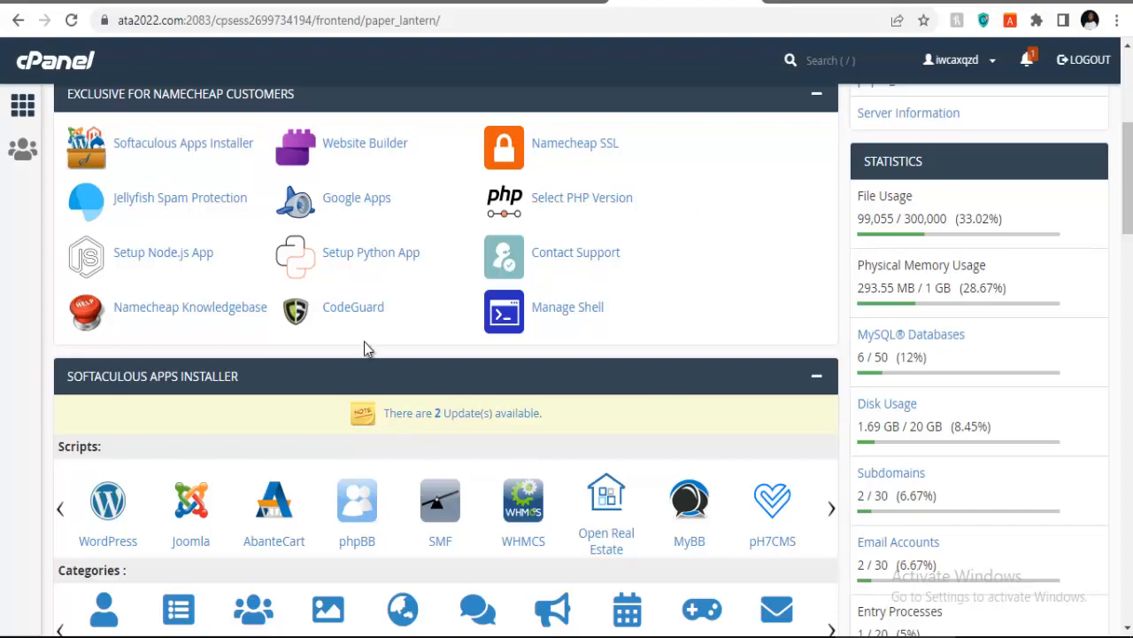
Step: Leave the cPanel dashboard for the maisonhillsproperties.com homepage tab
scroll(52, 344, up, 5)
scroll(52, 335, down, 11)
scroll(53, 336, up, 10)
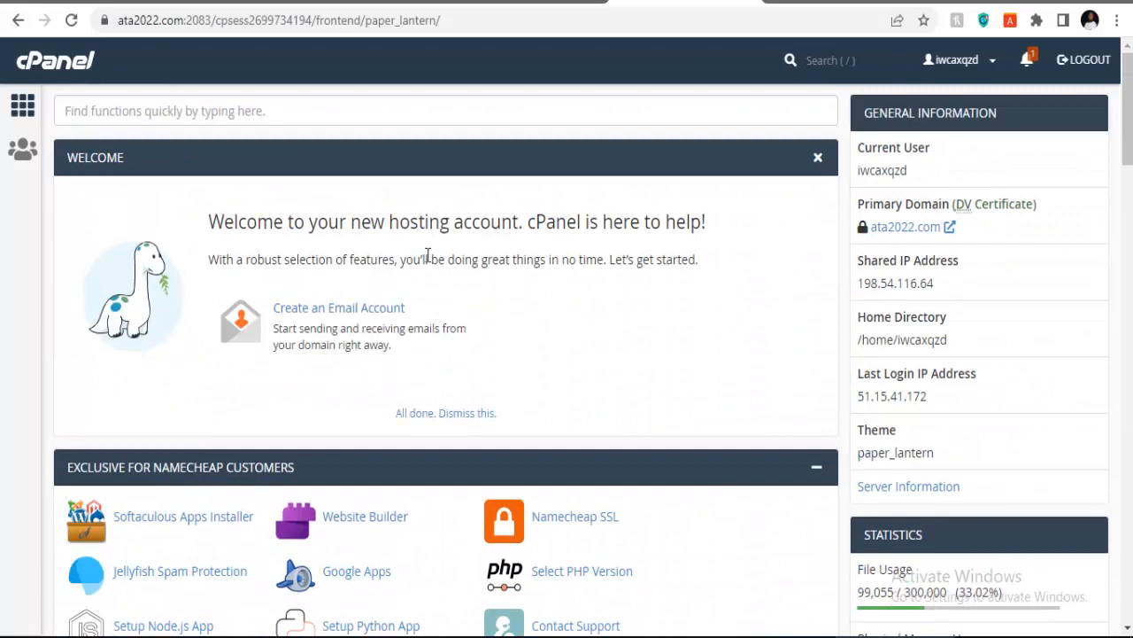
scroll(416, 280, down, 7)
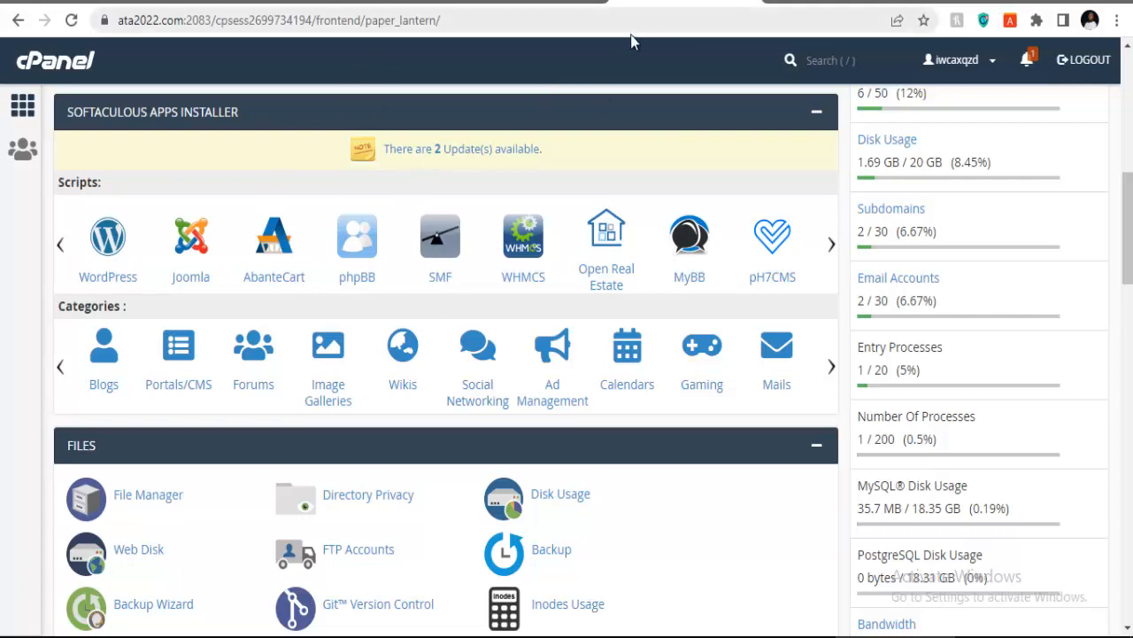
click(788, 9)
Step: Browse the Maison Hills homepage and open the 5 BEDROOM MAISOINETTE listing
scroll(437, 247, down, 5)
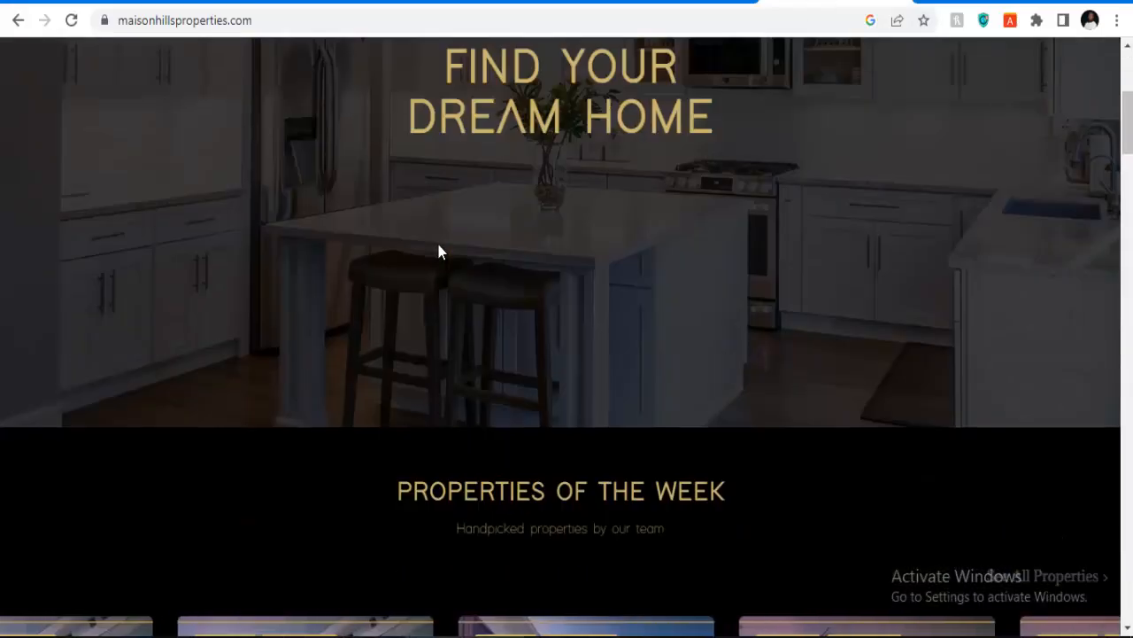
scroll(531, 292, down, 3)
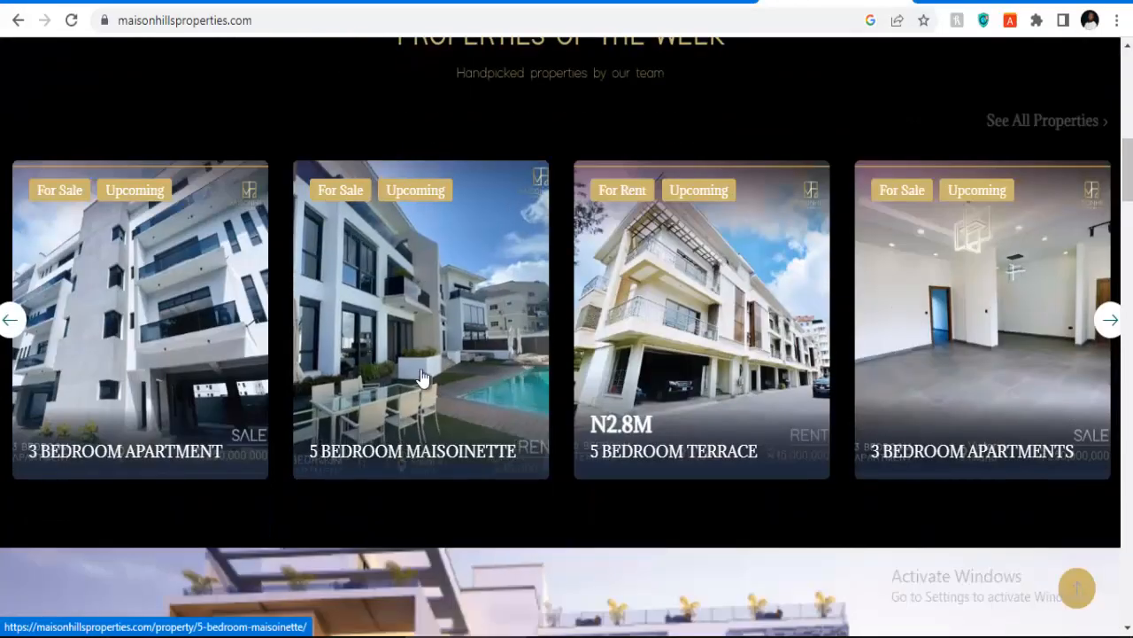
scroll(232, 291, down, 1)
scroll(475, 274, down, 10)
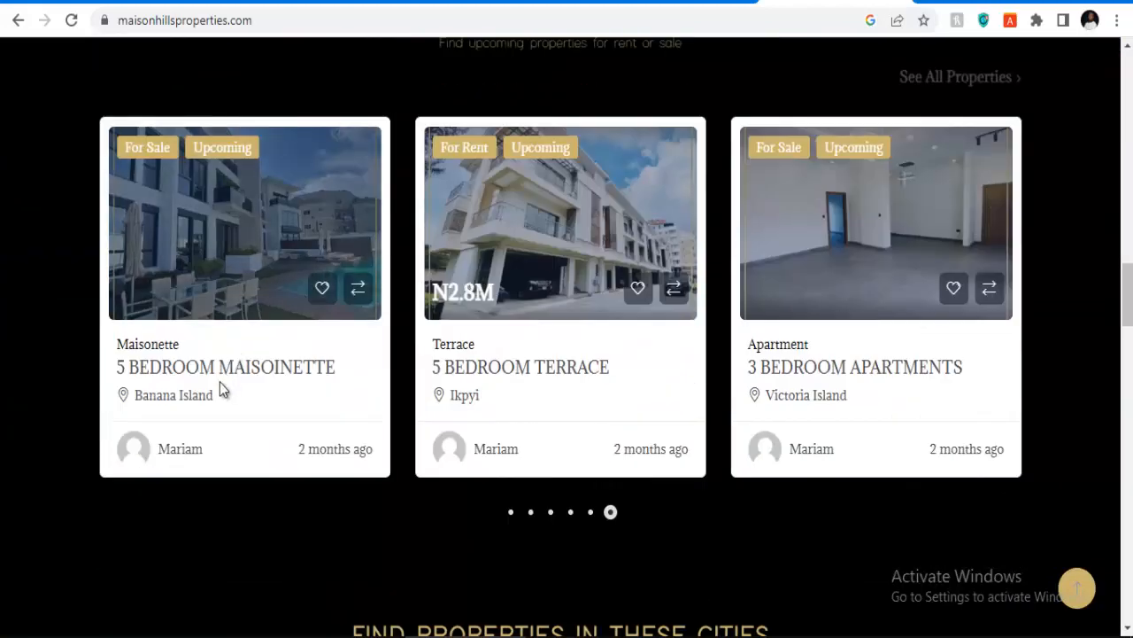
click(221, 371)
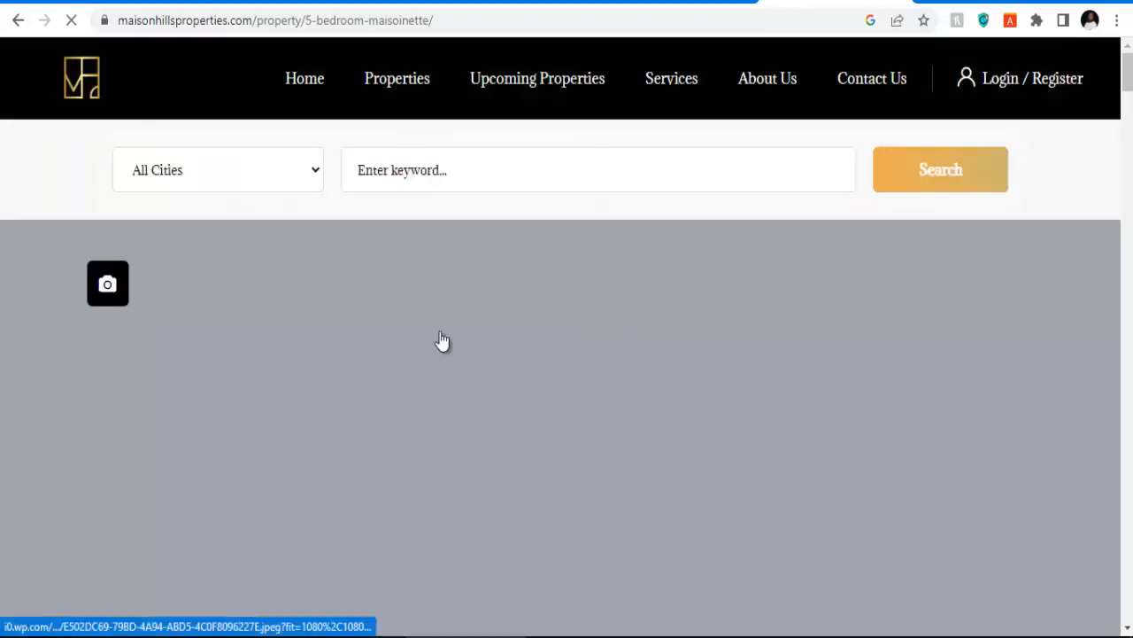
Step: Look through the 5-bedroom maisonette page, then open a blank new tab
scroll(461, 310, down, 6)
scroll(512, 299, down, 15)
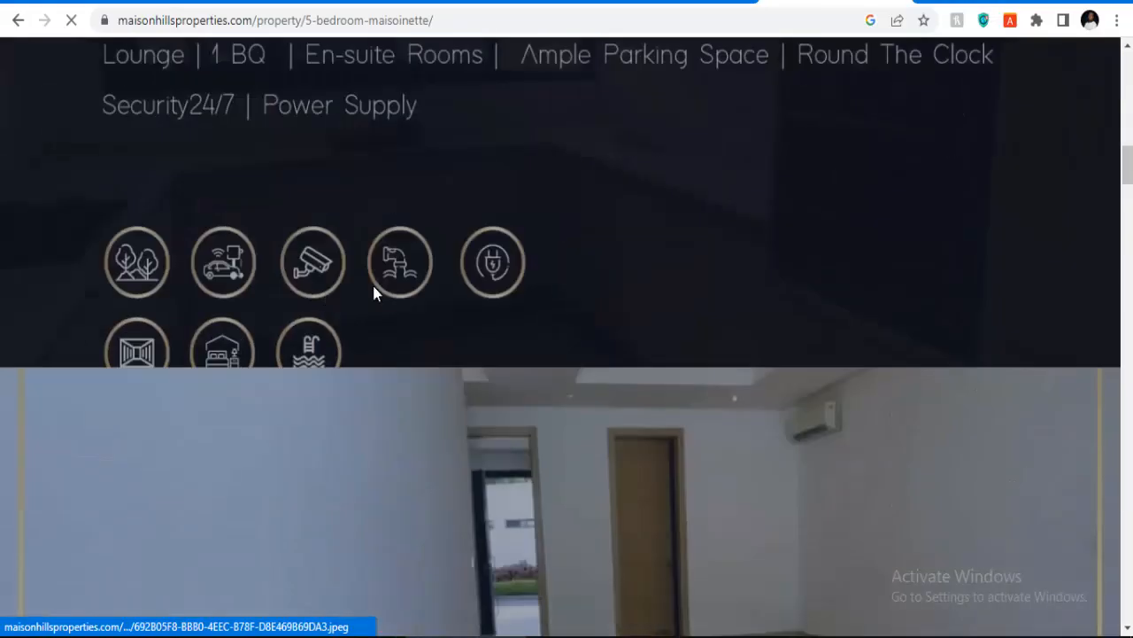
scroll(124, 260, up, 2)
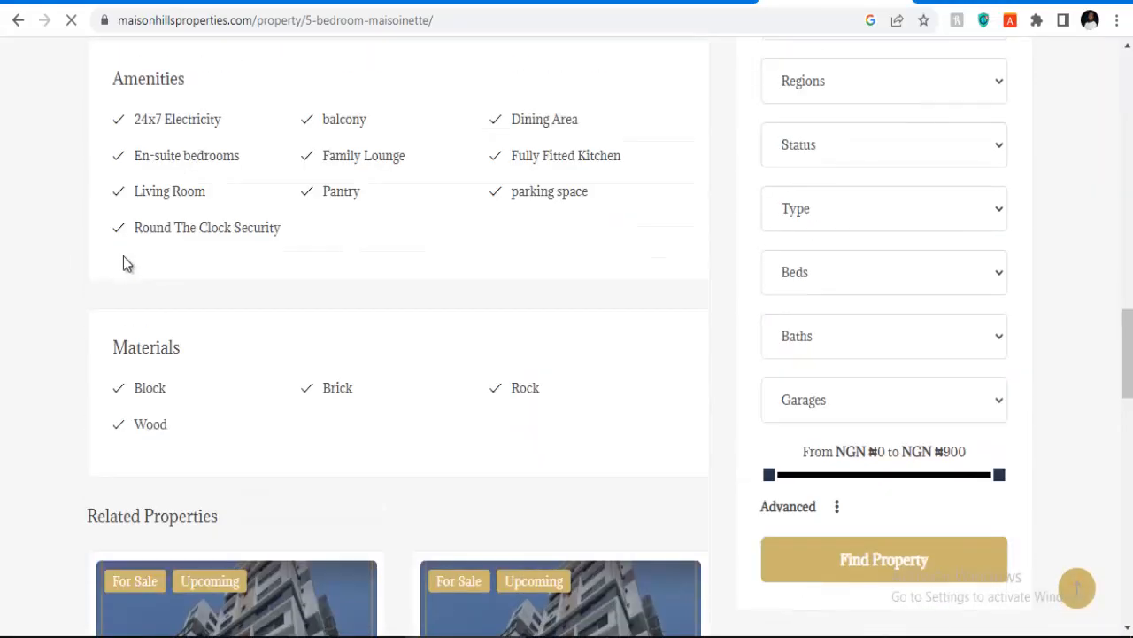
scroll(185, 220, down, 12)
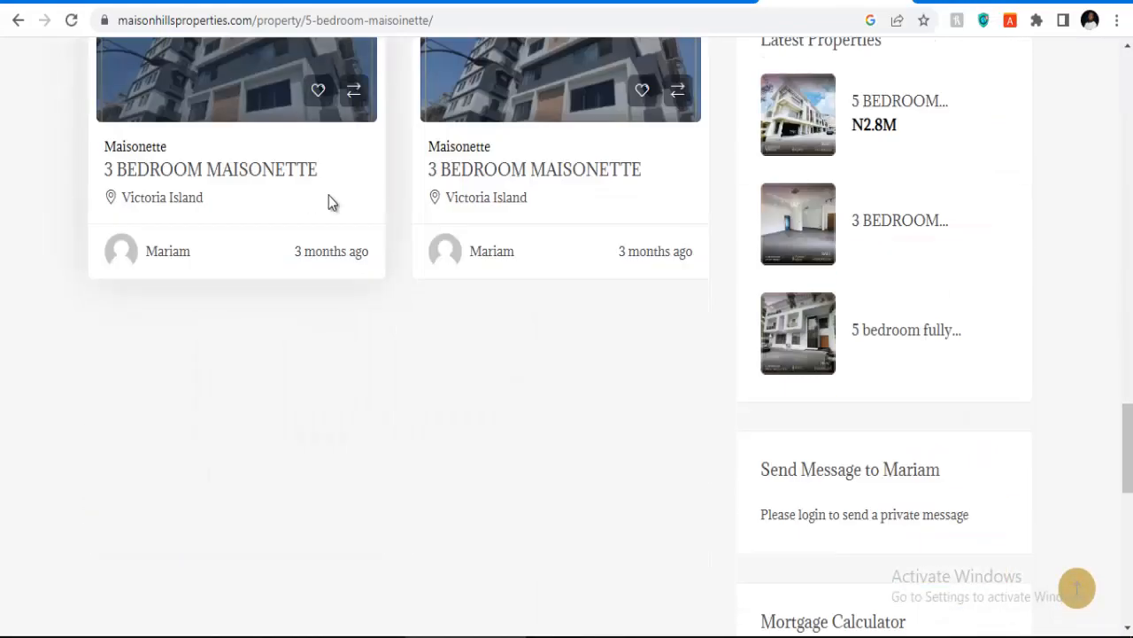
scroll(345, 206, up, 15)
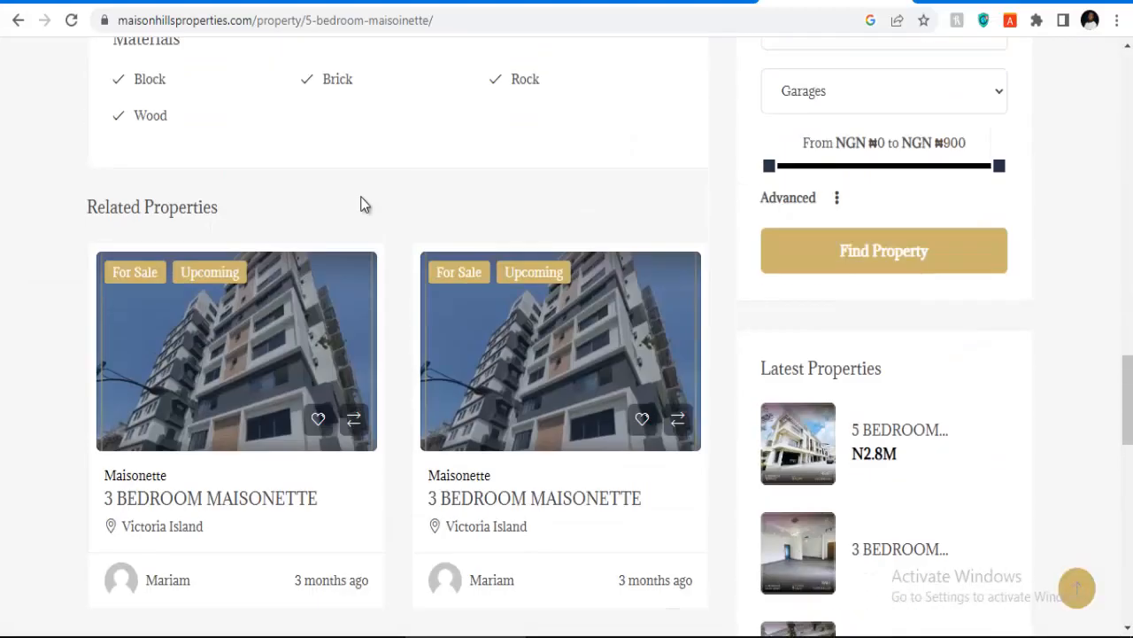
scroll(361, 198, up, 3)
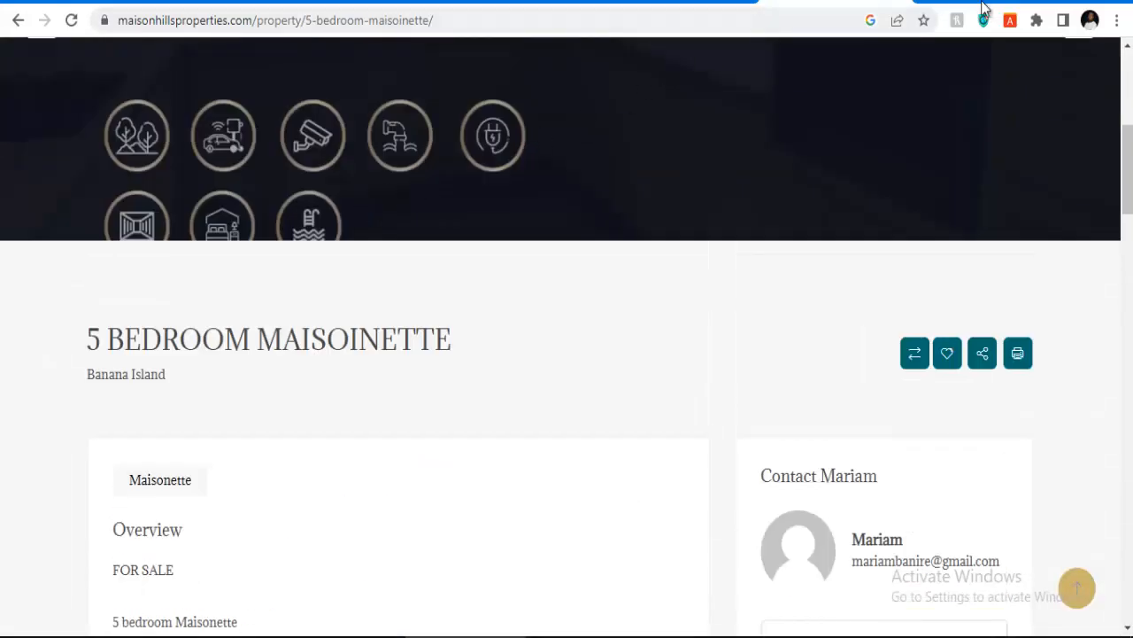
click(940, 5)
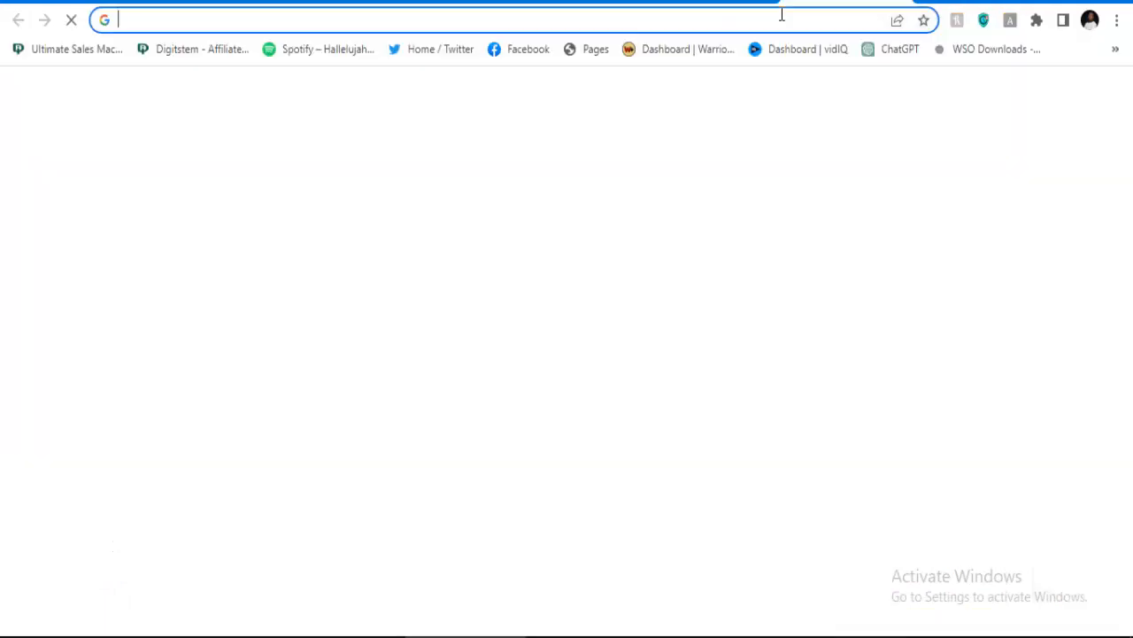
Step: Search for medorfsolutions and open the Medorf Exr Solutions website
text(m)
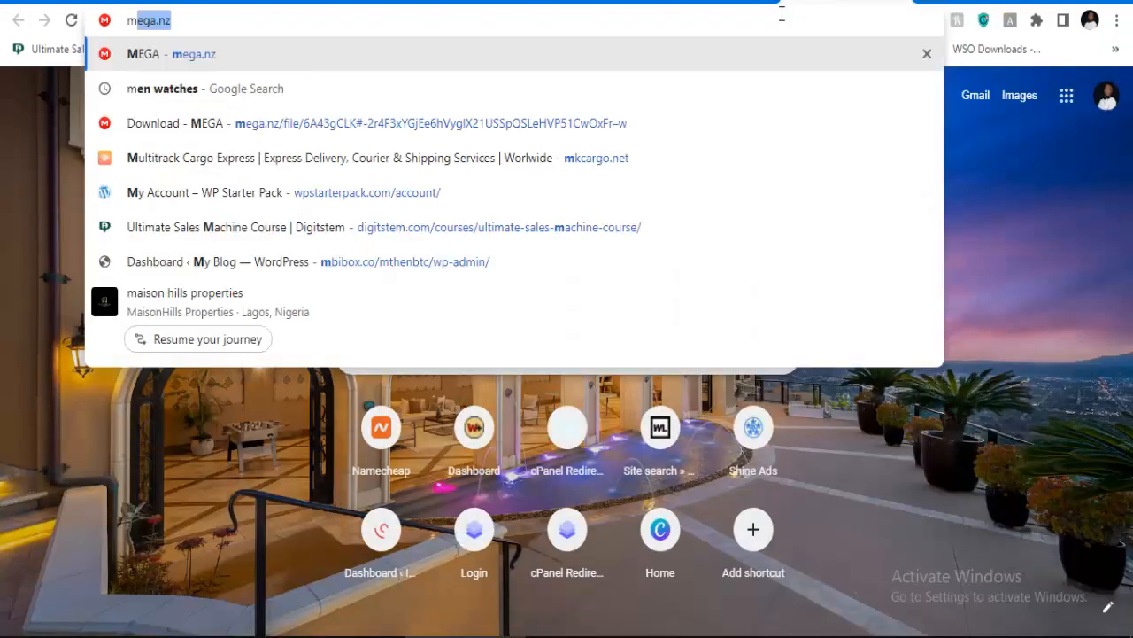
text(edor)
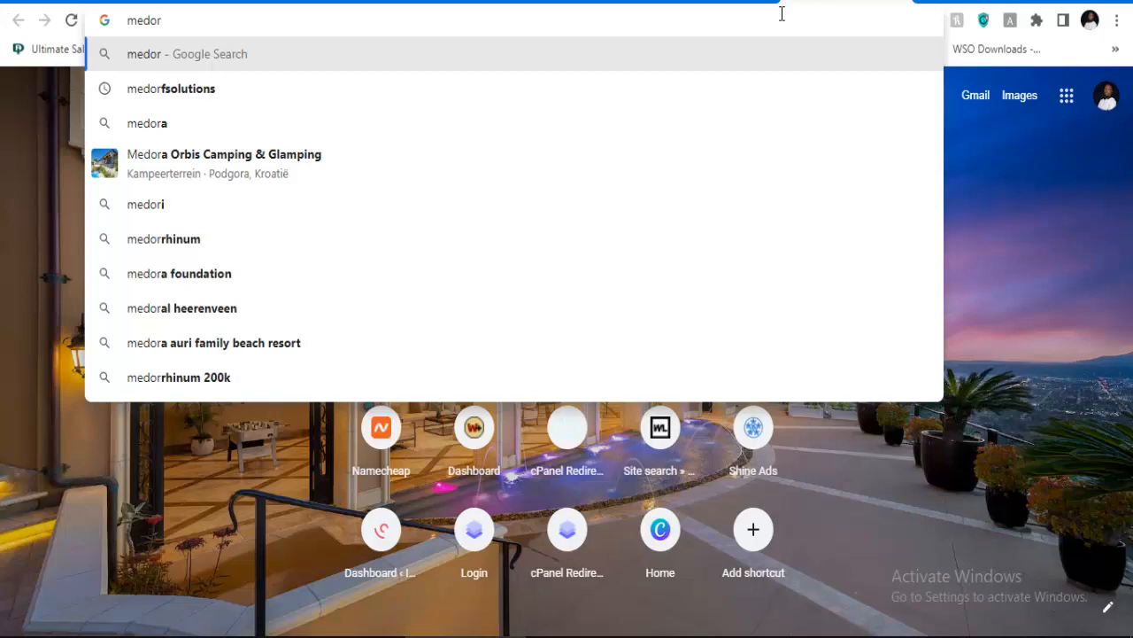
key(Down)
key(Return)
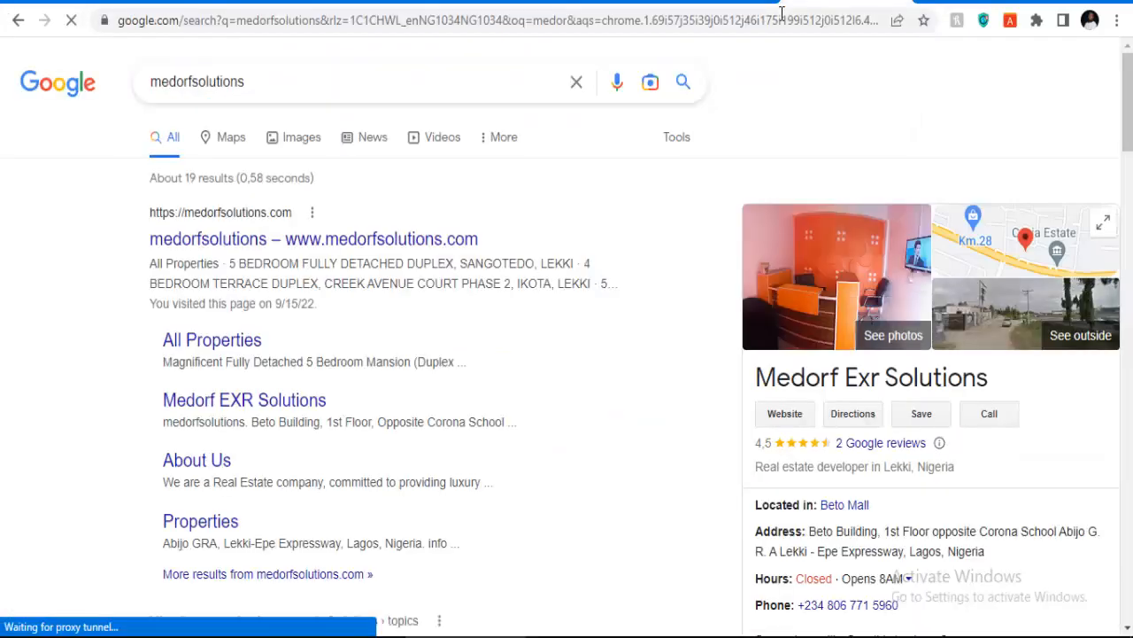
click(785, 414)
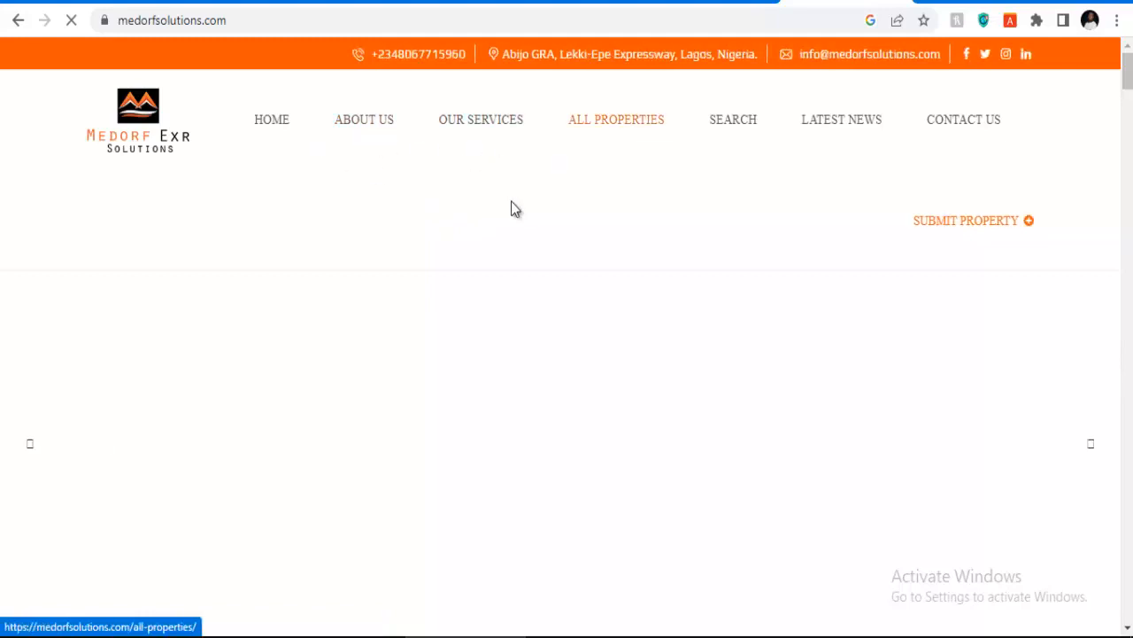
Step: Open the MEDORF ELEGANT ESTATE, ILORIN listing (₦900,000) and read through it
scroll(571, 209, down, 10)
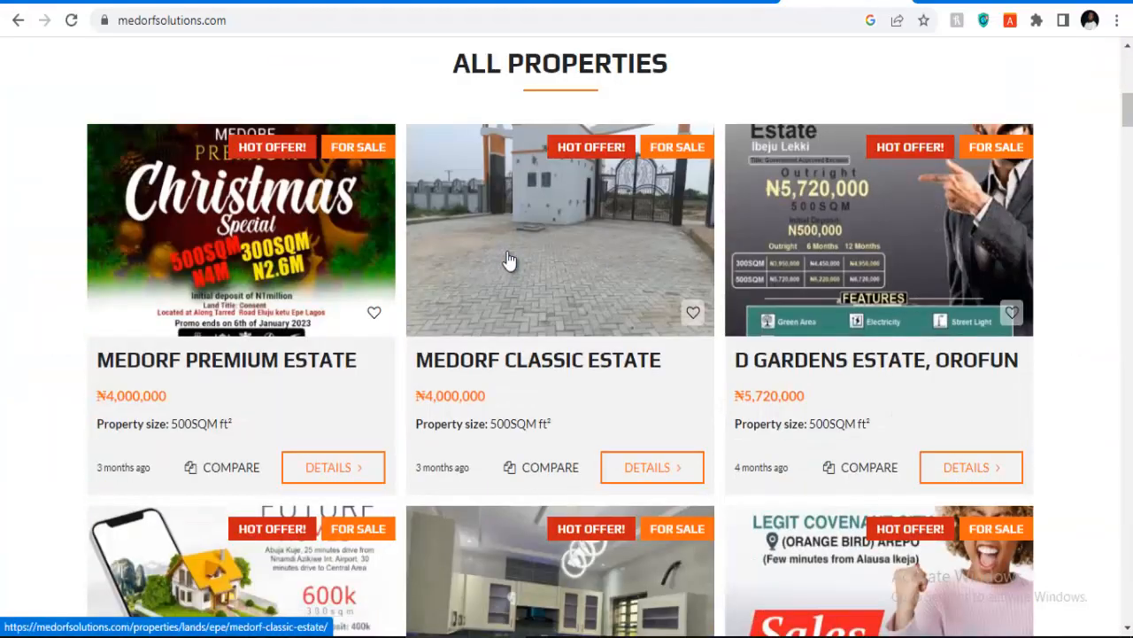
scroll(567, 269, down, 15)
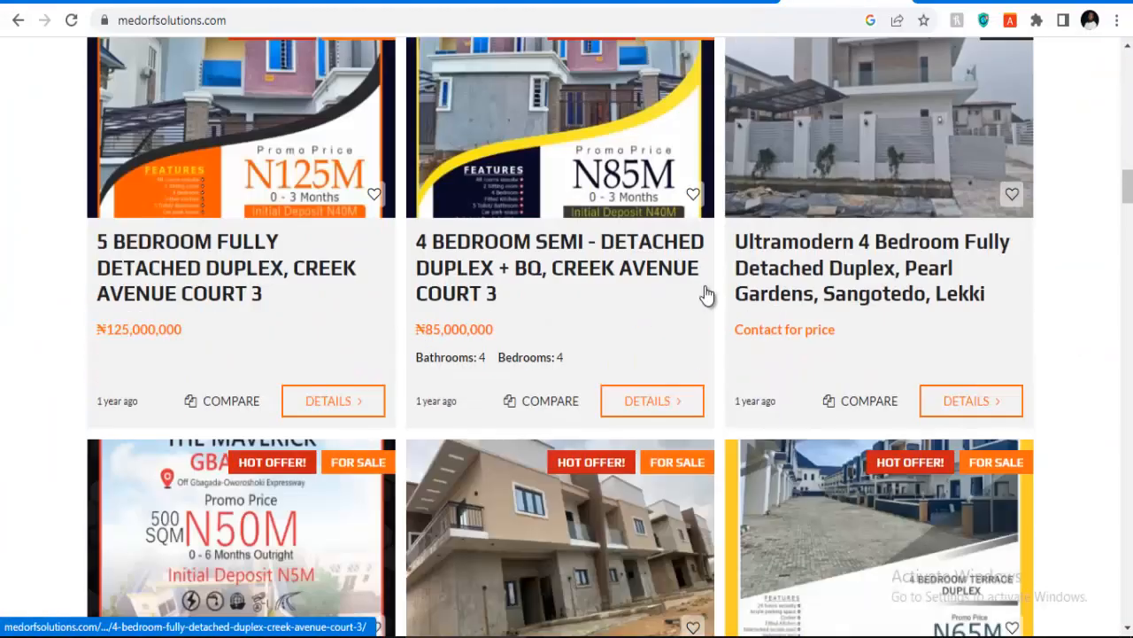
scroll(284, 266, up, 6)
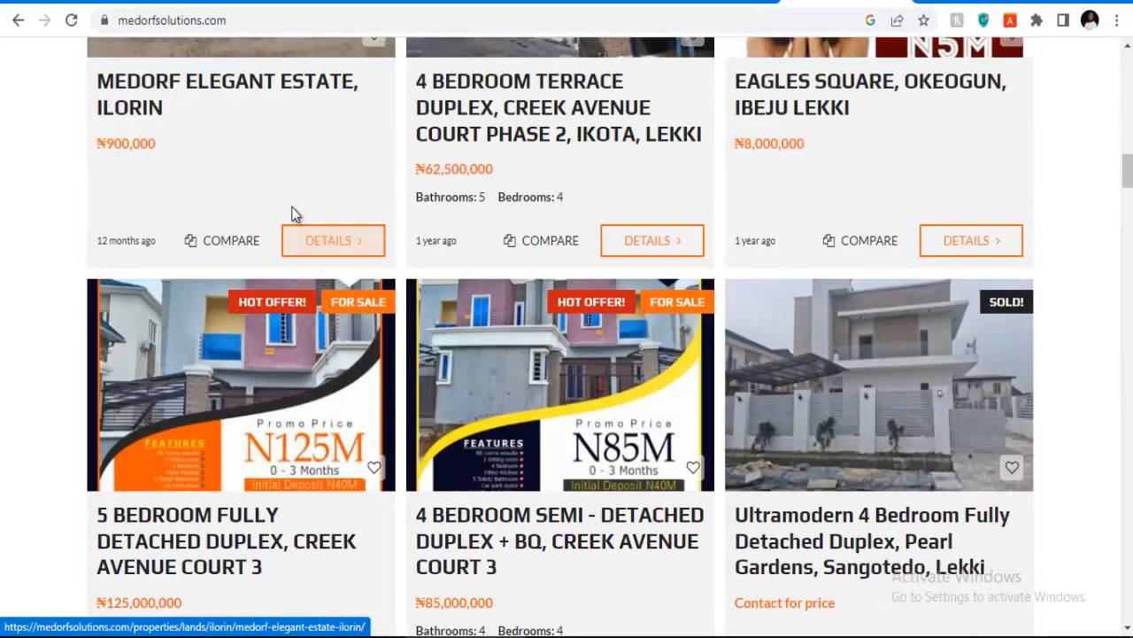
scroll(212, 298, up, 3)
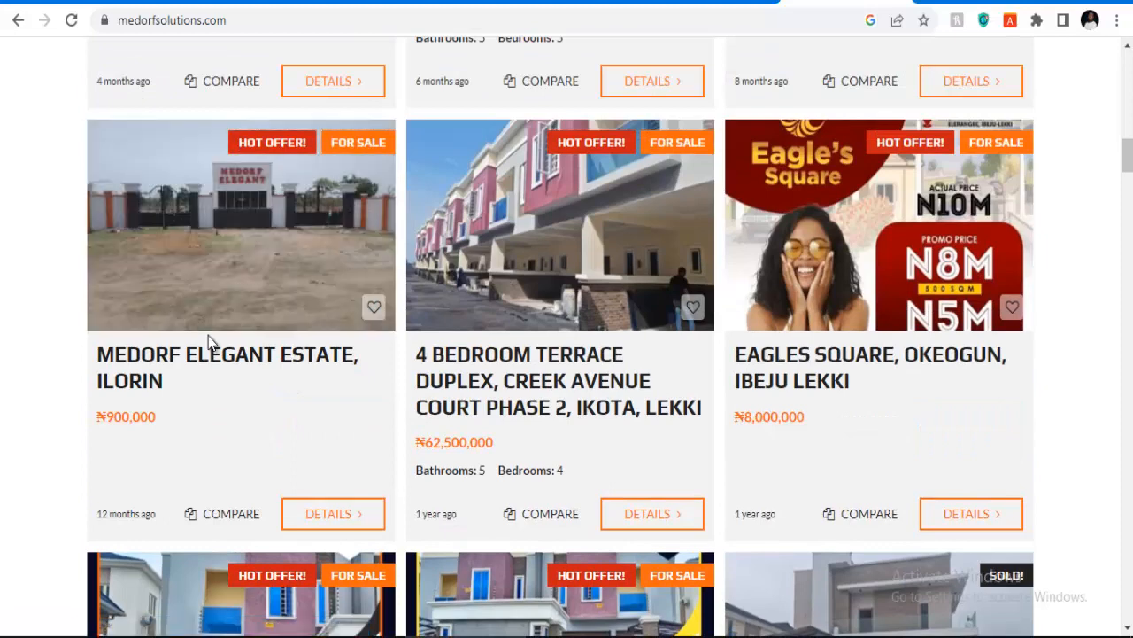
click(252, 204)
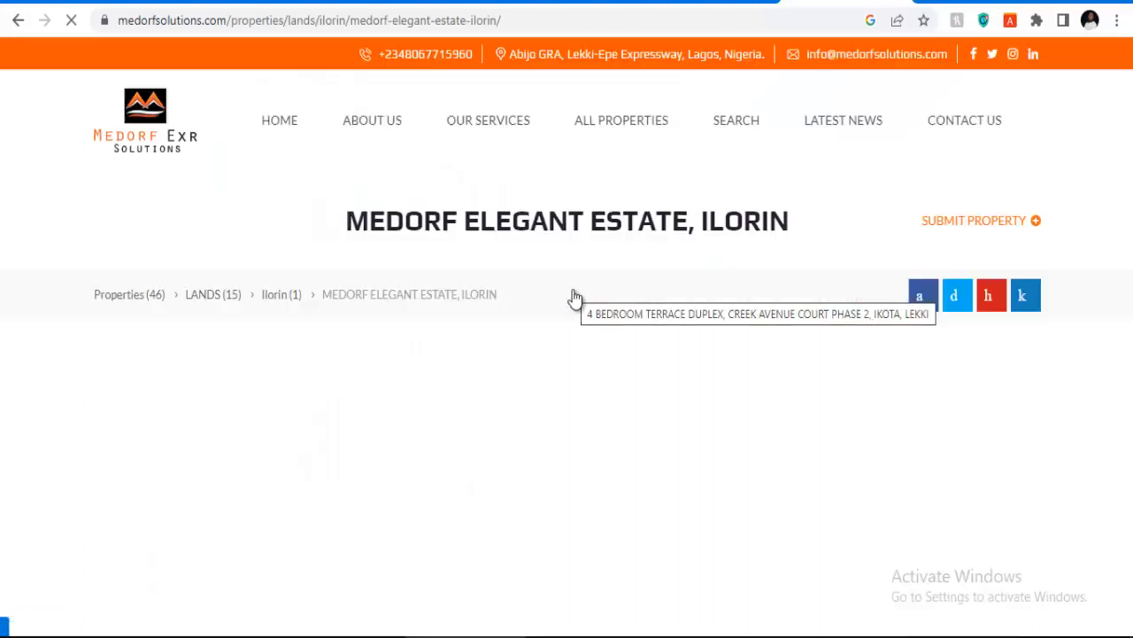
scroll(575, 295, down, 6)
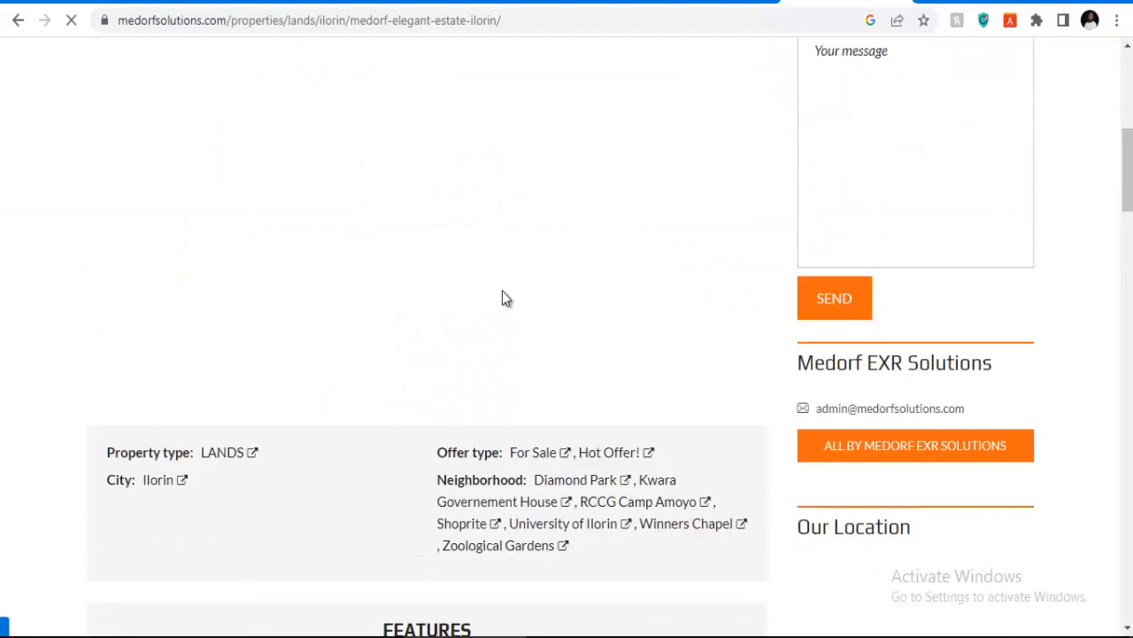
scroll(502, 292, down, 17)
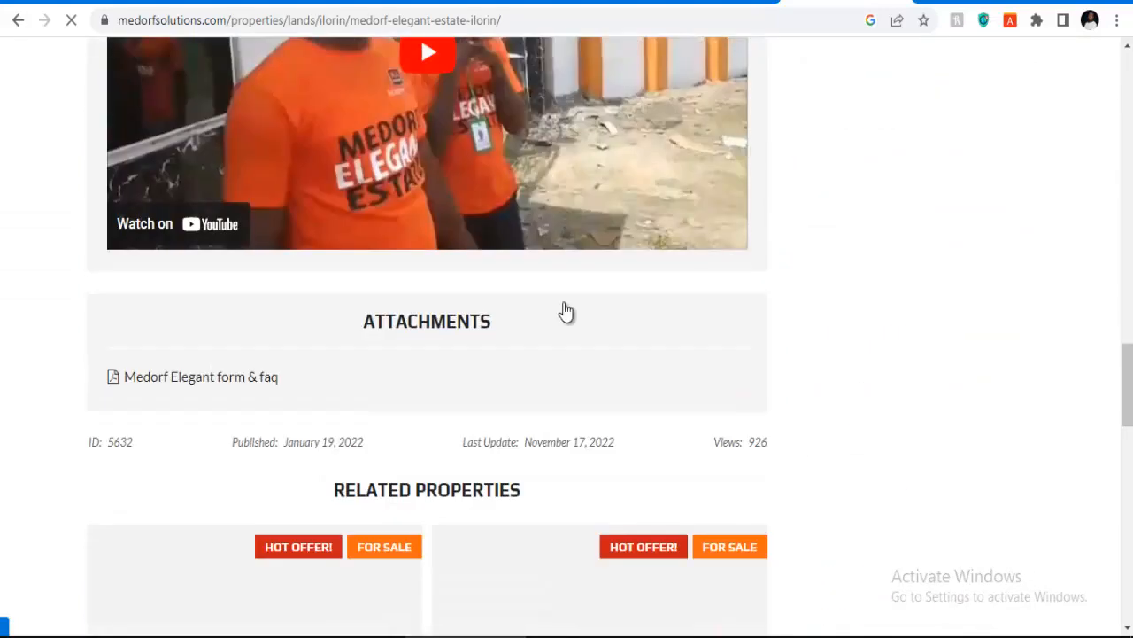
scroll(614, 378, down, 10)
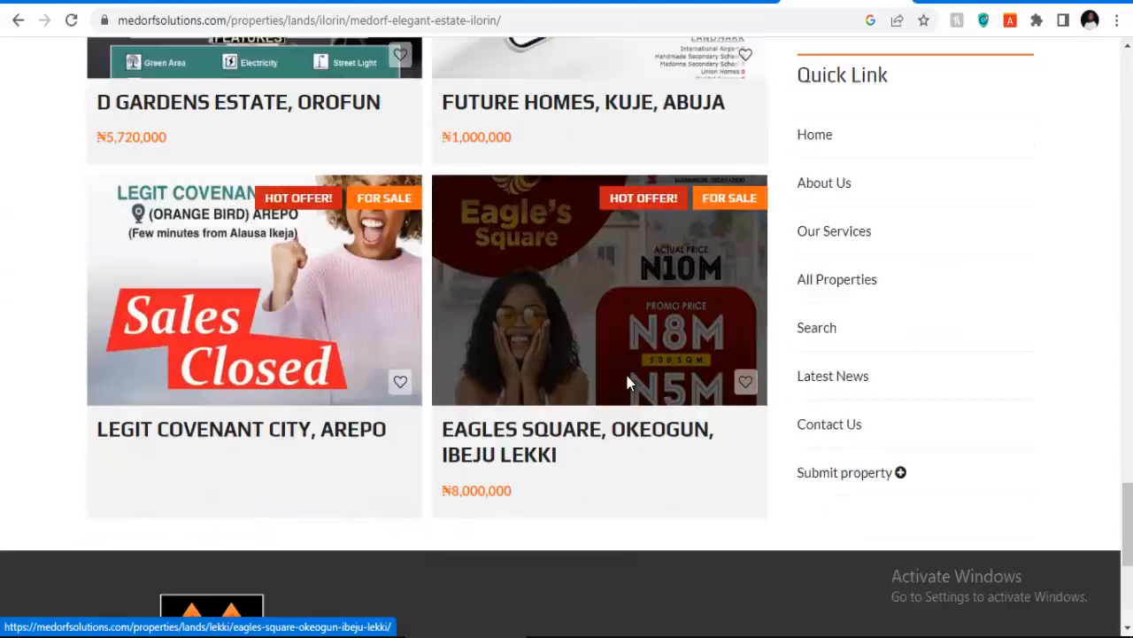
scroll(627, 382, down, 4)
scroll(541, 398, up, 6)
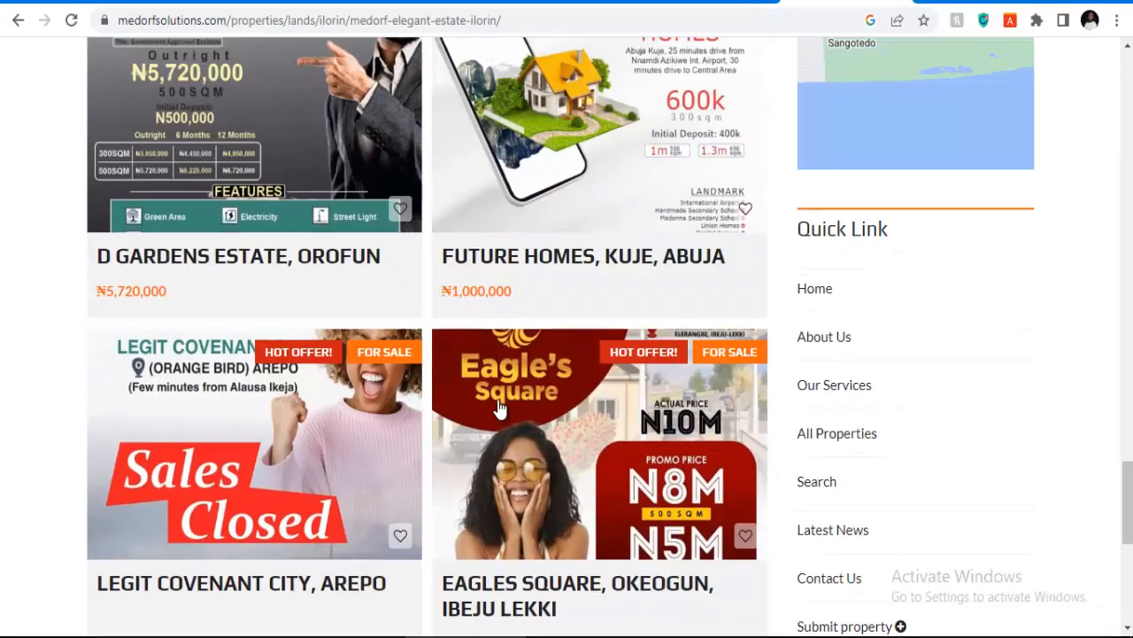
scroll(498, 406, up, 20)
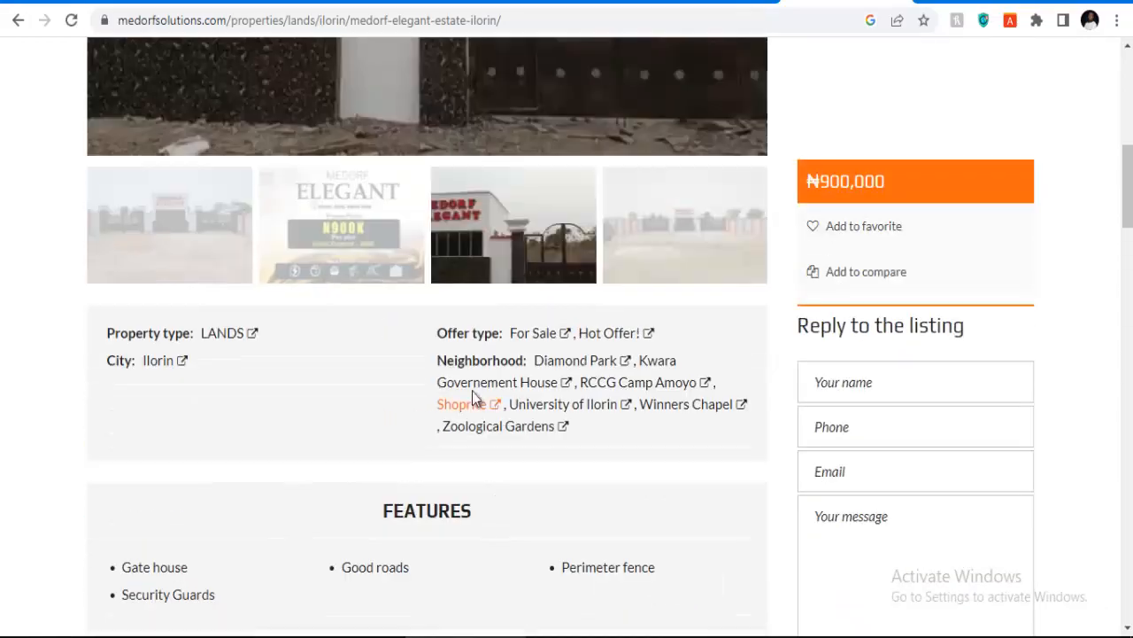
scroll(457, 245, up, 8)
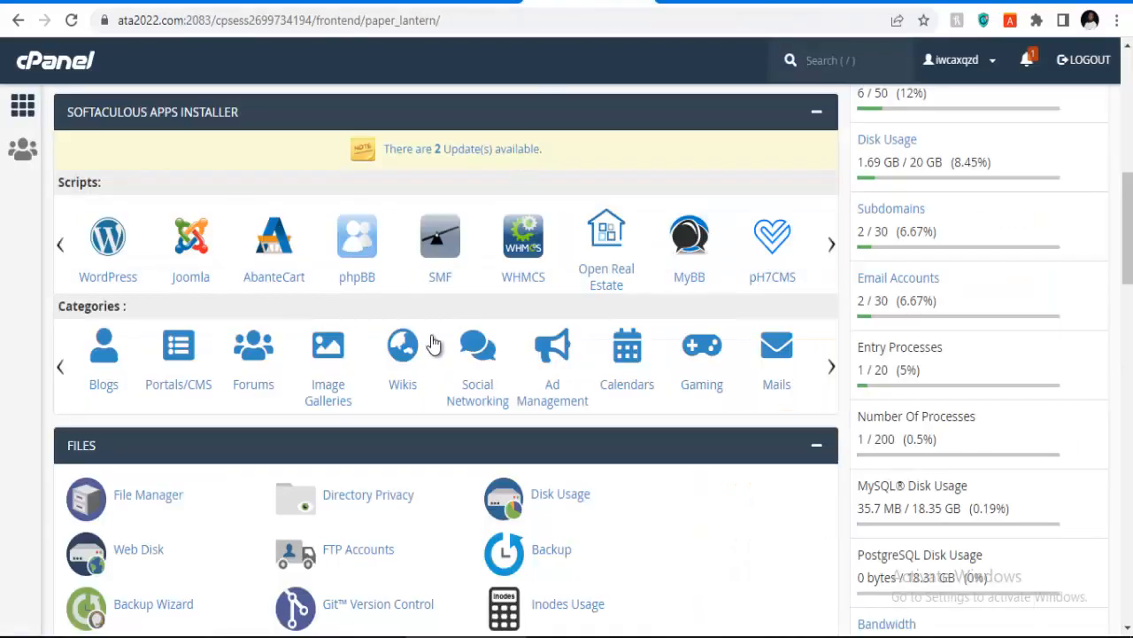
Step: Find Softaculous Apps Installer on the cPanel home page and open its WordPress script
scroll(405, 290, up, 1)
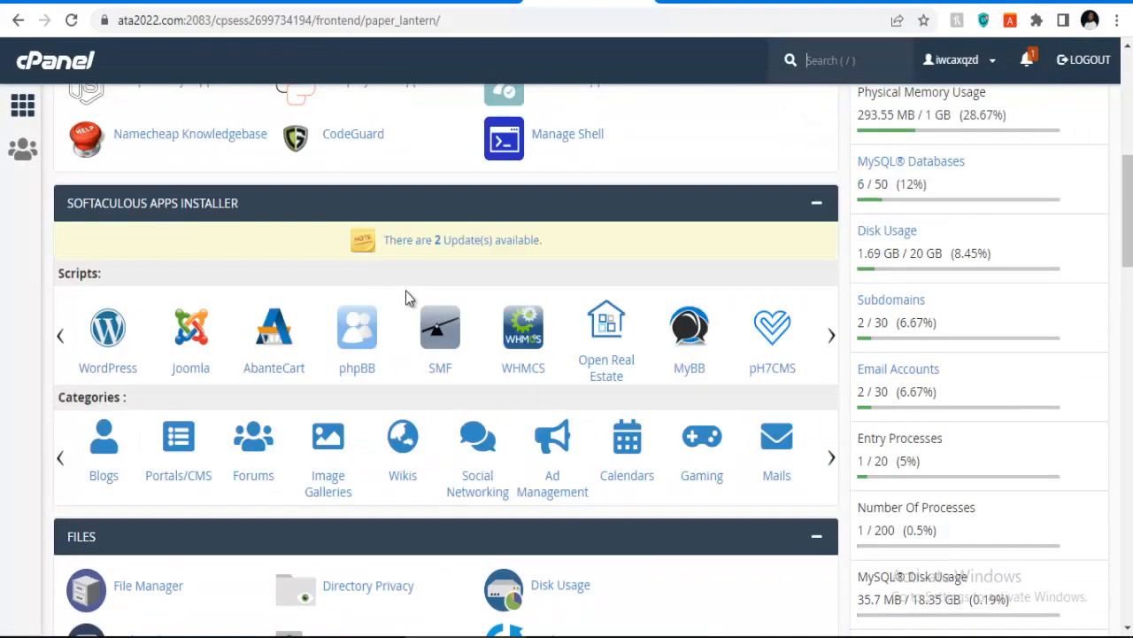
scroll(405, 290, down, 3)
scroll(405, 291, up, 1)
scroll(405, 290, down, 3)
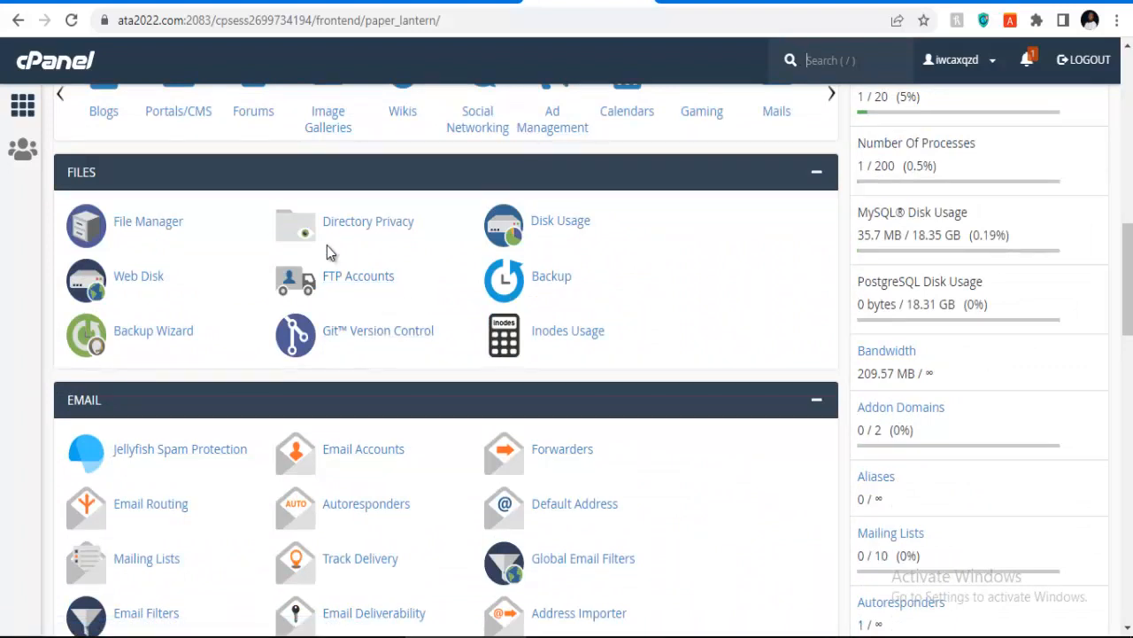
scroll(262, 285, up, 3)
scroll(258, 287, down, 7)
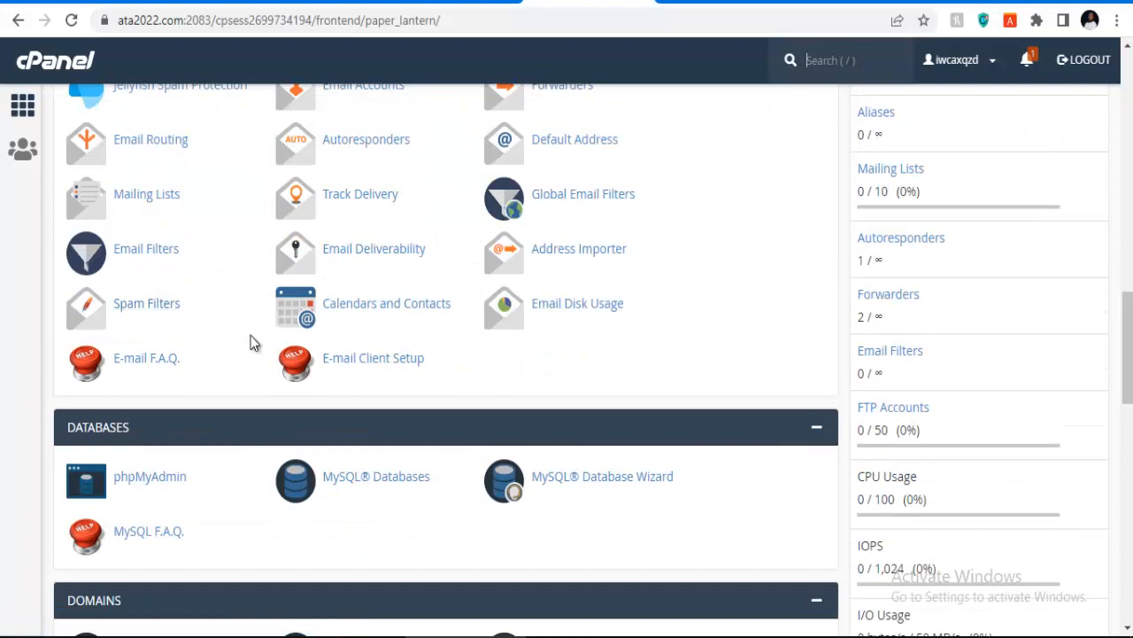
scroll(252, 341, up, 4)
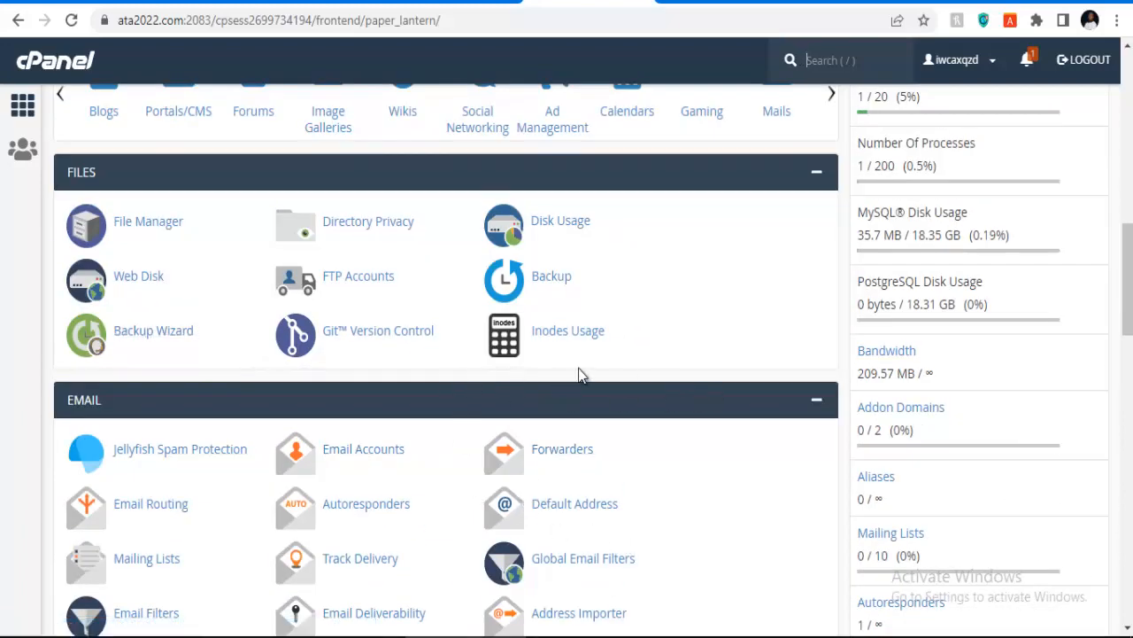
scroll(621, 420, up, 2)
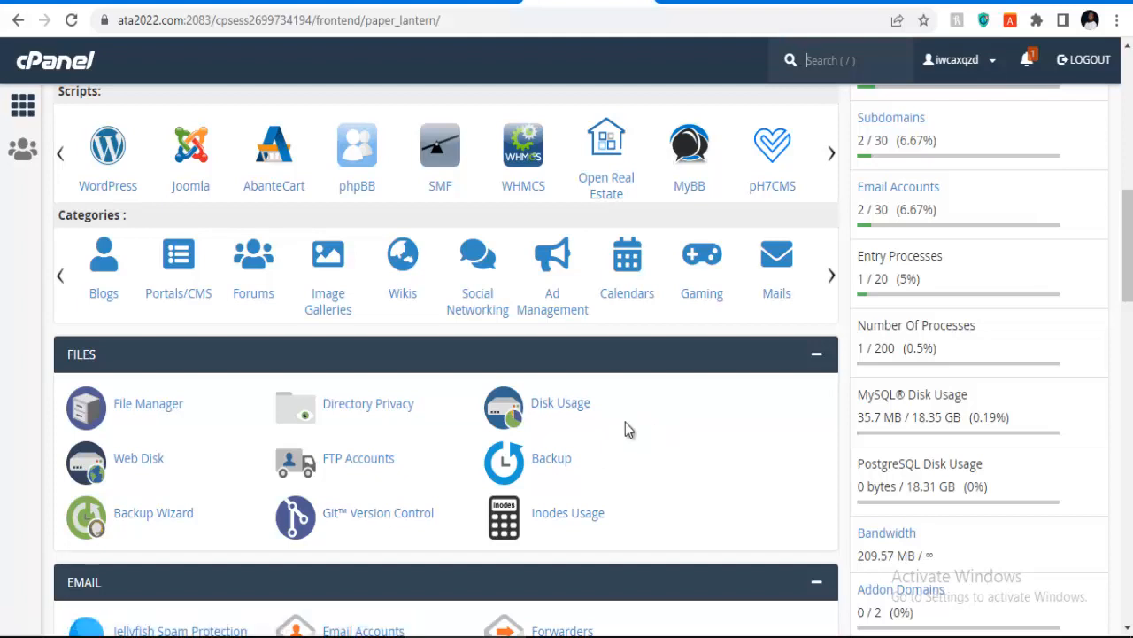
scroll(664, 418, down, 6)
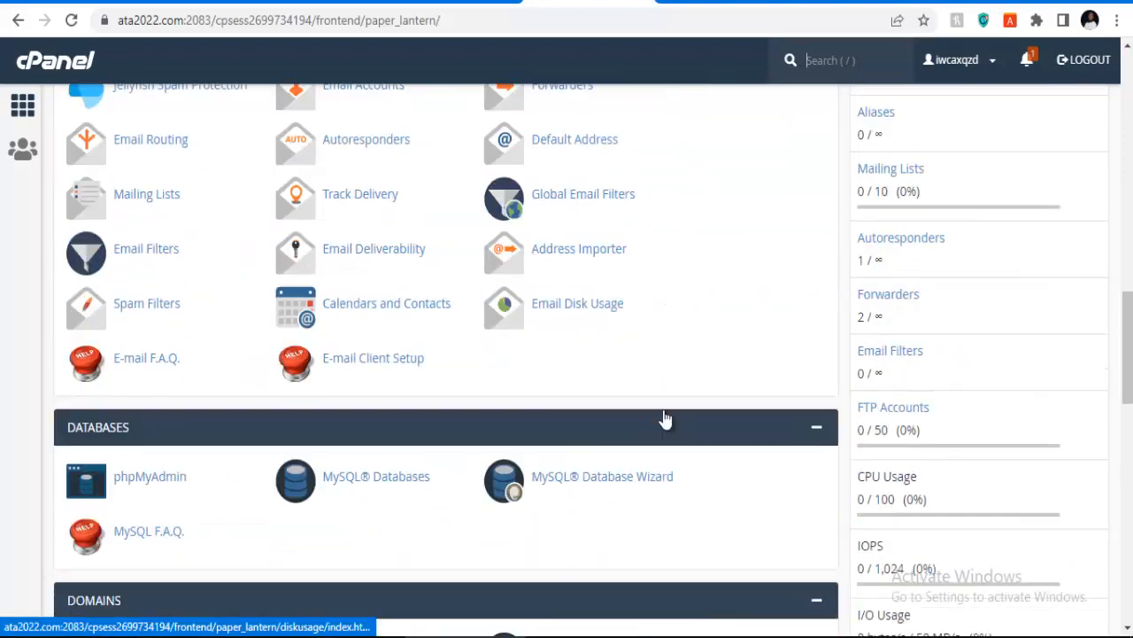
scroll(522, 411, down, 1)
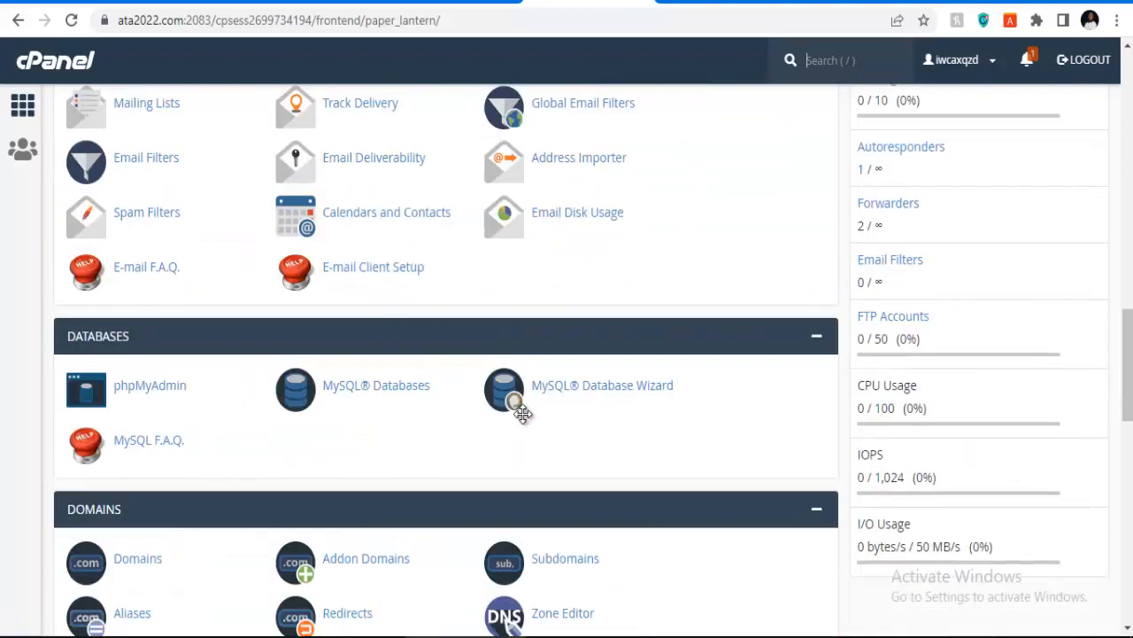
scroll(522, 416, up, 12)
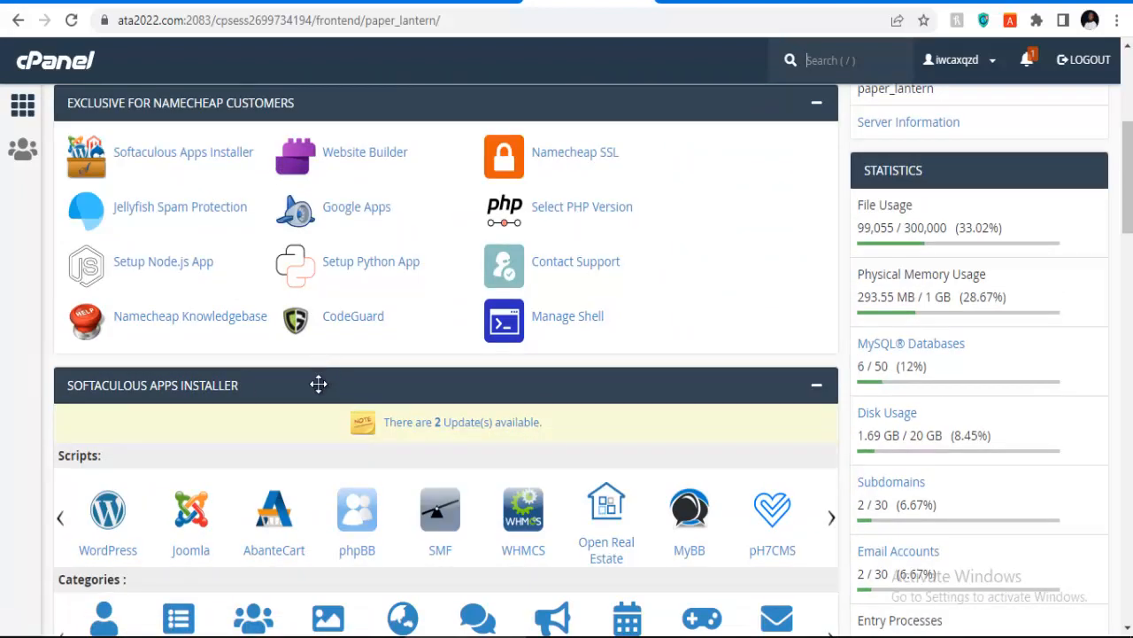
scroll(316, 381, down, 2)
click(135, 347)
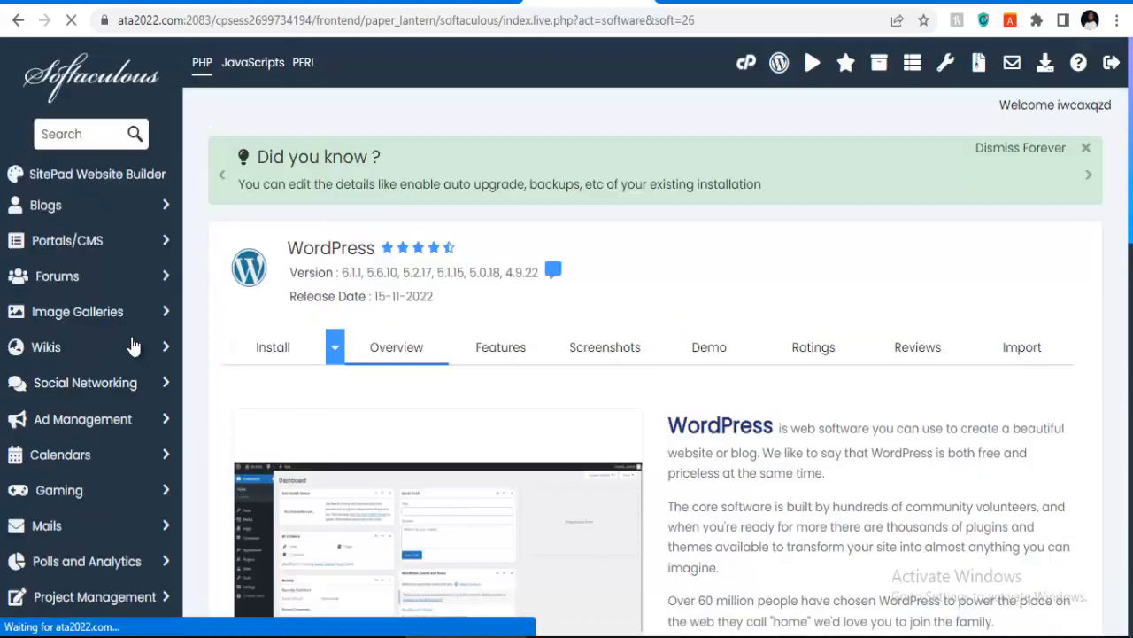
Step: Begin a new WordPress install on ata2022.com with directory realhomes
scroll(343, 333, down, 4)
click(359, 386)
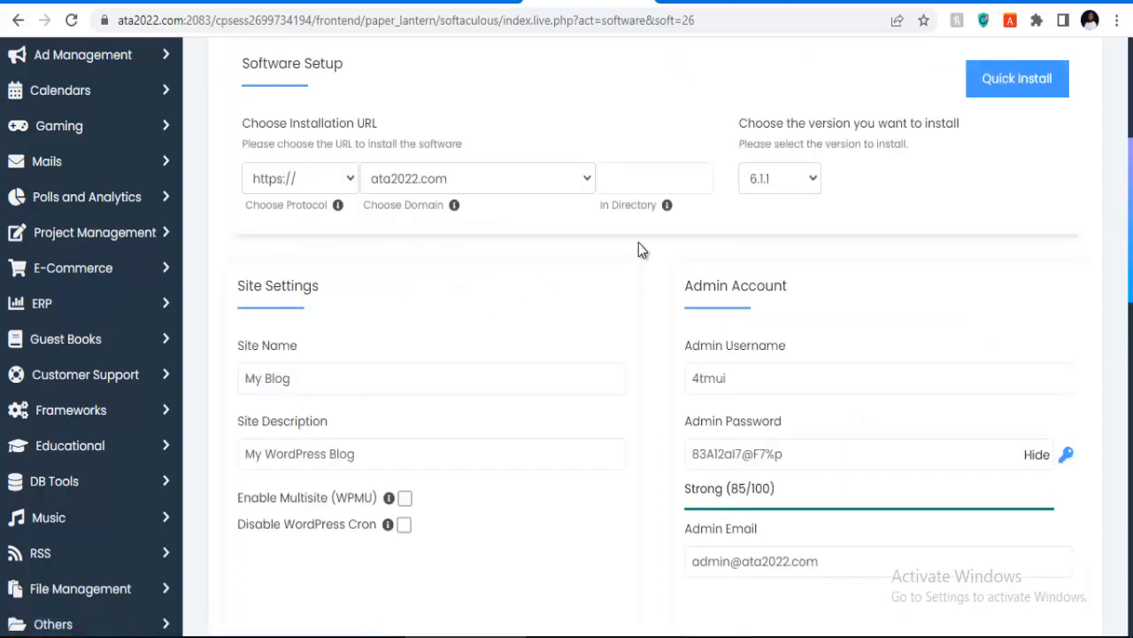
click(646, 179)
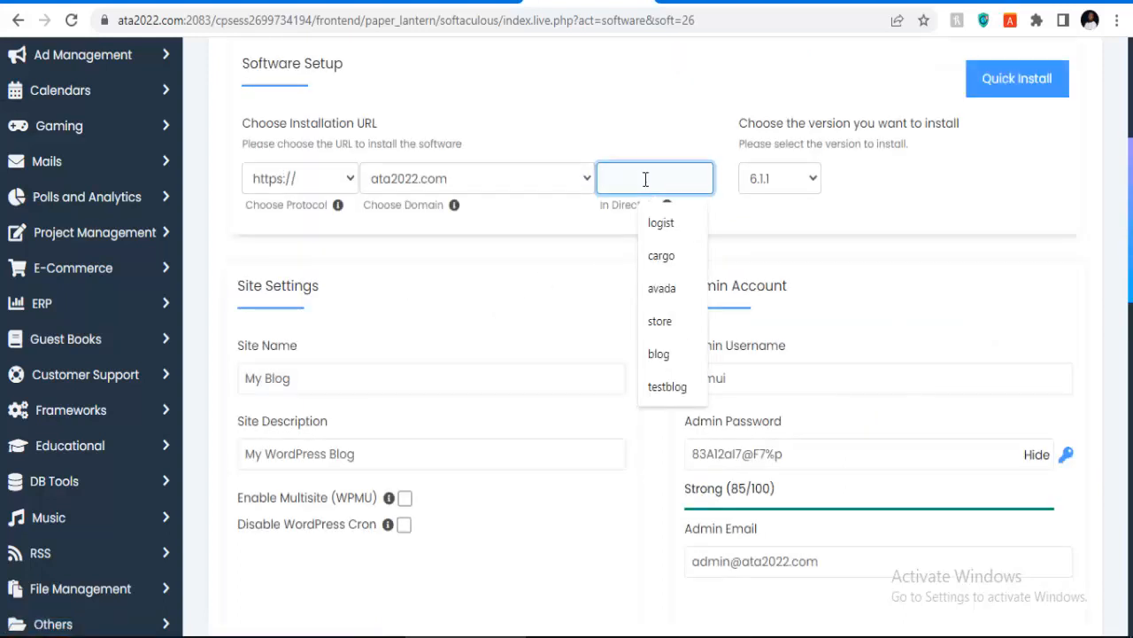
text(h)
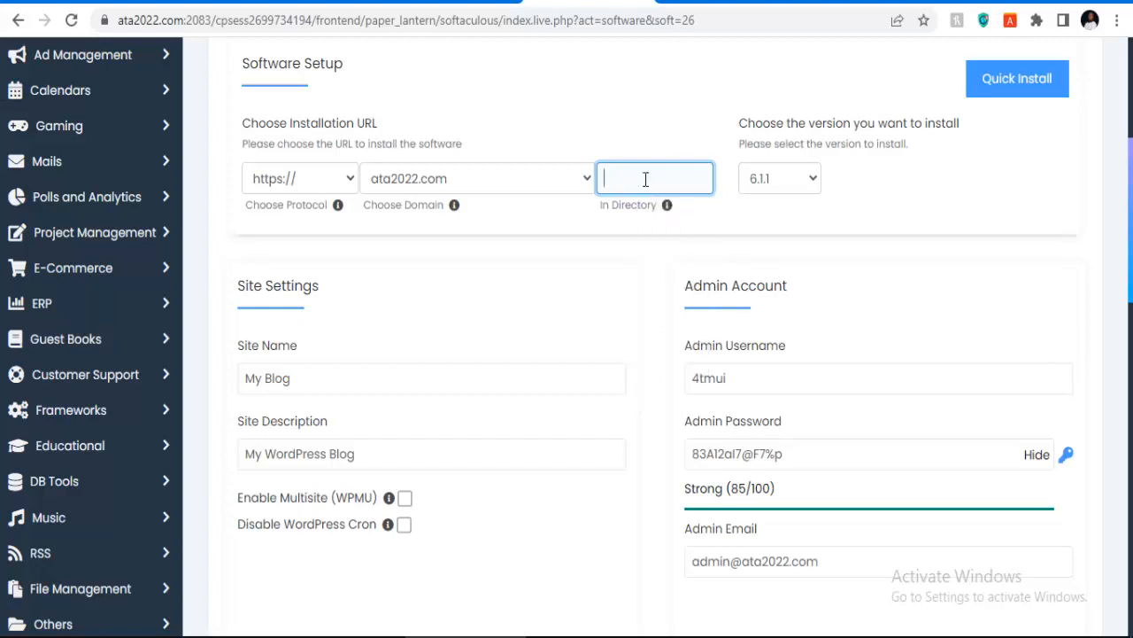
text(realhomes)
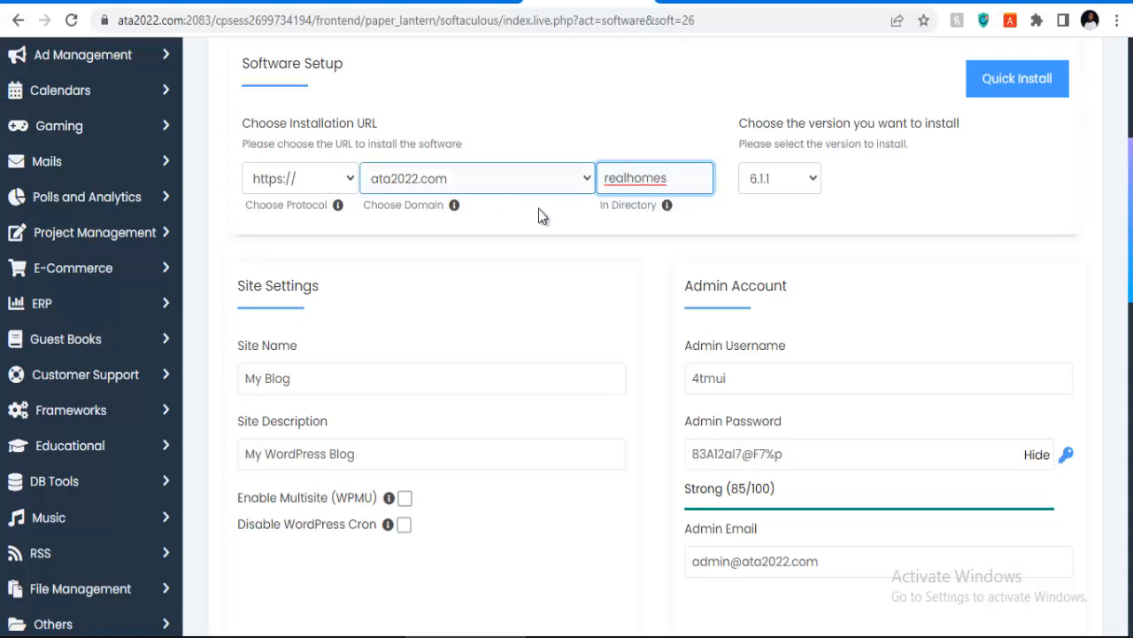
Step: Enable the Classic Editor plugin and launch the installation
scroll(779, 366, down, 2)
click(722, 267)
scroll(829, 327, down, 2)
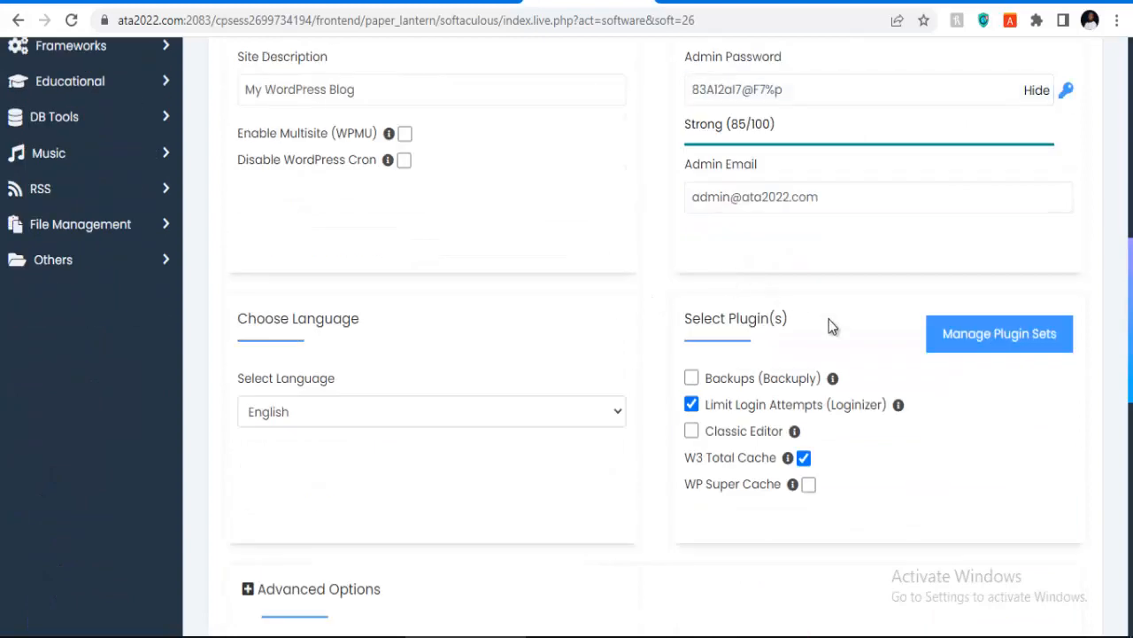
click(691, 430)
scroll(639, 417, up, 4)
scroll(758, 360, down, 1)
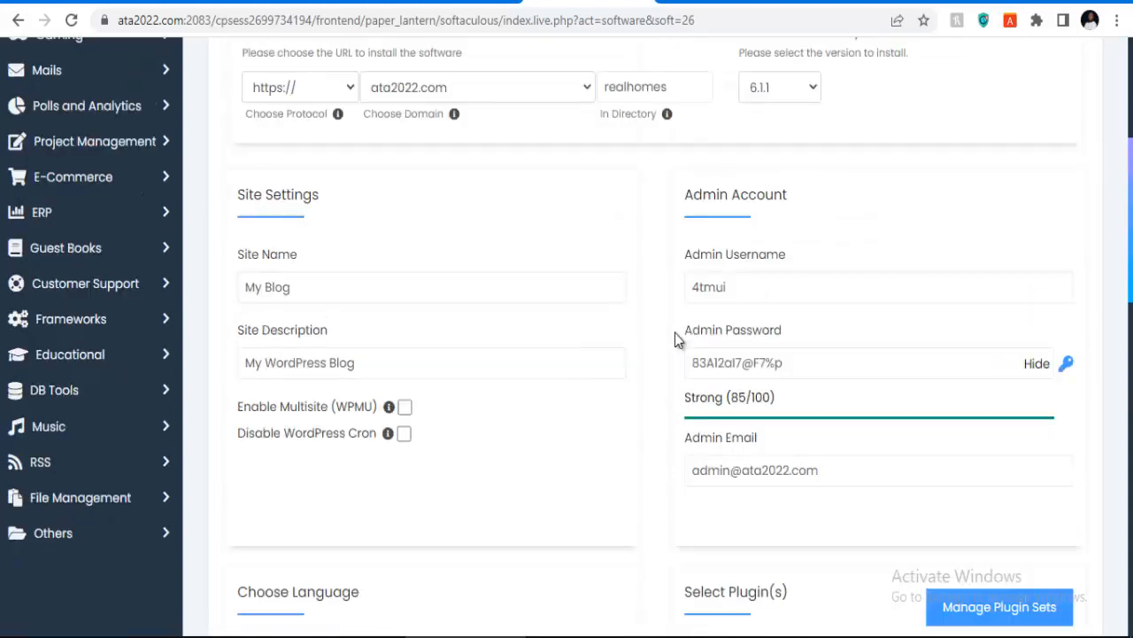
scroll(880, 327, down, 6)
scroll(765, 347, up, 4)
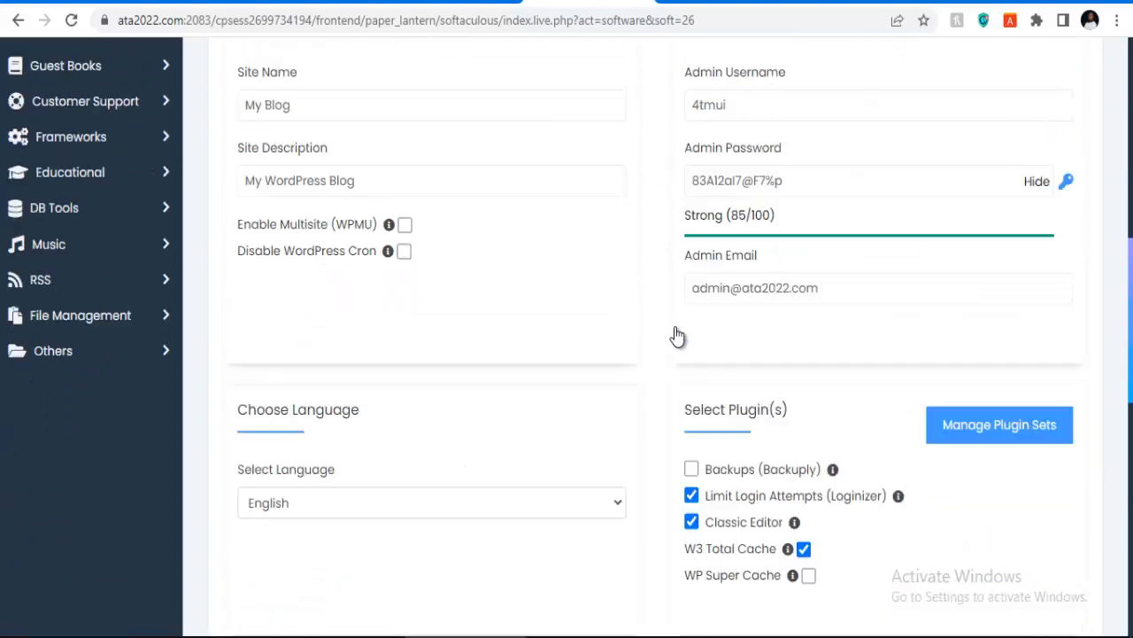
scroll(700, 326, down, 10)
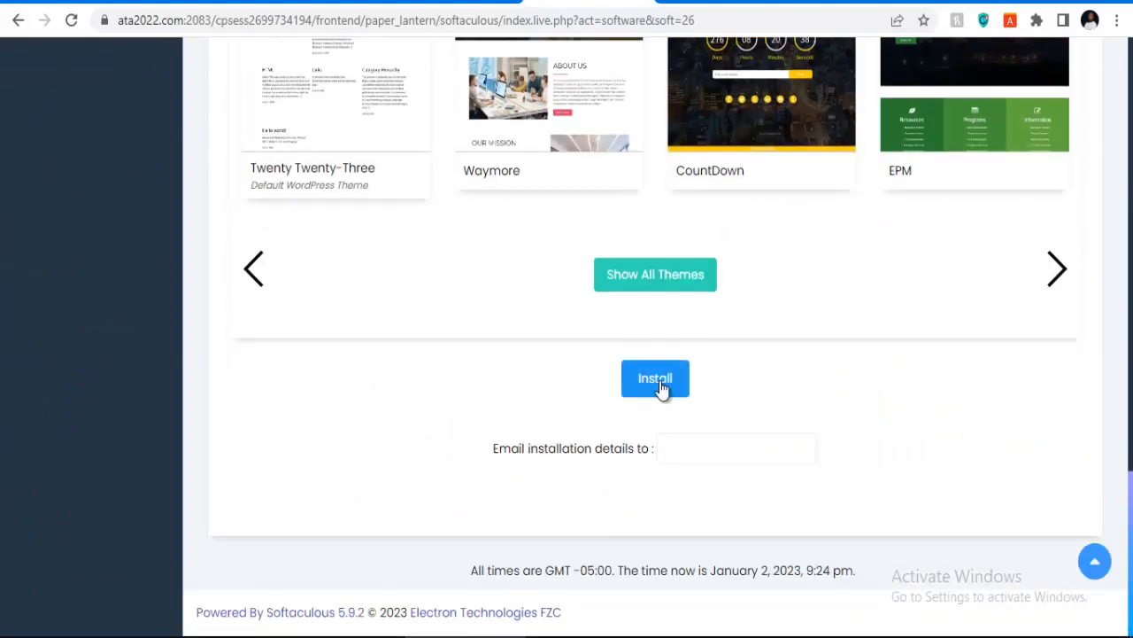
click(655, 379)
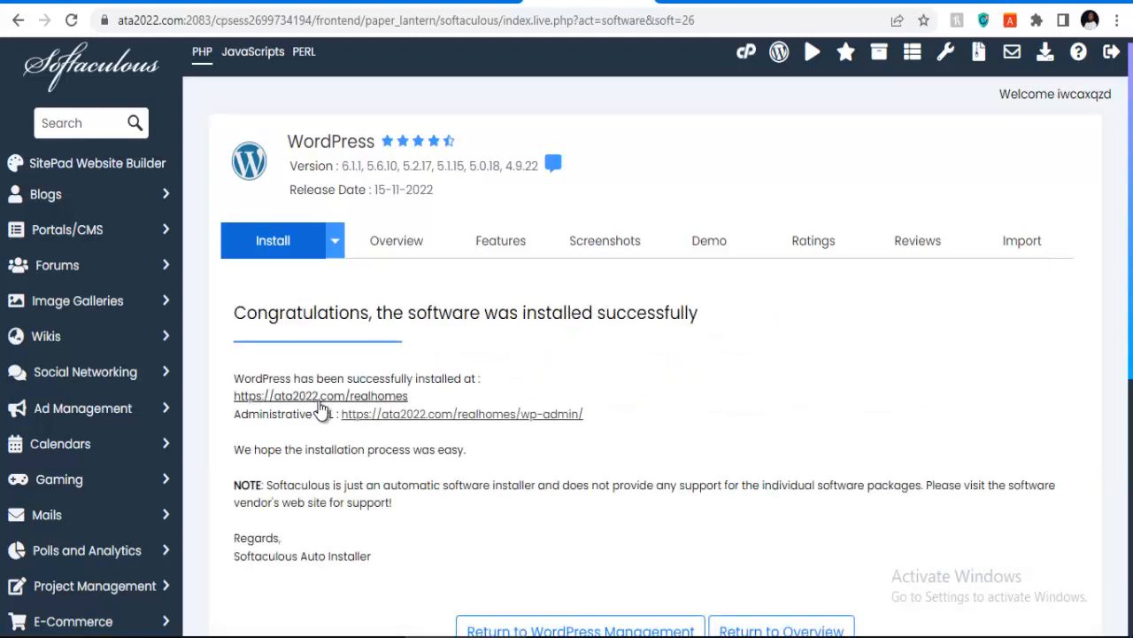
Step: Open the ata2022.com/realhomes wp-admin dashboard, then a new blank tab
click(438, 416)
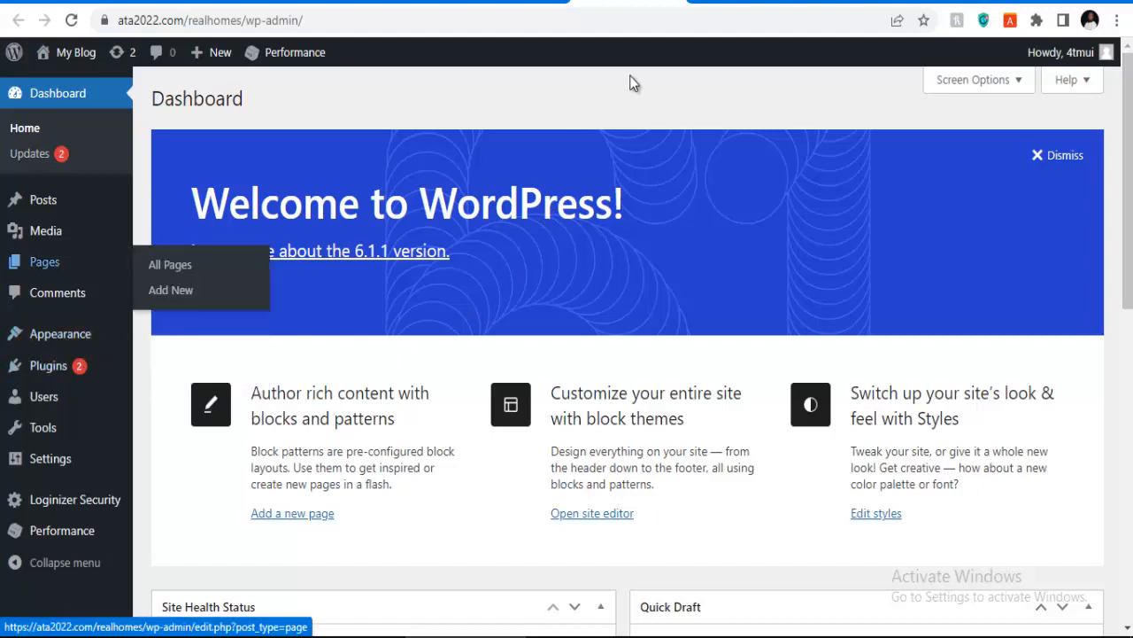
key(ctrl+t)
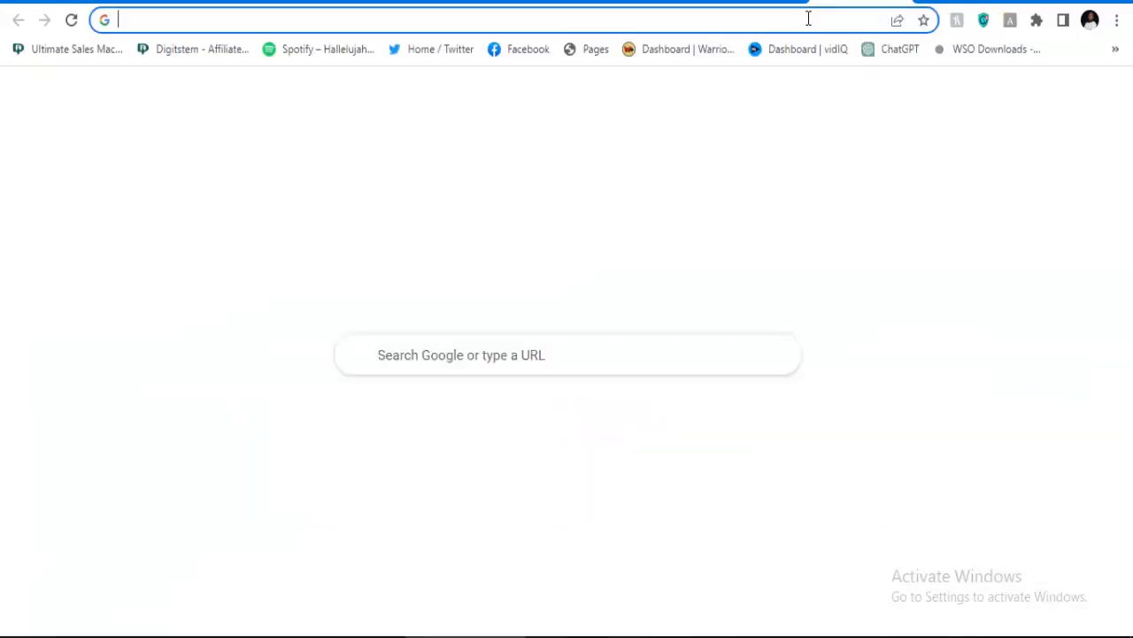
Step: Search Google for 'homeid theme' and open the HomeID ThemeForest result
click(807, 19)
text(homei)
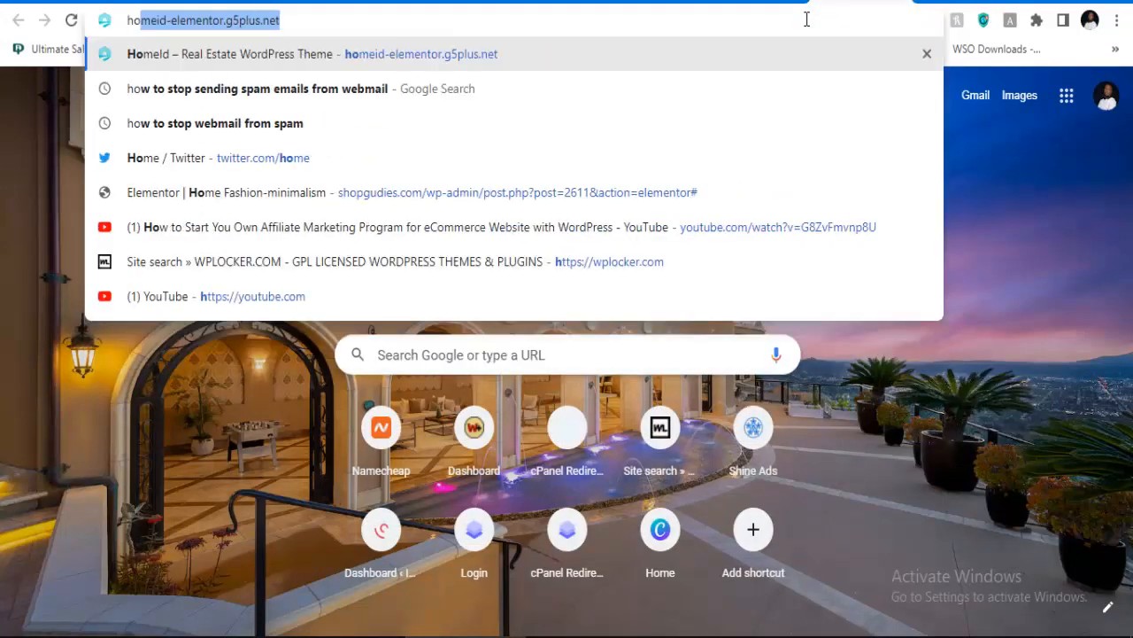
key(Delete)
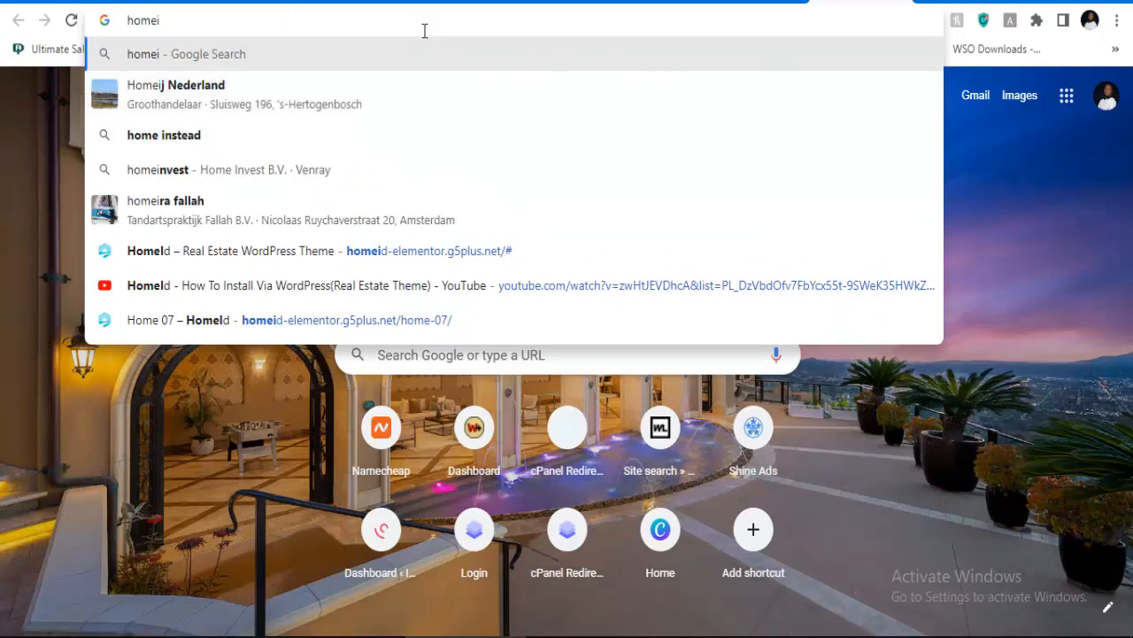
text(d theme)
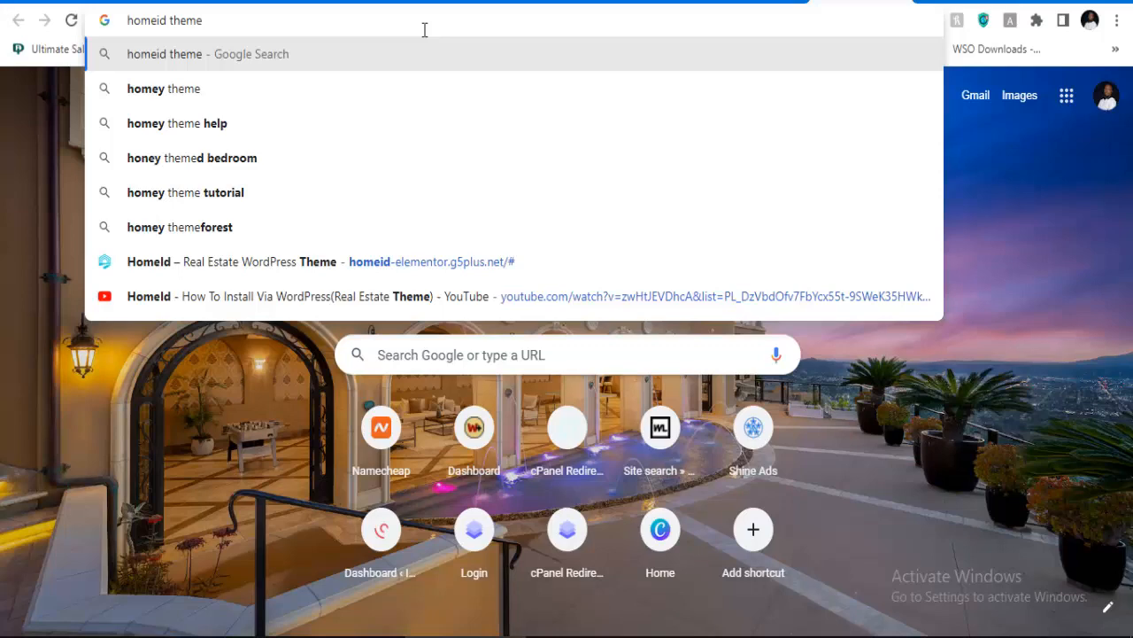
key(Return)
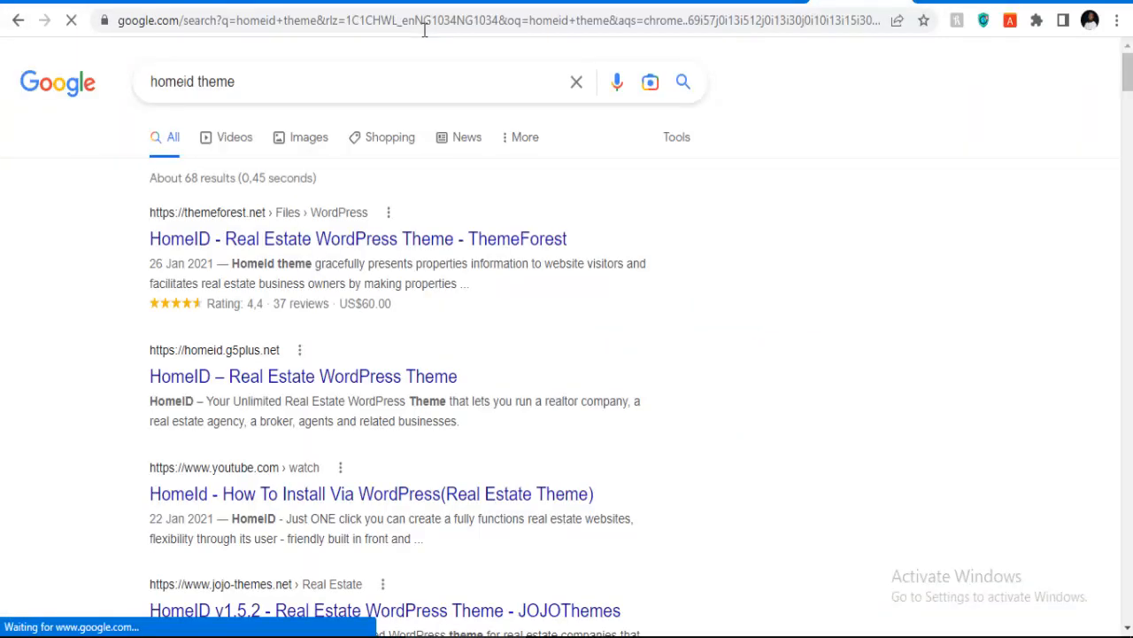
click(320, 238)
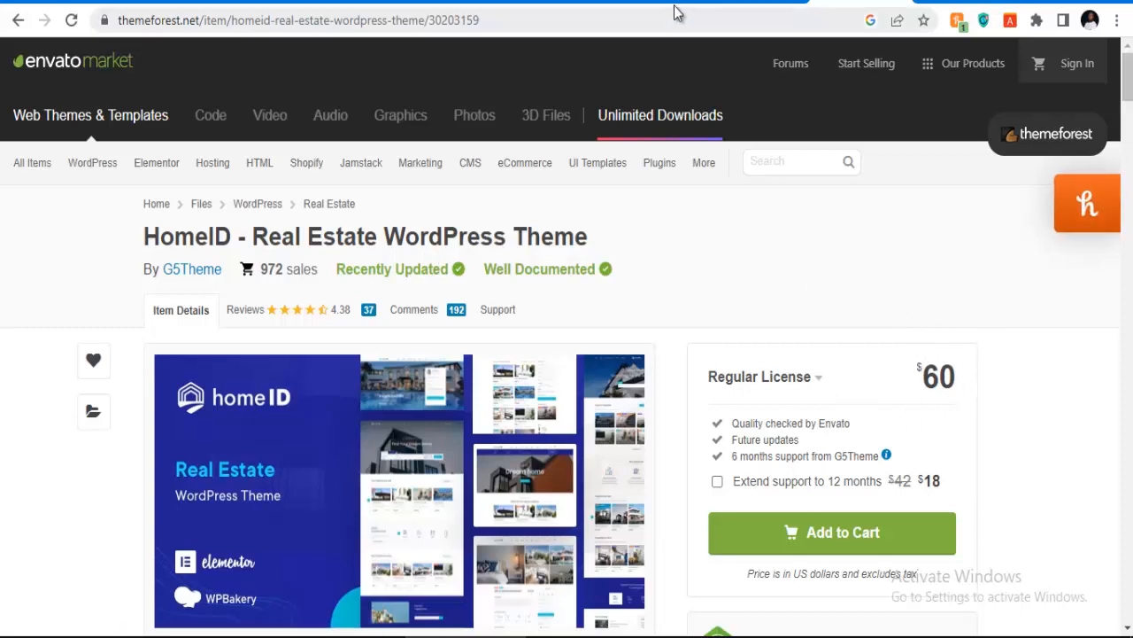
Step: In the WordPress dashboard, go to Themes > Add New and reveal Upload Theme
click(536, 4)
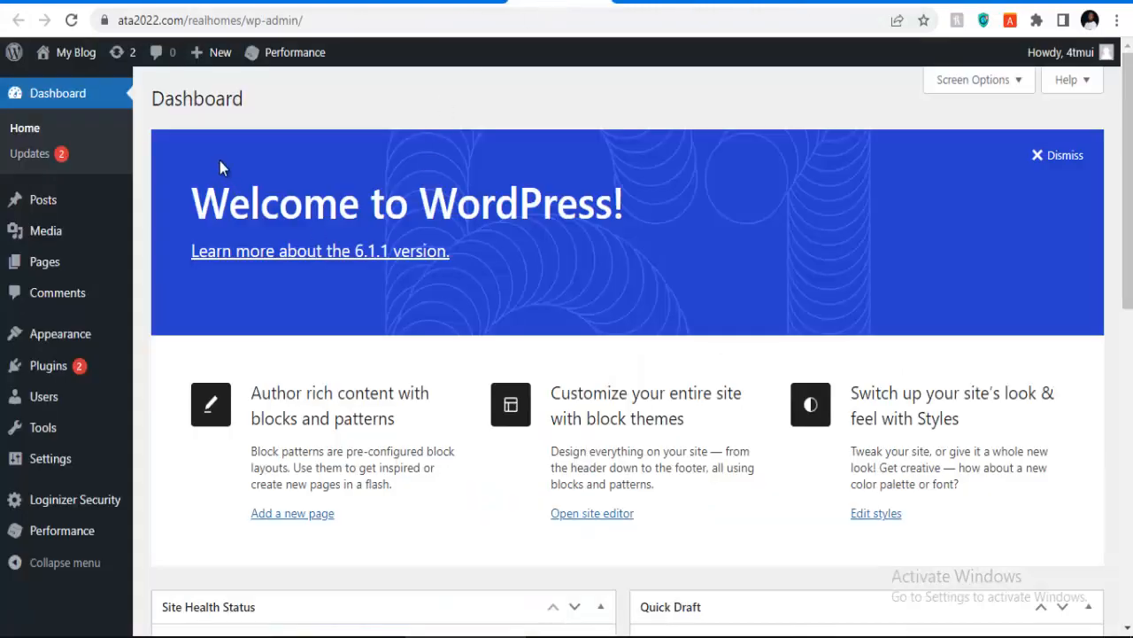
mouse_move(44, 337)
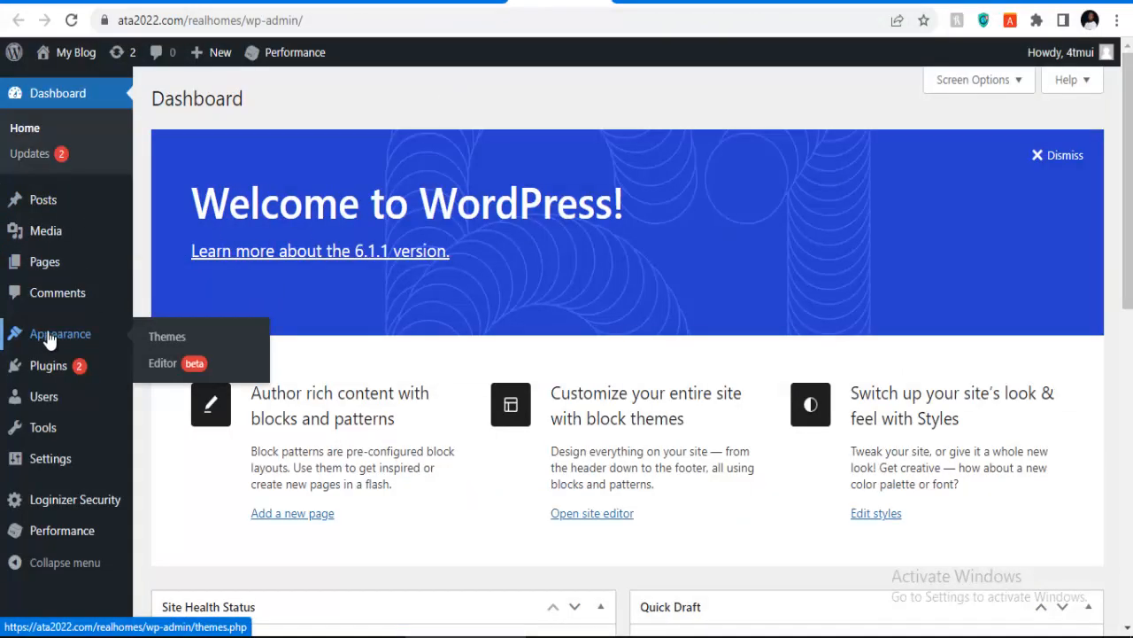
click(165, 344)
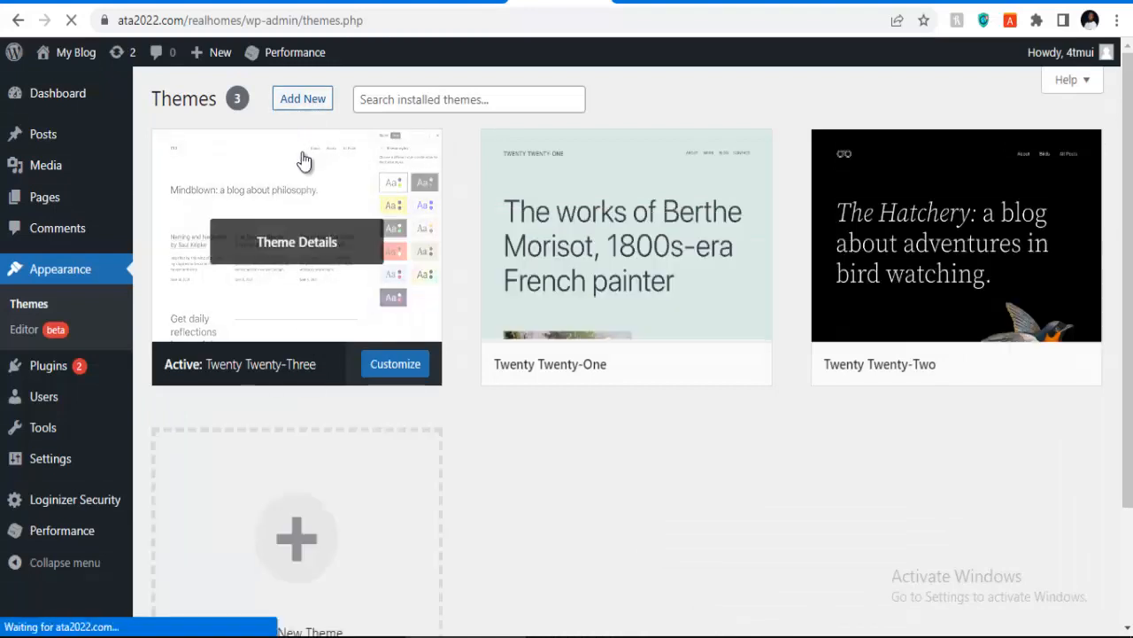
click(300, 105)
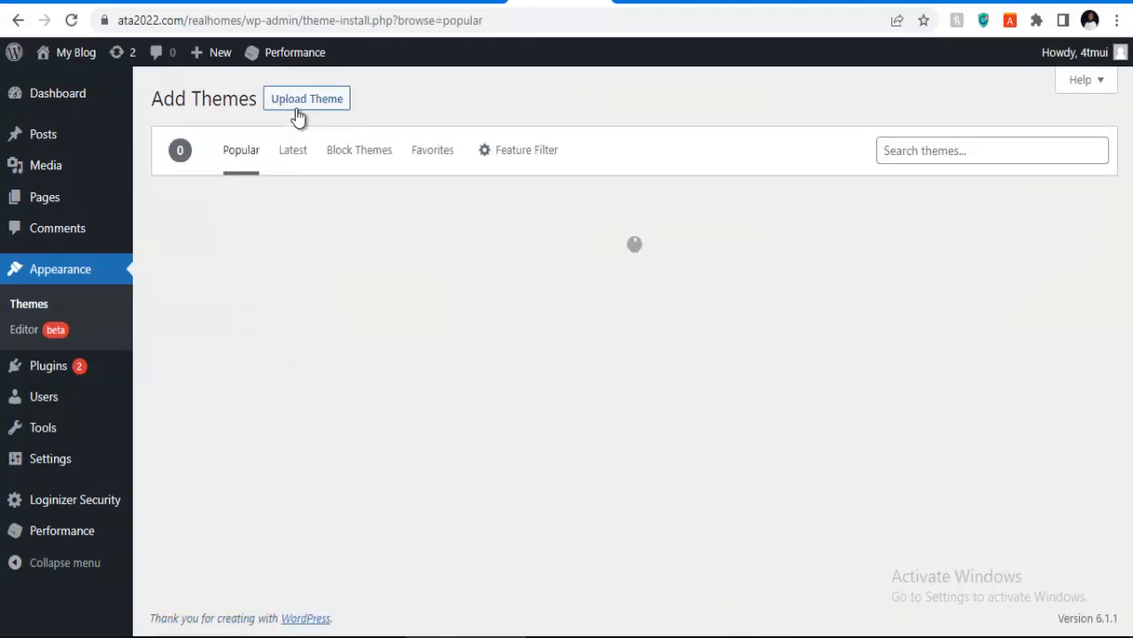
click(300, 104)
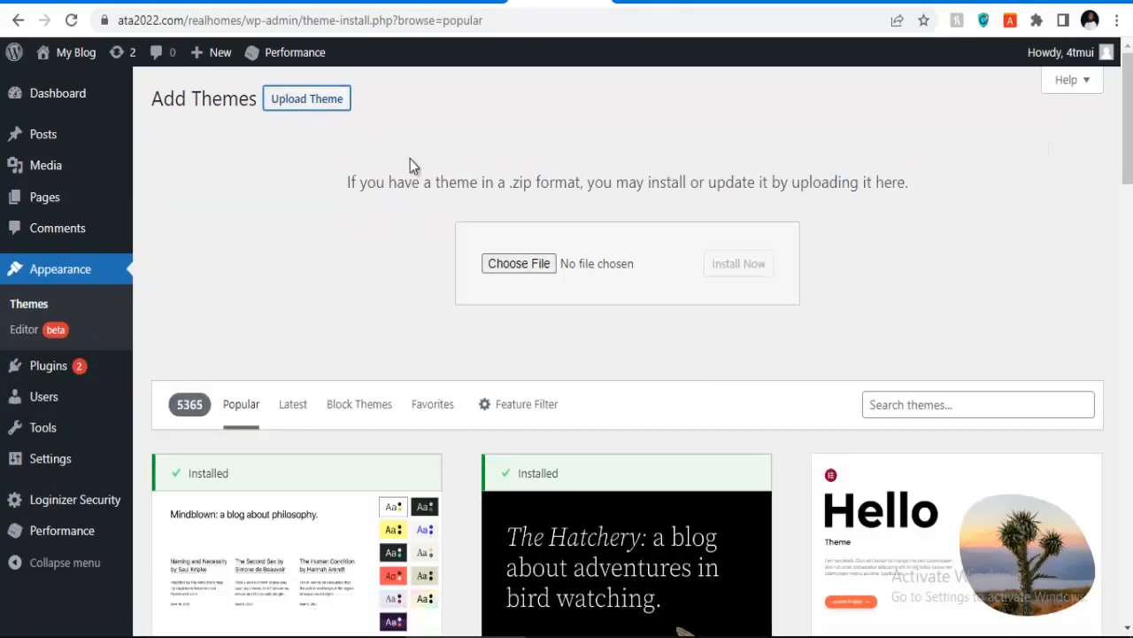
Step: Browse to Desktop > test theme > real > homeid and select homeid-v1.5.8.zip
click(493, 269)
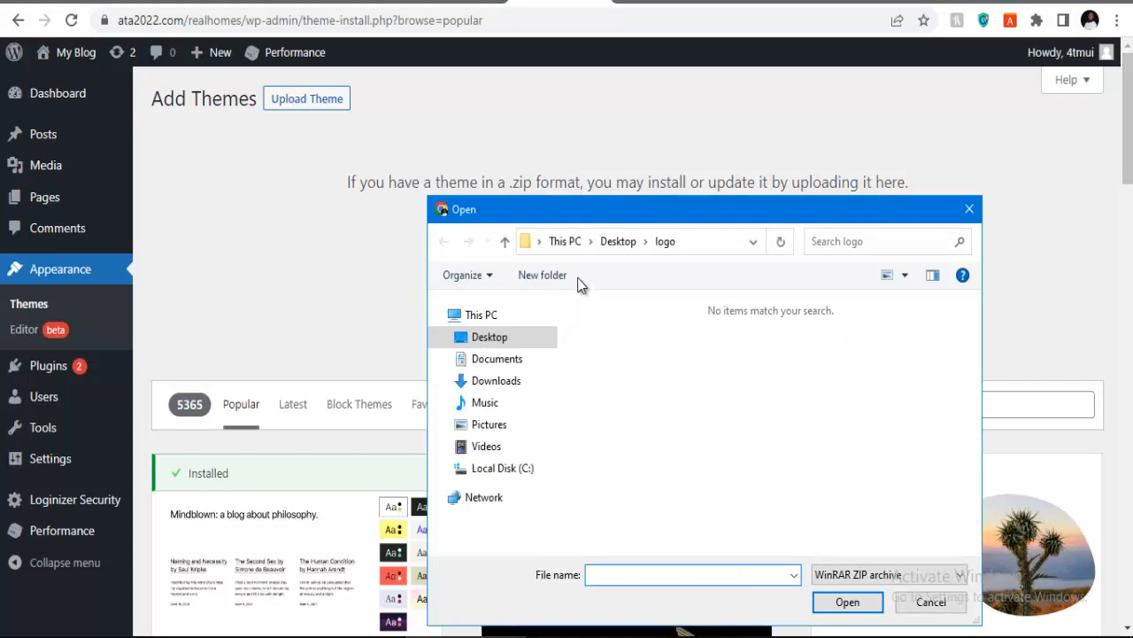
click(616, 242)
scroll(630, 403, down, 3)
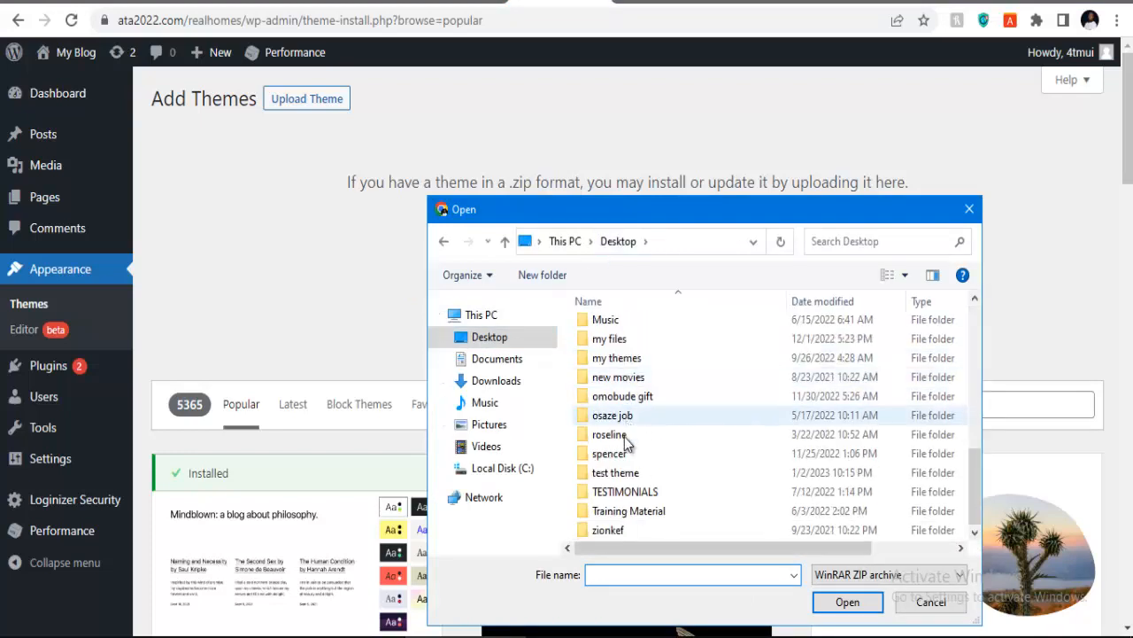
double_click(616, 474)
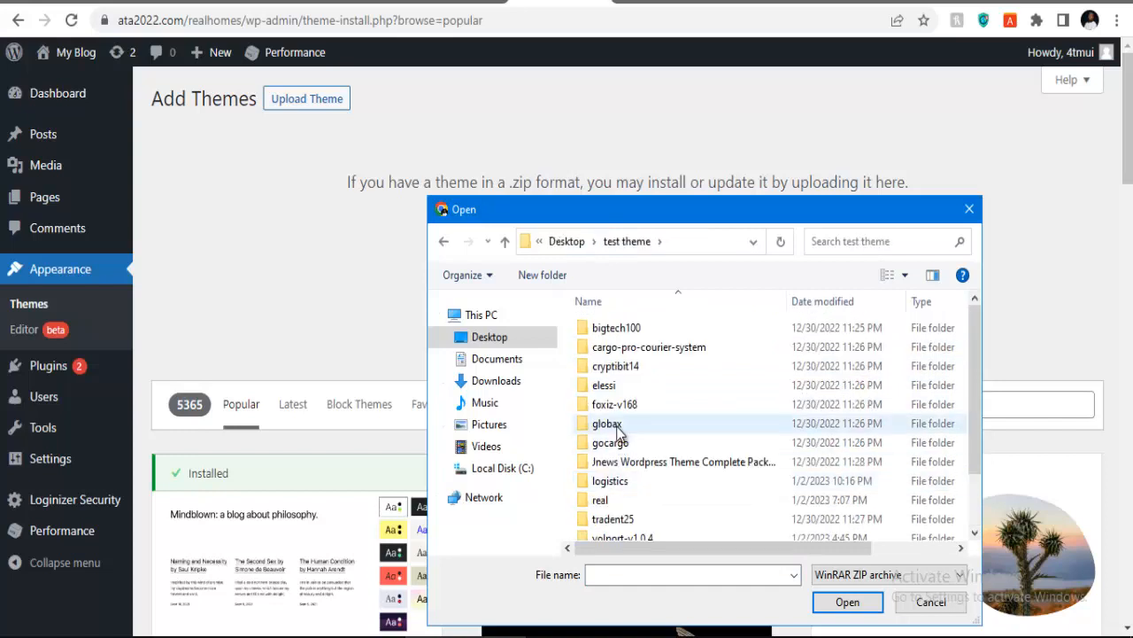
scroll(617, 464, down, 1)
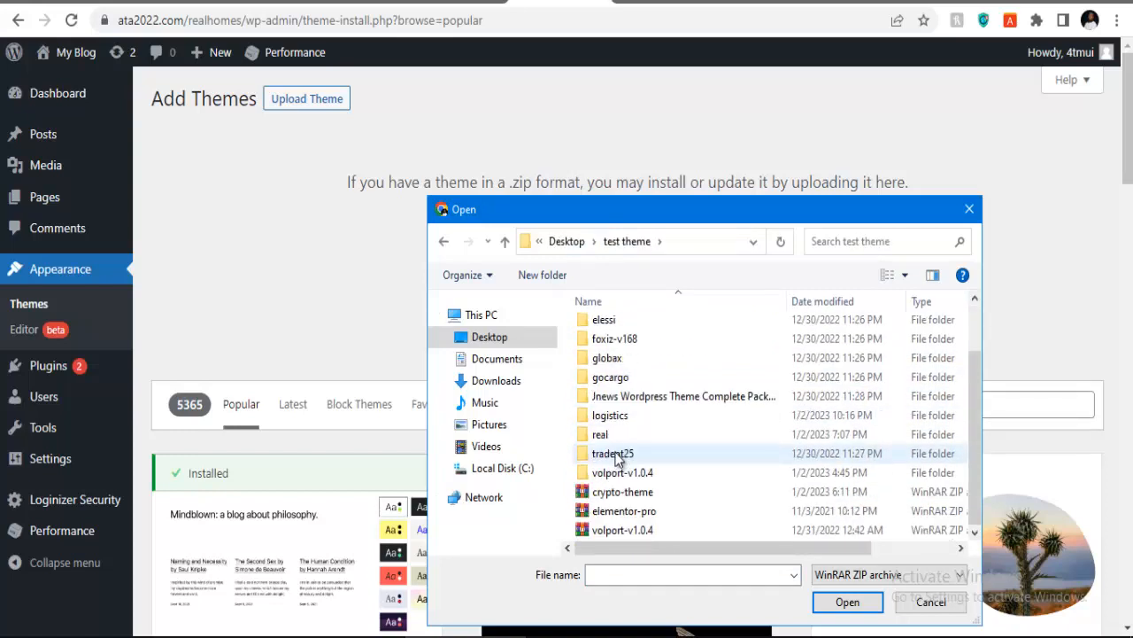
double_click(614, 433)
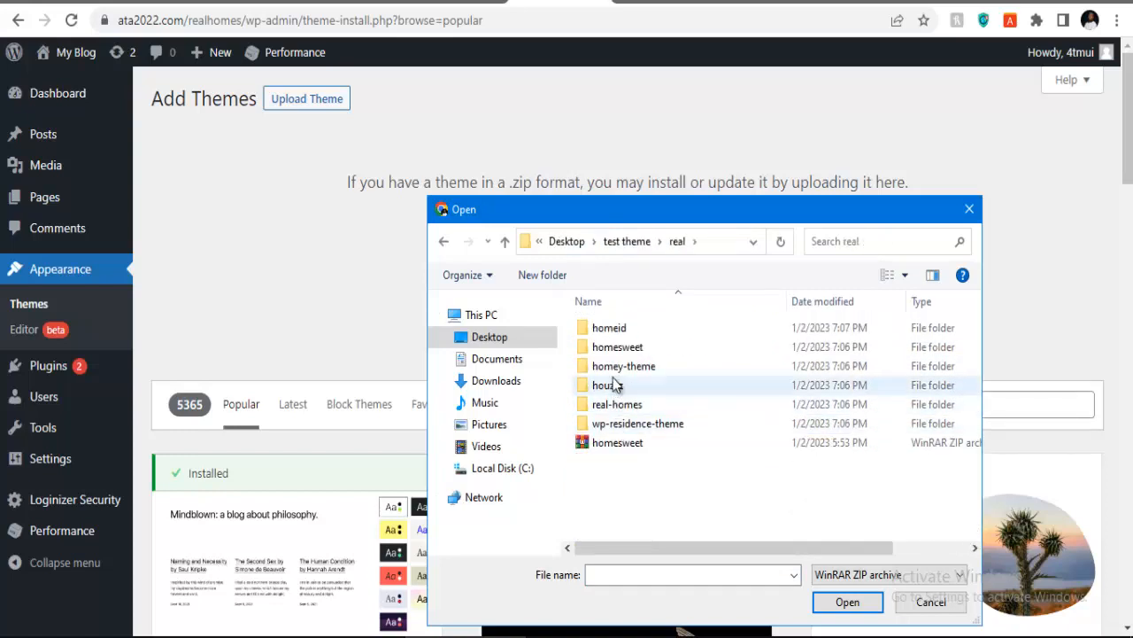
double_click(615, 330)
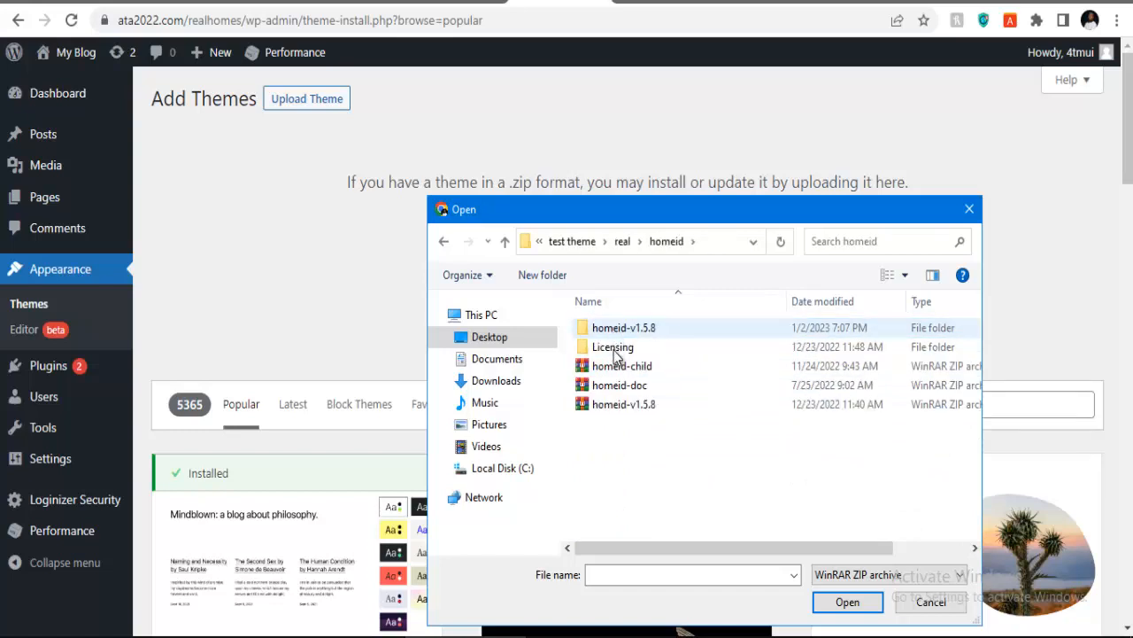
click(624, 407)
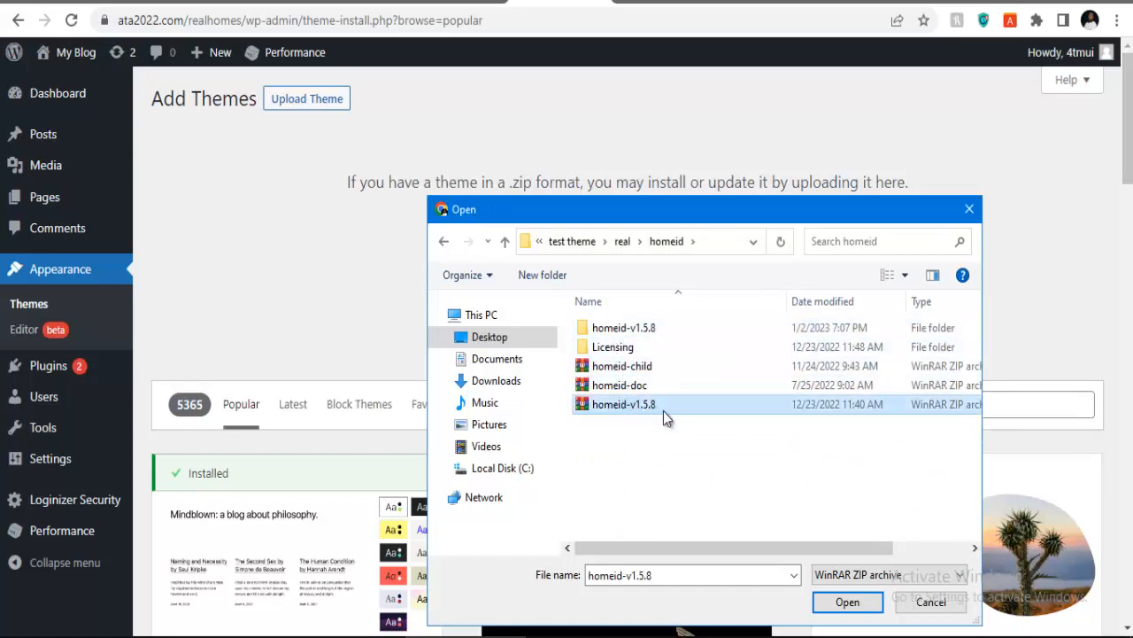
drag(697, 547, 833, 549)
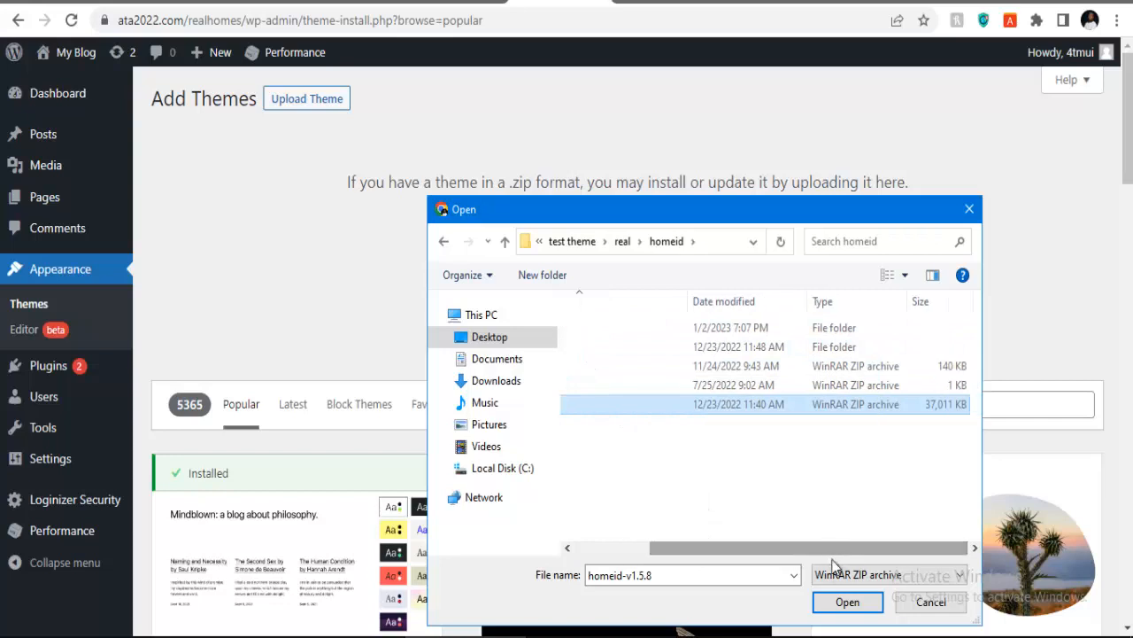
Step: Upload and install homeid-v1.5.8.zip, then activate the Homeid theme
click(848, 603)
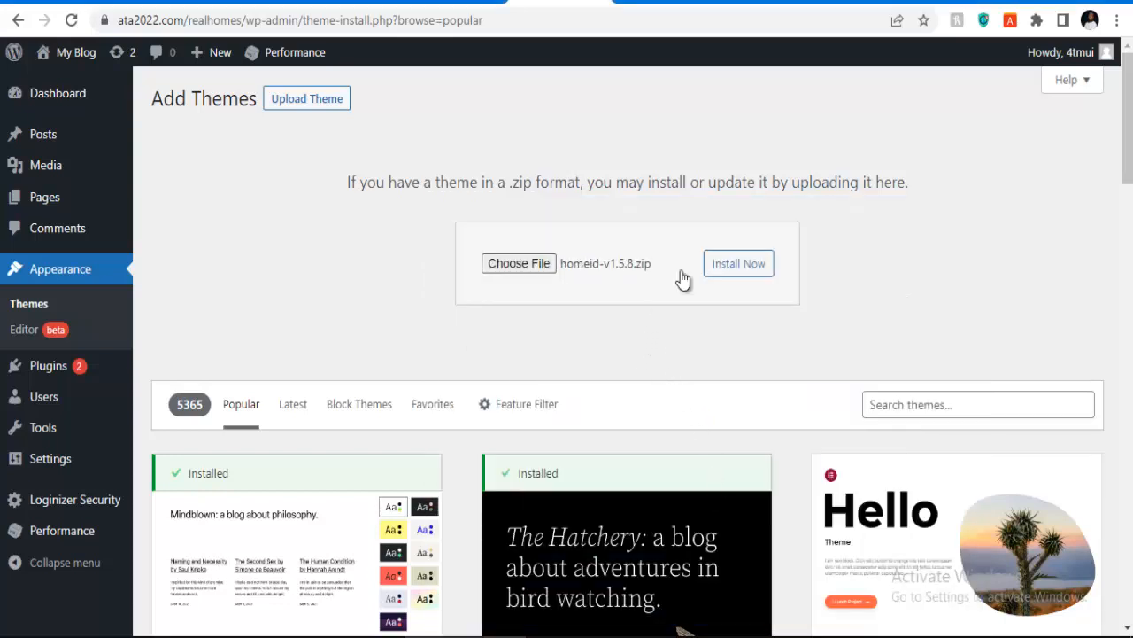
click(740, 266)
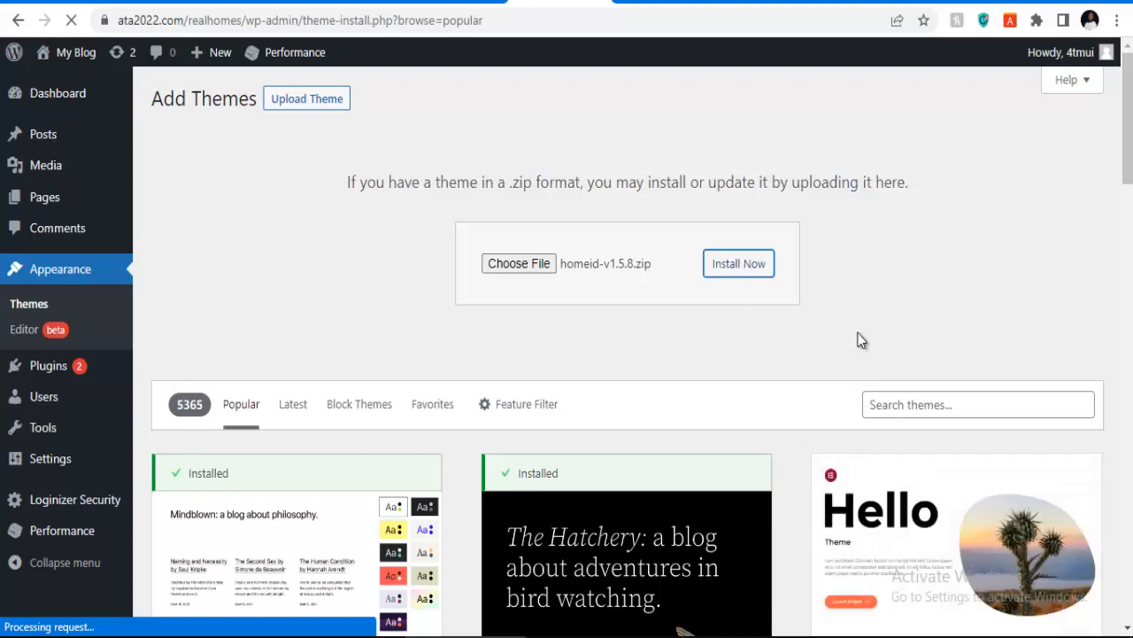
mouse_move(895, 636)
click(895, 609)
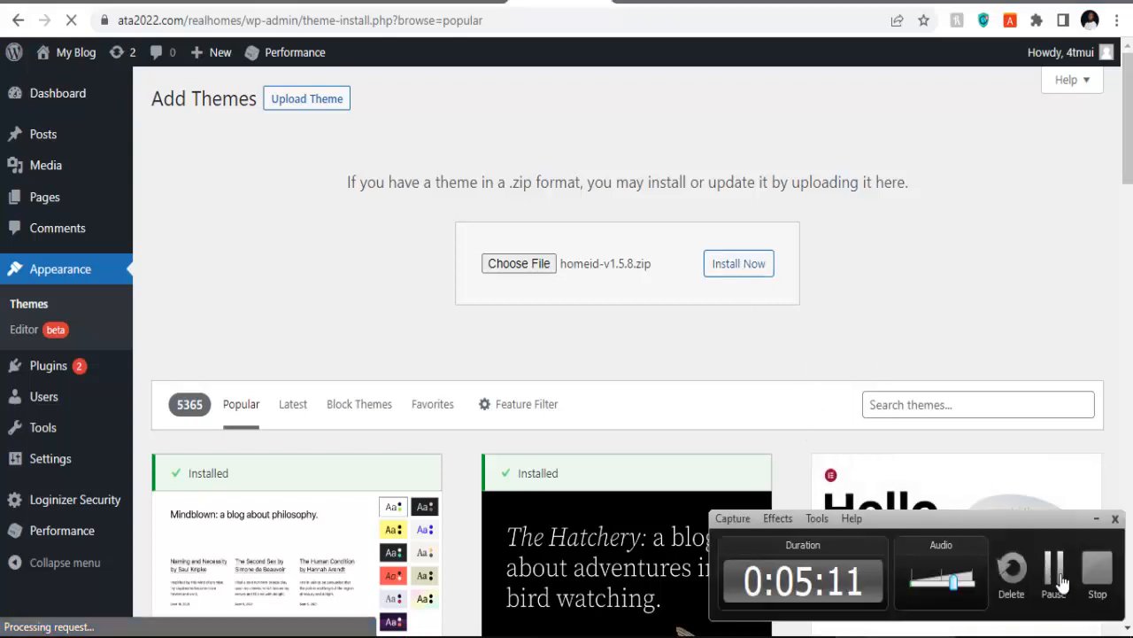
click(1054, 567)
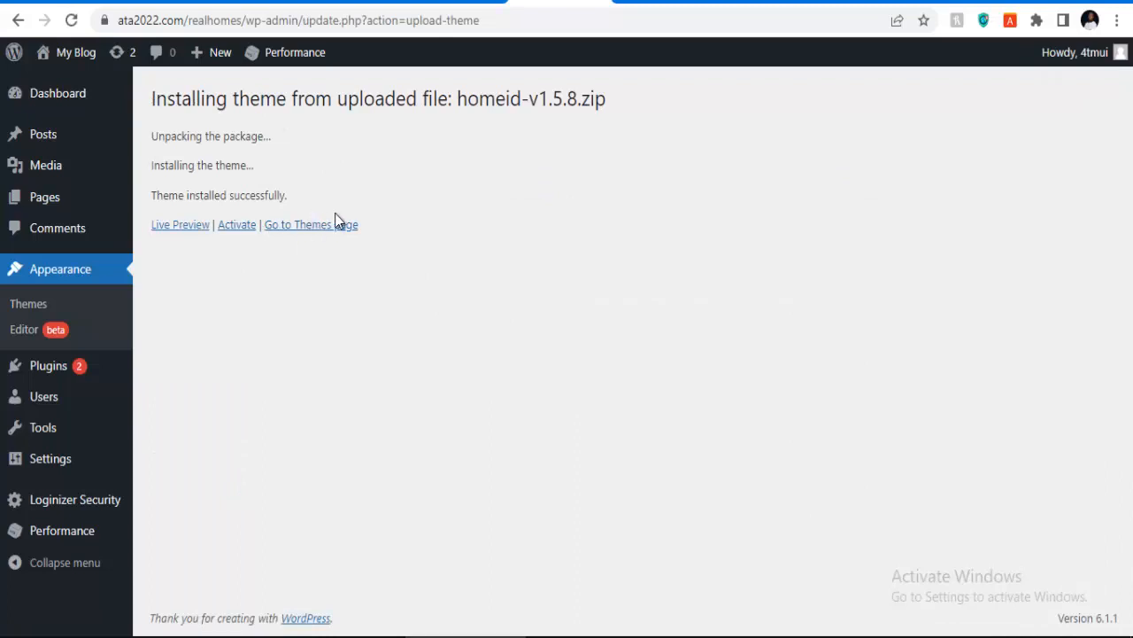
click(239, 228)
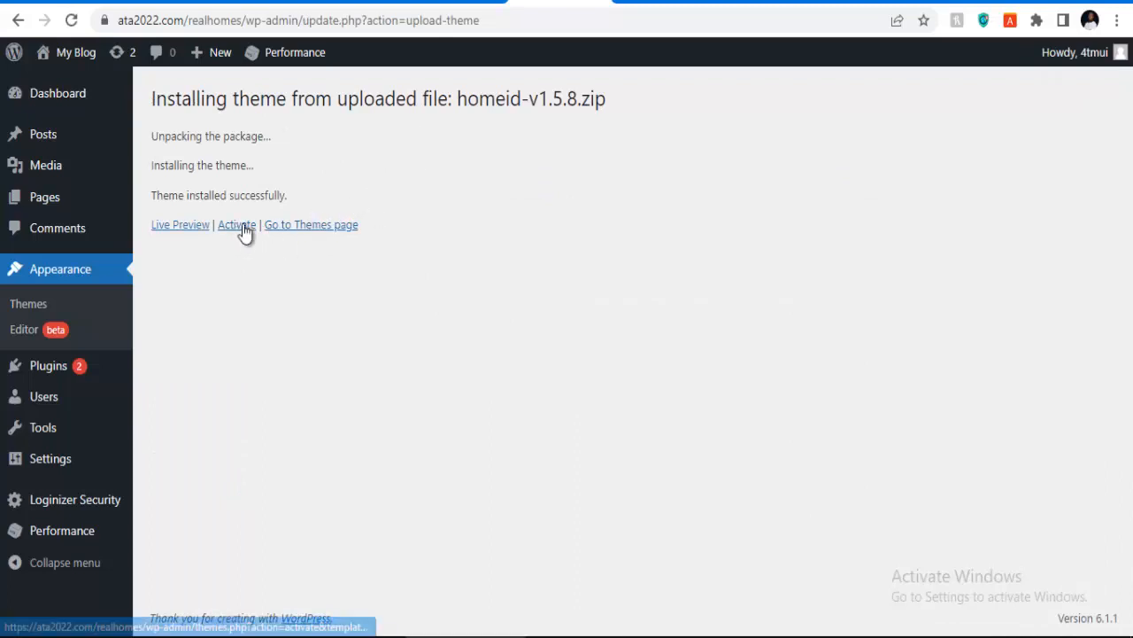
click(241, 232)
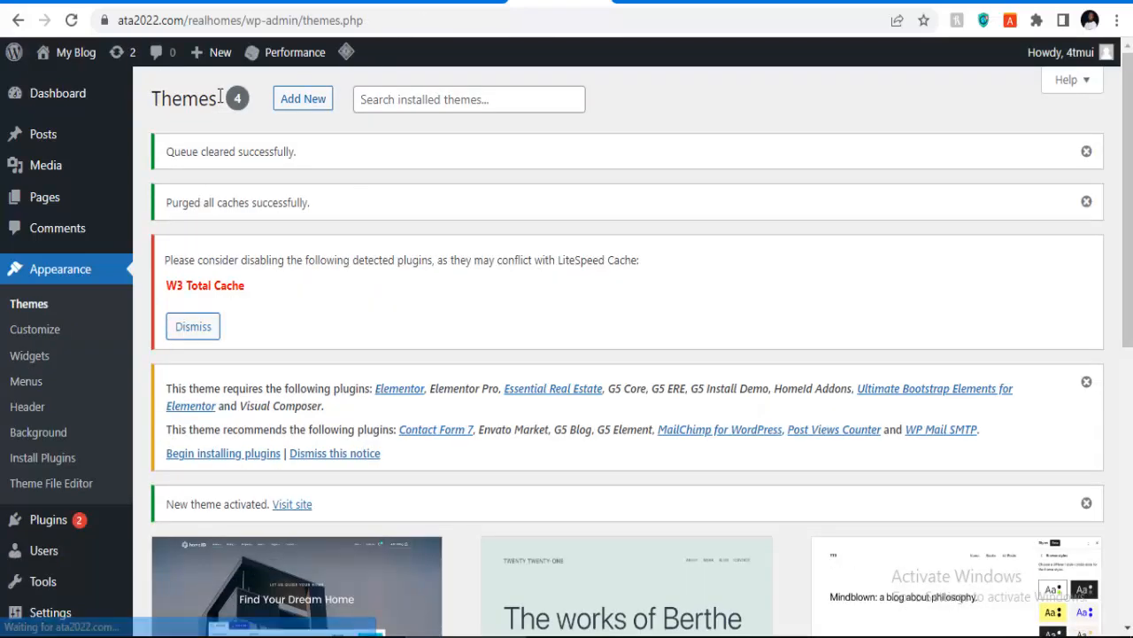
scroll(566, 177, down, 2)
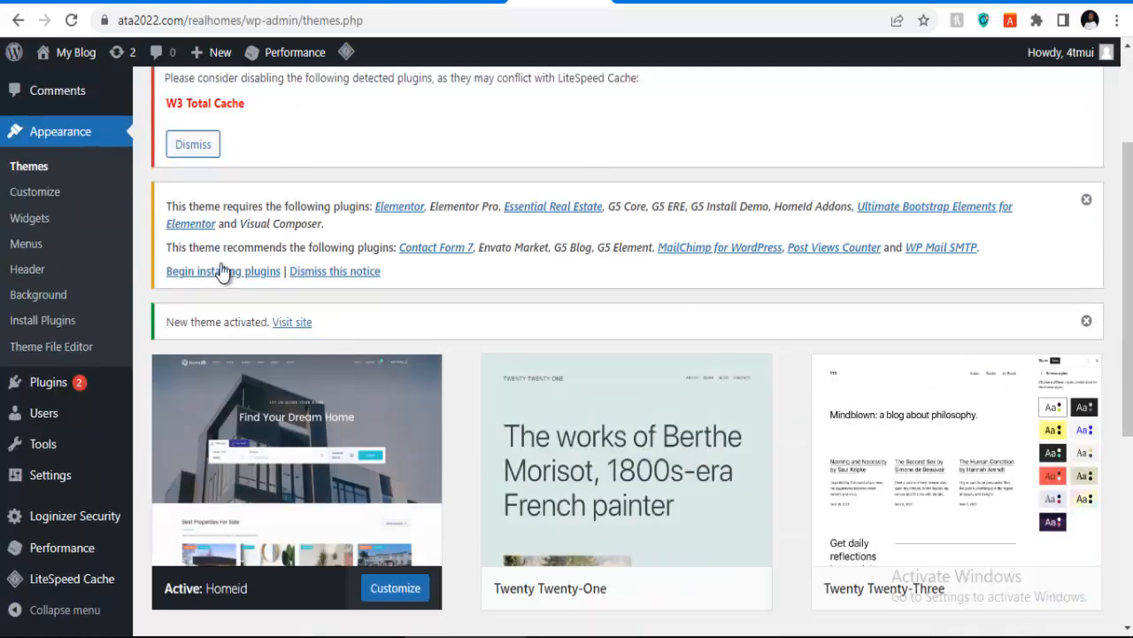
Step: Select every Homeid required plugin and apply the Install bulk action
click(211, 274)
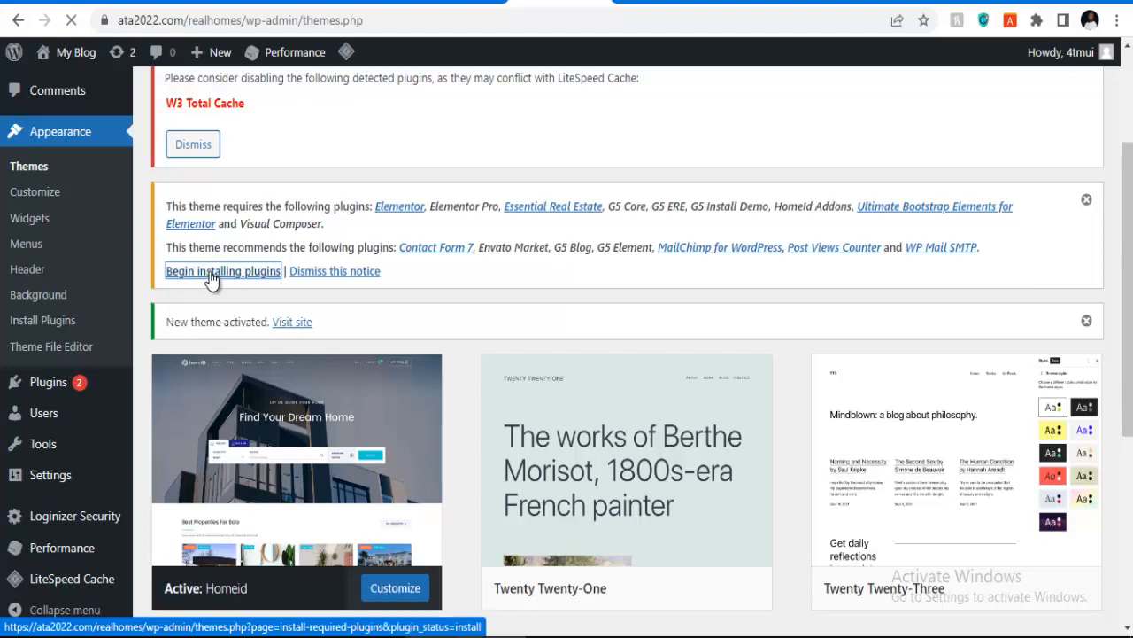
scroll(193, 308, down, 1)
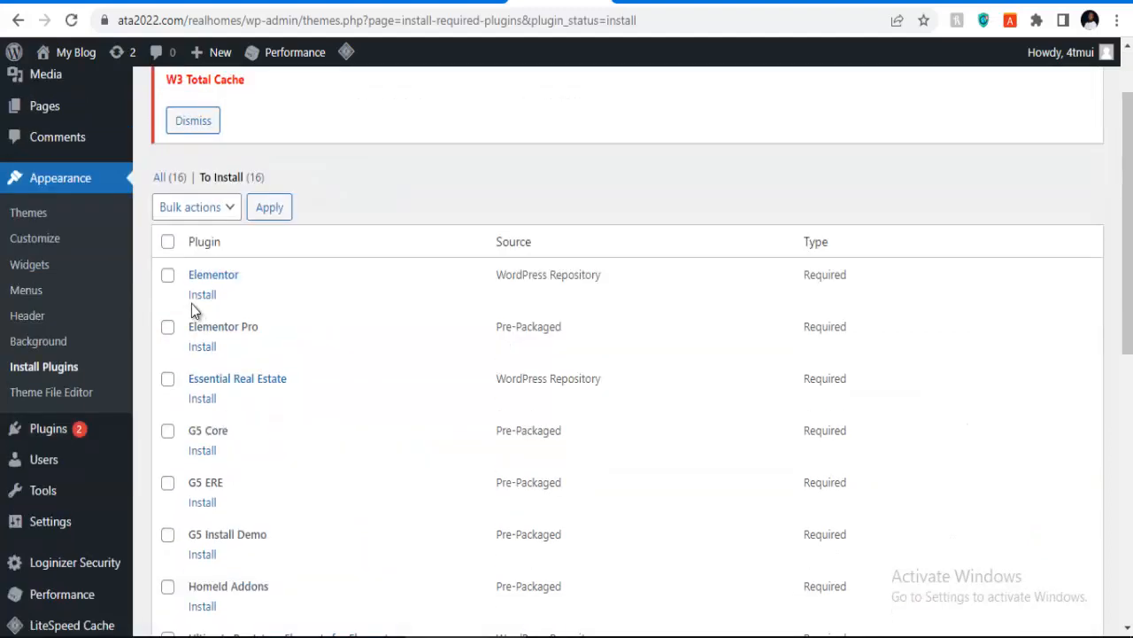
click(168, 244)
click(189, 207)
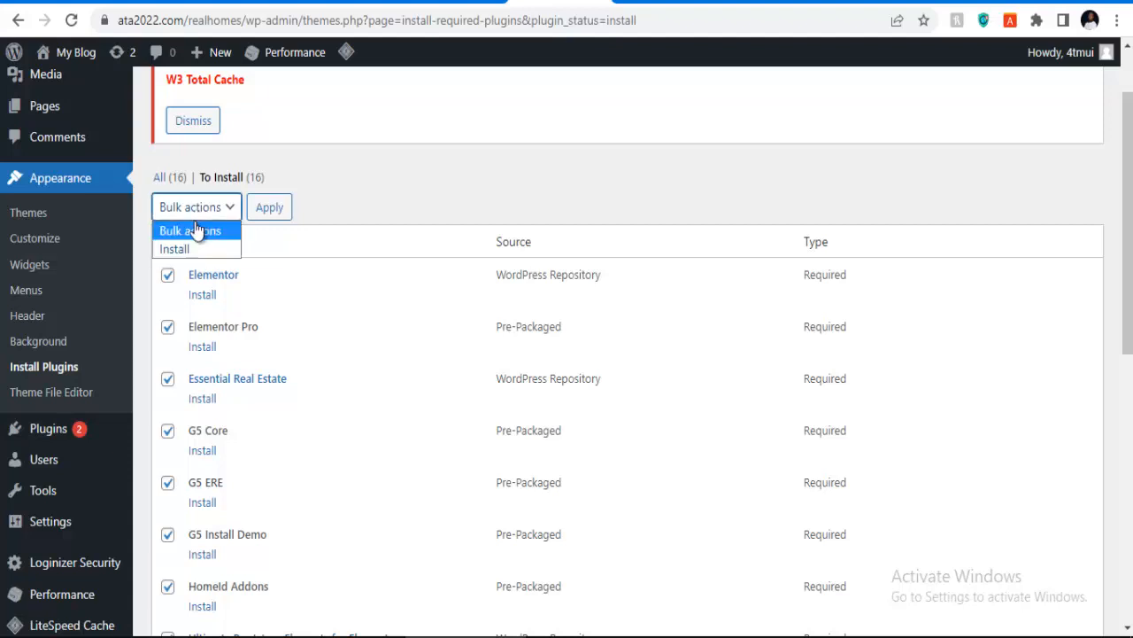
click(187, 249)
scroll(206, 248, down, 6)
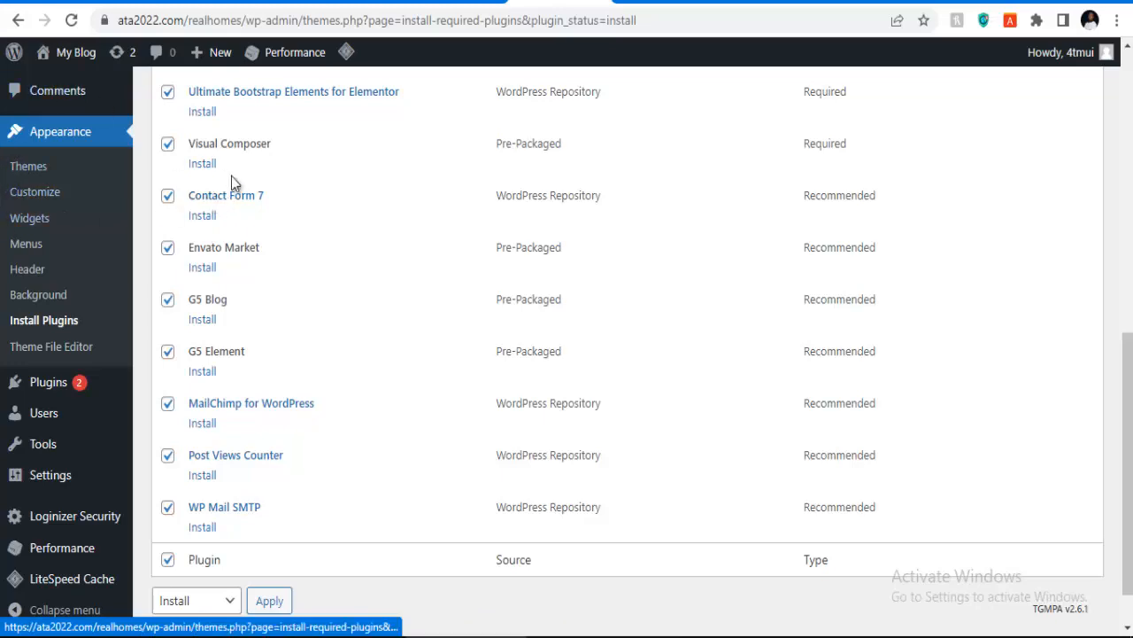
scroll(272, 174, up, 7)
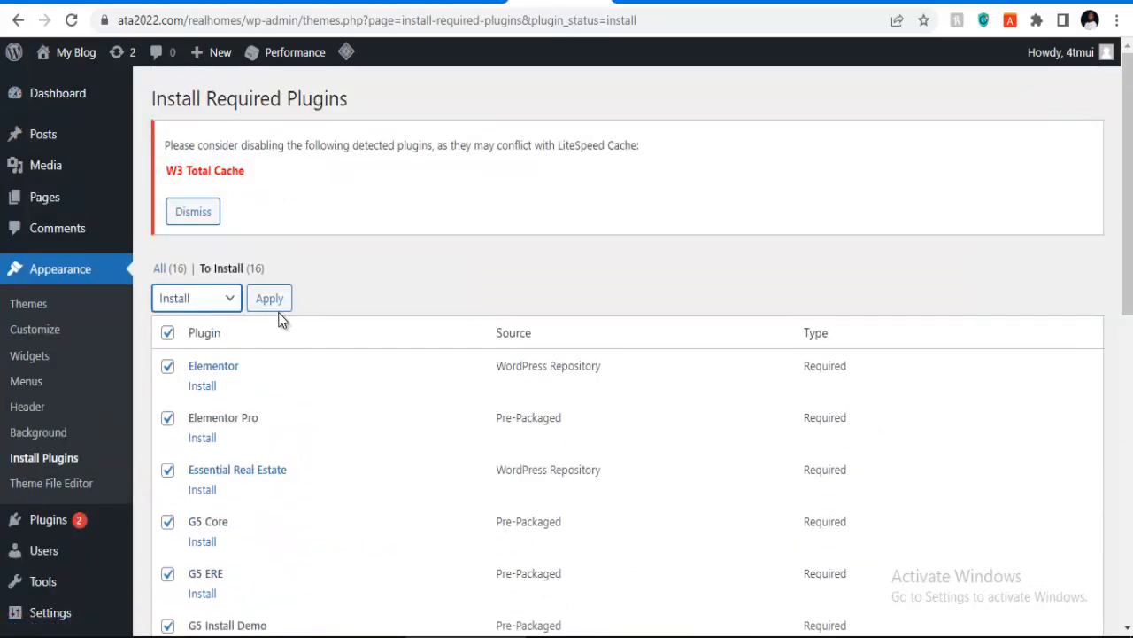
click(269, 301)
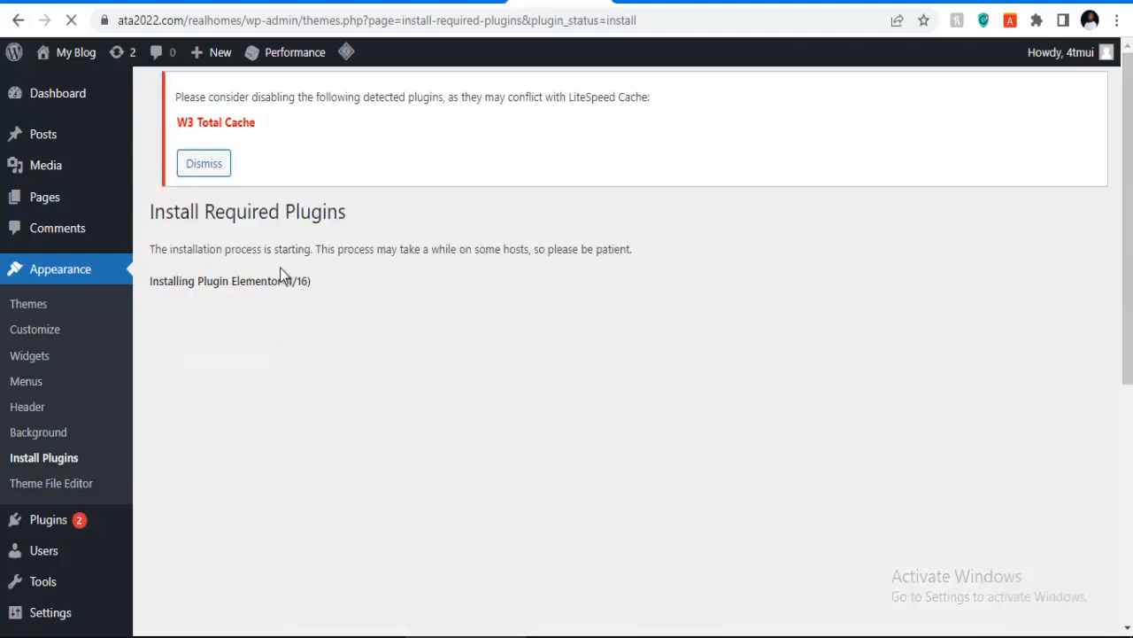
Step: Follow the 16 plugin installs, then return to the required plugins list
scroll(293, 262, down, 2)
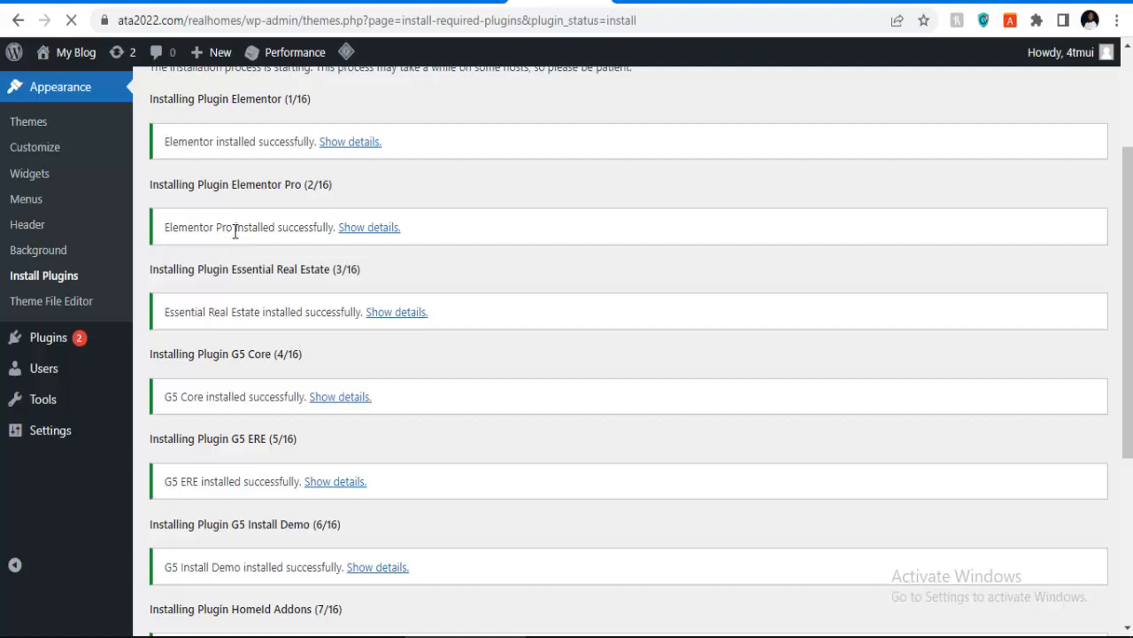
scroll(510, 336, down, 5)
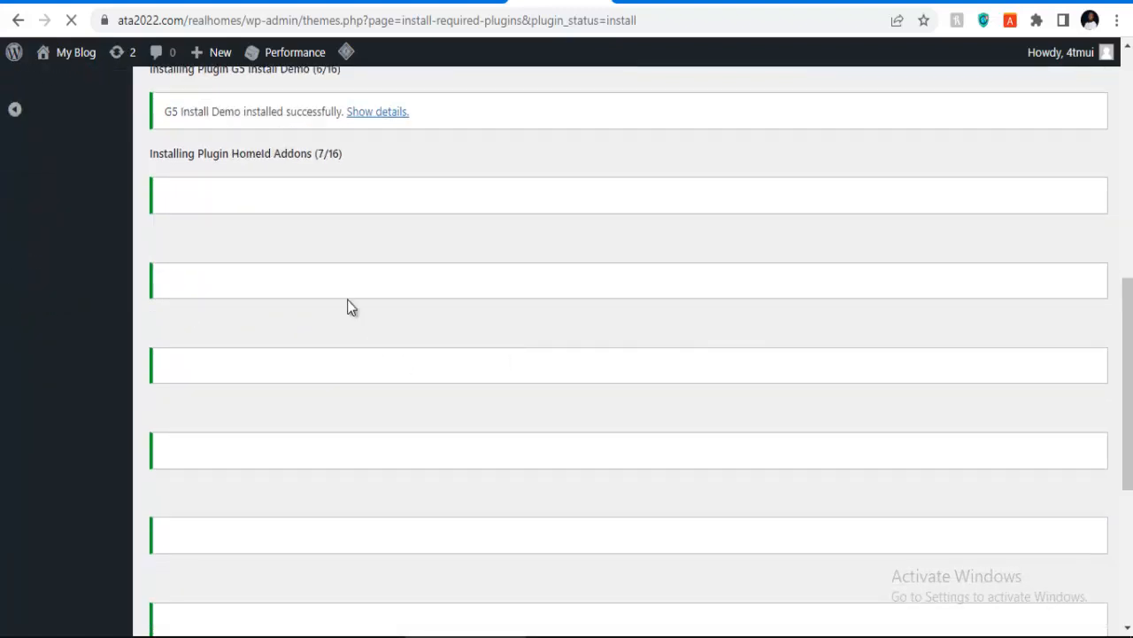
scroll(350, 301, down, 3)
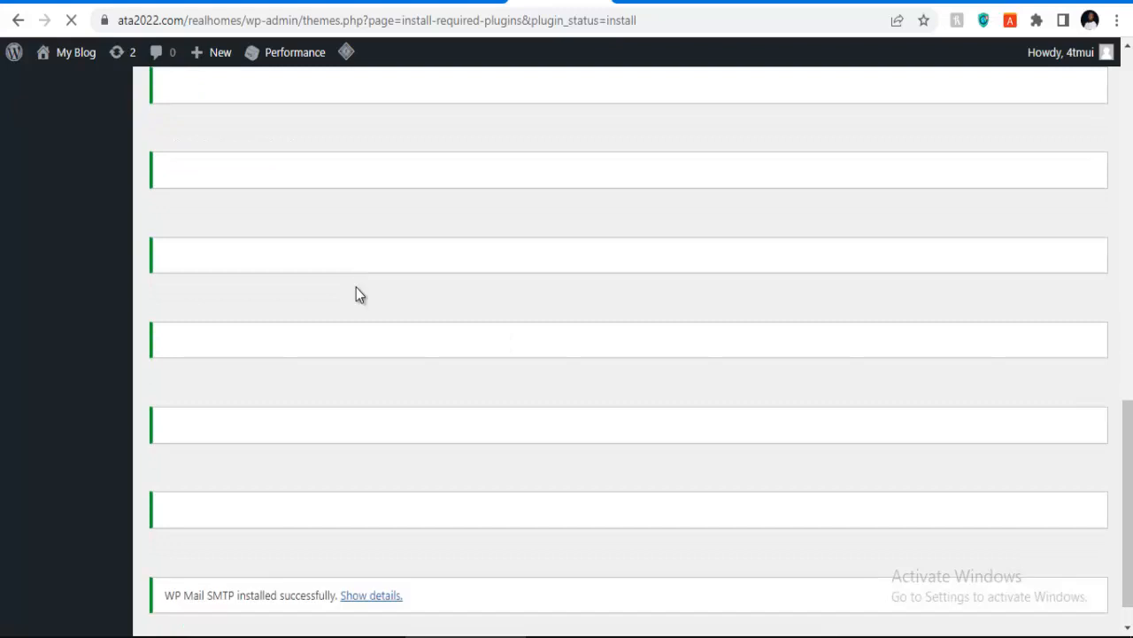
scroll(357, 287, down, 2)
scroll(356, 288, up, 2)
scroll(356, 289, down, 2)
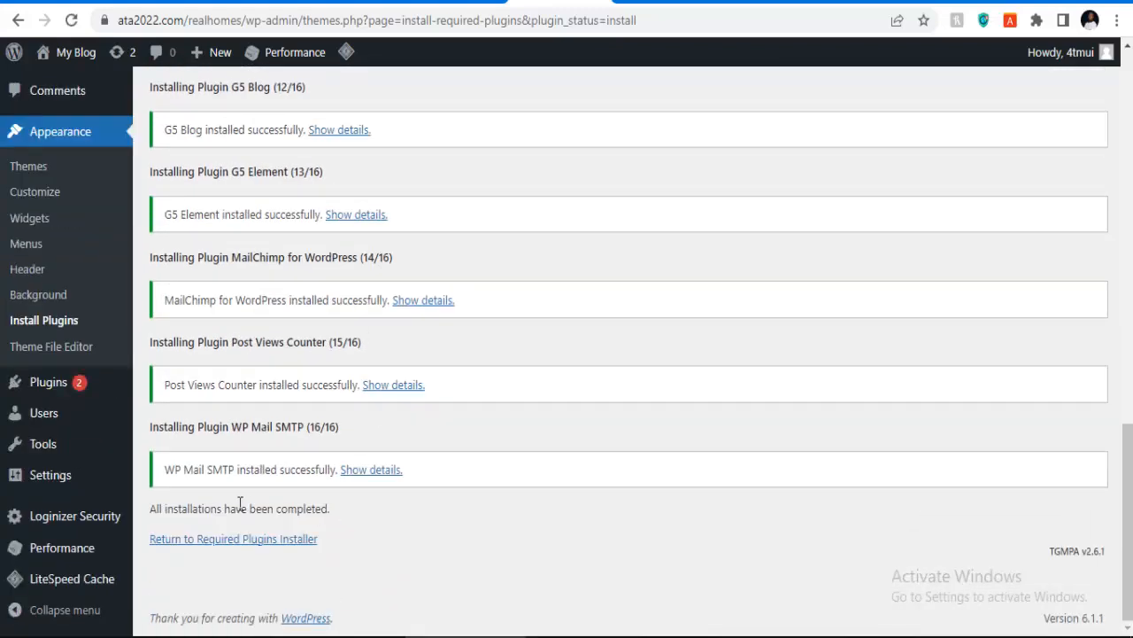
click(253, 546)
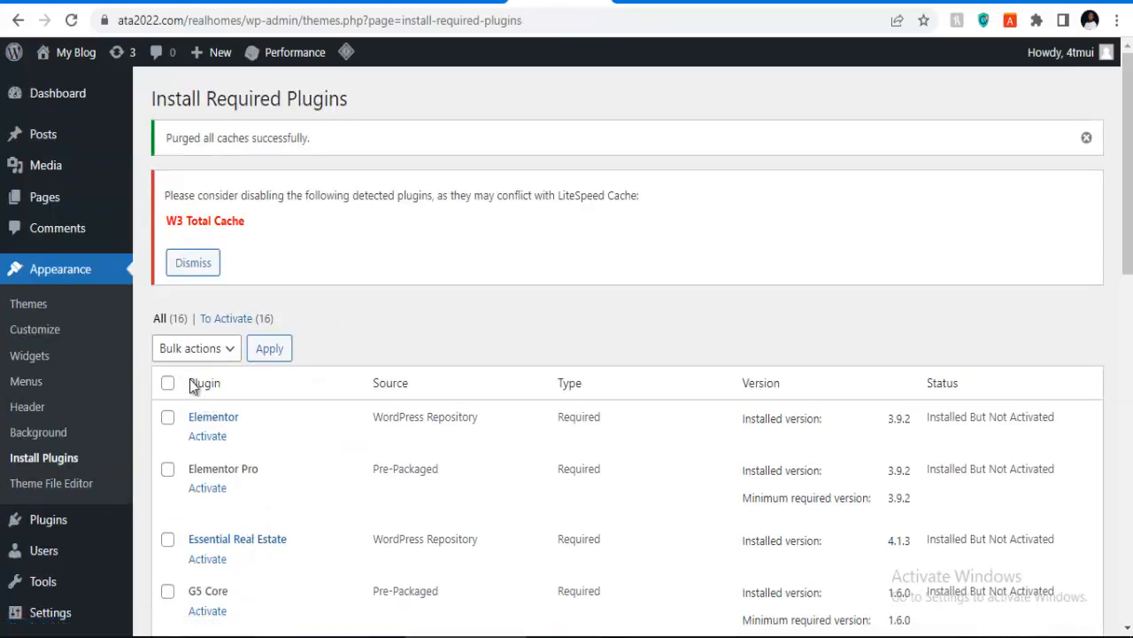
Step: Select all required plugins and choose the Activate bulk action
scroll(194, 387, down, 1)
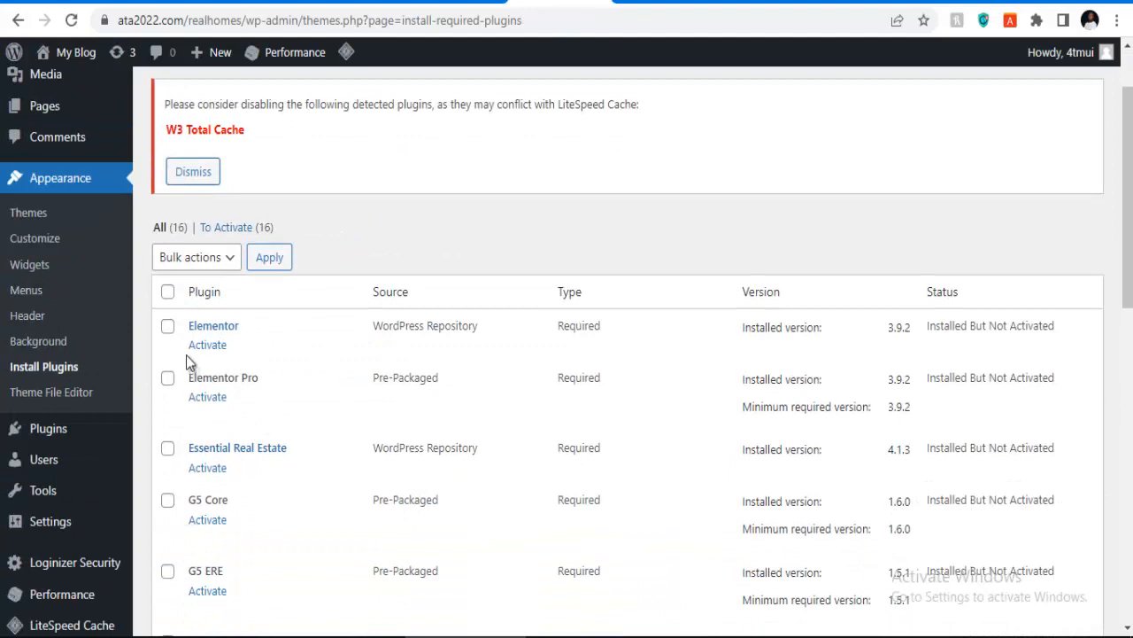
click(168, 292)
click(198, 259)
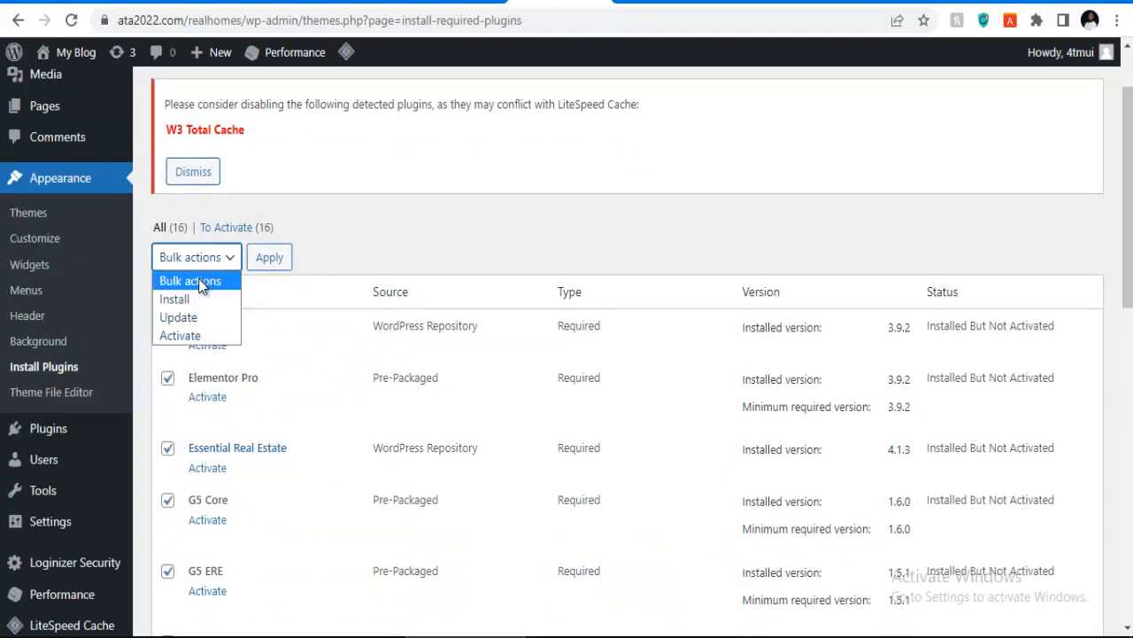
click(191, 333)
Step: Bulk-activate every plugin except Visual Composer, then activate Visual Composer on its own
scroll(228, 435, down, 5)
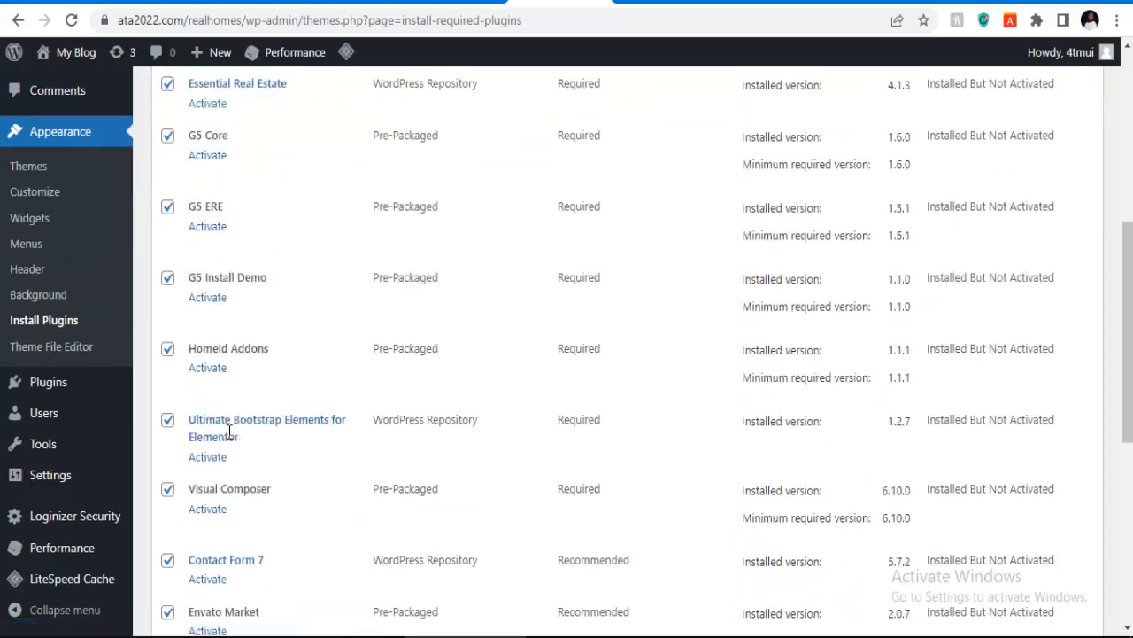
scroll(228, 438, down, 4)
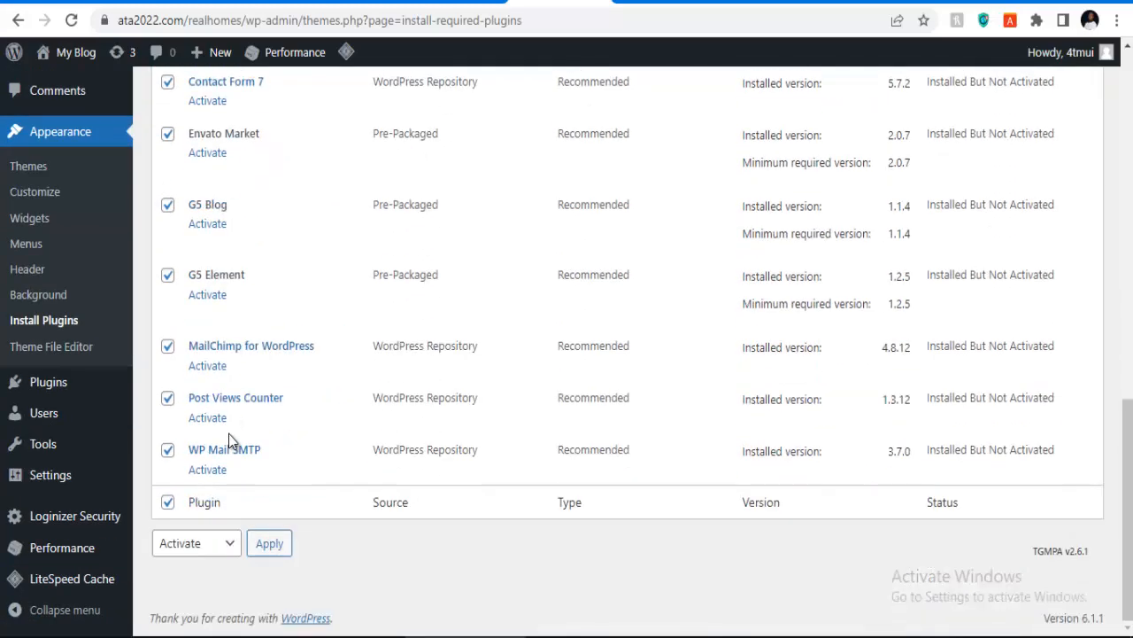
scroll(232, 430, up, 4)
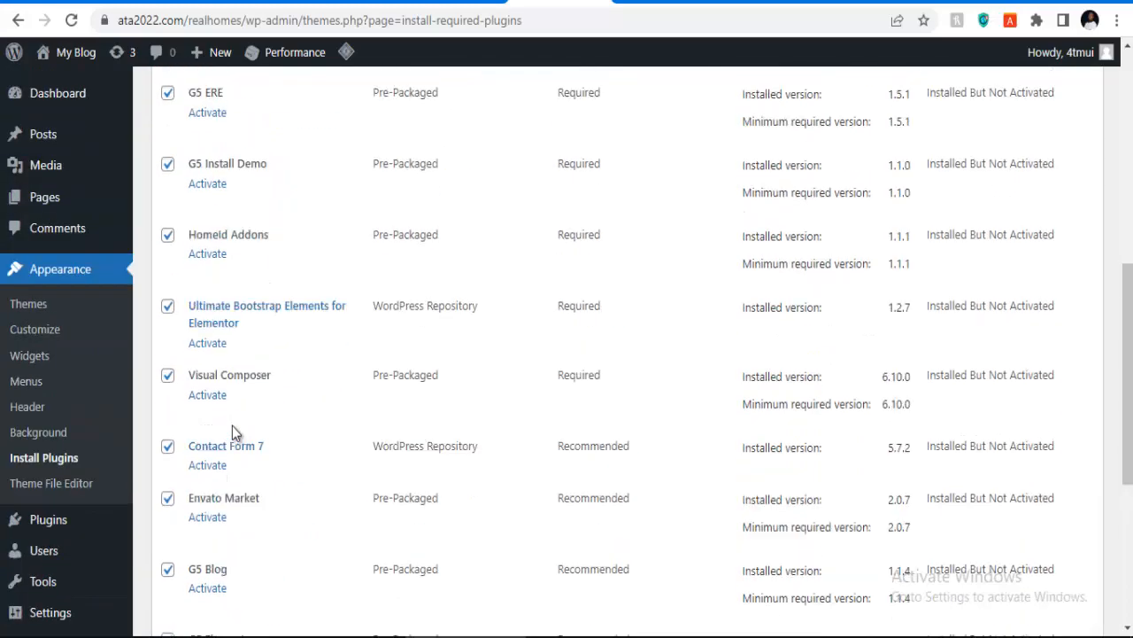
click(167, 377)
scroll(267, 355, up, 3)
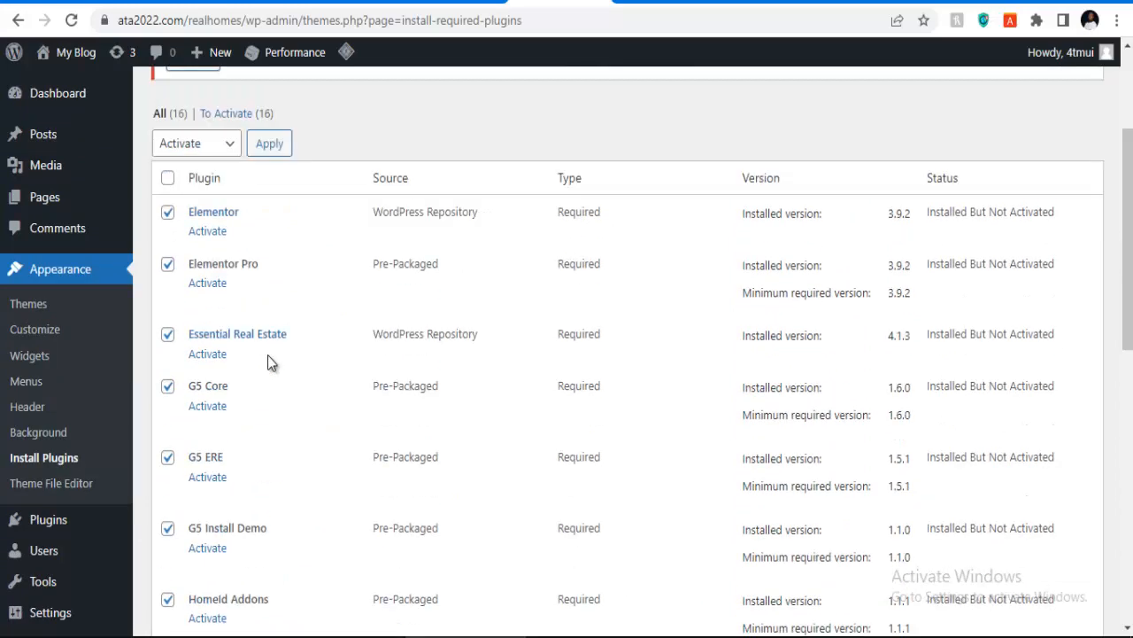
scroll(267, 355, up, 3)
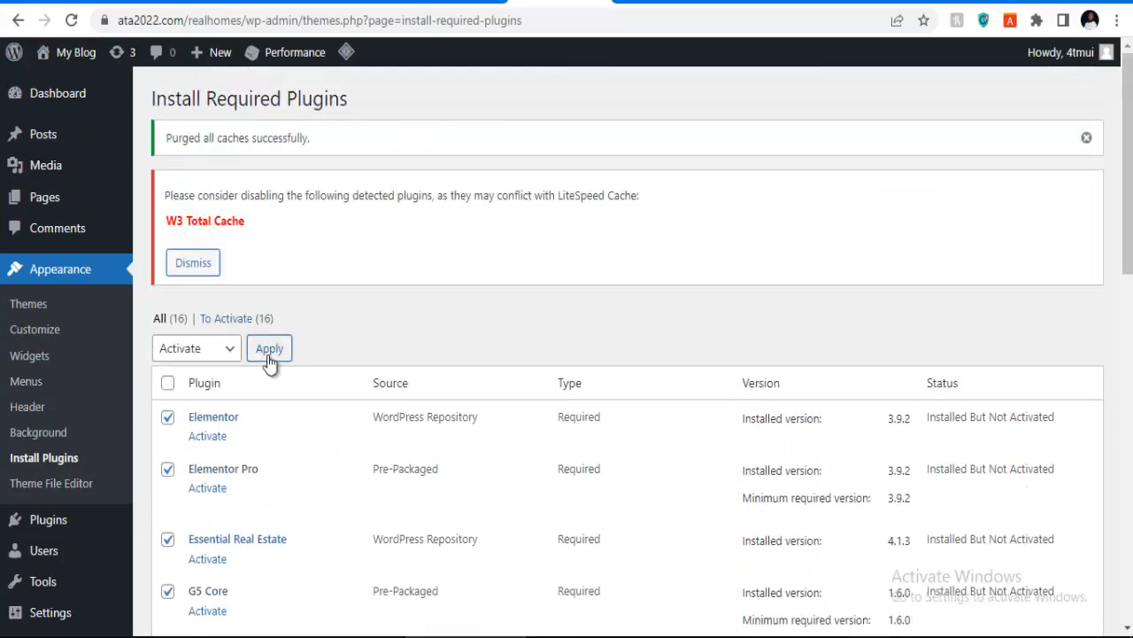
click(271, 354)
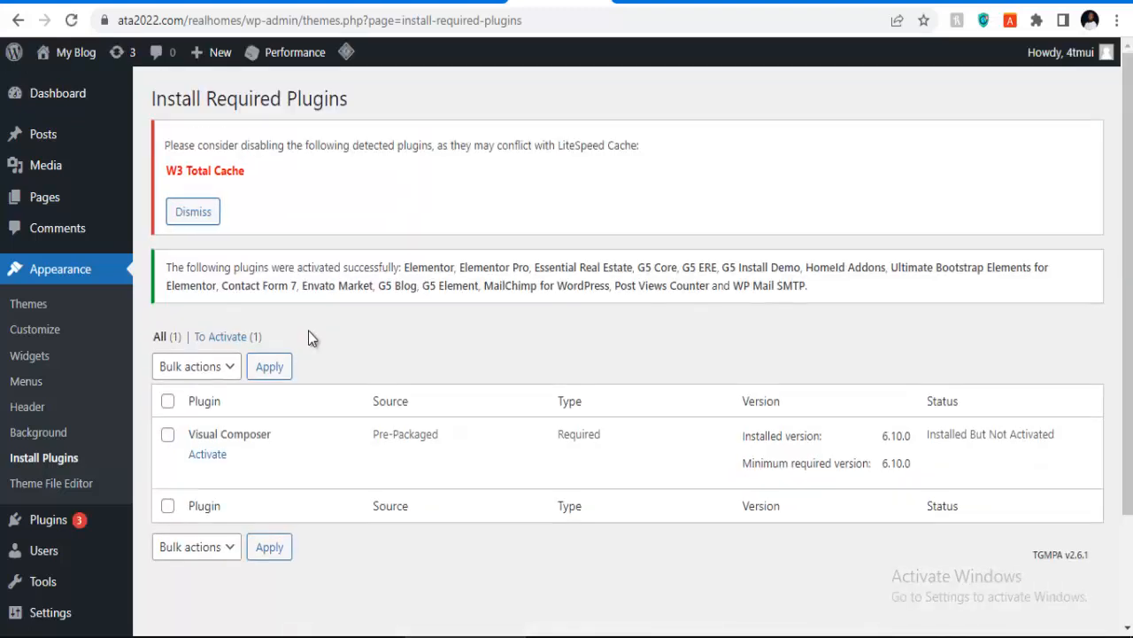
click(225, 454)
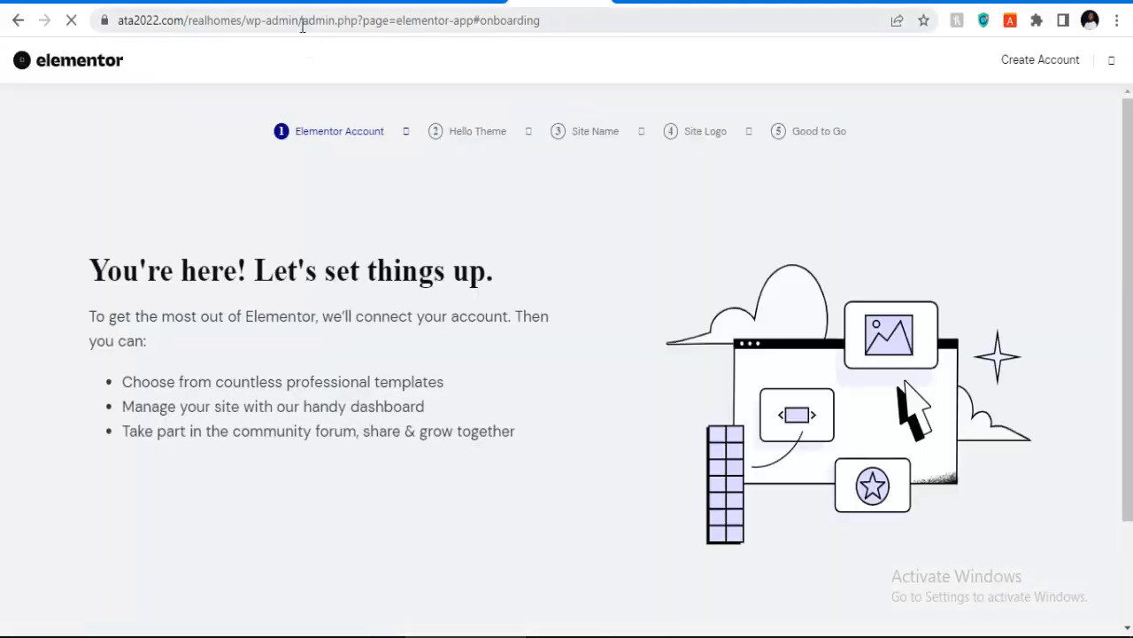
Step: Skip the Elementor and WP Mail SMTP wizards by trimming the URL back to /wp-admin/
drag(301, 26, 617, 26)
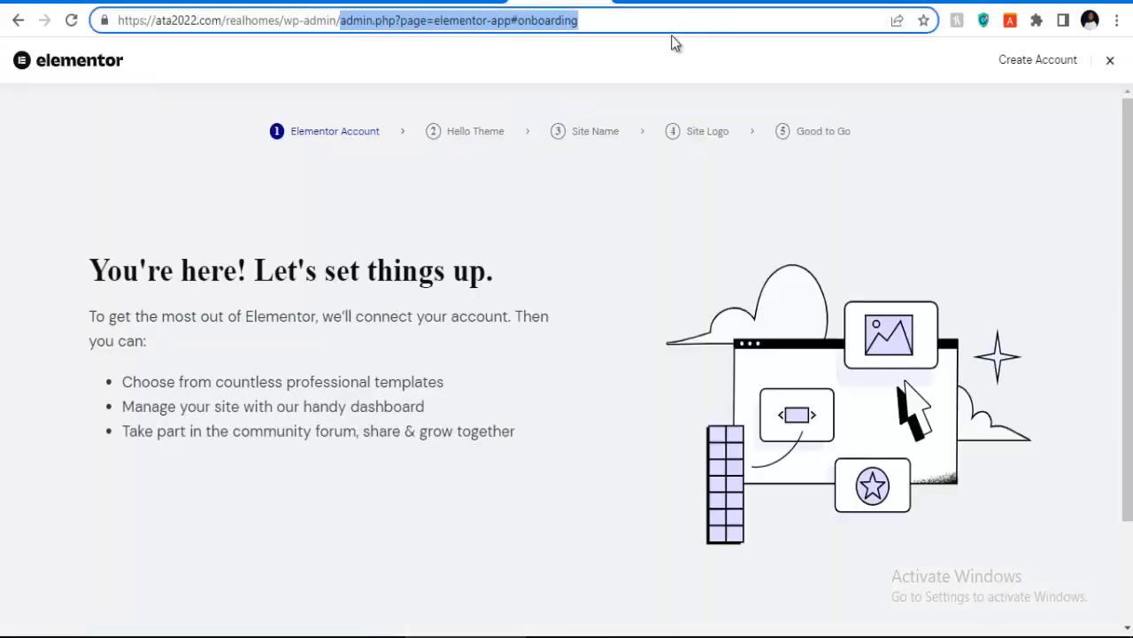
key(BackSpace)
key(Return)
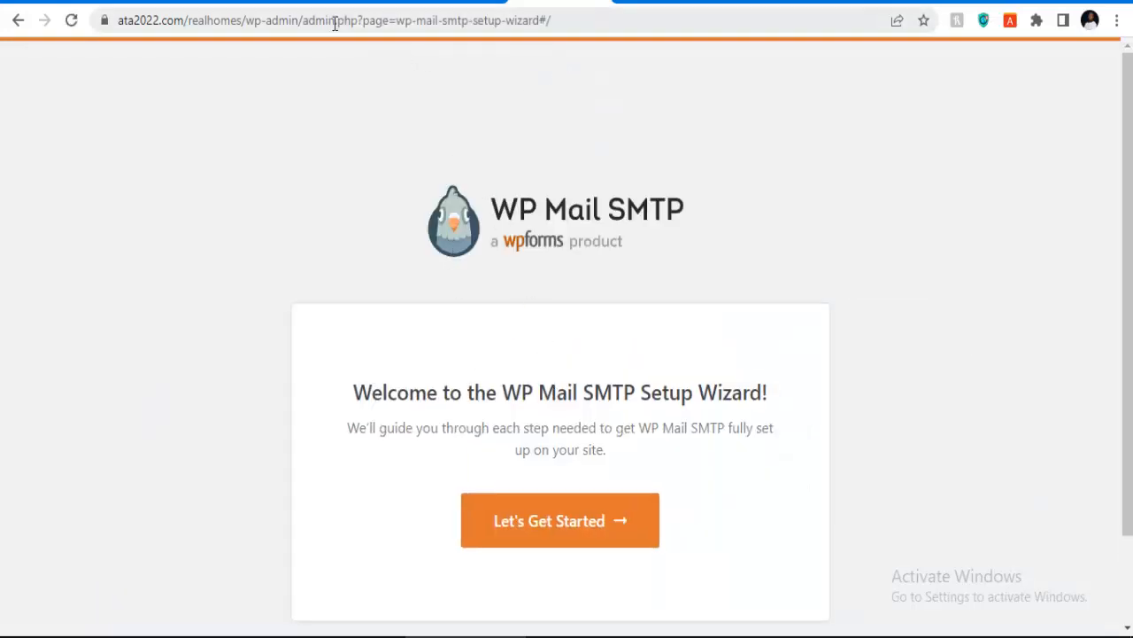
drag(304, 26, 711, 23)
key(BackSpace)
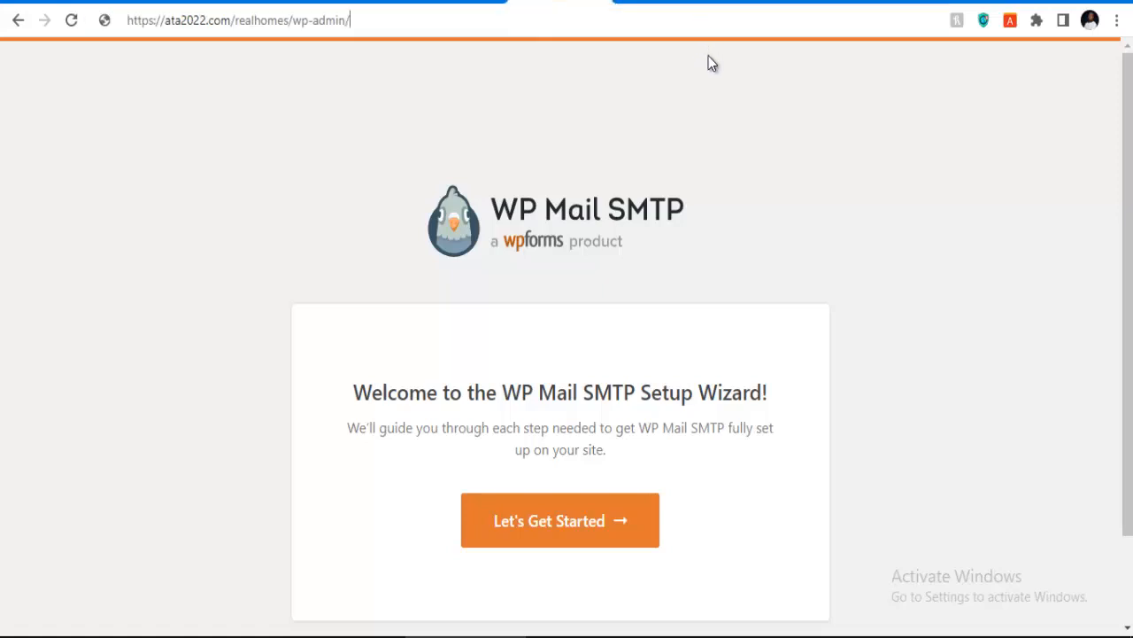
key(Return)
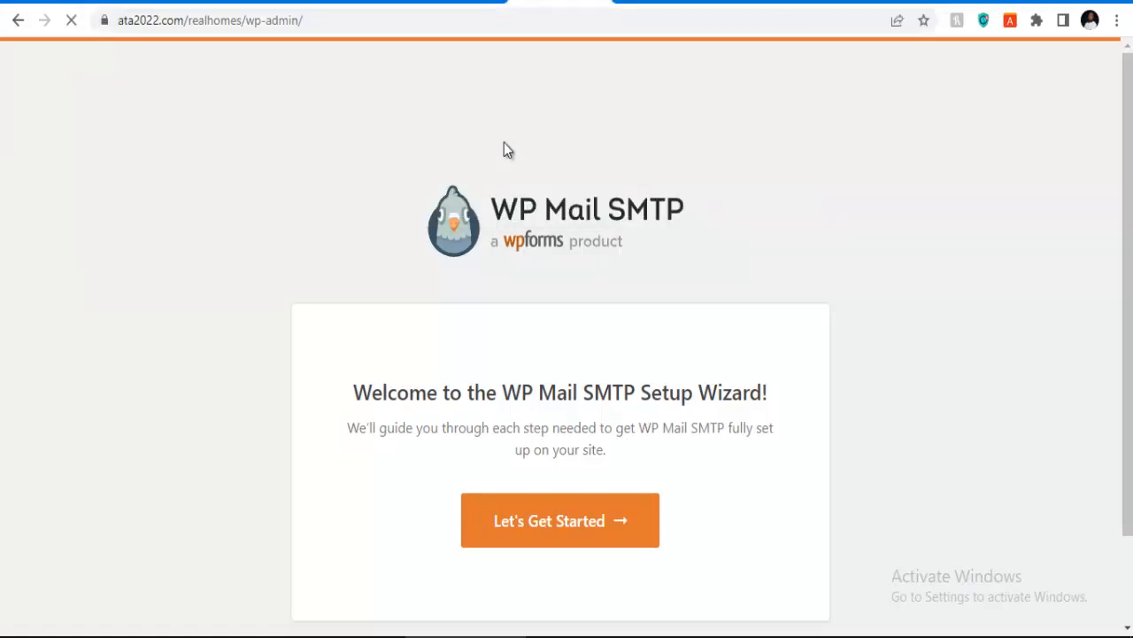
Step: Open Homeid's Install Demo page from the admin sidebar
scroll(408, 323, down, 4)
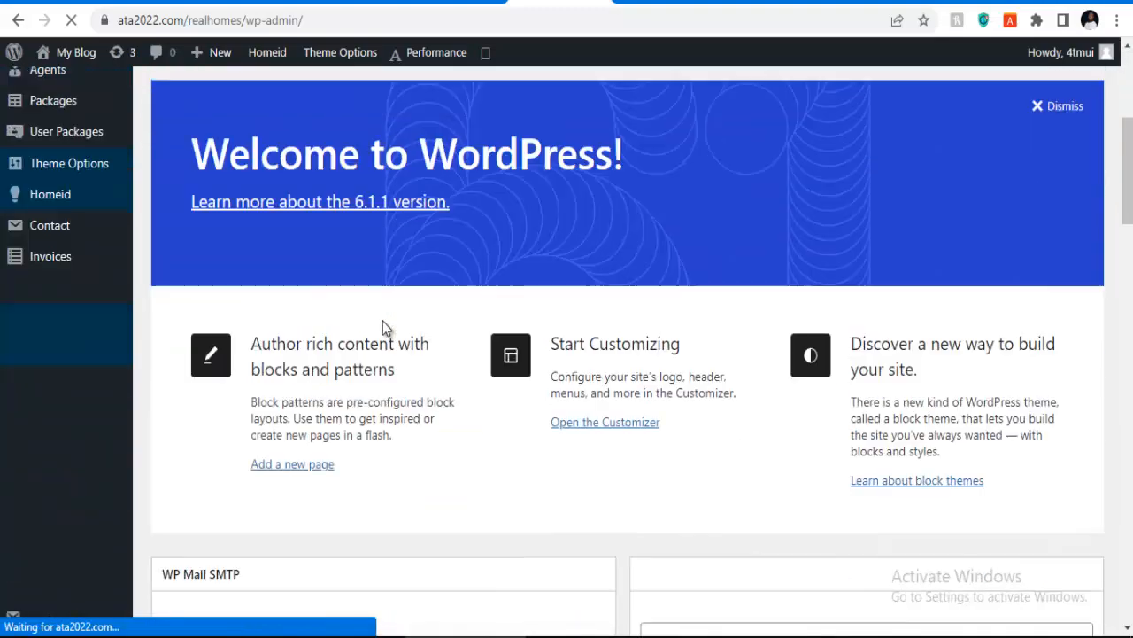
scroll(377, 363, down, 2)
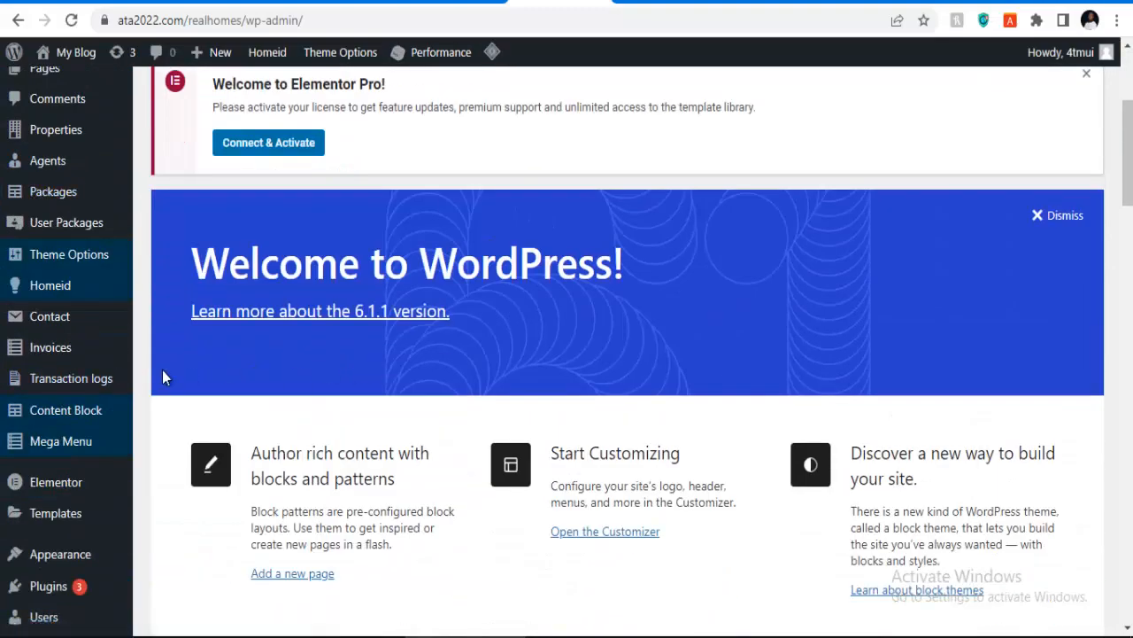
scroll(372, 328, up, 1)
mouse_move(49, 382)
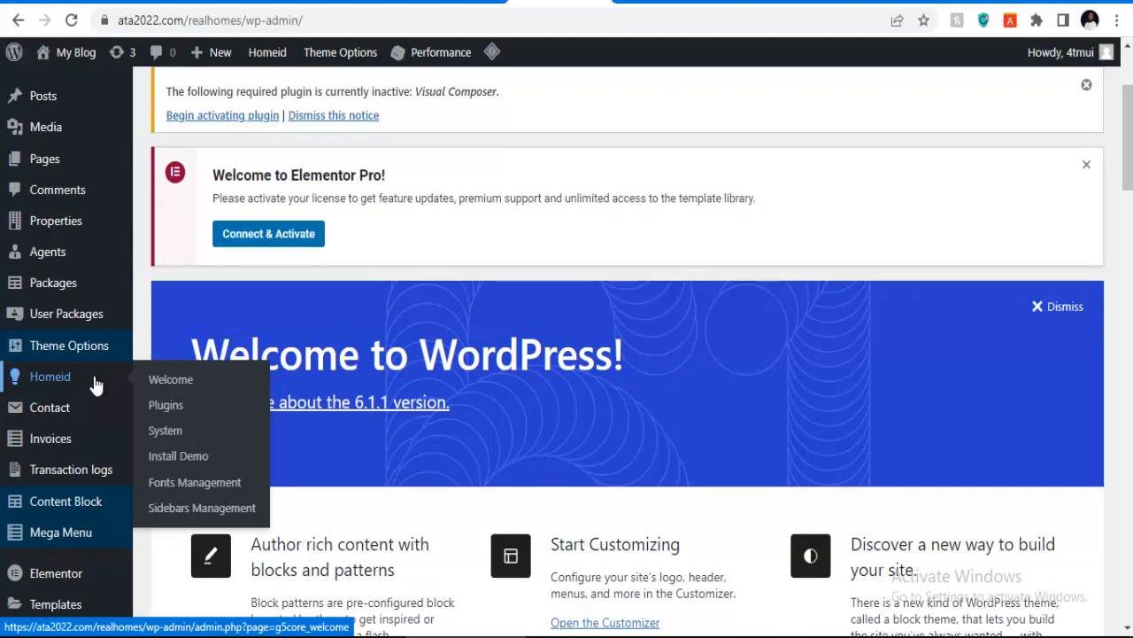
click(160, 459)
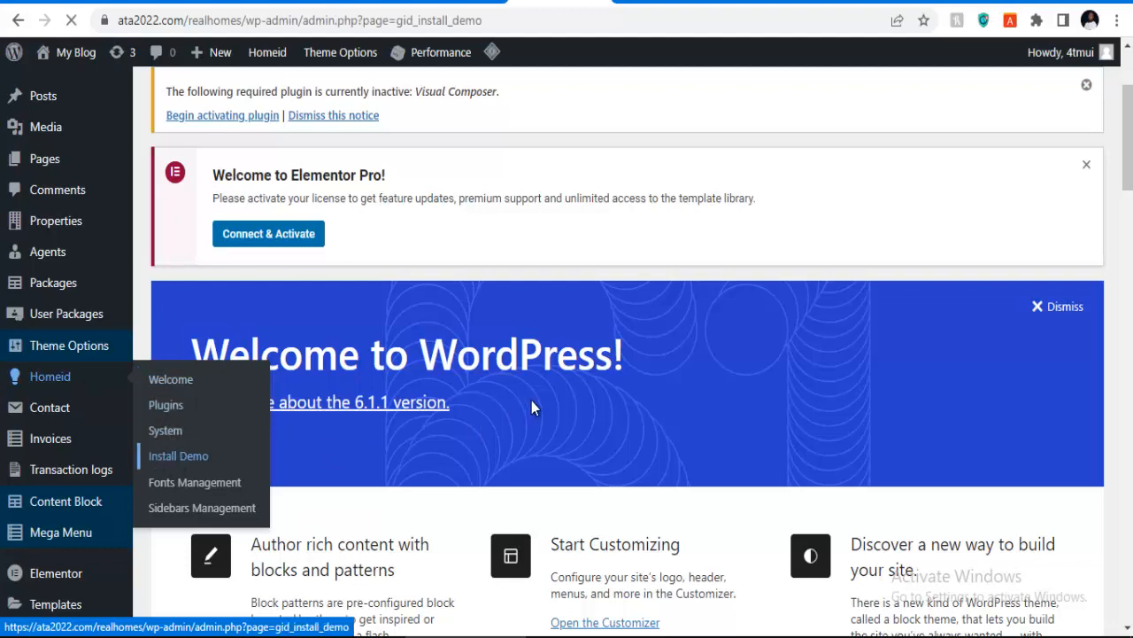
Step: Scroll through the Install Demo Data page reviewing the Main and Demo 01–05 packages
scroll(390, 395, down, 6)
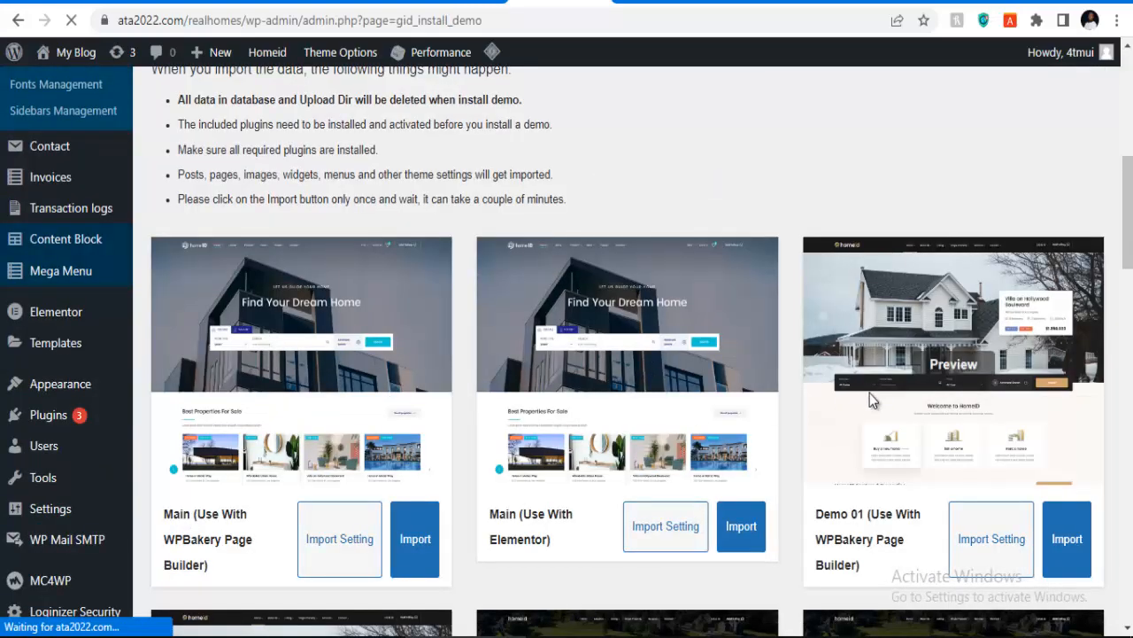
scroll(610, 410, down, 1)
scroll(779, 398, down, 5)
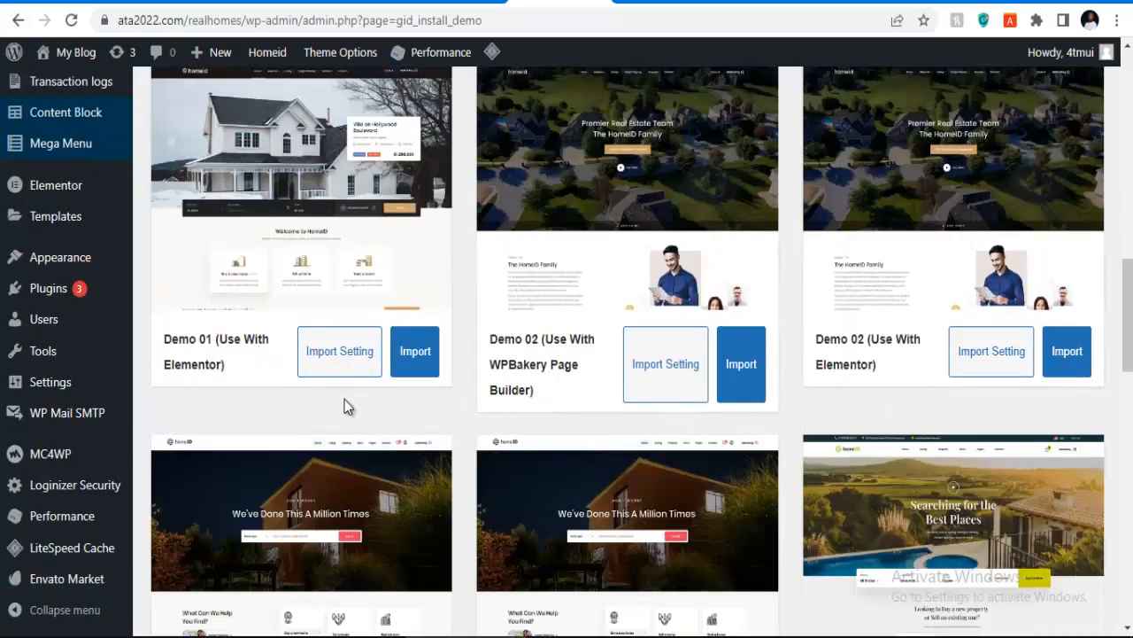
scroll(812, 348, down, 4)
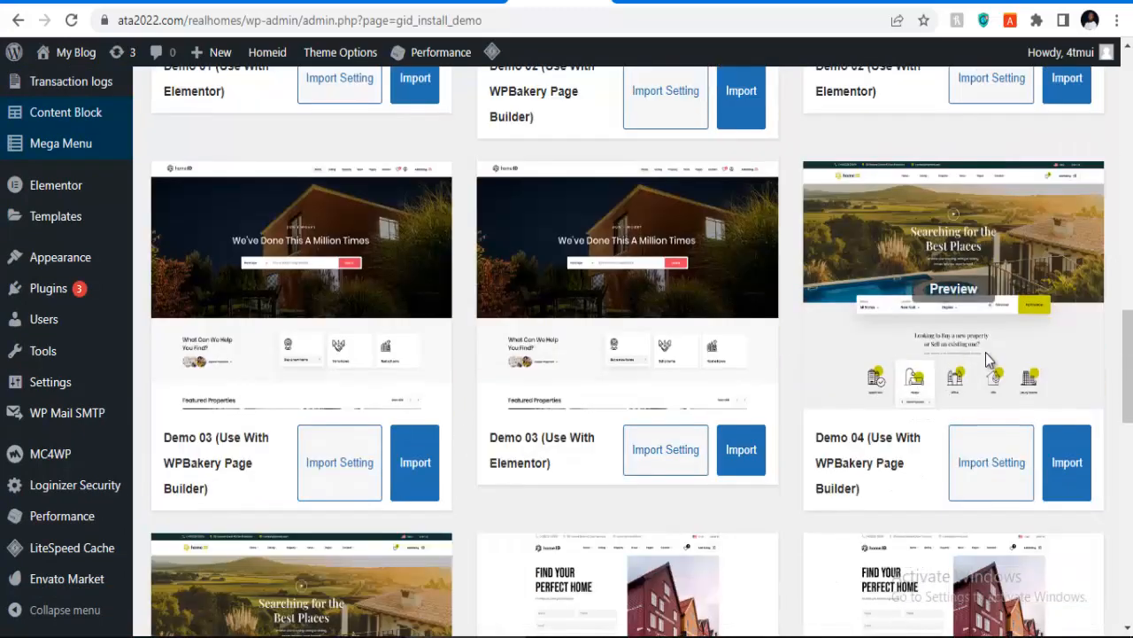
scroll(973, 441, down, 4)
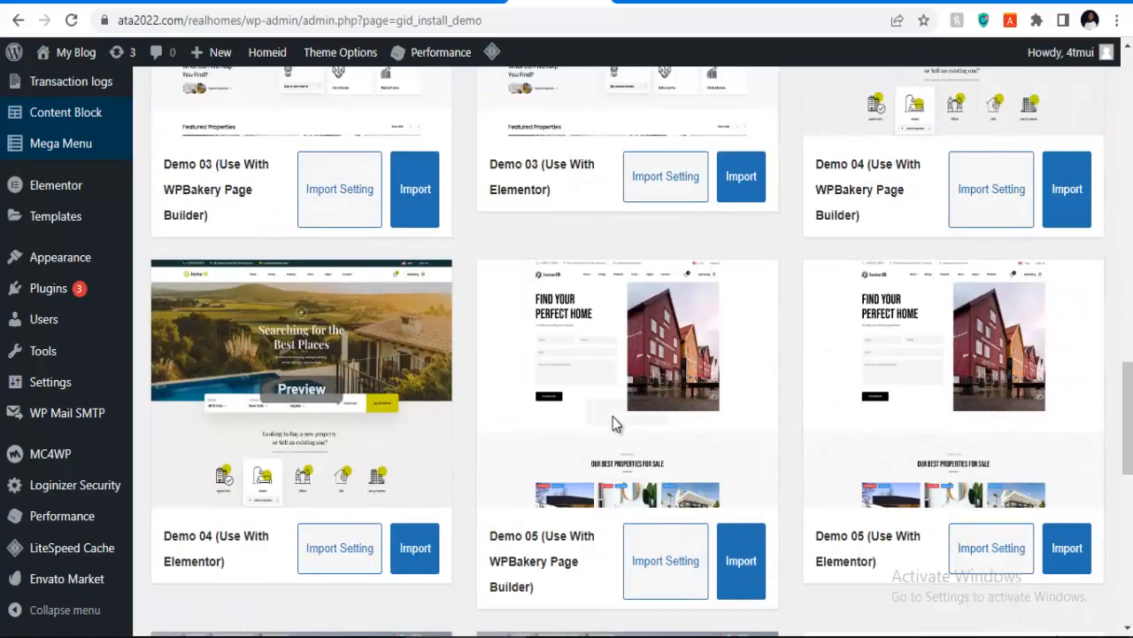
scroll(733, 423, down, 3)
scroll(727, 414, up, 17)
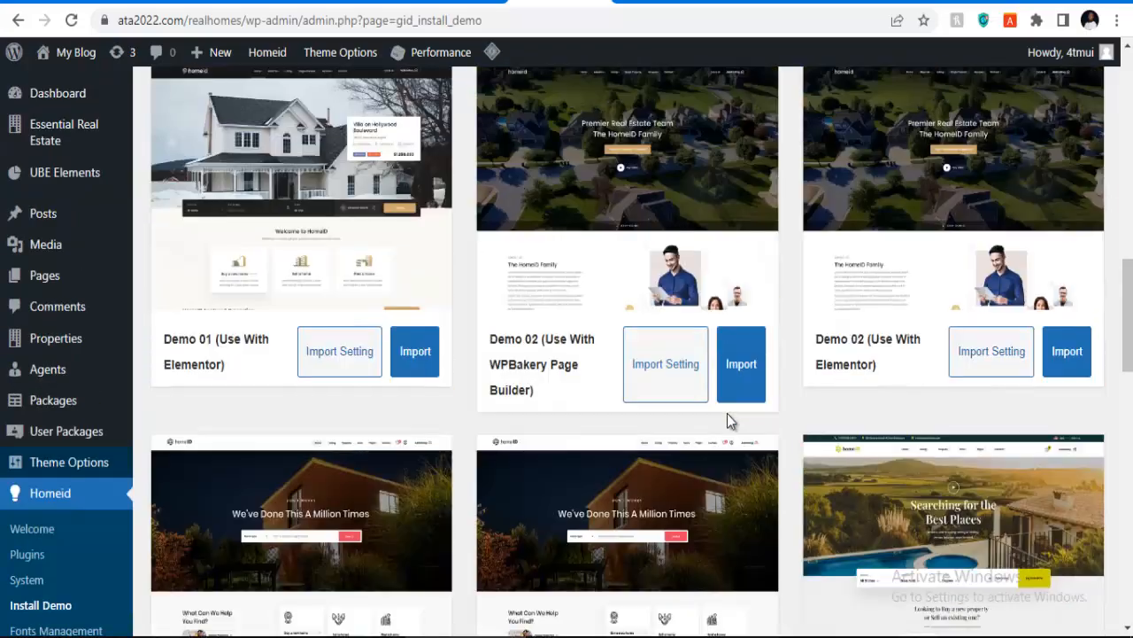
scroll(727, 414, up, 6)
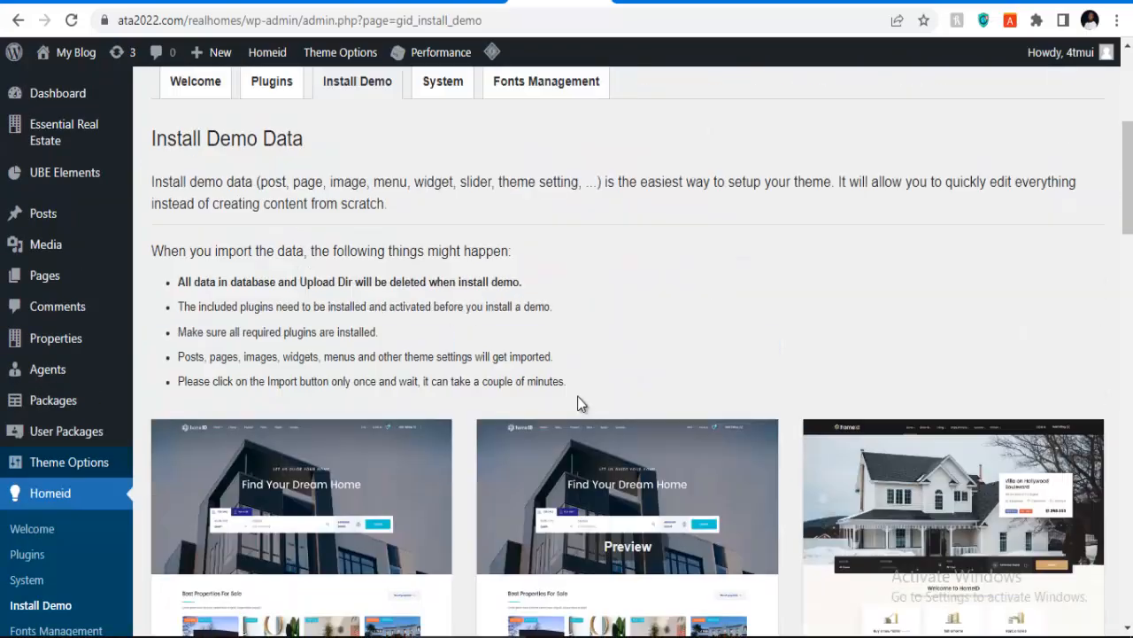
scroll(579, 396, down, 2)
scroll(580, 395, down, 3)
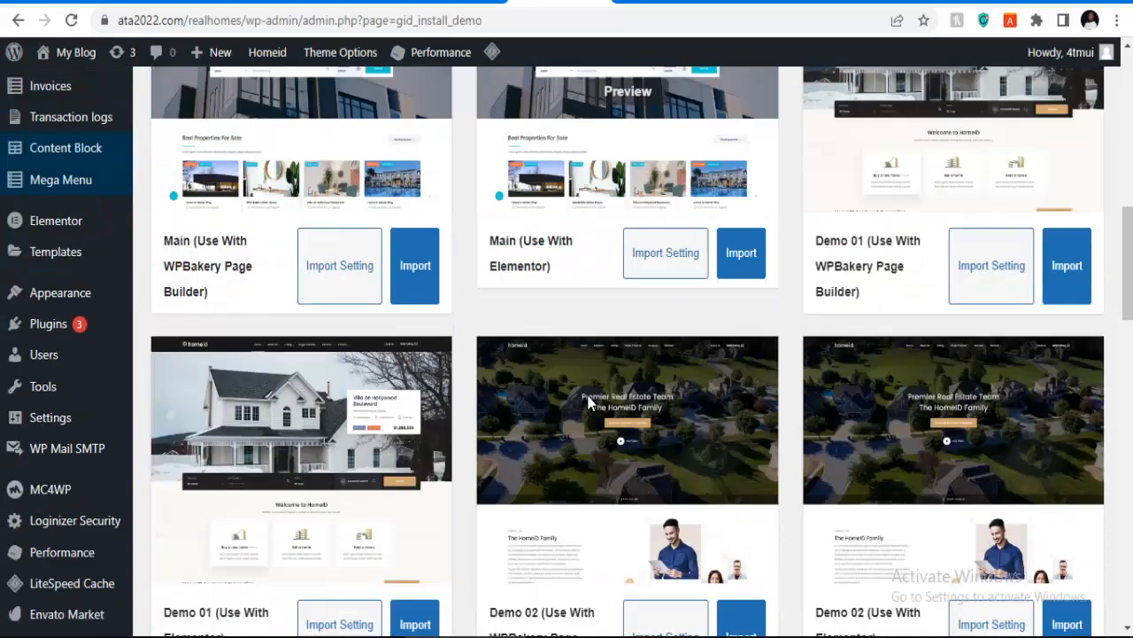
Step: Import the Main (Use With Elementor) demo, confirming with 'install' in the prompt
click(740, 265)
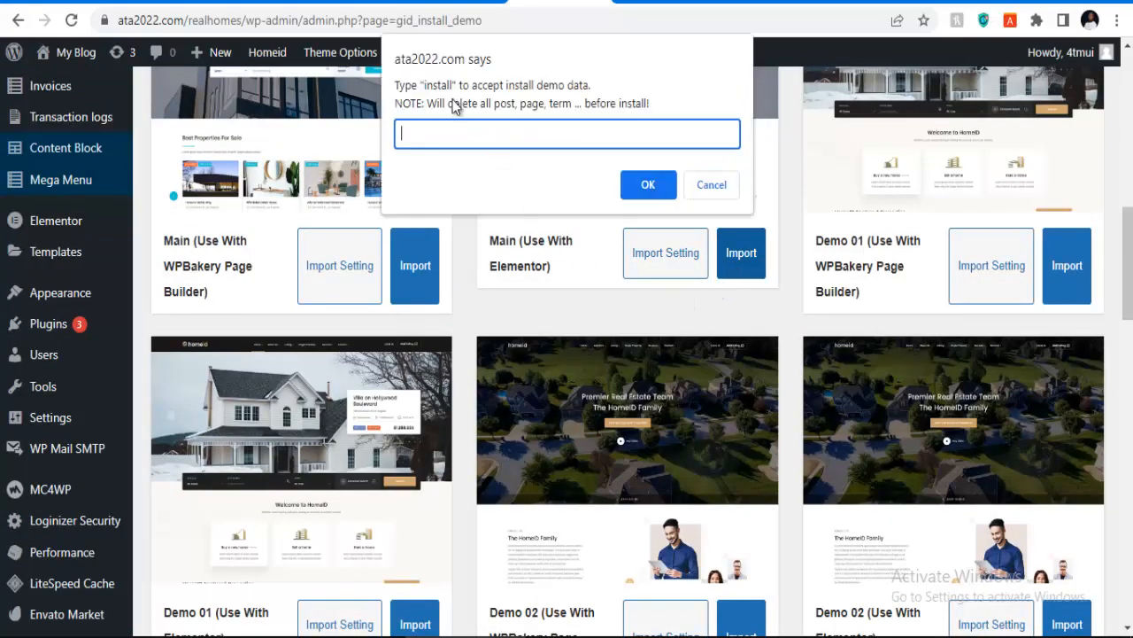
text(install)
click(632, 195)
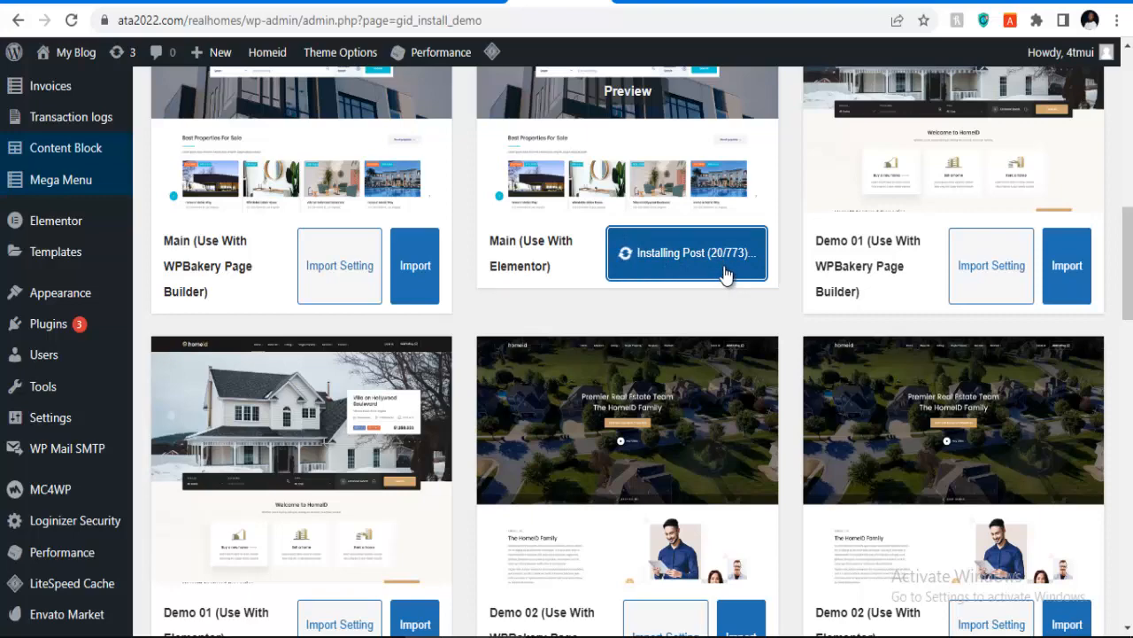
scroll(448, 273, up, 6)
scroll(451, 270, down, 8)
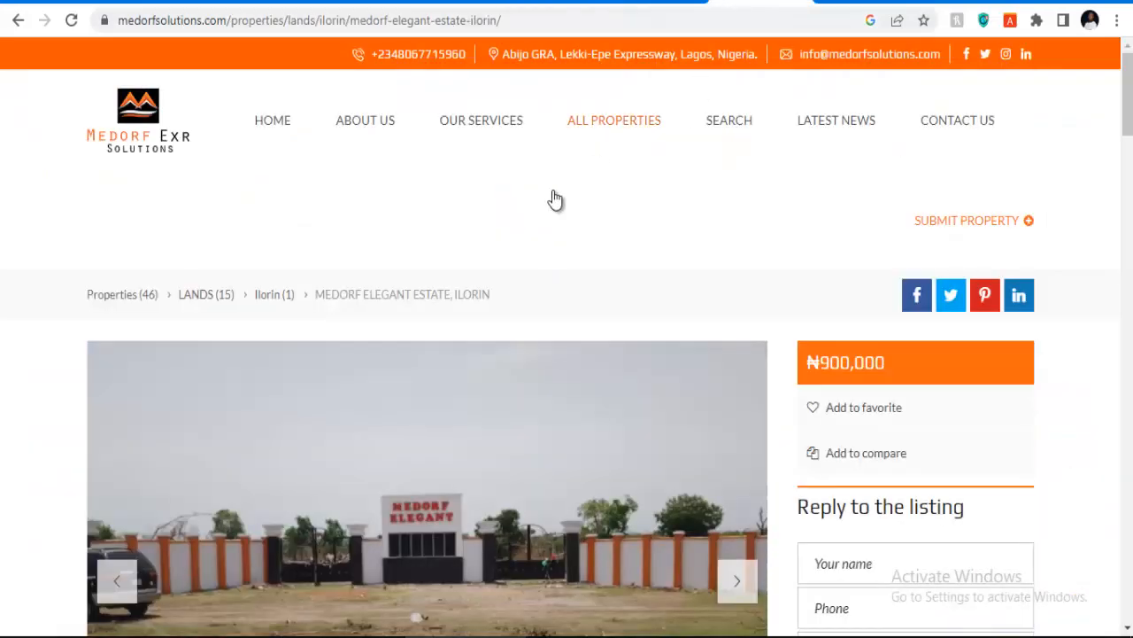
Step: Scroll through the Medorf Elegant Estate, Ilorin listing's features and payment-plan details
scroll(437, 261, down, 10)
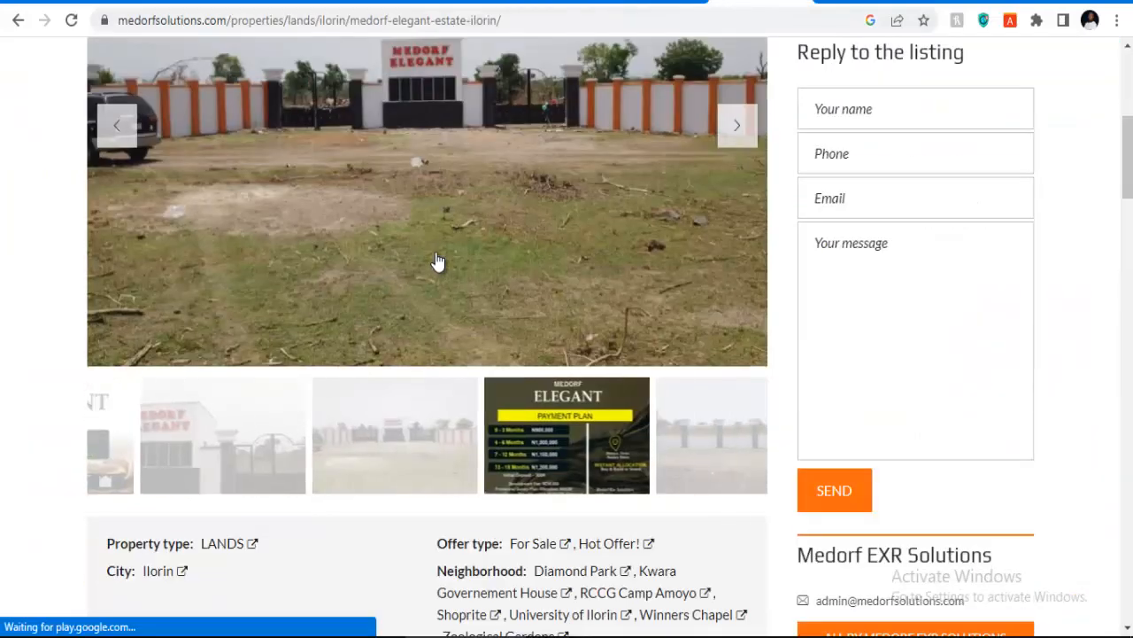
scroll(435, 254, down, 12)
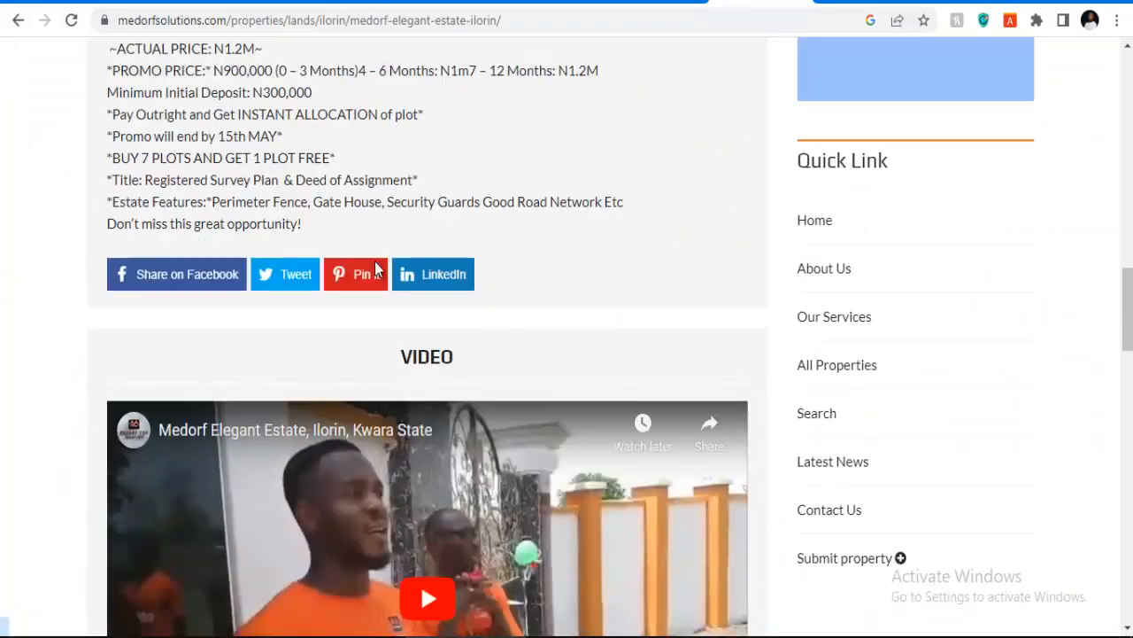
scroll(369, 319, down, 16)
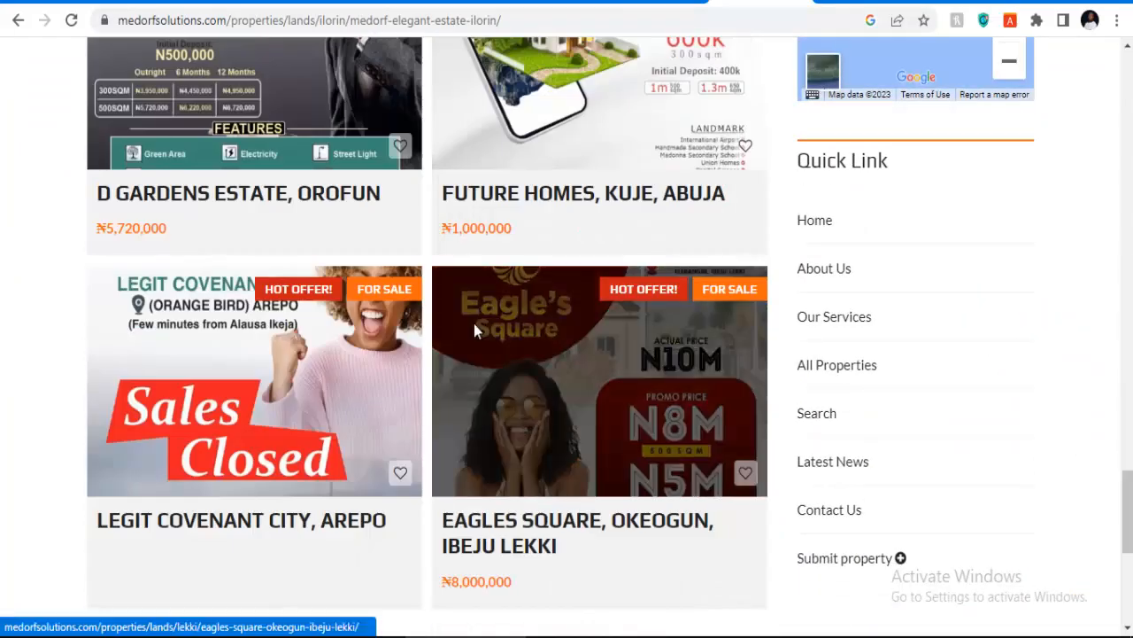
scroll(469, 333, up, 20)
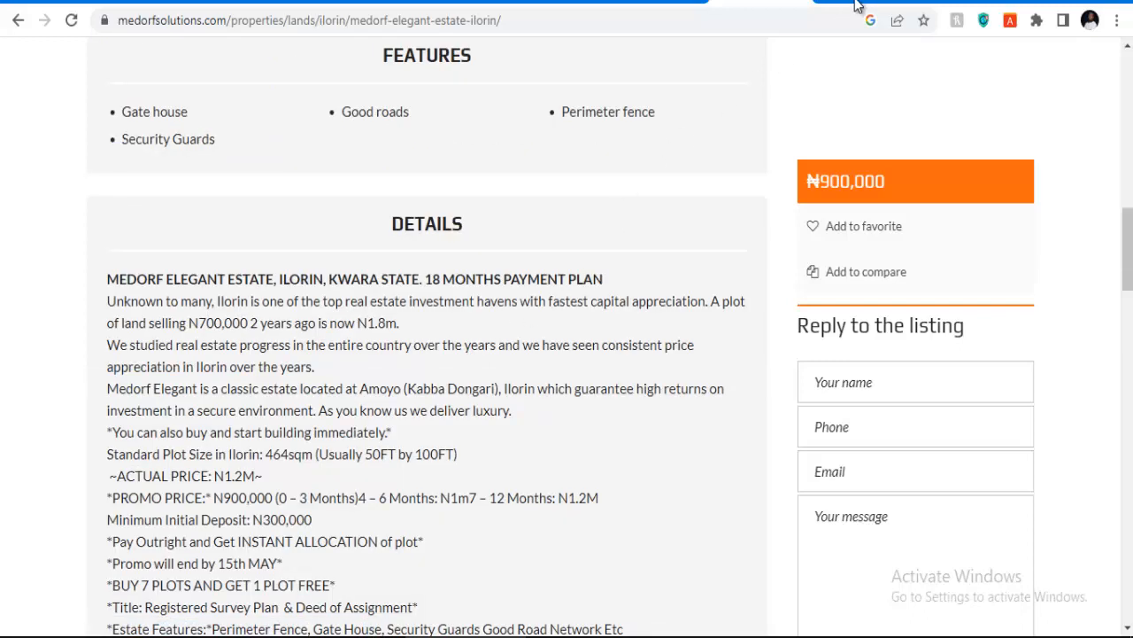
Step: Browse the Maisonhills 5 Bedroom Maisonette listing and home page down to the services and partners footer
click(660, 7)
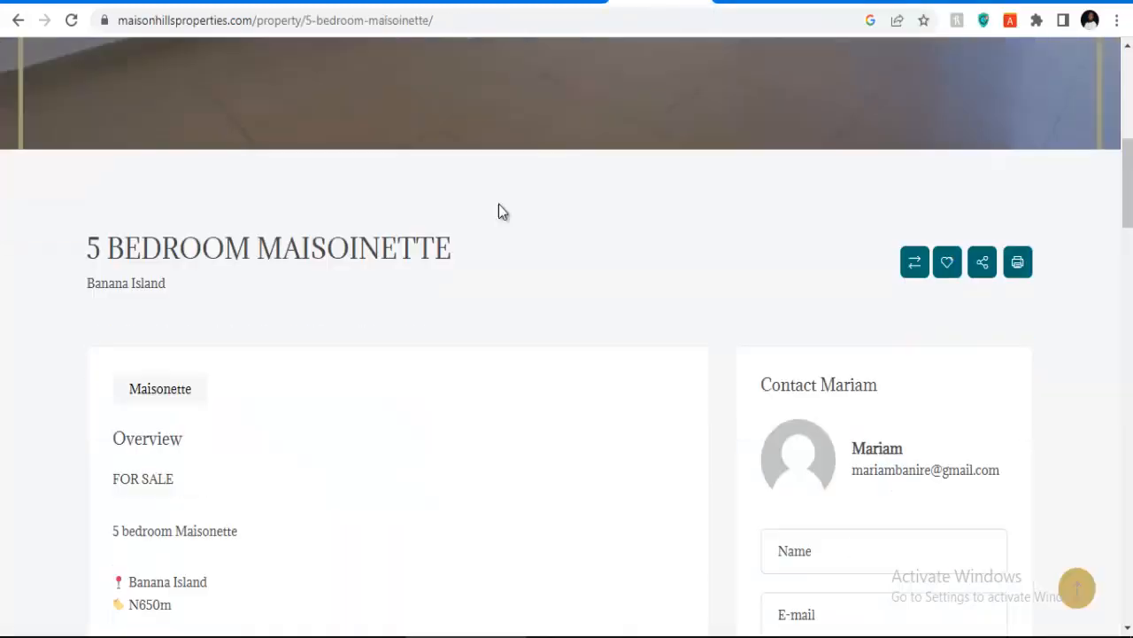
scroll(499, 210, up, 6)
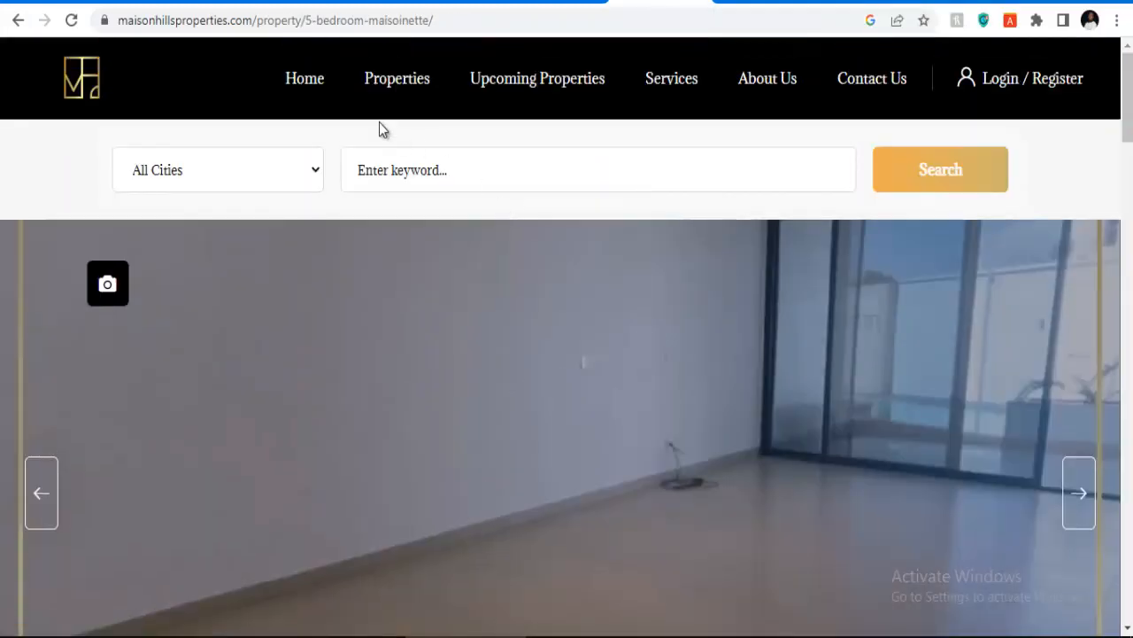
scroll(526, 215, down, 1)
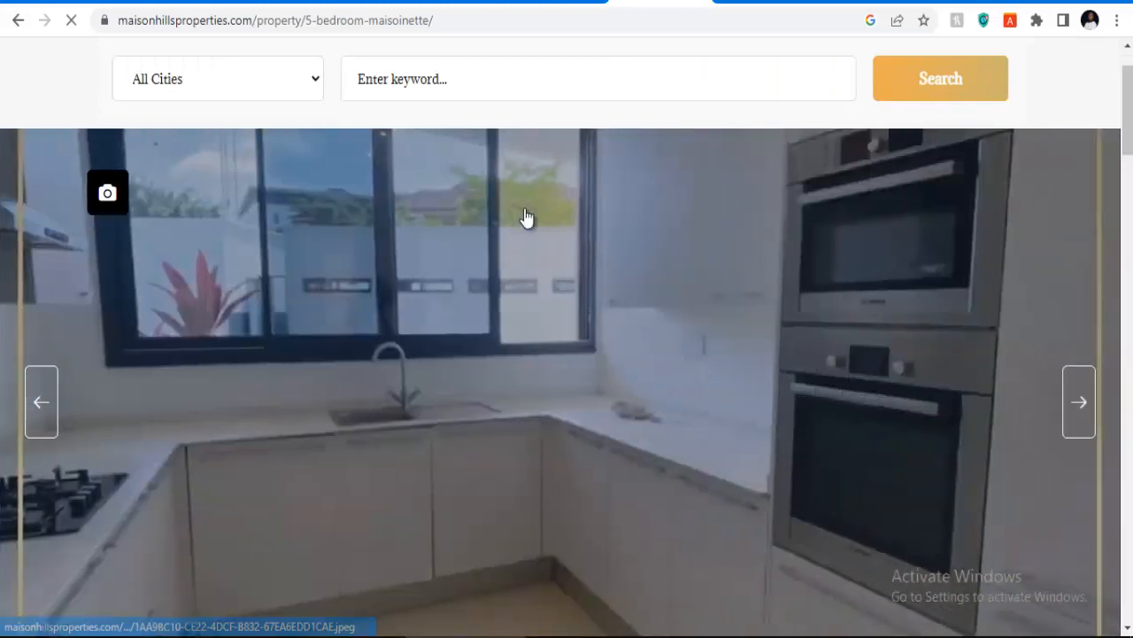
scroll(486, 252, down, 3)
scroll(486, 251, down, 12)
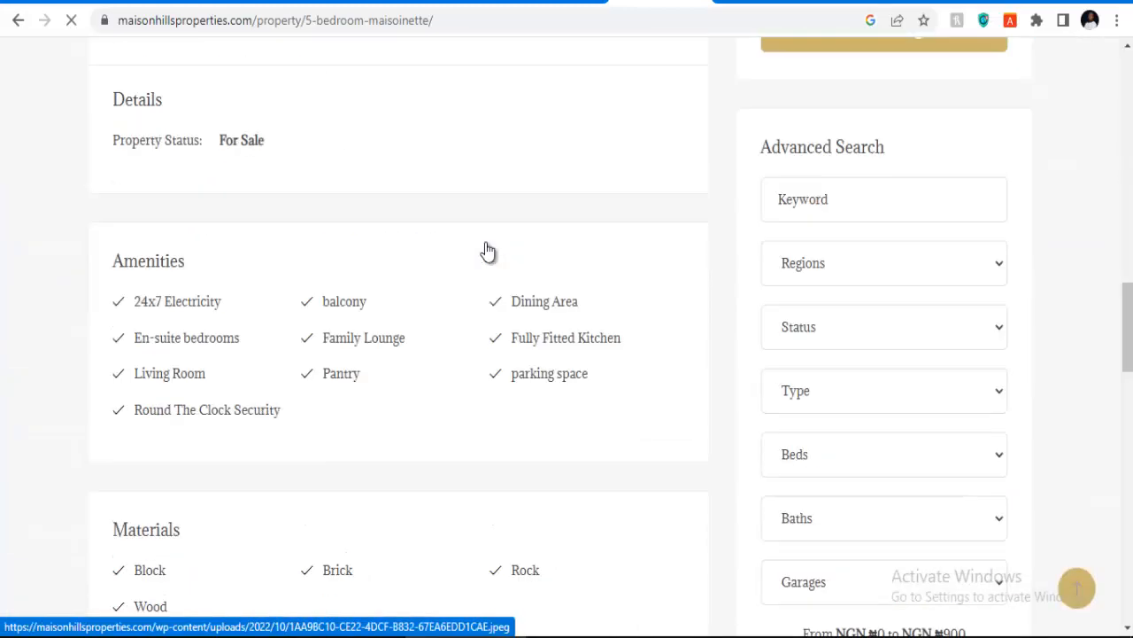
scroll(486, 252, up, 5)
scroll(486, 251, up, 8)
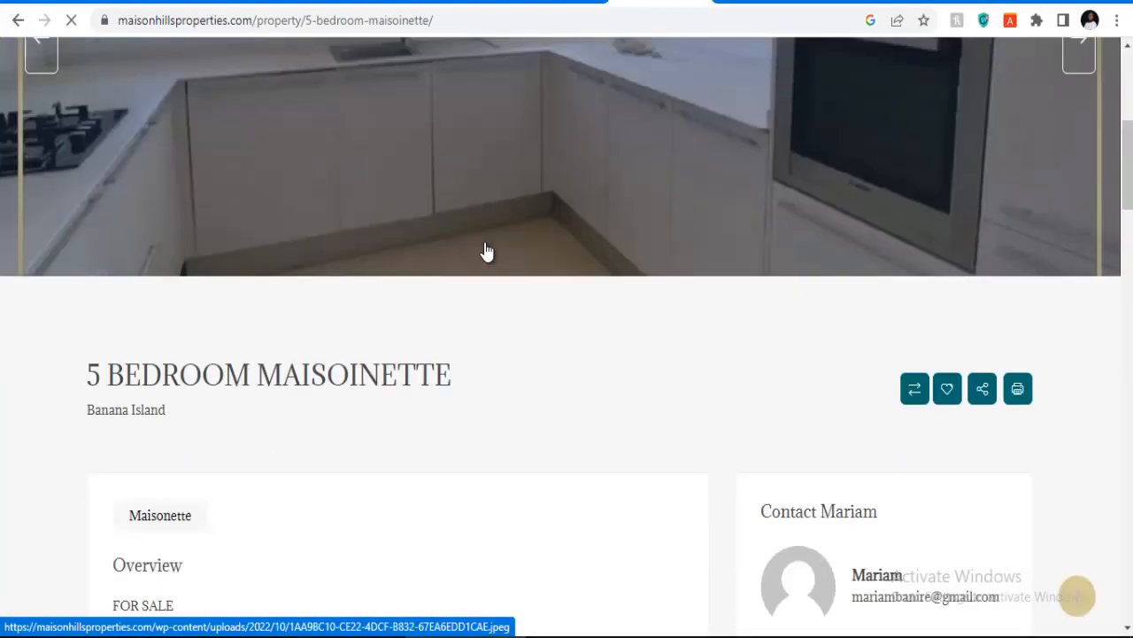
scroll(486, 252, down, 2)
scroll(487, 251, down, 15)
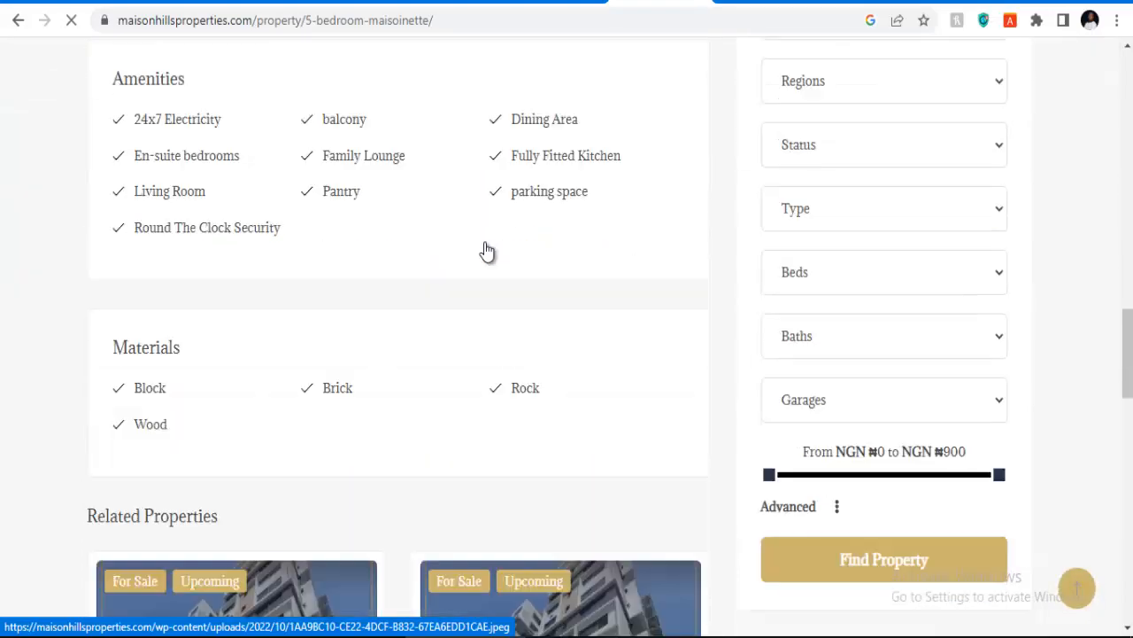
scroll(486, 251, down, 5)
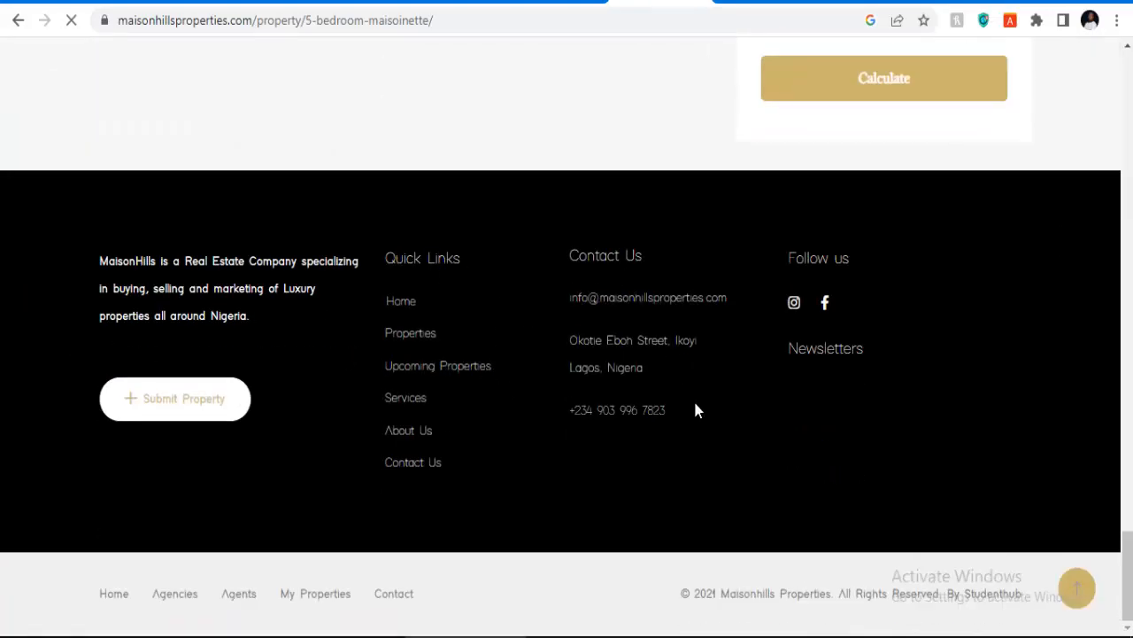
scroll(719, 413, up, 15)
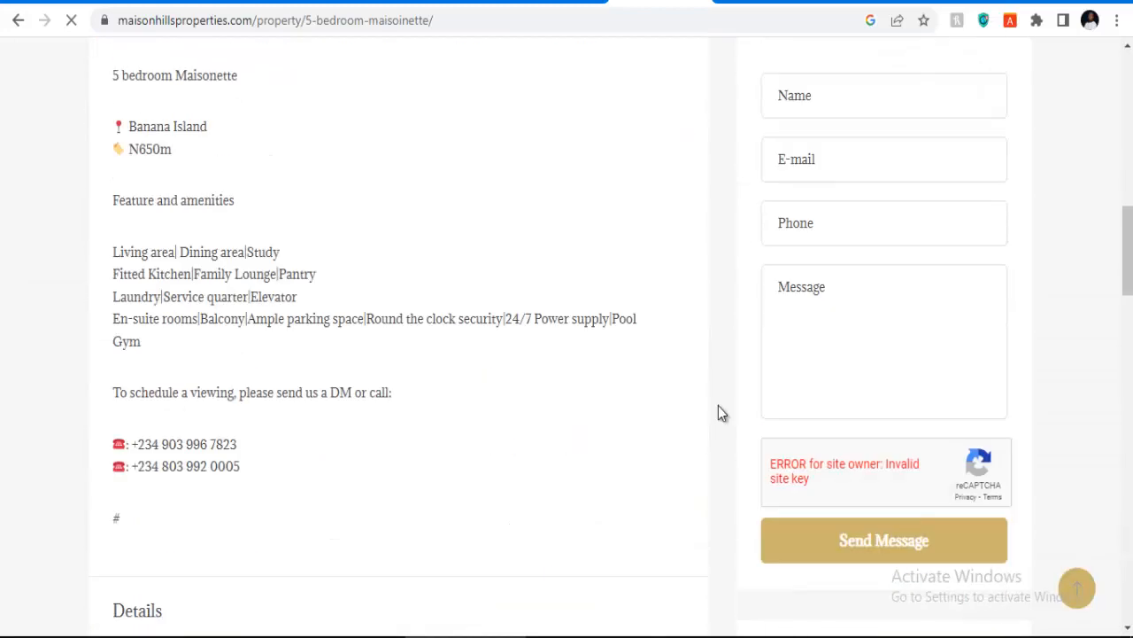
scroll(718, 410, up, 10)
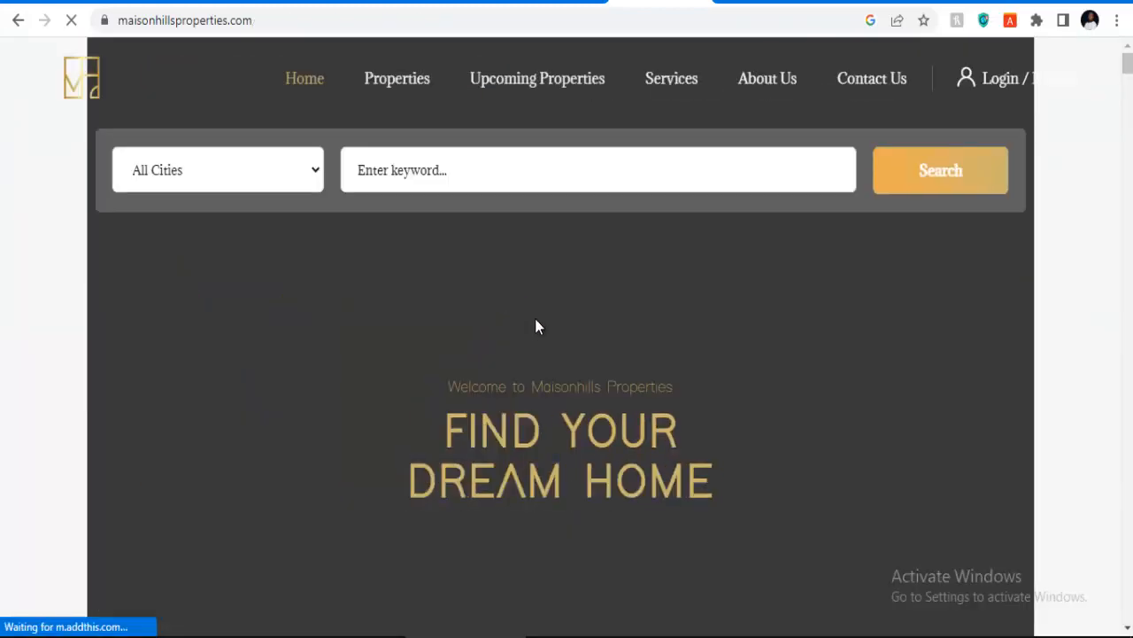
scroll(549, 328, down, 5)
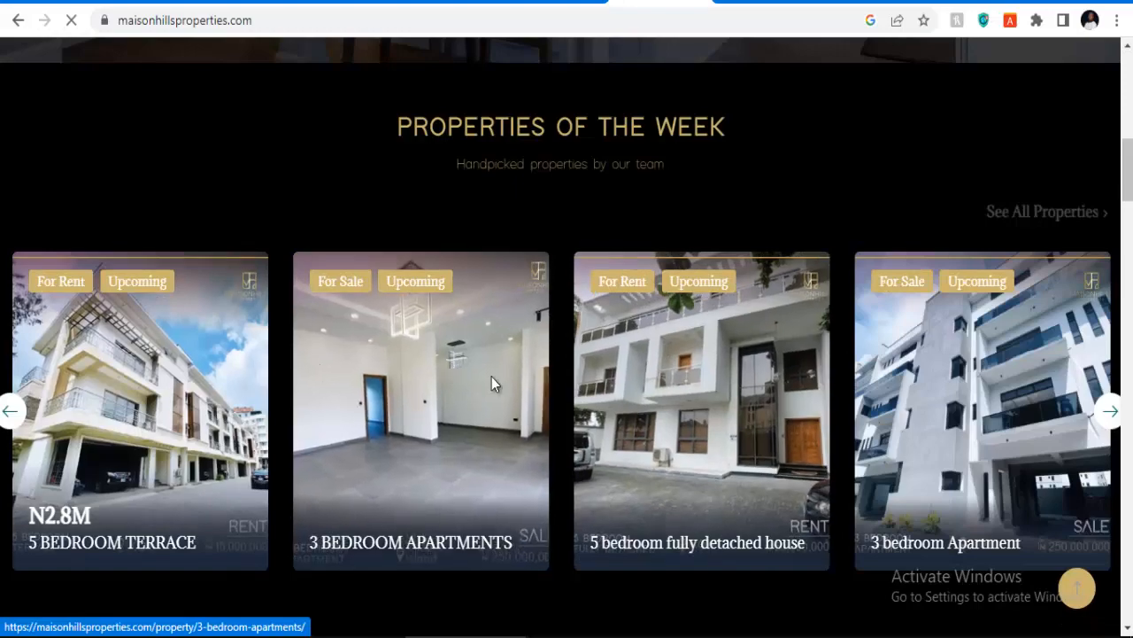
scroll(491, 377, down, 10)
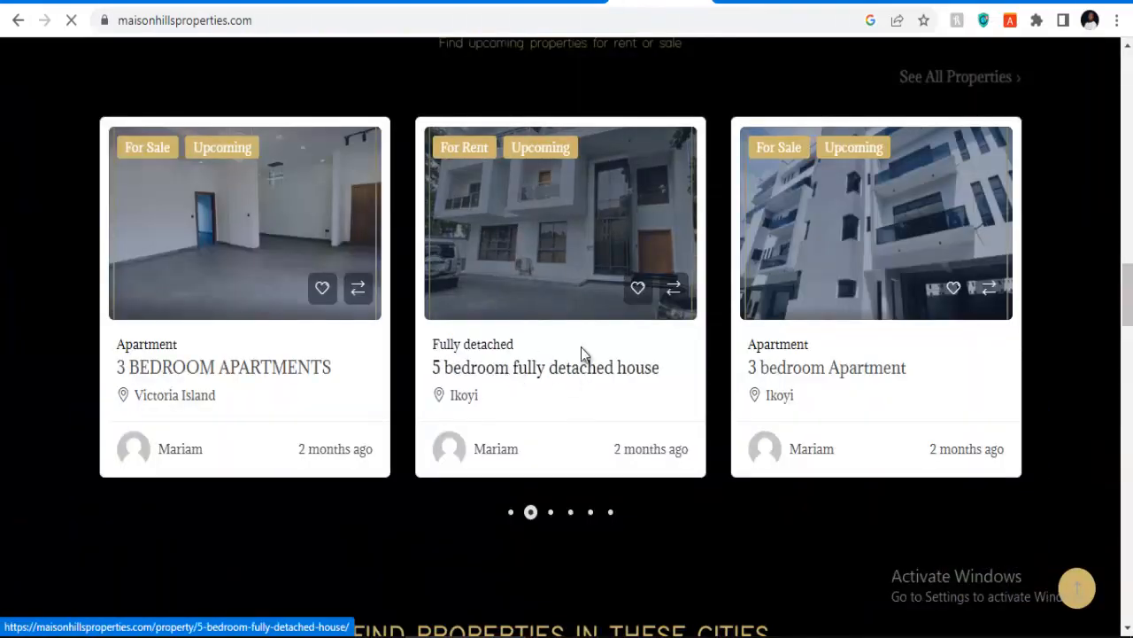
scroll(484, 300, up, 2)
scroll(620, 367, down, 1)
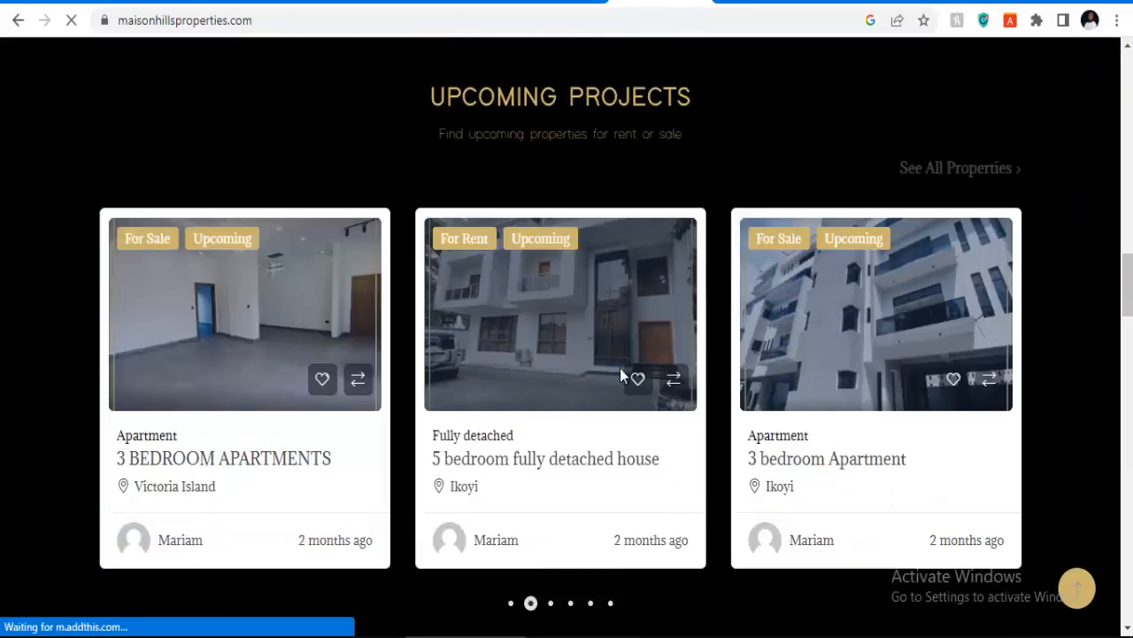
scroll(456, 406, down, 8)
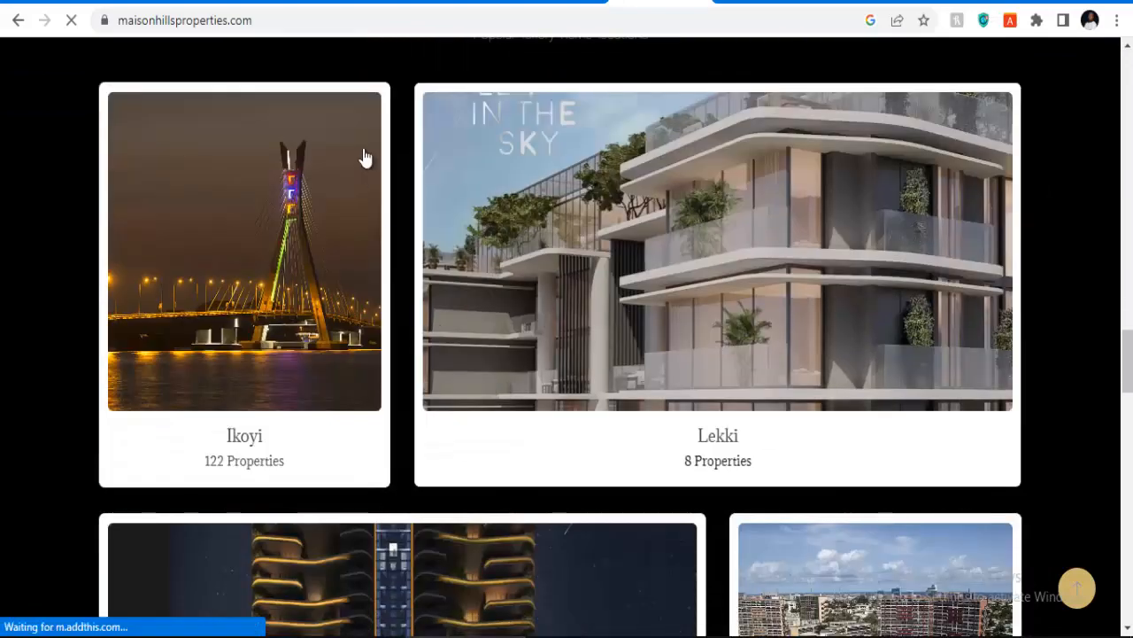
scroll(364, 157, up, 2)
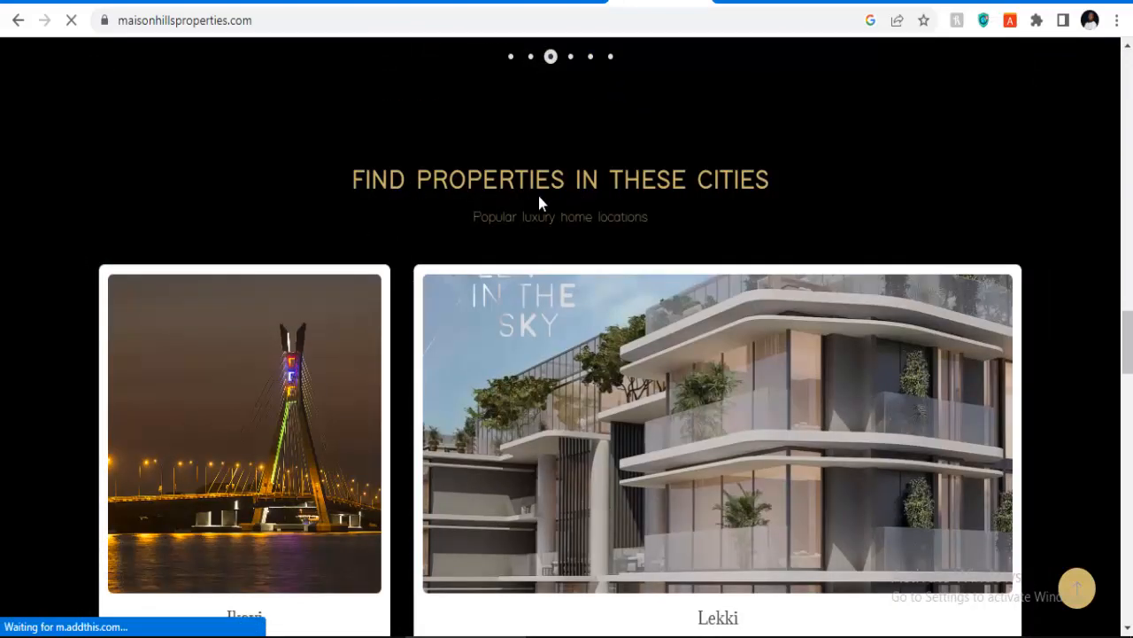
scroll(612, 309, down, 3)
scroll(757, 329, down, 8)
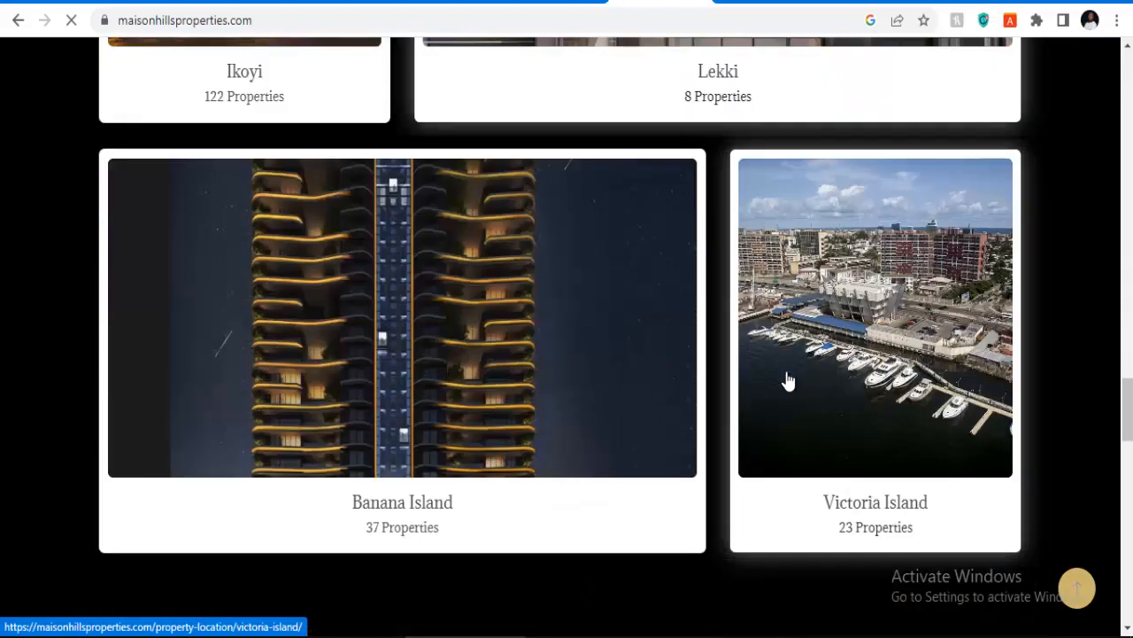
scroll(518, 356, down, 1)
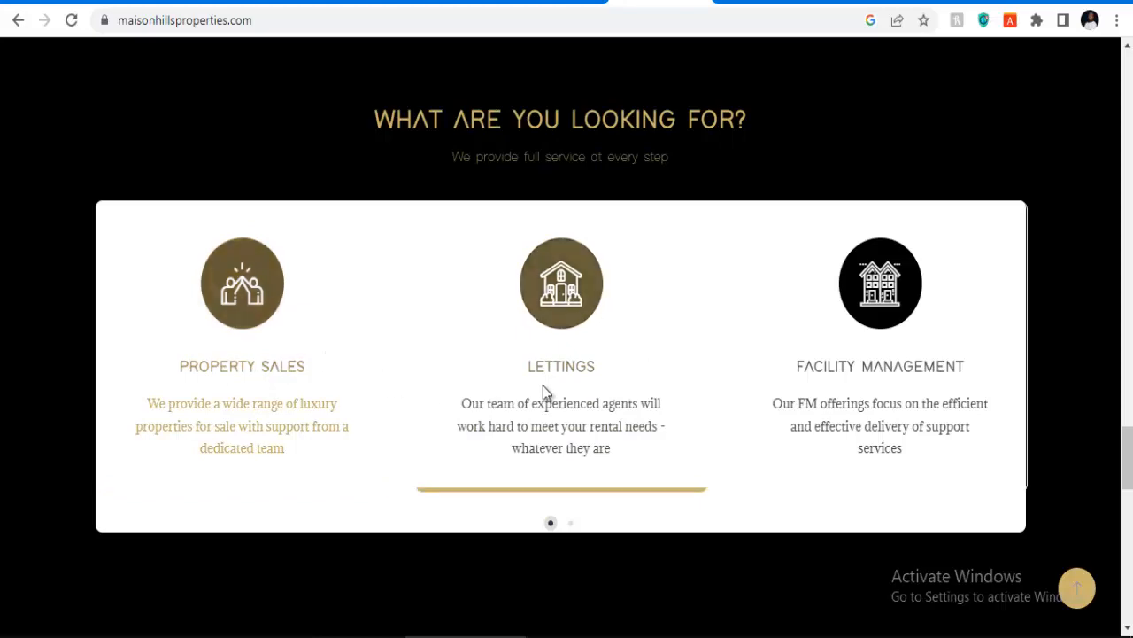
scroll(888, 362, down, 6)
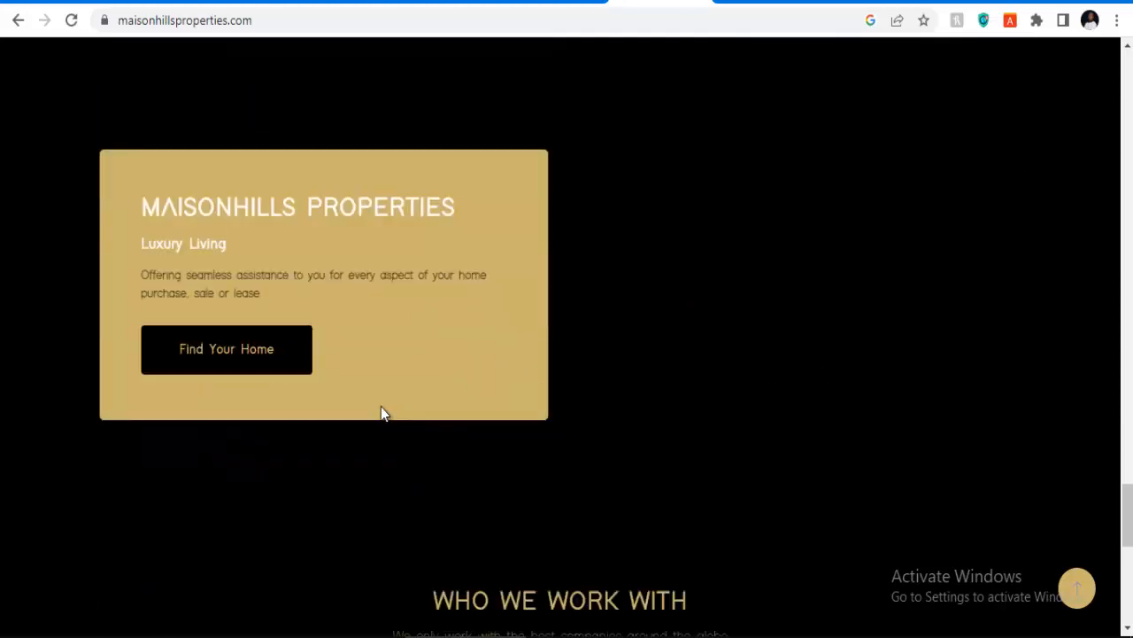
scroll(381, 412, down, 4)
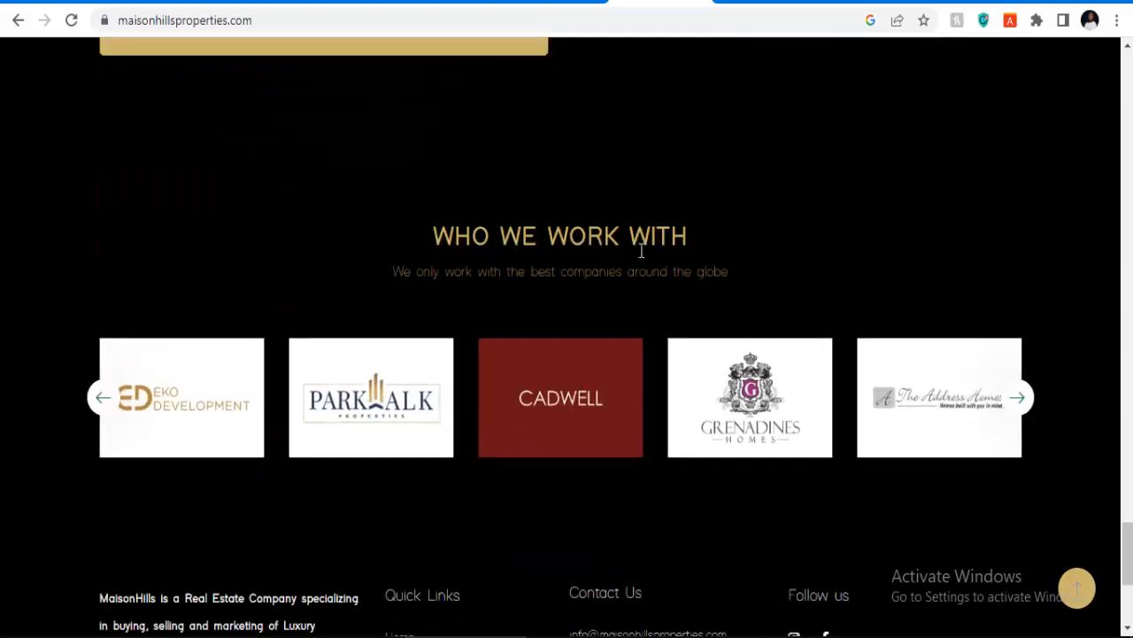
scroll(818, 412, down, 4)
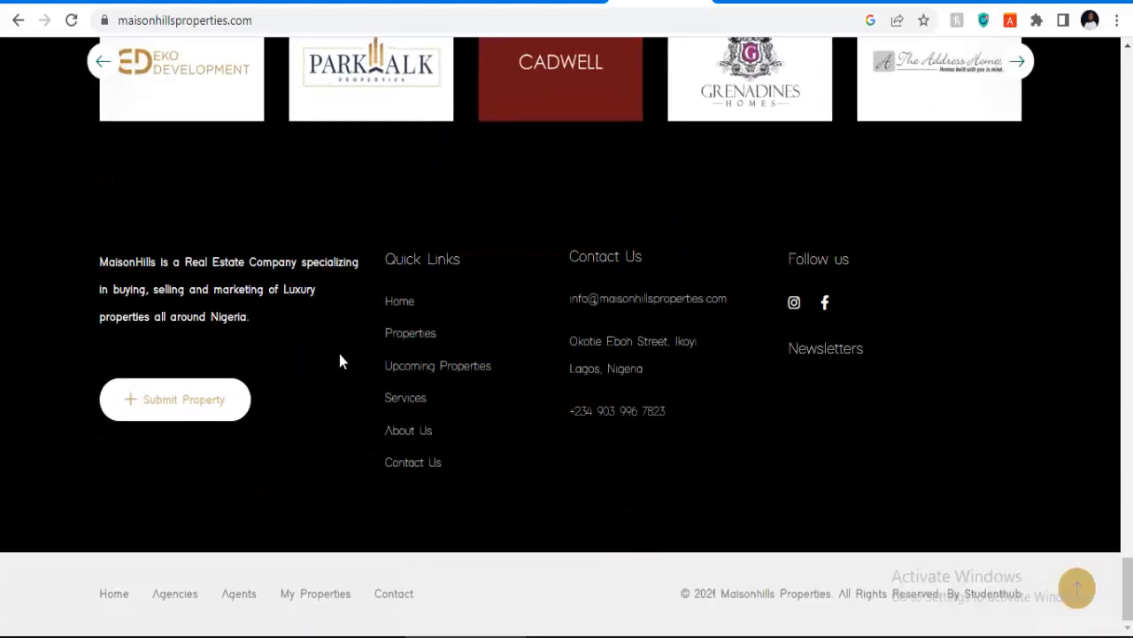
scroll(833, 370, up, 20)
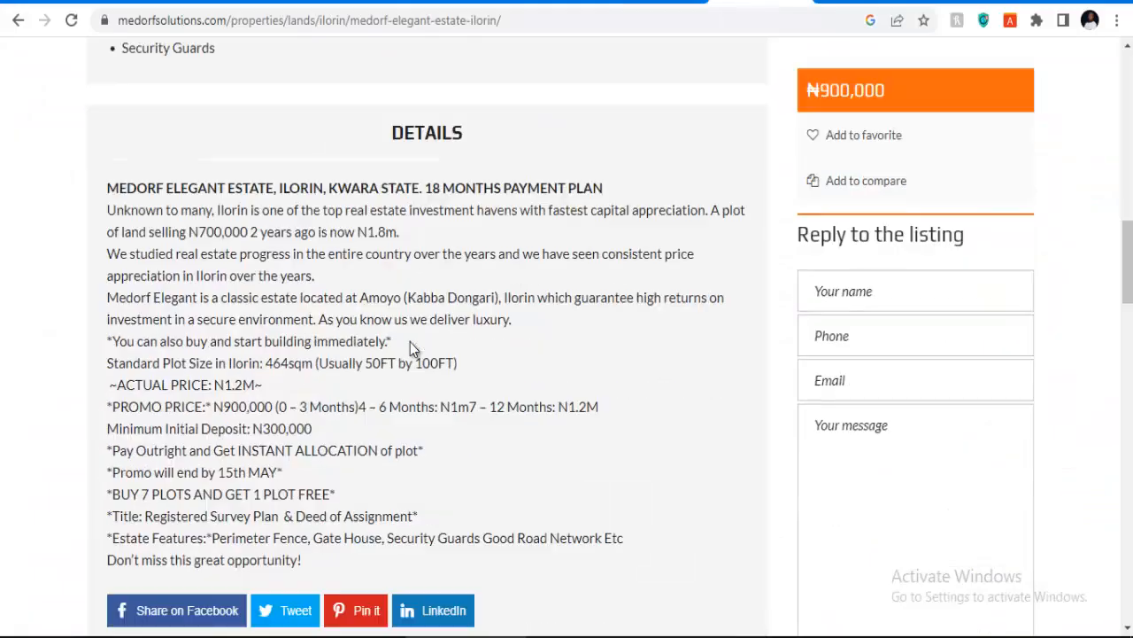
Step: Browse the Medorf Solutions home page and its All Properties listings from top to bottom
scroll(410, 342, up, 5)
scroll(410, 348, up, 6)
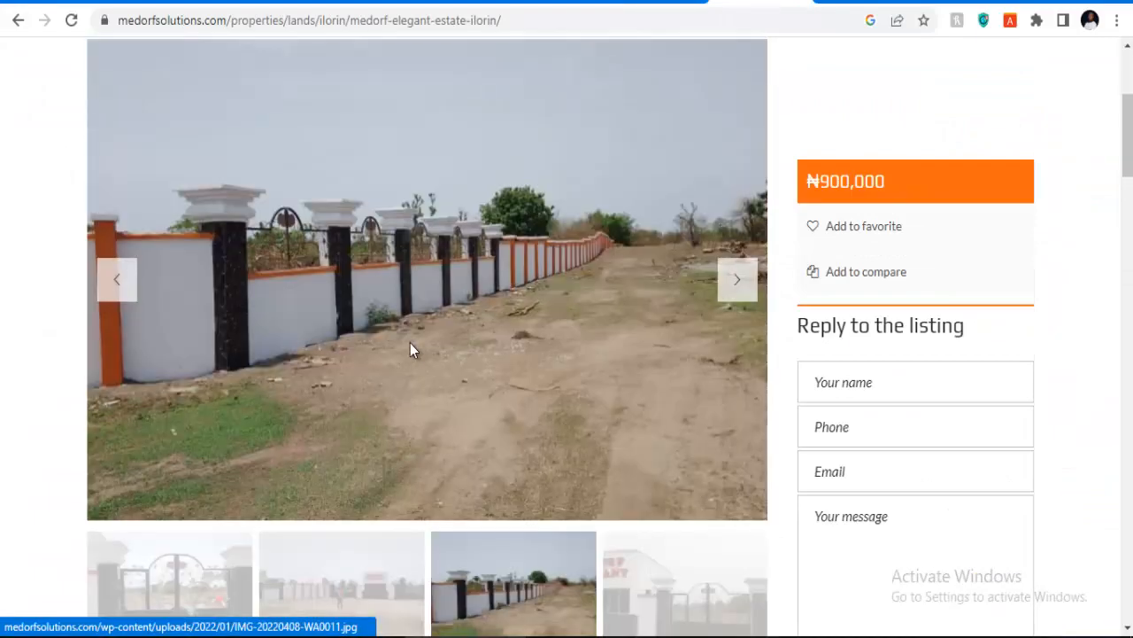
click(278, 133)
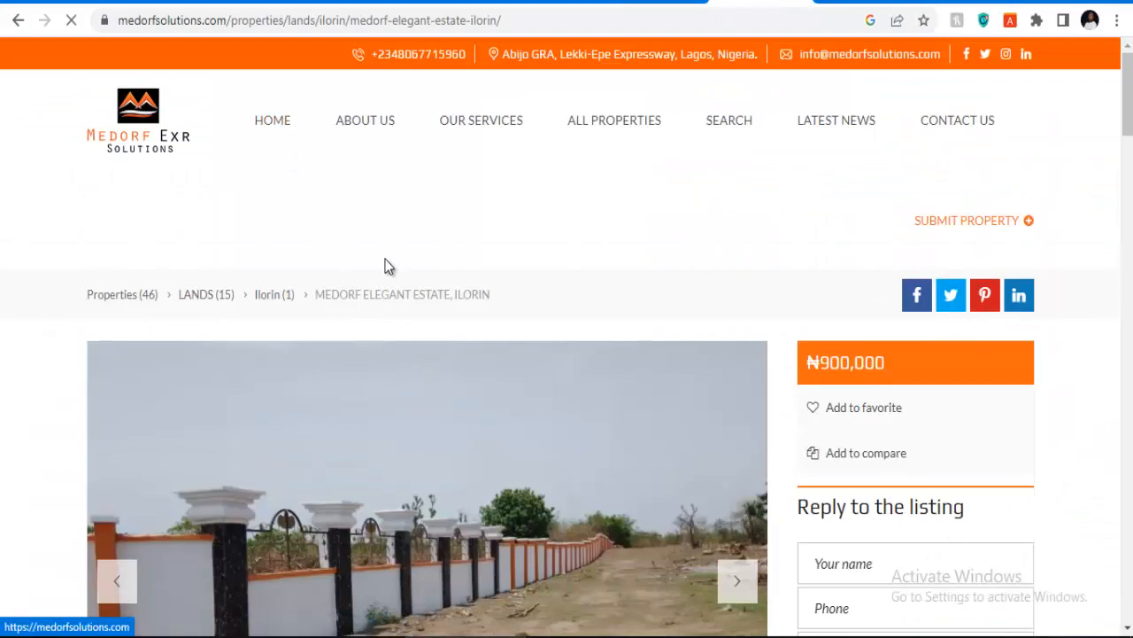
scroll(452, 285, down, 2)
scroll(452, 285, down, 10)
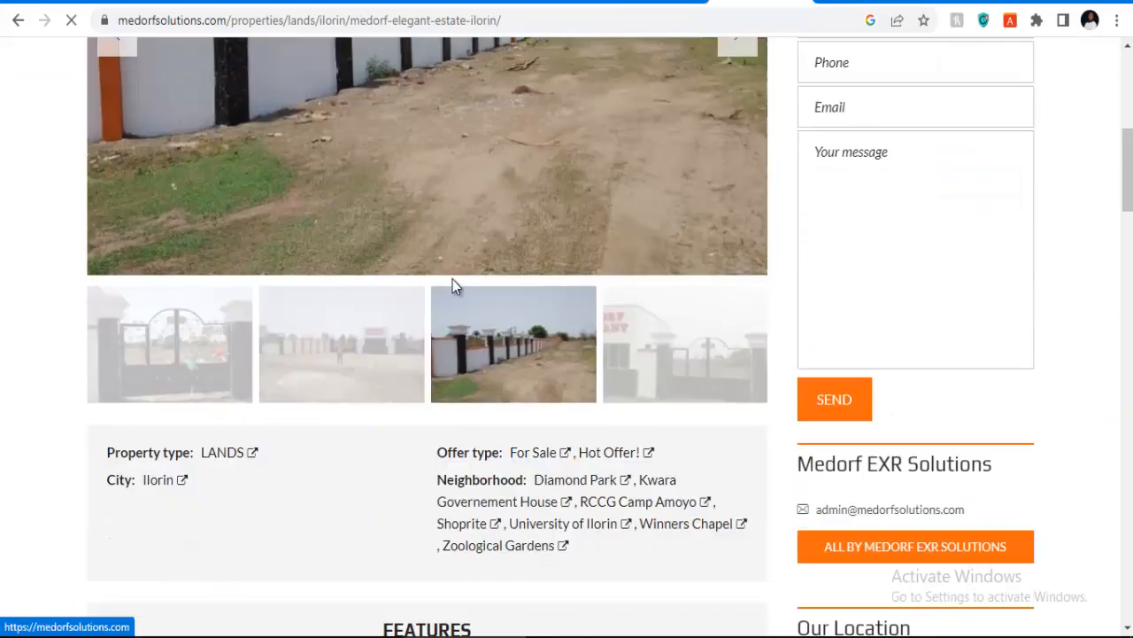
scroll(453, 279, down, 8)
scroll(581, 111, up, 4)
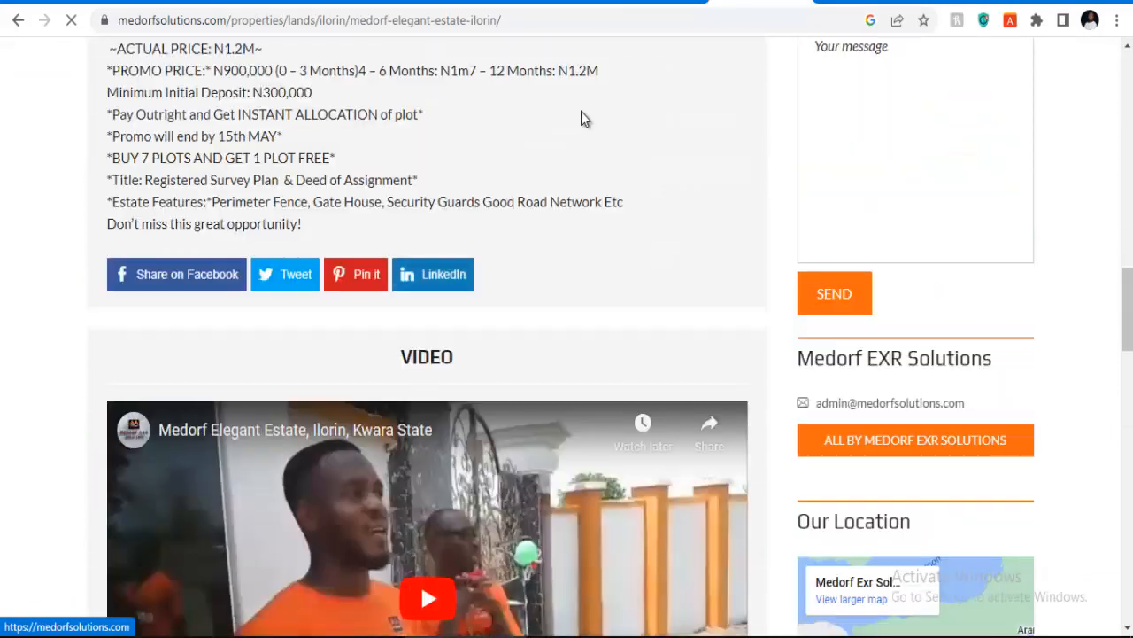
scroll(516, 266, down, 5)
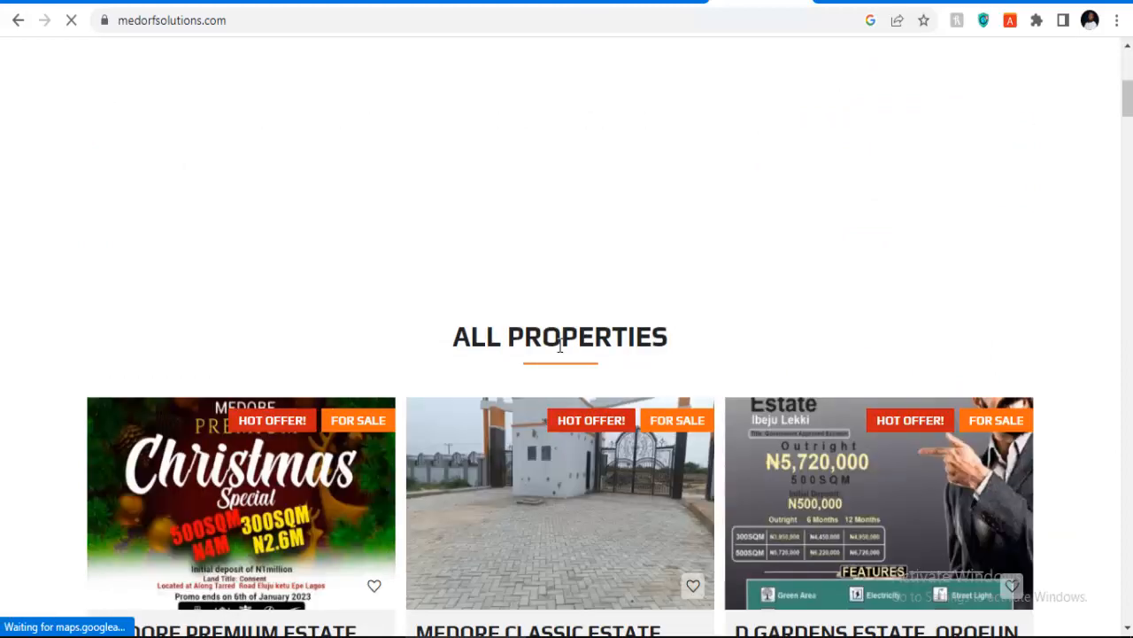
scroll(473, 362, down, 1)
scroll(496, 359, down, 1)
scroll(399, 372, down, 3)
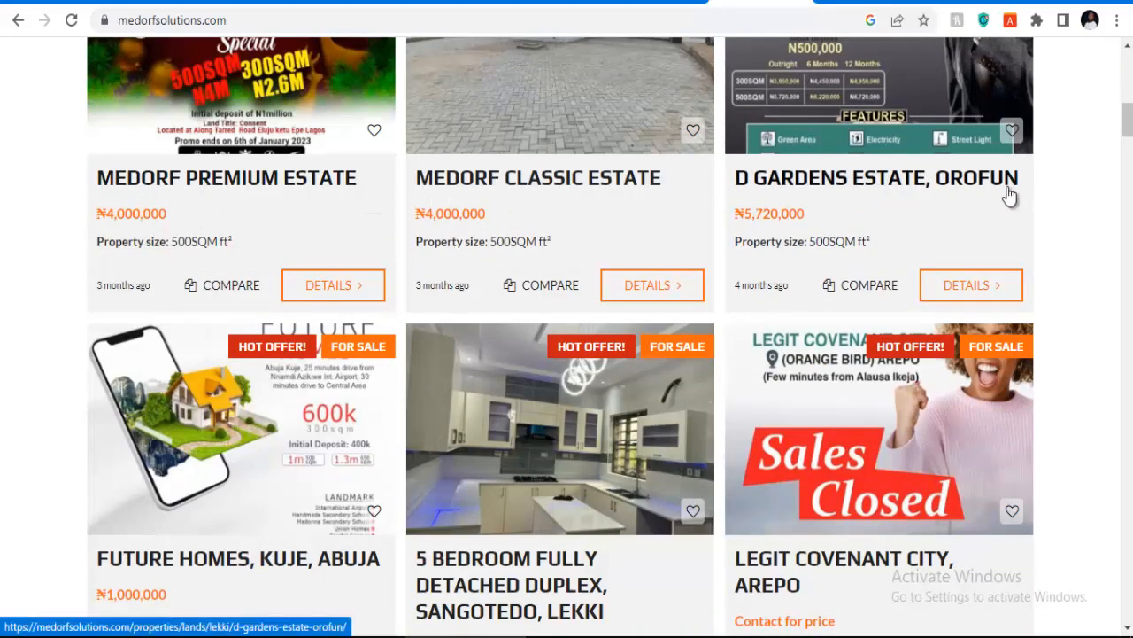
scroll(932, 403, down, 3)
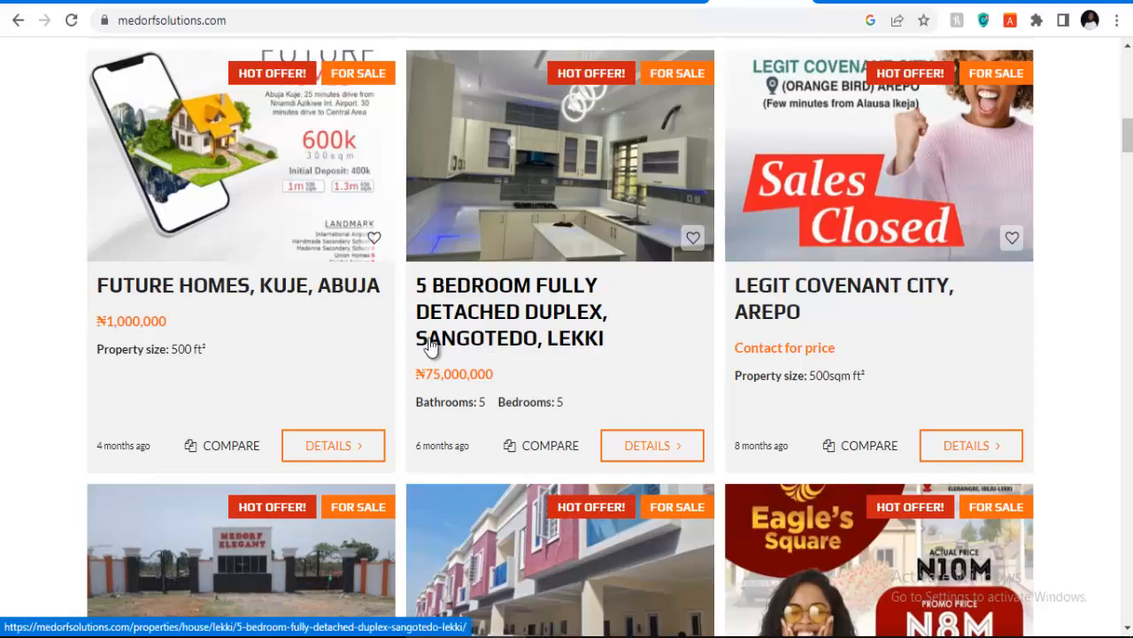
scroll(449, 352, down, 2)
scroll(230, 310, up, 2)
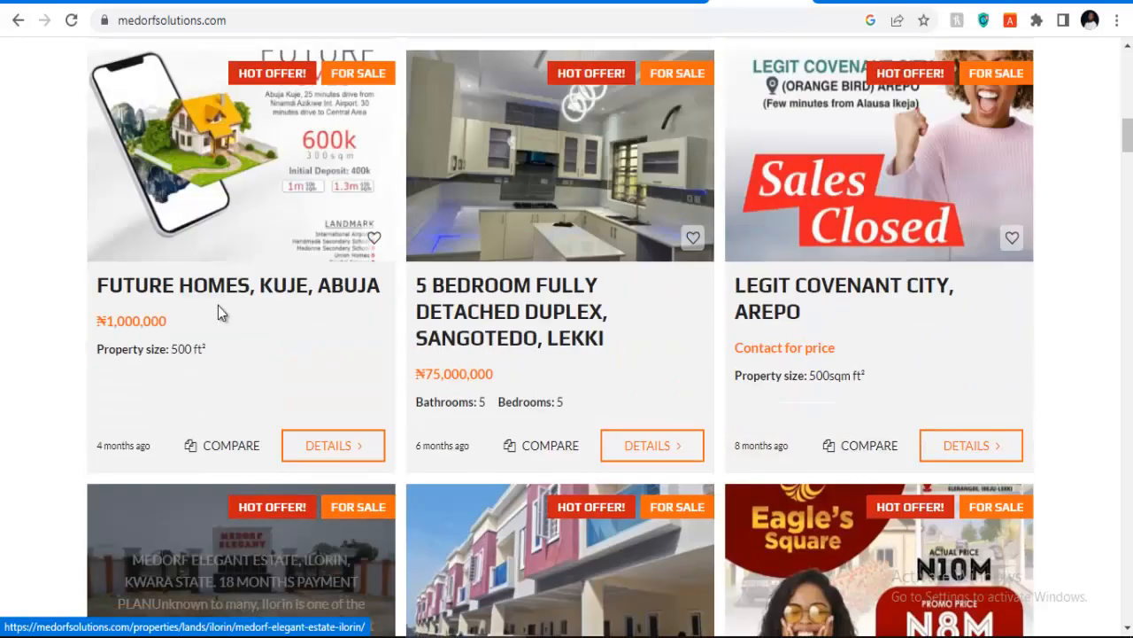
scroll(378, 316, down, 4)
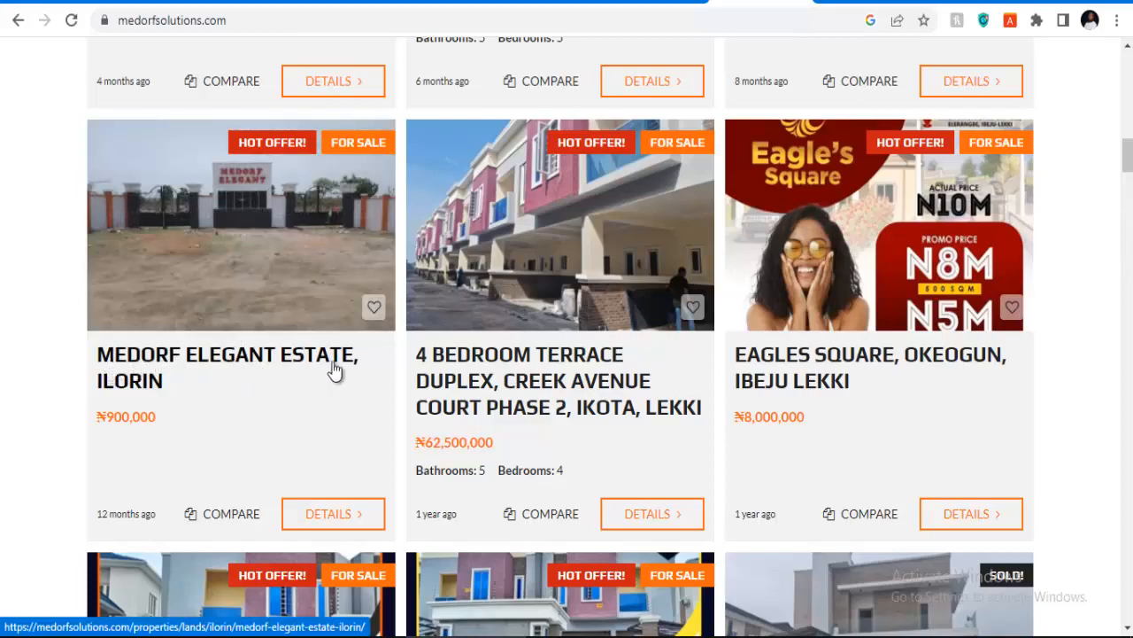
scroll(471, 407, down, 17)
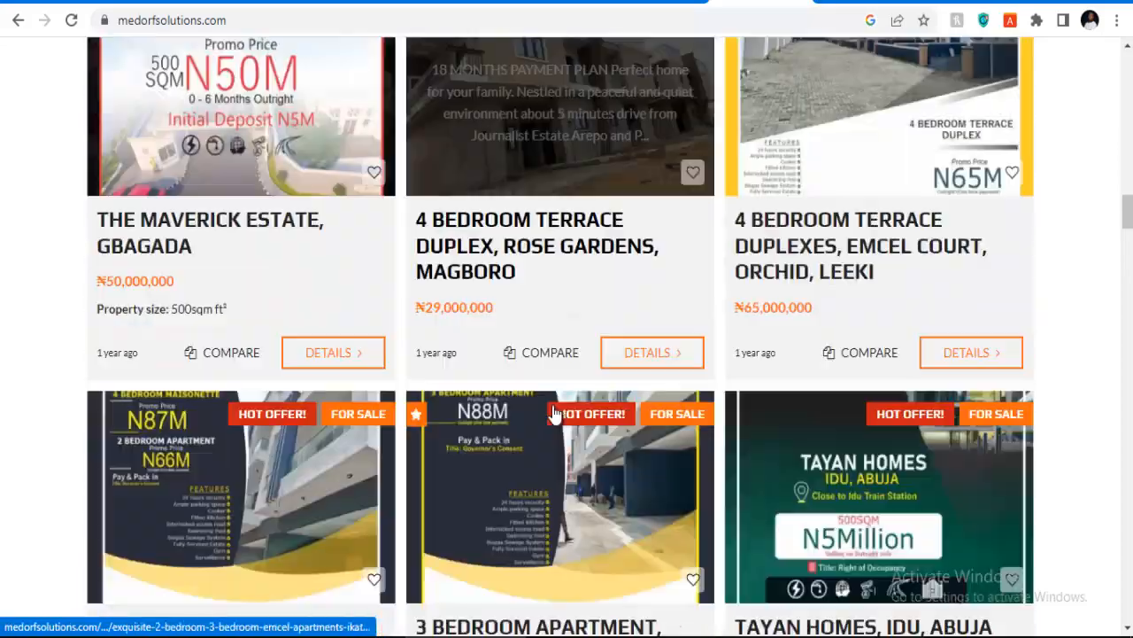
scroll(551, 414, up, 7)
scroll(550, 415, down, 20)
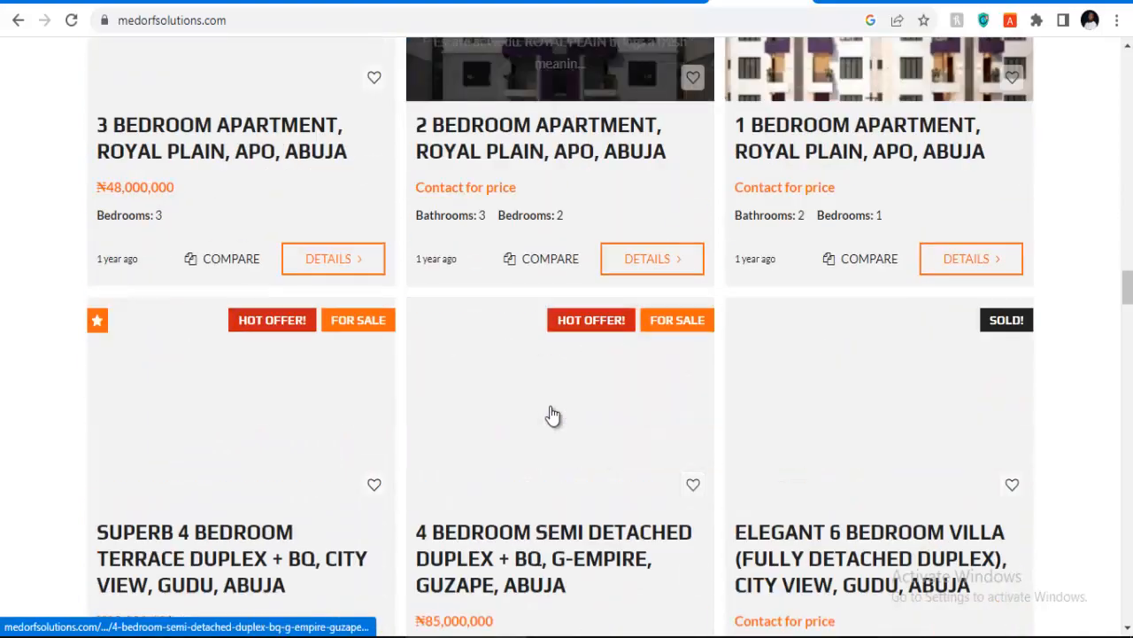
scroll(550, 414, down, 20)
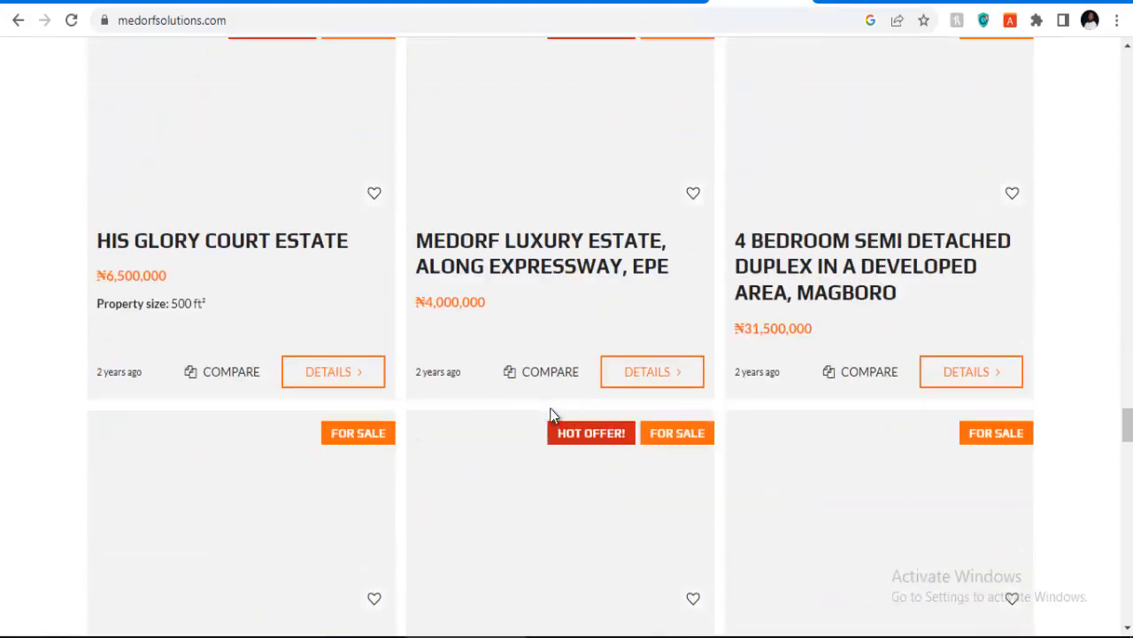
scroll(551, 407, down, 15)
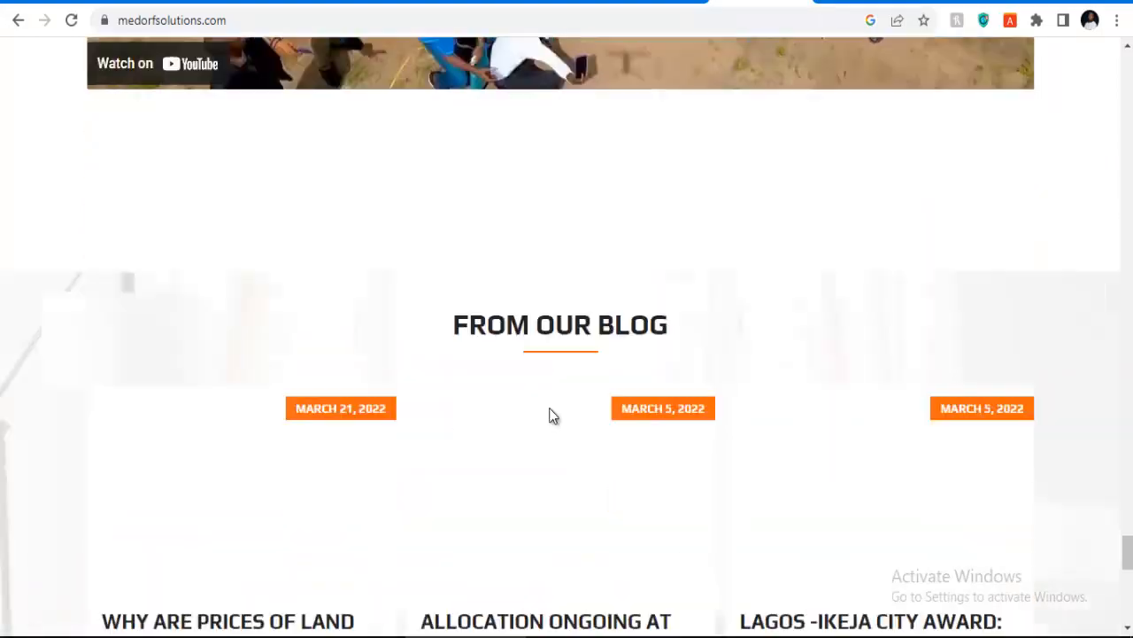
scroll(420, 370, up, 12)
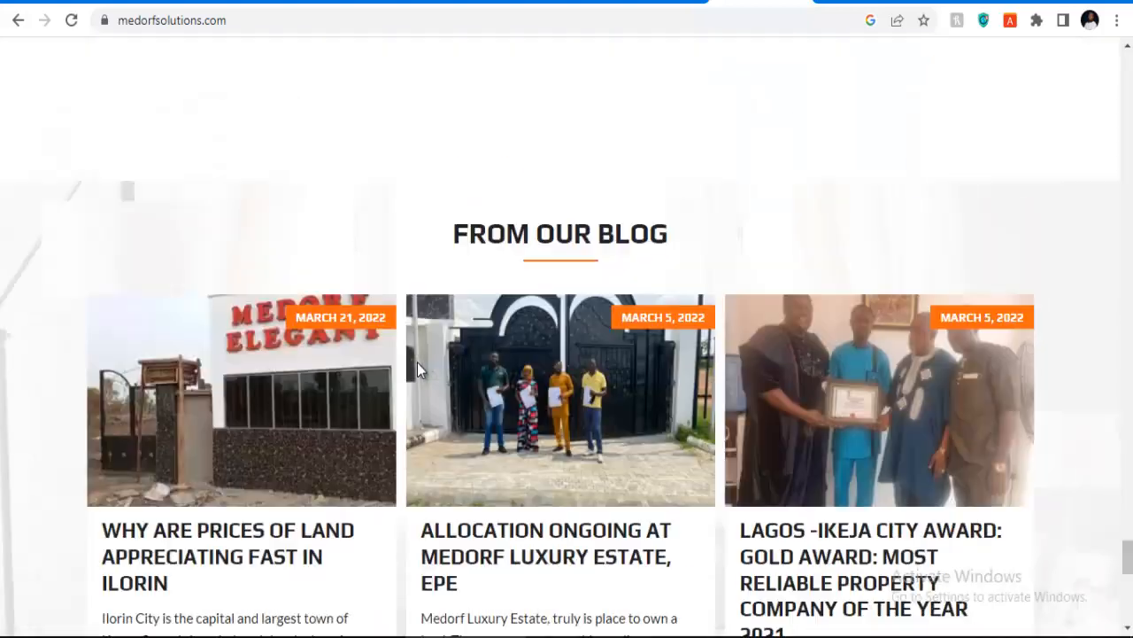
scroll(420, 370, up, 15)
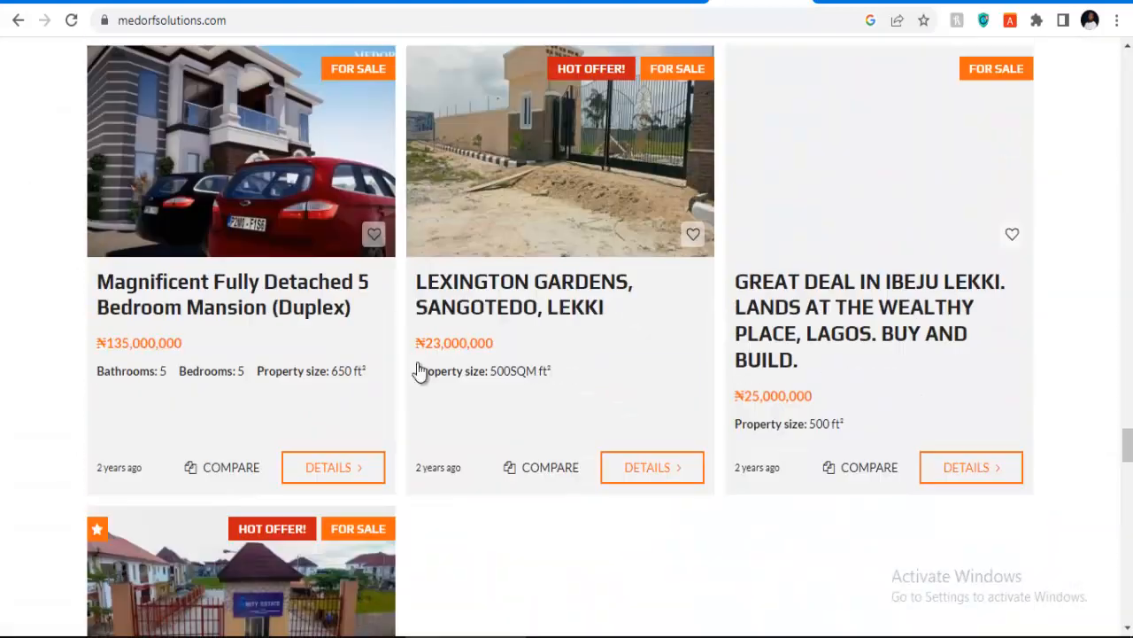
scroll(417, 362, up, 5)
scroll(417, 362, down, 13)
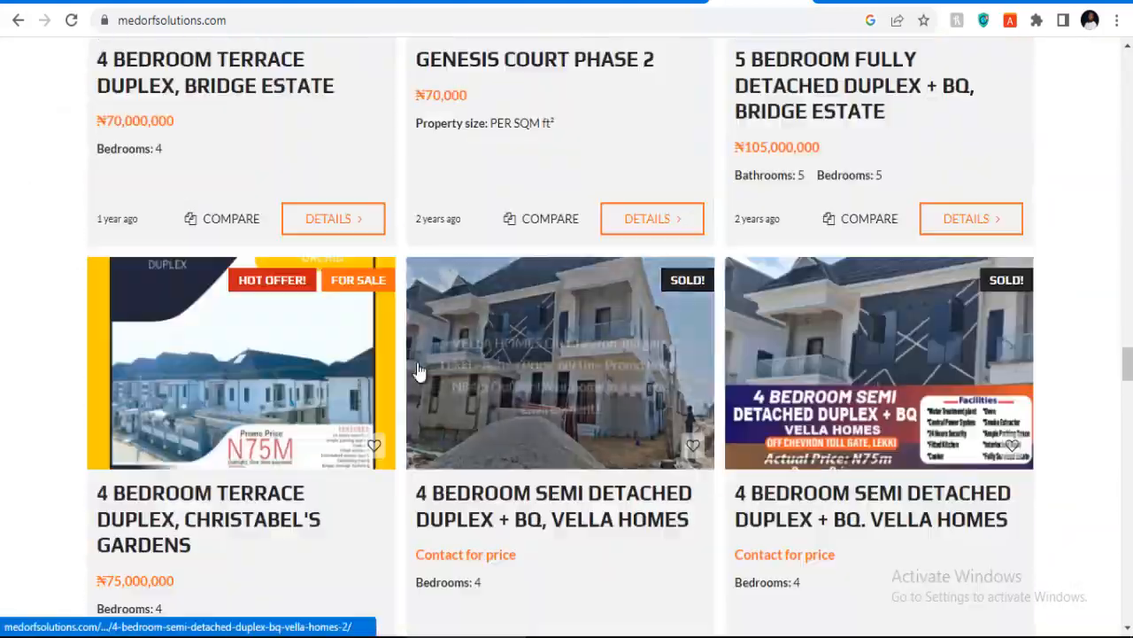
scroll(509, 328, down, 18)
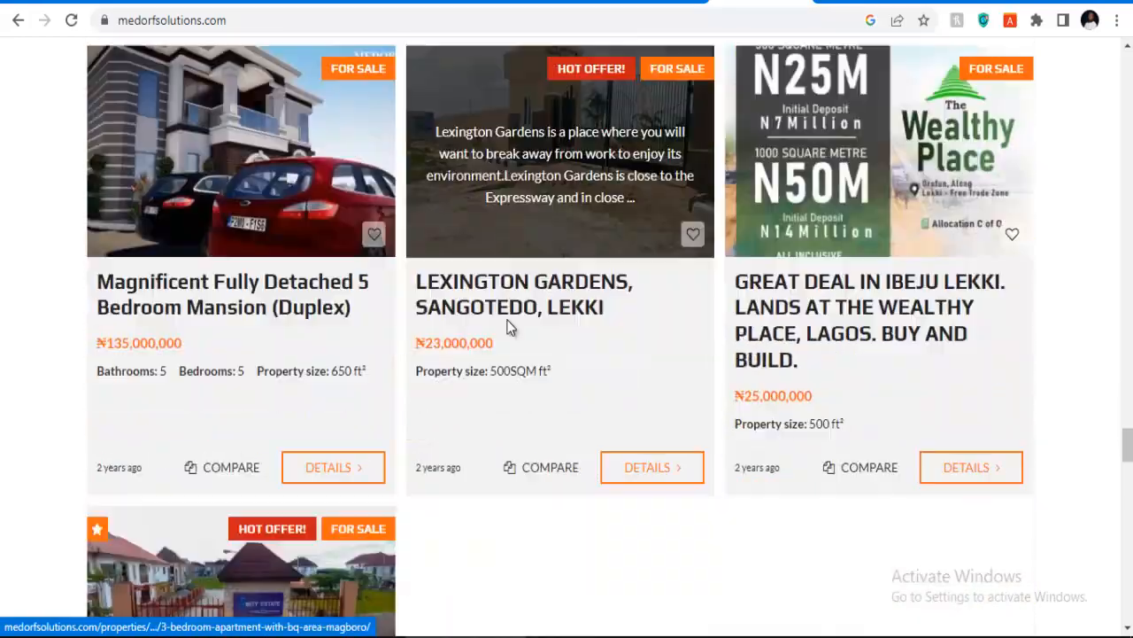
scroll(509, 328, up, 15)
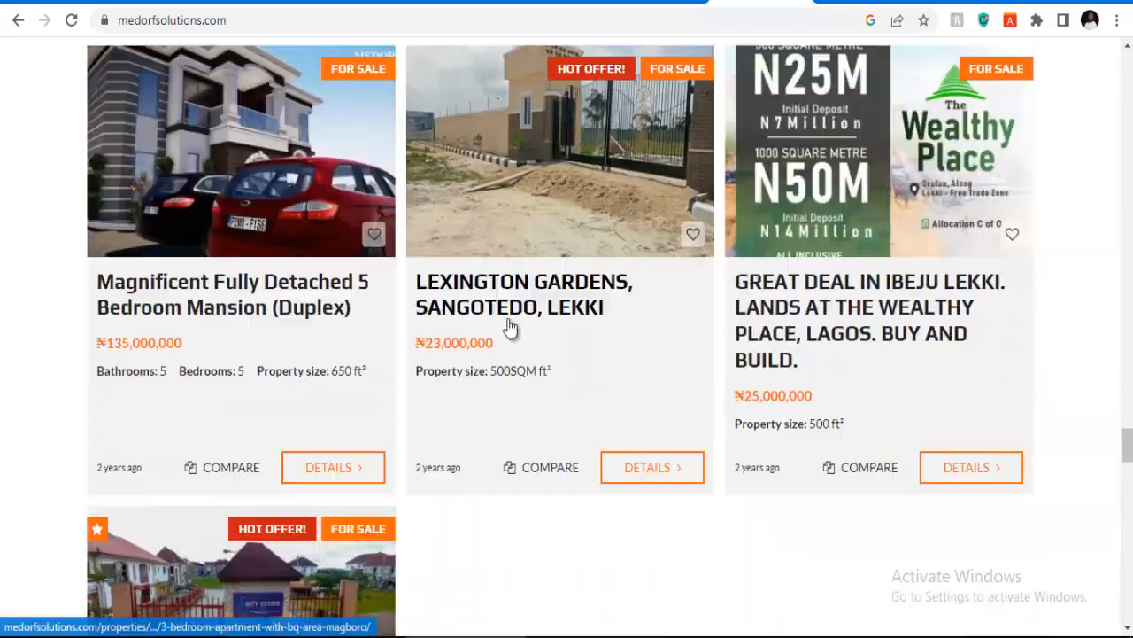
scroll(510, 326, up, 15)
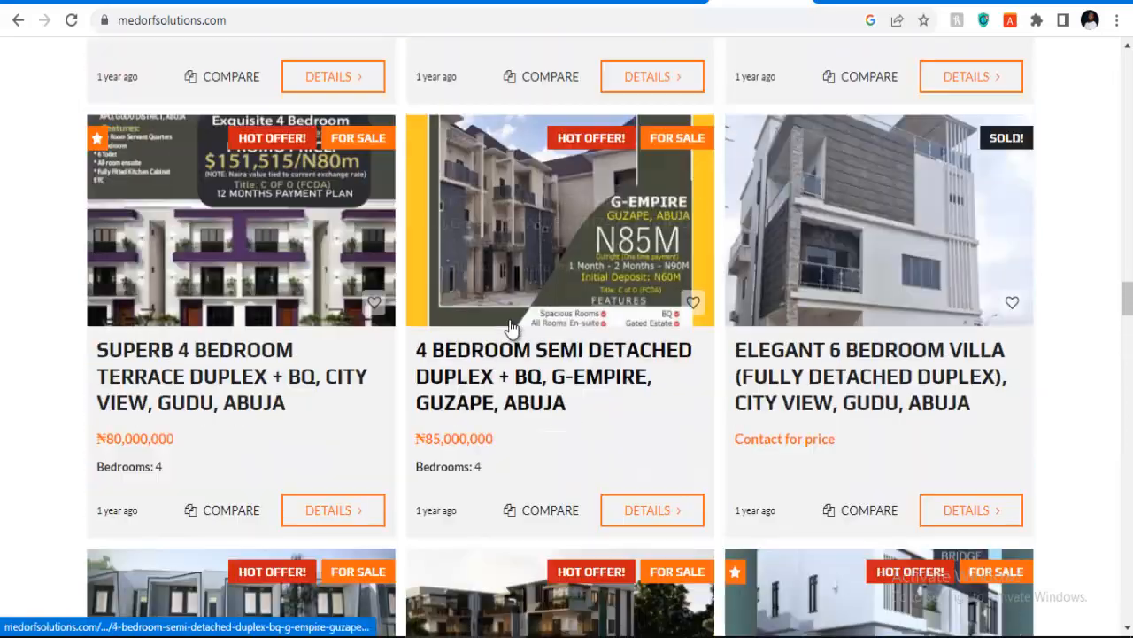
scroll(511, 327, up, 1)
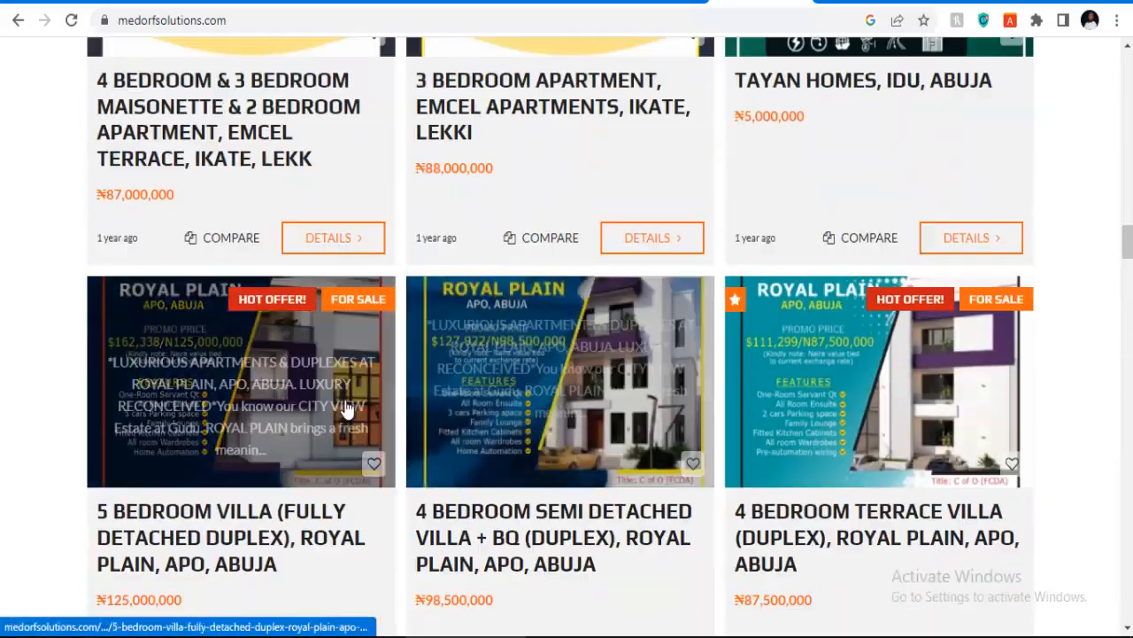
scroll(291, 334, up, 8)
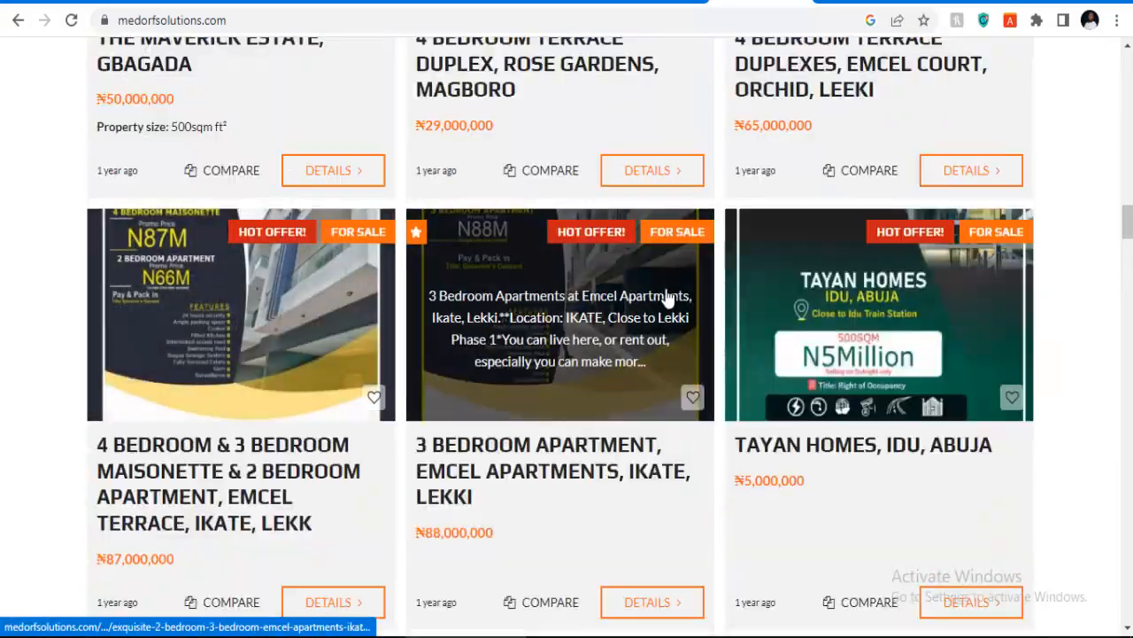
scroll(559, 342, up, 11)
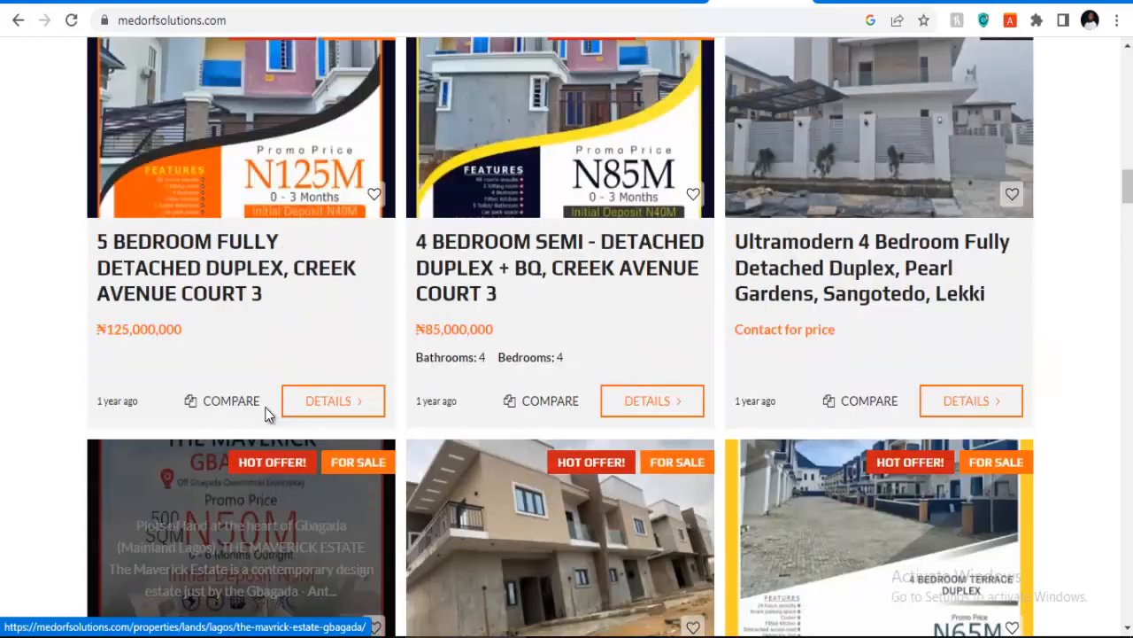
scroll(461, 405, up, 6)
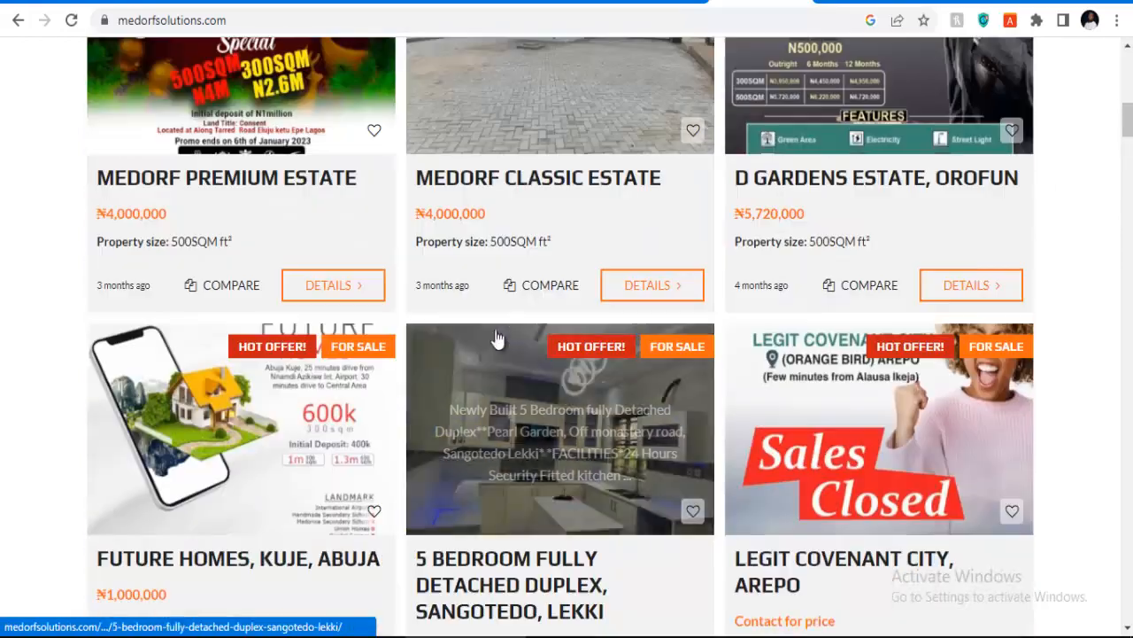
scroll(832, 396, up, 4)
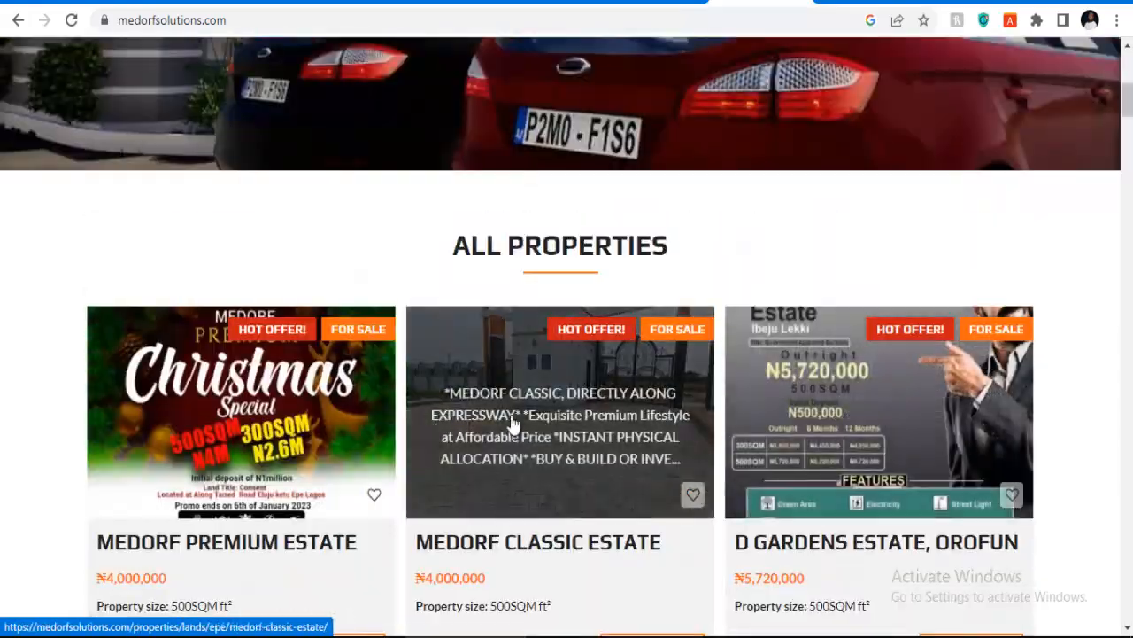
scroll(558, 416, up, 4)
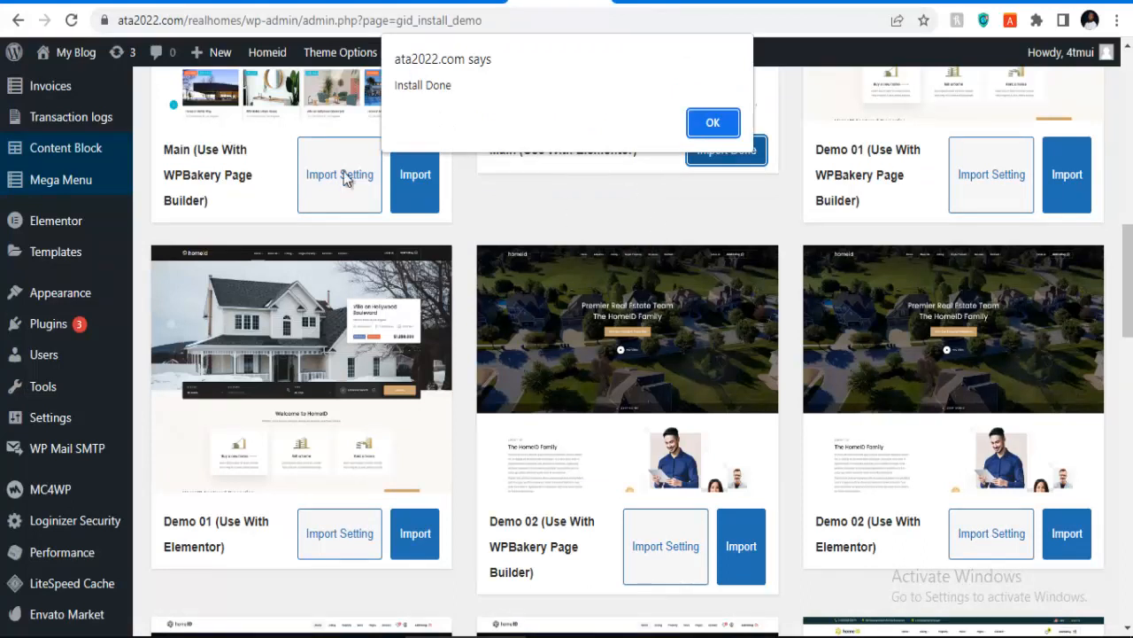
Step: Dismiss the Install Done alert and open the live site from My Blog in a new tab
click(708, 123)
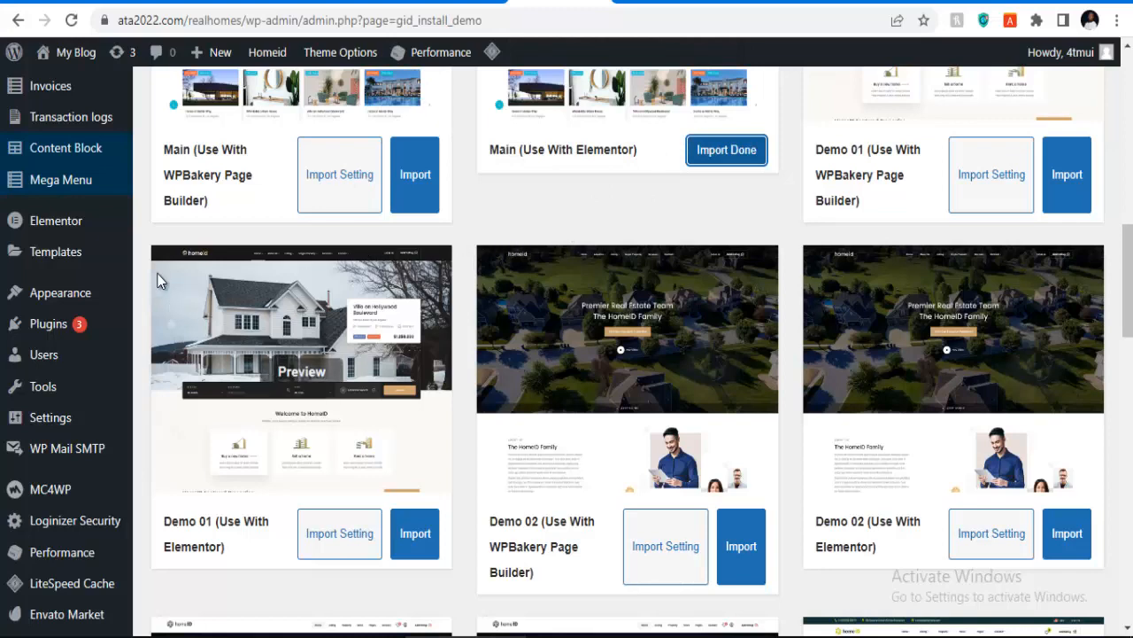
scroll(301, 354, up, 2)
mouse_move(67, 71)
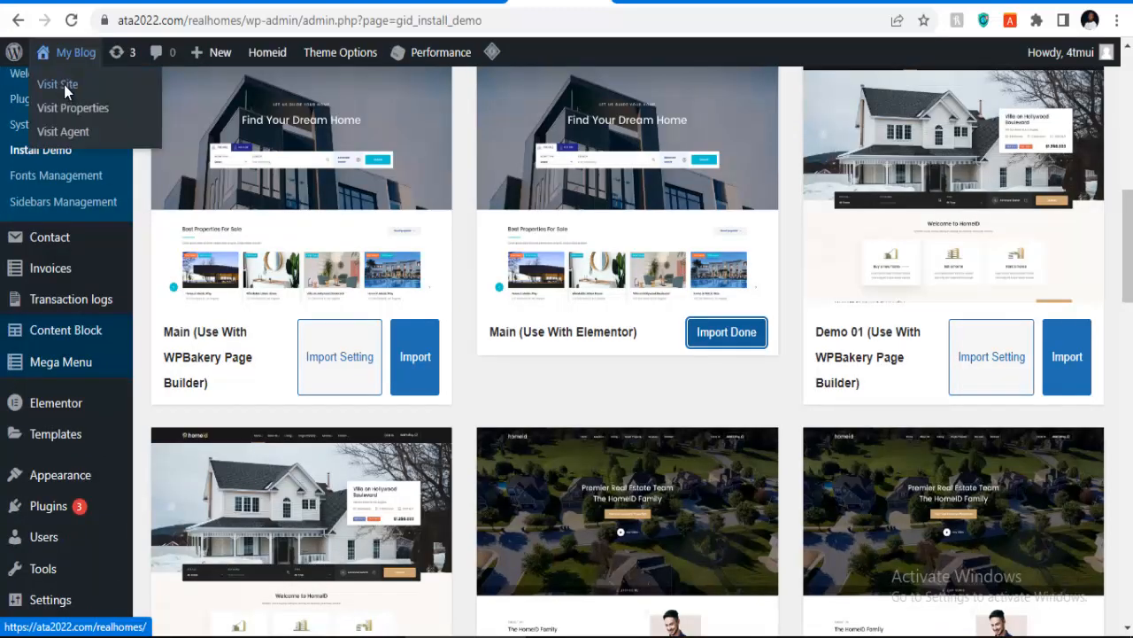
right_click(64, 84)
click(134, 97)
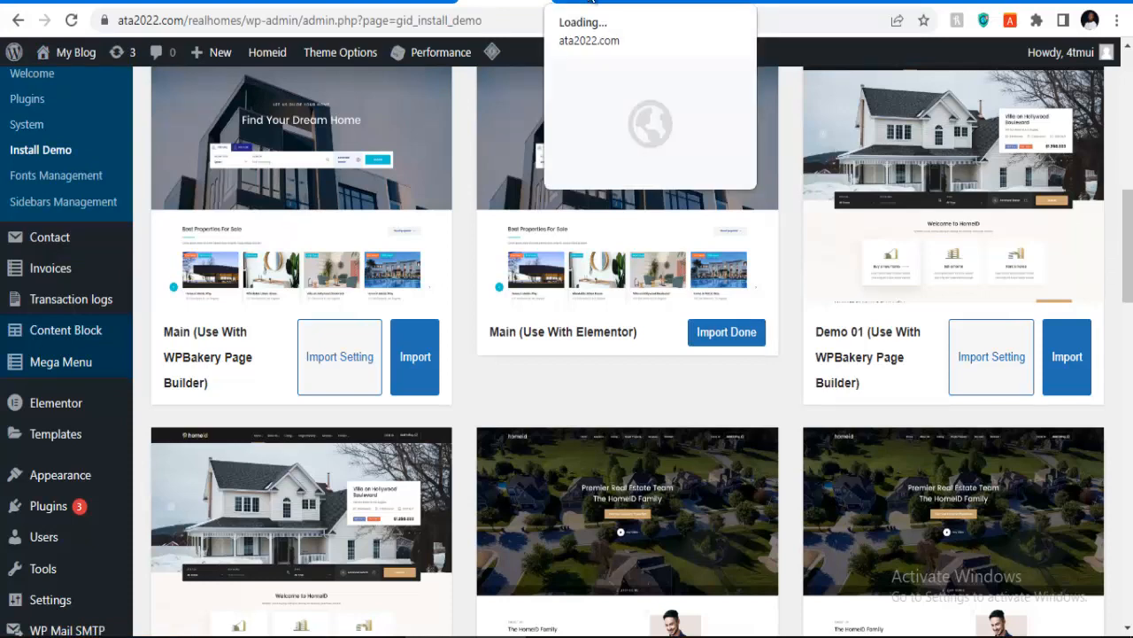
click(591, 1)
click(524, 2)
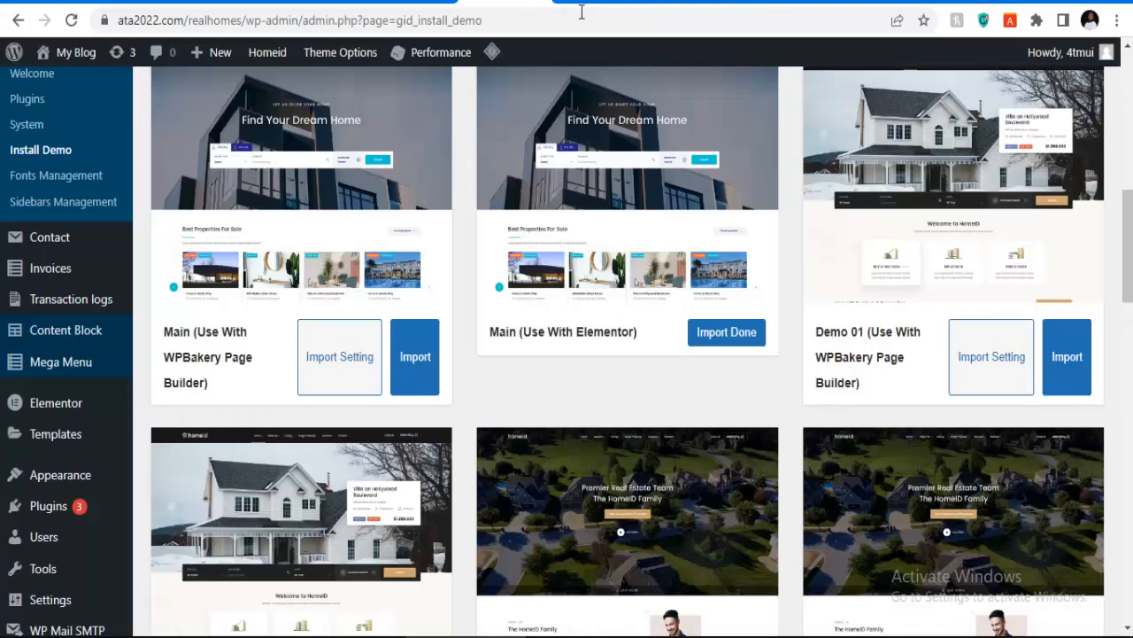
click(588, 2)
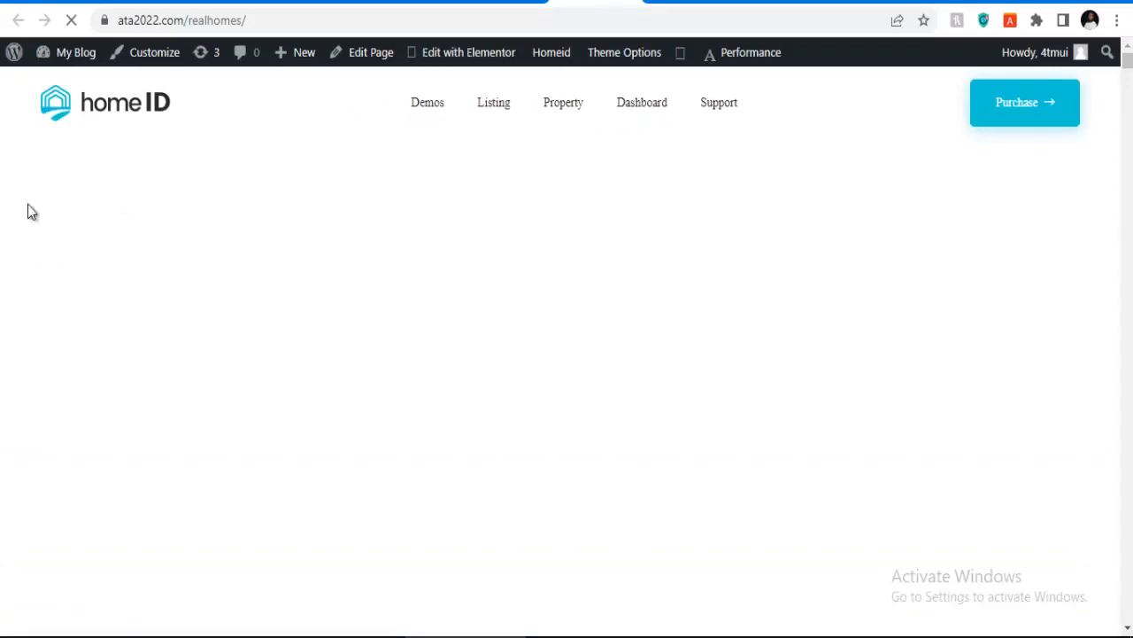
Step: Scroll to the HomeID Demos section and open the Home 02 demo preview
scroll(397, 240, down, 6)
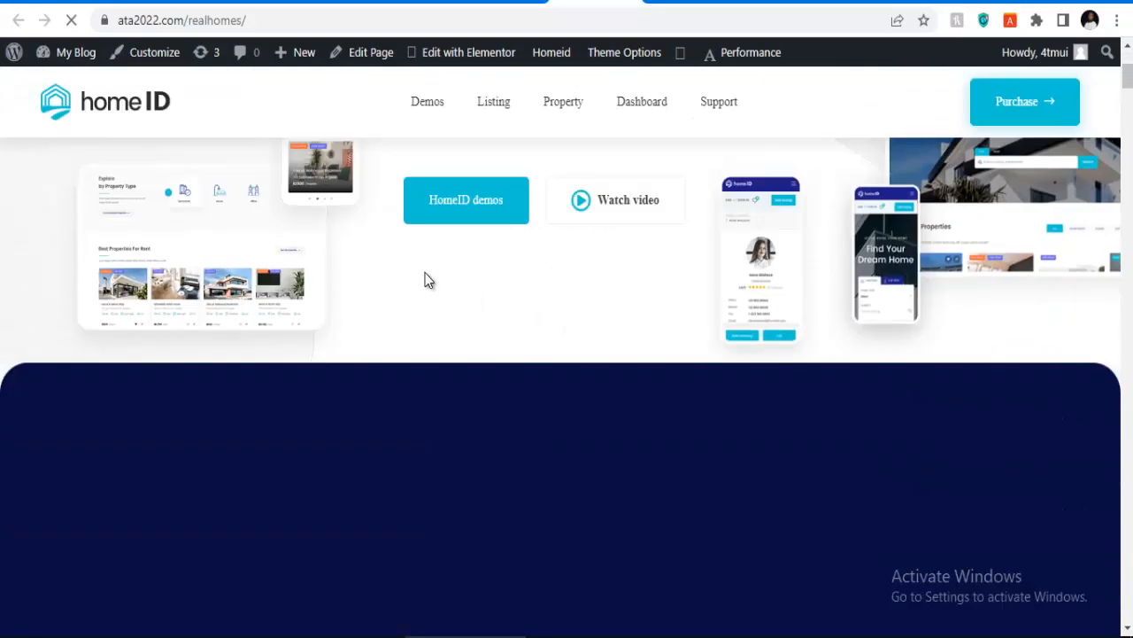
scroll(584, 255, down, 4)
scroll(579, 266, up, 4)
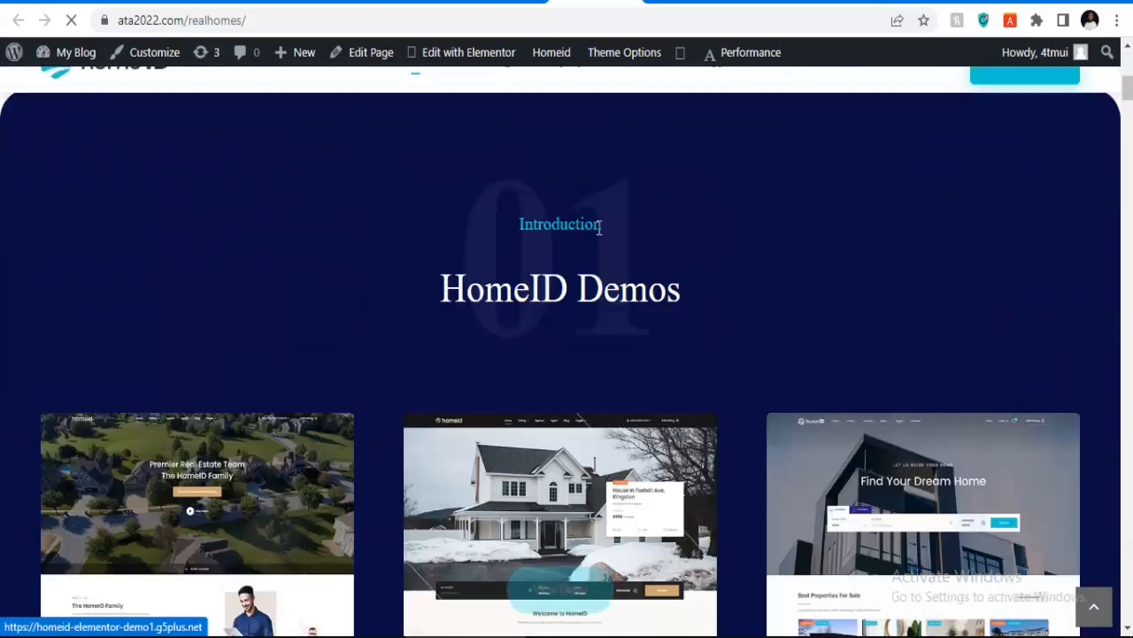
scroll(400, 298, down, 8)
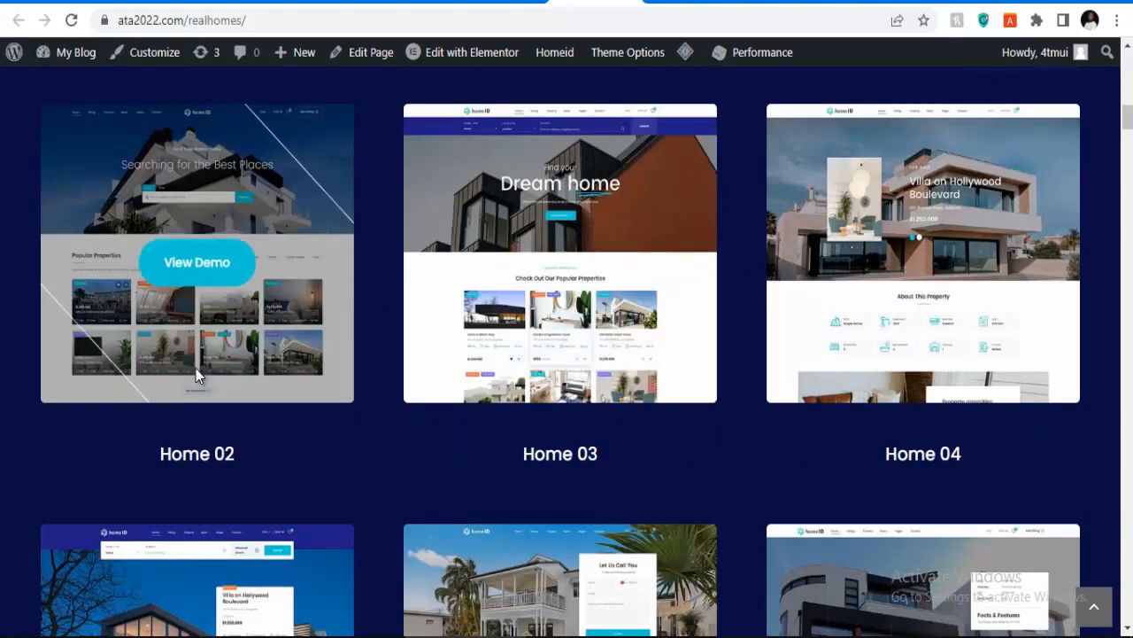
scroll(195, 368, down, 4)
scroll(196, 369, up, 4)
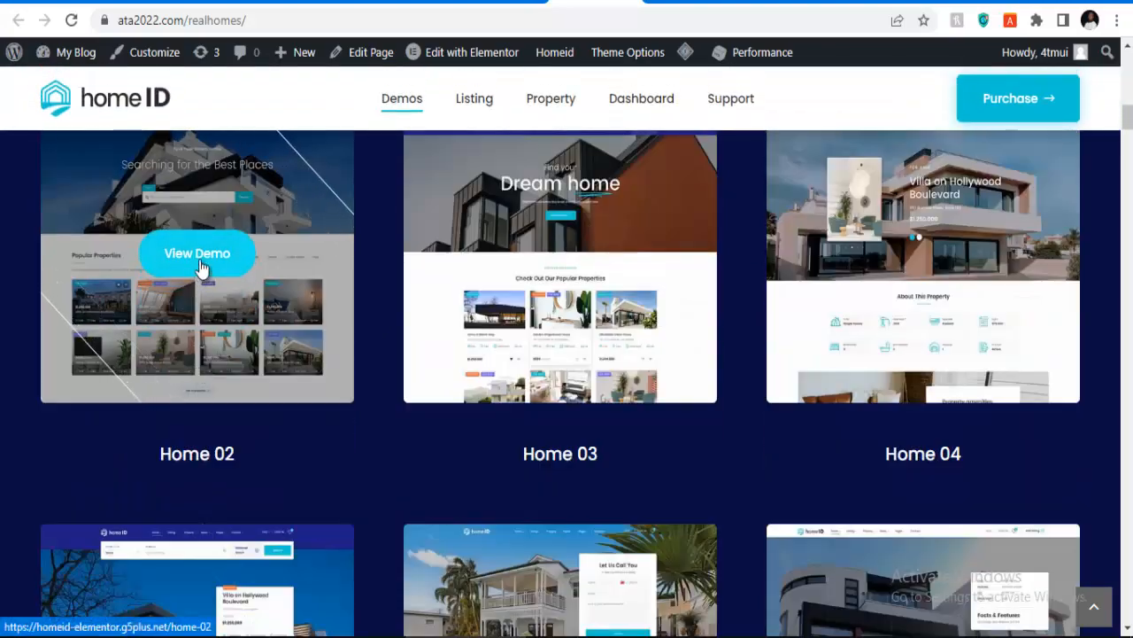
click(200, 268)
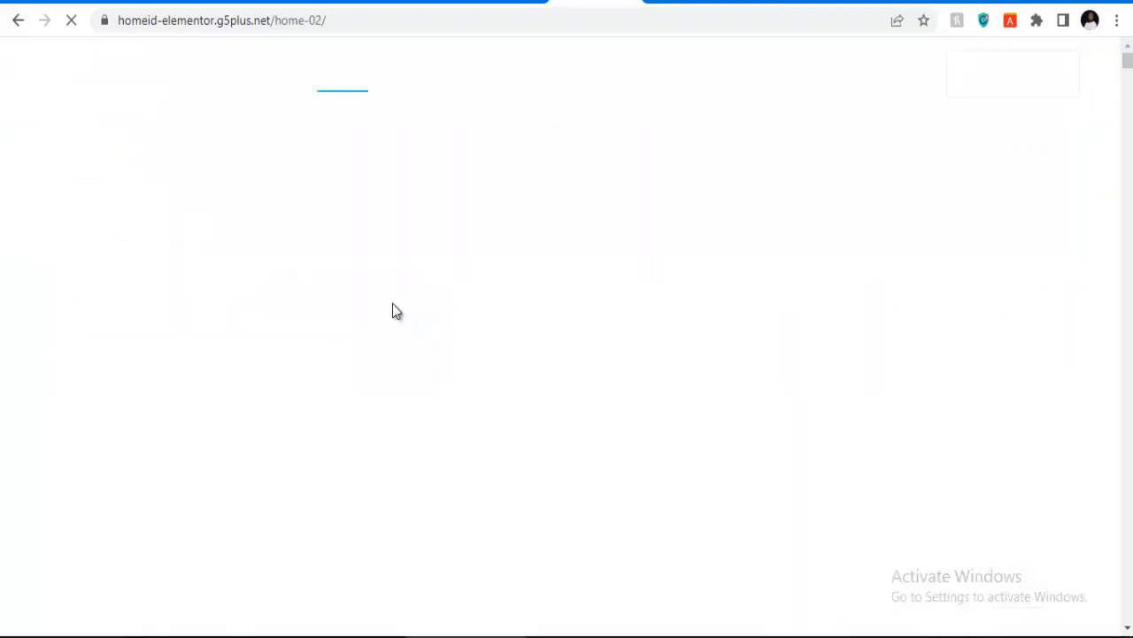
Step: Scroll the Home 02 demo page to the footer and back, then return to the Install Demo tab
scroll(563, 292, down, 14)
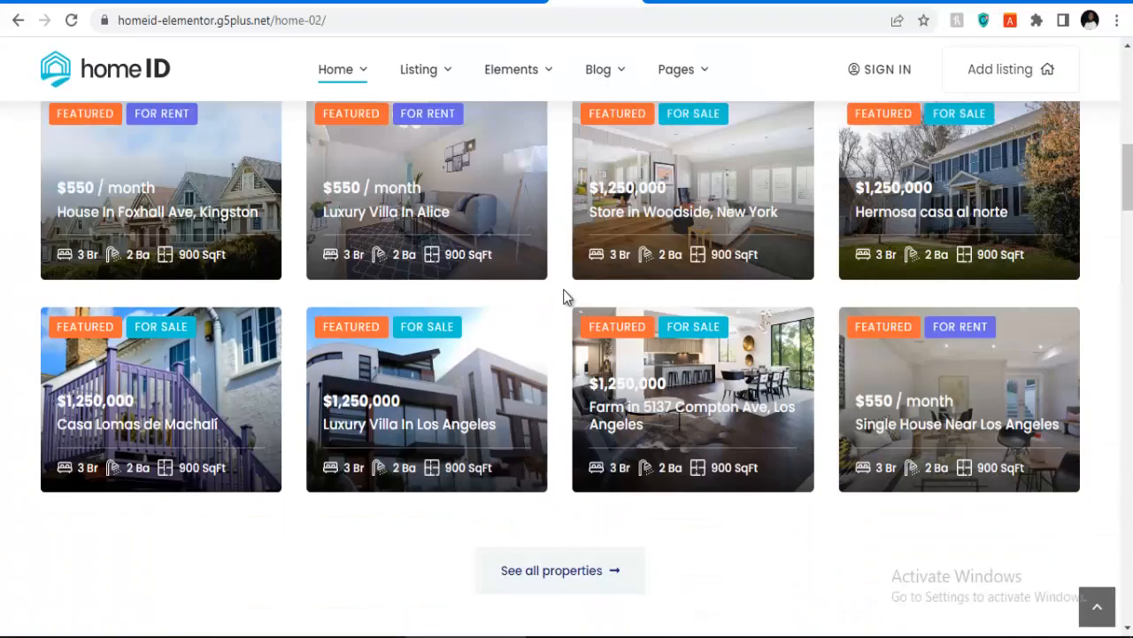
scroll(567, 297, down, 15)
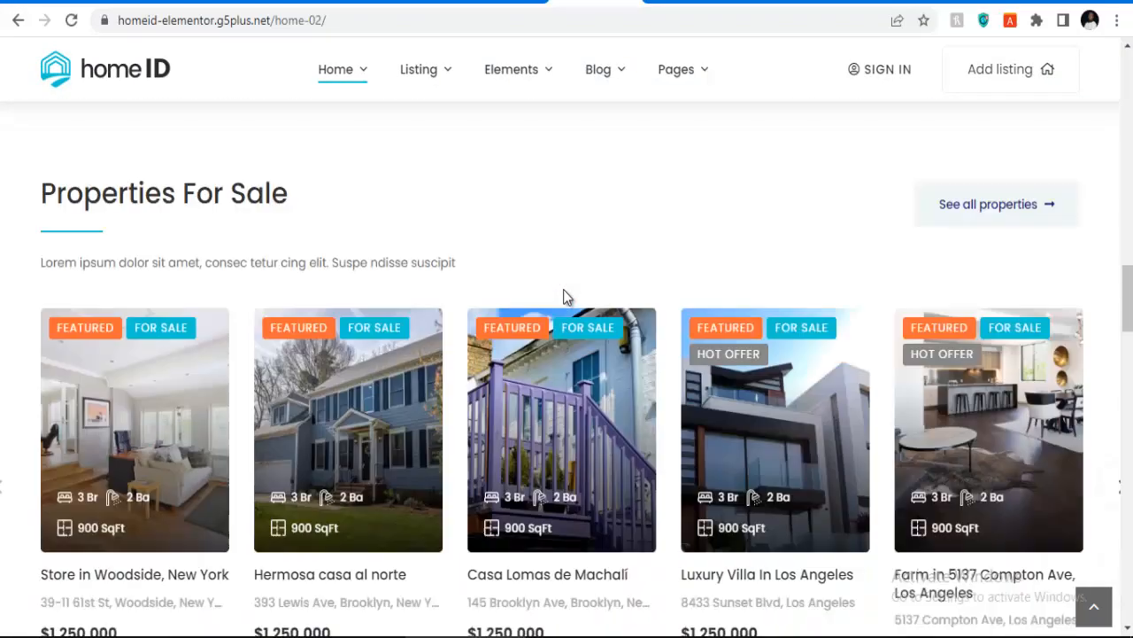
scroll(563, 298, down, 15)
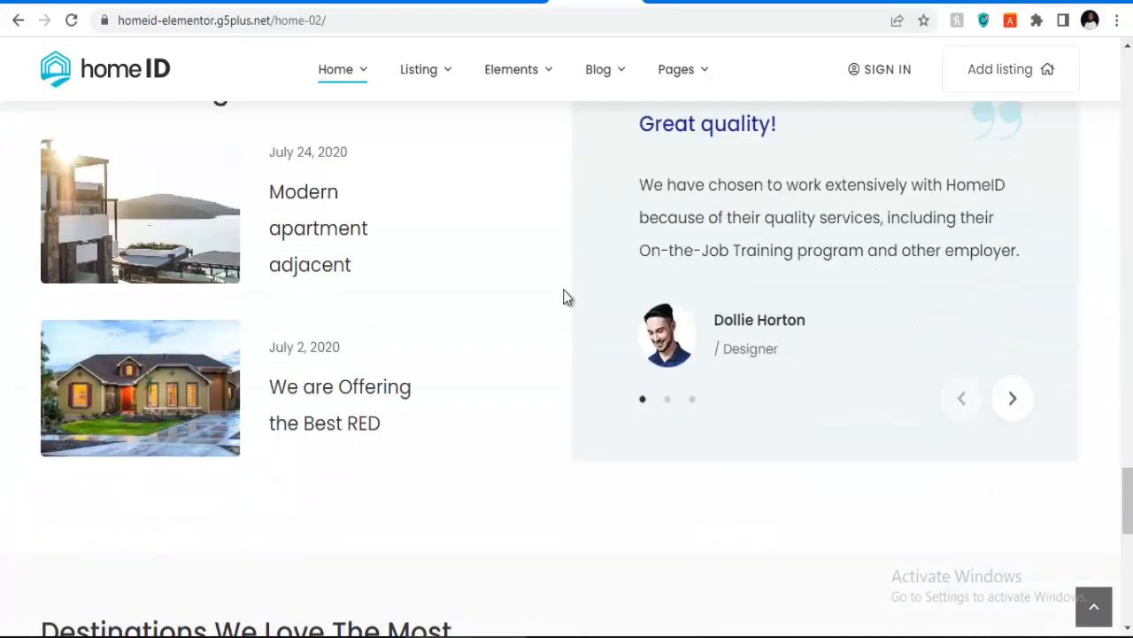
scroll(567, 298, down, 5)
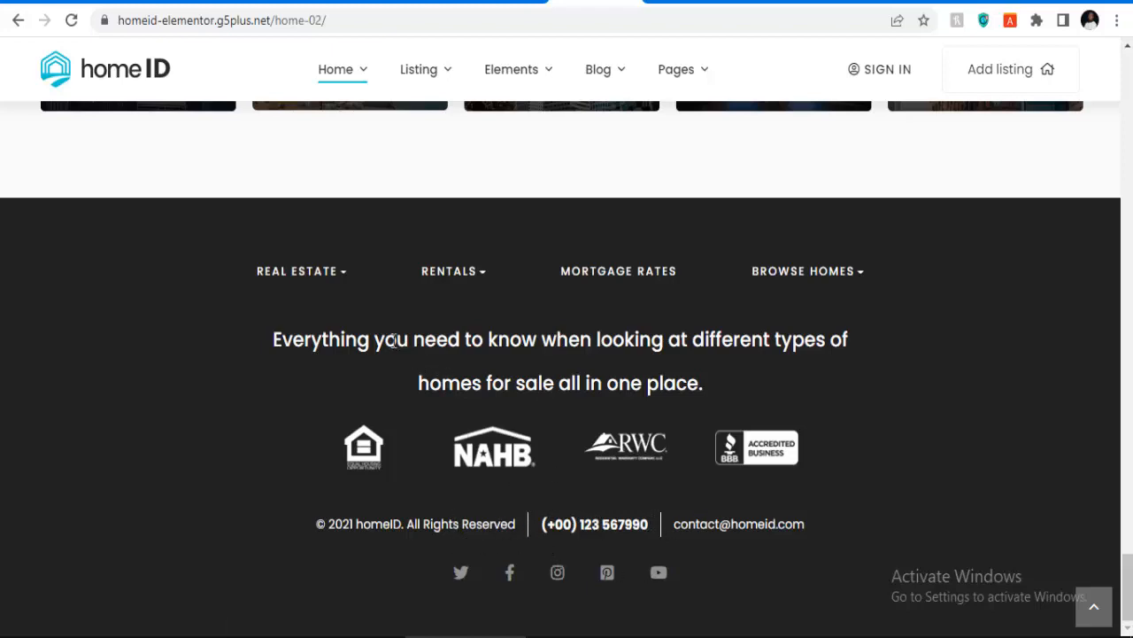
scroll(574, 284, up, 18)
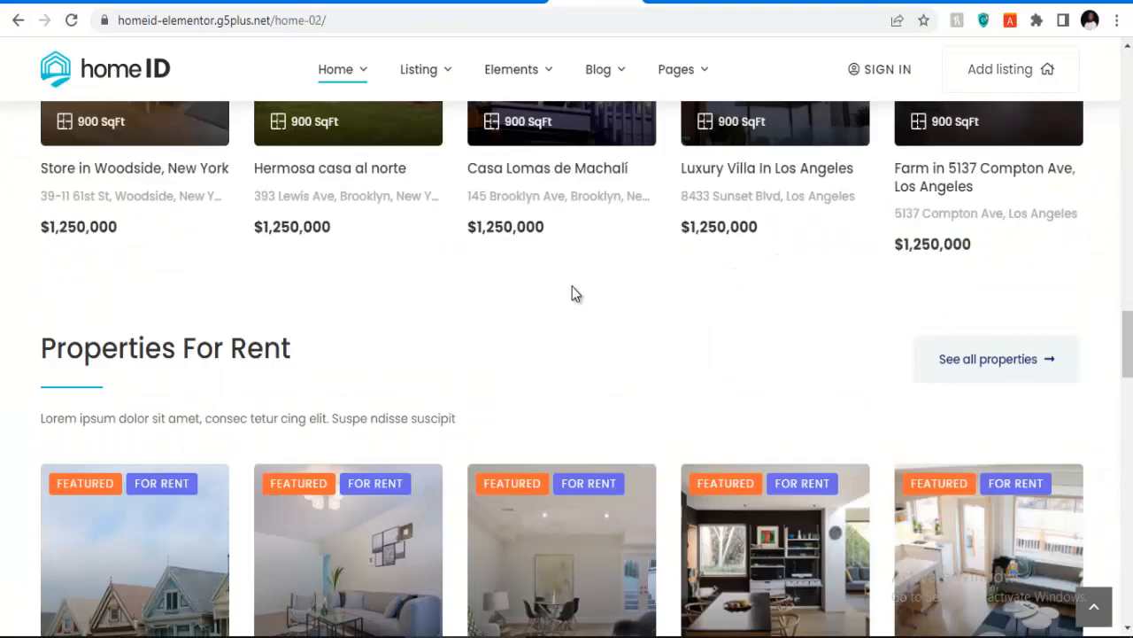
scroll(572, 294, up, 15)
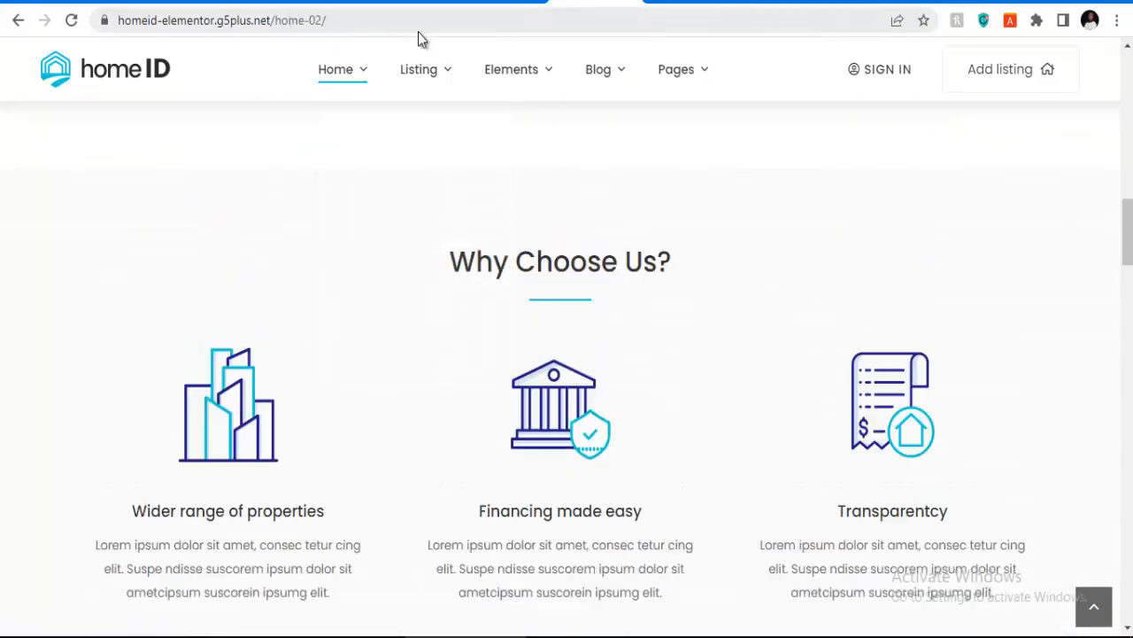
click(503, 6)
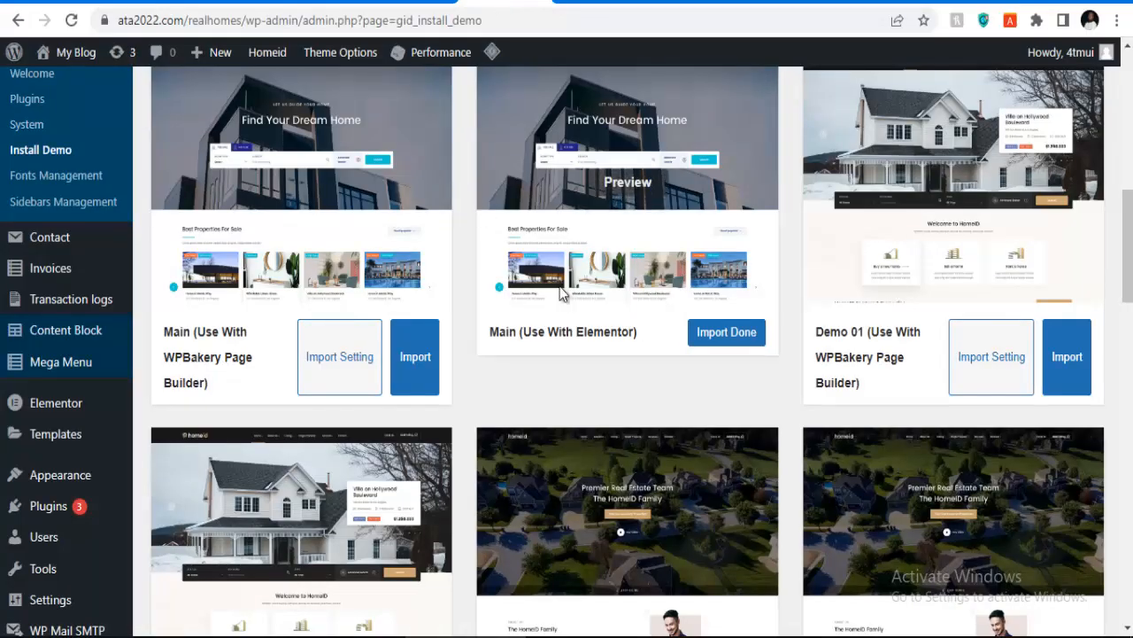
scroll(560, 295, up, 8)
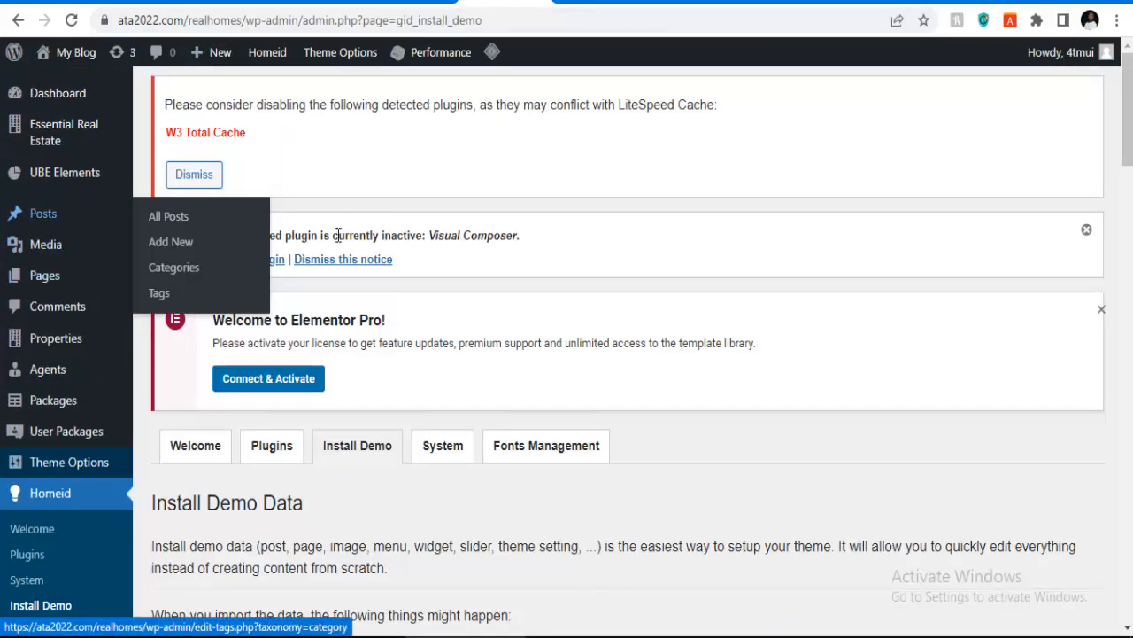
scroll(470, 228, down, 3)
scroll(476, 228, down, 2)
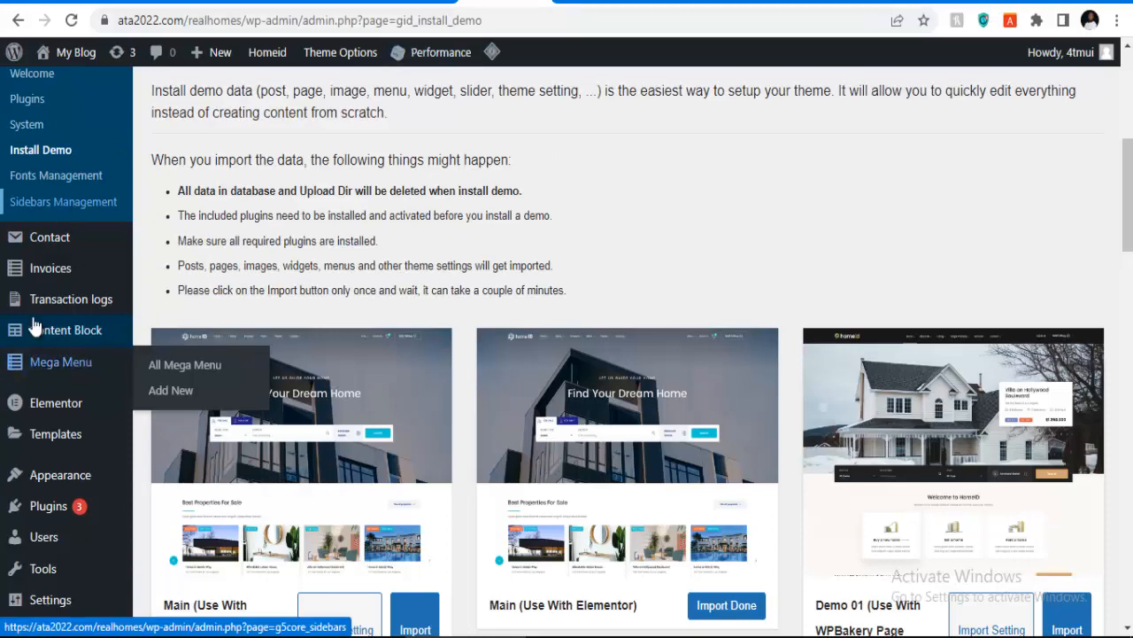
scroll(62, 361, down, 3)
mouse_move(59, 276)
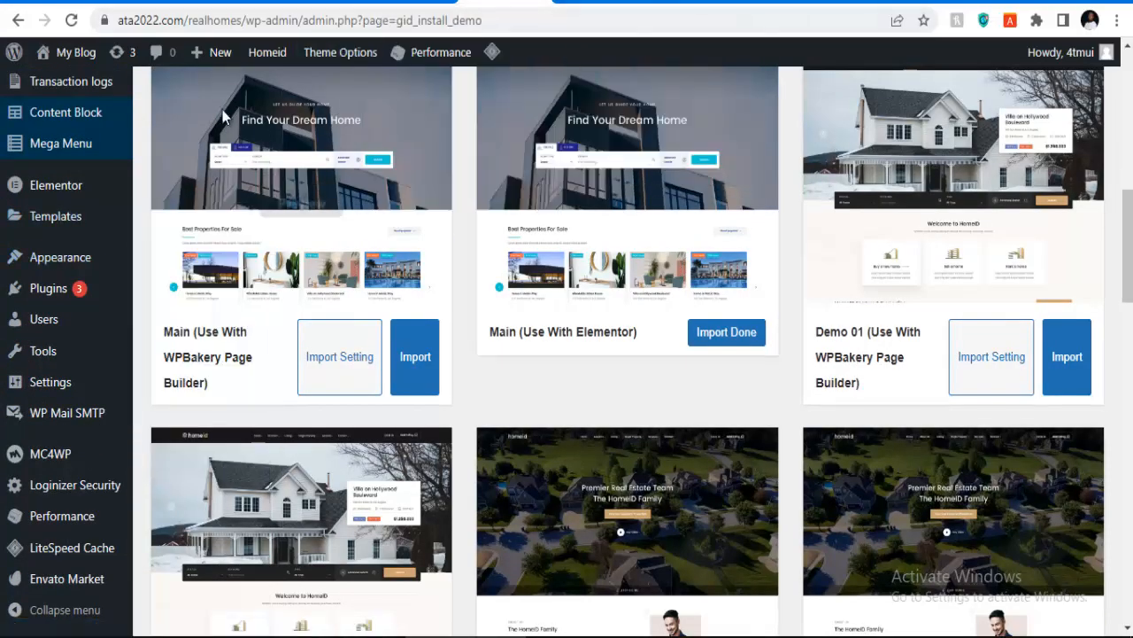
scroll(53, 97, up, 2)
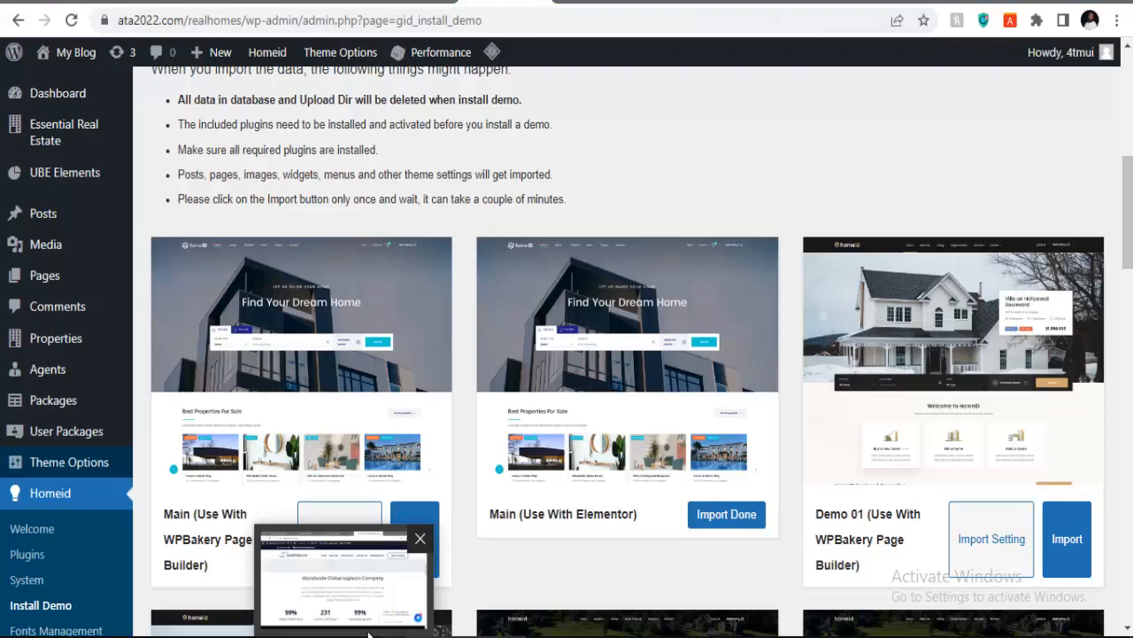
click(337, 633)
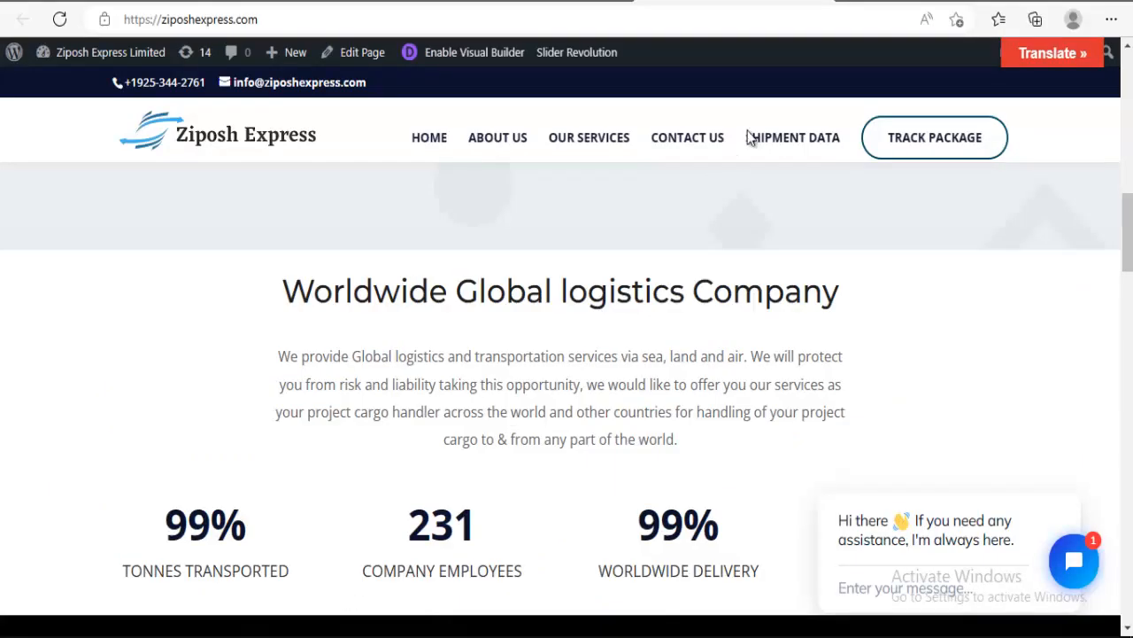
click(850, 0)
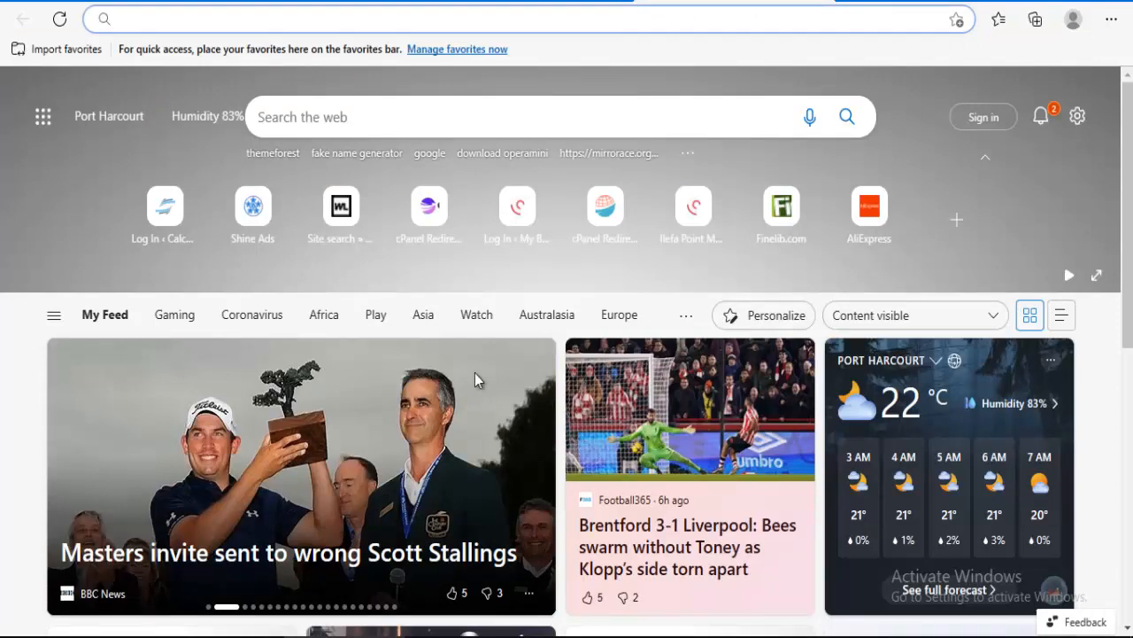
click(450, 636)
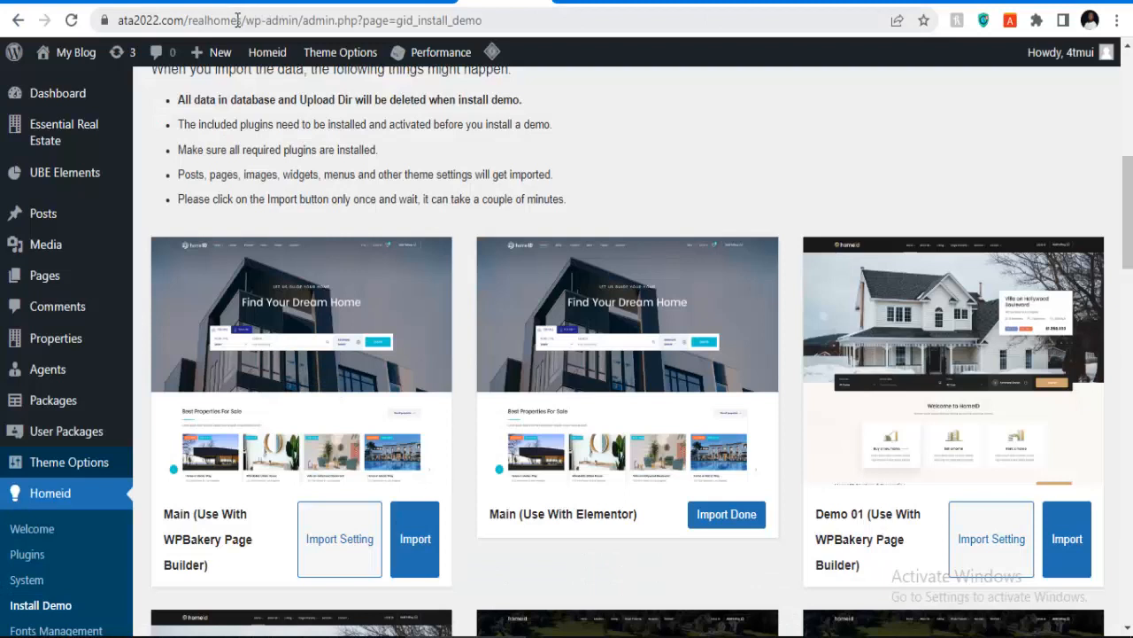
drag(241, 19, 115, 20)
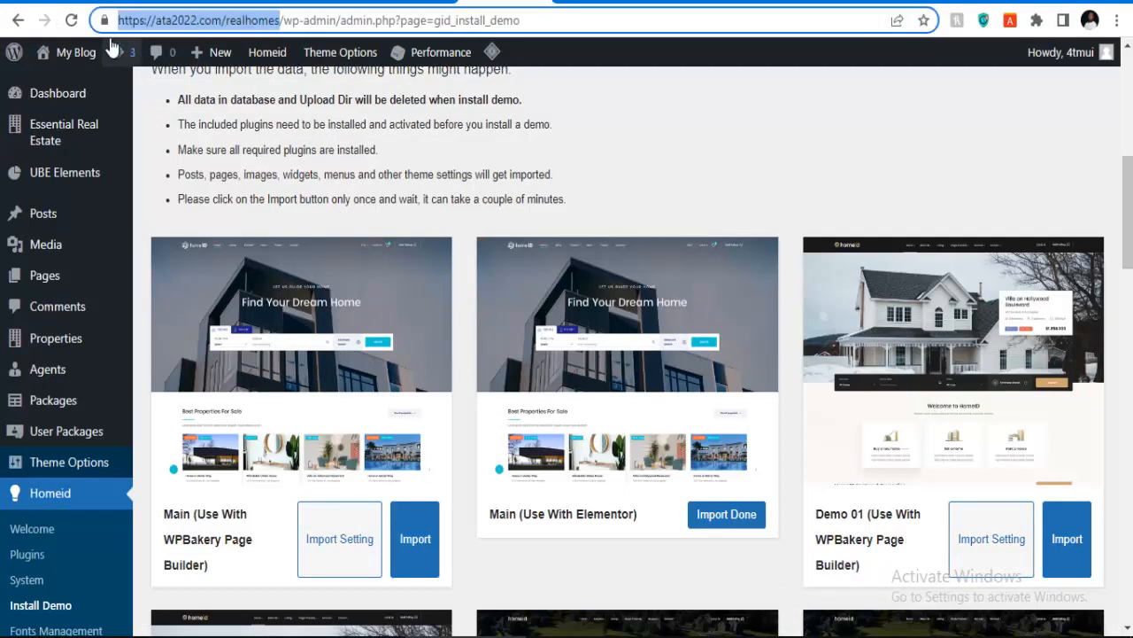
right_click(153, 28)
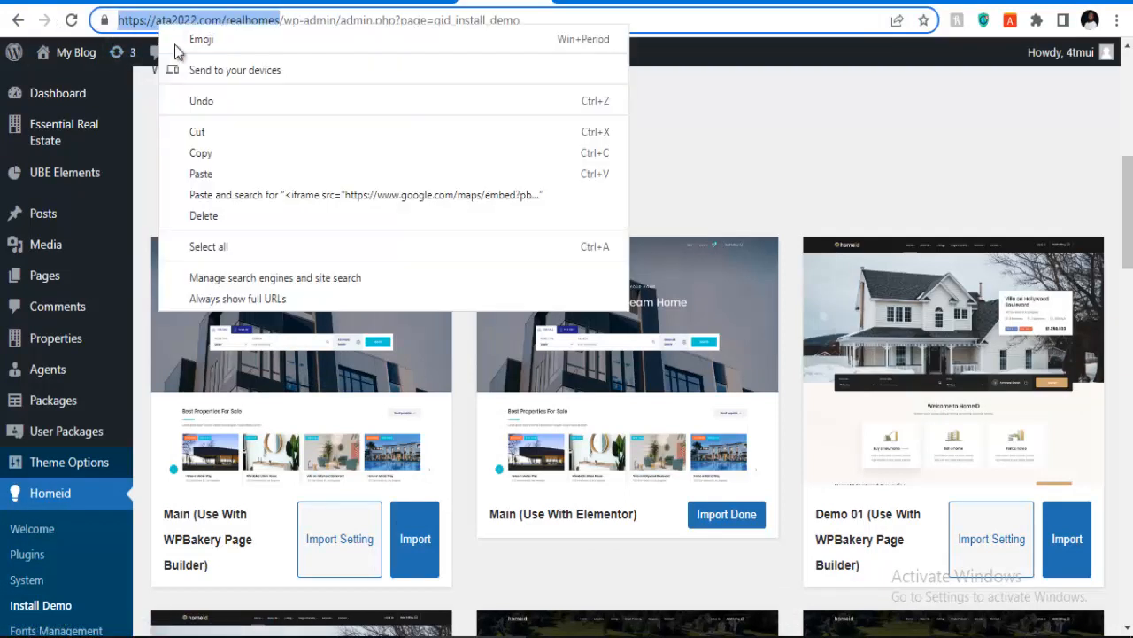
click(189, 147)
Step: Load ata2022.com/realhomes in the new Edge tab to preview the imported HomeID homepage
click(346, 636)
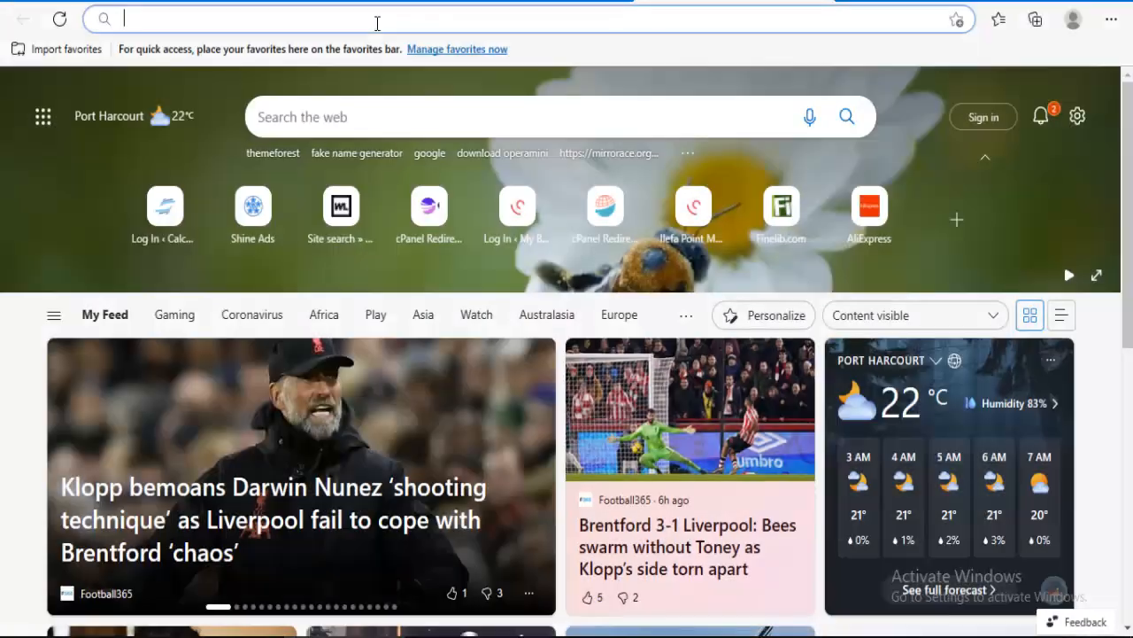
click(377, 19)
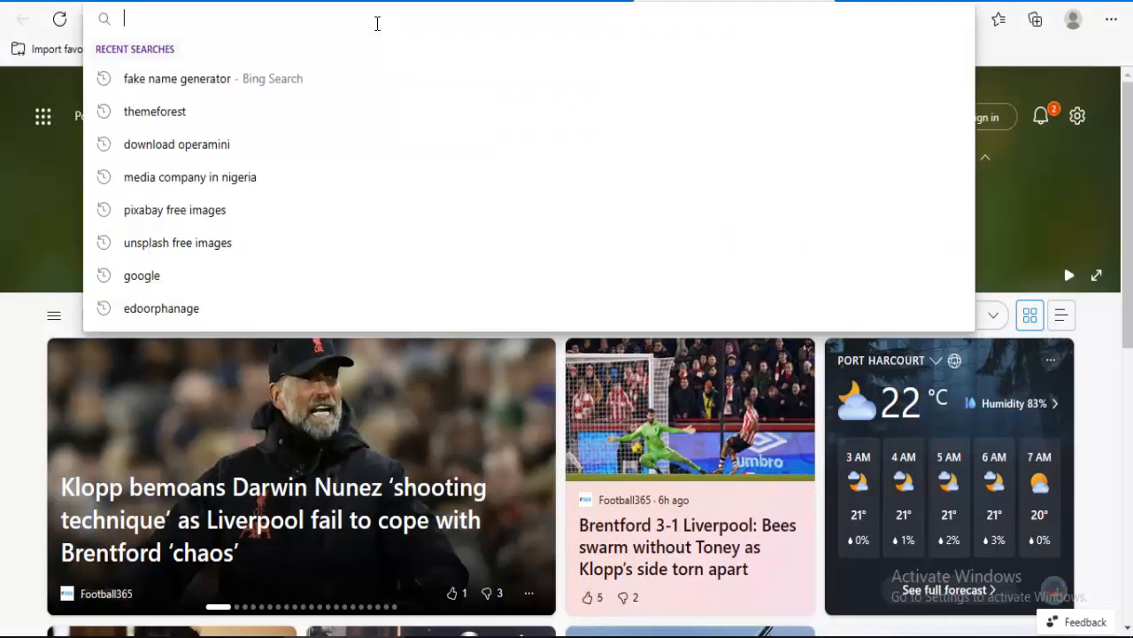
key(ctrl+v)
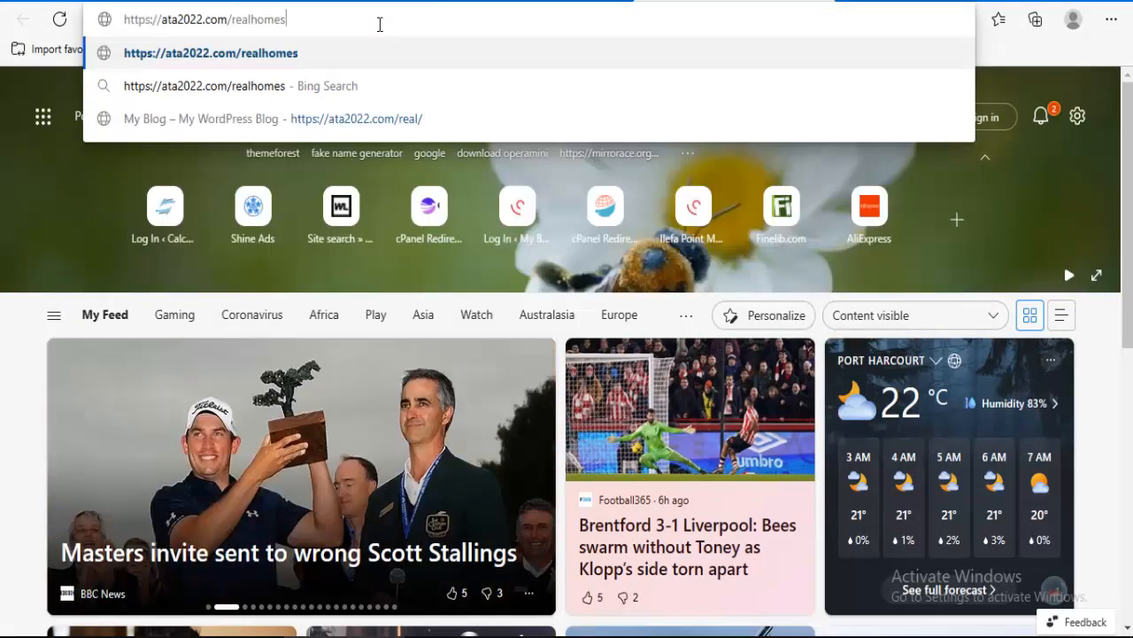
key(Return)
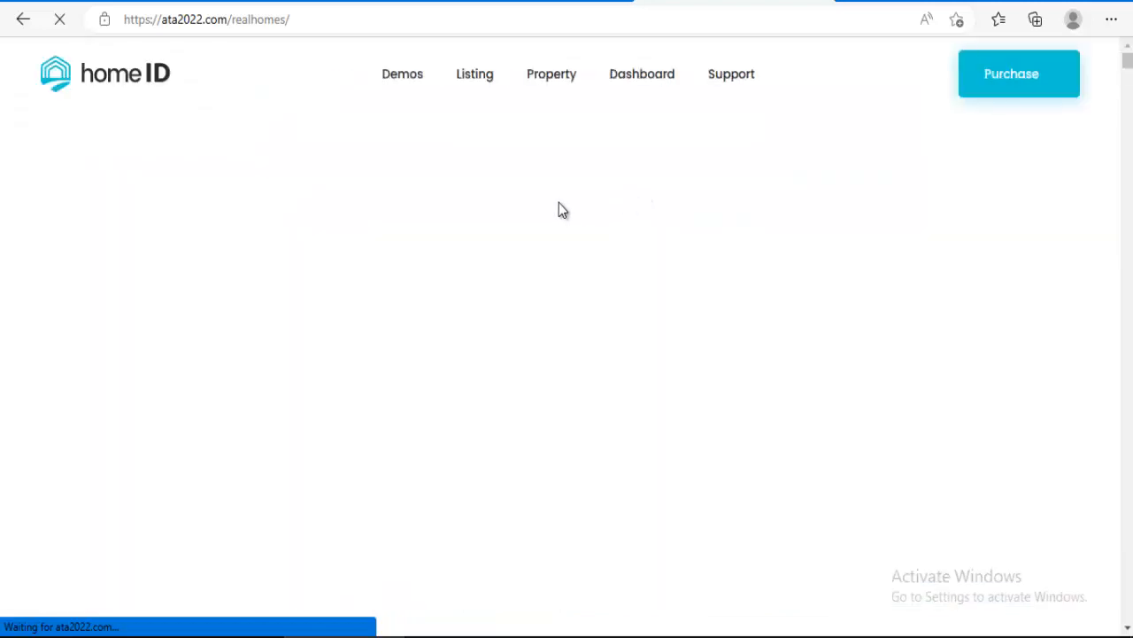
scroll(531, 160, down, 4)
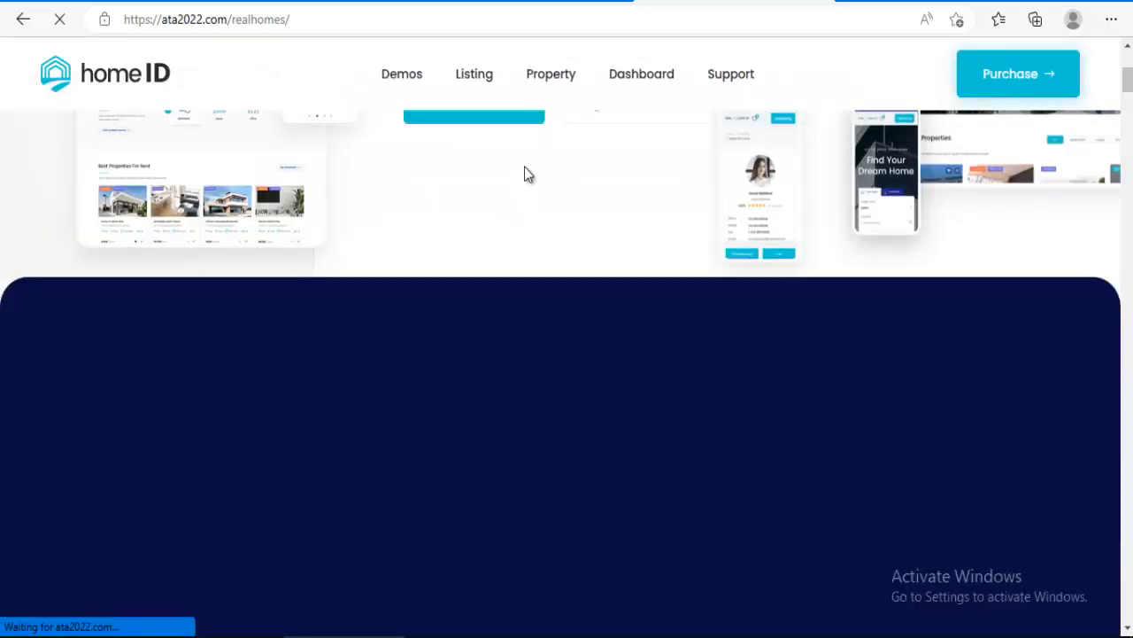
Step: Set Home 02 as the static homepage in Settings > Reading and save the changes
mouse_move(464, 635)
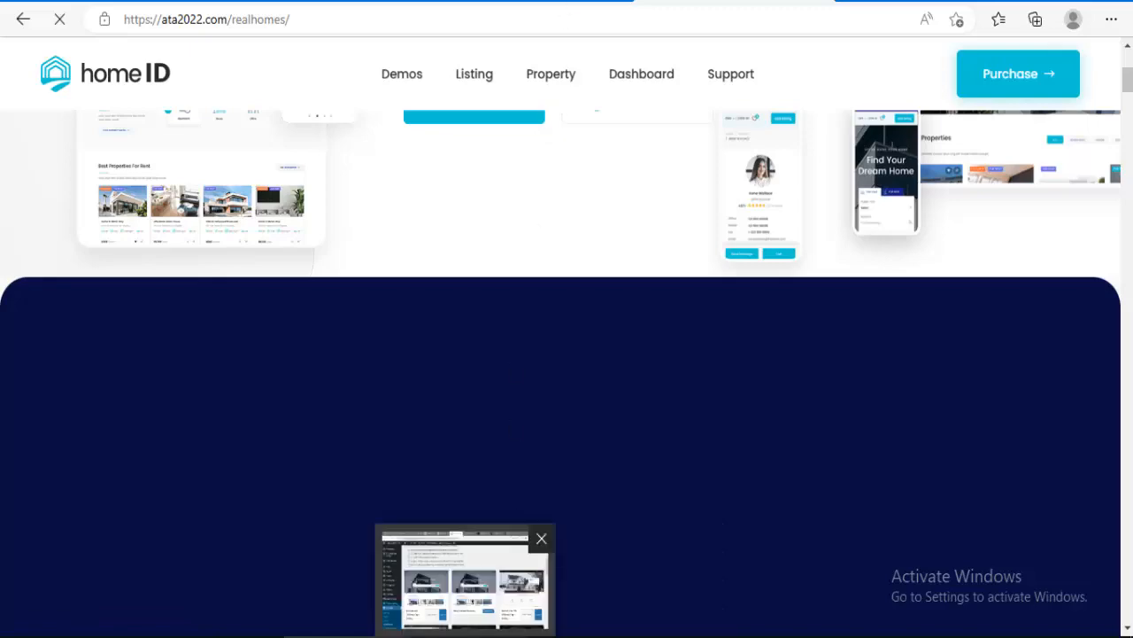
click(466, 592)
scroll(115, 354, down, 6)
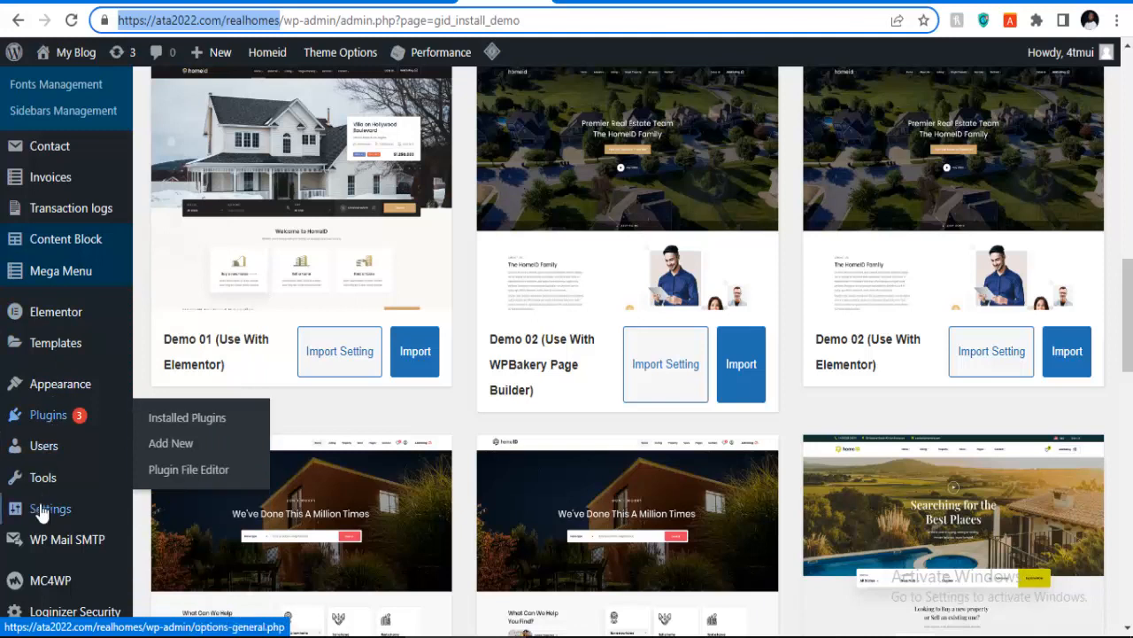
mouse_move(51, 522)
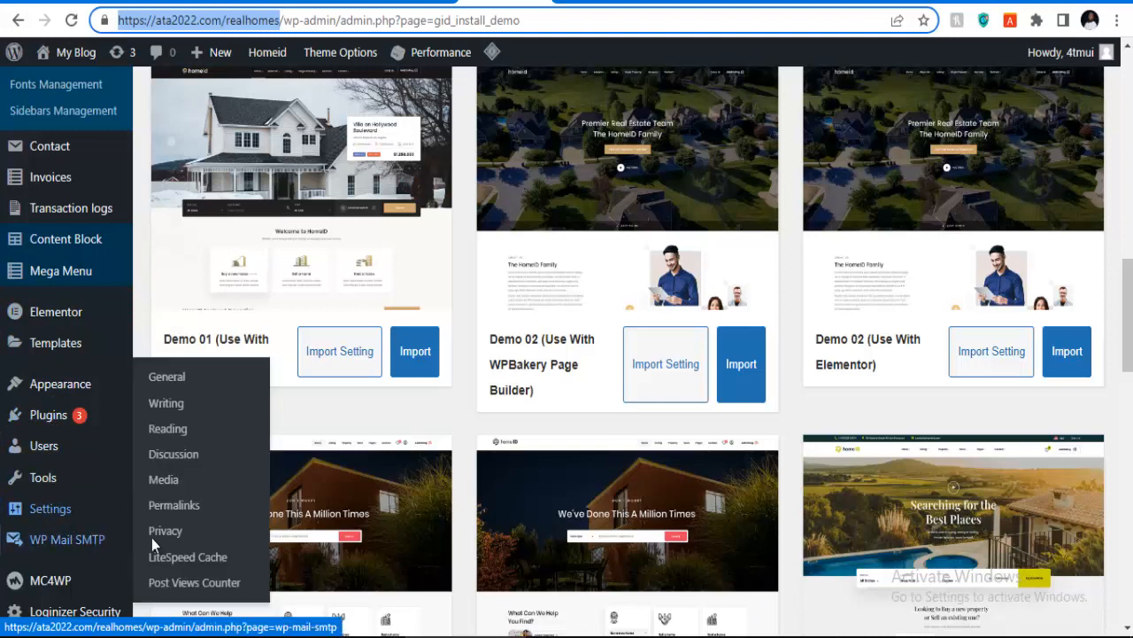
click(168, 429)
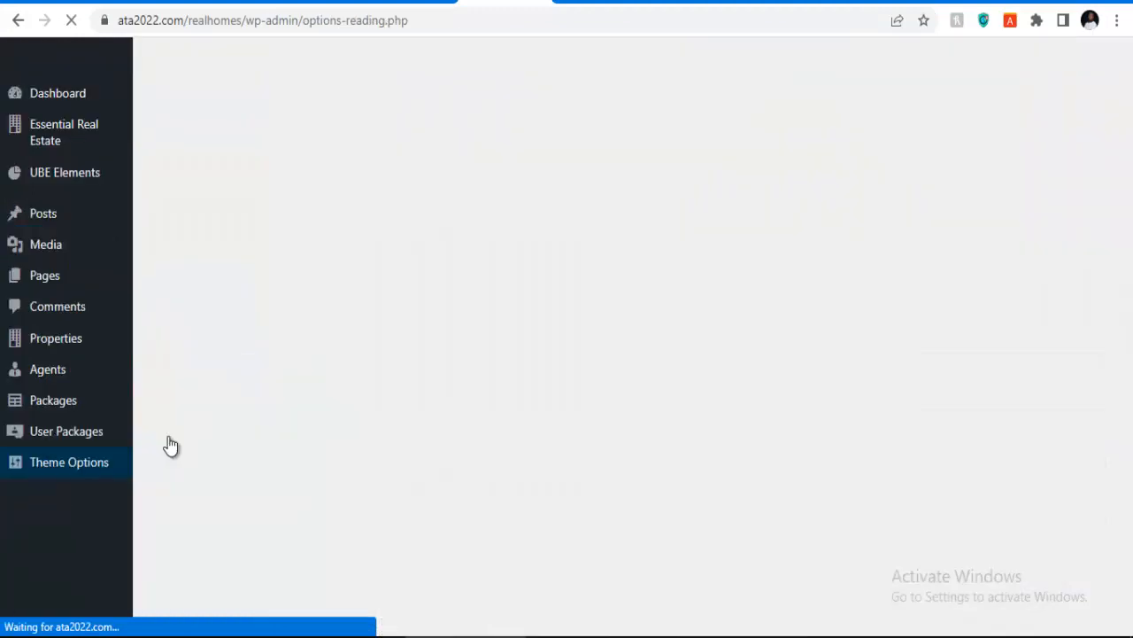
scroll(460, 428, down, 6)
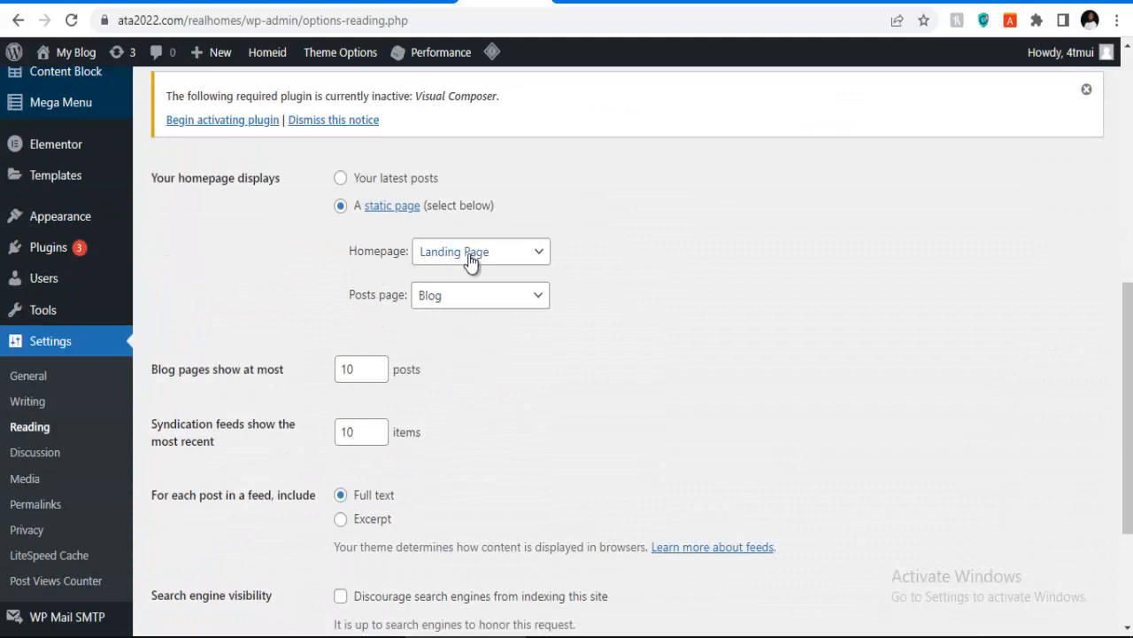
click(471, 257)
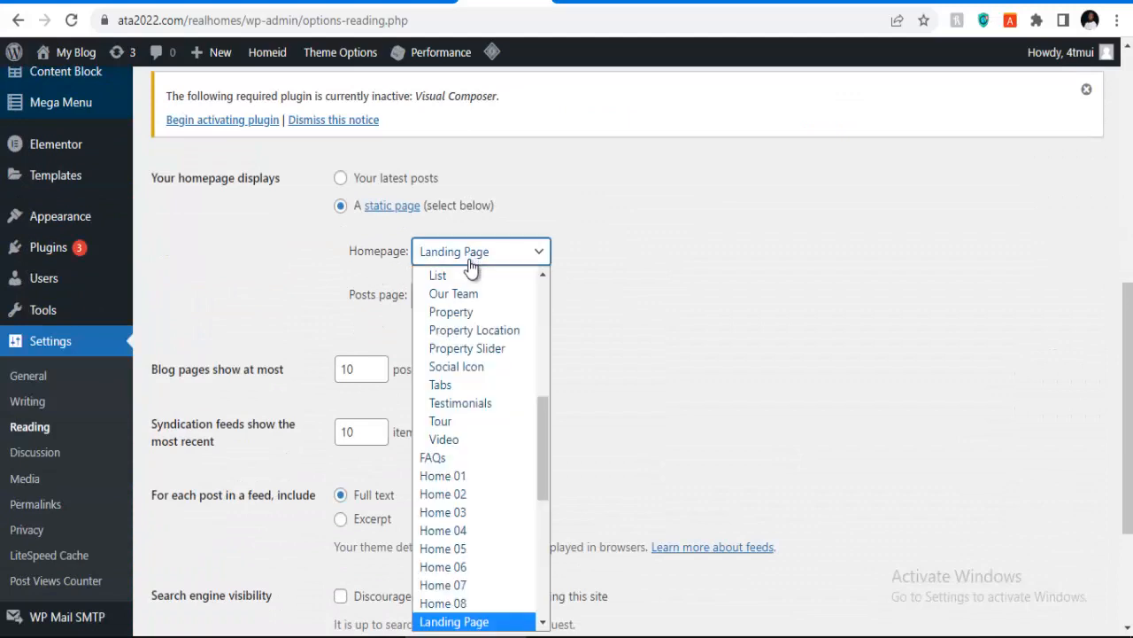
click(462, 496)
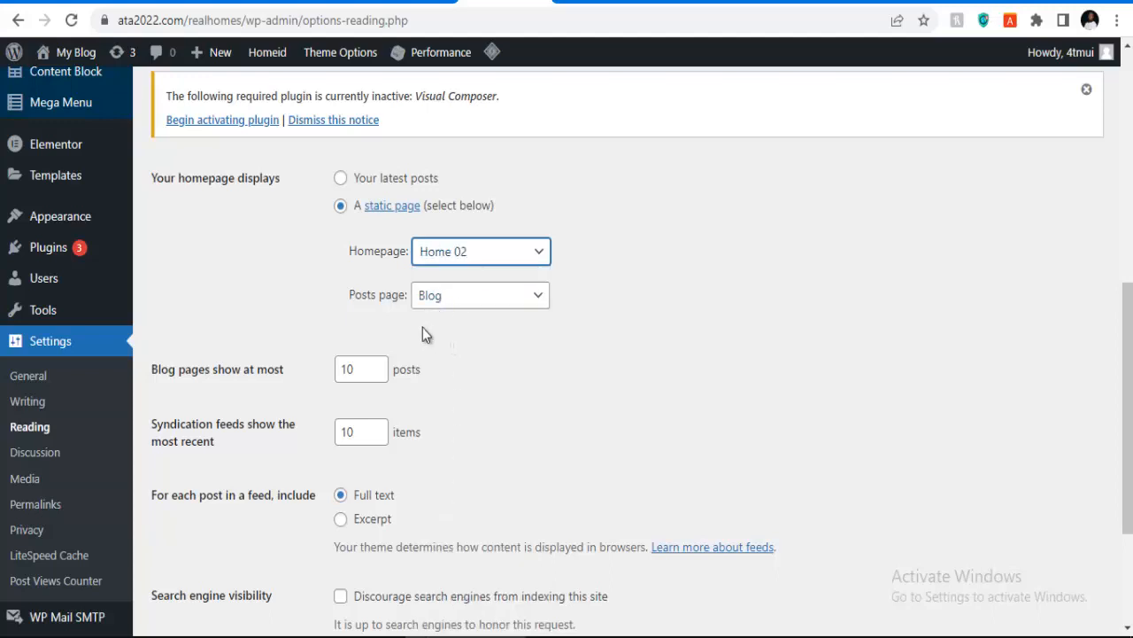
scroll(420, 331, down, 3)
click(198, 489)
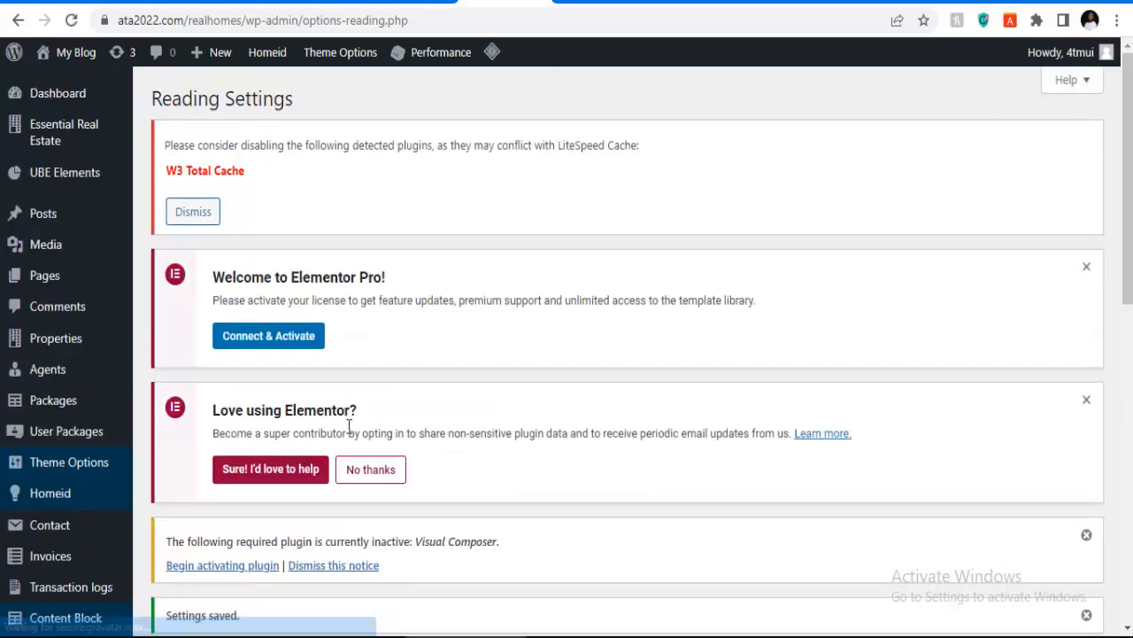
scroll(349, 427, down, 4)
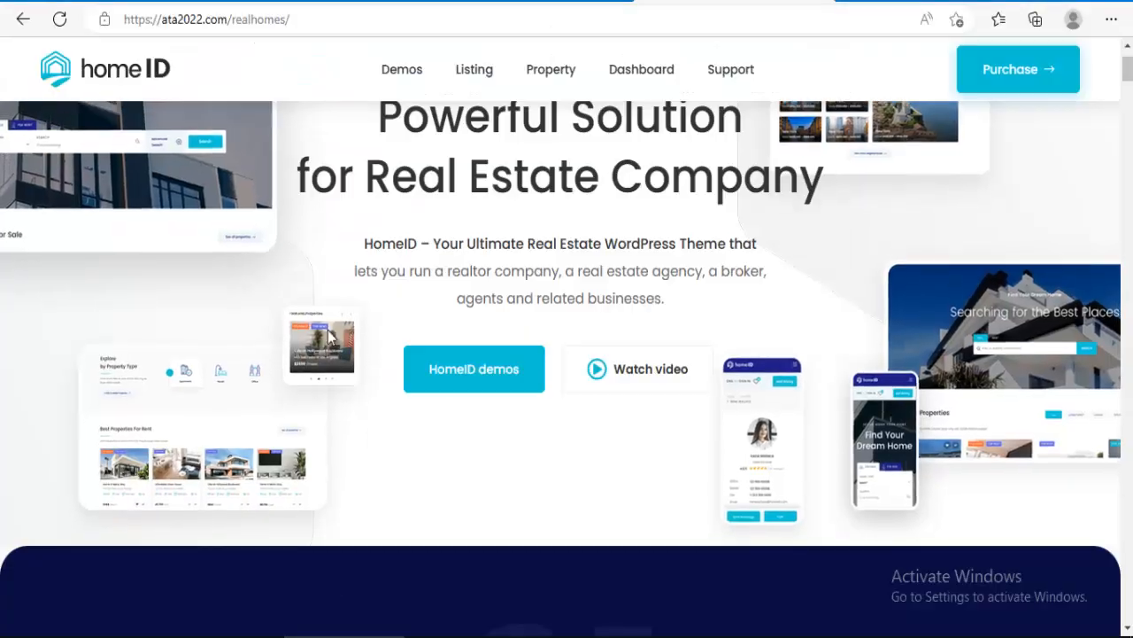
Step: Reload and save the Reading Settings again with Home 02 still selected
click(59, 19)
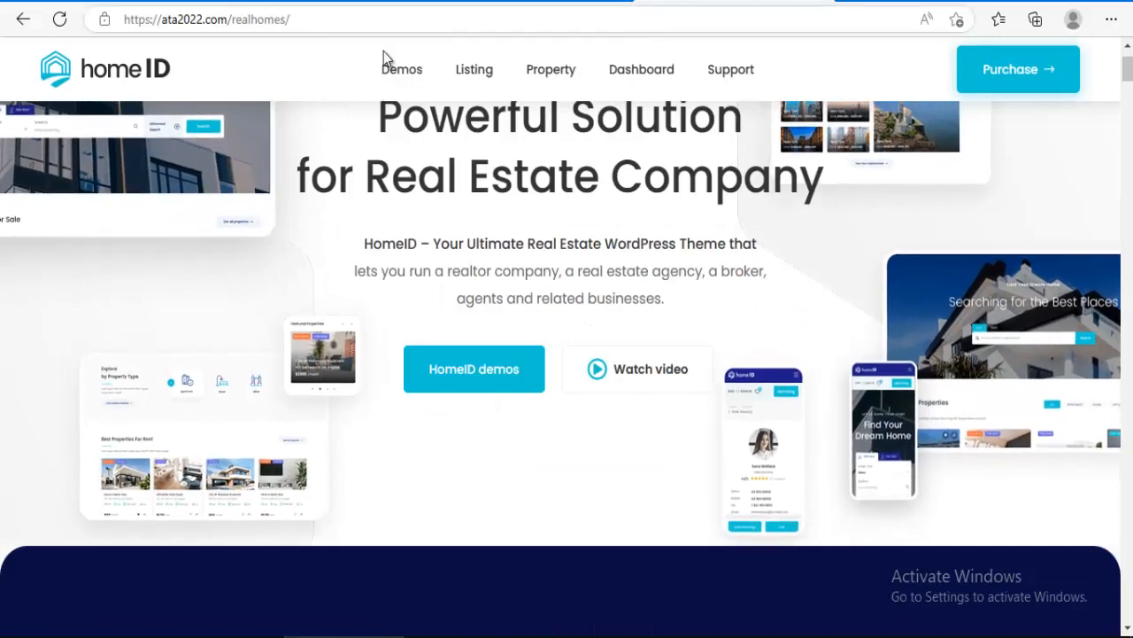
scroll(436, 279, down, 3)
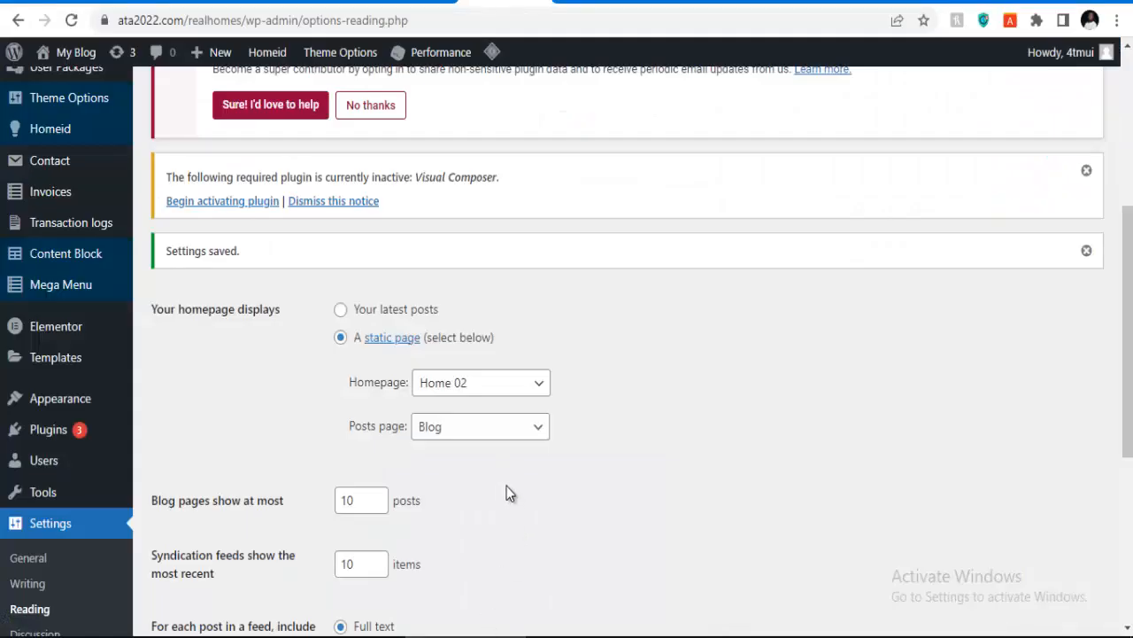
scroll(476, 429, down, 5)
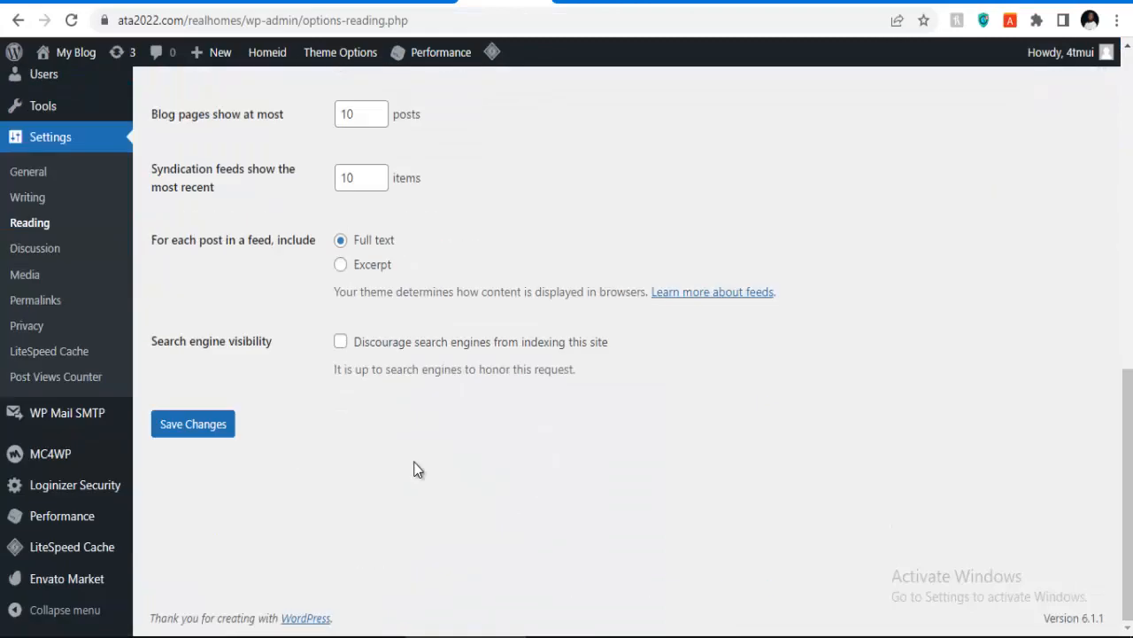
click(201, 428)
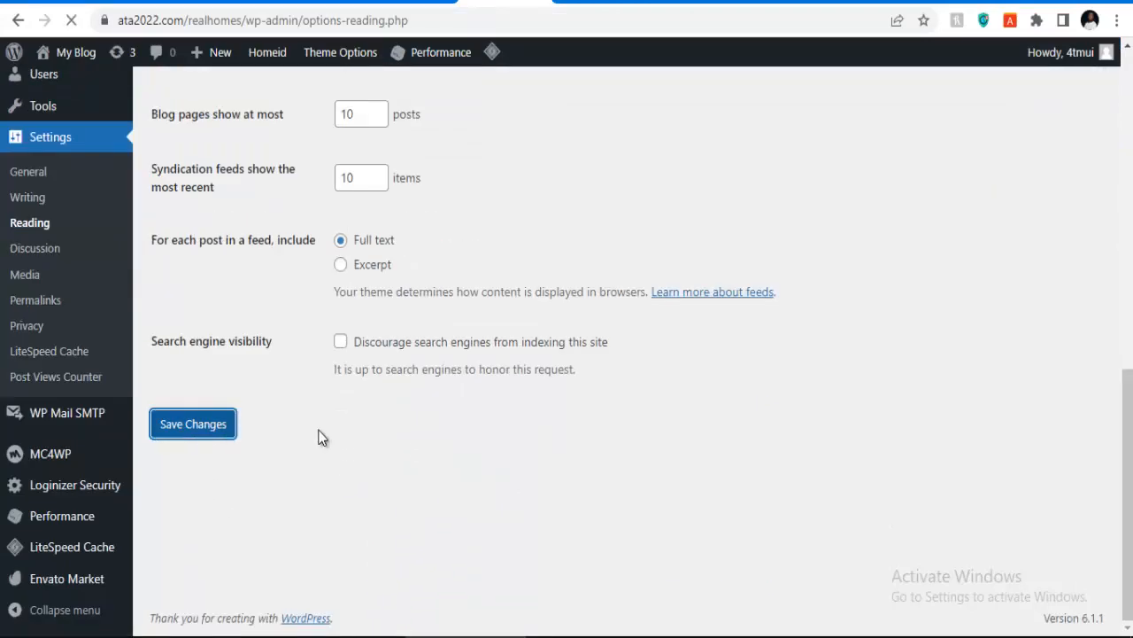
scroll(332, 423, down, 10)
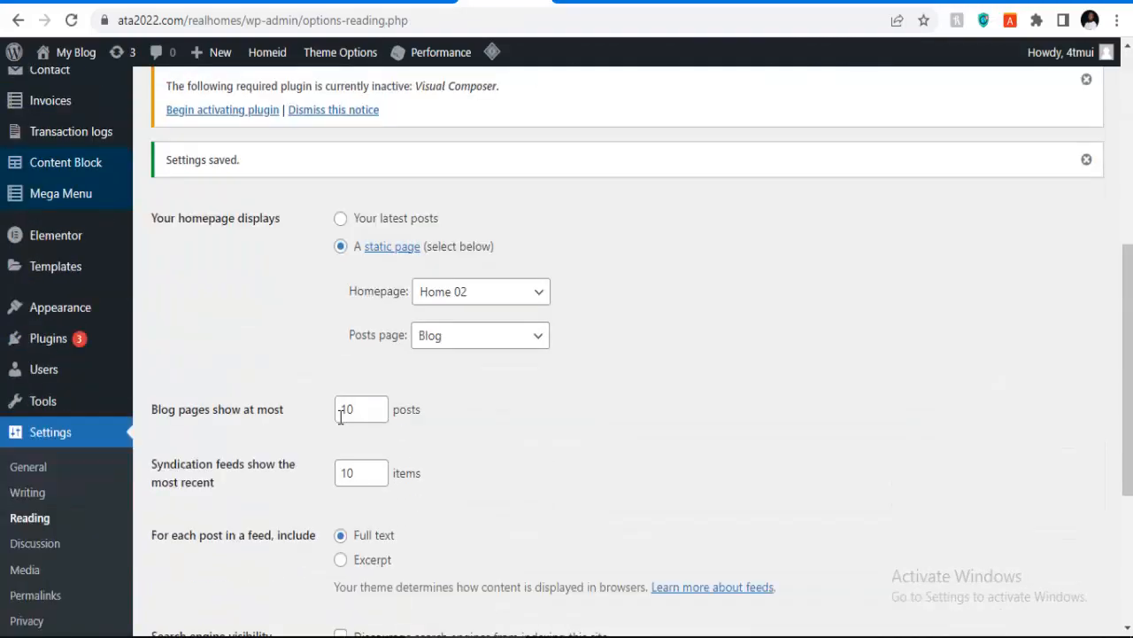
scroll(301, 434, up, 5)
scroll(285, 442, down, 1)
scroll(286, 443, down, 1)
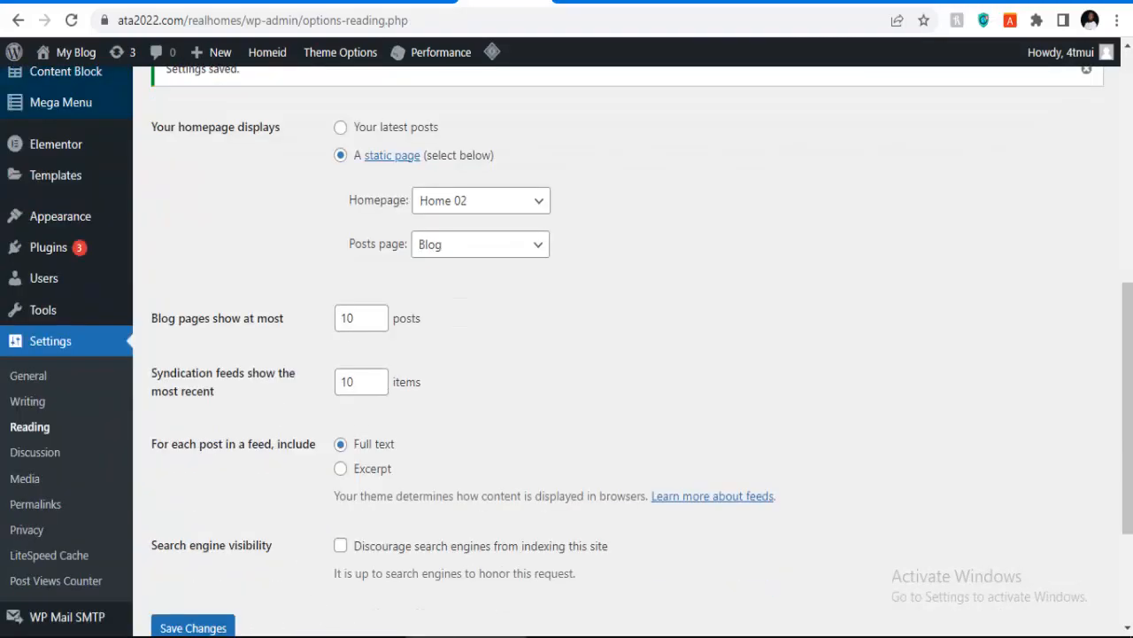
Step: Reload the site front page, then load the logistics site's cargo settings address
mouse_move(346, 636)
click(347, 598)
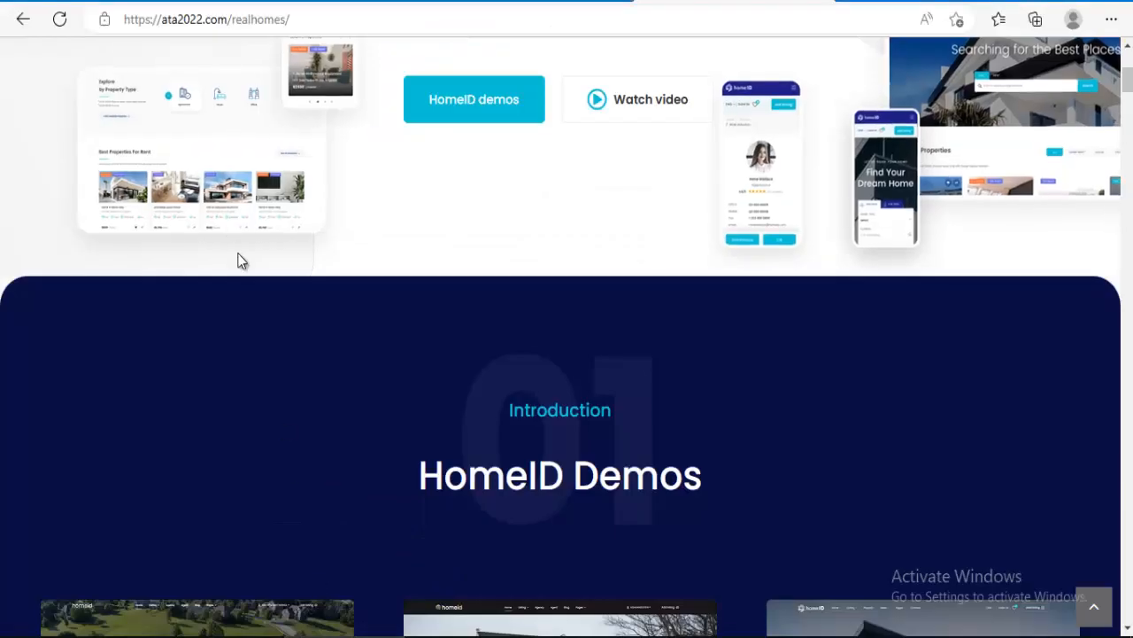
click(304, 21)
key(ctrl+c)
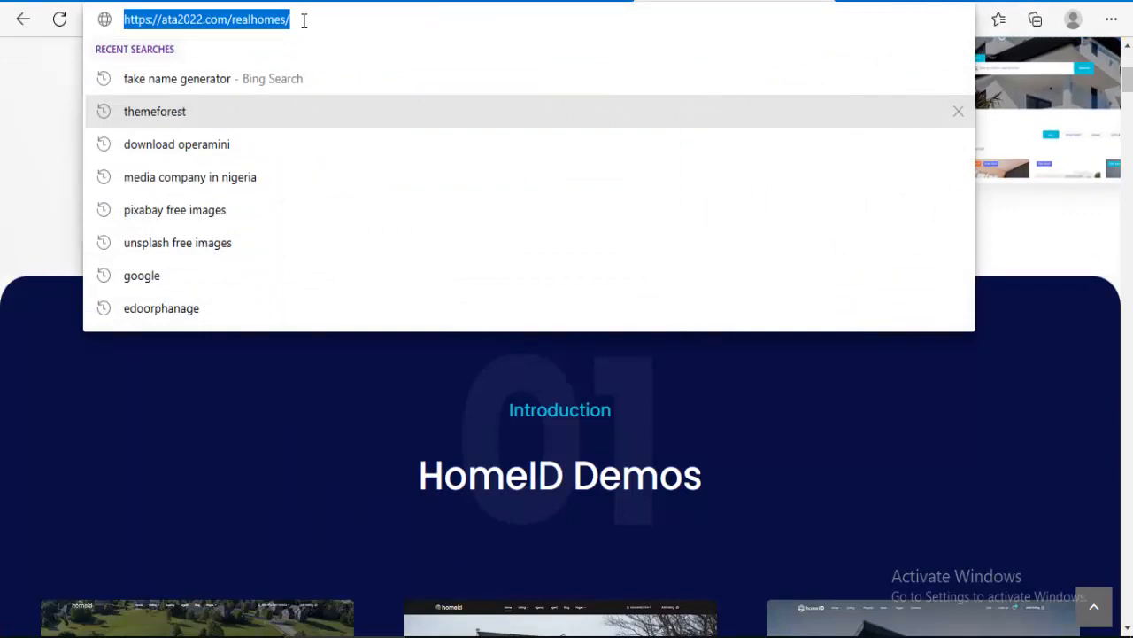
key(Return)
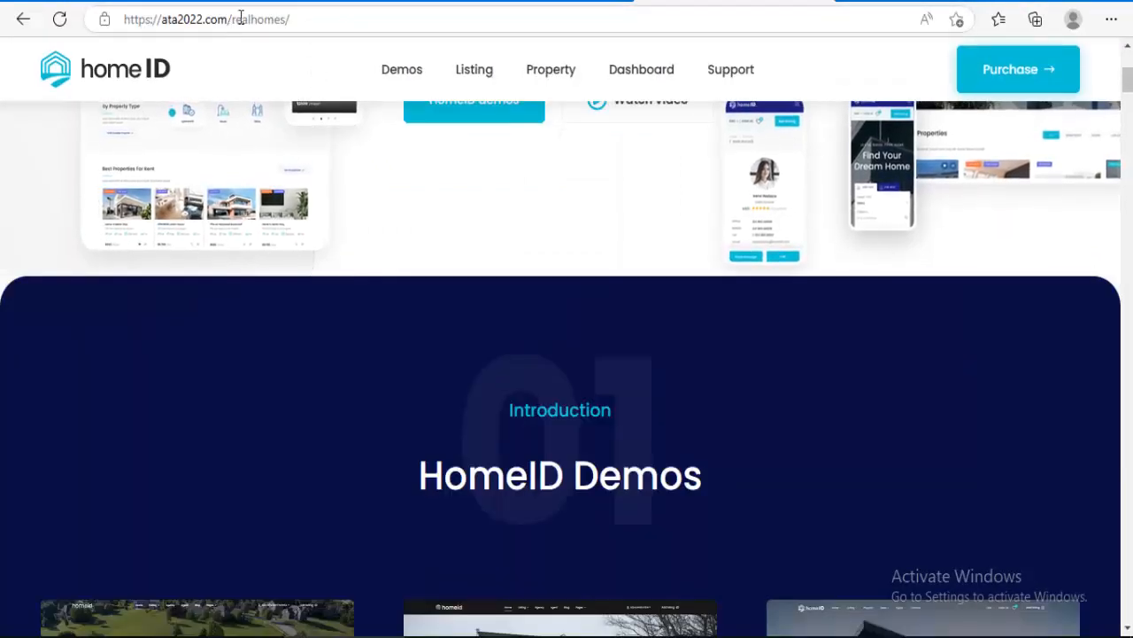
click(317, 20)
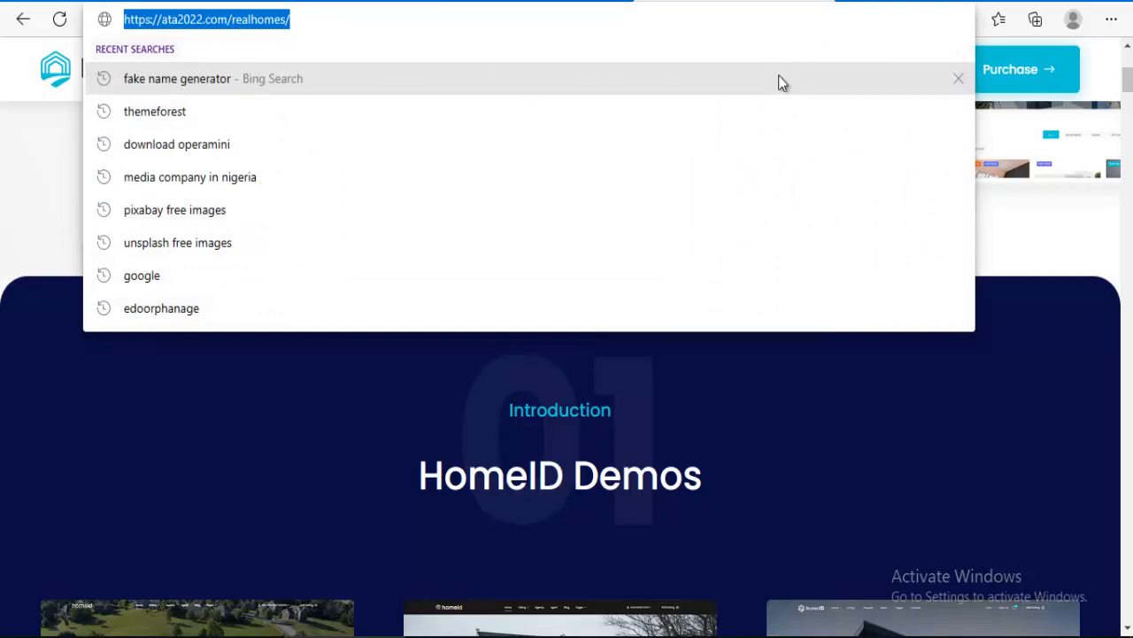
text(https://ziposhexpress.com/wp-admin/admin.php?page=wpcargo-settings)
key(Return)
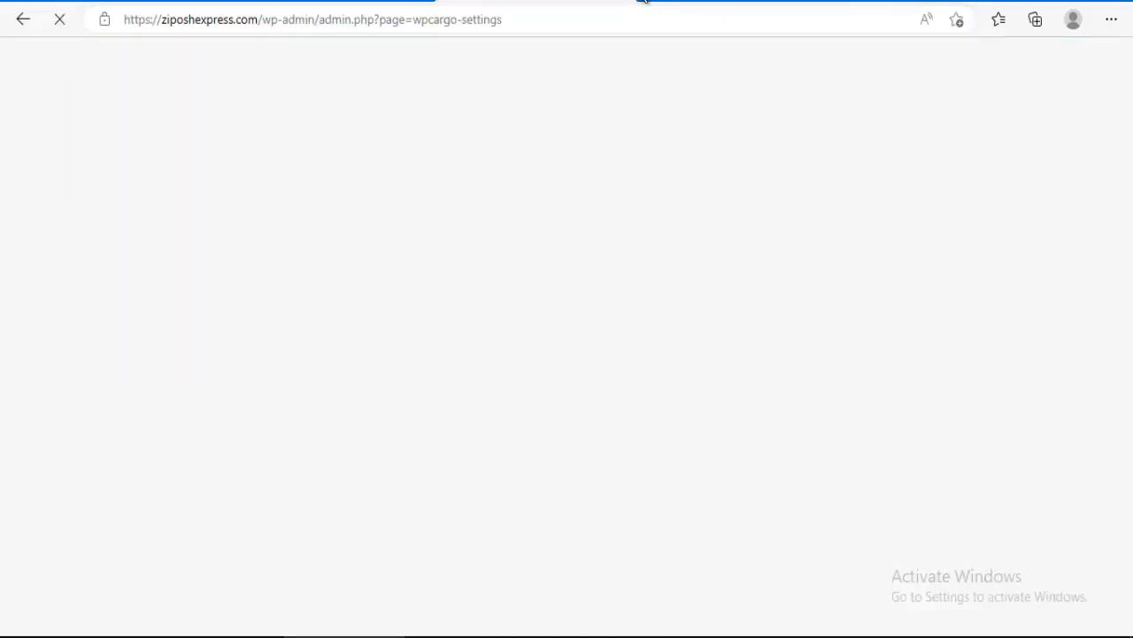
Step: Load ata2022.com/realhomes in a fresh Edge tab
key(ctrl+t)
click(586, 17)
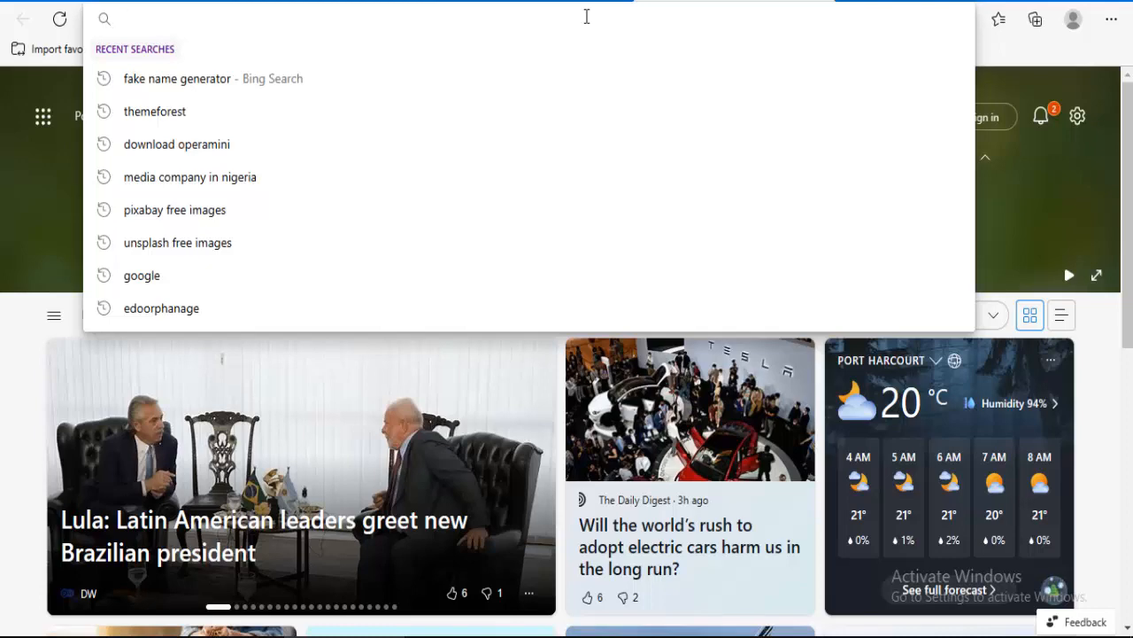
key(ctrl+v)
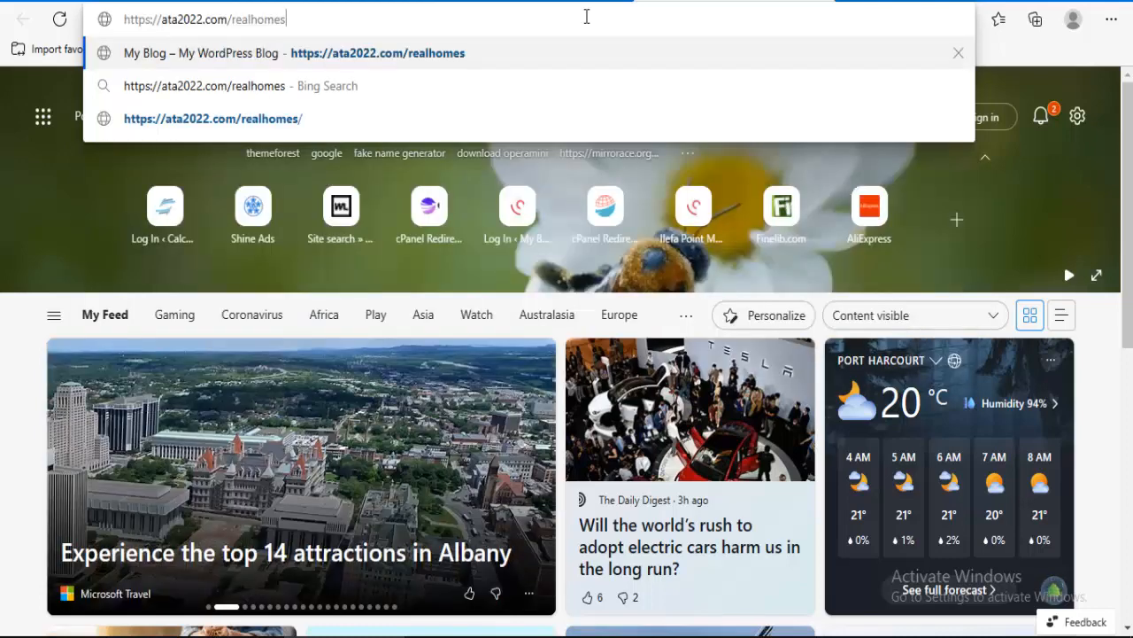
key(Return)
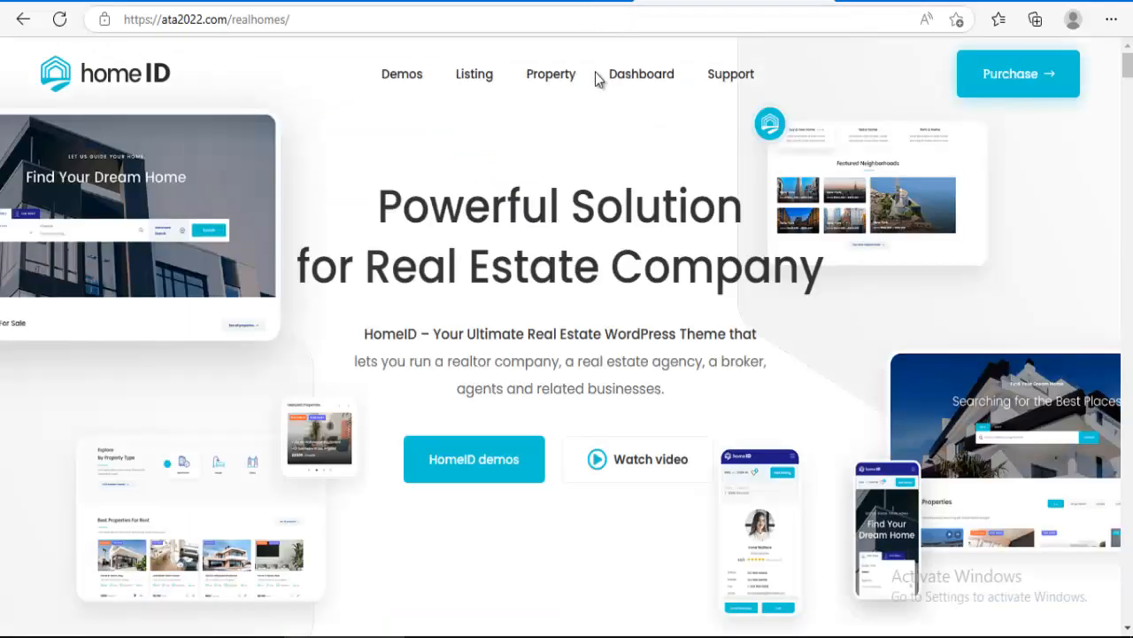
scroll(518, 231, down, 4)
scroll(517, 230, up, 3)
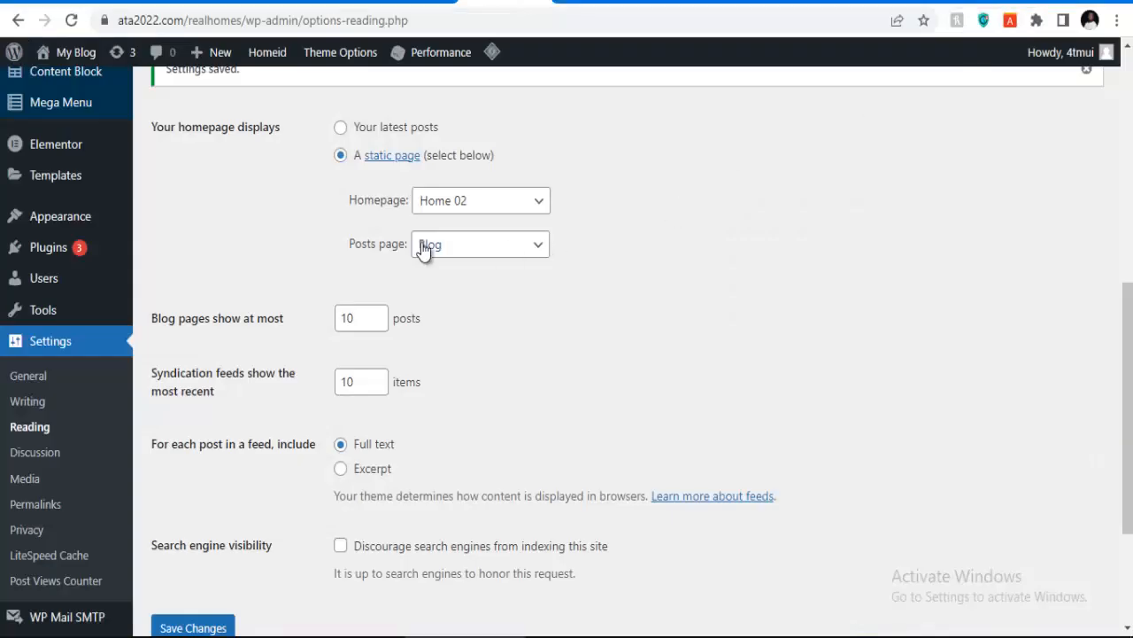
Step: Open the Homeid > Install Demo page from the admin sidebar
scroll(389, 245, down, 3)
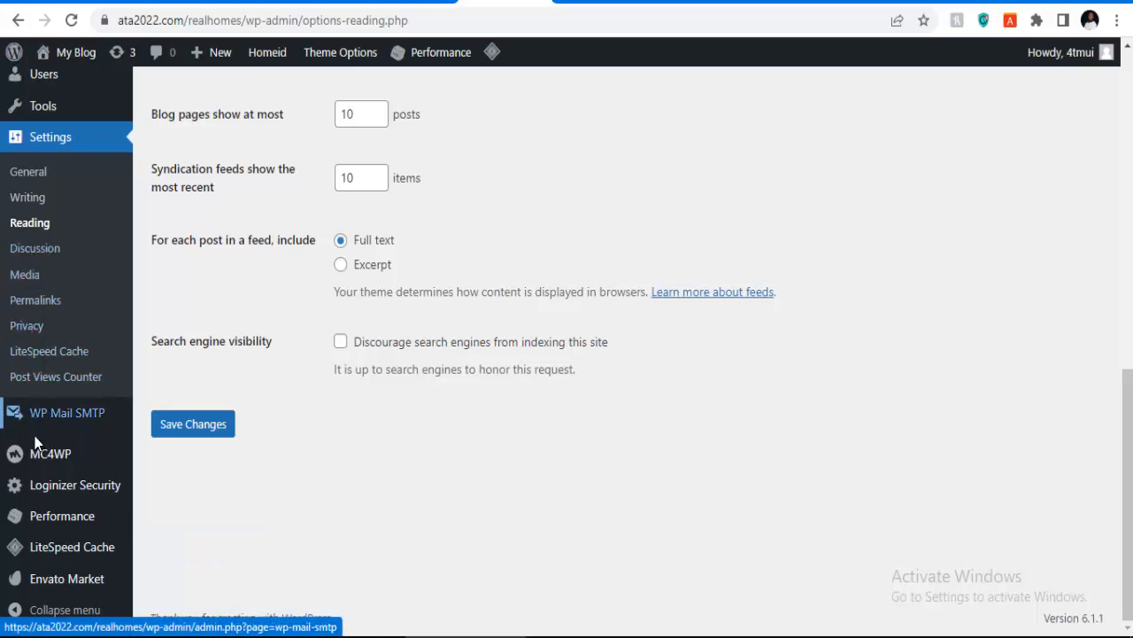
scroll(50, 332, up, 3)
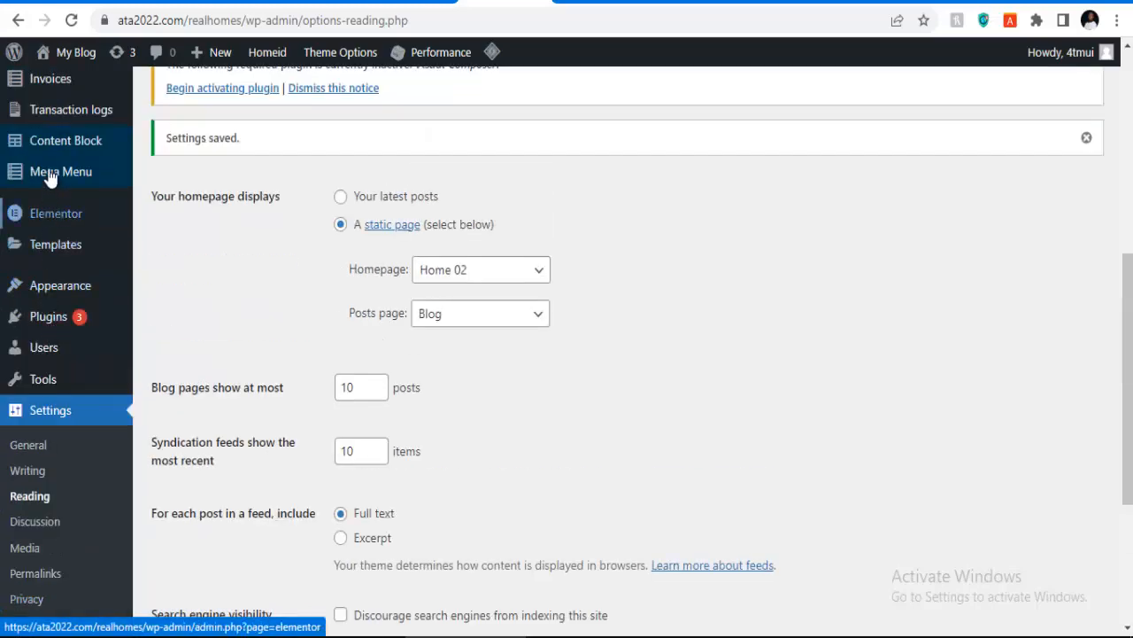
scroll(43, 354, down, 2)
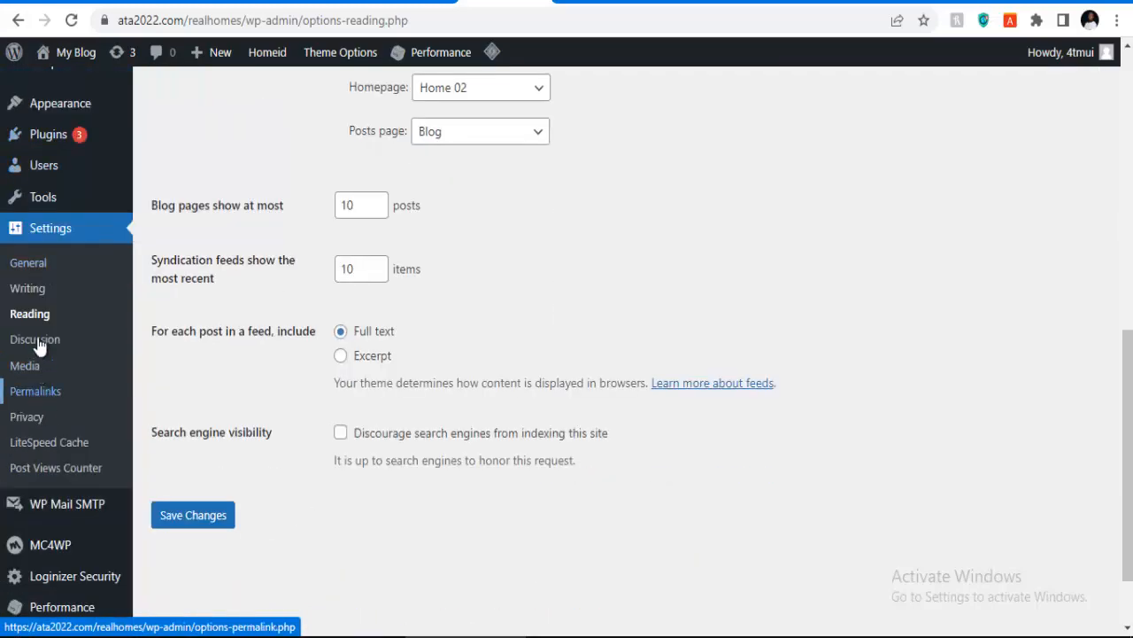
scroll(35, 301, up, 2)
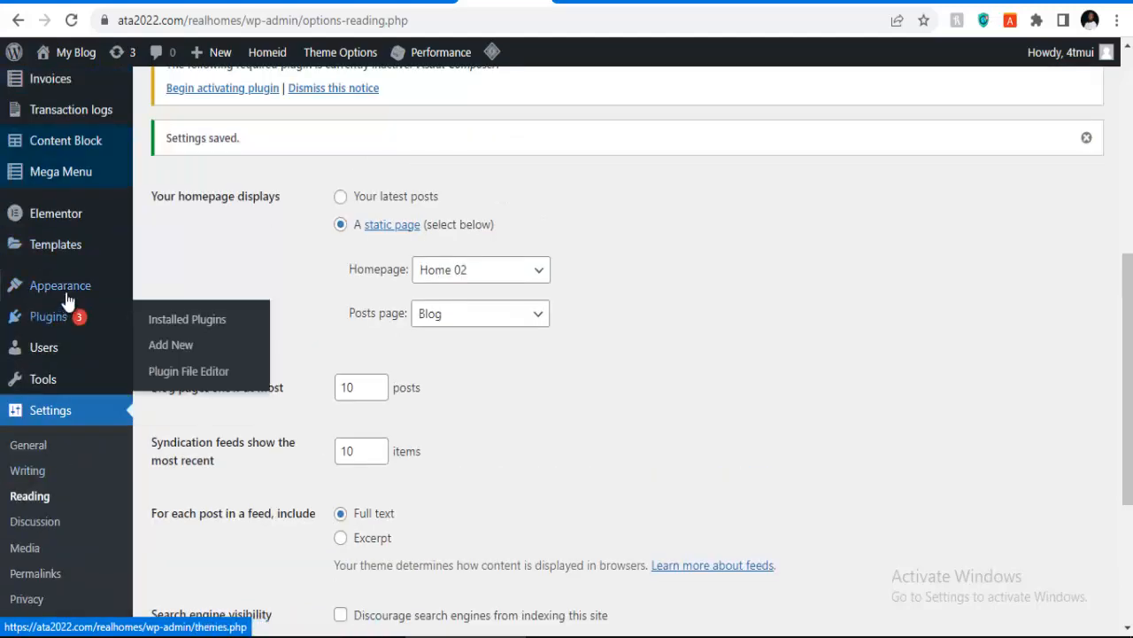
mouse_move(69, 300)
mouse_move(70, 169)
scroll(71, 169, up, 2)
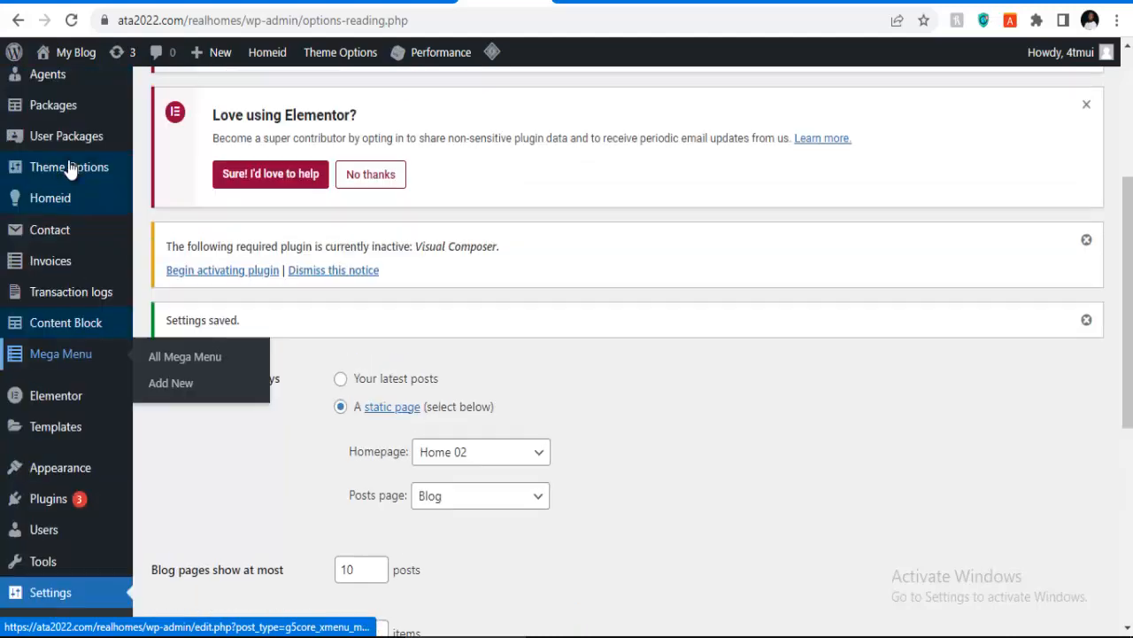
mouse_move(72, 216)
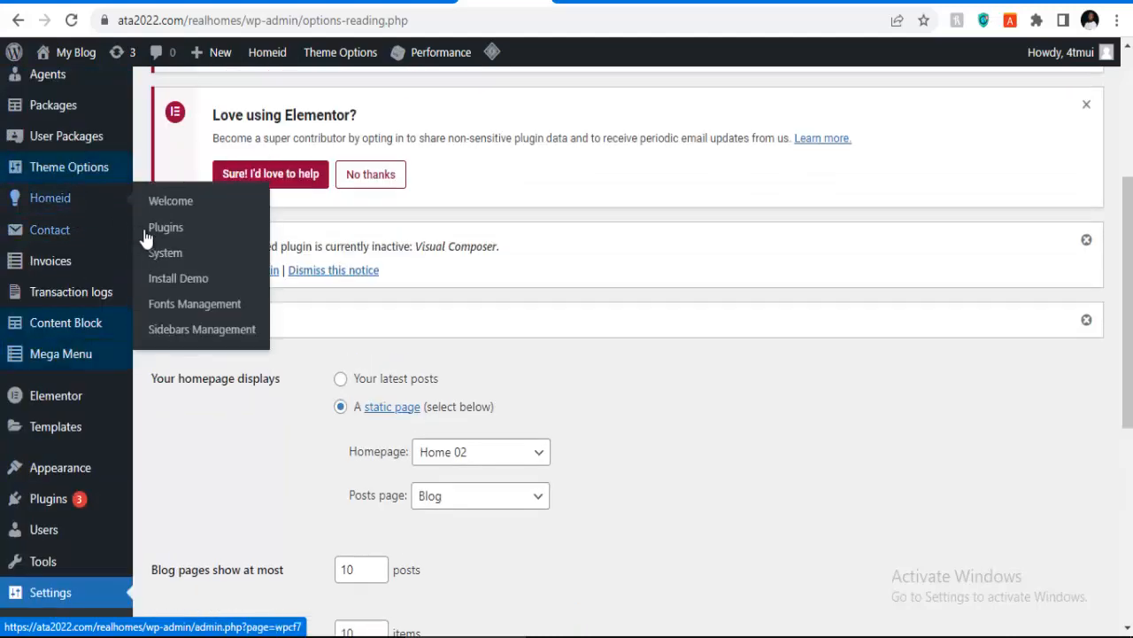
click(168, 282)
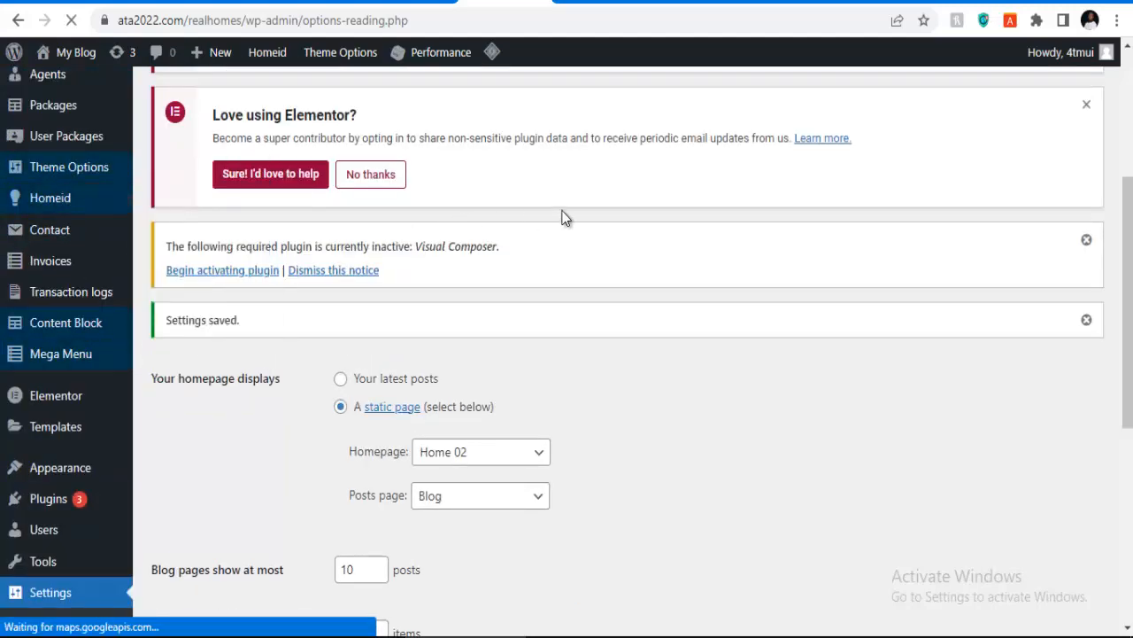
Step: Look through the Demo 01 and Demo 02 packages for WPBakery and Elementor
scroll(443, 337, down, 7)
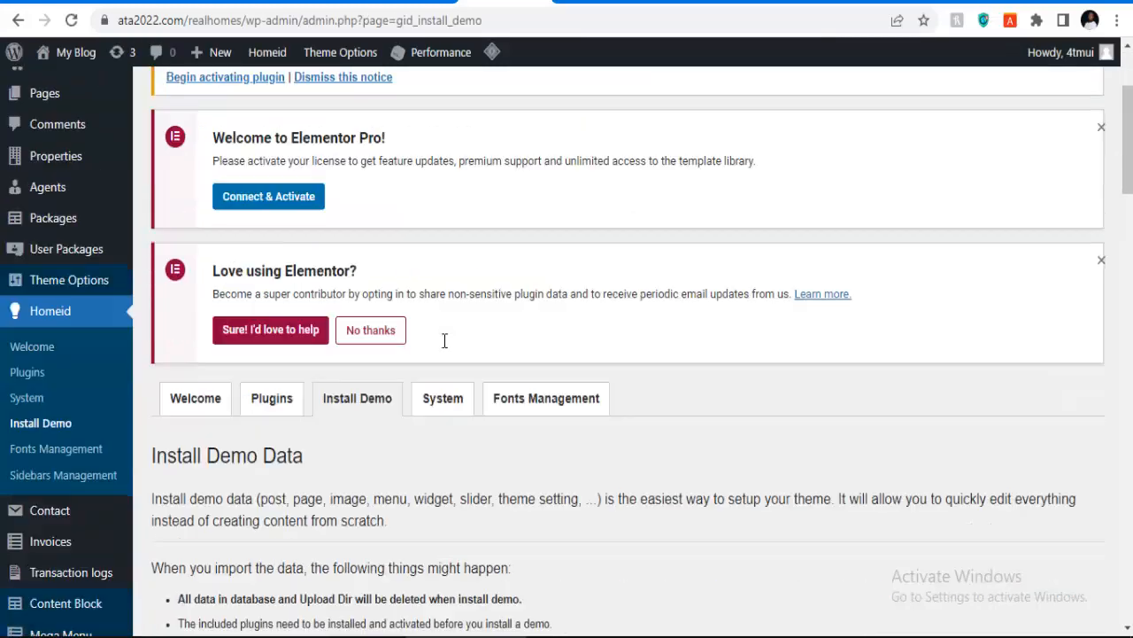
scroll(458, 345, down, 2)
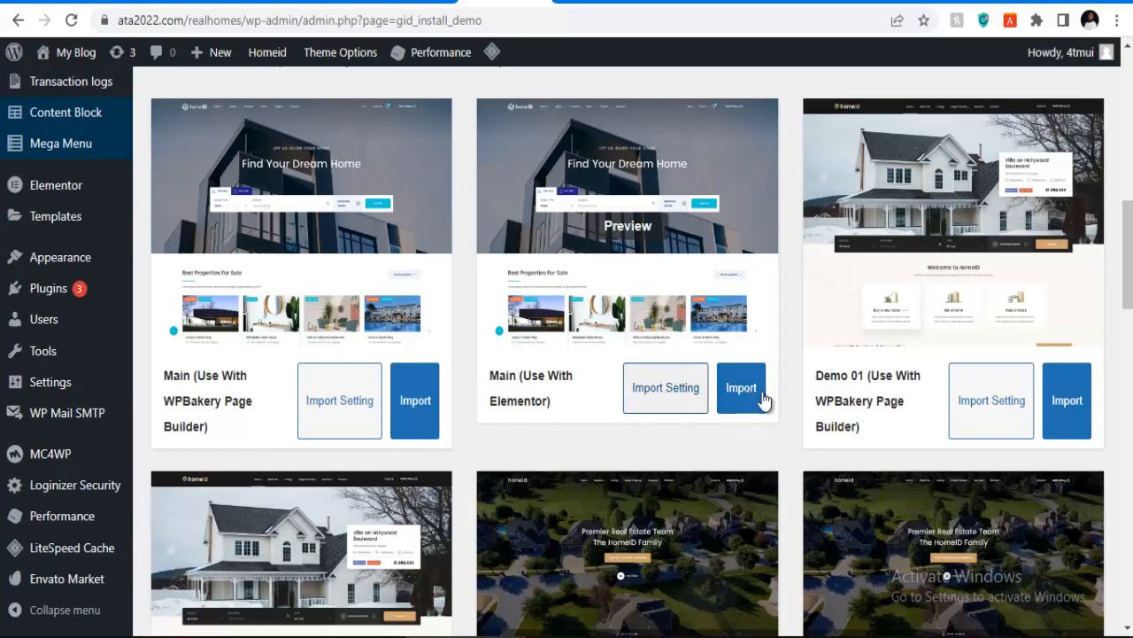
scroll(717, 381, up, 1)
scroll(687, 361, down, 2)
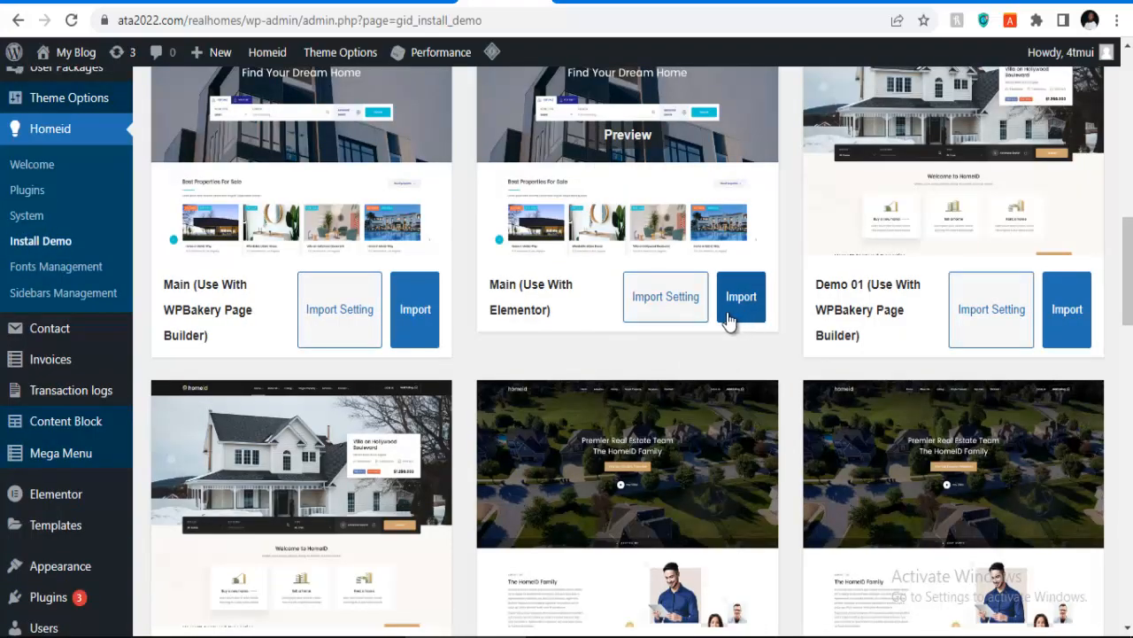
scroll(728, 320, down, 4)
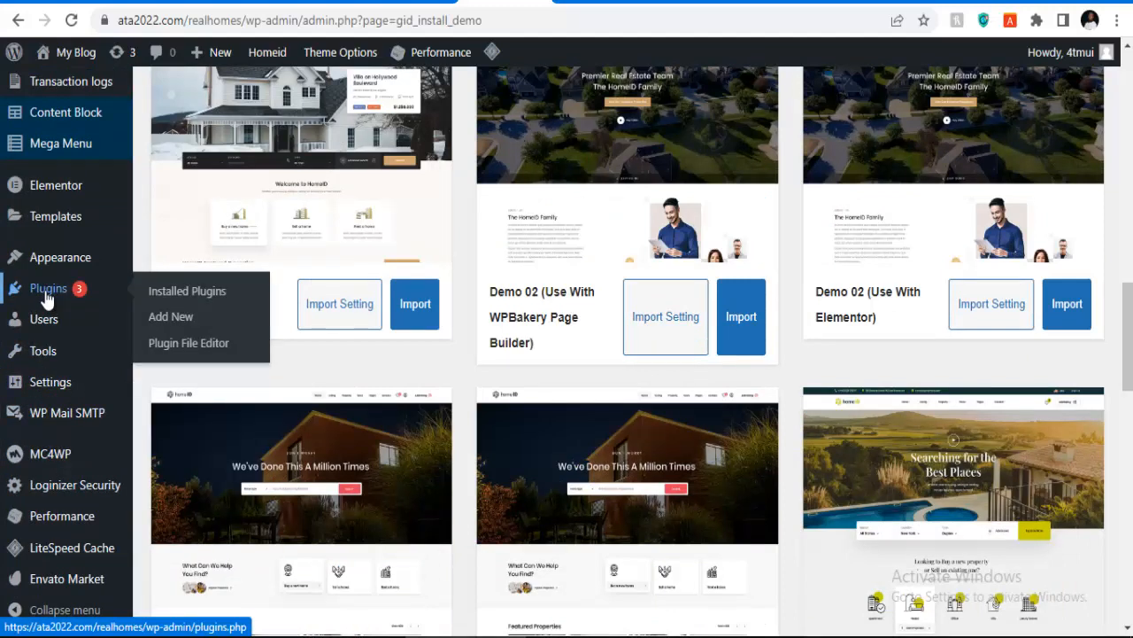
mouse_move(59, 260)
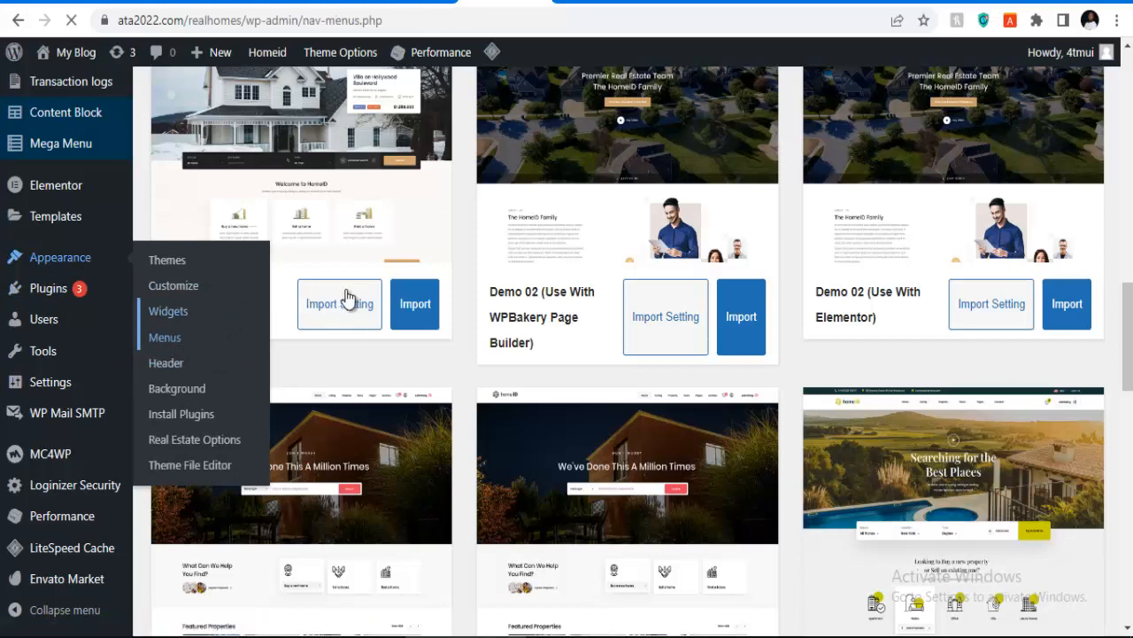
Step: Permanently delete the imported Main menu
scroll(380, 319, down, 8)
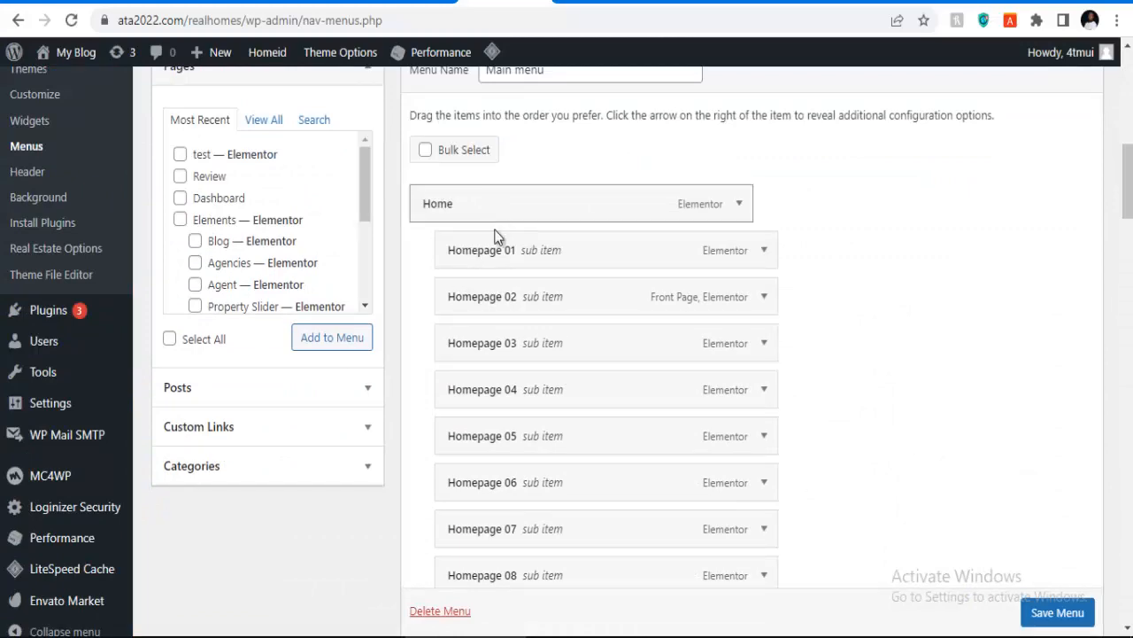
scroll(495, 237, down, 20)
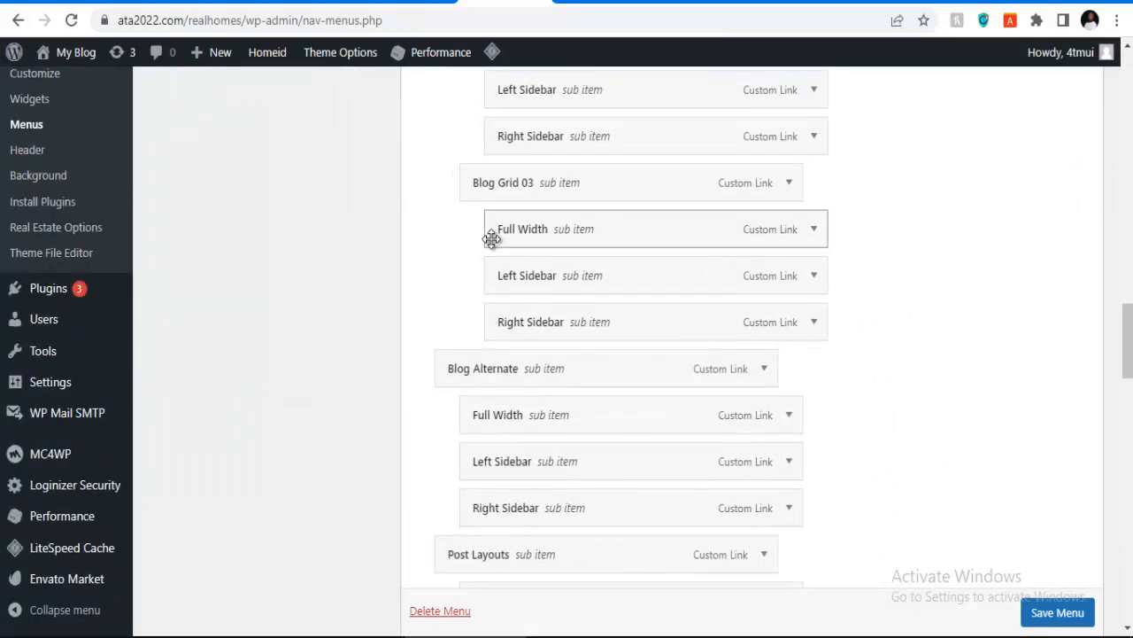
scroll(492, 239, down, 20)
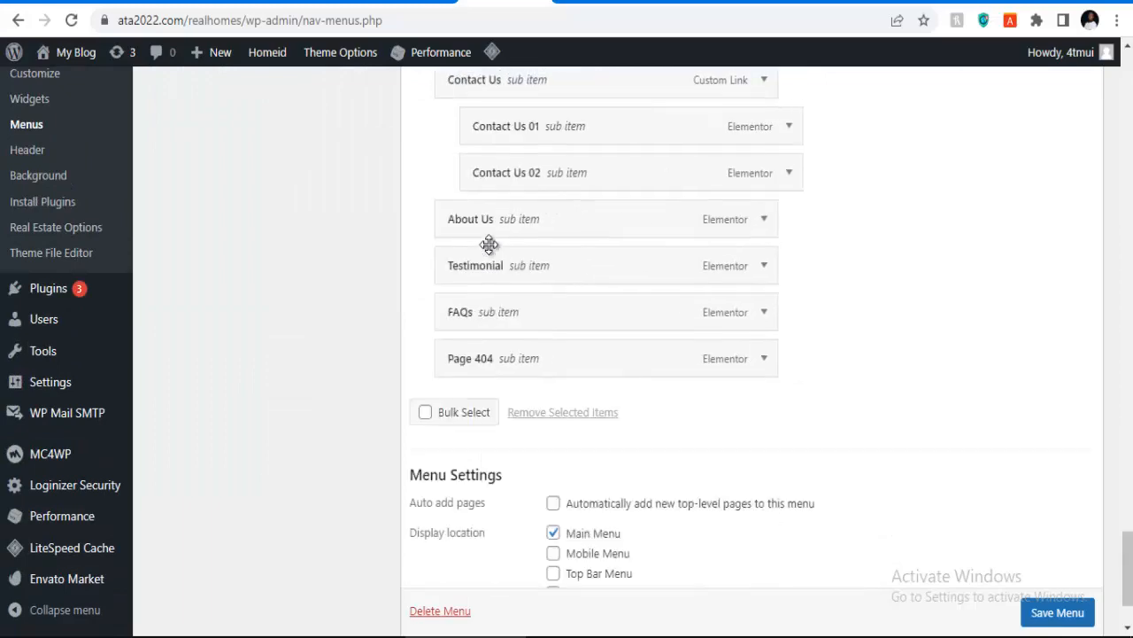
scroll(489, 245, down, 2)
scroll(489, 245, up, 2)
scroll(487, 249, down, 8)
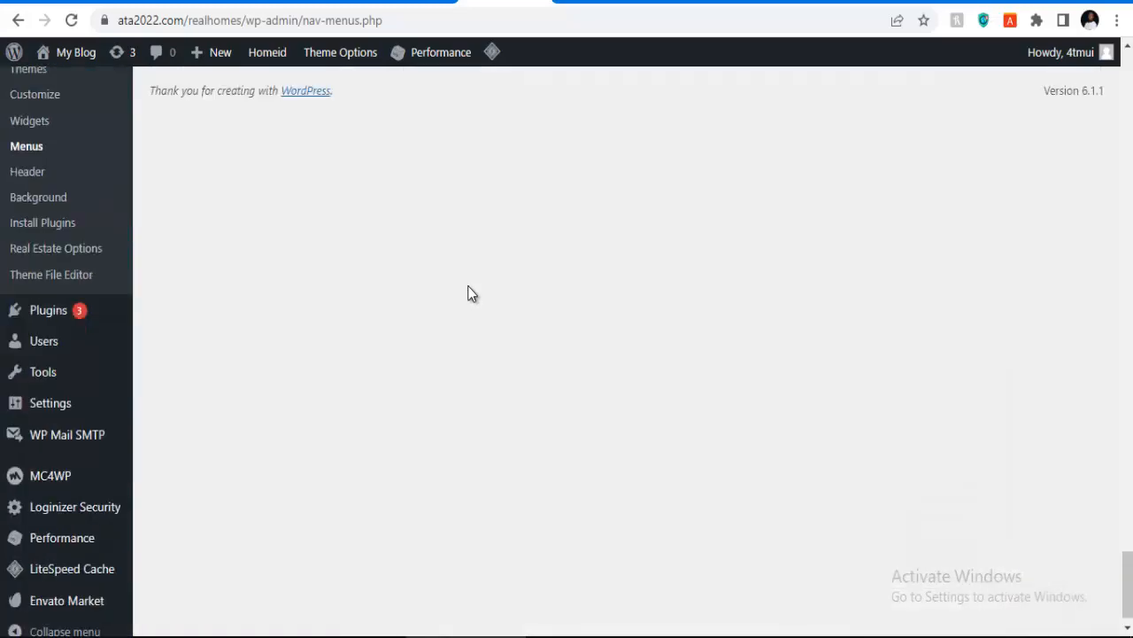
scroll(469, 285, up, 4)
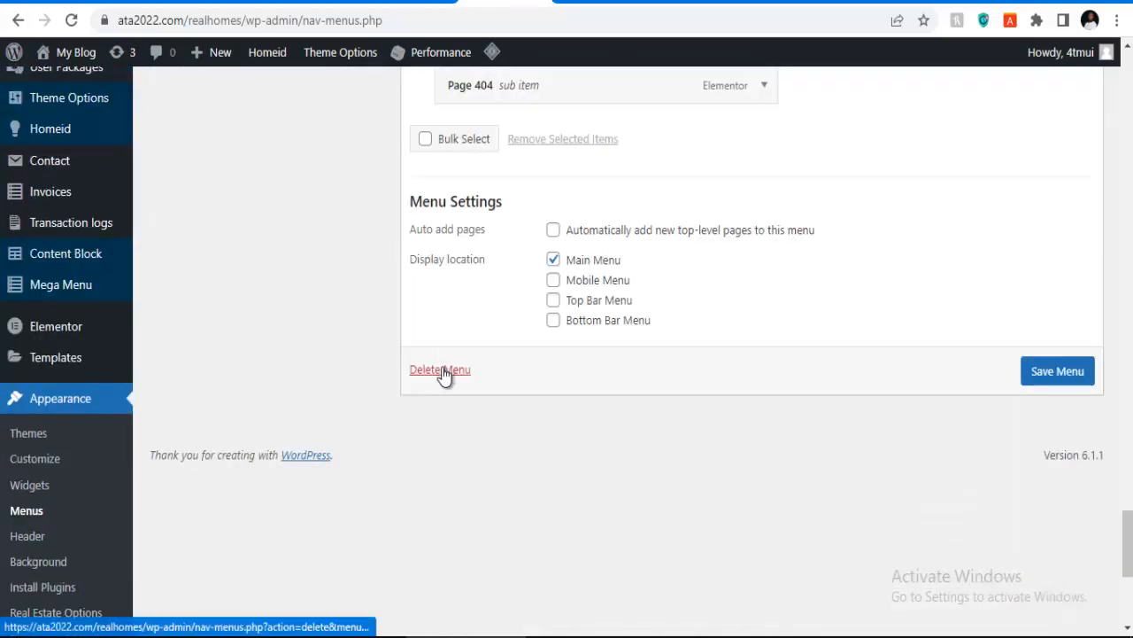
click(441, 371)
click(628, 146)
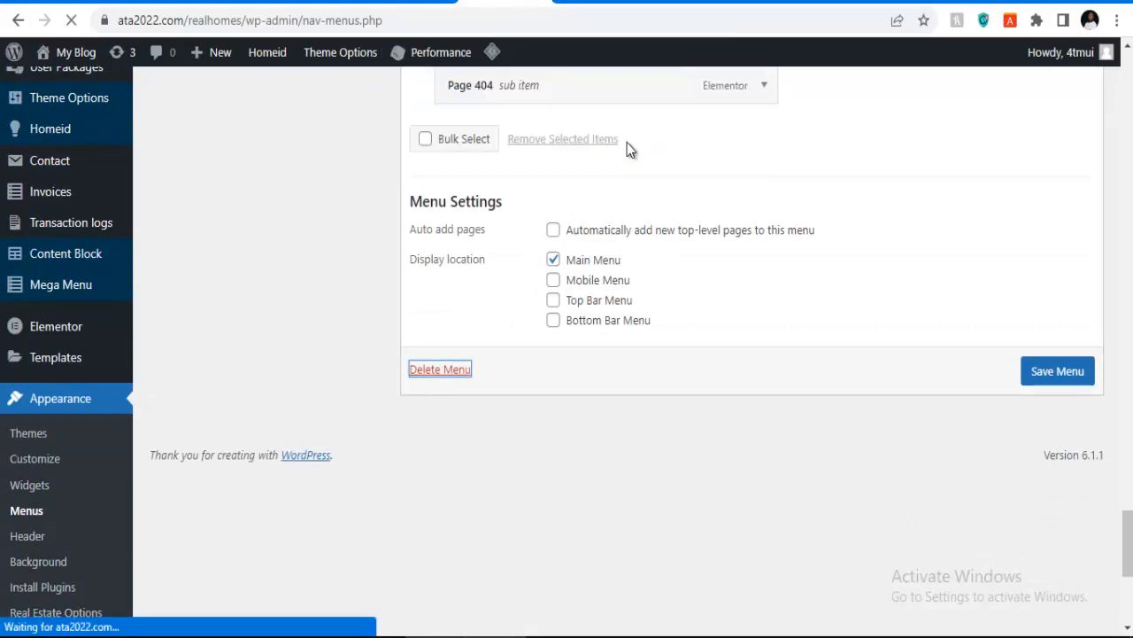
Step: Permanently delete the Menu Footer 01 menu
scroll(554, 294, up, 3)
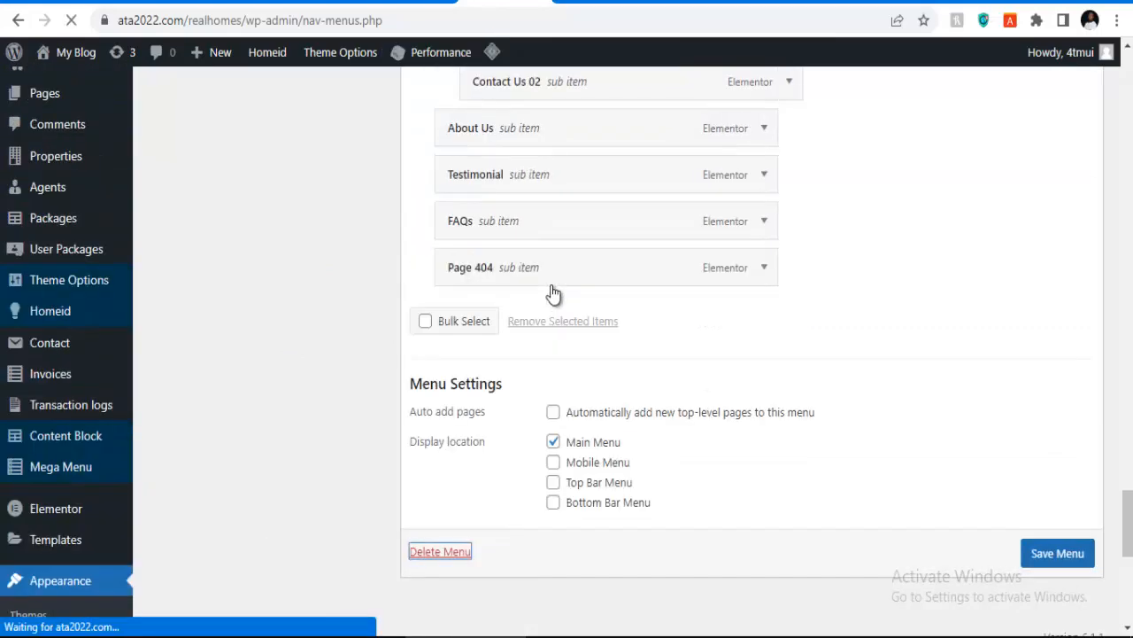
scroll(554, 294, down, 1)
scroll(550, 292, down, 9)
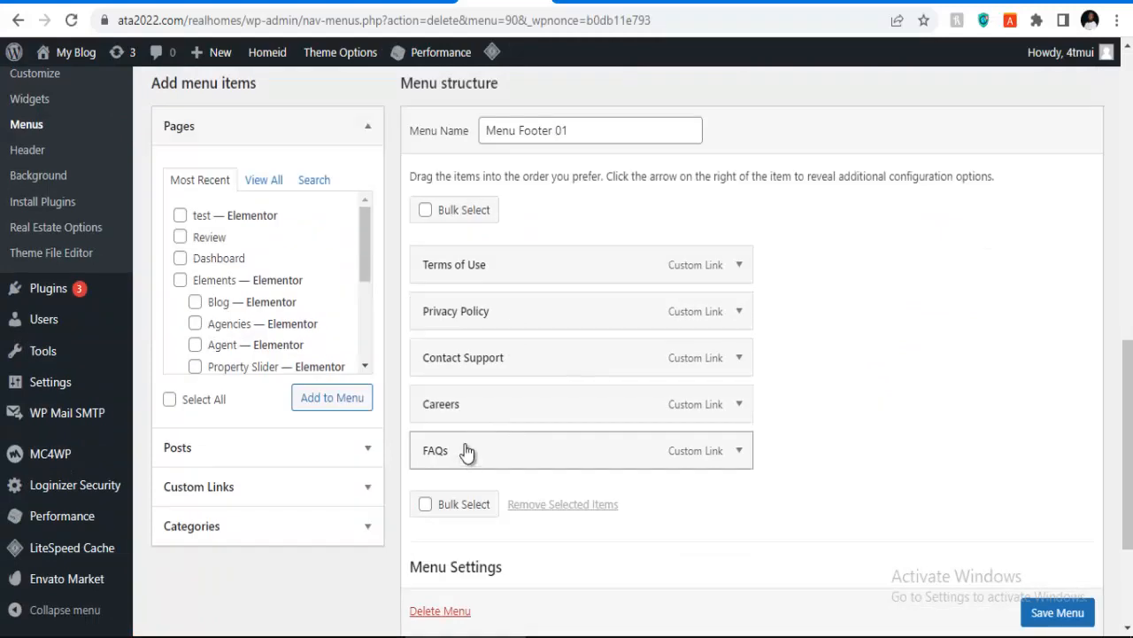
scroll(452, 371, down, 3)
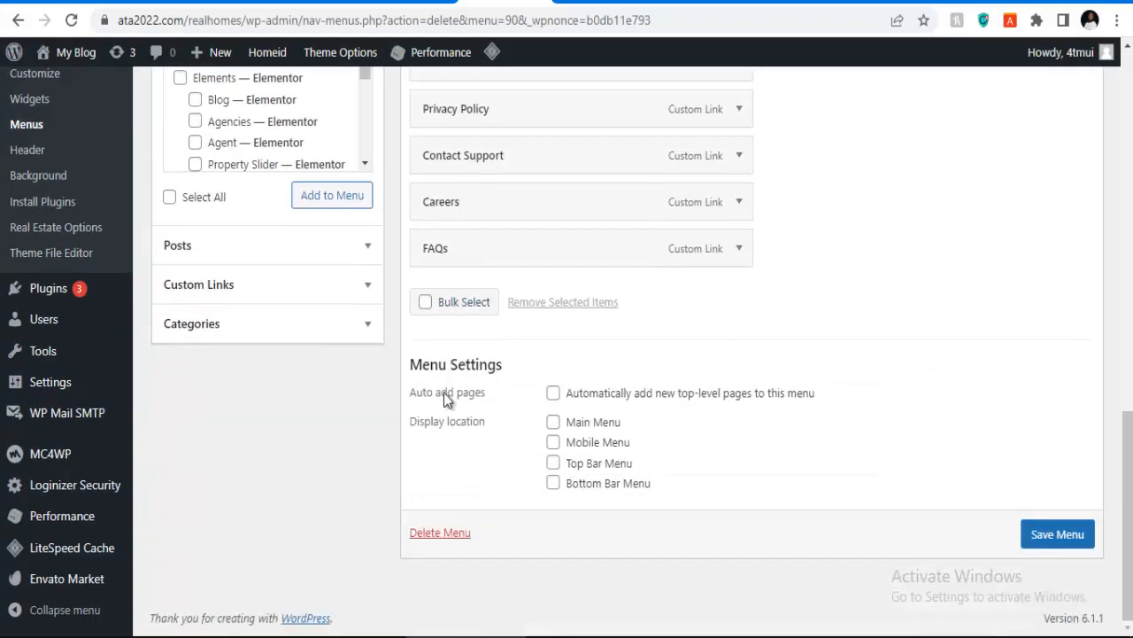
click(440, 535)
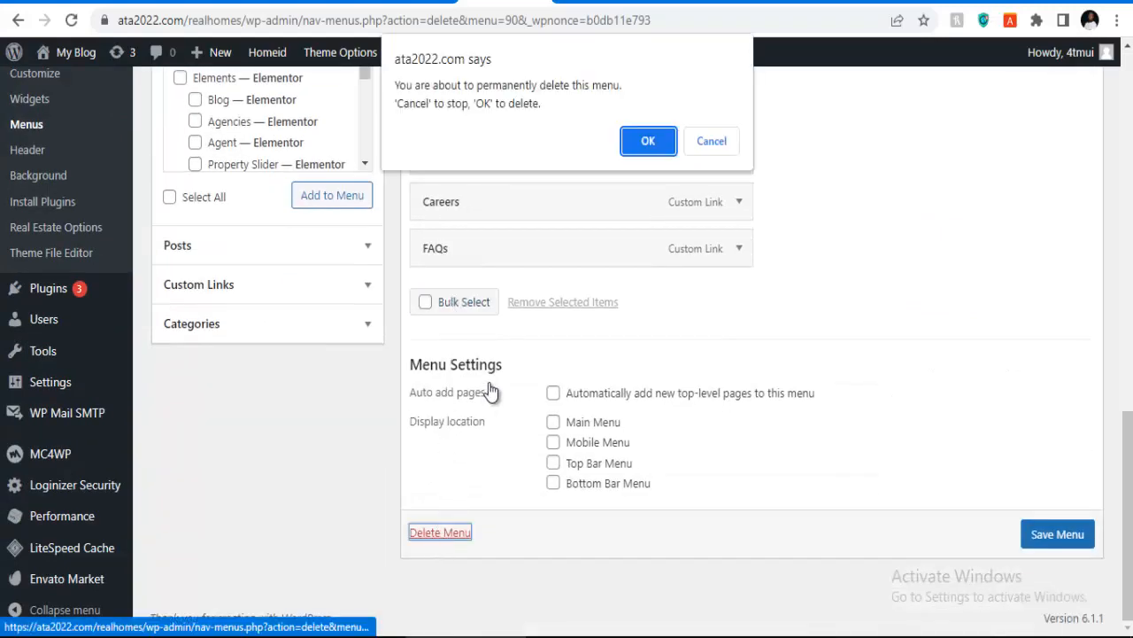
click(626, 144)
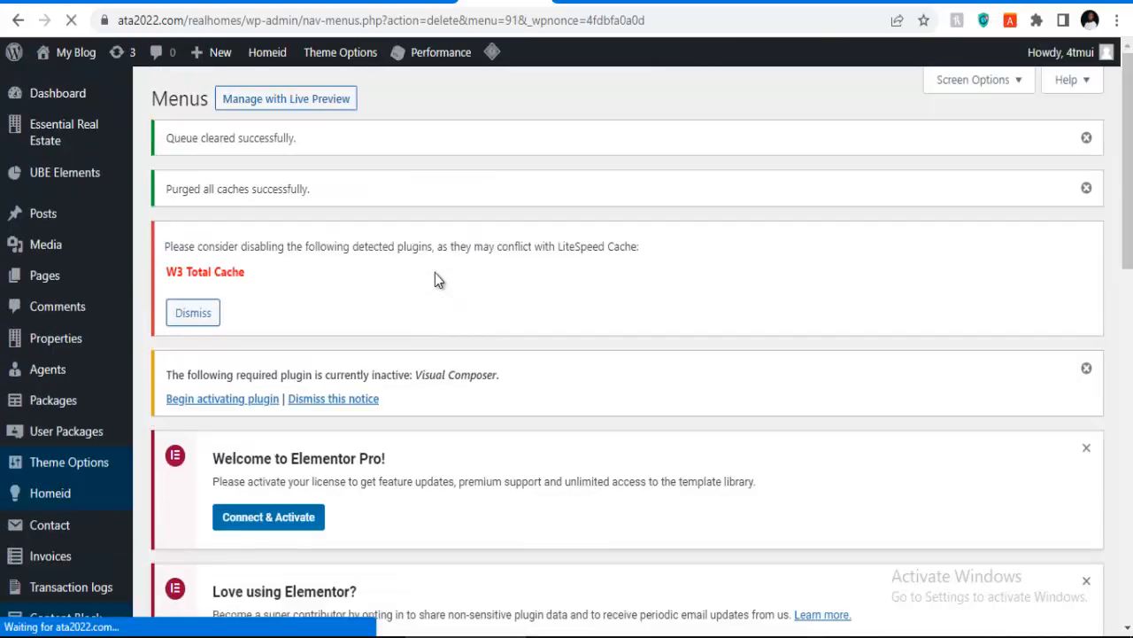
Step: Permanently delete the Menu Footer 02 menu
scroll(435, 279, down, 8)
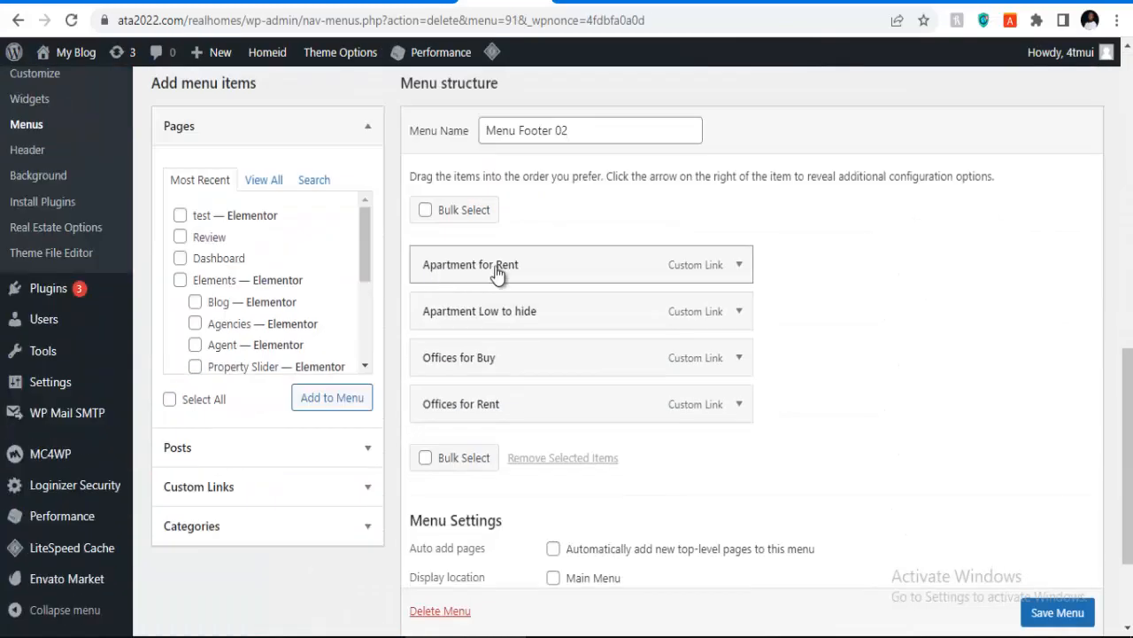
scroll(499, 270, up, 1)
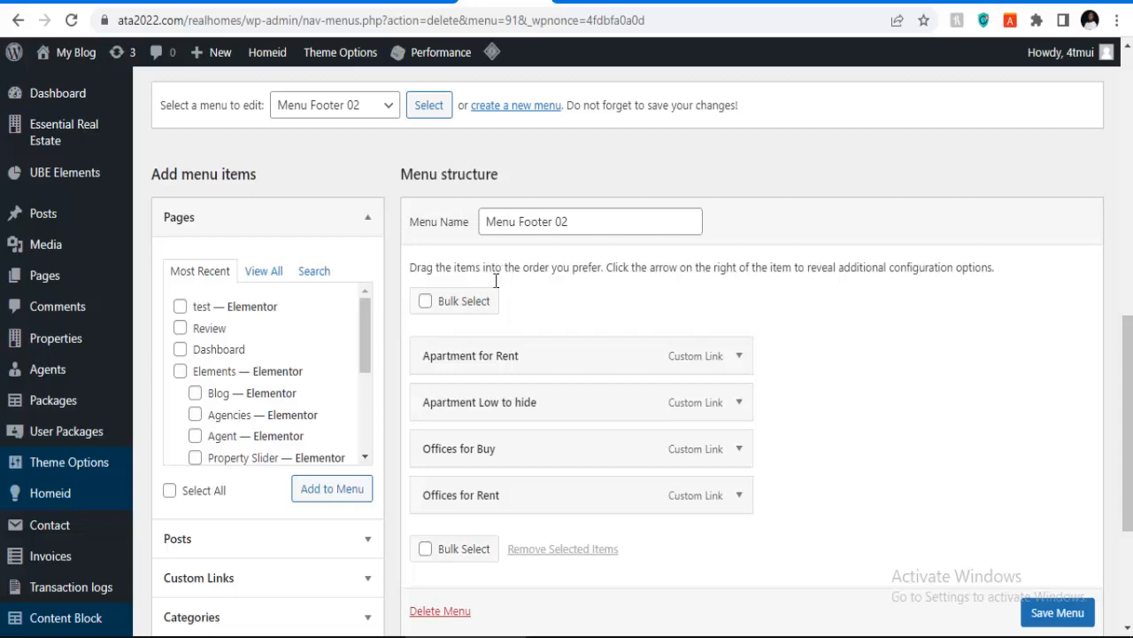
scroll(478, 309, down, 3)
click(450, 328)
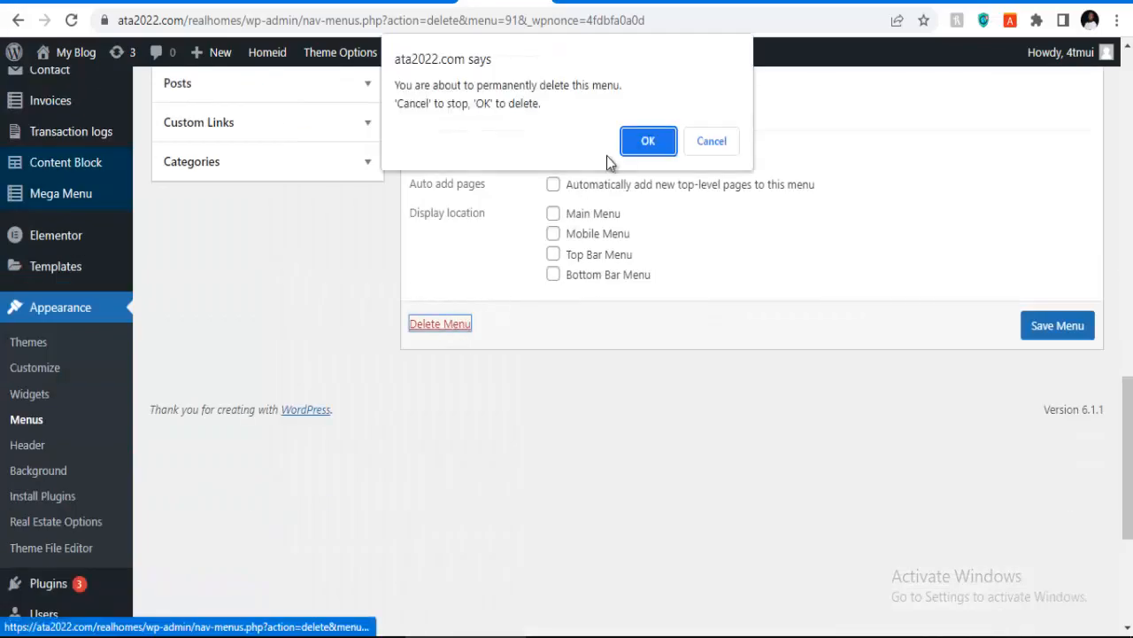
click(636, 144)
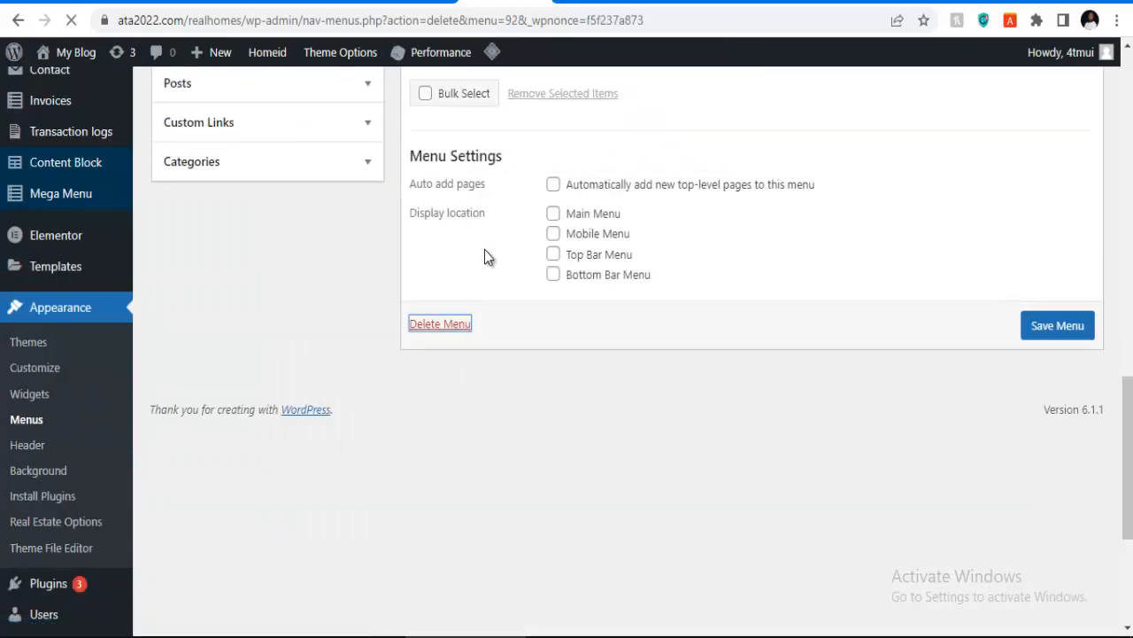
scroll(478, 258, down, 7)
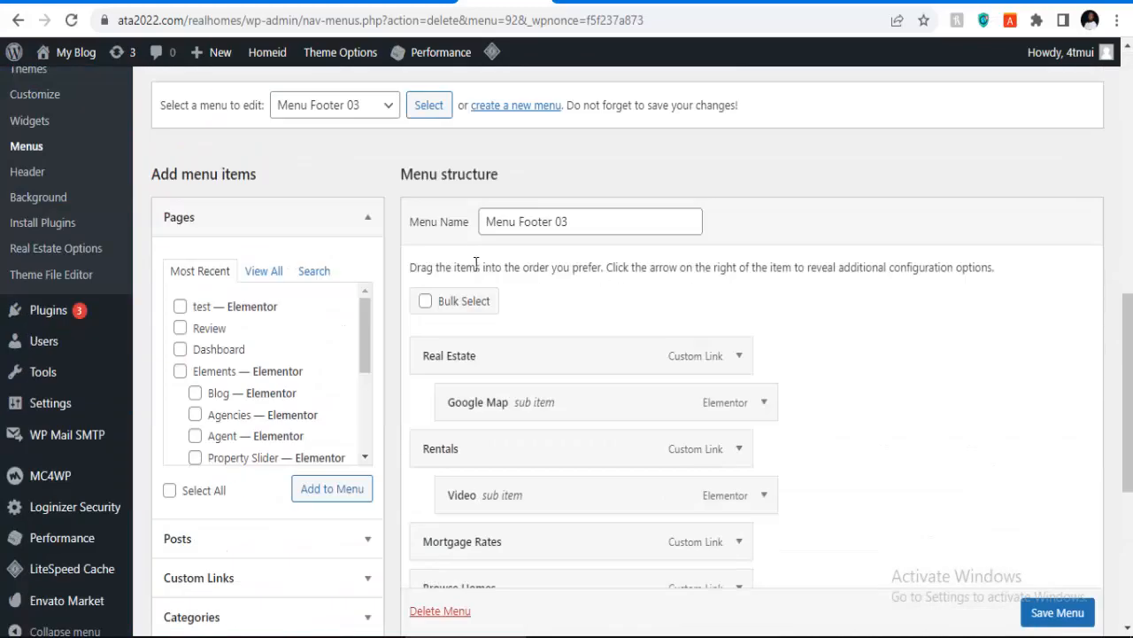
Step: Delete Menu Footer 03 and the menu holding Sign in and Whishlist items
scroll(472, 266, down, 2)
scroll(469, 267, up, 2)
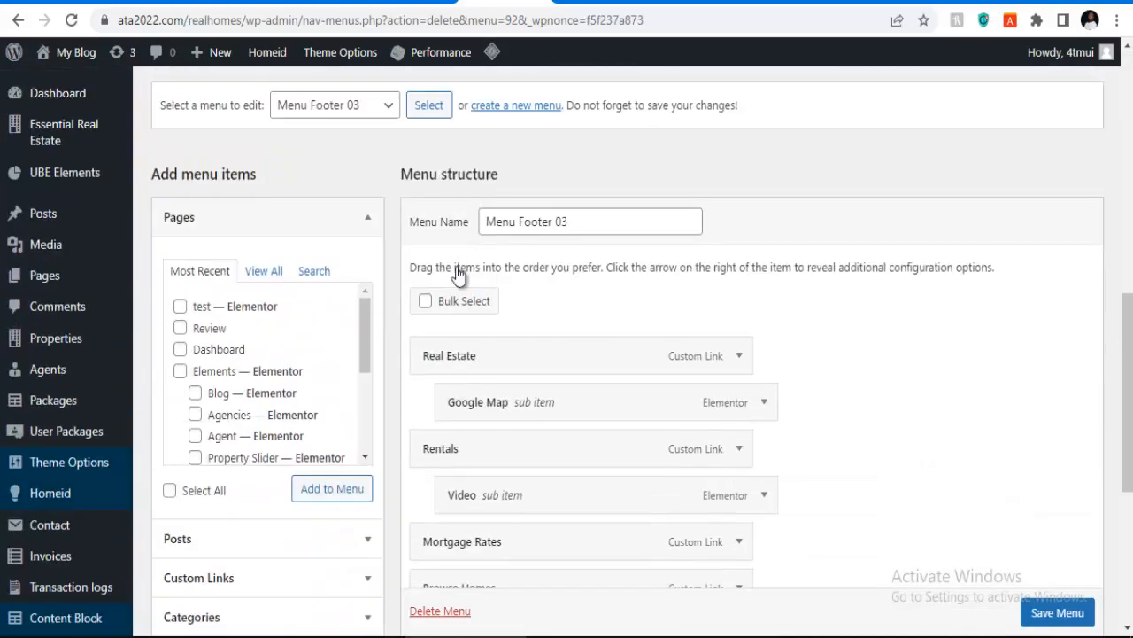
scroll(458, 274, down, 5)
click(422, 472)
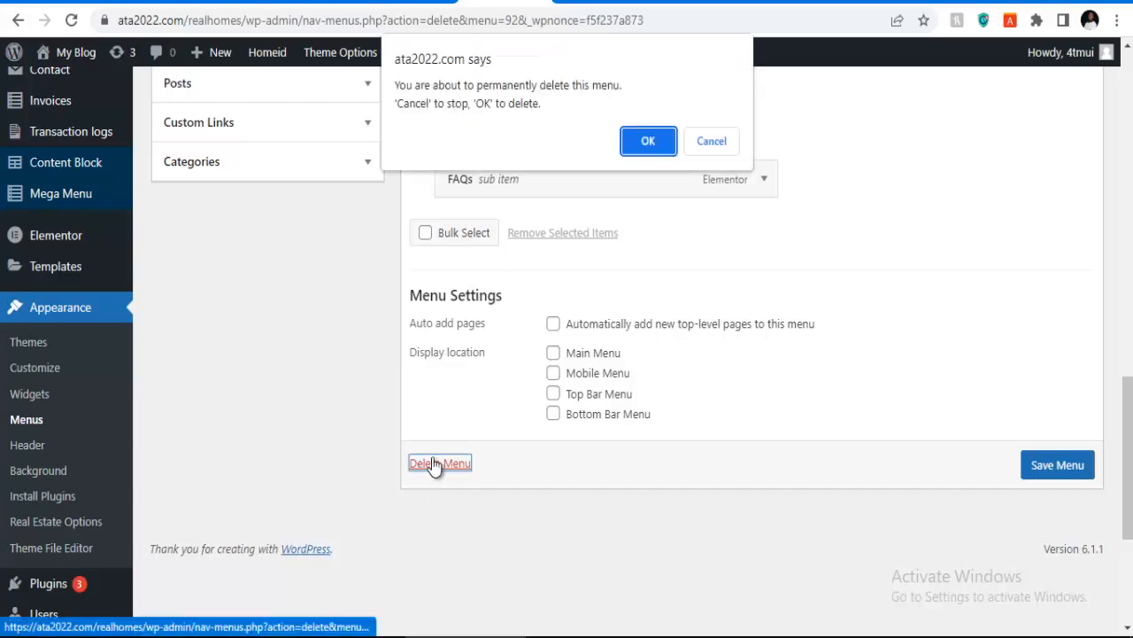
click(650, 144)
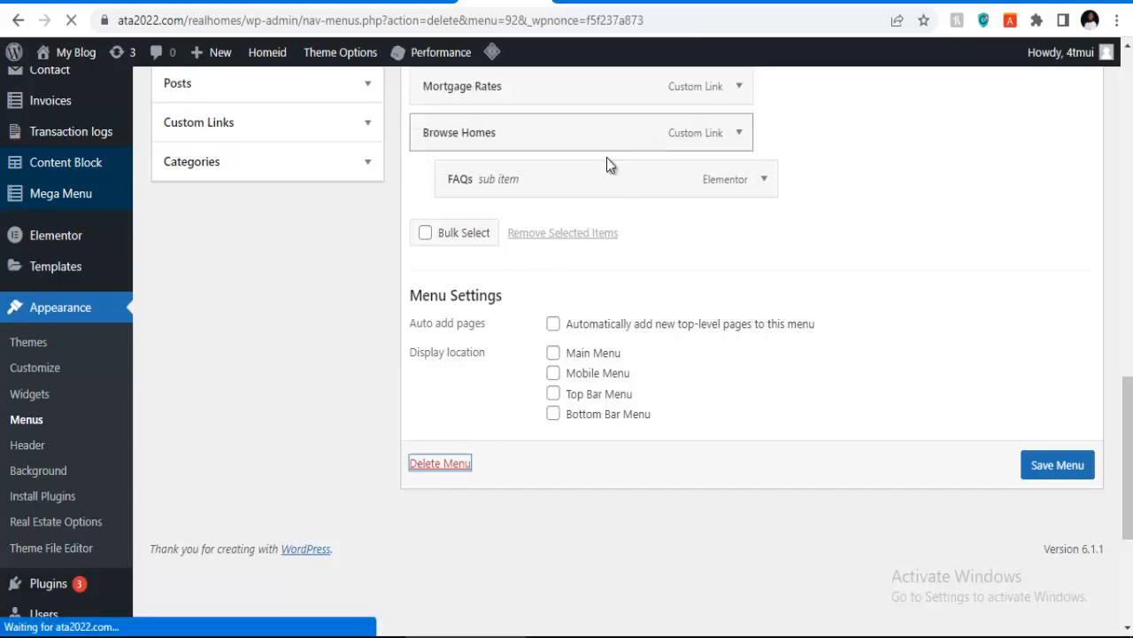
scroll(446, 352, down, 10)
scroll(447, 352, down, 2)
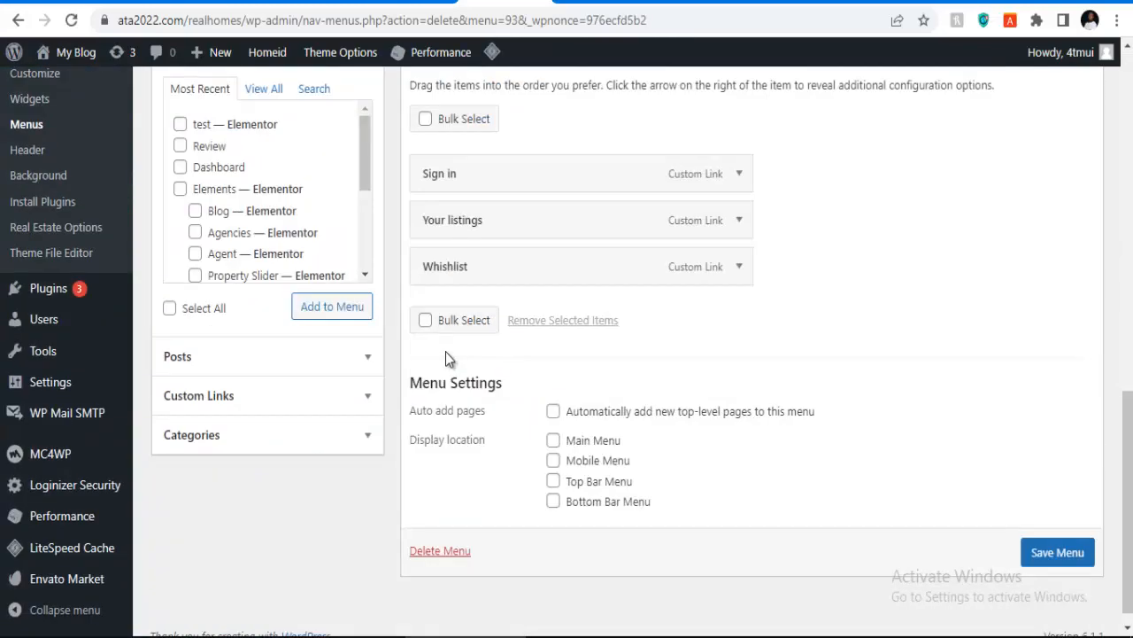
scroll(445, 351, up, 3)
scroll(446, 357, down, 4)
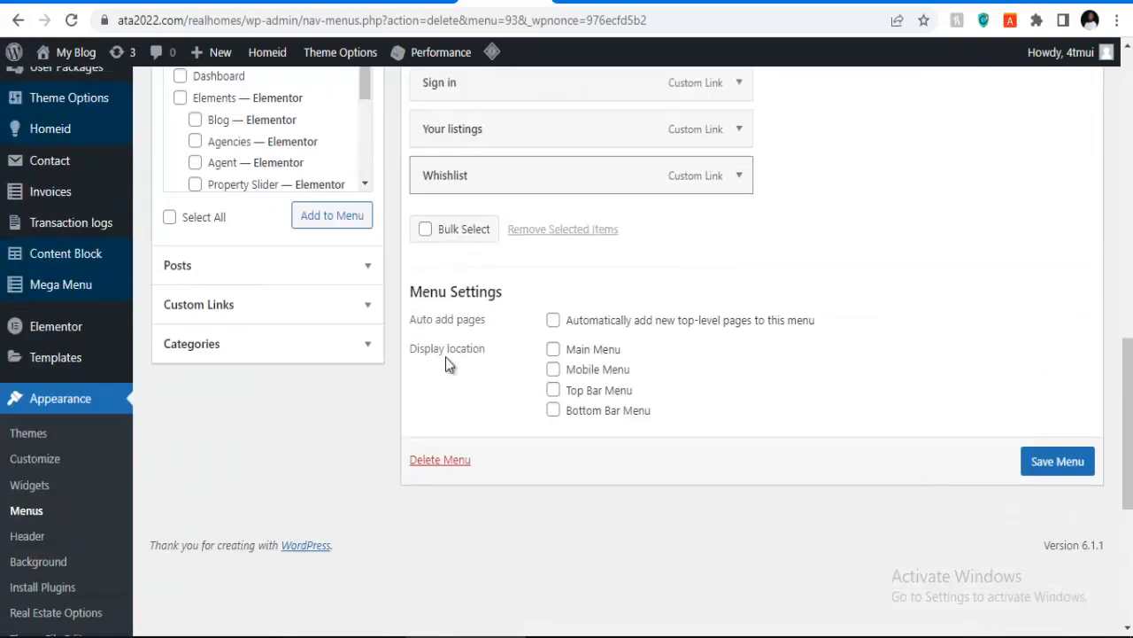
click(416, 462)
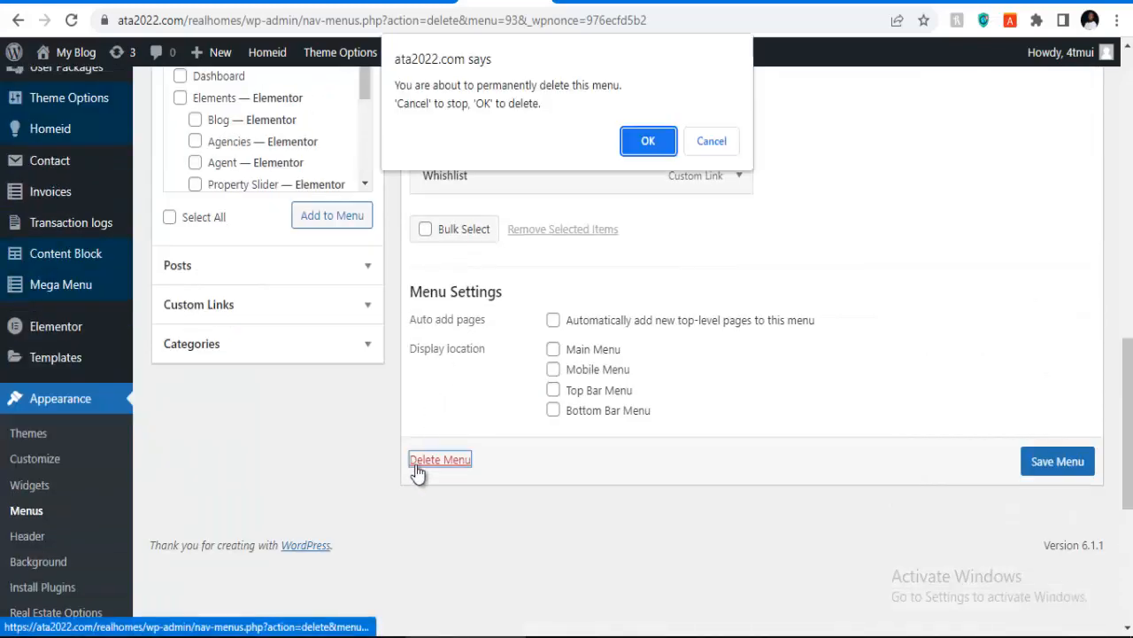
click(634, 141)
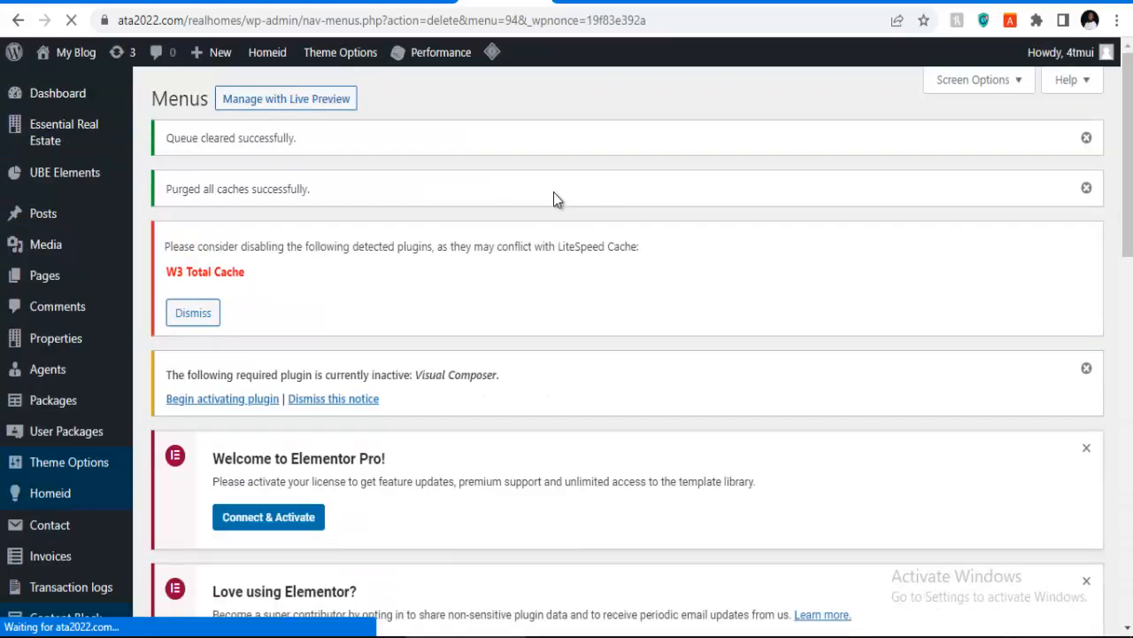
Step: Delete Menu Footer 05, the Demos/Listing/Property menu, and Services Sidebar
scroll(532, 229, down, 12)
scroll(503, 266, up, 5)
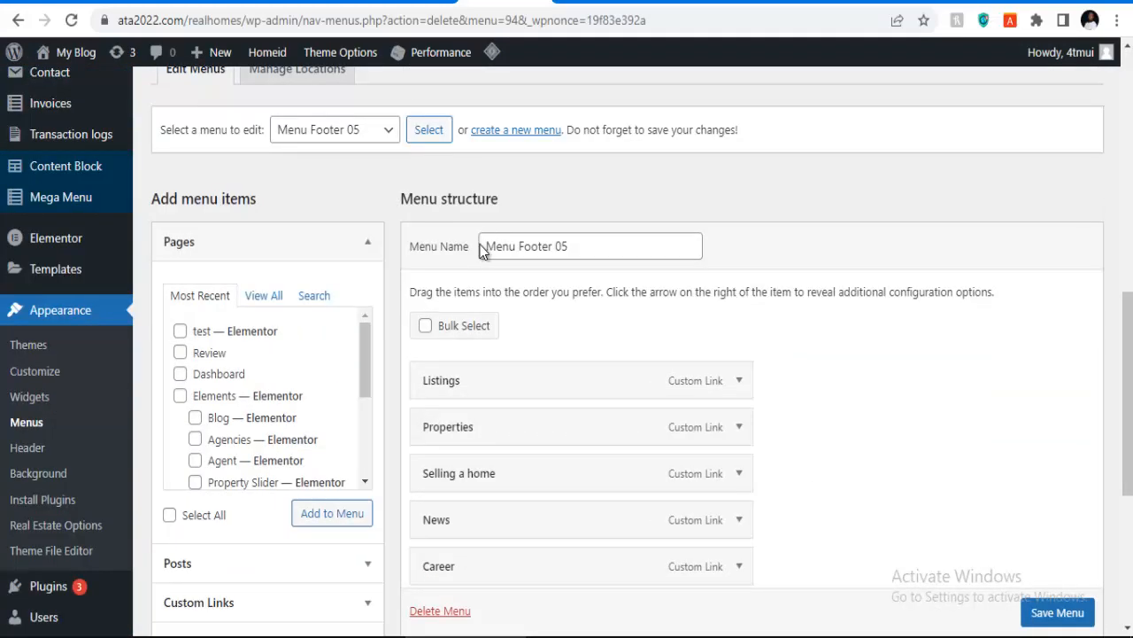
scroll(483, 237, down, 4)
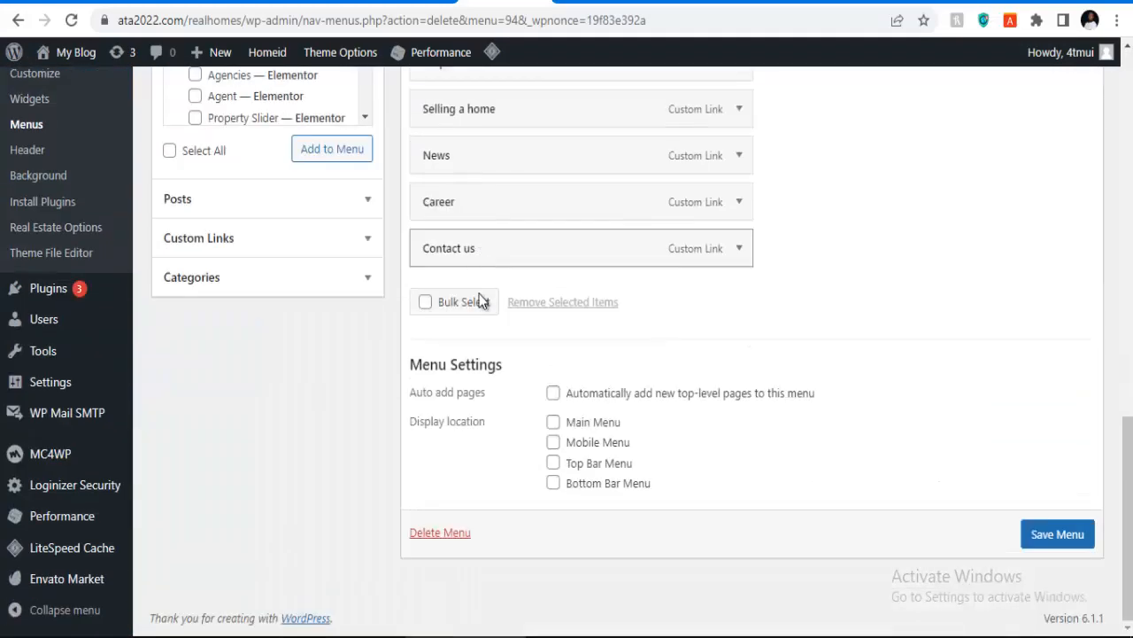
click(439, 534)
click(637, 141)
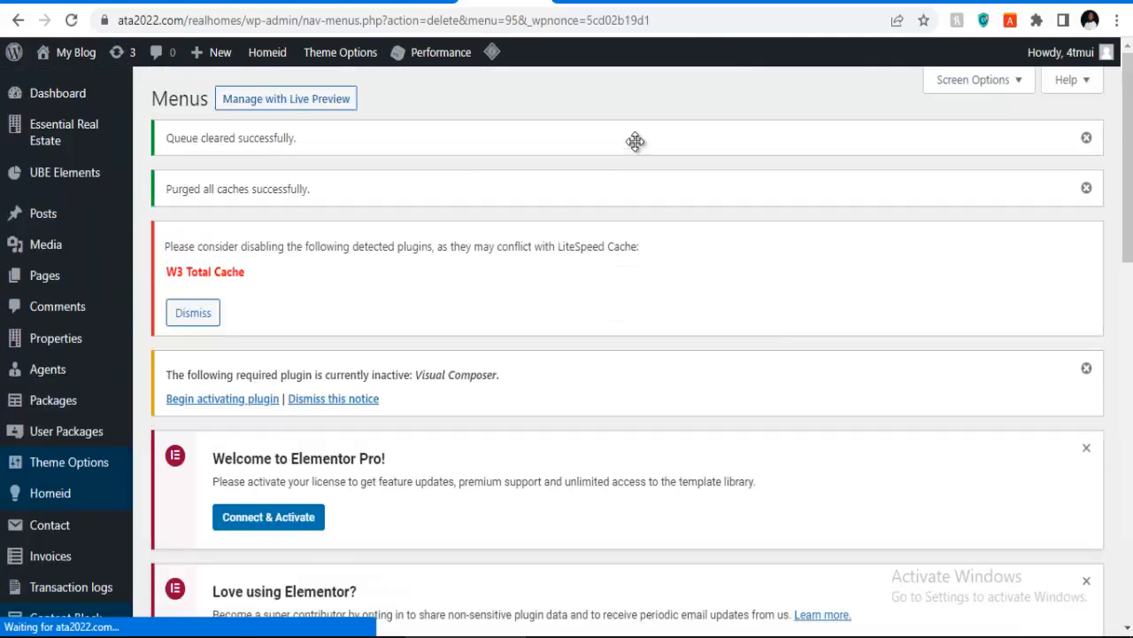
scroll(585, 206, down, 10)
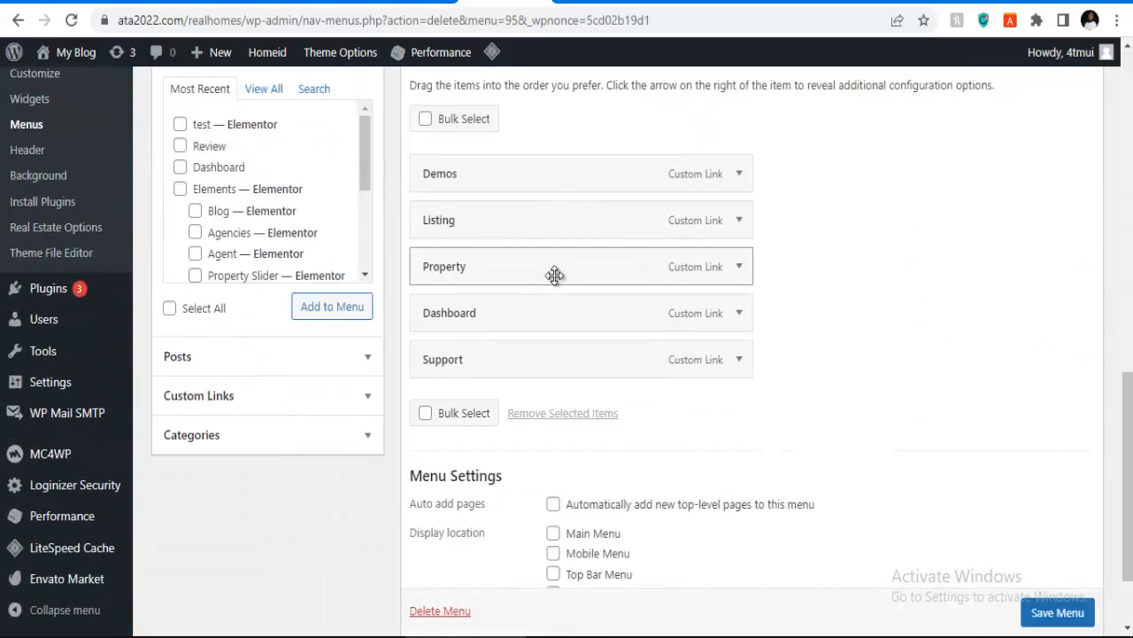
scroll(481, 245, down, 2)
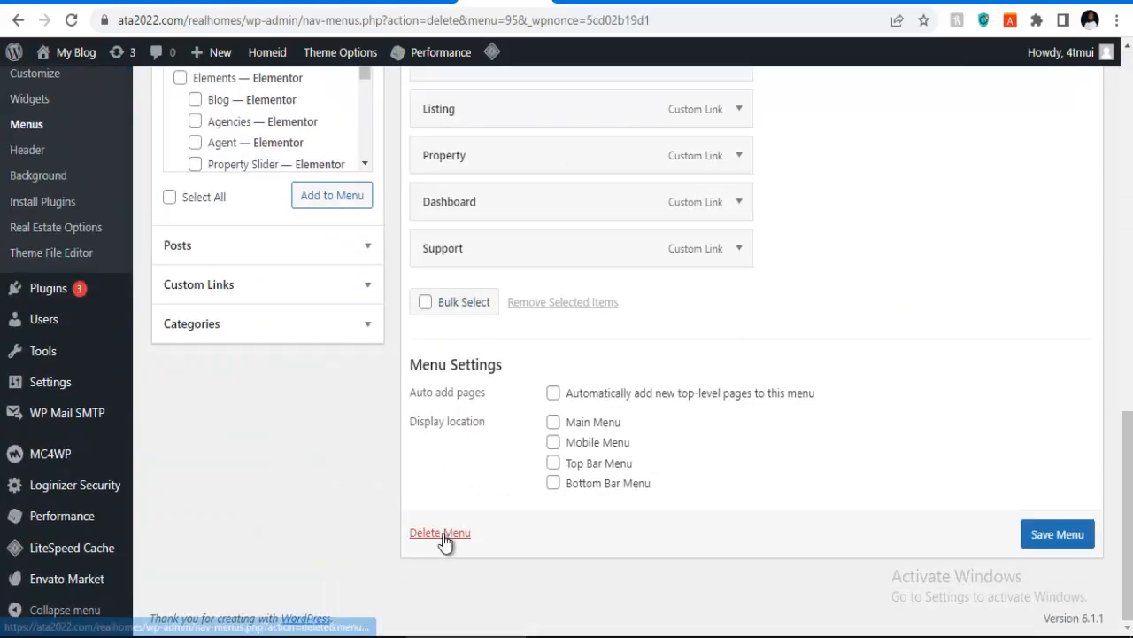
click(440, 532)
click(639, 148)
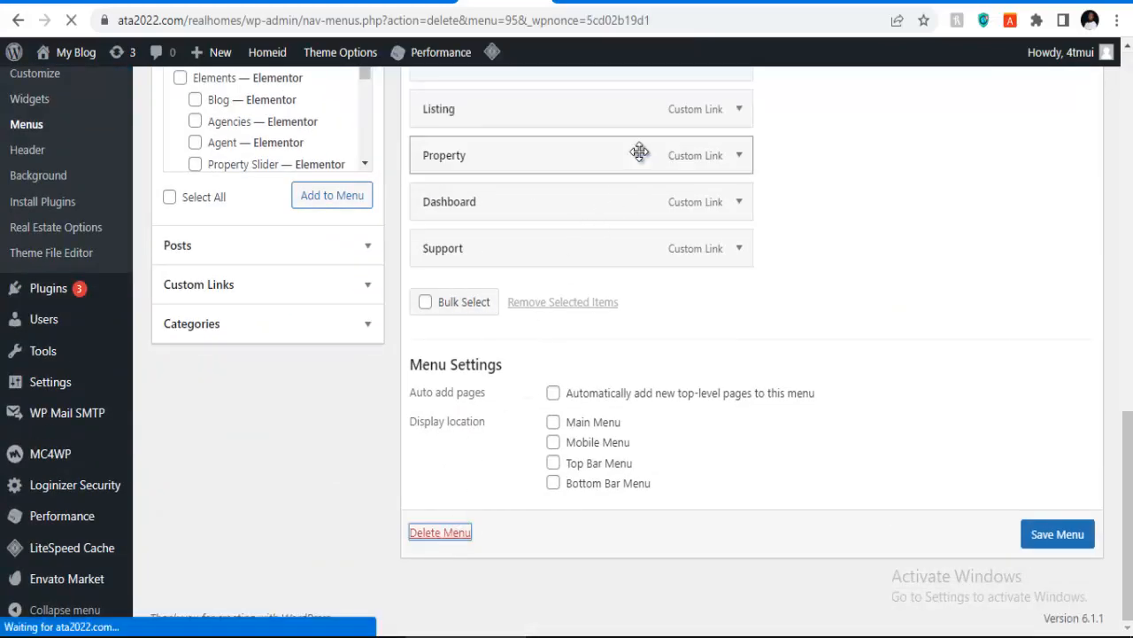
scroll(553, 236, down, 15)
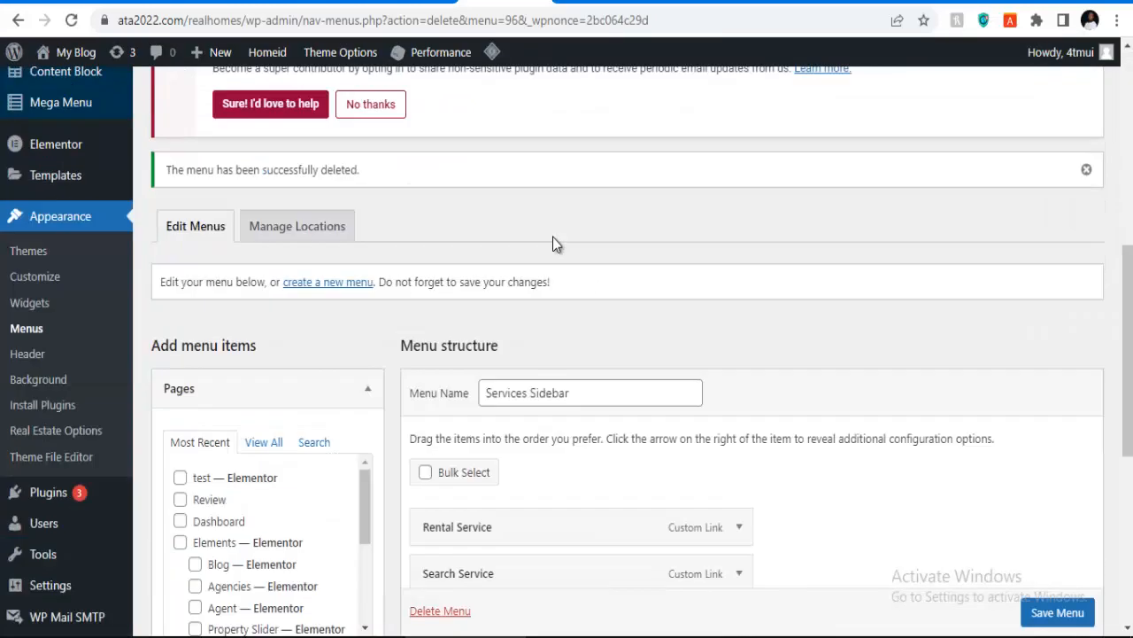
scroll(483, 283, down, 2)
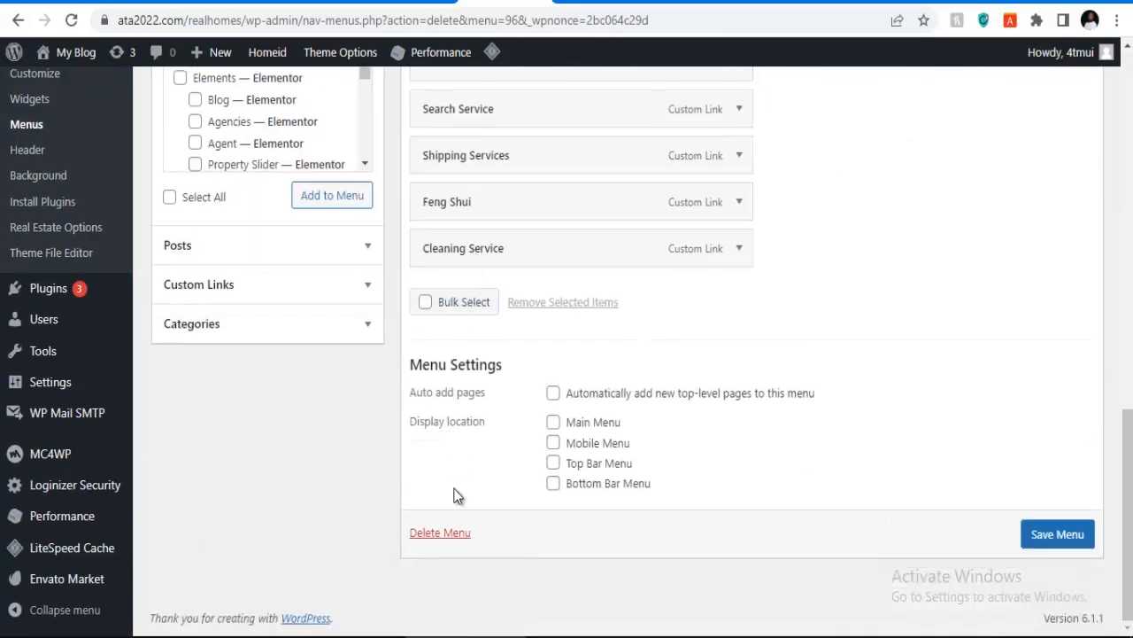
click(443, 534)
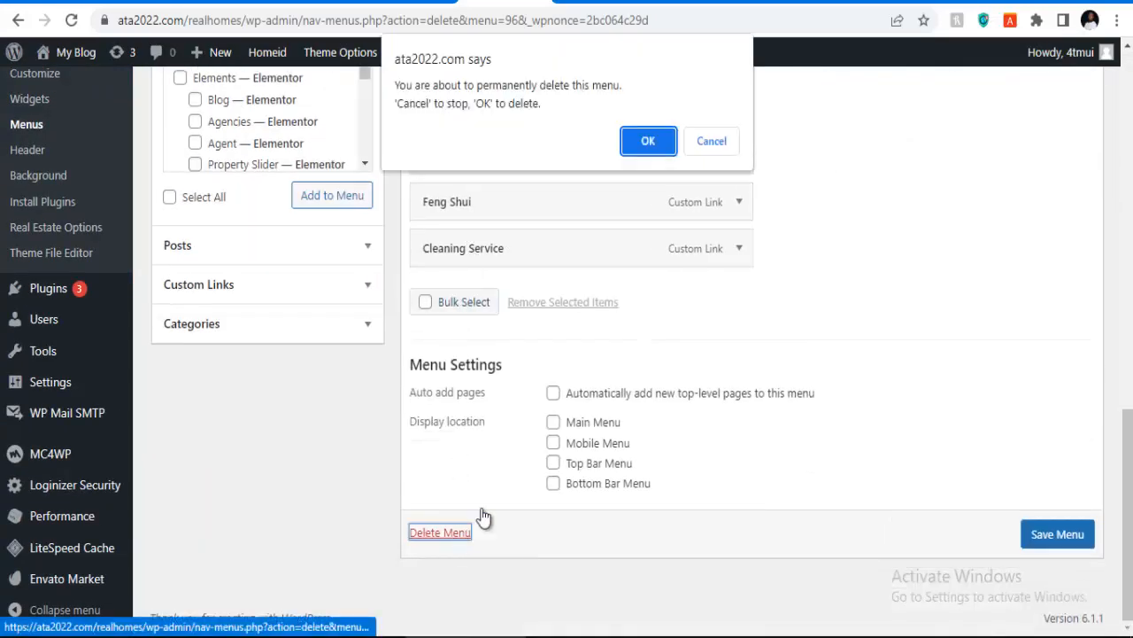
click(646, 141)
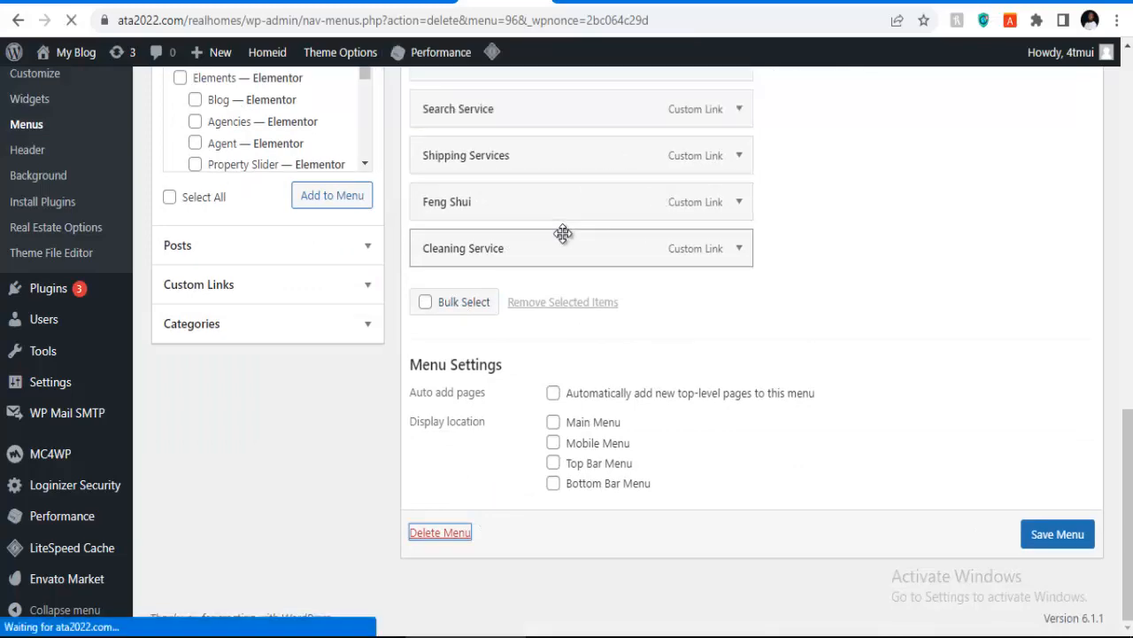
scroll(638, 267, down, 6)
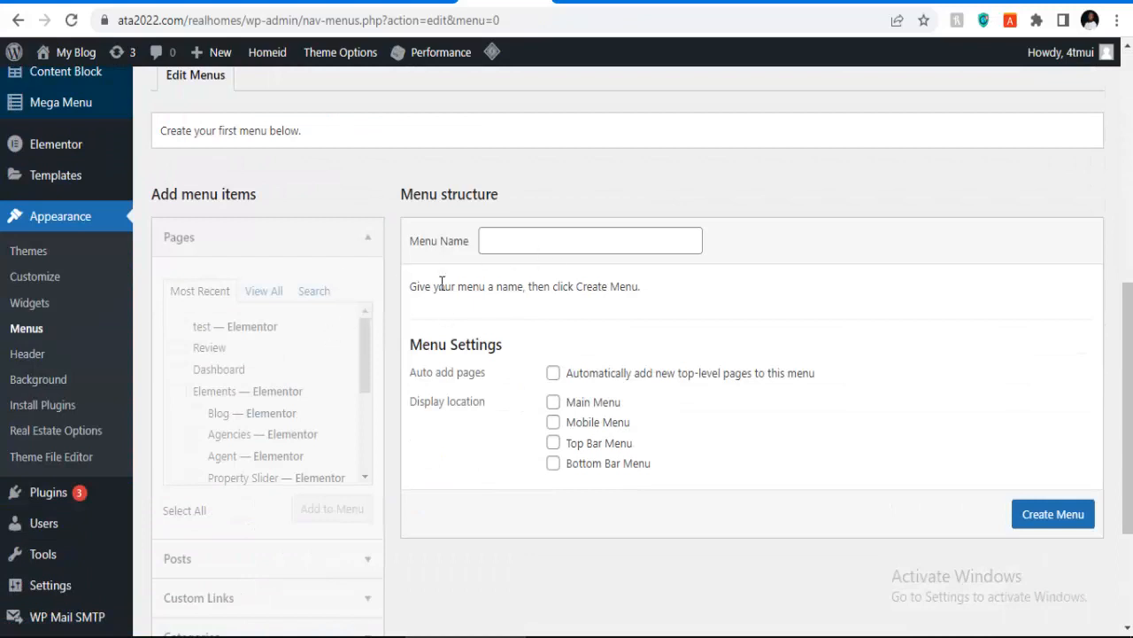
Step: Create a menu named 'primary menu' assigned to the Main Menu location
click(534, 241)
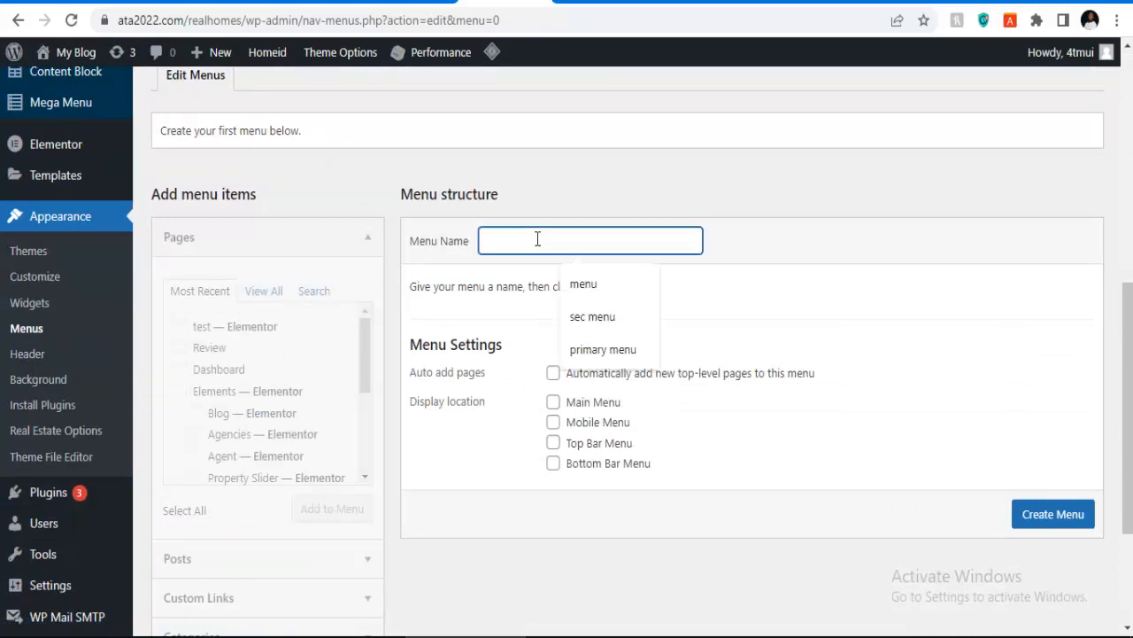
click(583, 344)
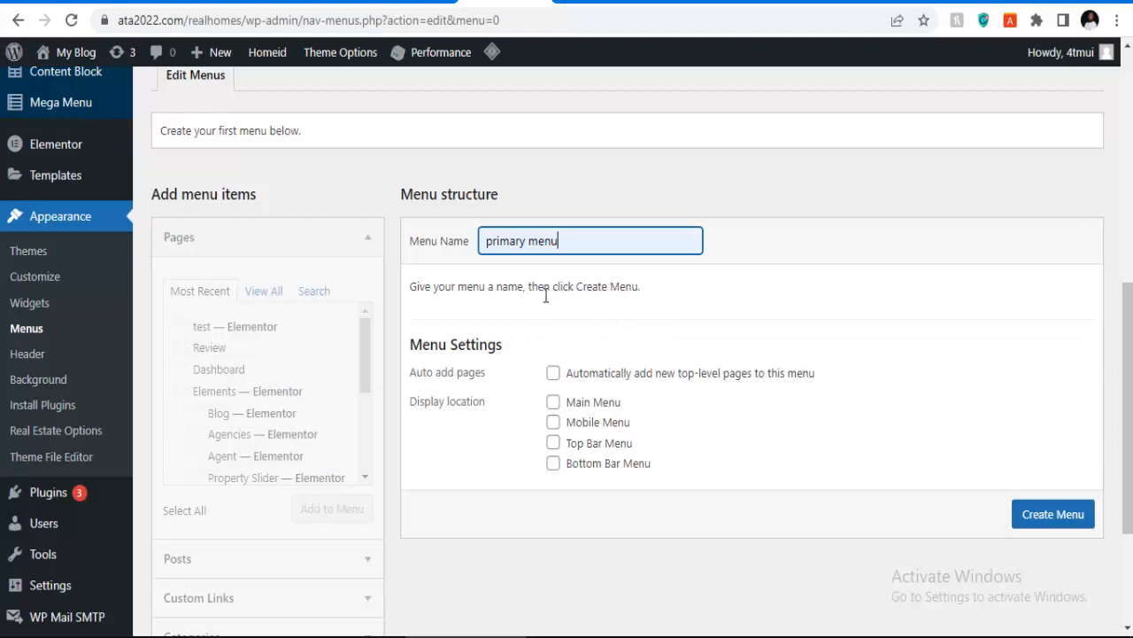
click(555, 404)
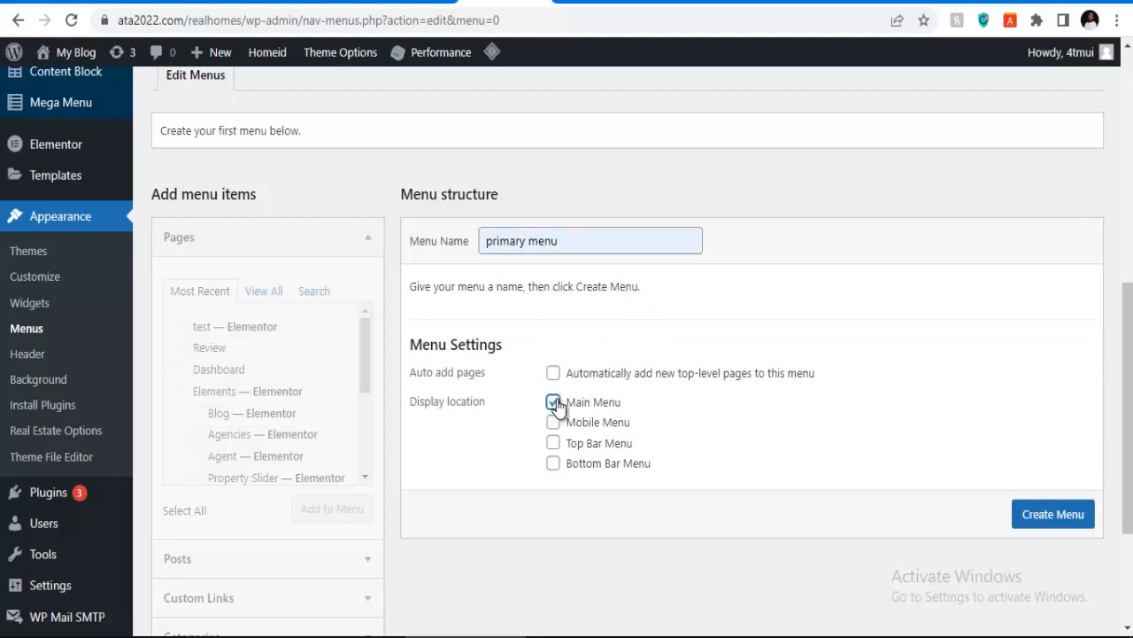
click(1042, 524)
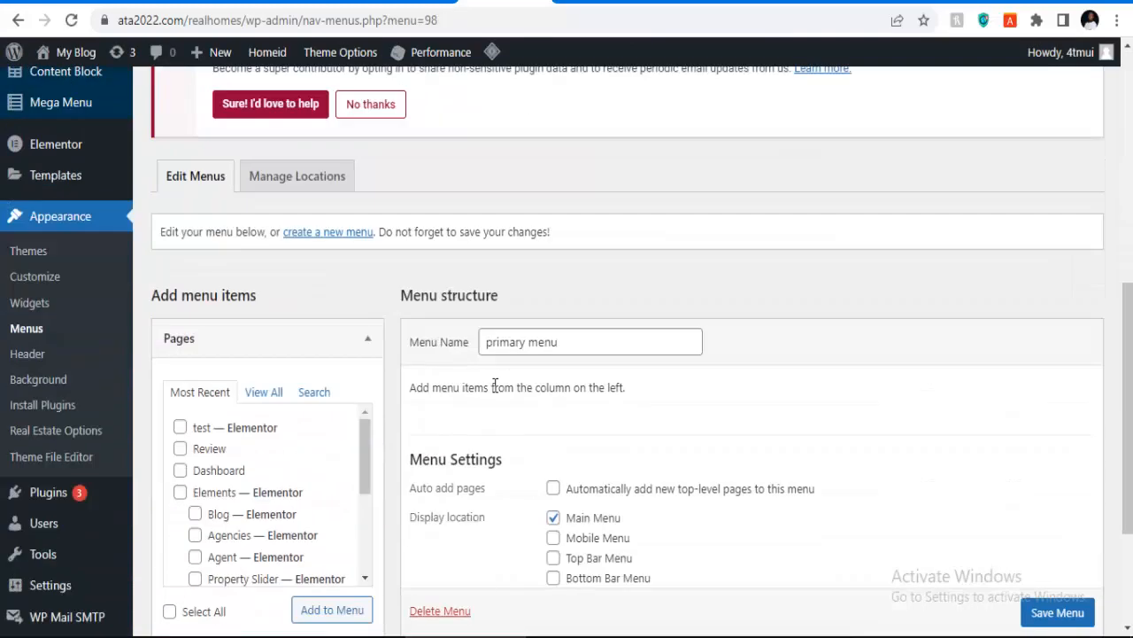
Step: Add the Home 02 and About Us pages to the primary menu
scroll(437, 382, down, 1)
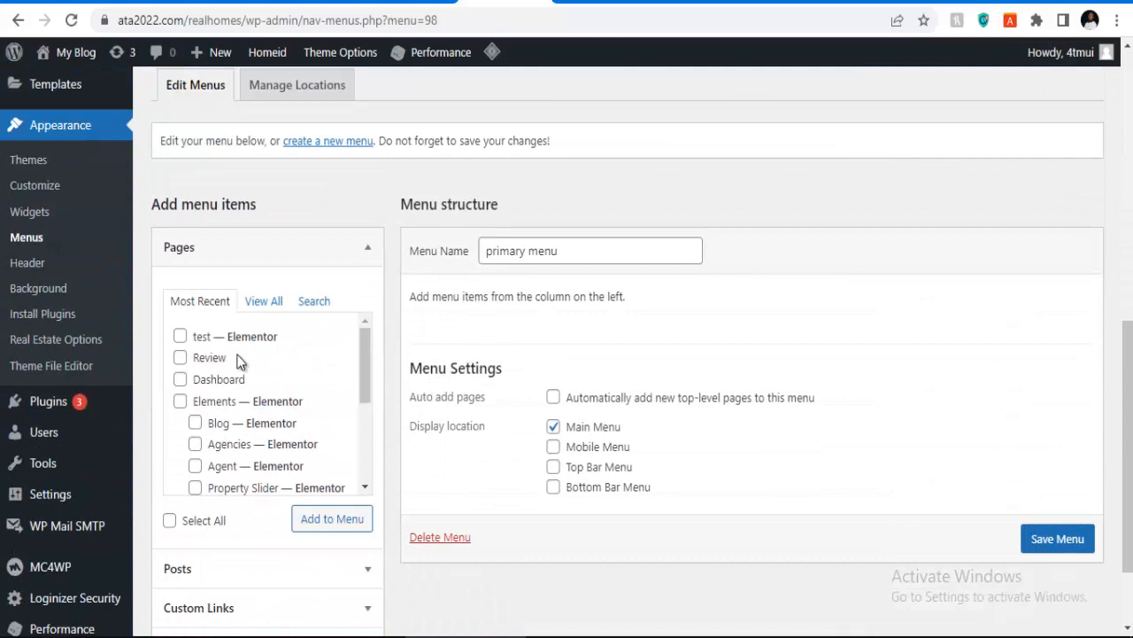
click(264, 303)
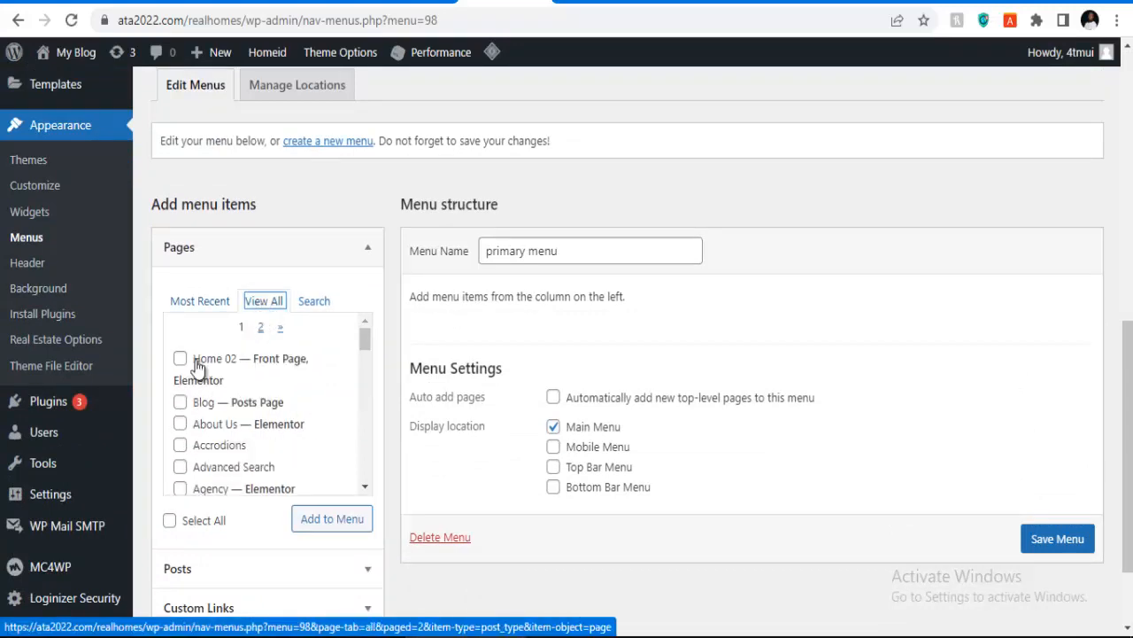
click(327, 529)
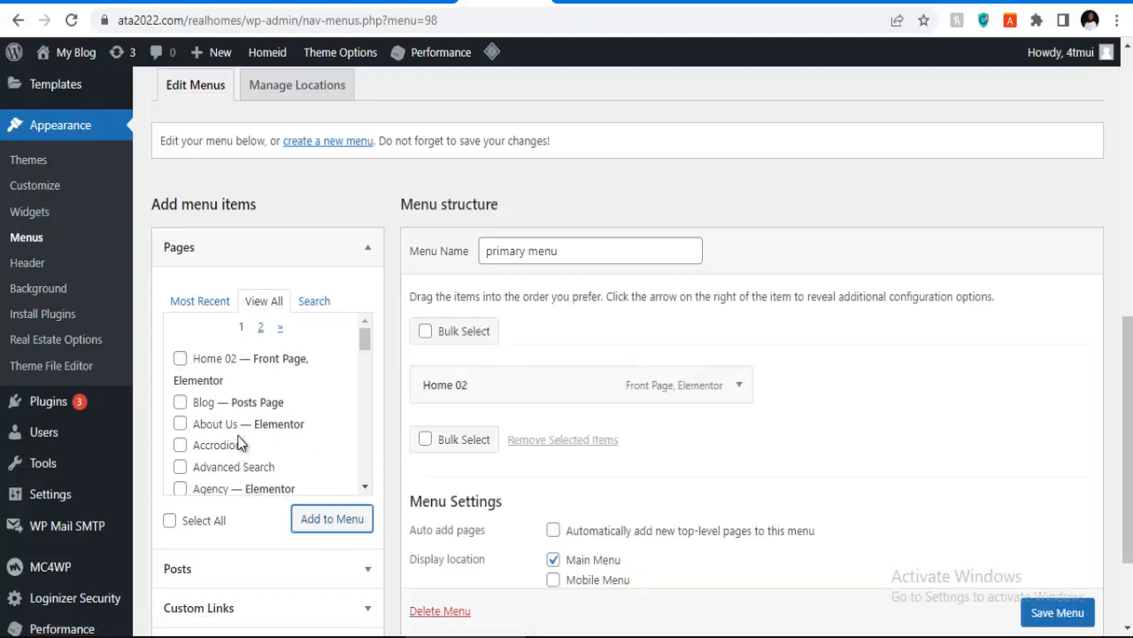
click(180, 424)
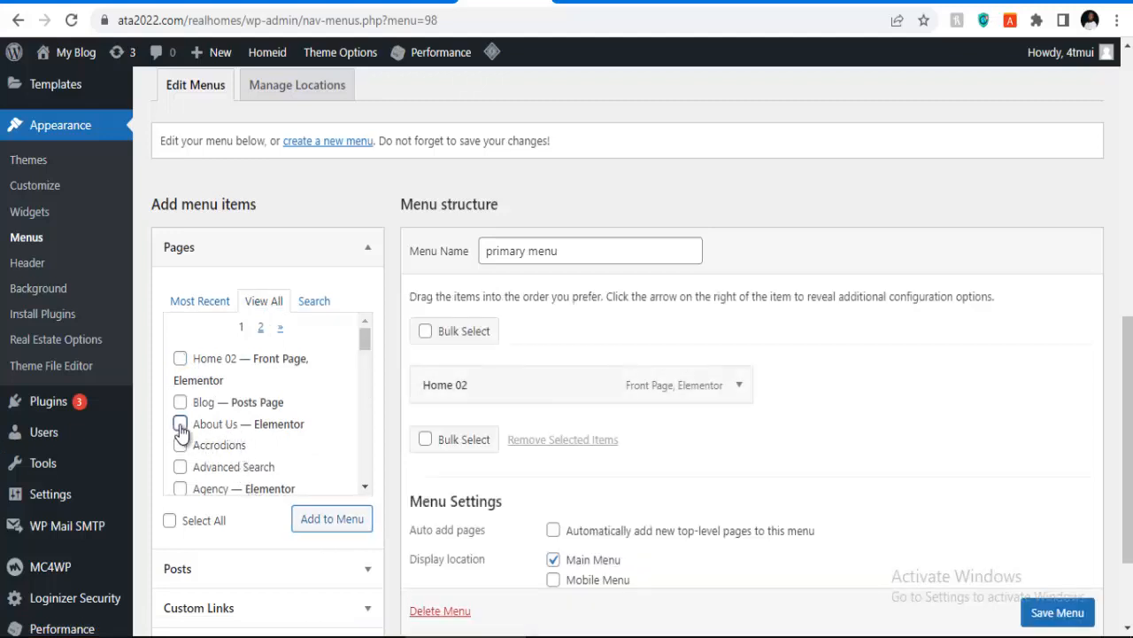
click(312, 518)
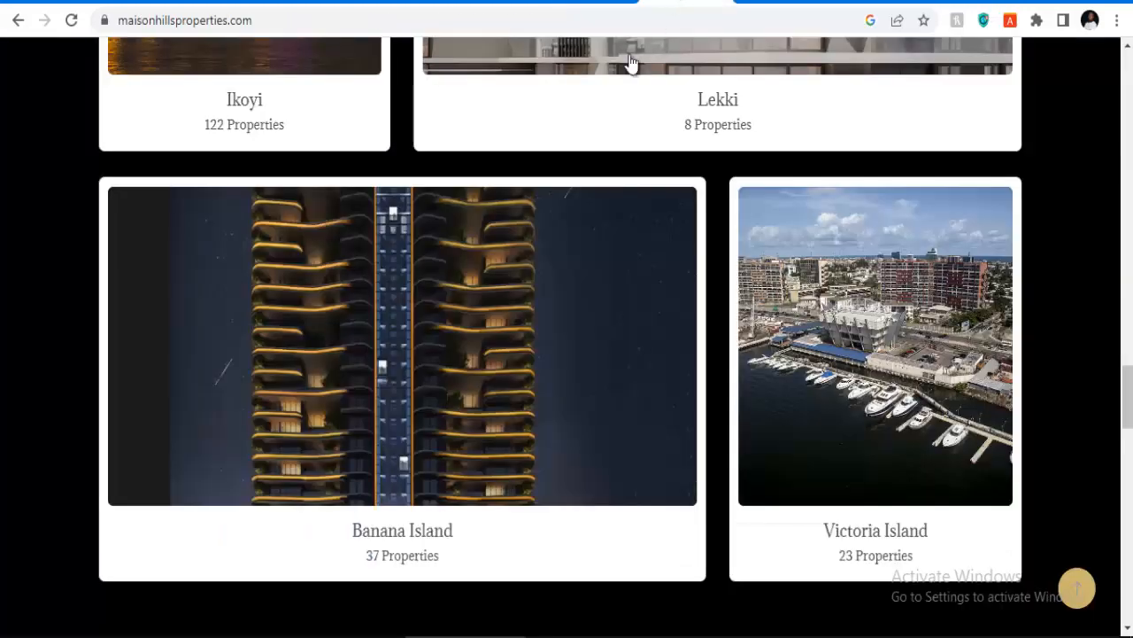
Step: Scroll to the top of the maisonhillsproperties.com homepage to show its header and navigation
scroll(572, 139, up, 10)
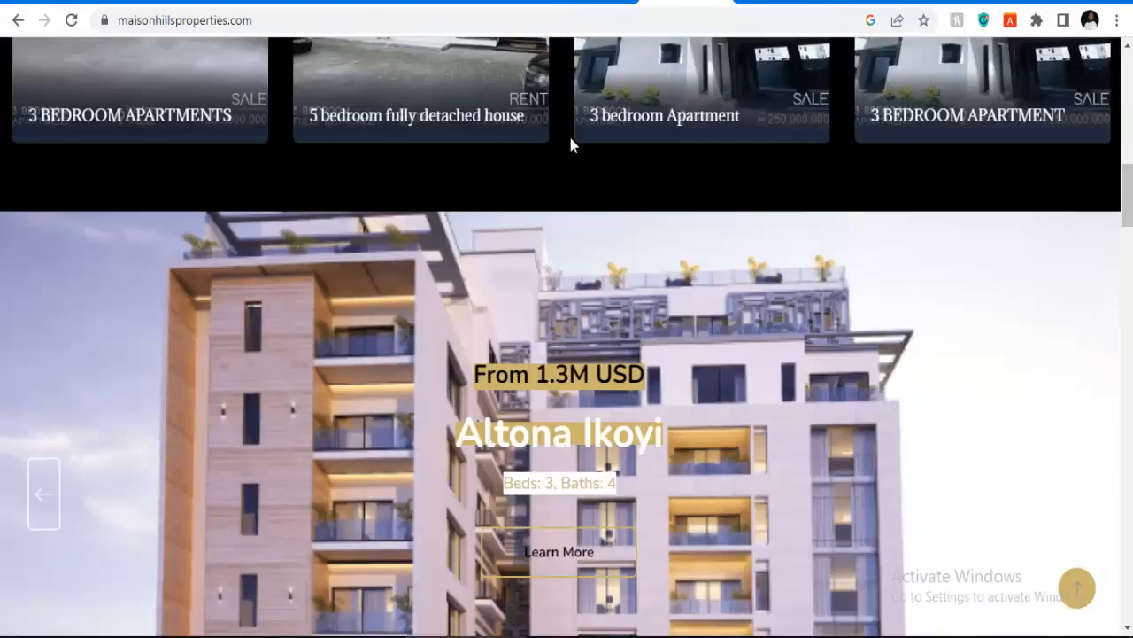
scroll(568, 133, up, 10)
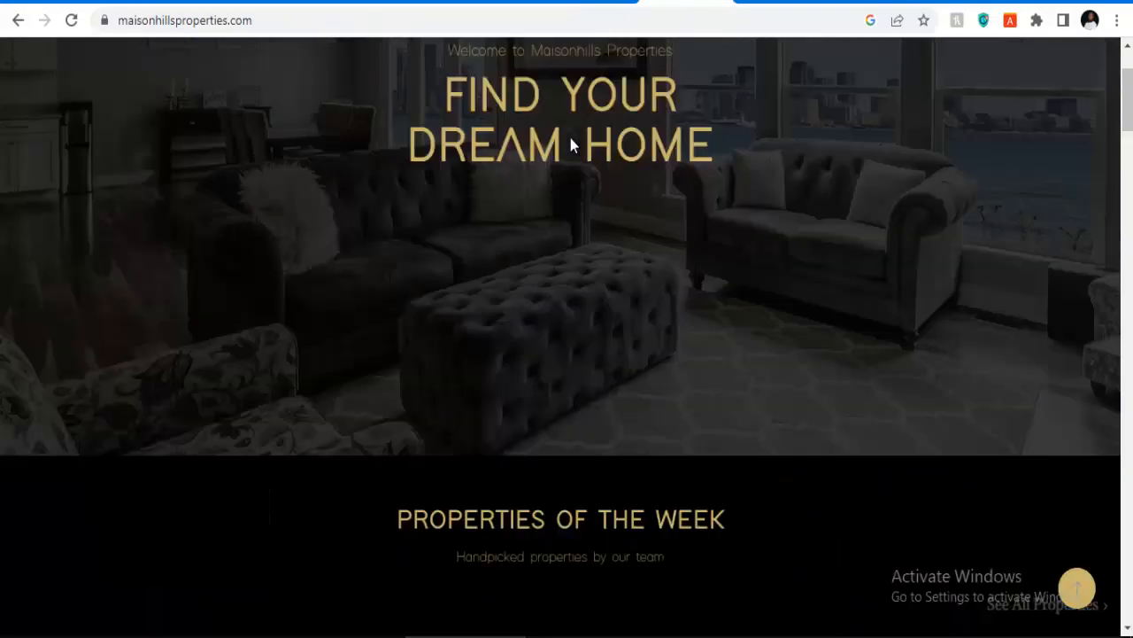
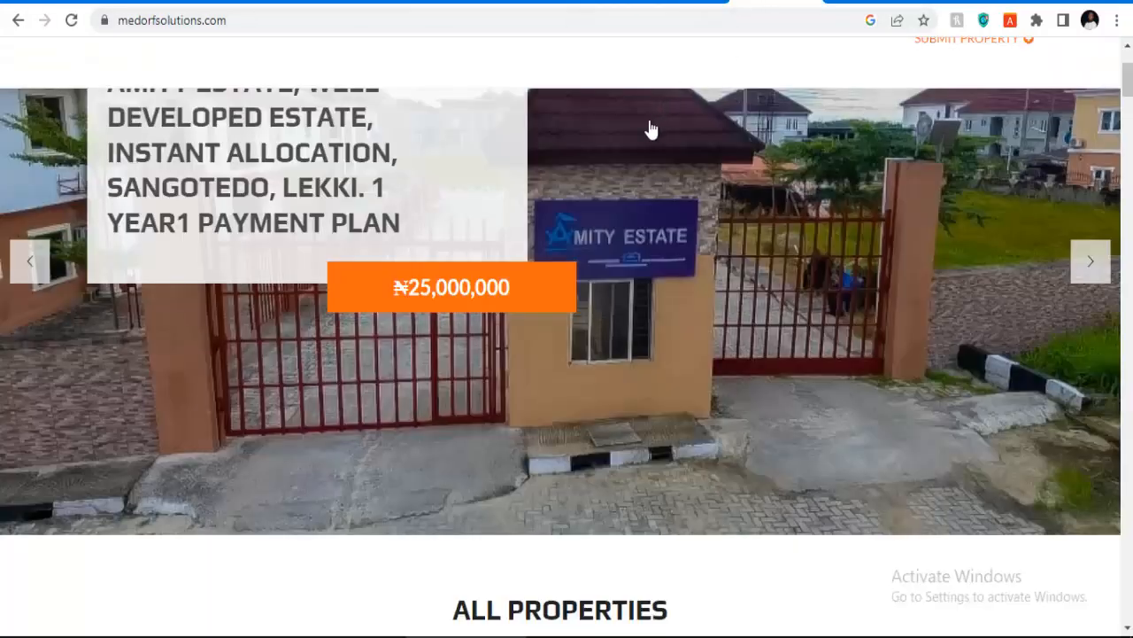
Step: Leave the Maisonhills and Medorf reference sites for the WordPress Appearance > Menus tab
scroll(651, 130, up, 2)
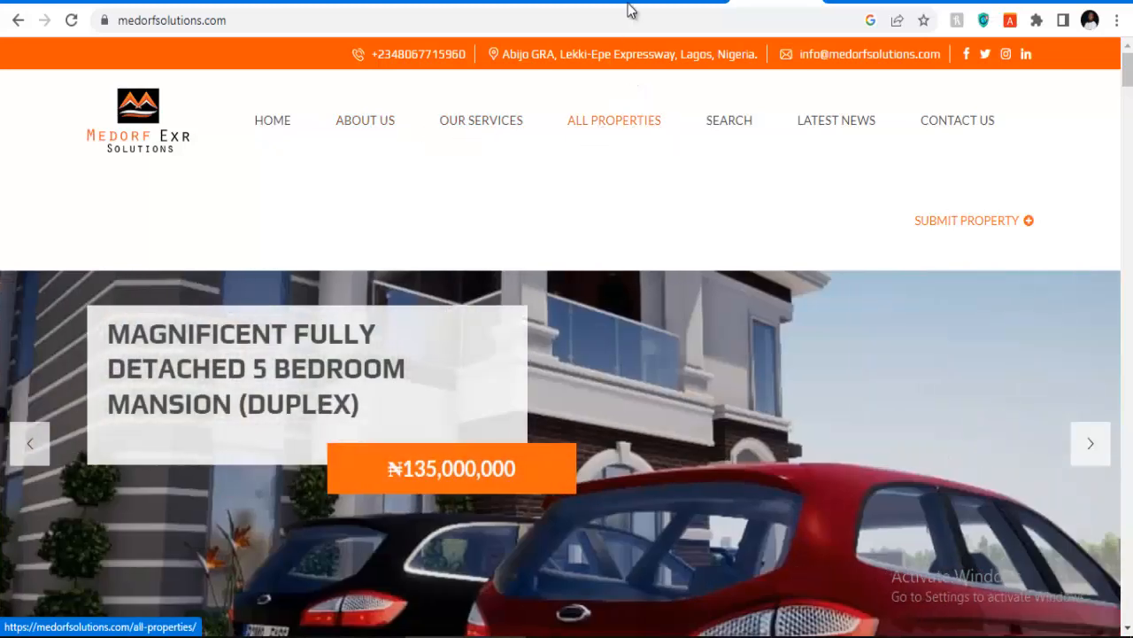
click(630, 9)
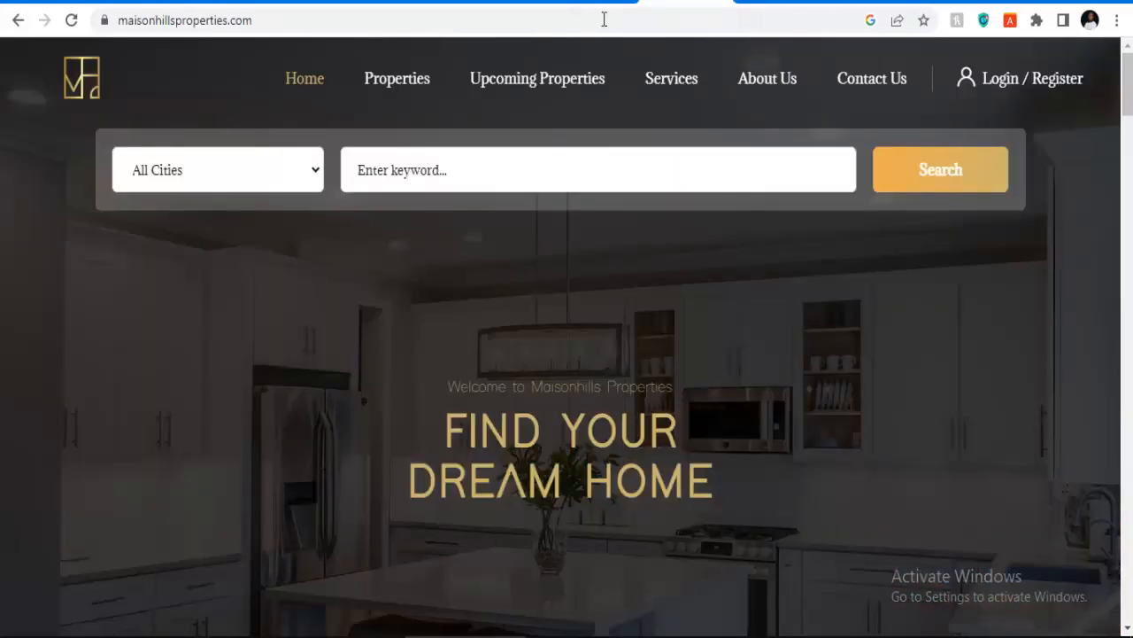
click(509, 3)
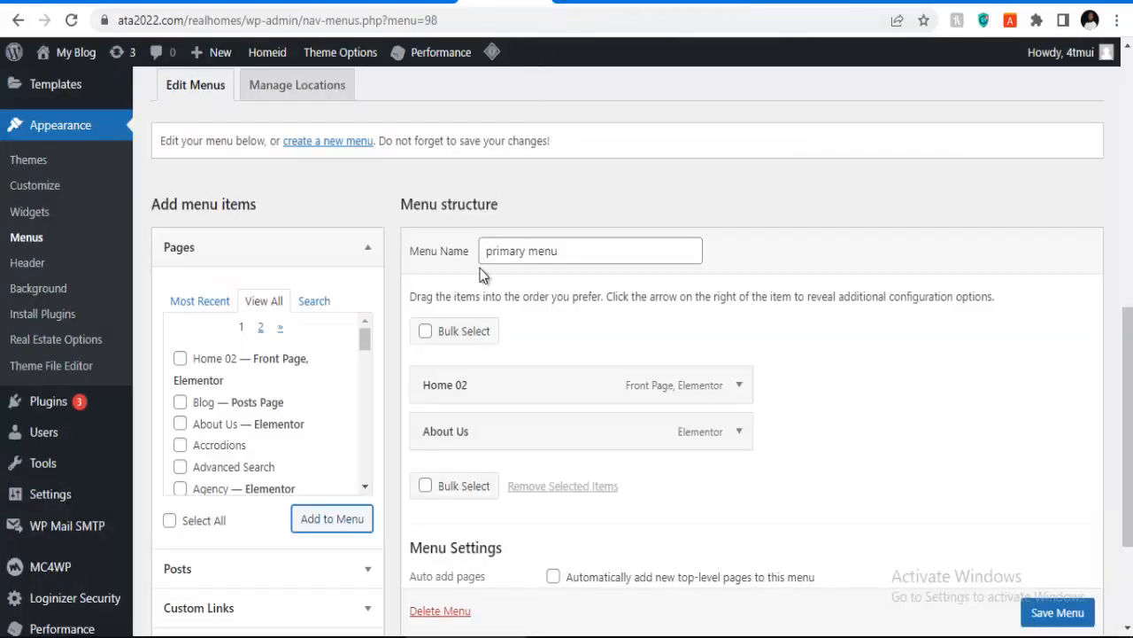
Step: Add the My Properties page to the primary menu
scroll(479, 276, down, 2)
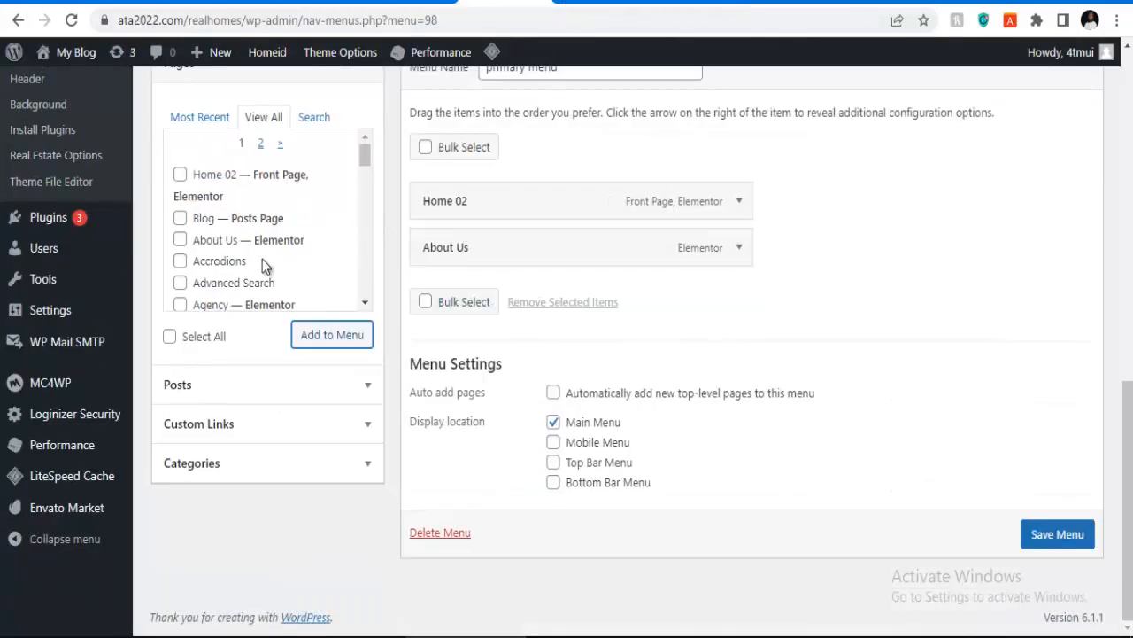
scroll(210, 268, down, 2)
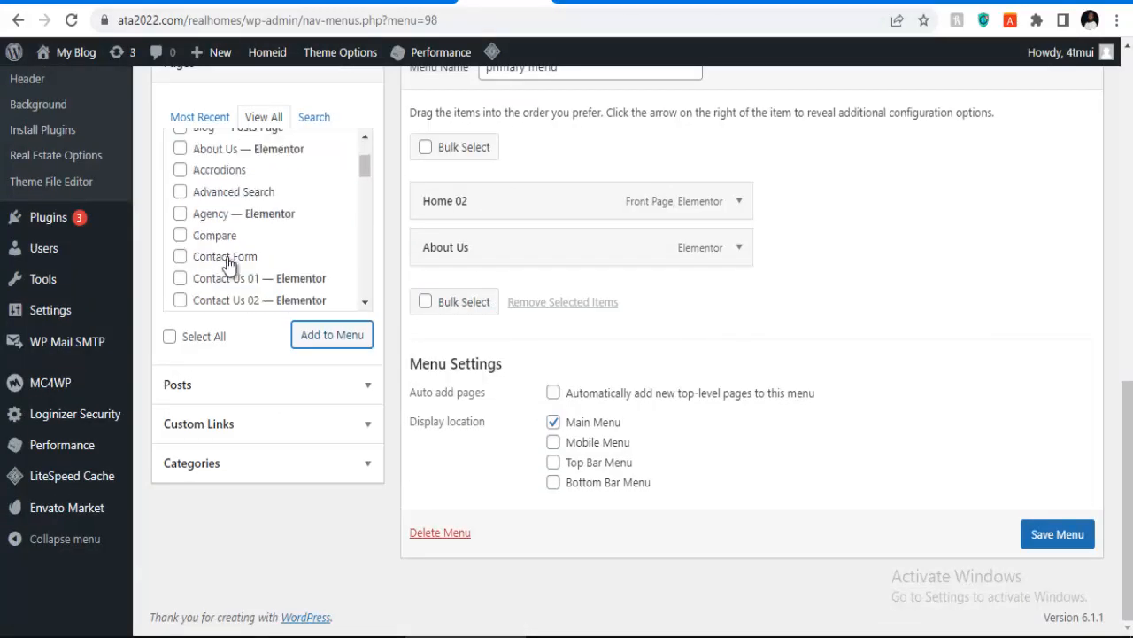
scroll(226, 258, down, 4)
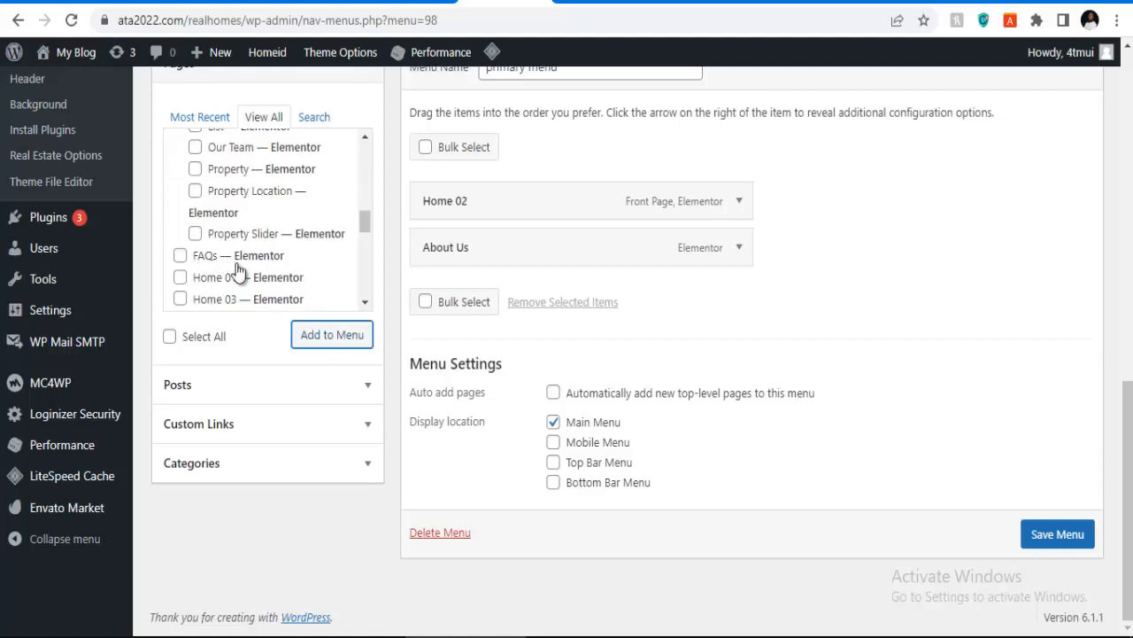
scroll(226, 265, down, 4)
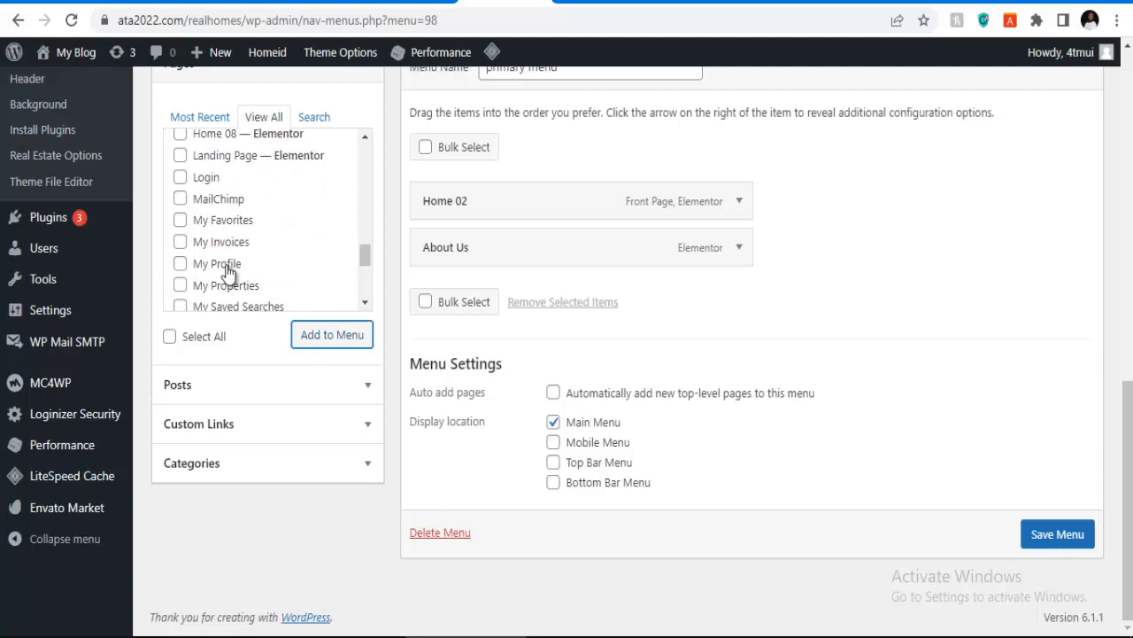
scroll(227, 264, down, 4)
scroll(227, 273, down, 2)
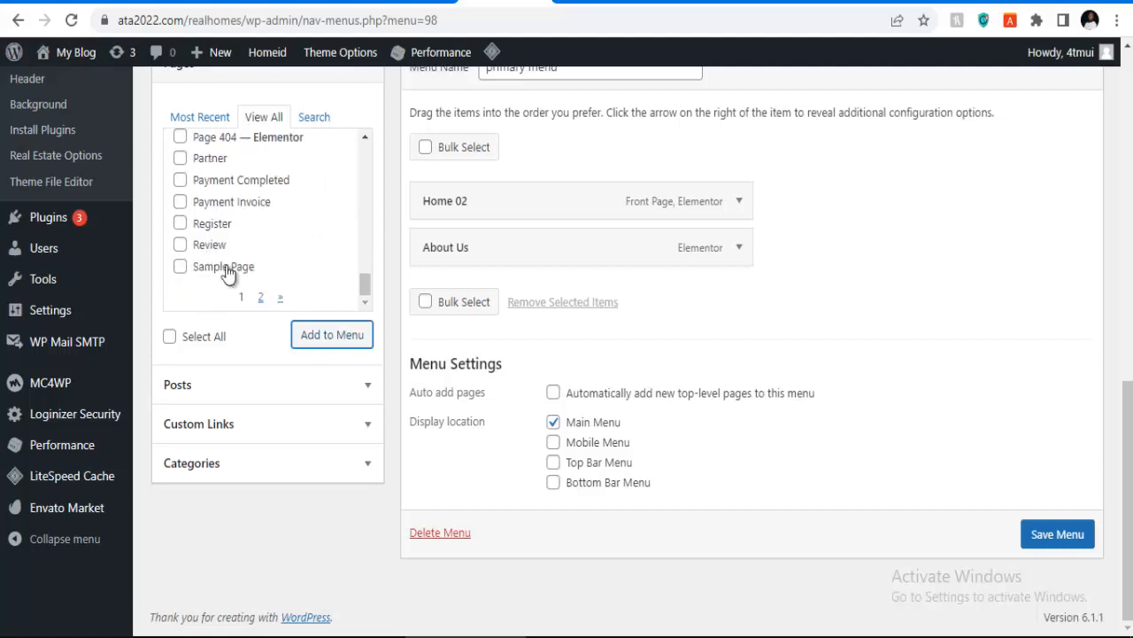
scroll(219, 234, up, 1)
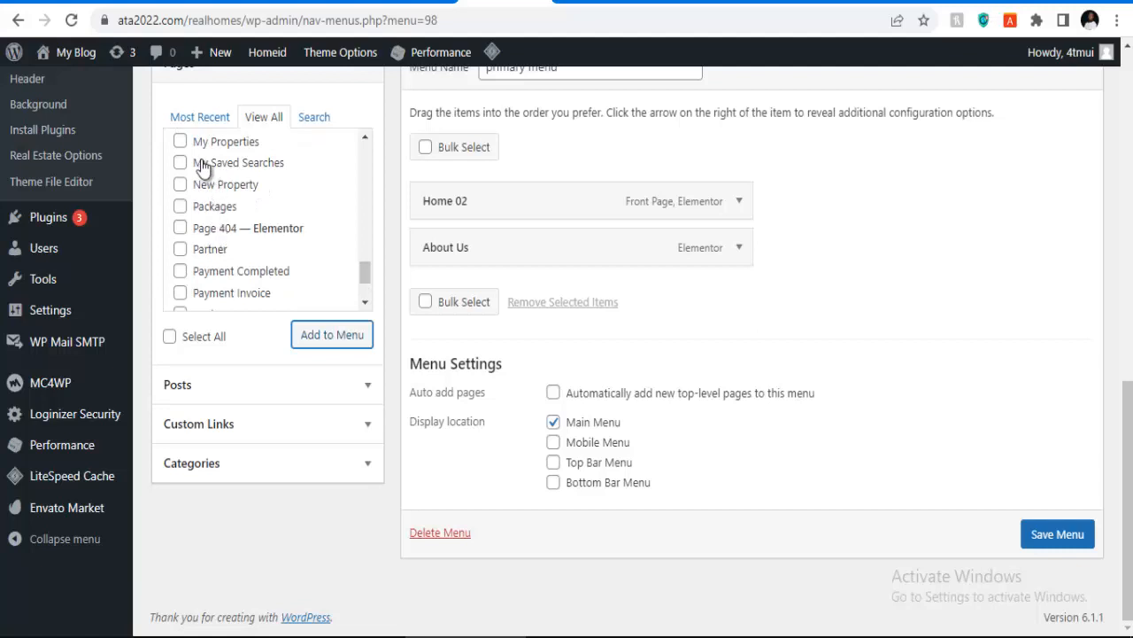
click(181, 142)
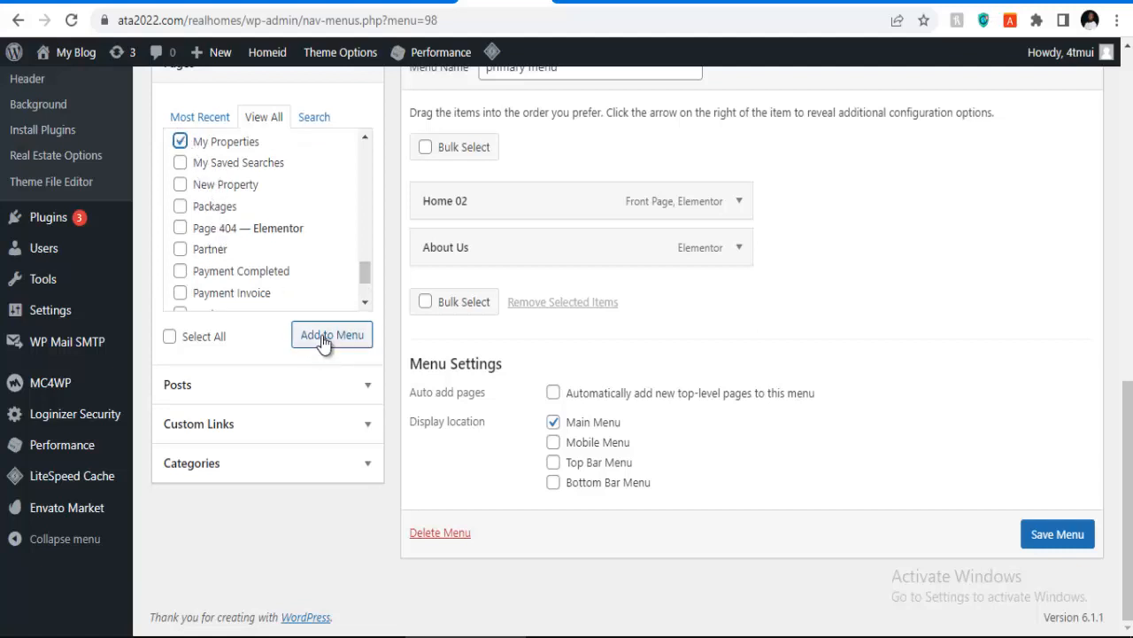
click(323, 341)
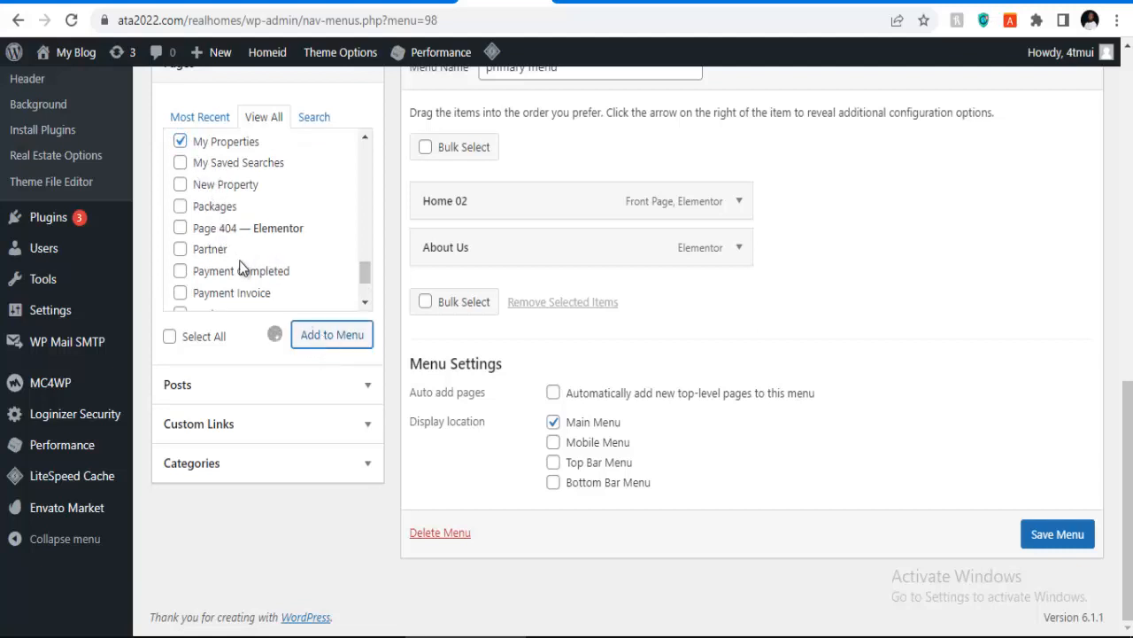
Step: Add the Blog and Services pages from the second page of pages to the menu
scroll(241, 241, down, 1)
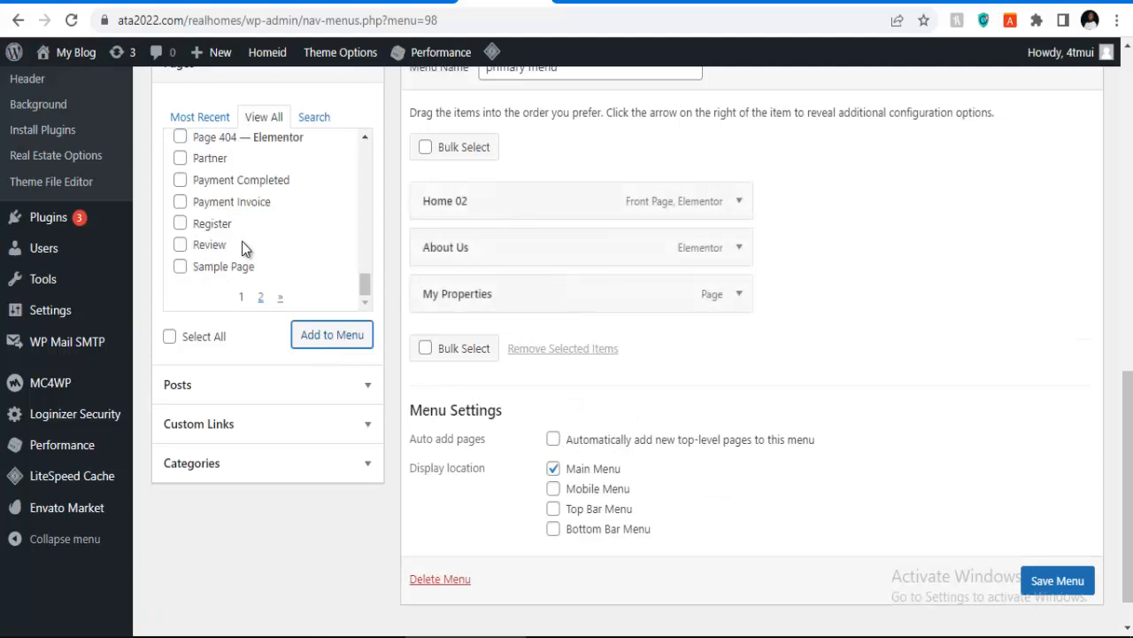
click(260, 301)
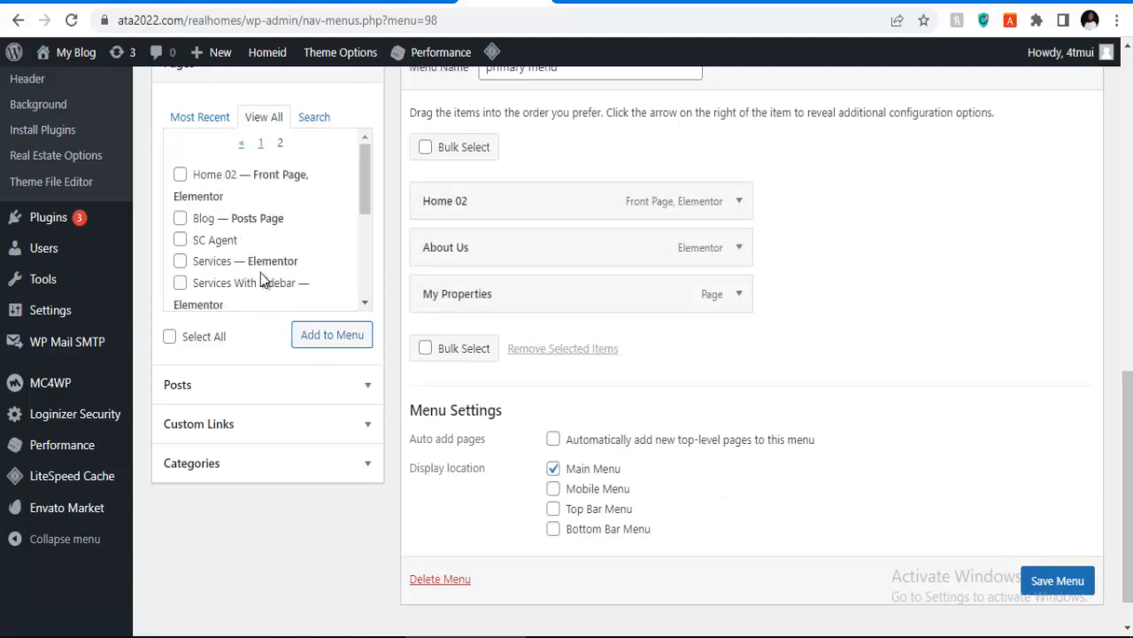
click(181, 220)
click(340, 344)
click(181, 261)
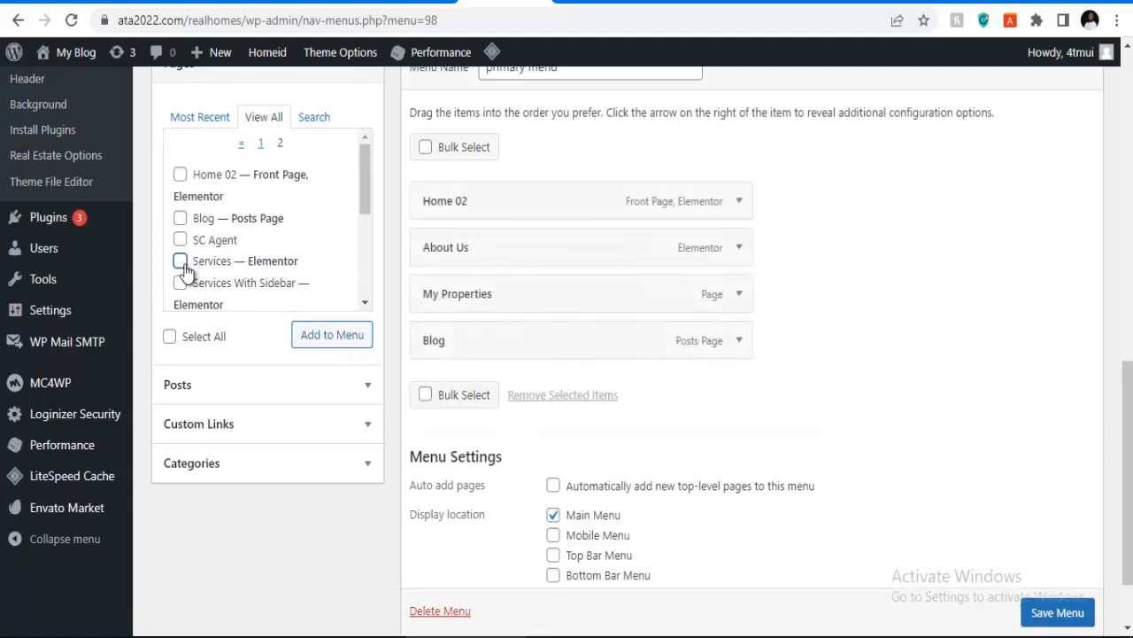
click(334, 340)
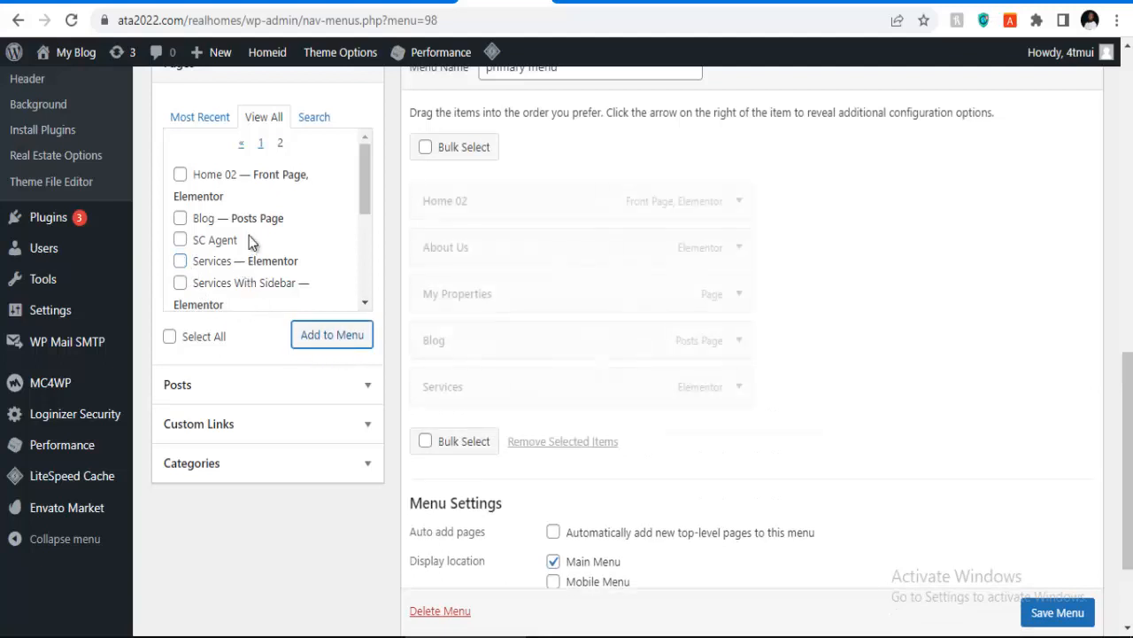
Step: Add the Contact Us 01 page from the first page of pages to the menu
scroll(252, 240, down, 1)
scroll(247, 241, down, 1)
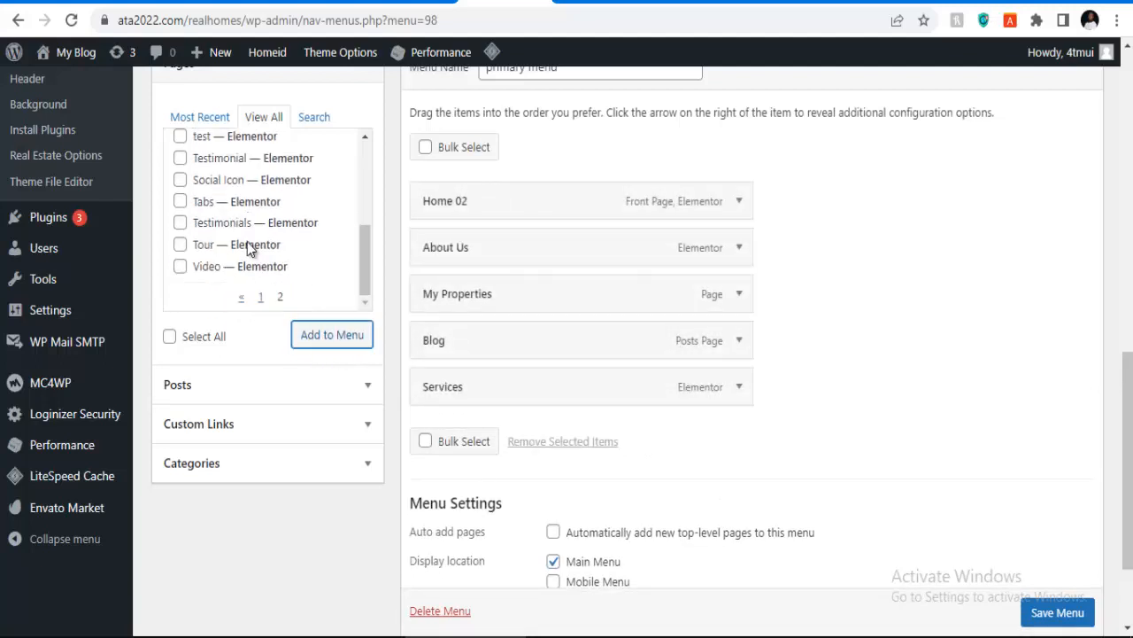
scroll(247, 242, up, 5)
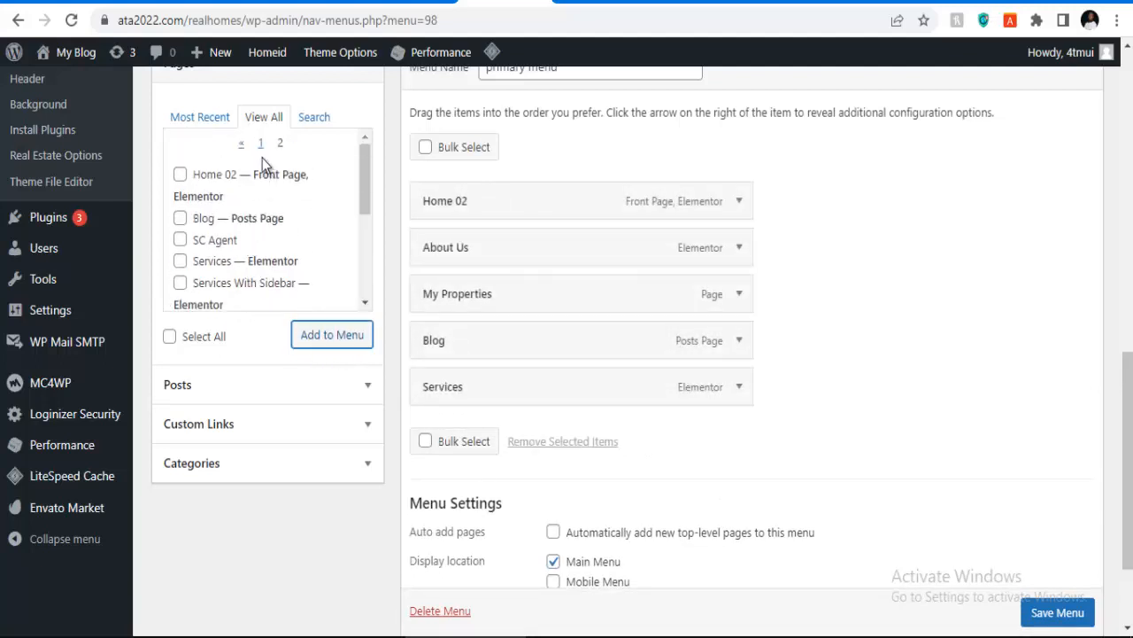
click(260, 143)
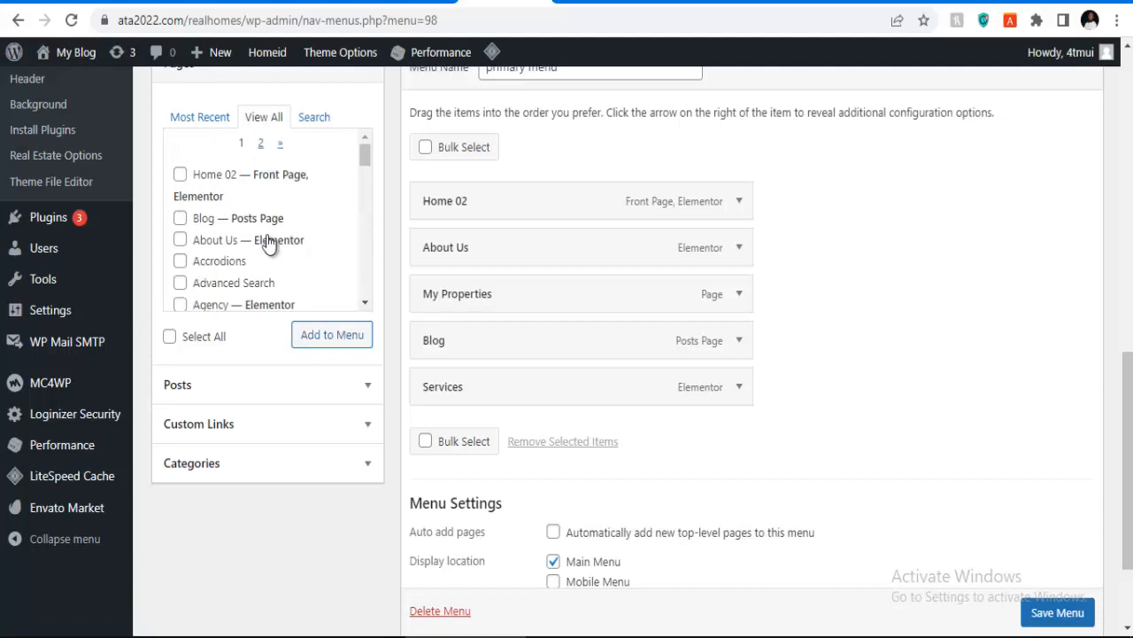
scroll(226, 237, down, 3)
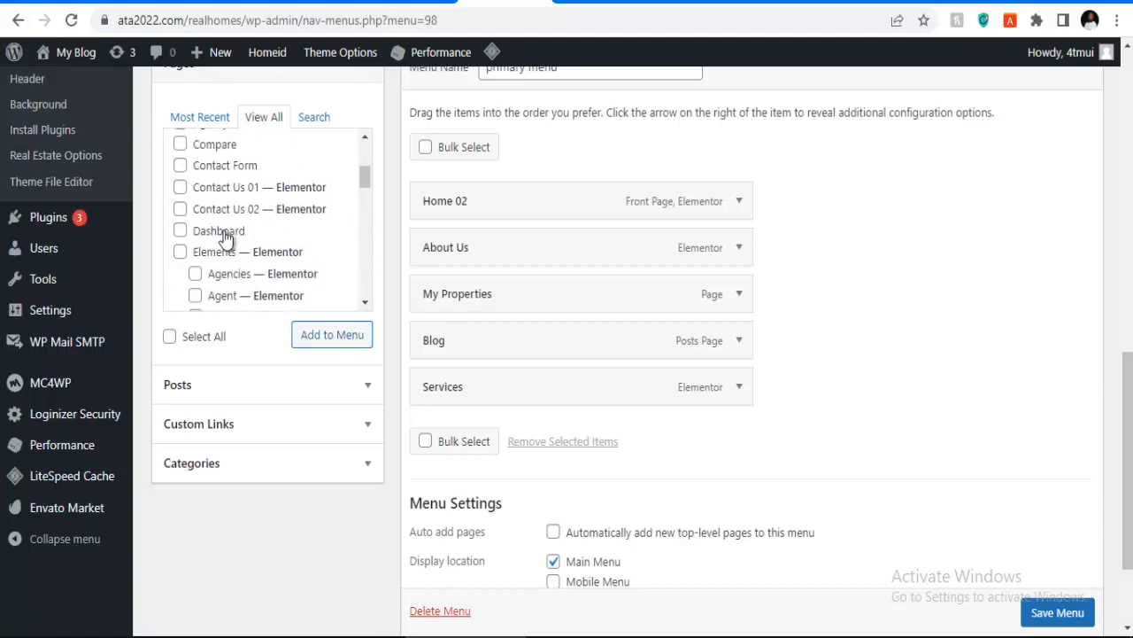
click(180, 189)
click(323, 343)
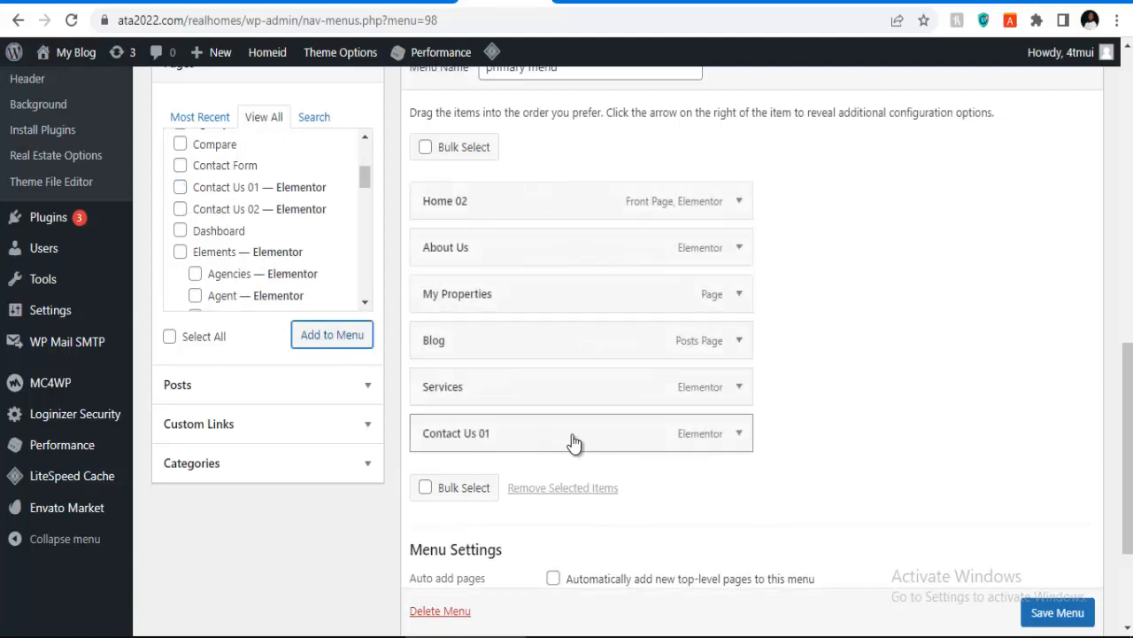
click(747, 206)
Step: Relabel the Home 02 menu item as 'Home' and Contact Us 01 as 'Contact Us'
click(632, 257)
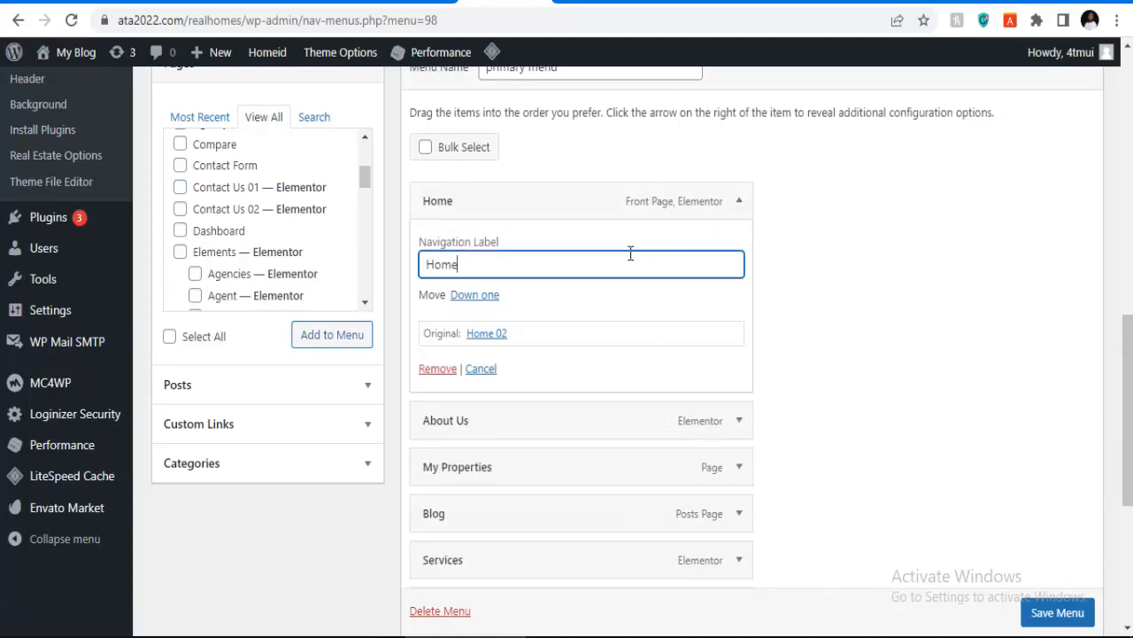
click(736, 211)
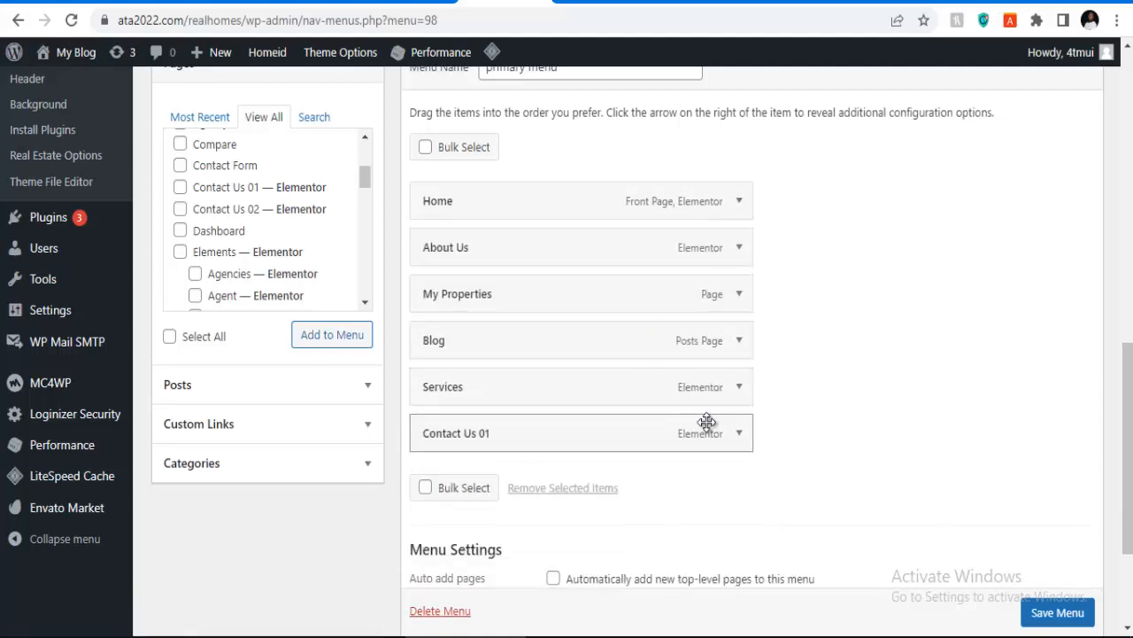
click(741, 436)
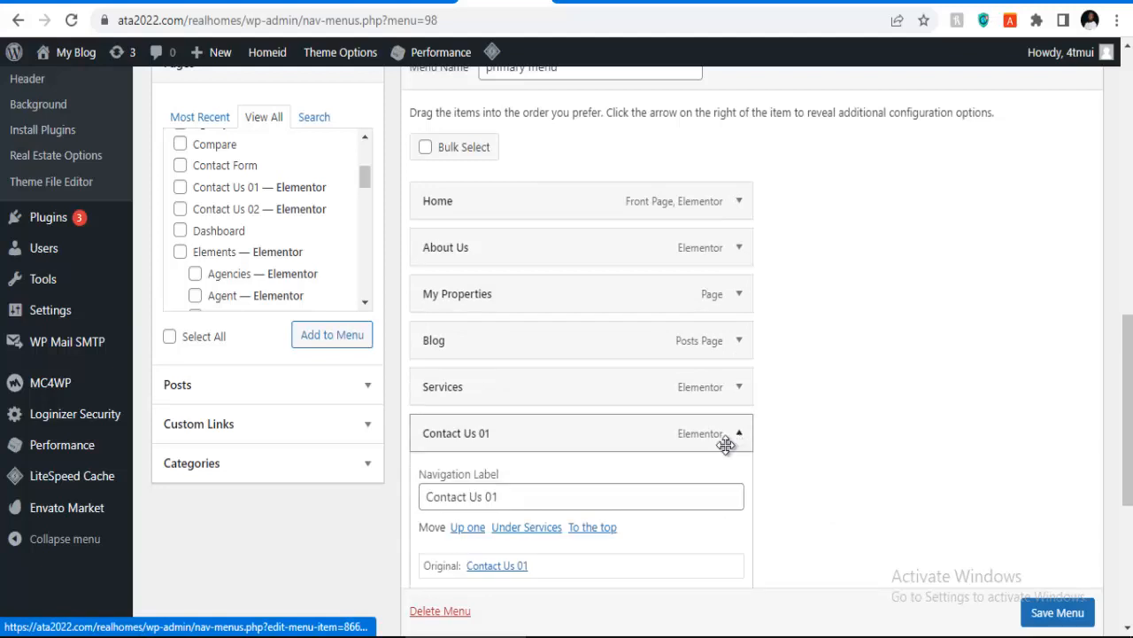
click(584, 502)
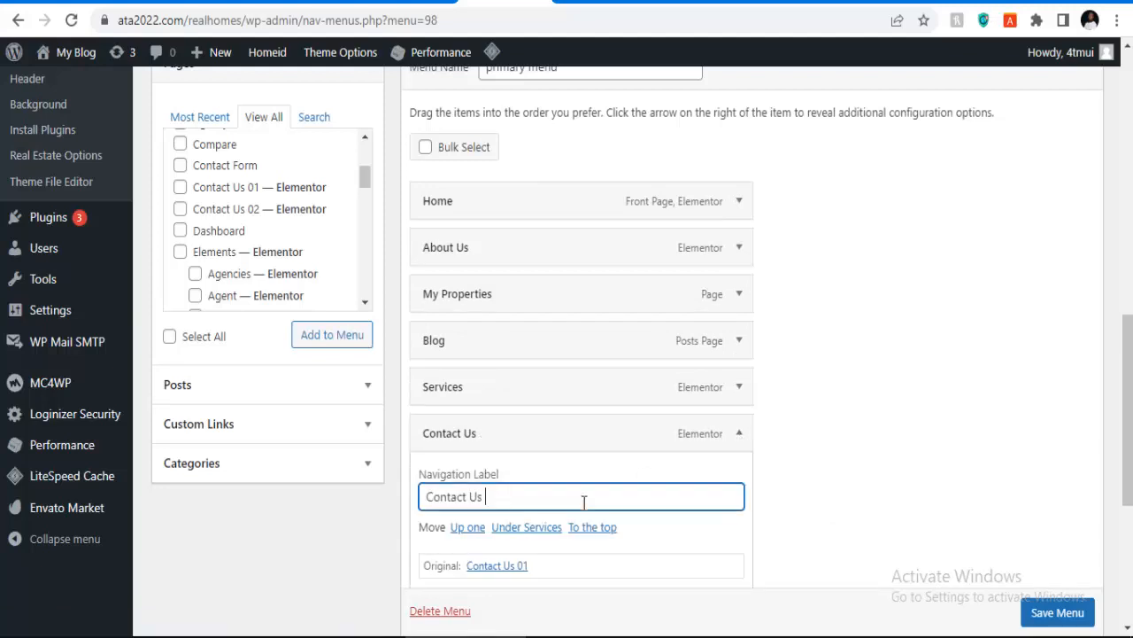
scroll(581, 491, down, 3)
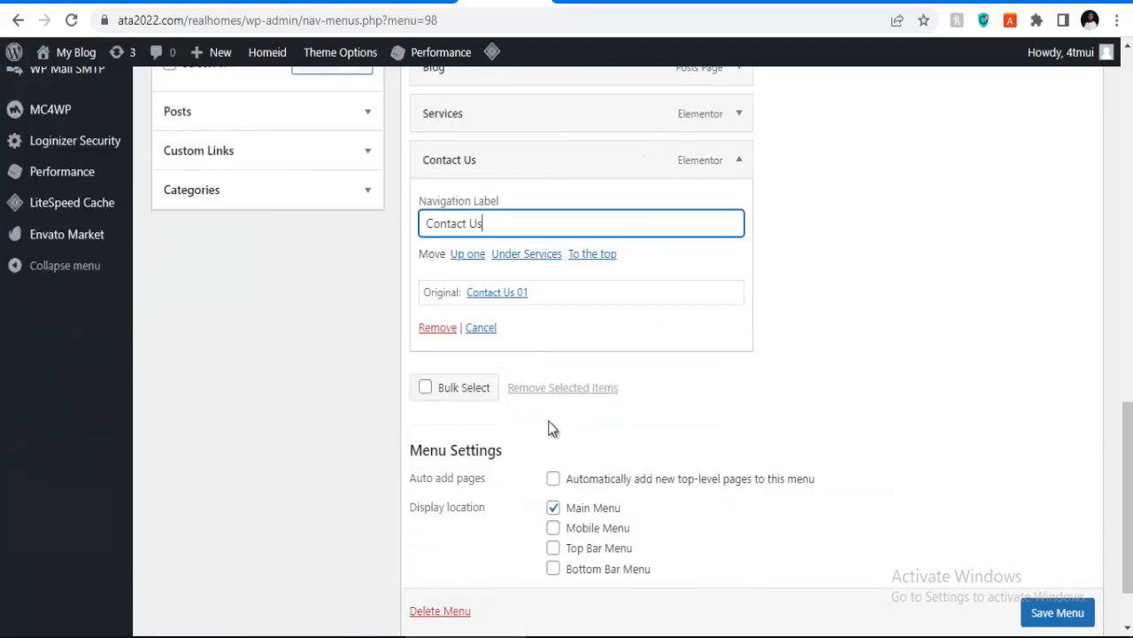
Step: Save the primary menu with all six items
click(1062, 613)
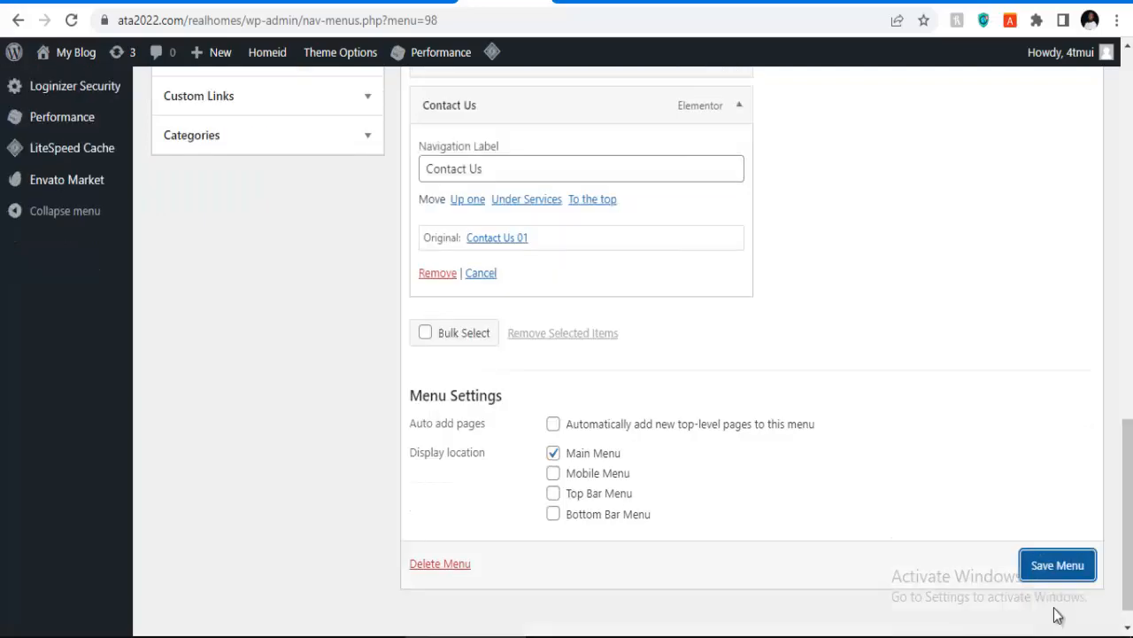
click(1059, 567)
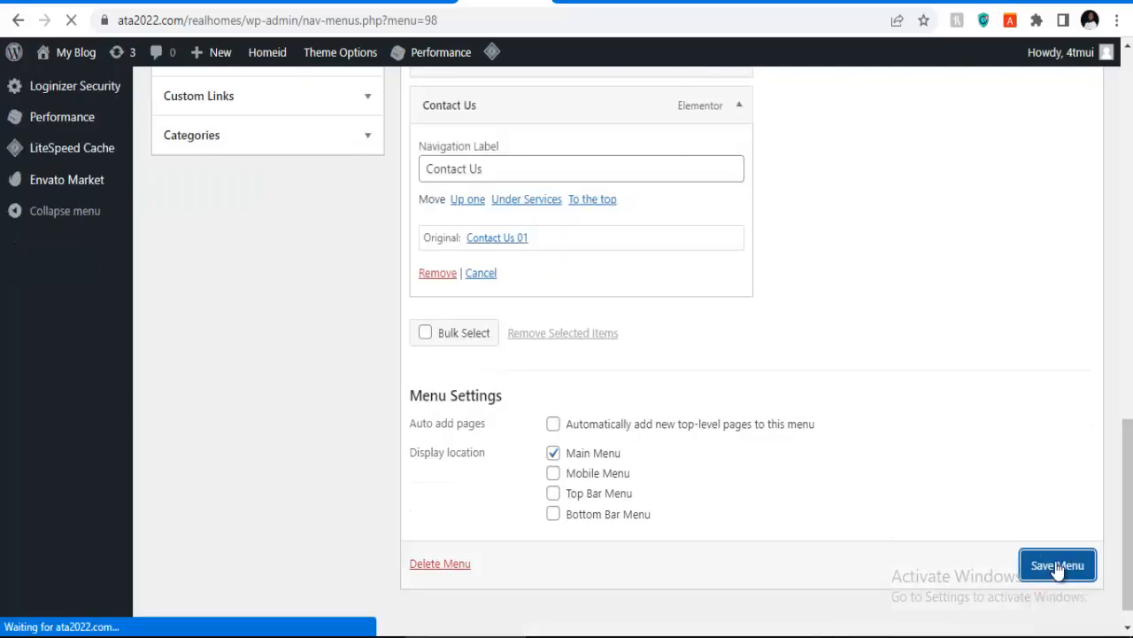
scroll(675, 517, down, 10)
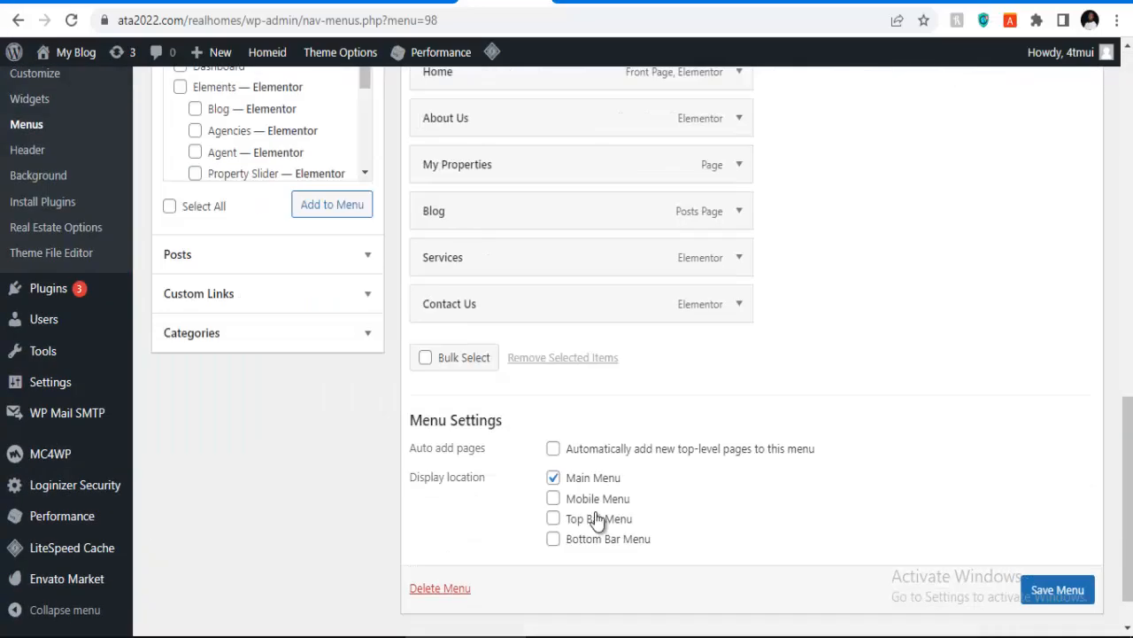
scroll(495, 577, down, 1)
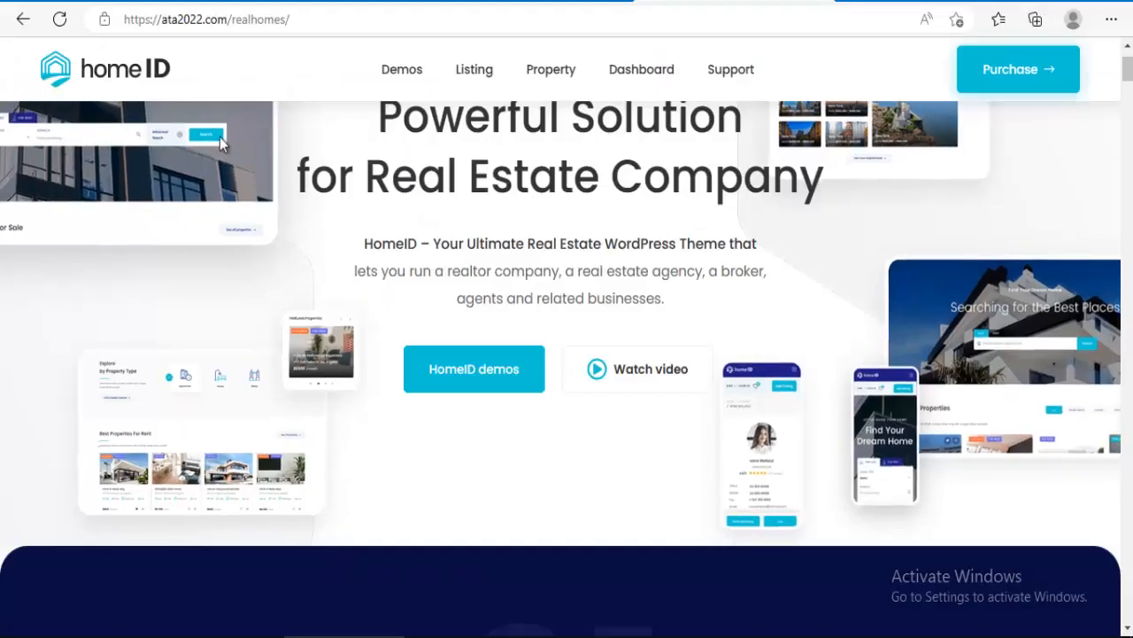
Step: Reload the live HomeID site and open My Properties (redirects to Login) and Blog from the header
click(62, 20)
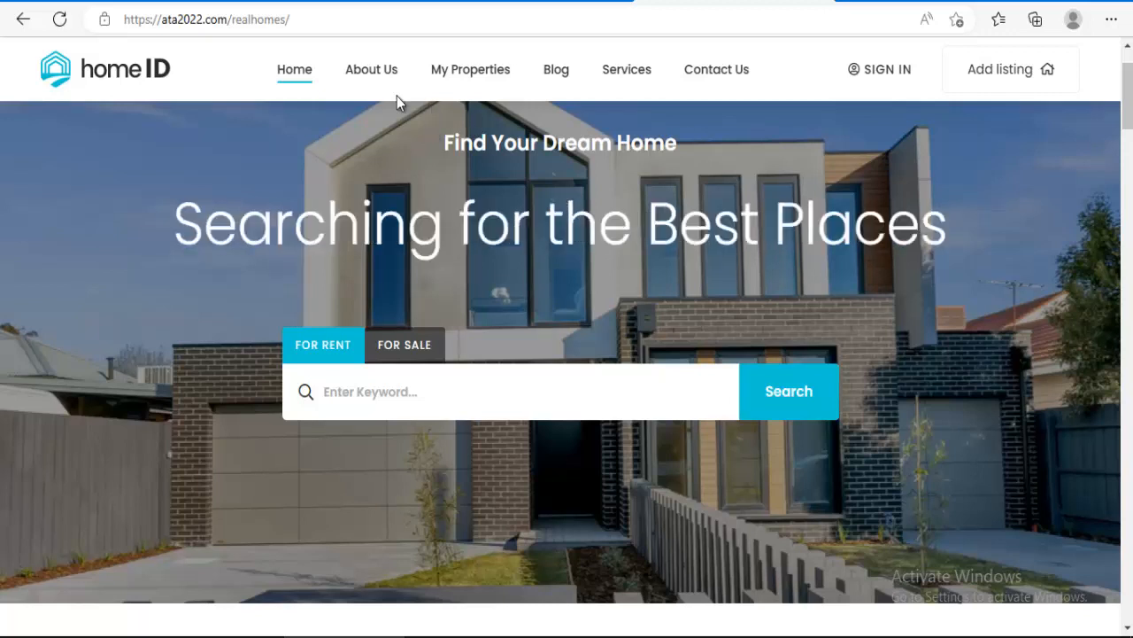
click(471, 76)
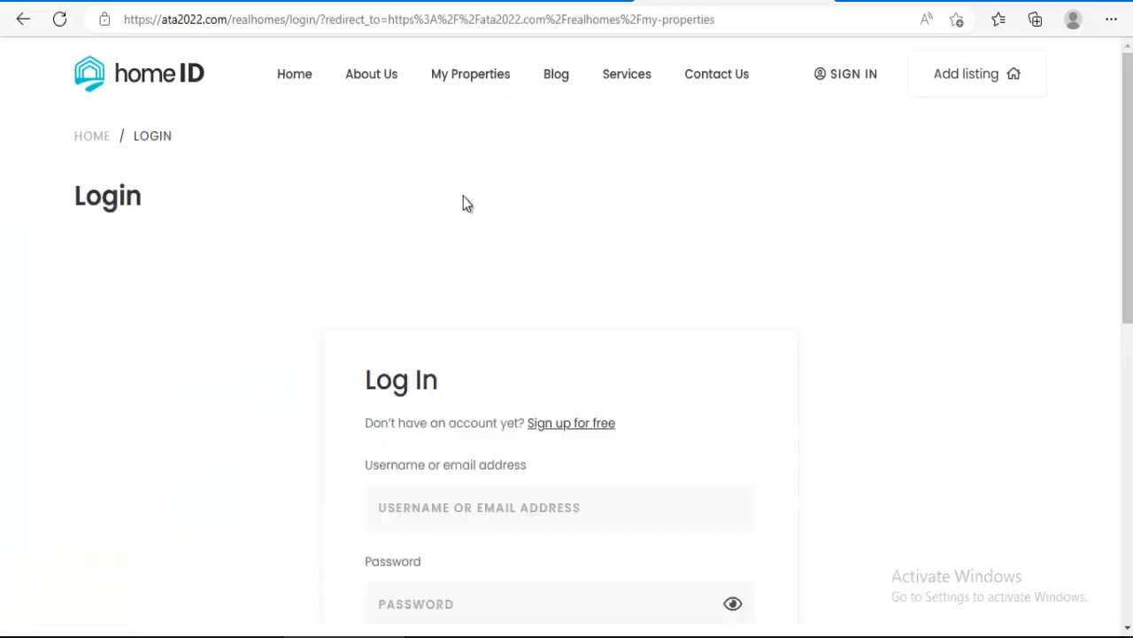
scroll(466, 213, down, 4)
scroll(505, 218, up, 4)
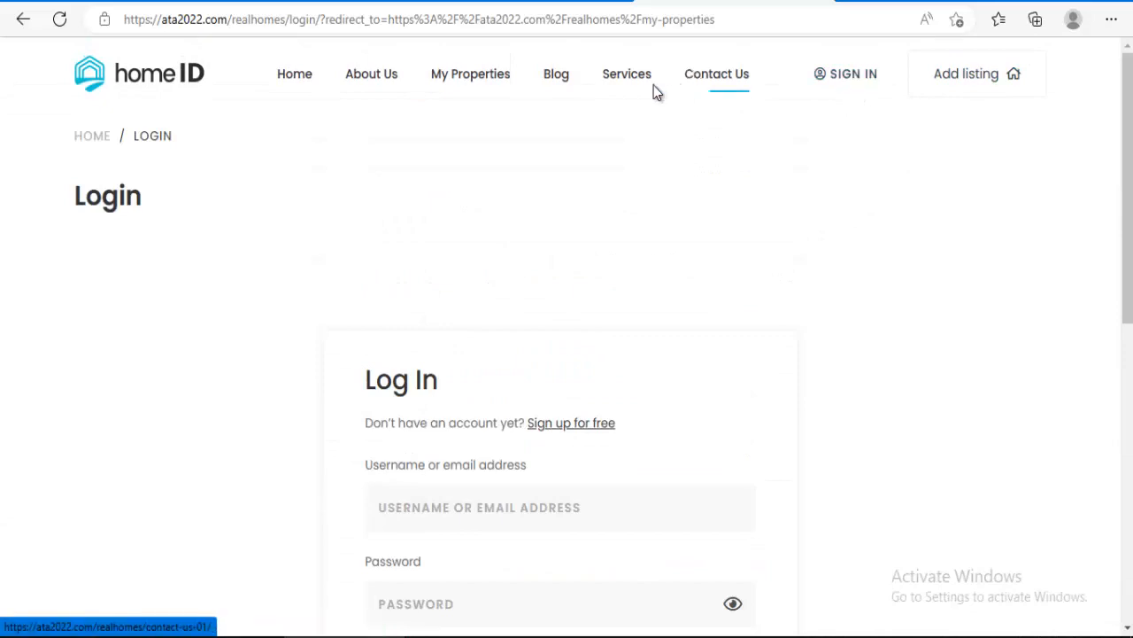
click(569, 78)
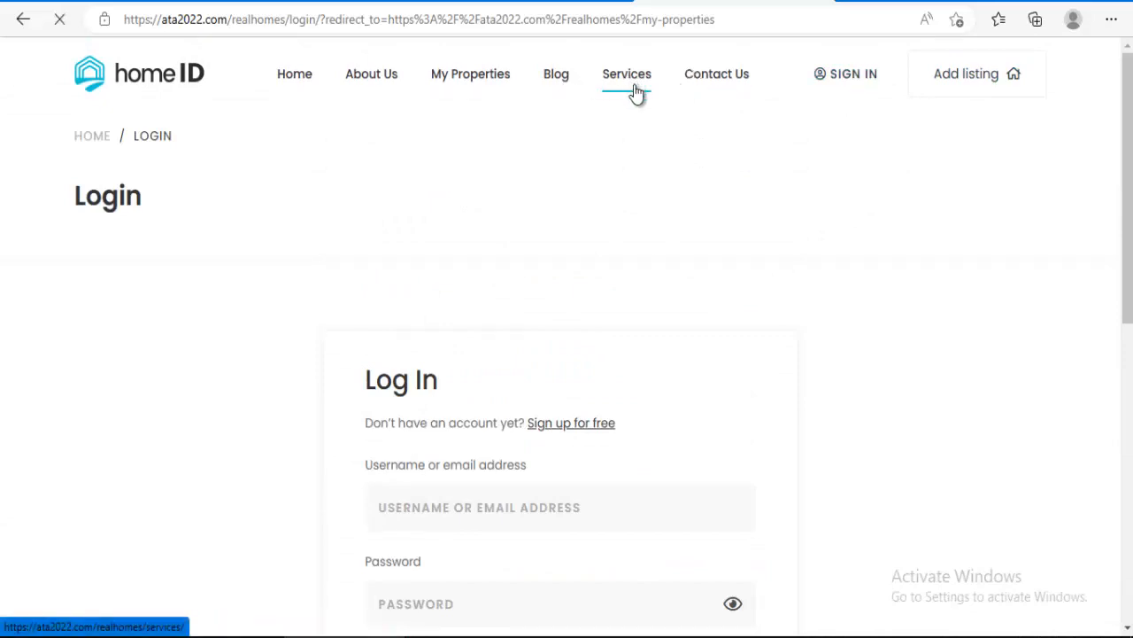
scroll(590, 189, down, 15)
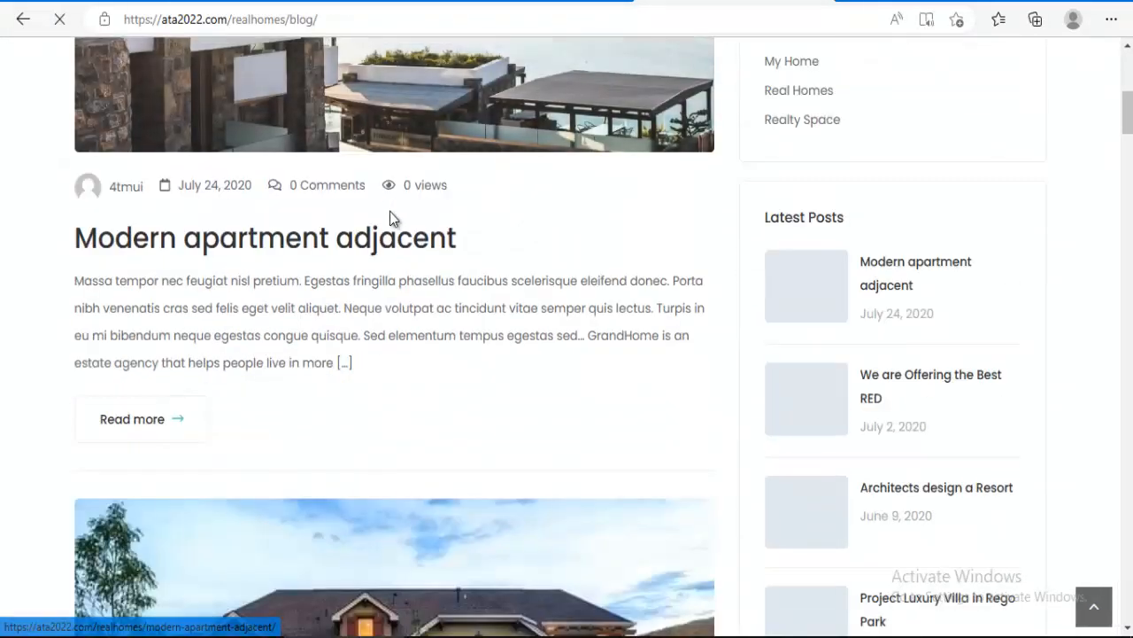
scroll(392, 223, up, 12)
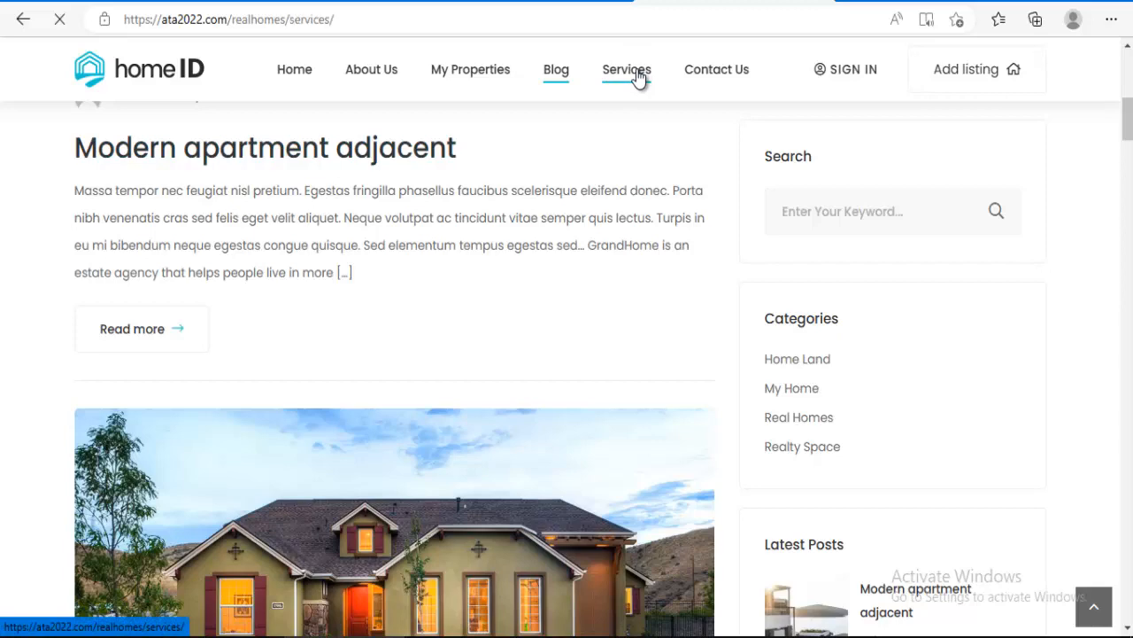
Step: Scroll through the live site's Services and Contact Us pages
scroll(555, 160, down, 6)
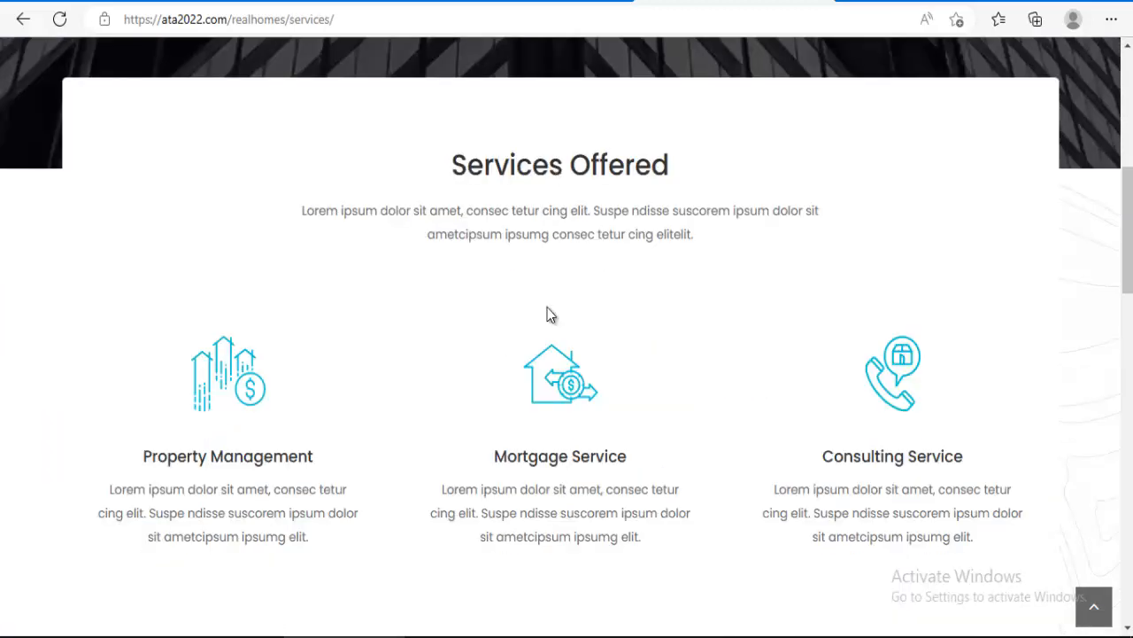
scroll(547, 314, down, 7)
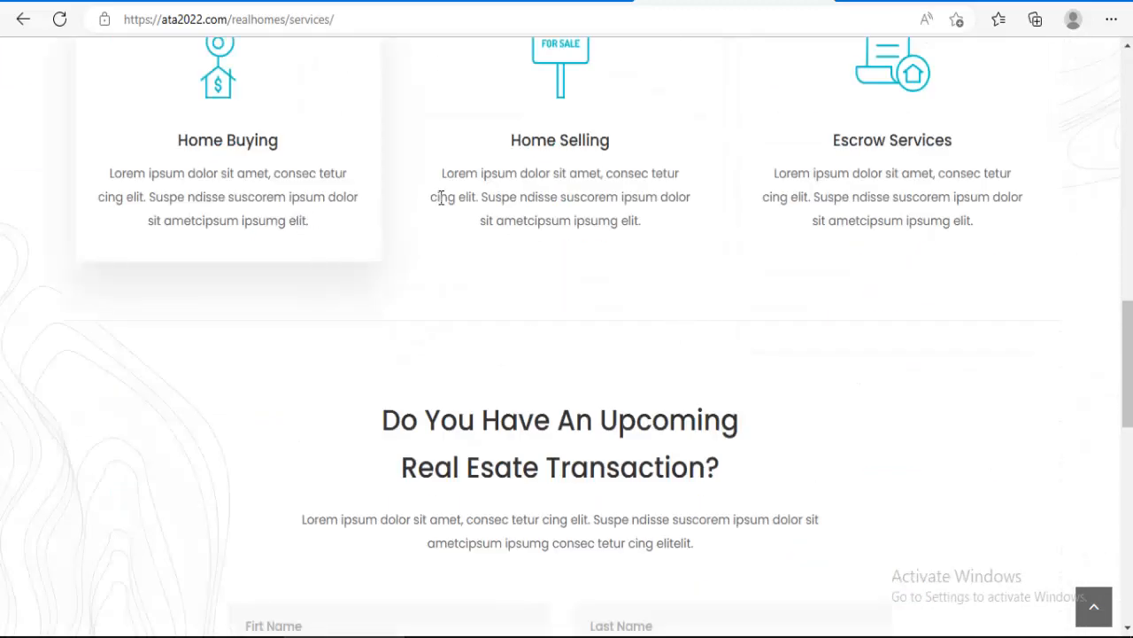
scroll(759, 192, up, 4)
scroll(564, 243, up, 2)
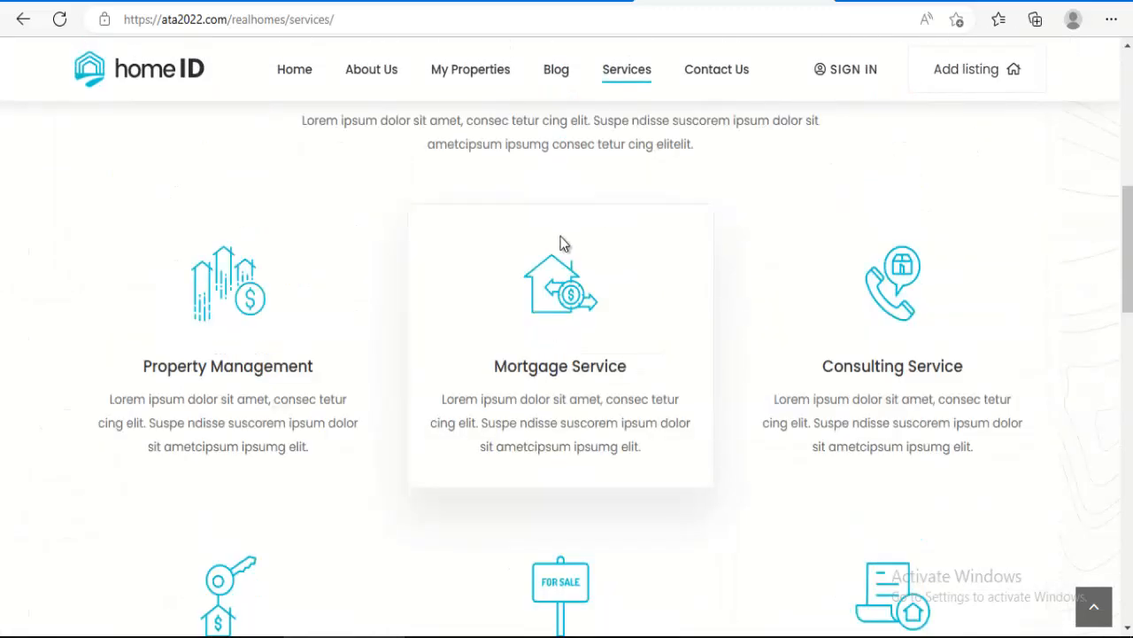
scroll(504, 245, up, 3)
scroll(504, 245, down, 12)
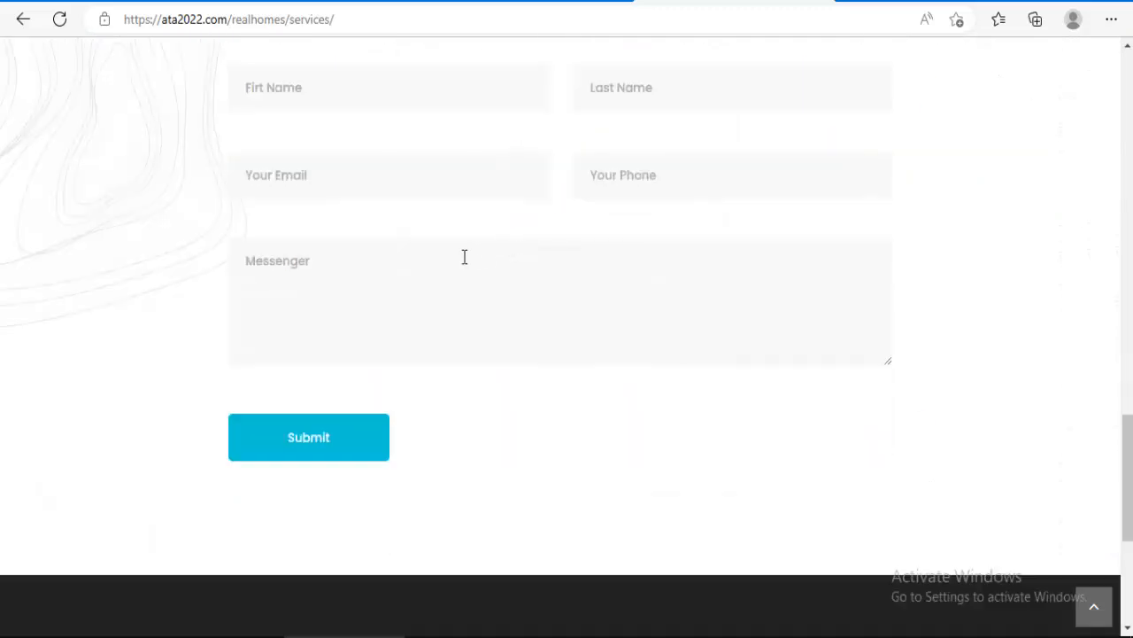
scroll(434, 310, down, 4)
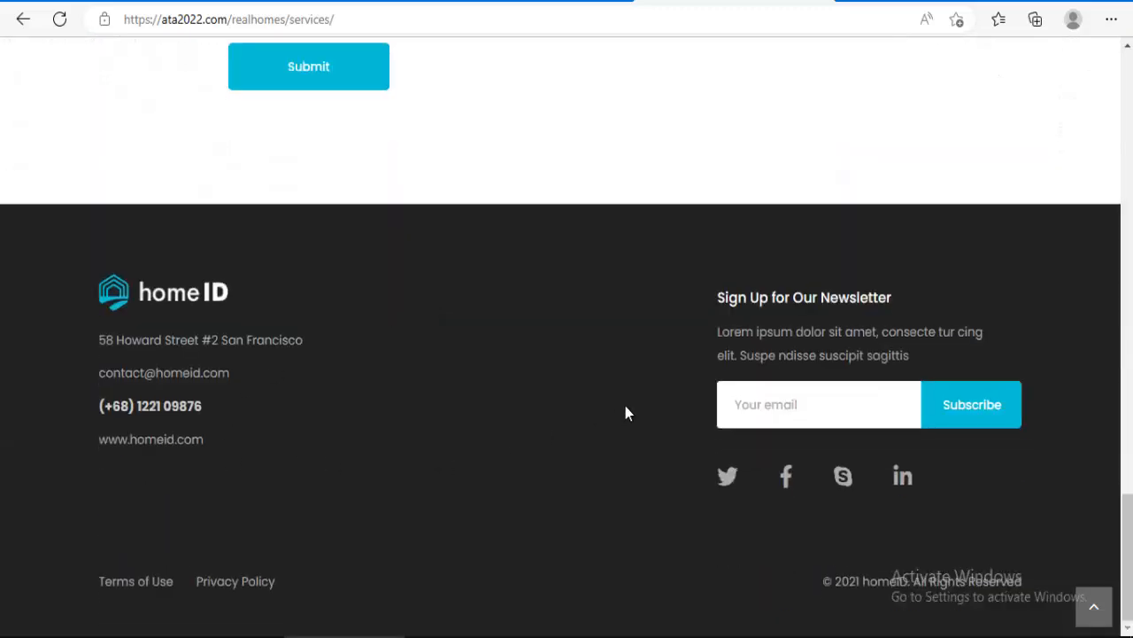
scroll(677, 393, up, 8)
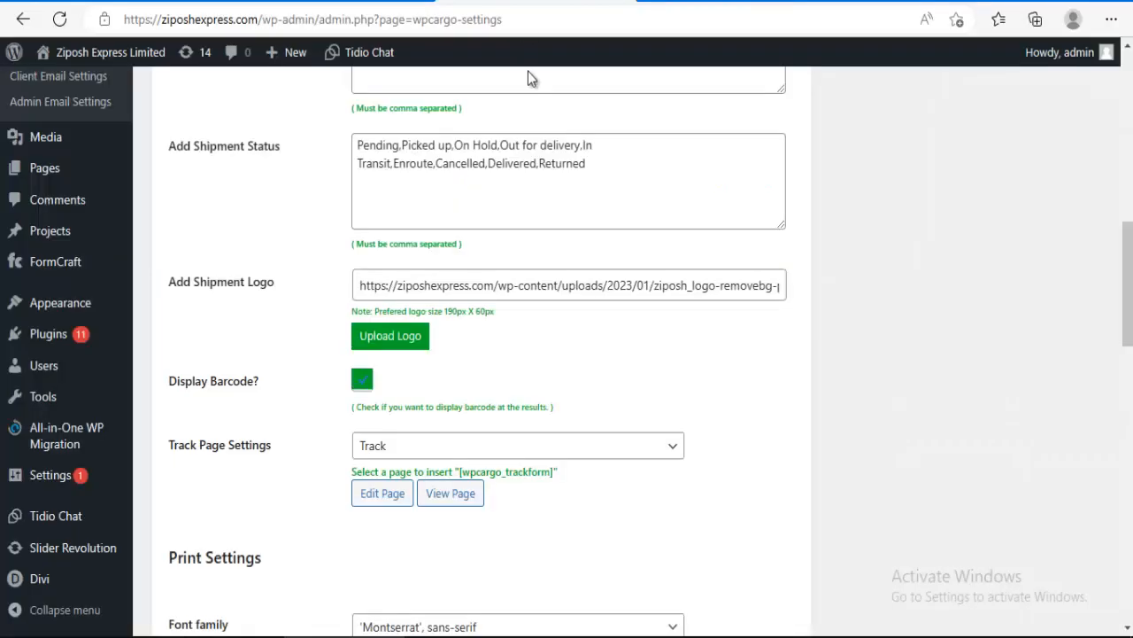
scroll(554, 142, down, 2)
scroll(553, 141, up, 2)
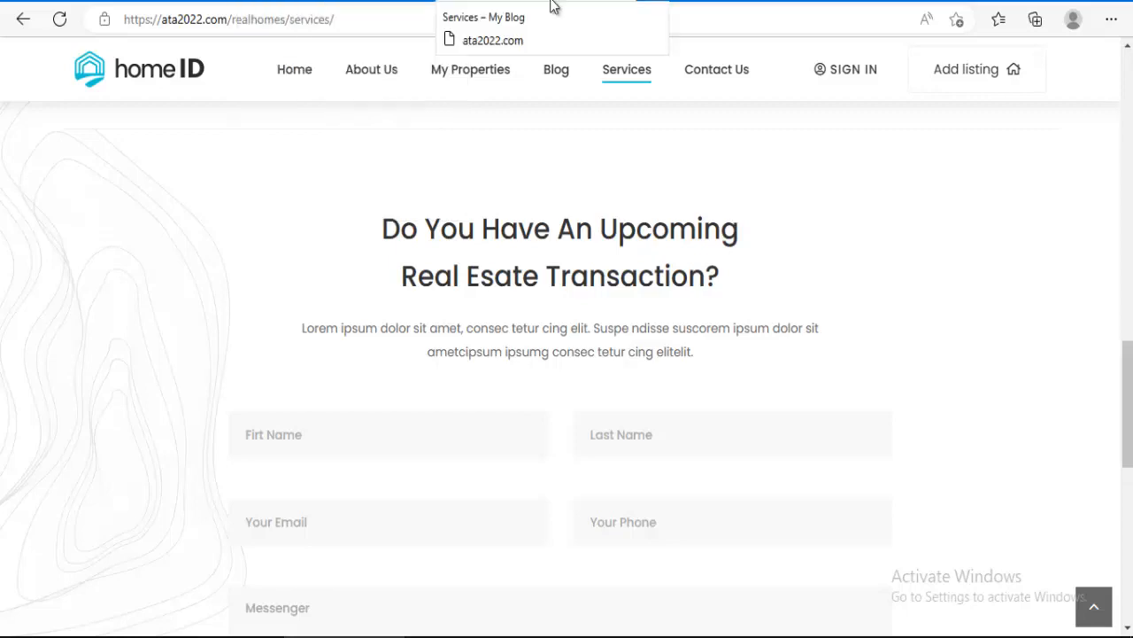
scroll(540, 180, down, 4)
scroll(542, 180, up, 6)
scroll(541, 179, up, 6)
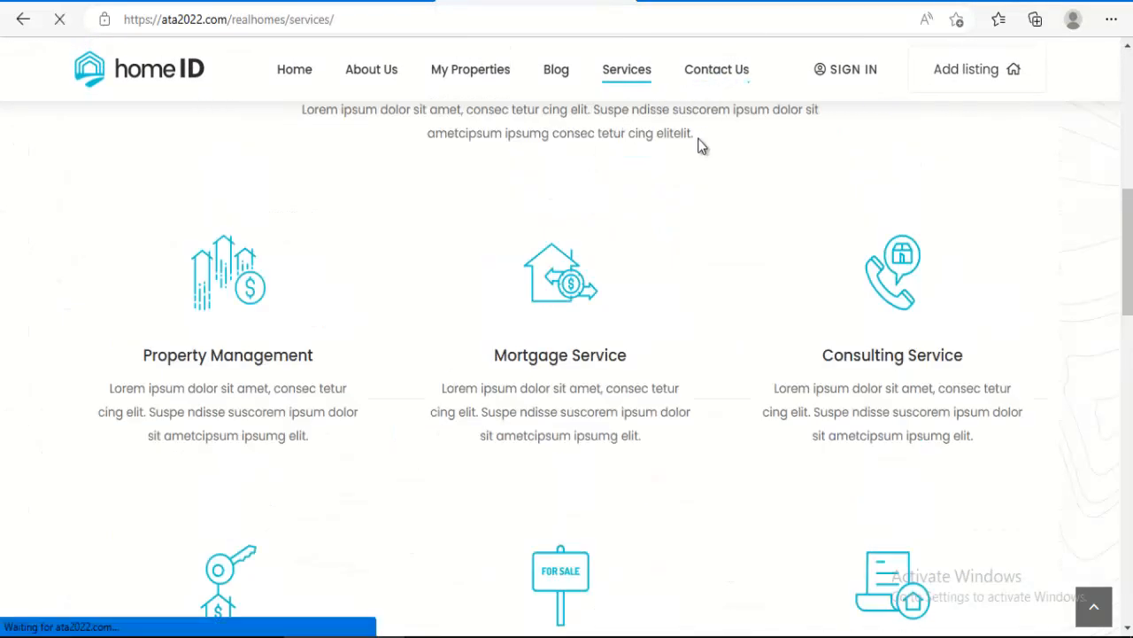
scroll(611, 184, down, 8)
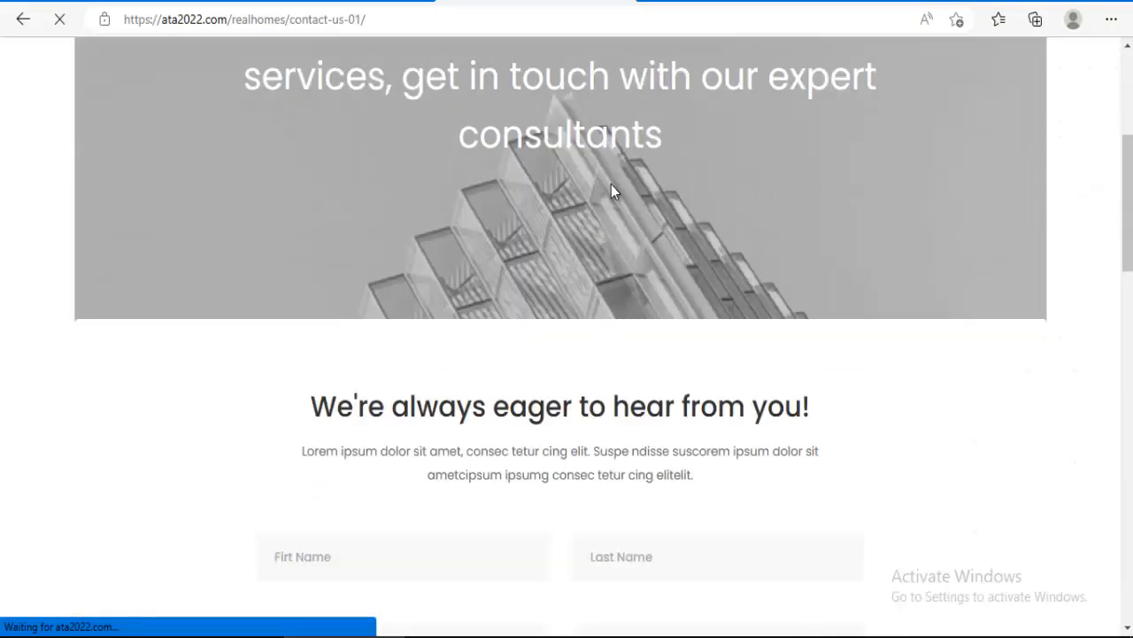
scroll(420, 92, up, 7)
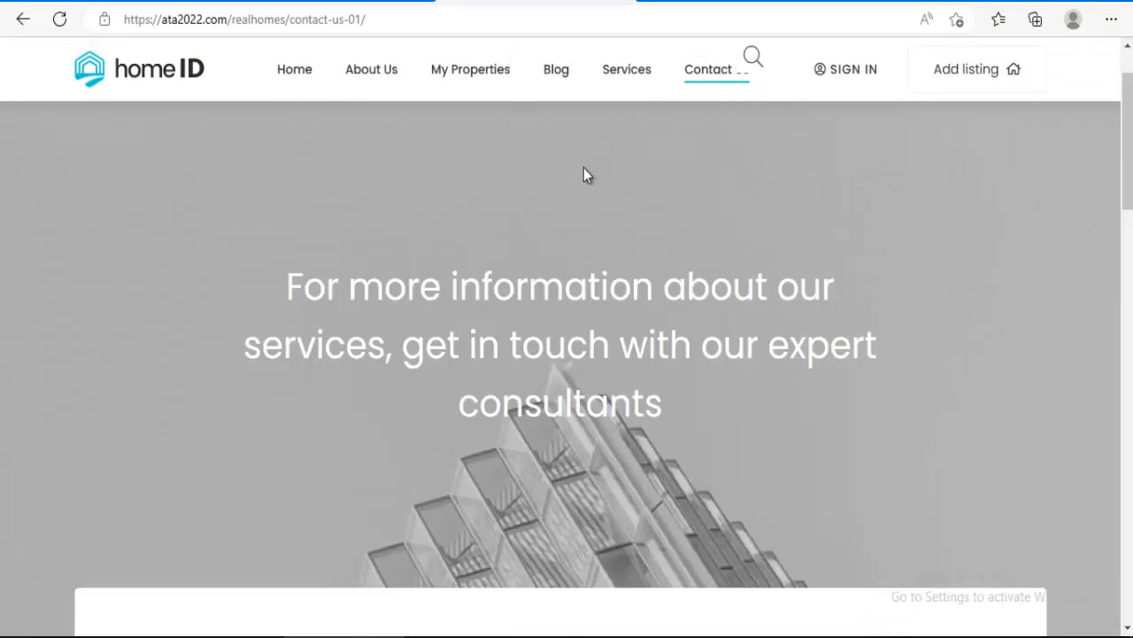
scroll(397, 281, down, 3)
scroll(505, 246, down, 9)
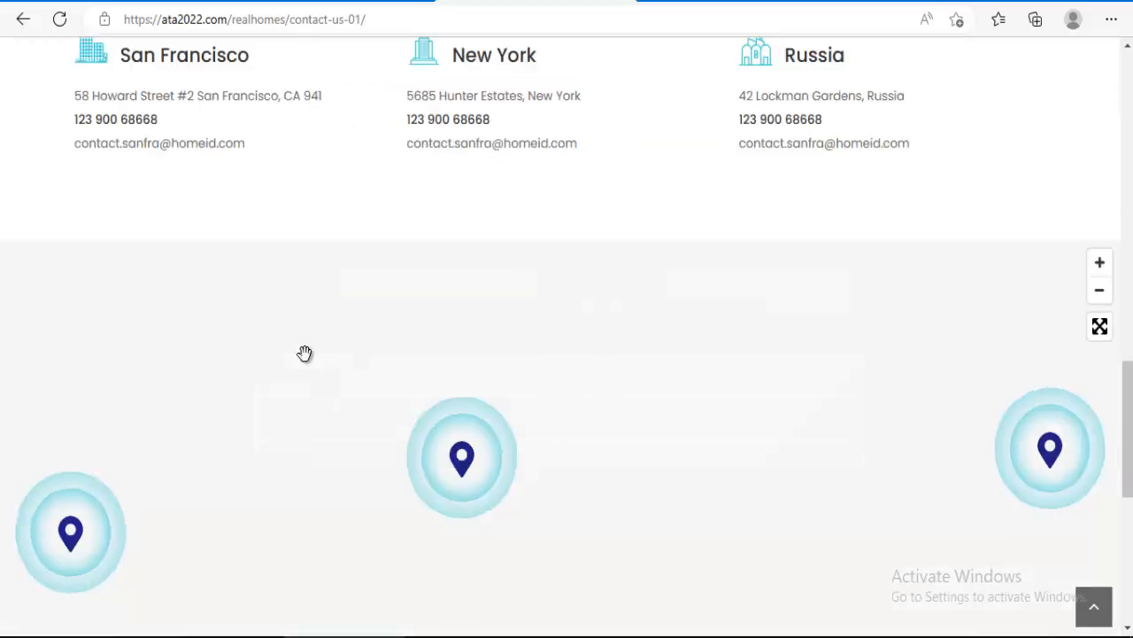
scroll(549, 319, down, 3)
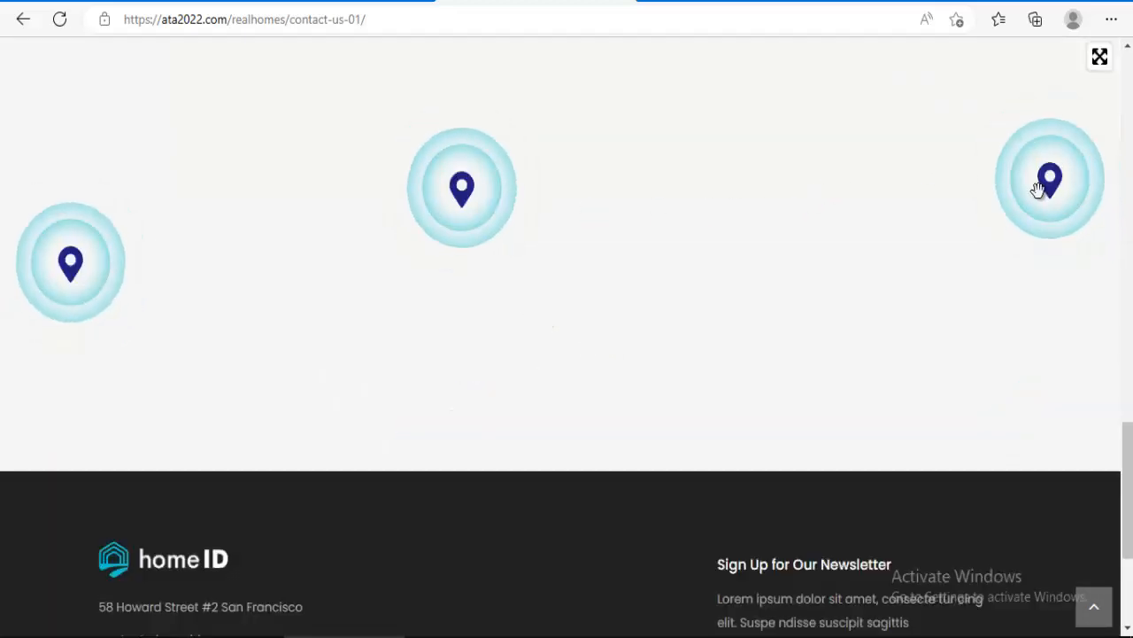
scroll(339, 296, down, 3)
scroll(394, 279, up, 5)
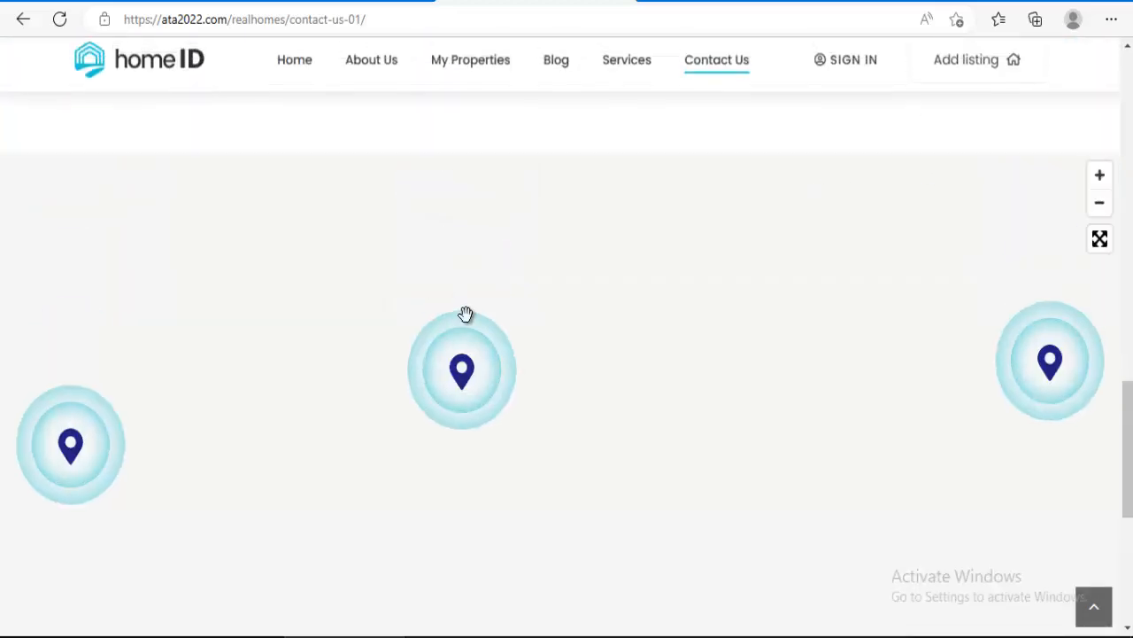
Step: Return to the WordPress admin Menus window from the taskbar preview
mouse_move(464, 636)
click(462, 580)
scroll(494, 456, up, 15)
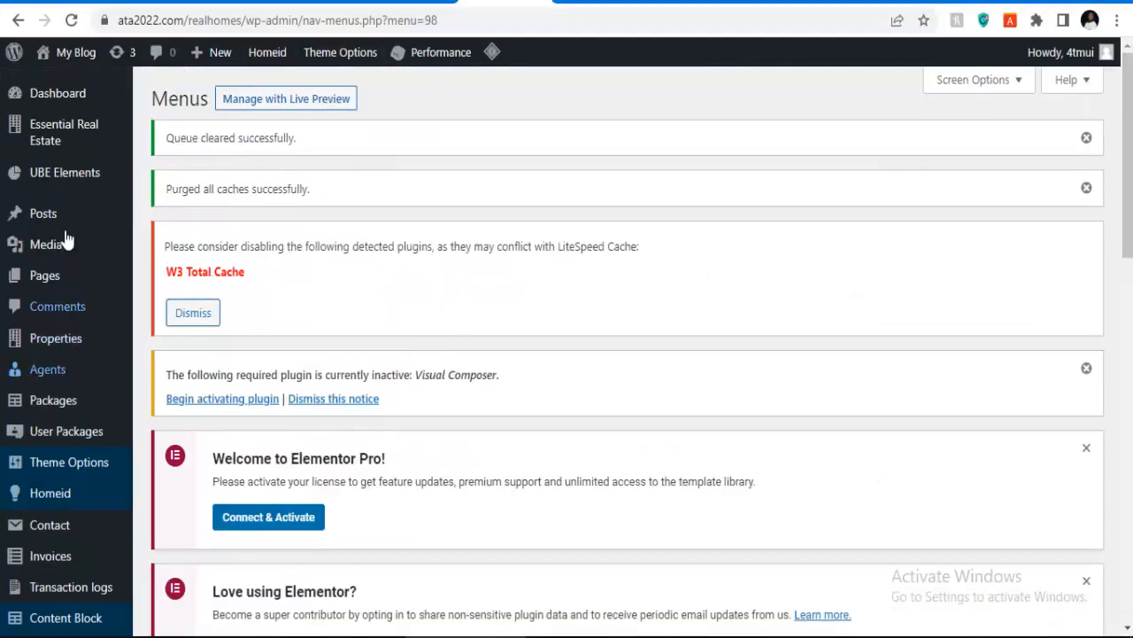
Step: Scroll down the HomeID reference demo's Home 02 page
click(578, 2)
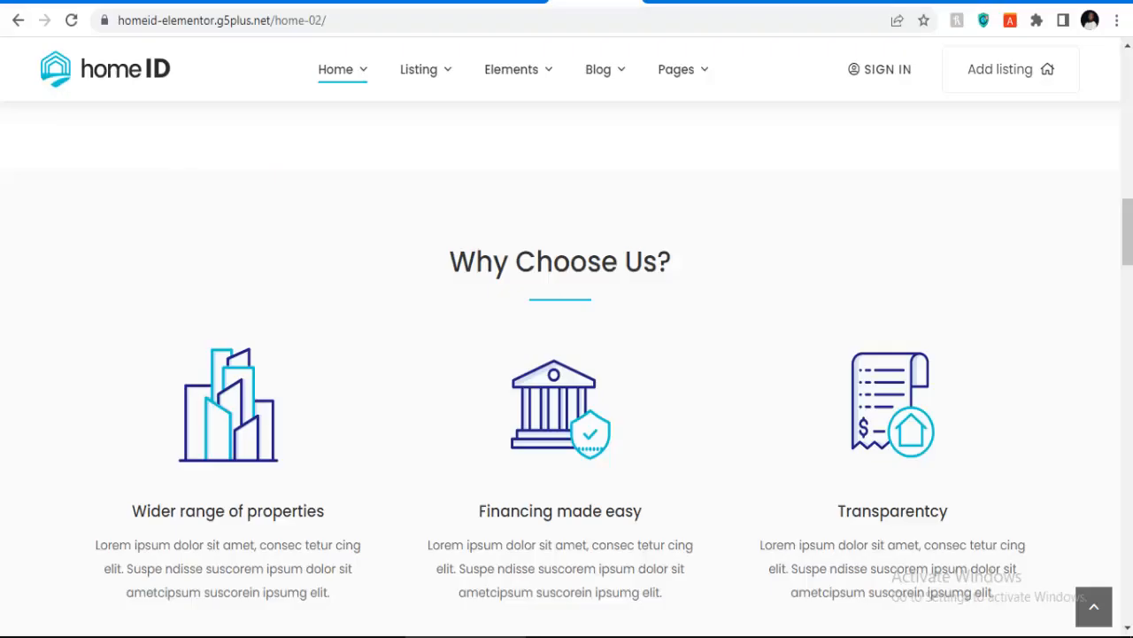
scroll(504, 306, up, 15)
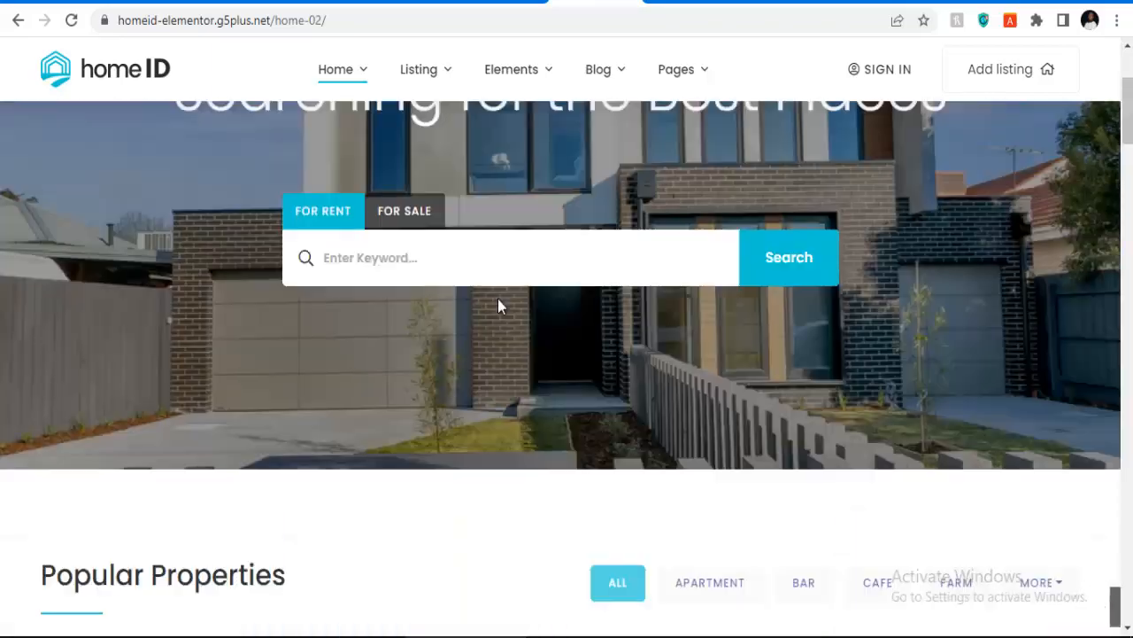
scroll(499, 301, down, 10)
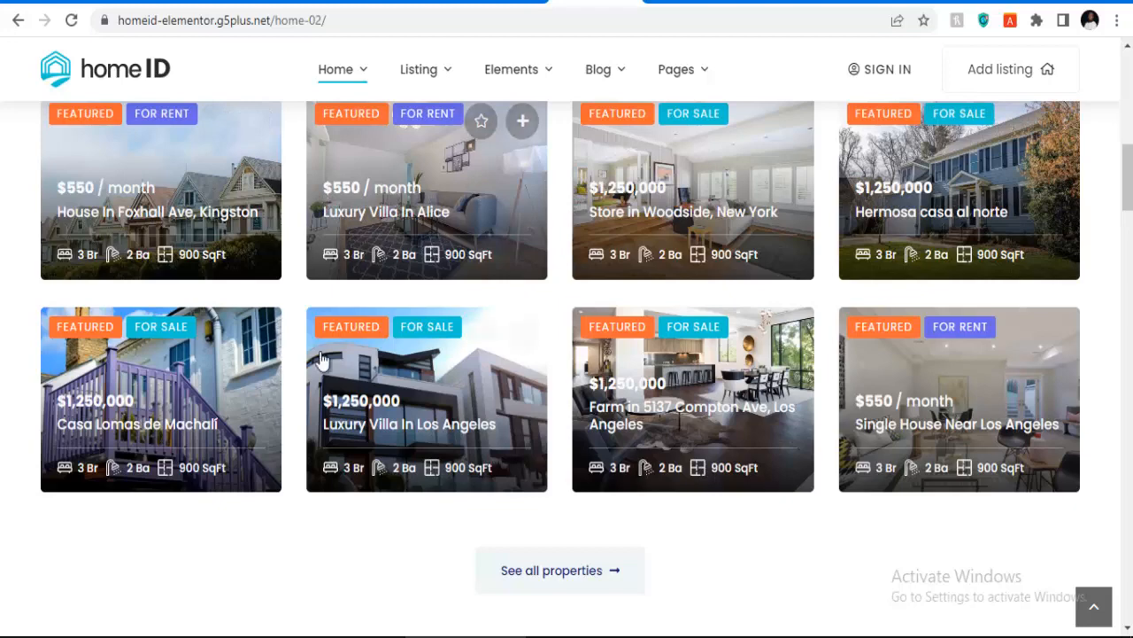
scroll(559, 343, down, 7)
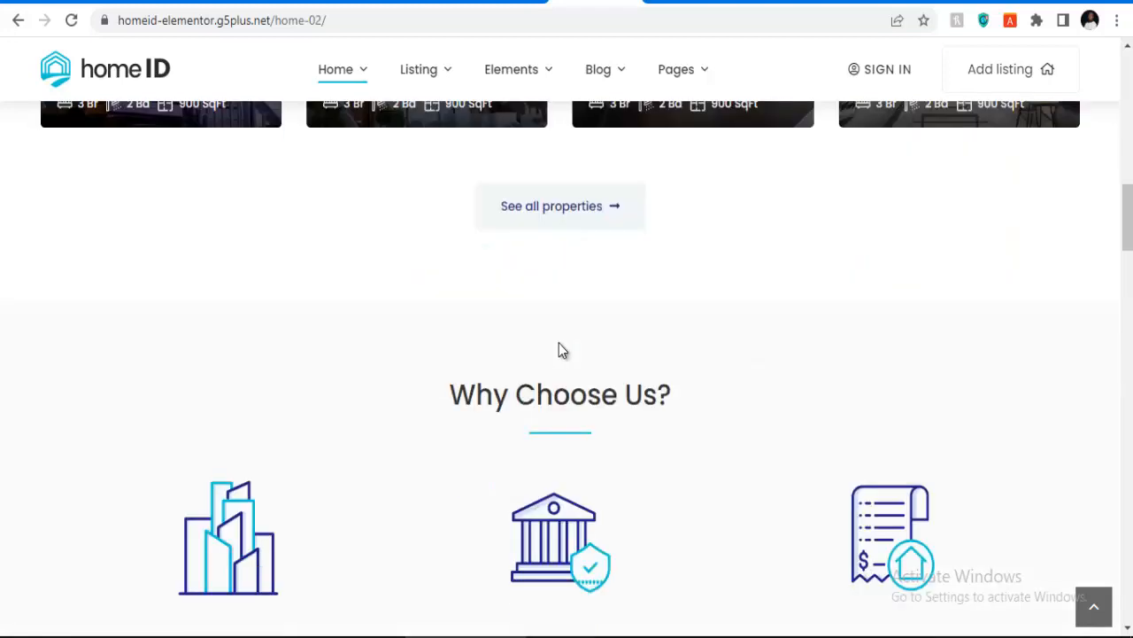
scroll(621, 376, down, 3)
mouse_move(936, 591)
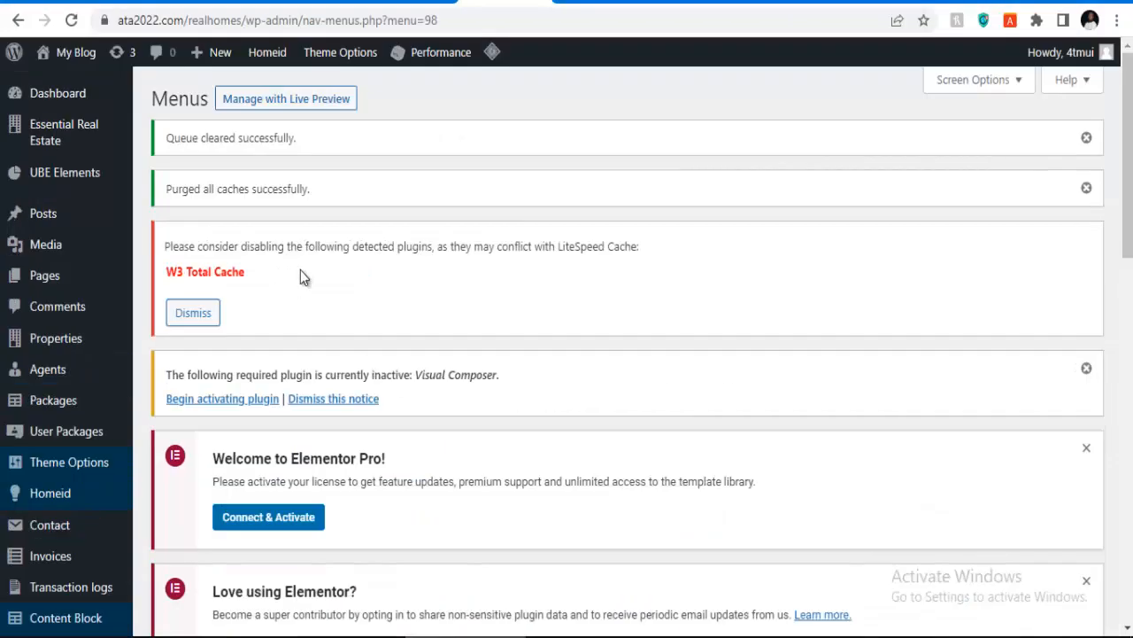
scroll(345, 213, down, 2)
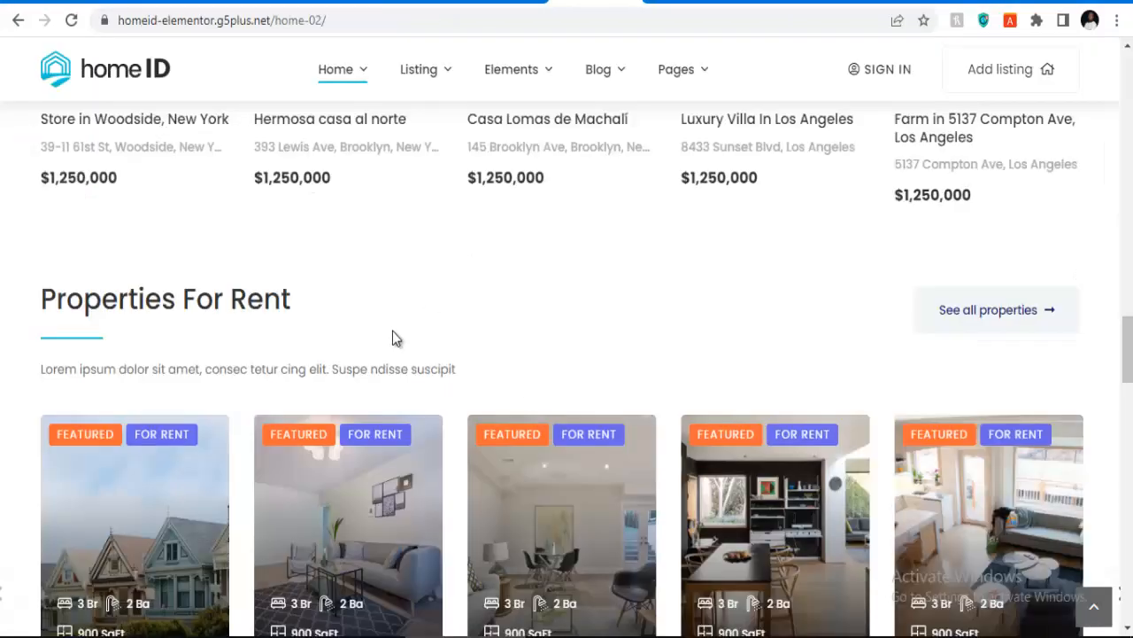
scroll(396, 338, down, 15)
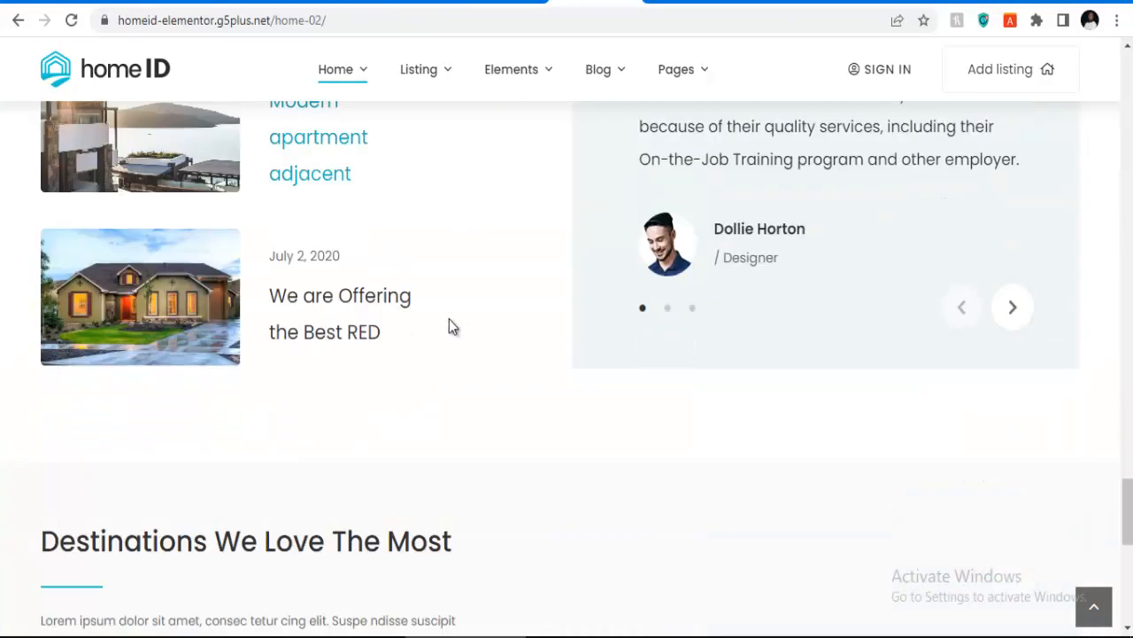
scroll(449, 328, down, 8)
Step: Scroll the demo back to the top and return to the WordPress Menus tab
scroll(298, 314, up, 3)
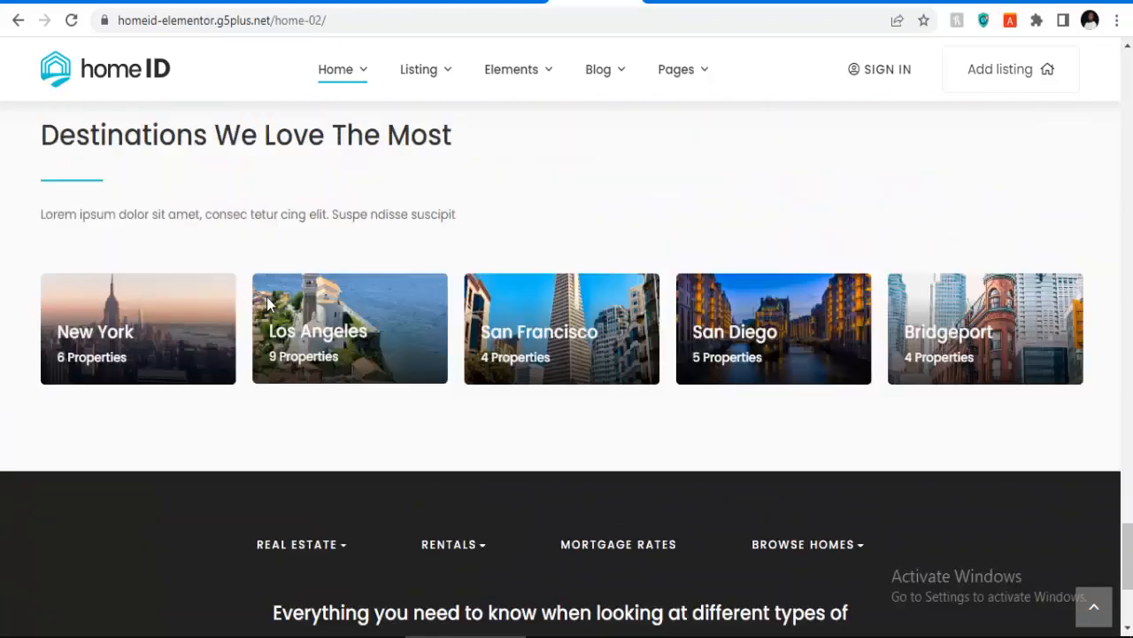
scroll(266, 297, up, 20)
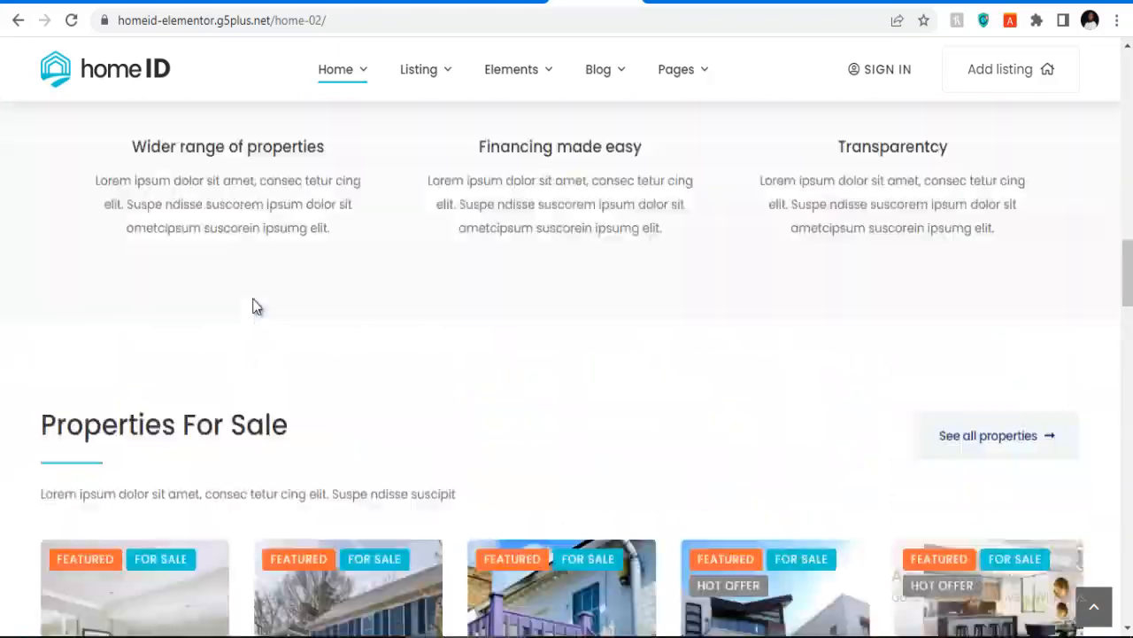
scroll(369, 352, up, 15)
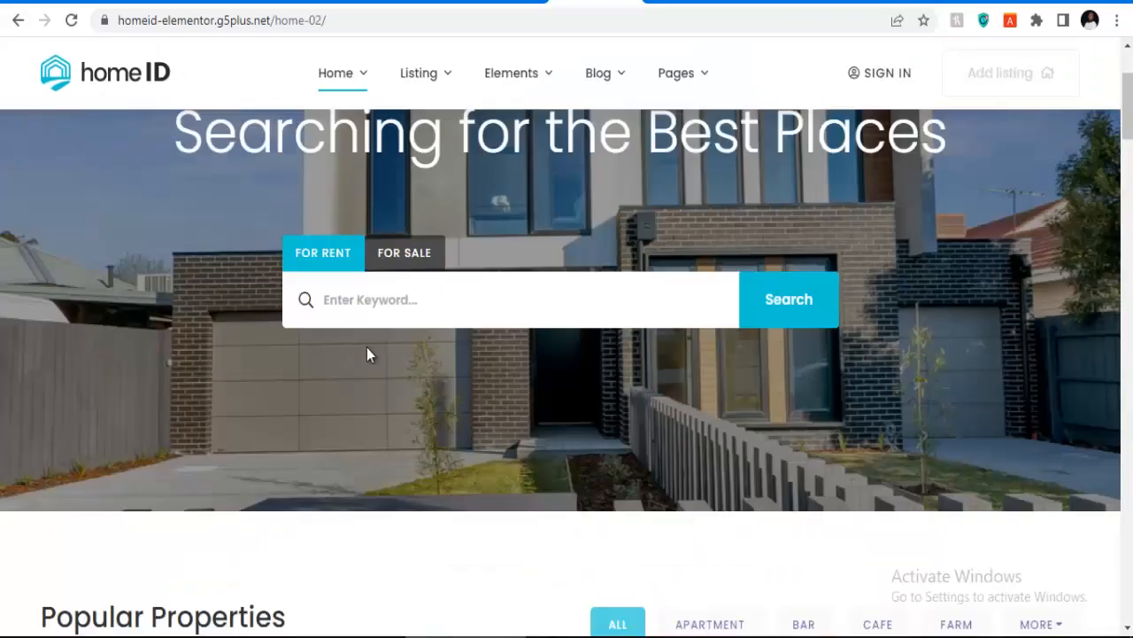
scroll(363, 347, up, 2)
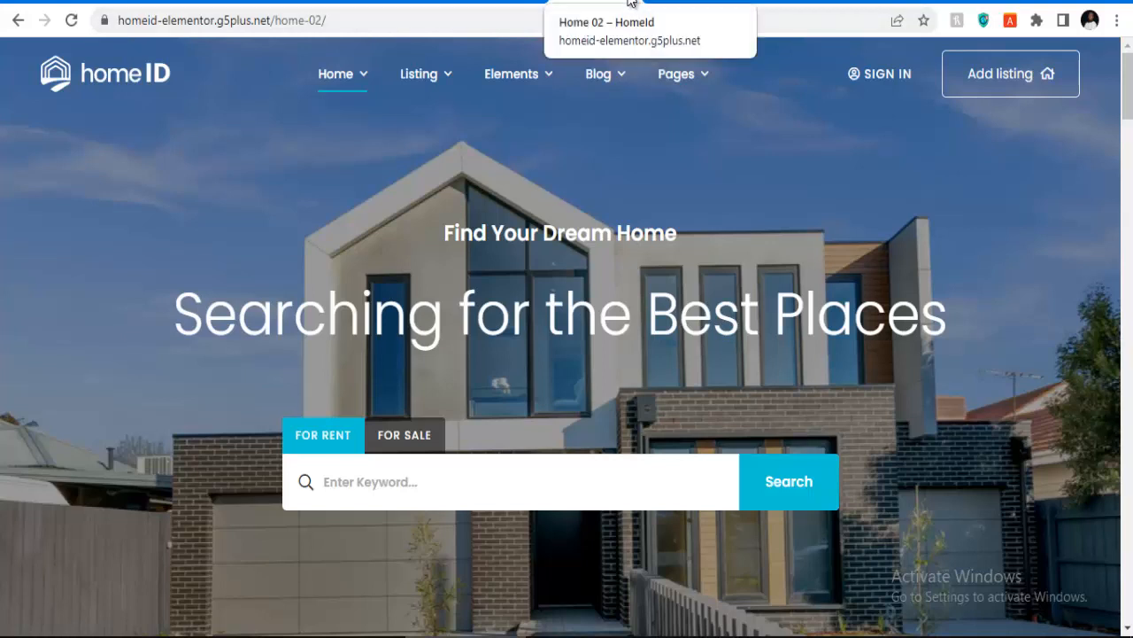
click(516, 9)
click(500, 5)
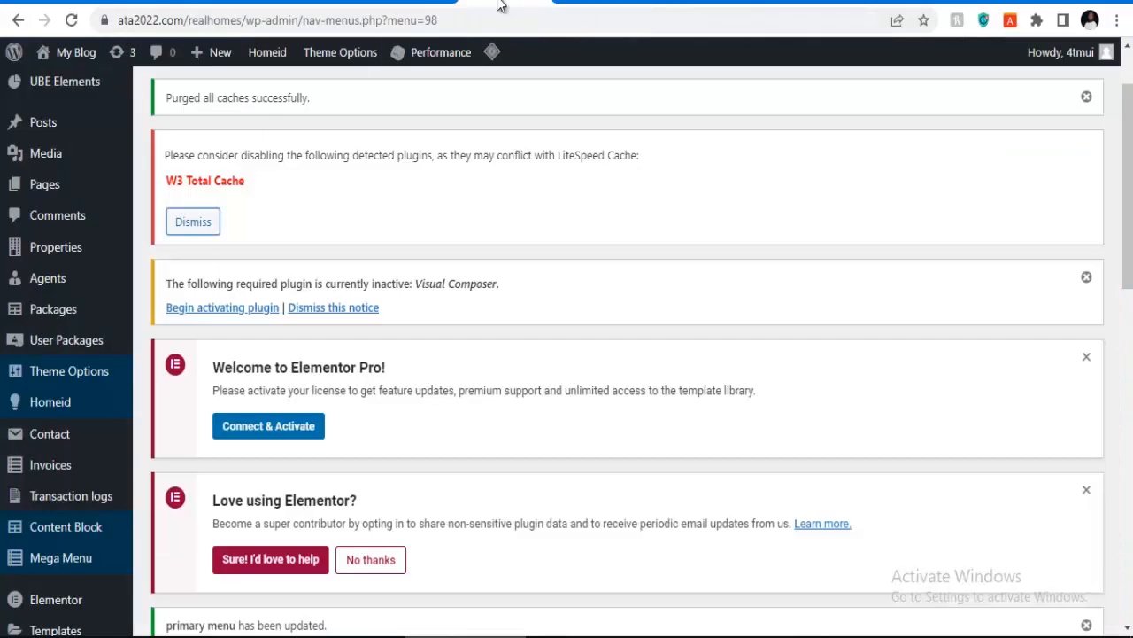
mouse_move(78, 54)
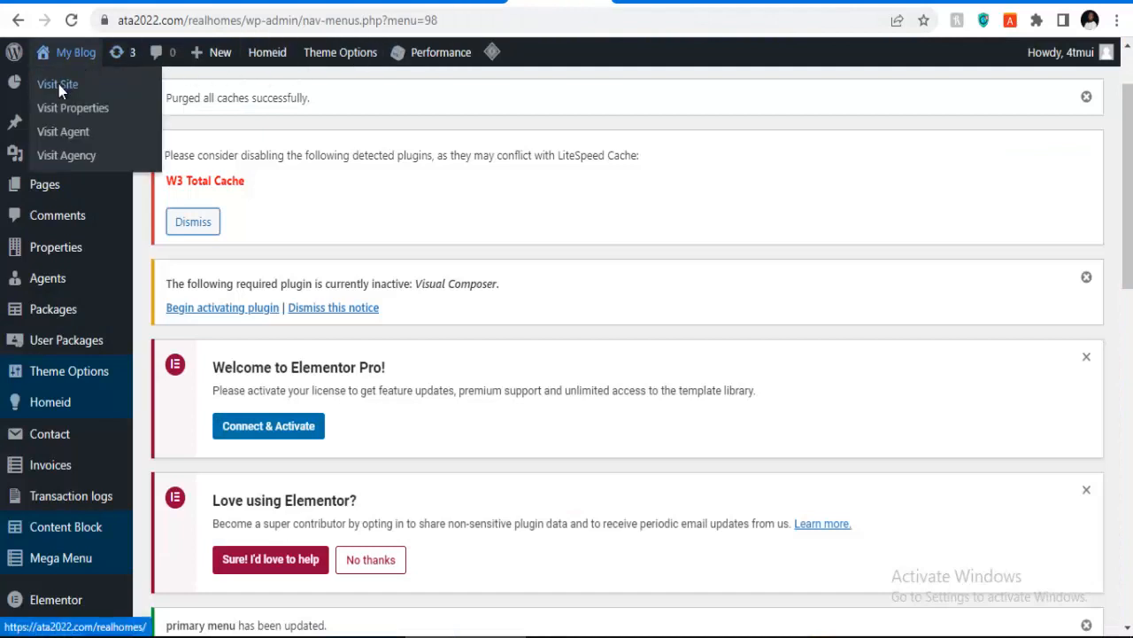
right_click(71, 85)
click(113, 96)
click(592, 4)
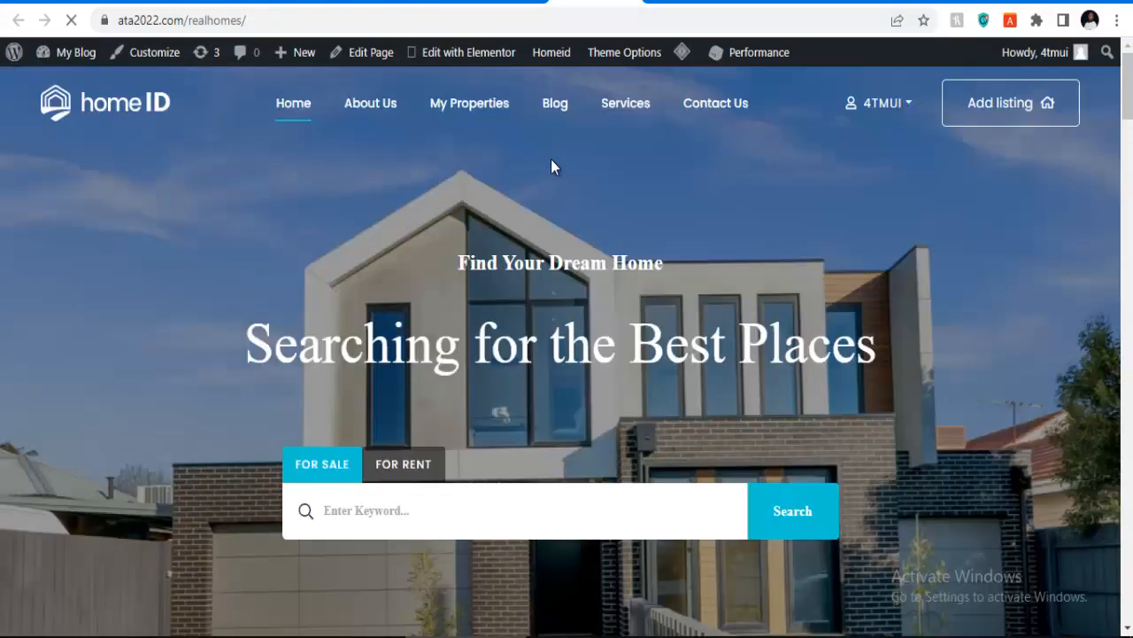
scroll(417, 156, down, 10)
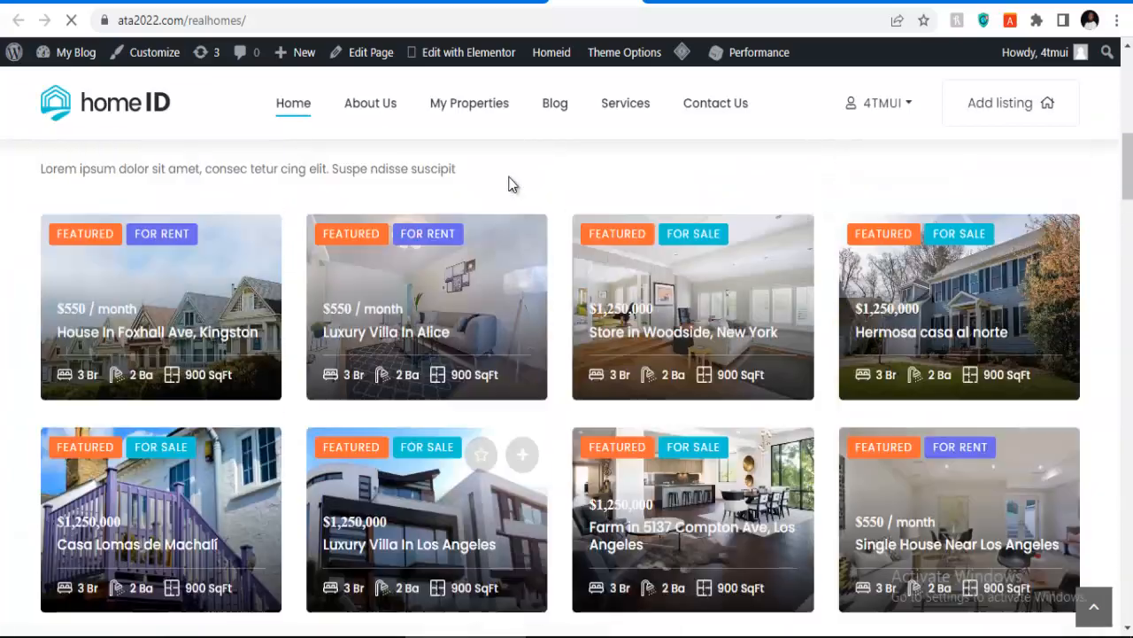
scroll(457, 198, up, 3)
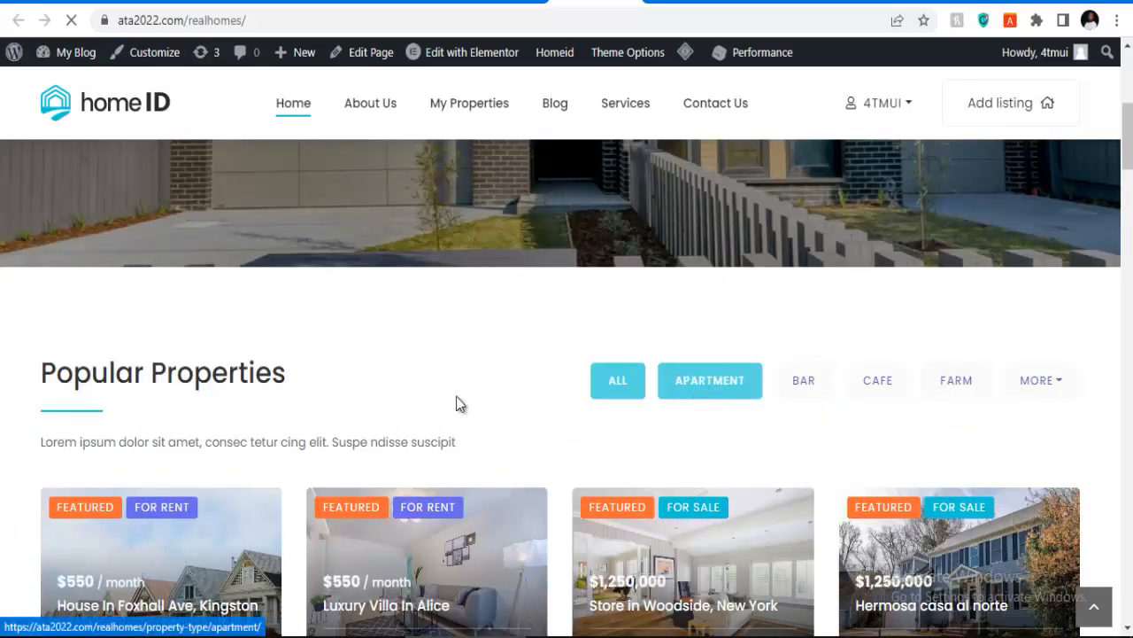
scroll(316, 374, down, 13)
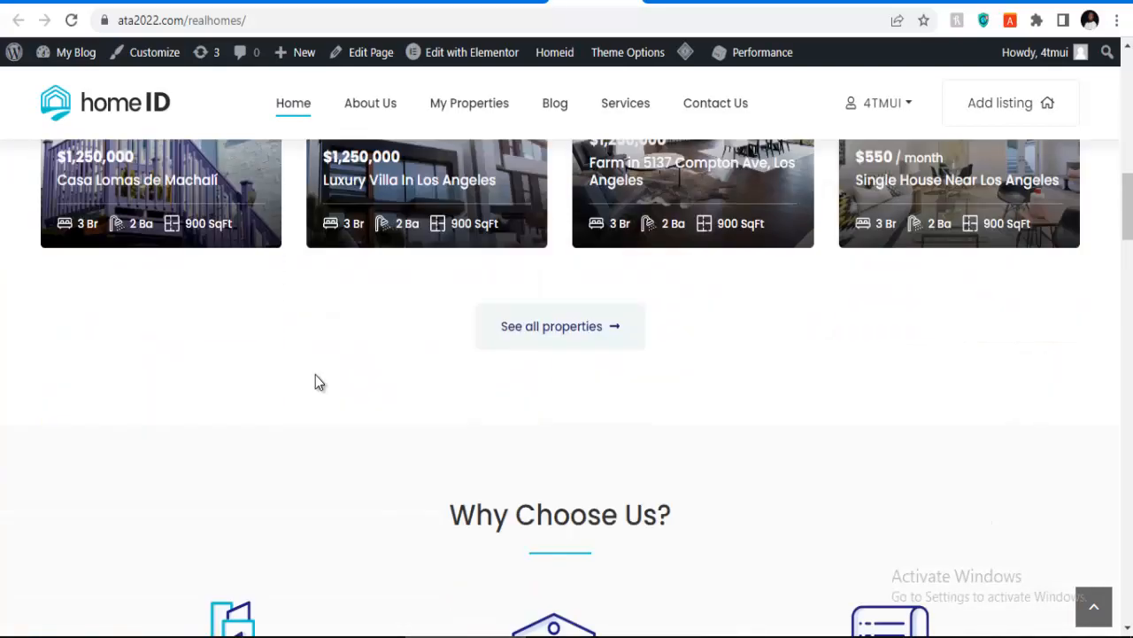
scroll(487, 350, down, 14)
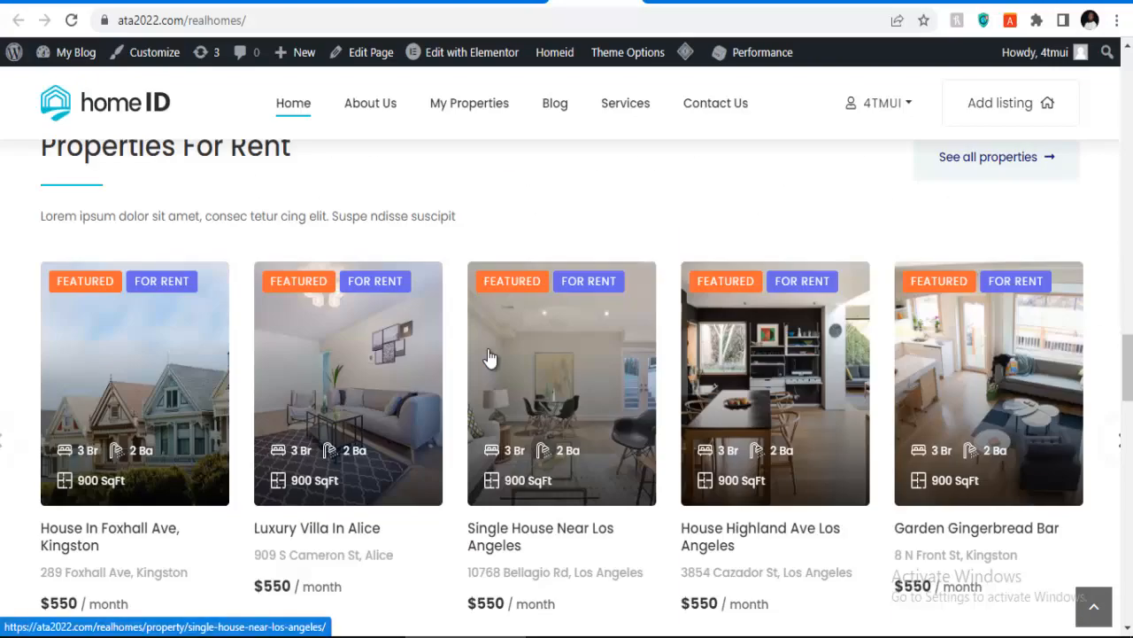
scroll(488, 348, up, 3)
scroll(470, 327, up, 20)
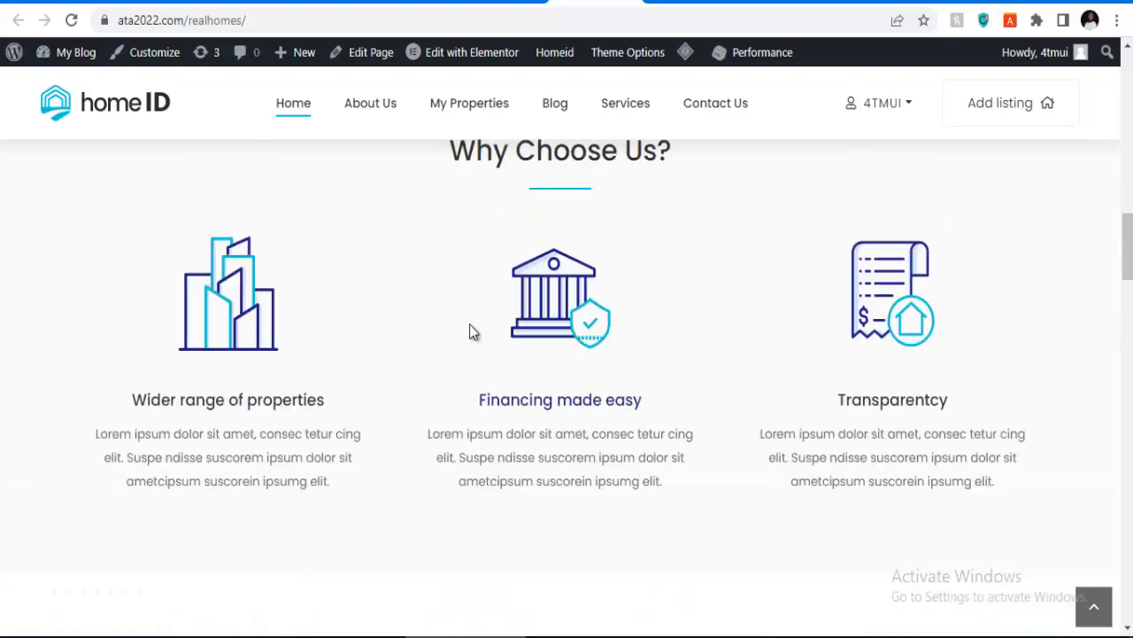
scroll(469, 324, down, 4)
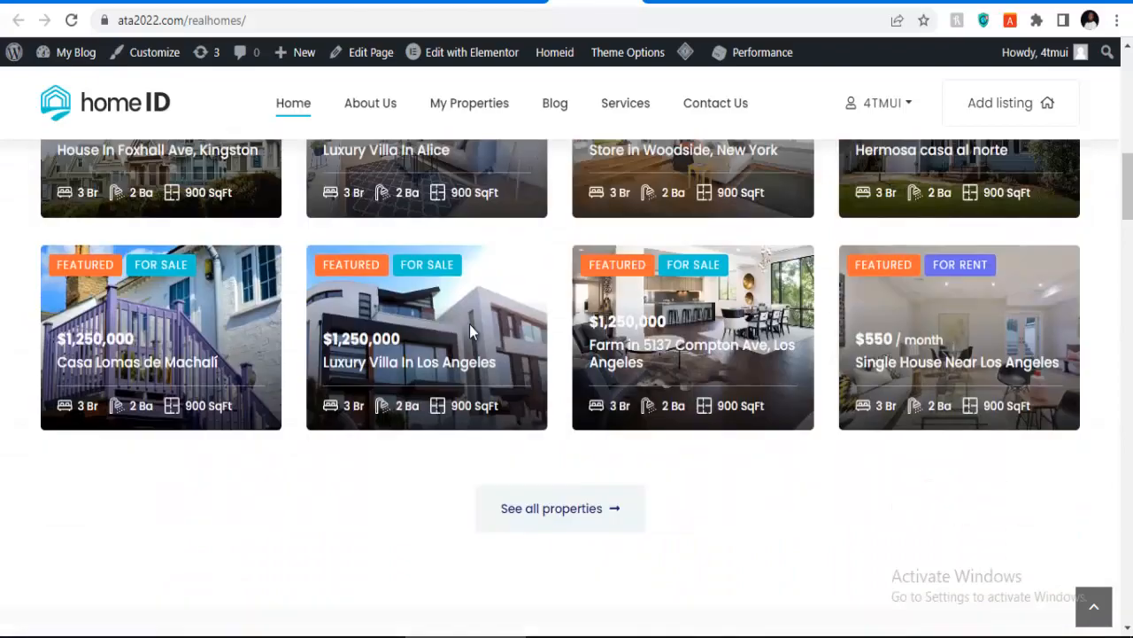
scroll(469, 324, up, 2)
scroll(351, 324, up, 2)
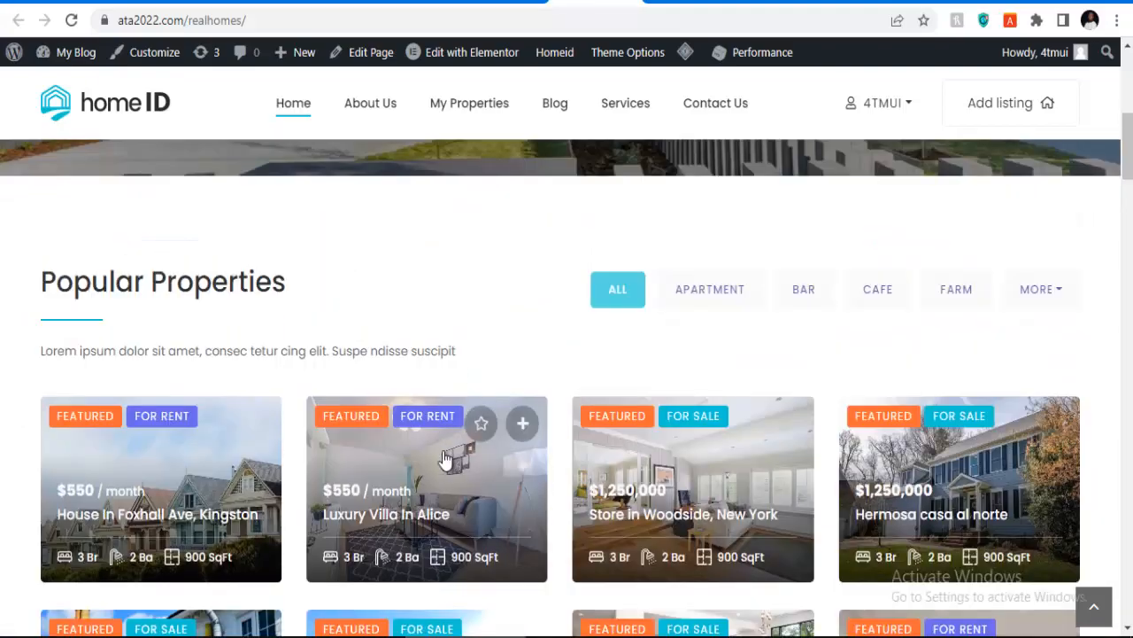
scroll(594, 407, down, 2)
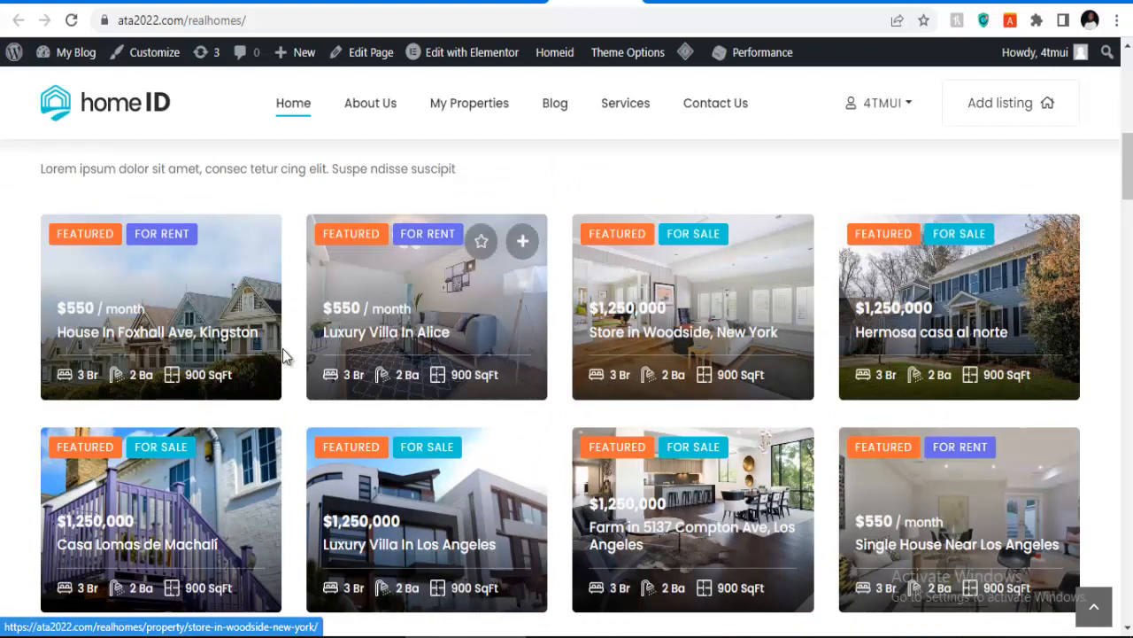
scroll(419, 69, up, 2)
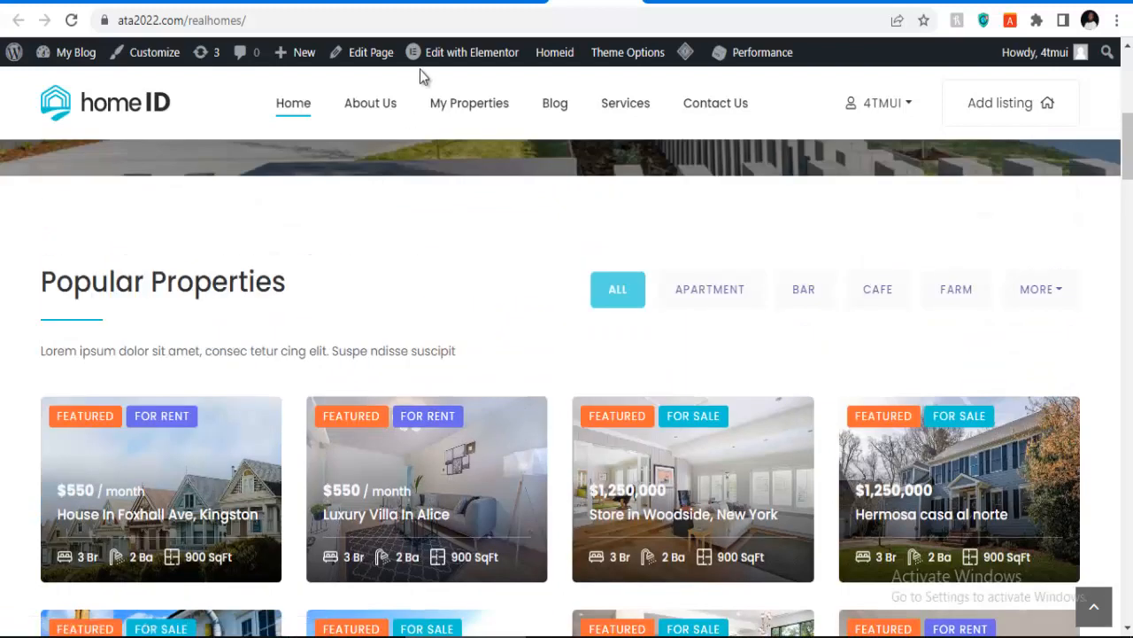
click(505, 1)
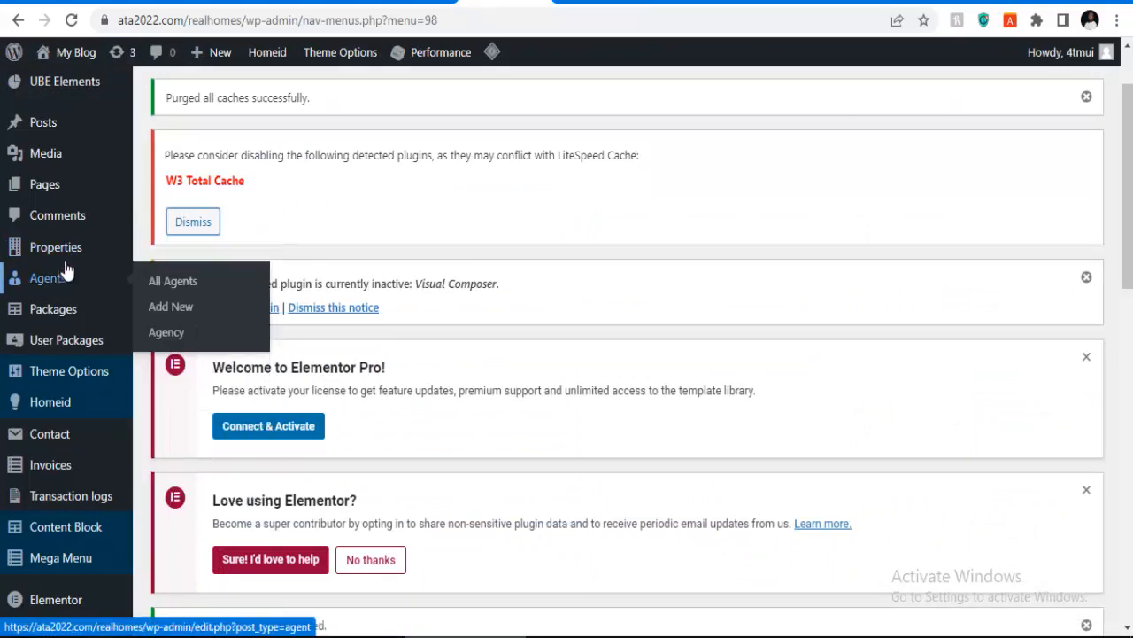
Step: Open All Properties (45 items) and apply Move to Trash to the checked first-page listings
mouse_move(71, 252)
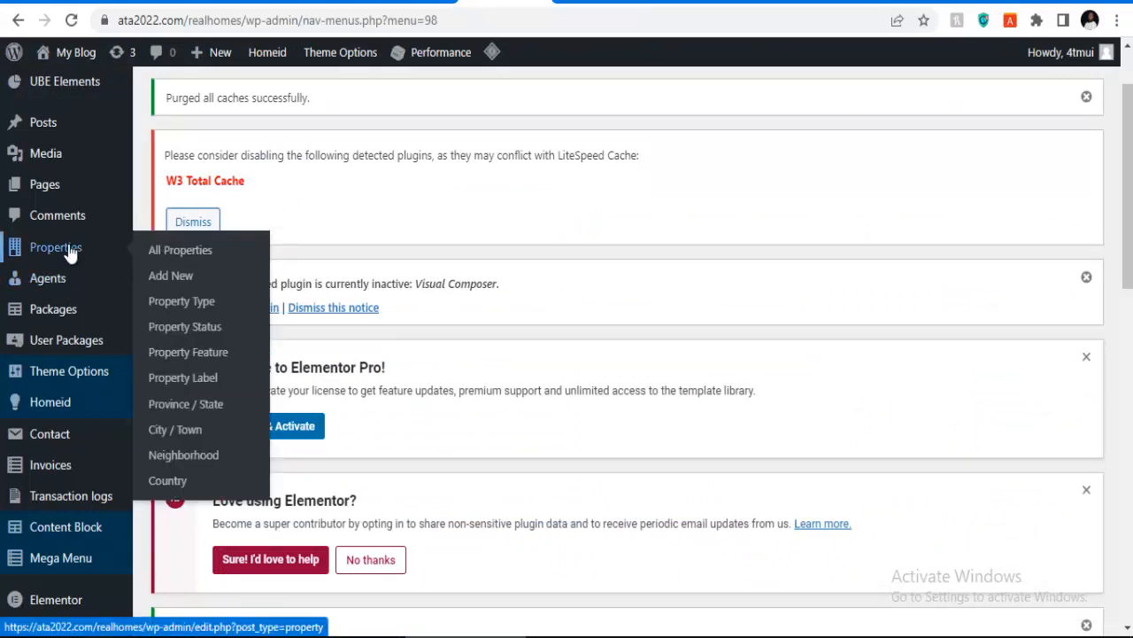
click(180, 252)
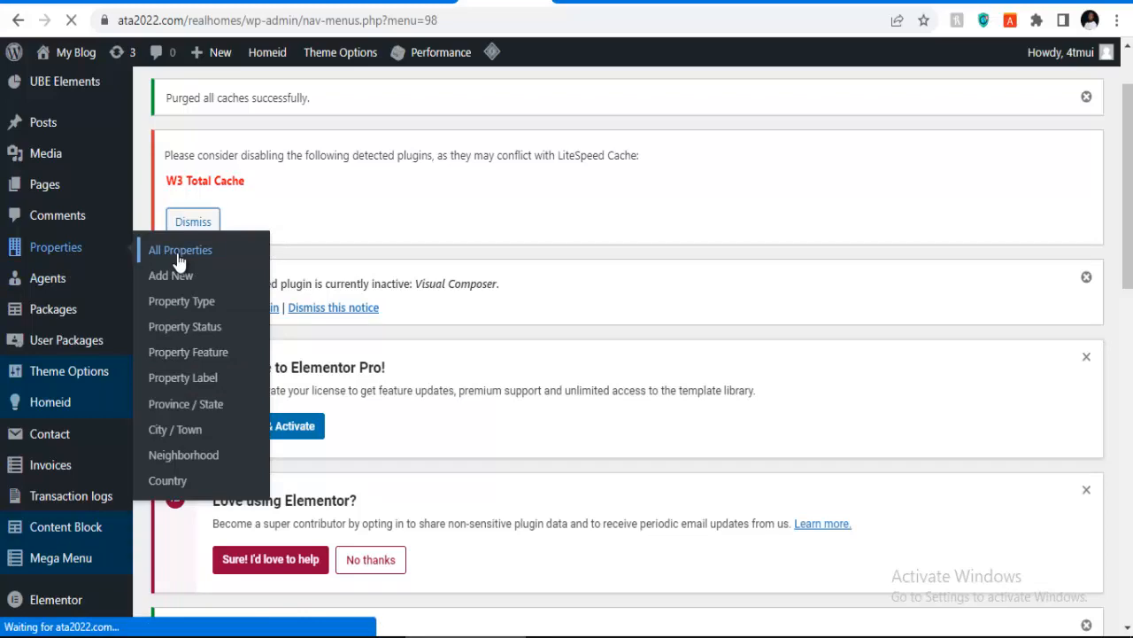
scroll(425, 260, down, 8)
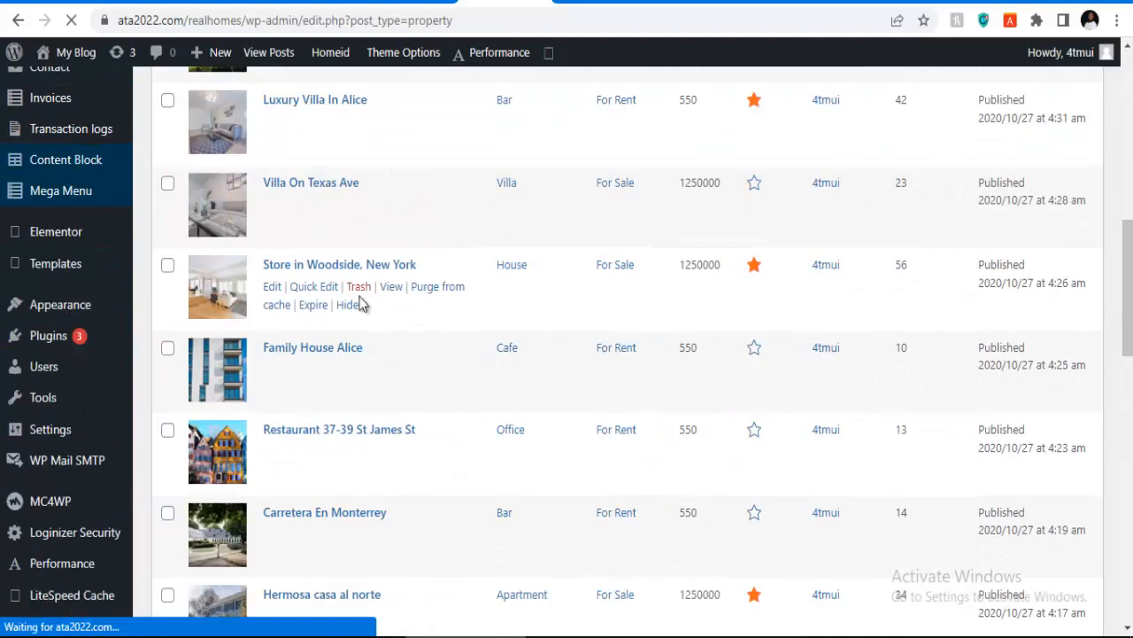
scroll(356, 310, down, 10)
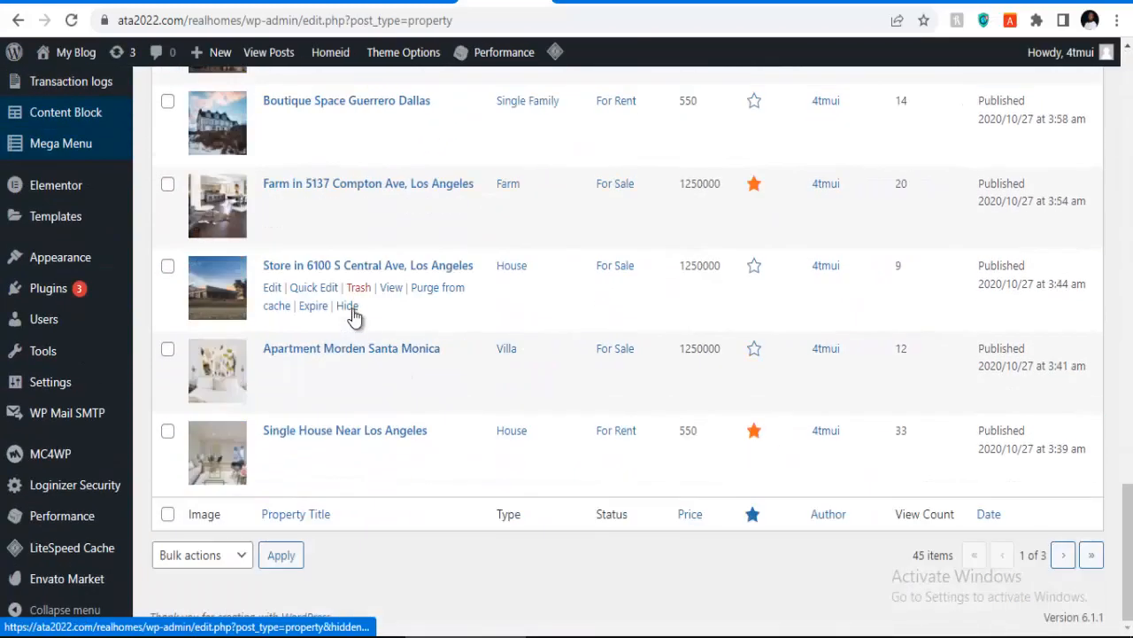
scroll(355, 319, up, 10)
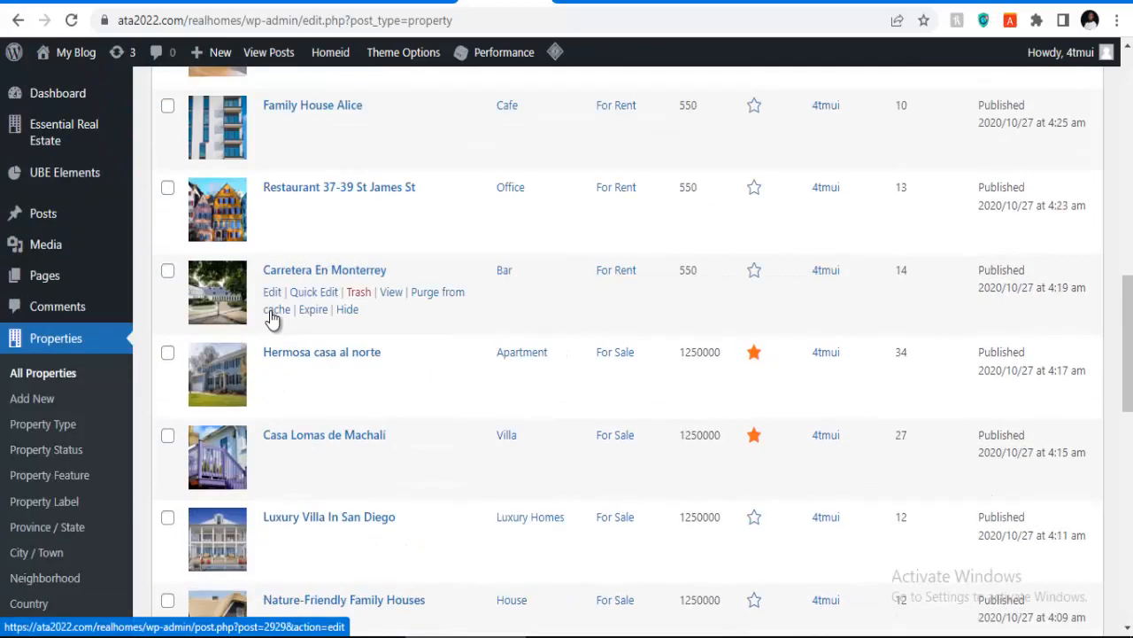
scroll(271, 319, up, 8)
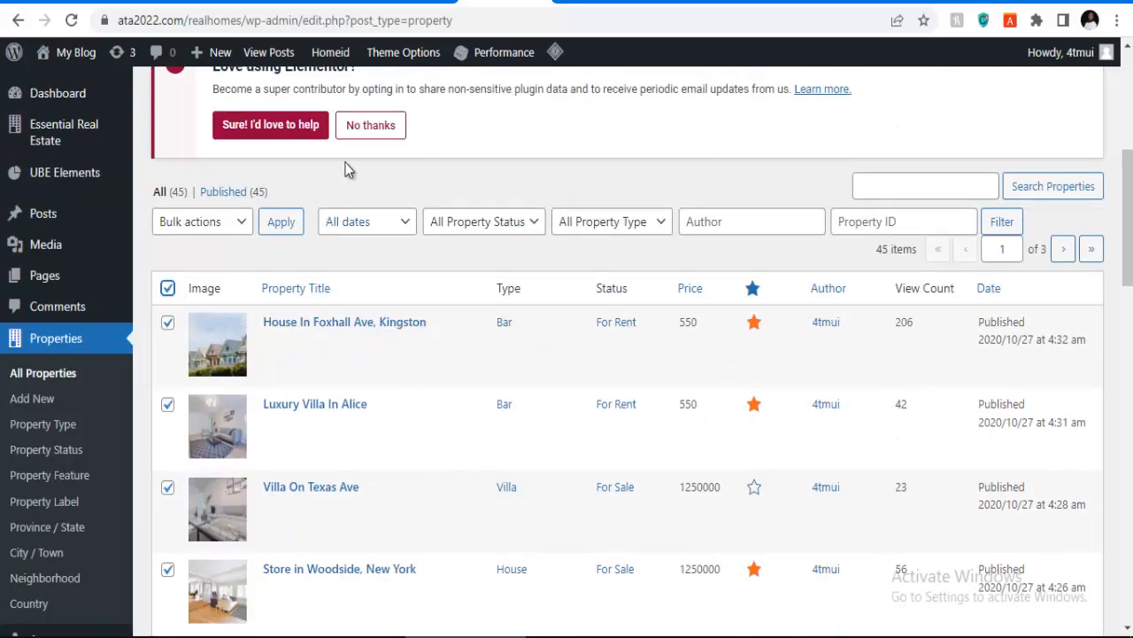
scroll(363, 195, up, 3)
scroll(354, 314, down, 4)
scroll(164, 305, up, 1)
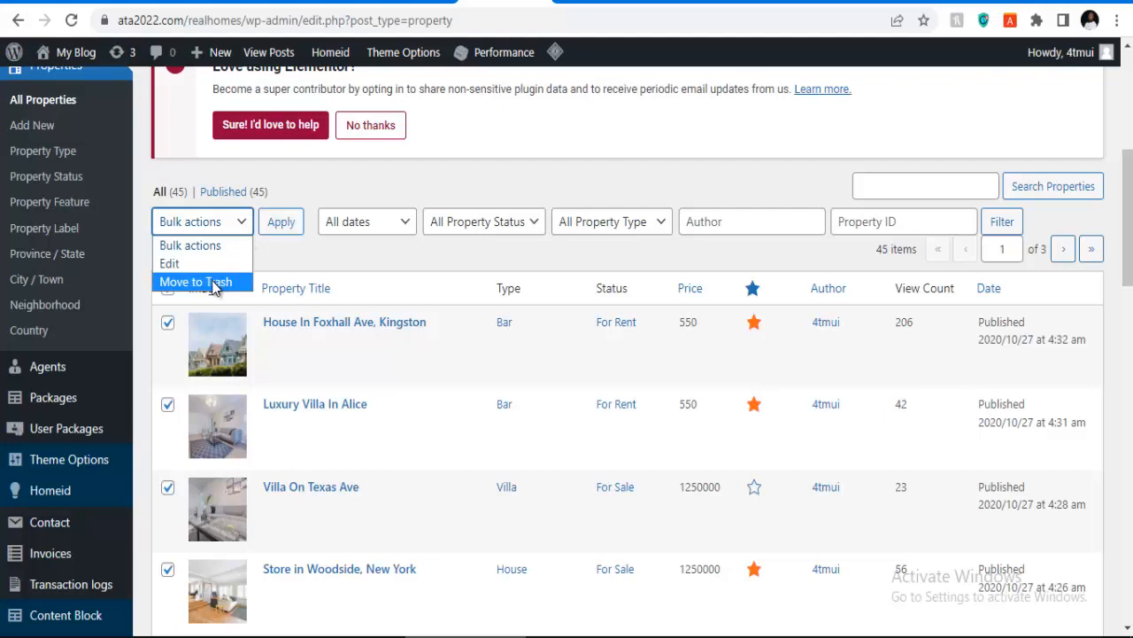
click(211, 284)
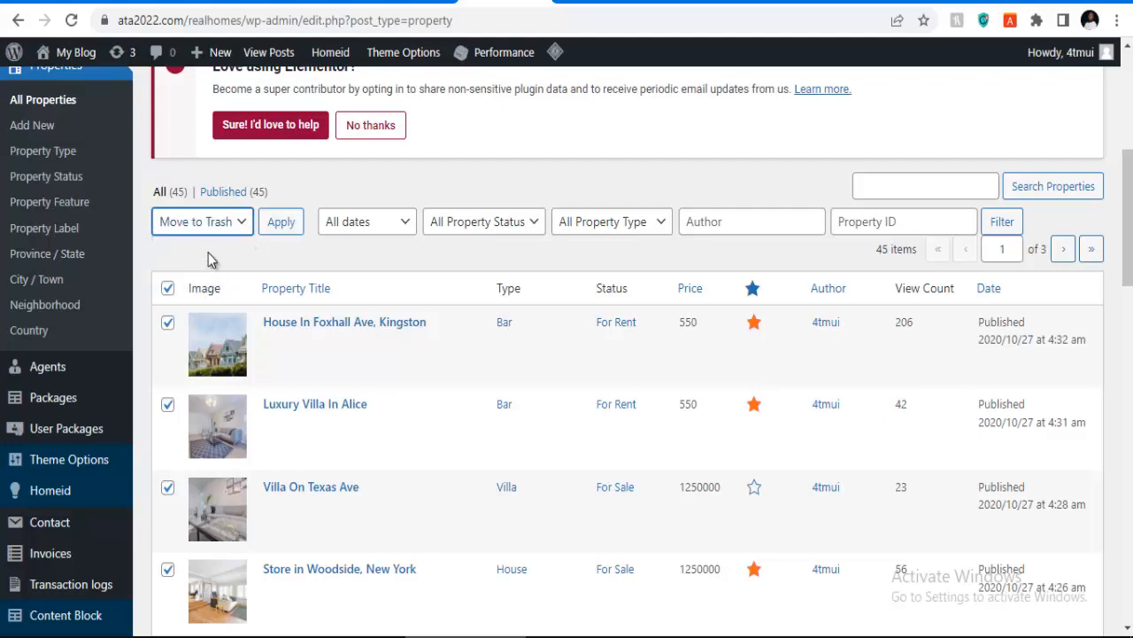
click(280, 230)
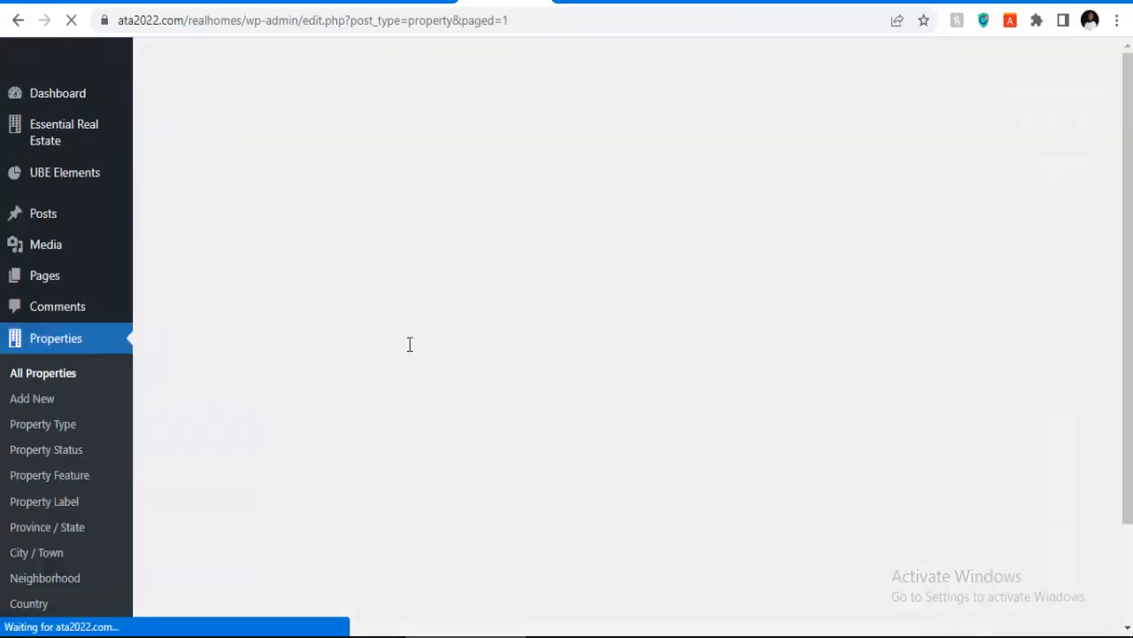
scroll(400, 348, down, 5)
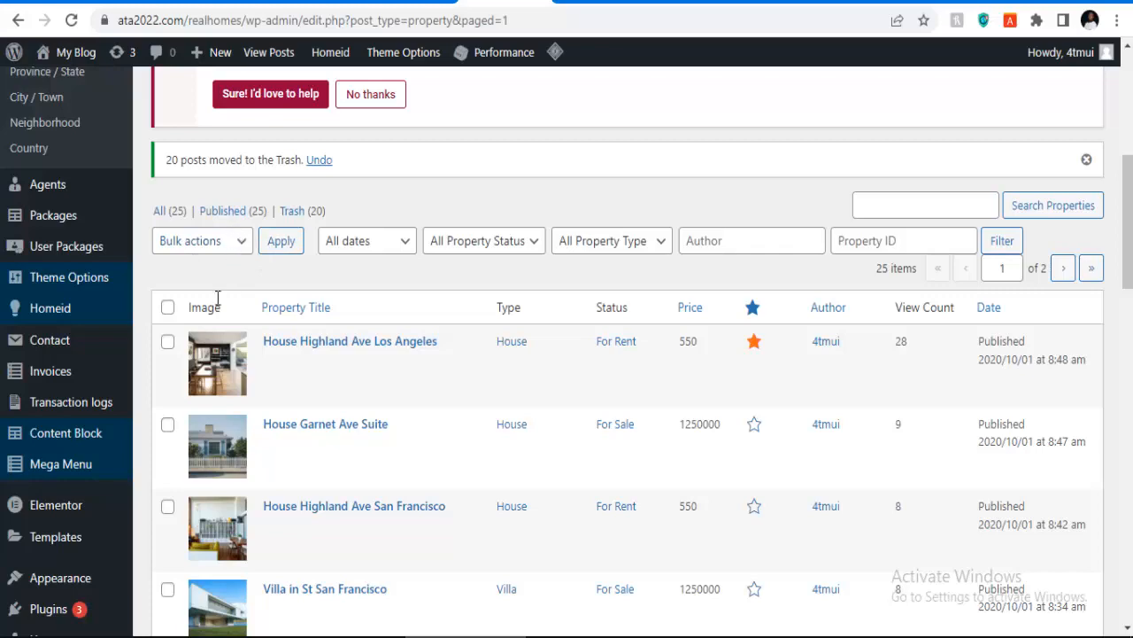
click(168, 308)
scroll(291, 346, down, 5)
scroll(291, 349, up, 5)
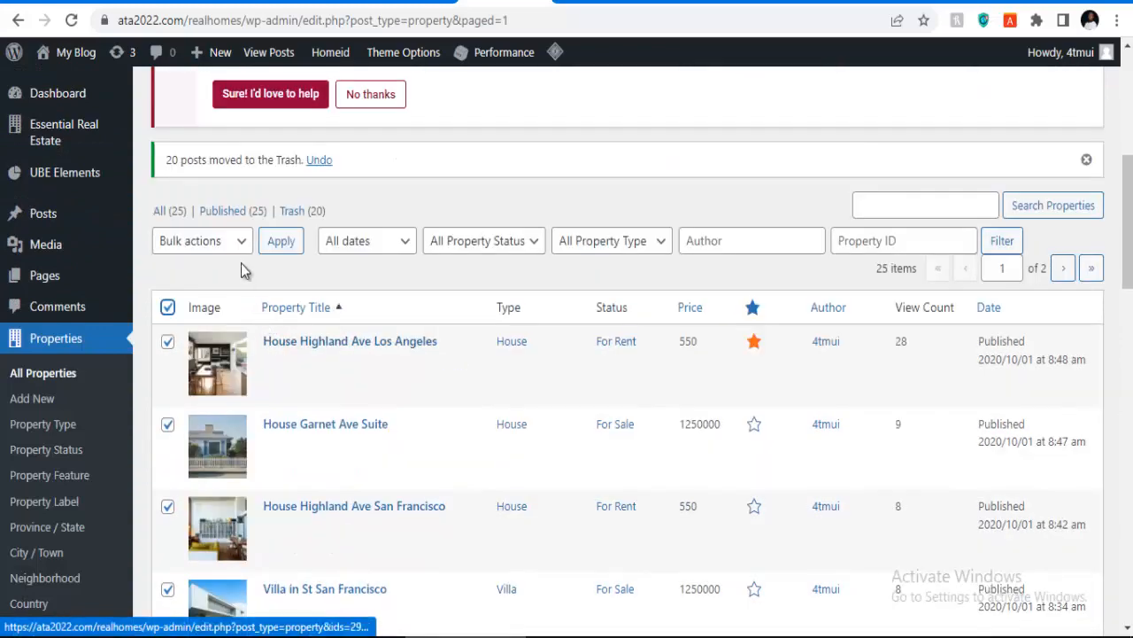
click(239, 243)
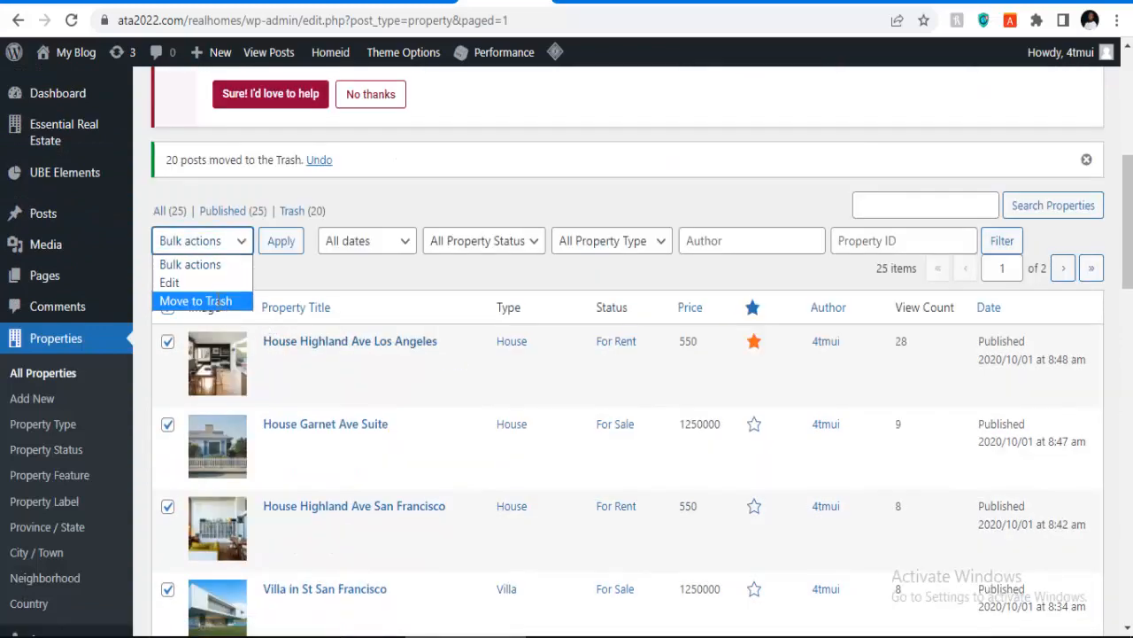
click(218, 303)
click(283, 243)
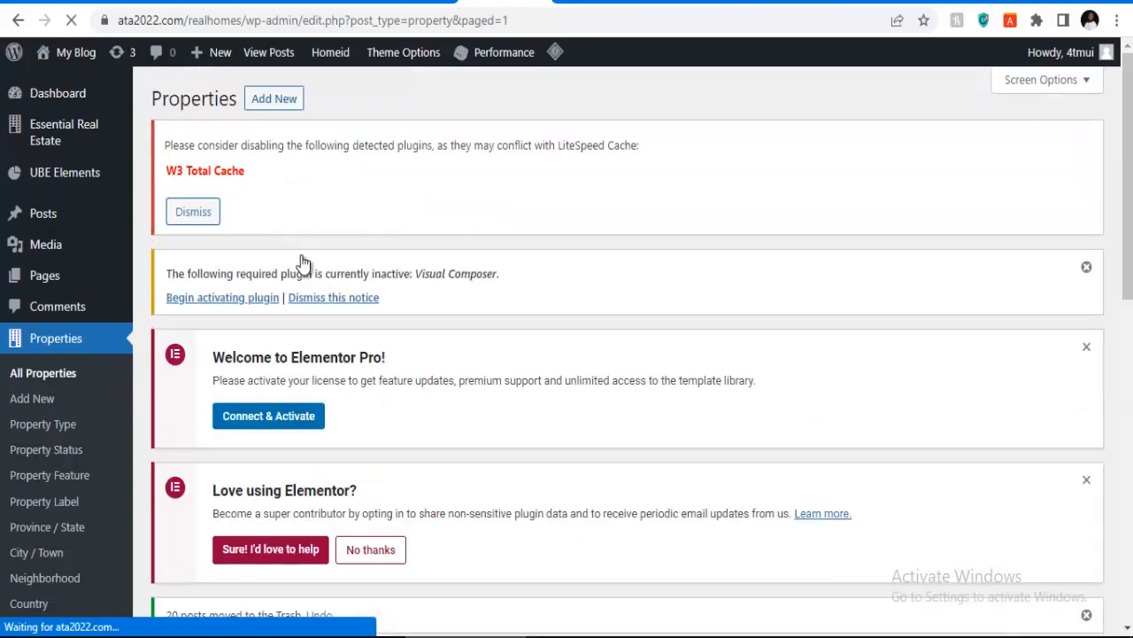
scroll(348, 270, down, 10)
scroll(347, 278, up, 10)
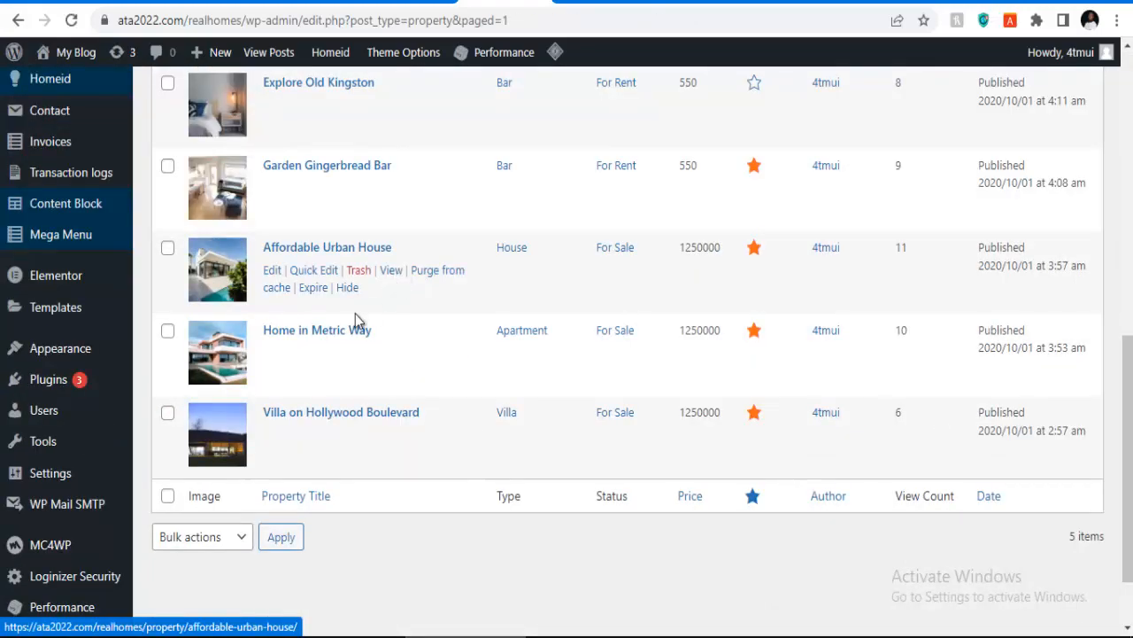
scroll(314, 345, up, 1)
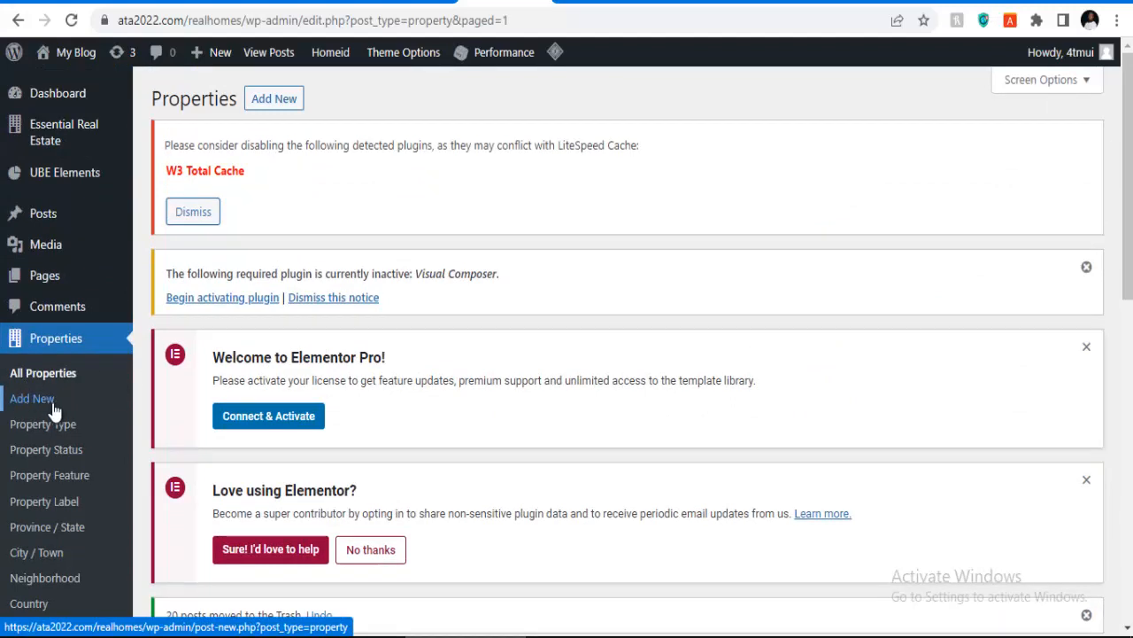
Step: Open the Properties > Property Type page in a new tab
scroll(50, 411, down, 1)
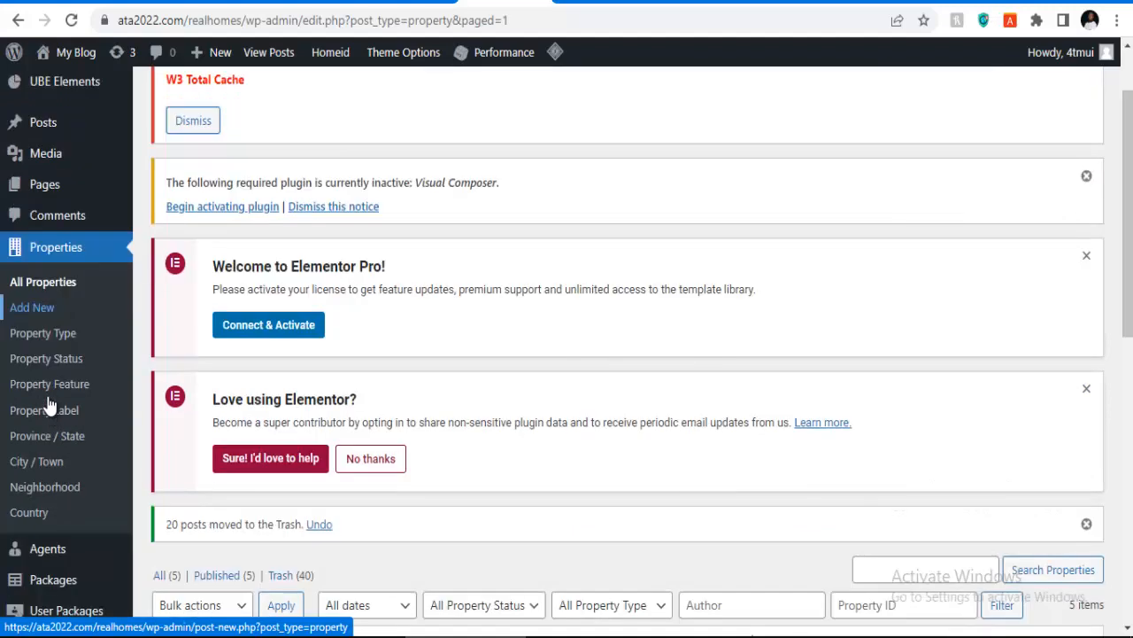
right_click(44, 344)
click(88, 351)
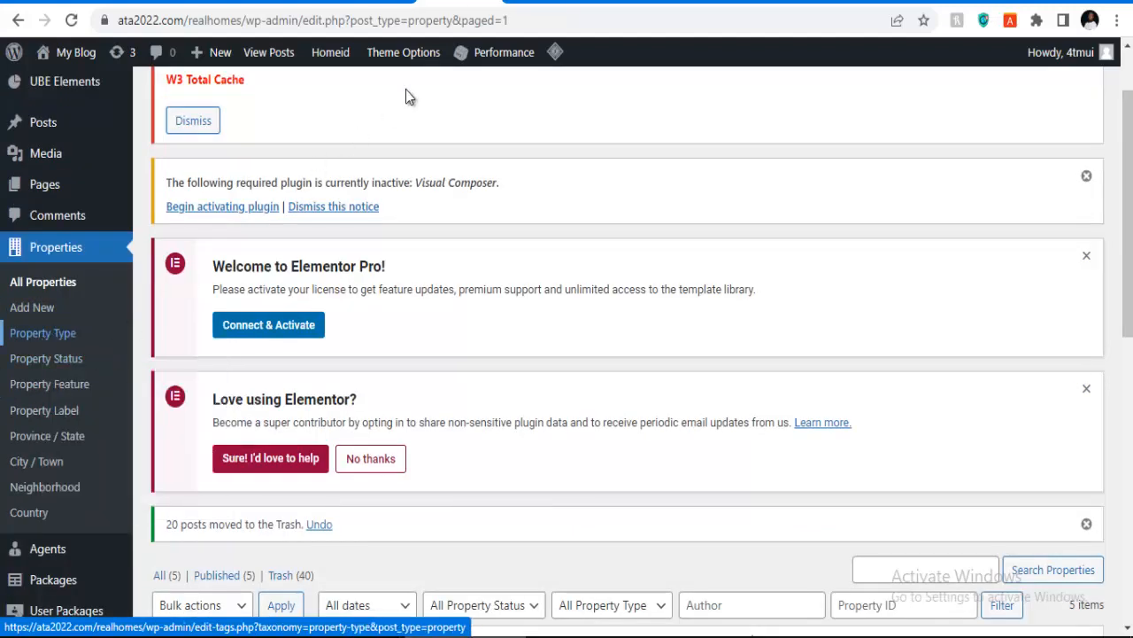
click(608, 3)
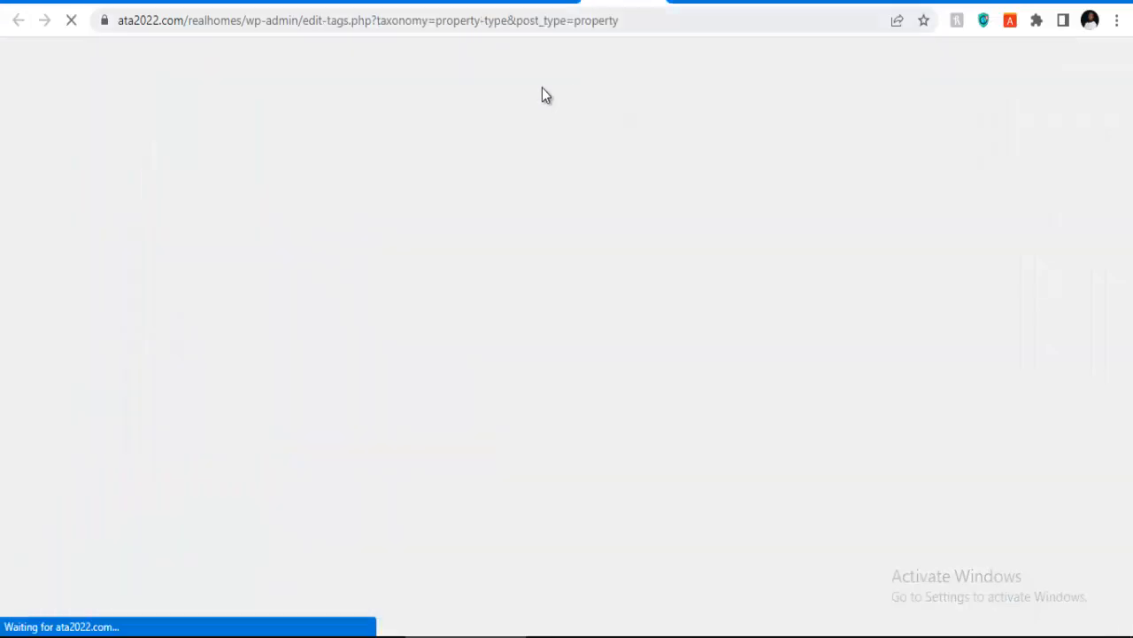
scroll(531, 275, down, 3)
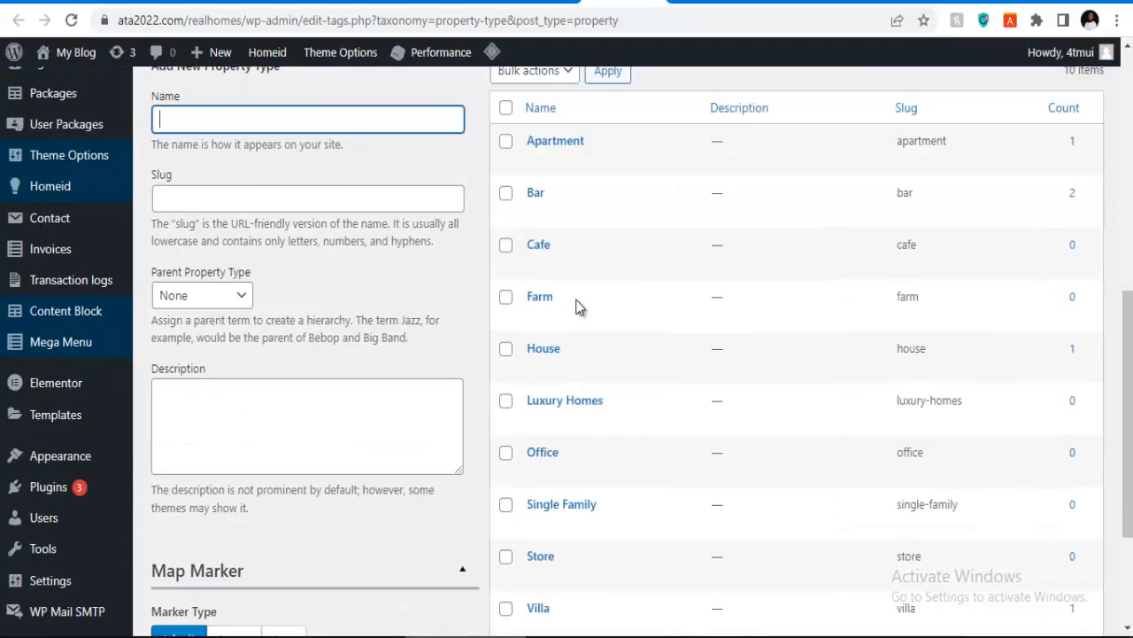
scroll(542, 177, down, 1)
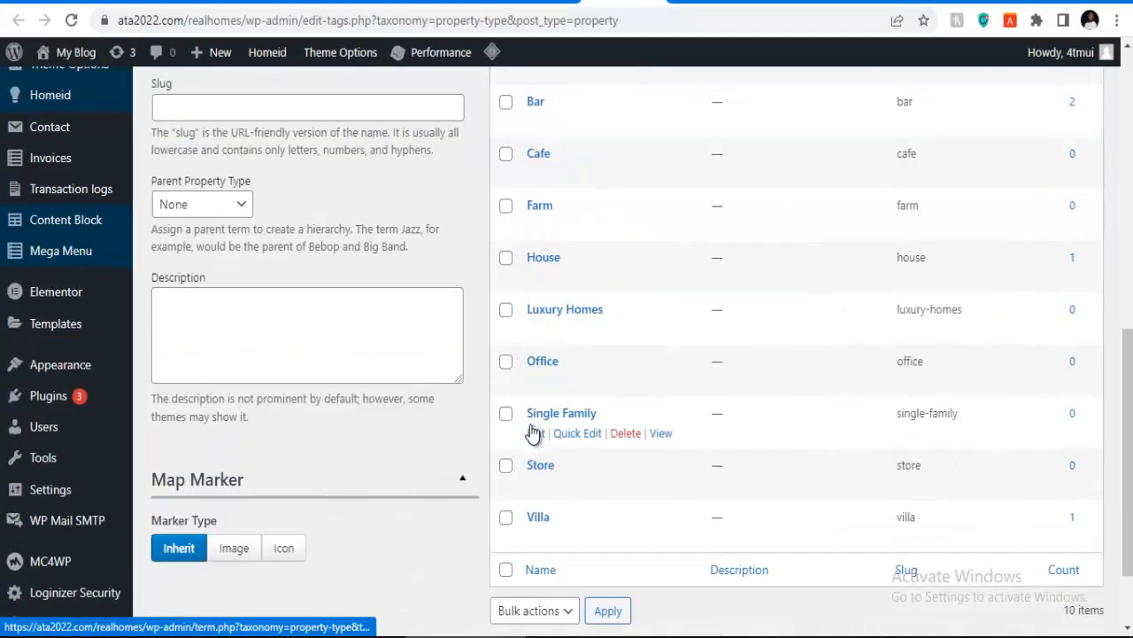
scroll(531, 243, up, 1)
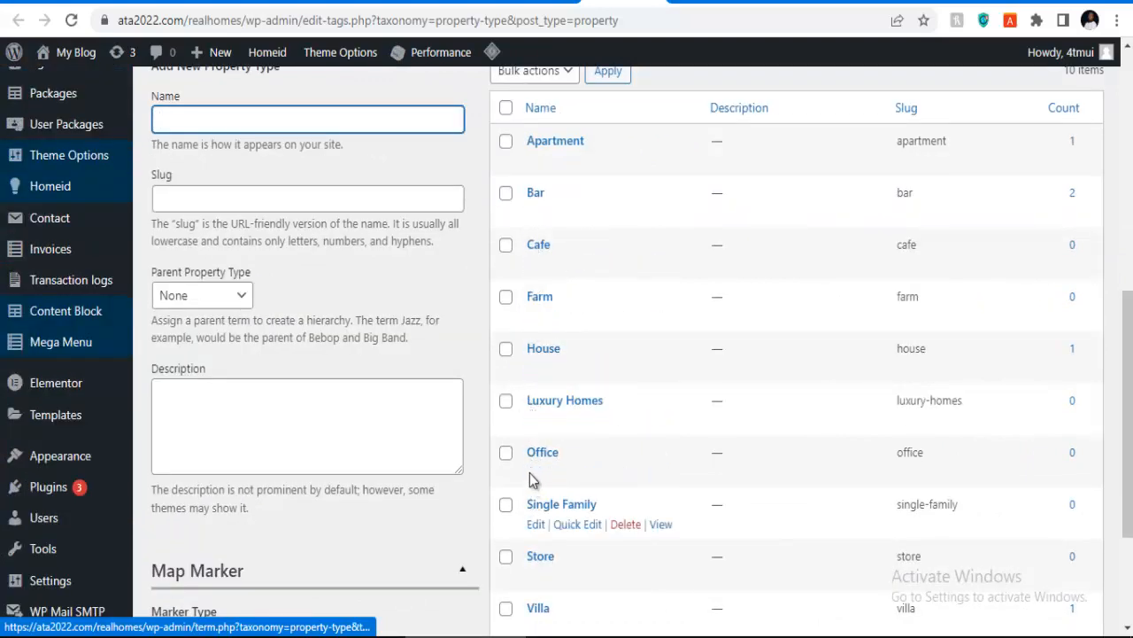
Step: Bulk-delete every property type except Apartment, House, Luxury Homes and Office
click(506, 107)
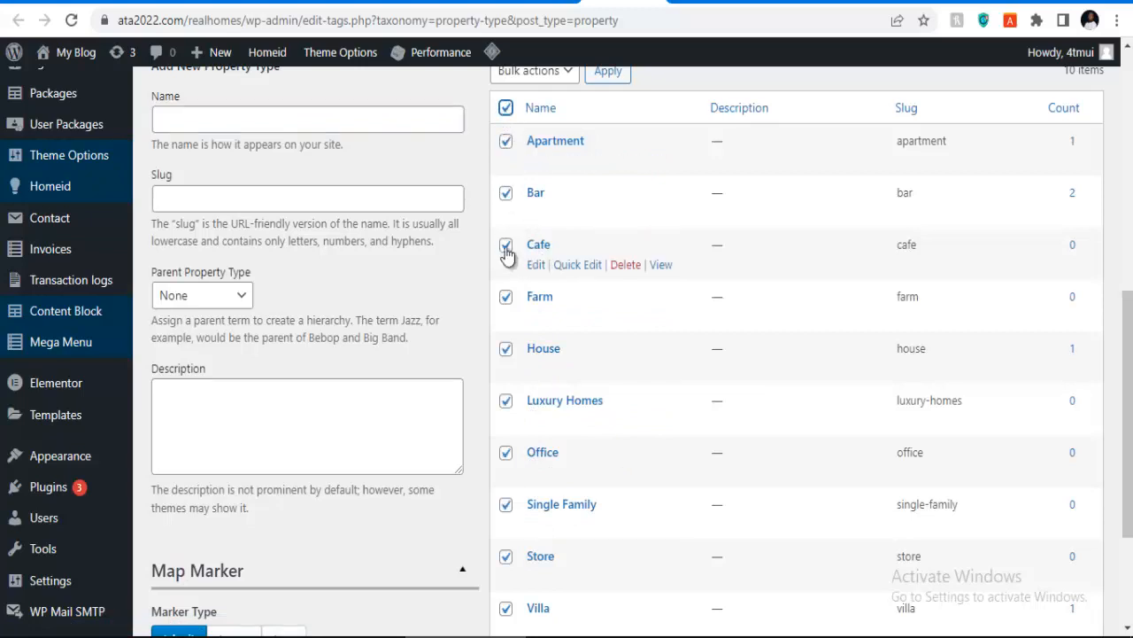
click(506, 141)
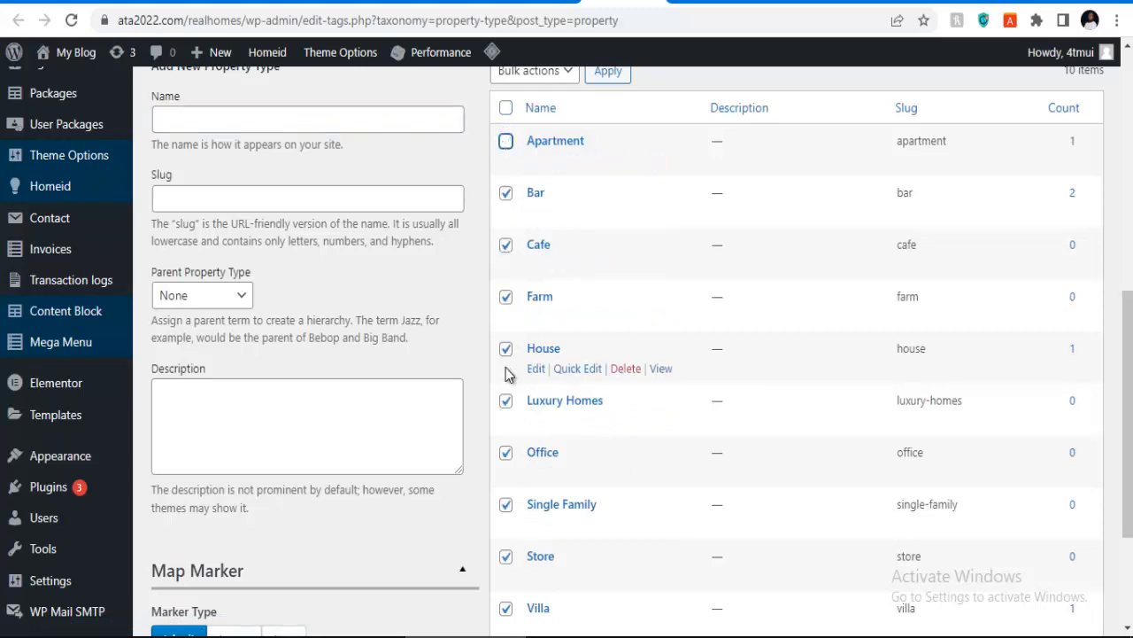
click(506, 402)
click(505, 452)
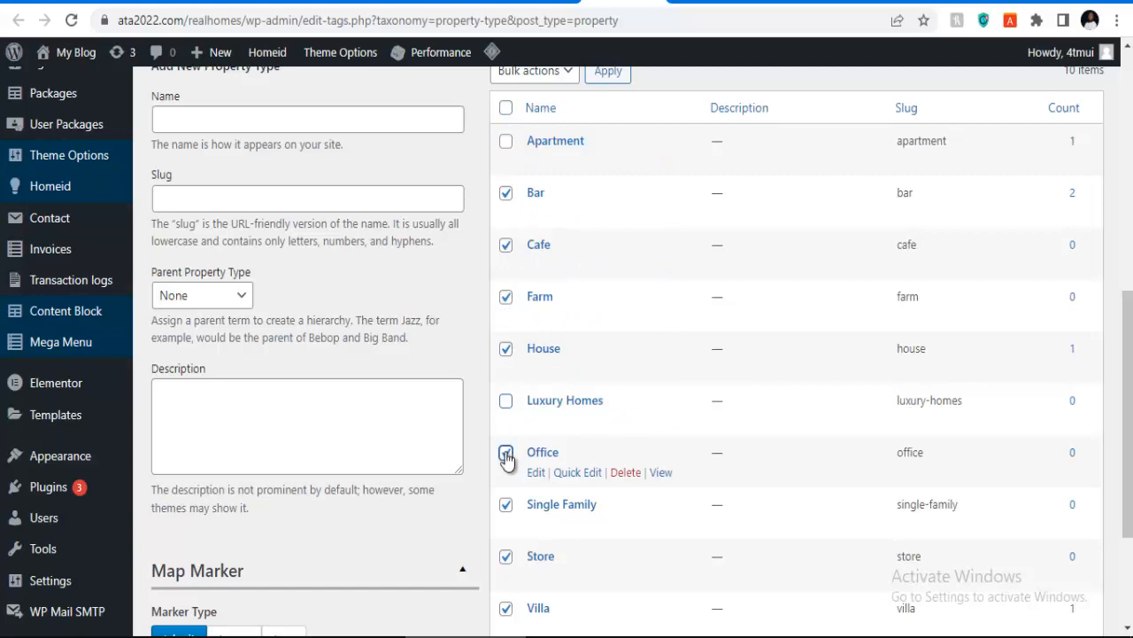
scroll(523, 465, down, 2)
scroll(512, 372, up, 2)
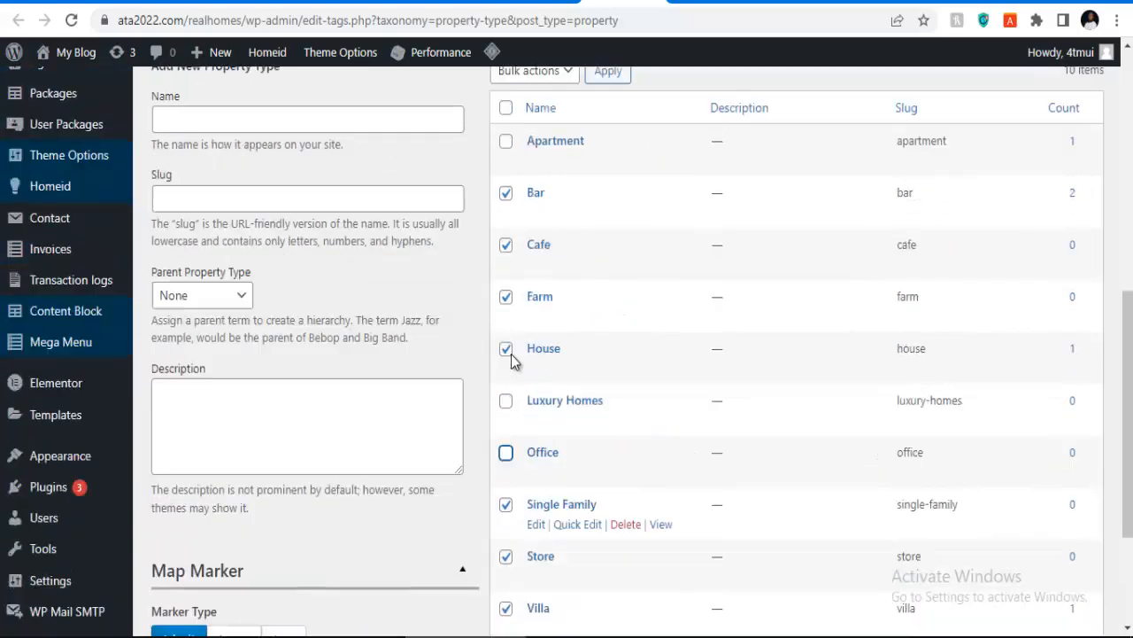
click(506, 350)
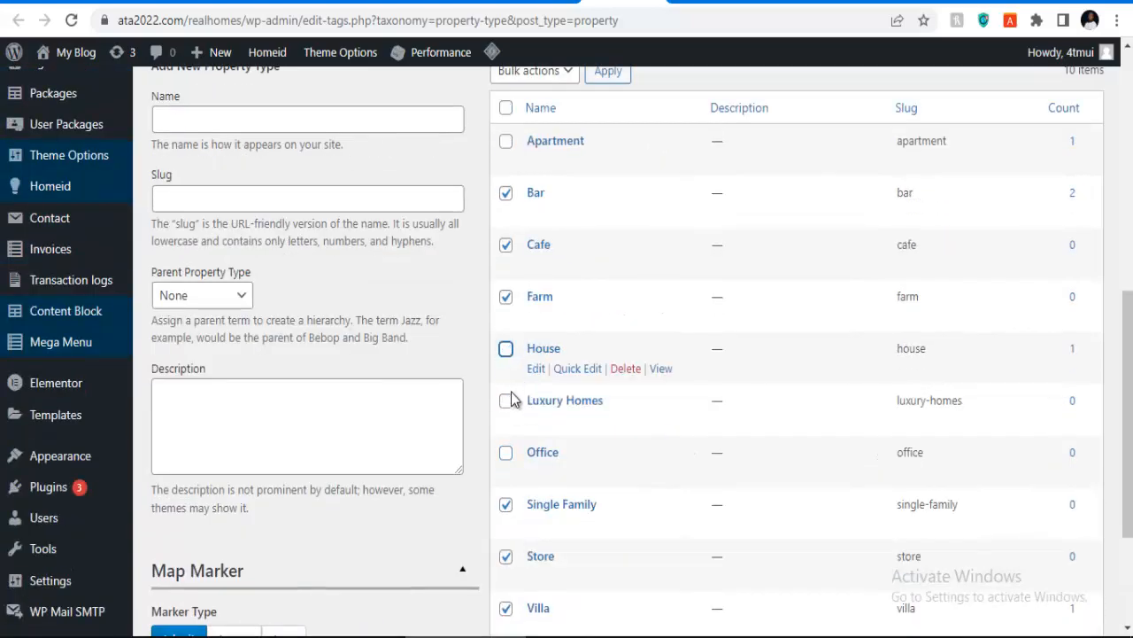
scroll(511, 266, up, 2)
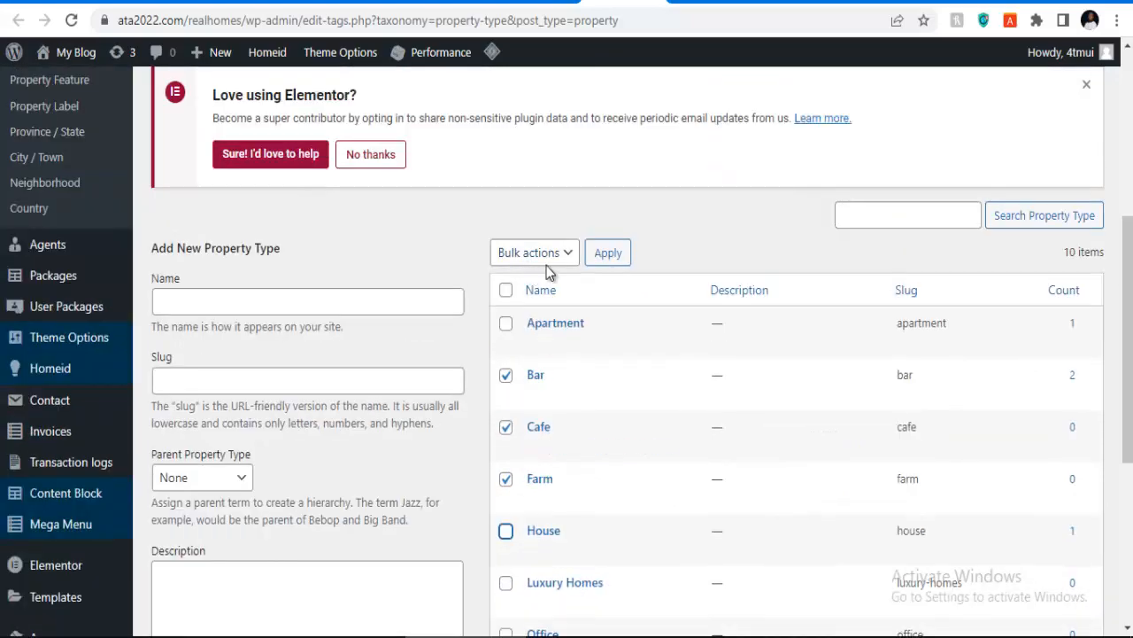
click(542, 255)
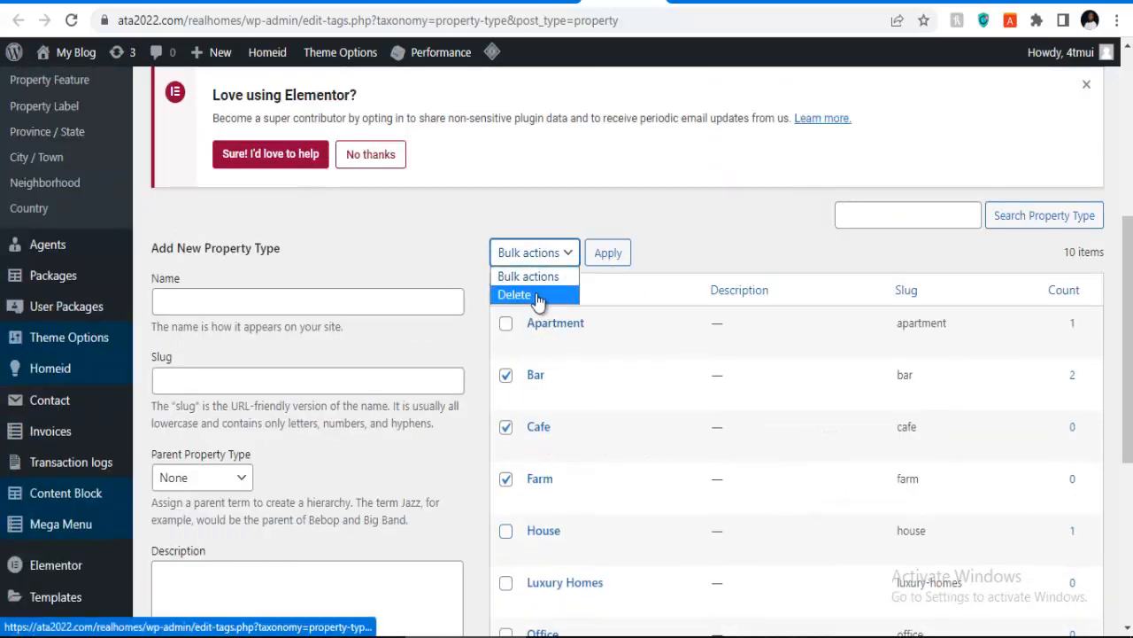
click(537, 296)
click(600, 254)
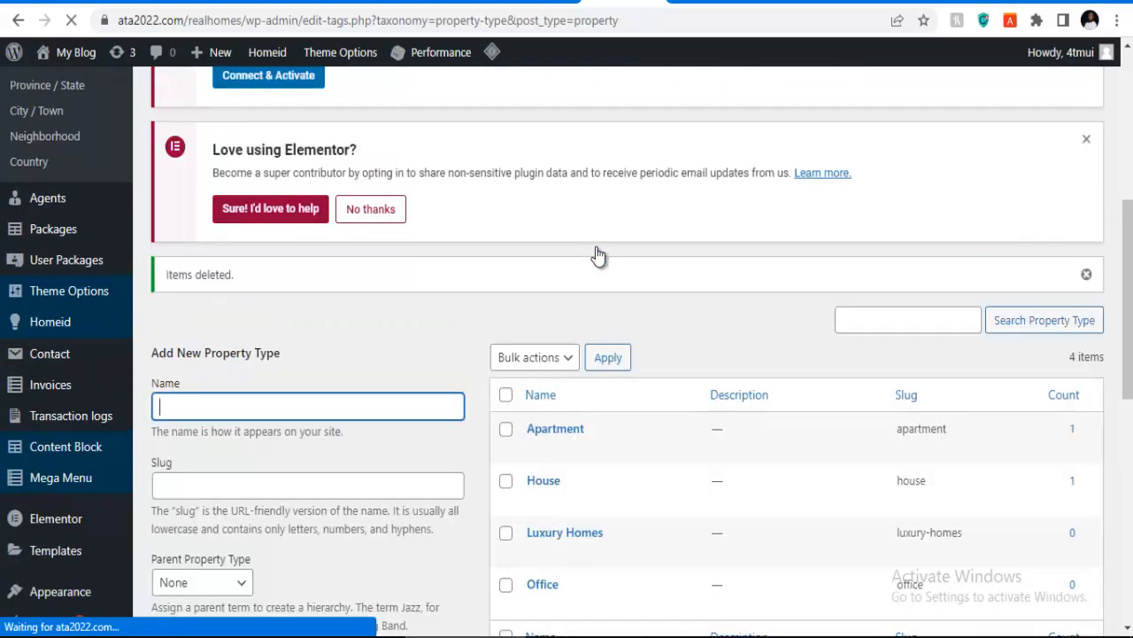
Step: Review the four remaining property types, then go to Property Status
scroll(563, 359, down, 2)
scroll(563, 358, down, 2)
scroll(566, 223, up, 4)
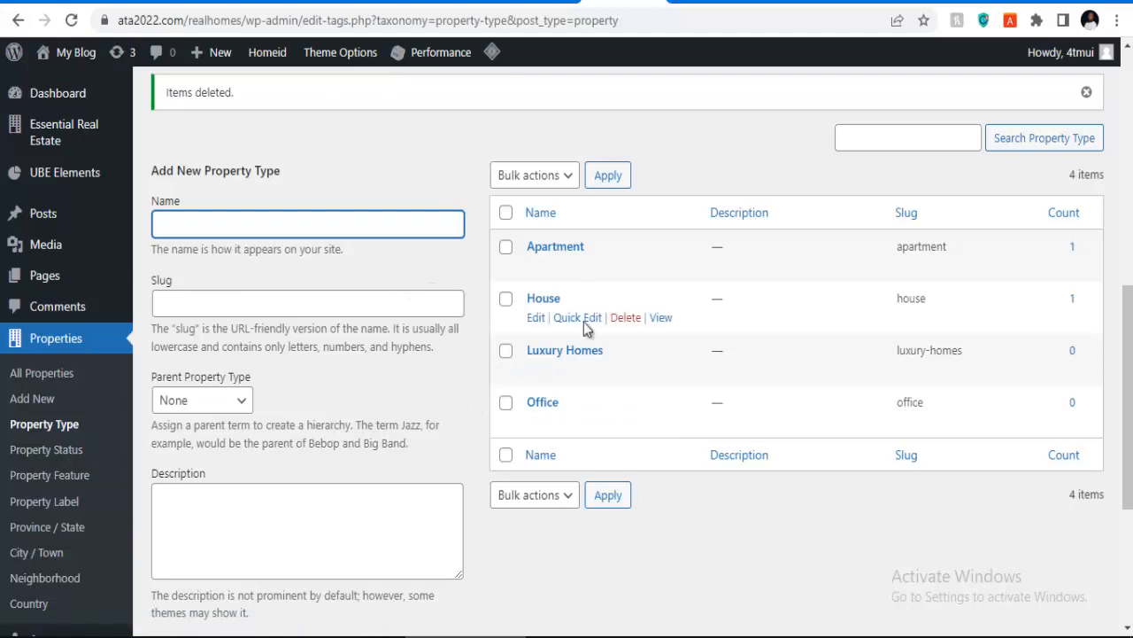
click(46, 451)
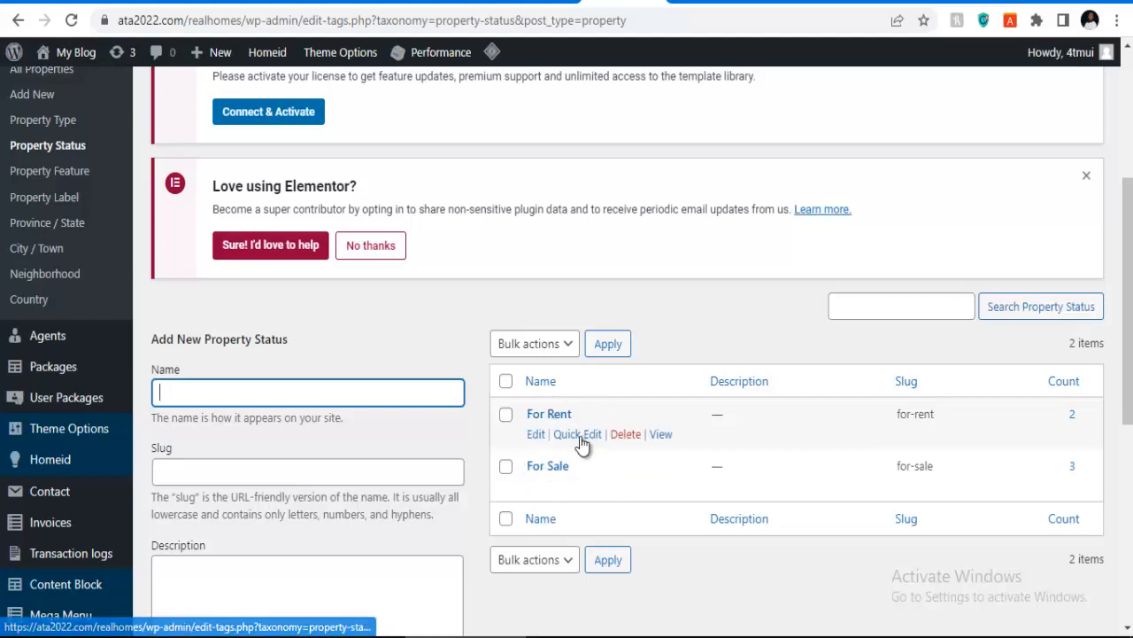
Step: Review the Property Status list: For Rent with 2 properties, For Sale with 3
scroll(232, 358, down, 2)
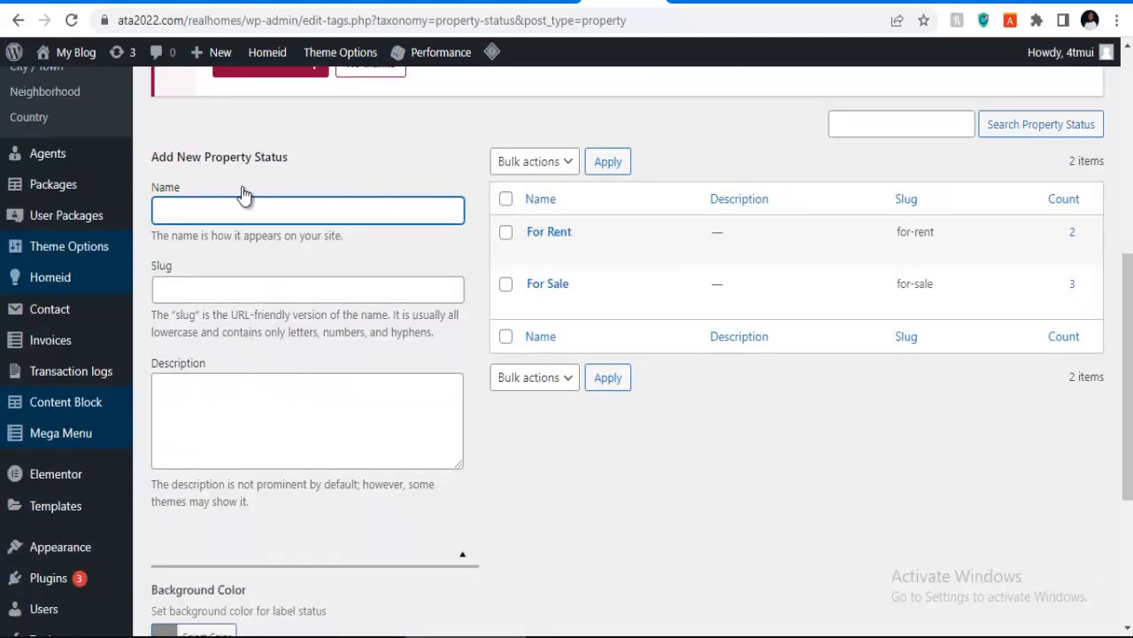
scroll(116, 346, down, 1)
scroll(119, 257, up, 1)
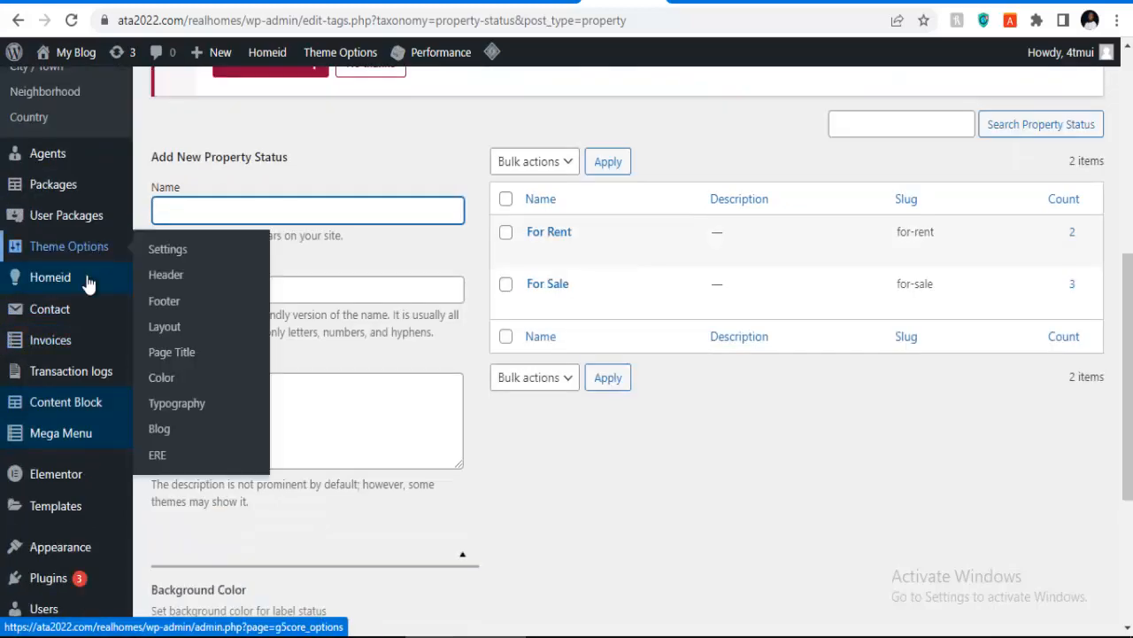
scroll(79, 363, down, 2)
scroll(71, 368, down, 1)
scroll(44, 354, up, 1)
scroll(44, 403, up, 2)
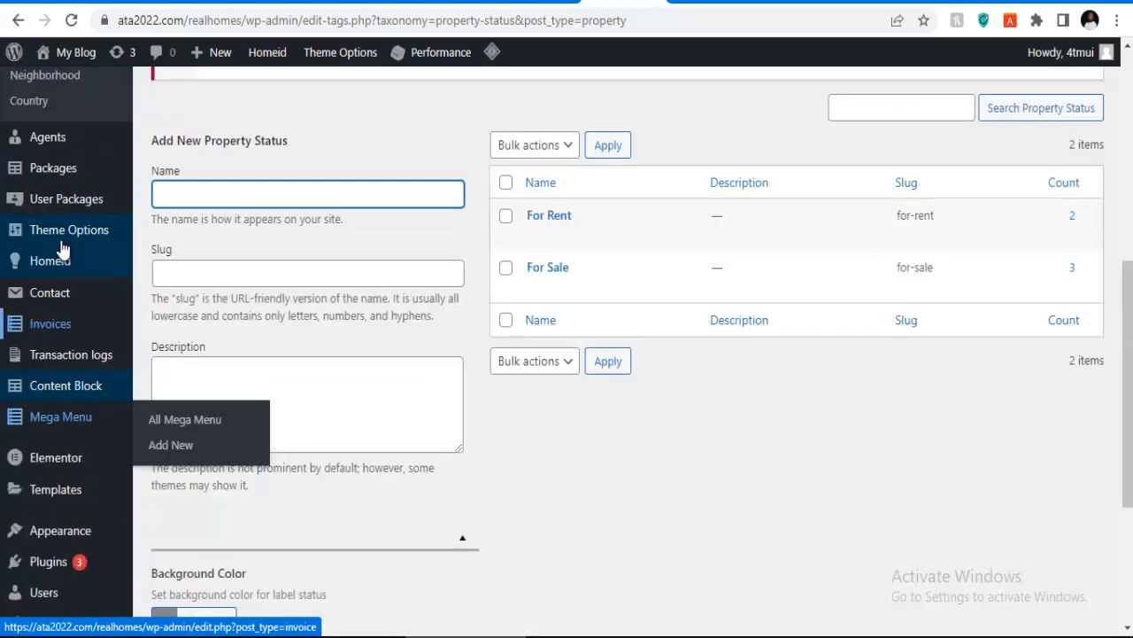
scroll(57, 266, down, 2)
scroll(62, 247, up, 4)
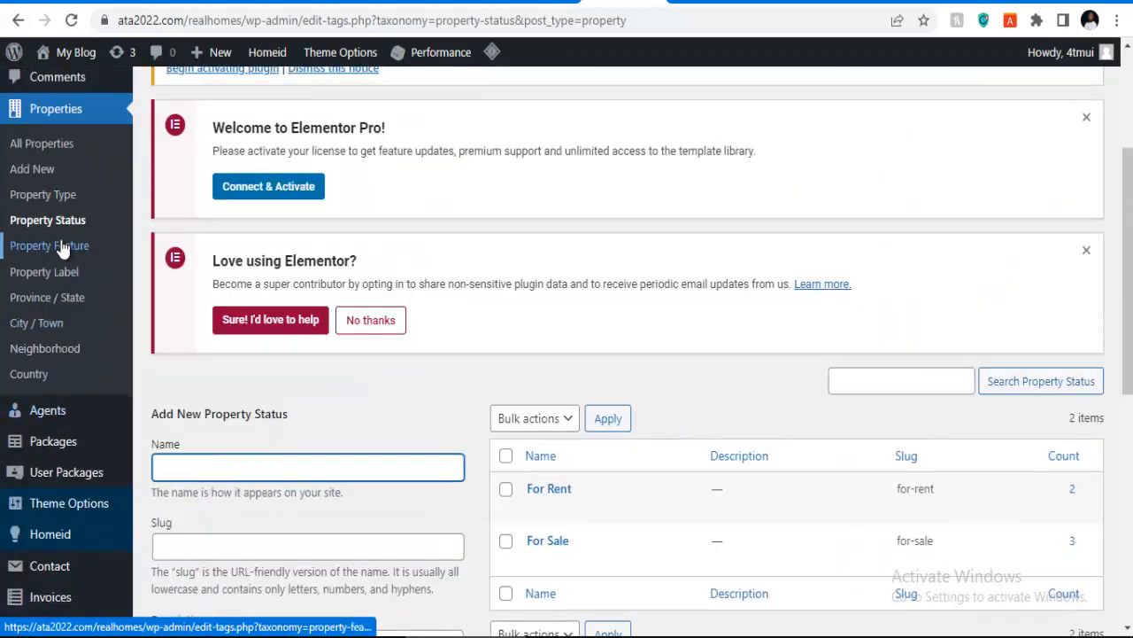
click(61, 252)
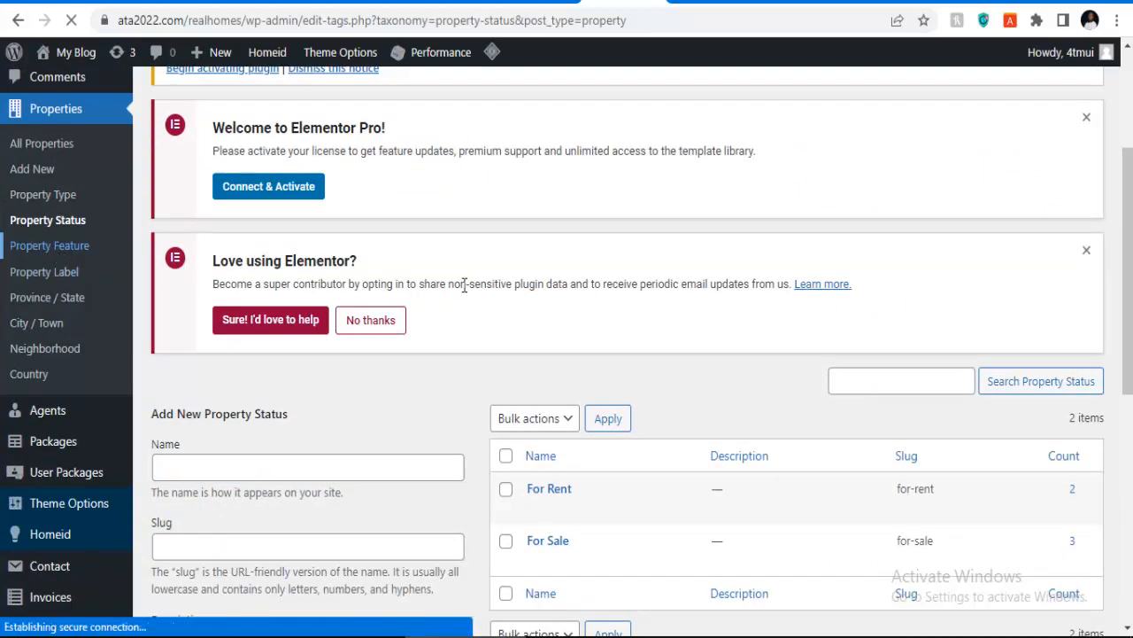
Step: View the Maisonhills 5 Bedroom Maisonette reference listing with its N650m price and amenities
scroll(577, 256, down, 2)
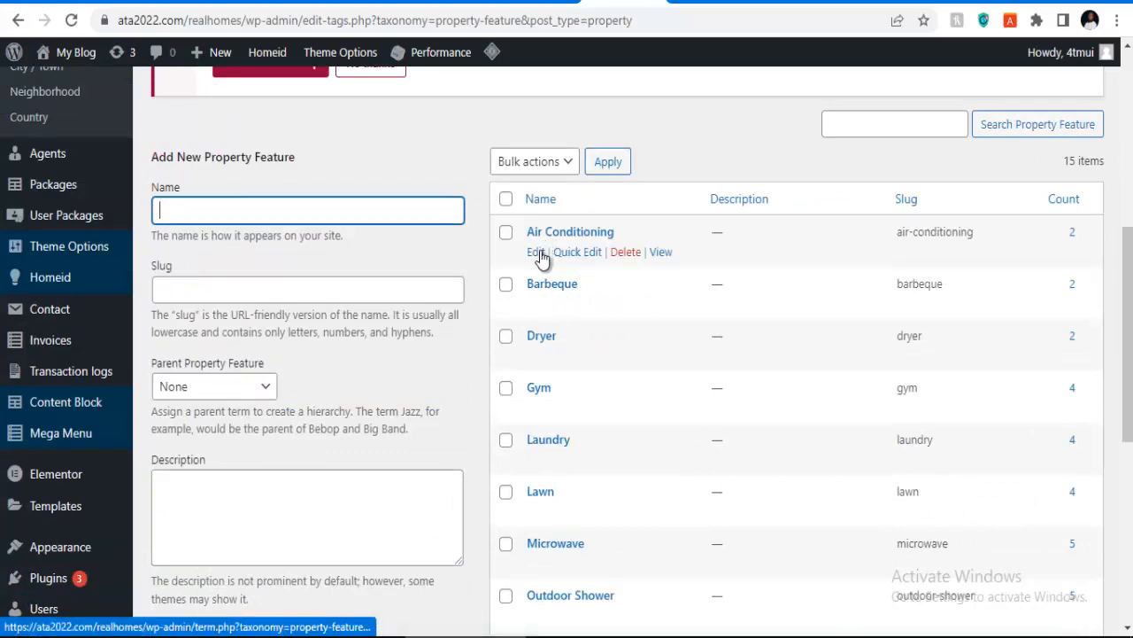
click(709, 5)
scroll(416, 322, down, 9)
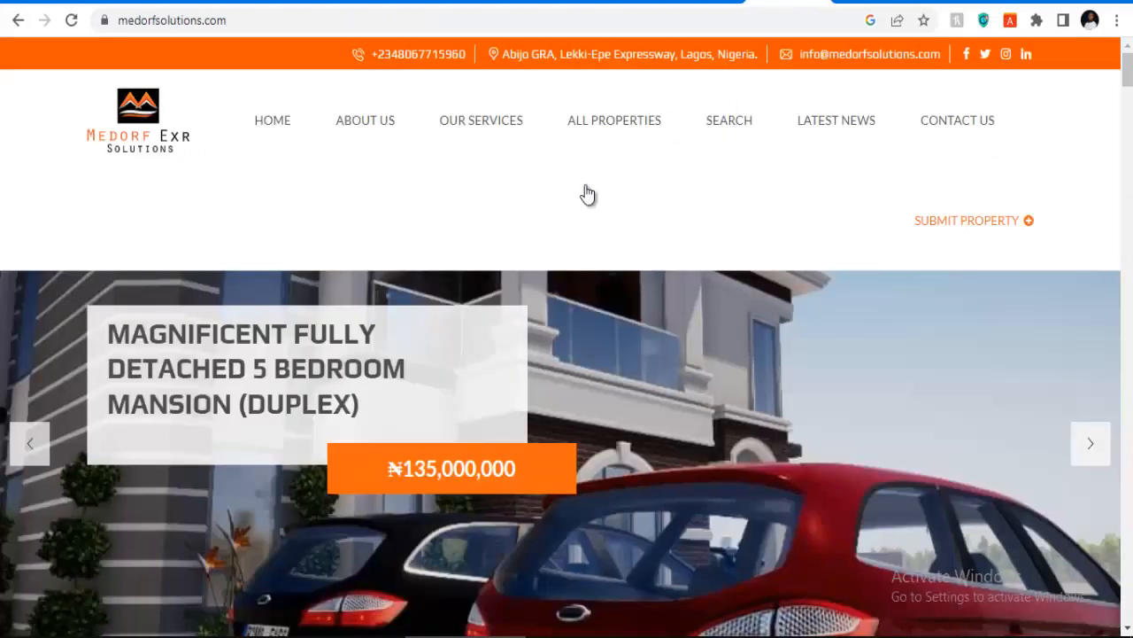
Step: Review the FEATURES section of the 5 Bedroom Fully Detached Duplex listing, then go back to Property Features
scroll(582, 195, down, 10)
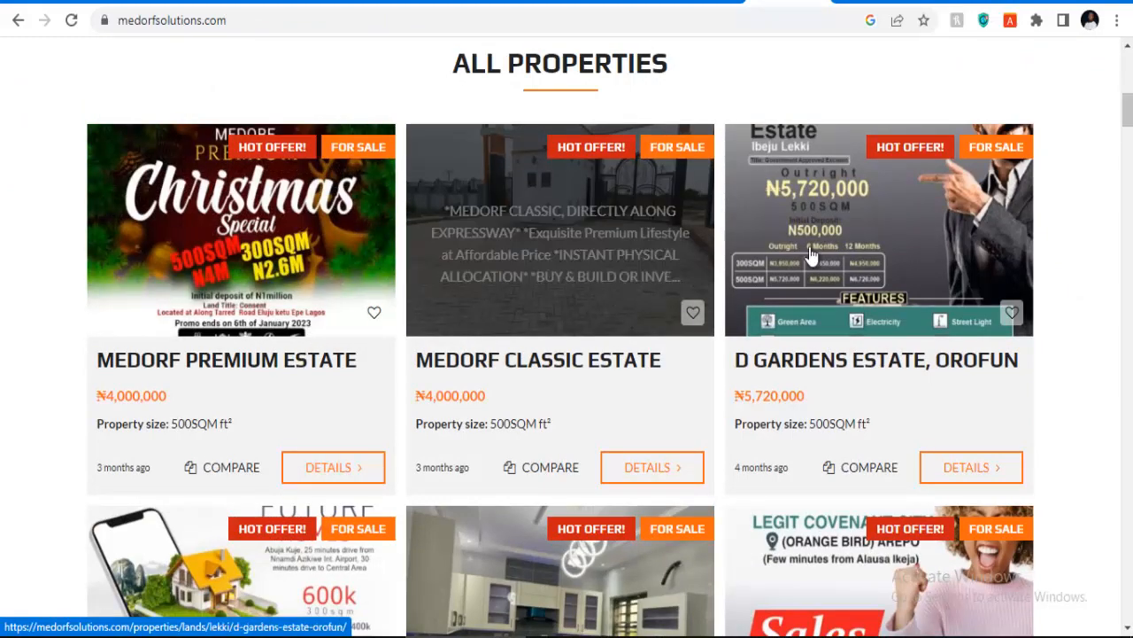
scroll(225, 270, down, 4)
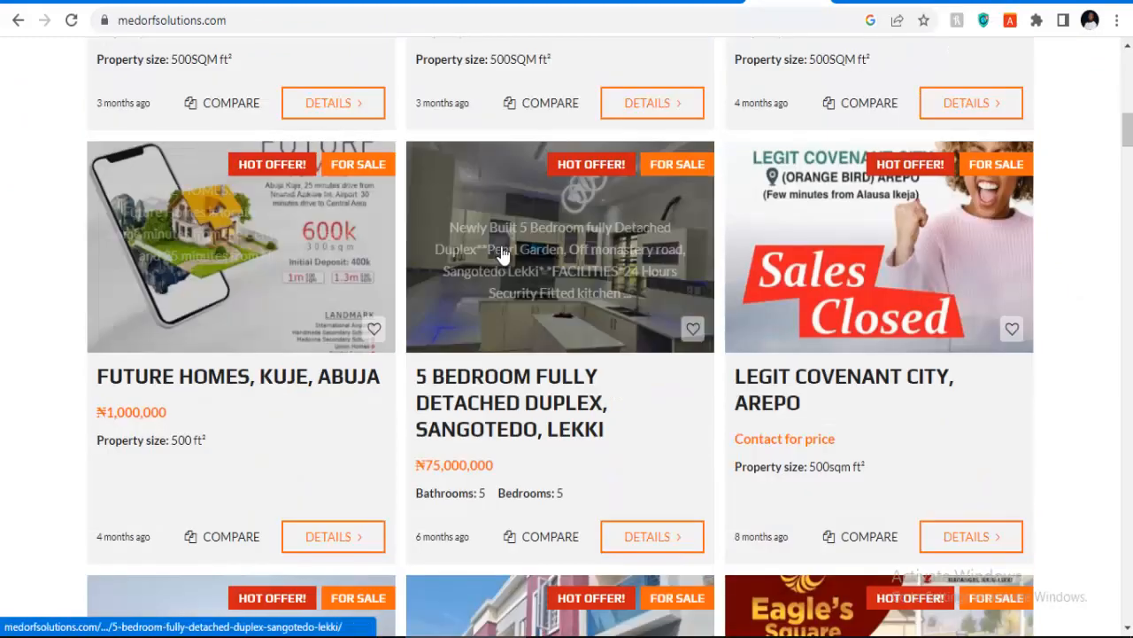
click(372, 321)
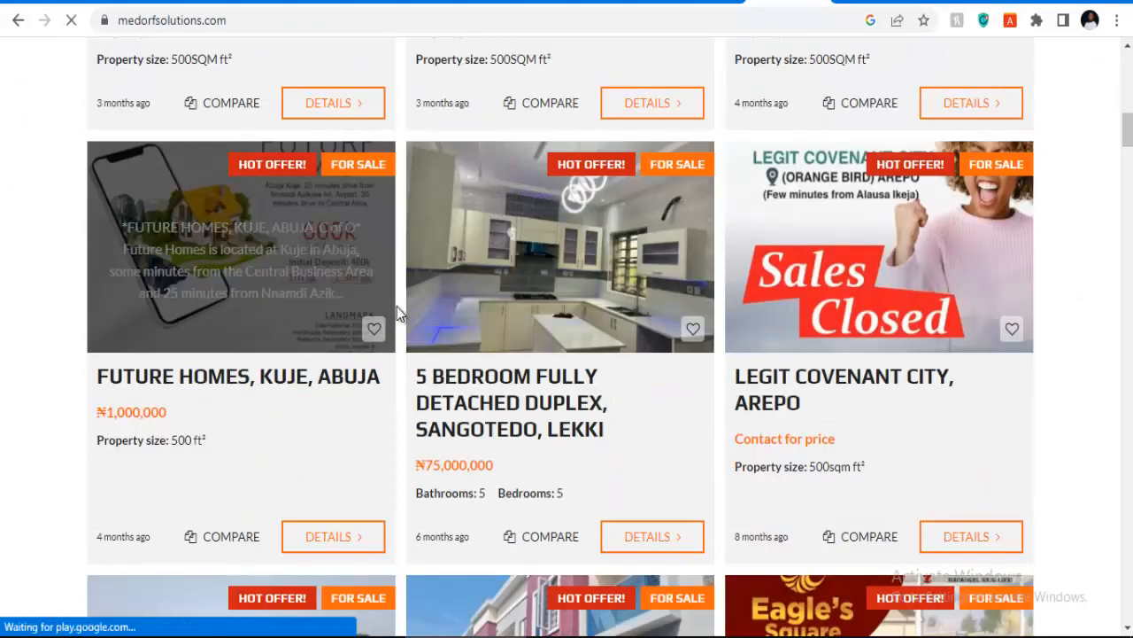
scroll(392, 265, down, 5)
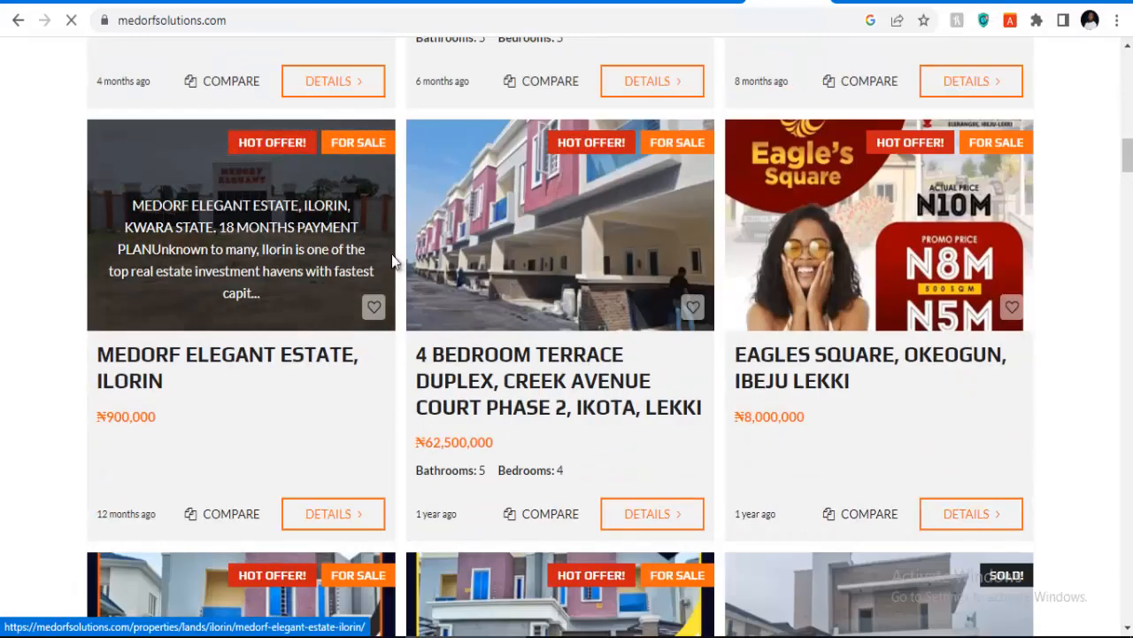
scroll(392, 264, up, 4)
scroll(394, 262, down, 3)
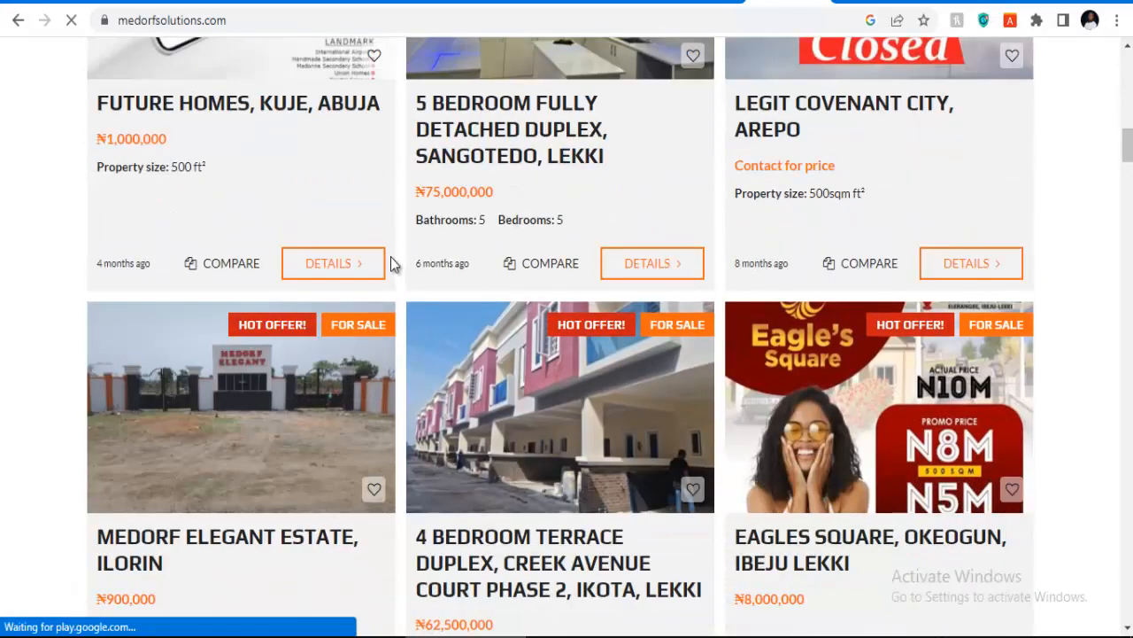
scroll(390, 257, down, 2)
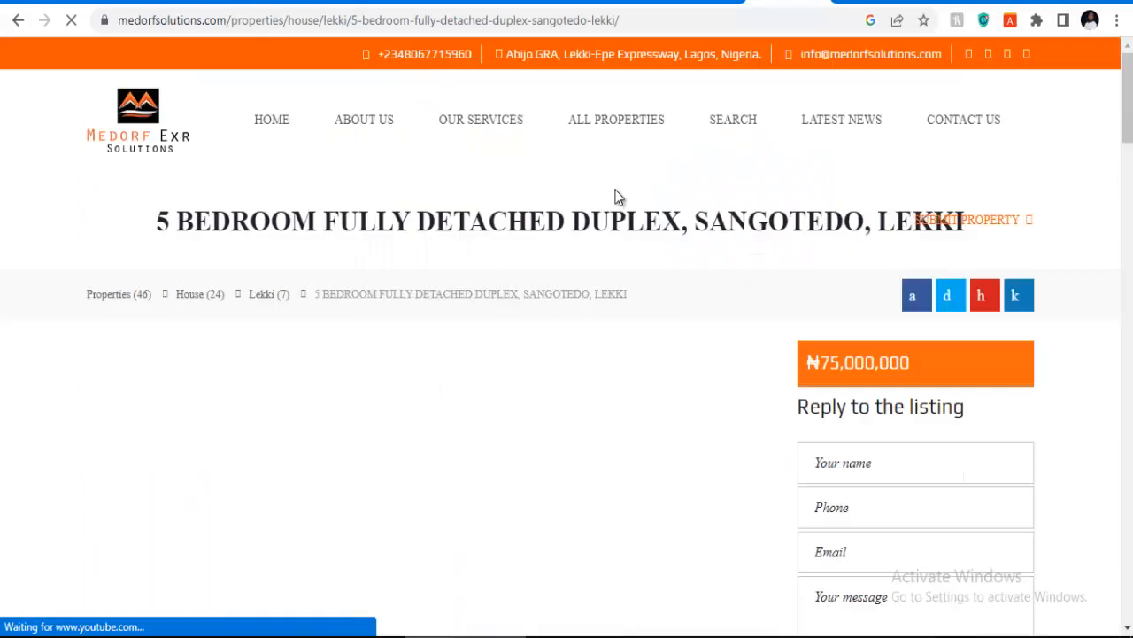
scroll(485, 278, down, 10)
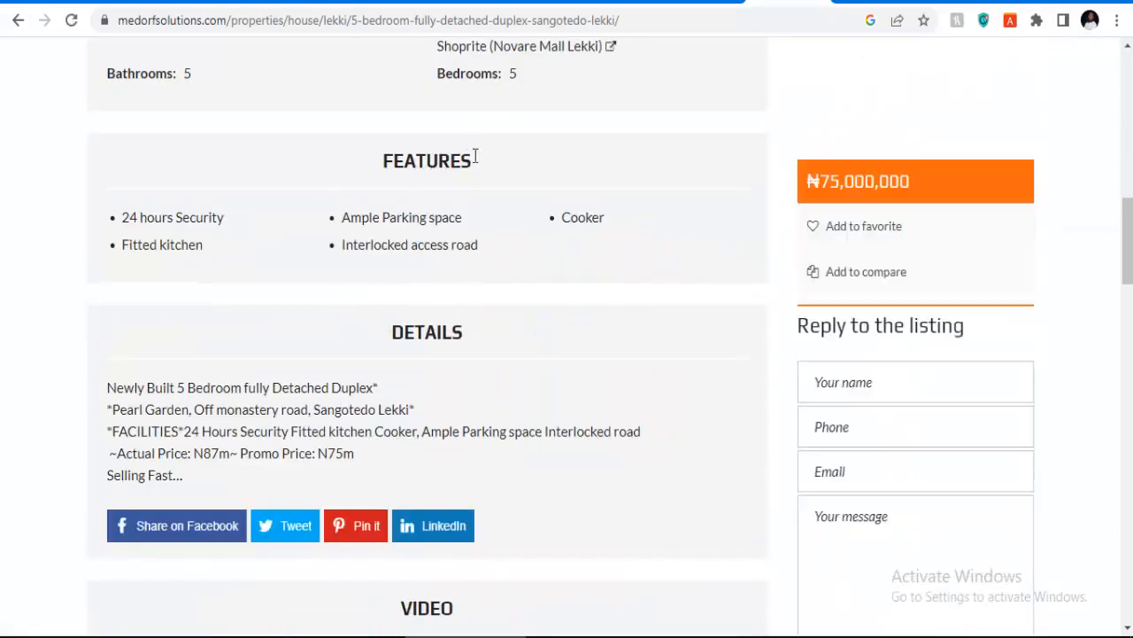
drag(472, 165, 361, 171)
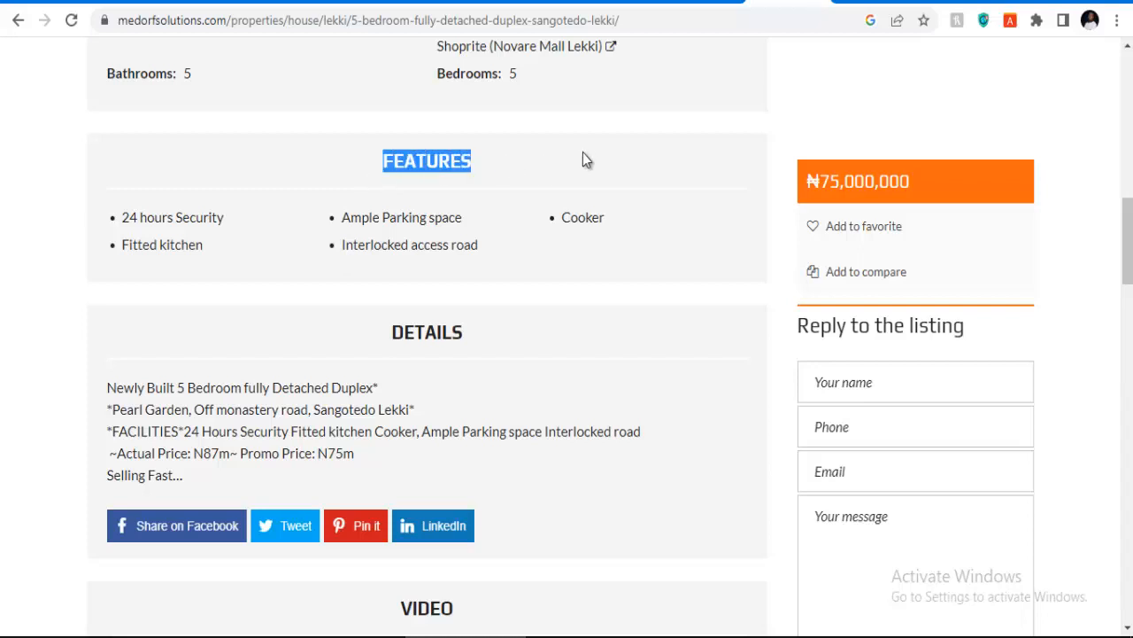
click(628, 1)
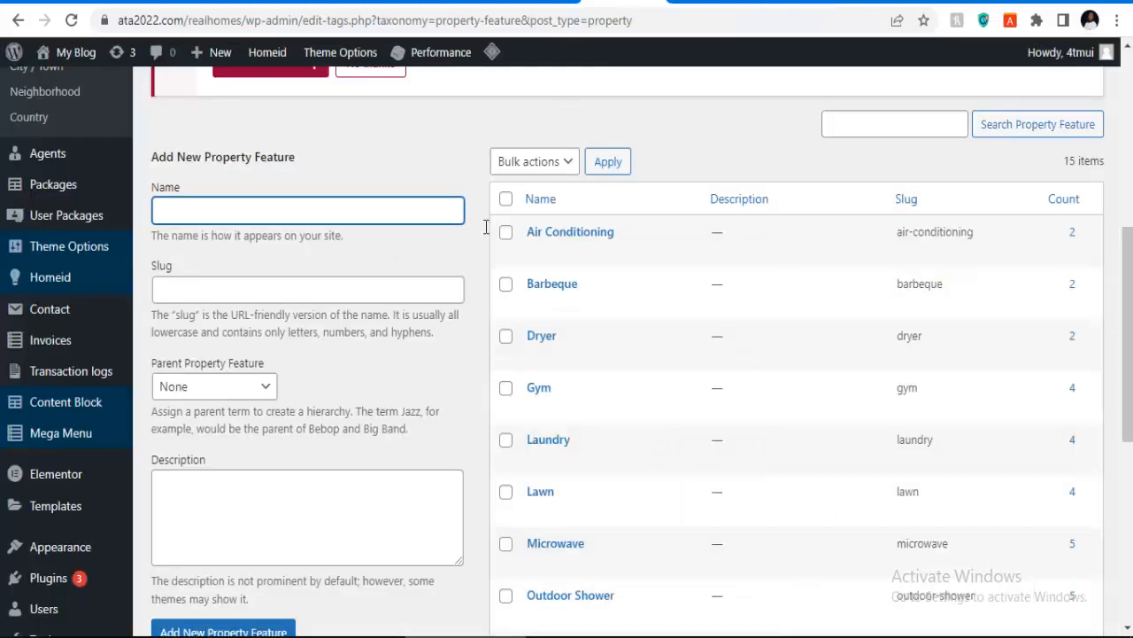
Step: Check the maisonhills reference listing's amenities, then return to the Property Feature admin page
mouse_move(530, 256)
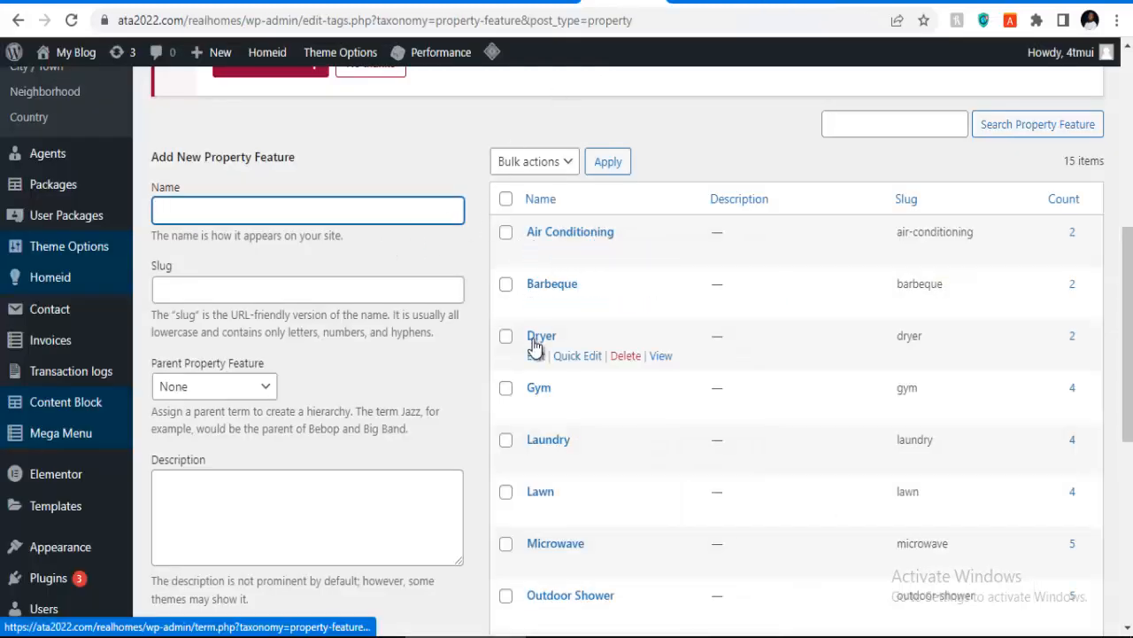
scroll(540, 355, down, 2)
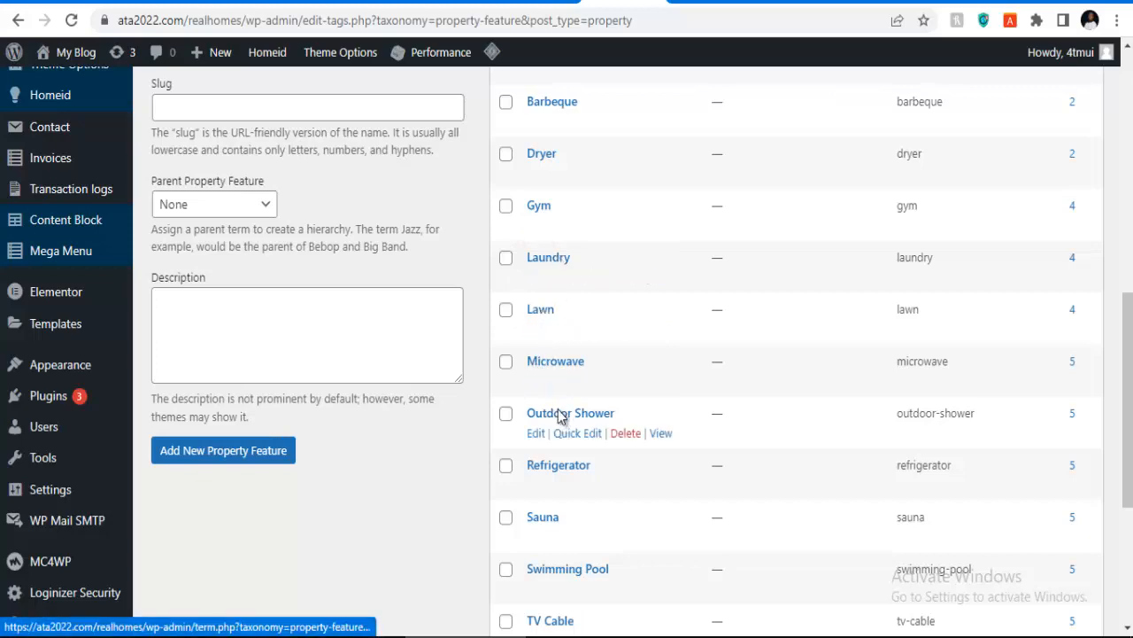
scroll(542, 412, down, 4)
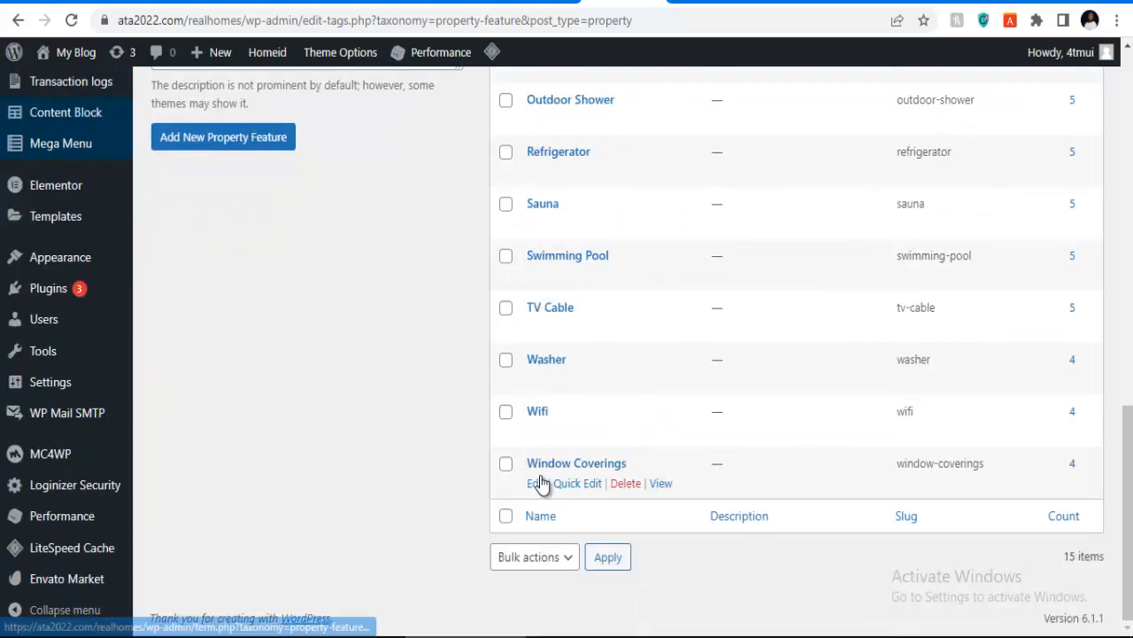
scroll(538, 470, up, 5)
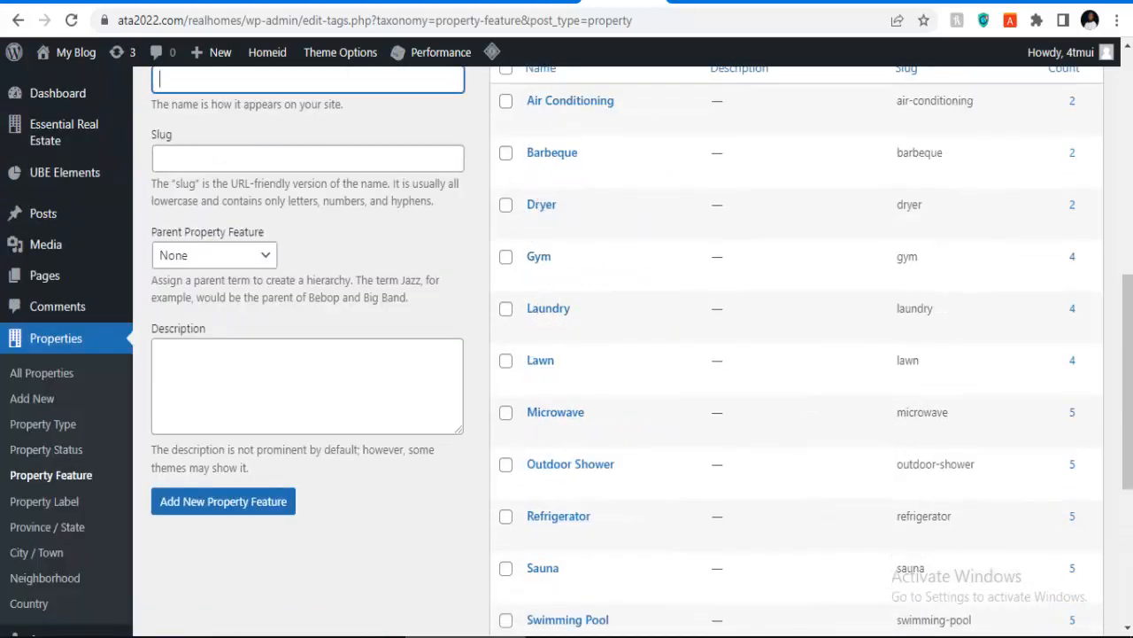
click(678, 7)
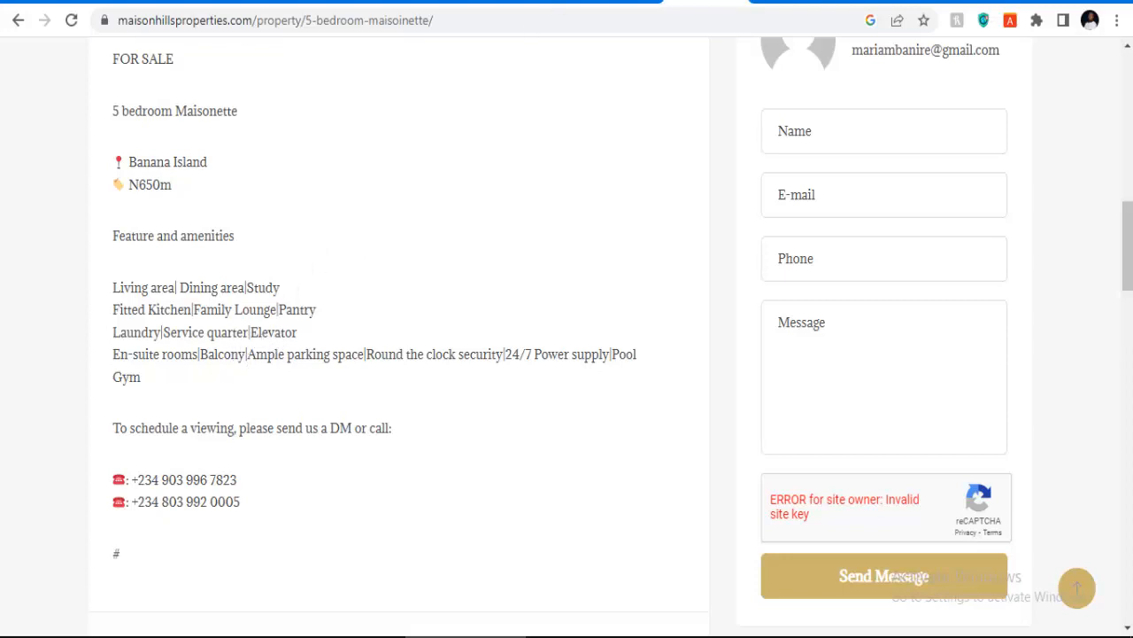
click(622, 3)
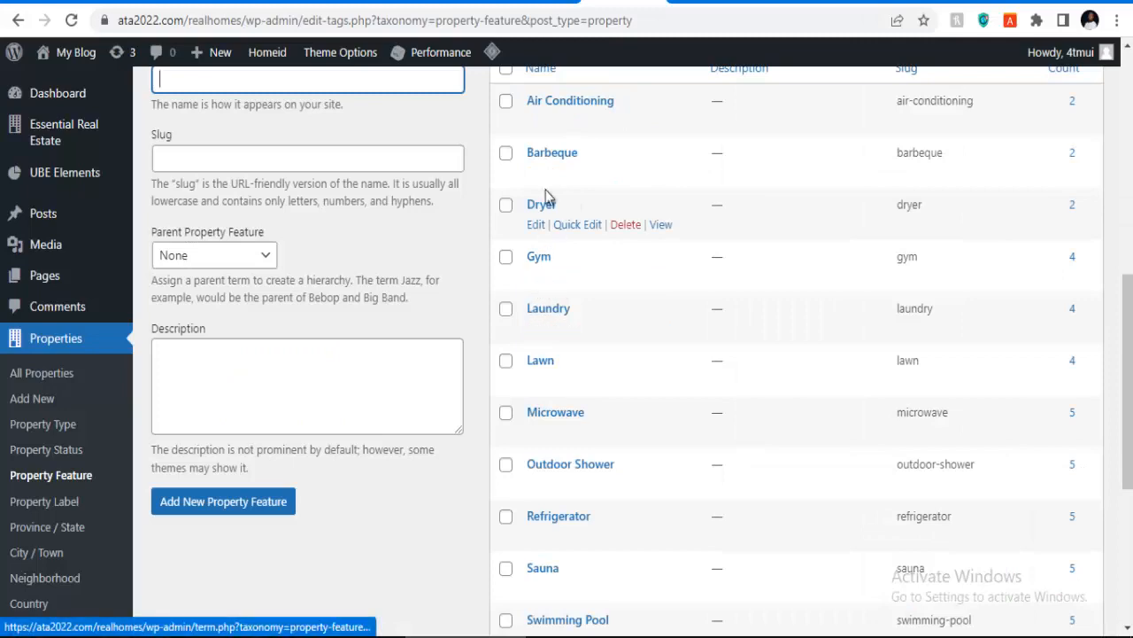
scroll(544, 301, down, 2)
scroll(542, 399, down, 2)
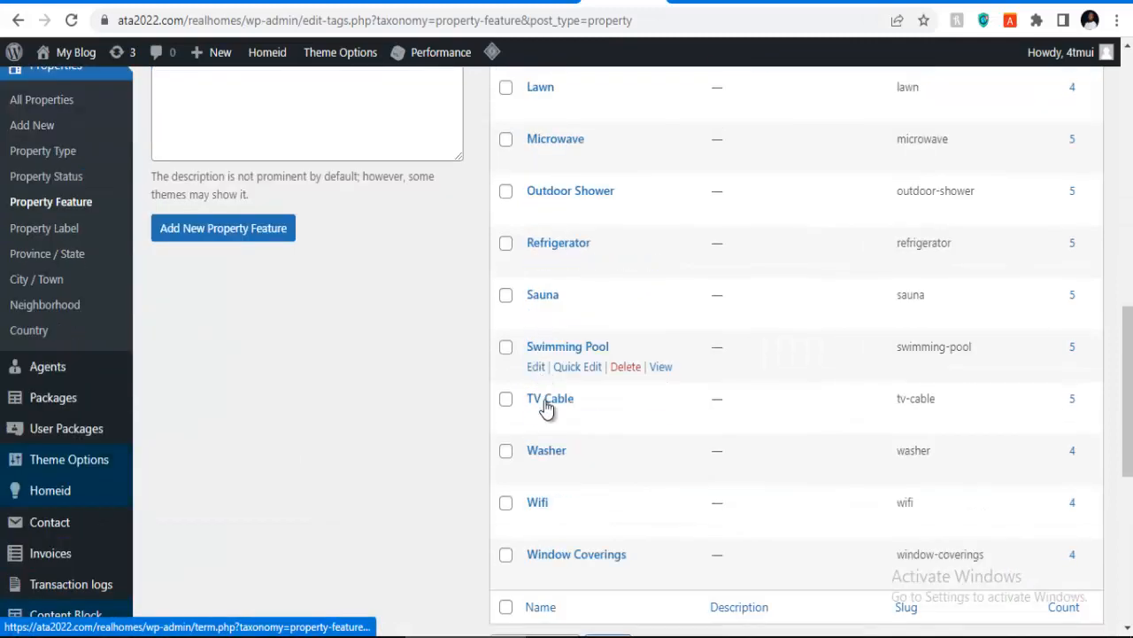
scroll(283, 227, up, 5)
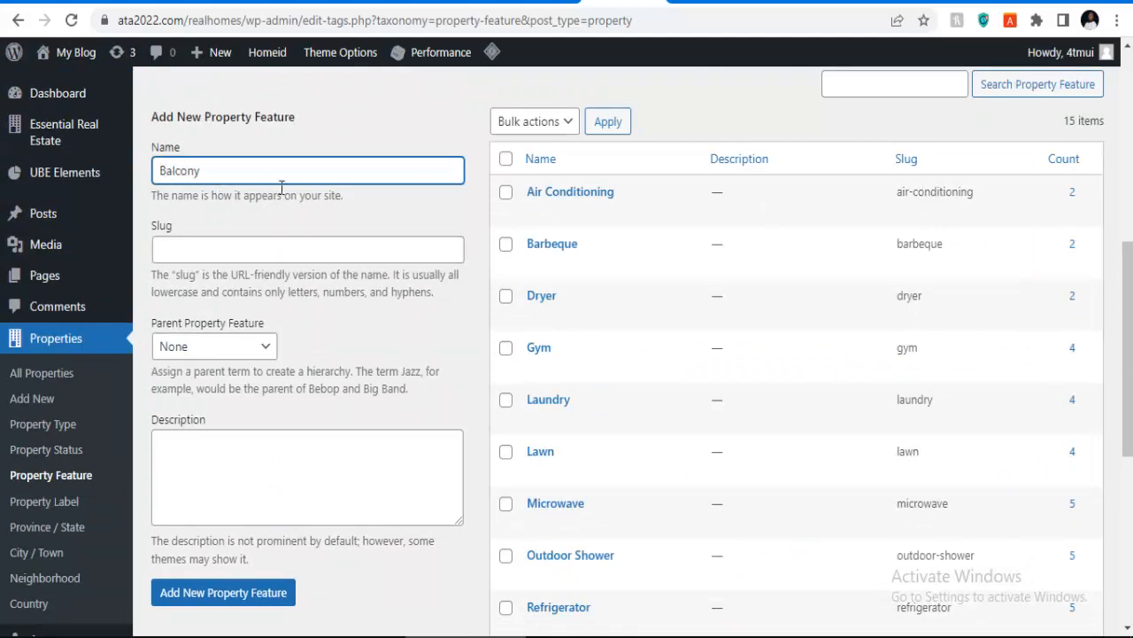
Step: Enter the slug for Balcony and save it as a new property feature
click(235, 247)
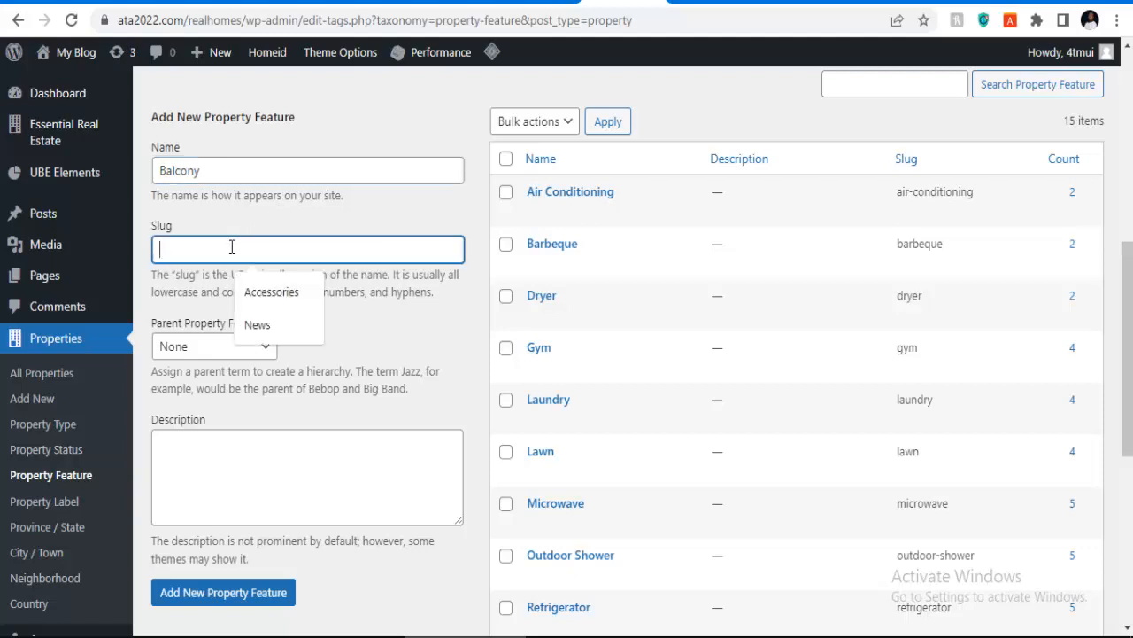
text(Balcony)
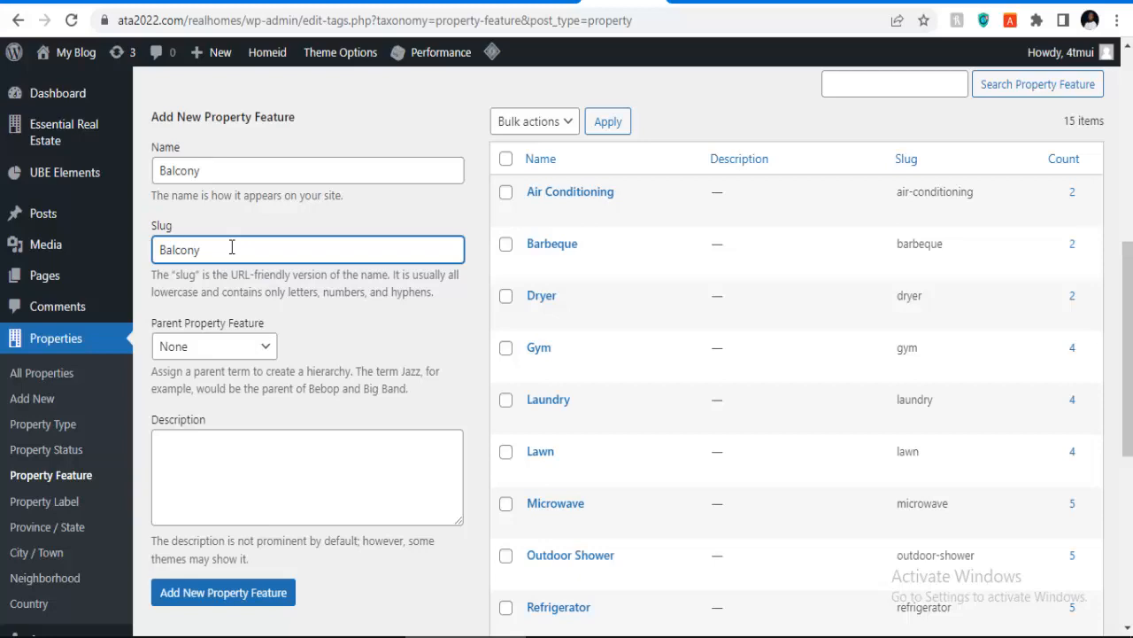
scroll(232, 265, down, 4)
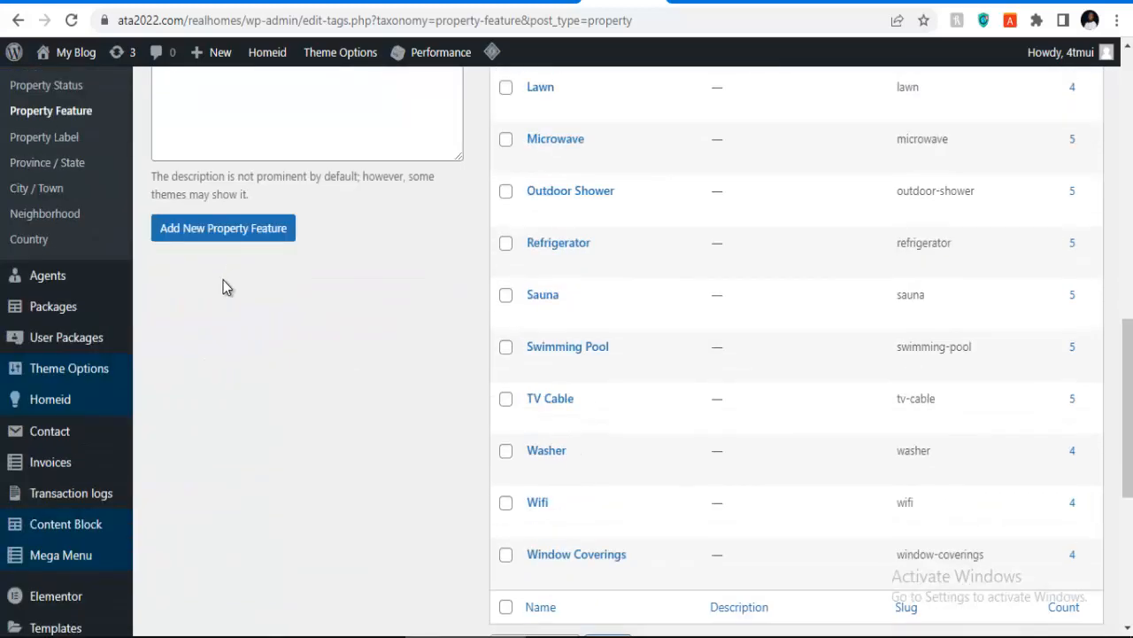
click(276, 228)
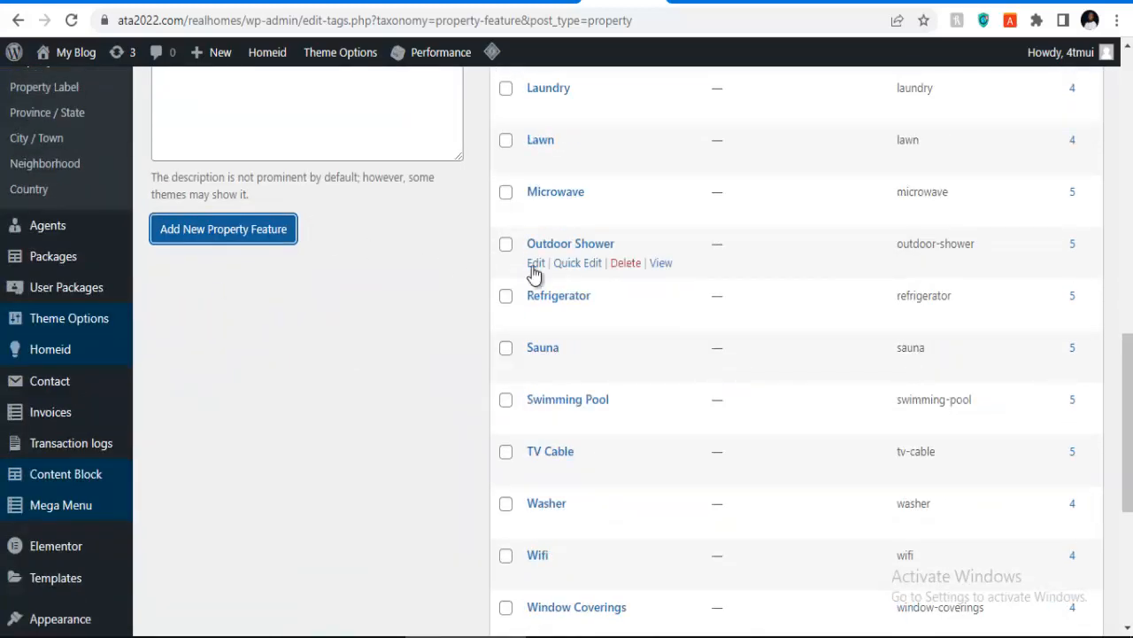
scroll(395, 283, up, 2)
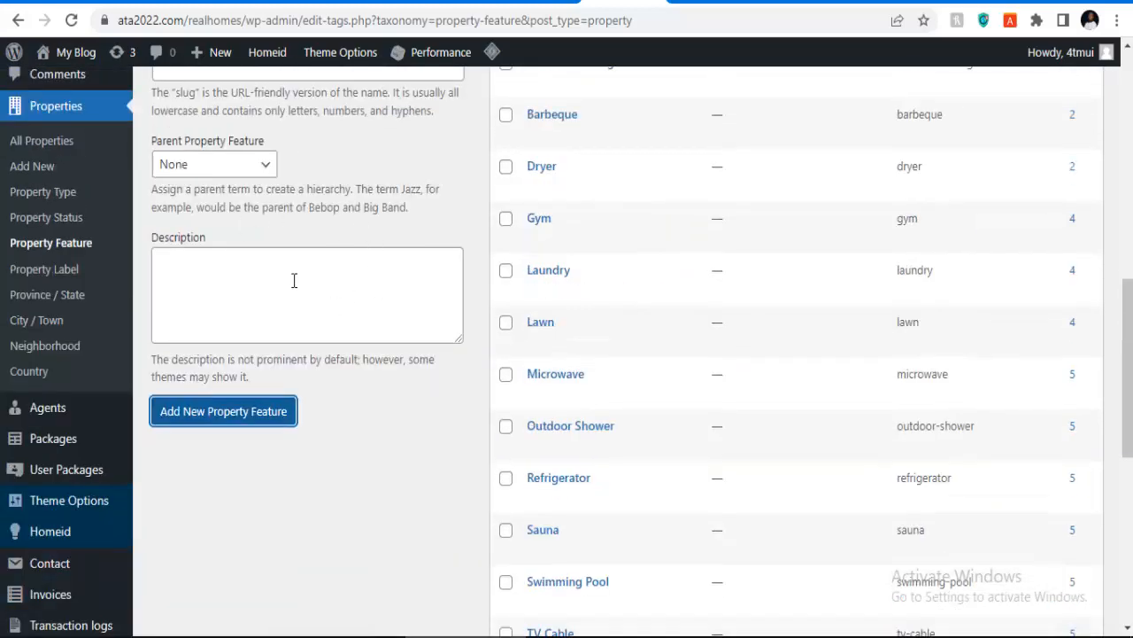
scroll(229, 253, up, 2)
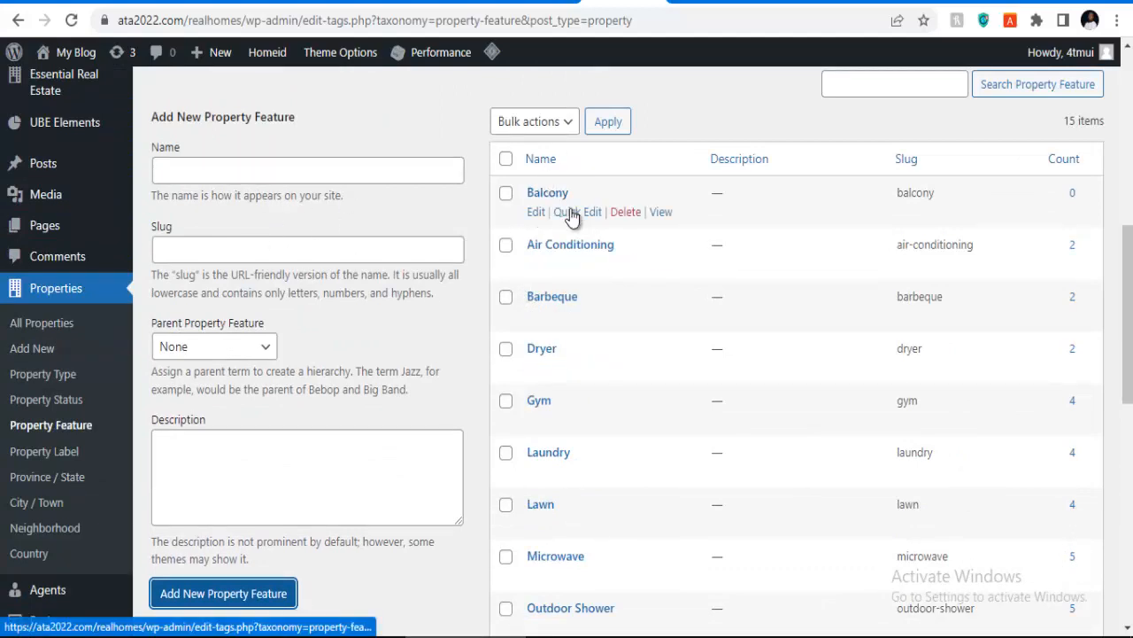
Step: Add a 'Special Offer' property label, reusing the name as its slug special-offer
click(53, 453)
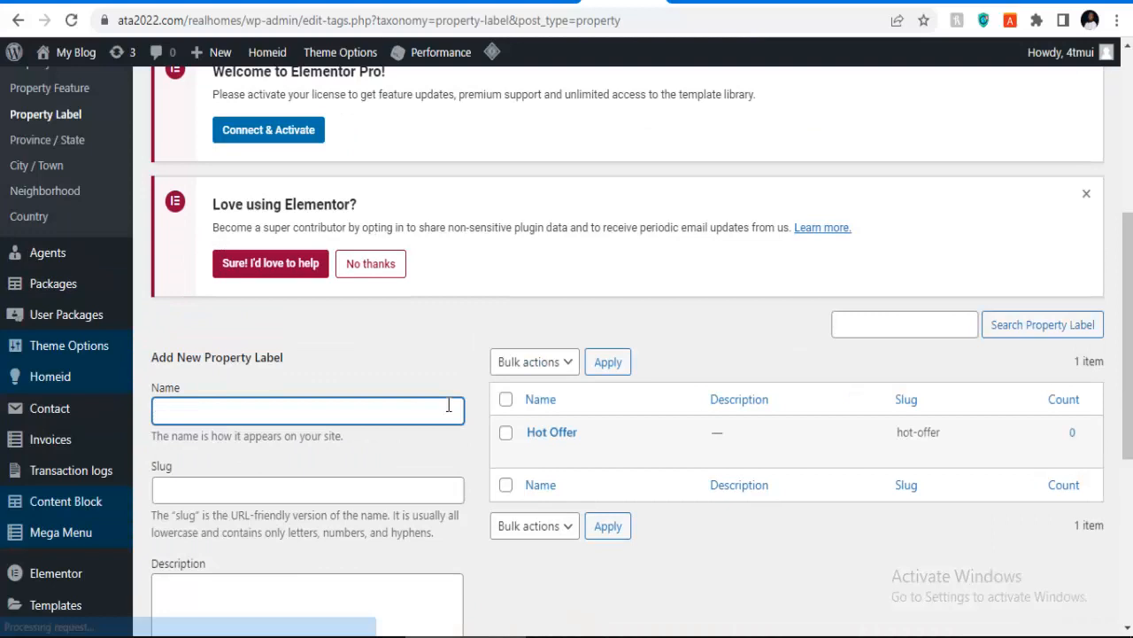
mouse_move(531, 438)
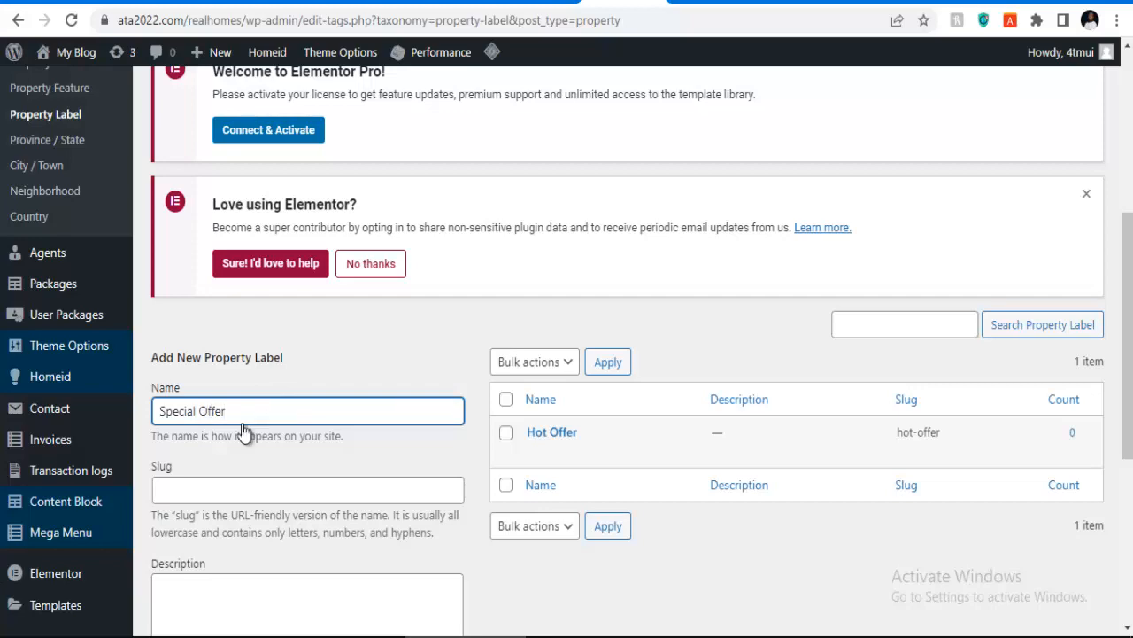
key(ctrl+a)
key(ctrl+c)
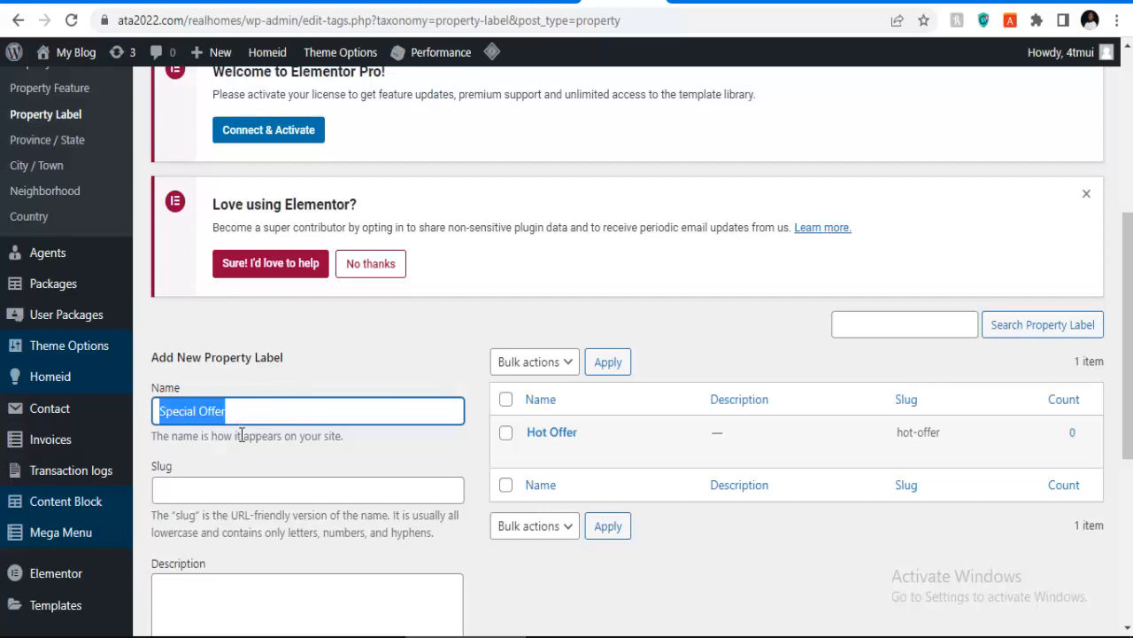
click(247, 482)
key(ctrl+v)
scroll(245, 496, down, 5)
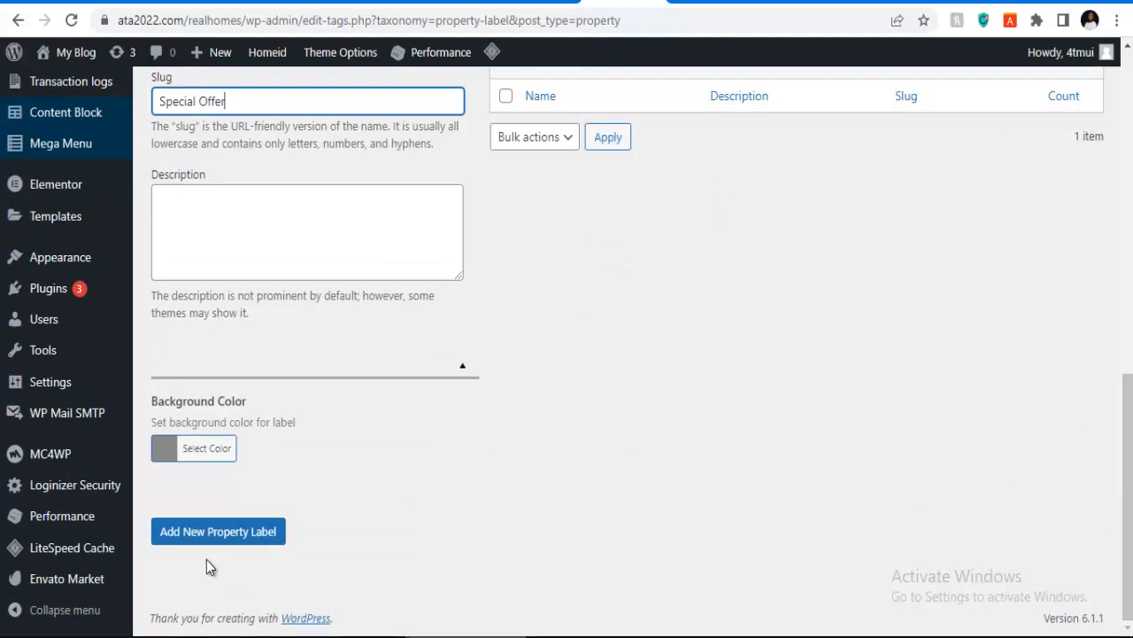
click(219, 534)
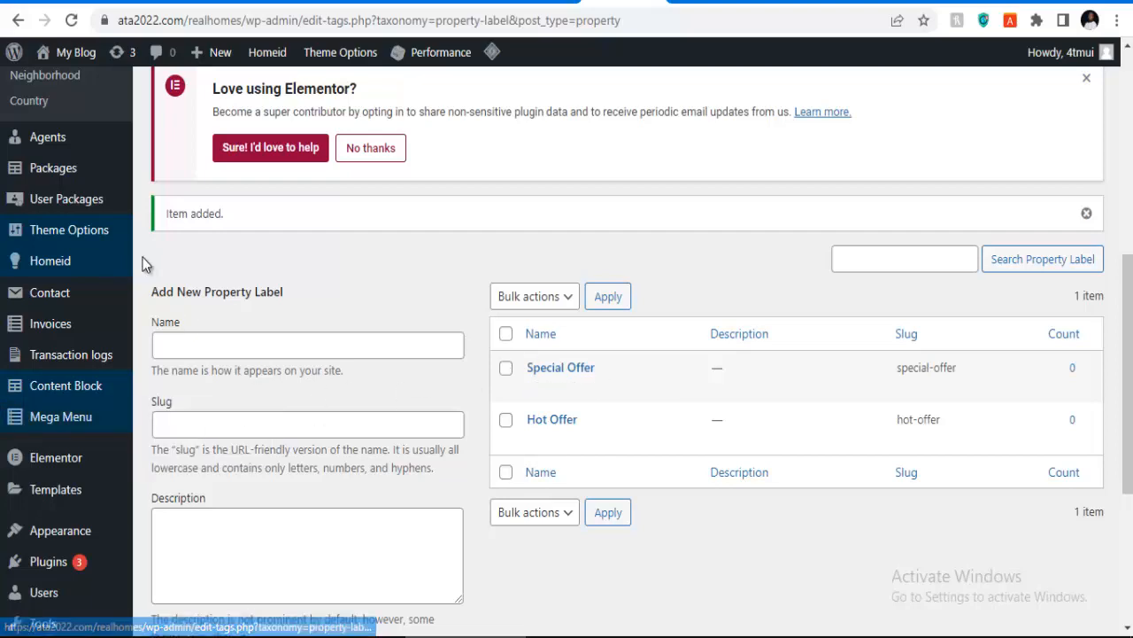
scroll(53, 333, down, 2)
scroll(53, 333, up, 4)
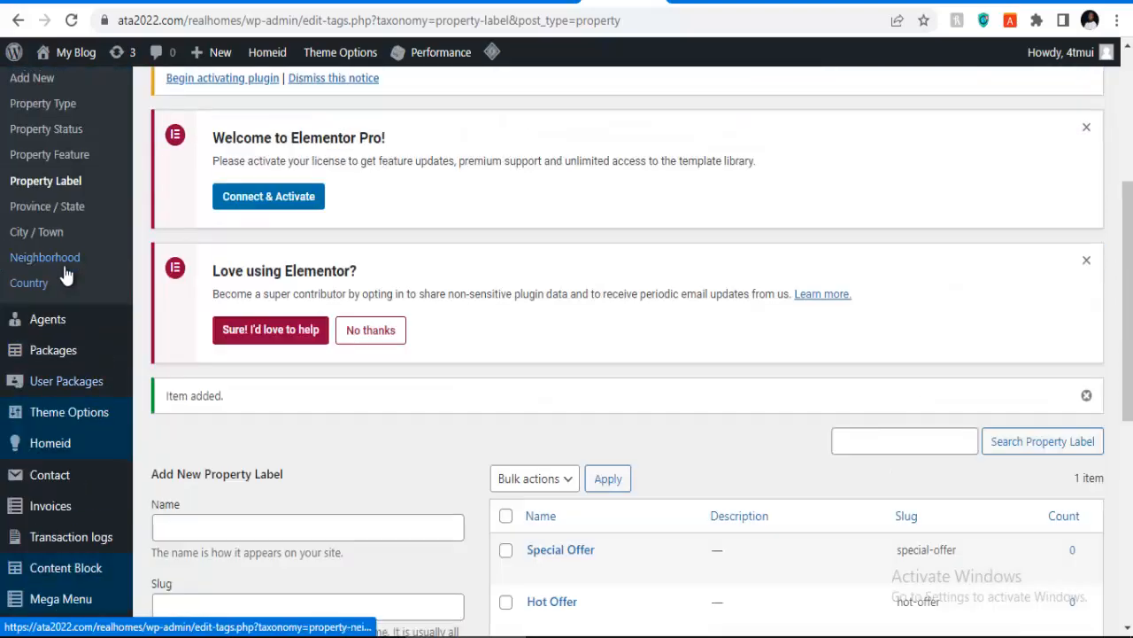
Step: Bulk-delete the demo states California, New York and Texas from the Province / State list
click(47, 214)
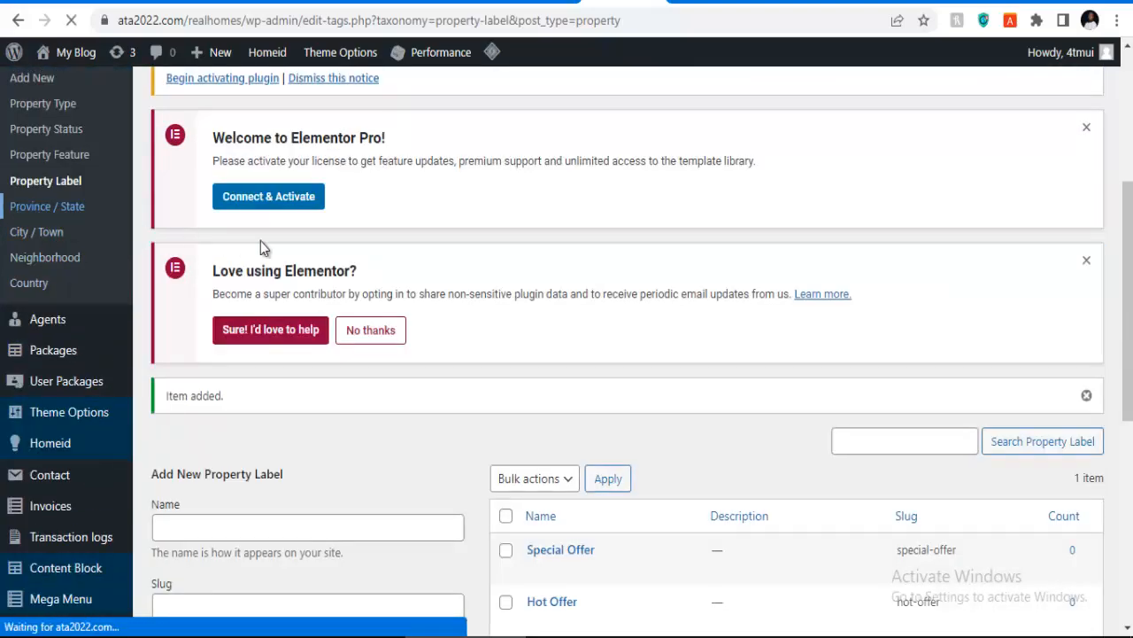
scroll(530, 247, down, 5)
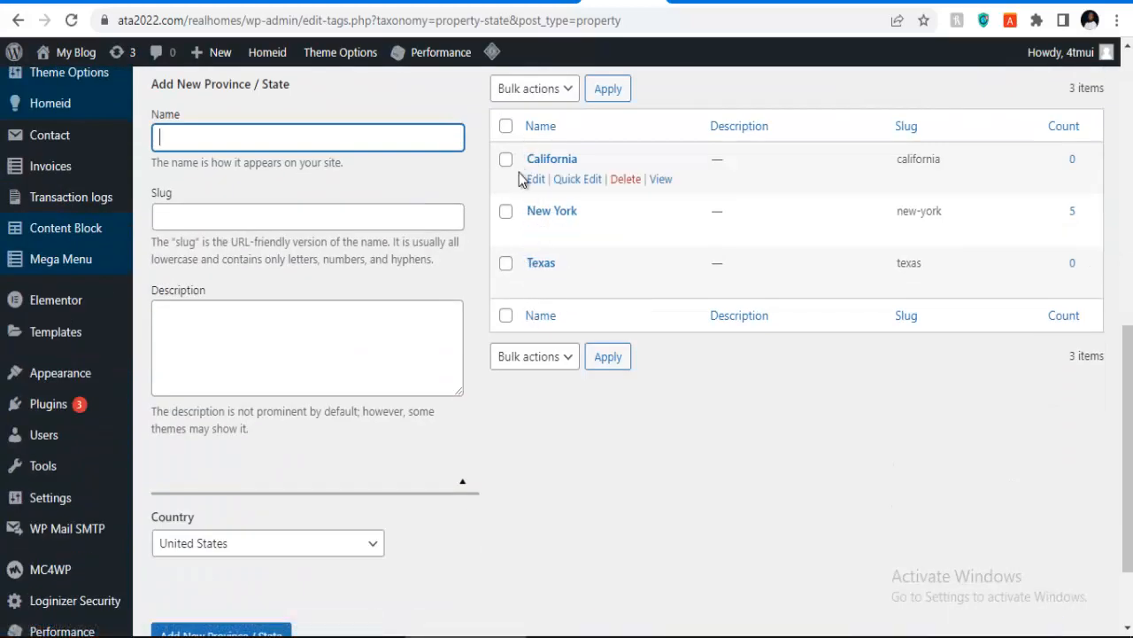
click(543, 90)
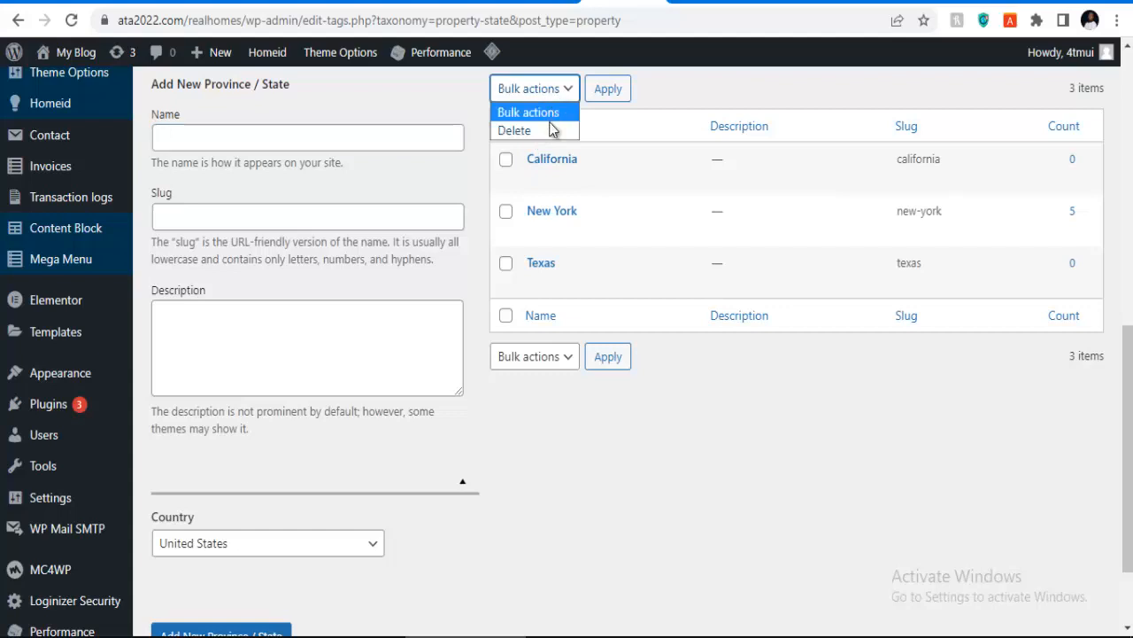
click(549, 130)
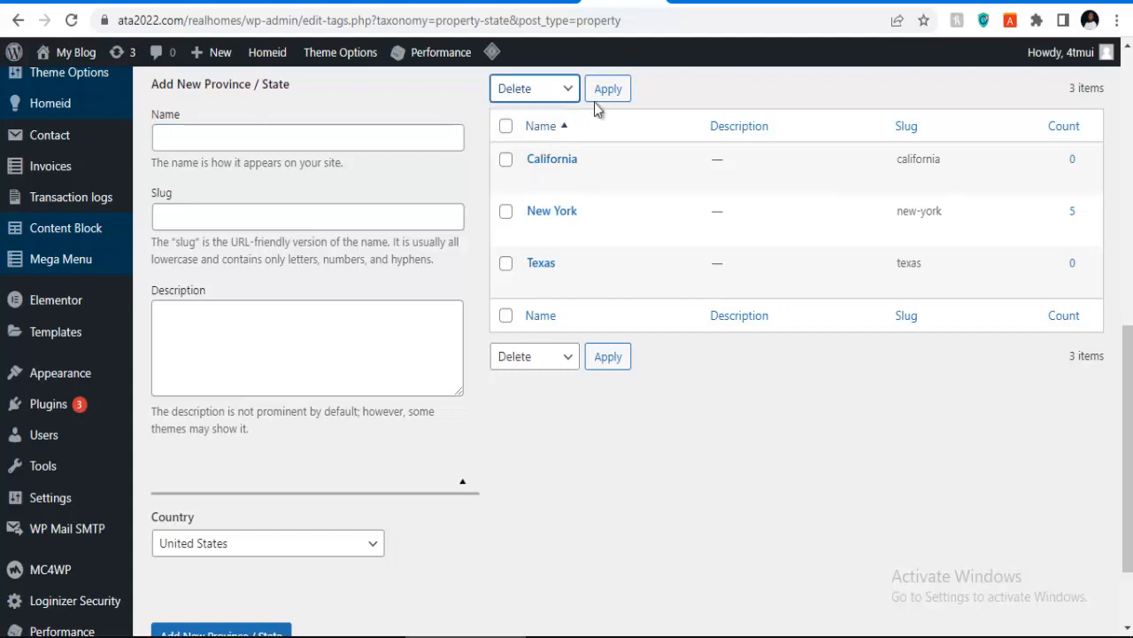
click(505, 128)
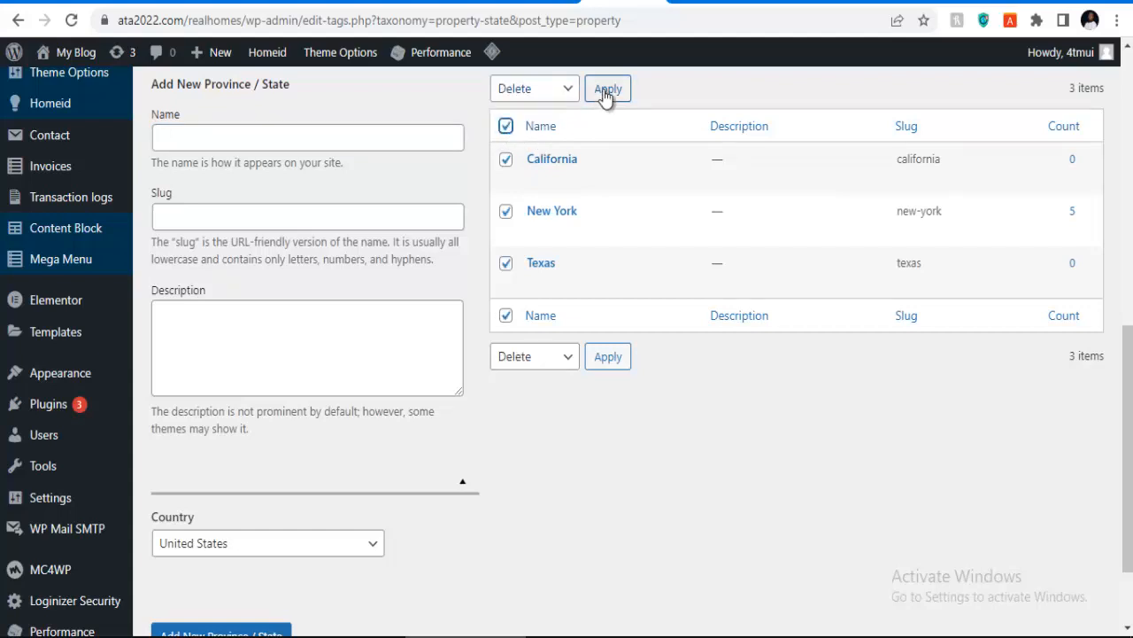
click(607, 89)
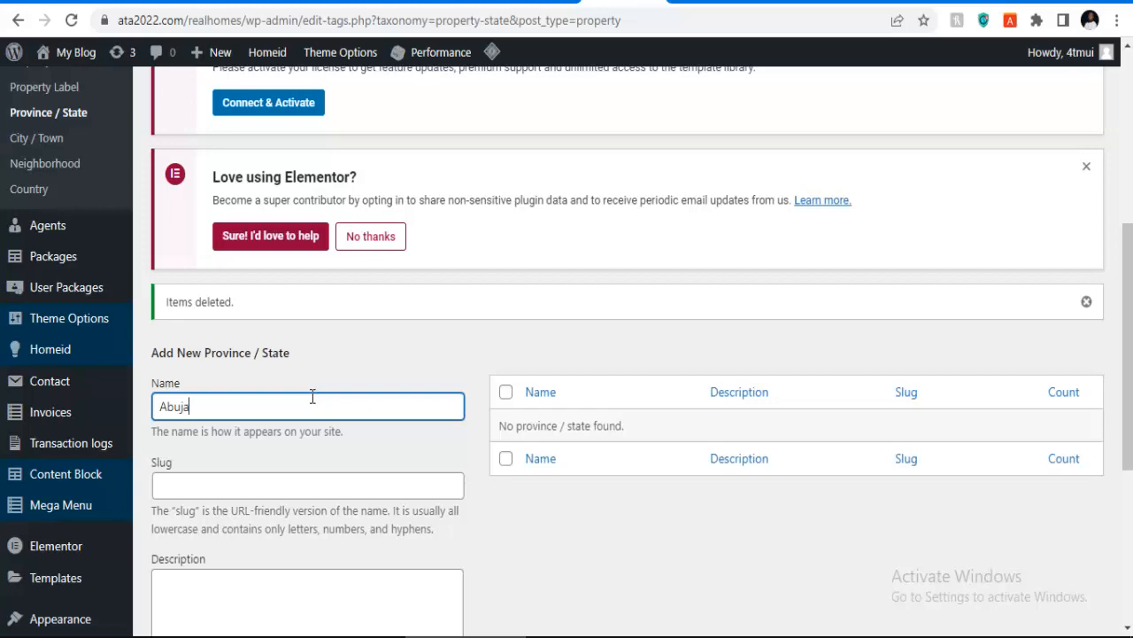
Step: Add Abuja as a province/state with slug Abuja and country Nigeria
double_click(312, 396)
key(ctrl+c)
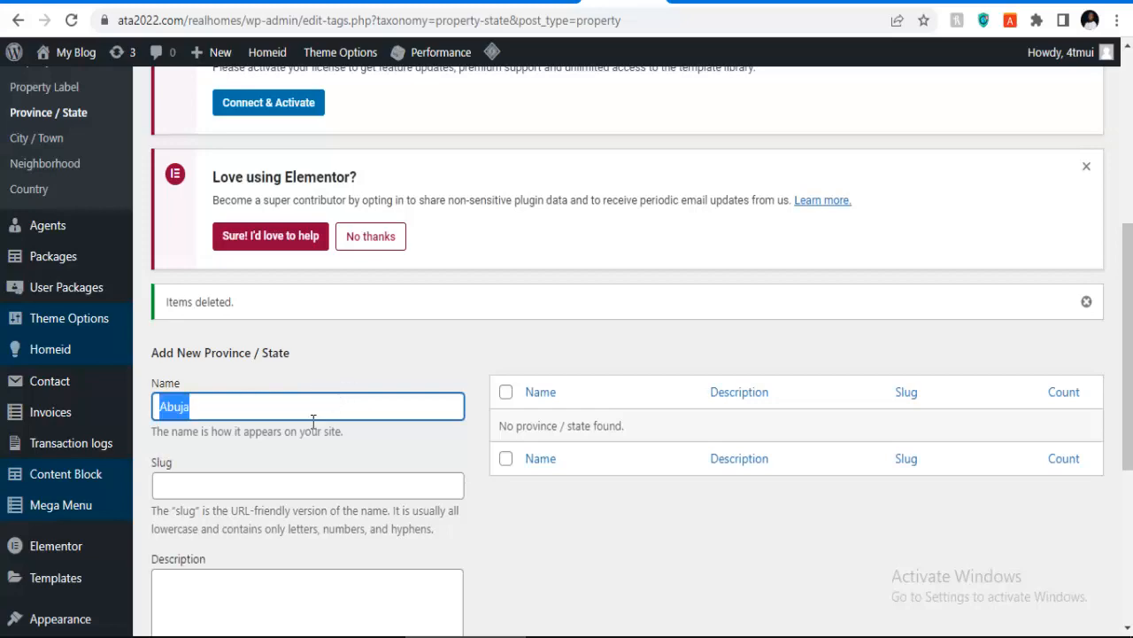
click(262, 483)
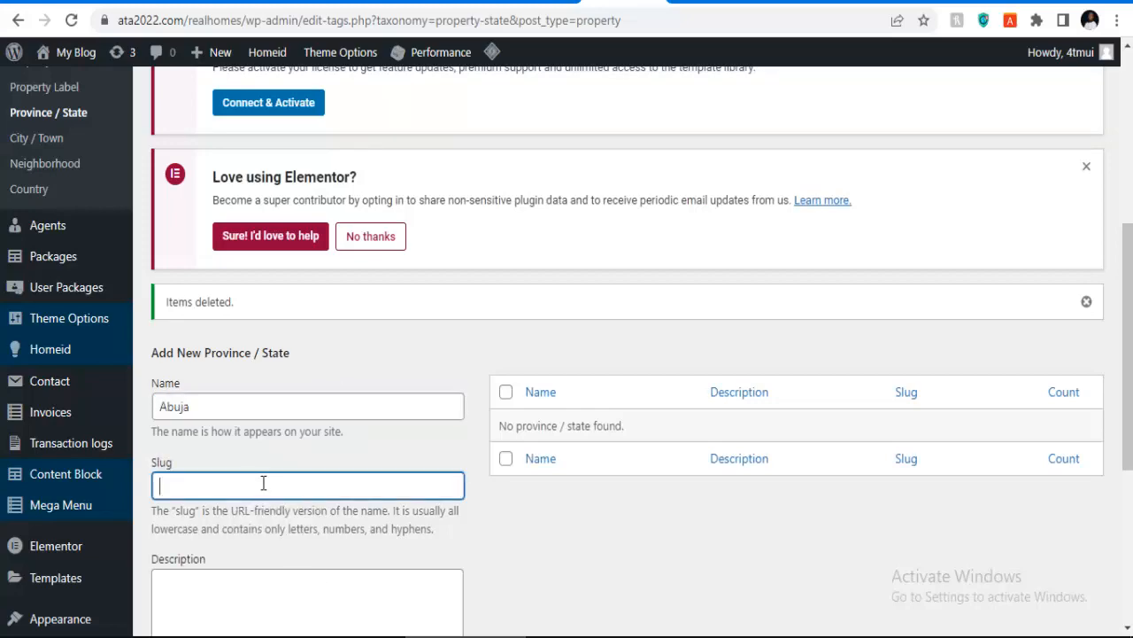
key(ctrl+v)
scroll(264, 478, down, 3)
scroll(262, 493, down, 1)
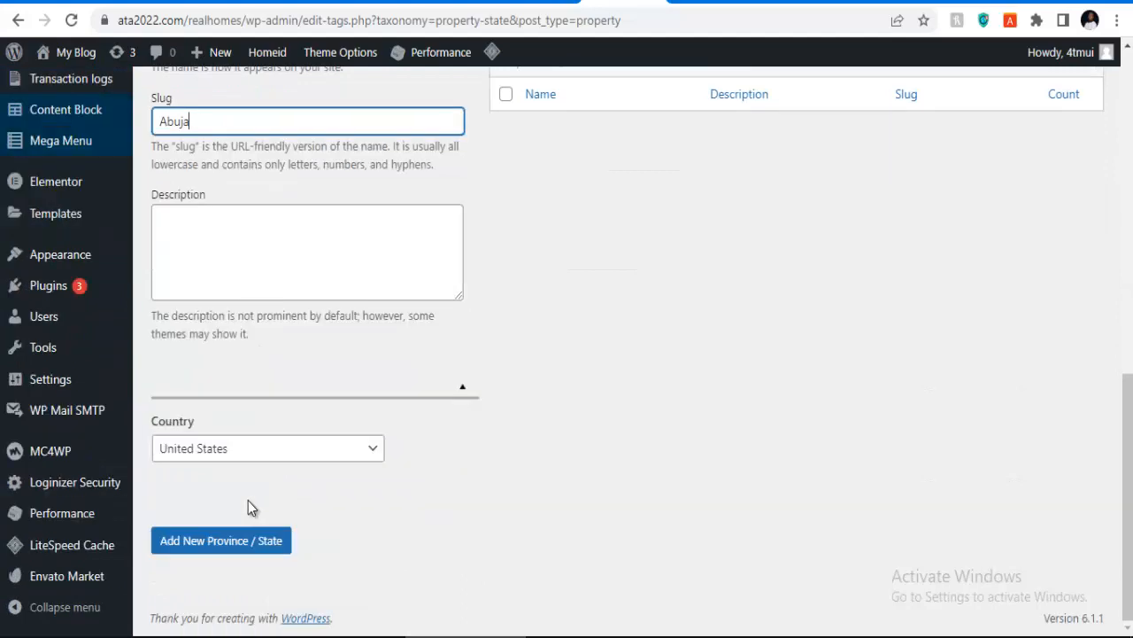
click(247, 452)
scroll(240, 387, up, 20)
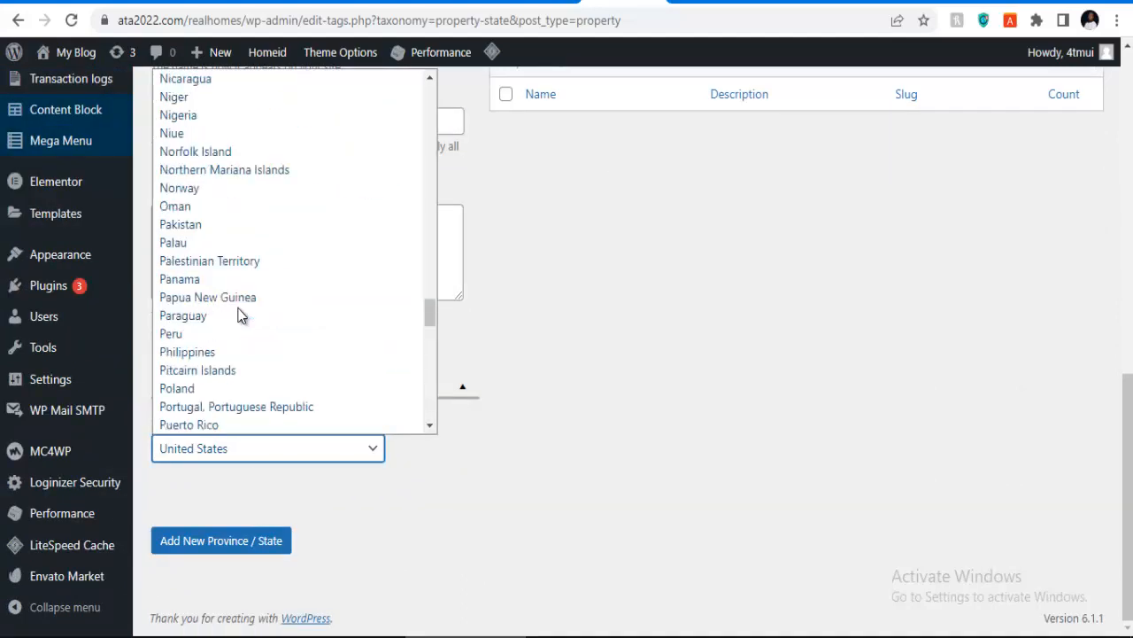
scroll(216, 239, down, 10)
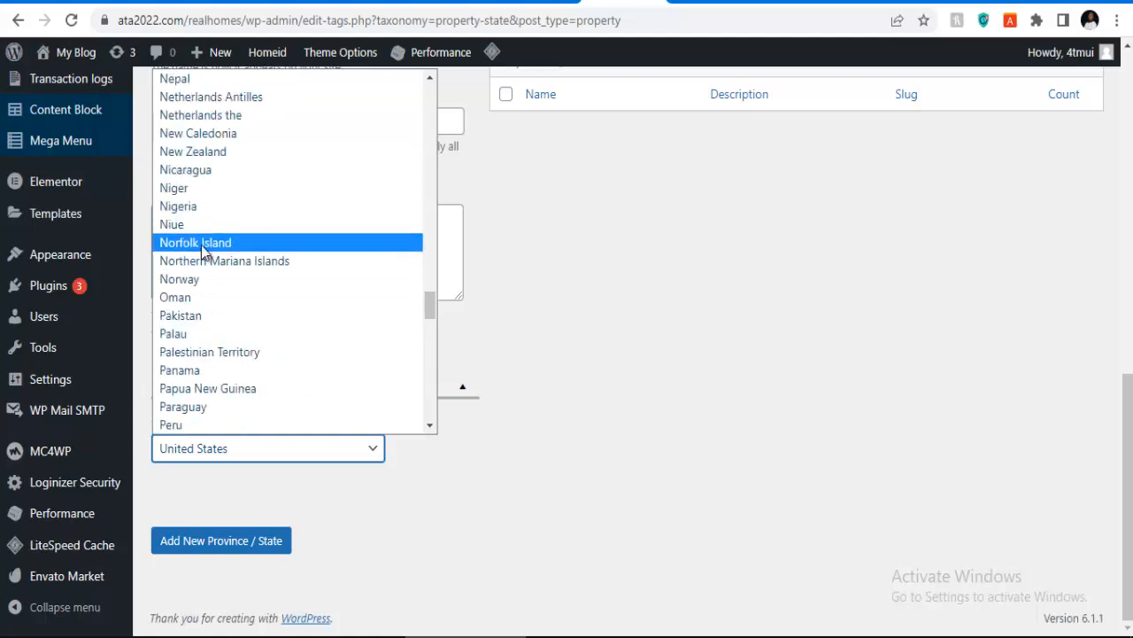
click(203, 206)
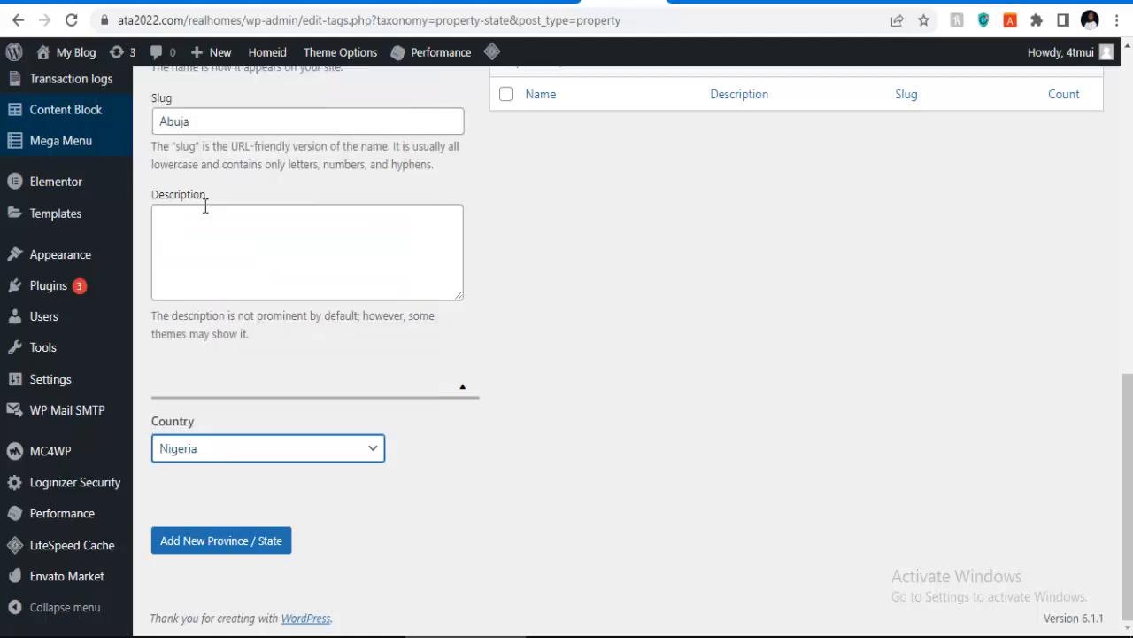
click(212, 551)
scroll(488, 448, up, 4)
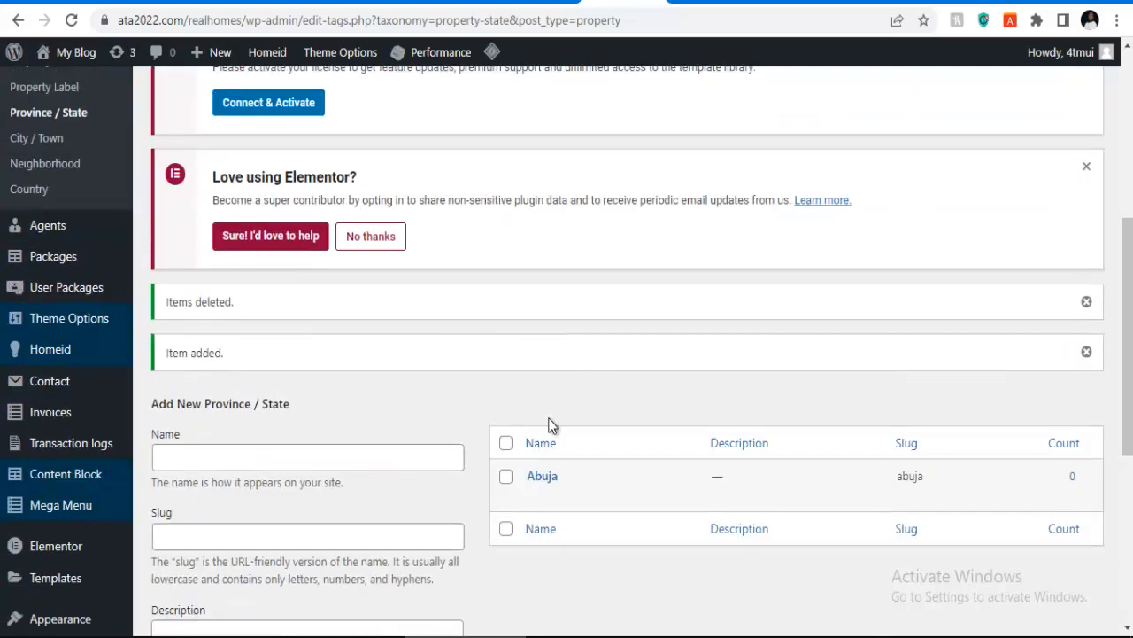
Step: Add Lagos as a province/state with slug lagos and country Nigeria
click(292, 455)
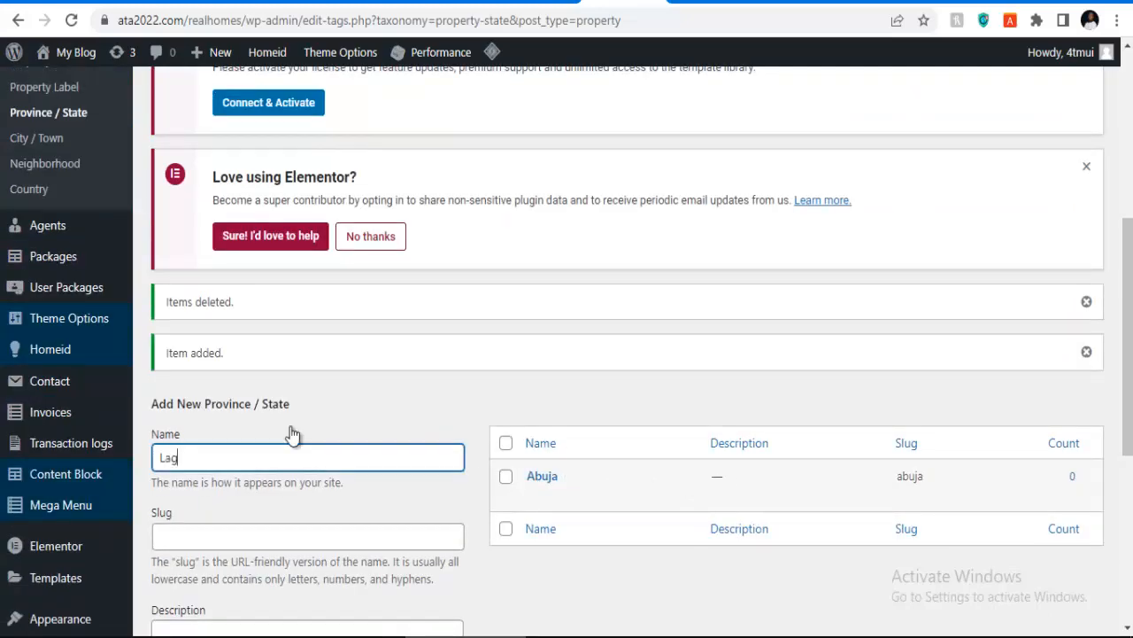
key(ctrl+a)
key(ctrl+c)
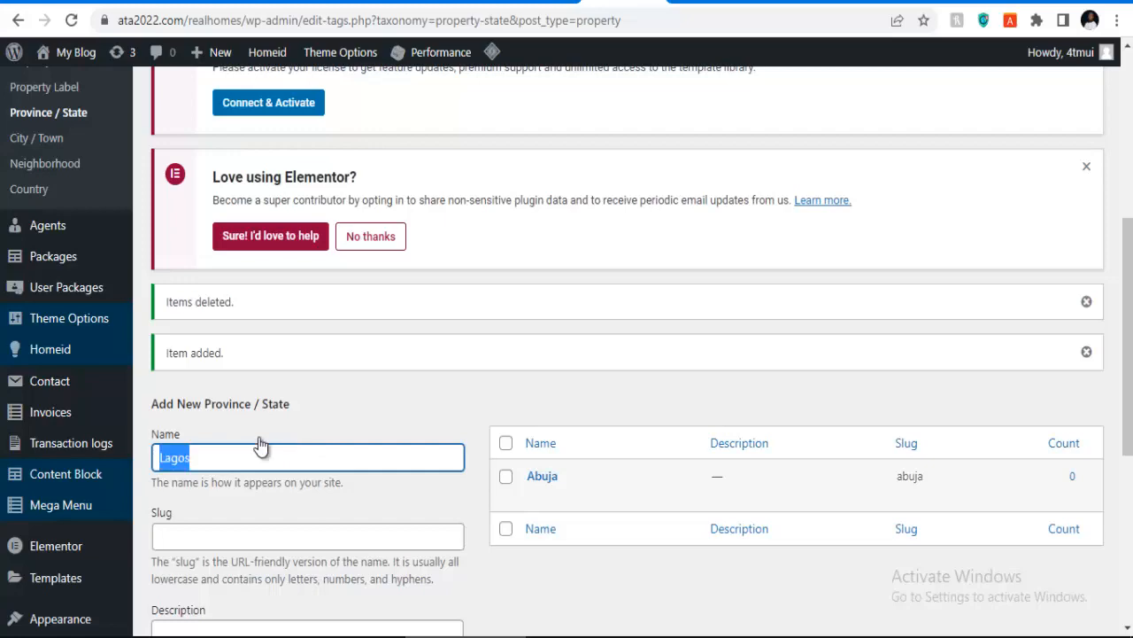
click(233, 531)
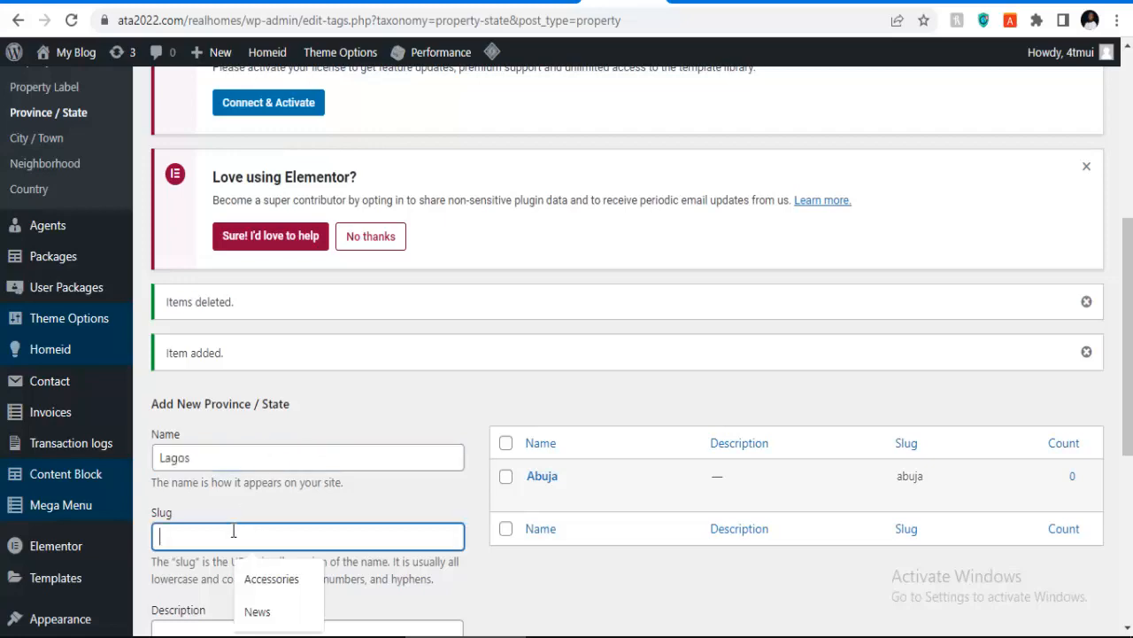
key(ctrl+v)
scroll(237, 529, down, 4)
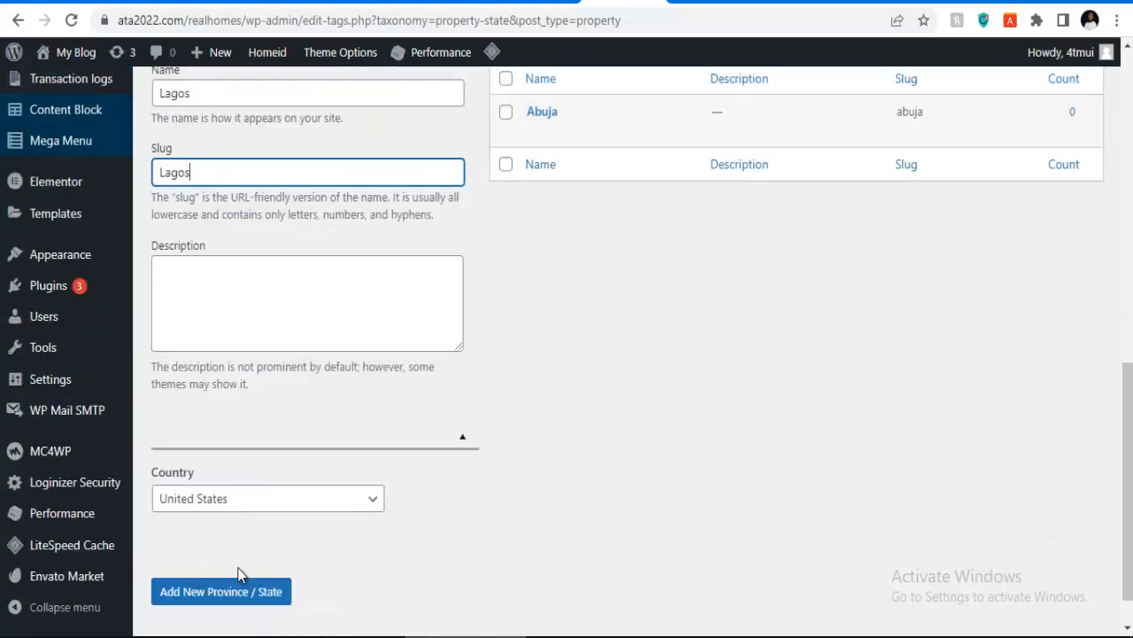
click(239, 506)
scroll(241, 252, up, 6)
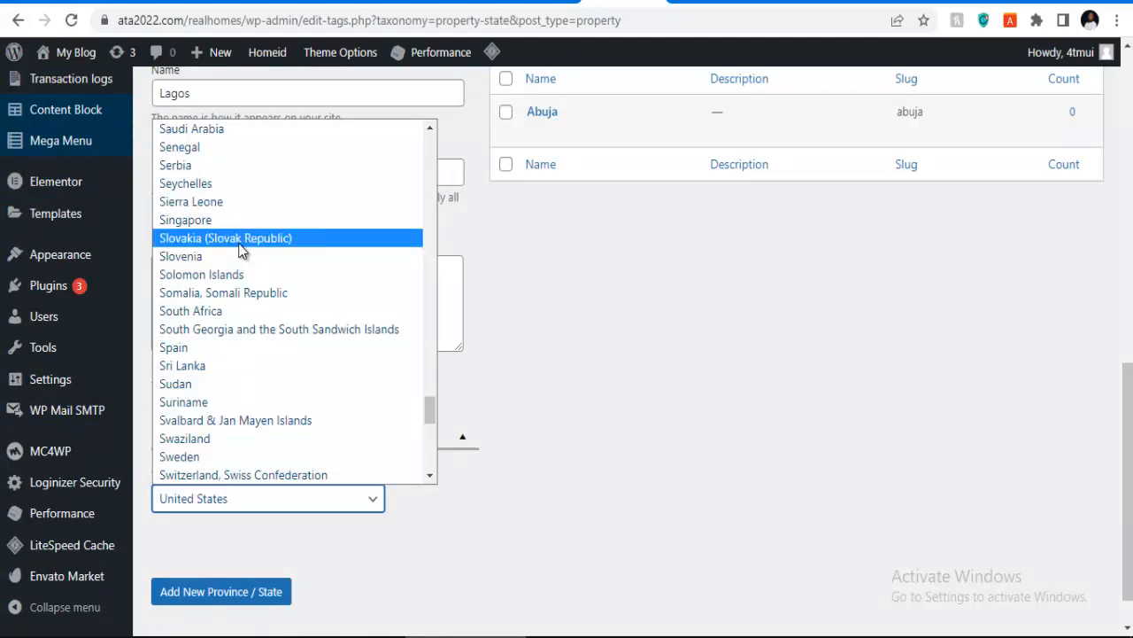
key(n)
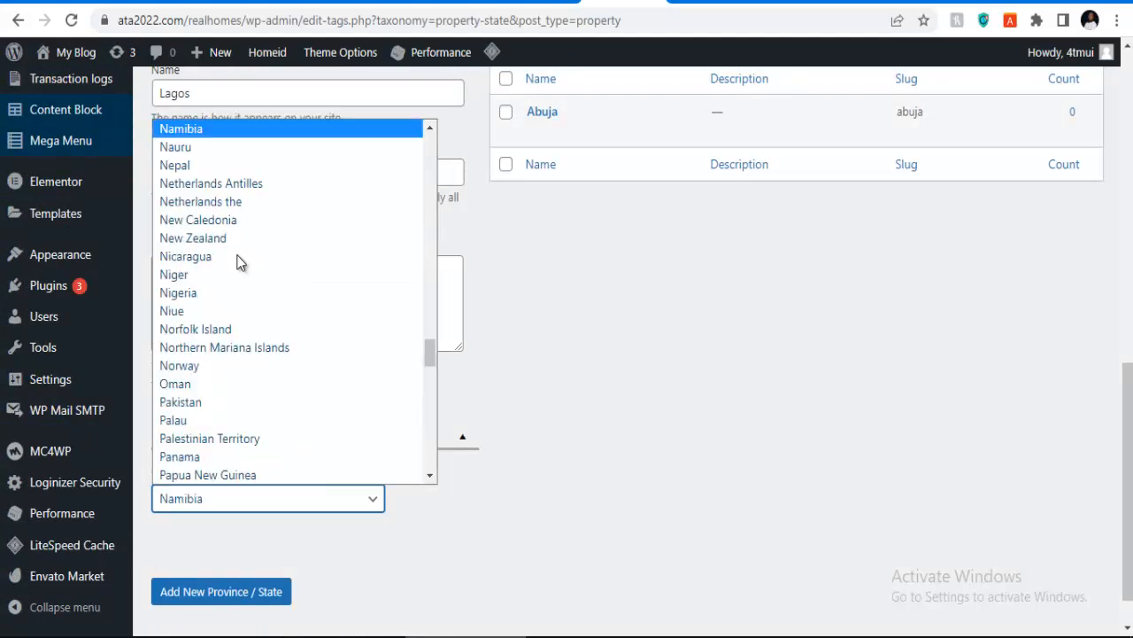
click(212, 292)
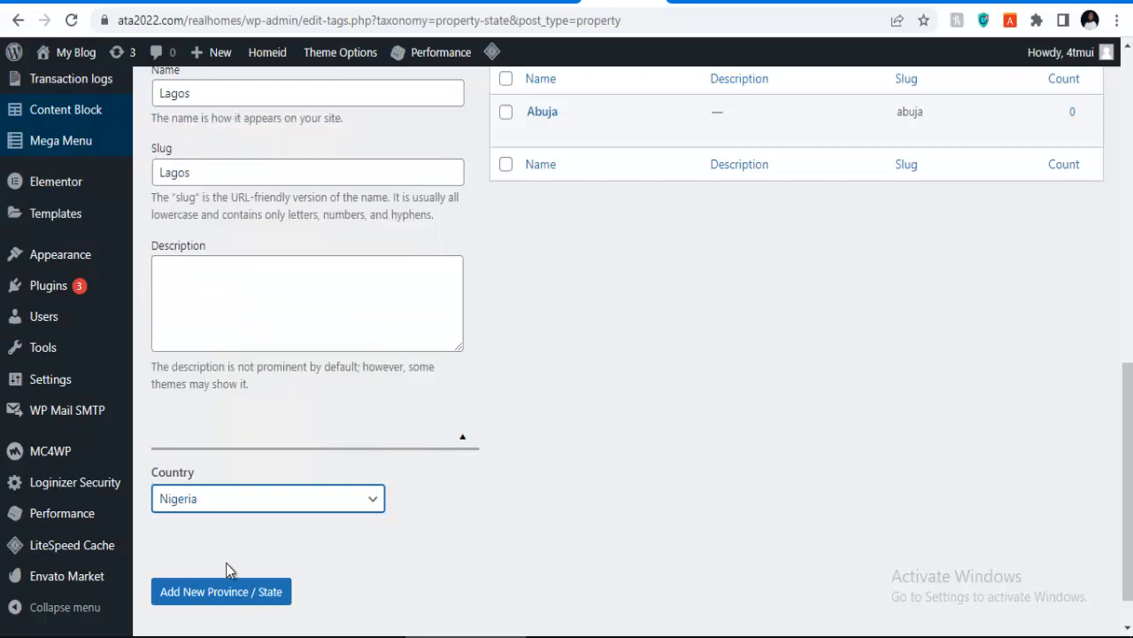
click(227, 599)
scroll(266, 257, up, 2)
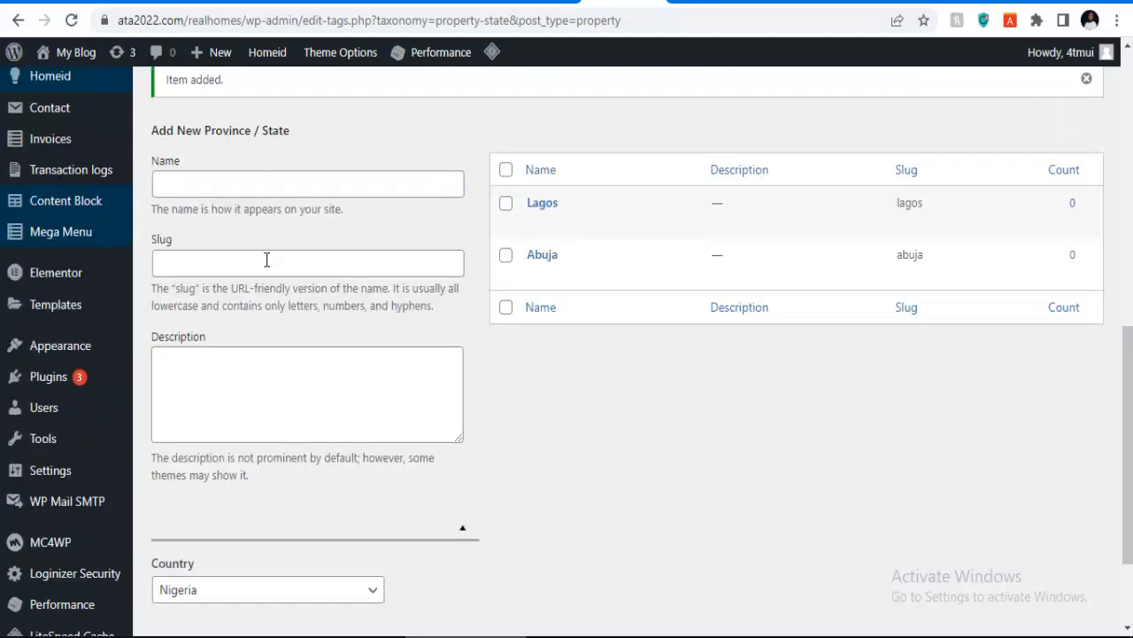
Step: Add Benin city as a province/state with matching slug and country Nigeria
click(256, 275)
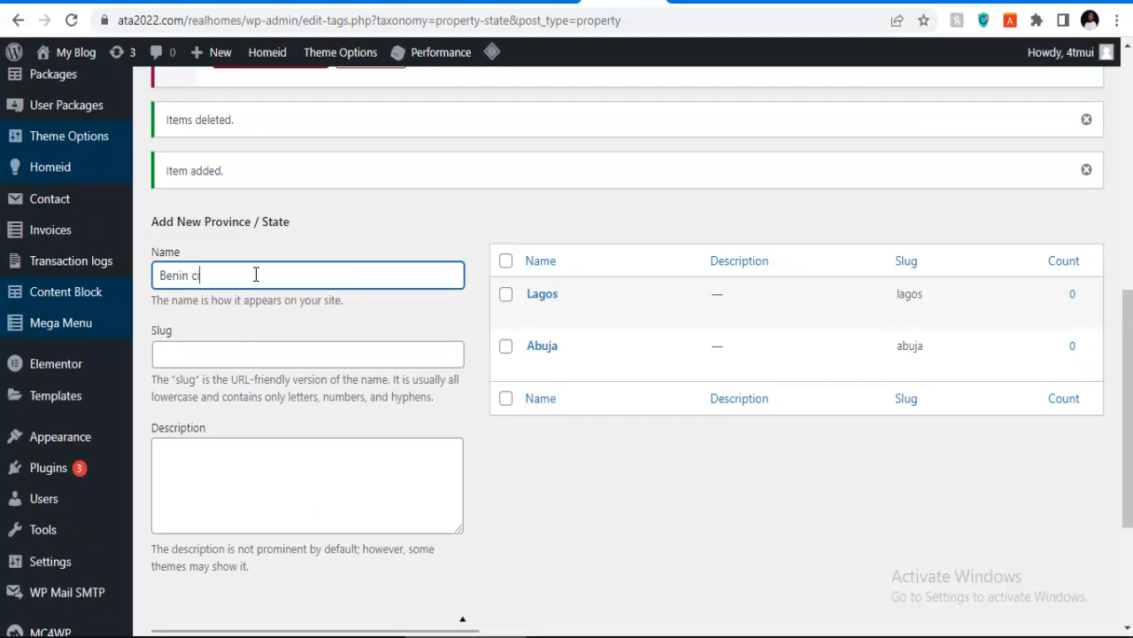
triple_click(256, 275)
key(ctrl+c)
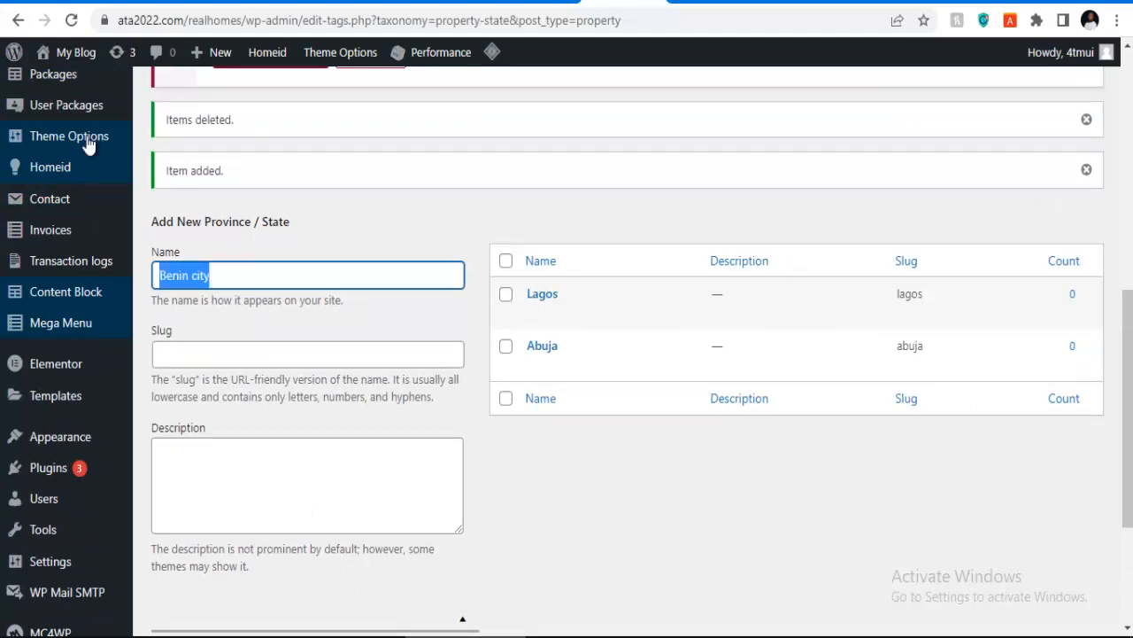
click(228, 359)
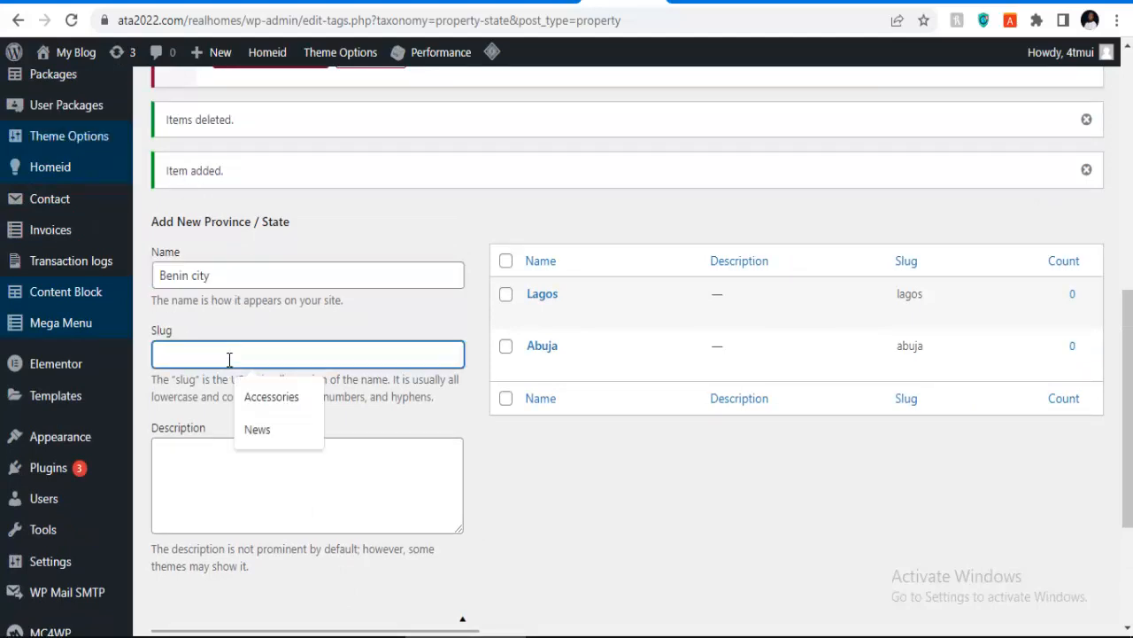
key(ctrl+v)
scroll(228, 394, down, 3)
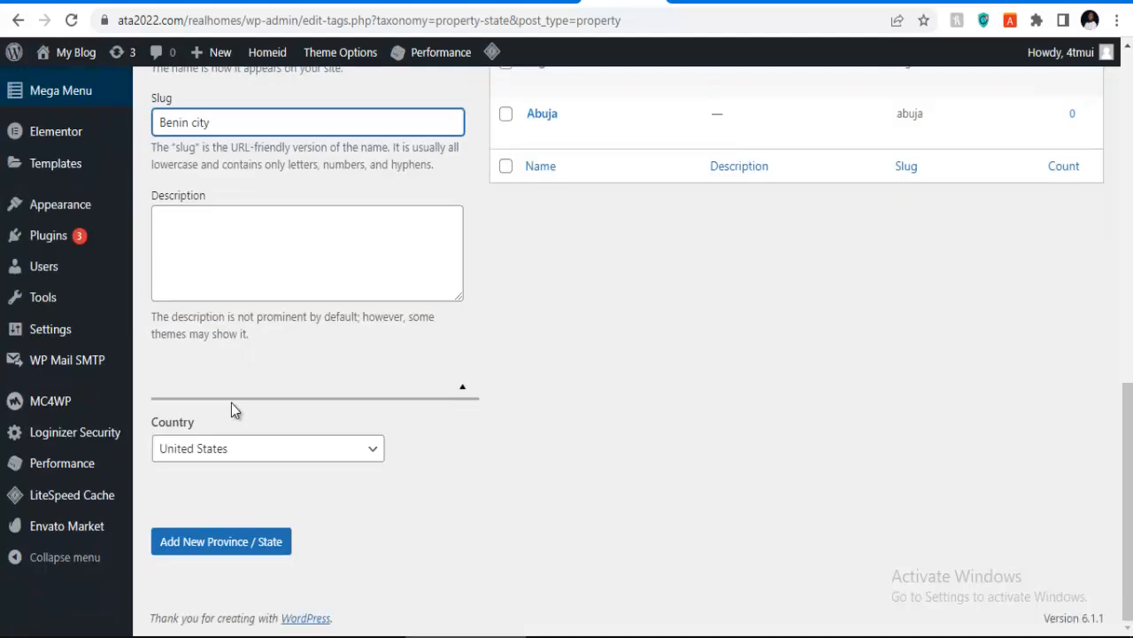
click(217, 452)
key(n)
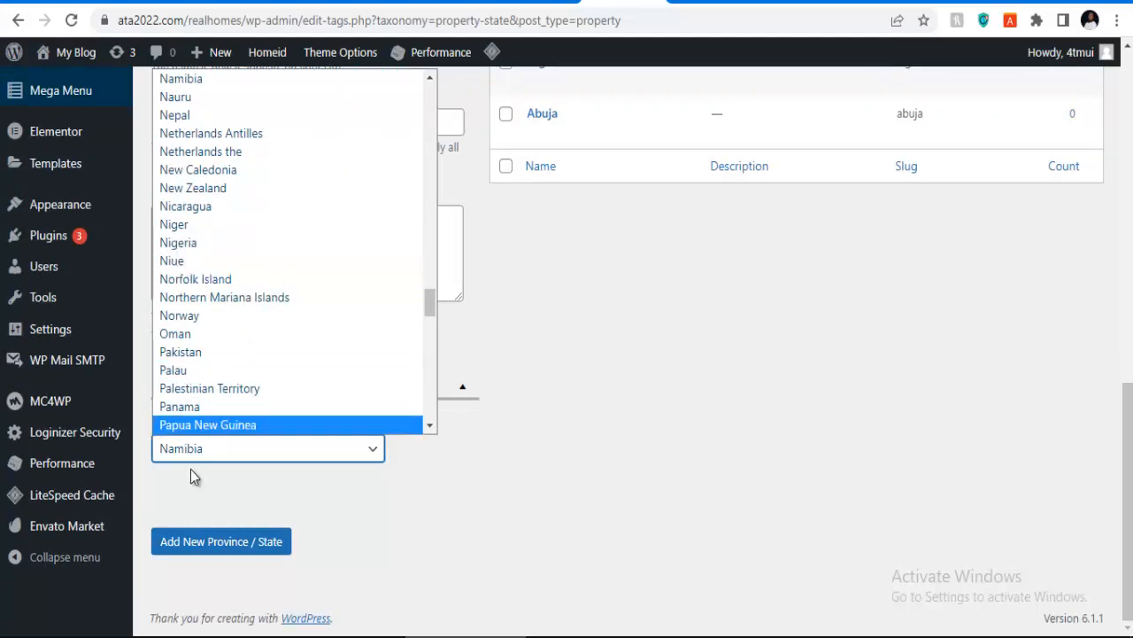
click(193, 244)
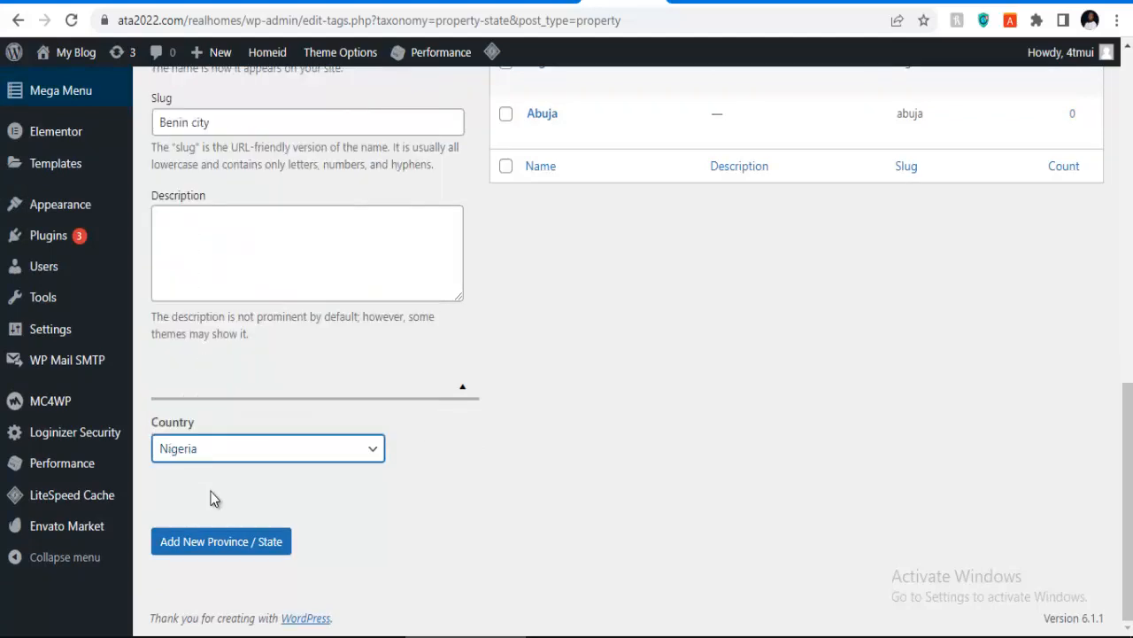
click(217, 543)
scroll(602, 284, up, 3)
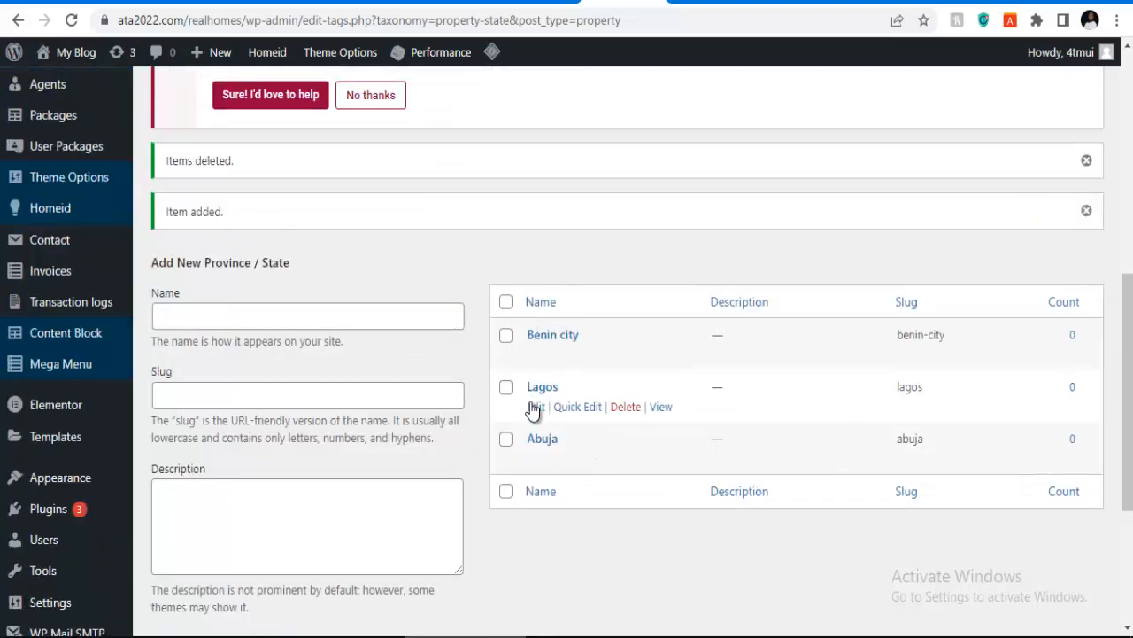
Step: Correct the new state's name spelling from 'Port HArcourt' to 'Port Harcourt'
click(347, 312)
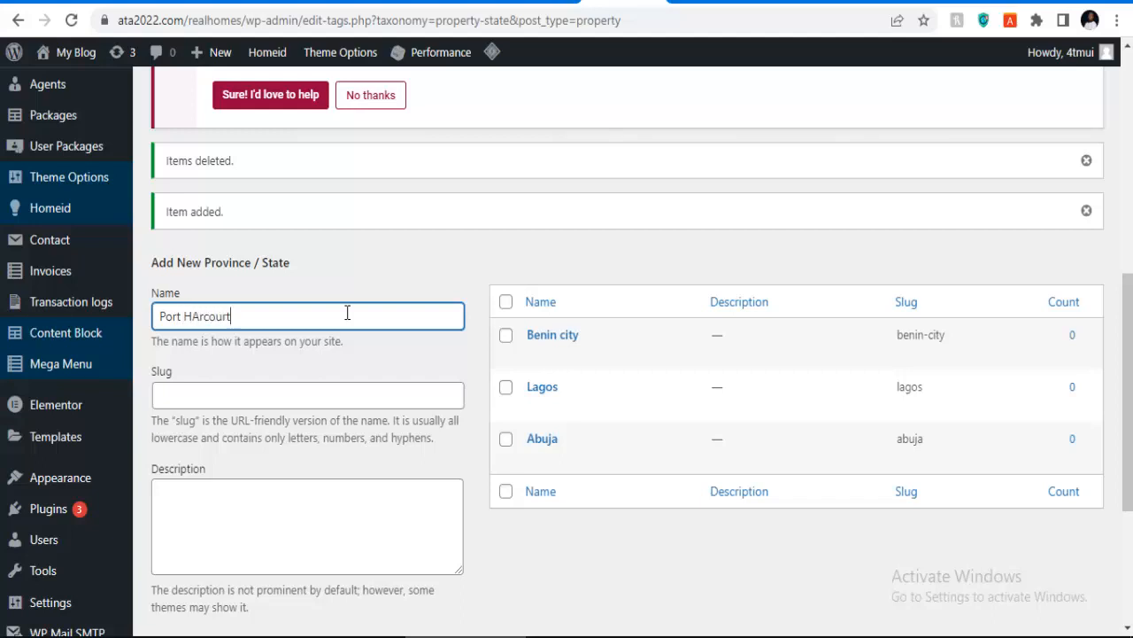
right_click(205, 318)
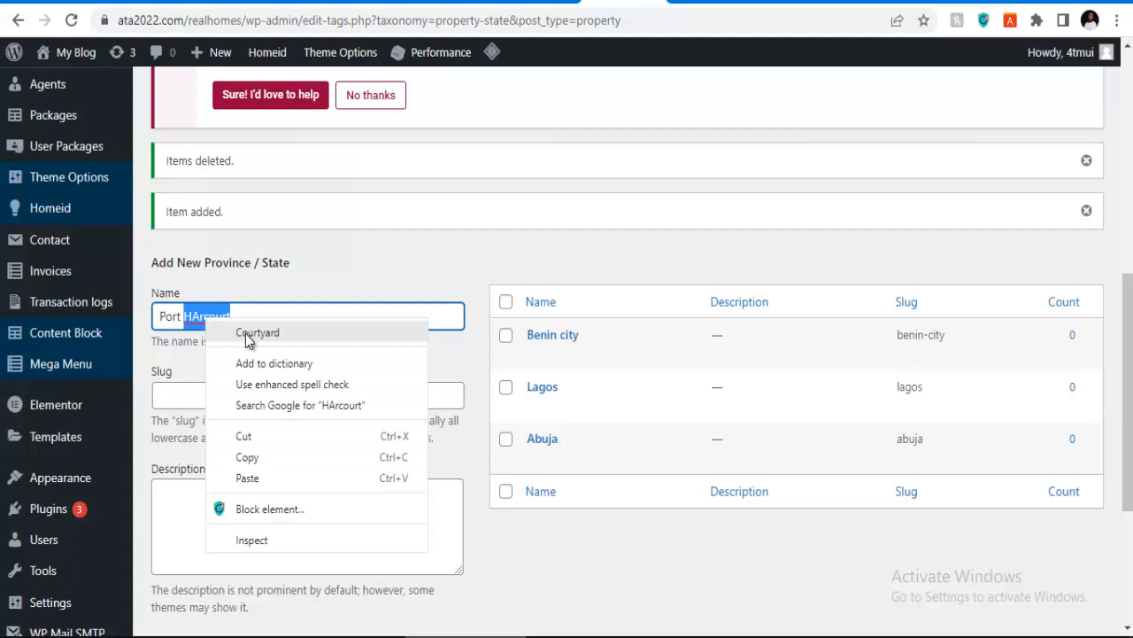
click(201, 318)
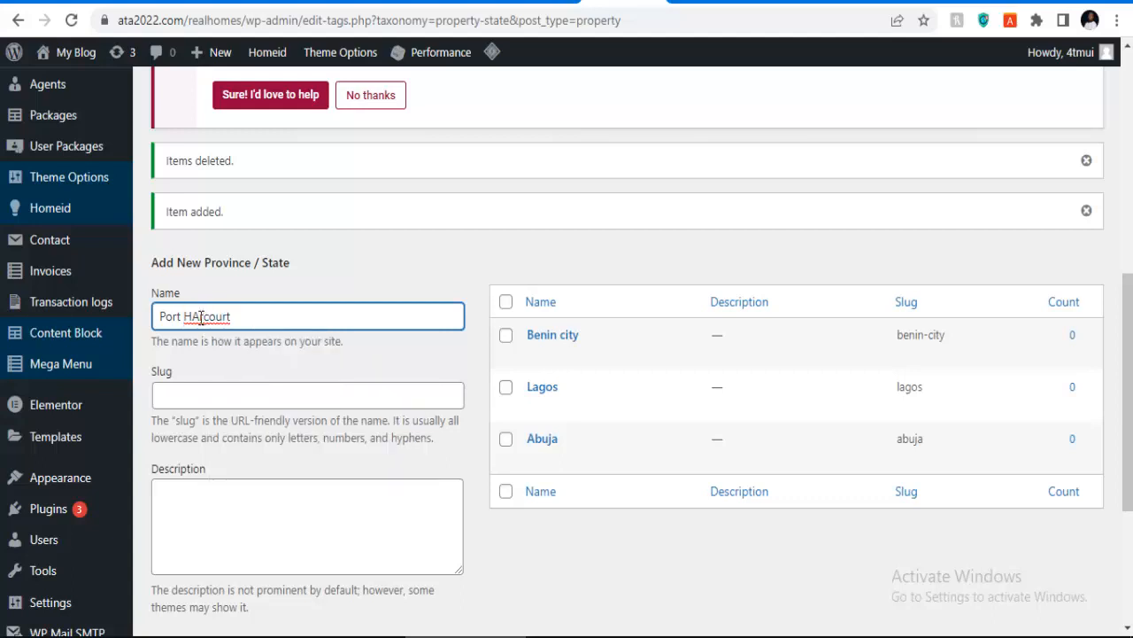
key(BackSpace)
text(ar)
Step: Save Port Harcourt as a province/state with matching slug and country Nigeria
key(ctrl+a)
key(ctrl+c)
click(267, 390)
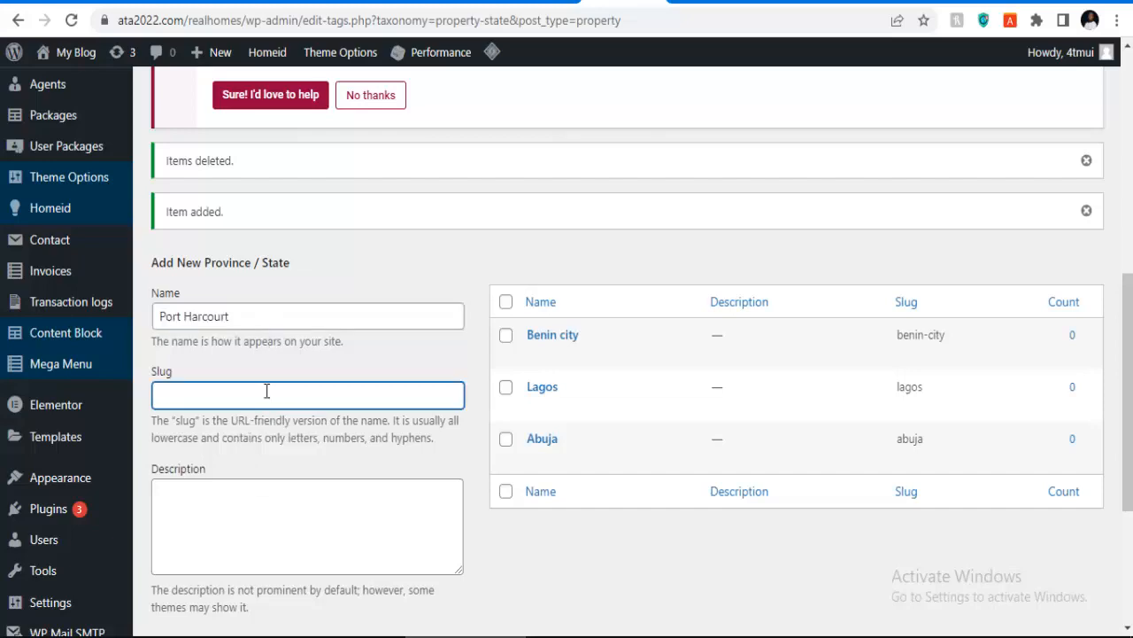
key(ctrl+v)
scroll(214, 508, down, 3)
click(213, 463)
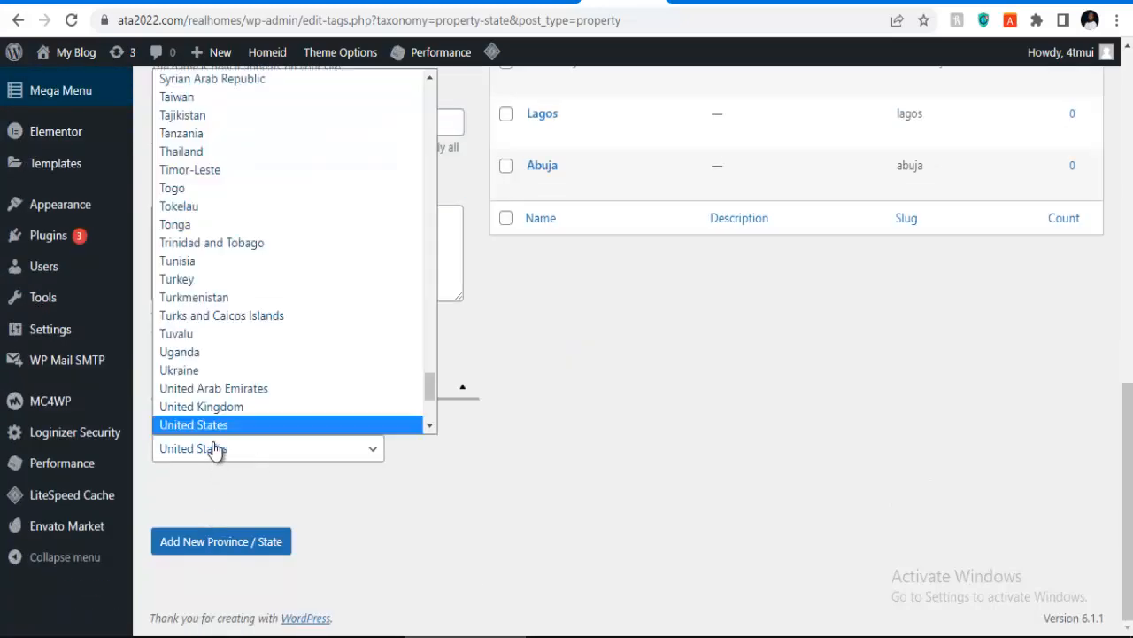
key(n)
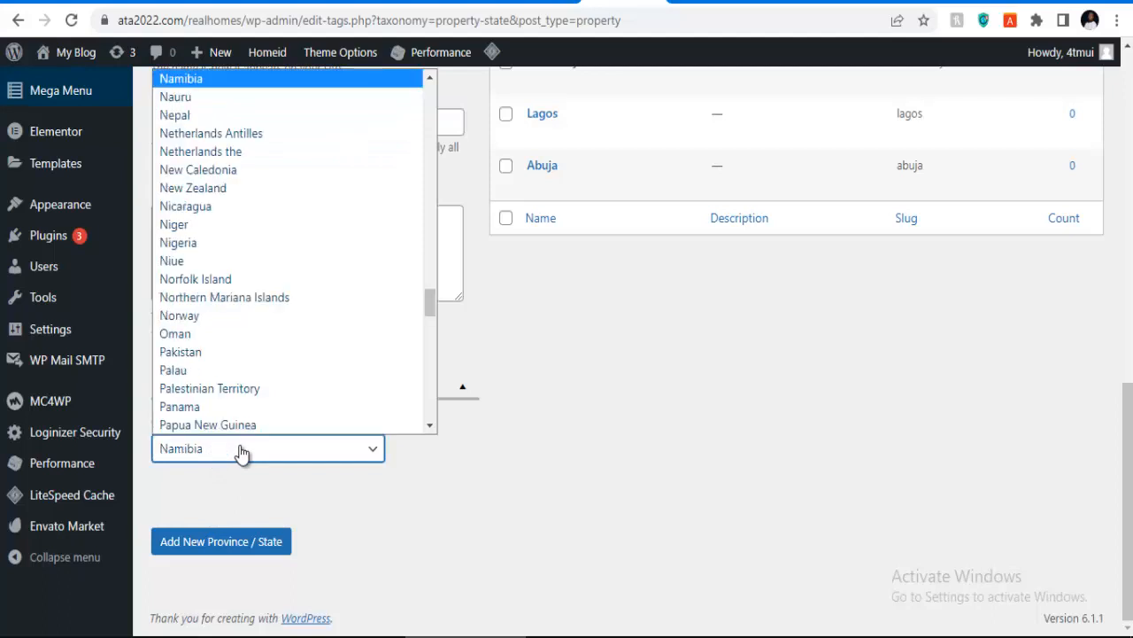
click(204, 243)
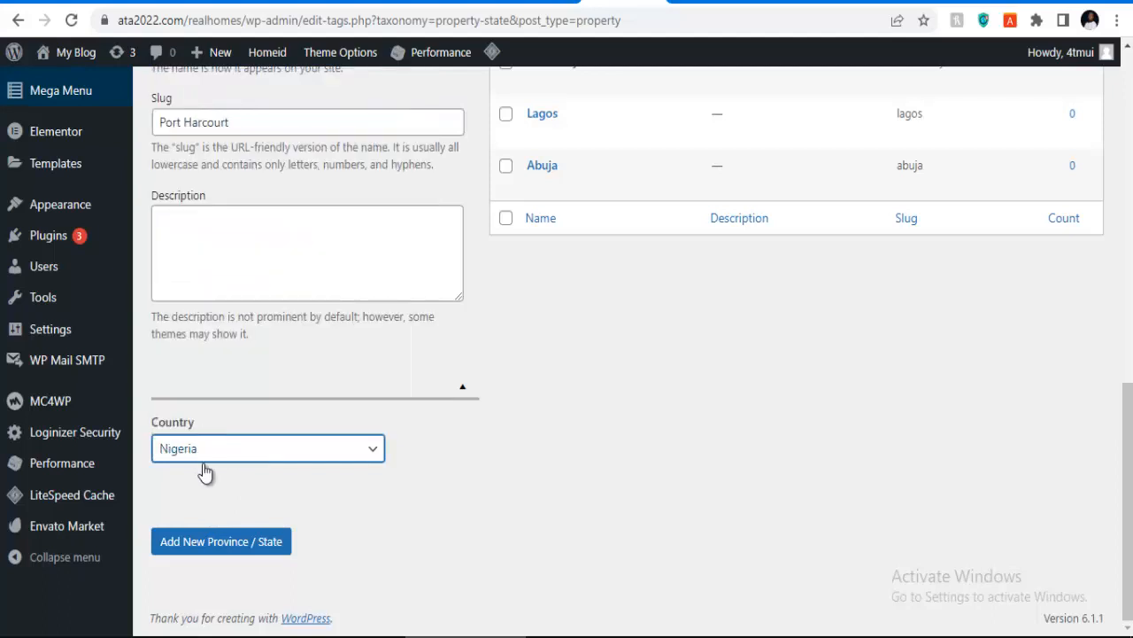
click(205, 542)
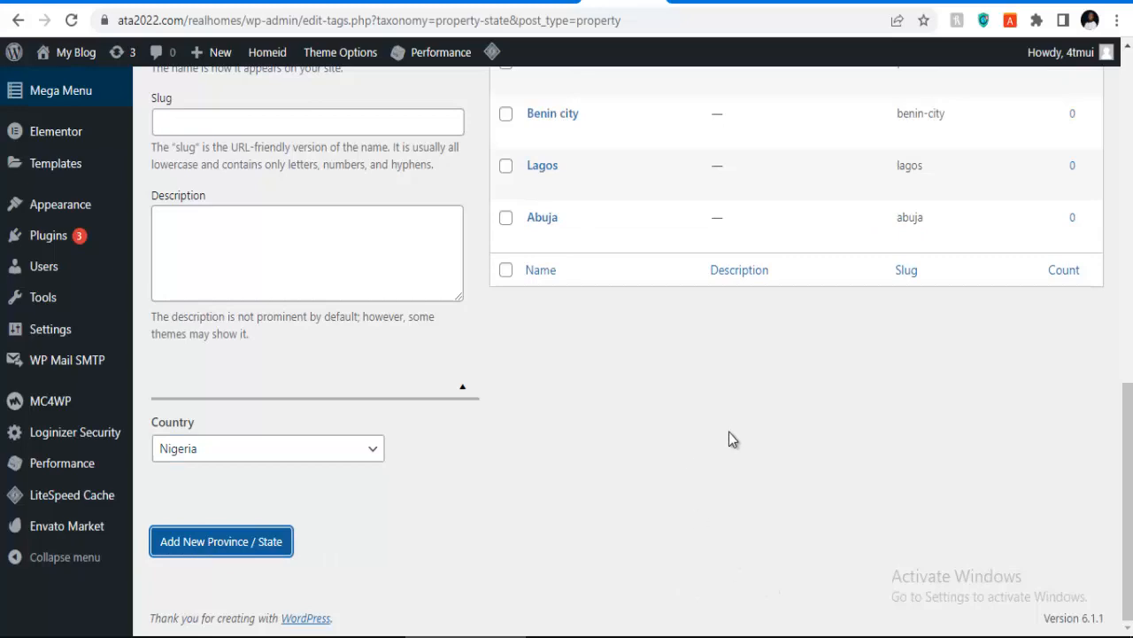
scroll(708, 425, up, 3)
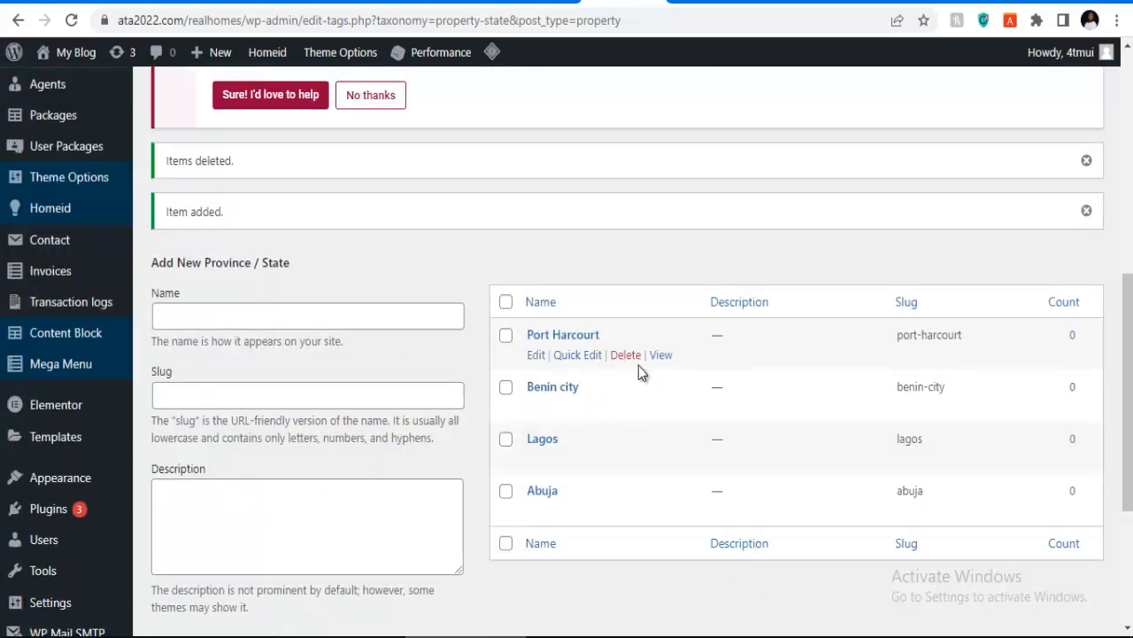
scroll(926, 367, down, 3)
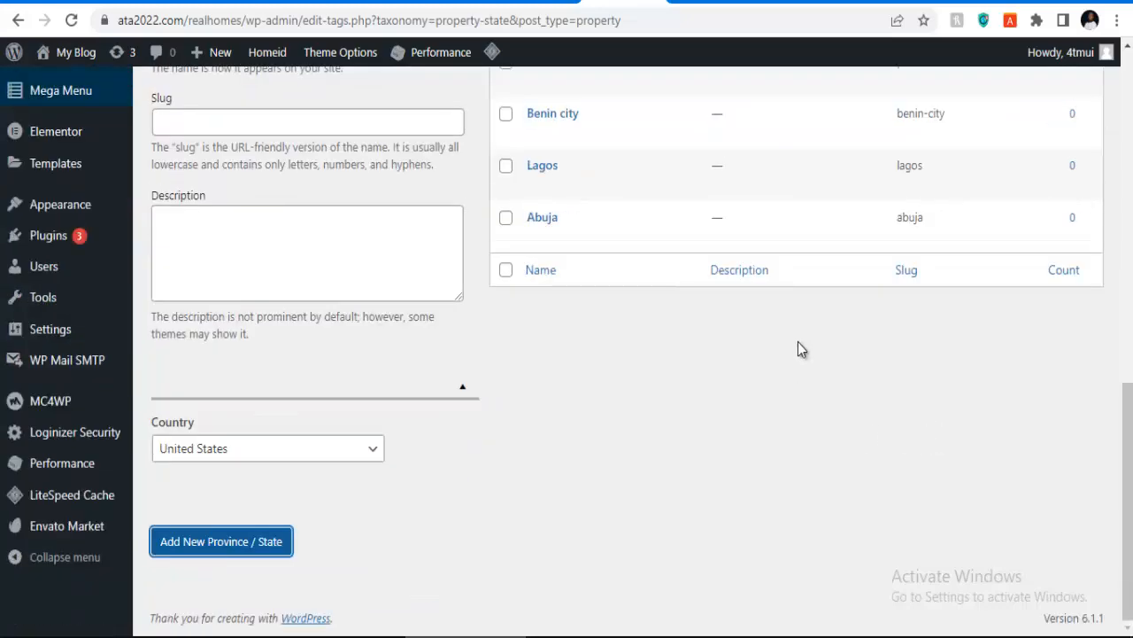
scroll(33, 434, up, 4)
scroll(35, 424, up, 2)
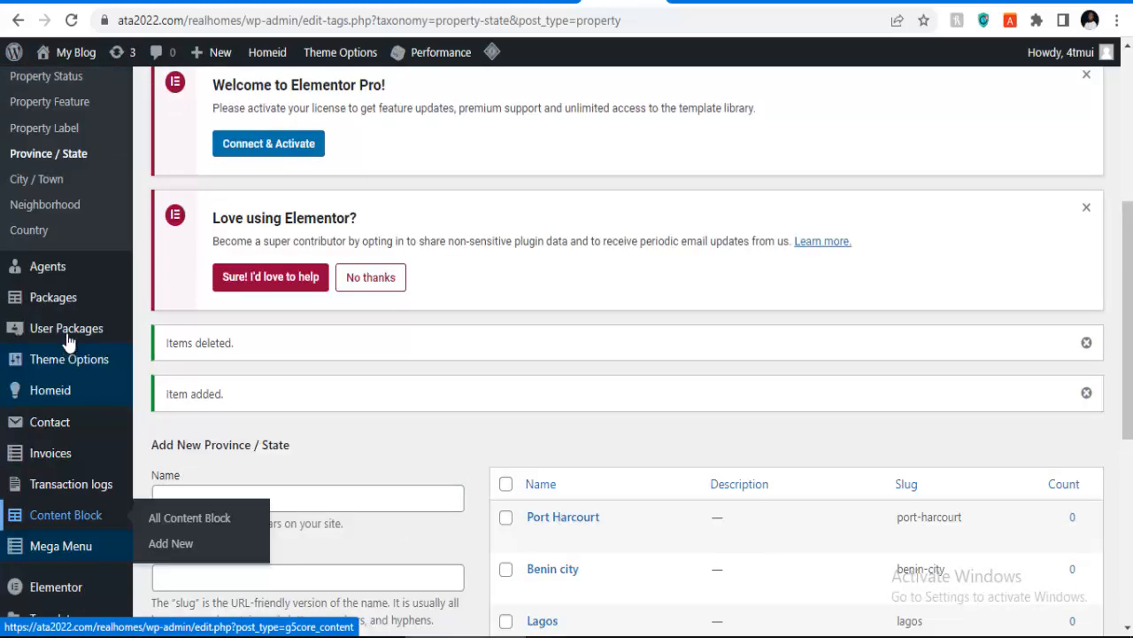
Step: Bulk-delete all nine demo cities from the City / Town list
click(44, 191)
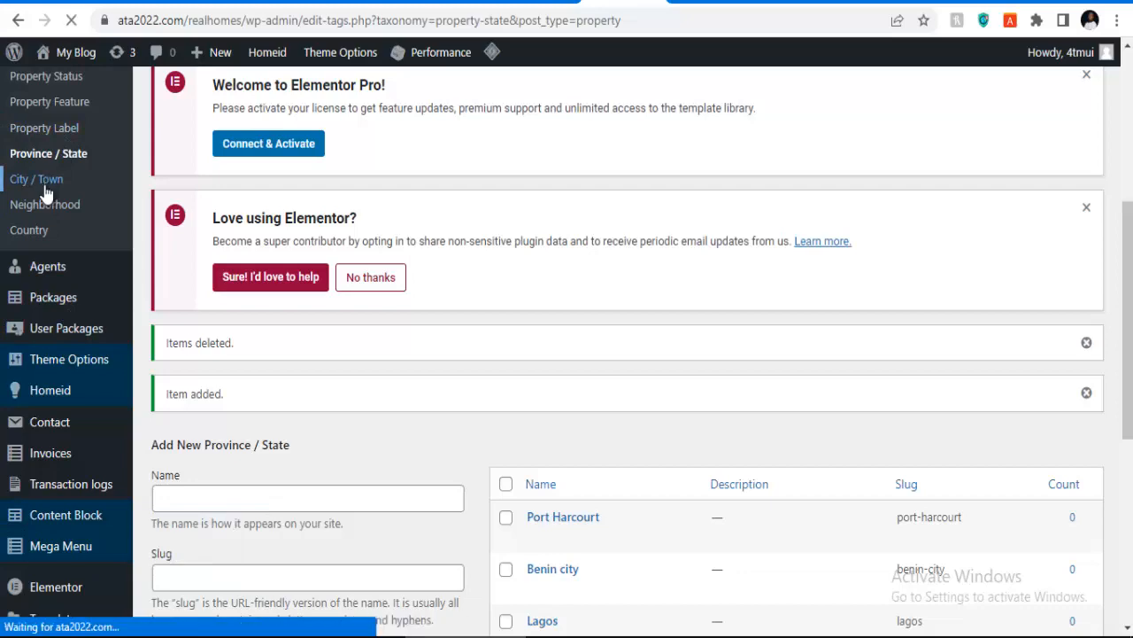
scroll(620, 354, down, 3)
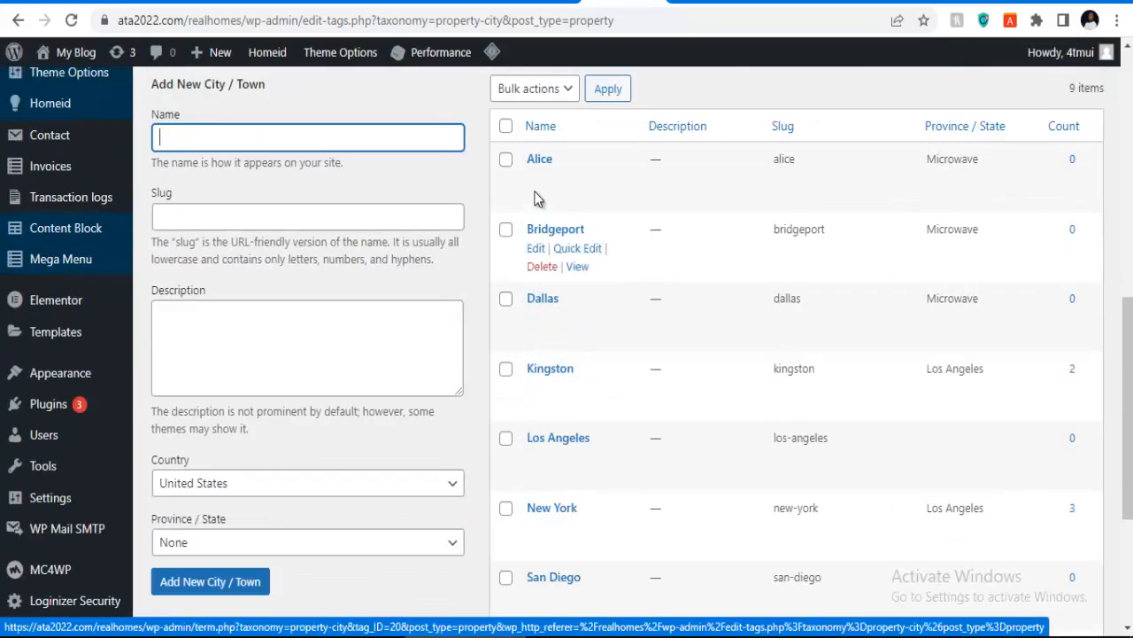
scroll(544, 496, down, 3)
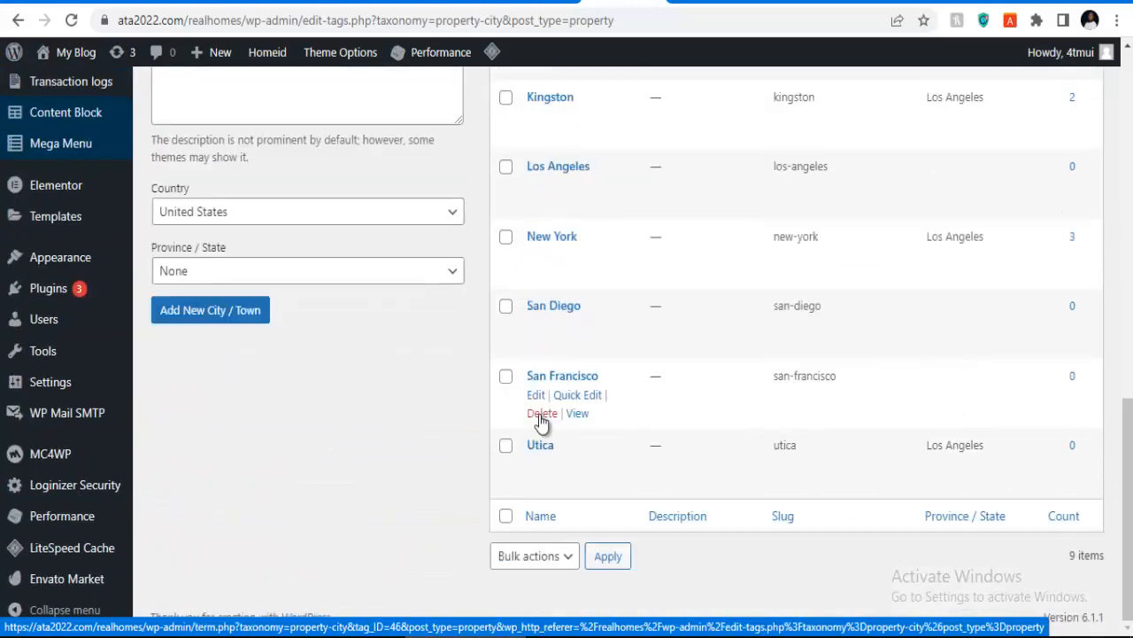
scroll(542, 423, up, 5)
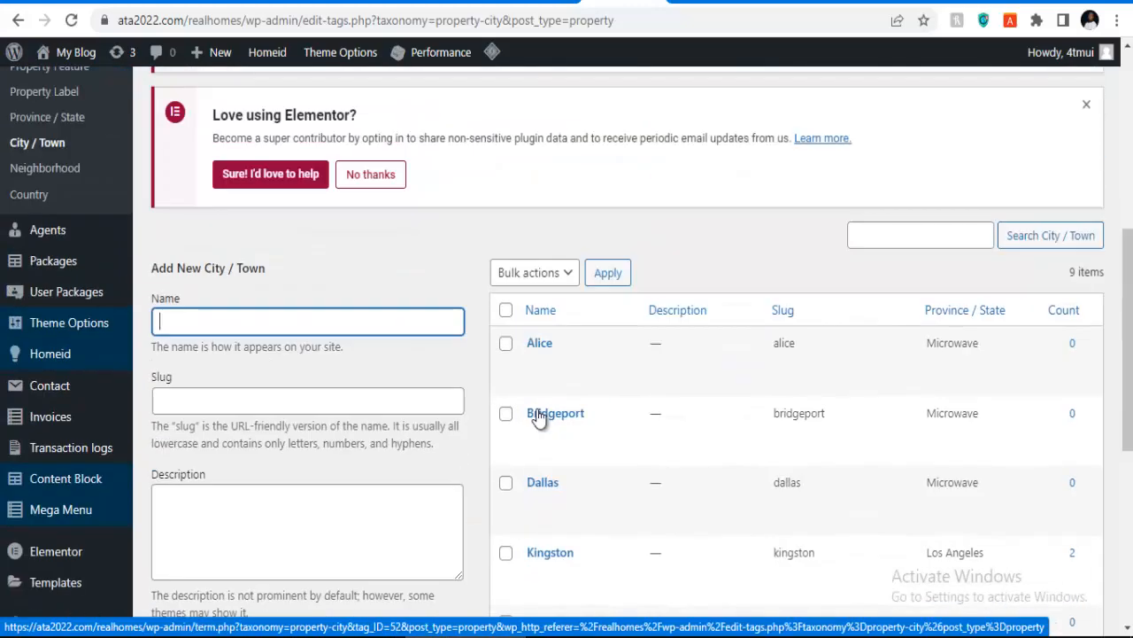
click(558, 274)
click(518, 313)
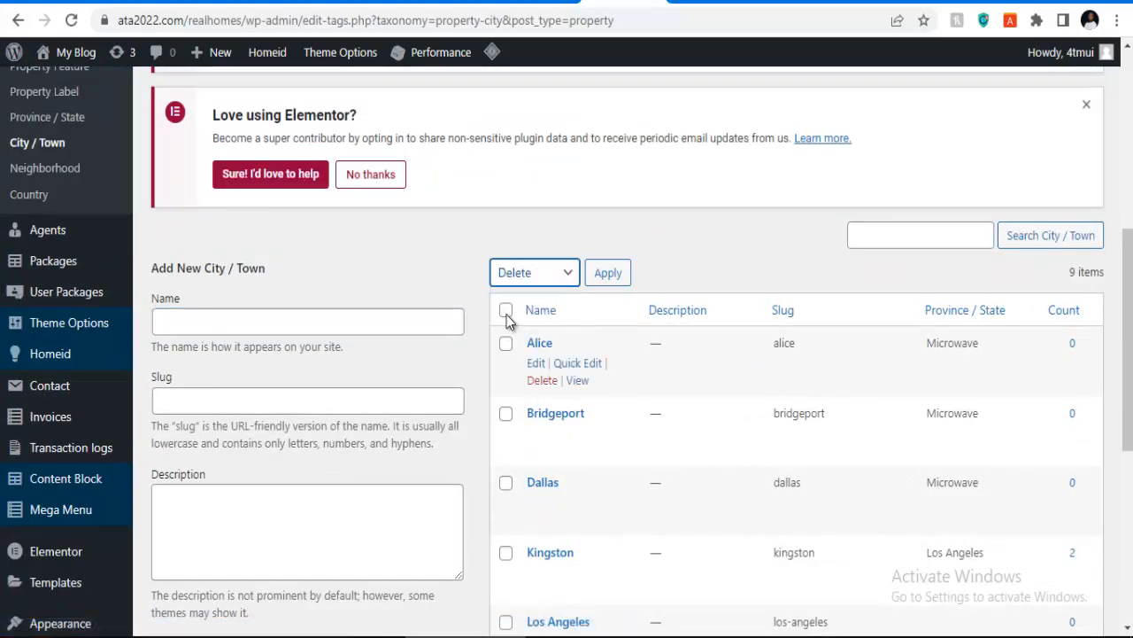
click(506, 310)
click(591, 274)
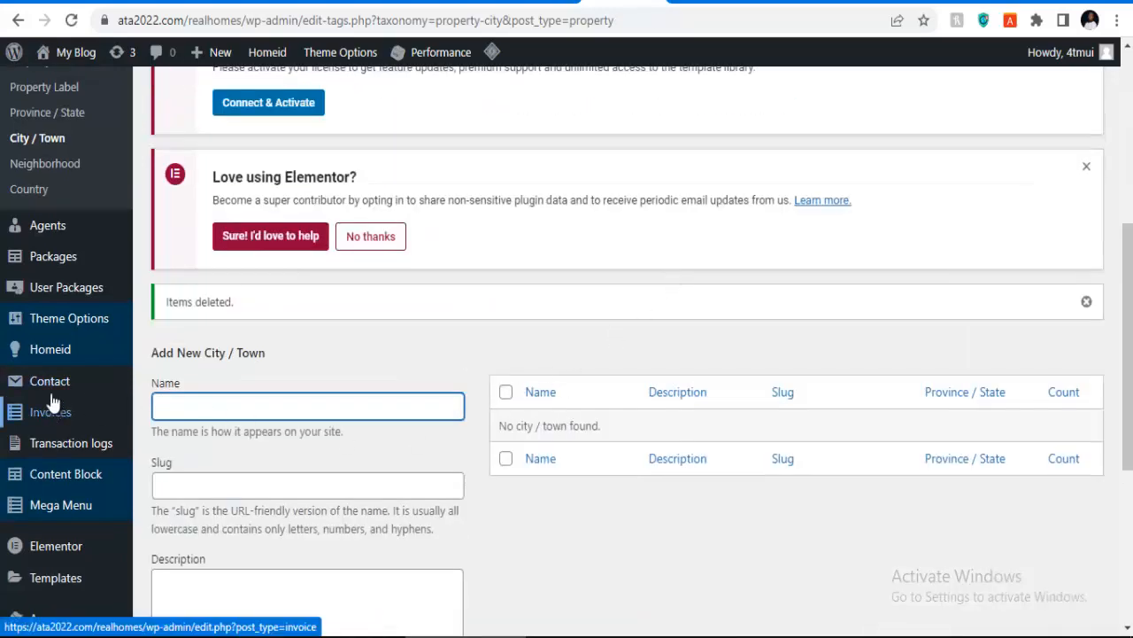
Step: Bring up the Neighborhood list of 9 items
click(48, 165)
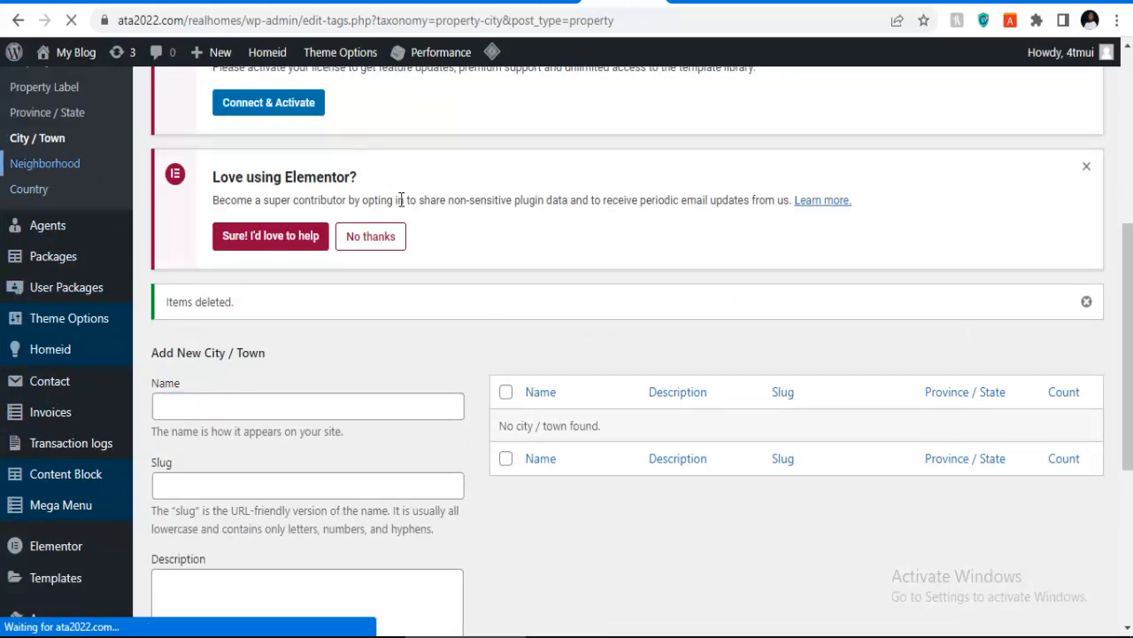
scroll(557, 297, down, 5)
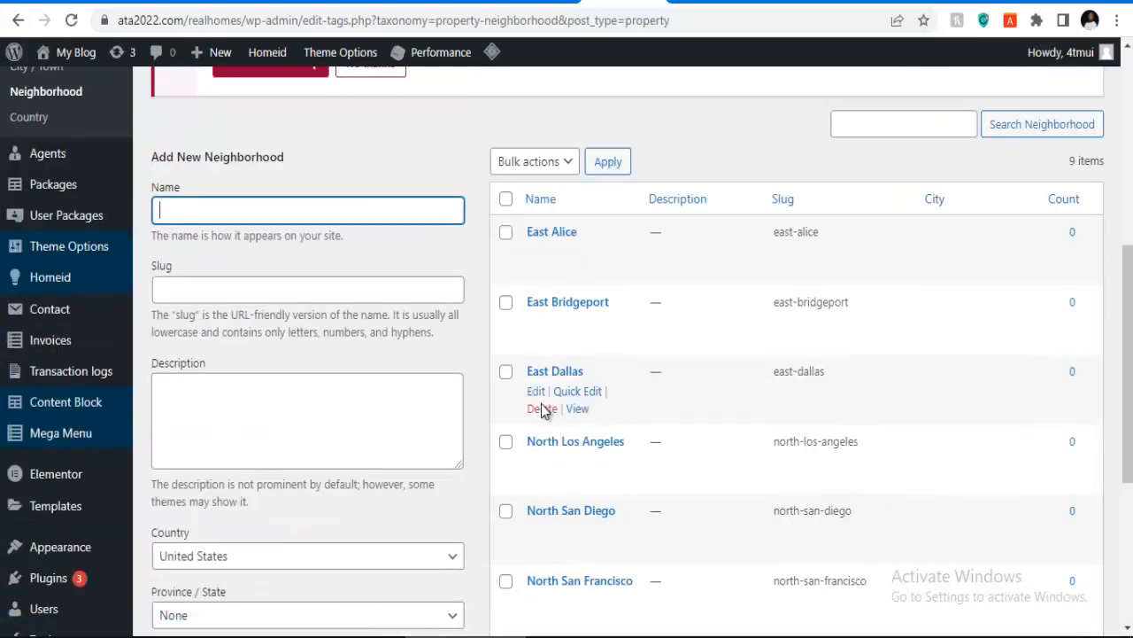
scroll(543, 410, down, 4)
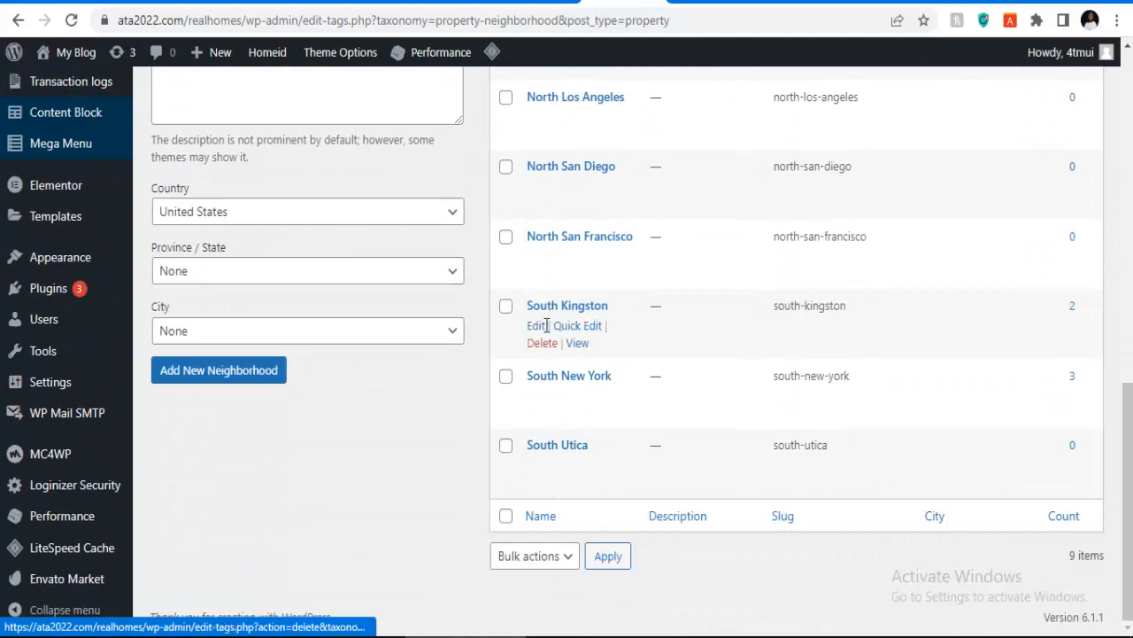
Step: Bulk-delete all demo neighborhoods from the Neighborhood list
scroll(546, 326, up, 3)
click(522, 94)
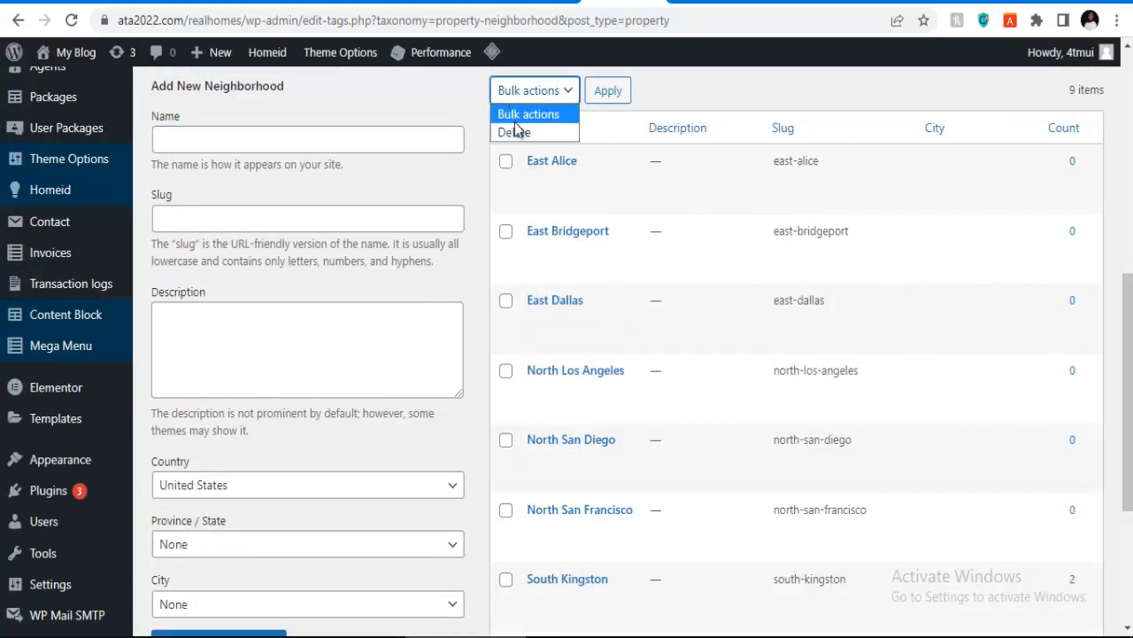
click(515, 132)
click(506, 127)
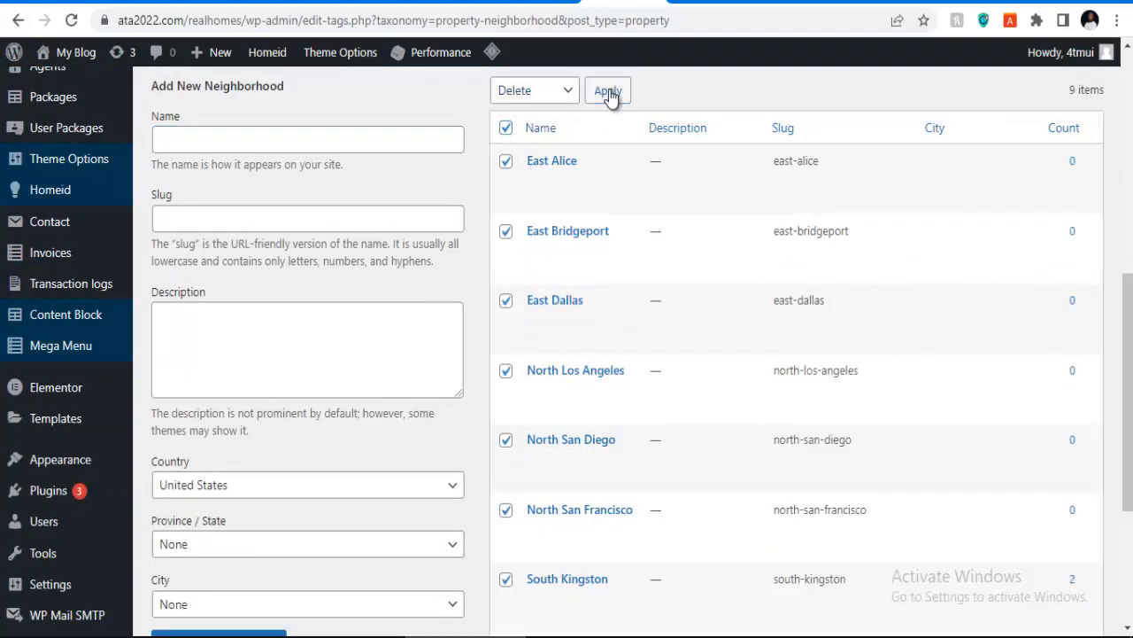
click(608, 92)
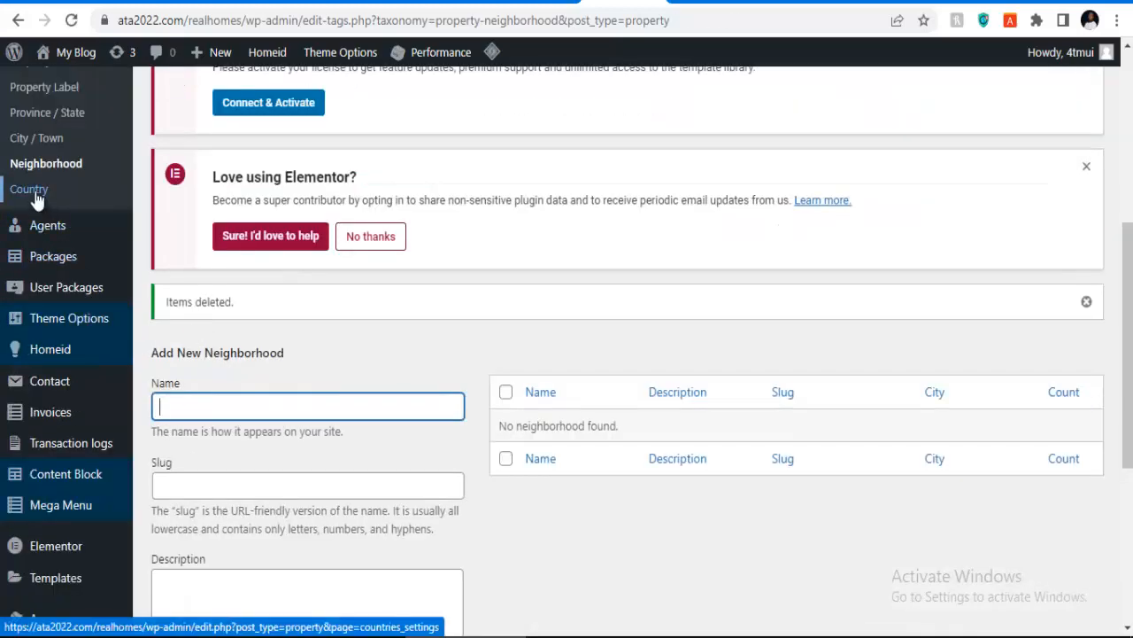
Step: Review the property Country settings page
click(34, 195)
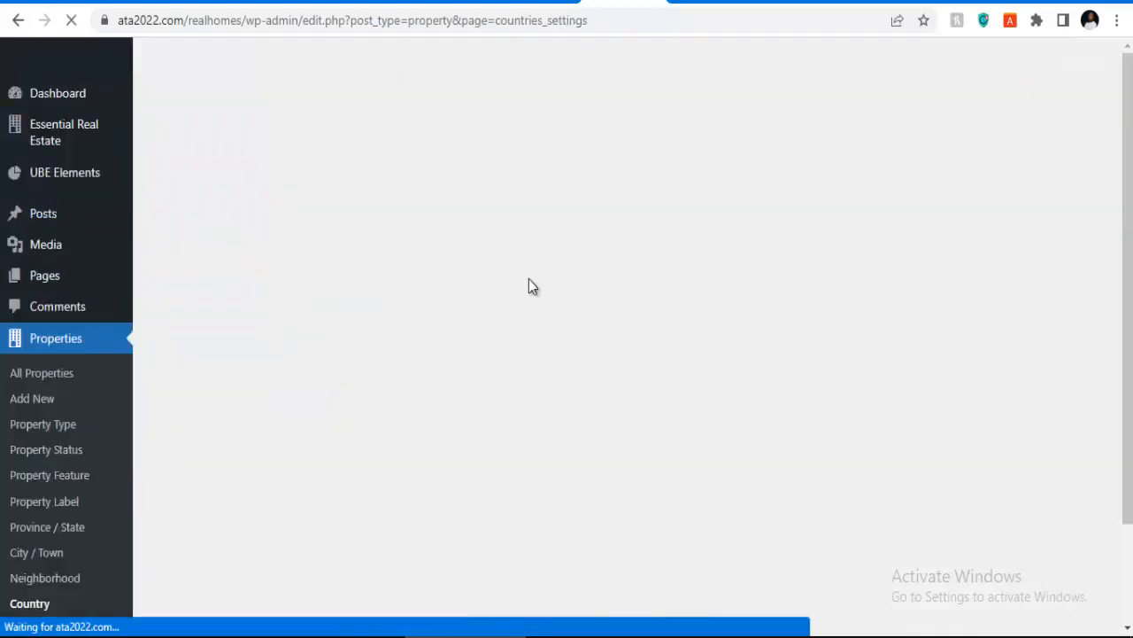
scroll(492, 366, down, 4)
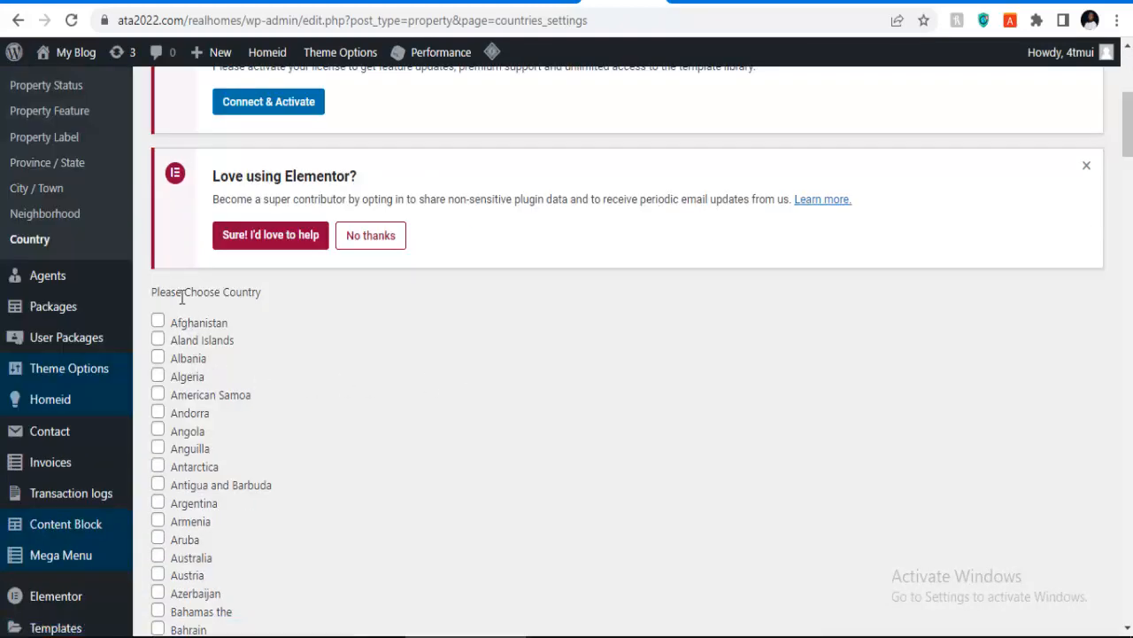
scroll(71, 358, up, 2)
scroll(71, 359, up, 2)
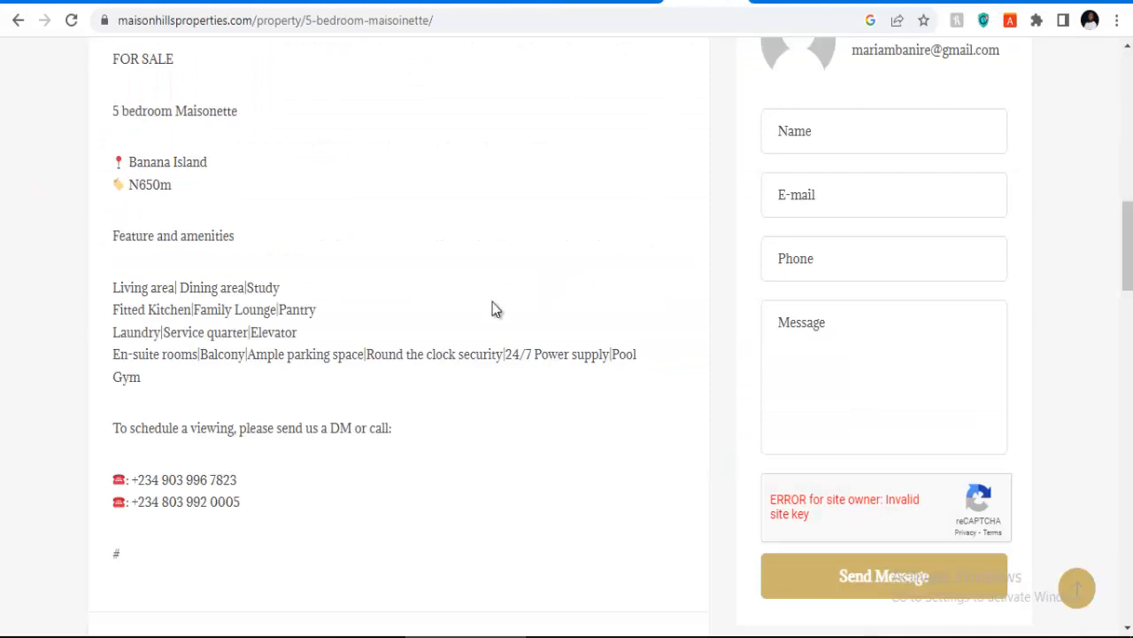
Step: Copy the title '5 BEDROOM FULLY DETACHED DUPLEX, SANGOTEDO, LEKKI' from the Medorf listing, then return to WordPress
scroll(496, 309, up, 4)
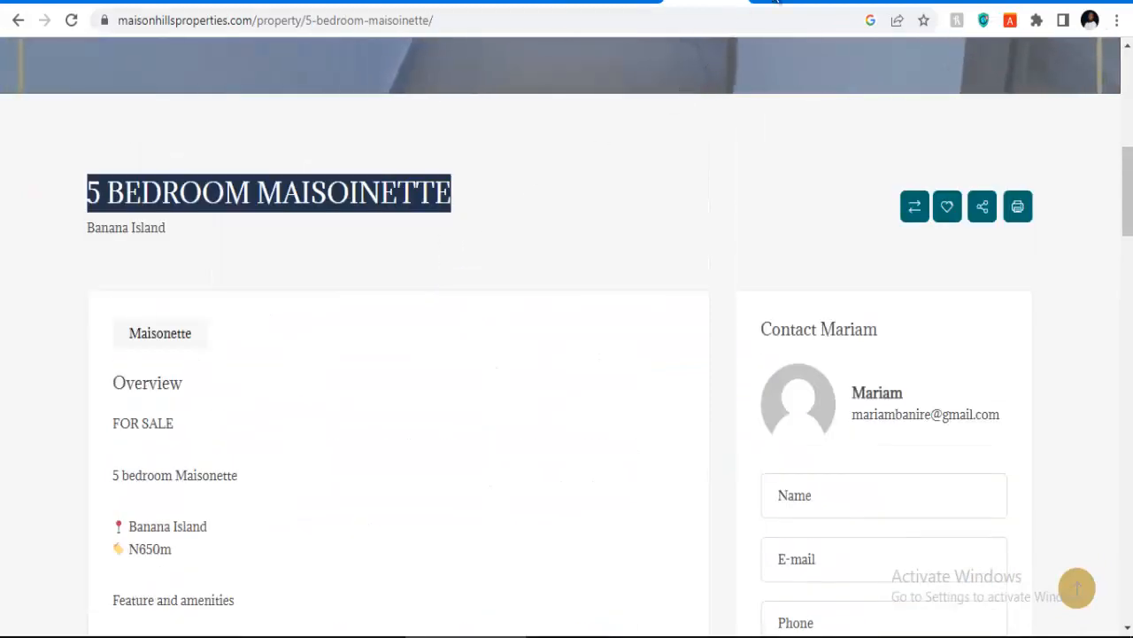
click(776, 3)
scroll(496, 399, up, 5)
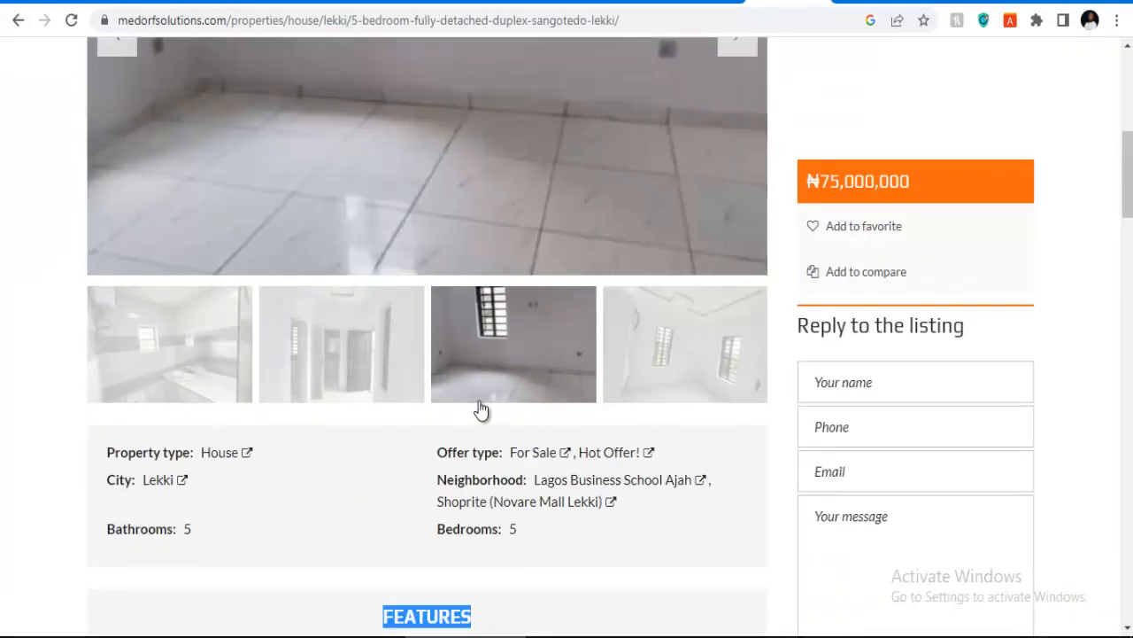
scroll(479, 410, up, 6)
scroll(481, 410, down, 10)
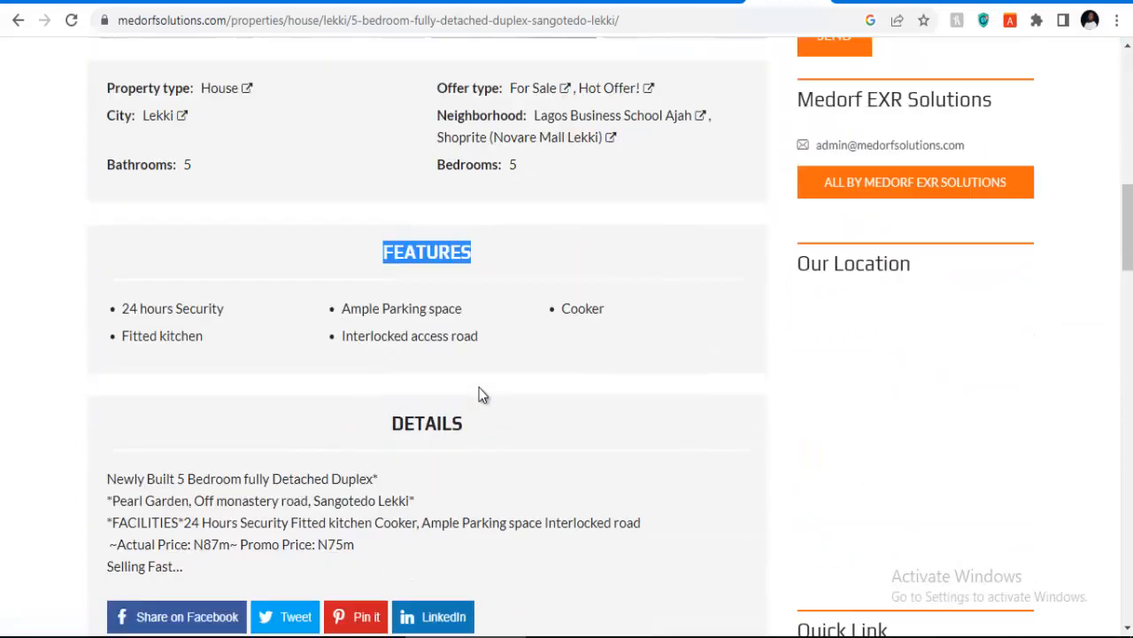
scroll(479, 395, down, 10)
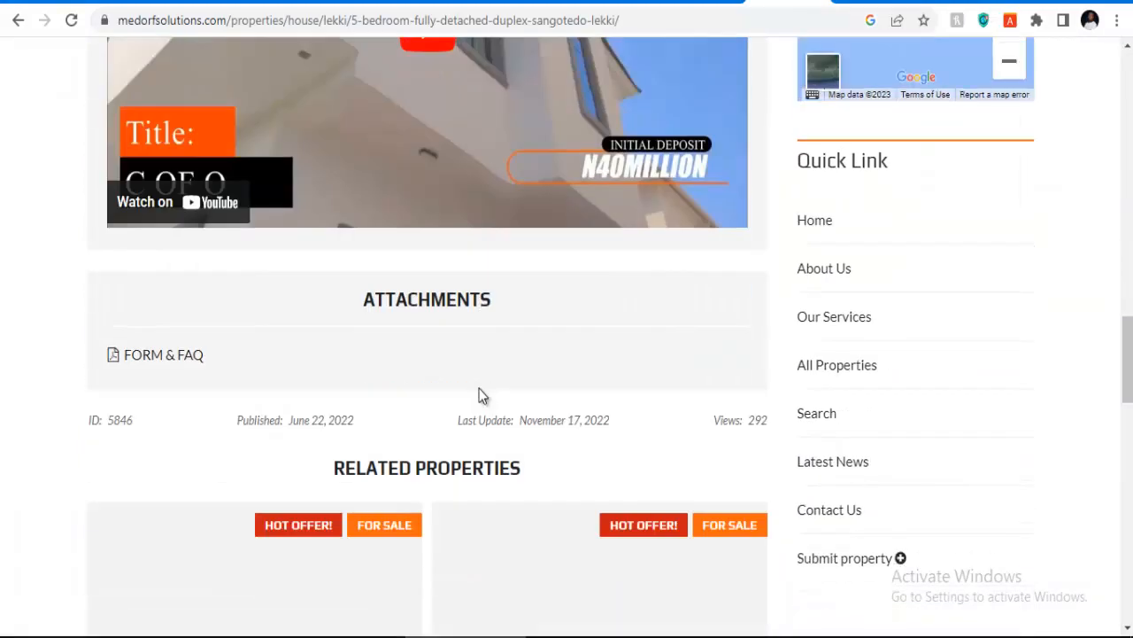
scroll(479, 395, down, 3)
scroll(478, 397, up, 10)
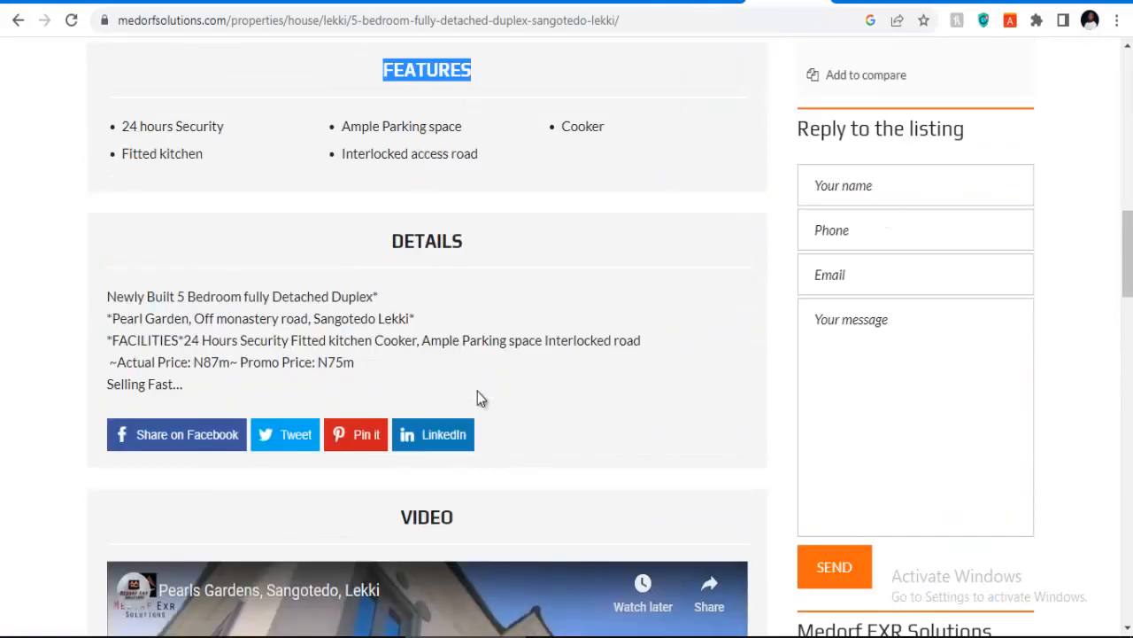
scroll(478, 397, up, 7)
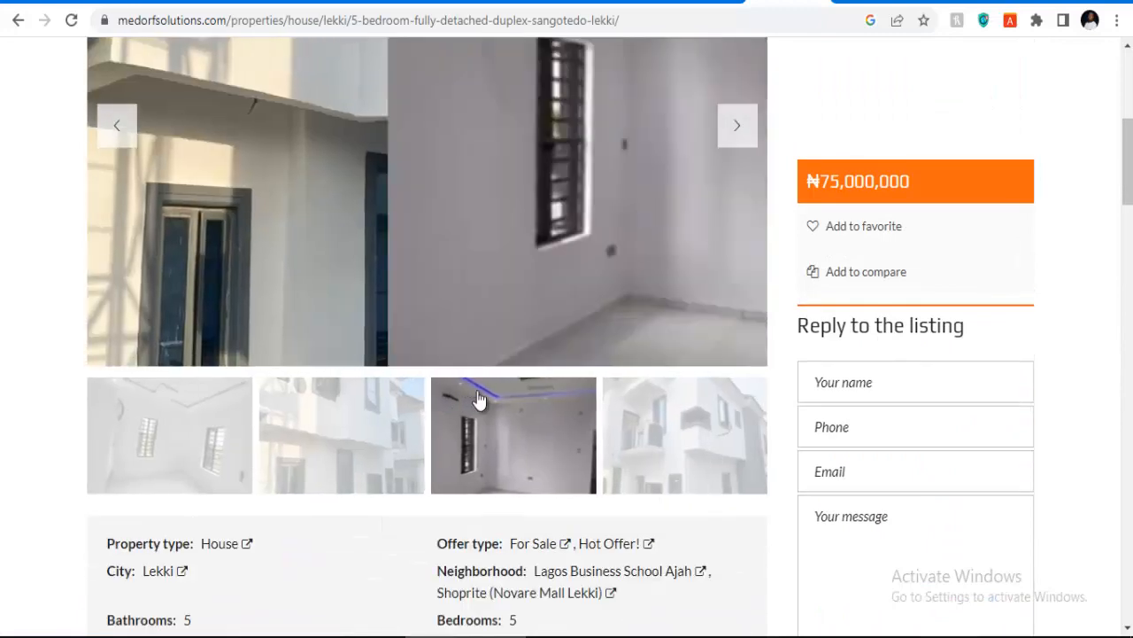
scroll(479, 399, up, 3)
drag(619, 203, 309, 208)
right_click(381, 219)
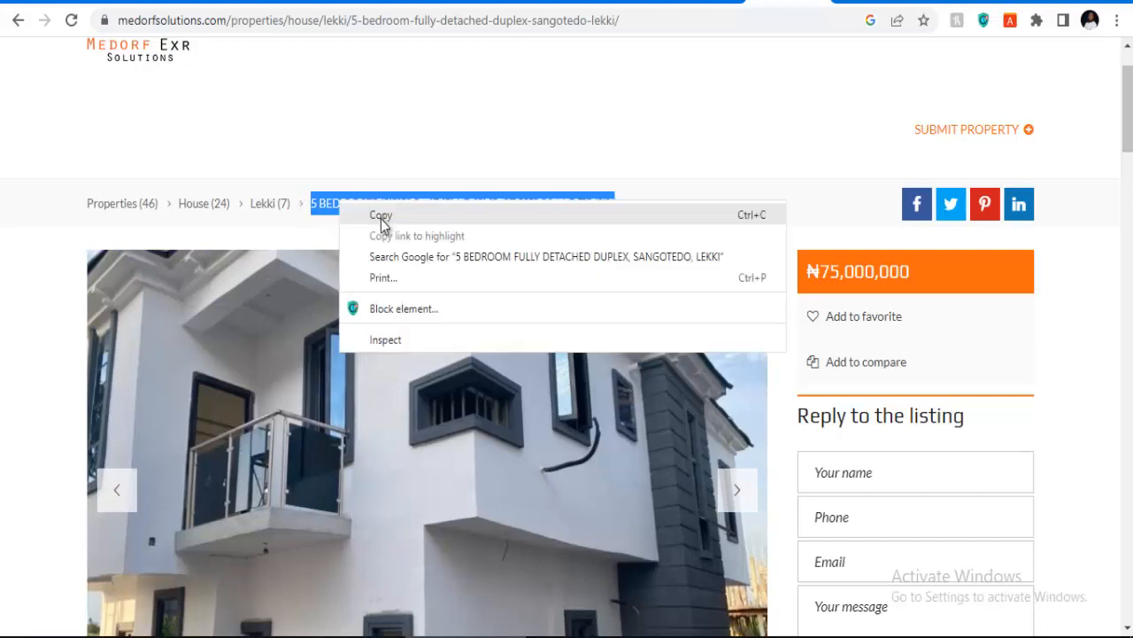
click(382, 215)
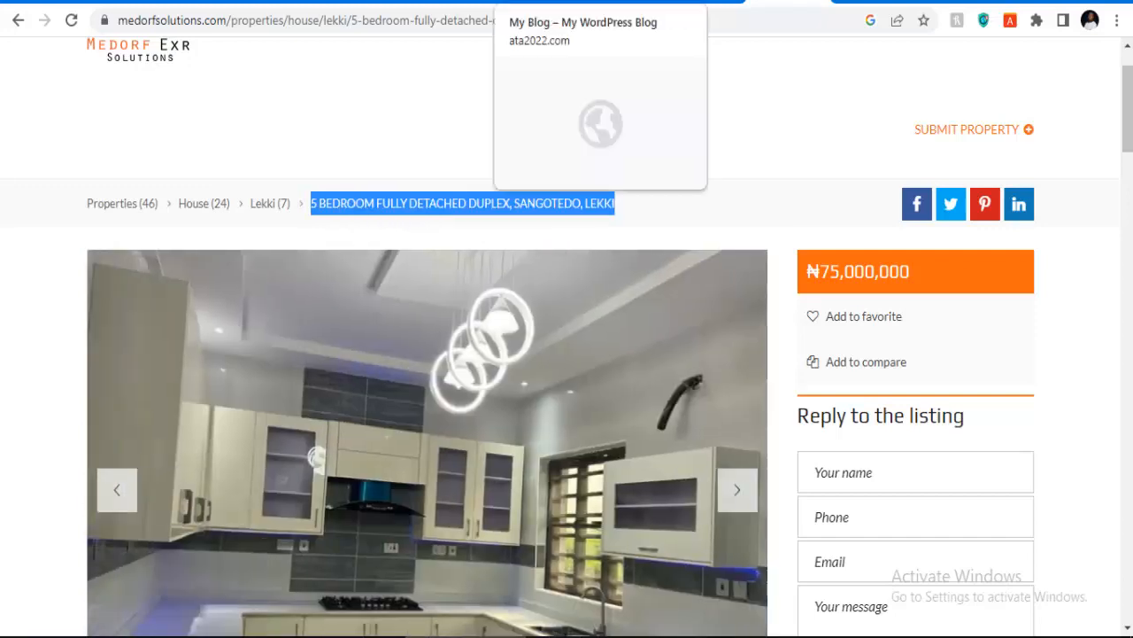
click(580, 3)
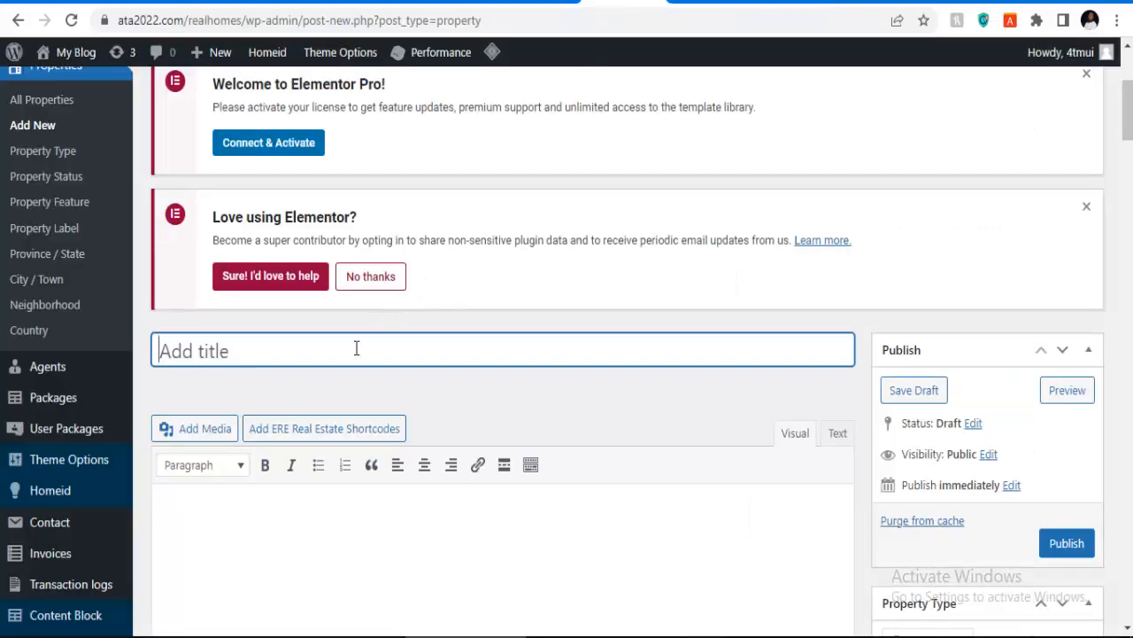
Step: Paste the title '5 BEDROOM FULLY DETACHED DUPLEX, SANGOTEDO, LEKKI' and mark it Apartment and For Sale
key(ctrl+v)
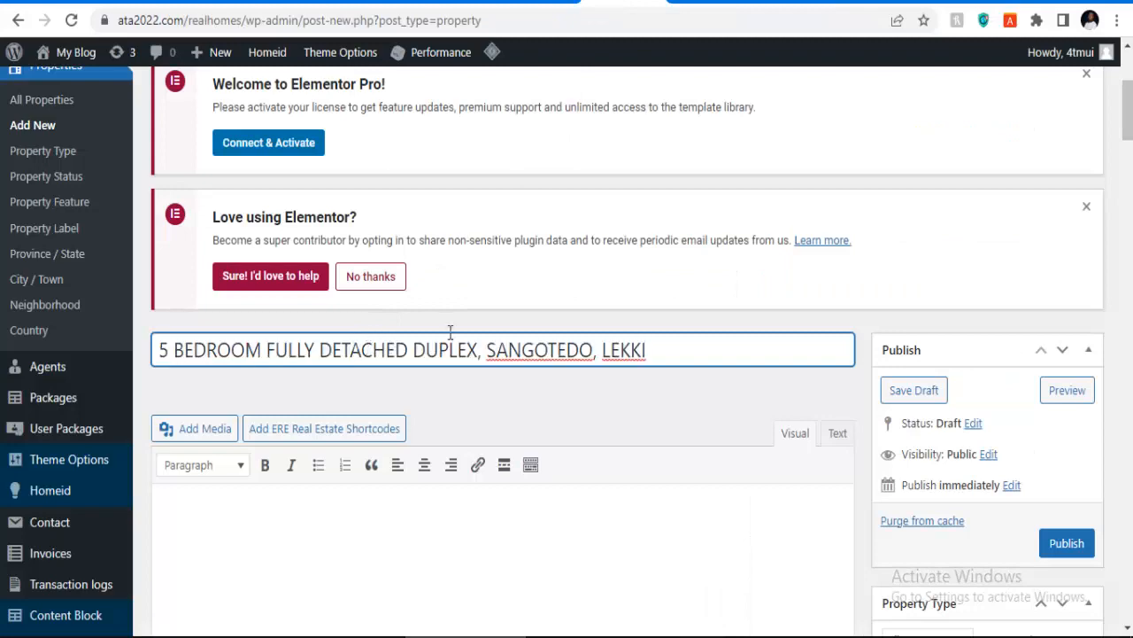
scroll(526, 314, down, 7)
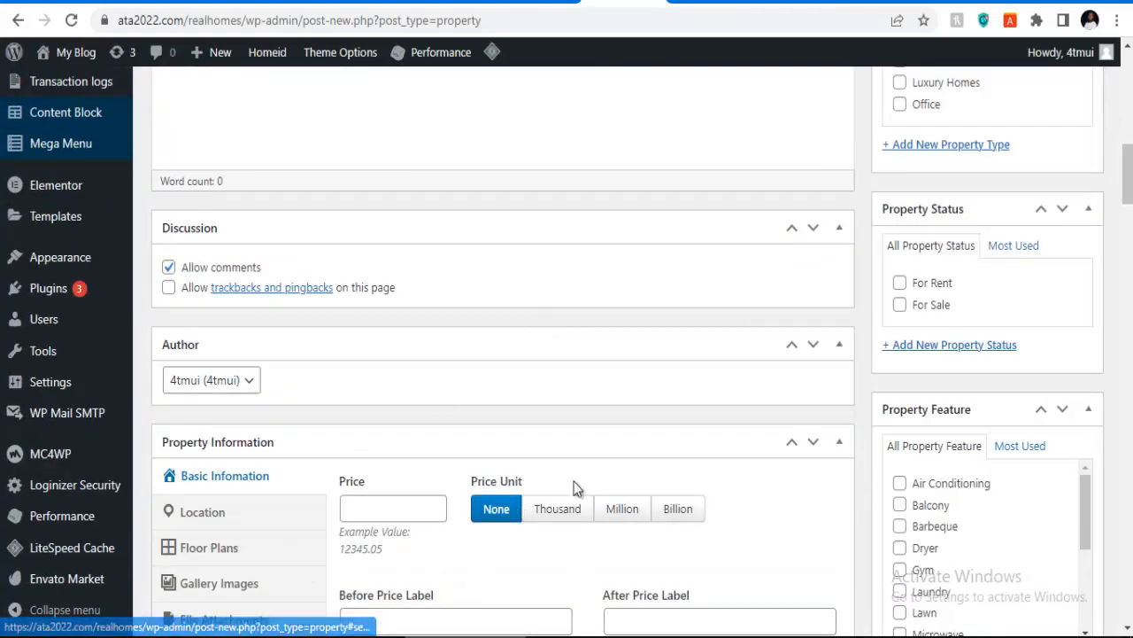
scroll(574, 481, up, 1)
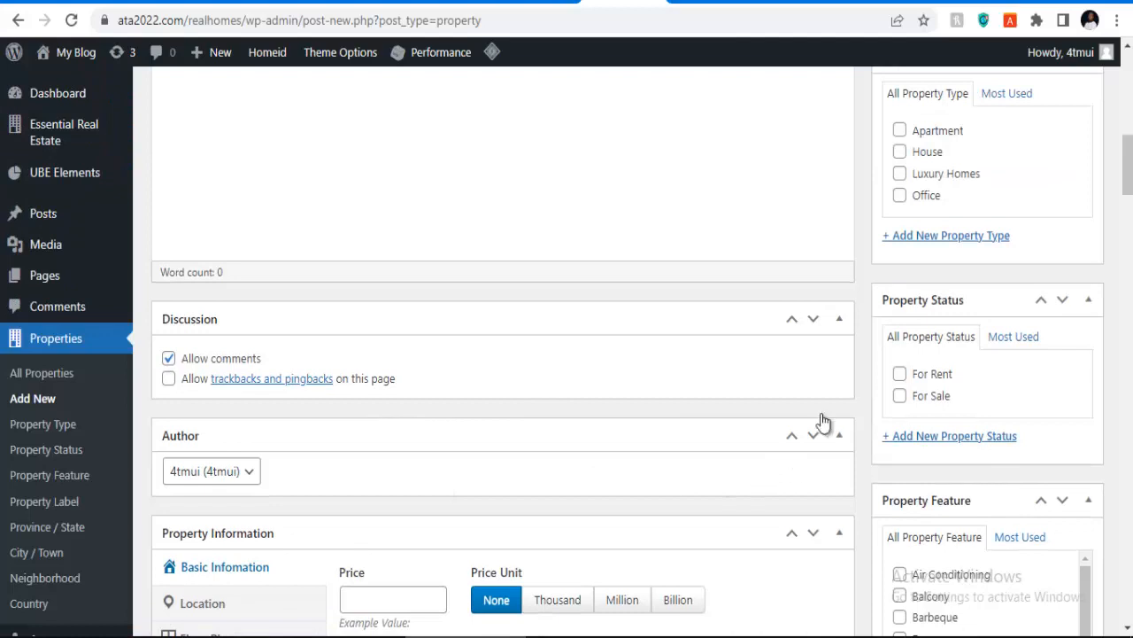
click(900, 130)
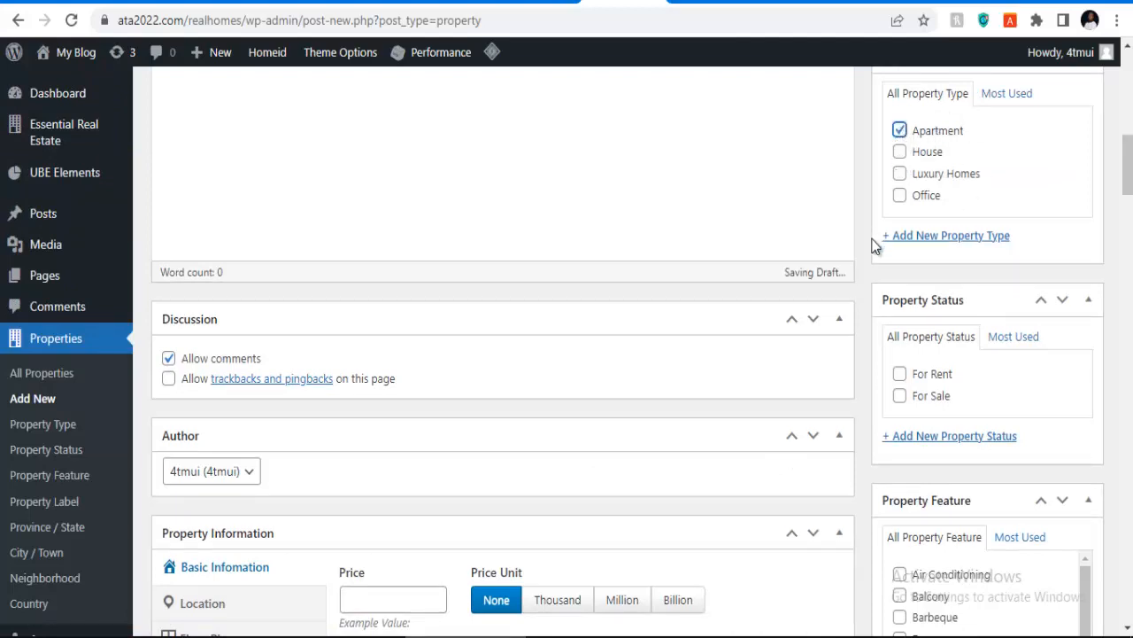
click(900, 397)
Step: Tick Air Conditioning, Balcony, Barbeque, Dryer, Gym and Laundry as property features
scroll(944, 408, down, 1)
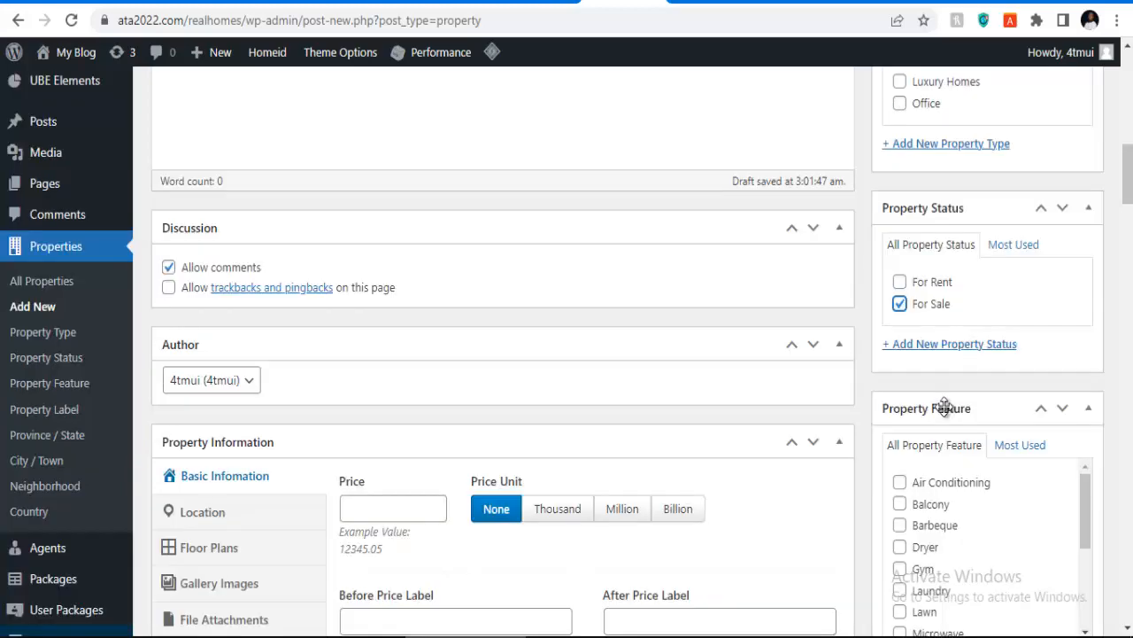
scroll(942, 422, down, 2)
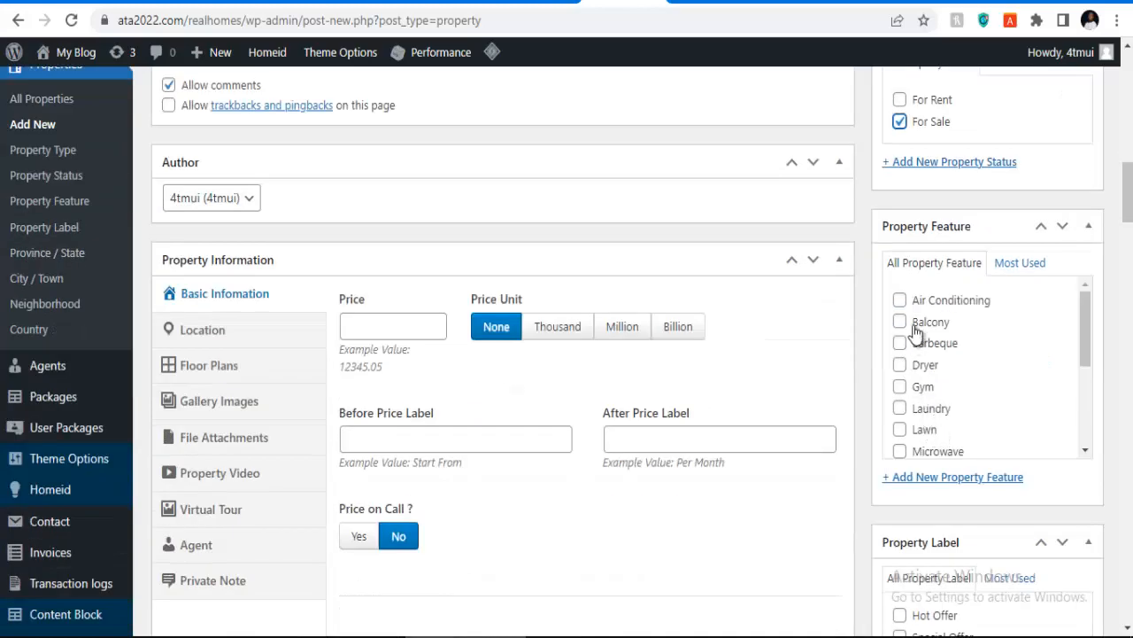
click(900, 301)
click(899, 322)
click(900, 343)
click(900, 365)
click(900, 386)
click(900, 408)
Step: Give the property the Special Offer label
scroll(941, 396, down, 3)
scroll(938, 500, down, 3)
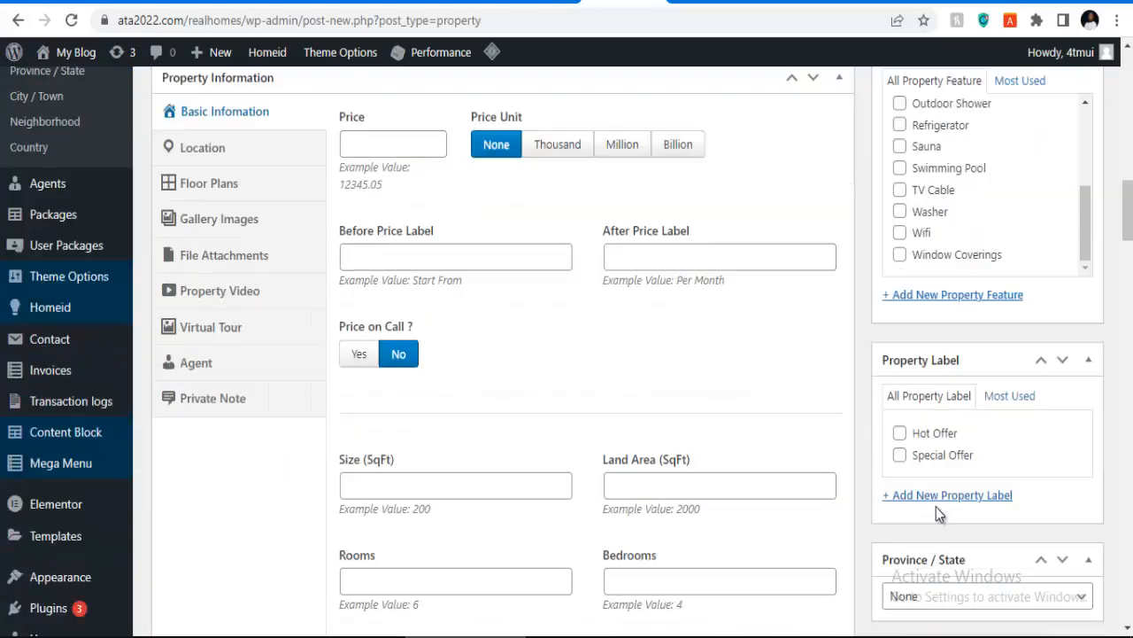
click(899, 455)
scroll(939, 456, down, 1)
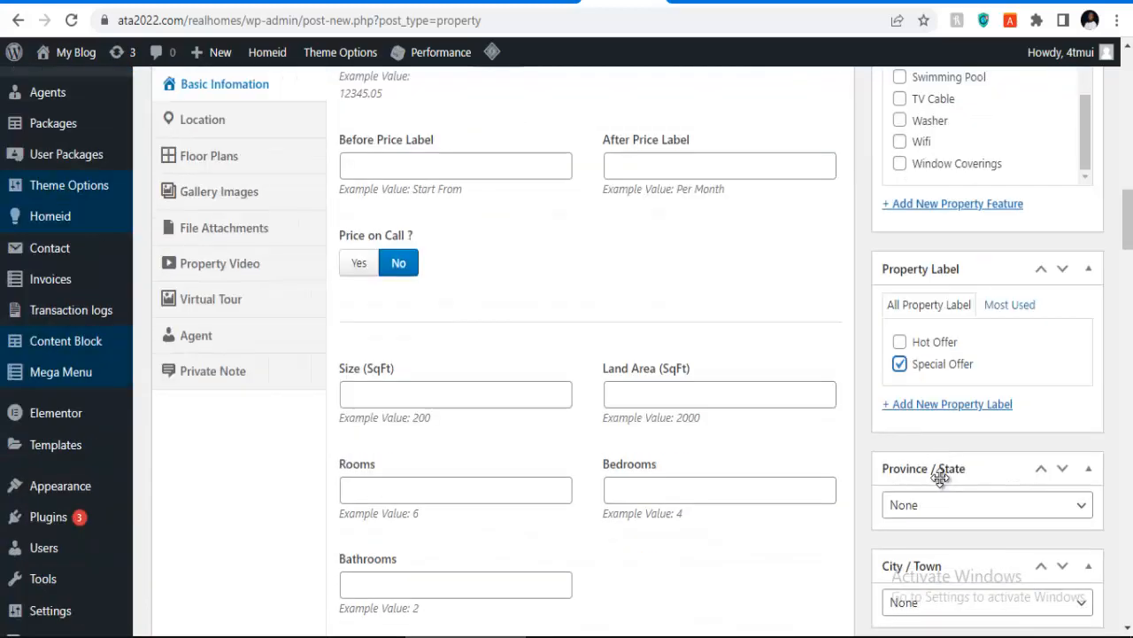
scroll(937, 452, down, 1)
Step: Leave Province / State at None and move its box below City / Town
click(926, 423)
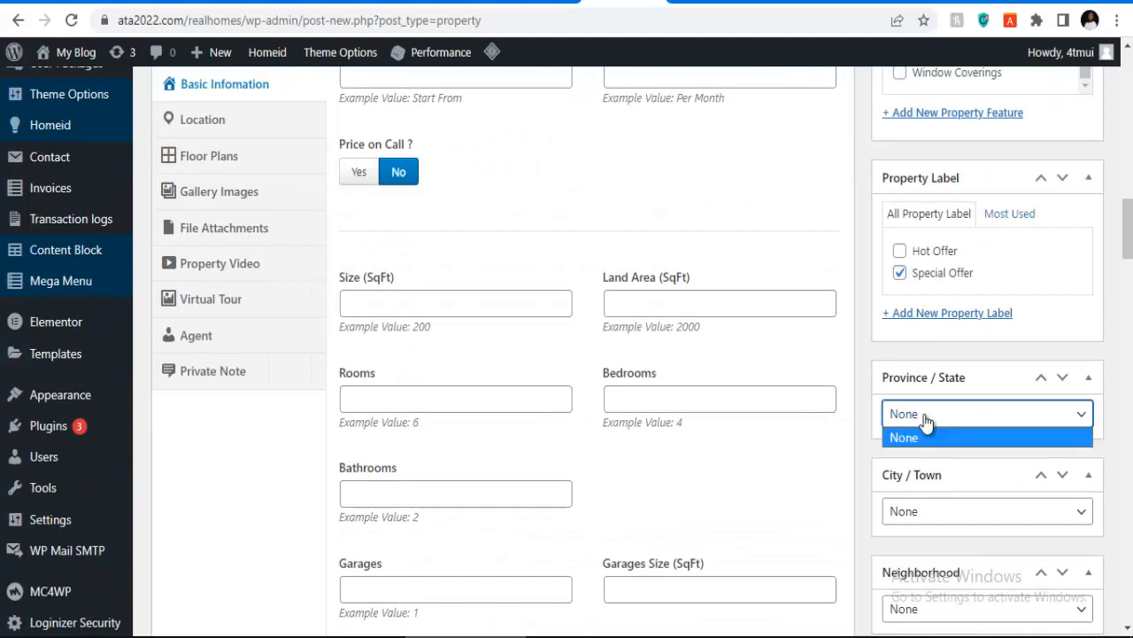
click(926, 421)
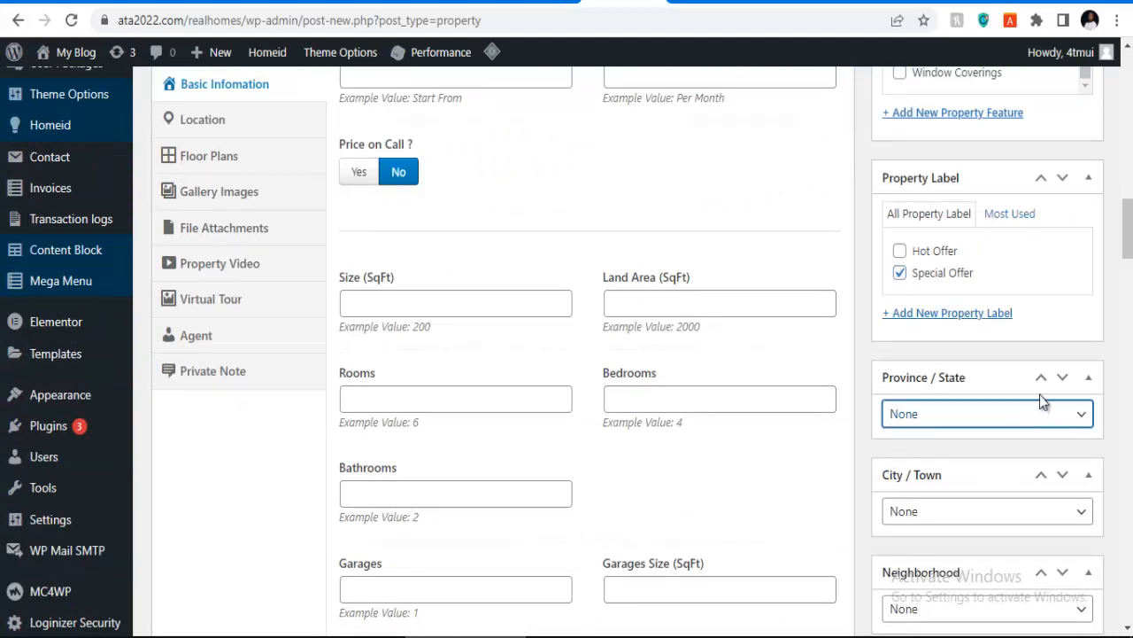
click(1067, 381)
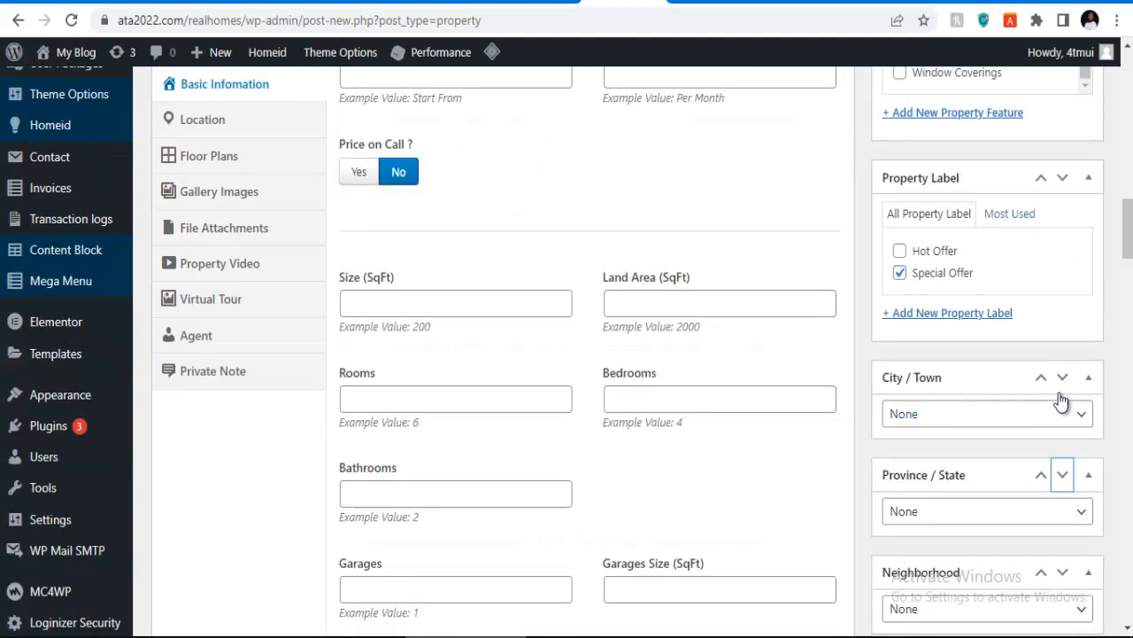
Step: Recheck the City / Town and Province / State choices, finding no terms to select
click(1079, 415)
scroll(1079, 413, down, 3)
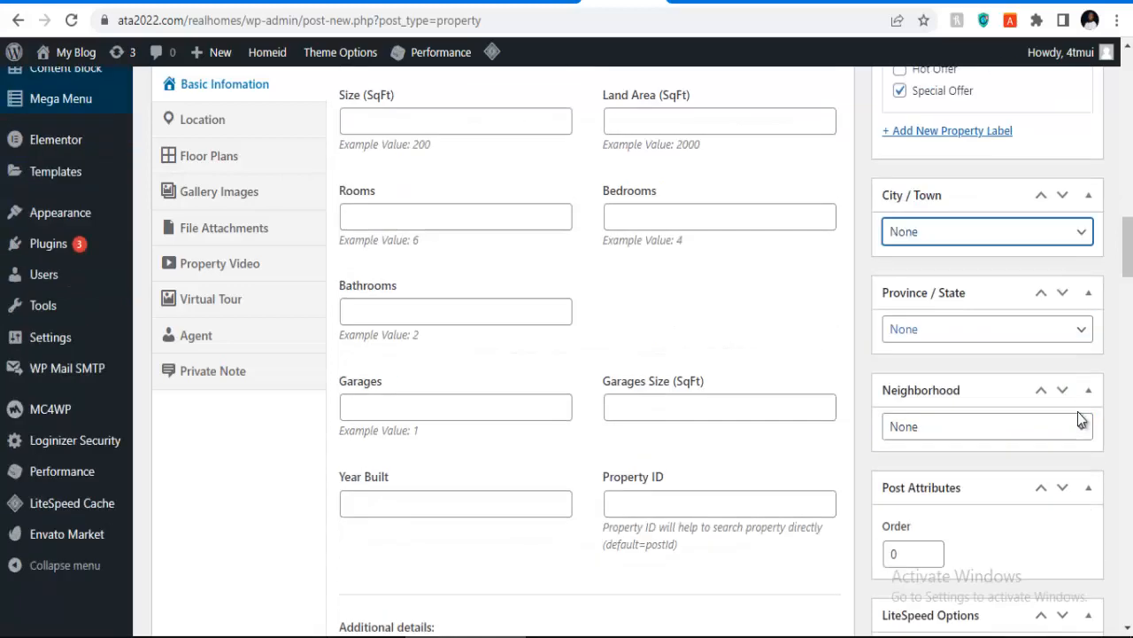
click(987, 240)
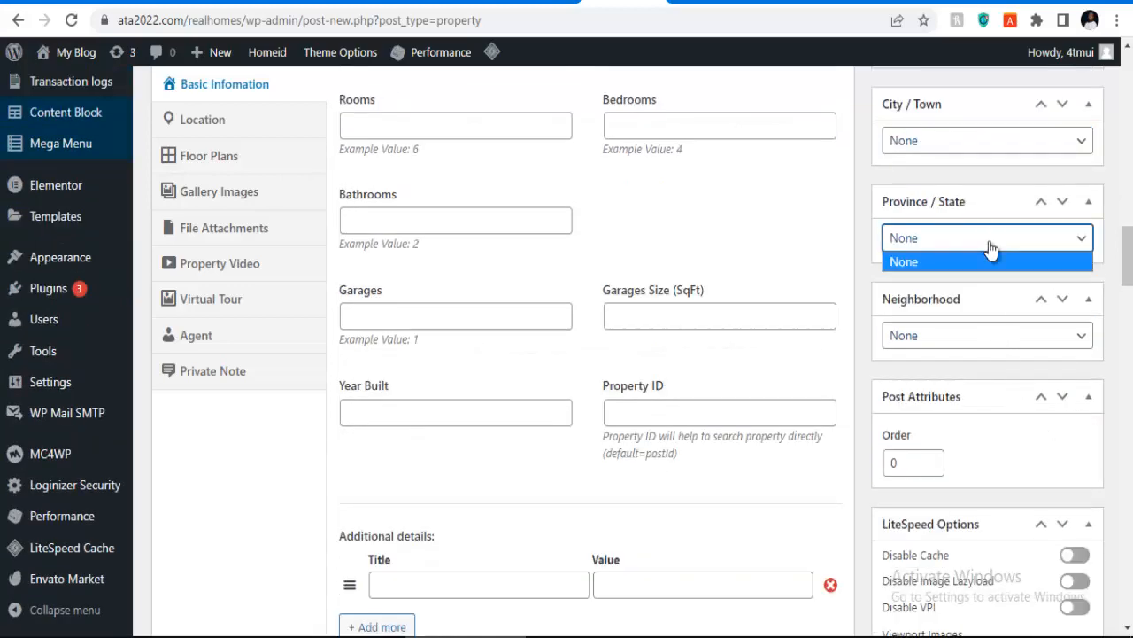
click(991, 246)
scroll(979, 332, up, 1)
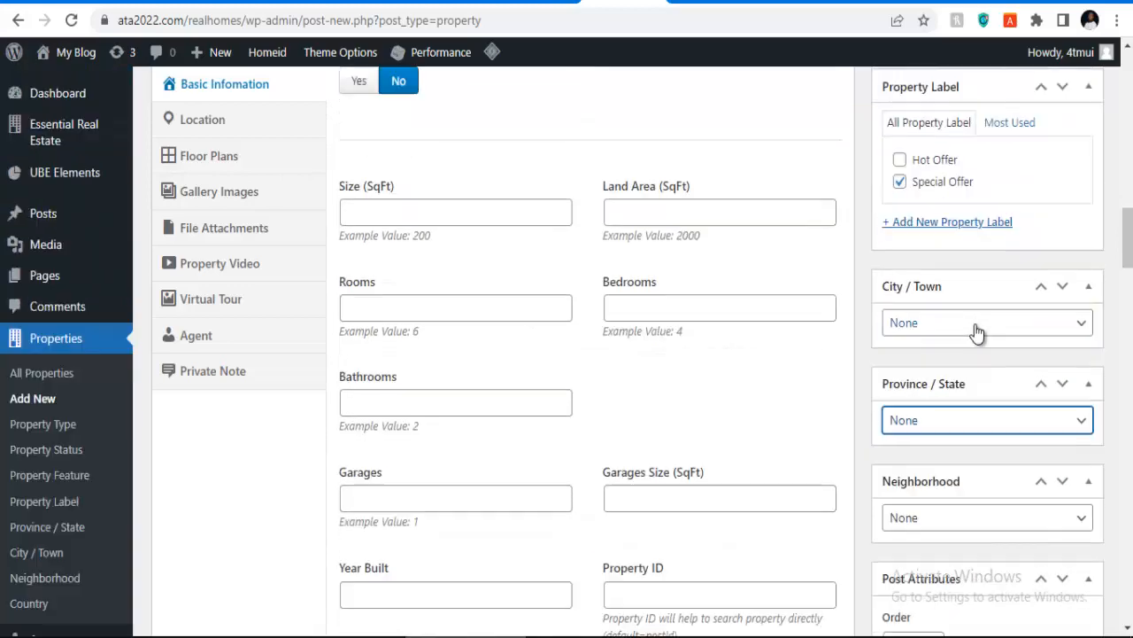
scroll(979, 377, down, 8)
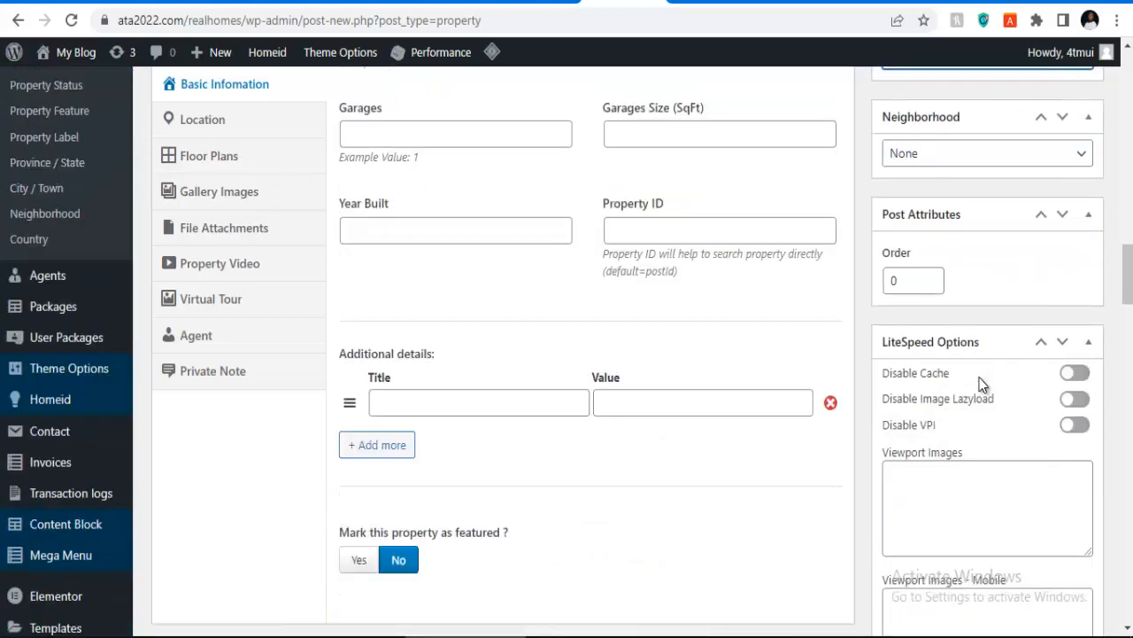
scroll(938, 274, up, 6)
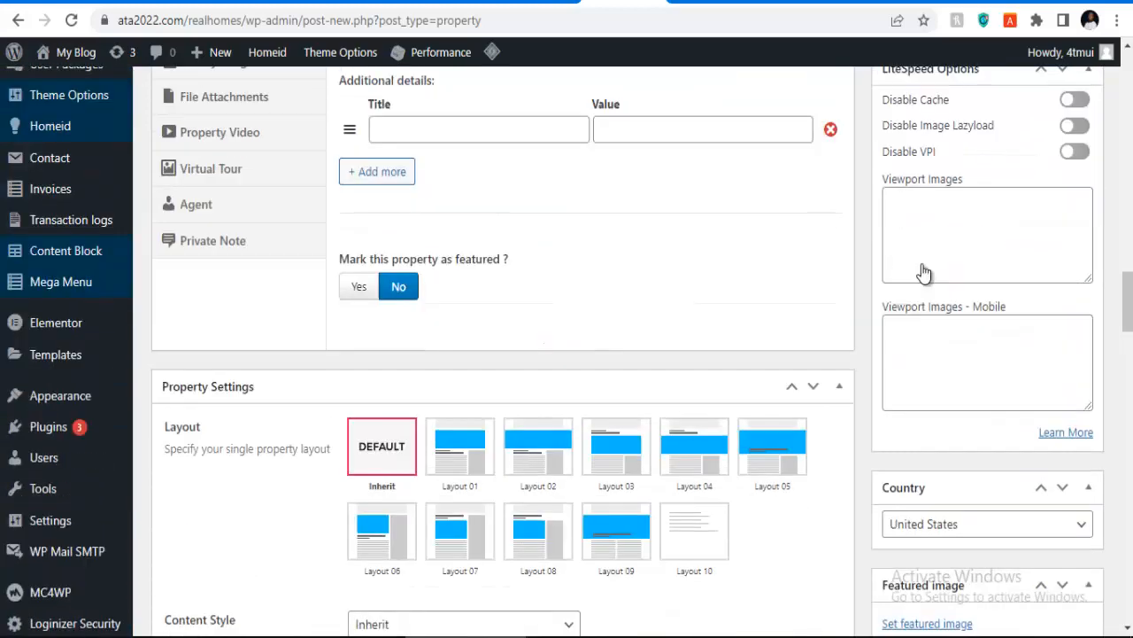
scroll(963, 272, up, 1)
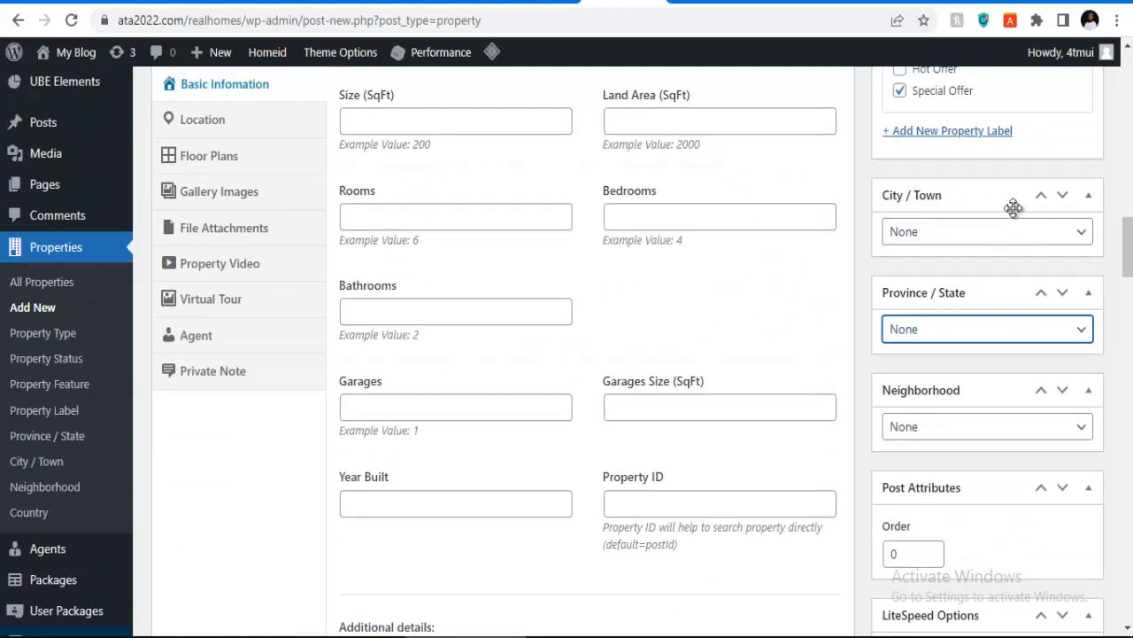
click(1056, 232)
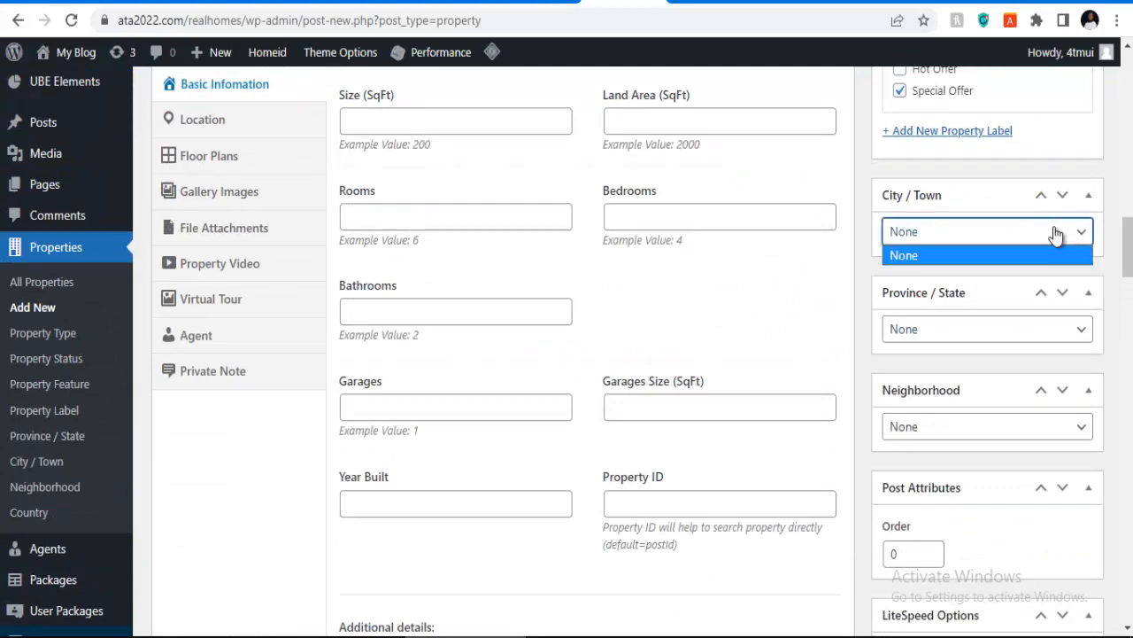
click(1009, 339)
Step: Check the Neighborhood choices, finding none, then place the cursor in the Price field
click(985, 429)
scroll(974, 432, down, 5)
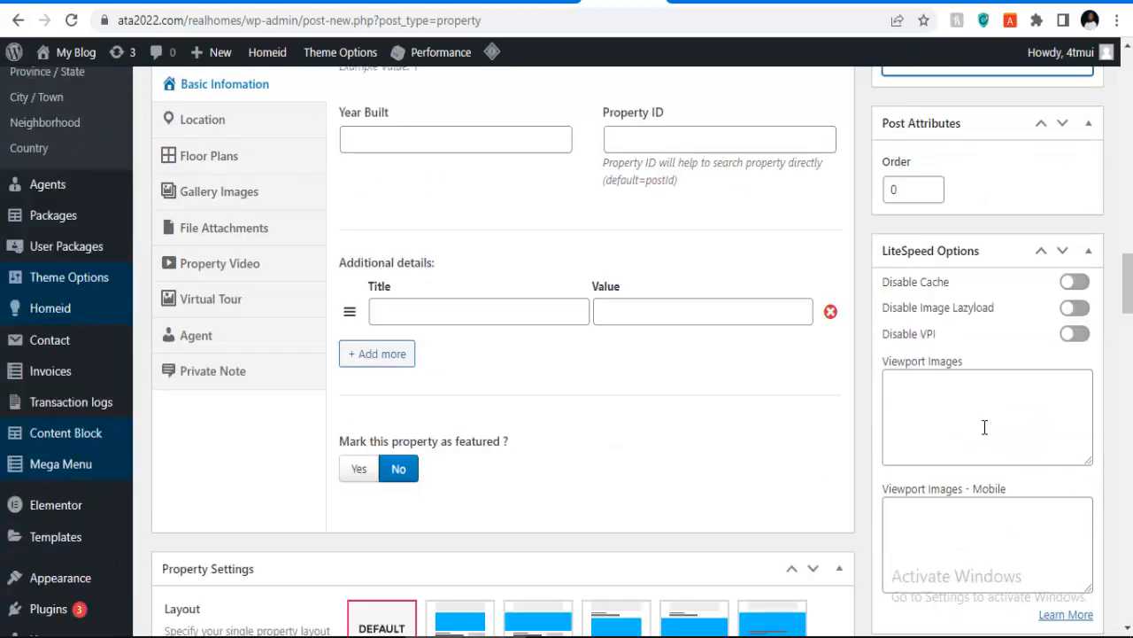
scroll(885, 390, up, 1)
scroll(863, 370, up, 4)
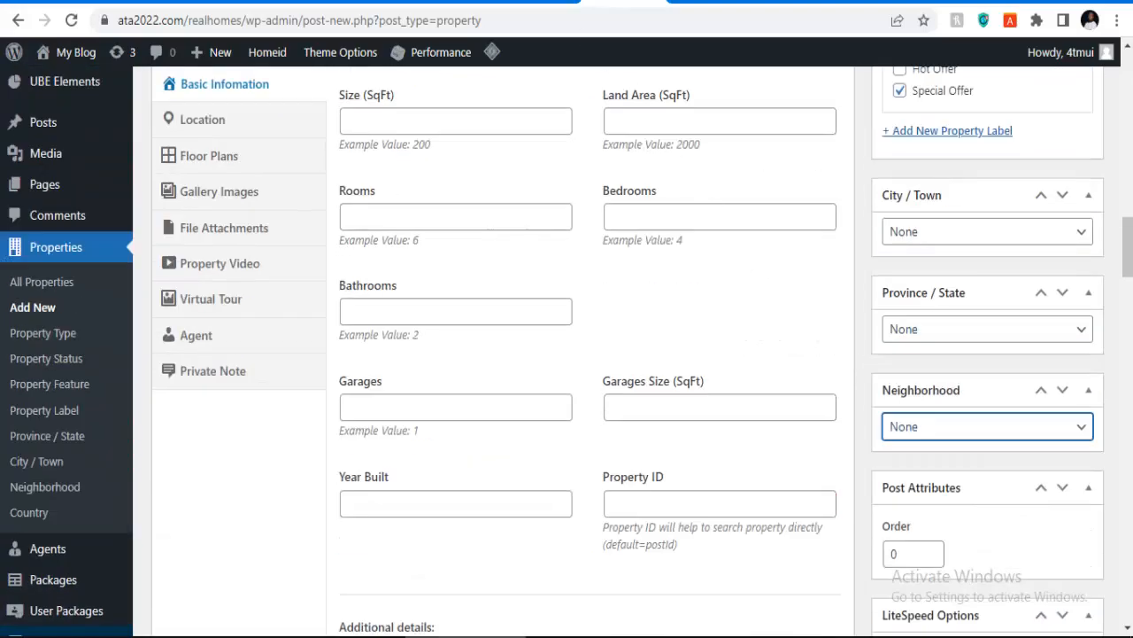
scroll(488, 286, up, 3)
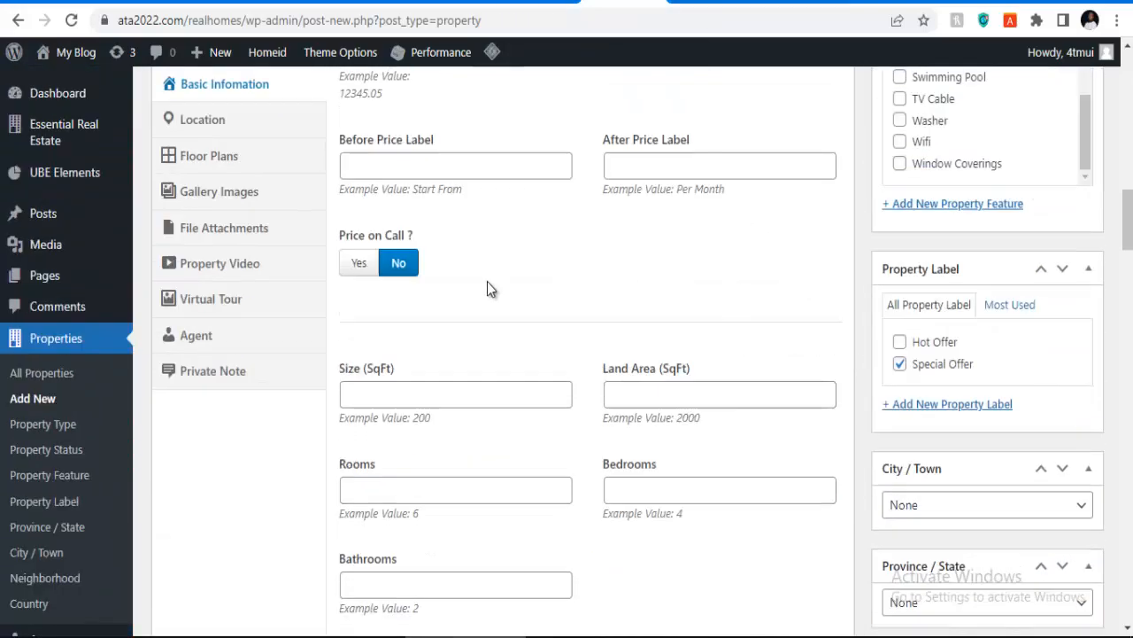
scroll(433, 296, up, 4)
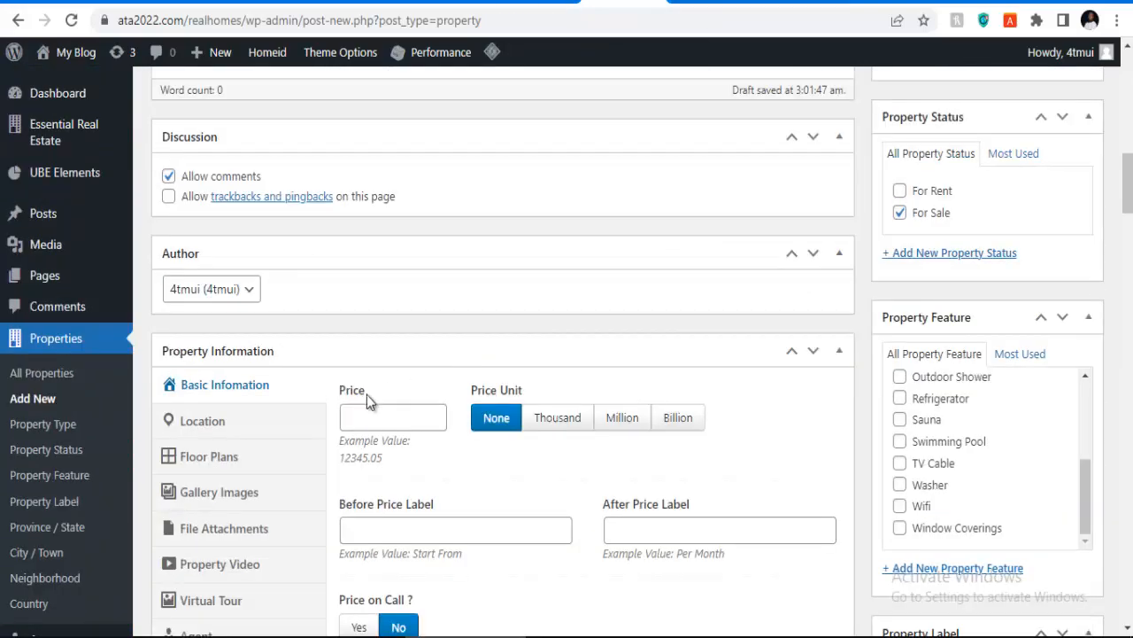
scroll(273, 288, up, 2)
scroll(345, 323, up, 2)
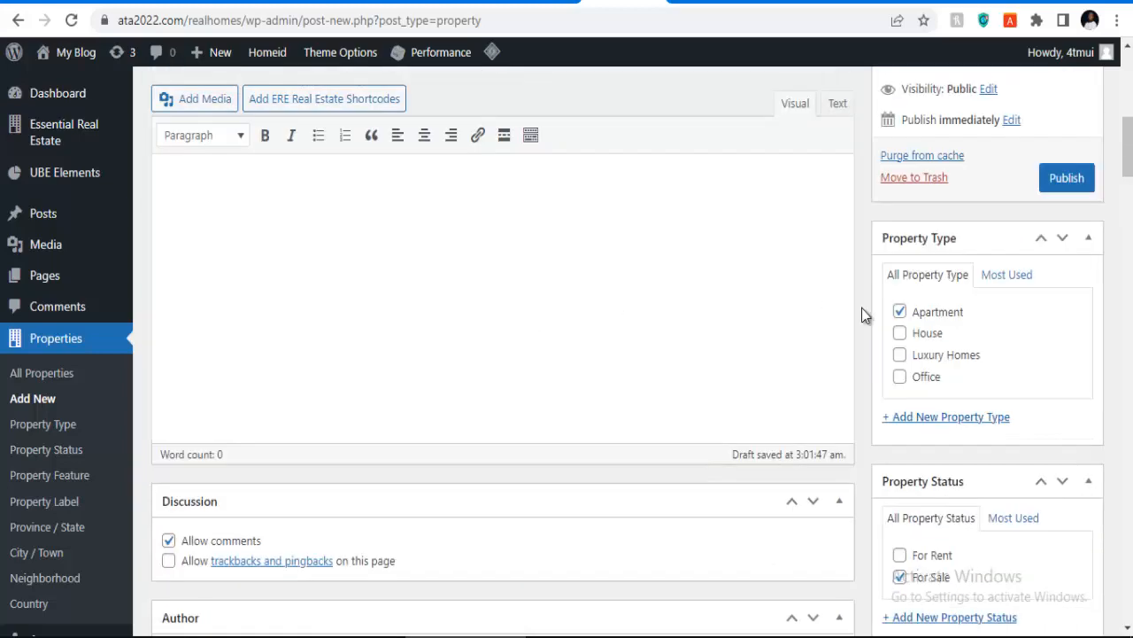
scroll(619, 288, up, 3)
scroll(533, 282, down, 8)
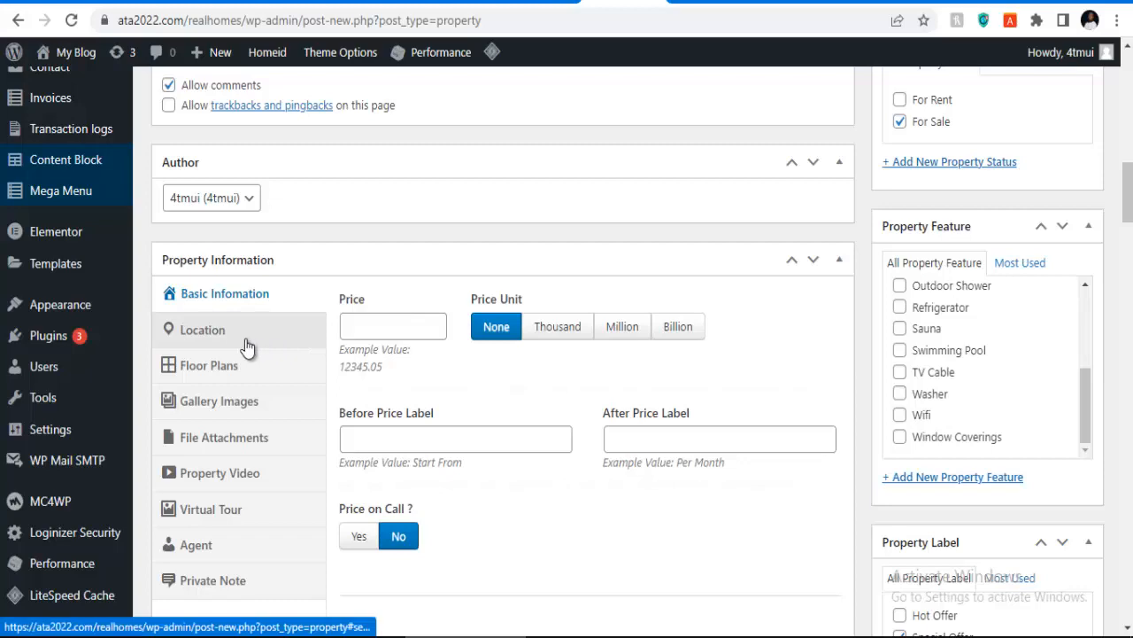
scroll(266, 339, down, 2)
scroll(327, 336, down, 4)
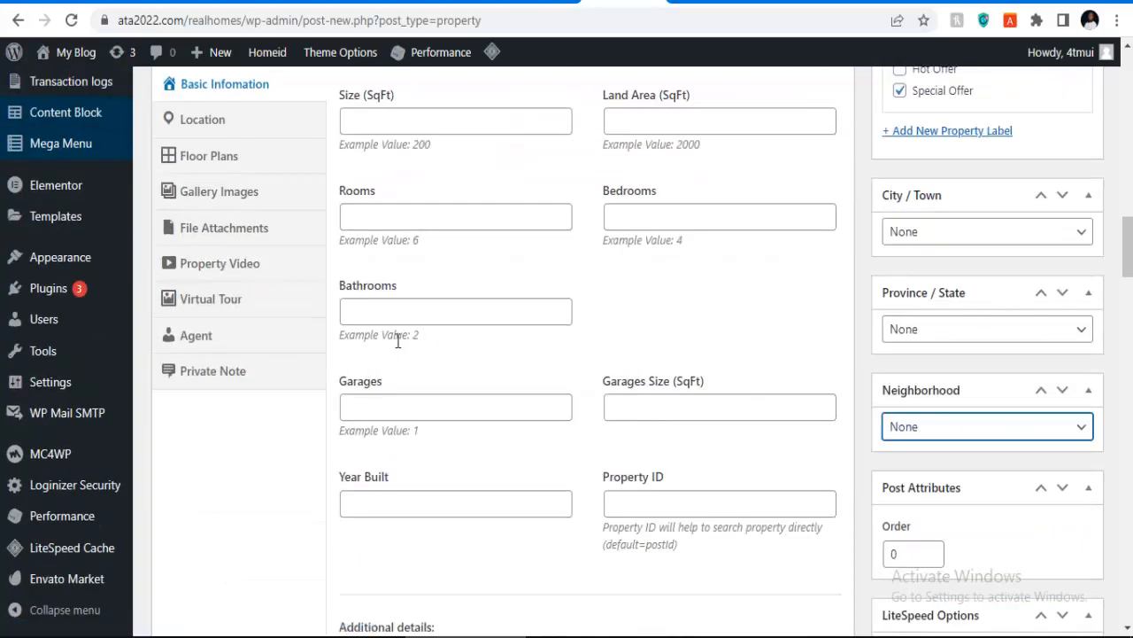
scroll(400, 342, up, 3)
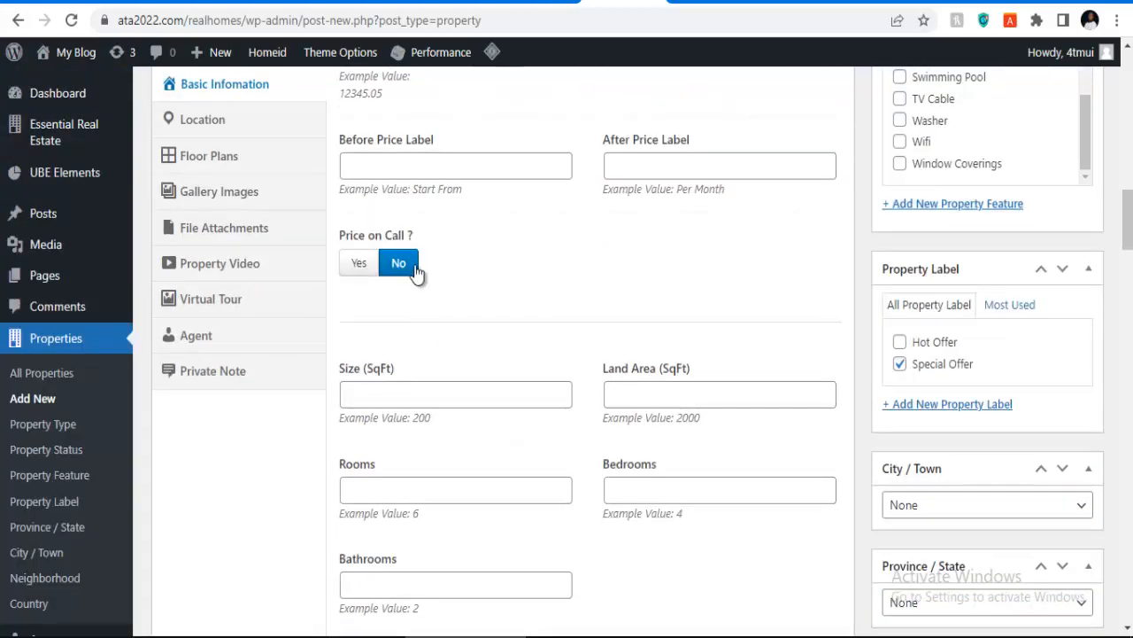
scroll(466, 223, up, 1)
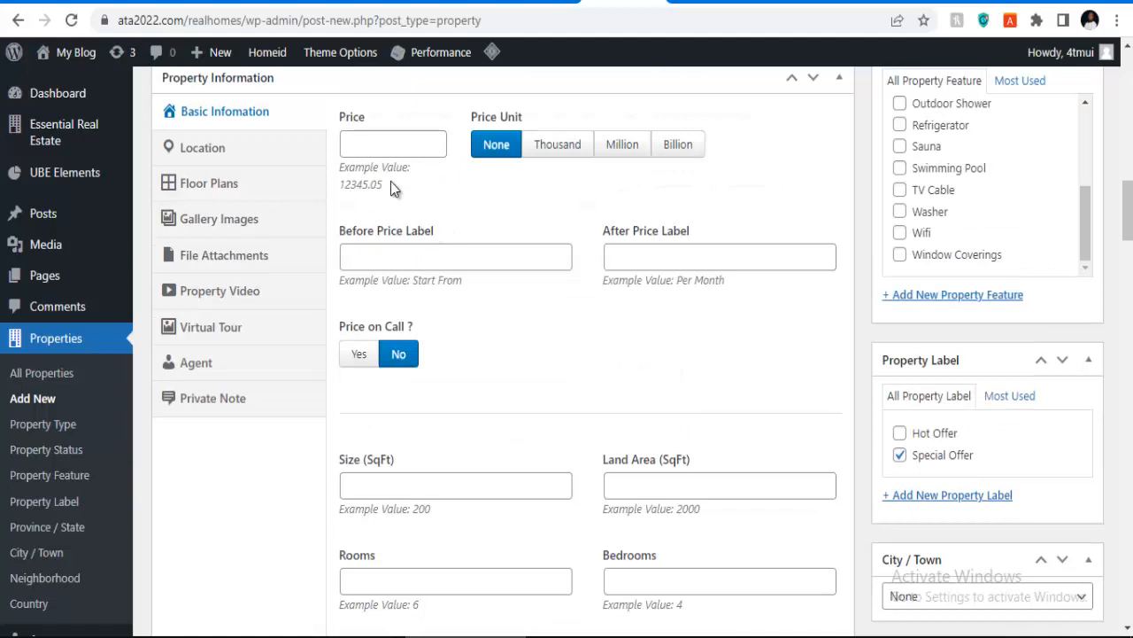
click(397, 142)
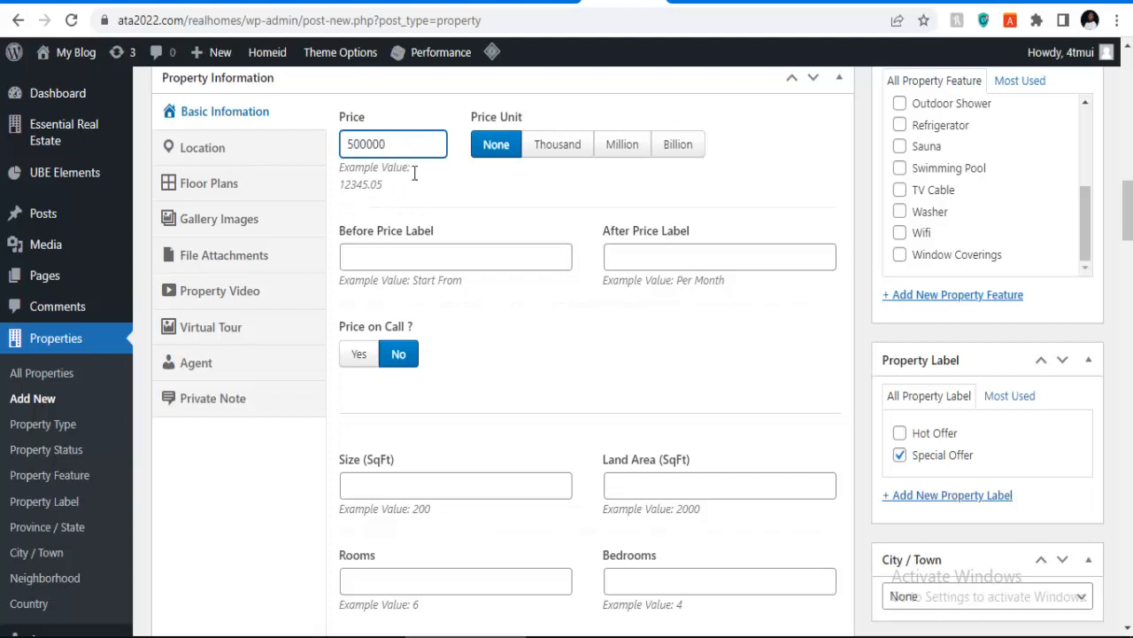
Step: Set the price unit to Million and enter size 45 and land area 4233
click(623, 146)
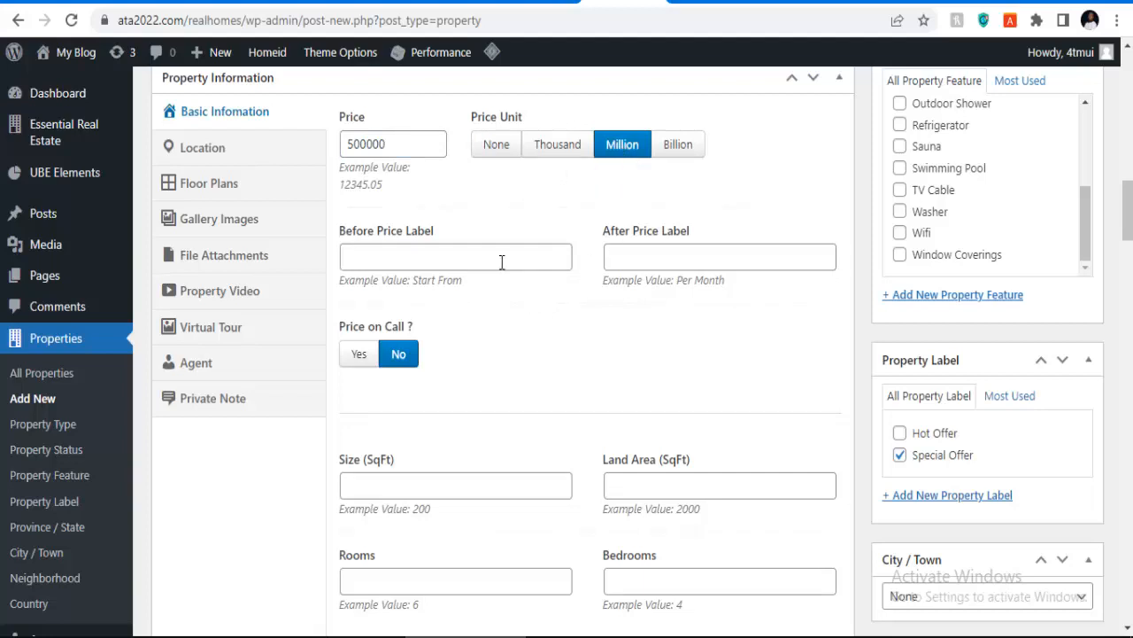
scroll(404, 329, down, 1)
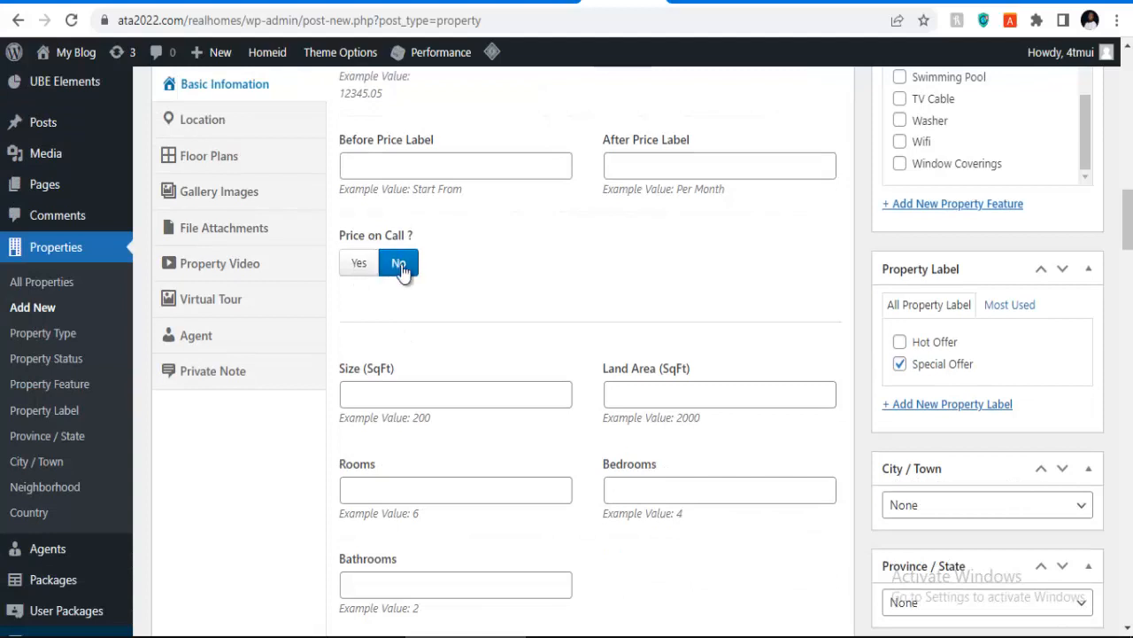
click(378, 396)
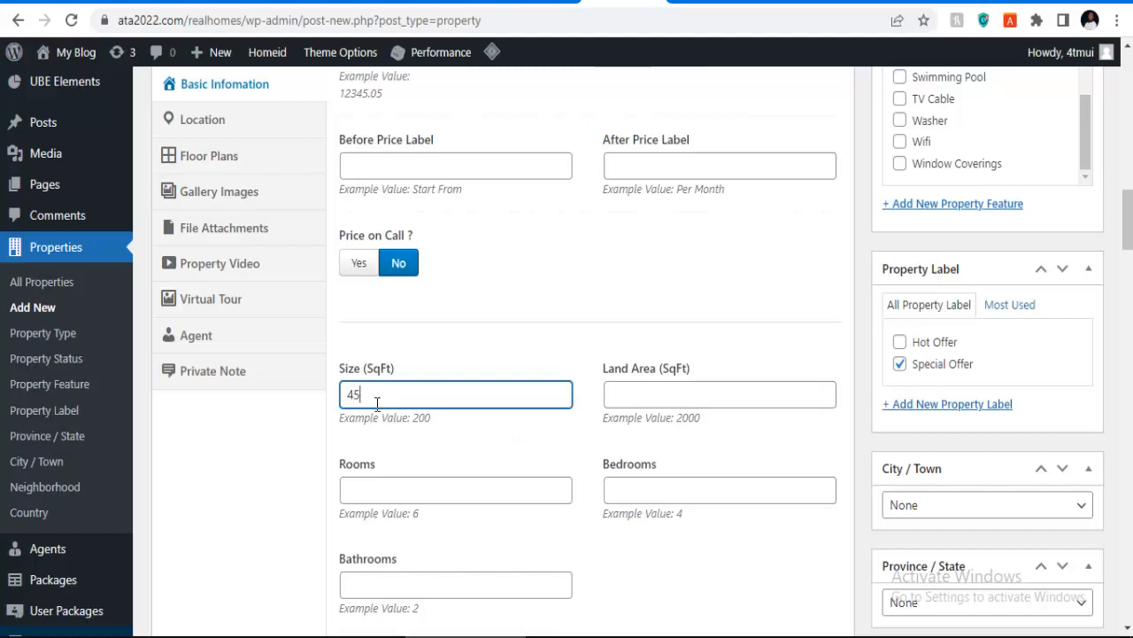
click(645, 390)
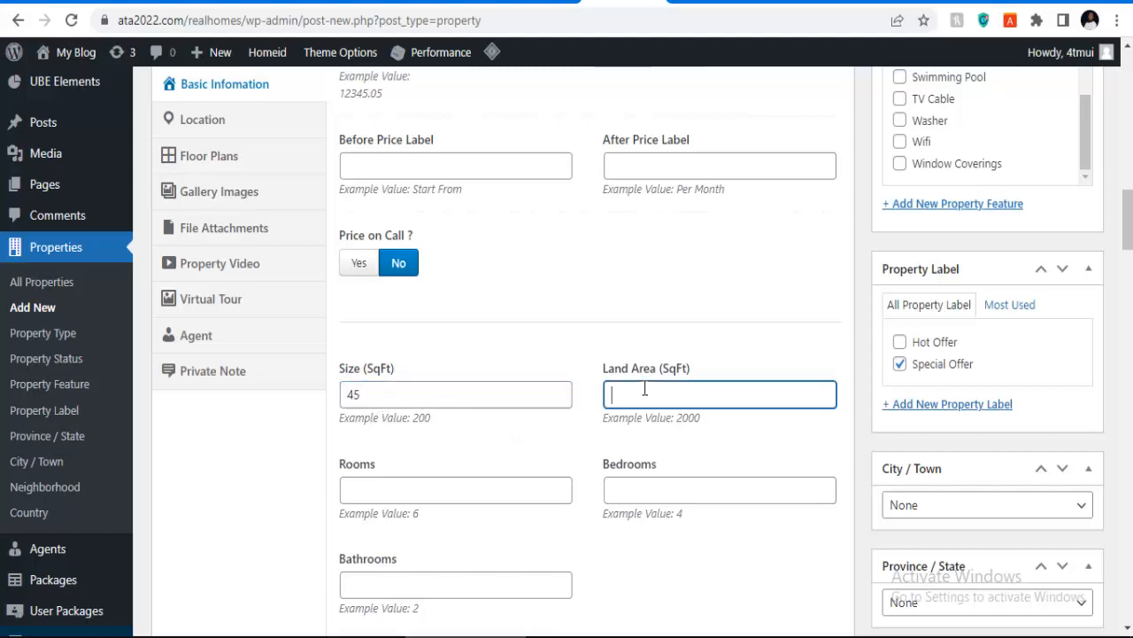
text(4233)
Step: Enter 5 rooms, 5 bedrooms and 7 bathrooms
click(437, 505)
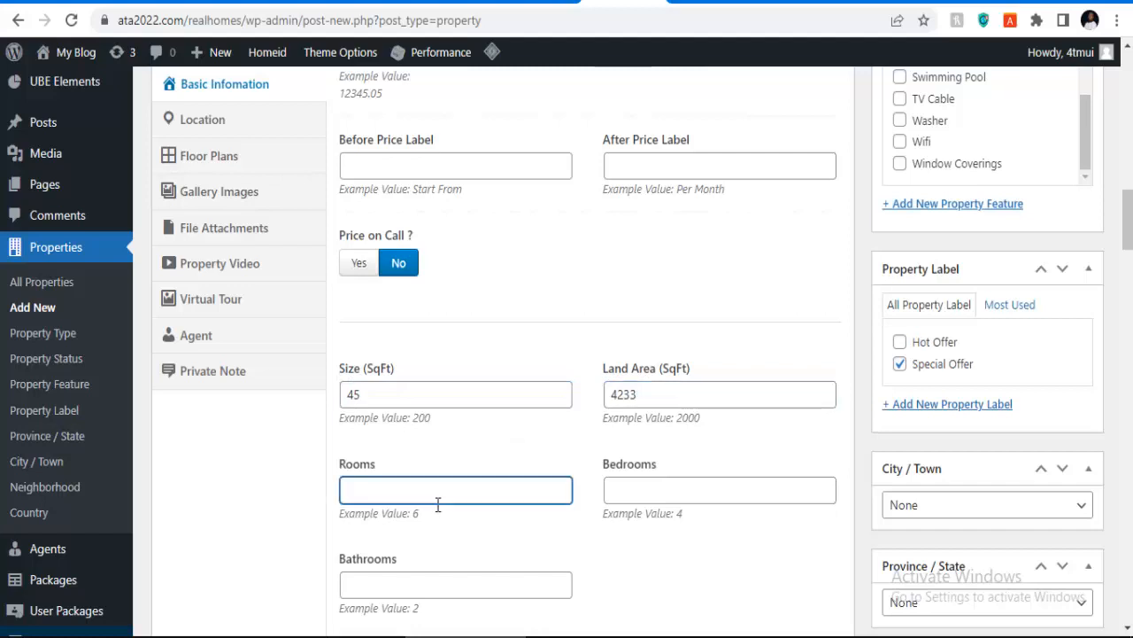
text(5)
click(638, 490)
scroll(491, 555, down, 2)
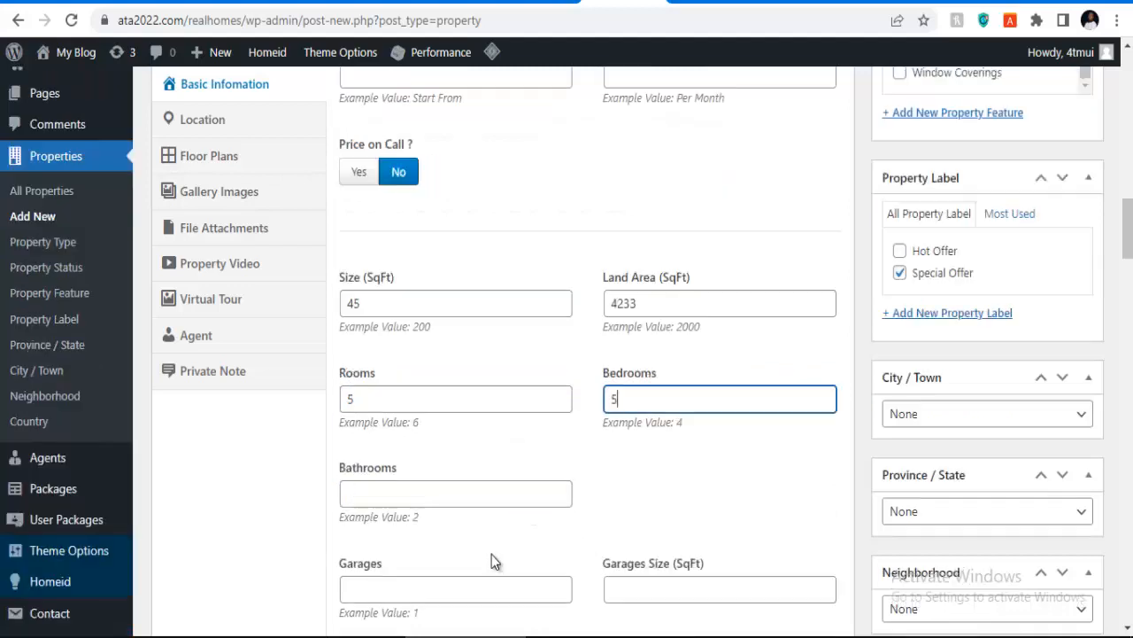
click(395, 407)
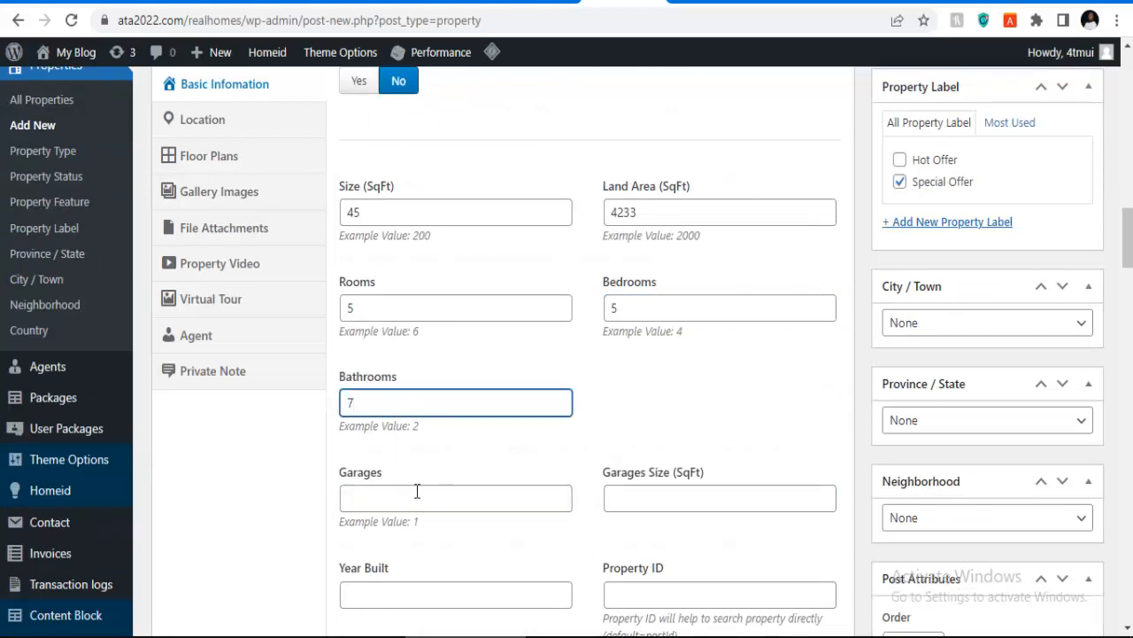
scroll(417, 491, down, 8)
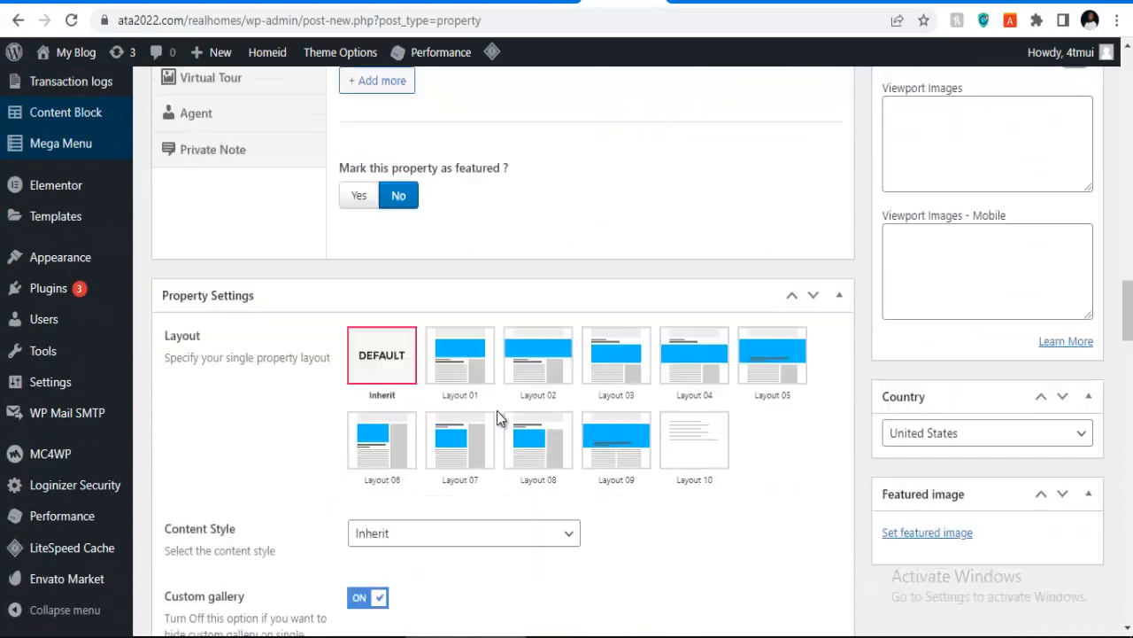
scroll(497, 412, down, 2)
scroll(532, 416, down, 3)
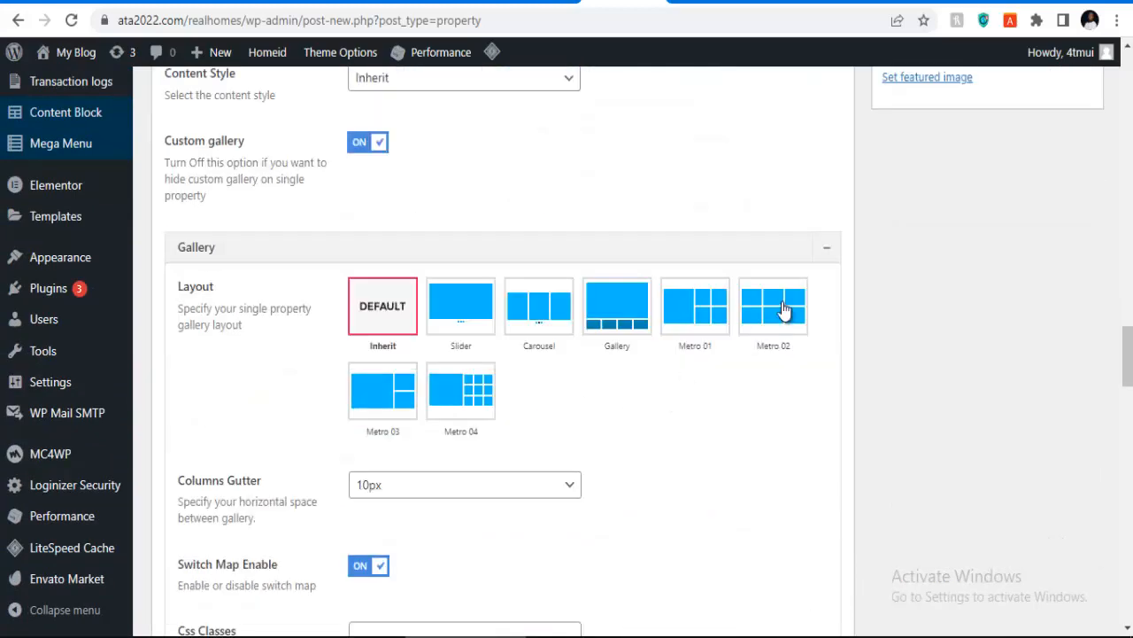
scroll(815, 301, up, 3)
scroll(894, 292, up, 1)
scroll(921, 355, down, 1)
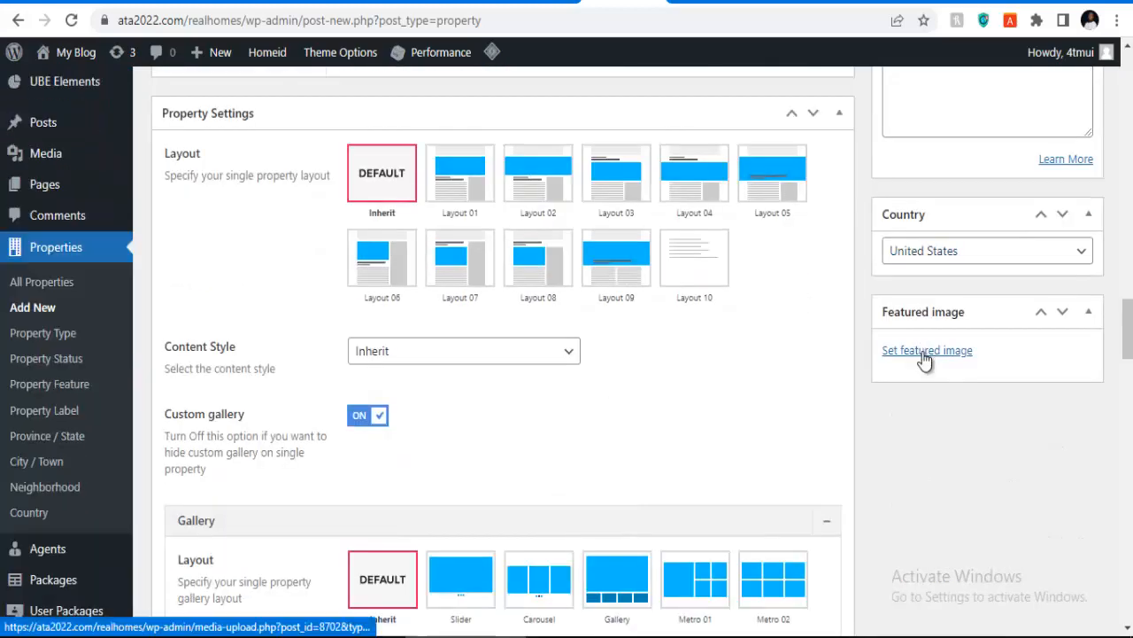
scroll(797, 376, down, 6)
scroll(664, 391, down, 4)
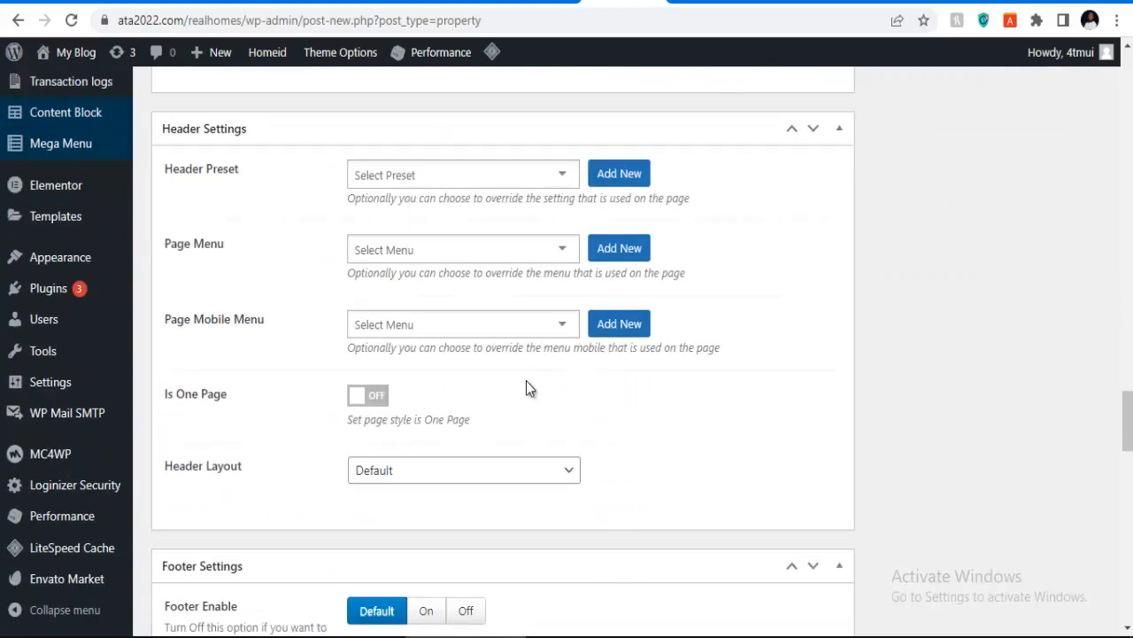
scroll(342, 172, down, 6)
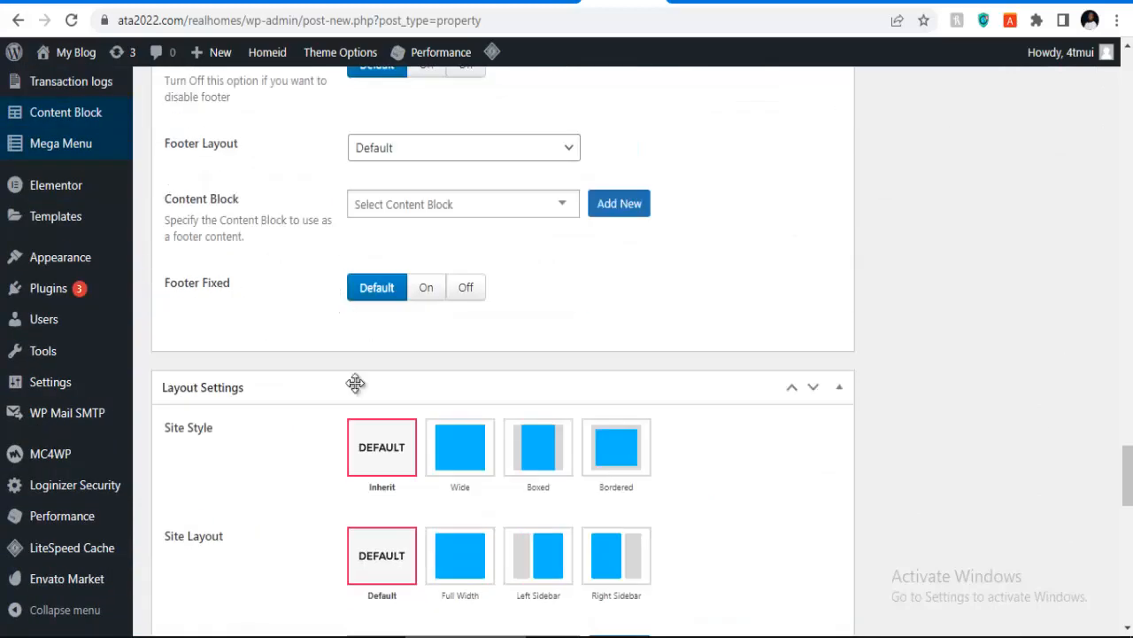
scroll(418, 390, down, 15)
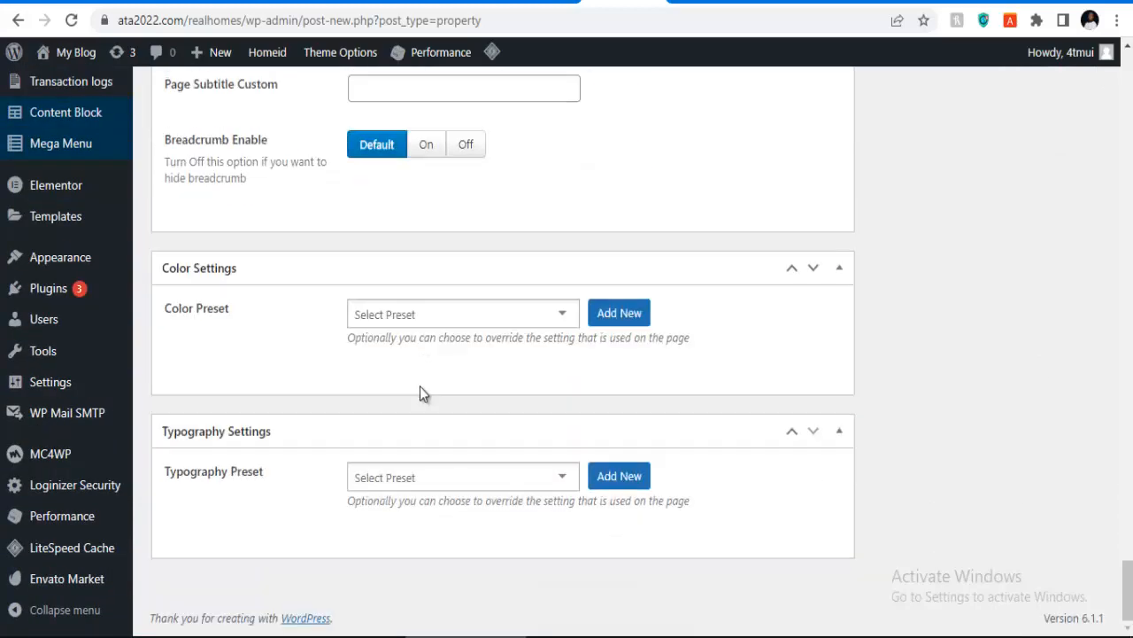
scroll(775, 278, up, 20)
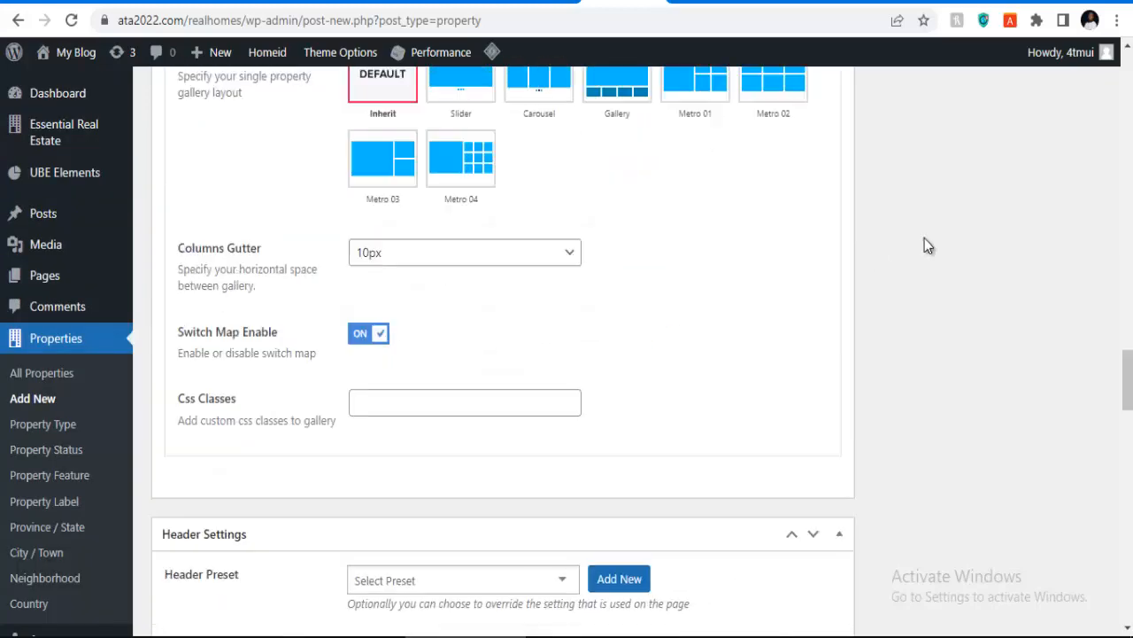
scroll(925, 238, up, 2)
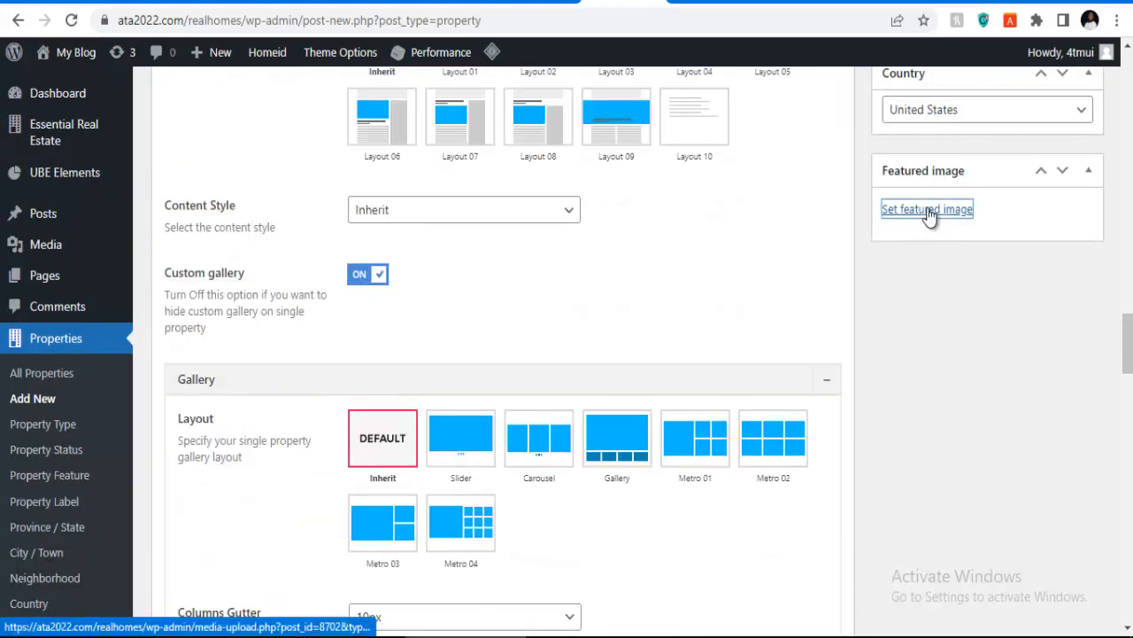
Step: Upload photo 10-8 from the real > cl2 folder and set it as the featured image
click(930, 213)
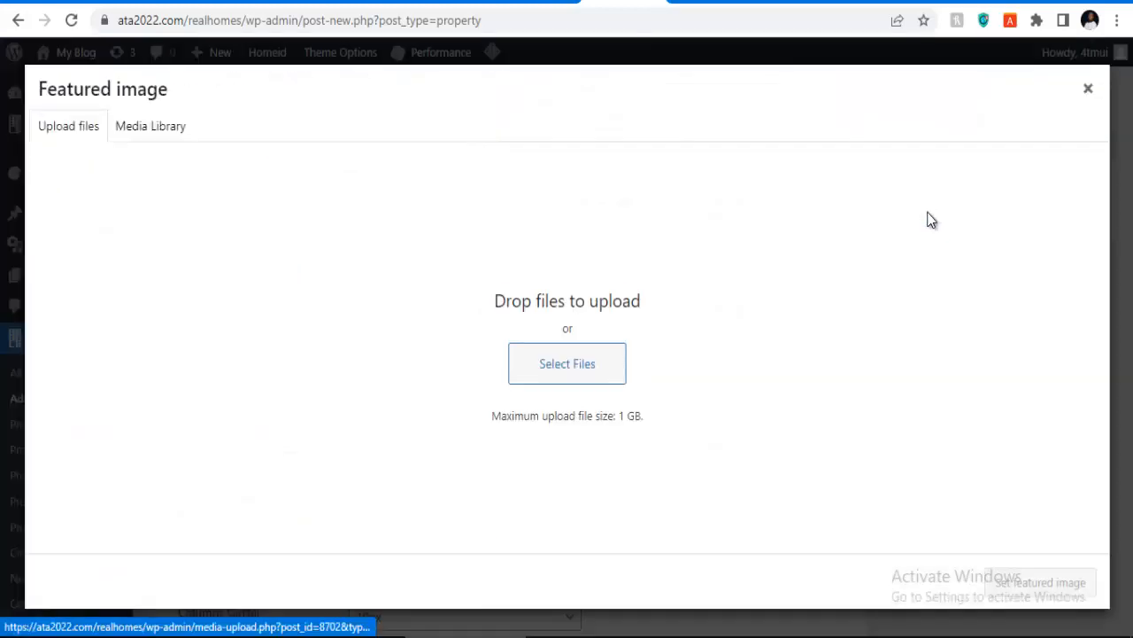
click(561, 370)
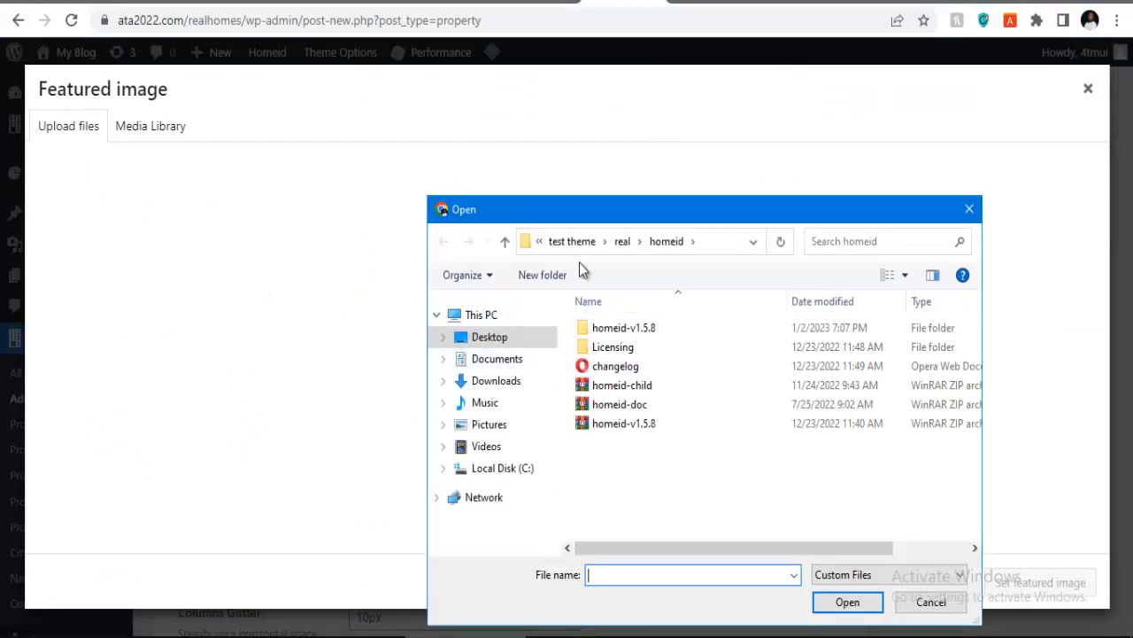
click(623, 241)
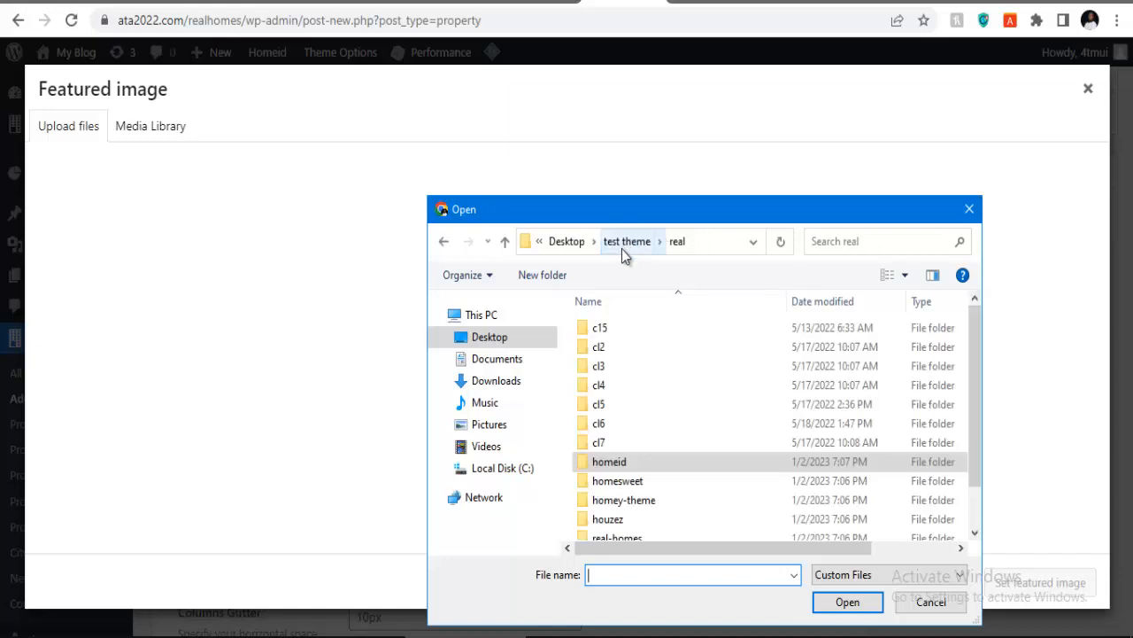
double_click(603, 333)
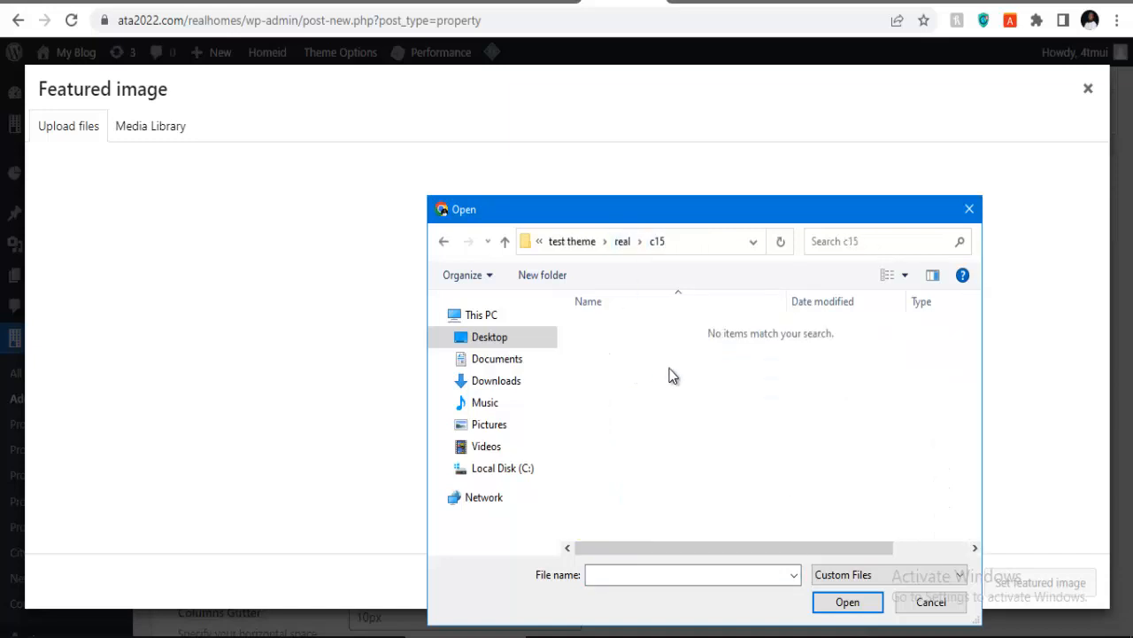
click(629, 250)
double_click(619, 349)
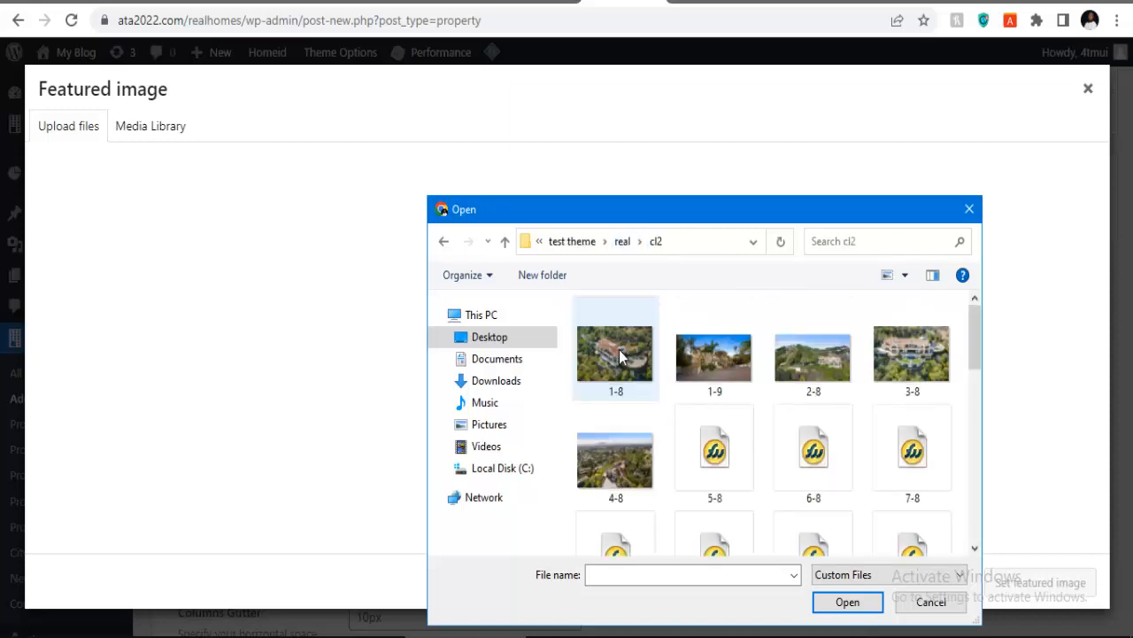
scroll(720, 432, down, 3)
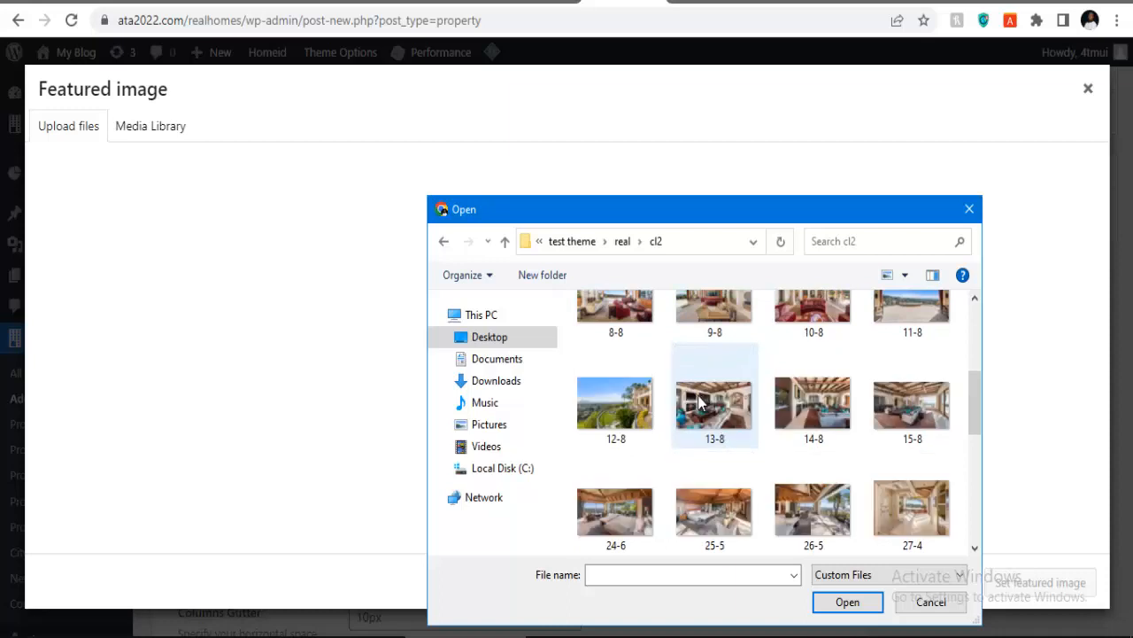
scroll(744, 408, up, 1)
click(833, 364)
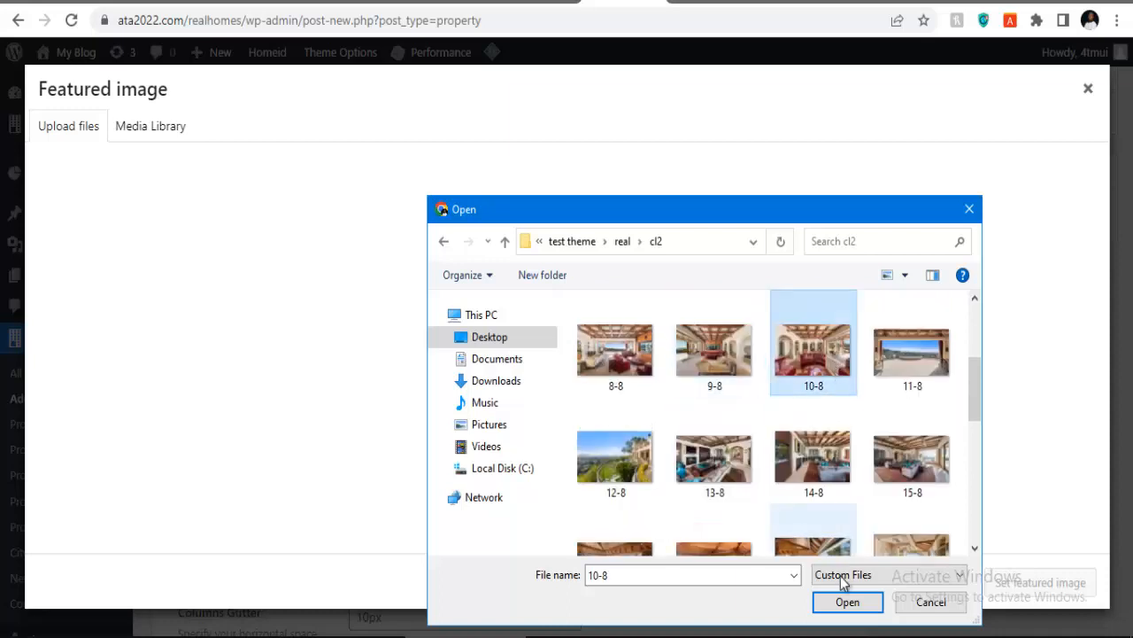
click(850, 610)
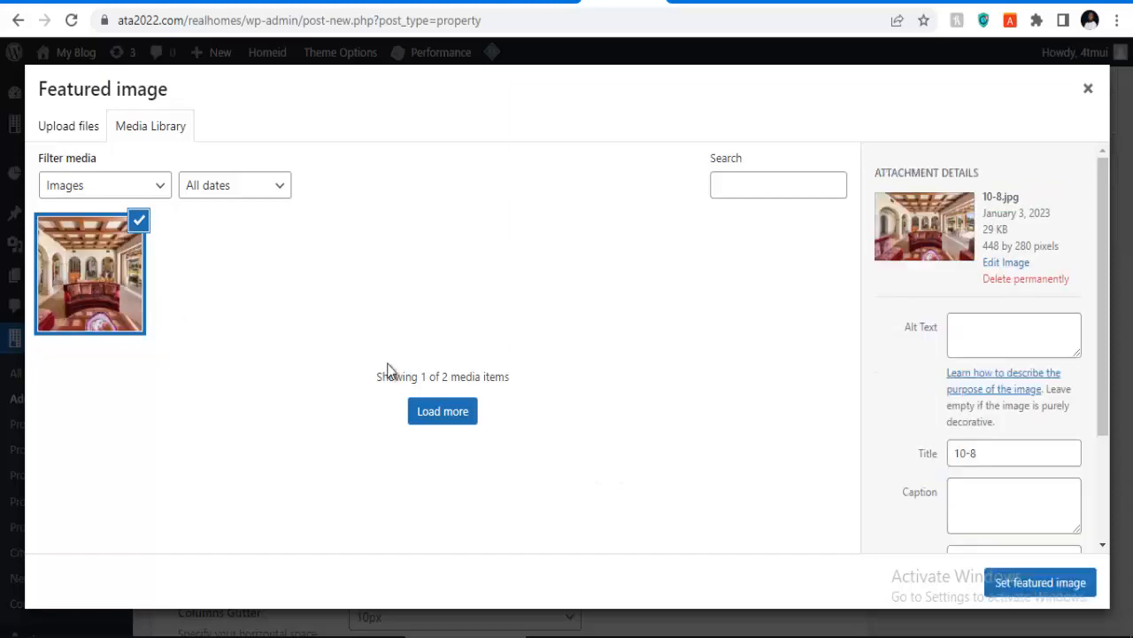
click(1050, 592)
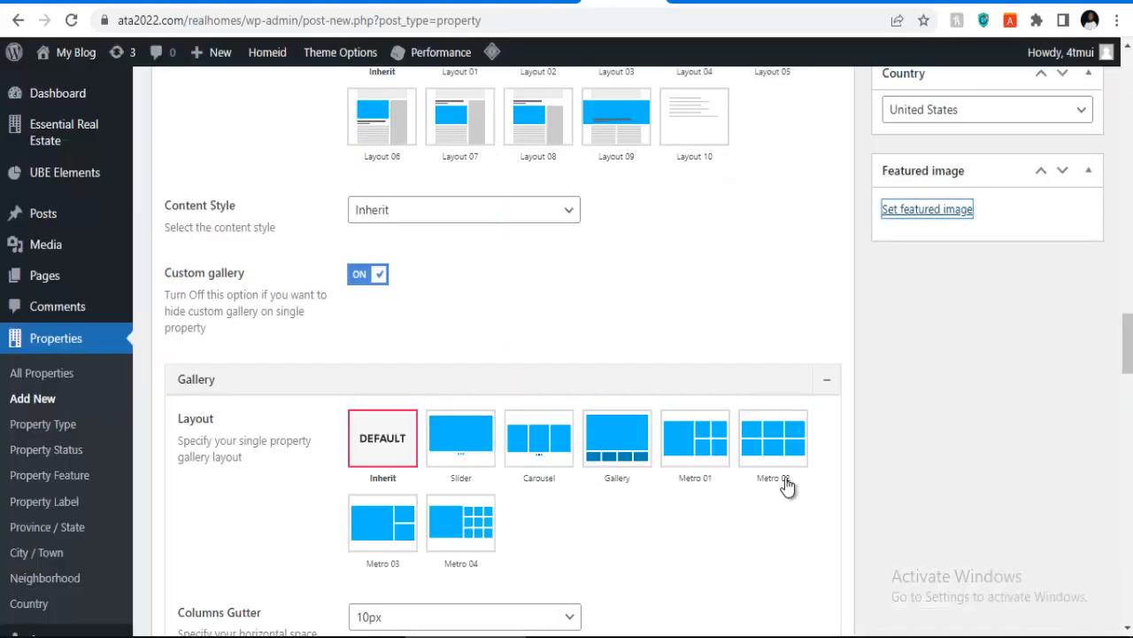
Step: Bring up the Location section of the property information
scroll(567, 413, up, 6)
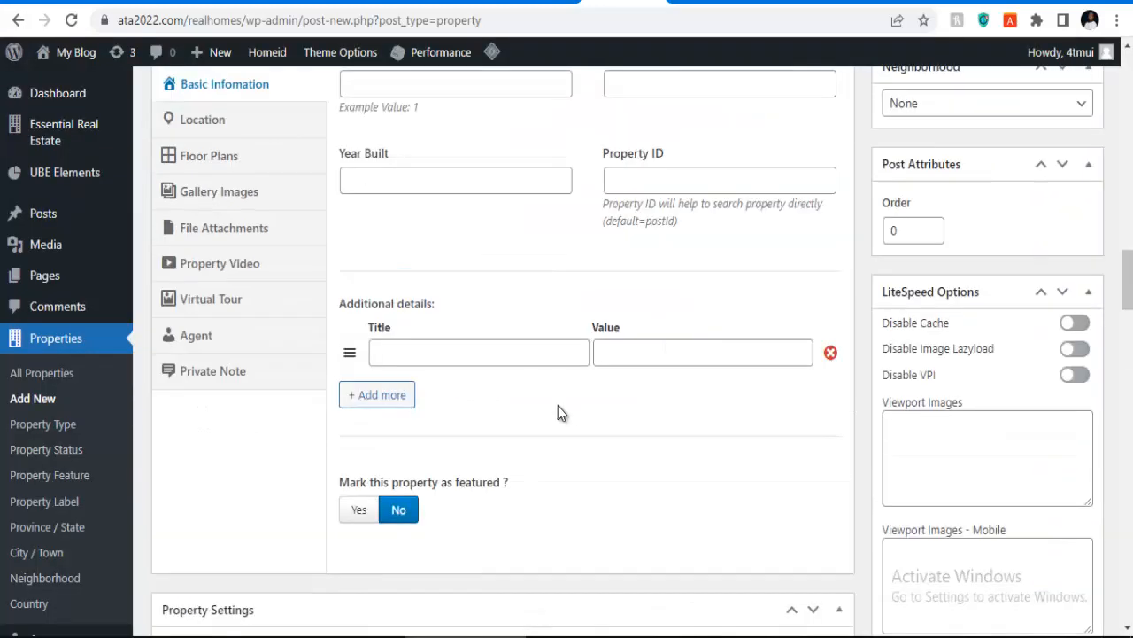
scroll(506, 404, up, 4)
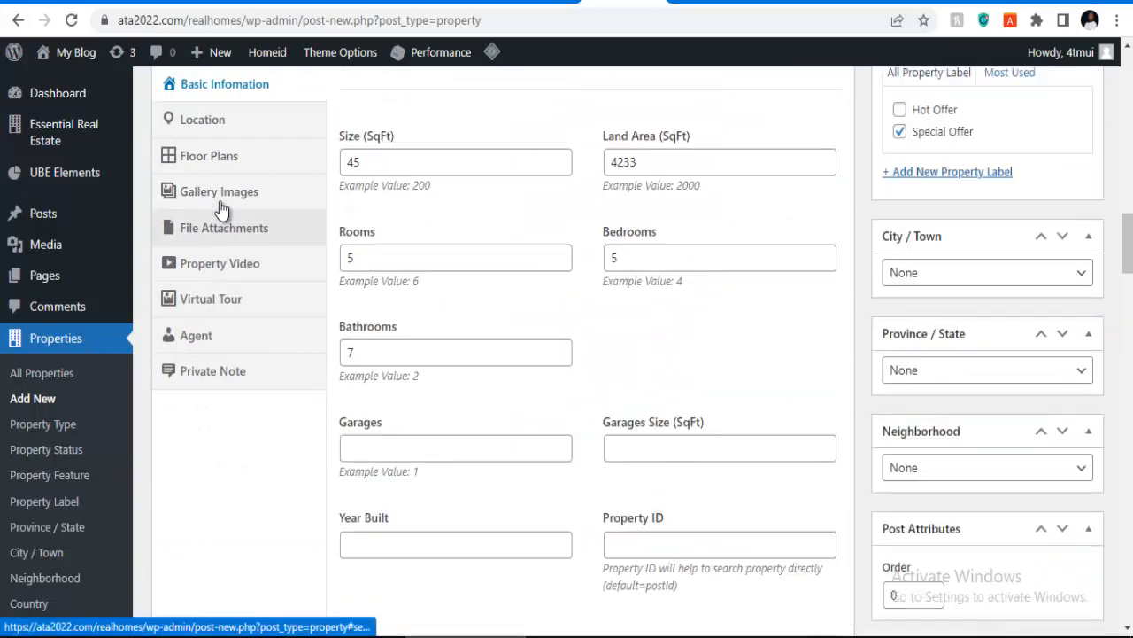
scroll(223, 133, up, 3)
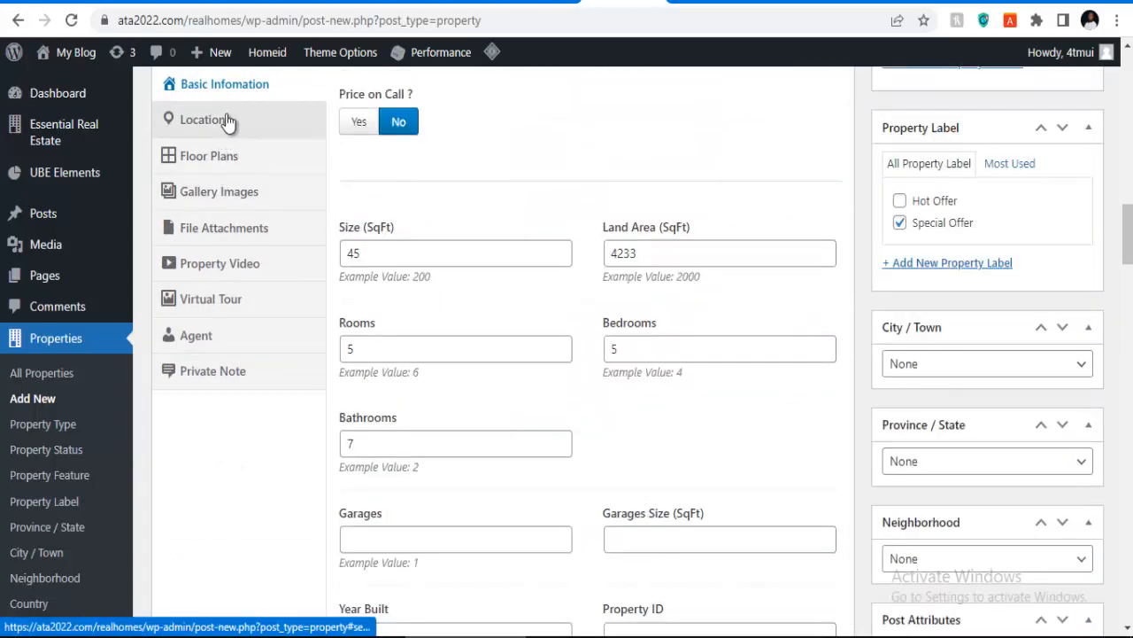
scroll(227, 121, up, 2)
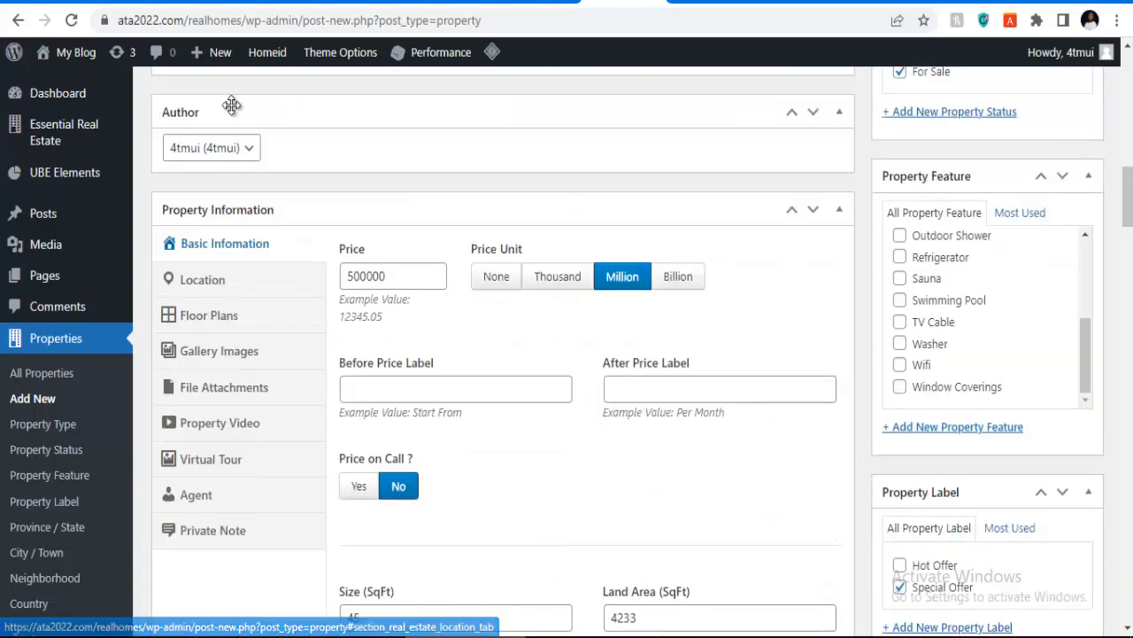
click(212, 287)
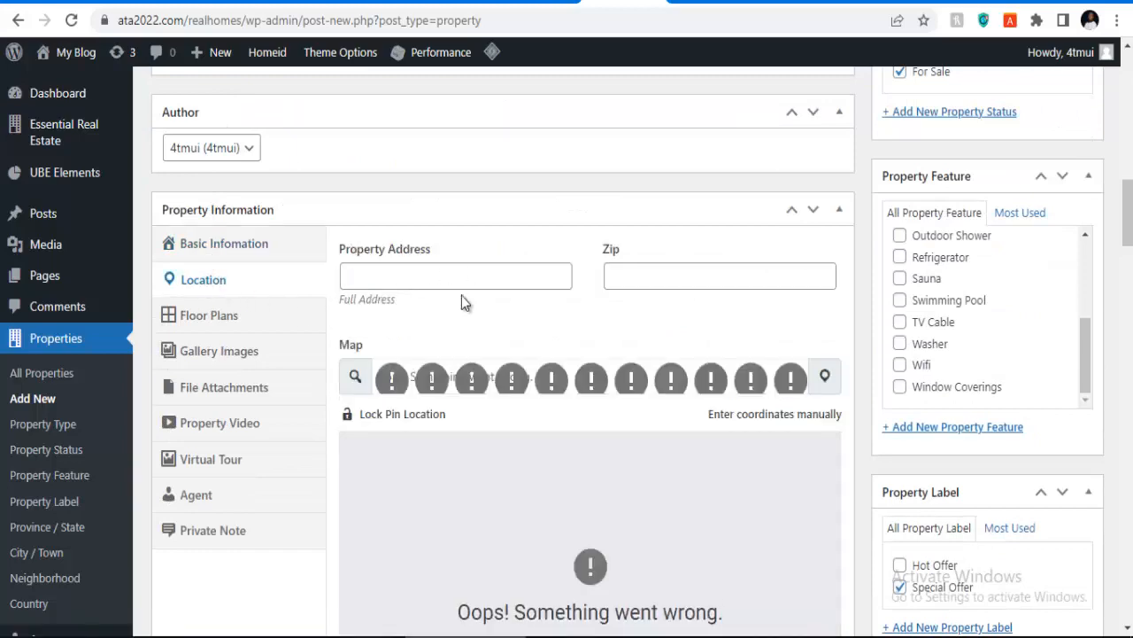
scroll(493, 301, down, 3)
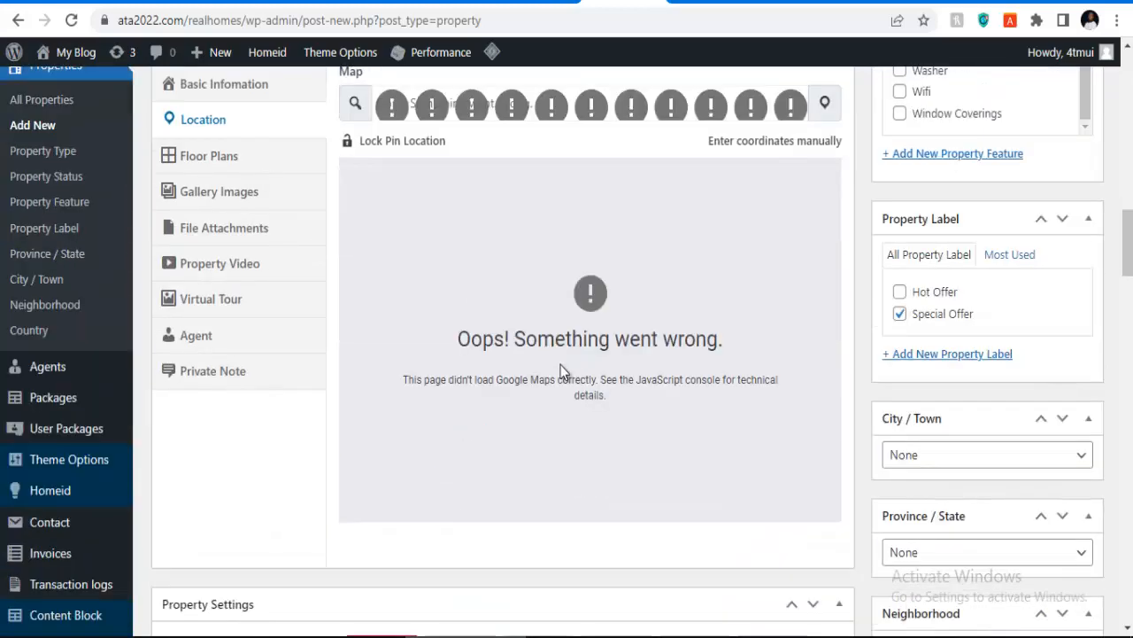
scroll(498, 355, up, 2)
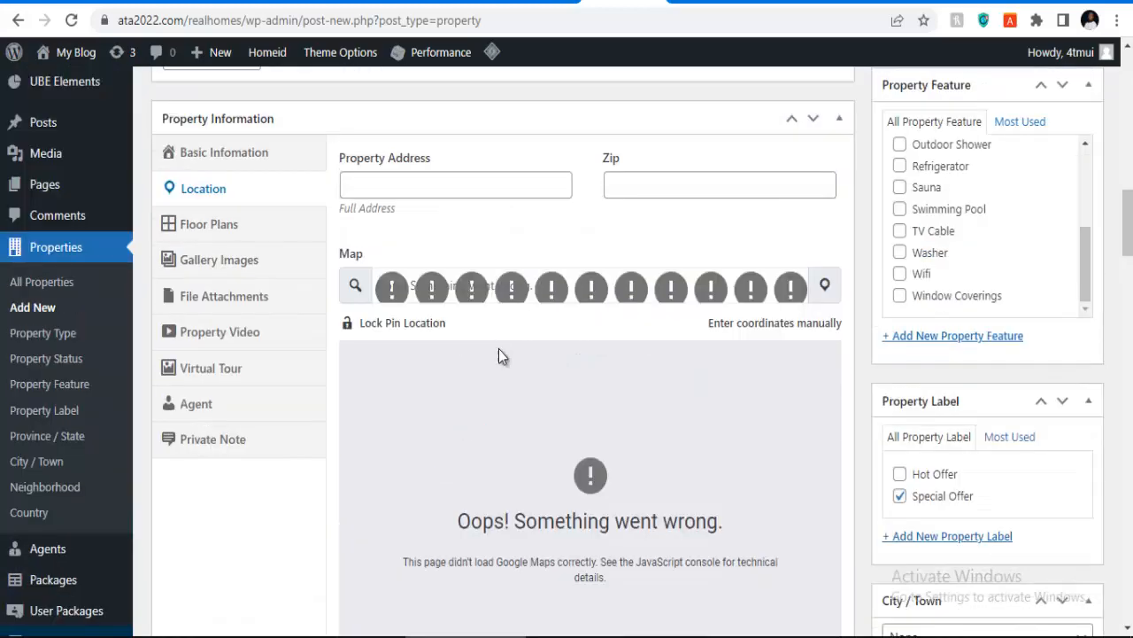
Step: Enter the property's full address and zip code 300231
click(458, 189)
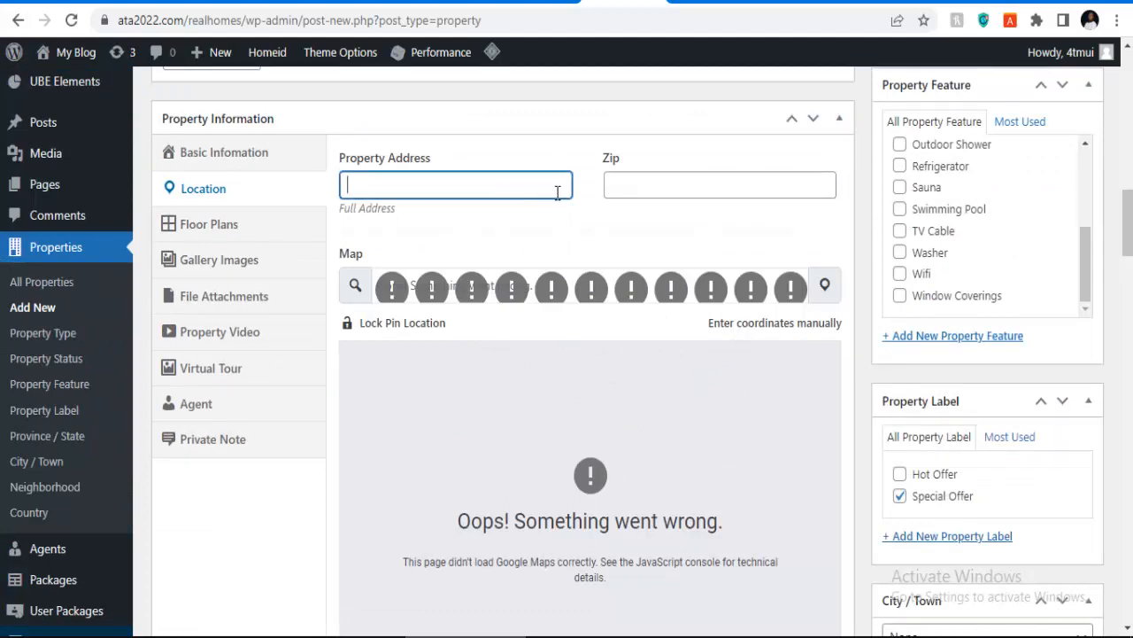
click(640, 186)
click(407, 193)
click(678, 182)
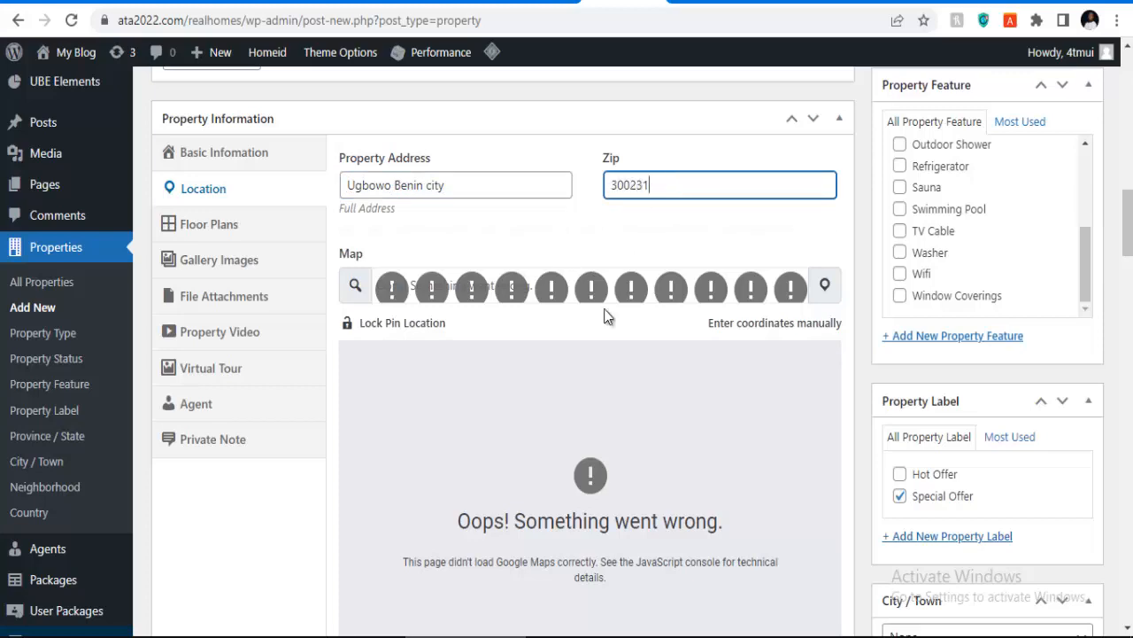
scroll(298, 263, down, 5)
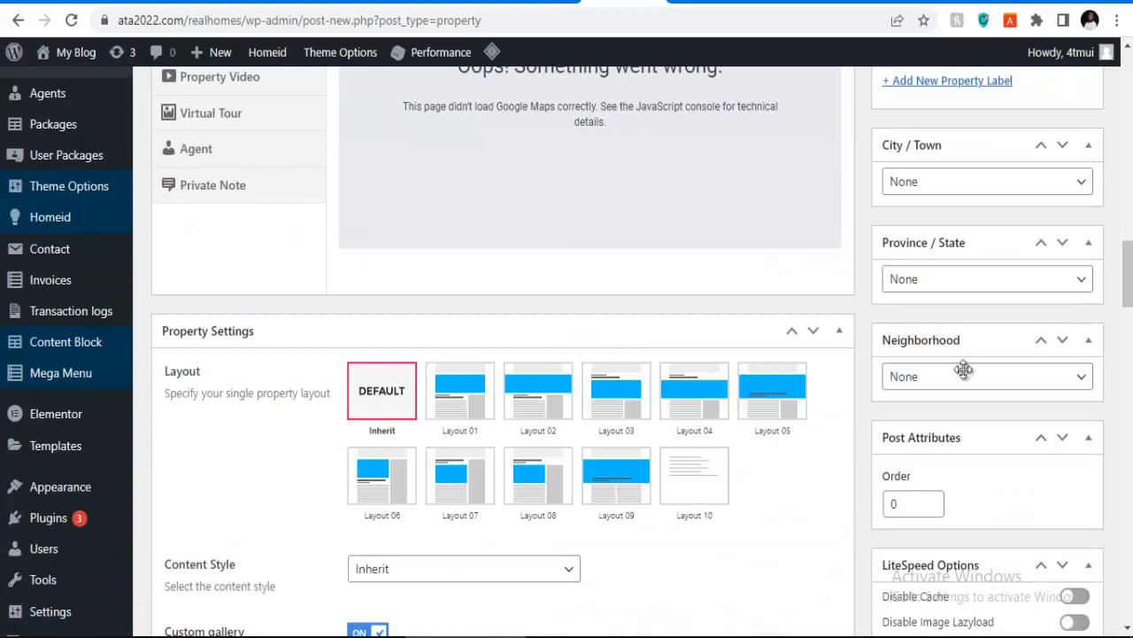
scroll(963, 370, down, 7)
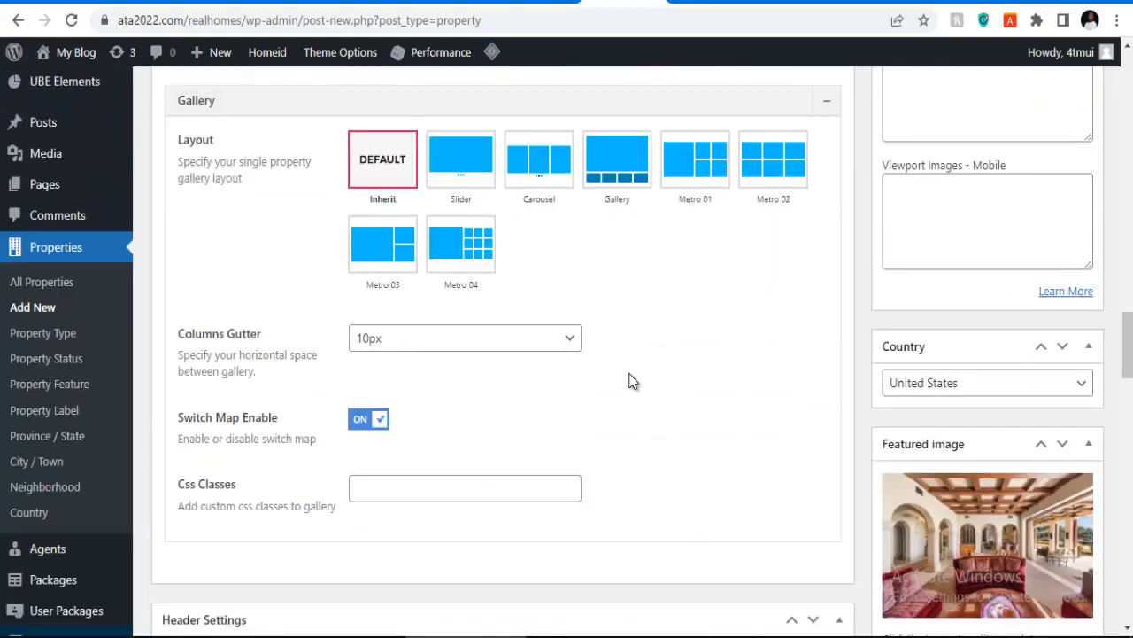
scroll(630, 381, down, 4)
scroll(625, 375, up, 15)
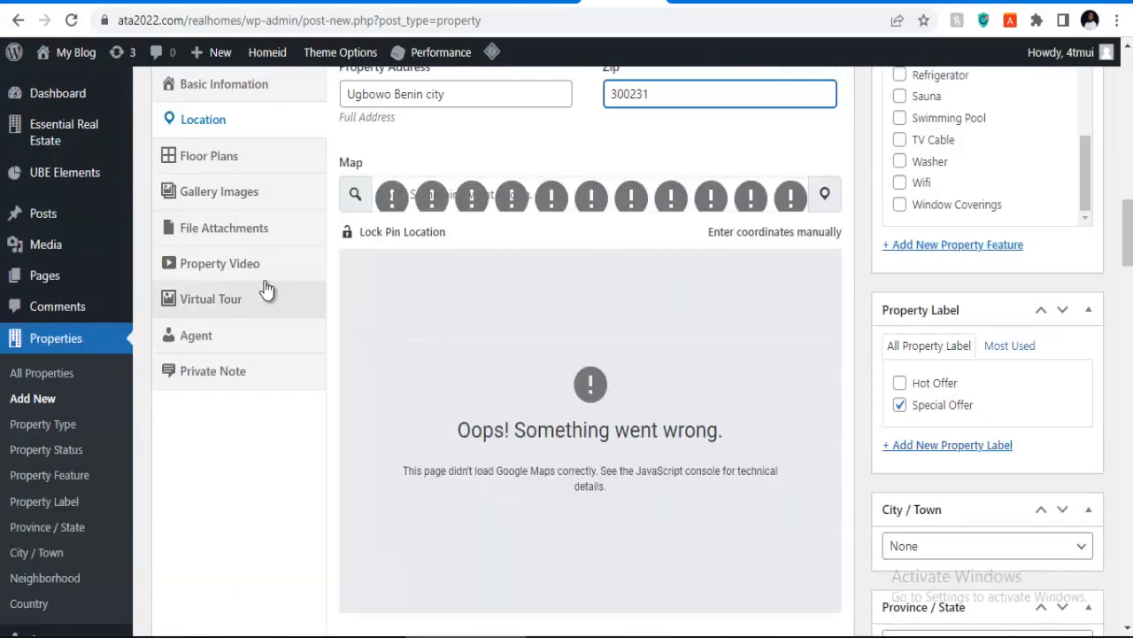
Step: Try Enable Floors under Floor Plans, leave it at No, and go to Gallery Images
click(220, 164)
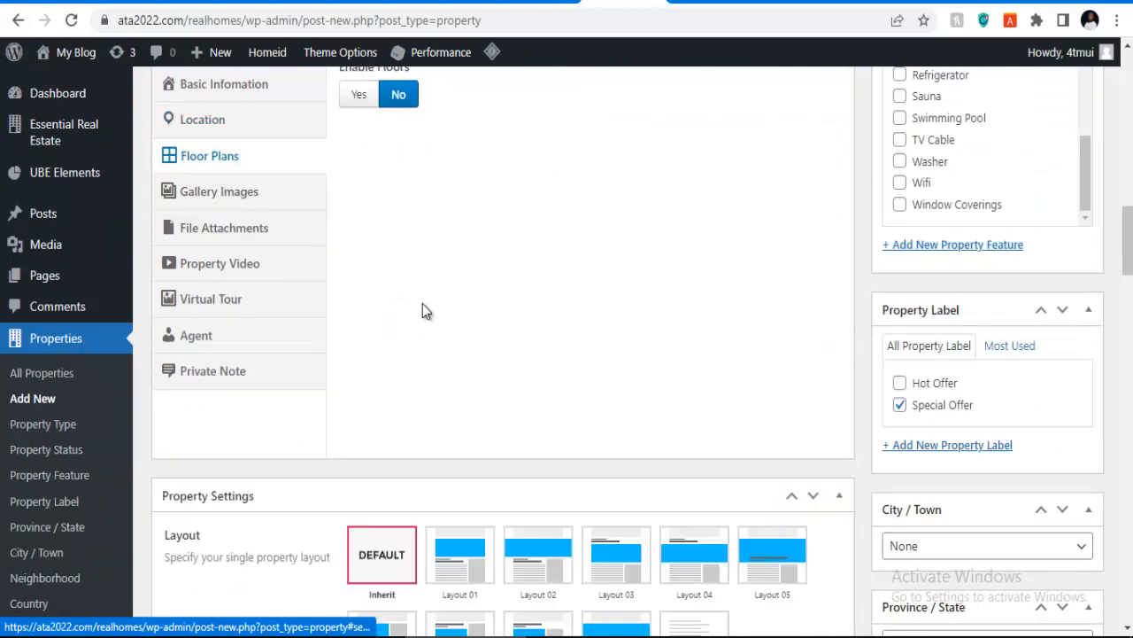
scroll(423, 311, up, 3)
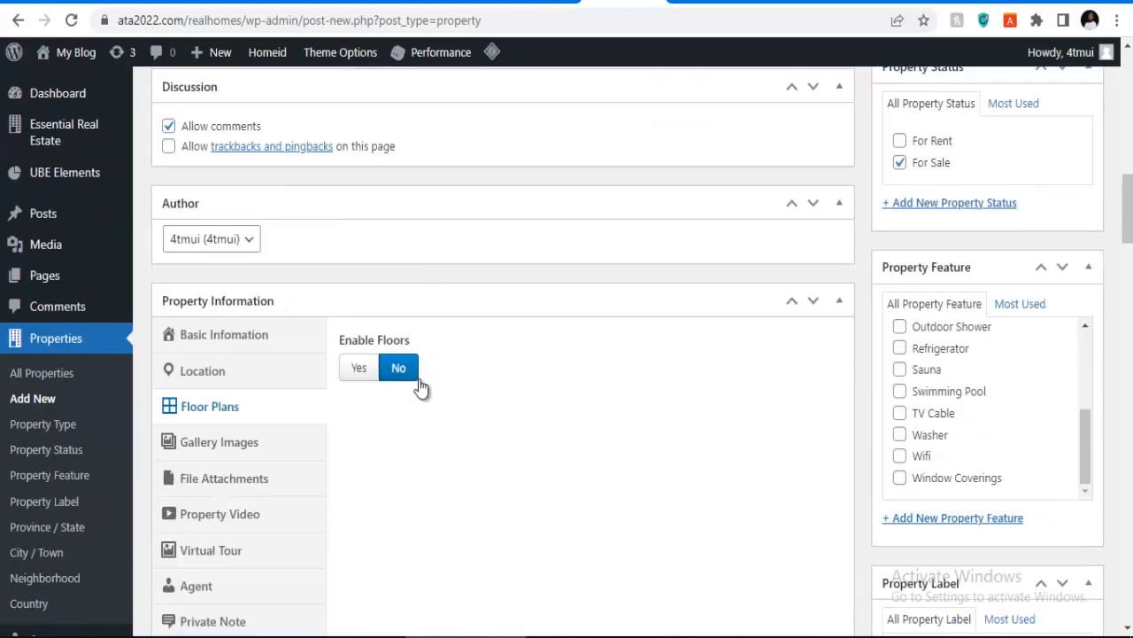
scroll(420, 387, down, 5)
scroll(389, 276, up, 3)
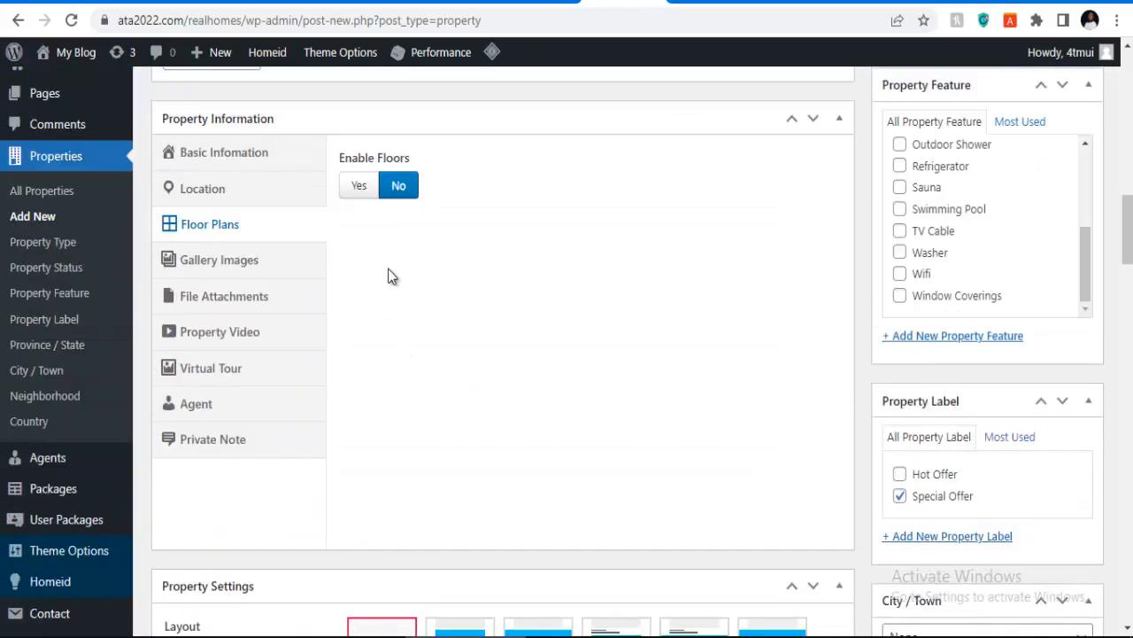
click(359, 189)
scroll(620, 356, down, 4)
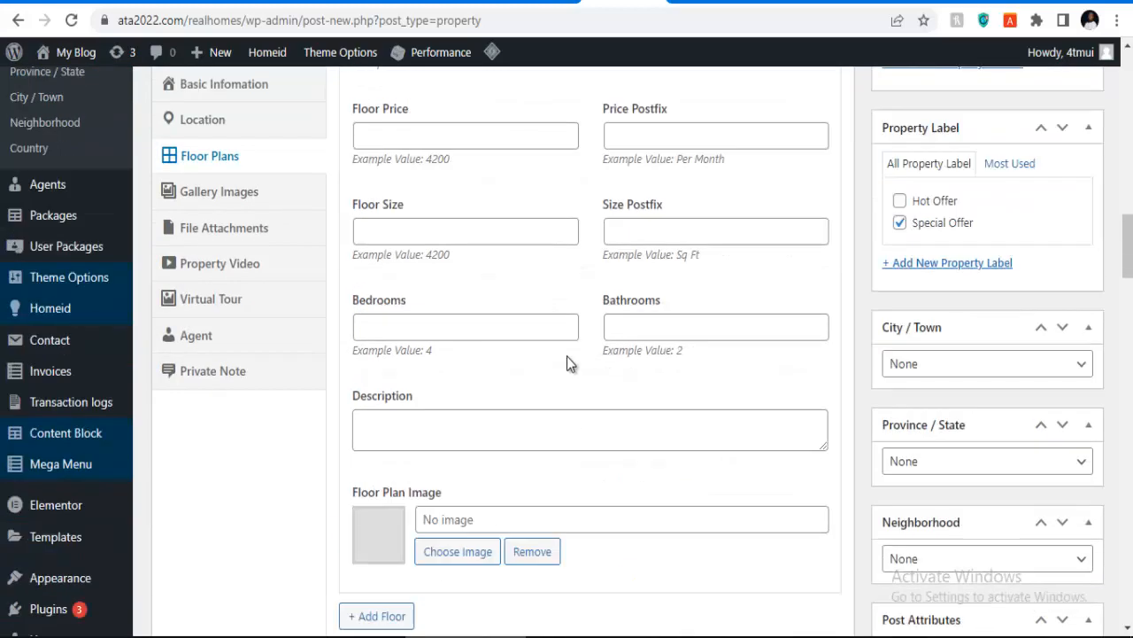
scroll(567, 355, up, 1)
scroll(561, 362, down, 2)
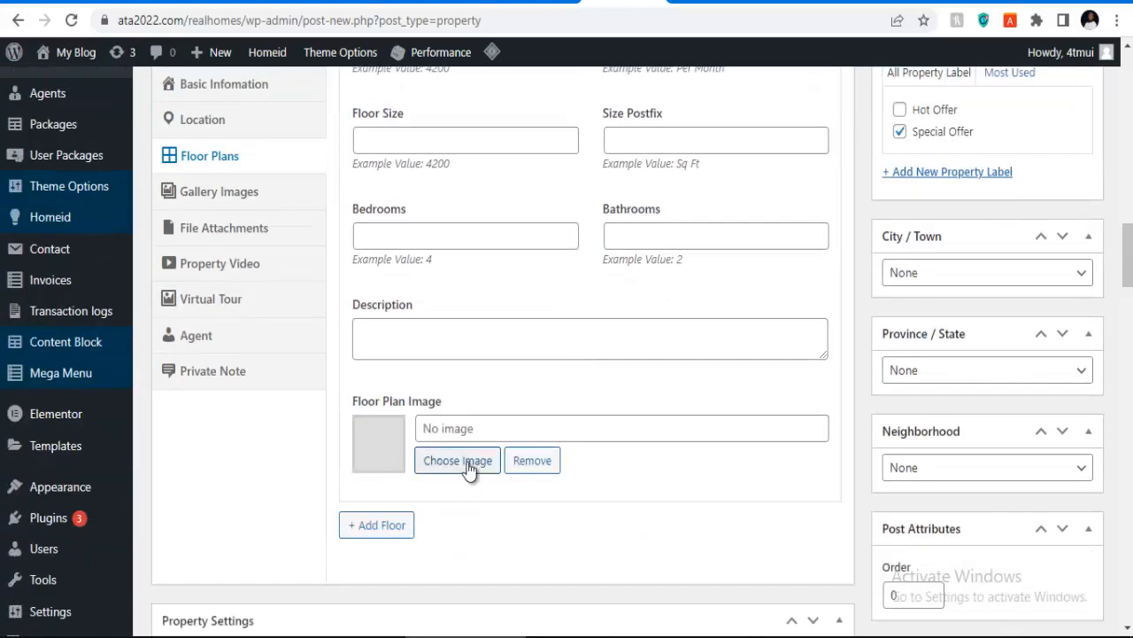
scroll(487, 468, up, 6)
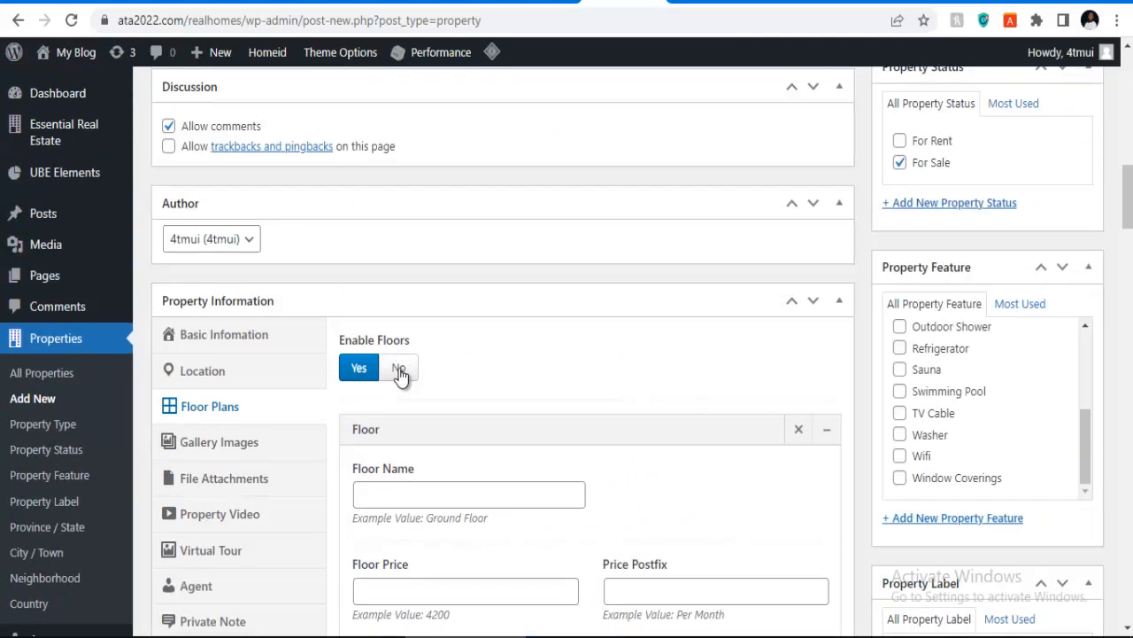
click(399, 370)
click(226, 451)
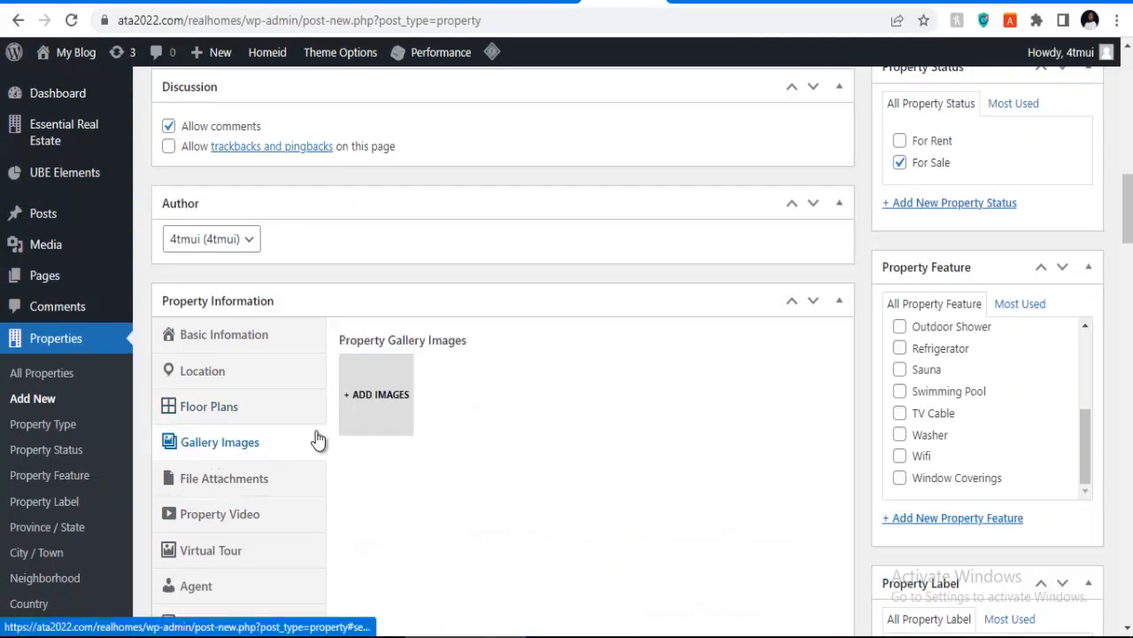
Step: Upload 28-4, 29-3, 30-3 and 31-3 together and use them as the gallery images
click(379, 398)
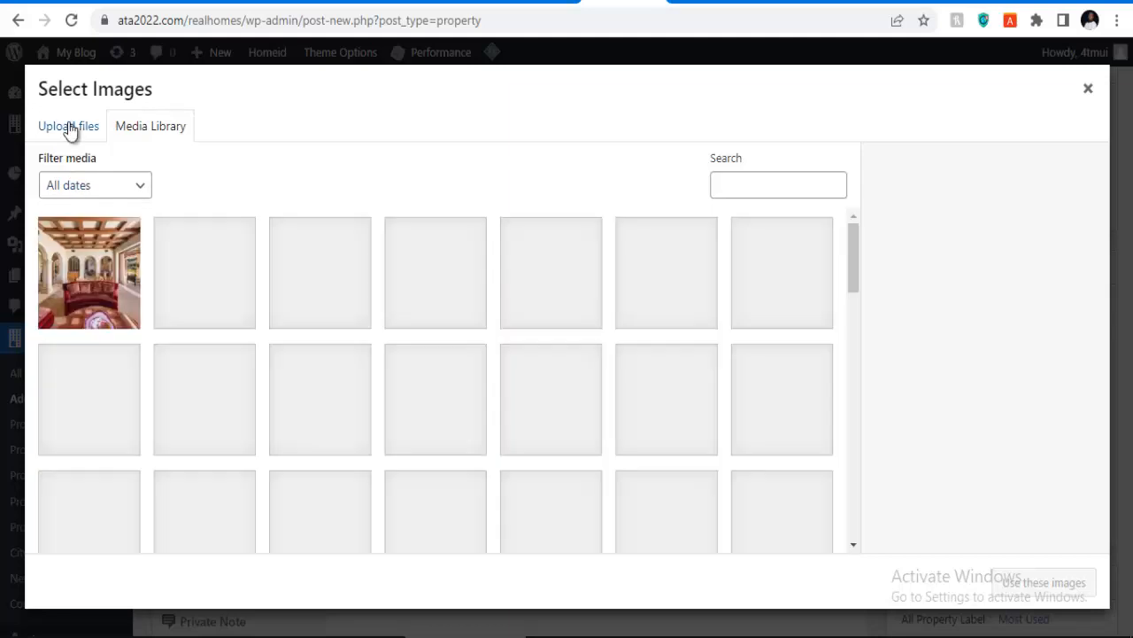
click(69, 130)
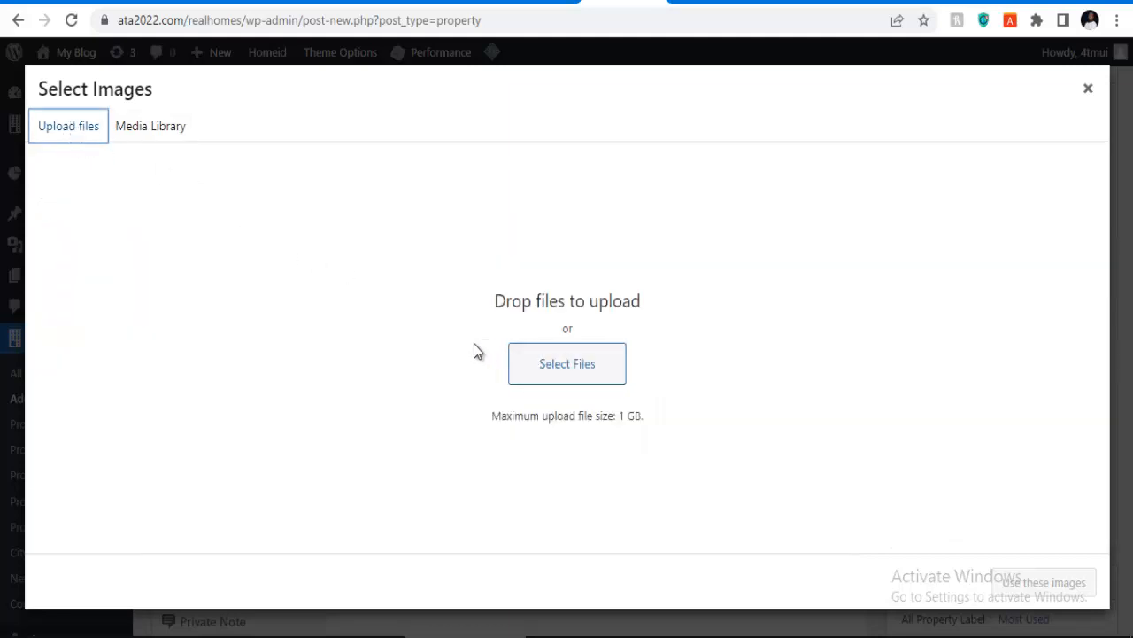
click(580, 381)
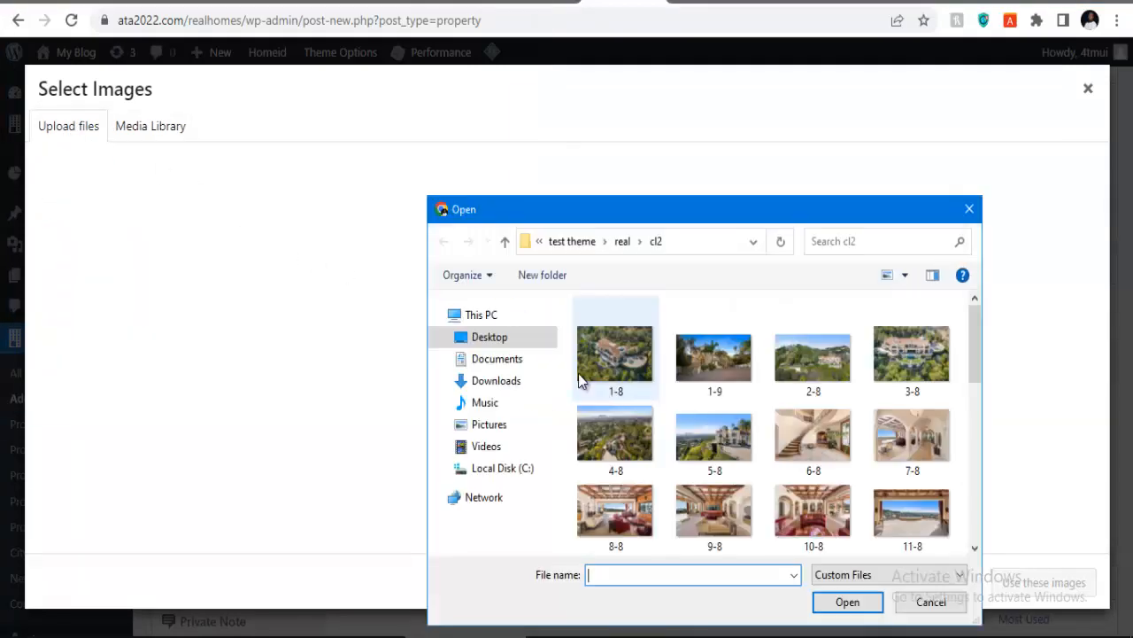
scroll(711, 415, down, 5)
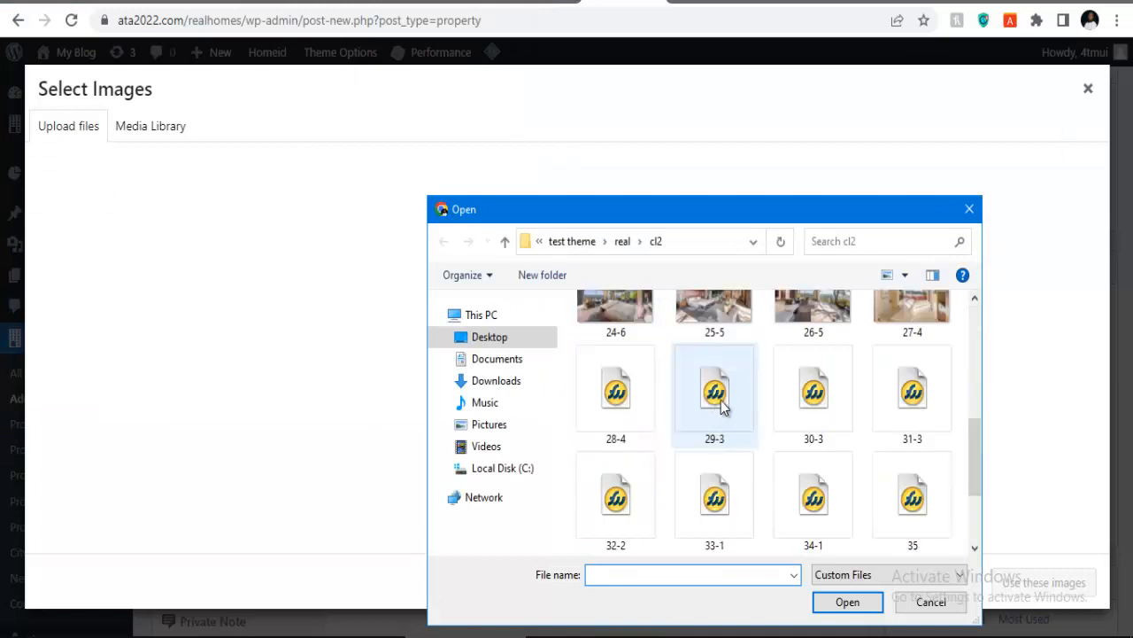
click(637, 417)
key(shift+Right)
key(shift+Right)
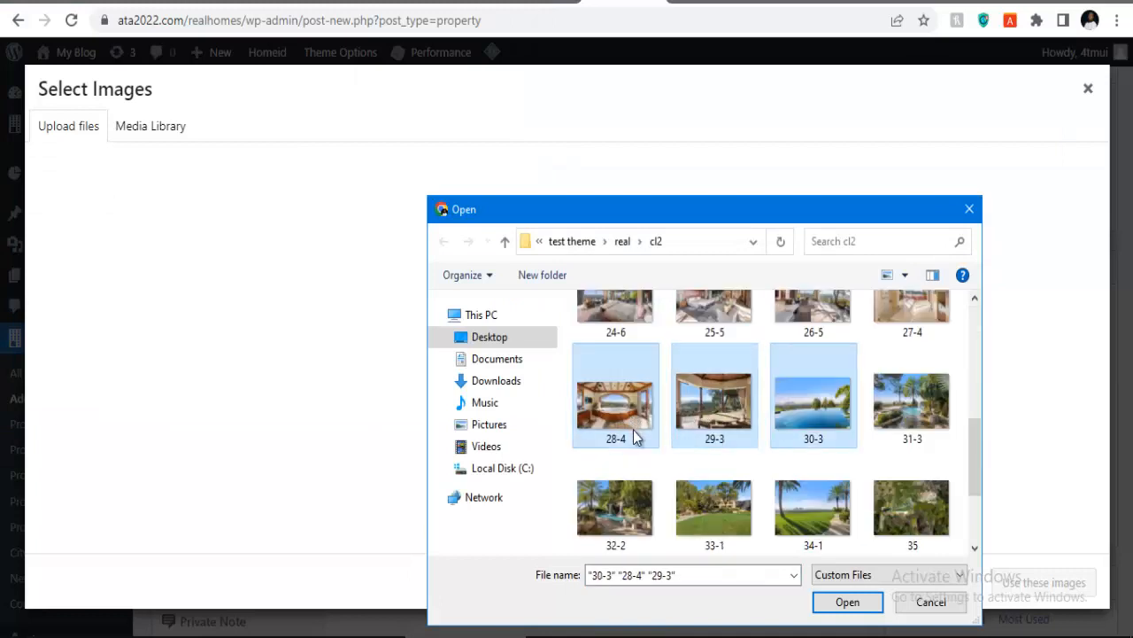
key(shift+Right)
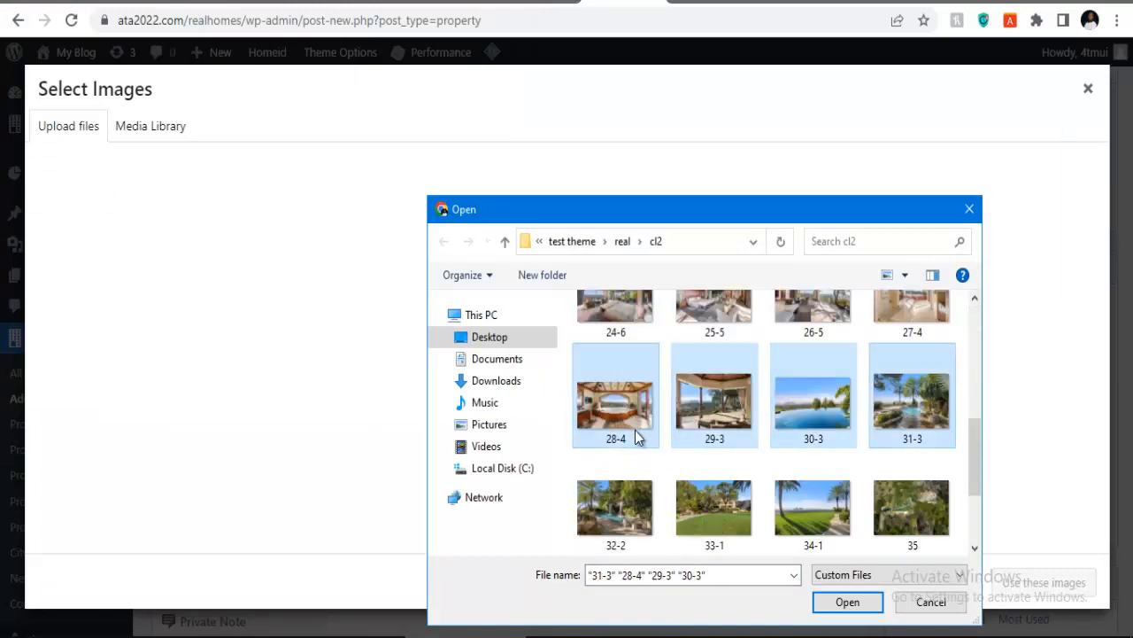
click(833, 601)
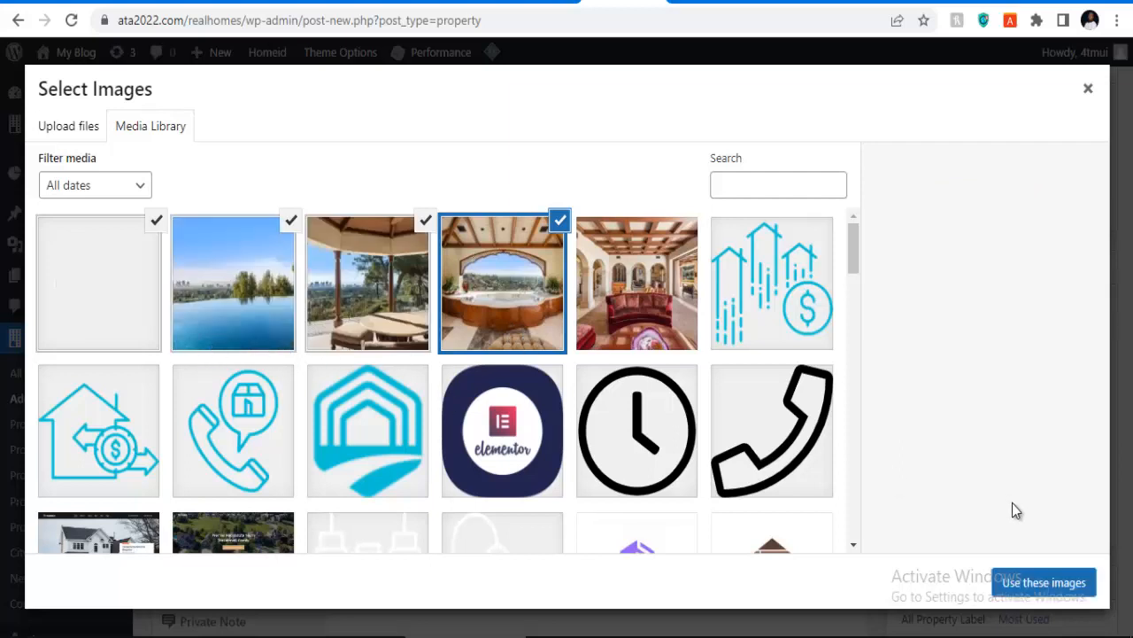
click(1034, 584)
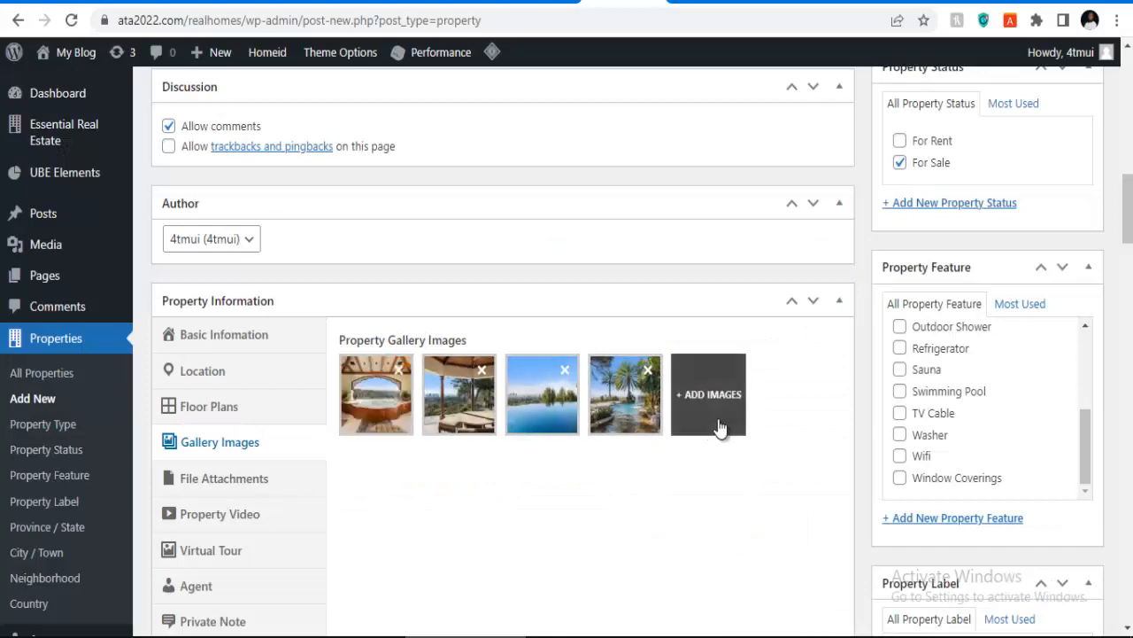
Step: Show the Property Video section of the property information
scroll(1002, 385, up, 5)
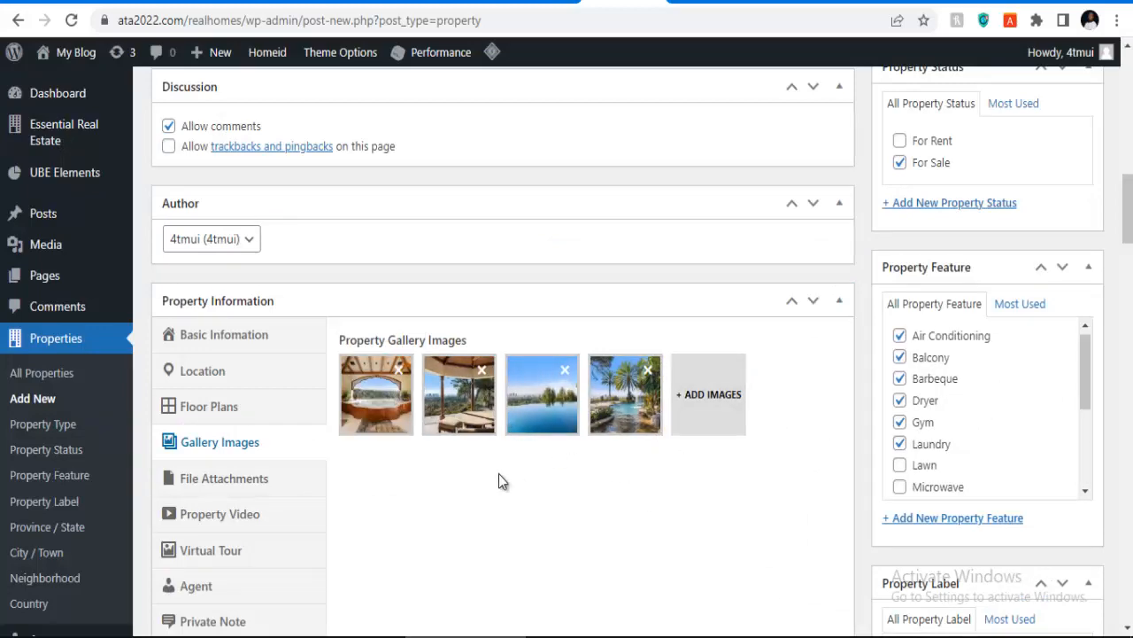
scroll(398, 456, down, 3)
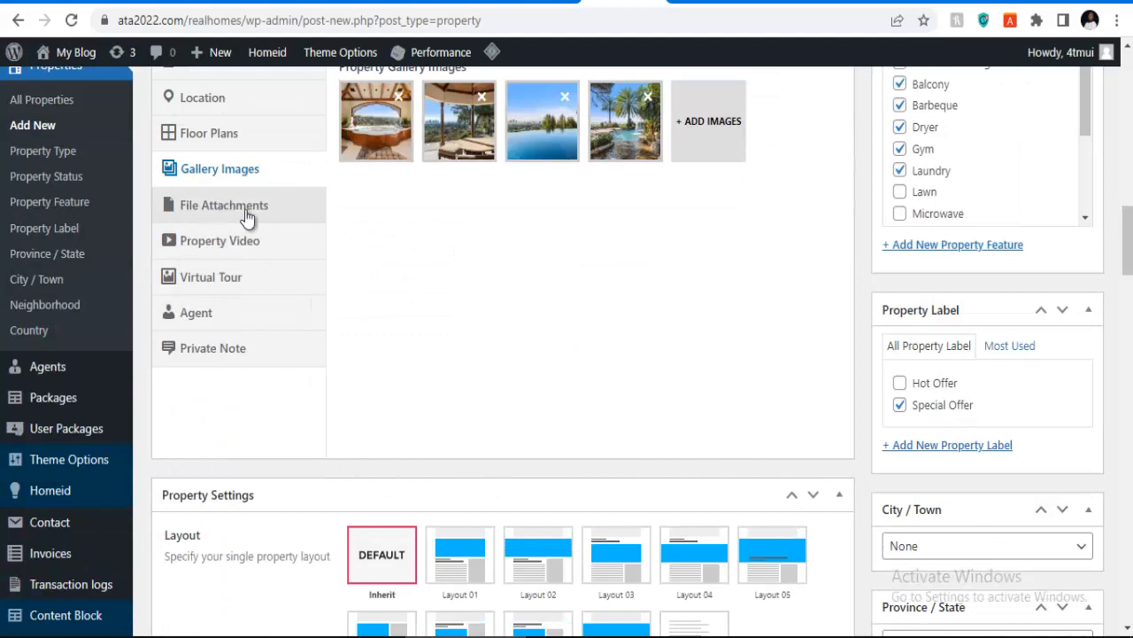
scroll(436, 210, up, 2)
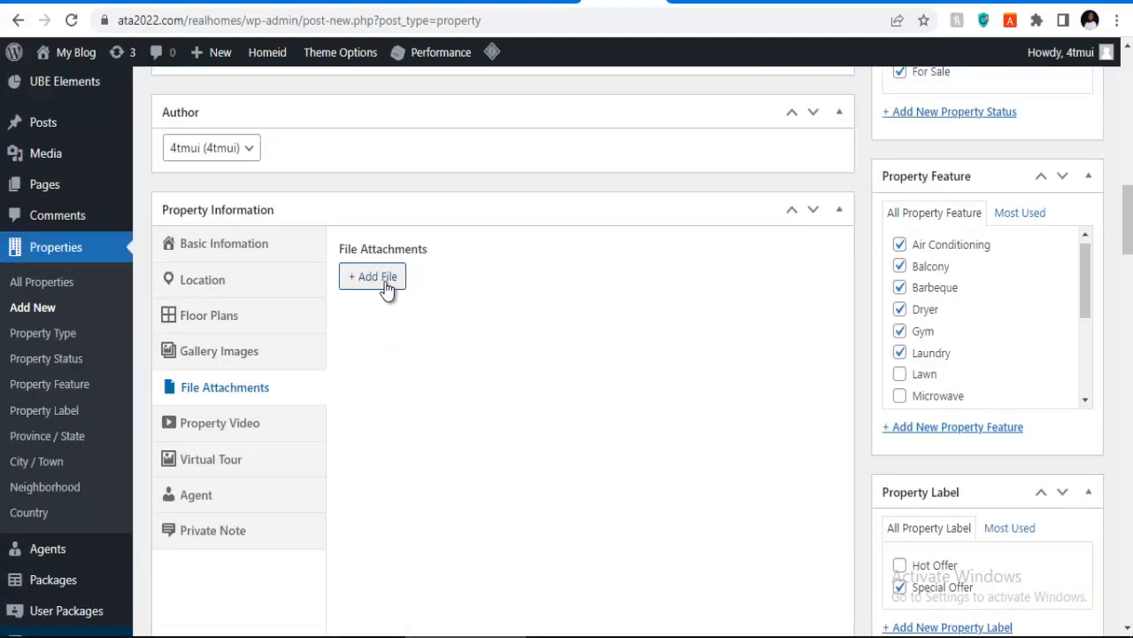
click(241, 430)
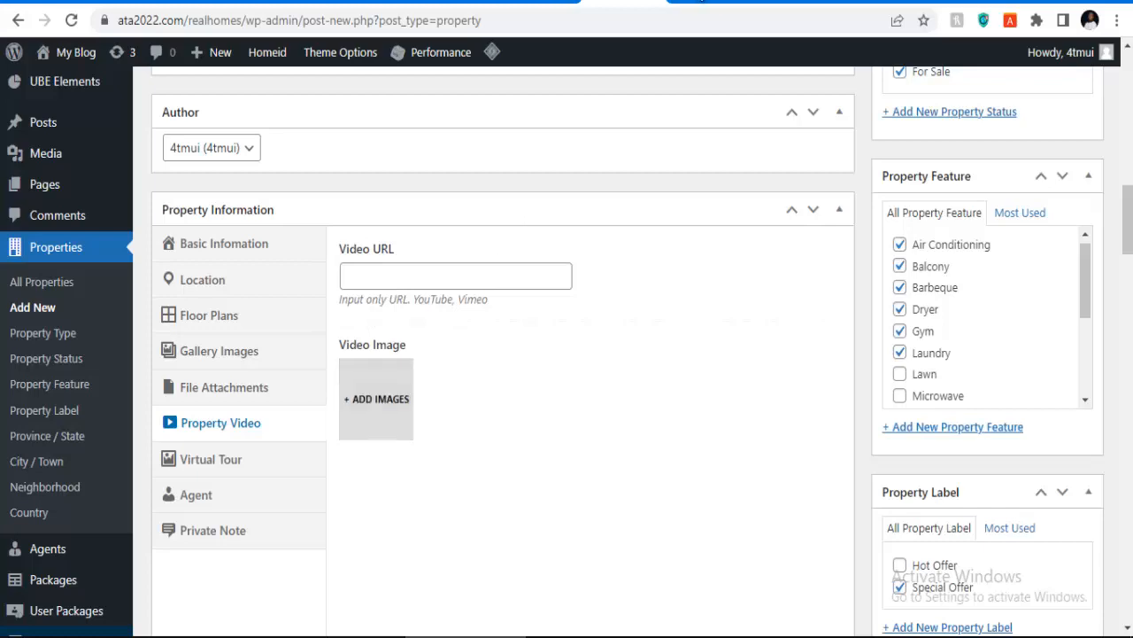
Step: Copy the YouTube video URL from the Medorf reference listing and return to WordPress
click(779, 4)
scroll(425, 380, down, 10)
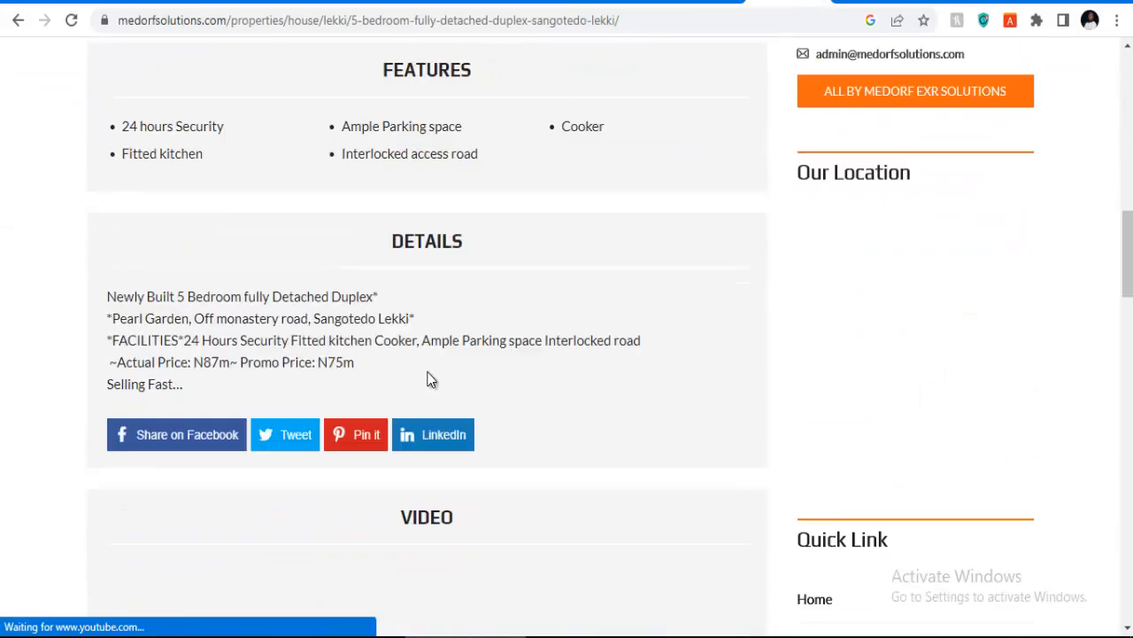
scroll(427, 379, down, 7)
scroll(367, 307, up, 2)
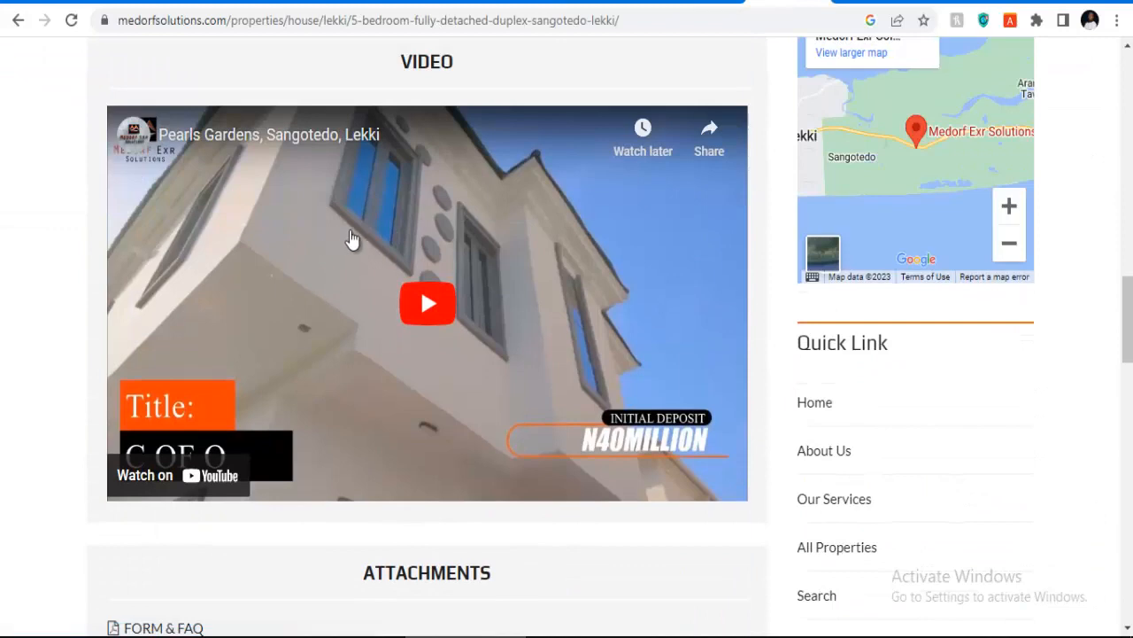
right_click(352, 239)
click(559, 80)
click(611, 4)
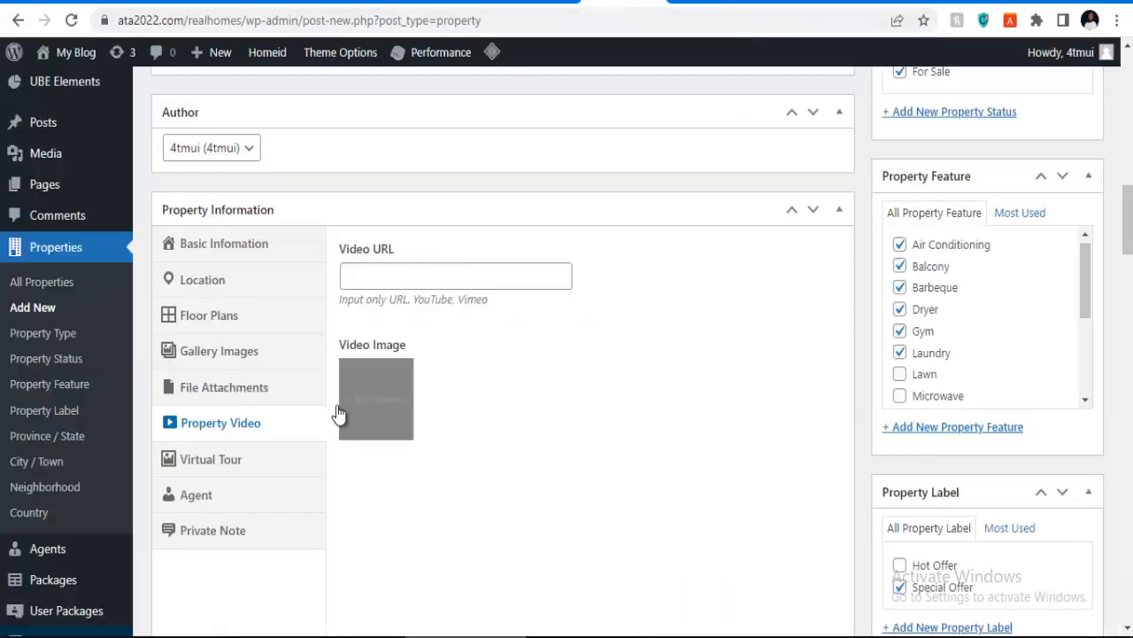
Step: Paste the copied YouTube link into Video URL and recheck it on the Property Video tab
click(396, 275)
text(https://youtu.be/v1cX_liA0a0)
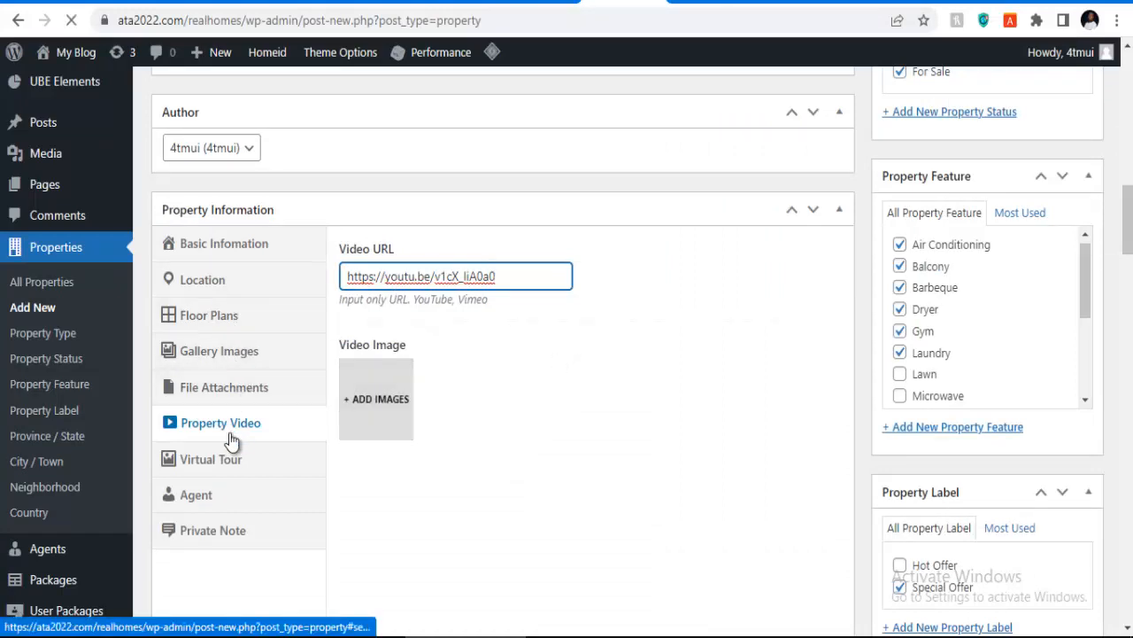
scroll(526, 429, down, 10)
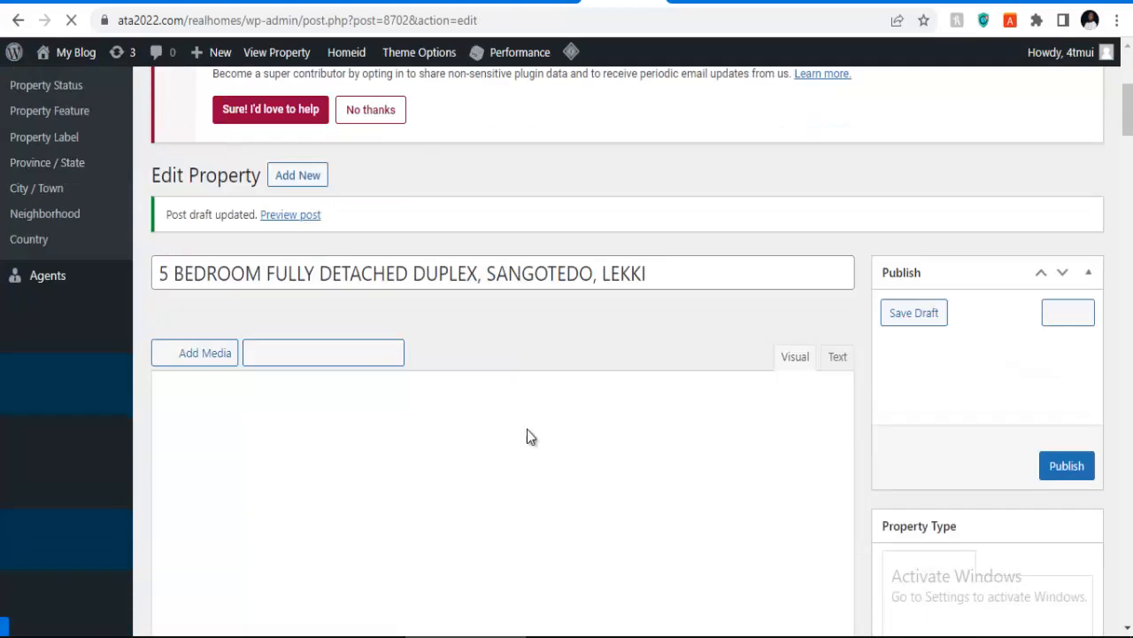
scroll(641, 412, down, 20)
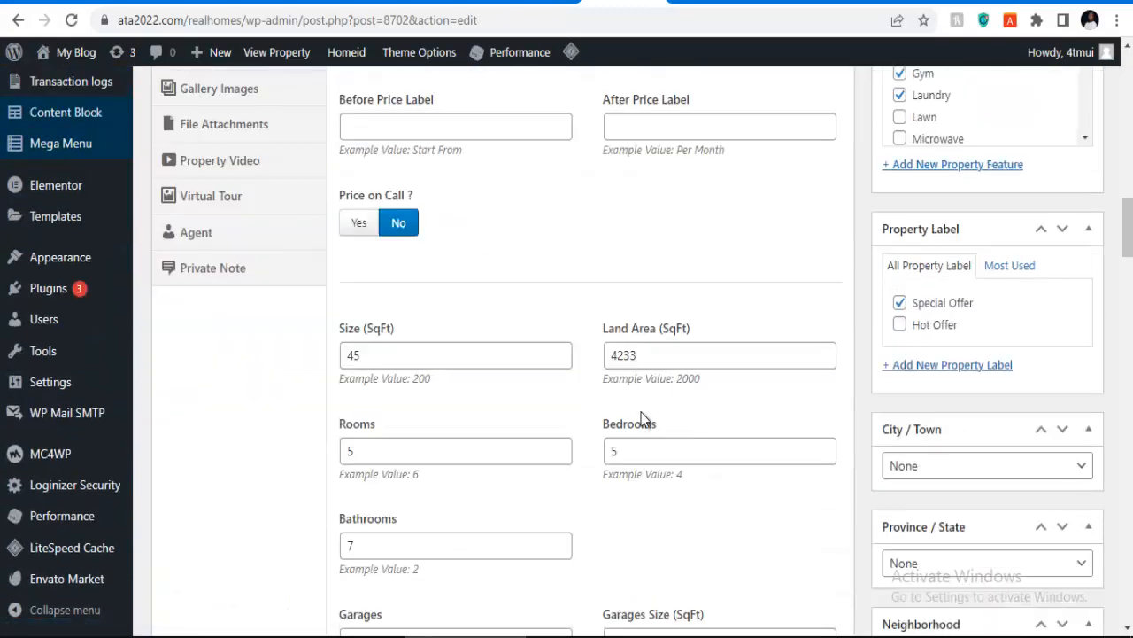
scroll(621, 412, down, 6)
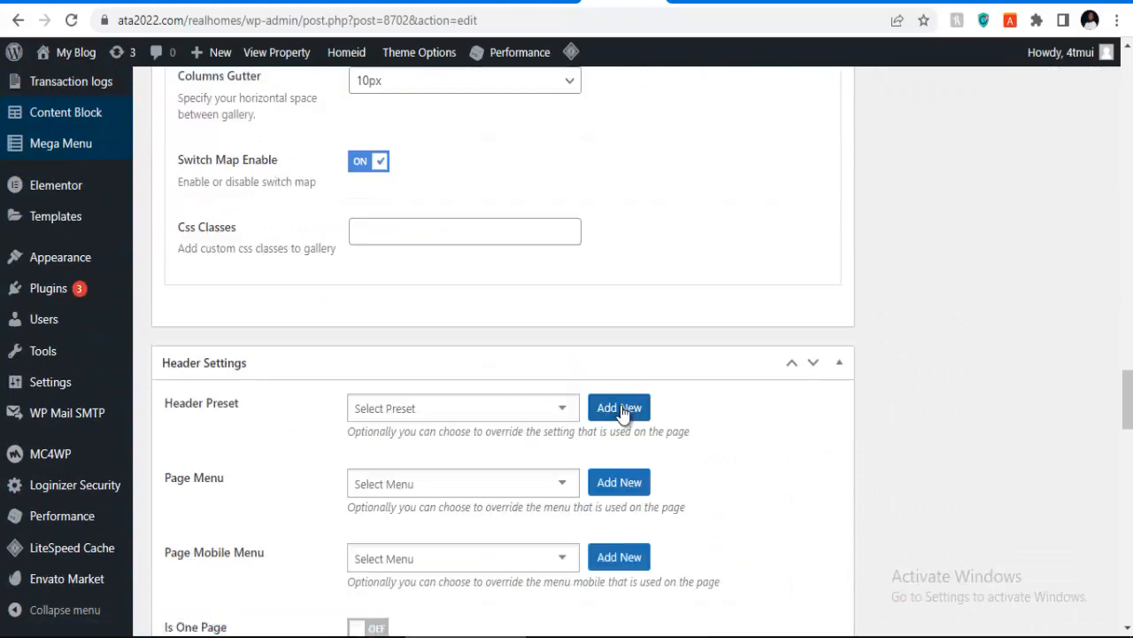
scroll(620, 413, up, 12)
scroll(619, 327, up, 4)
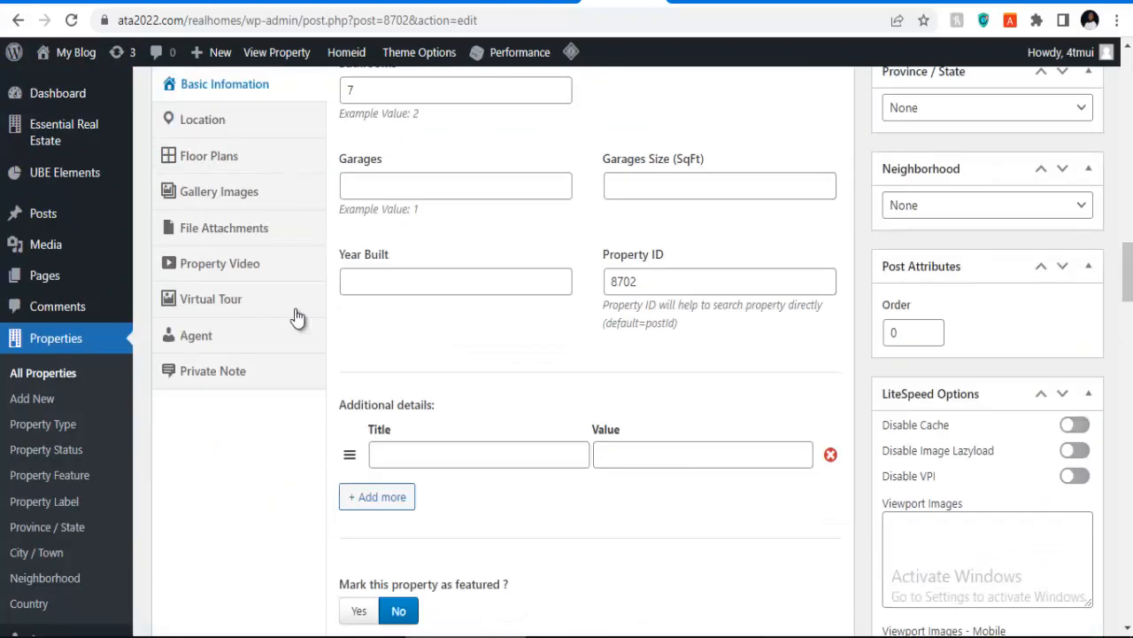
click(232, 269)
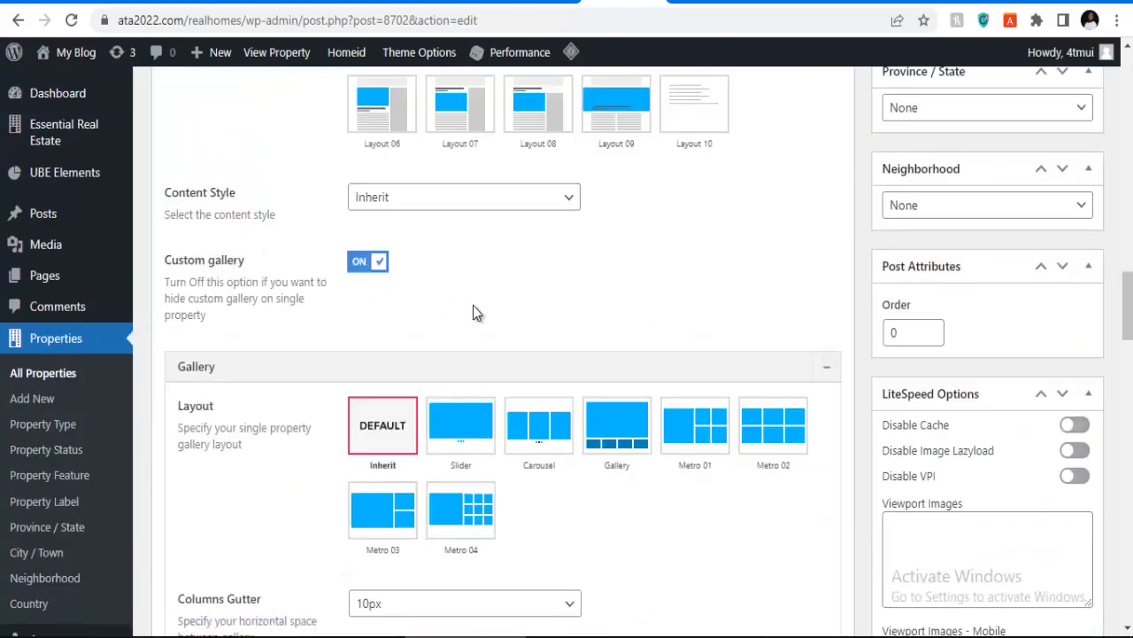
scroll(410, 322, up, 10)
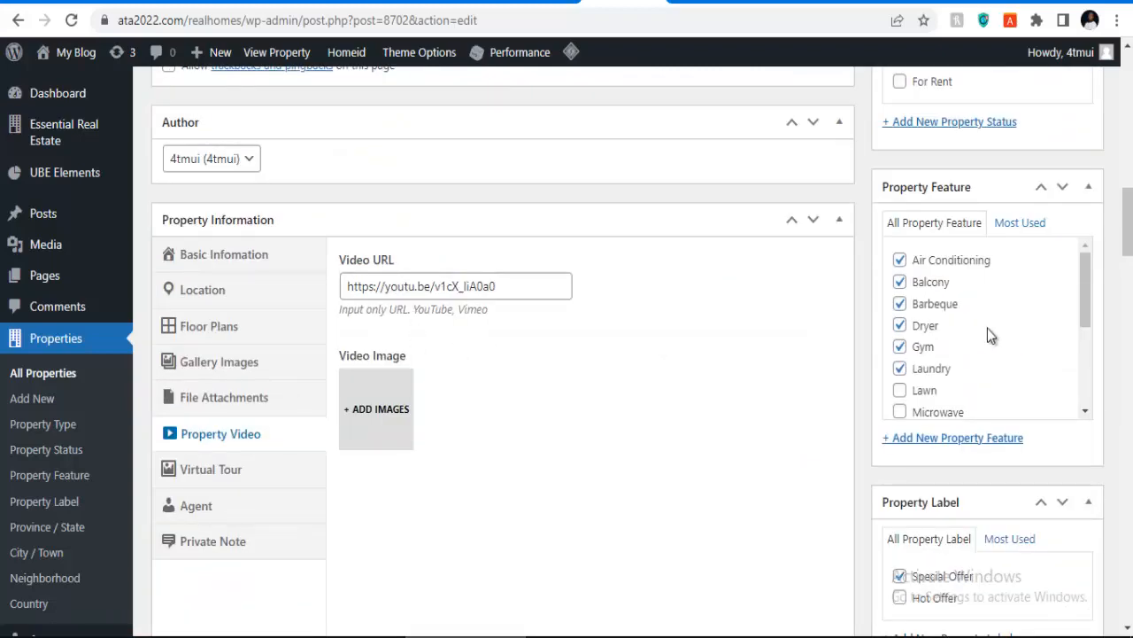
scroll(992, 328, up, 5)
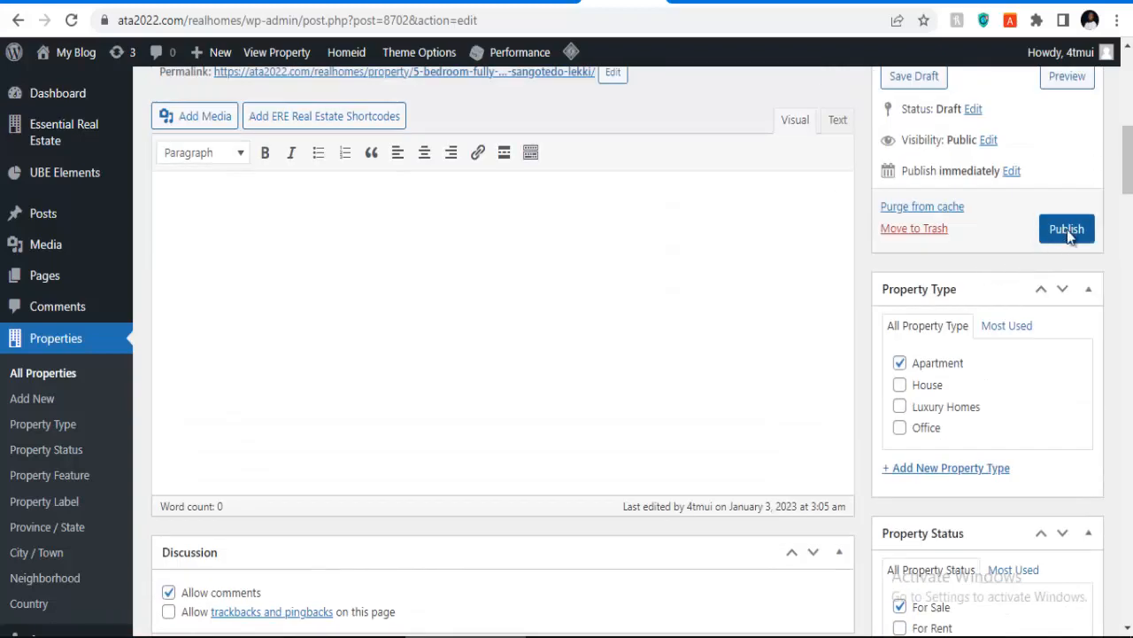
Step: Publish the 5 BEDROOM FULLY DETACHED DUPLEX, SANGOTEDO, LEKKI listing
click(1067, 230)
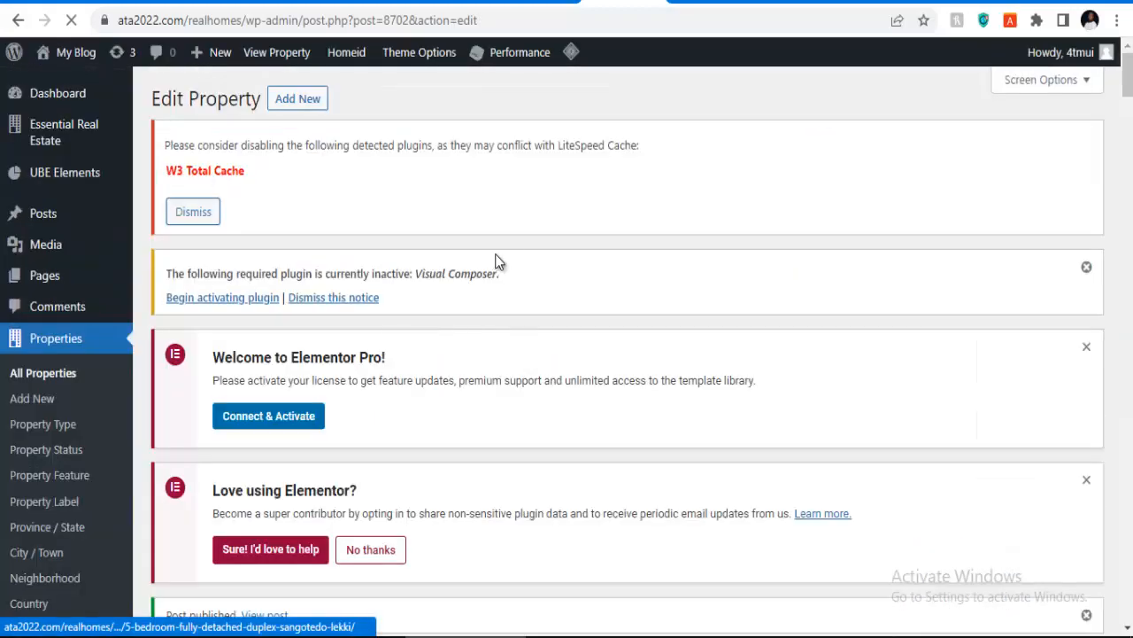
scroll(524, 255, down, 4)
scroll(524, 255, up, 1)
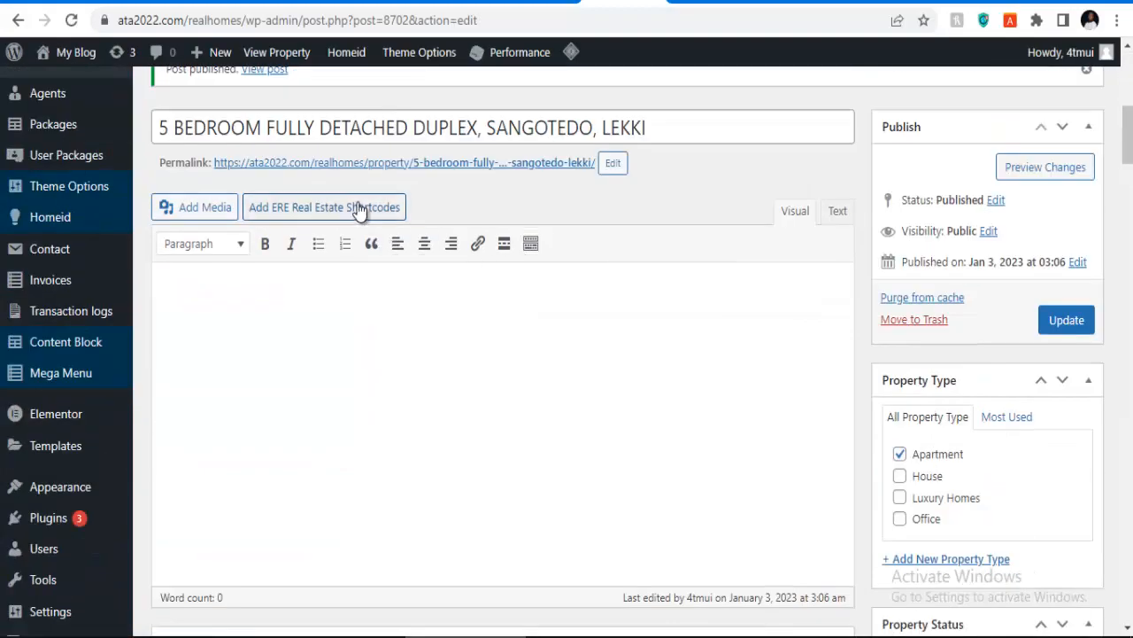
scroll(327, 202, up, 2)
scroll(319, 206, up, 3)
scroll(278, 243, down, 3)
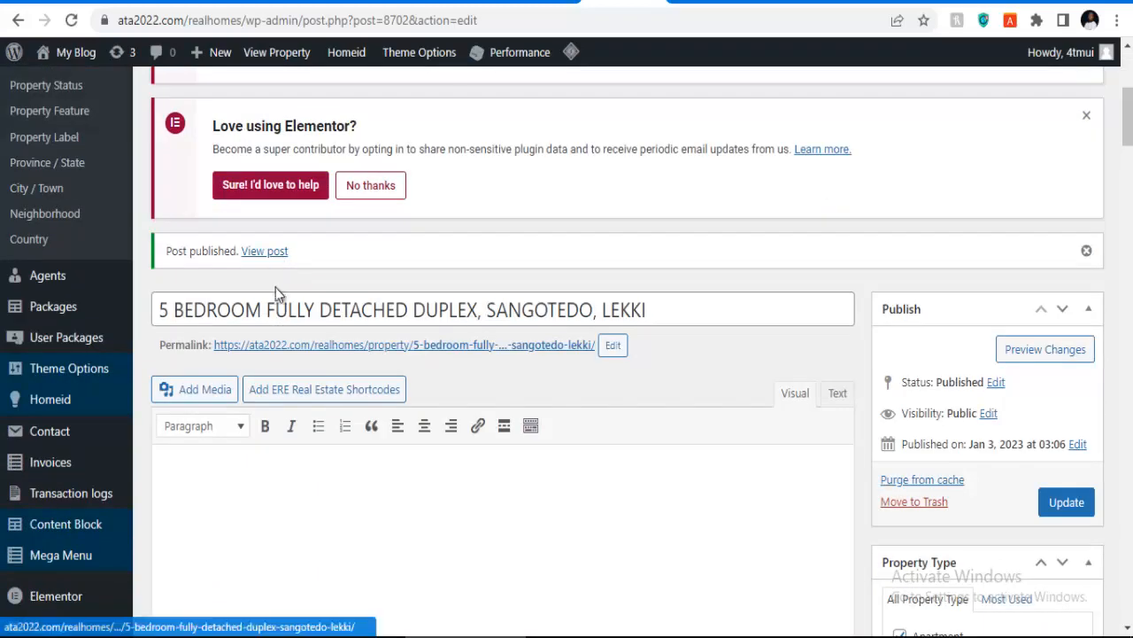
Step: Open the listing's permalink in a new browser tab and view it
right_click(343, 346)
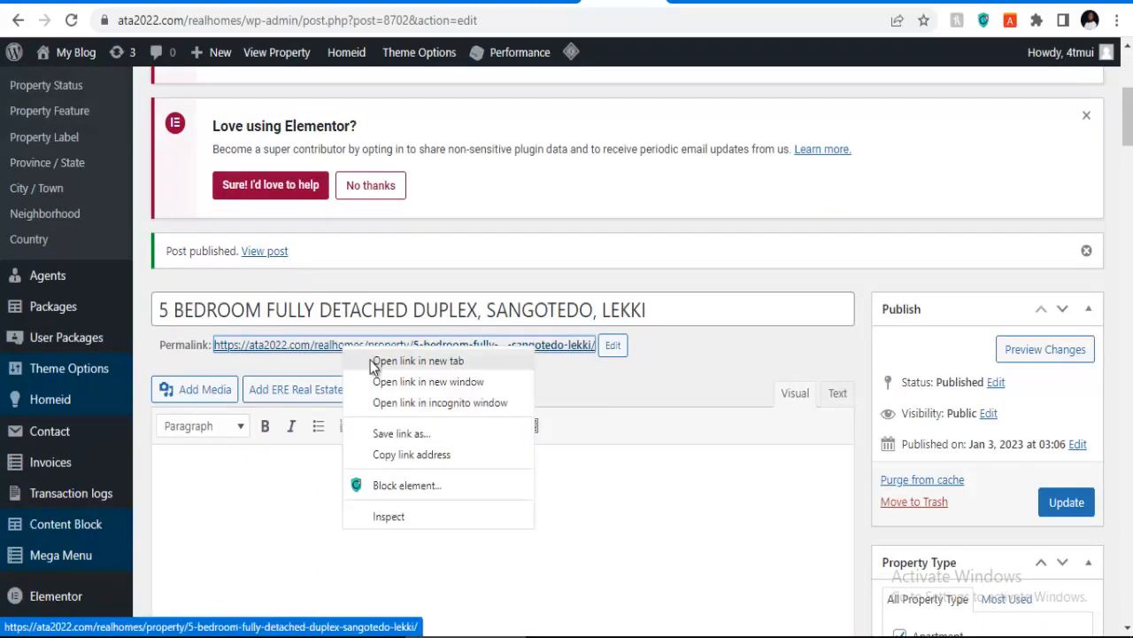
click(416, 361)
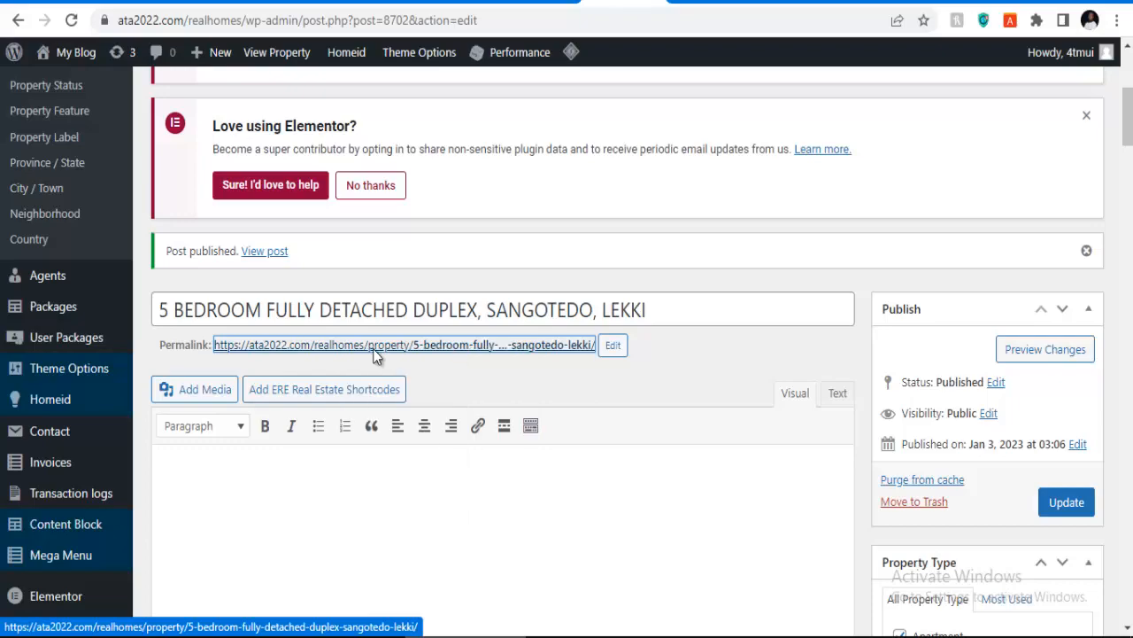
click(643, 4)
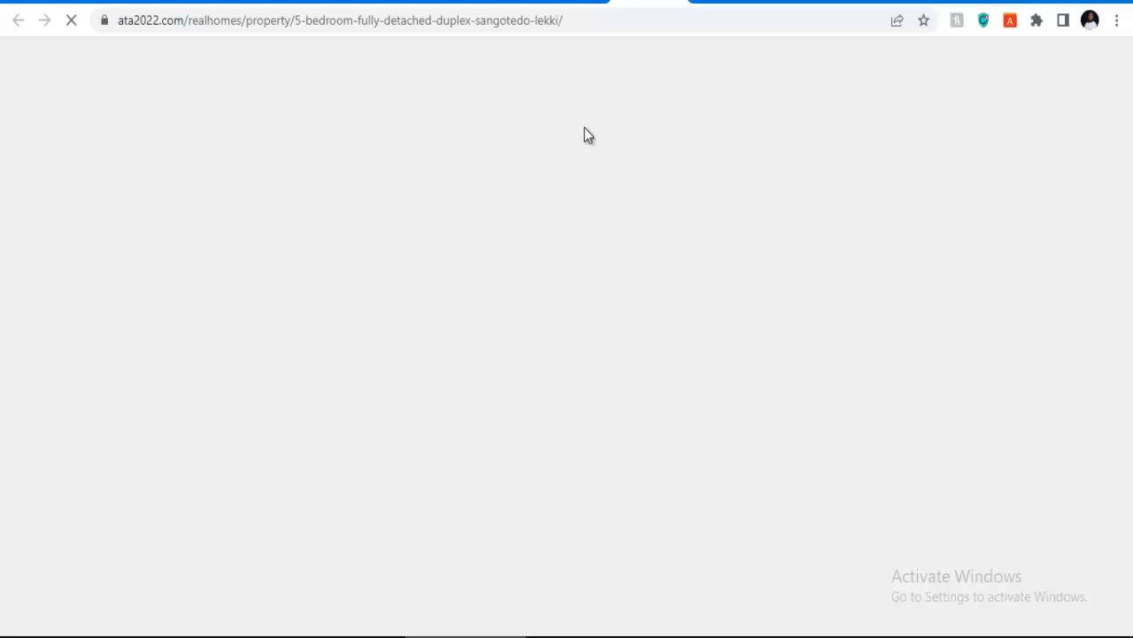
Step: Scroll the live listing's Overview, Details, Features and Video sections, then return to the editor tab
scroll(504, 257, down, 5)
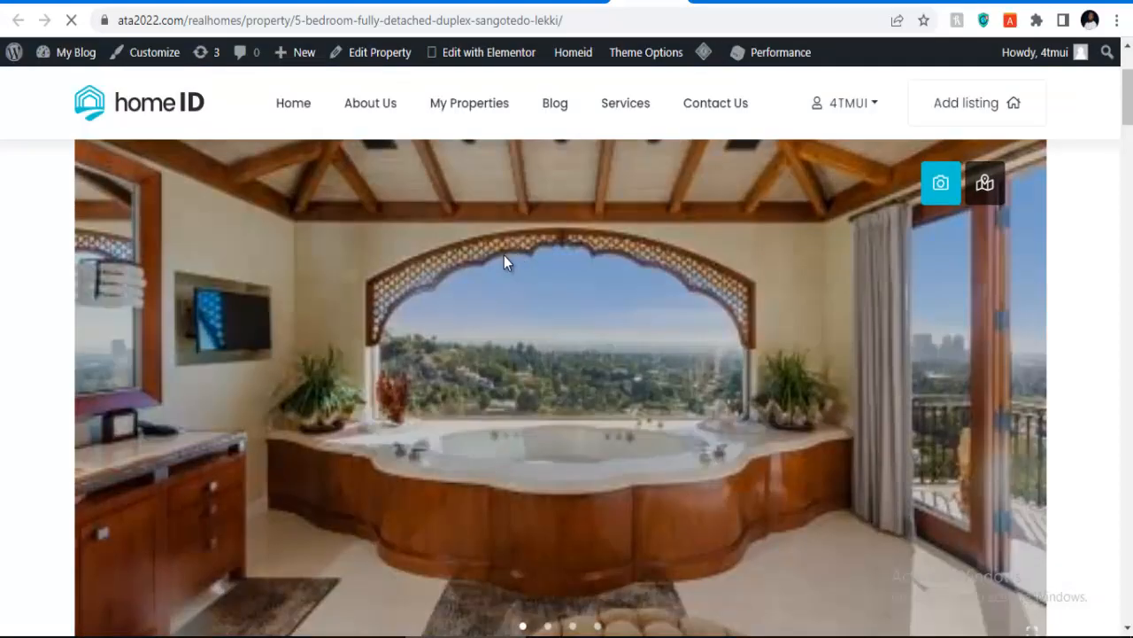
scroll(496, 272, down, 10)
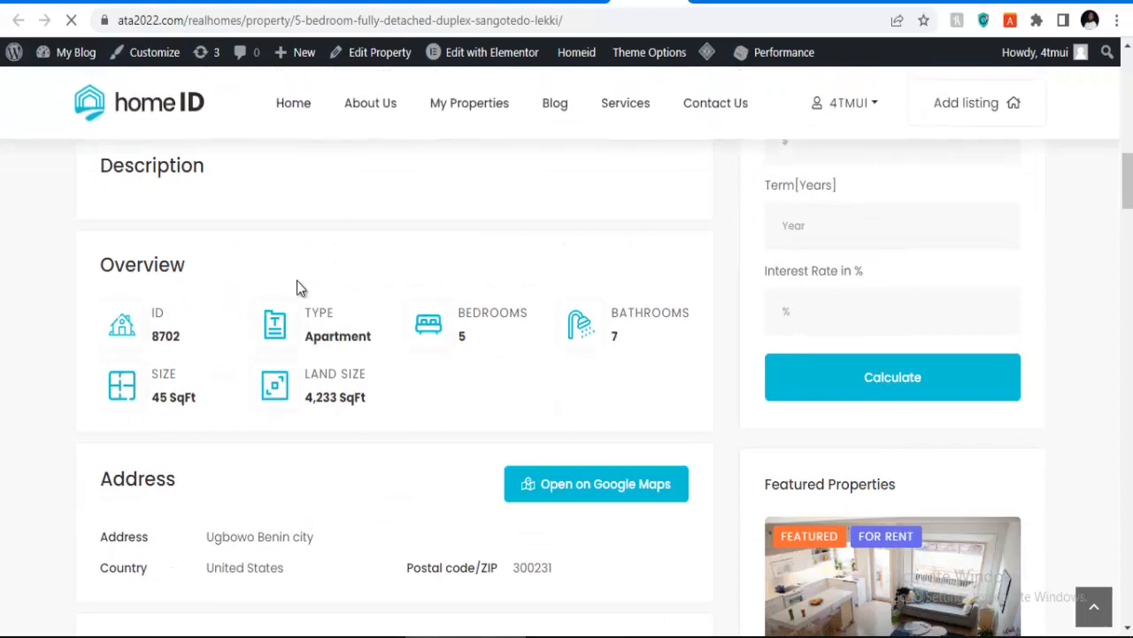
scroll(459, 324, down, 6)
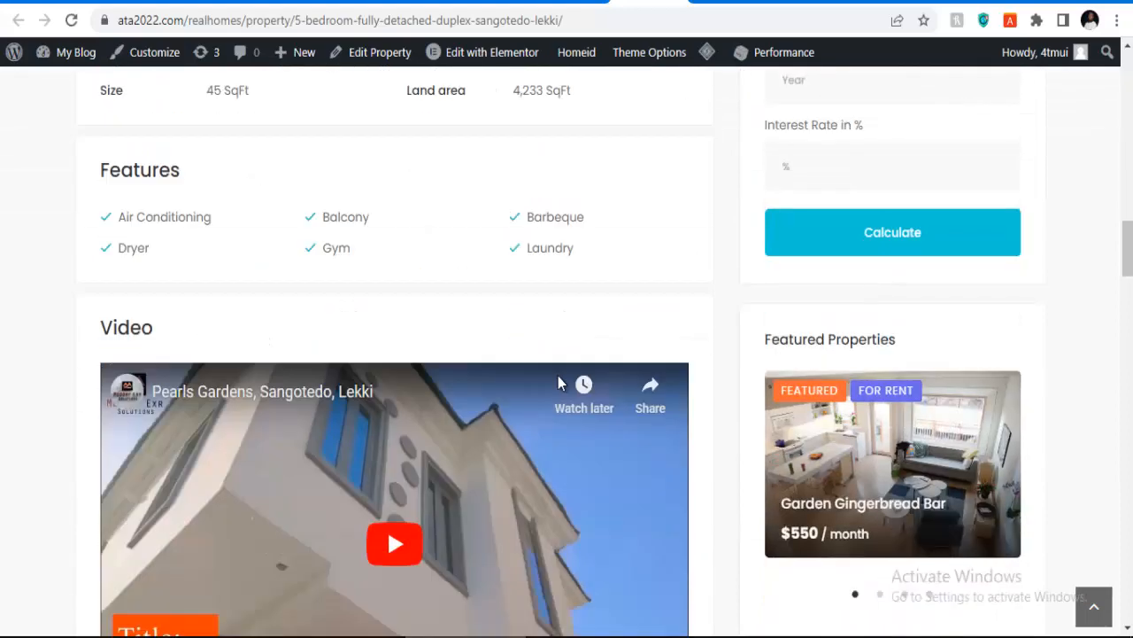
scroll(339, 376, down, 11)
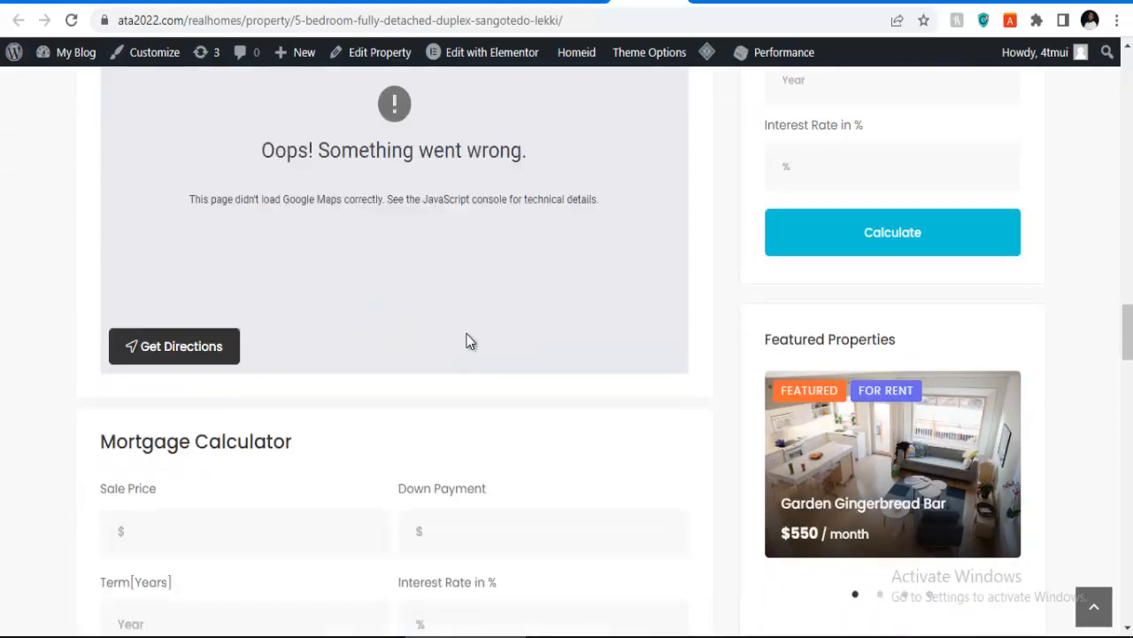
scroll(448, 346, down, 1)
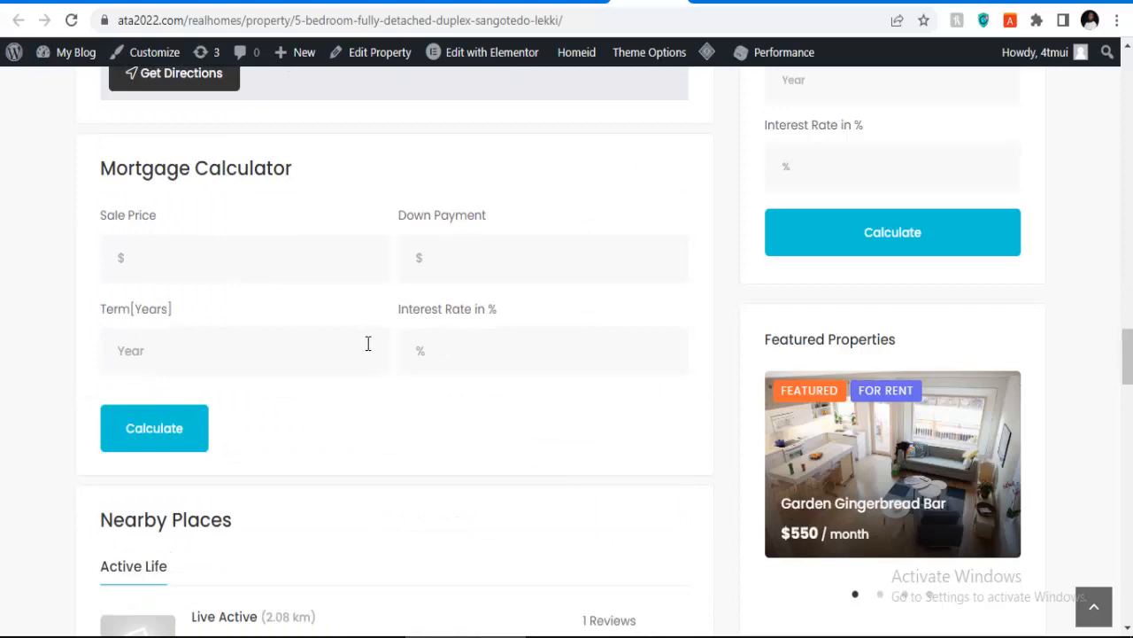
scroll(440, 297, up, 17)
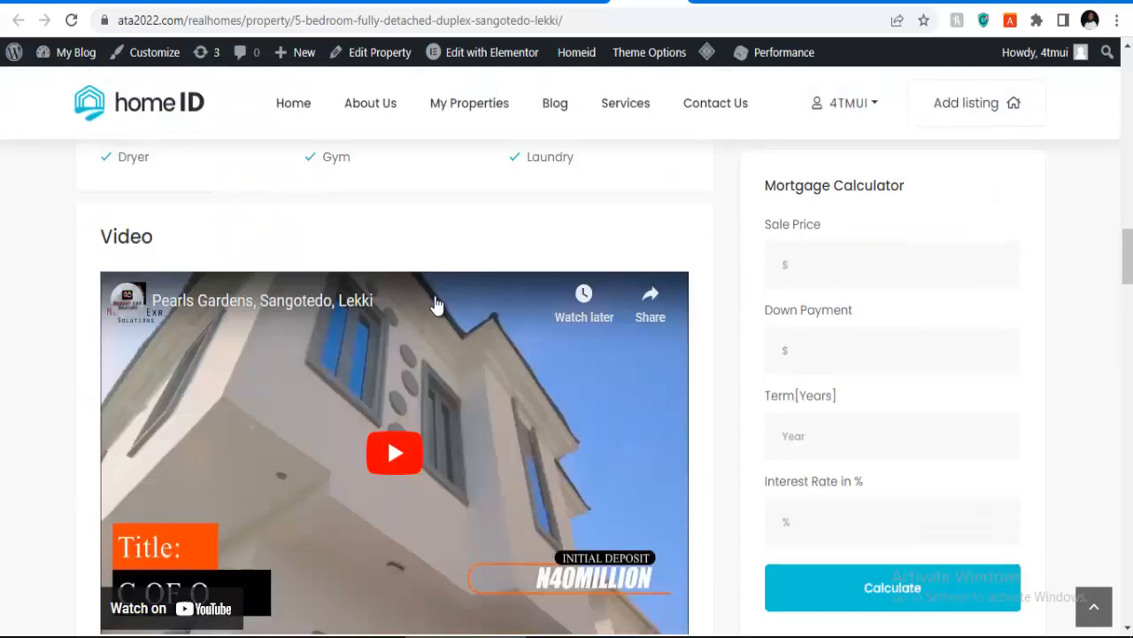
scroll(435, 296, up, 6)
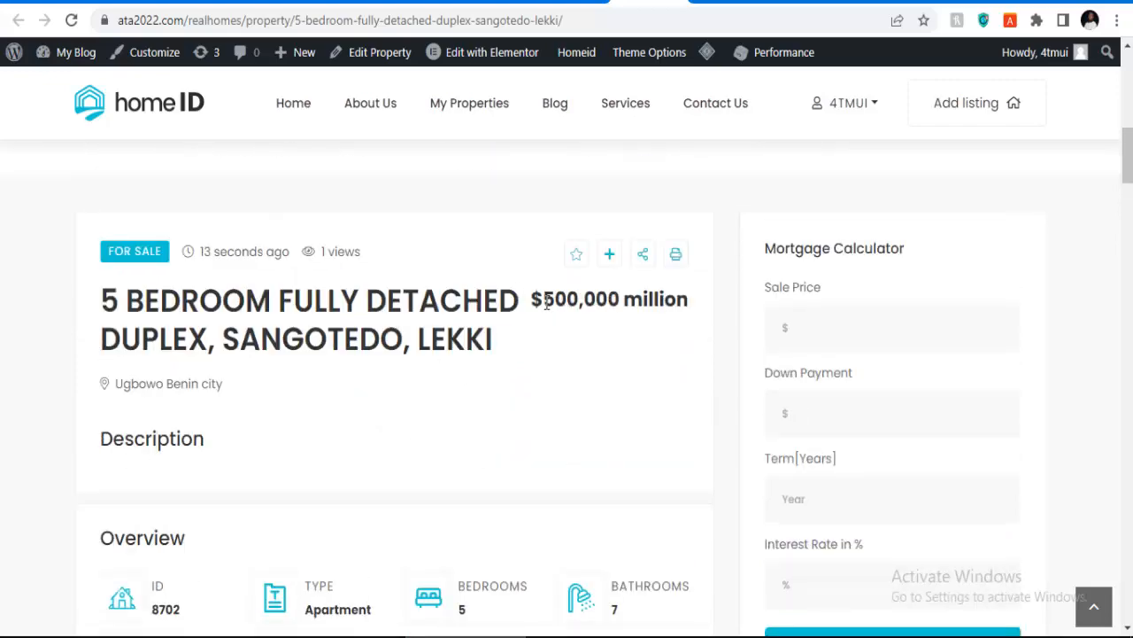
scroll(582, 323, down, 15)
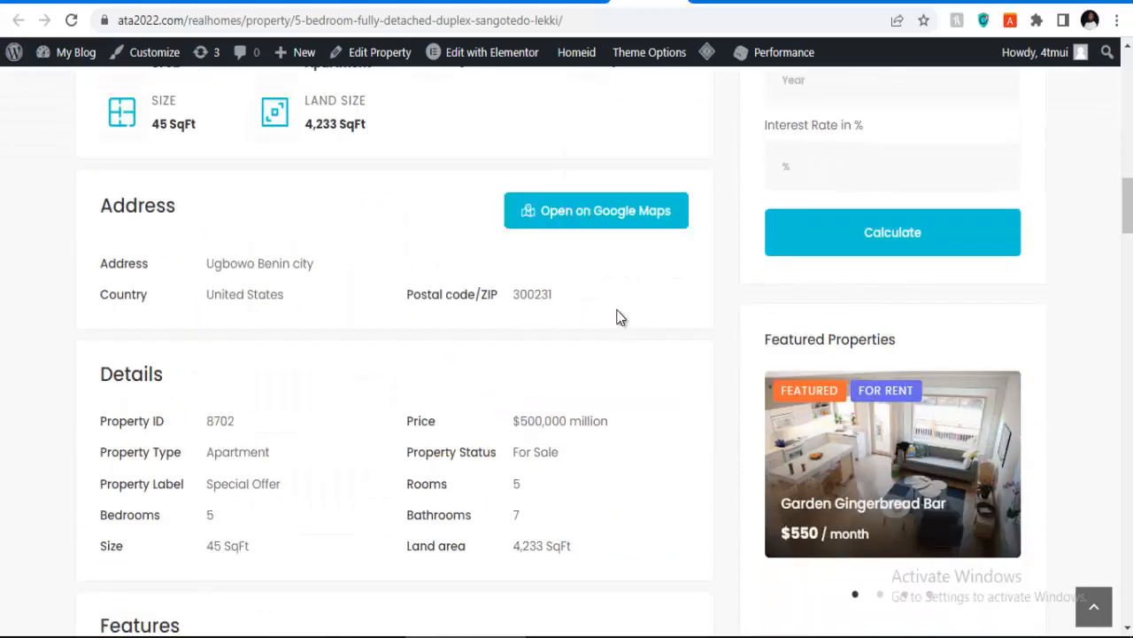
scroll(620, 316, down, 12)
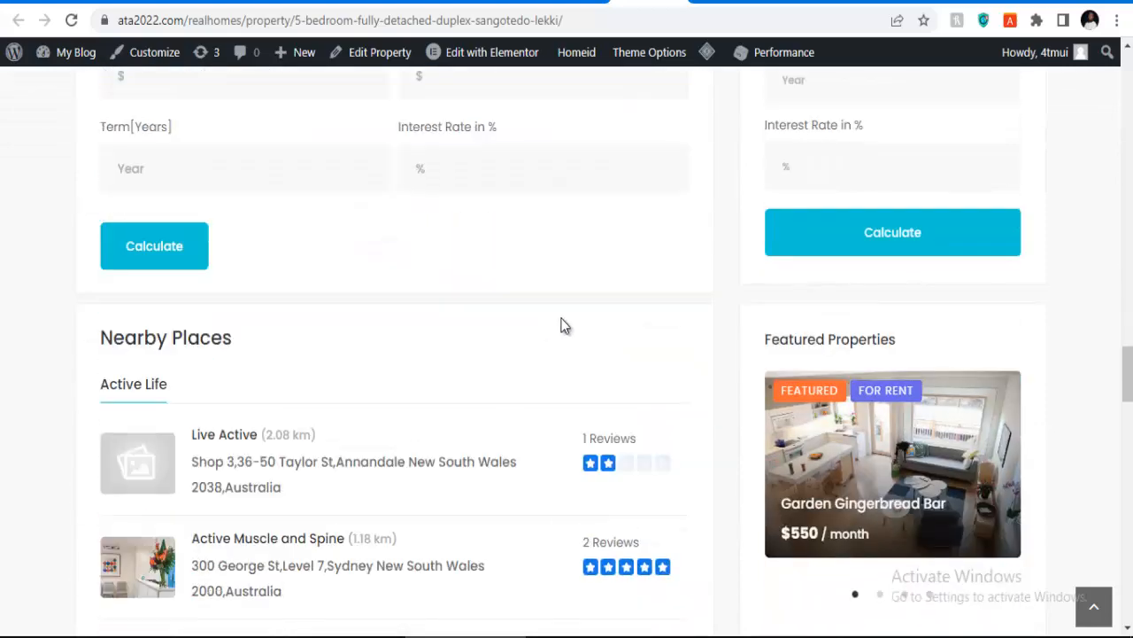
scroll(800, 393, up, 8)
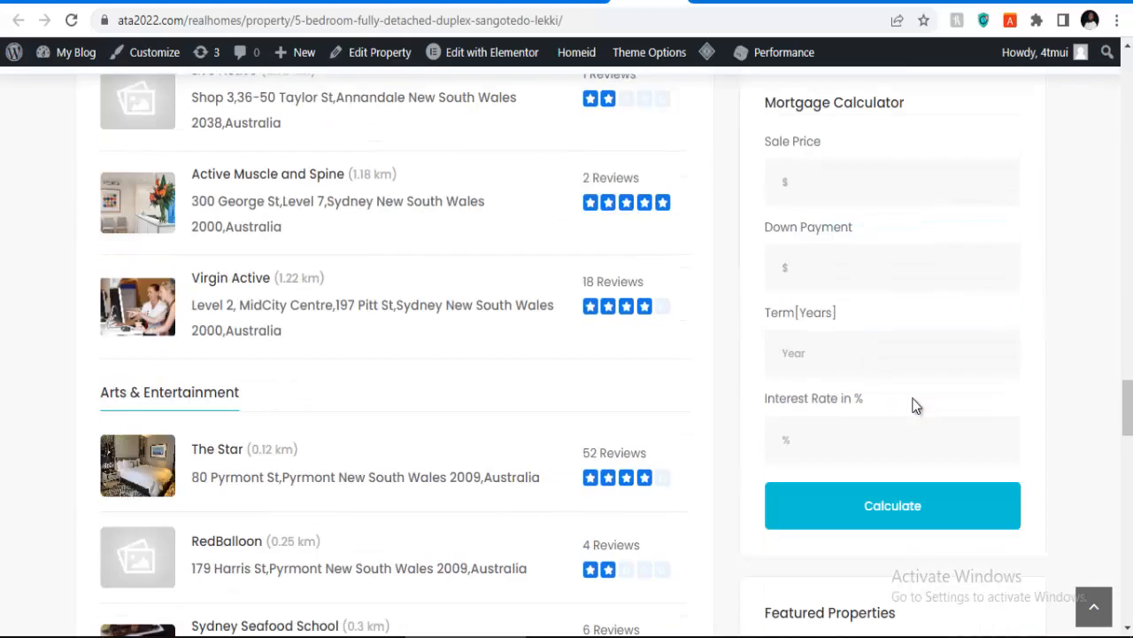
scroll(833, 399, up, 15)
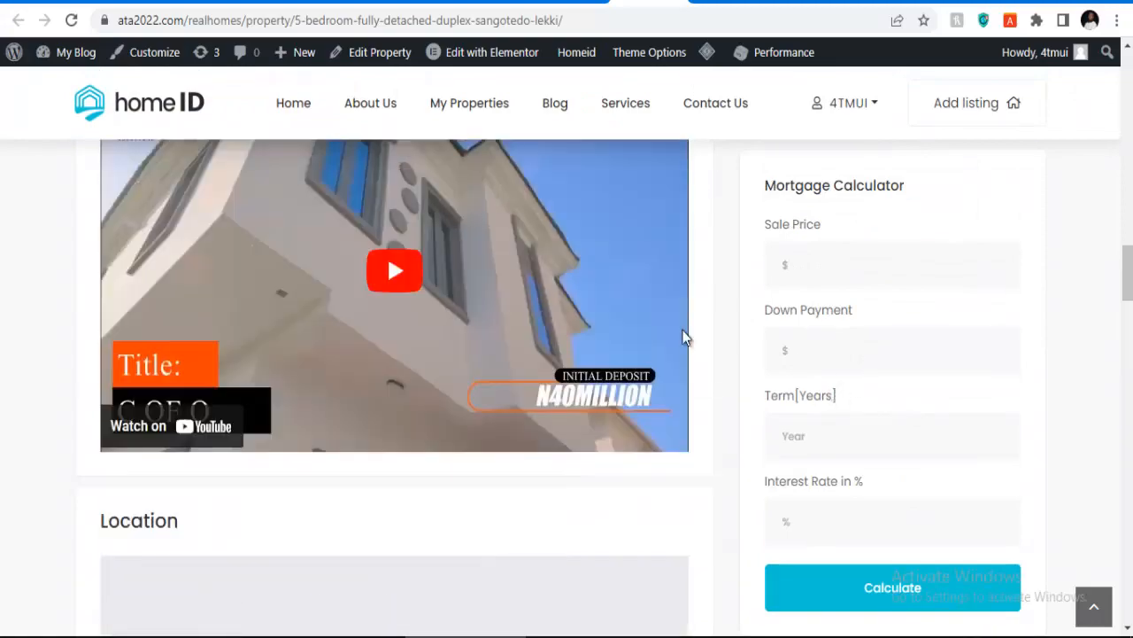
scroll(576, 319, up, 8)
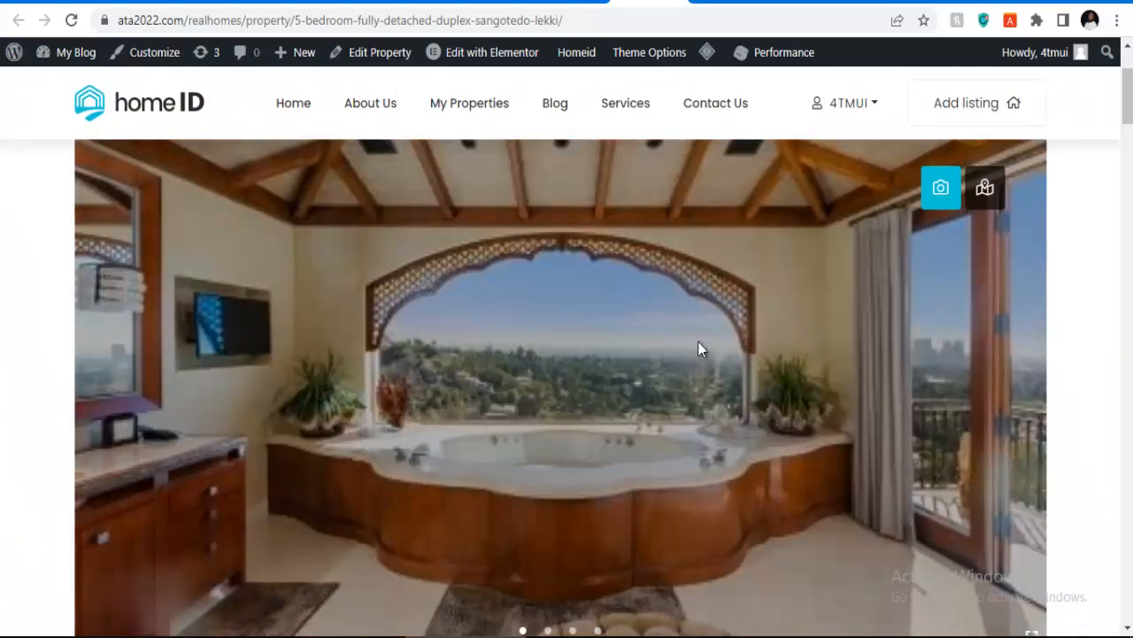
scroll(936, 314, up, 2)
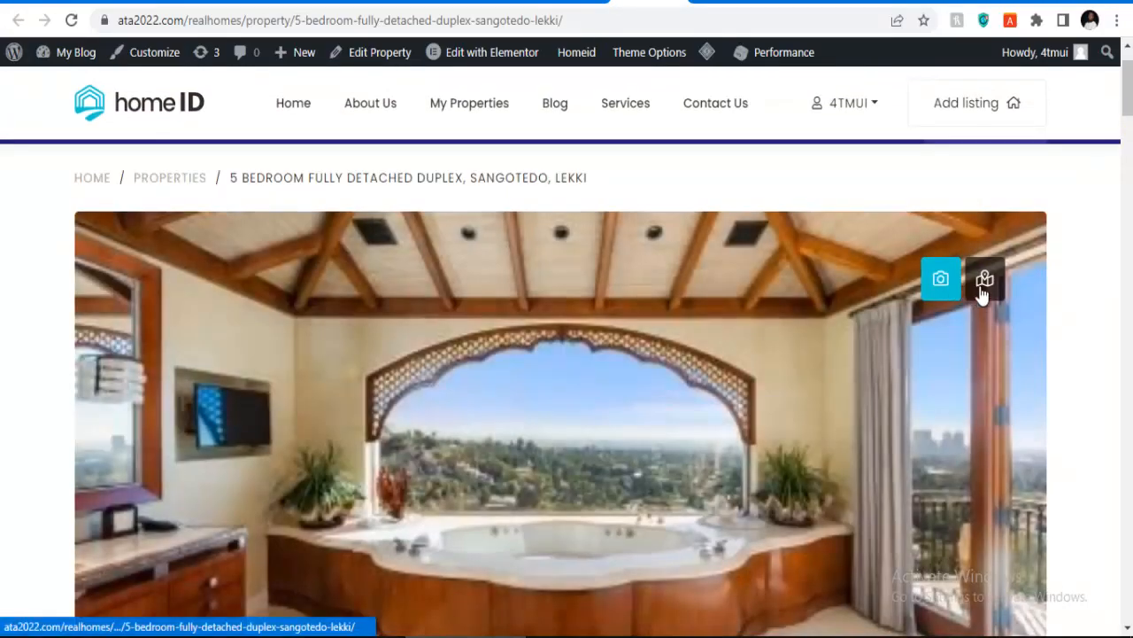
scroll(330, 357, up, 1)
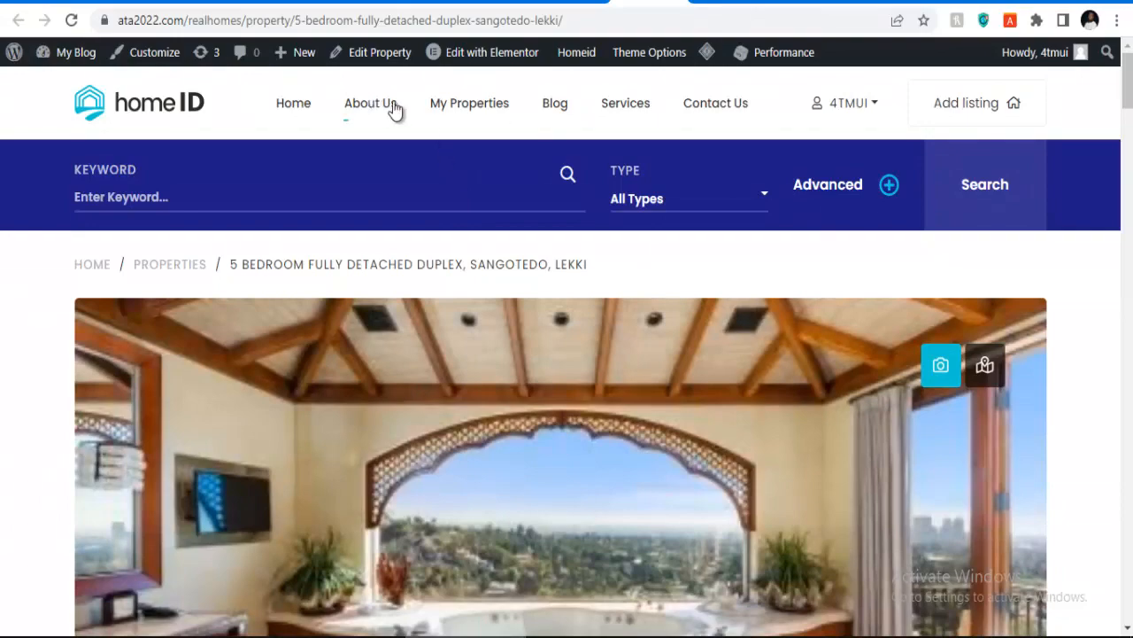
click(571, 2)
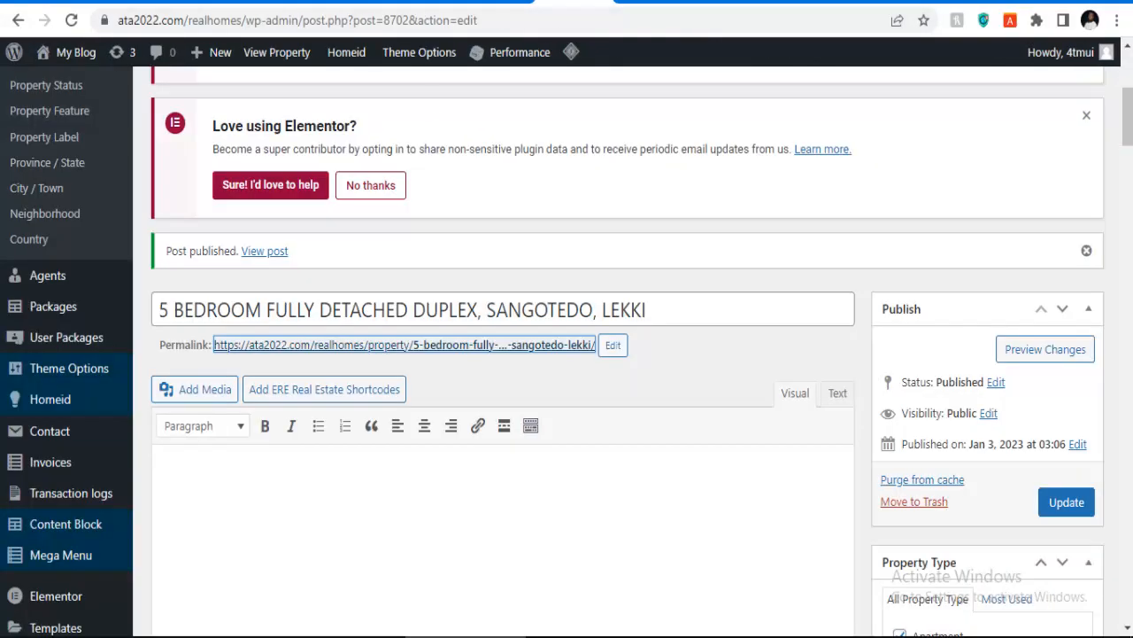
scroll(336, 221, down, 10)
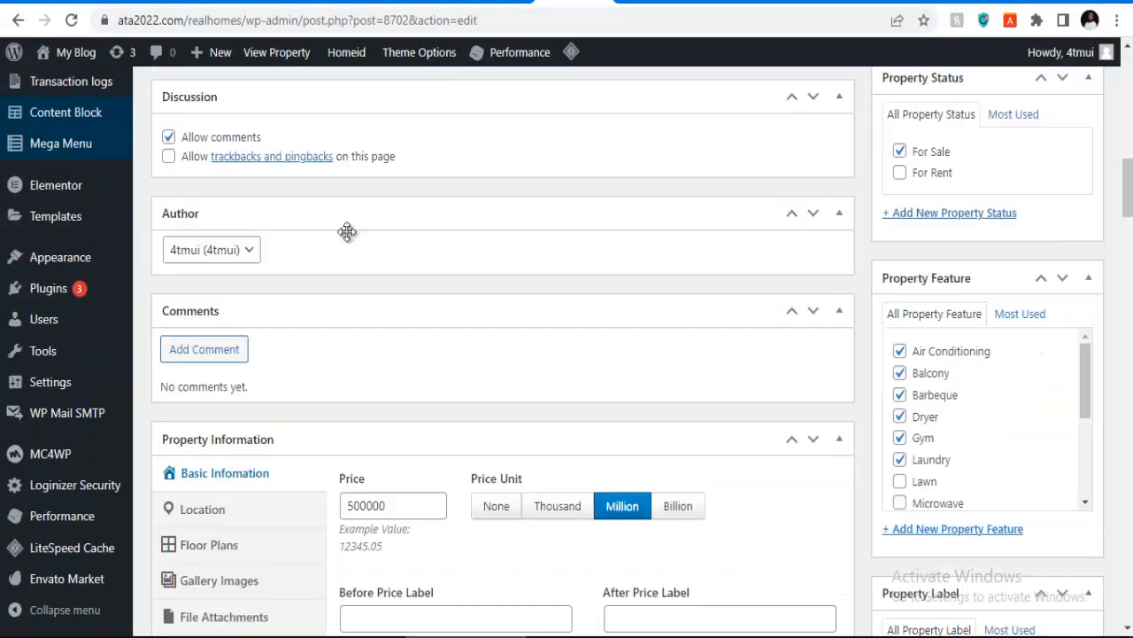
scroll(347, 232, down, 1)
scroll(348, 240, up, 1)
scroll(503, 250, down, 2)
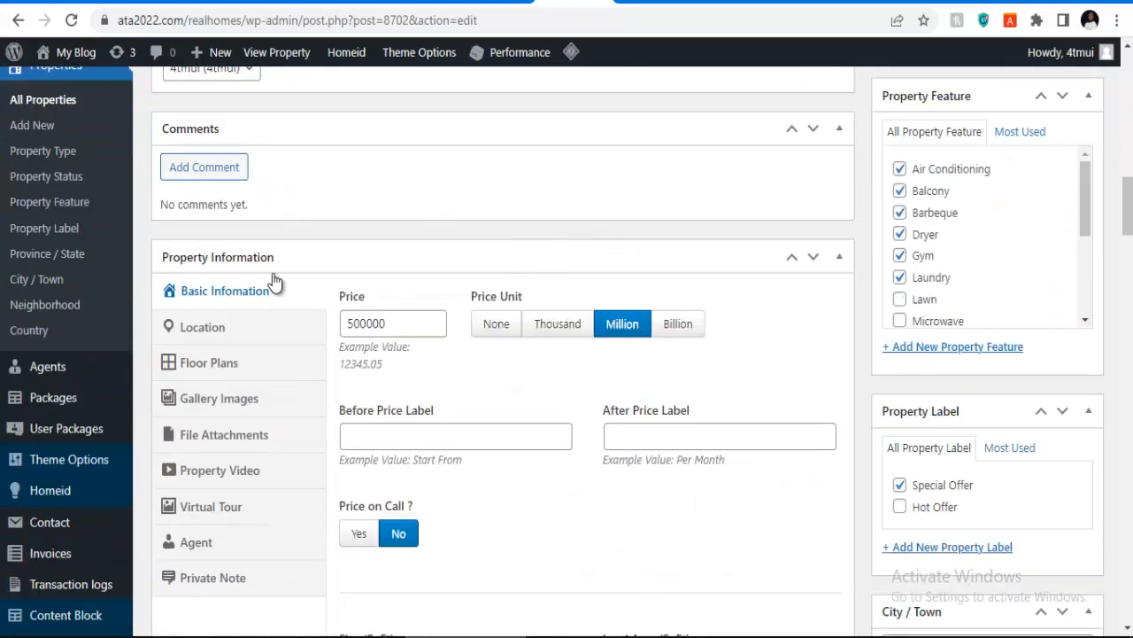
scroll(974, 359, down, 4)
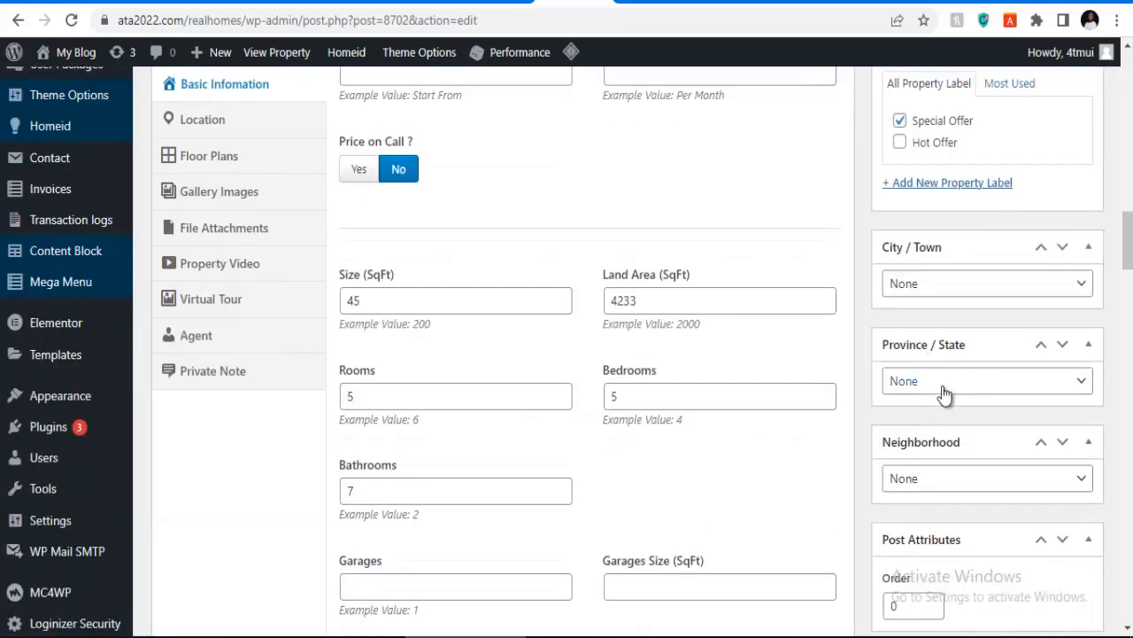
click(945, 394)
click(934, 405)
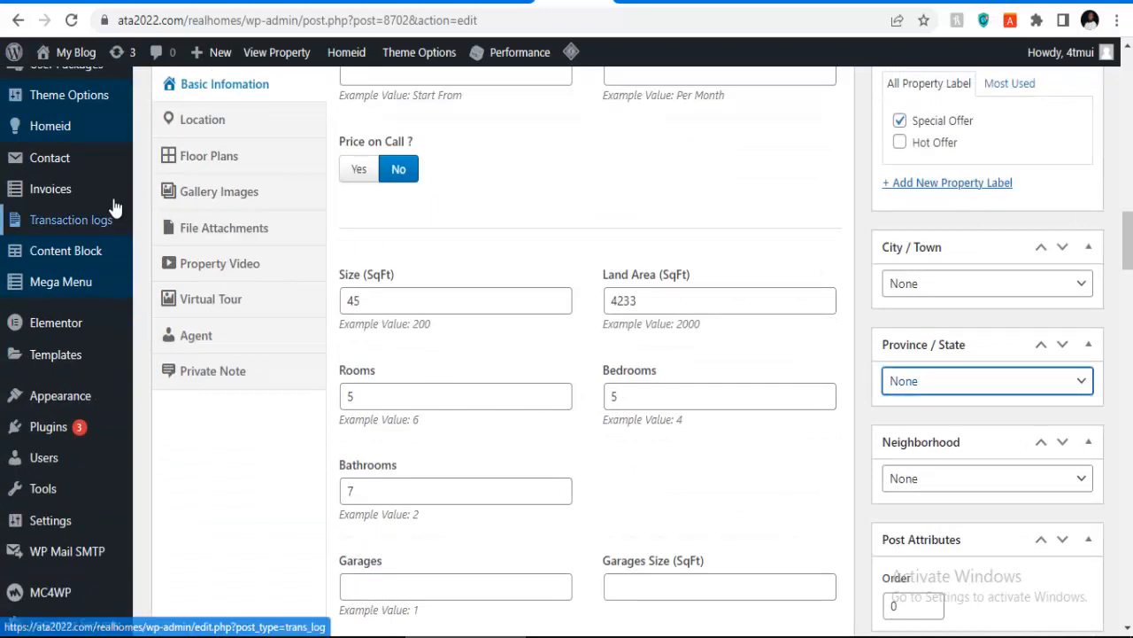
scroll(35, 213, up, 4)
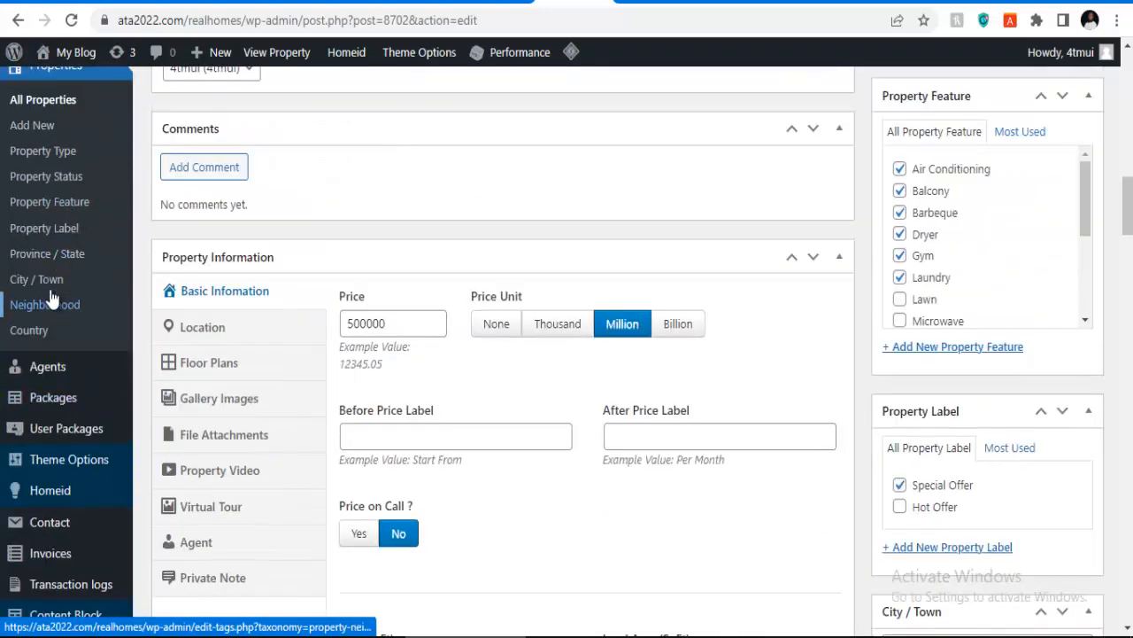
Step: Open the Province / State list in a new tab and review Abuja, Benin city, Lagos, Port Harcourt
right_click(50, 253)
click(124, 269)
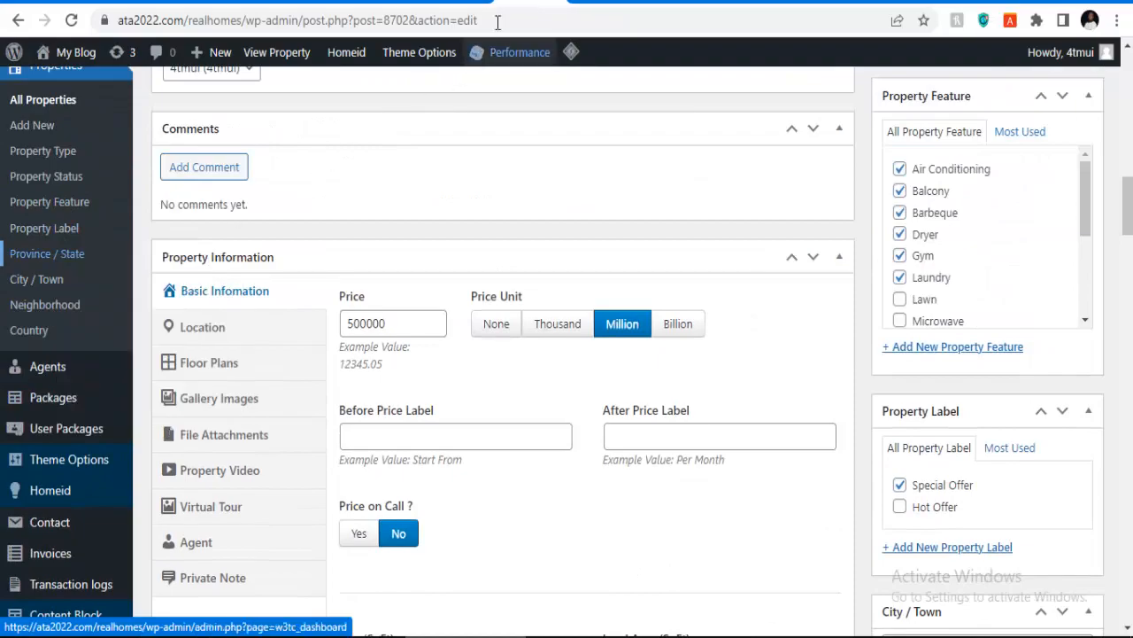
click(666, 2)
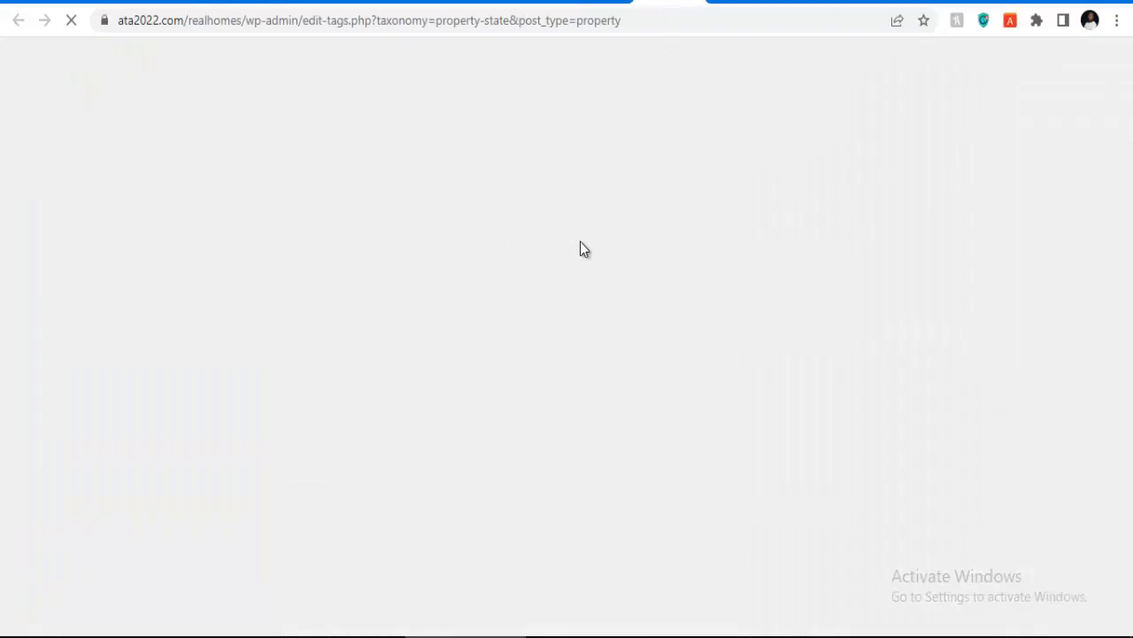
scroll(615, 248, down, 3)
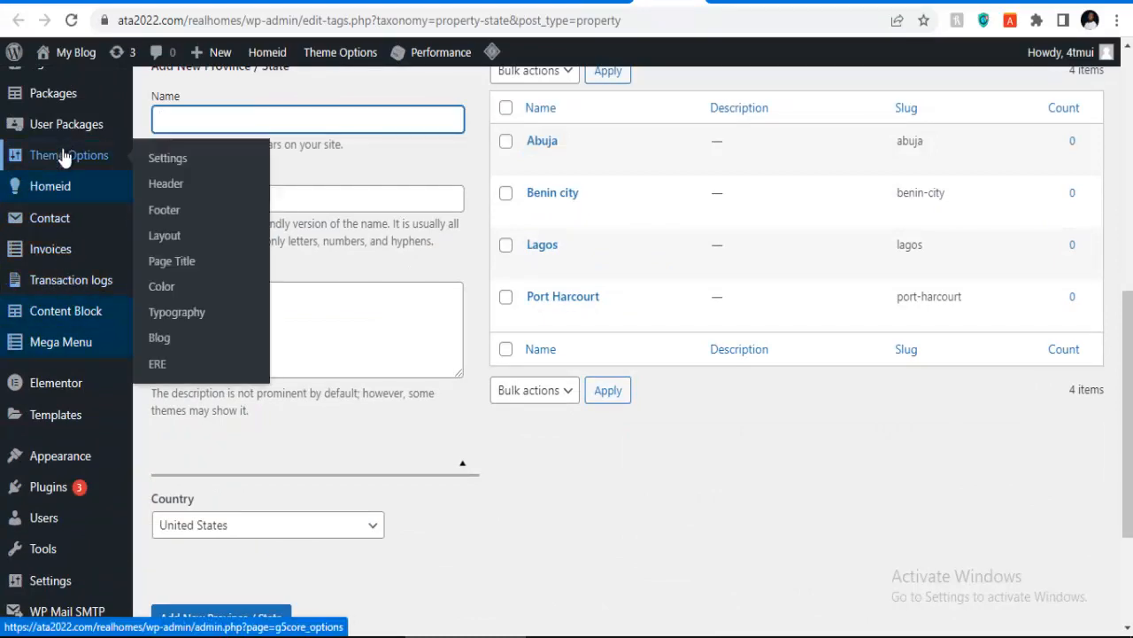
scroll(67, 221, up, 2)
scroll(66, 226, up, 1)
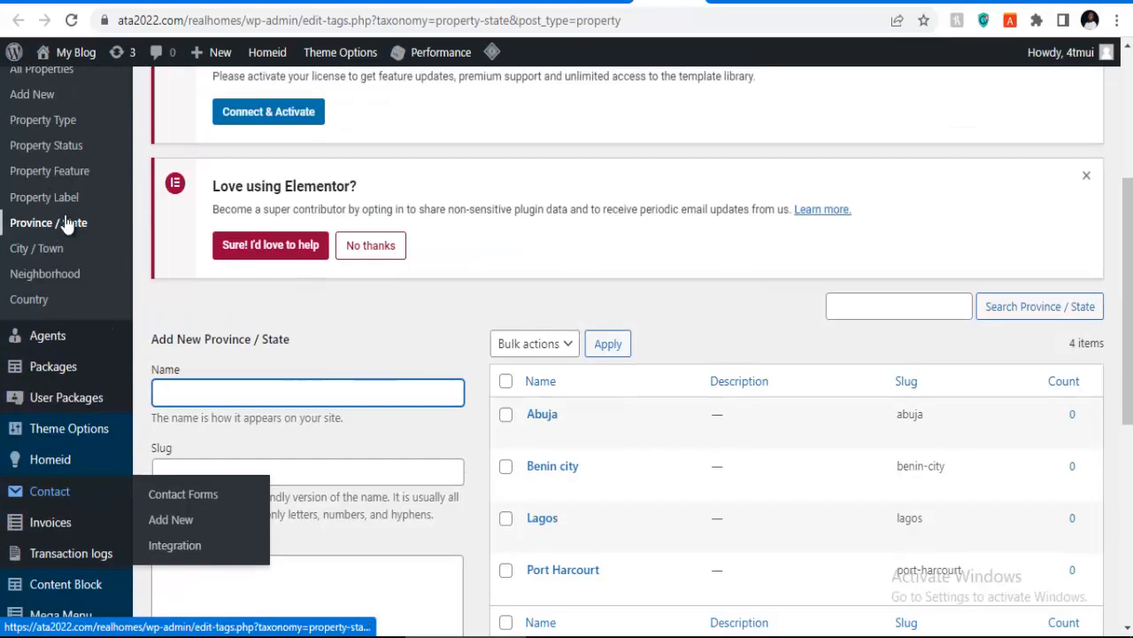
Step: Go to Properties > Country and scroll through the countries checklist
click(29, 299)
scroll(430, 288, down, 2)
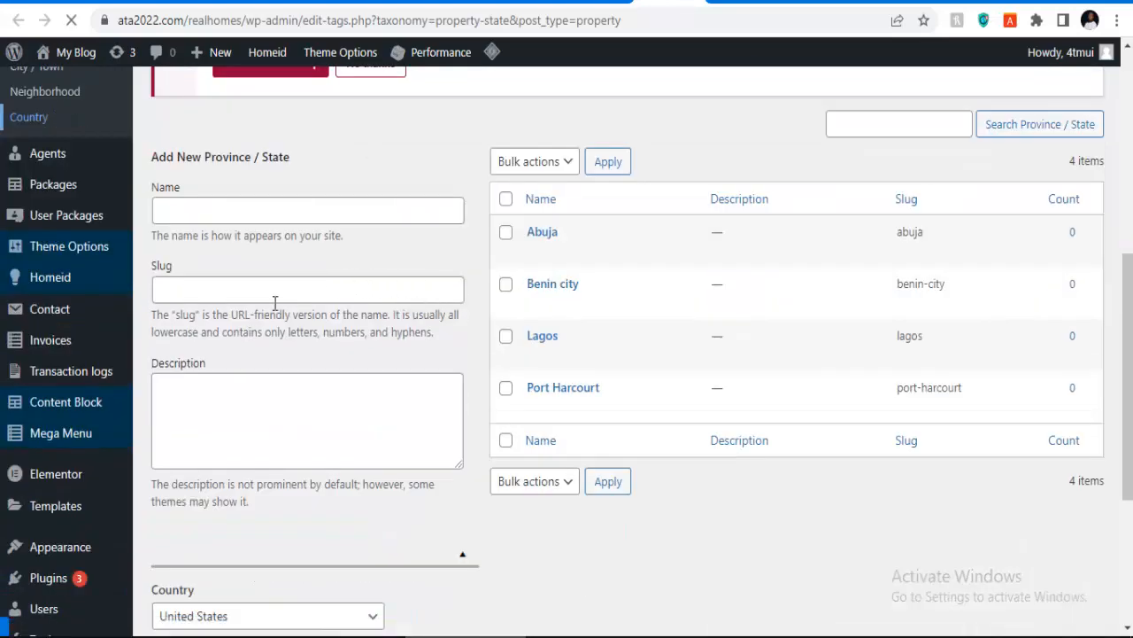
scroll(296, 330, down, 3)
scroll(299, 332, down, 18)
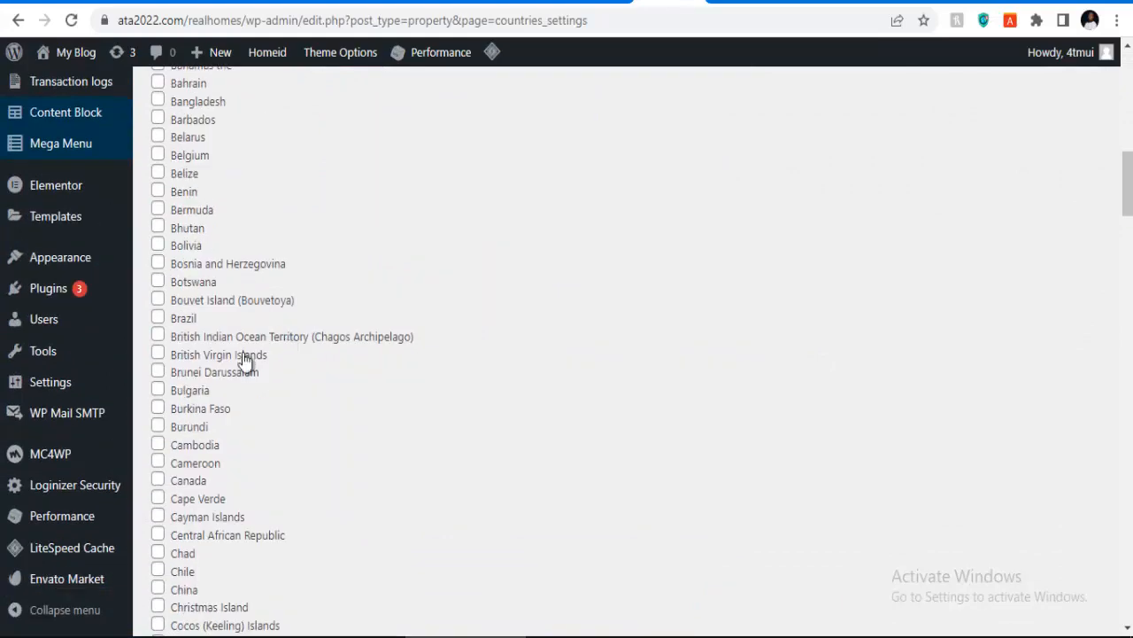
Step: Save the Countries settings and return to the 5 BEDROOM FULLY DETACHED DUPLEX edit screen
scroll(239, 359, down, 12)
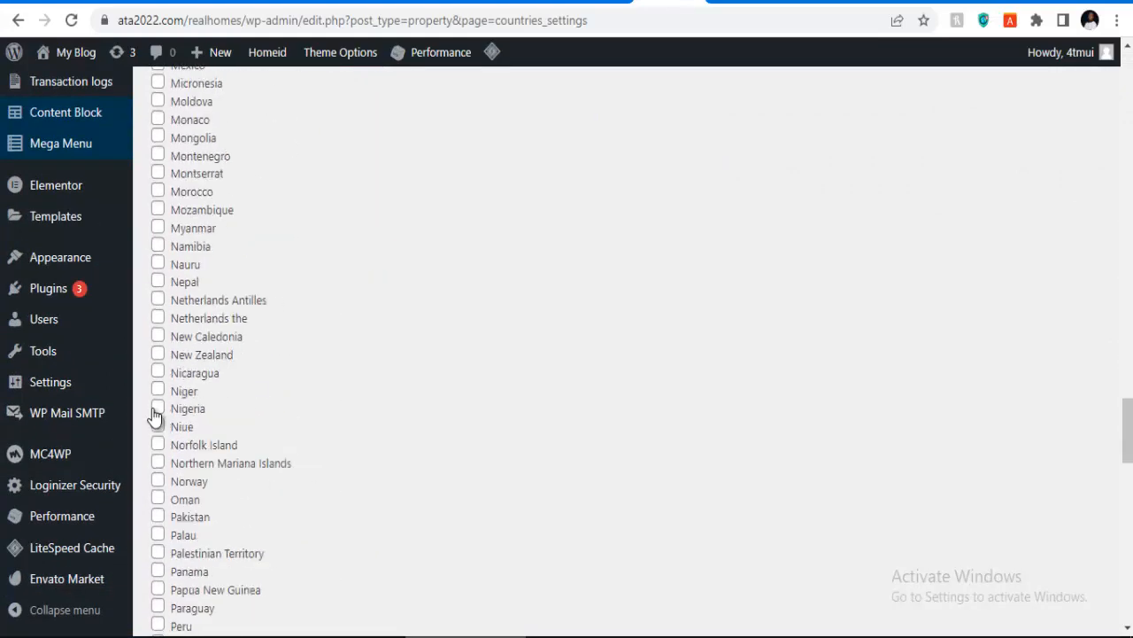
scroll(247, 388, down, 15)
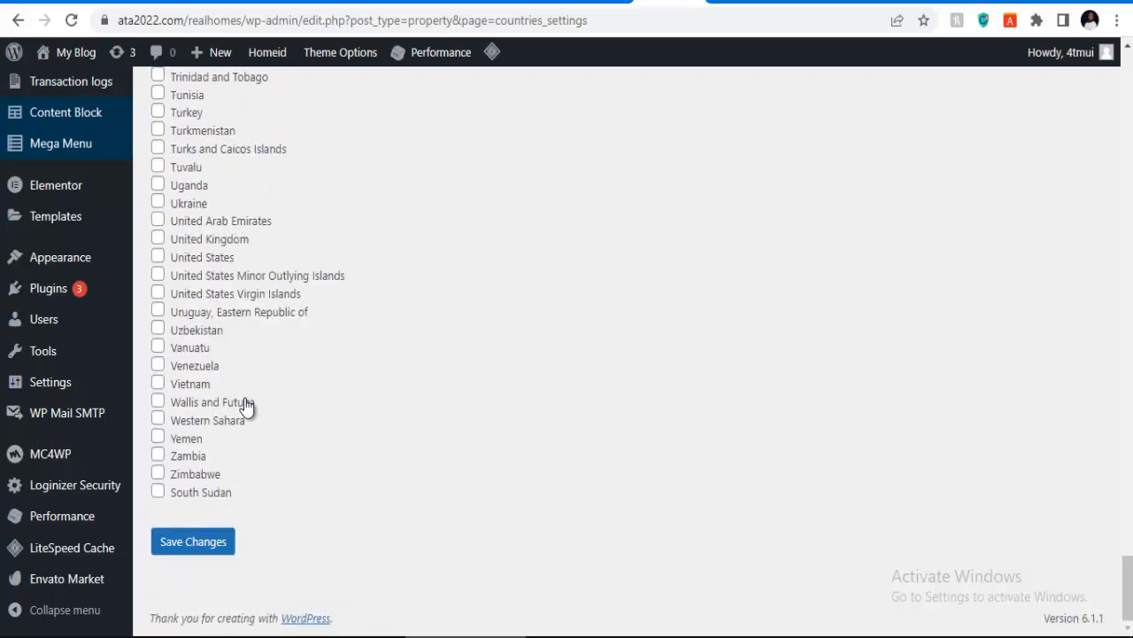
click(196, 537)
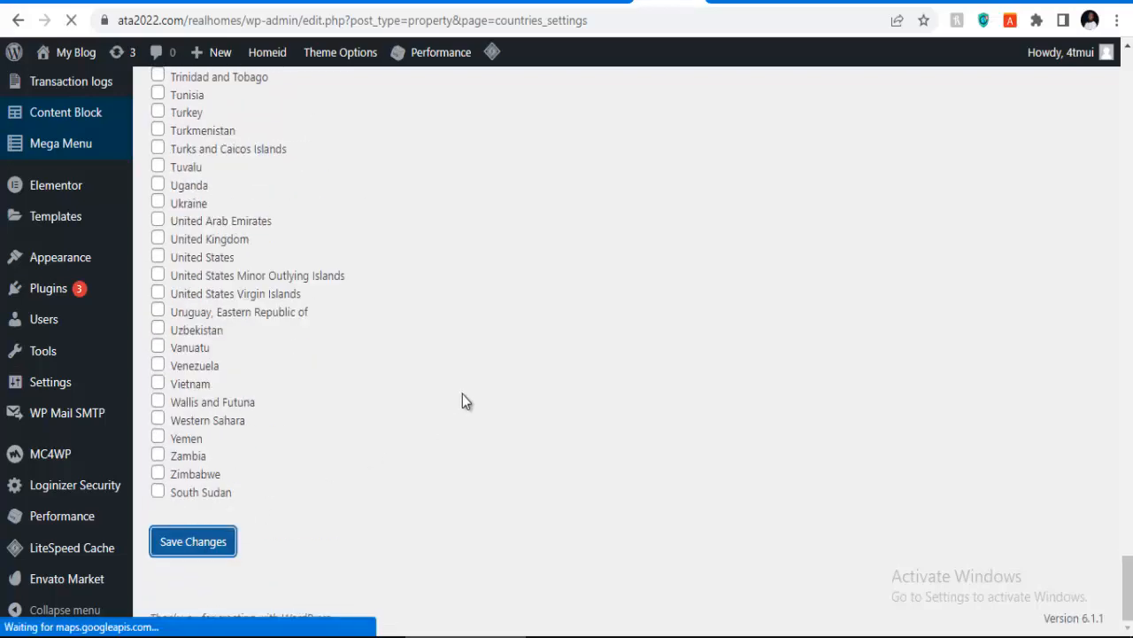
scroll(462, 395, down, 9)
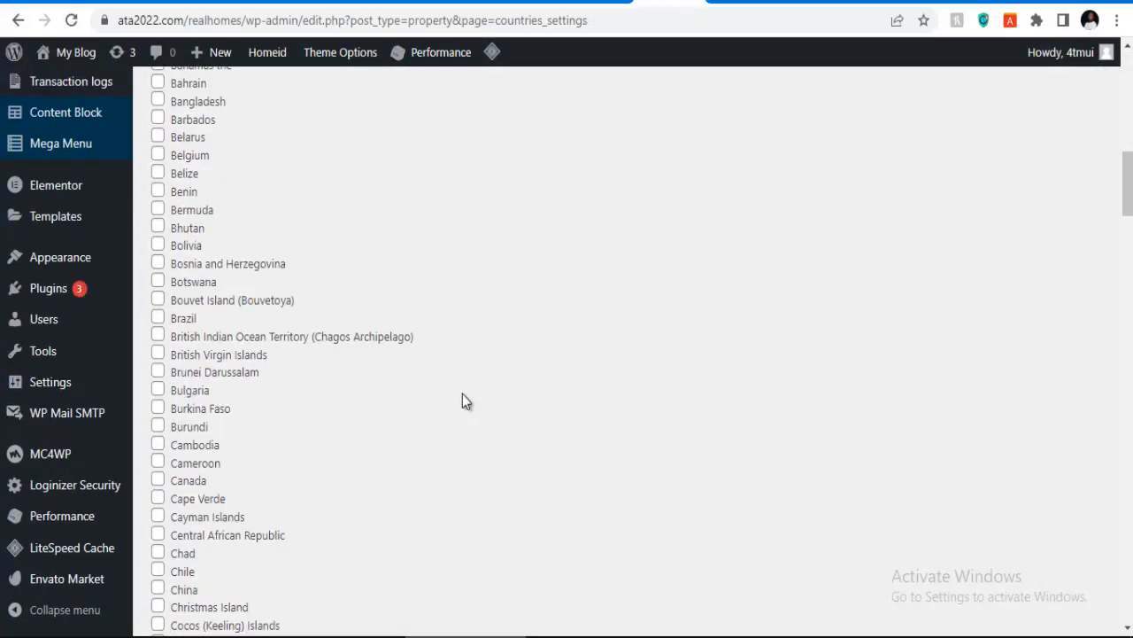
scroll(462, 398, down, 3)
scroll(44, 230, up, 6)
mouse_move(53, 246)
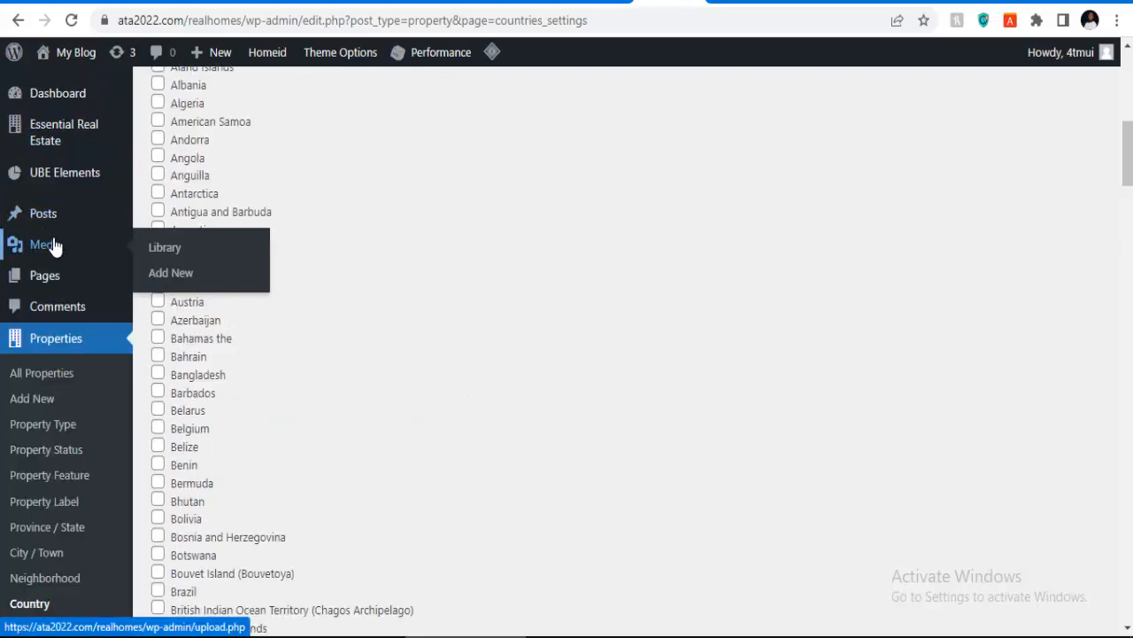
scroll(55, 244, up, 1)
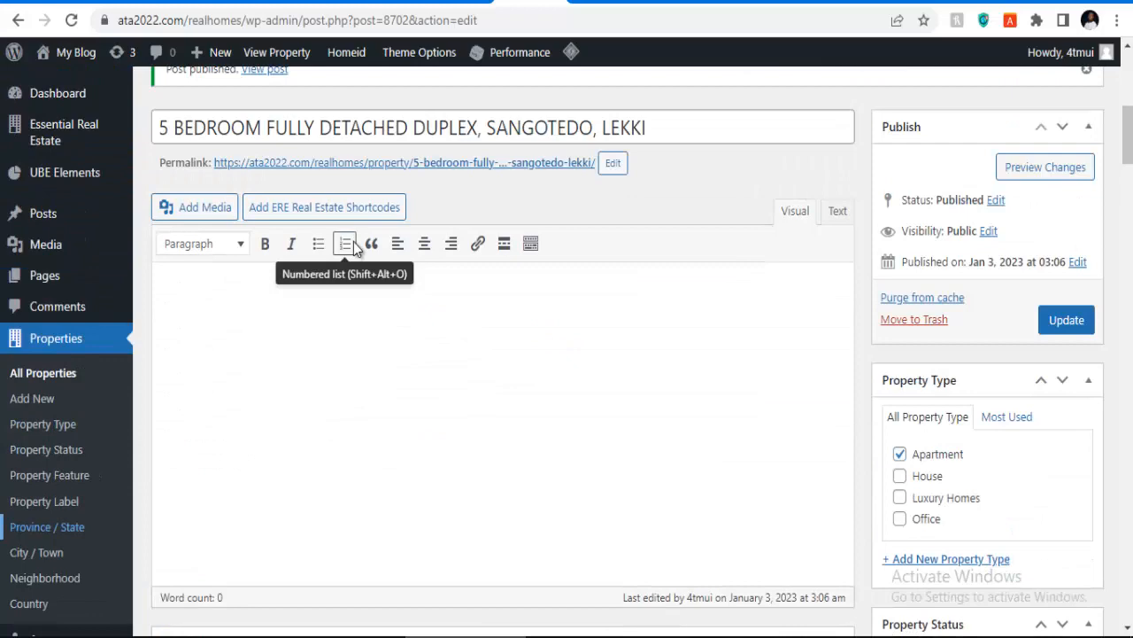
scroll(354, 241, up, 8)
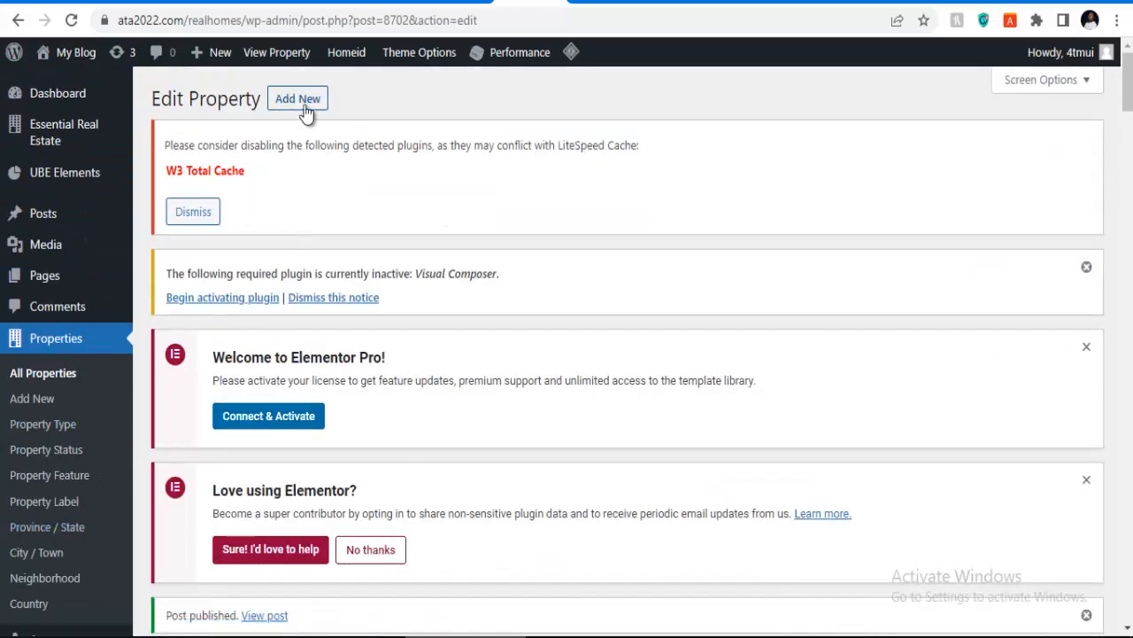
Step: Add a new property titled '5 BEDROOM MAISOINETTE', copied from the maisonhillsproperties listing page
click(305, 103)
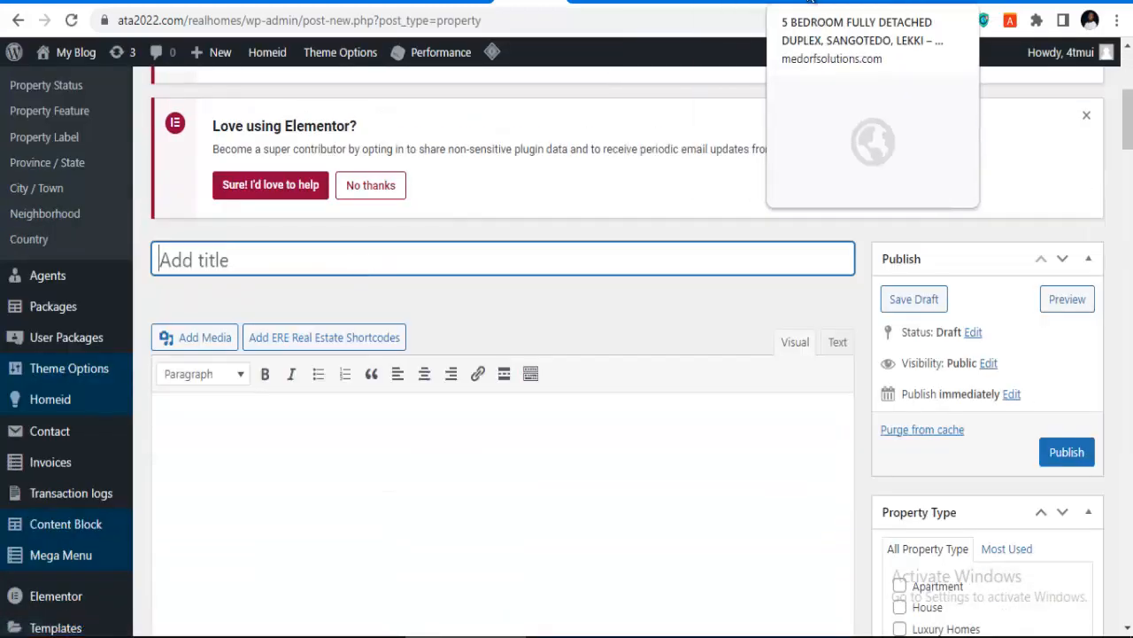
click(737, 4)
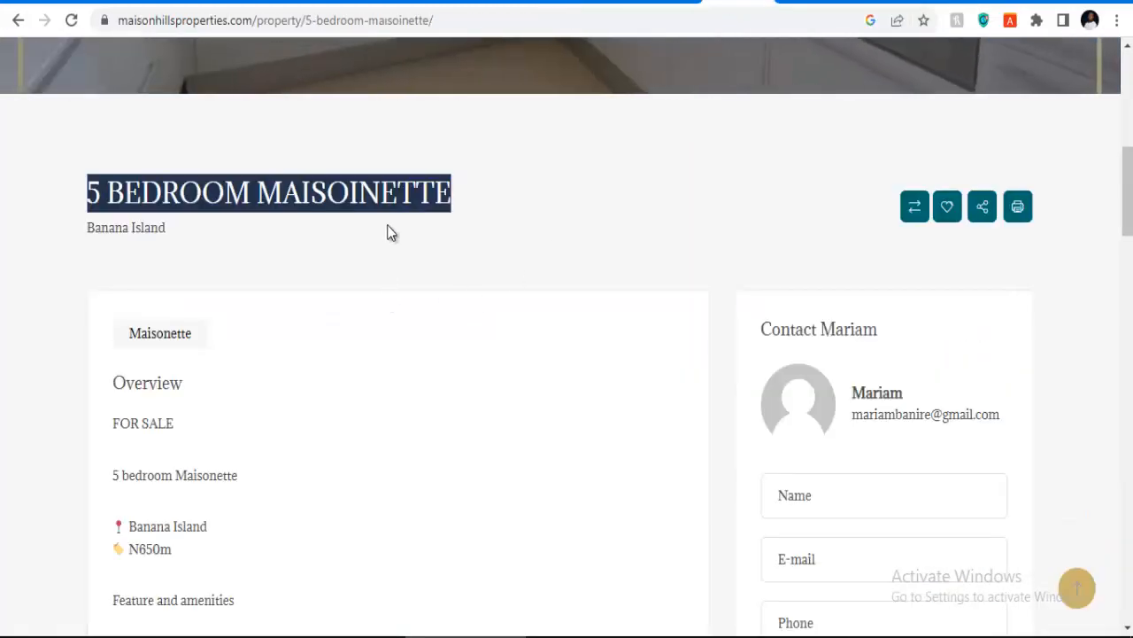
drag(513, 206, 5, 197)
right_click(244, 196)
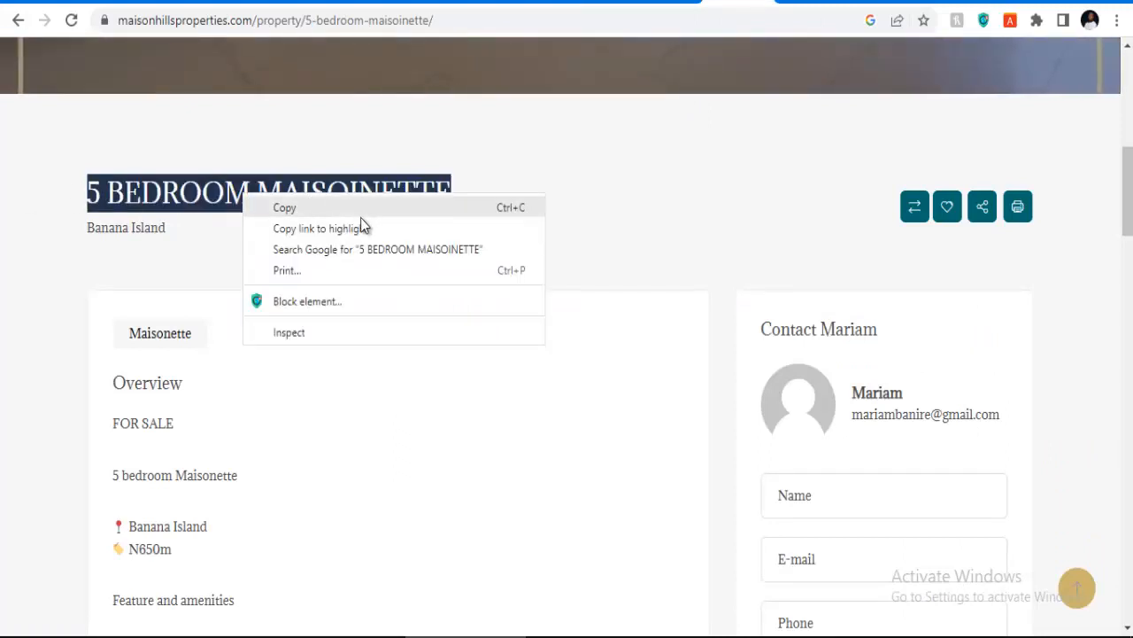
click(361, 227)
right_click(356, 193)
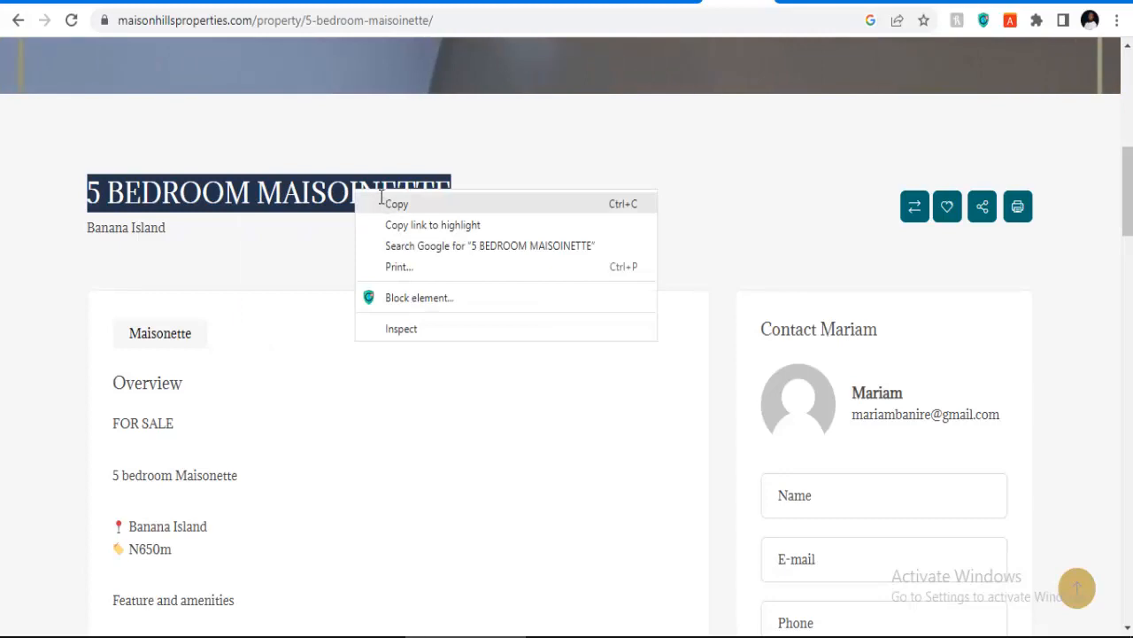
click(380, 197)
click(549, 5)
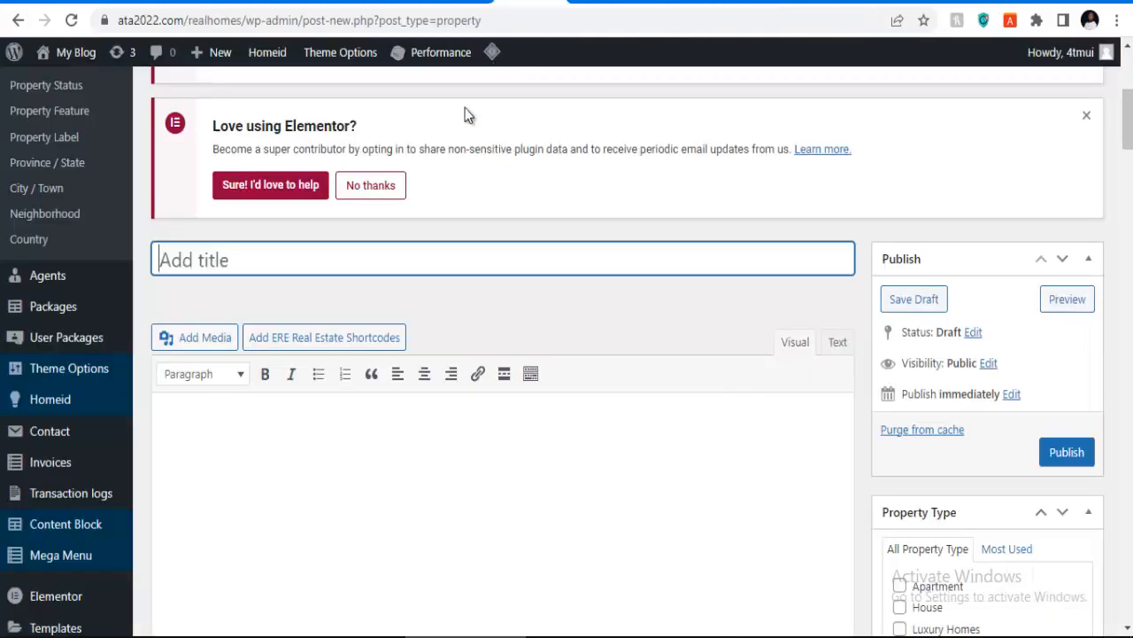
key(ctrl+v)
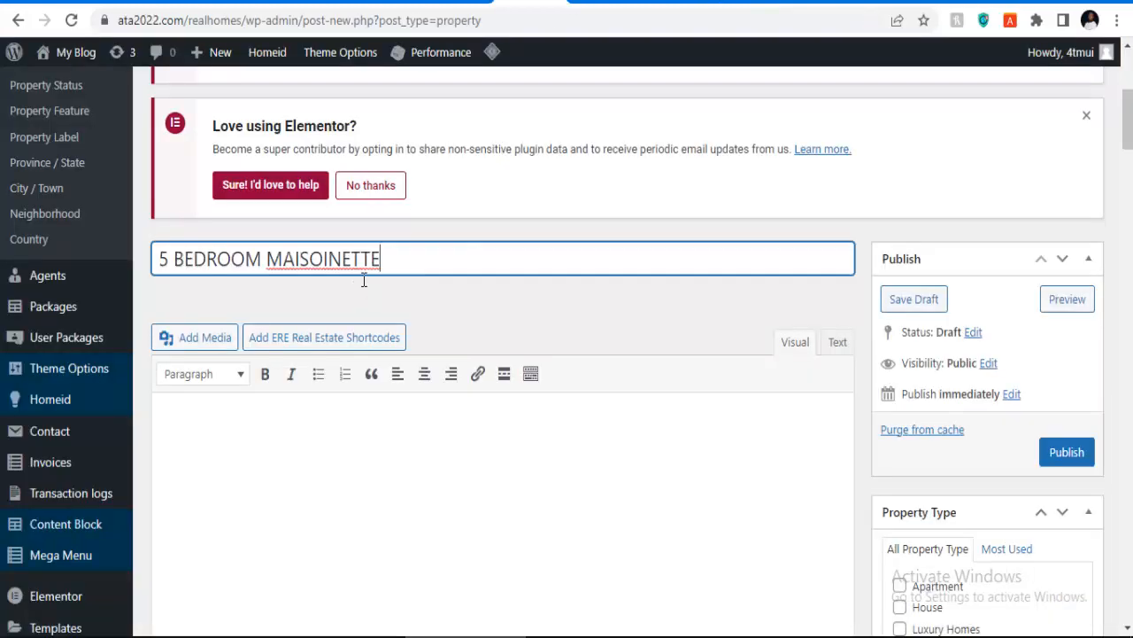
scroll(587, 316, down, 5)
scroll(955, 301, up, 2)
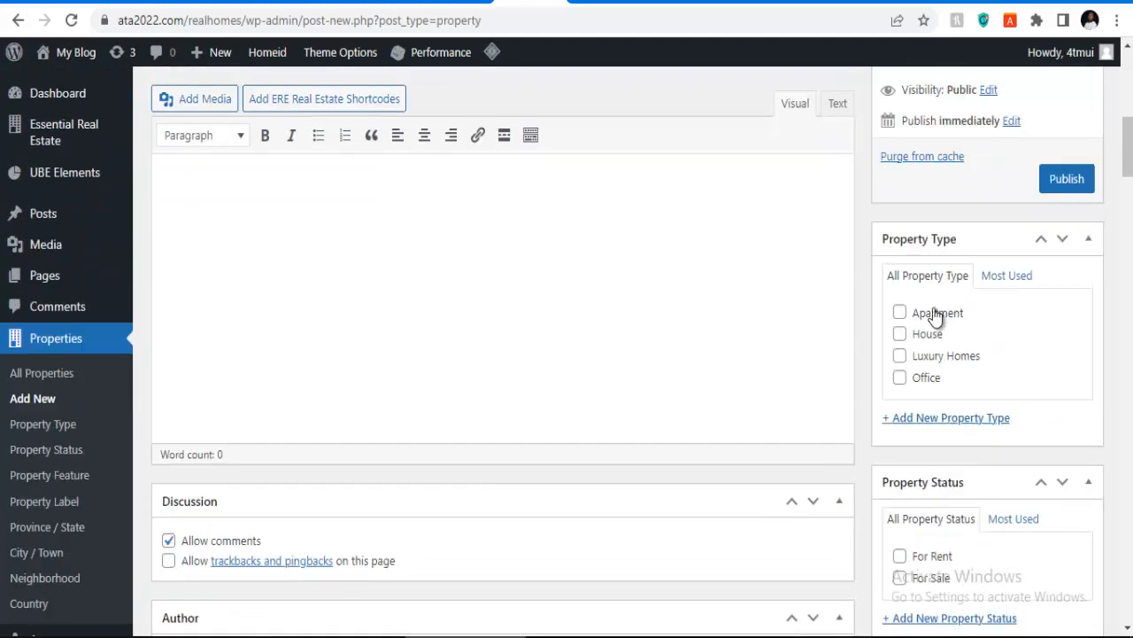
Step: Set the property type to Luxury Homes and the status to For Sale
click(901, 357)
scroll(922, 359, down, 3)
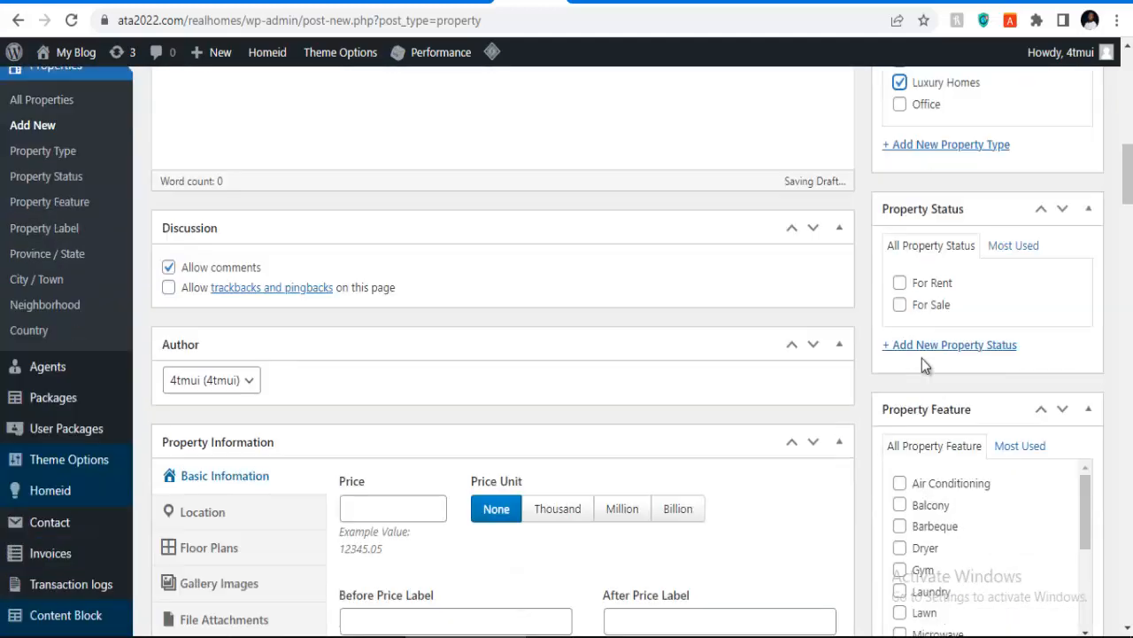
click(900, 304)
scroll(972, 386, down, 4)
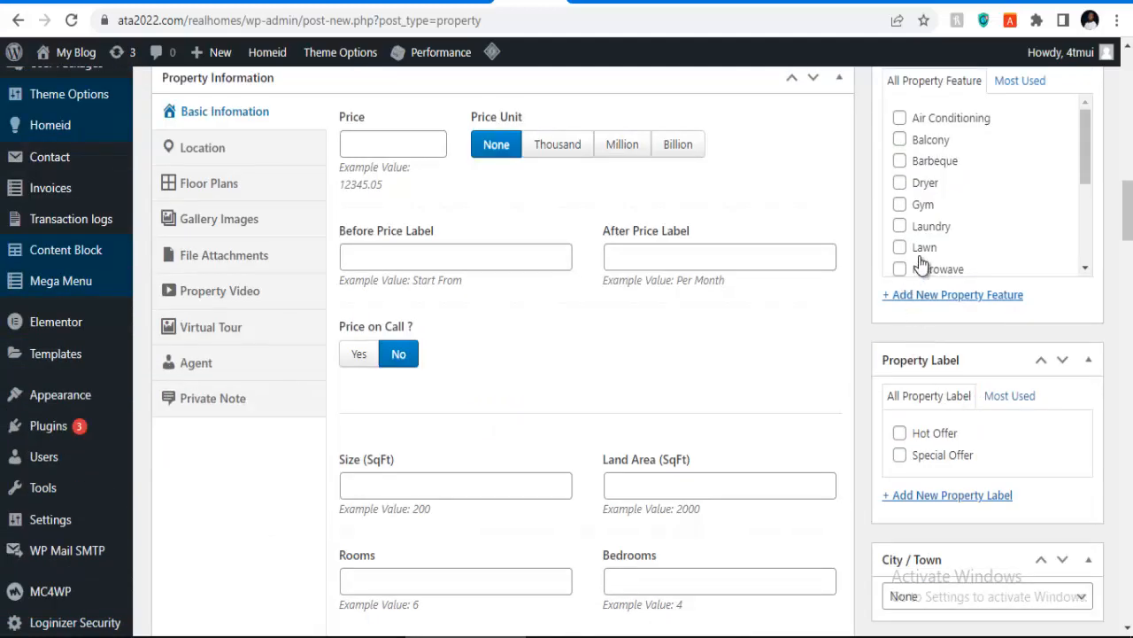
scroll(914, 257, down, 3)
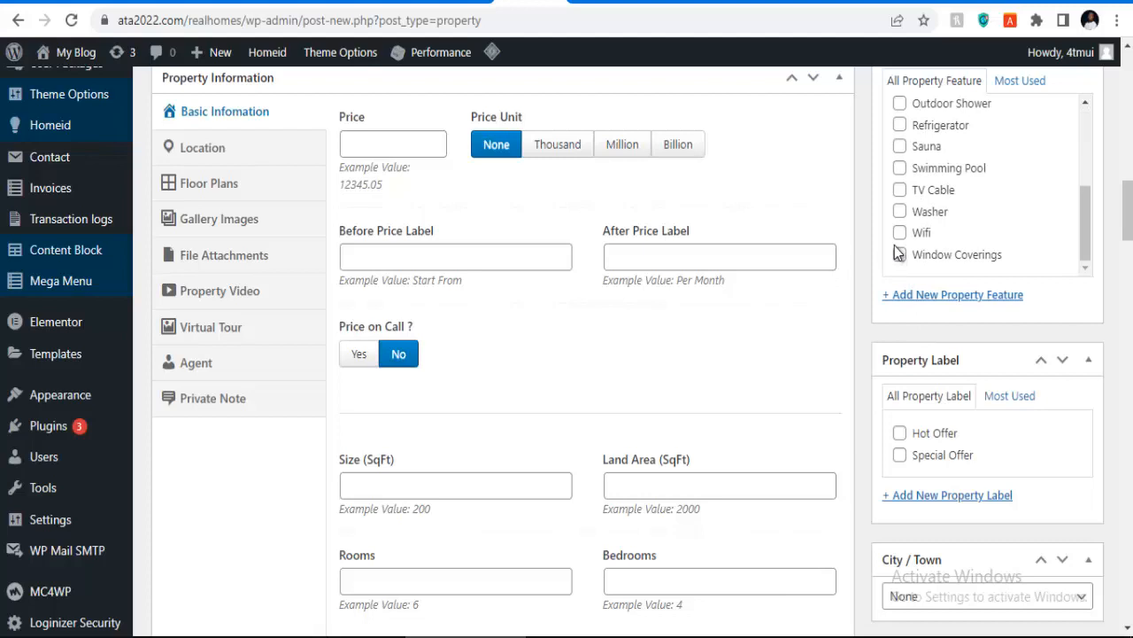
Step: Tick features Wifi, TV Cable, Sauna, Refrigerator, Outdoor Shower, Balcony, Air Conditioning and Gym
click(899, 233)
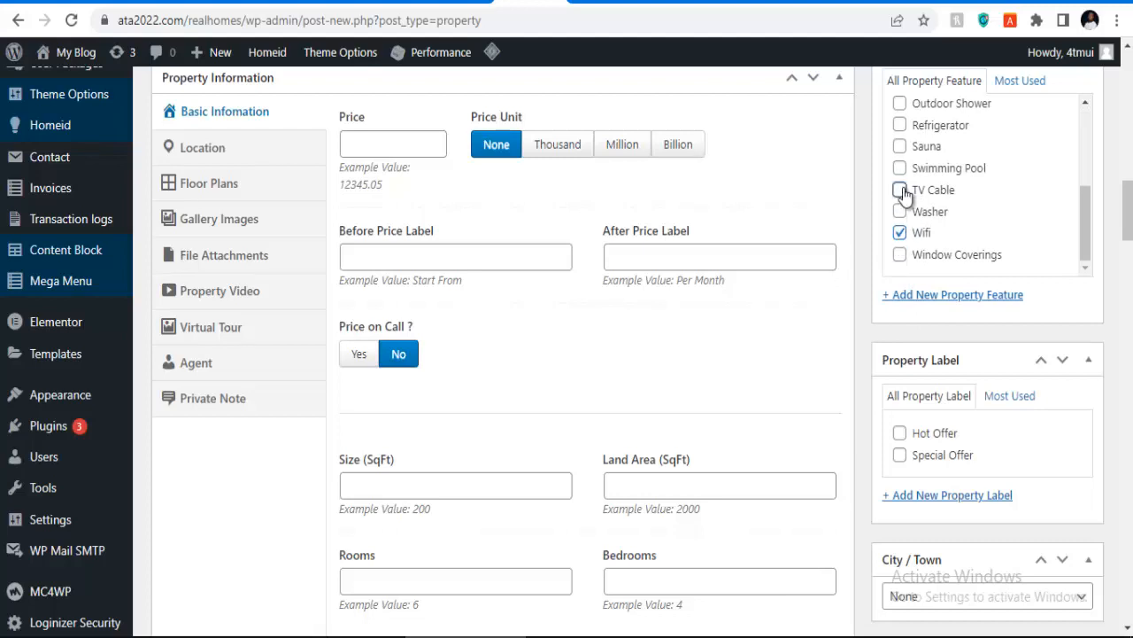
click(901, 190)
click(901, 147)
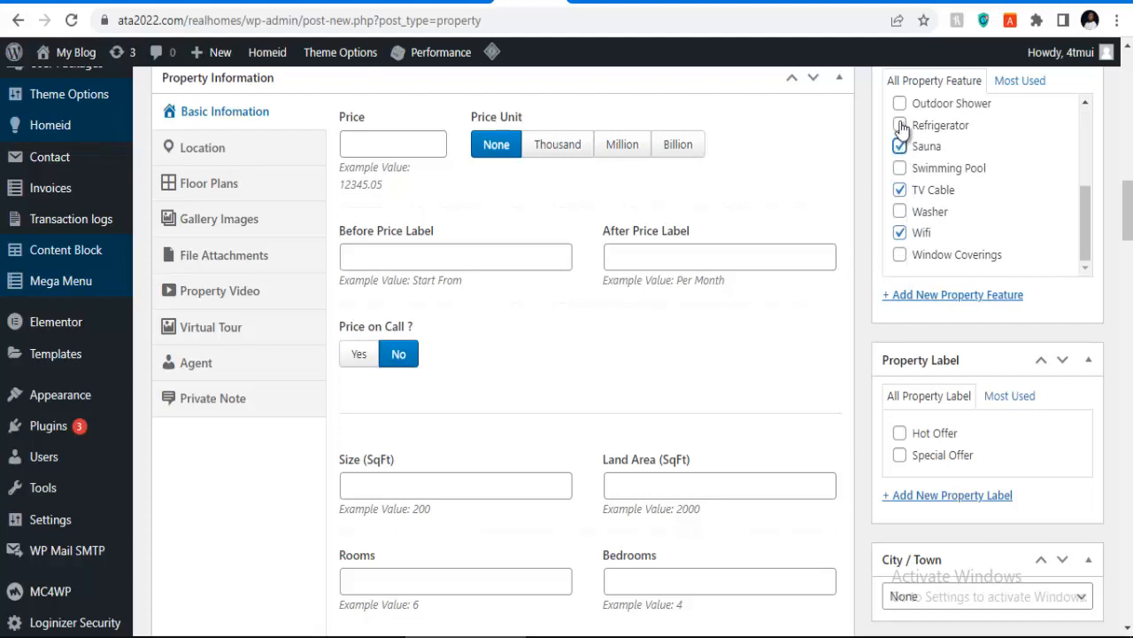
click(900, 125)
click(900, 103)
scroll(903, 168, up, 1)
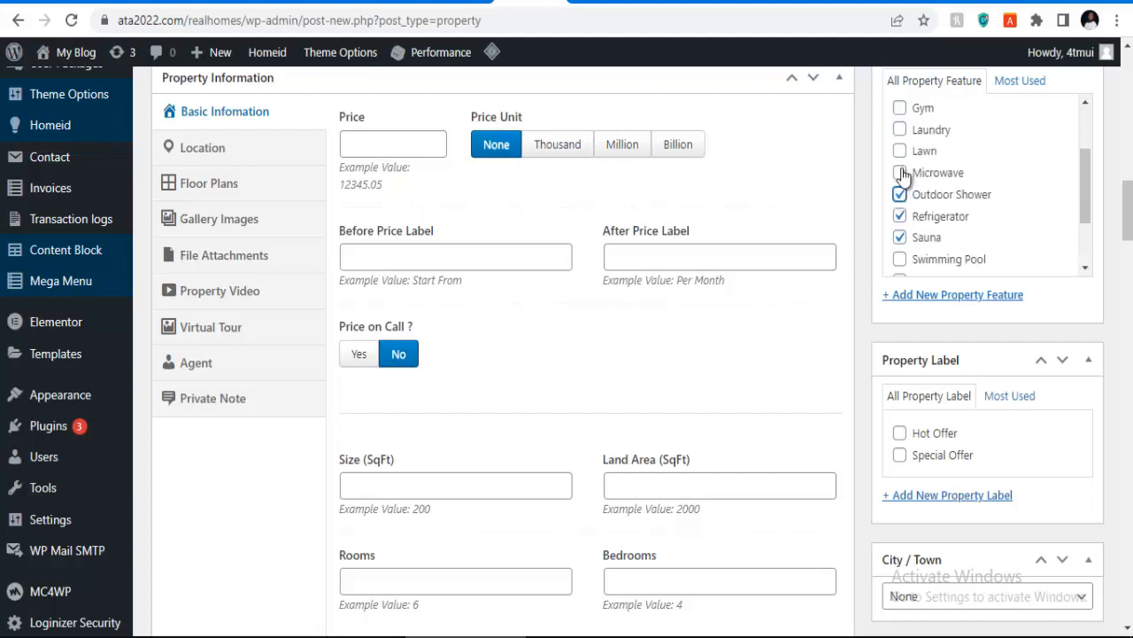
scroll(903, 175, up, 1)
click(900, 134)
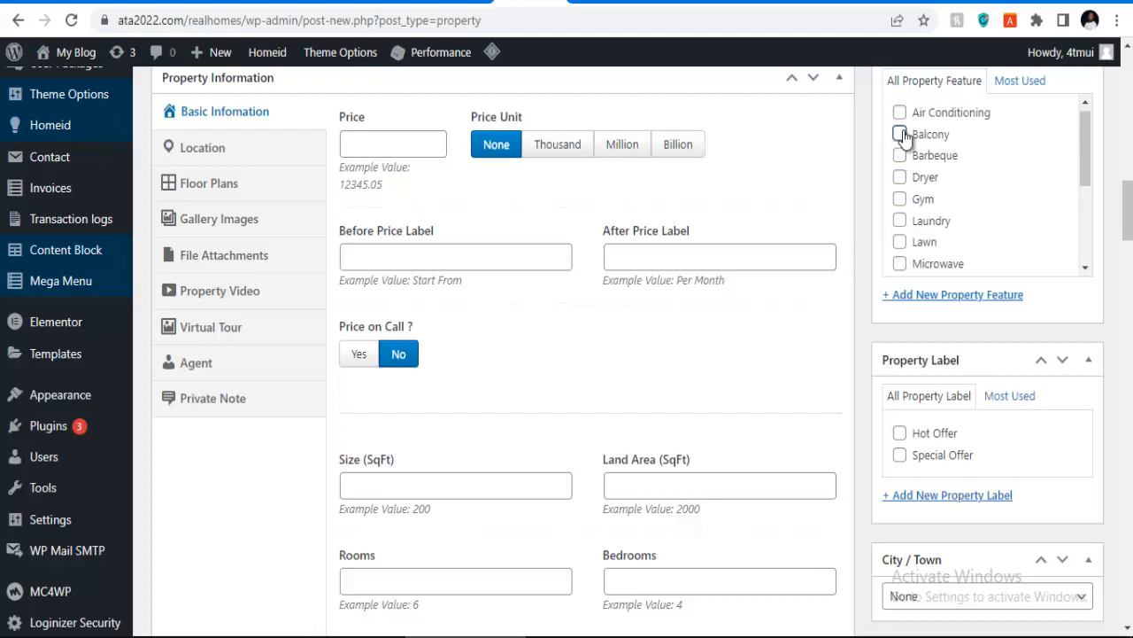
click(899, 112)
click(899, 198)
scroll(903, 226, down, 2)
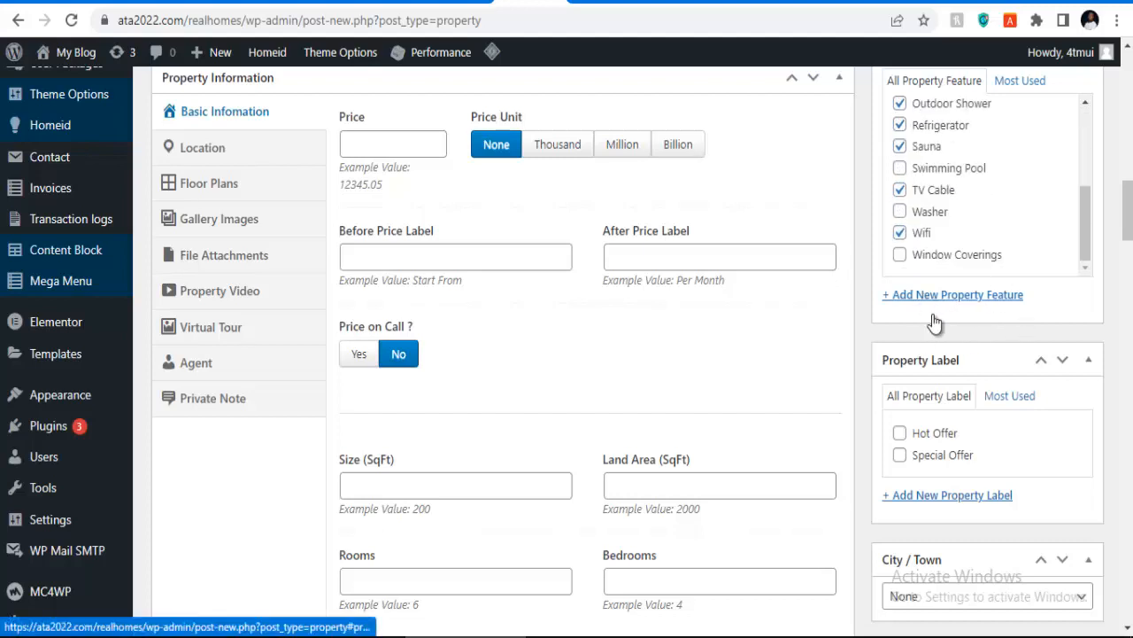
scroll(952, 350, down, 2)
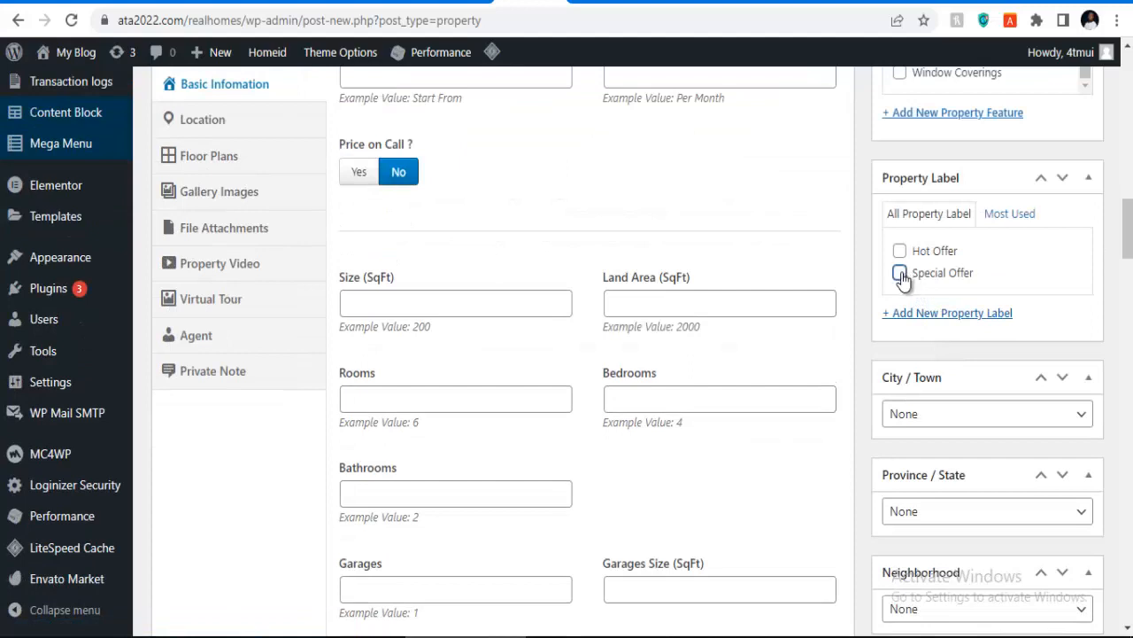
Step: Label the listing Special Offer, leave City / Town at None, and set Province / State to Abuja
click(900, 272)
scroll(921, 296, down, 1)
click(927, 325)
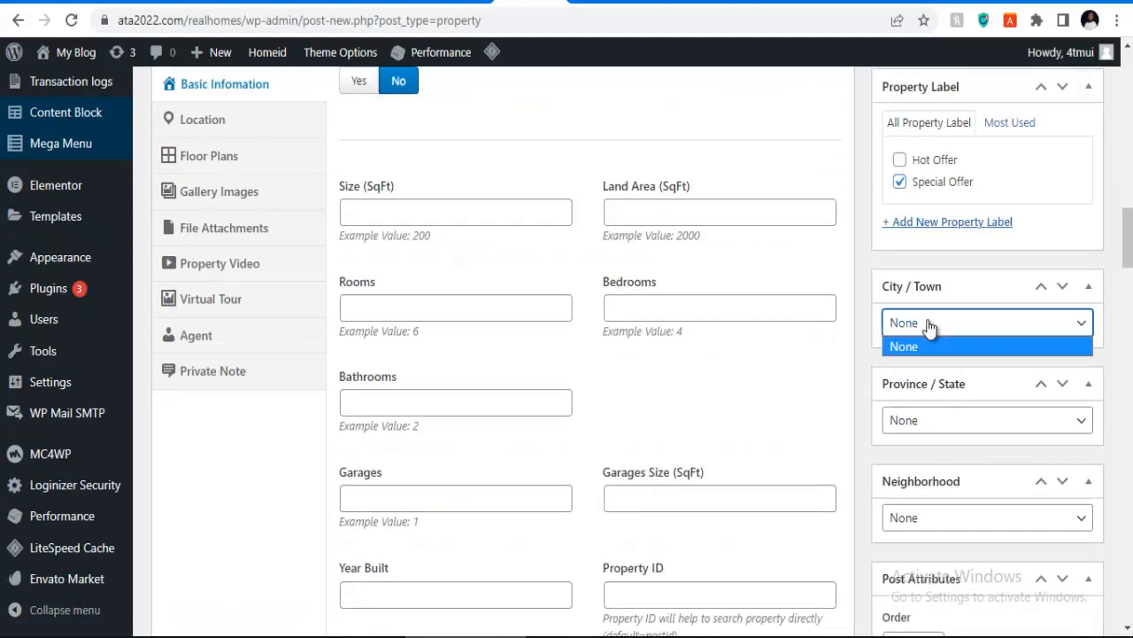
click(929, 327)
click(924, 425)
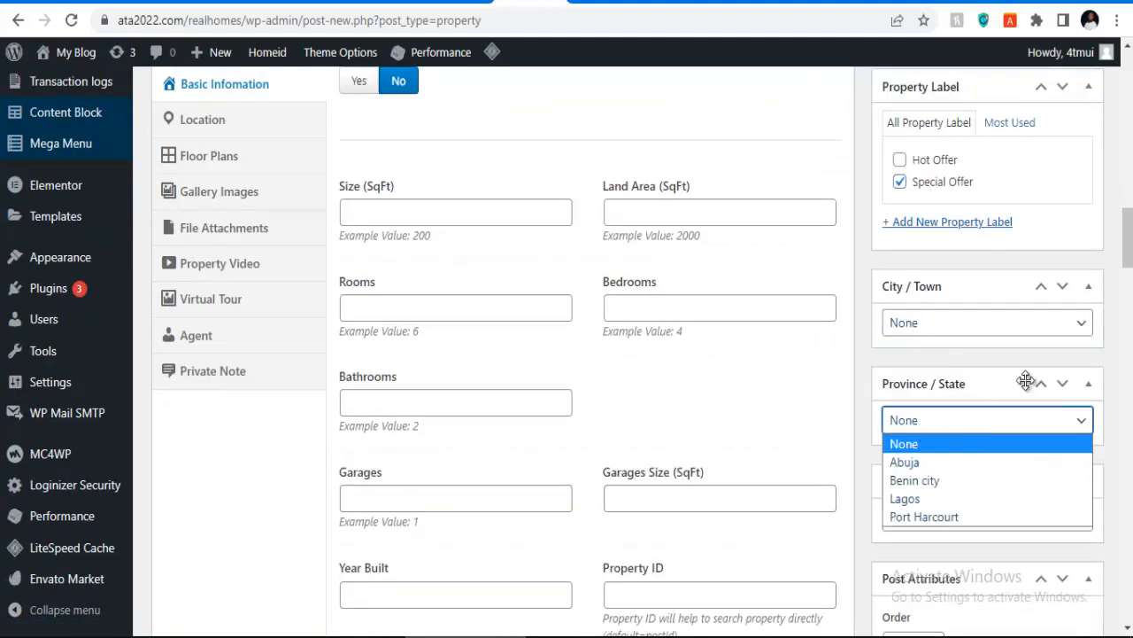
scroll(1027, 381, down, 2)
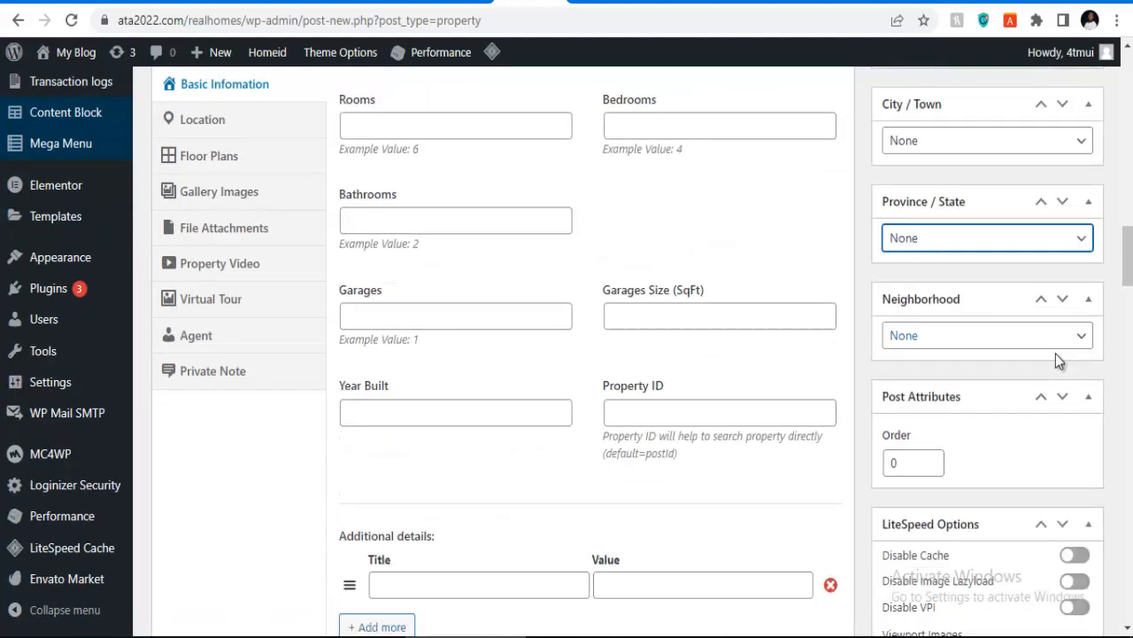
click(931, 246)
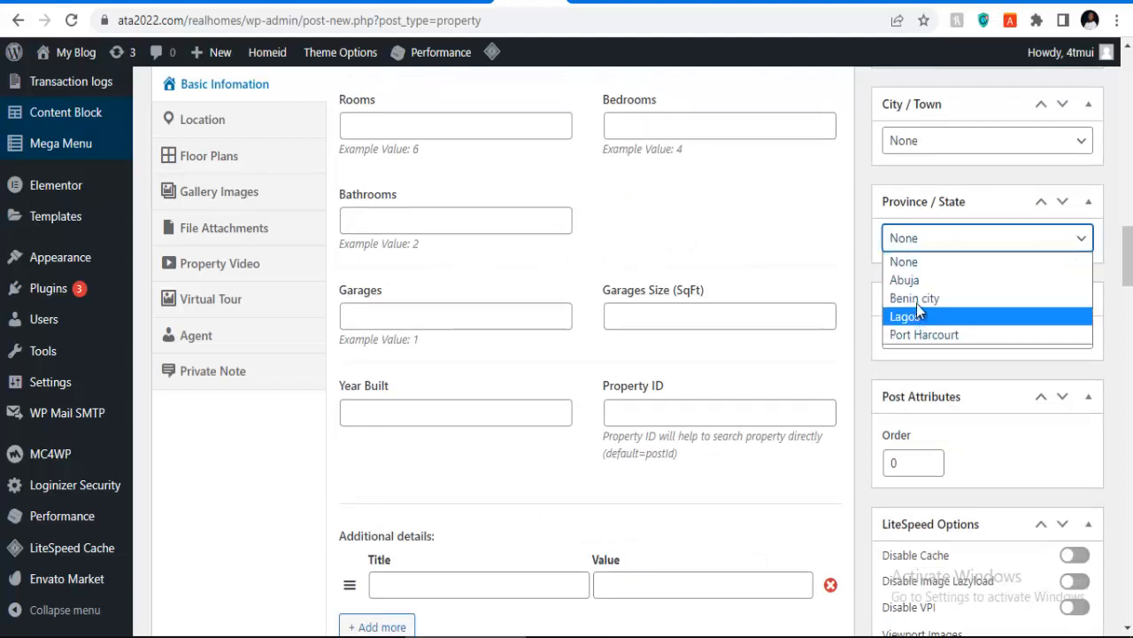
click(912, 279)
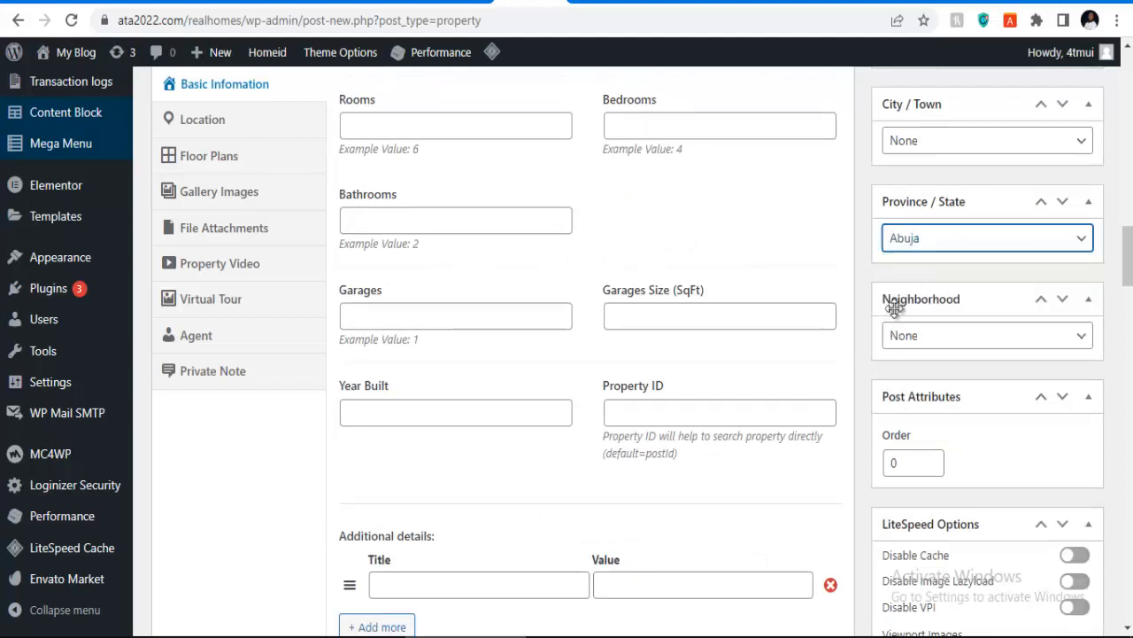
scroll(930, 328, down, 2)
scroll(918, 318, down, 3)
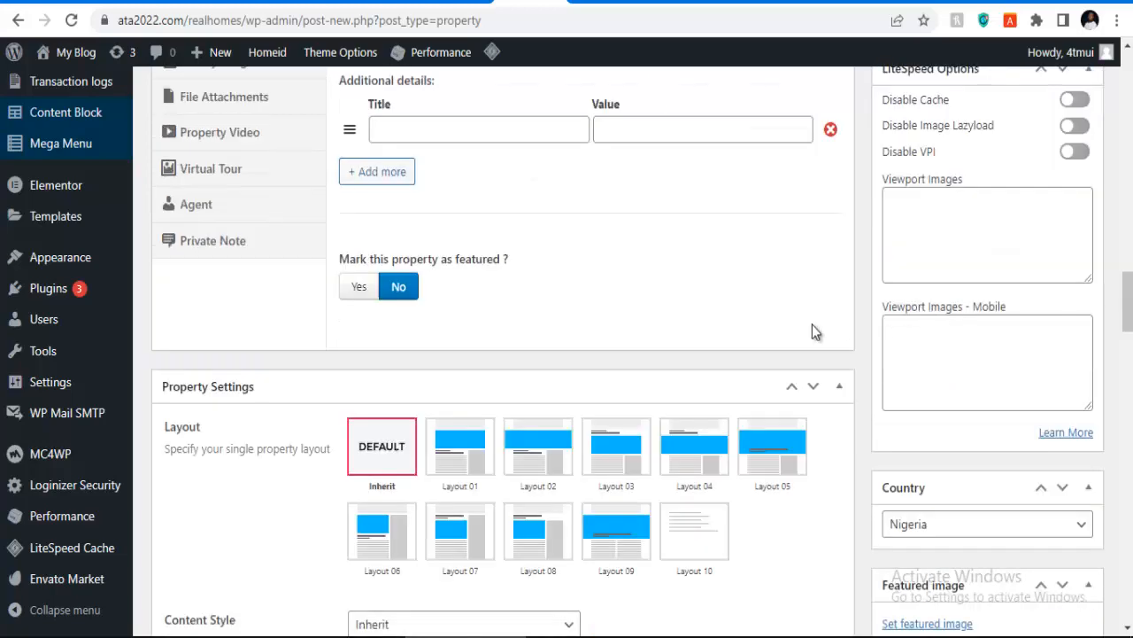
scroll(1027, 363, down, 2)
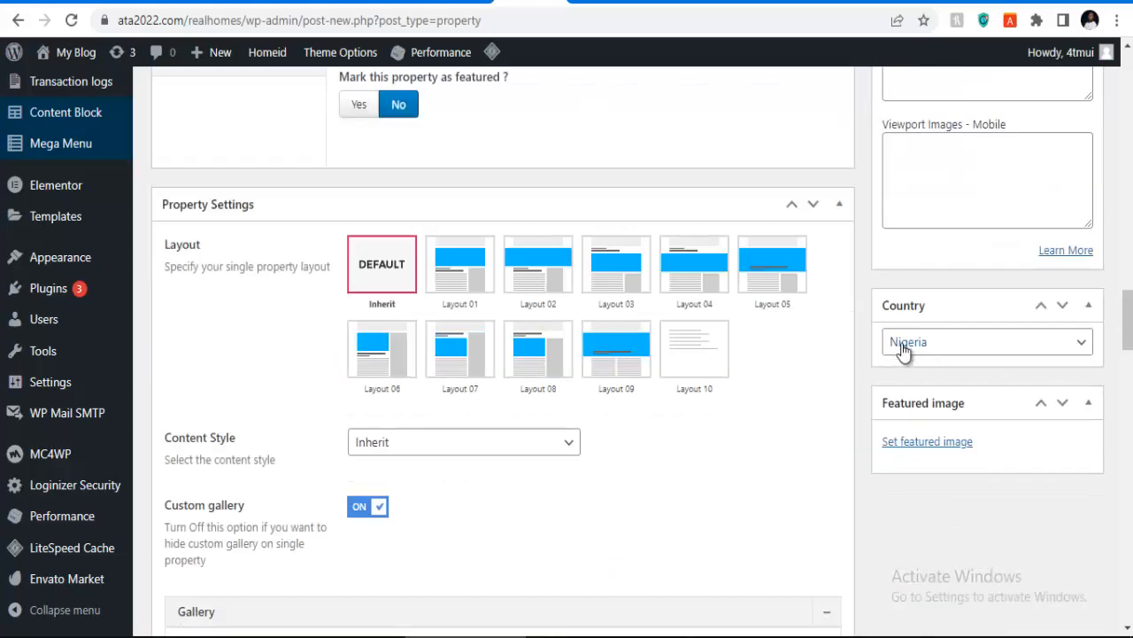
Step: Upload 11-3 from the real > cl3 folder and set it as the featured image
click(917, 442)
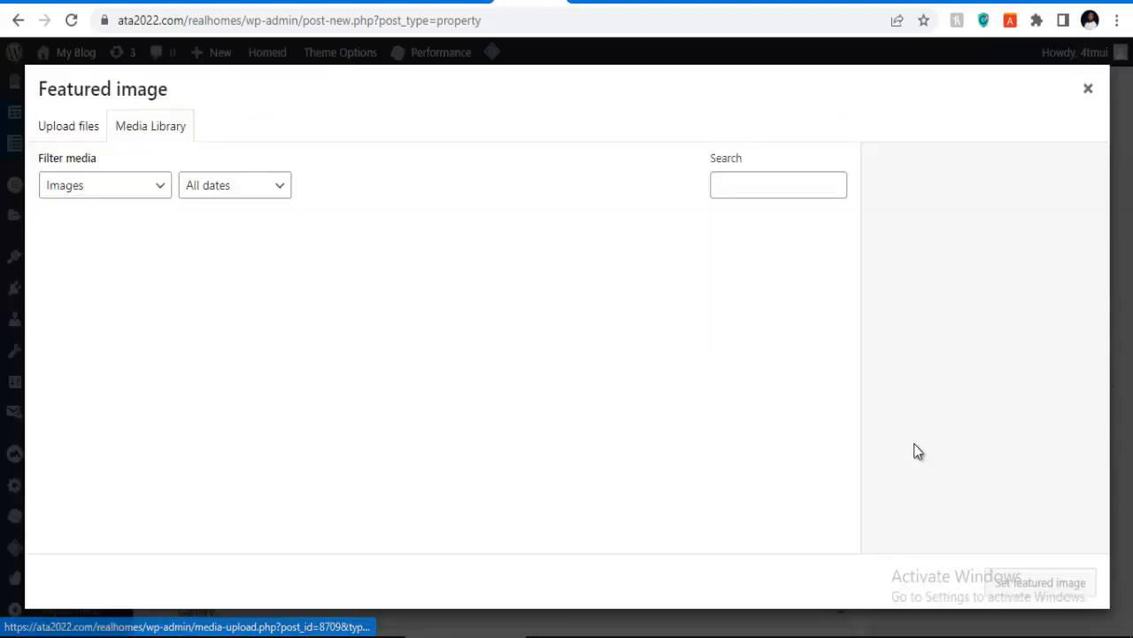
click(82, 131)
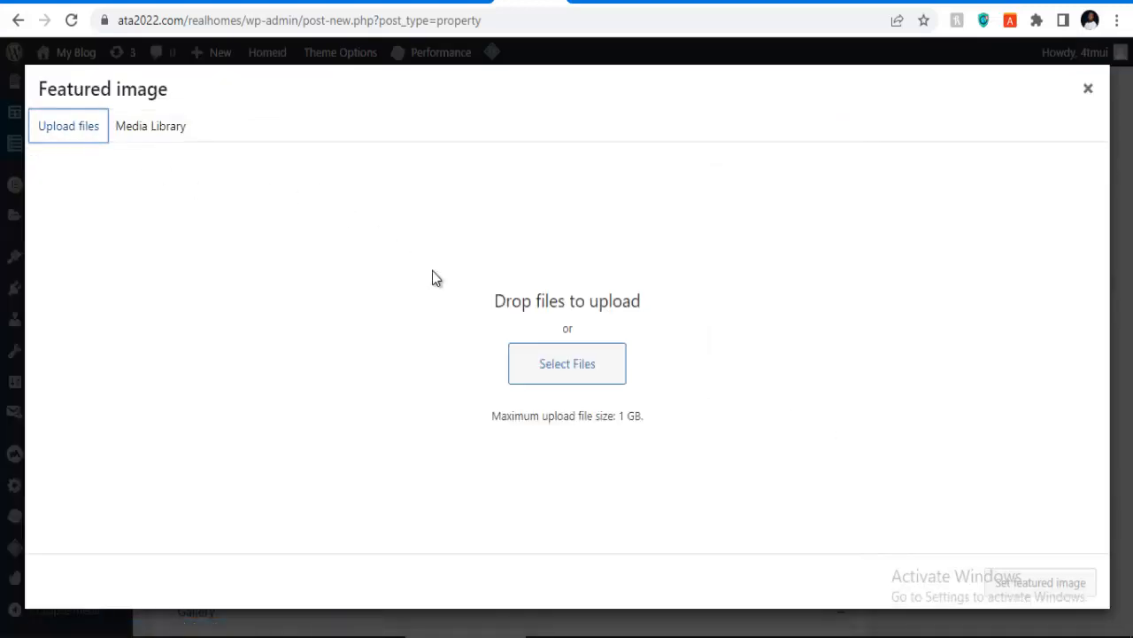
click(558, 356)
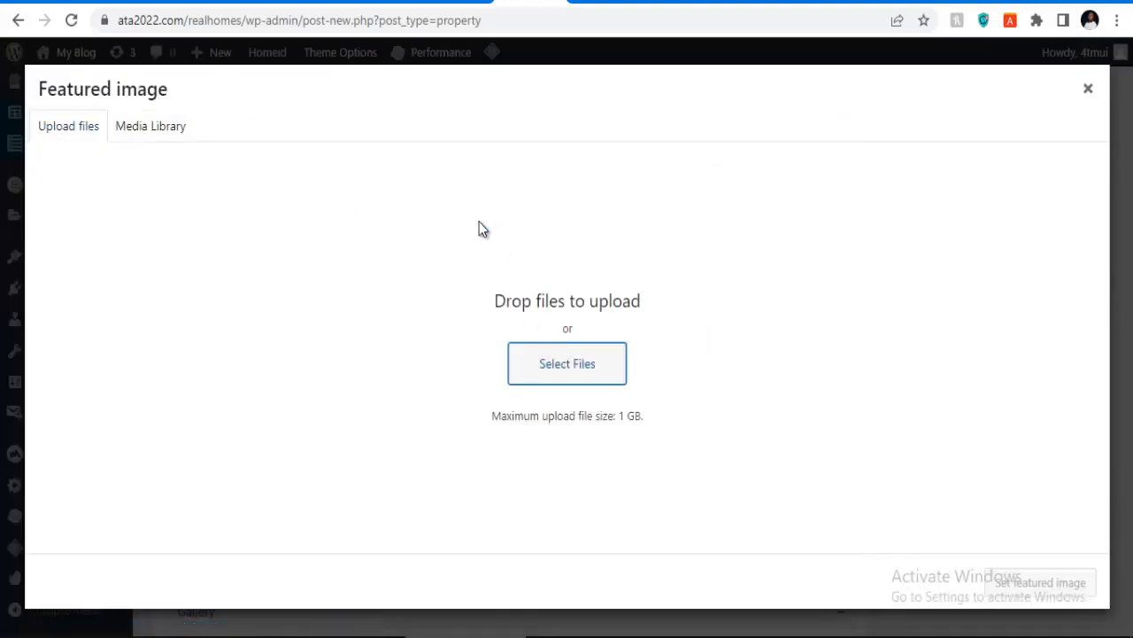
click(626, 249)
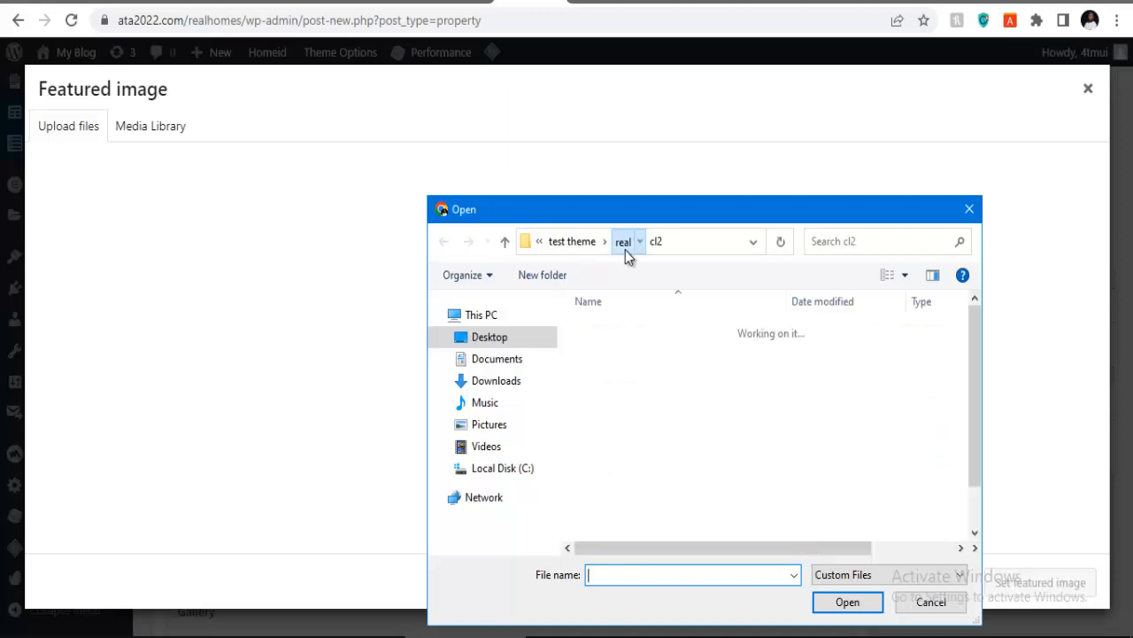
click(607, 371)
double_click(606, 371)
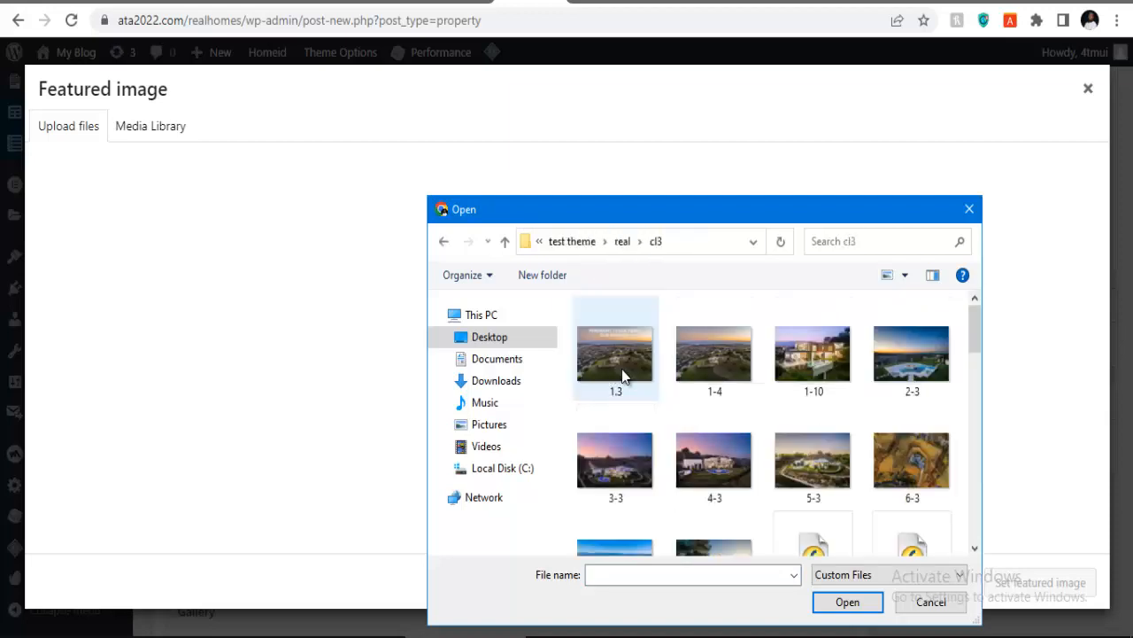
scroll(709, 363, down, 5)
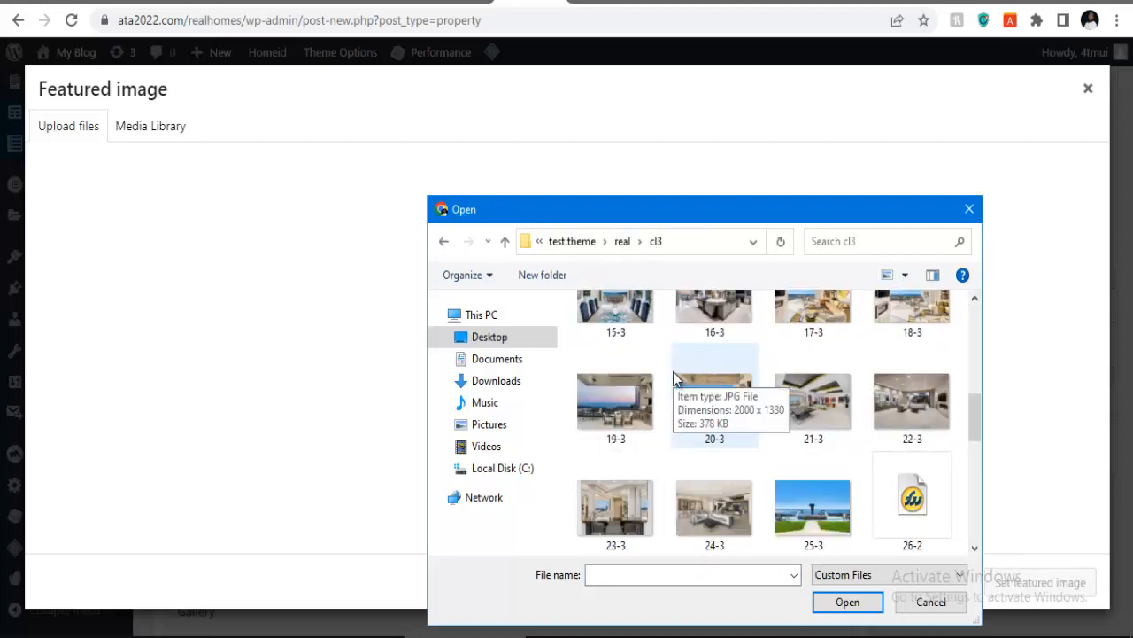
scroll(711, 359, up, 3)
click(618, 355)
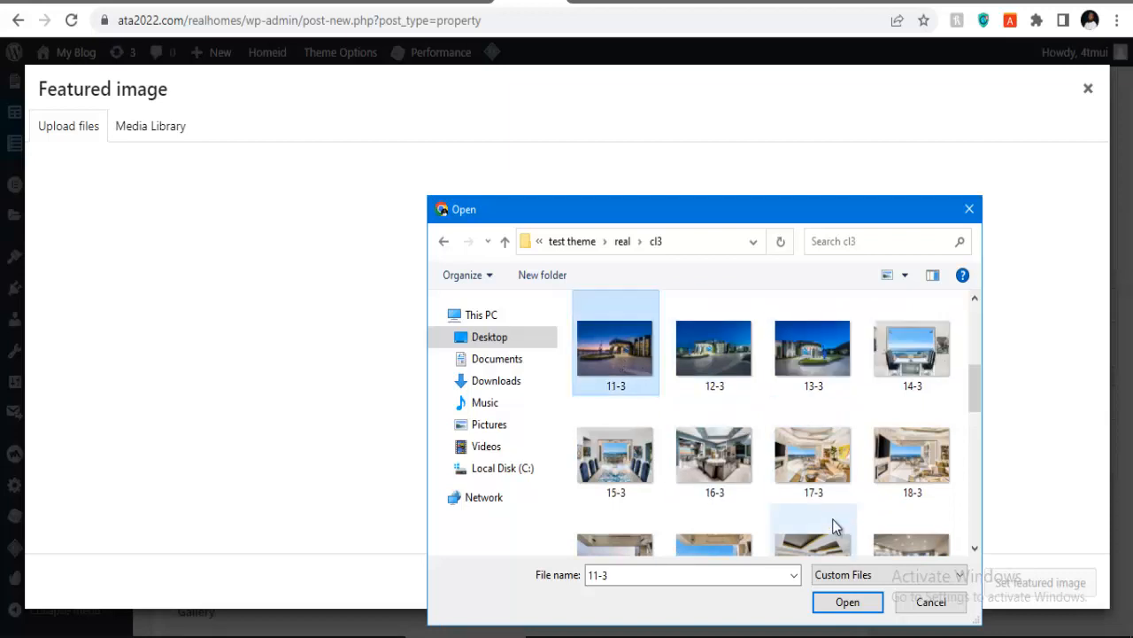
click(837, 606)
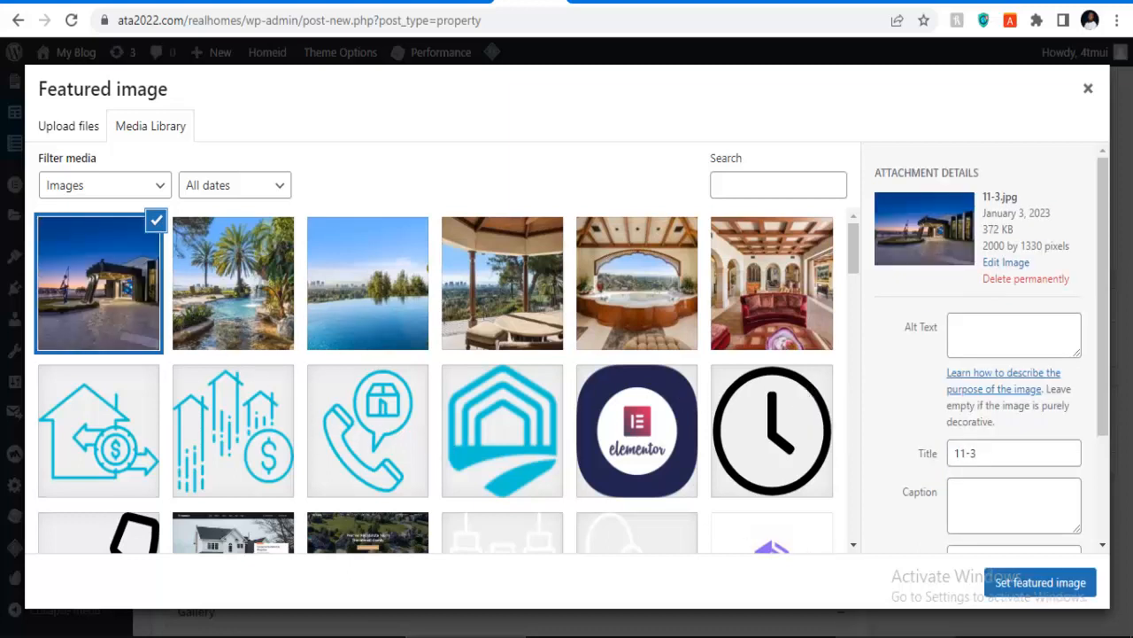
click(1041, 583)
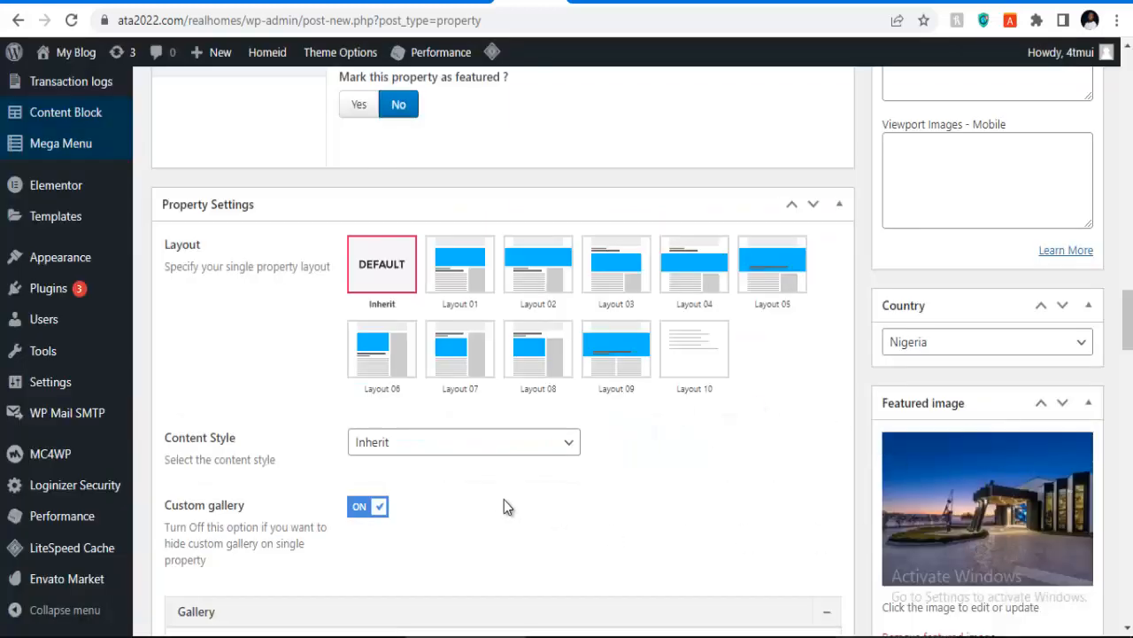
scroll(504, 499, up, 7)
scroll(498, 494, up, 7)
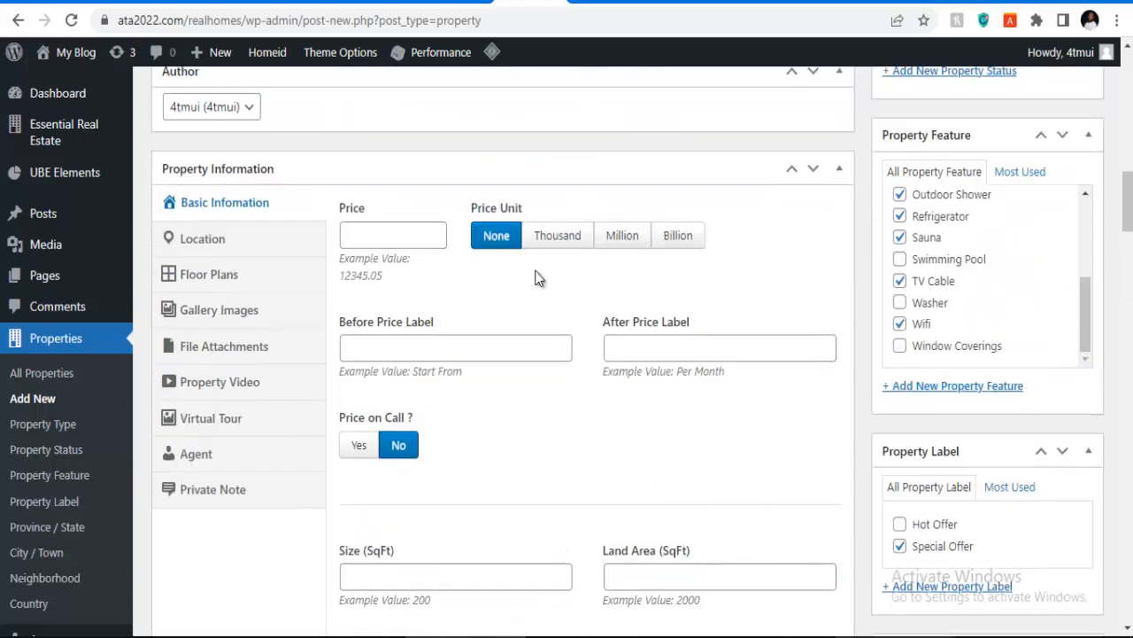
Step: Set the price to 200000 with the Million unit
click(623, 238)
click(384, 241)
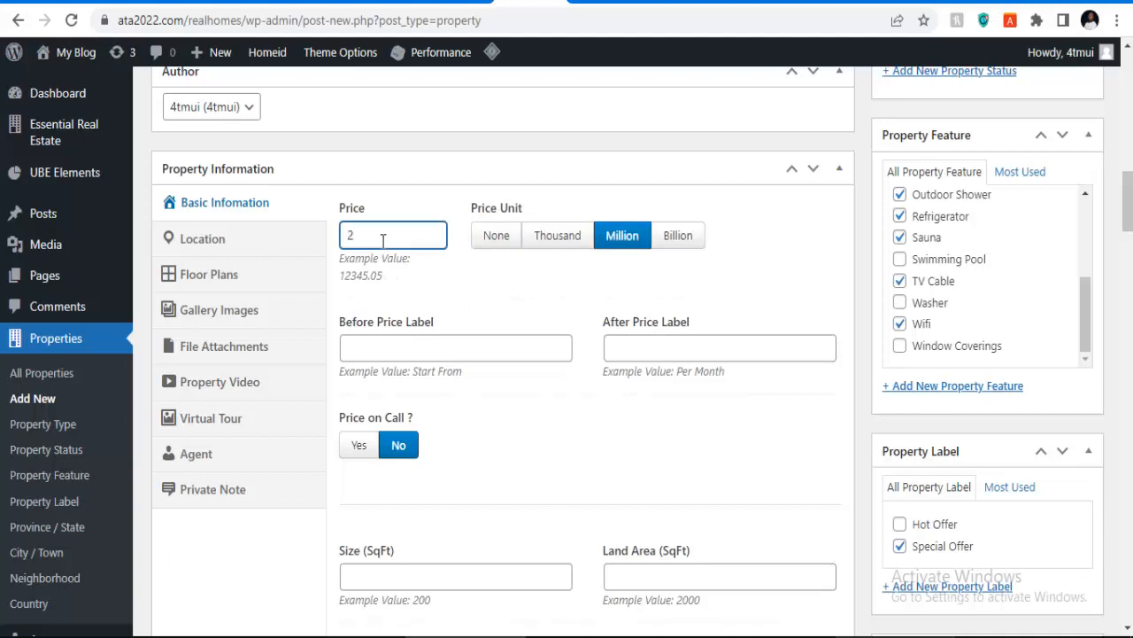
text(200000)
click(368, 345)
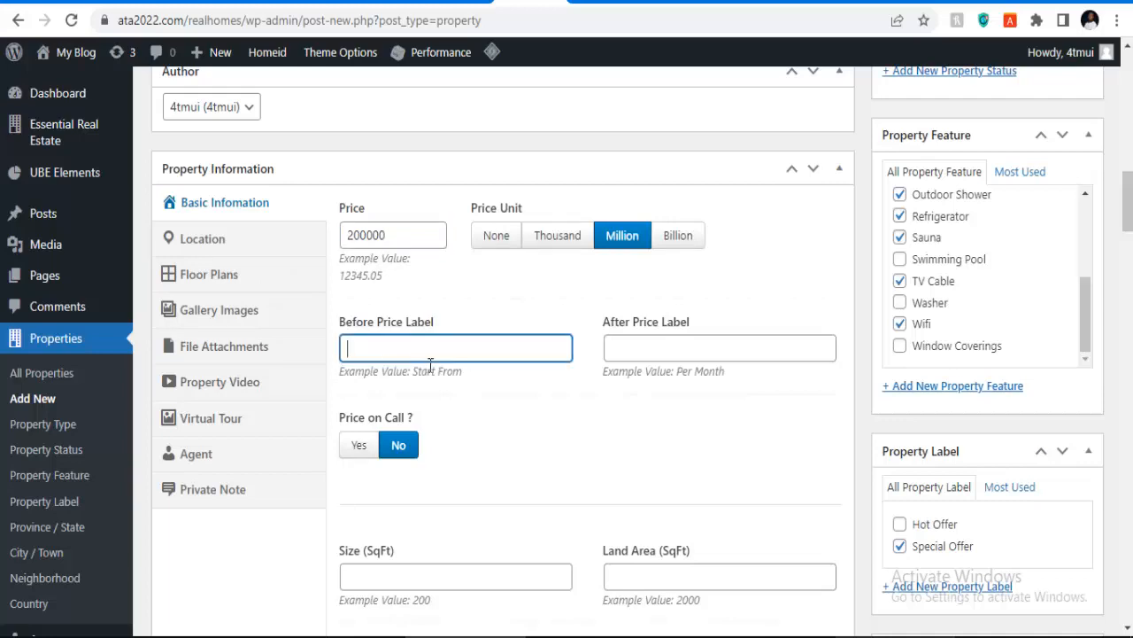
scroll(425, 443, down, 3)
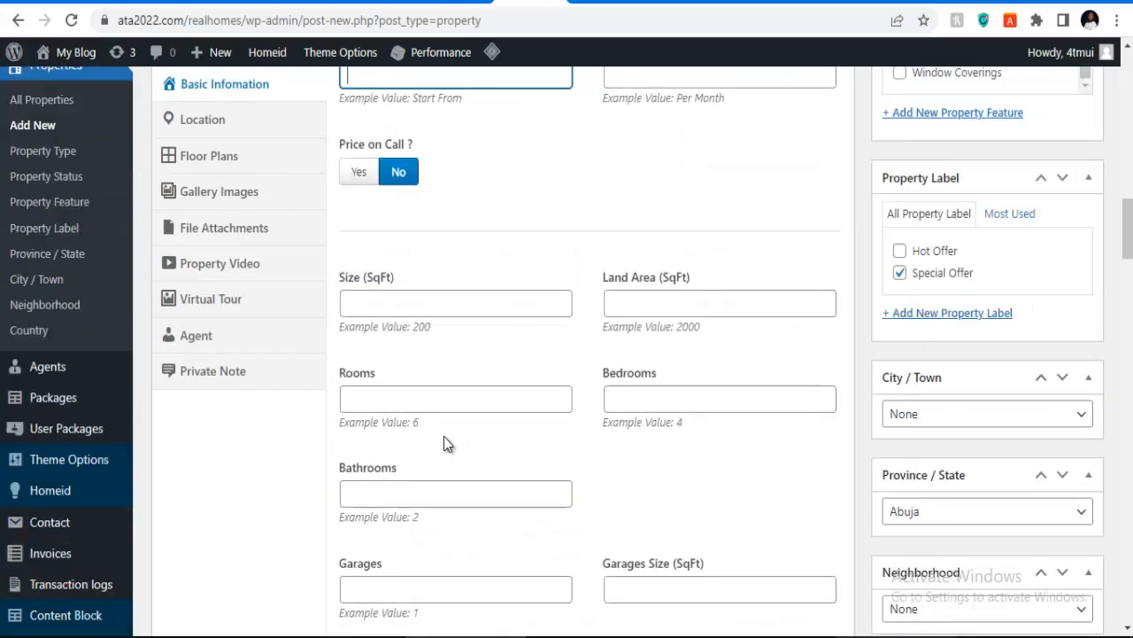
Step: Enter size 4909, land area 23, 7 rooms, 5 bedrooms and 8 bathrooms
click(384, 305)
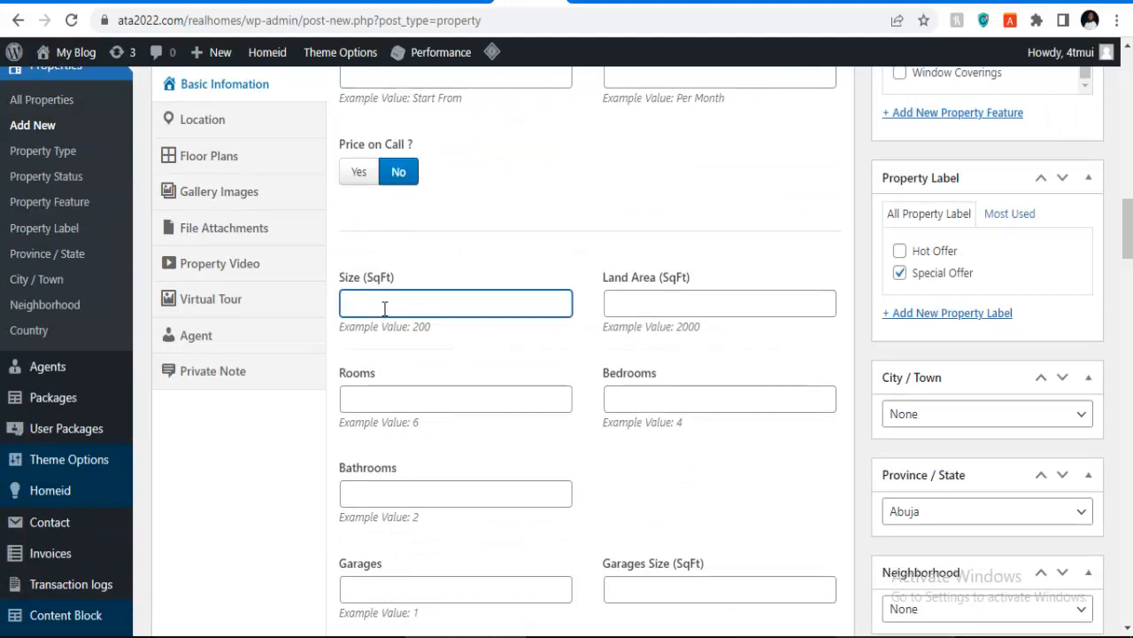
text(4909)
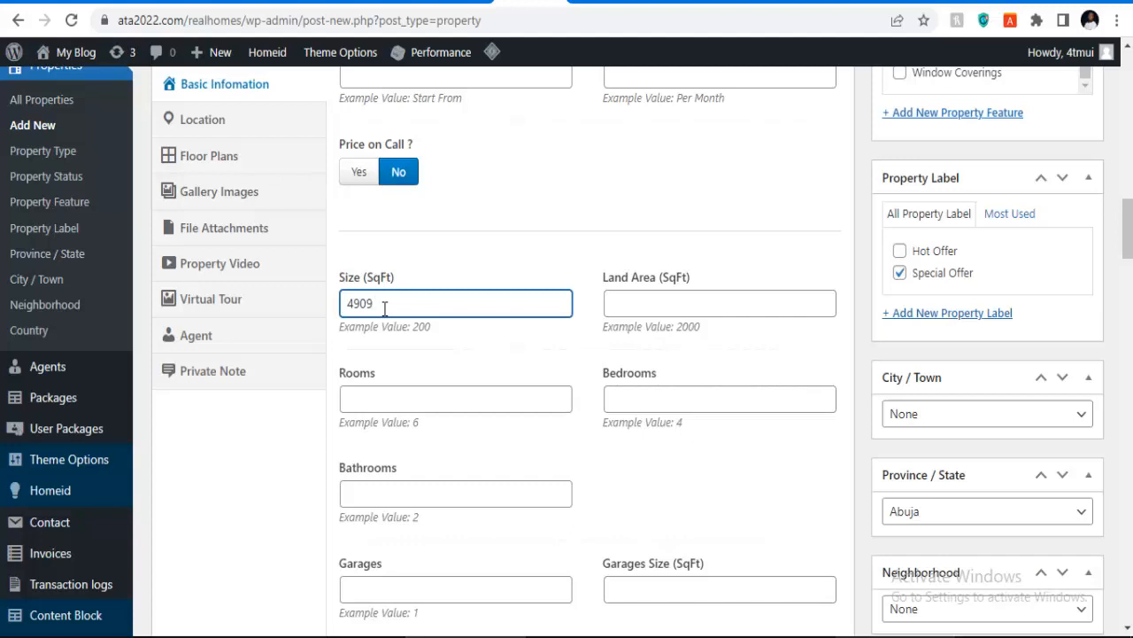
click(639, 304)
text(23)
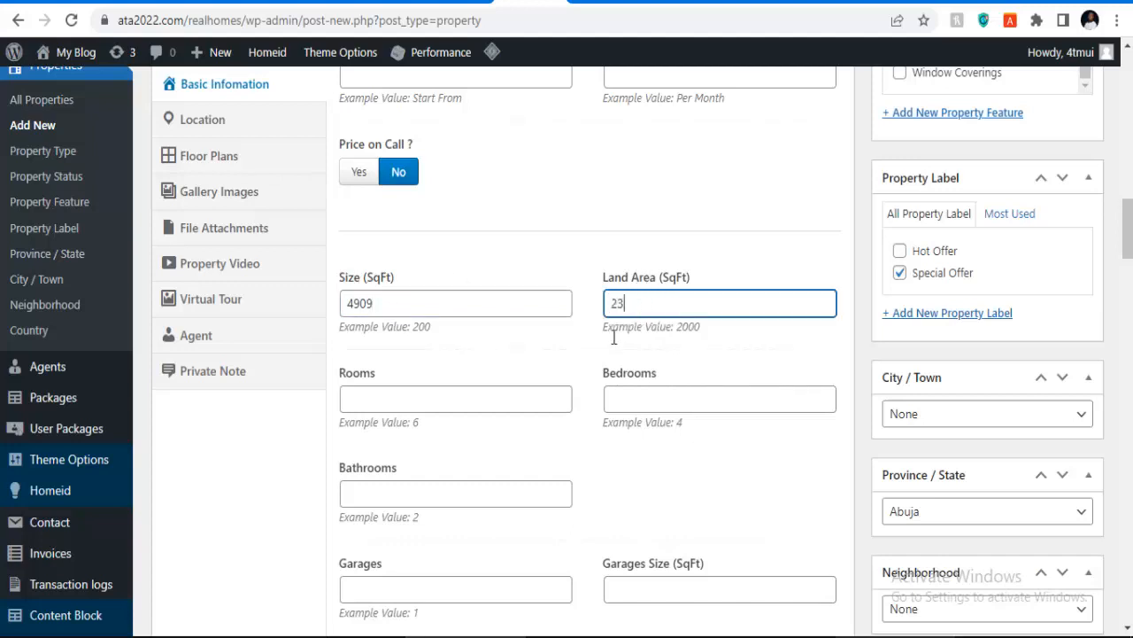
click(397, 406)
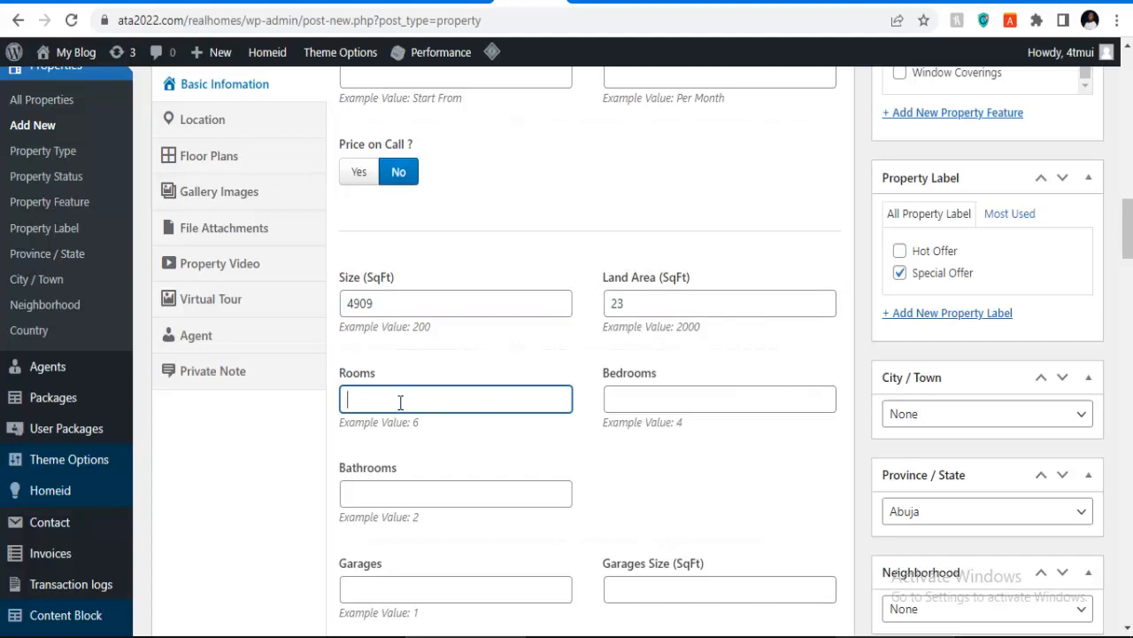
text(7)
click(663, 399)
text(5)
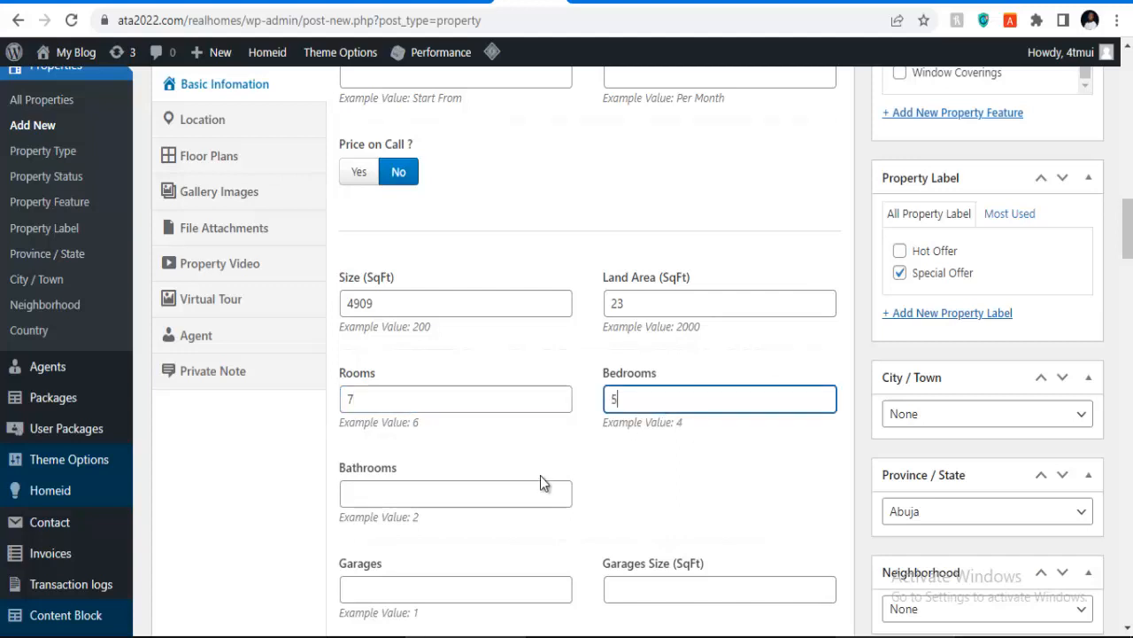
click(471, 493)
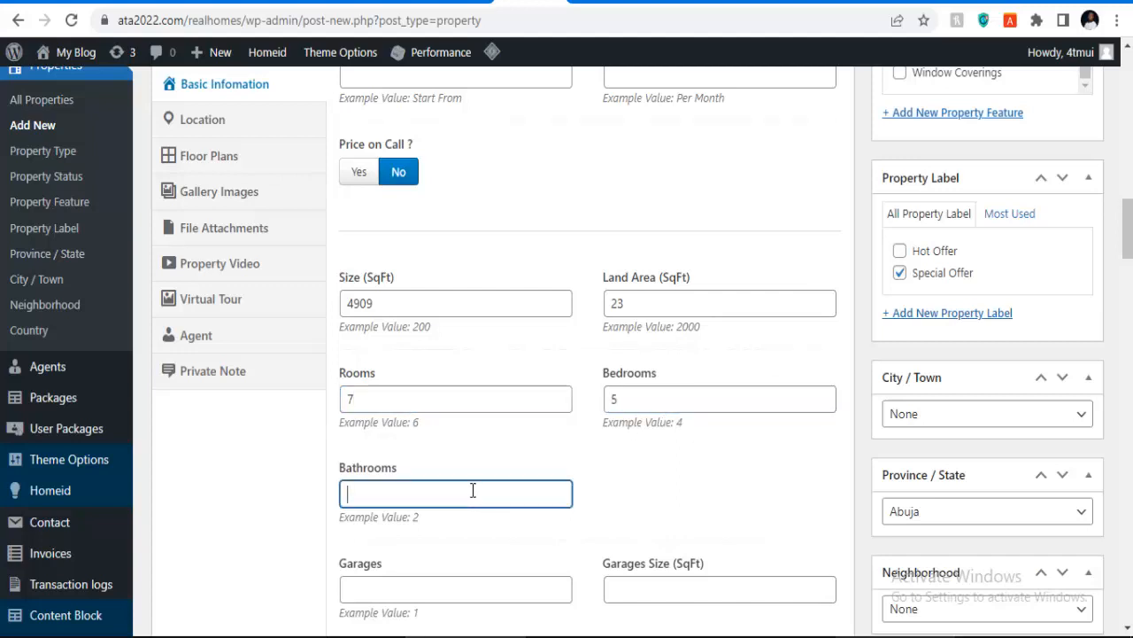
text(8)
scroll(505, 498, down, 1)
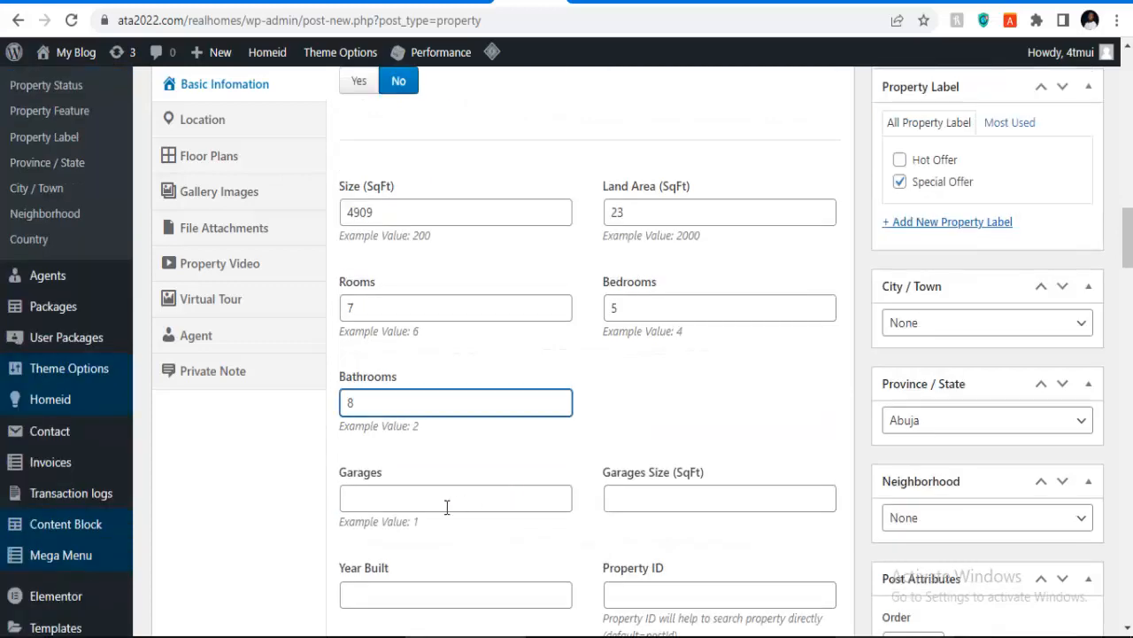
scroll(586, 446, down, 2)
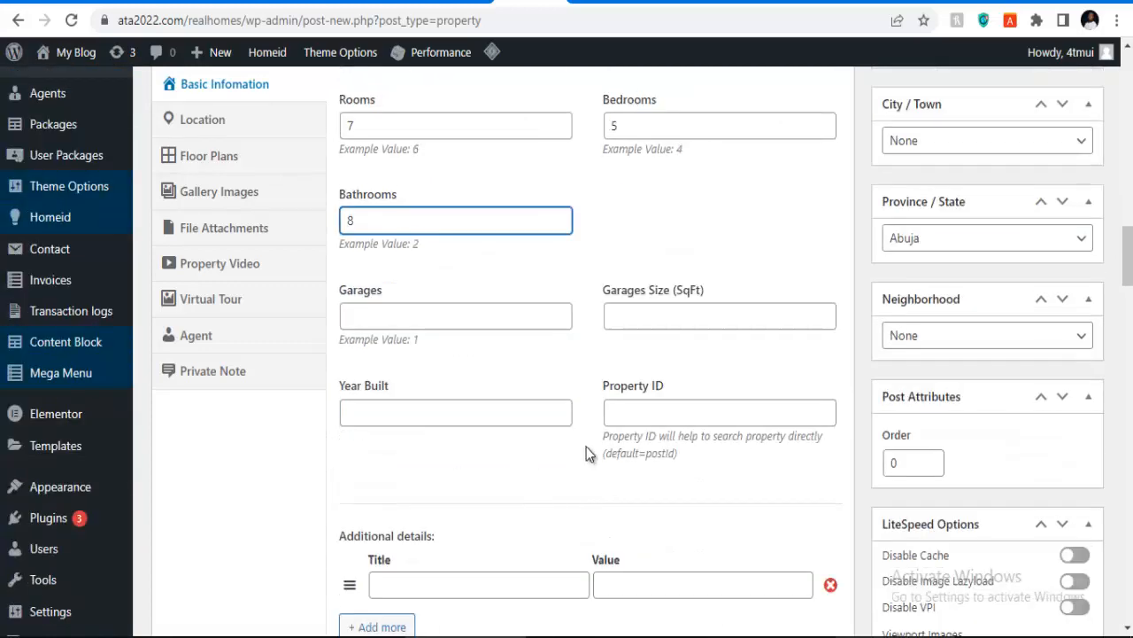
Step: Fill in the Year Built field with 2022
click(634, 319)
click(483, 319)
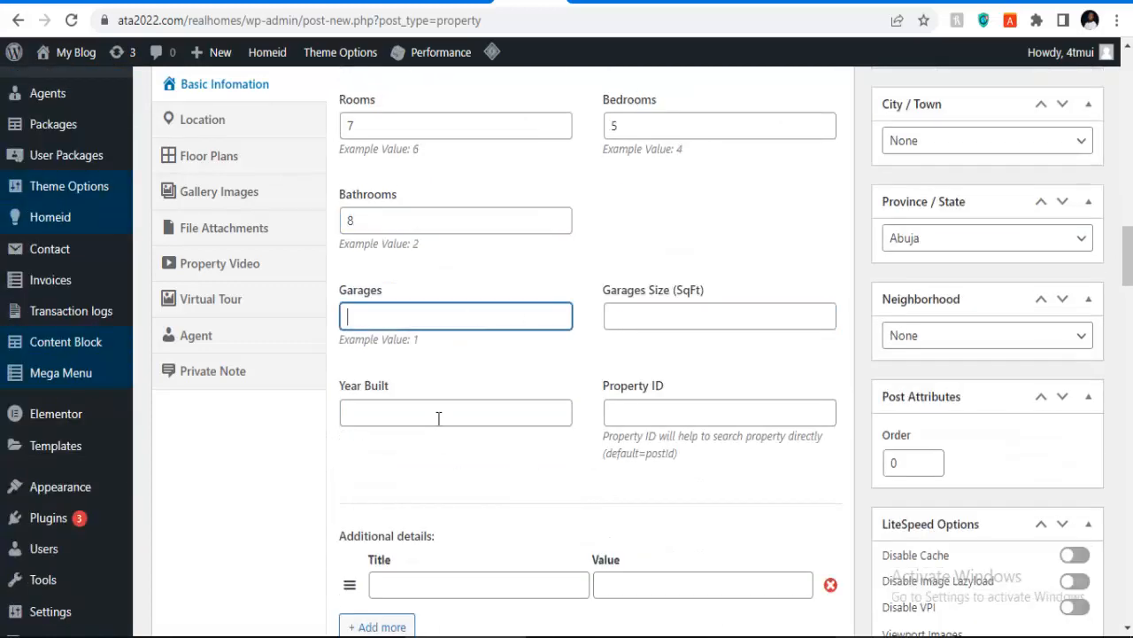
click(436, 409)
click(634, 407)
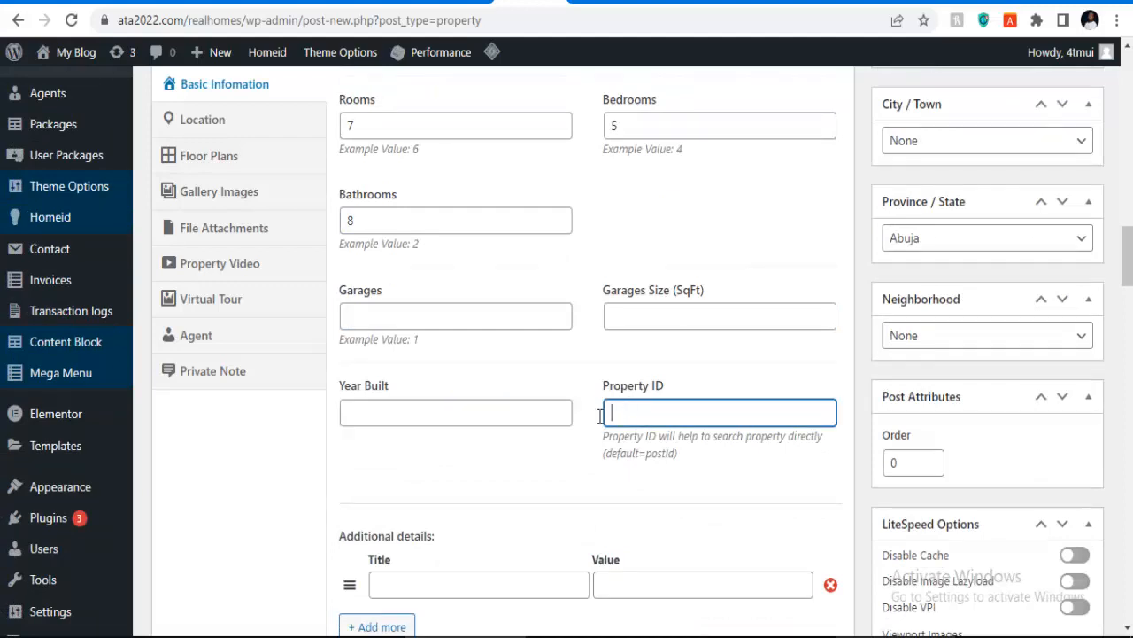
click(470, 415)
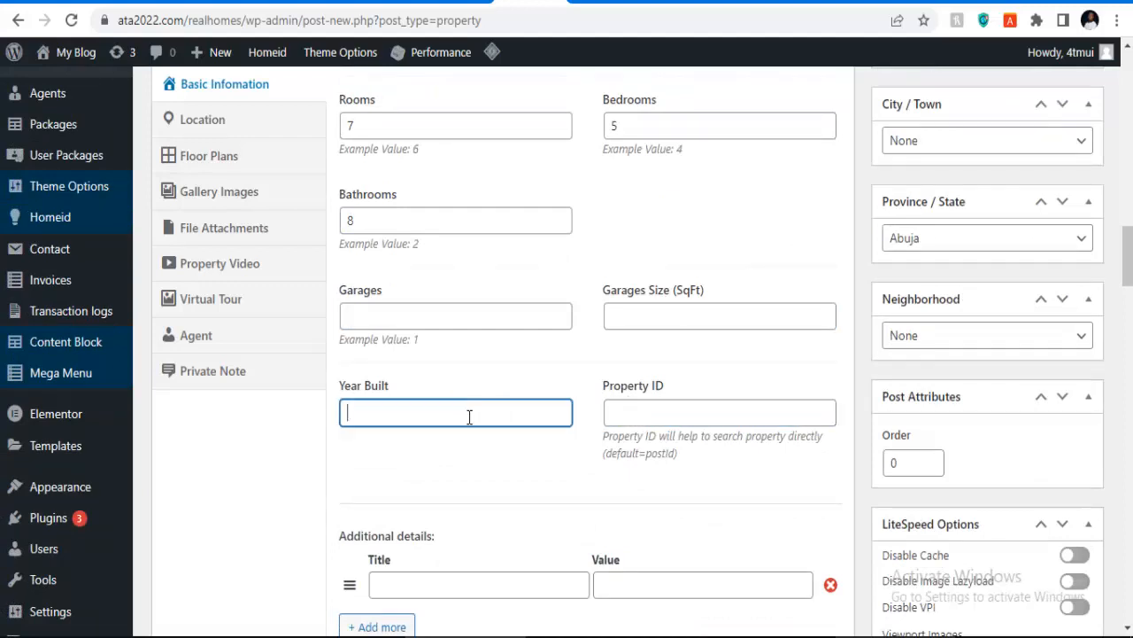
text(2022)
scroll(339, 314, up, 4)
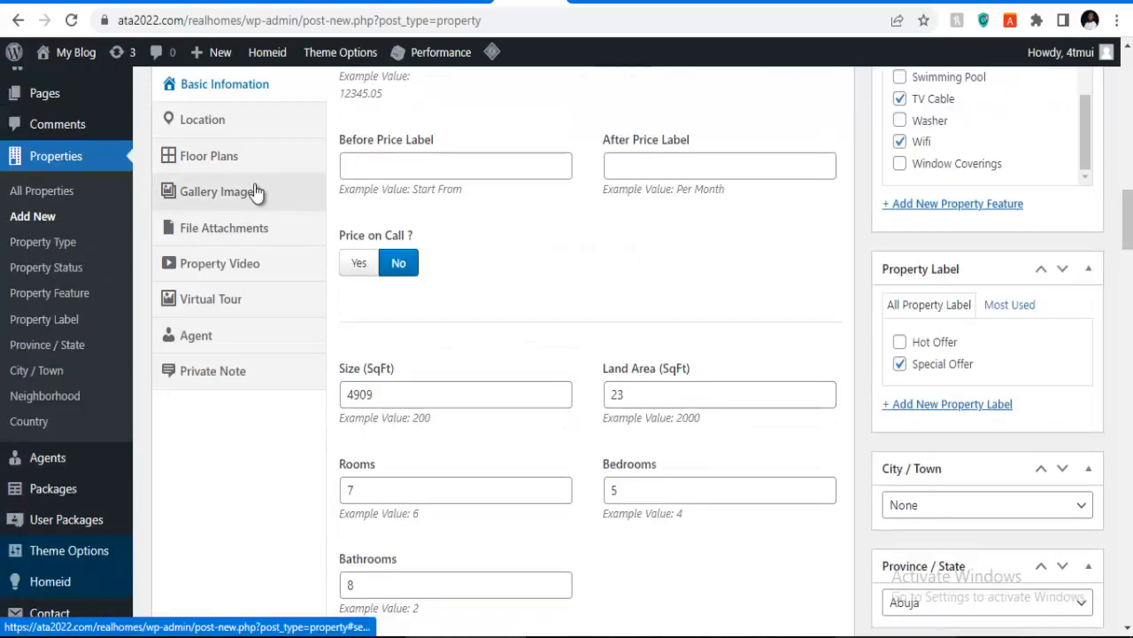
click(228, 121)
Step: Complete the property address as Banana Island, Lagos and enter zip code 100202
scroll(439, 151, up, 2)
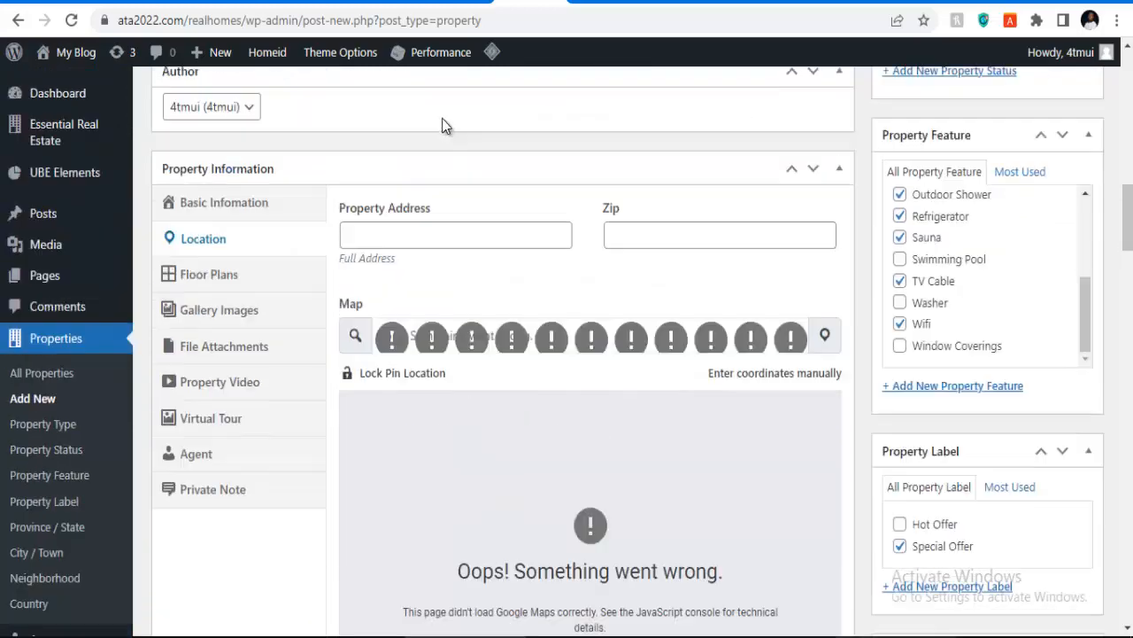
click(398, 234)
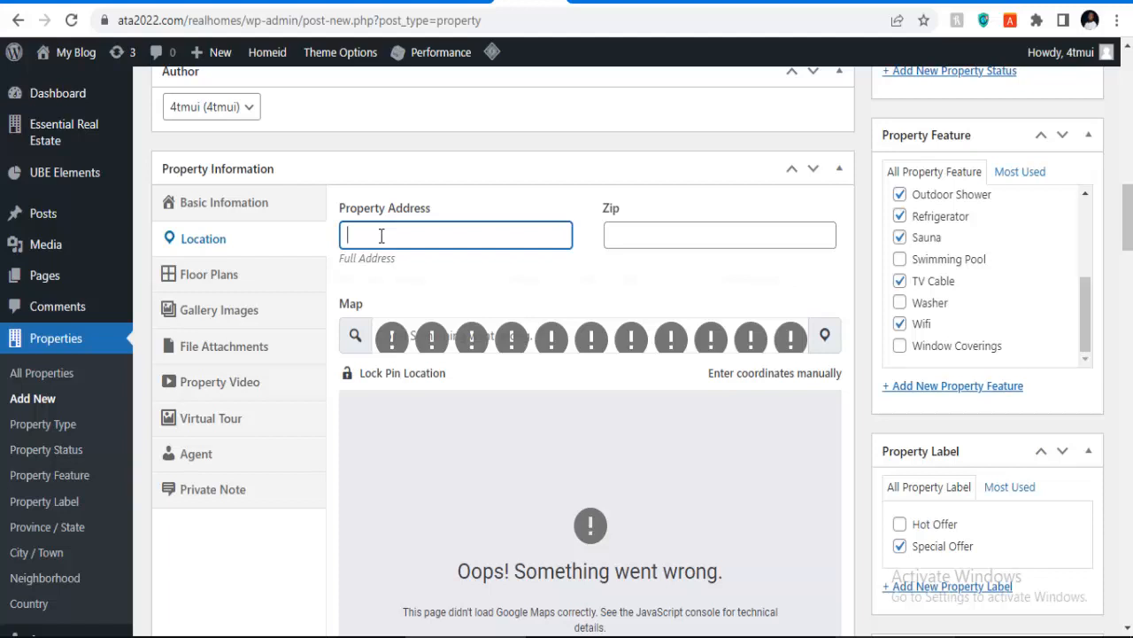
text(AN)
text(agos)
click(630, 238)
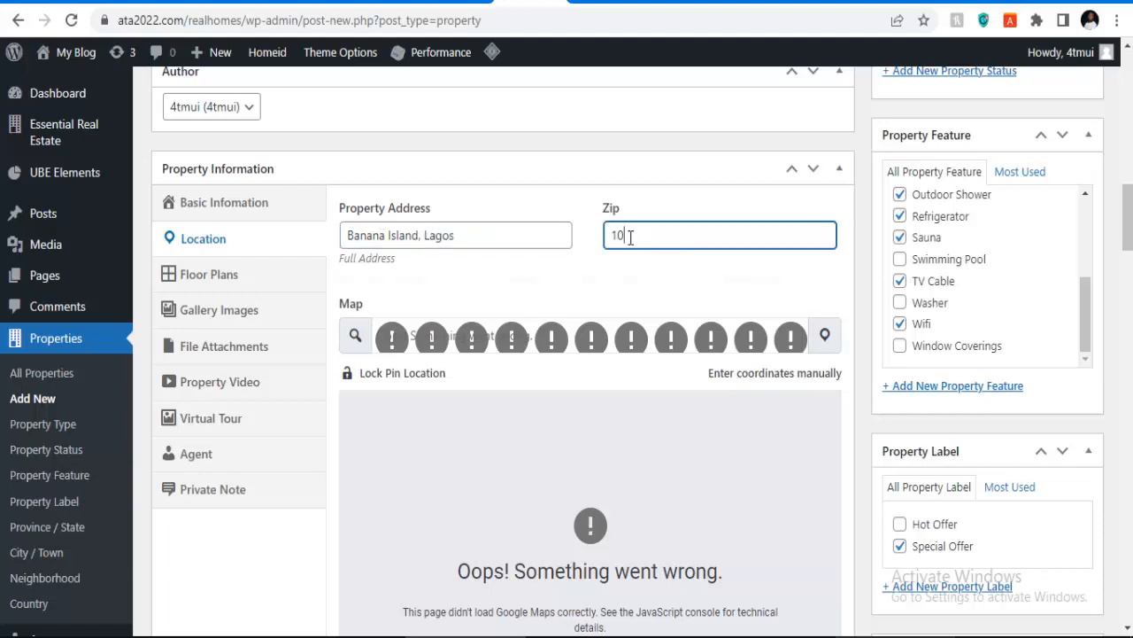
text(100202)
Step: Look through the Property Settings, then show the Floor Plans section with Enable Floors at No
scroll(695, 252, down, 4)
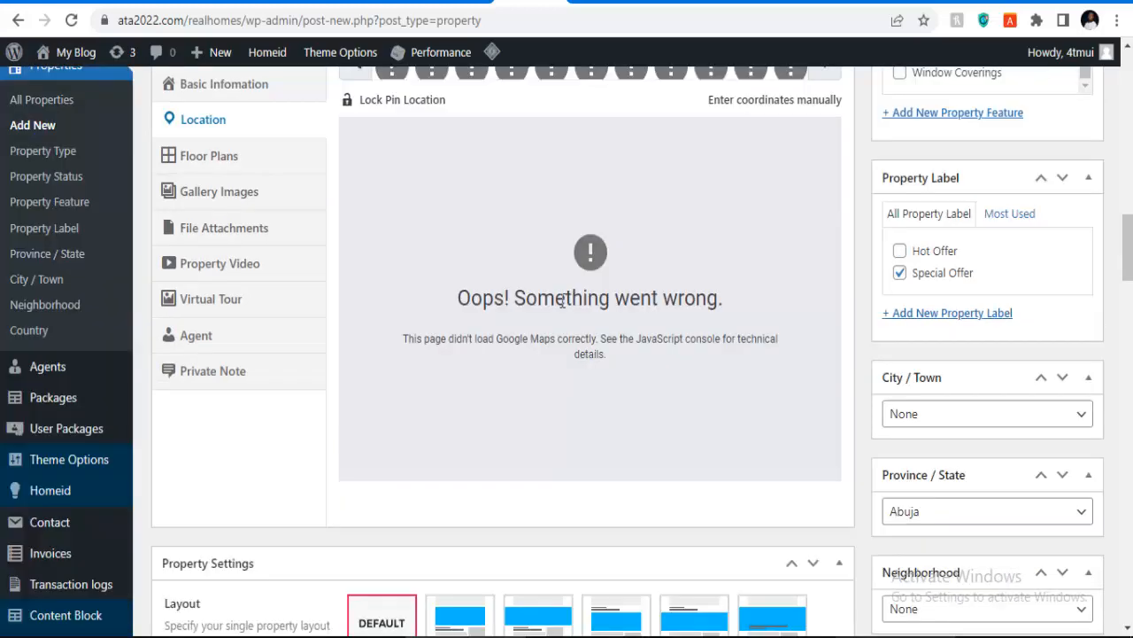
scroll(526, 258, up, 5)
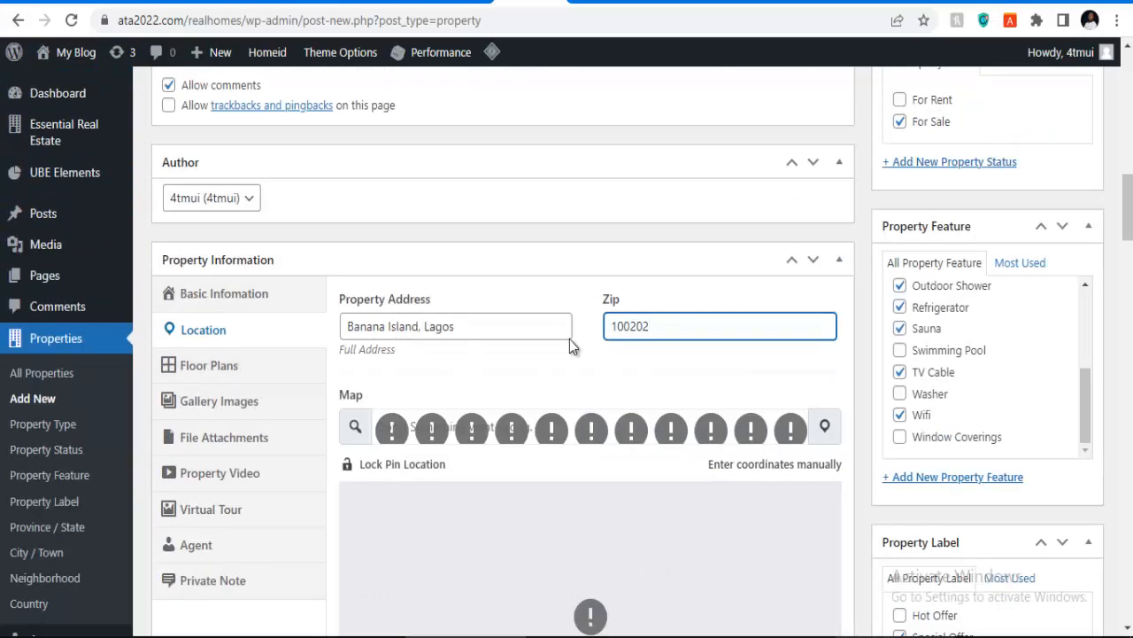
scroll(301, 348, down, 5)
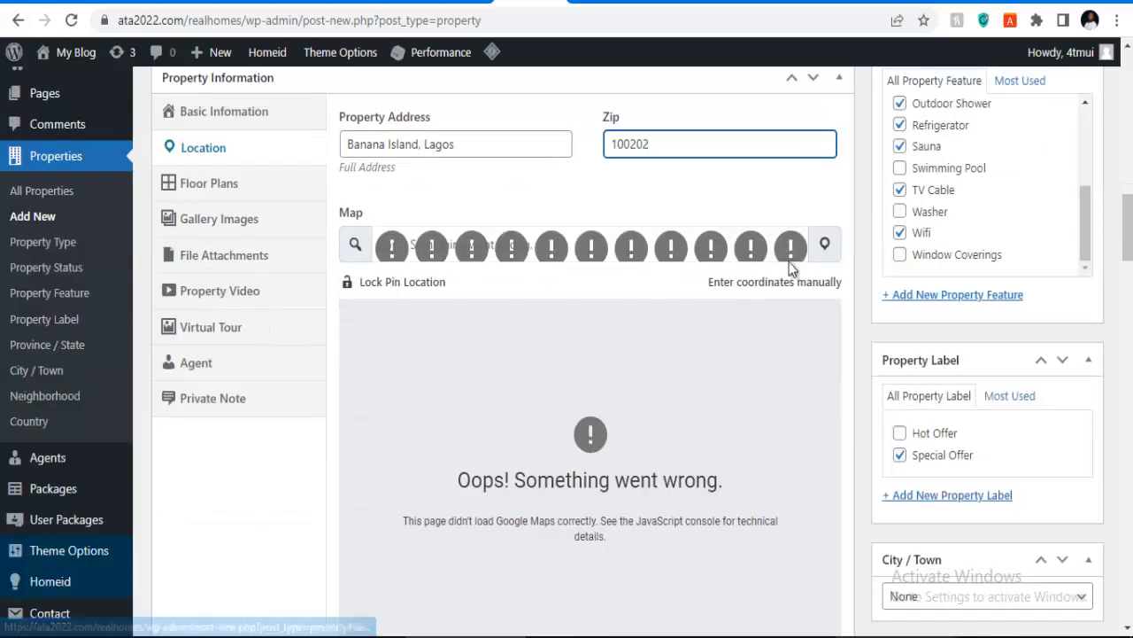
scroll(791, 268, down, 4)
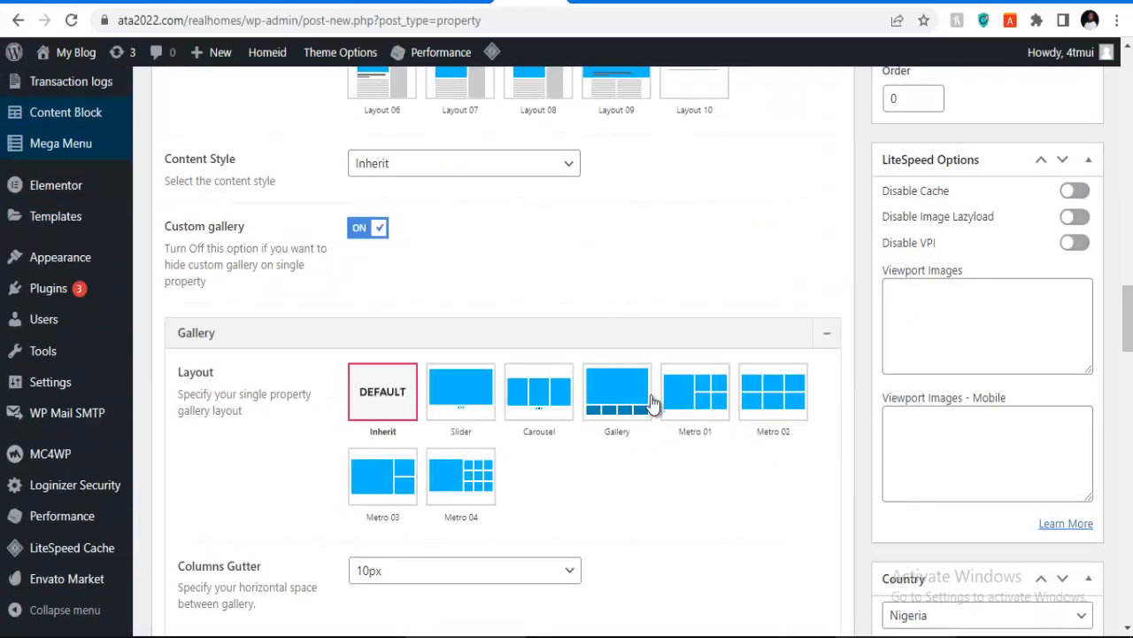
scroll(458, 394, up, 3)
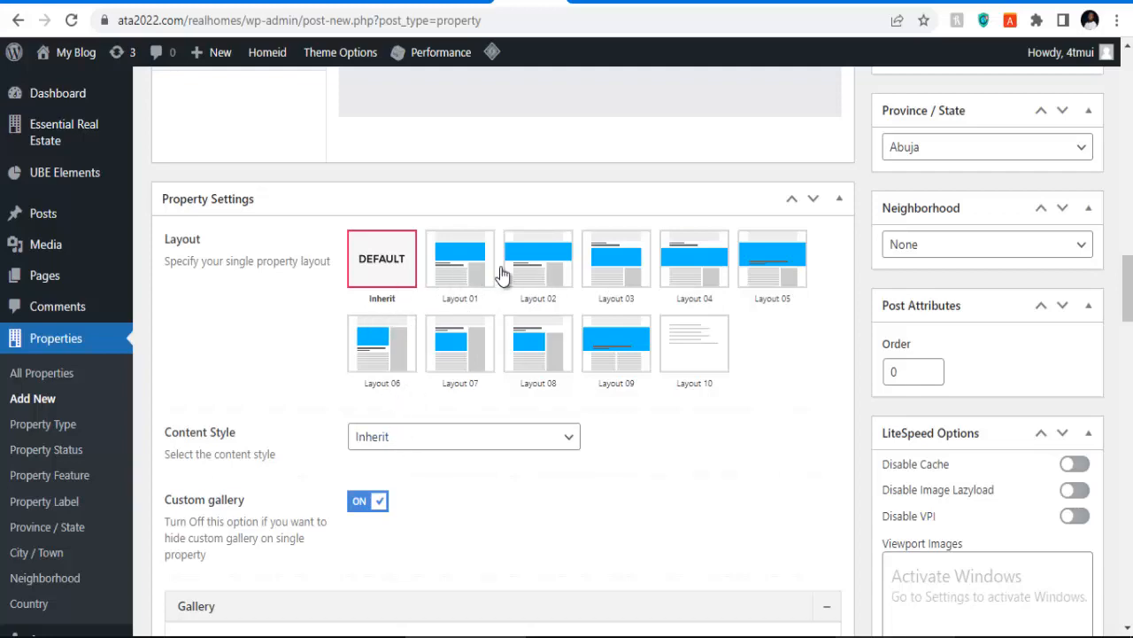
scroll(468, 320, down, 4)
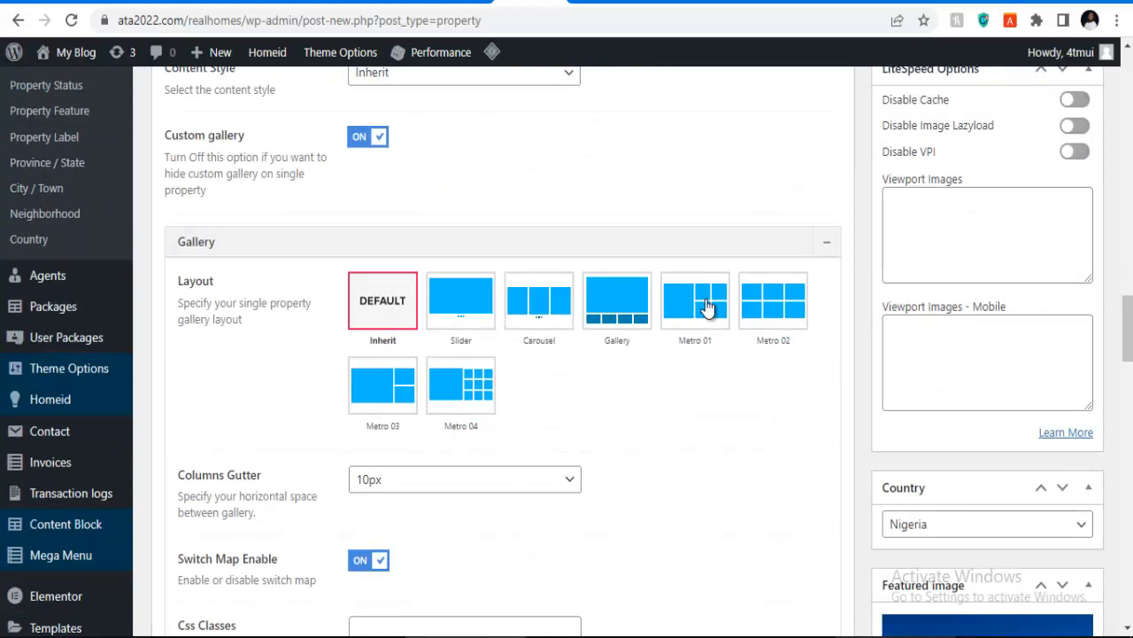
scroll(455, 299, up, 3)
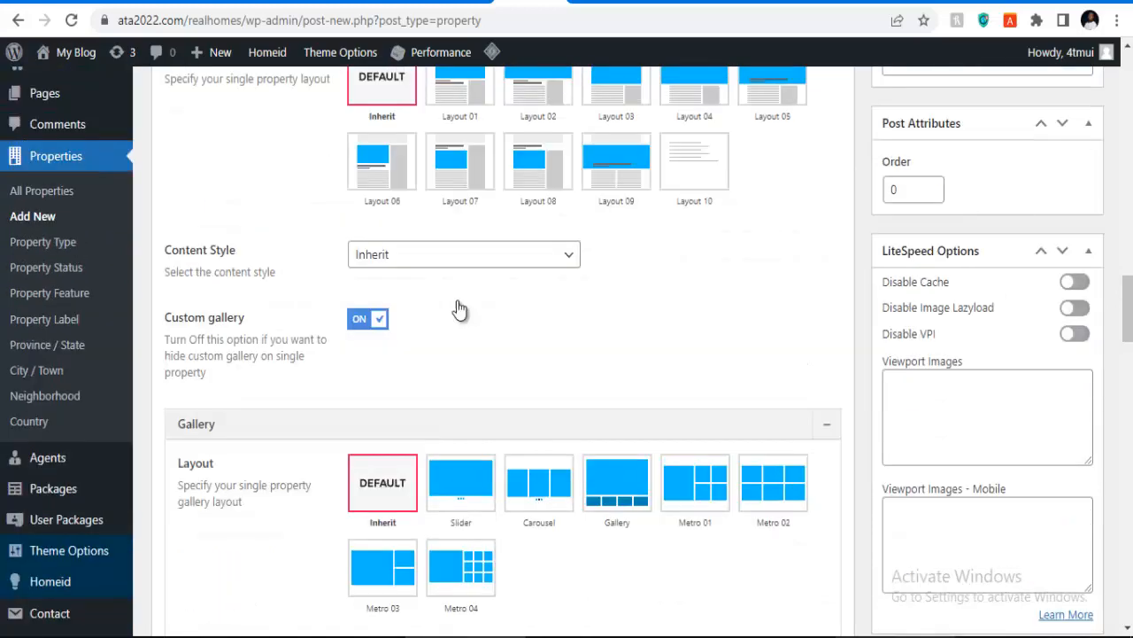
scroll(325, 274, up, 4)
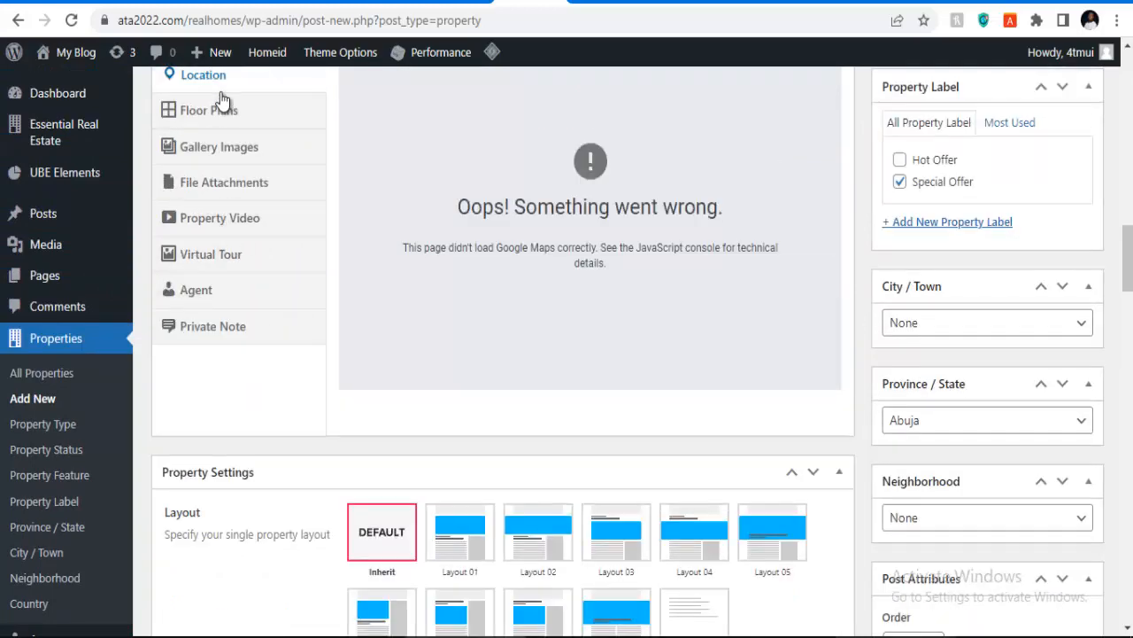
click(228, 115)
scroll(502, 251, up, 3)
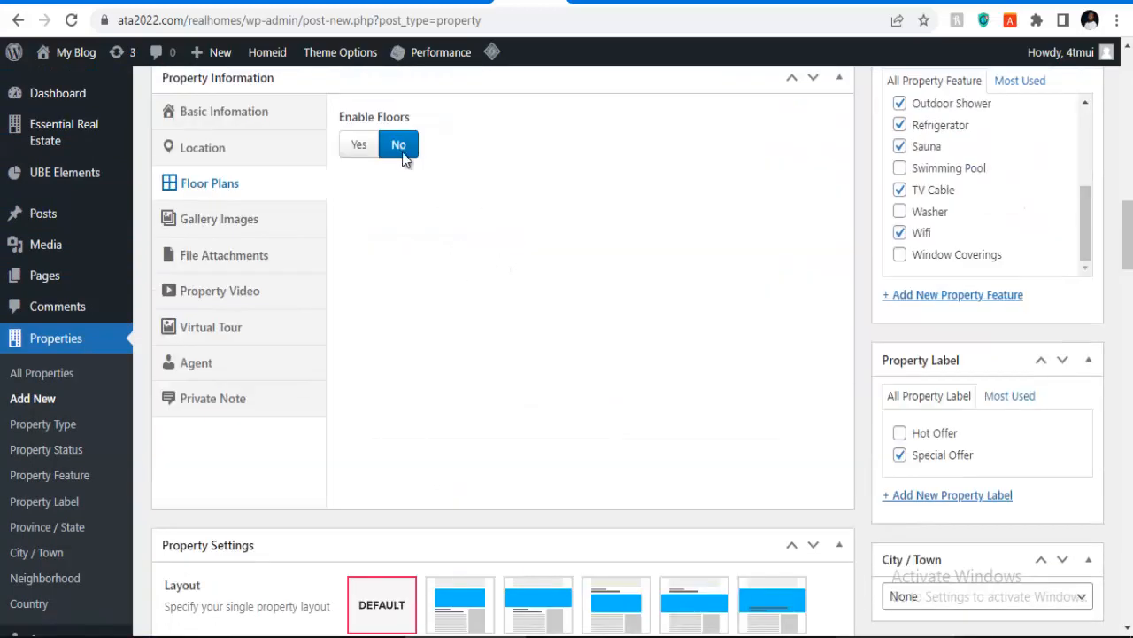
Step: Upload photos 12-3, 15-3, 16-3 and 17-3 and add them to the gallery
click(233, 226)
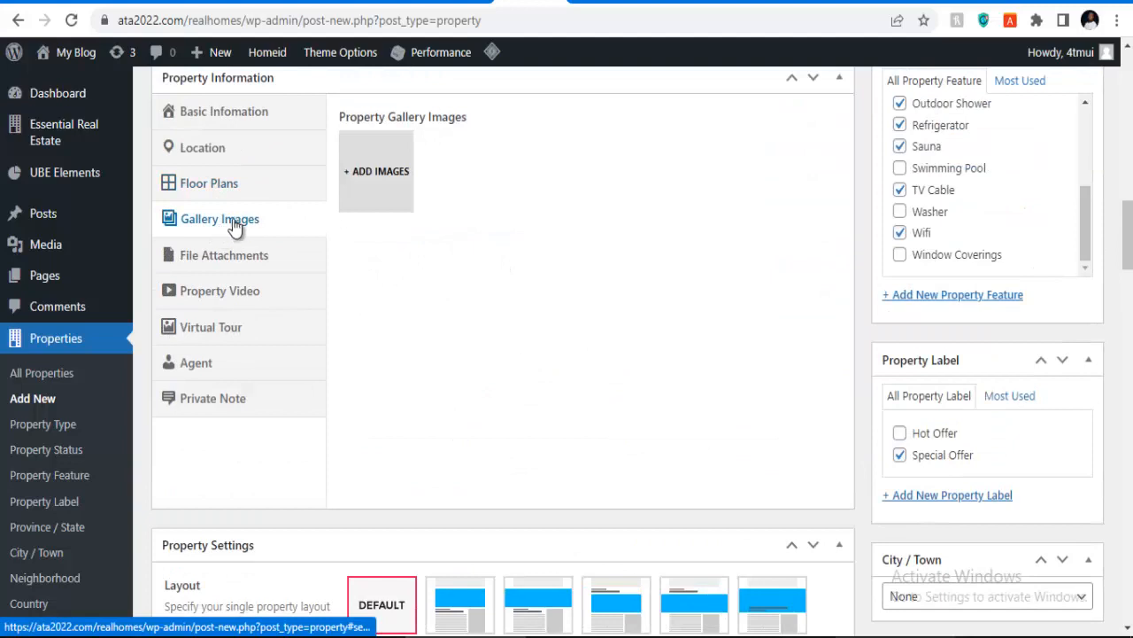
click(377, 170)
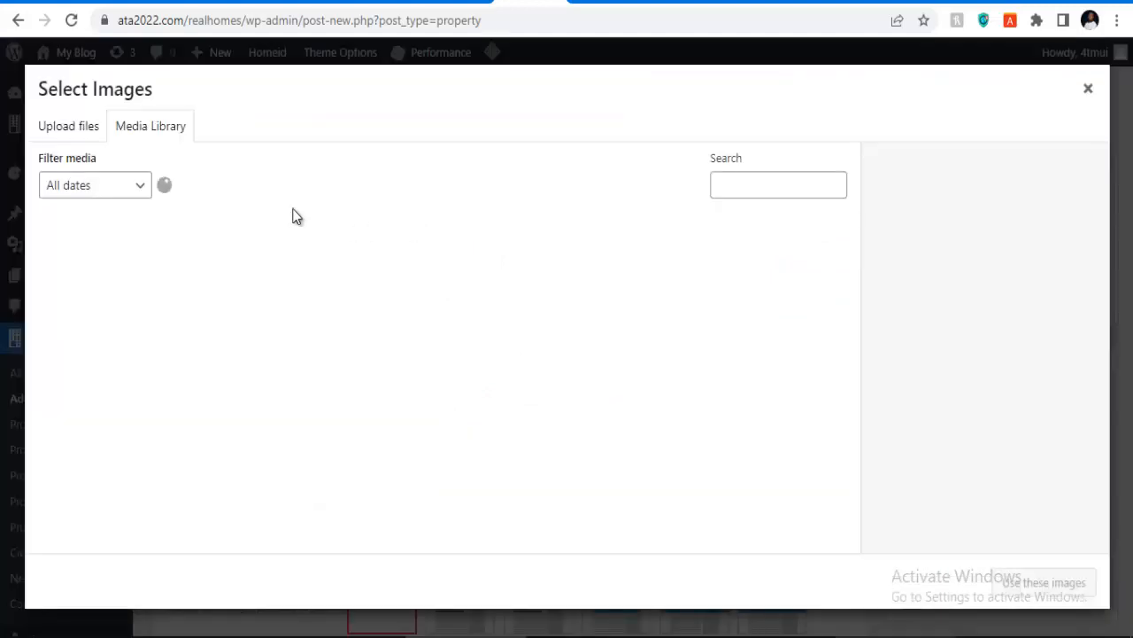
click(88, 139)
click(563, 372)
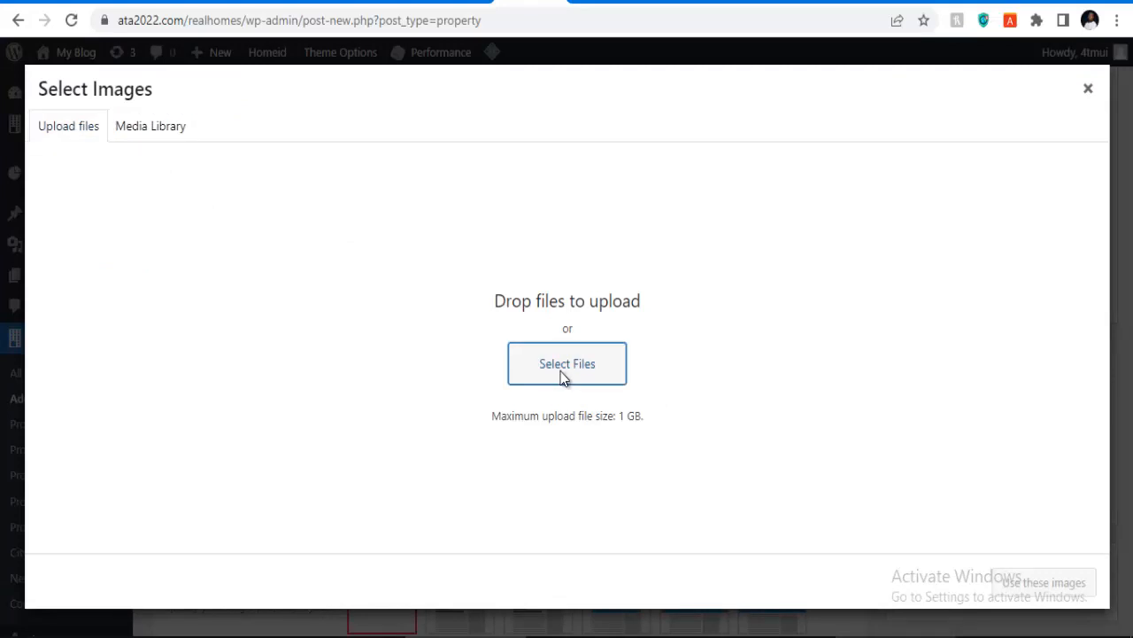
scroll(828, 405, down, 2)
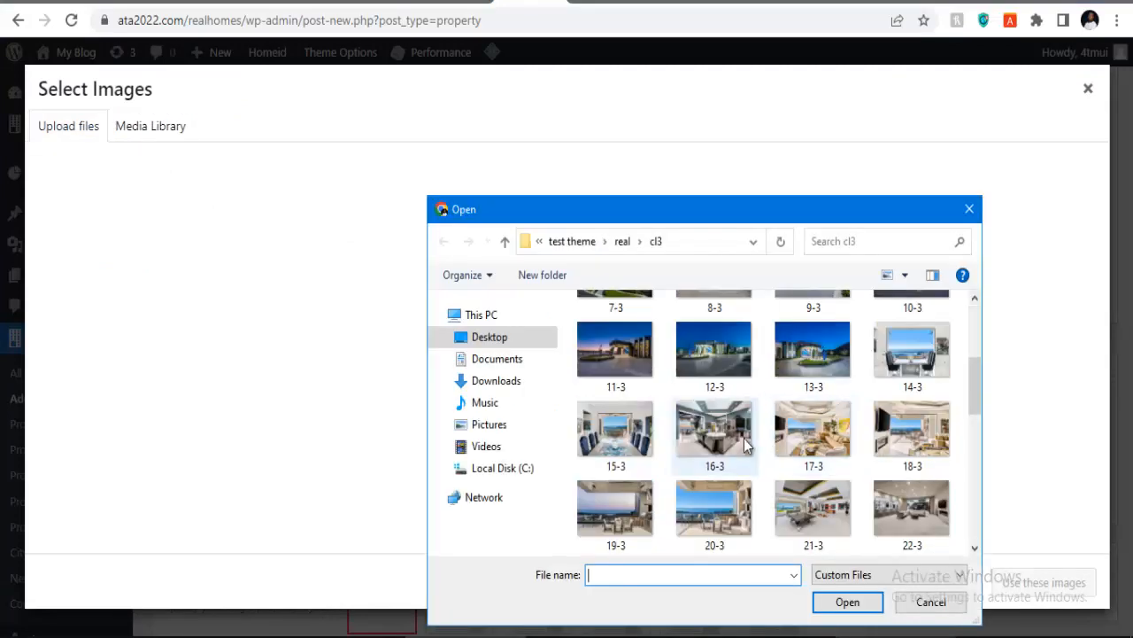
click(714, 363)
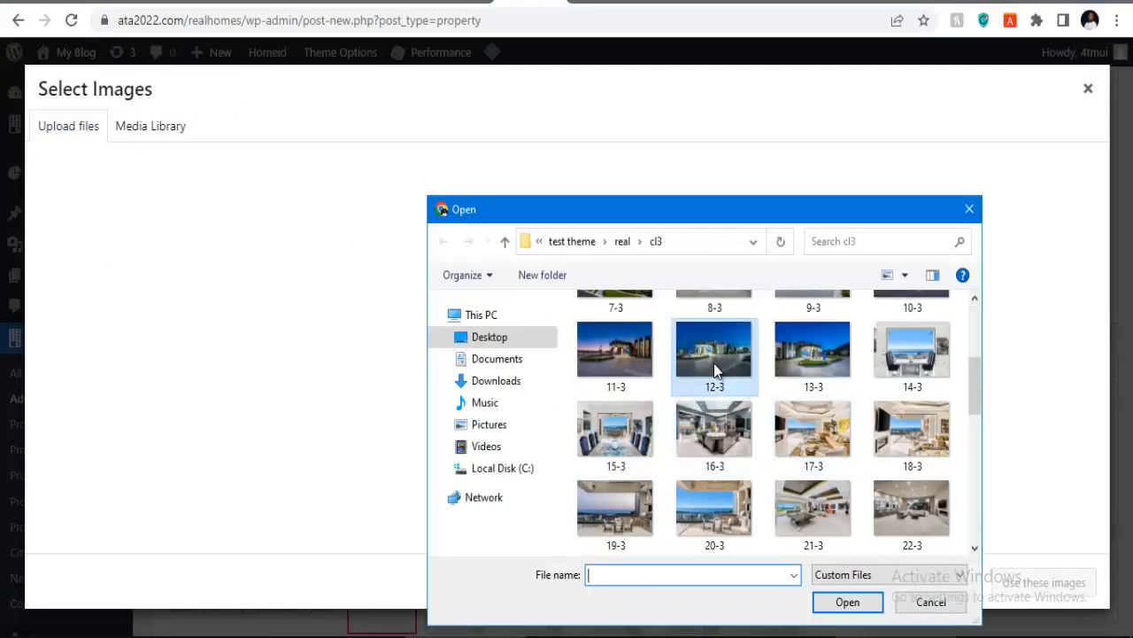
ctrl+click(714, 416)
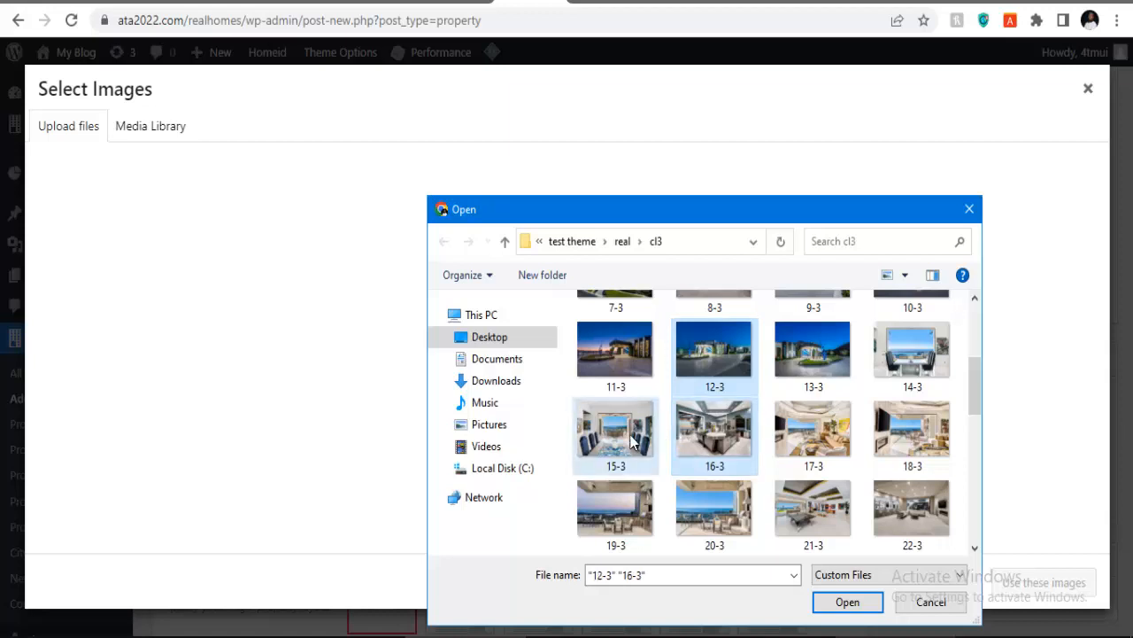
ctrl+click(631, 440)
ctrl+click(836, 456)
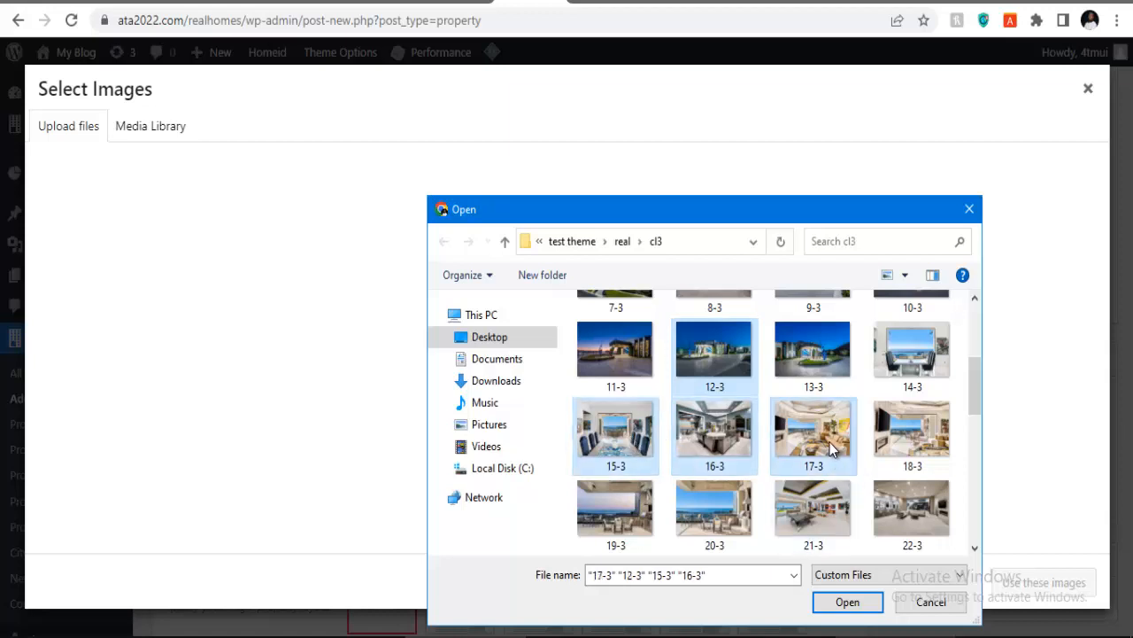
click(848, 602)
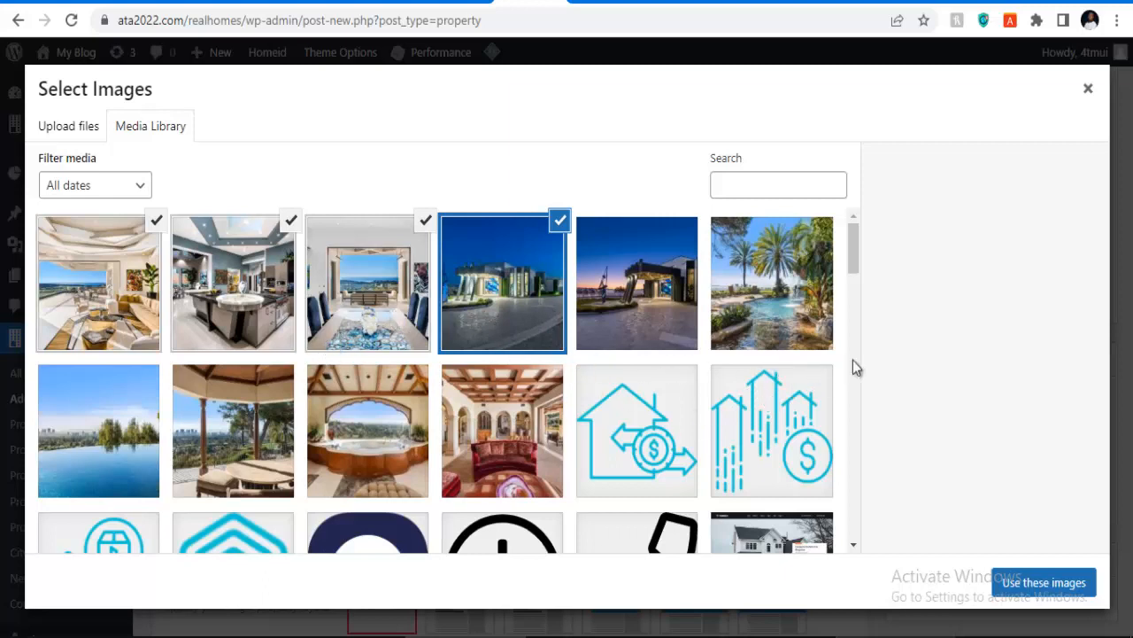
click(1033, 583)
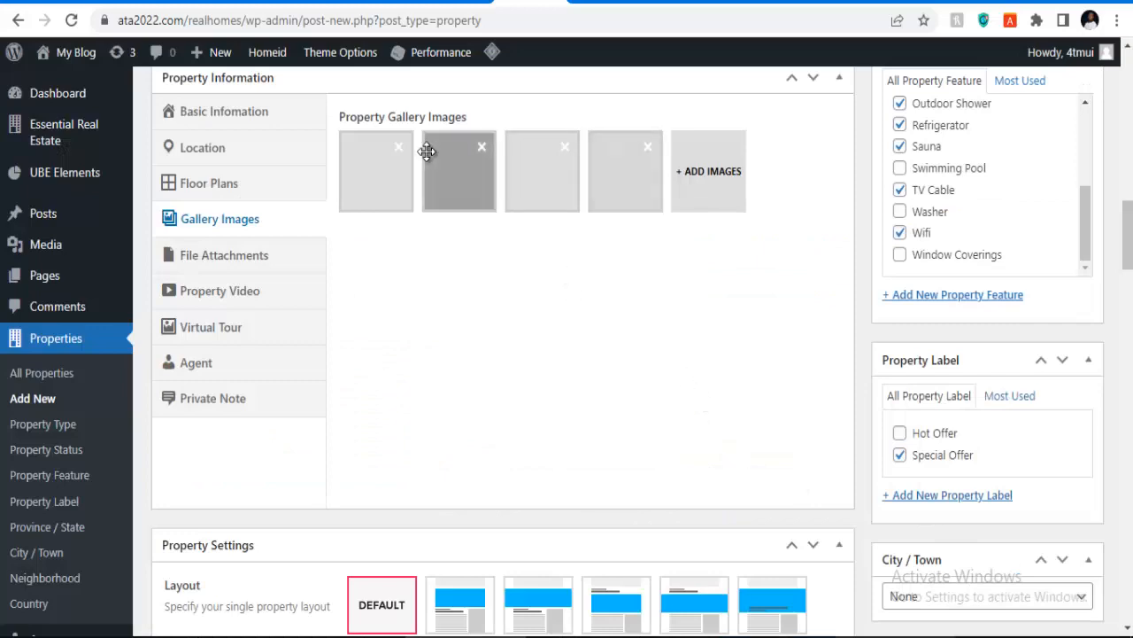
scroll(550, 346, down, 2)
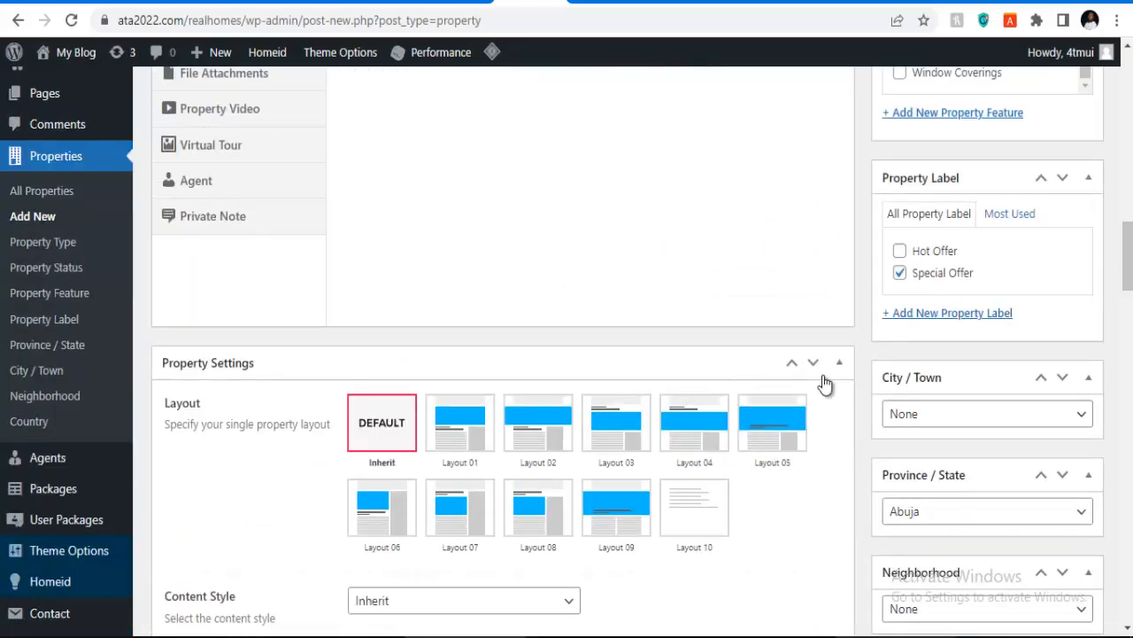
scroll(572, 336, up, 3)
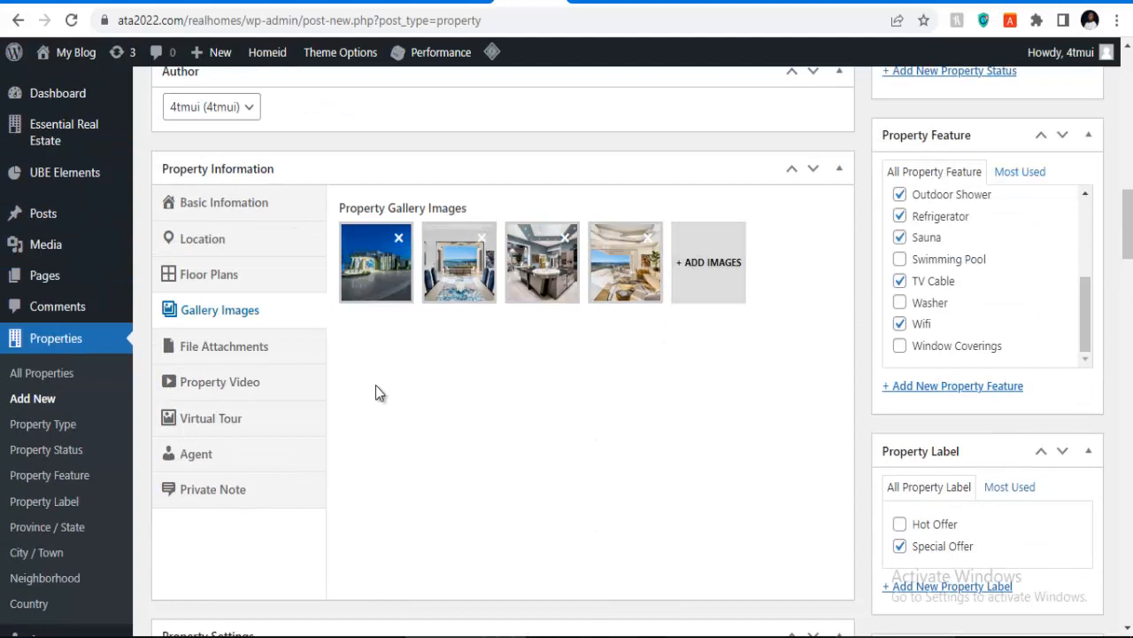
Step: Look at the File Attachments section, then the Property Video section
click(228, 347)
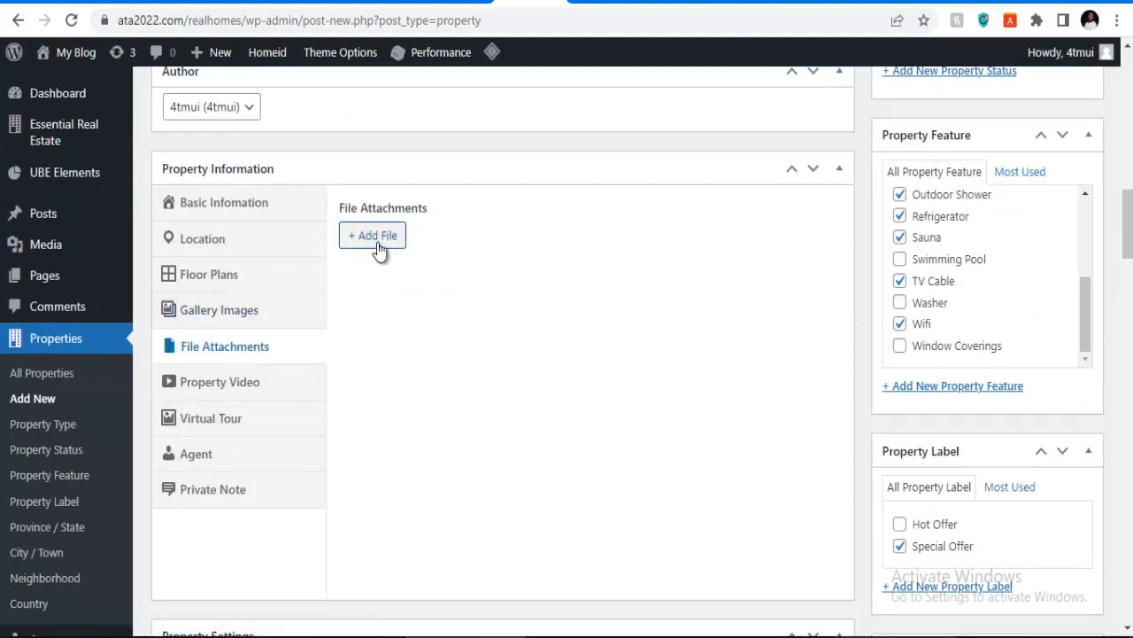
click(248, 383)
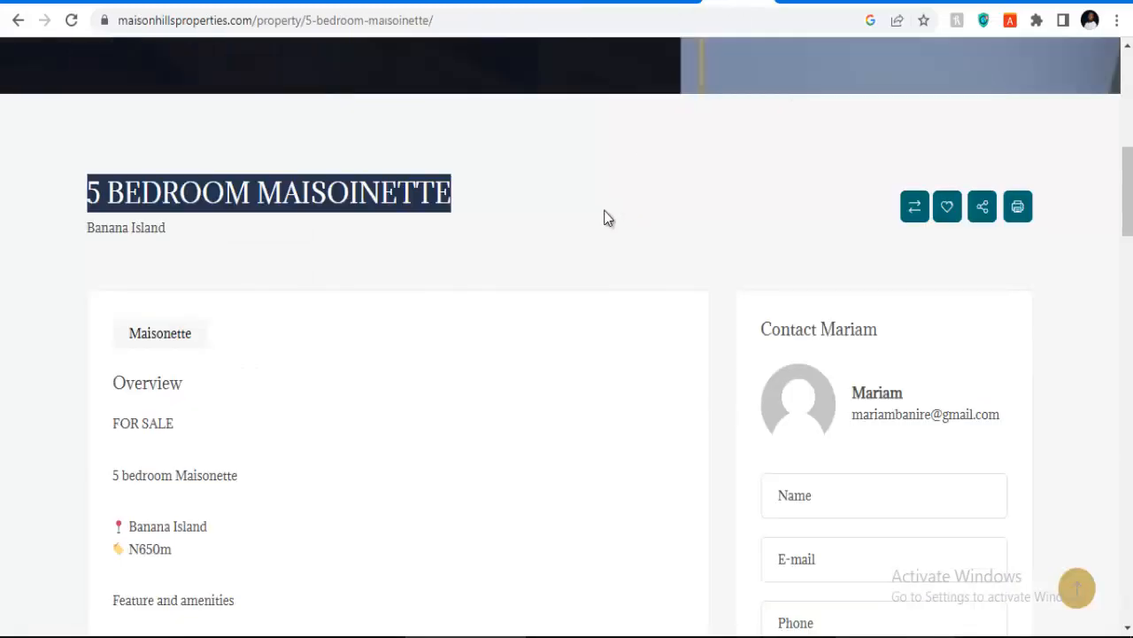
scroll(443, 306, down, 15)
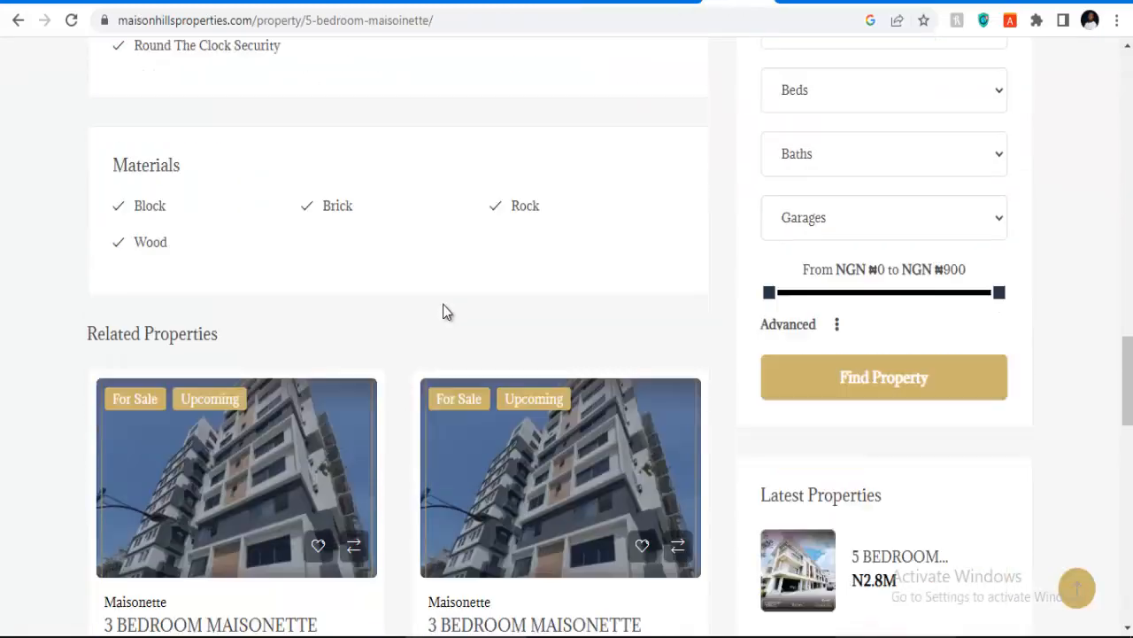
Step: Copy the YouTube video URL from the Medorf property page and go back to WordPress
scroll(445, 307, down, 5)
scroll(443, 304, up, 12)
scroll(447, 301, up, 12)
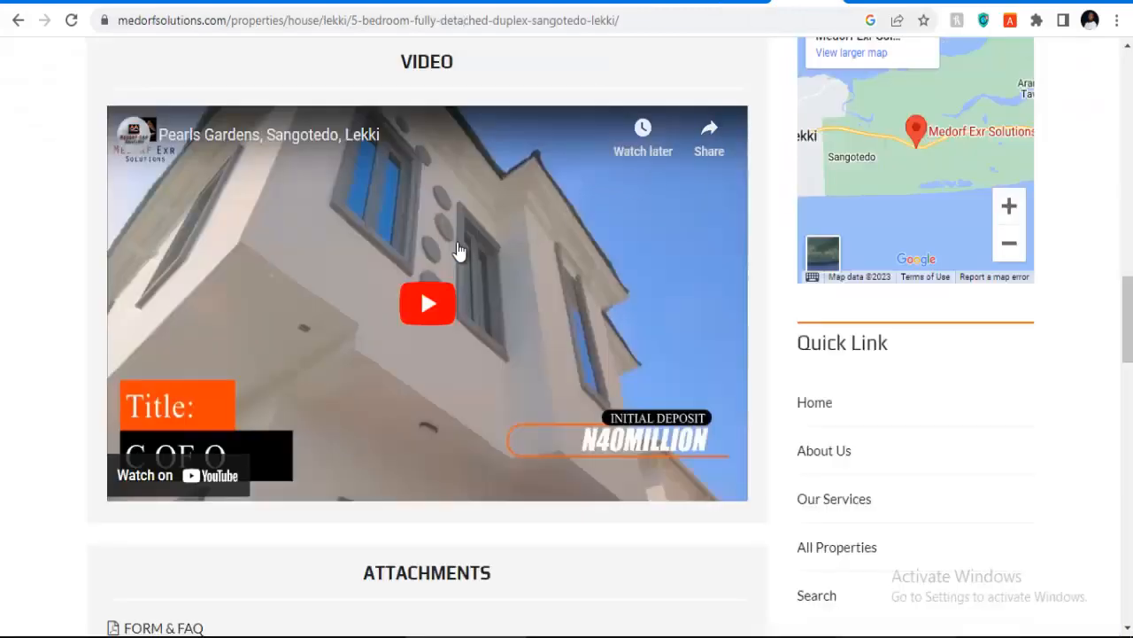
right_click(460, 253)
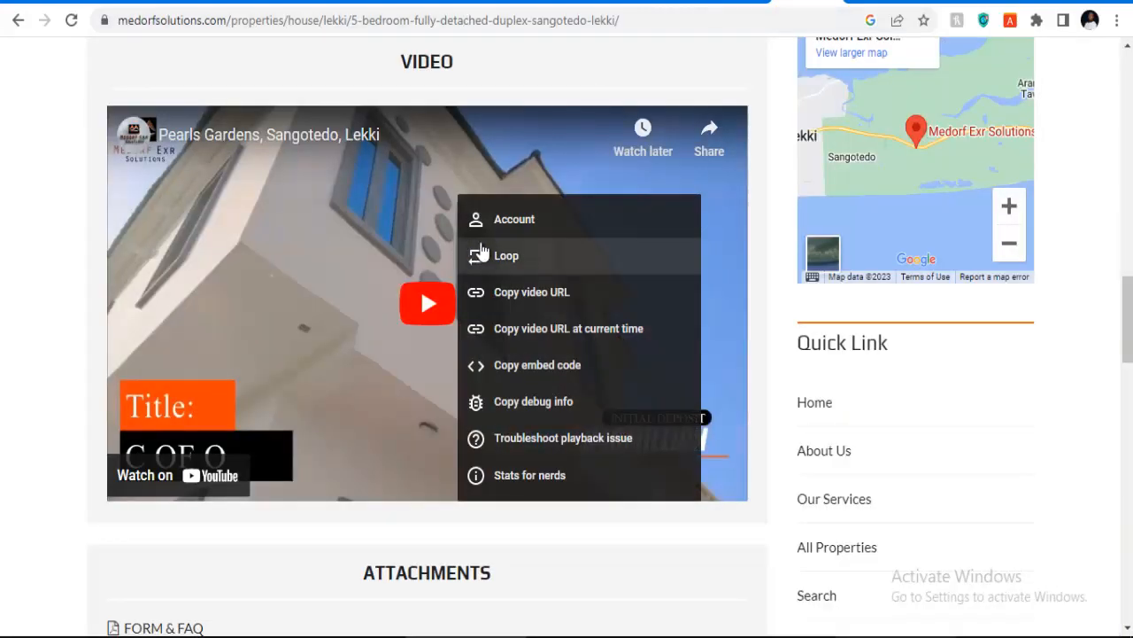
right_click(334, 221)
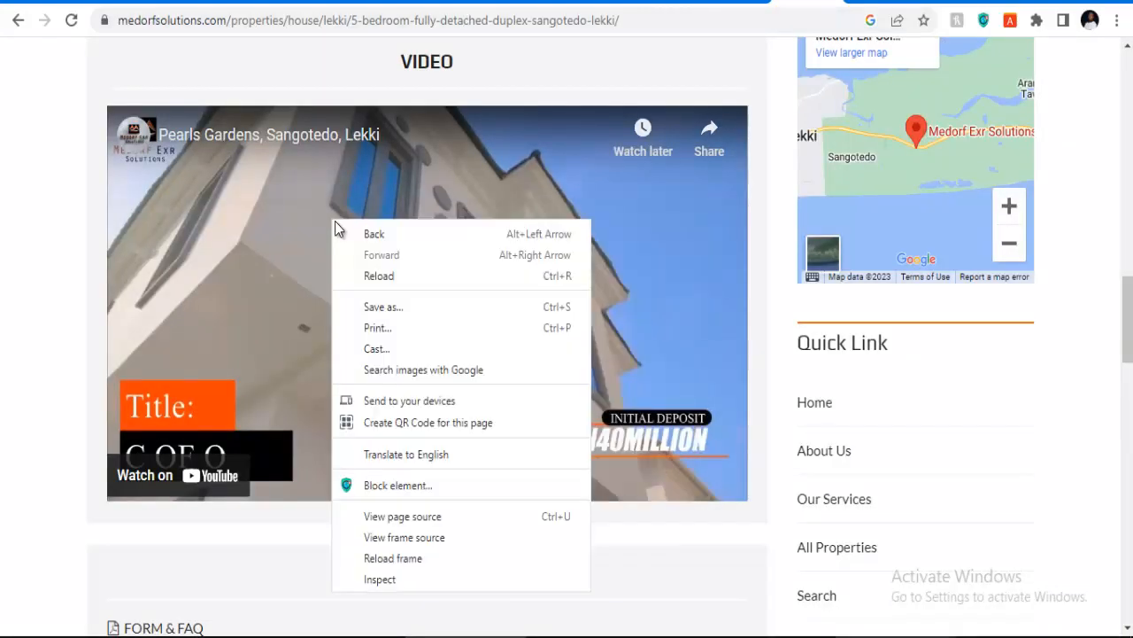
right_click(322, 221)
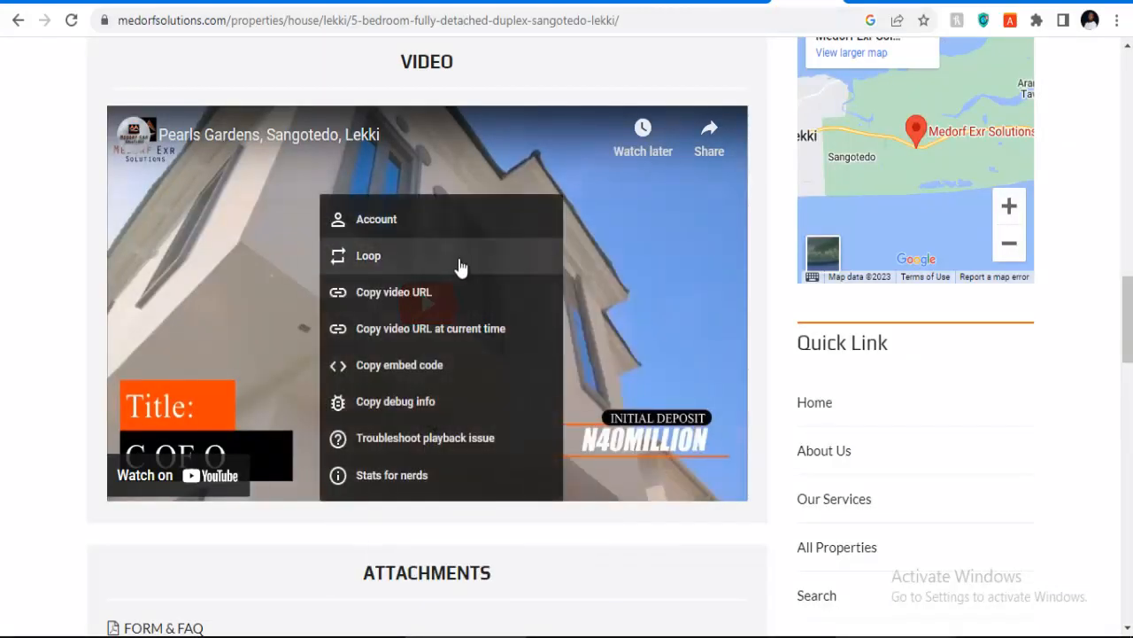
click(377, 295)
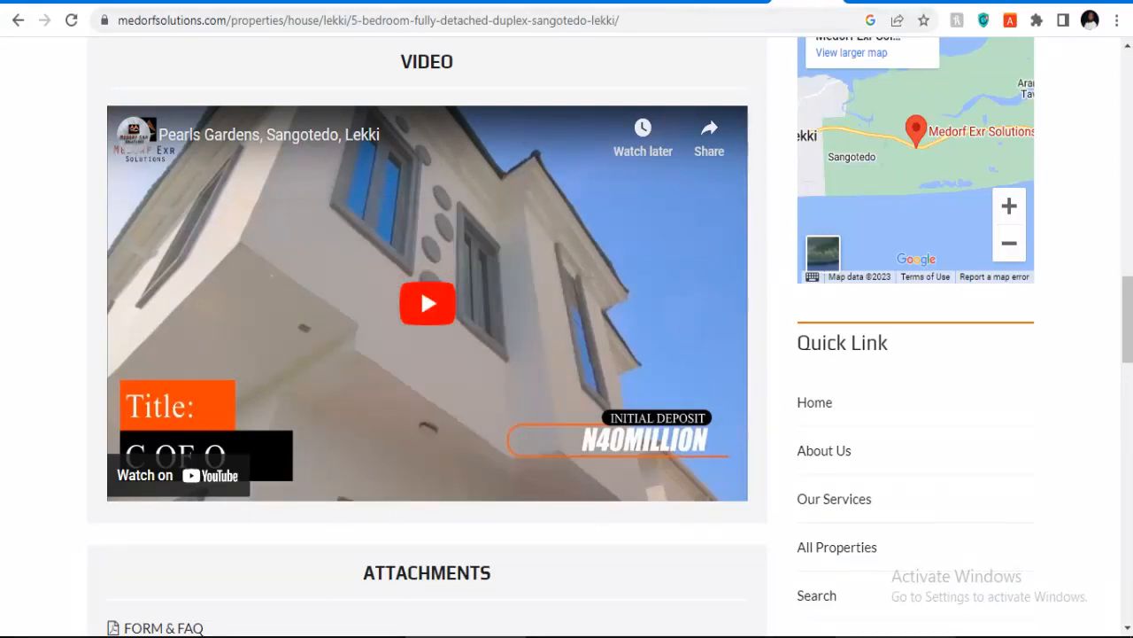
click(516, 2)
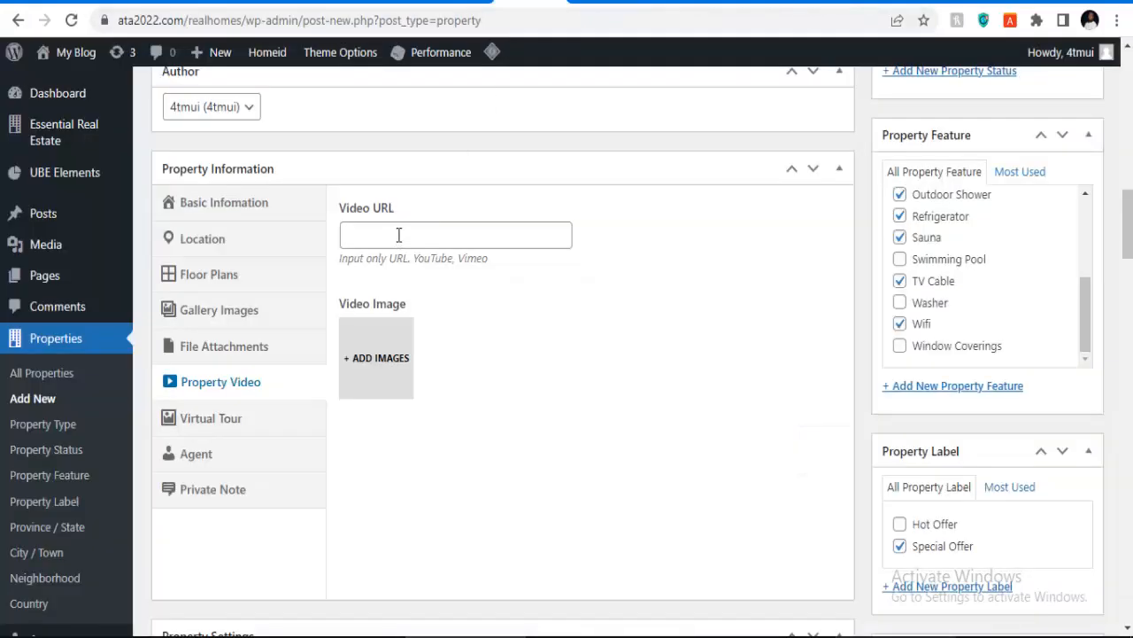
Step: Paste the copied YouTube link into the Video URL field
click(398, 234)
key(ctrl+v)
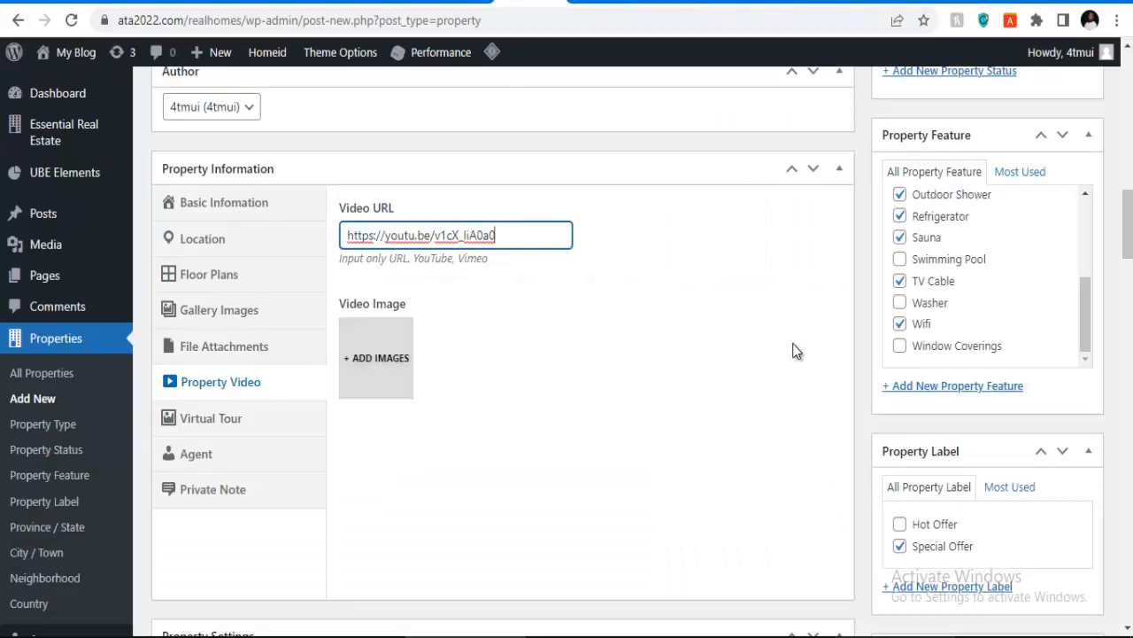
scroll(474, 390, down, 1)
Step: Review the Virtual Tour, Agent and Private Note sections, then publish the listing
click(222, 334)
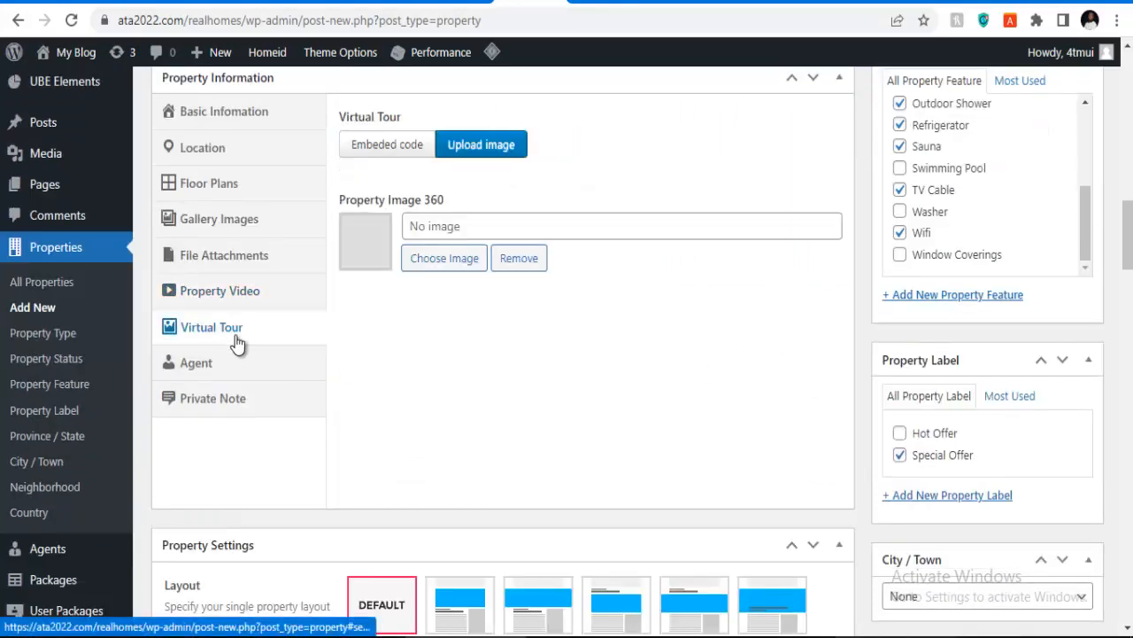
click(222, 368)
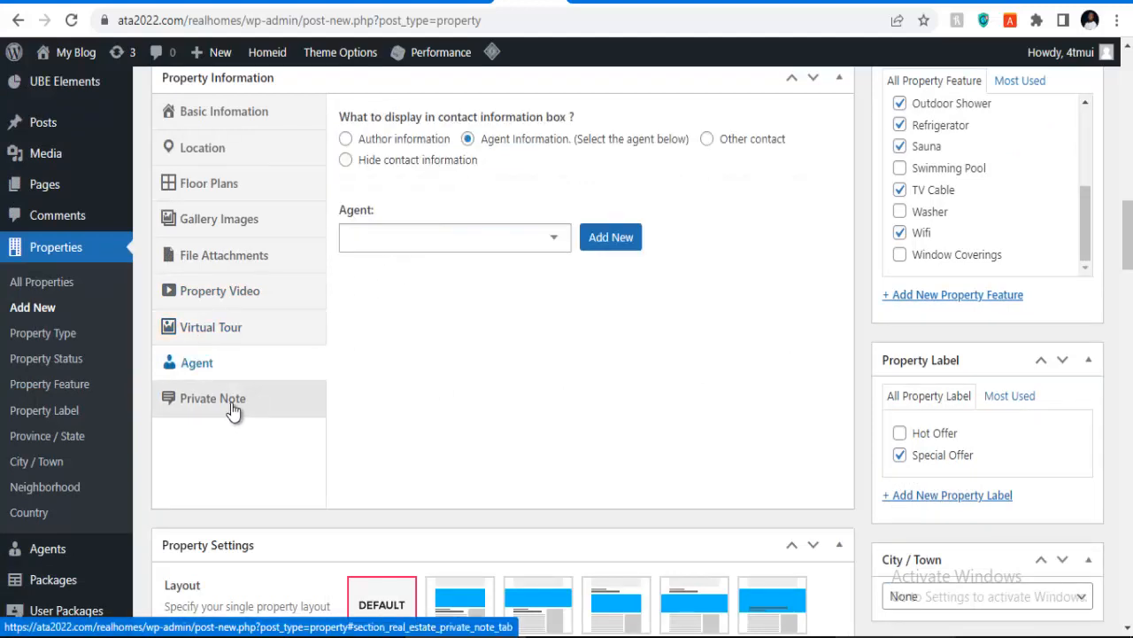
click(232, 407)
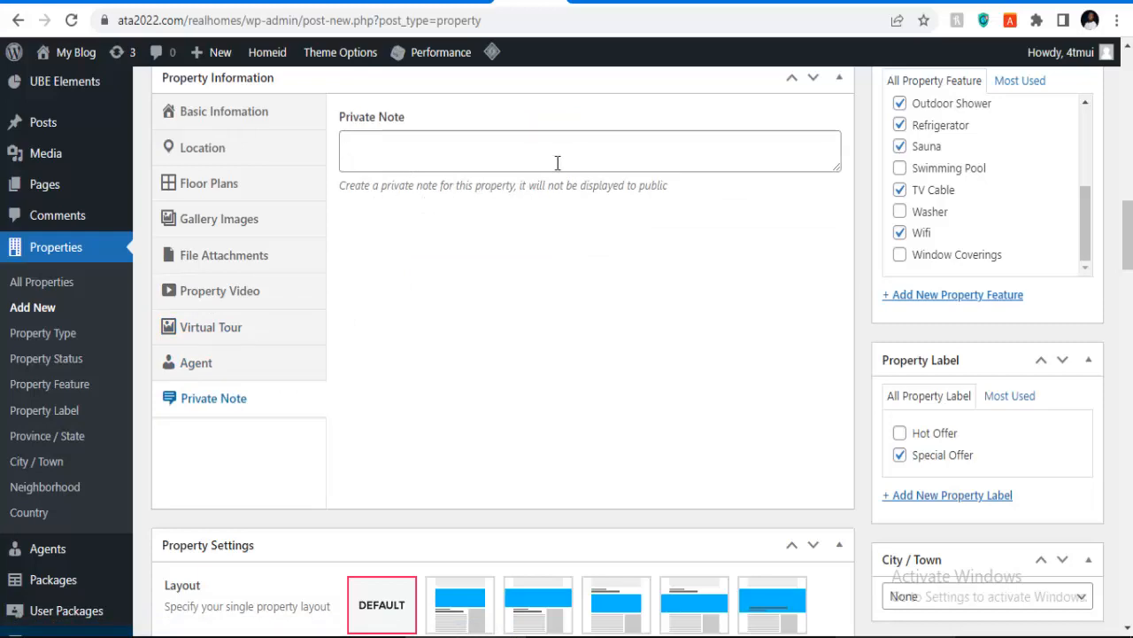
scroll(890, 387, down, 3)
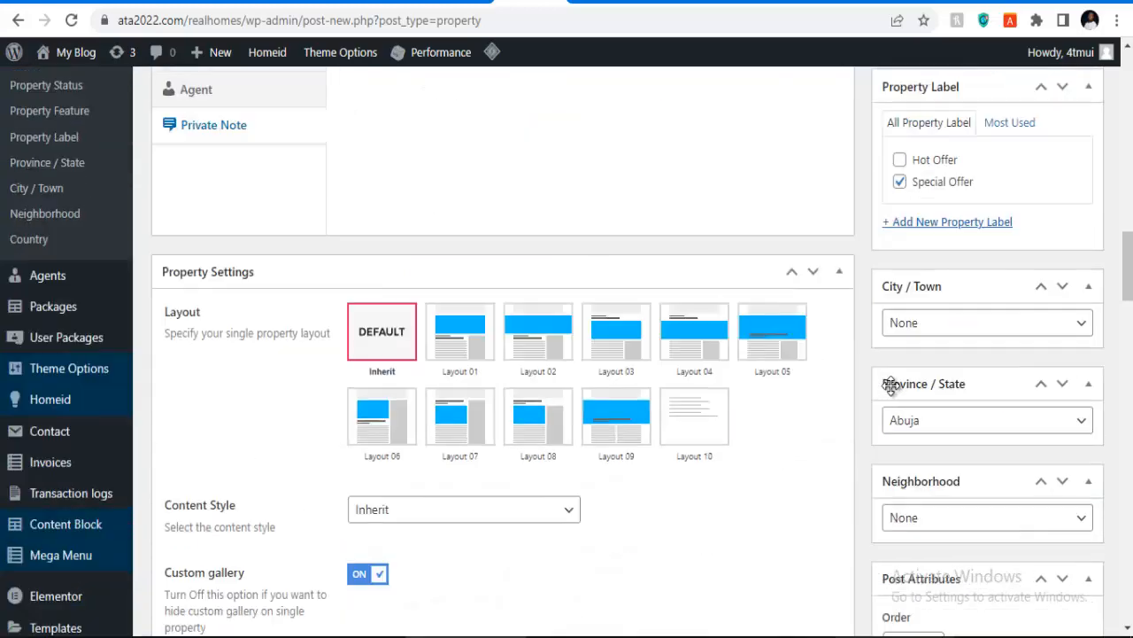
scroll(857, 372, up, 14)
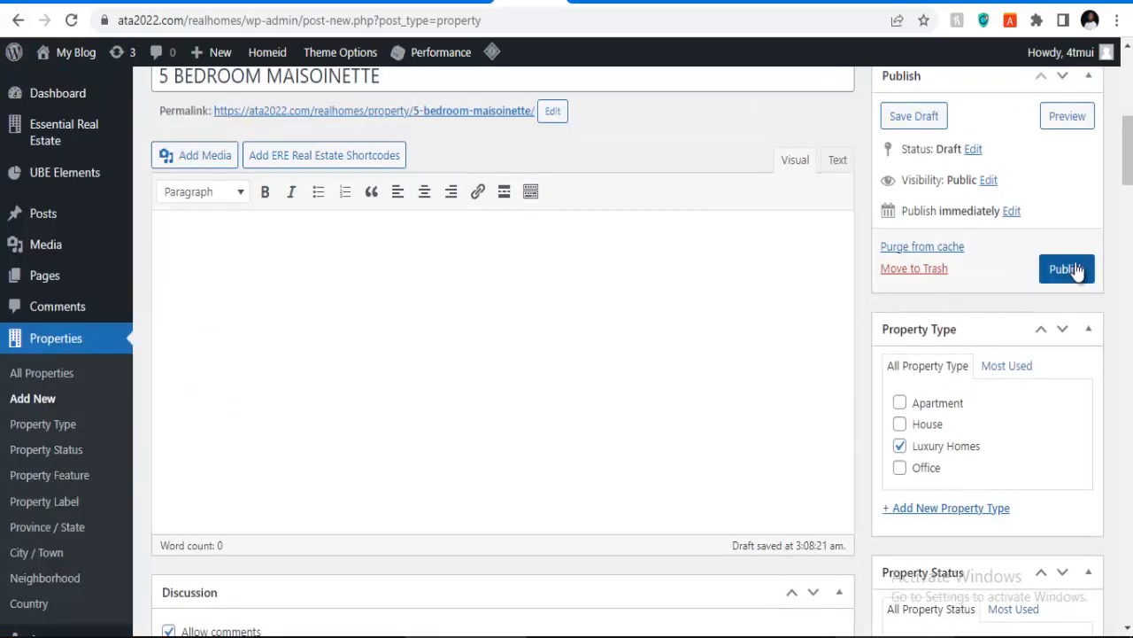
click(1068, 270)
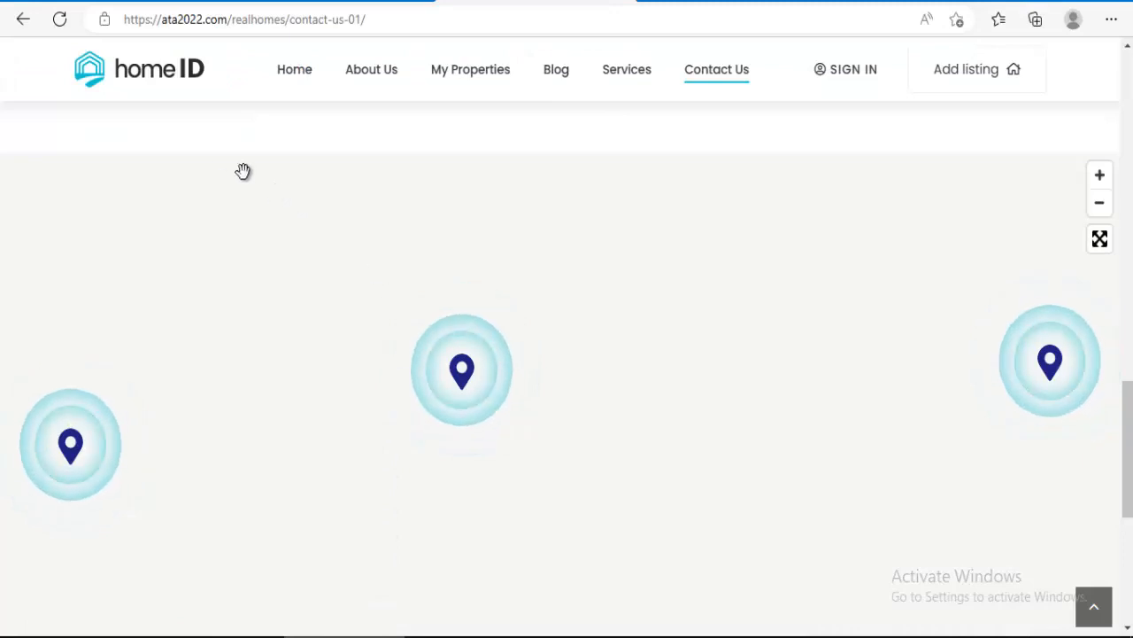
Step: Go to the HomeID home page and locate the 5 BEDROOM MAISOINETTE card under Popular Properties
click(294, 79)
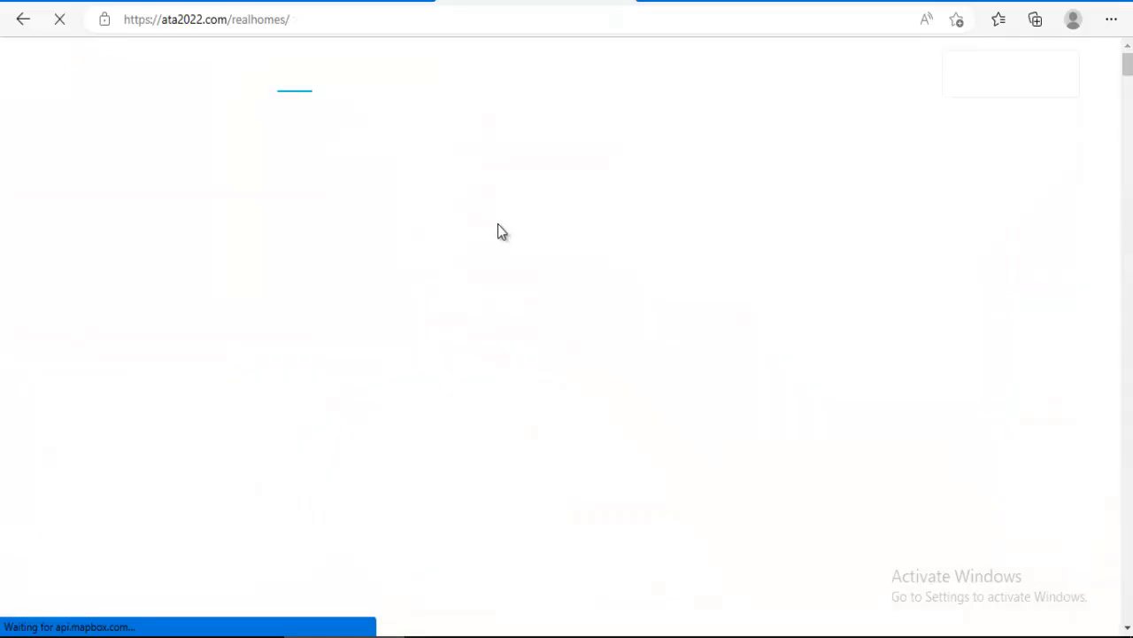
scroll(497, 230, down, 7)
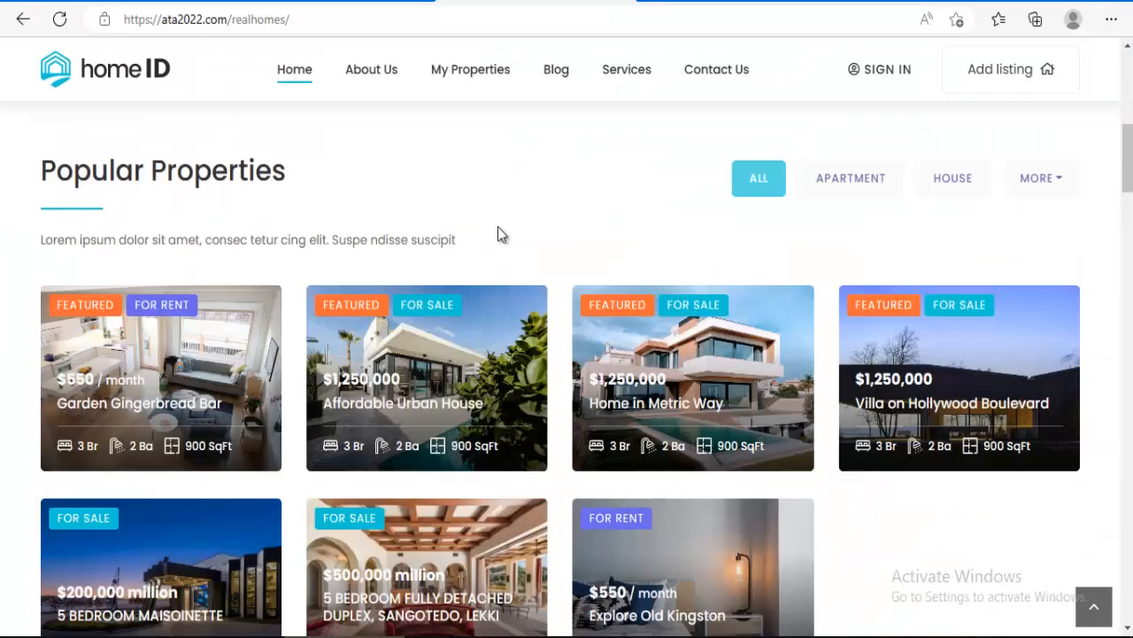
scroll(498, 231, down, 3)
scroll(528, 260, down, 2)
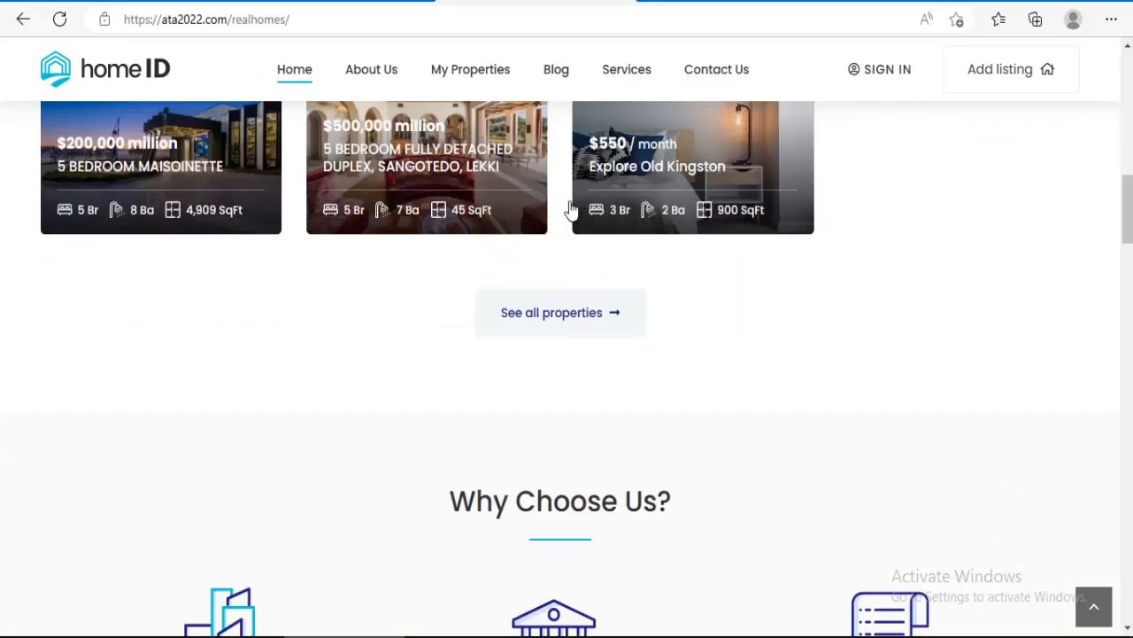
scroll(434, 186, up, 1)
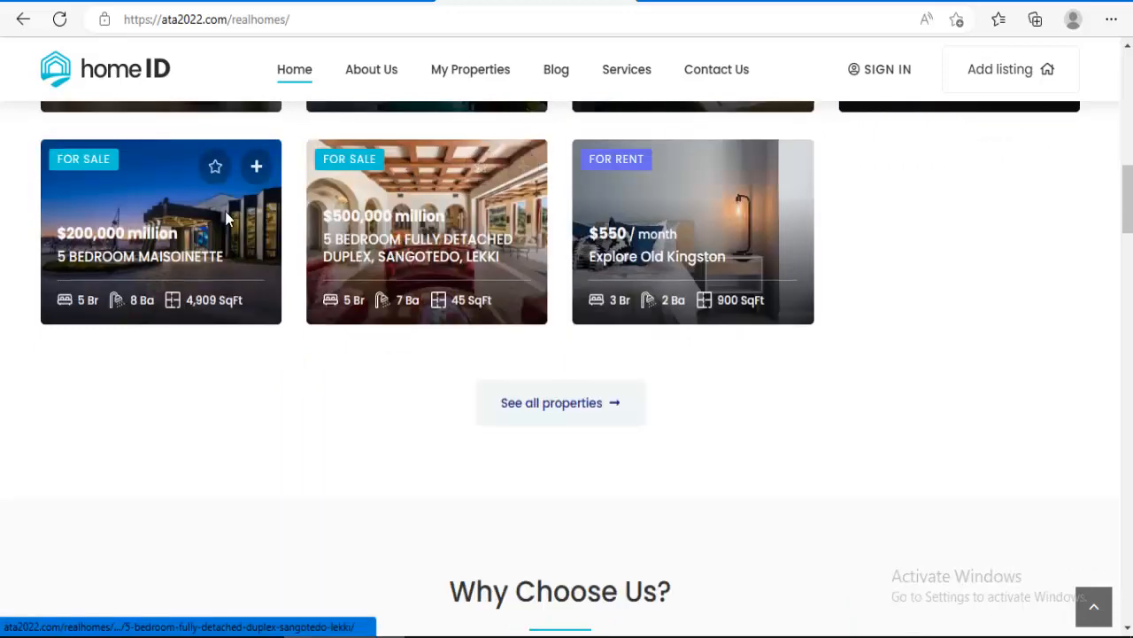
scroll(392, 268, down, 6)
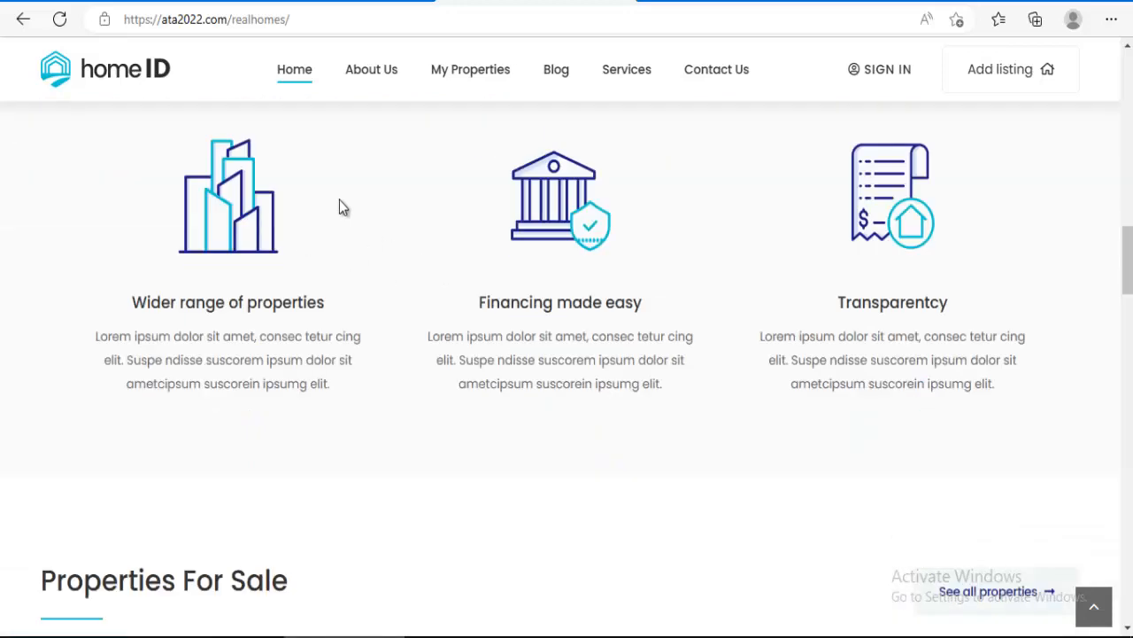
scroll(371, 221, up, 6)
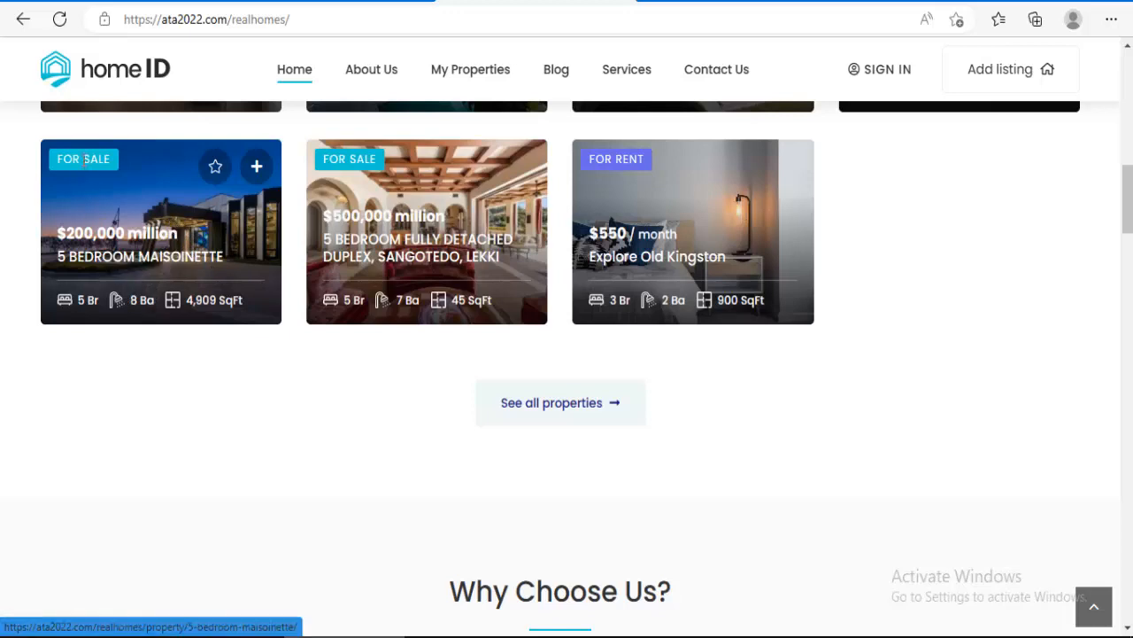
Step: Open the 5 BEDROOM MAISOINETTE listing, review its Banana Island details, features and video, then return to WordPress
click(147, 266)
scroll(185, 234, up, 4)
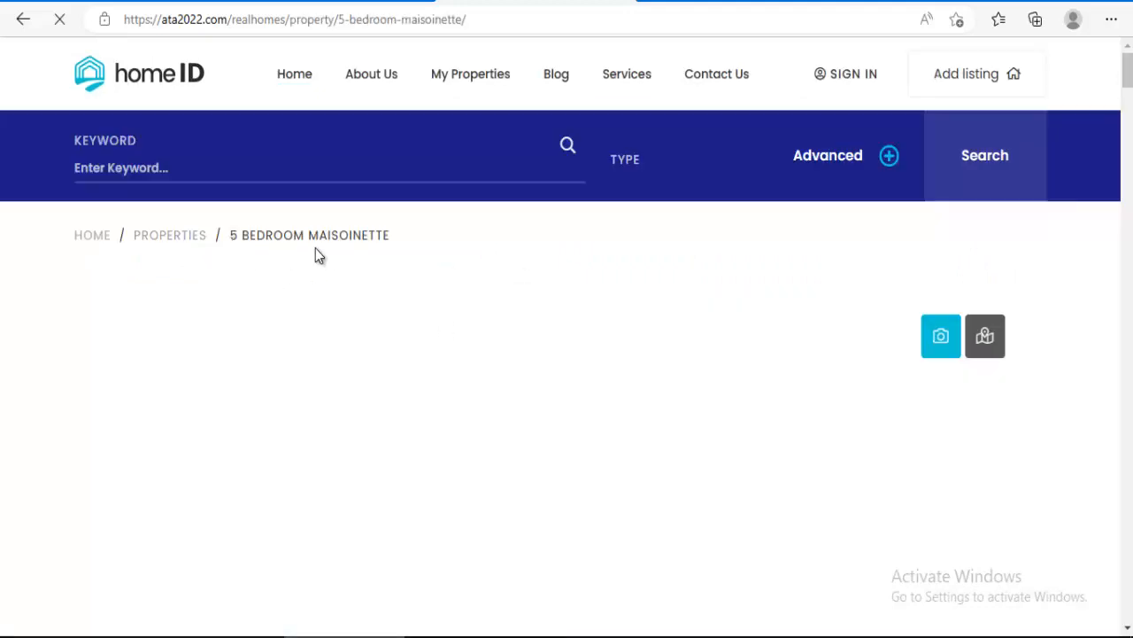
scroll(393, 256, down, 3)
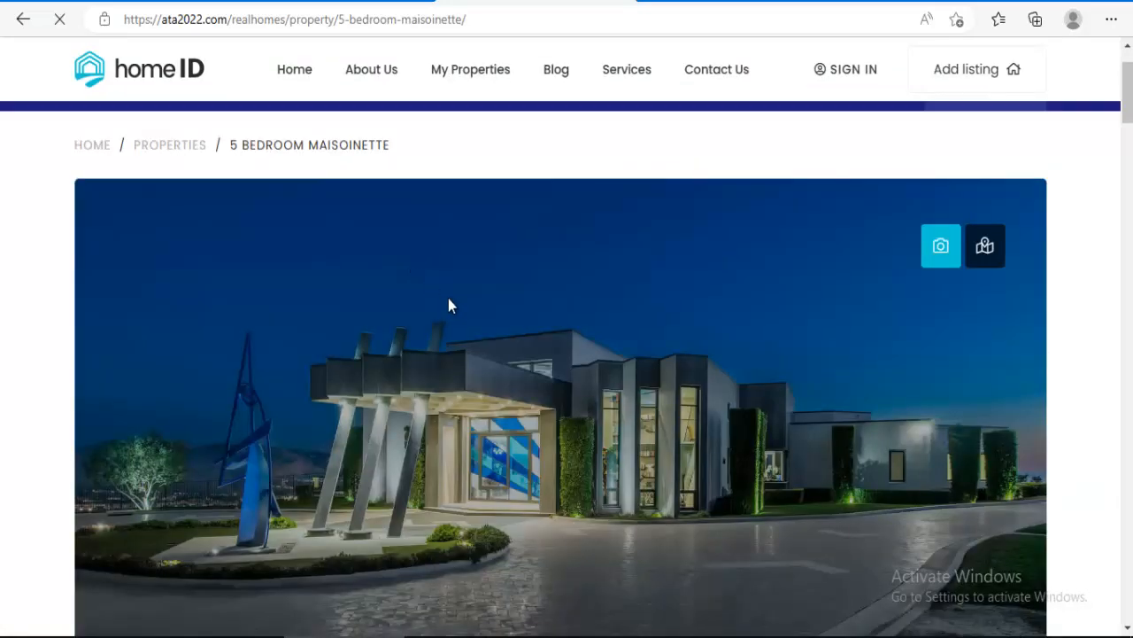
scroll(449, 301, down, 3)
scroll(793, 285, down, 5)
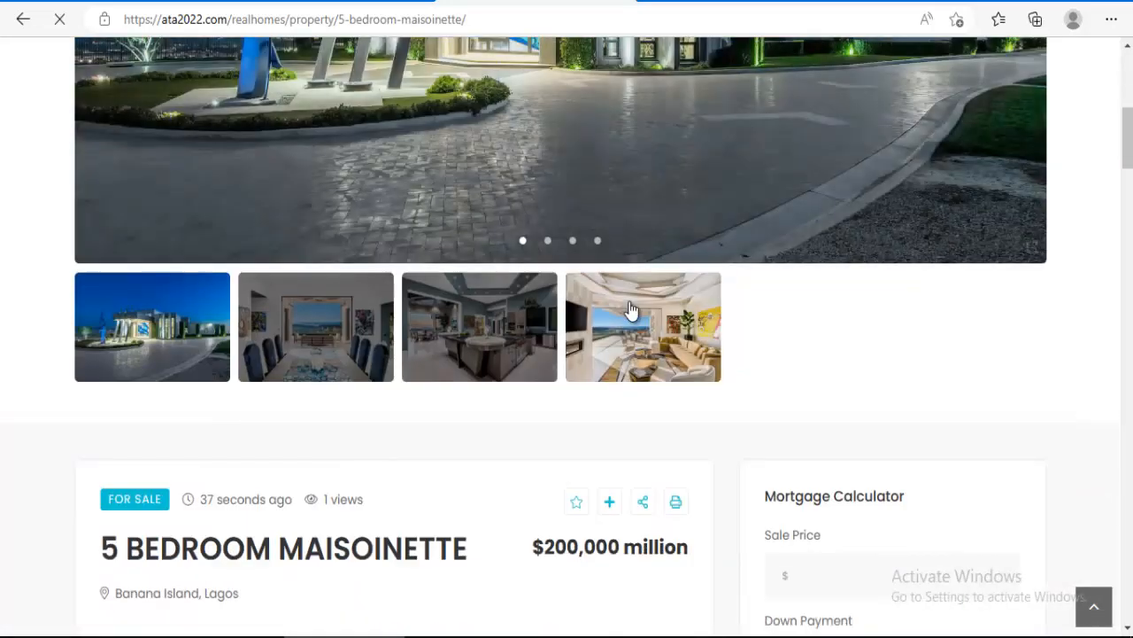
scroll(465, 319, down, 3)
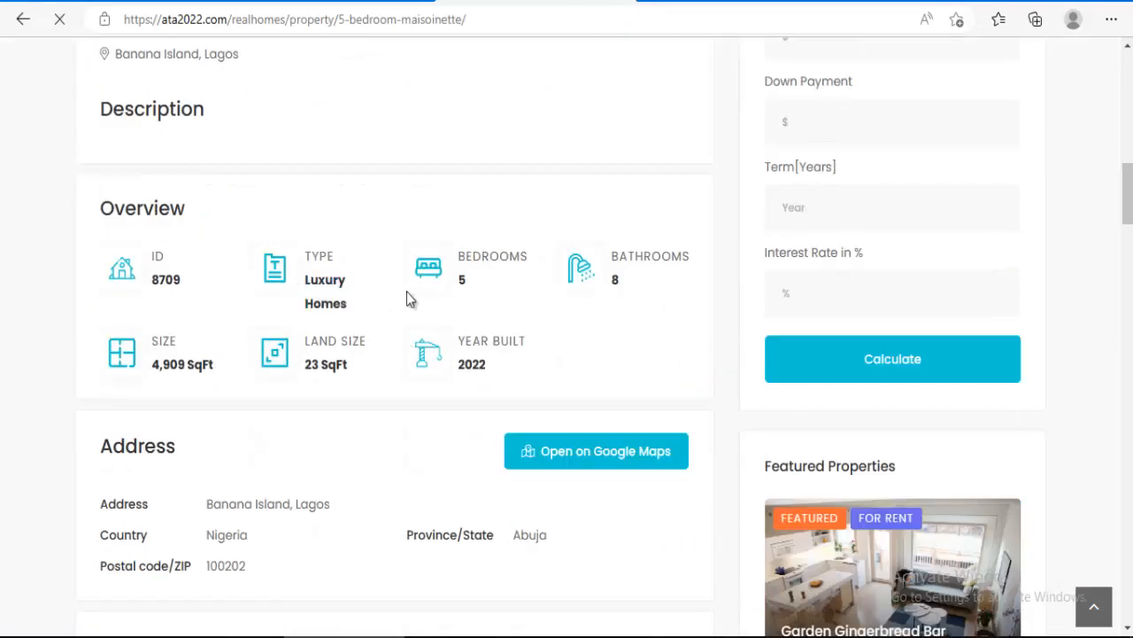
scroll(551, 339, down, 2)
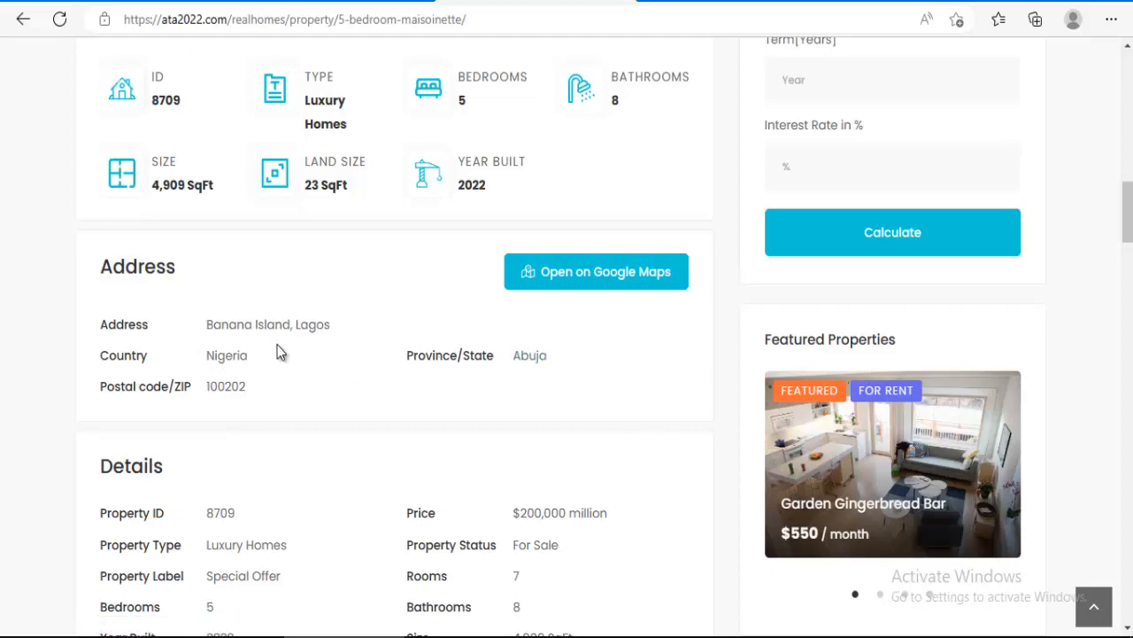
scroll(271, 355, down, 2)
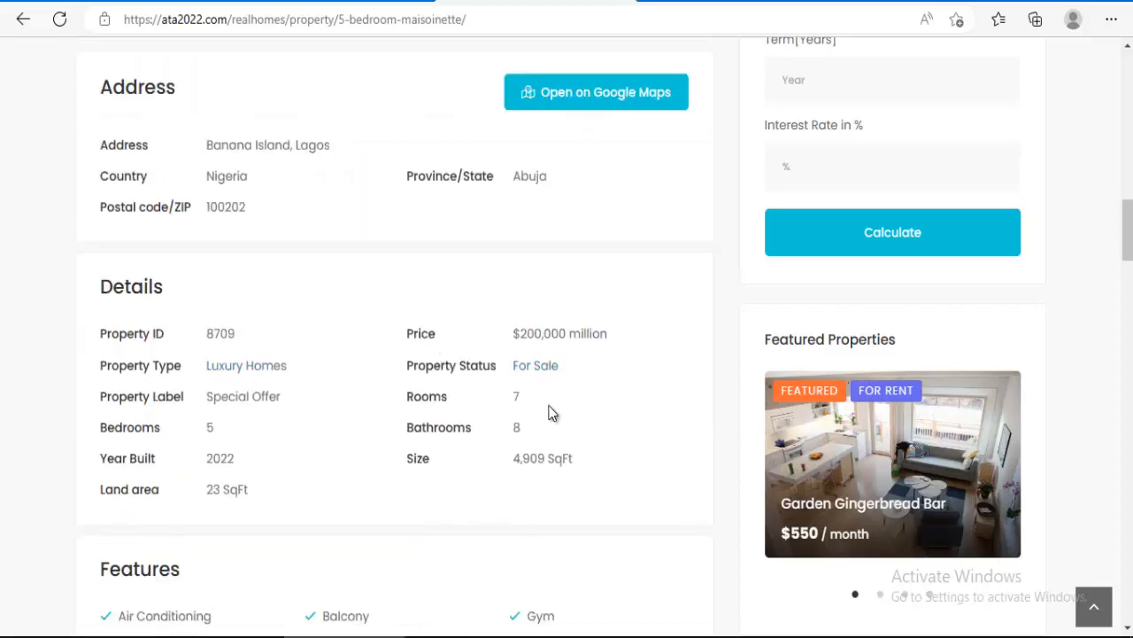
scroll(172, 389, down, 5)
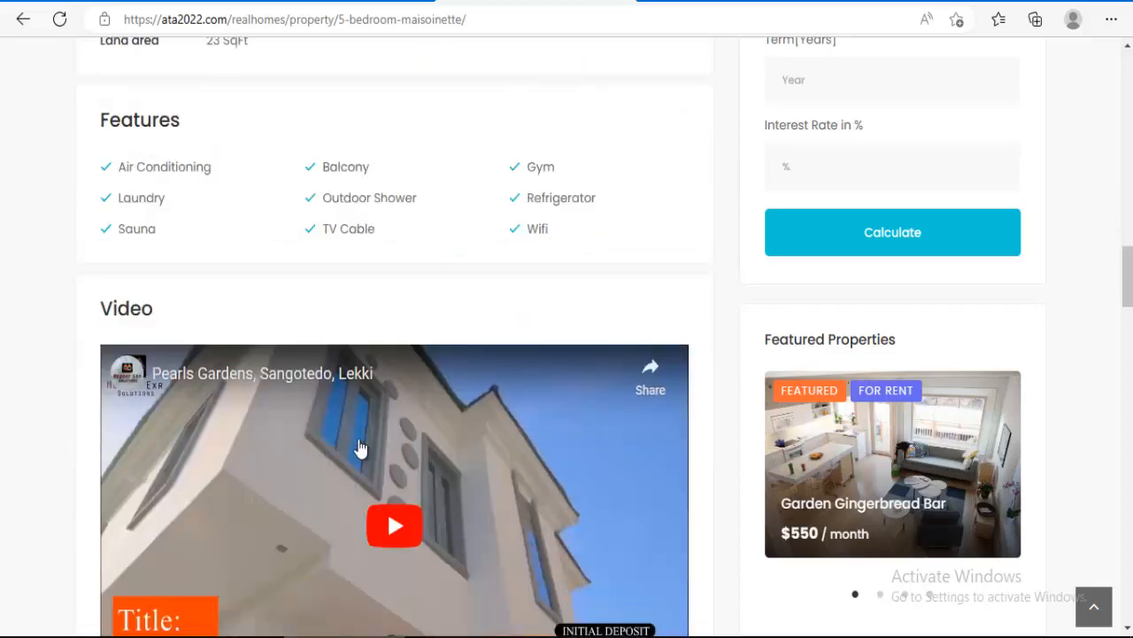
scroll(360, 449, down, 10)
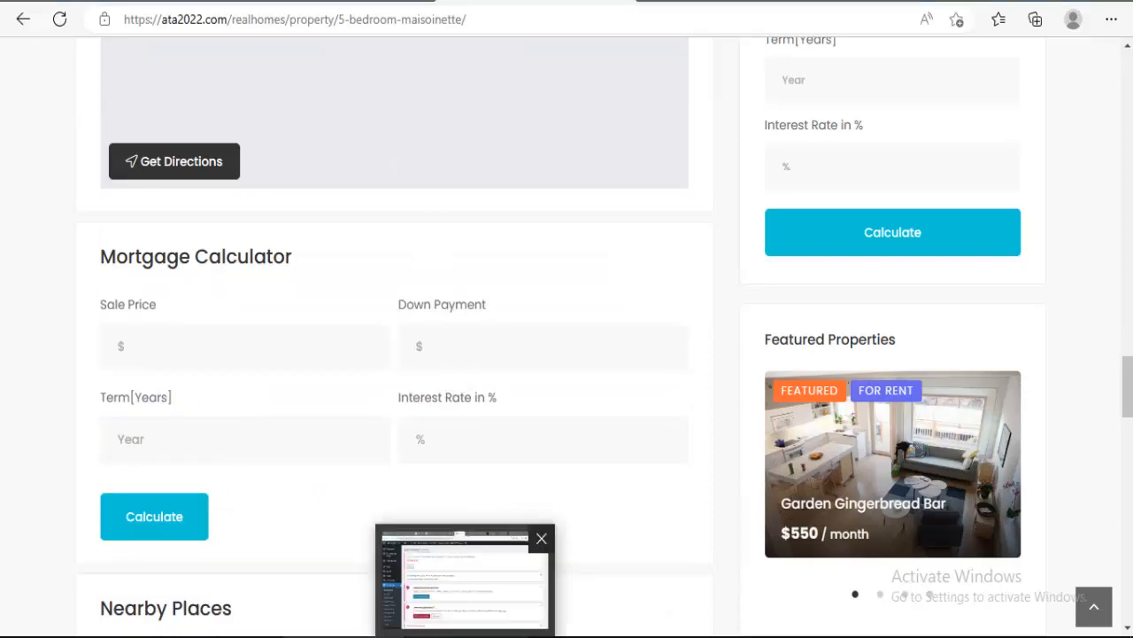
click(467, 634)
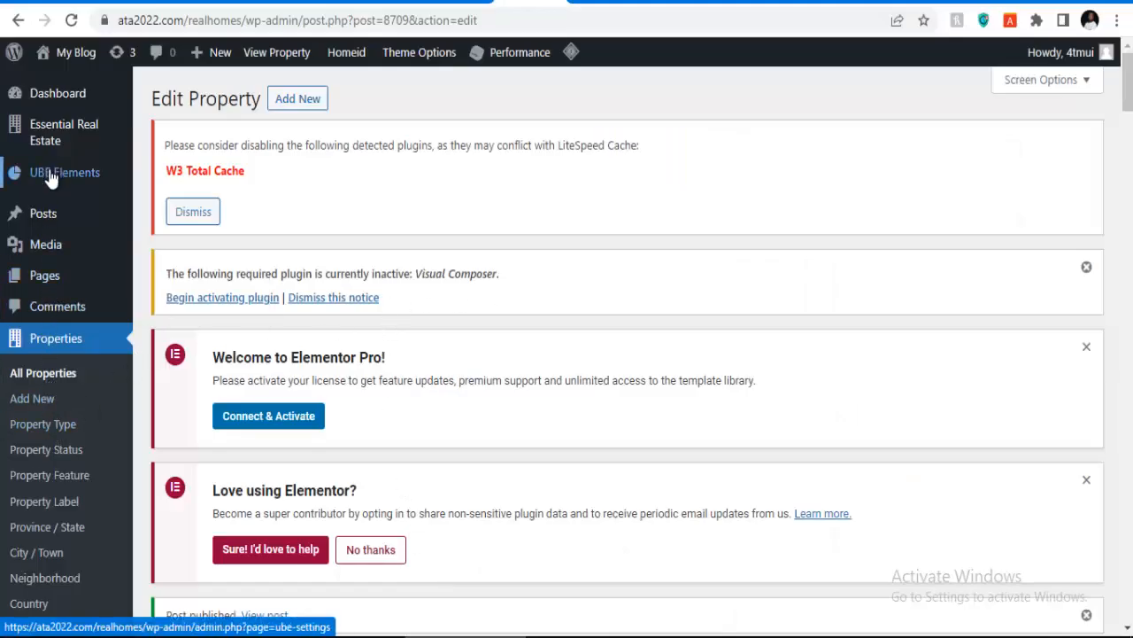
Step: Open the Real Estate Options settings page in WordPress
mouse_move(53, 149)
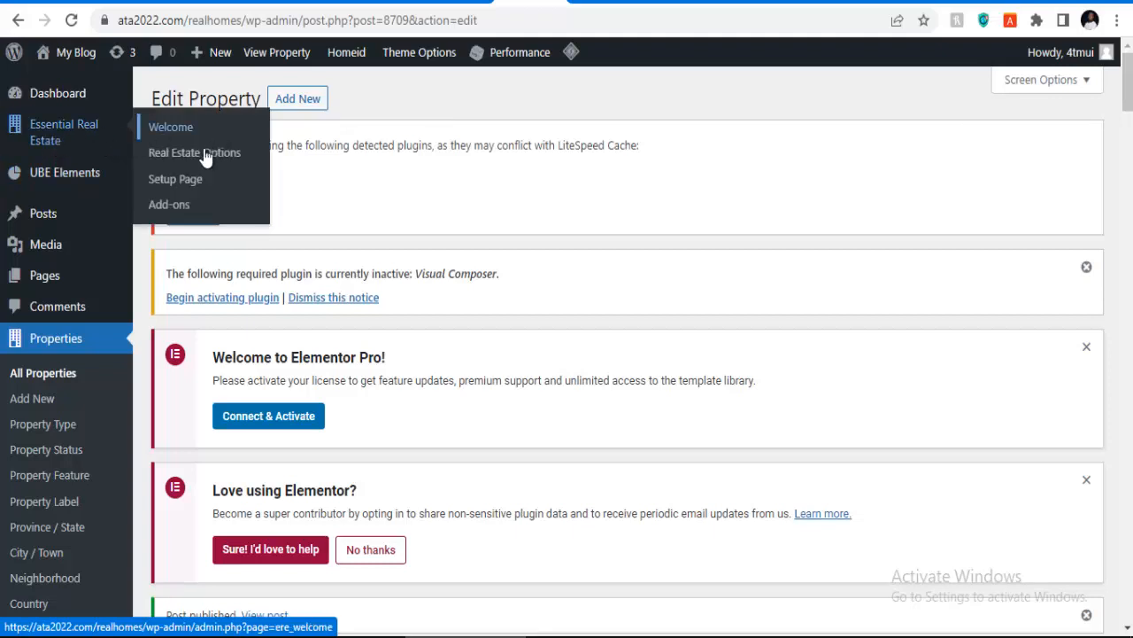
click(177, 159)
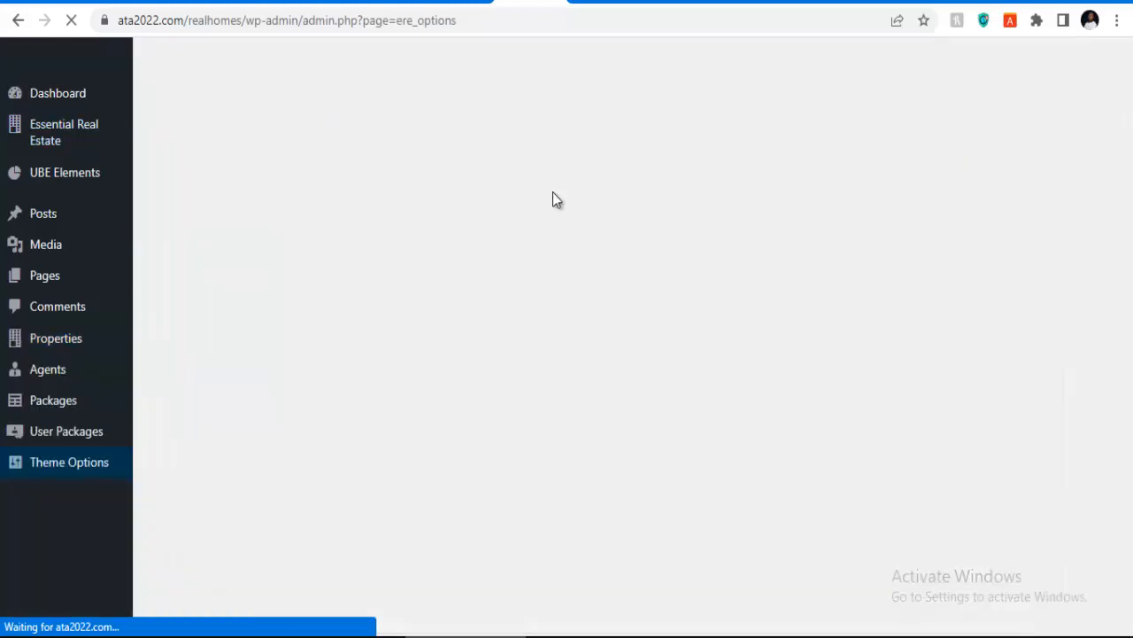
scroll(554, 194, down, 3)
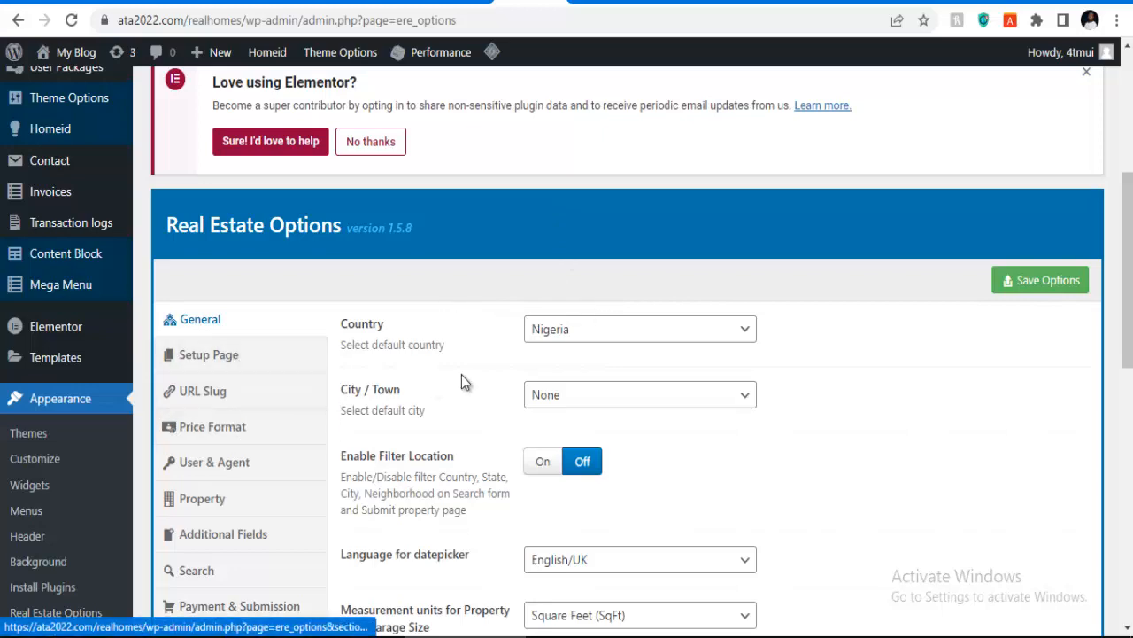
scroll(496, 376, down, 2)
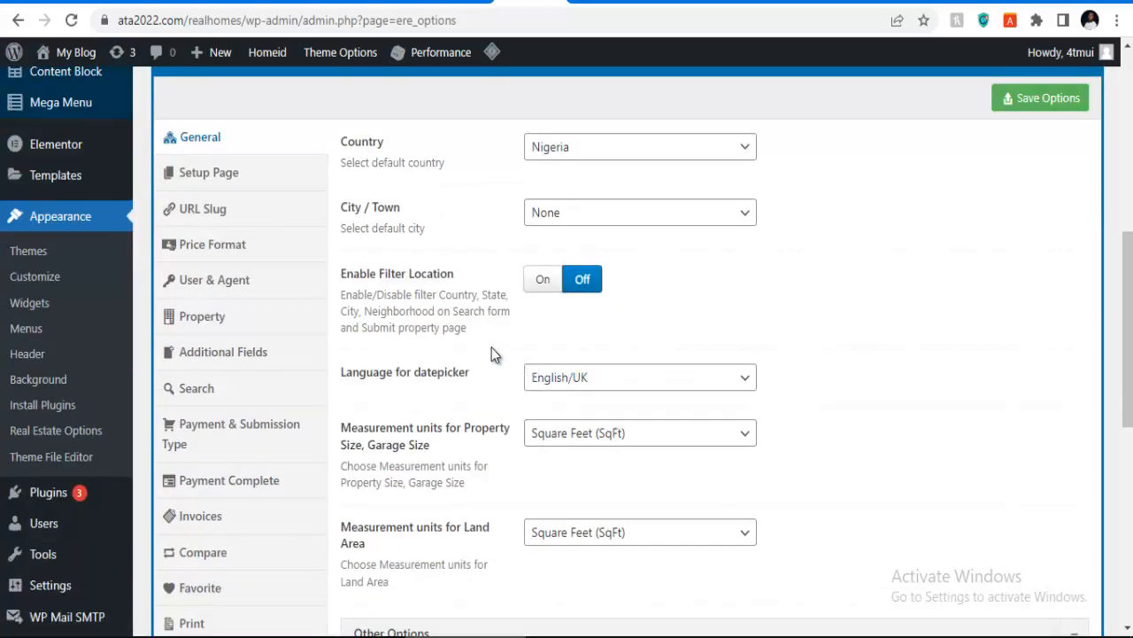
Step: Review the Price Format settings, down to the $ currency sign placed before prices
click(225, 255)
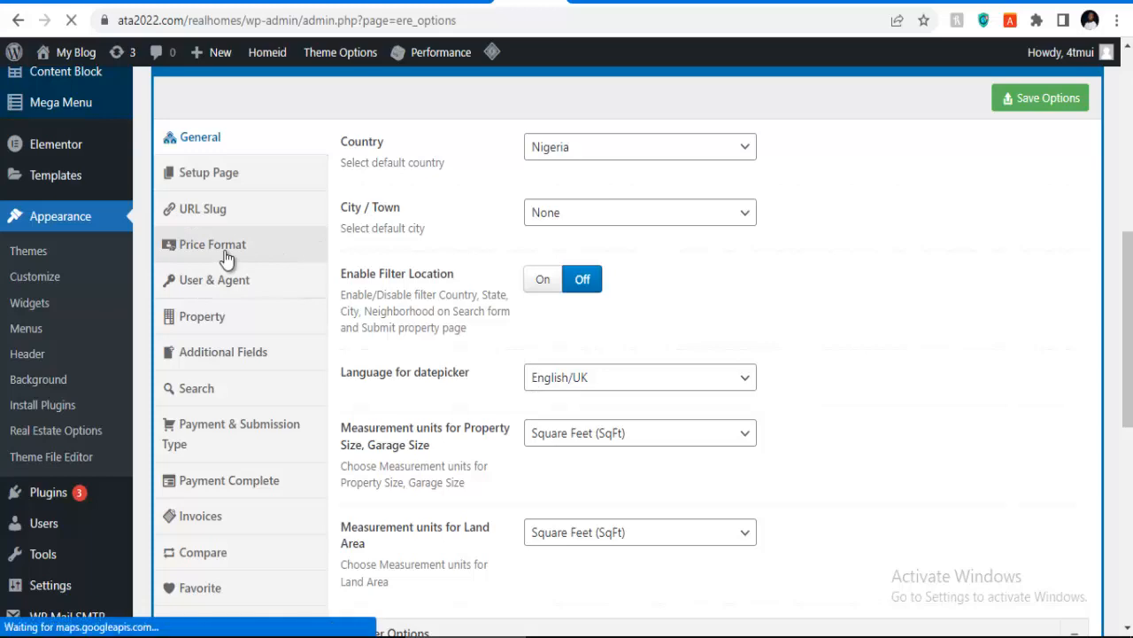
scroll(485, 327, down, 3)
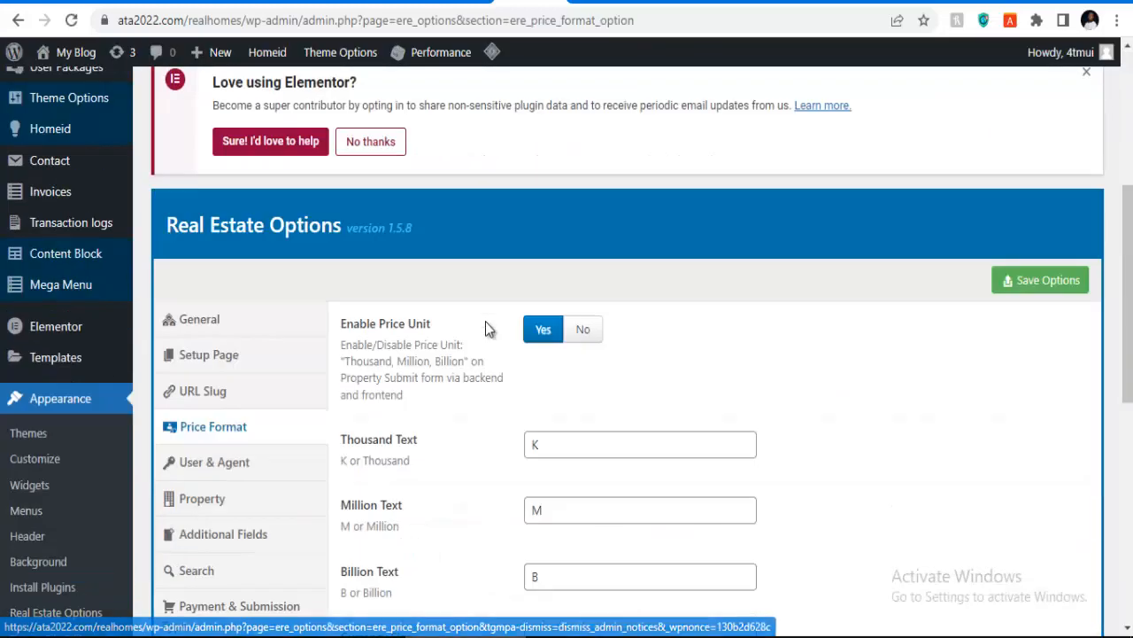
scroll(624, 341, down, 2)
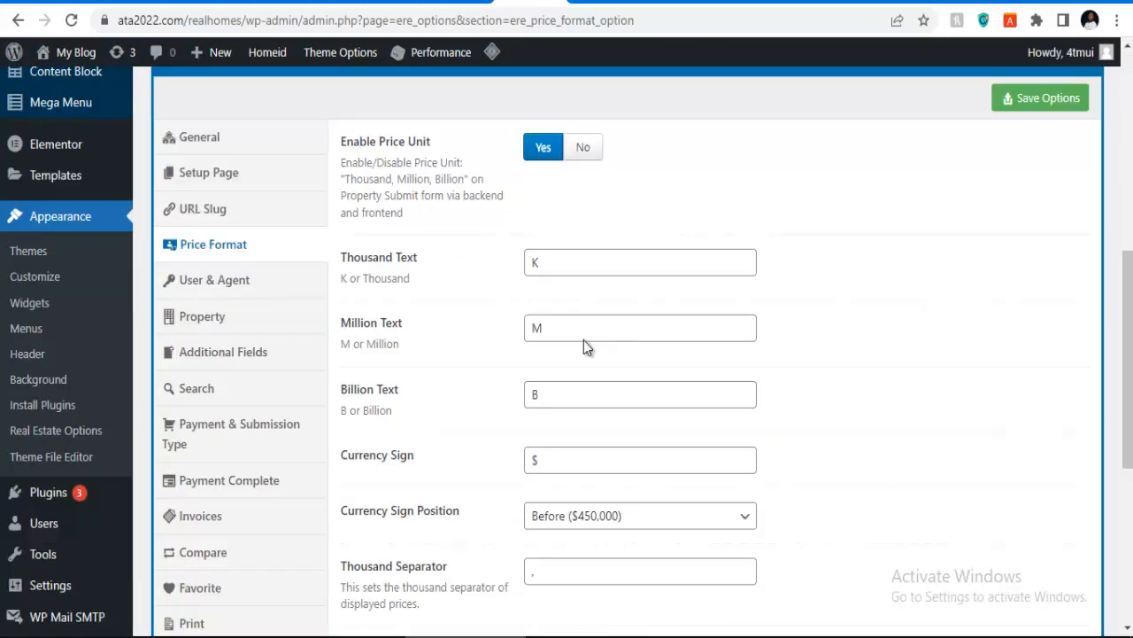
scroll(584, 340, down, 1)
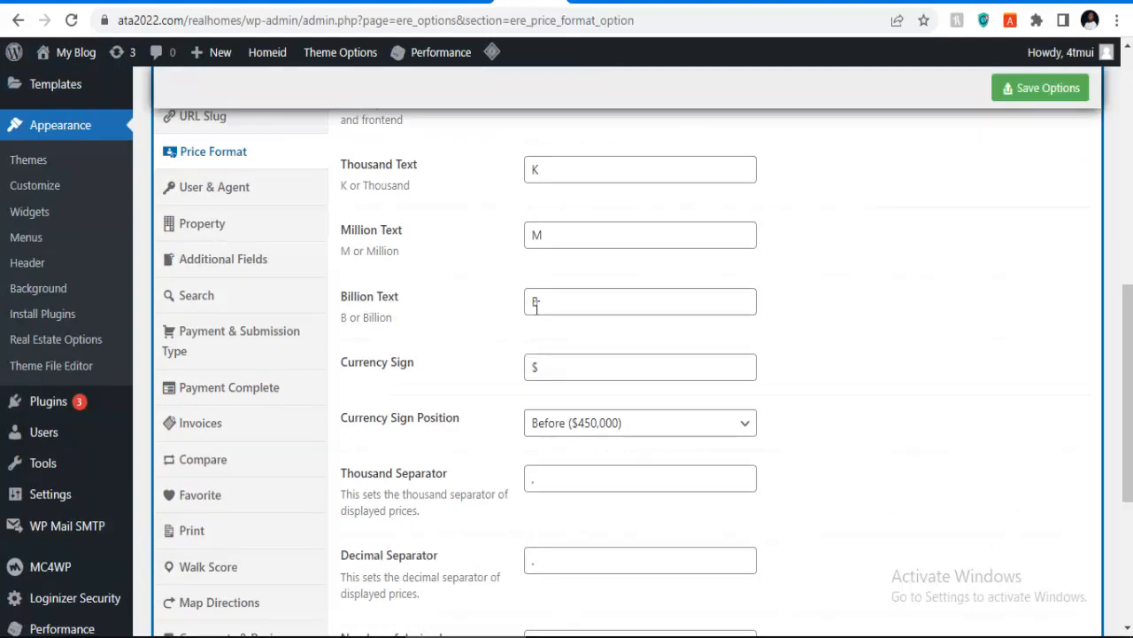
click(545, 369)
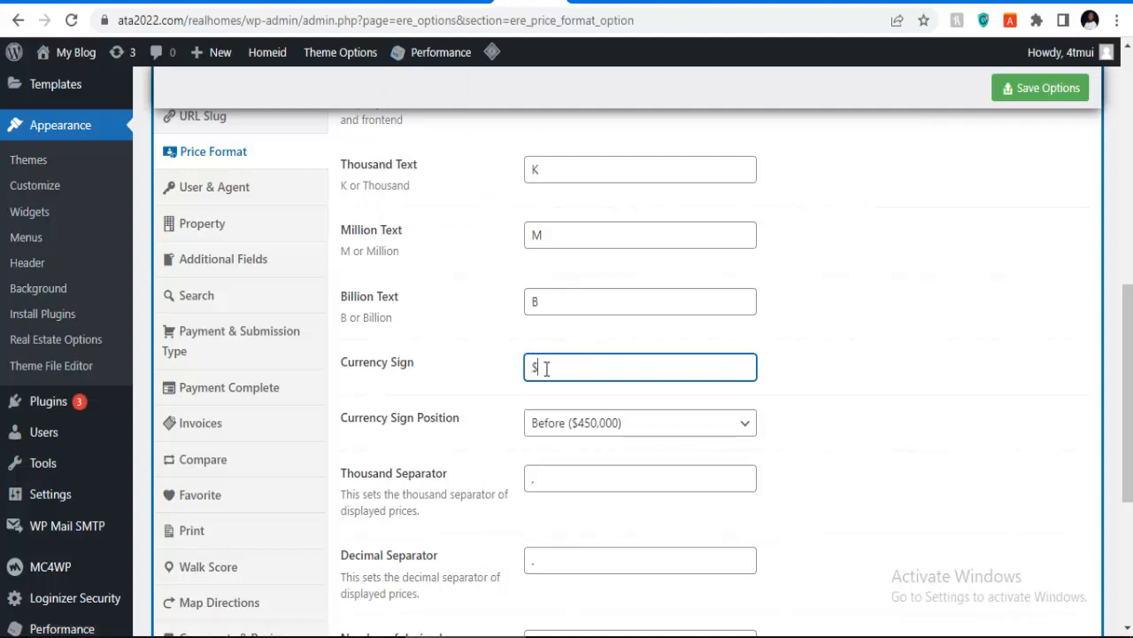
scroll(554, 369, down, 5)
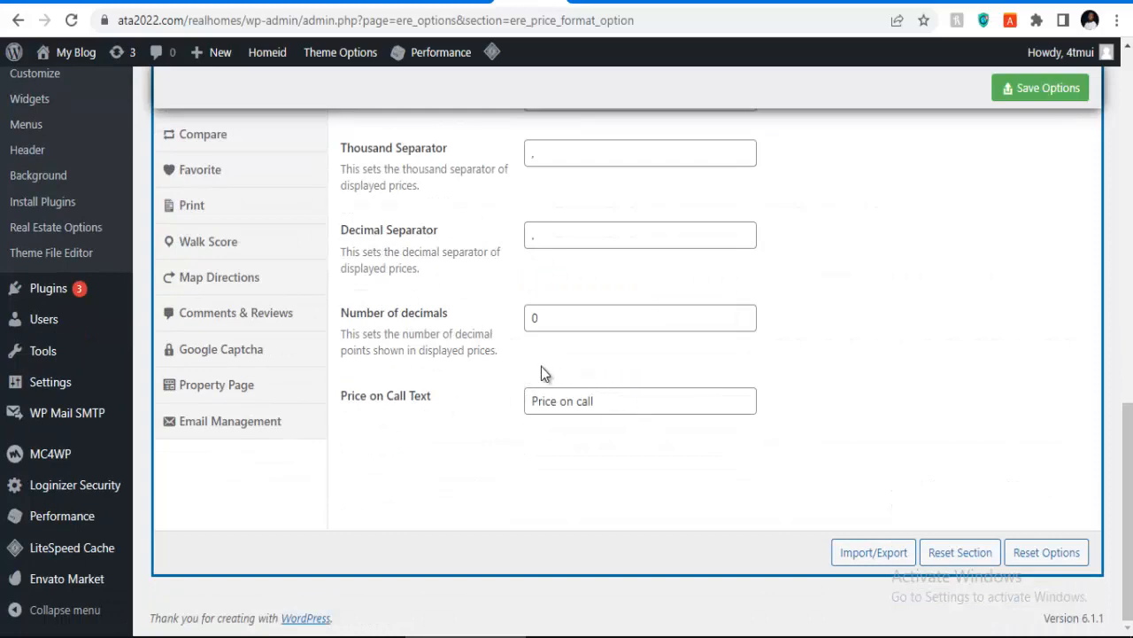
scroll(316, 360, up, 1)
scroll(235, 246, up, 4)
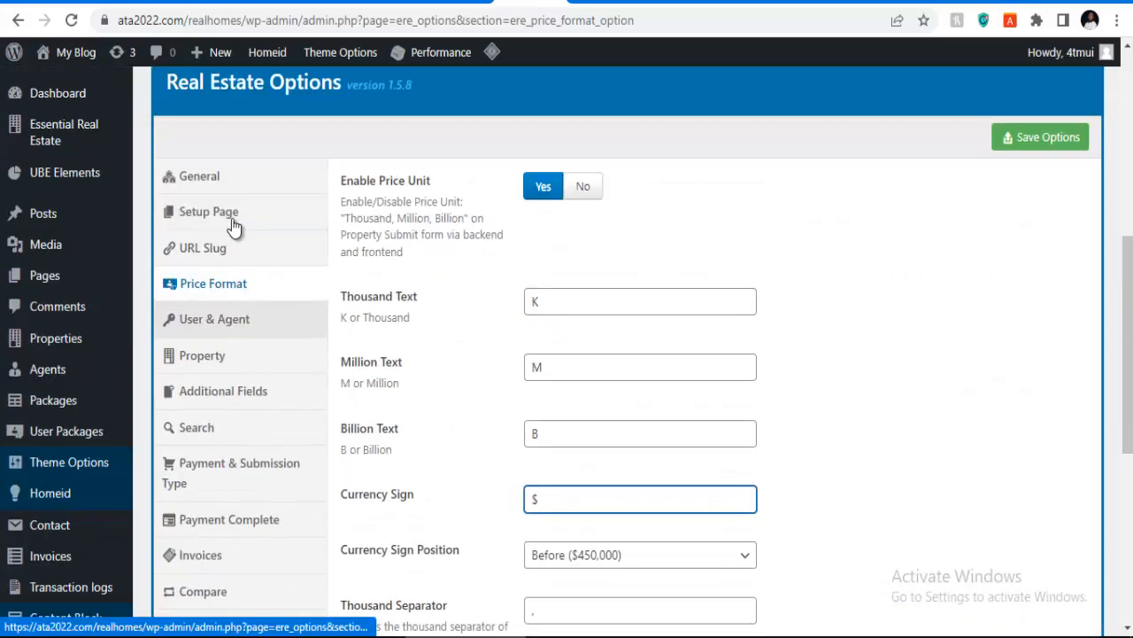
Step: Open the General options and check the default city list, keeping it at None
click(229, 181)
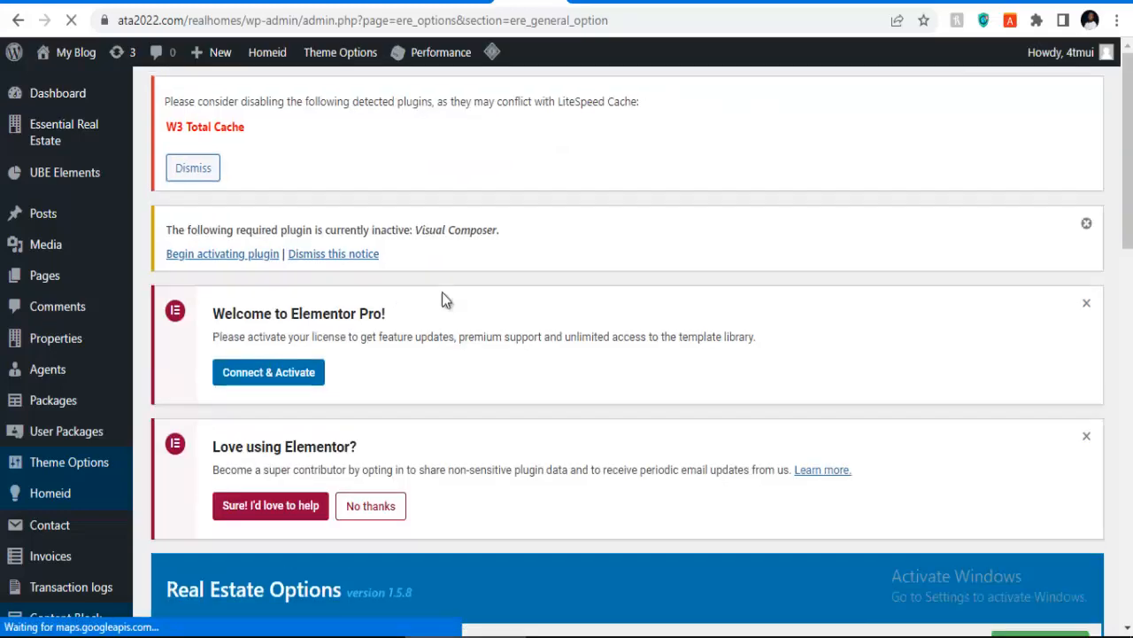
scroll(496, 306, down, 4)
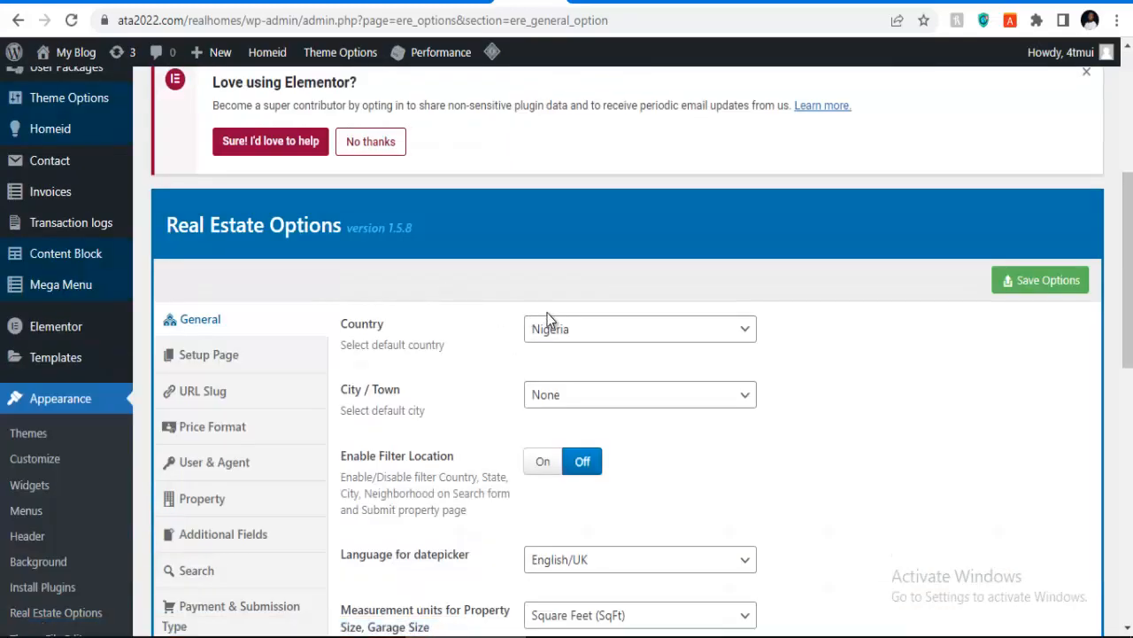
click(593, 403)
click(567, 416)
Step: Check the datepicker language list, leaving English/UK, and scroll through the remaining General options
scroll(514, 403, down, 3)
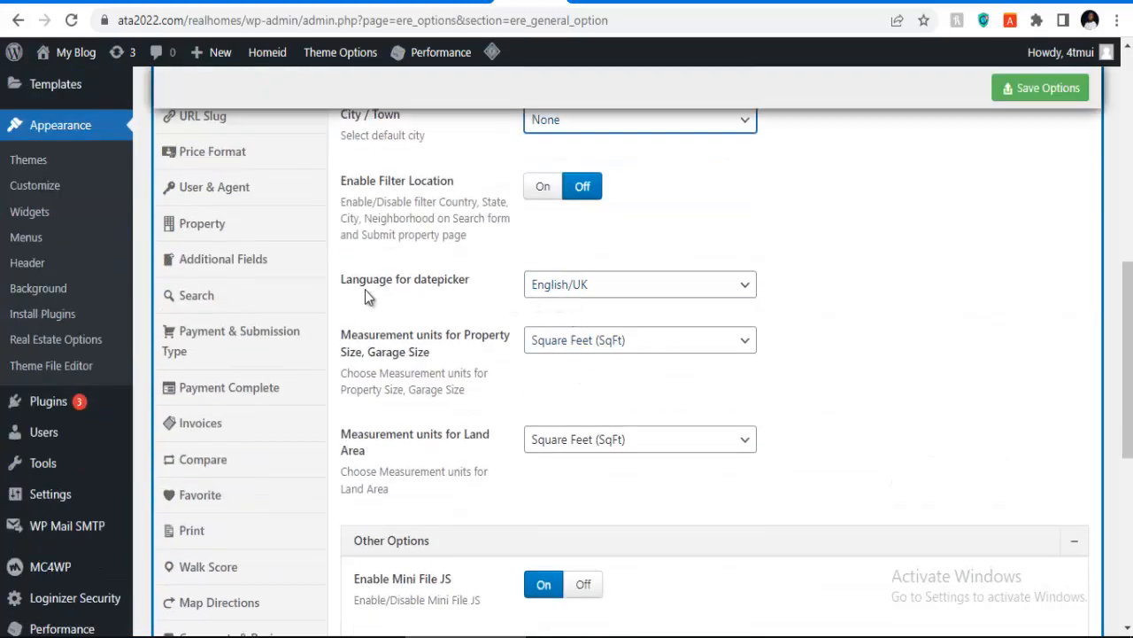
click(624, 295)
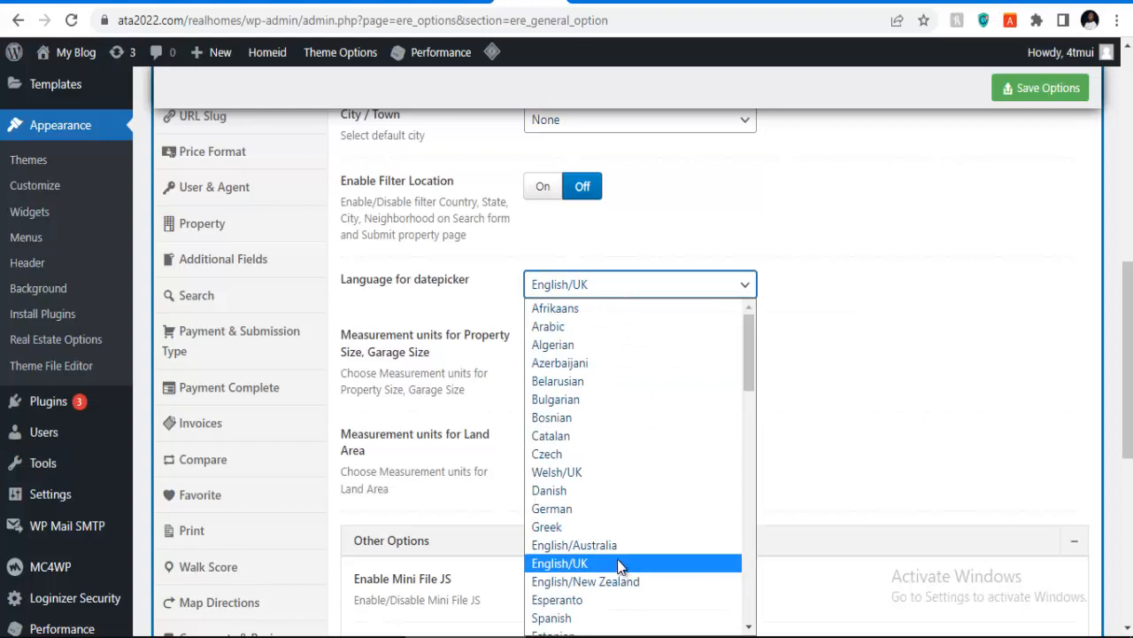
click(908, 252)
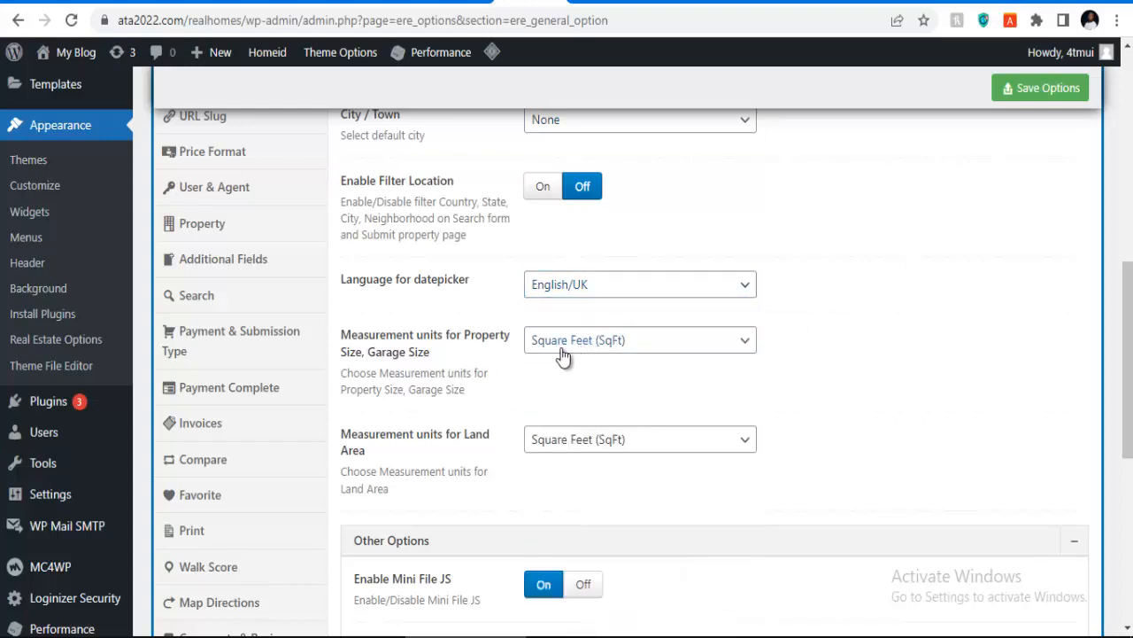
scroll(585, 452, down, 2)
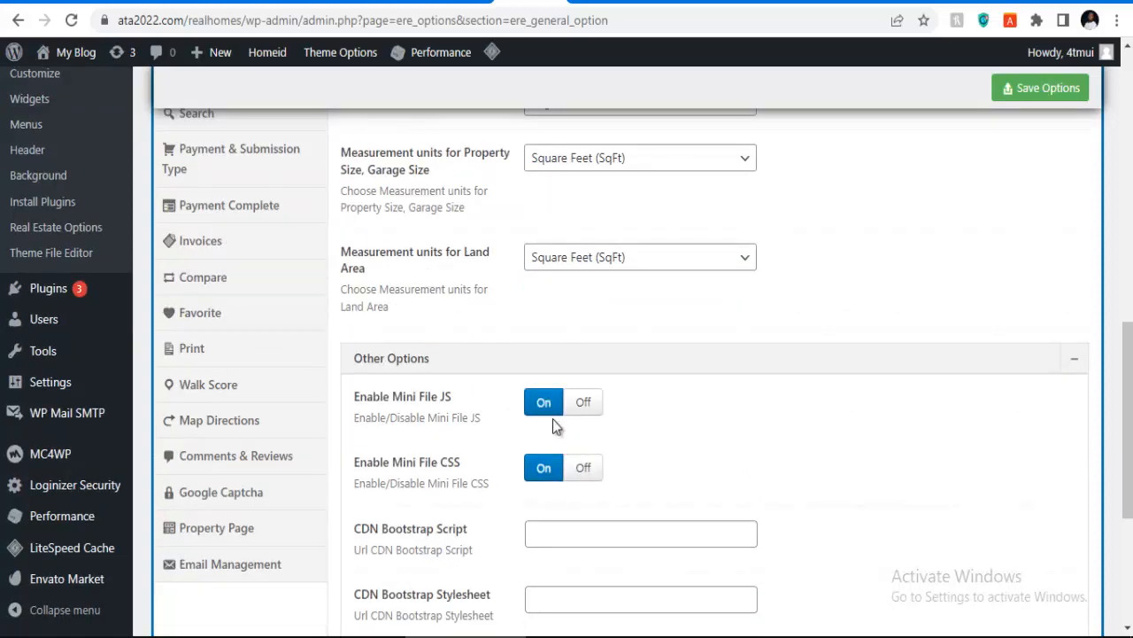
scroll(552, 421, down, 2)
scroll(341, 389, up, 5)
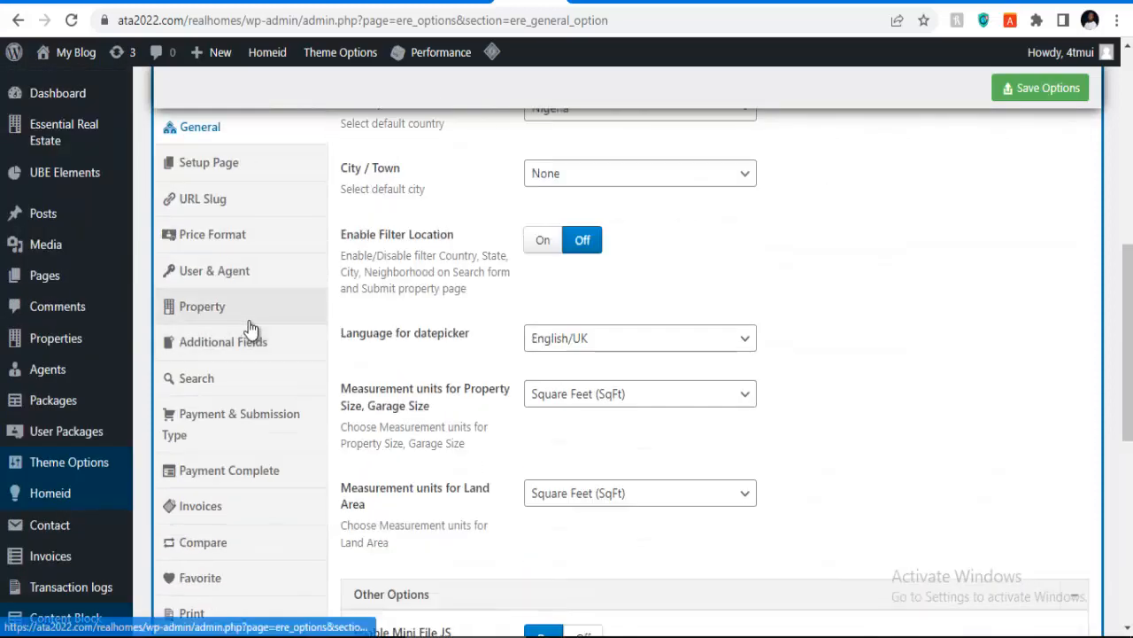
scroll(251, 329, up, 4)
scroll(218, 452, down, 1)
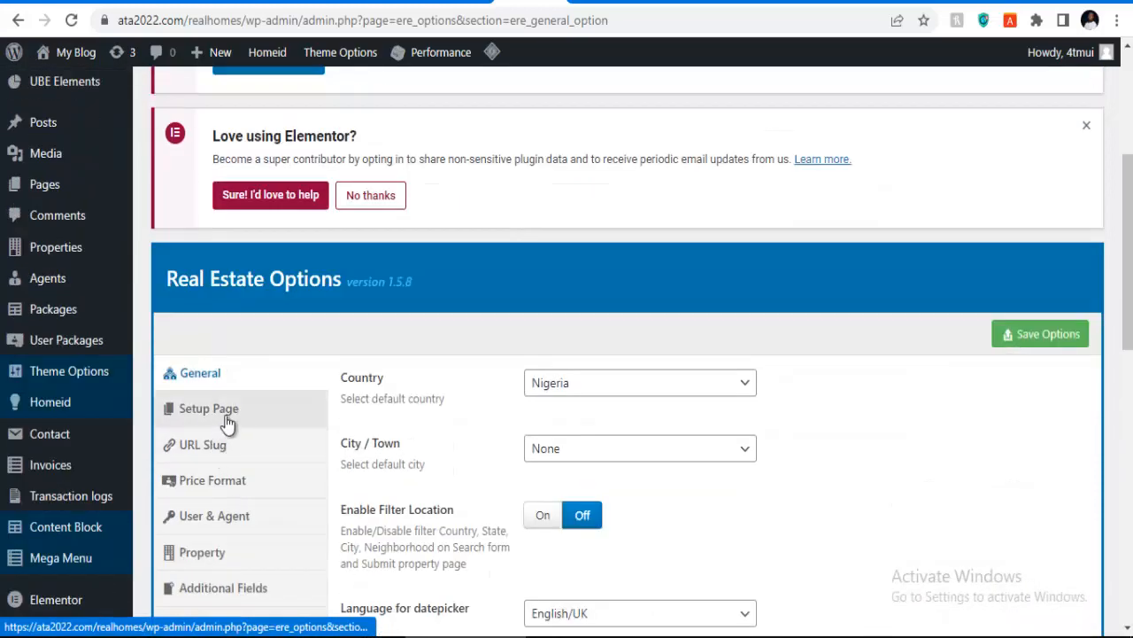
Step: Open the Setup Page options and check the Login page choices, leaving every page assignment unchanged
click(230, 423)
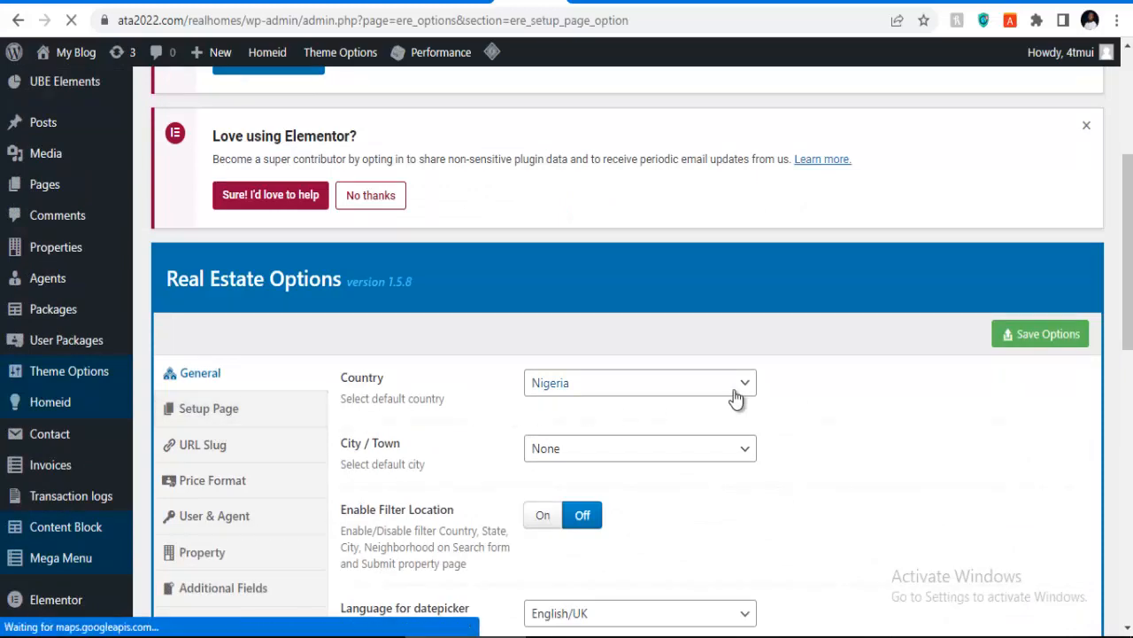
scroll(675, 405, down, 4)
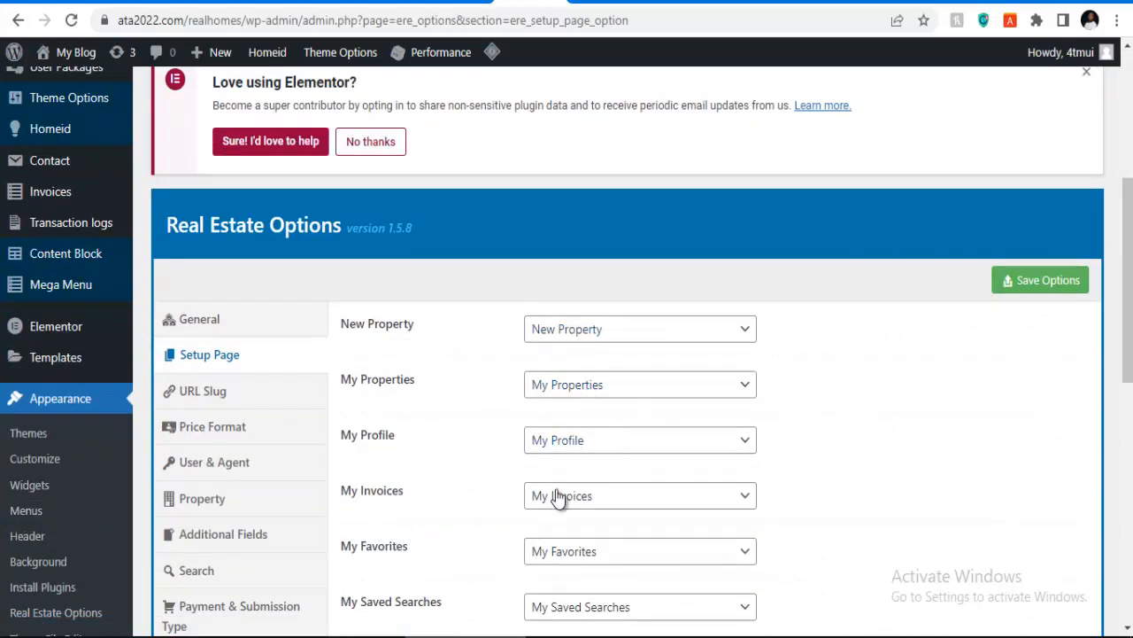
scroll(587, 501, down, 2)
scroll(573, 372, down, 3)
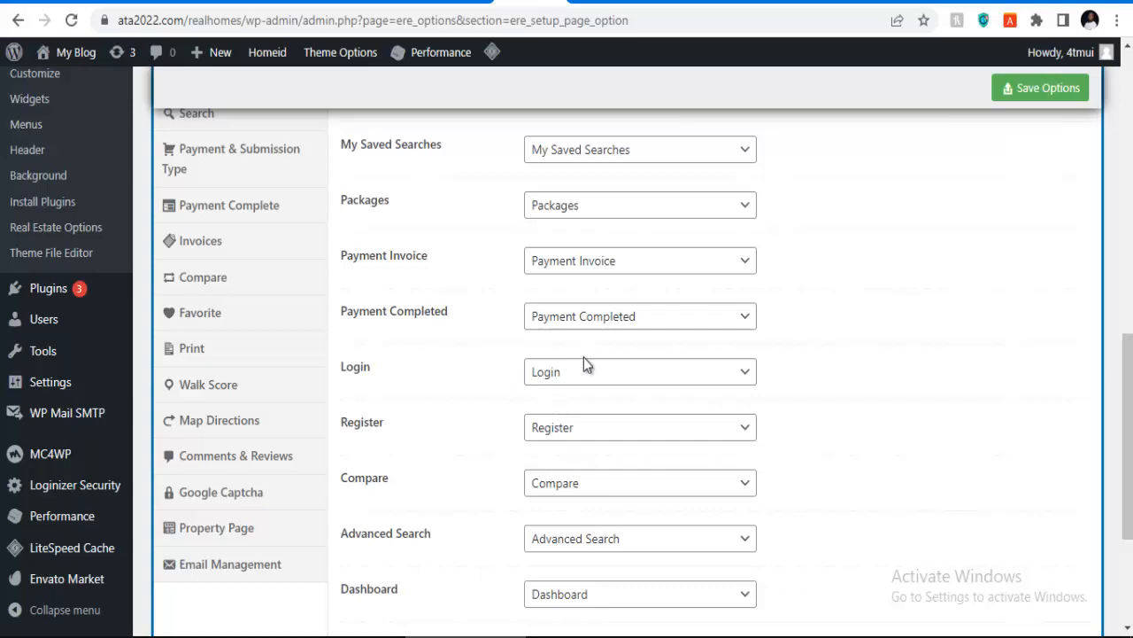
click(582, 372)
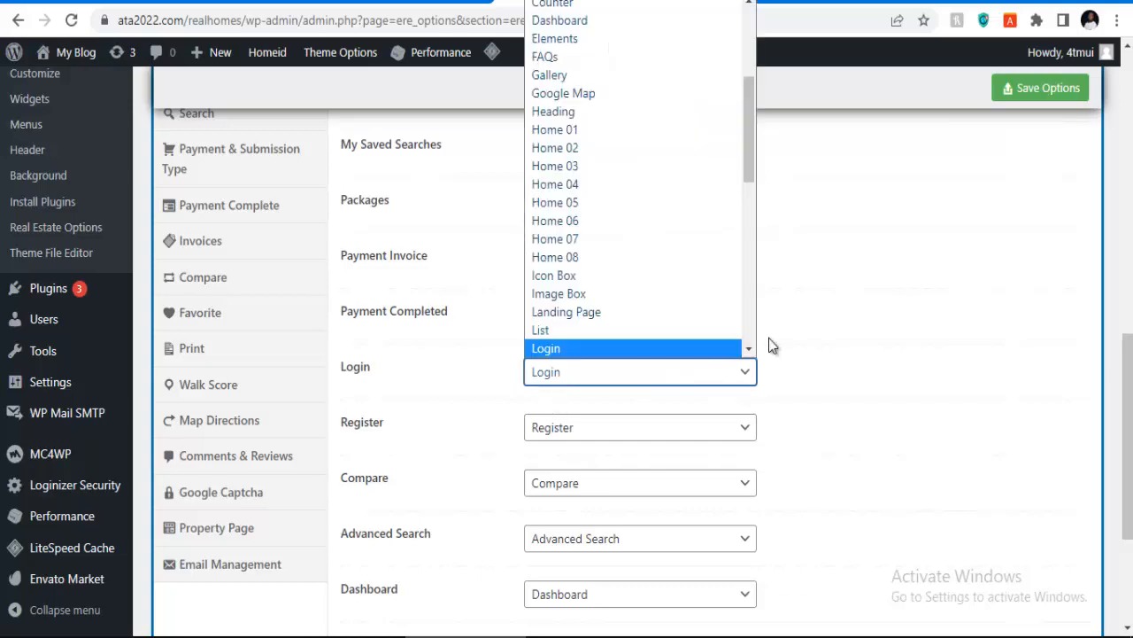
click(847, 329)
scroll(610, 425, down, 3)
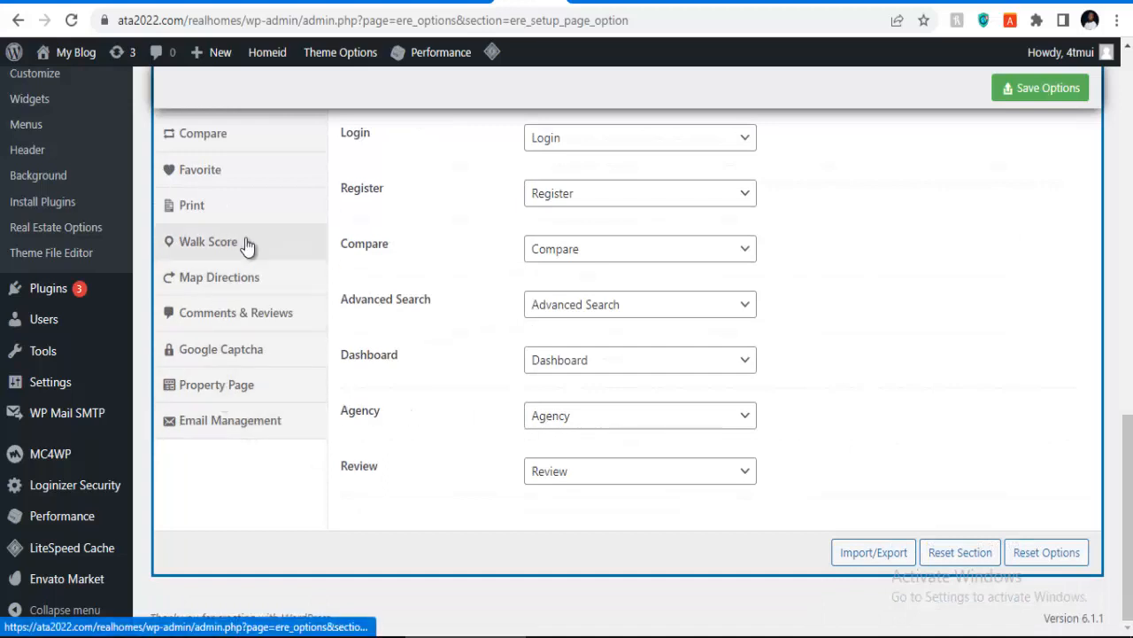
scroll(629, 287, up, 2)
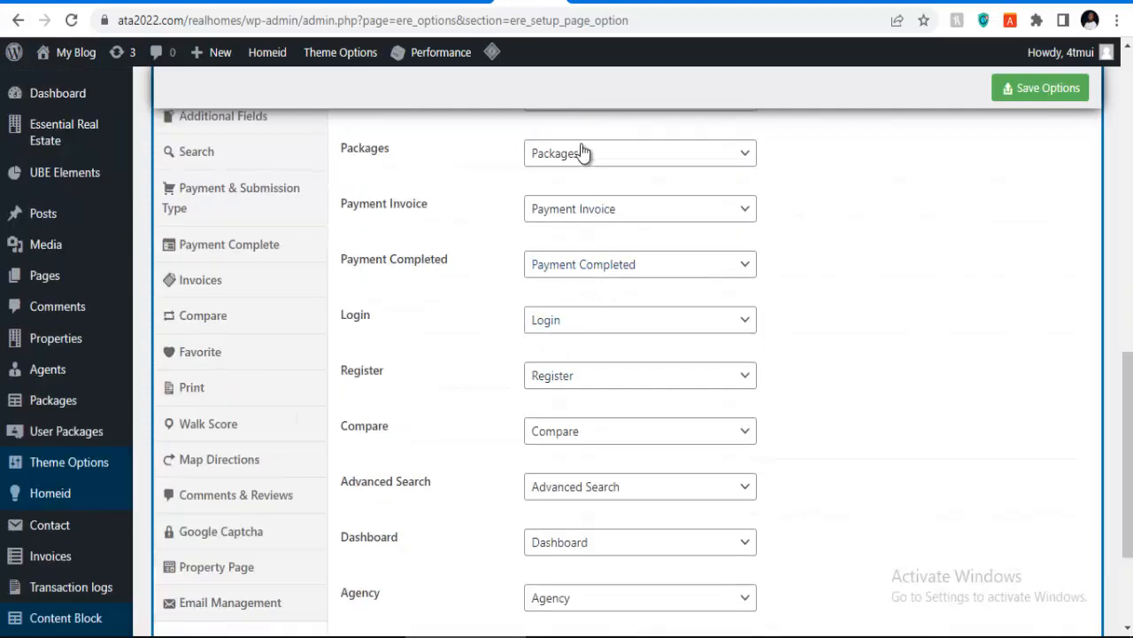
scroll(253, 296, up, 2)
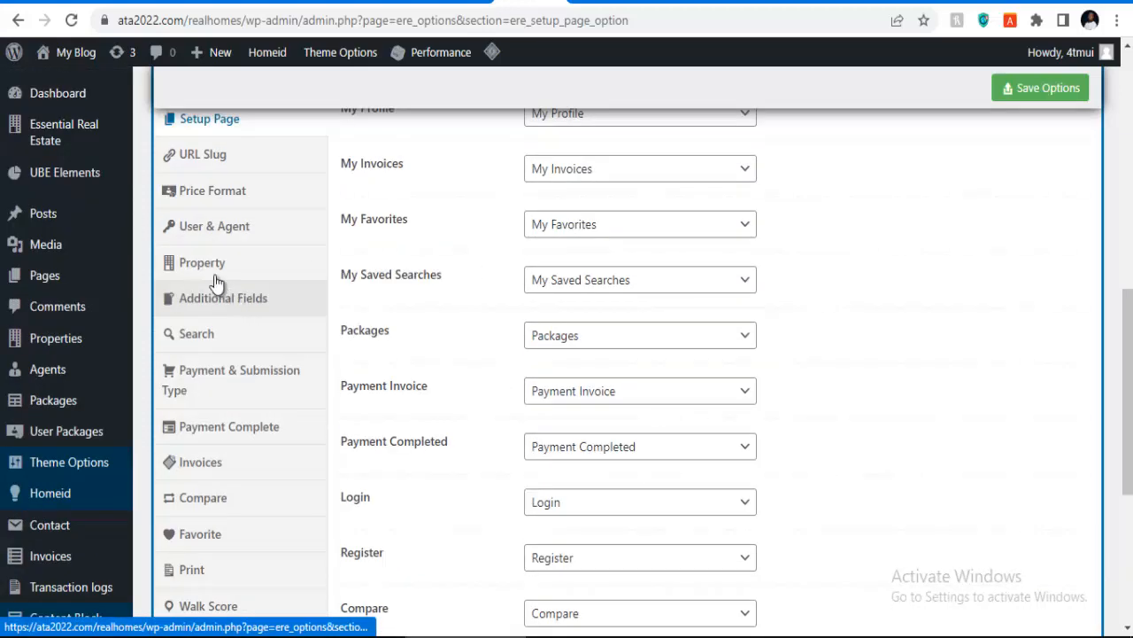
Step: Open the User & Agent options and review them, leaving agent registration enabled
click(226, 225)
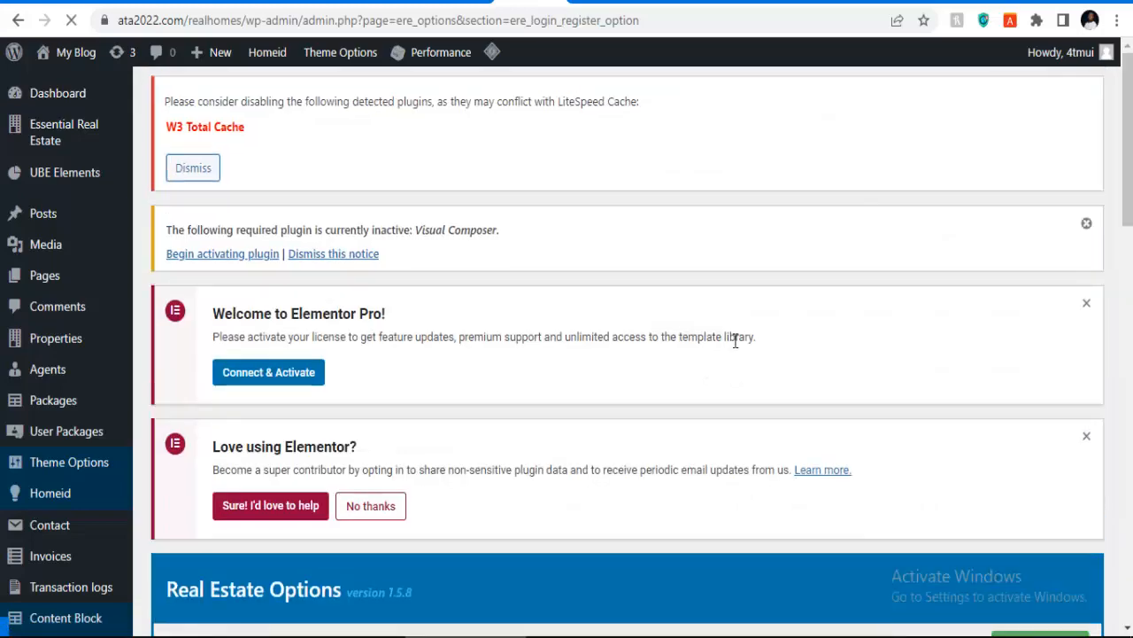
scroll(635, 377, down, 2)
scroll(635, 376, down, 2)
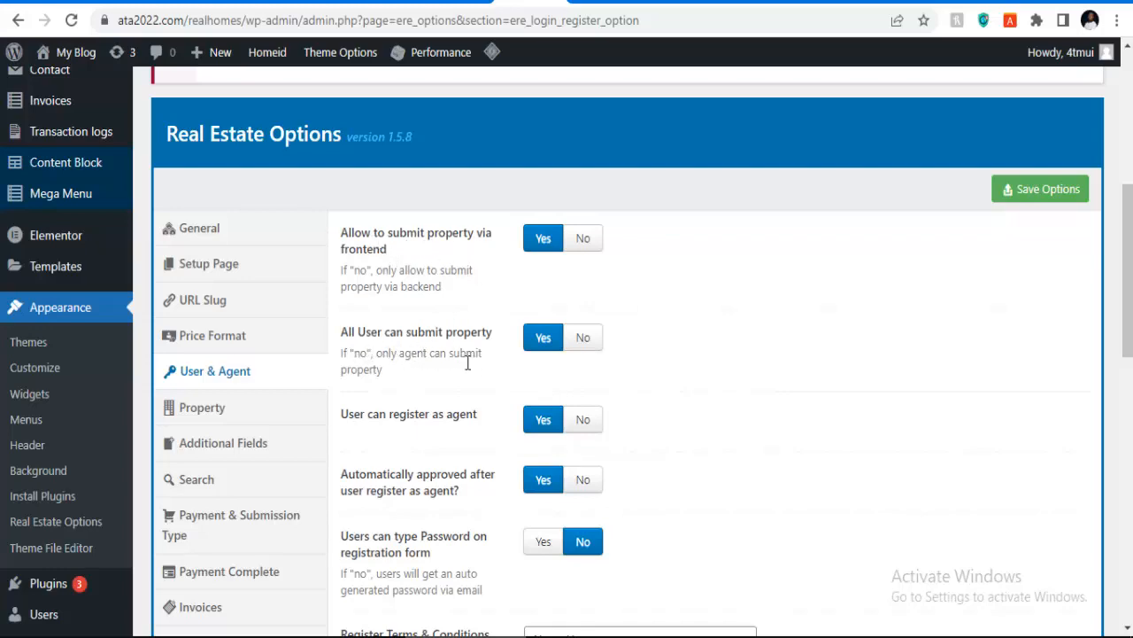
scroll(468, 363, down, 2)
scroll(440, 389, down, 2)
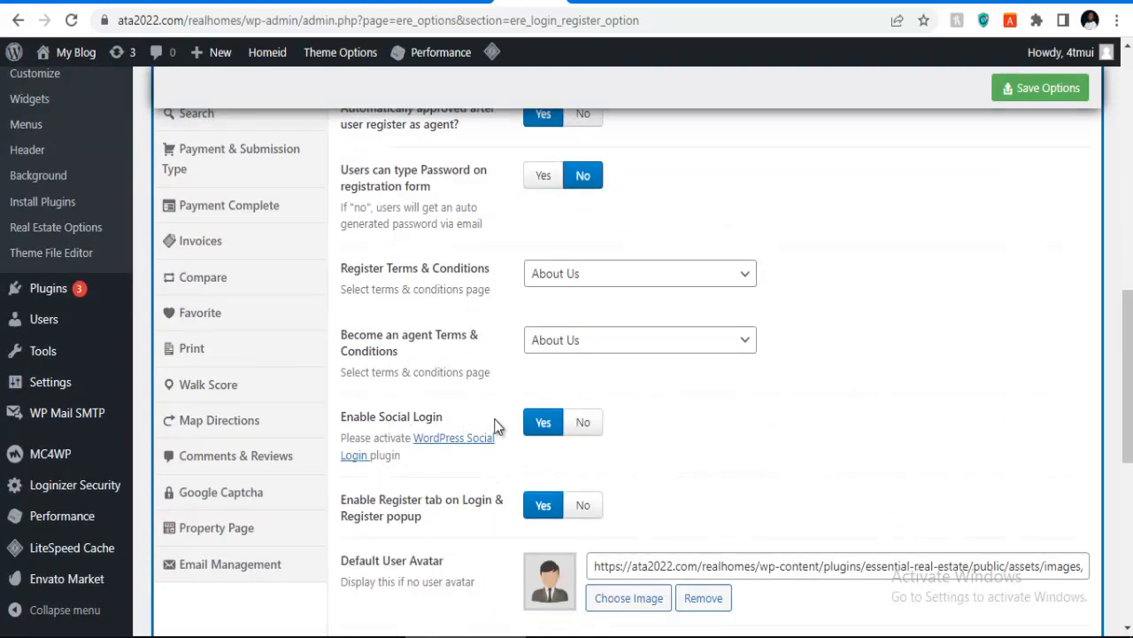
scroll(496, 426, down, 6)
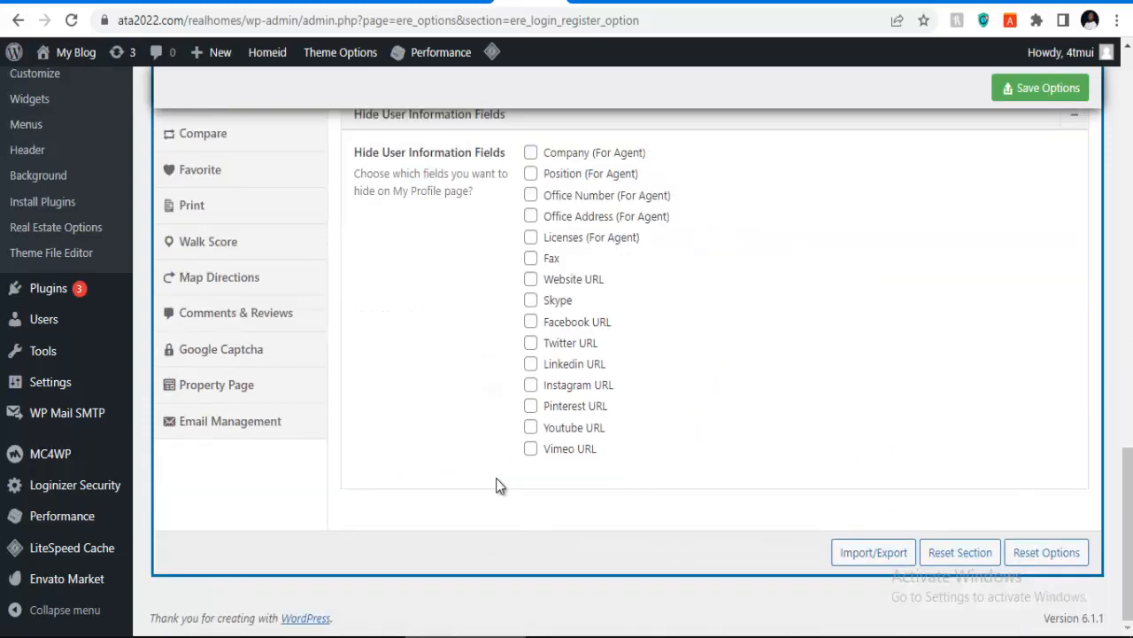
scroll(538, 469, up, 7)
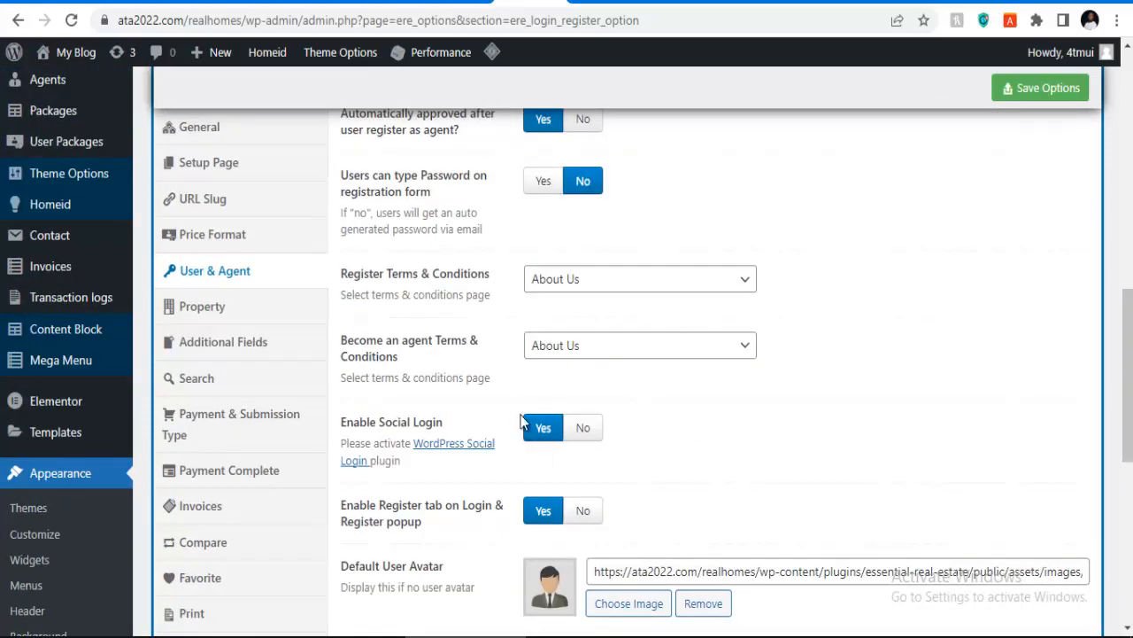
scroll(478, 336, up, 2)
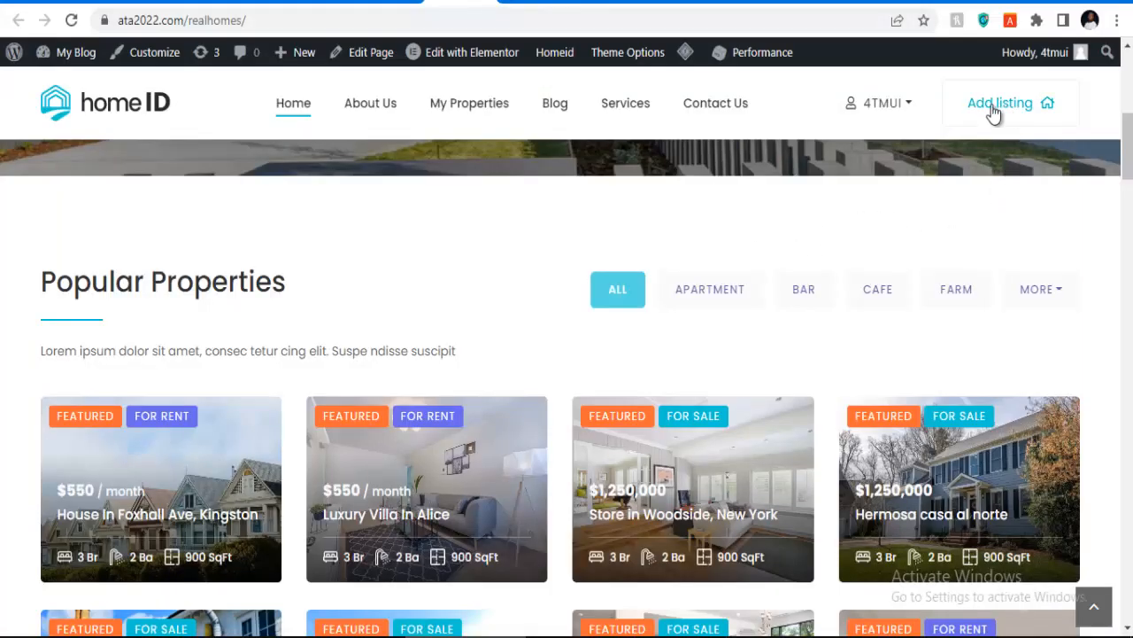
Step: Check the HomeID account menu and Add listing page, then return to the admin Properties list
click(884, 102)
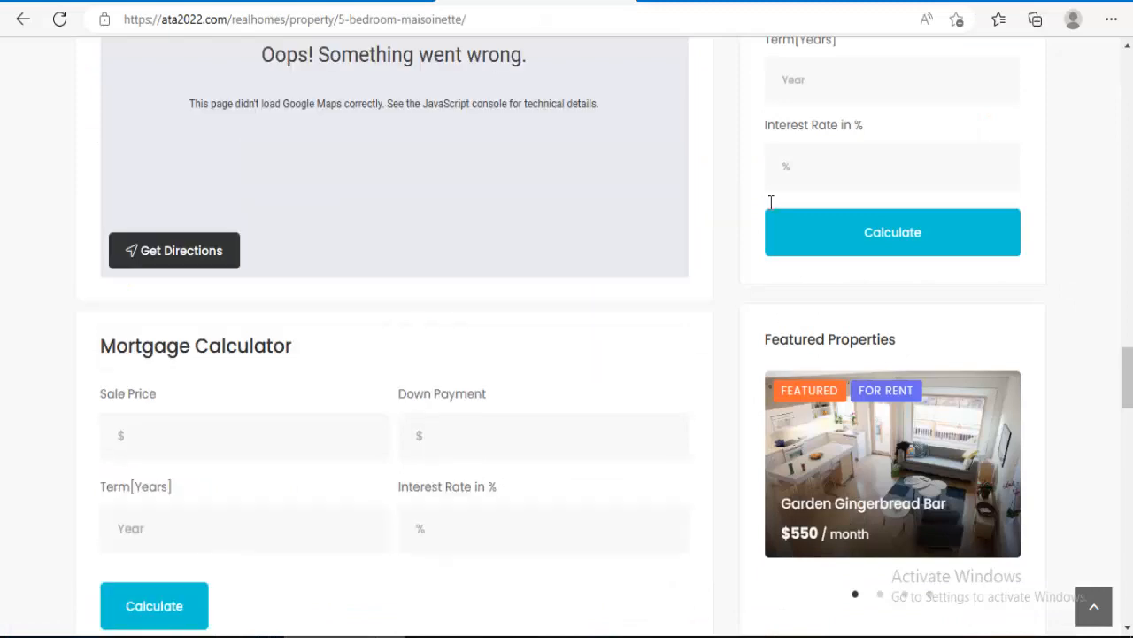
scroll(771, 202, up, 8)
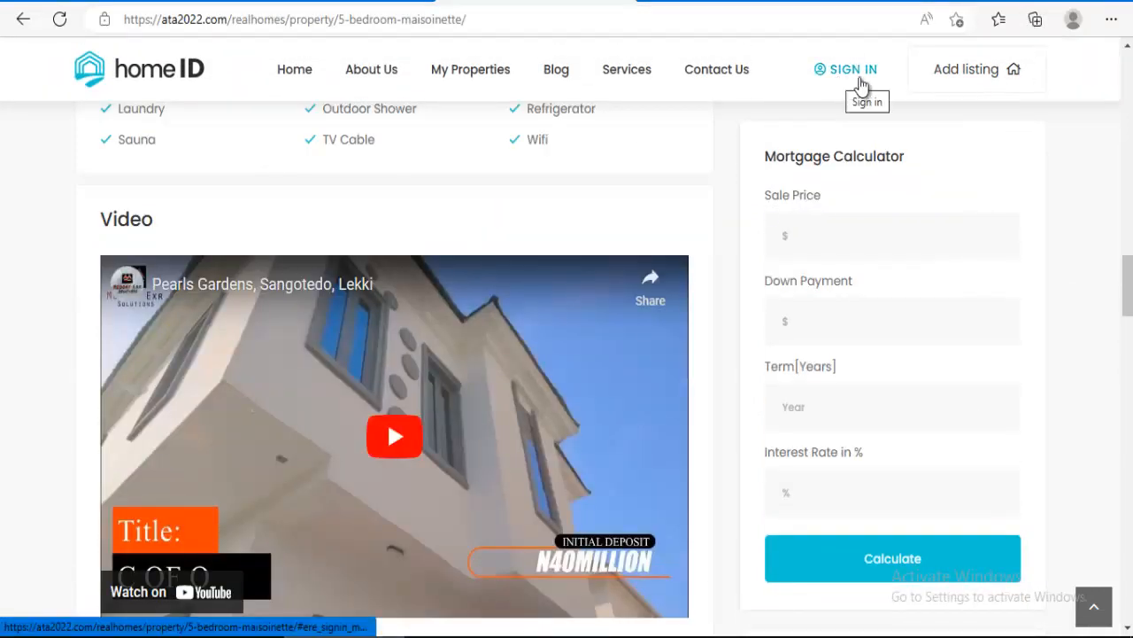
click(982, 83)
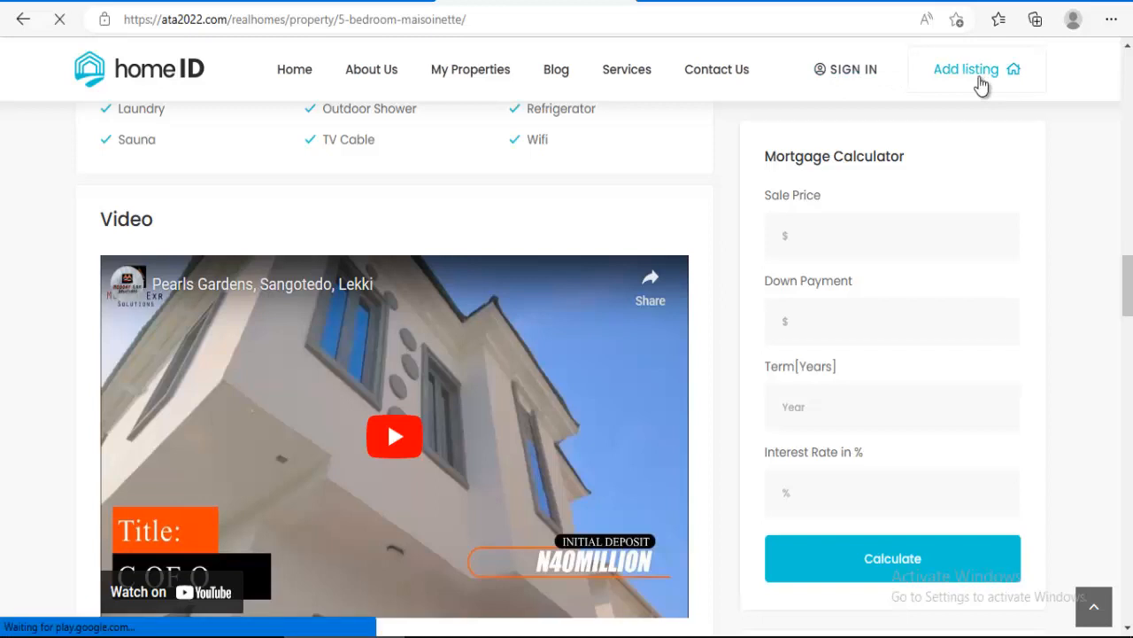
scroll(508, 365, down, 3)
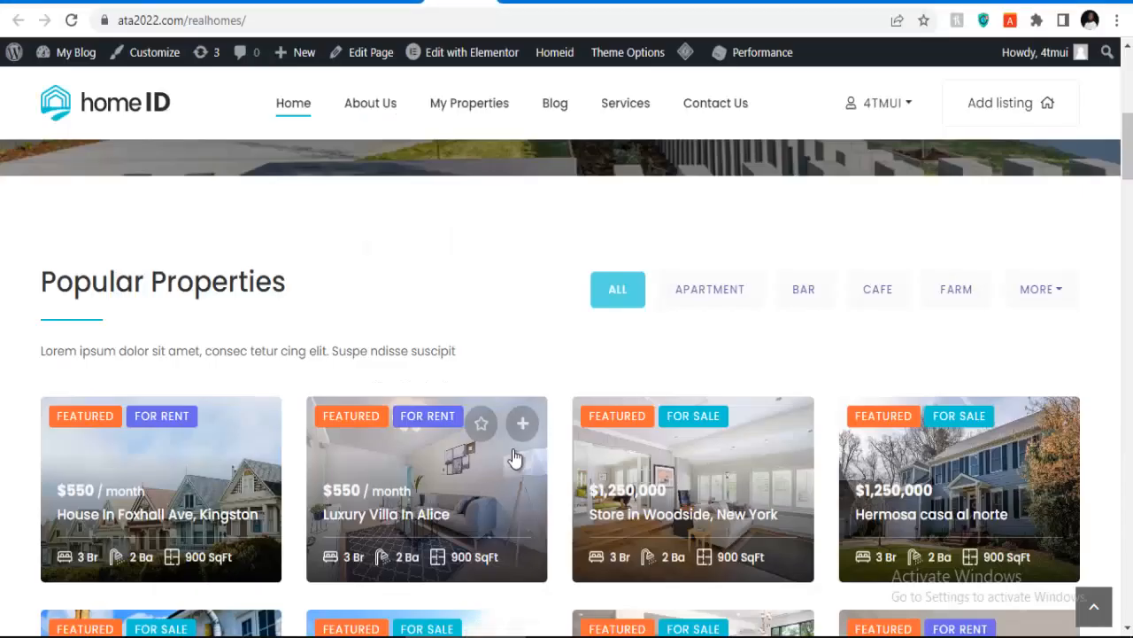
scroll(459, 294, down, 4)
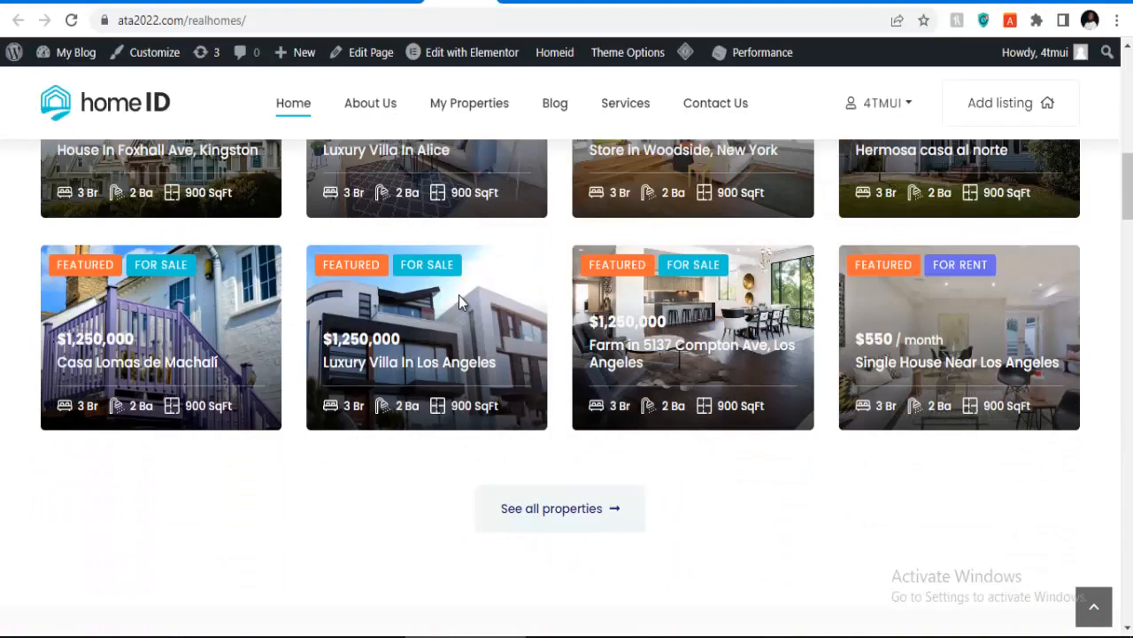
scroll(459, 295, up, 7)
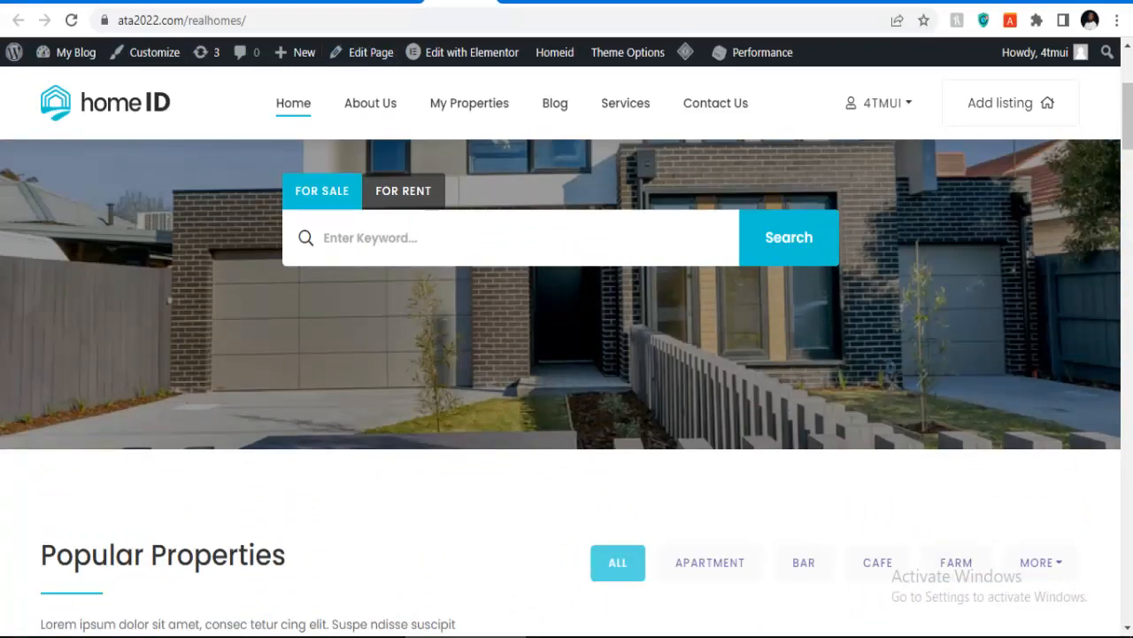
click(460, 3)
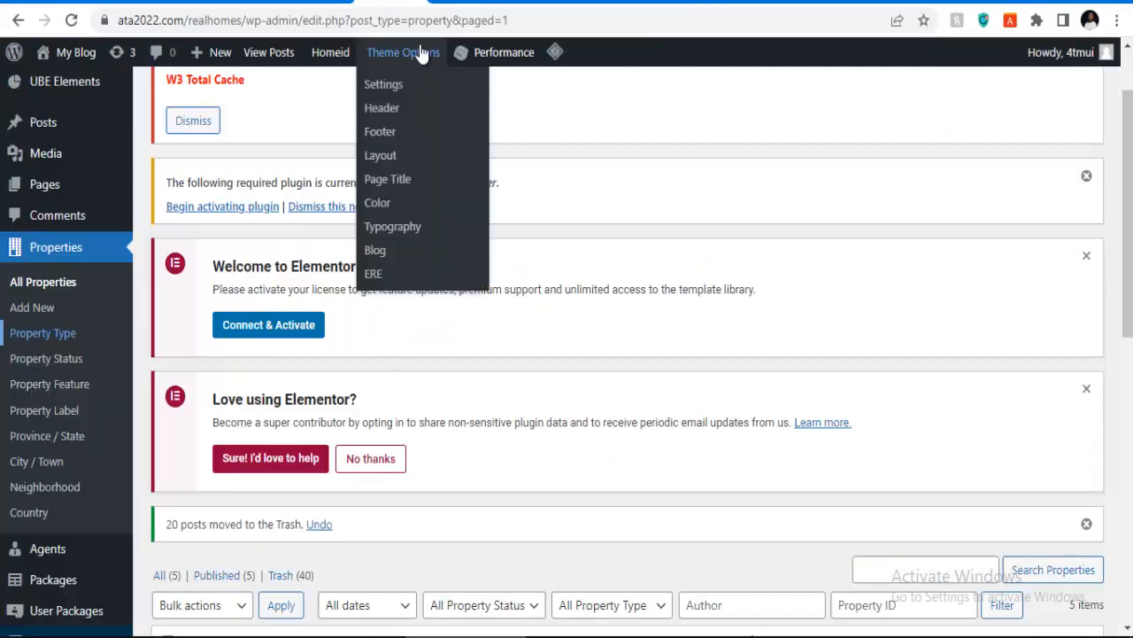
Step: Open the Property options and review auto-publishing for submitted and edited properties
click(523, 3)
scroll(549, 428, down, 3)
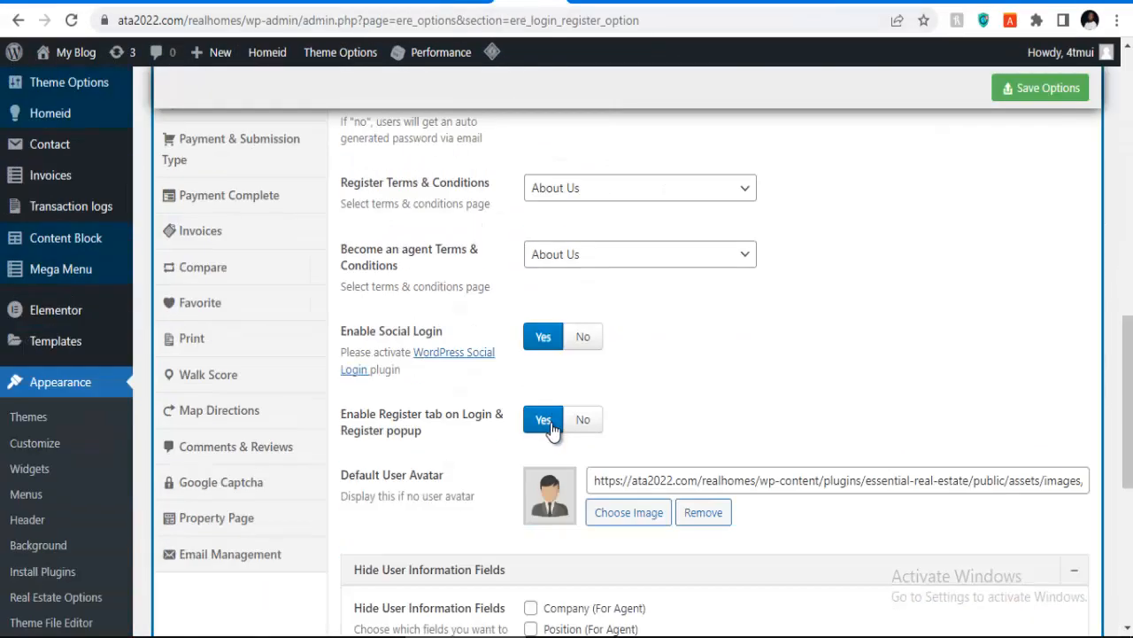
scroll(563, 385, down, 3)
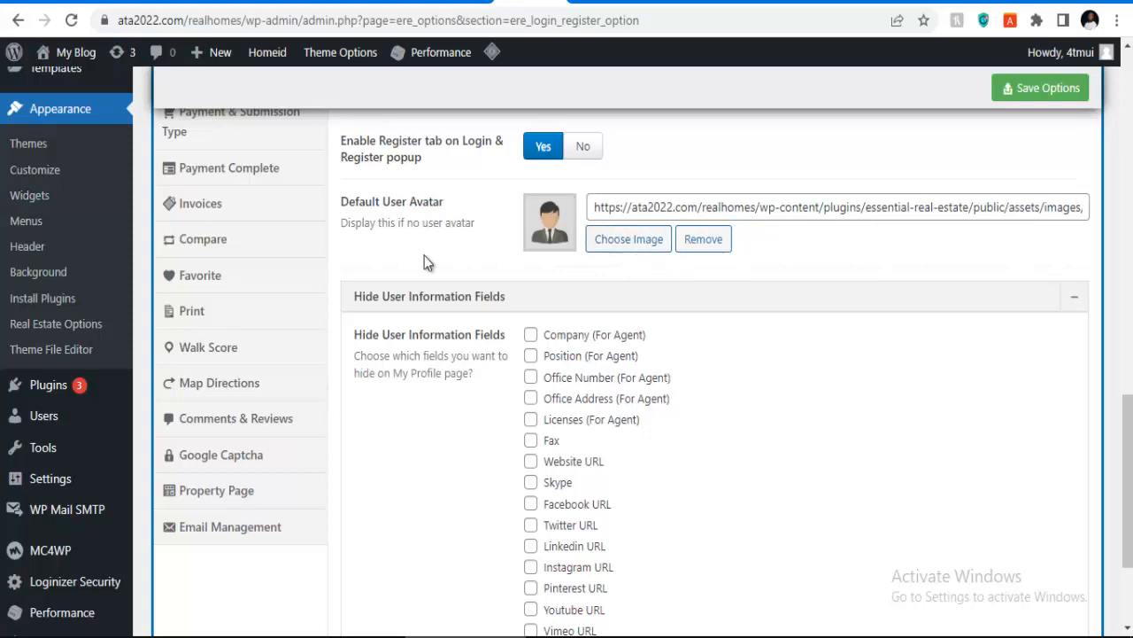
scroll(239, 248, up, 3)
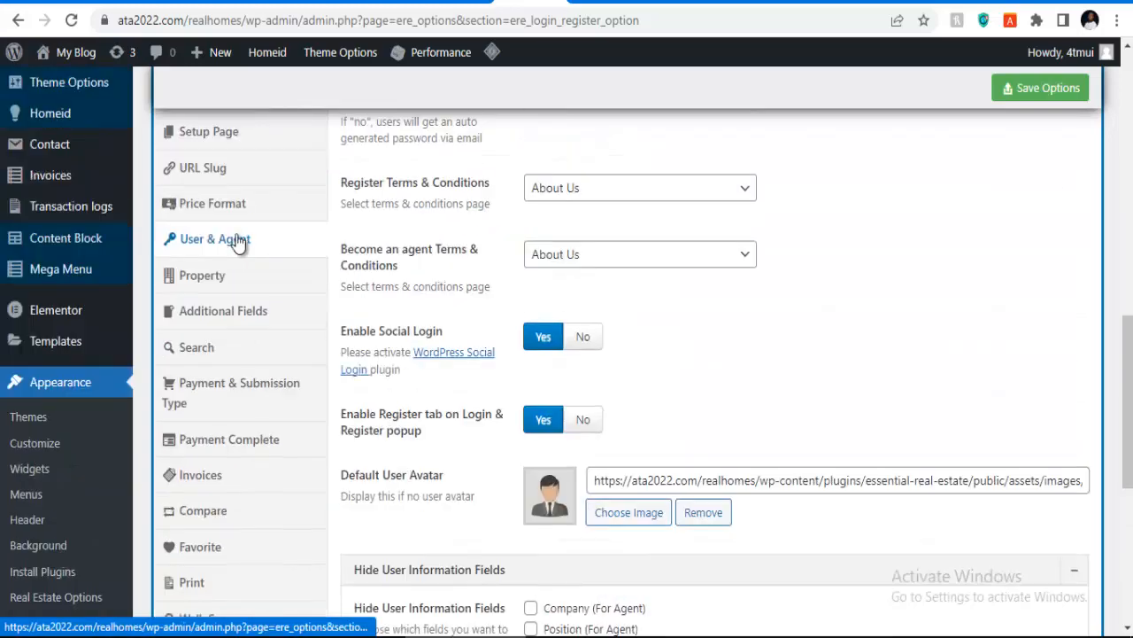
click(214, 281)
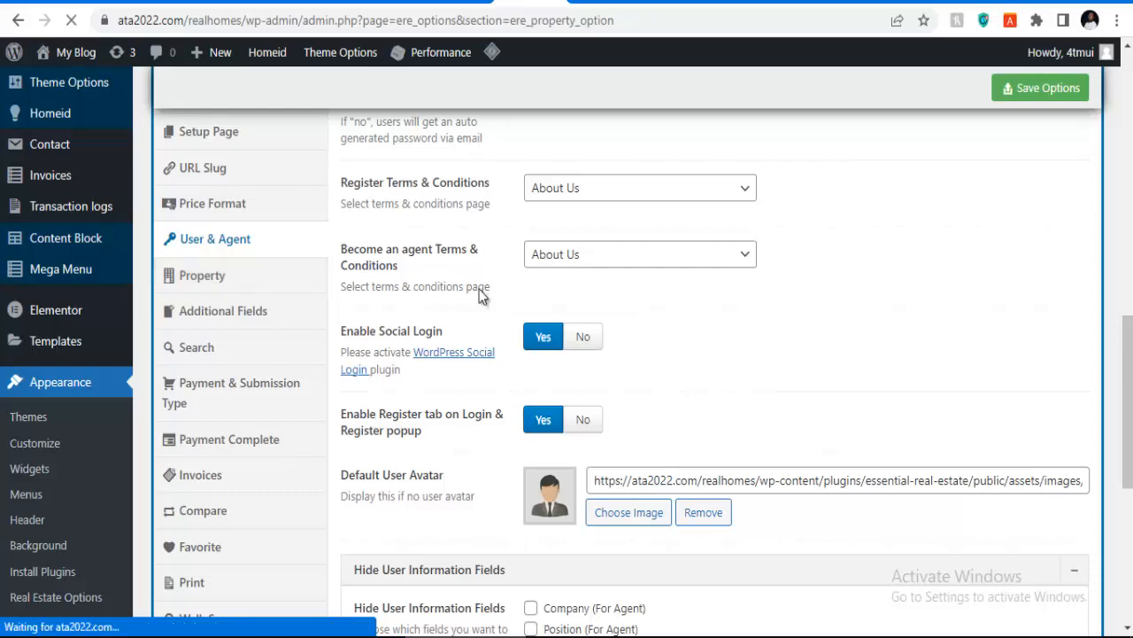
scroll(481, 297, down, 7)
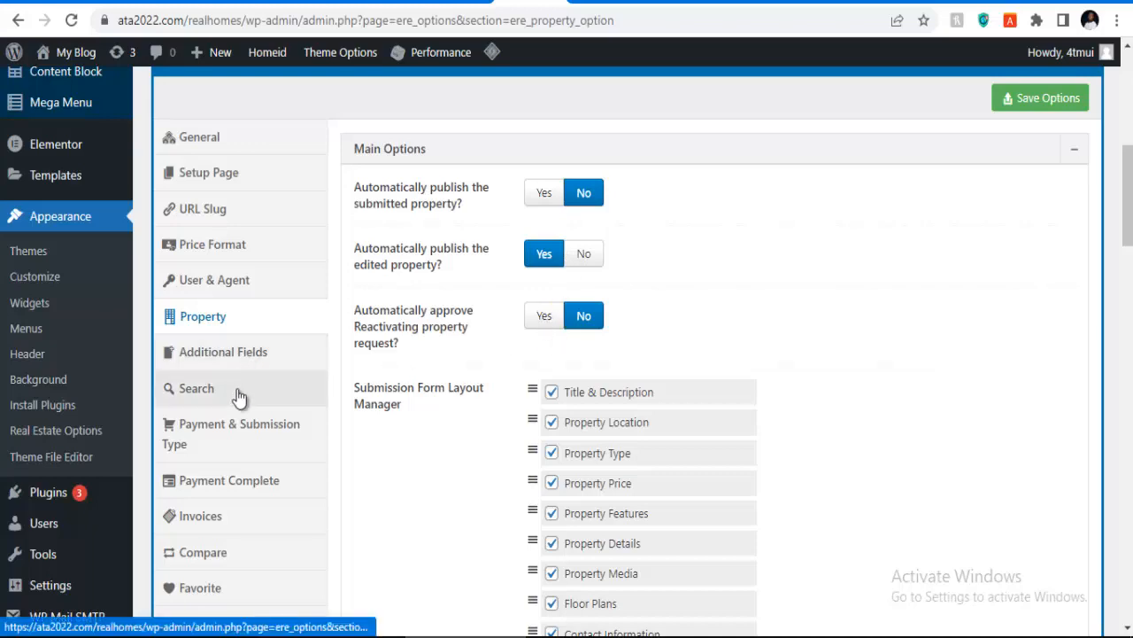
Step: Review Payment & Submission Type: Pay Per Package, USD, with PayPal, Stripe and Wire Transfer enabled
click(226, 425)
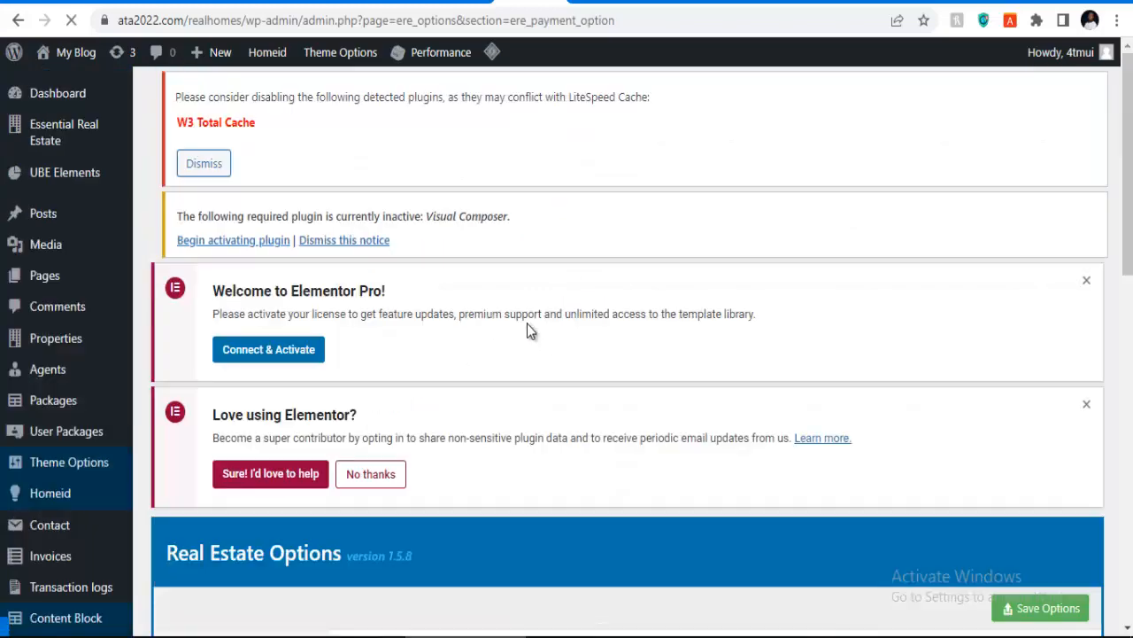
scroll(530, 327, down, 6)
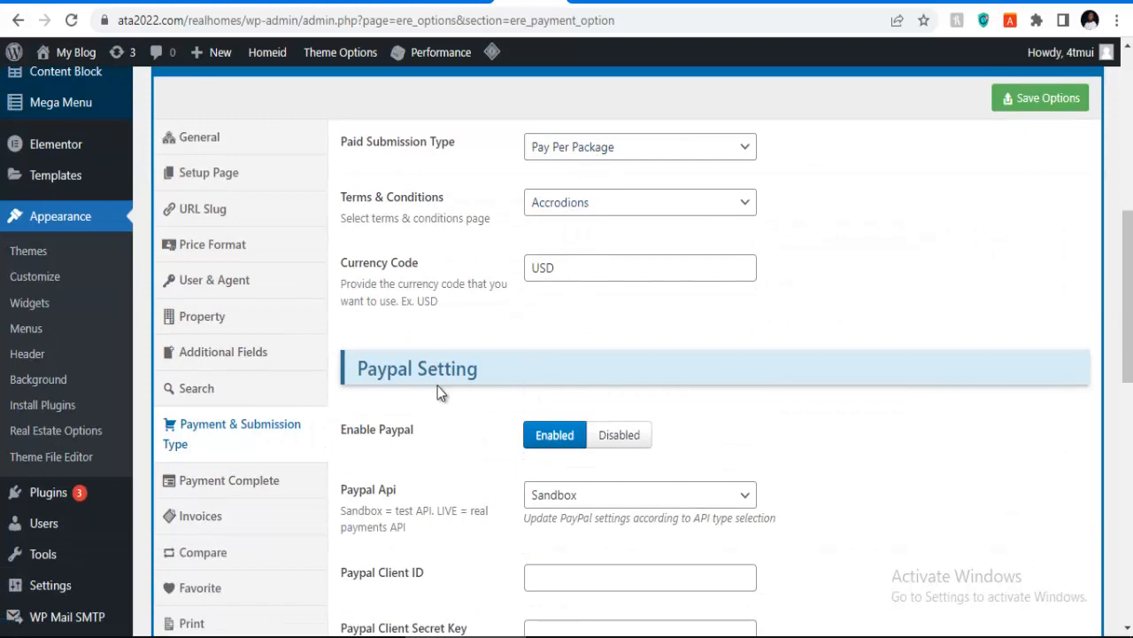
scroll(610, 424, down, 2)
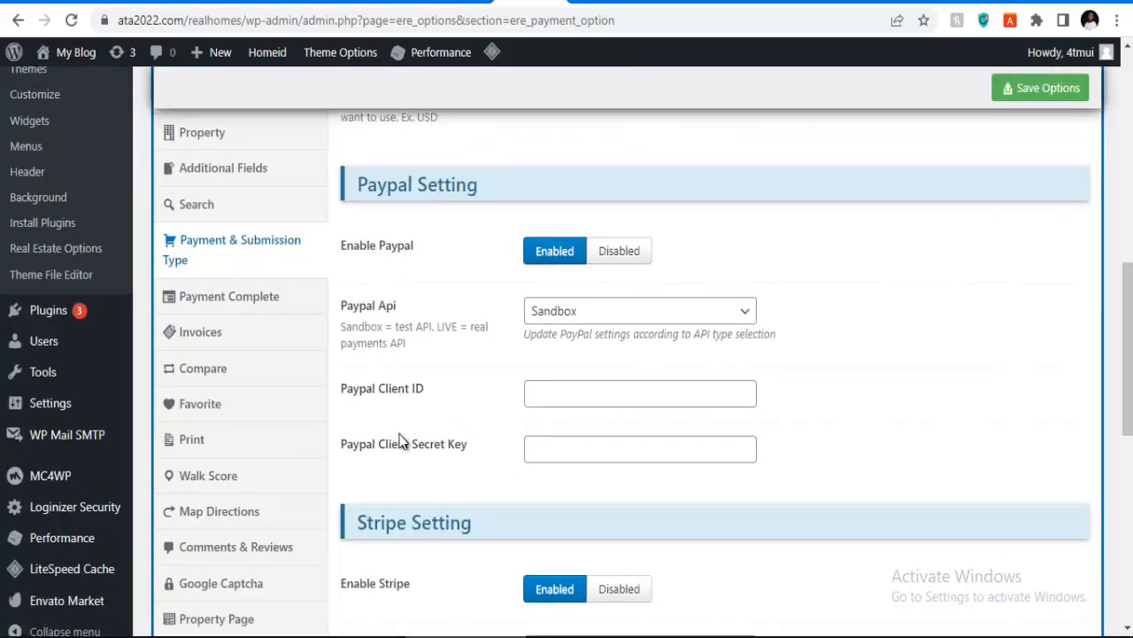
scroll(400, 441, down, 1)
scroll(551, 460, down, 2)
scroll(556, 458, down, 2)
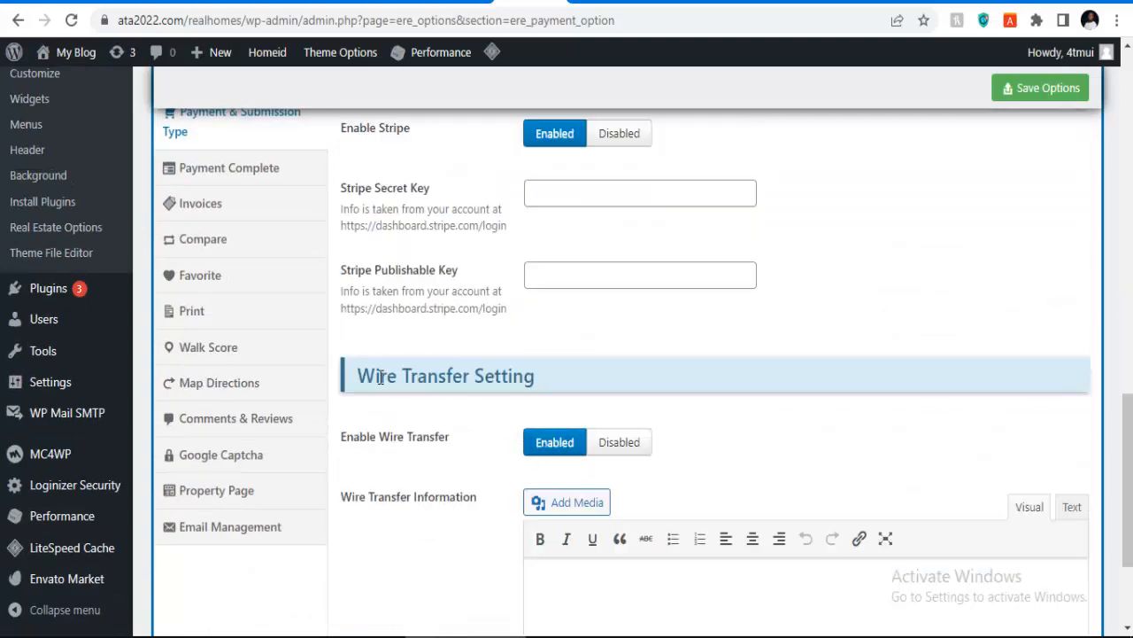
scroll(523, 392, down, 2)
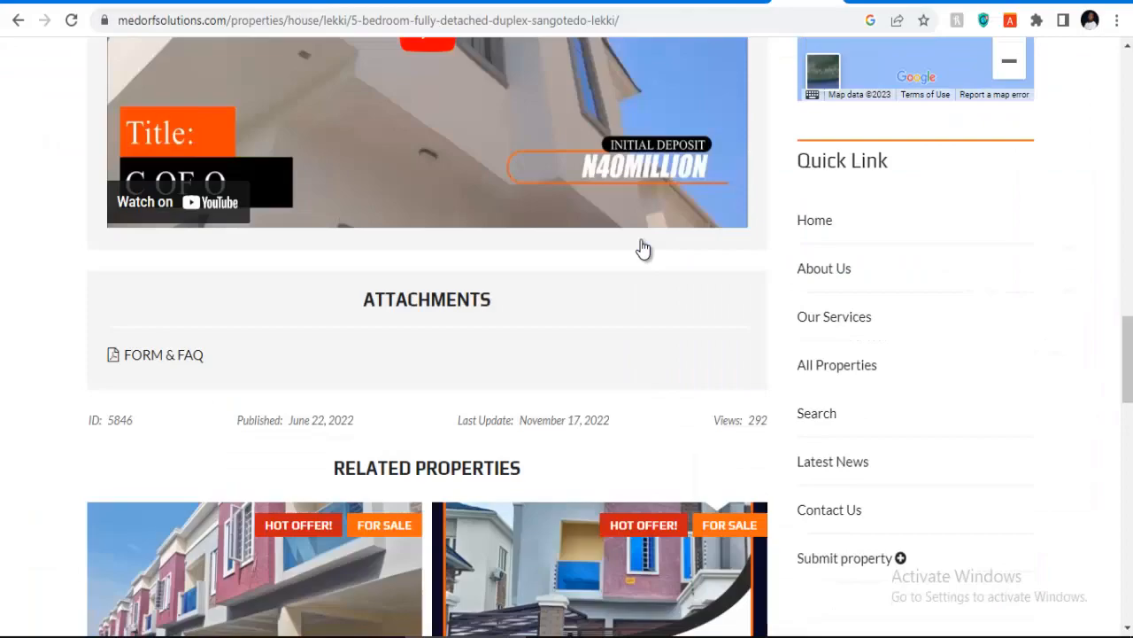
Step: Scroll the Sangotedo duplex listing through Related Properties and back up to its Pearls Gardens video
scroll(637, 248, down, 12)
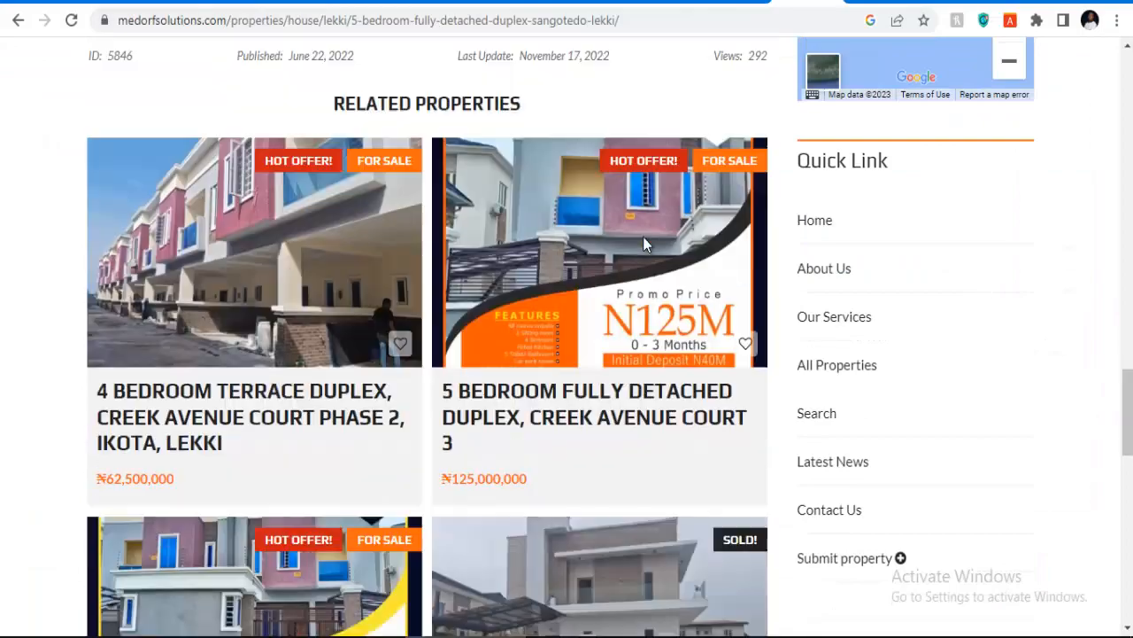
scroll(611, 292, down, 3)
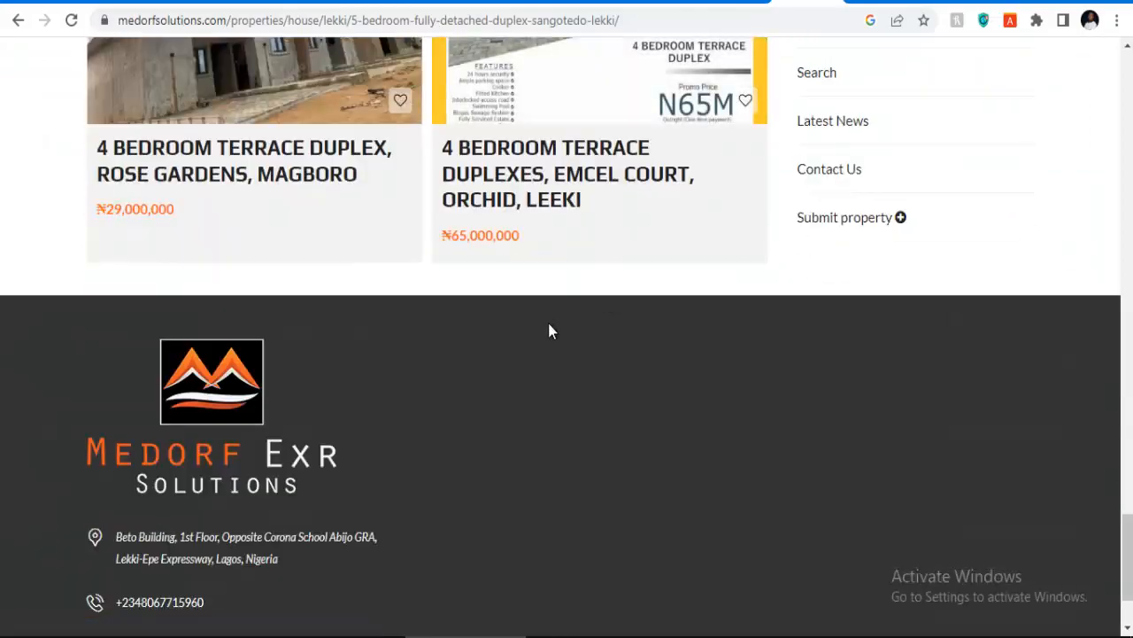
scroll(548, 328, up, 4)
scroll(367, 301, up, 3)
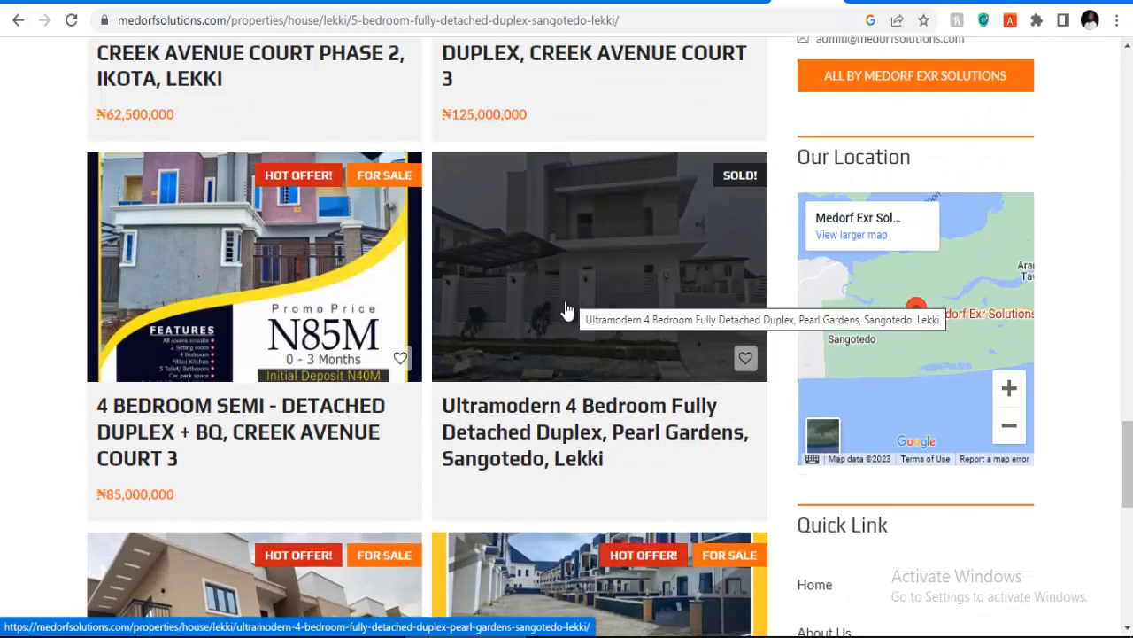
scroll(565, 308, down, 3)
scroll(567, 306, up, 6)
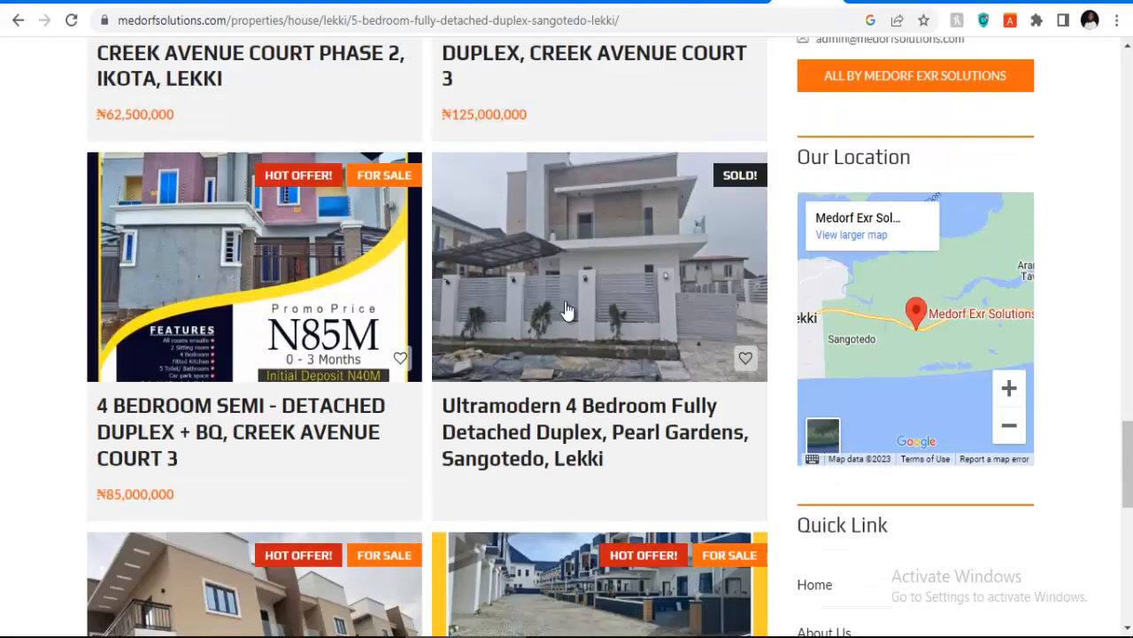
scroll(566, 309, up, 1)
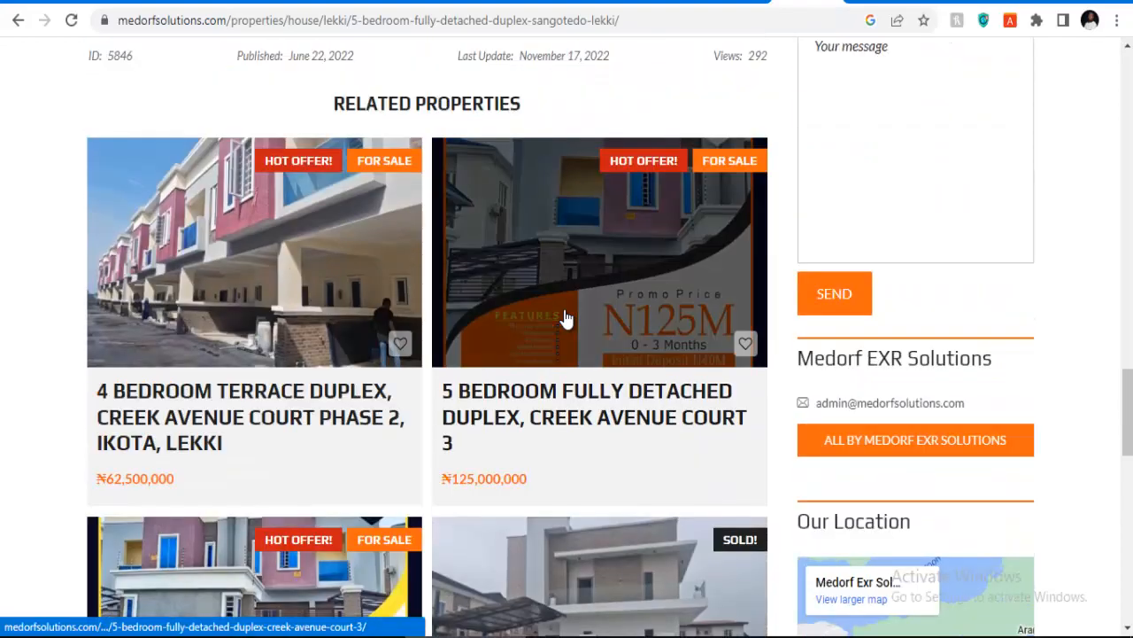
scroll(567, 317, up, 2)
scroll(567, 317, up, 3)
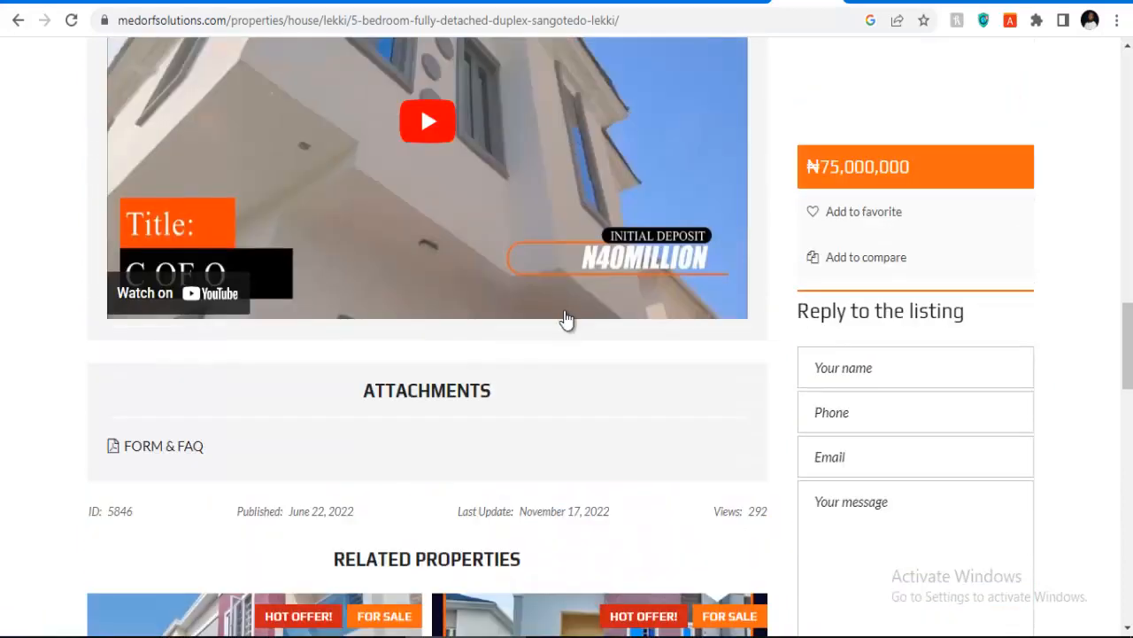
scroll(567, 320, up, 2)
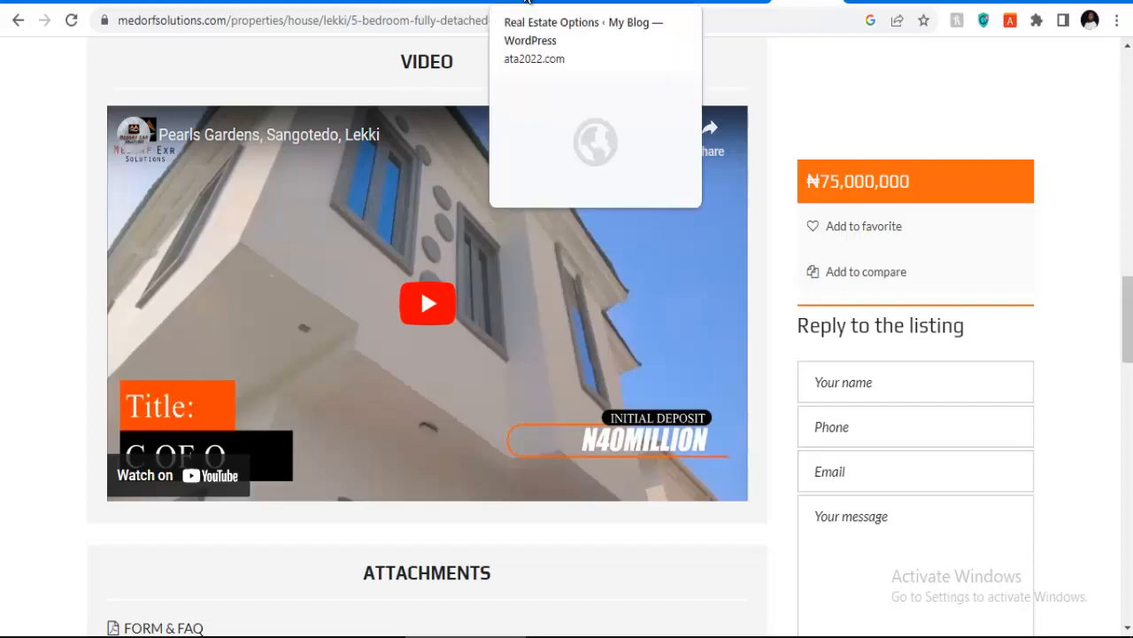
Step: Go back to the Real Estate Options Payment & Submission Type page, still Pay Per Package in USD
click(558, 2)
scroll(506, 337, up, 2)
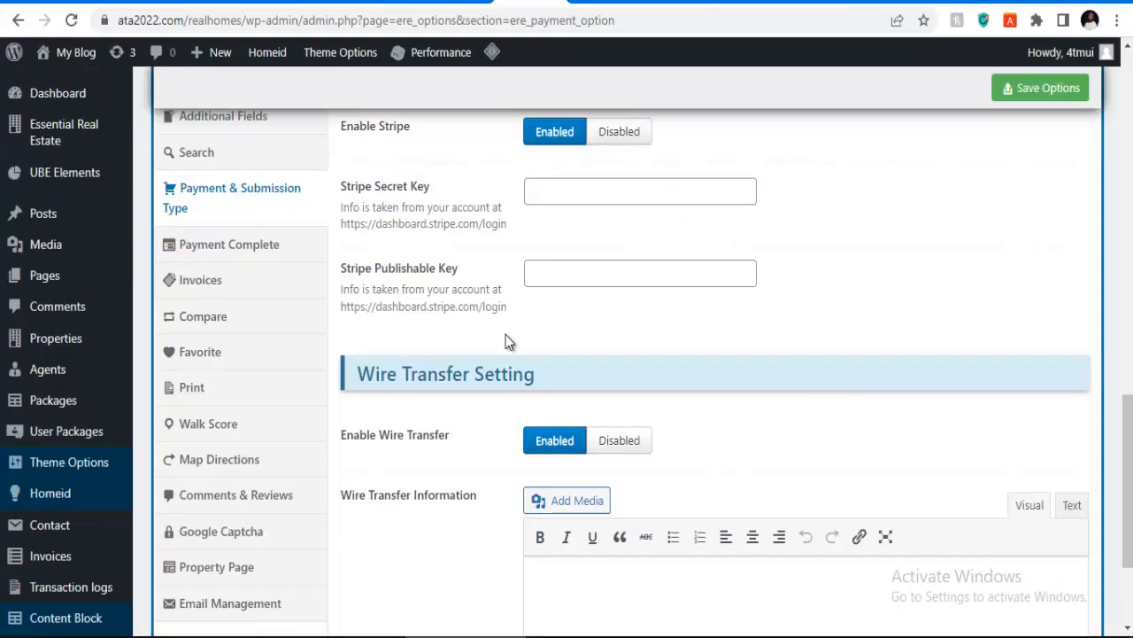
scroll(576, 468, down, 2)
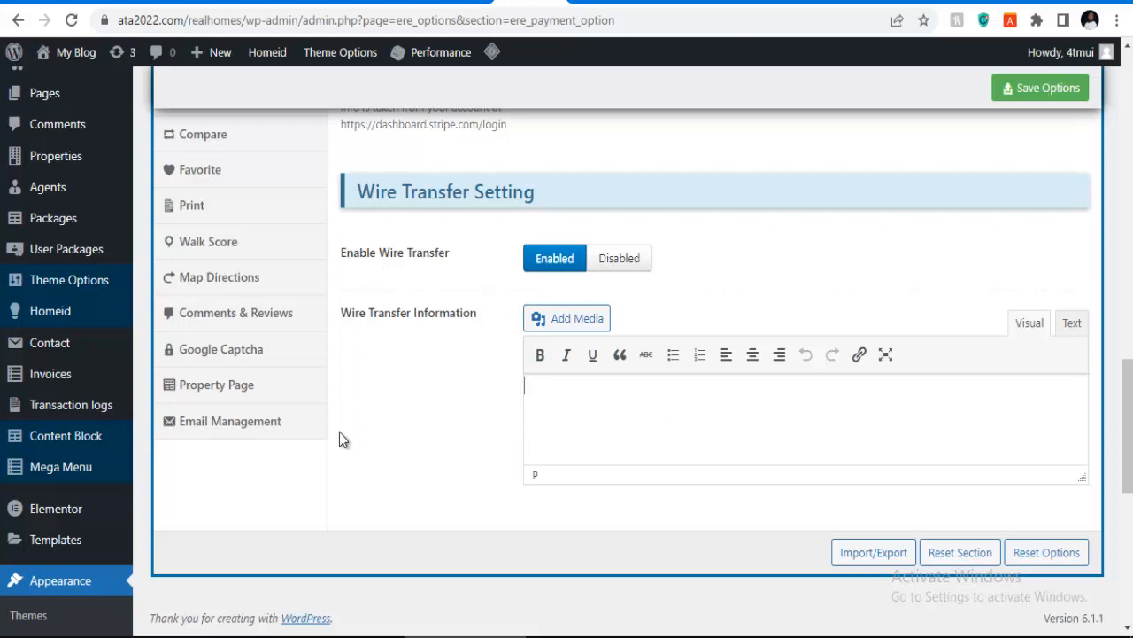
scroll(253, 409, up, 5)
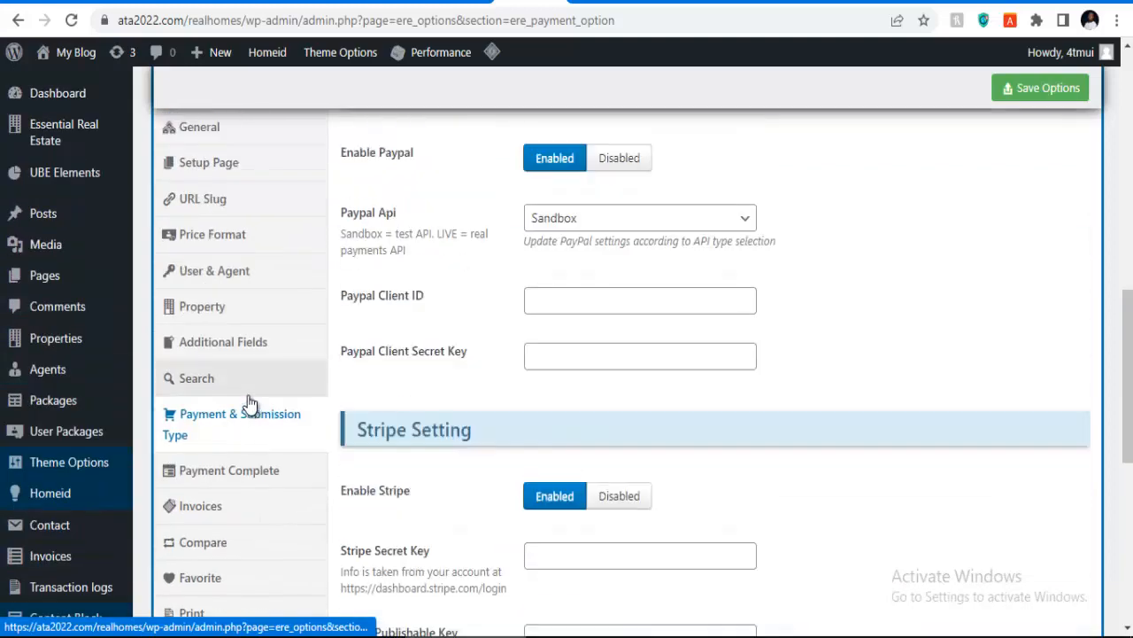
scroll(247, 386, up, 6)
scroll(232, 385, down, 3)
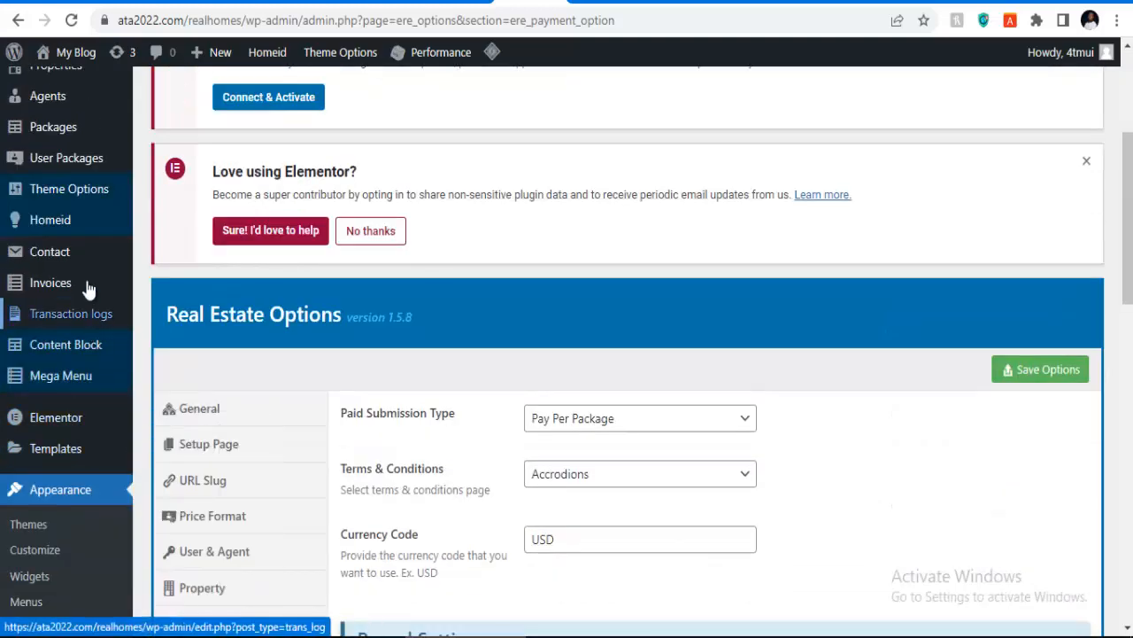
click(868, 637)
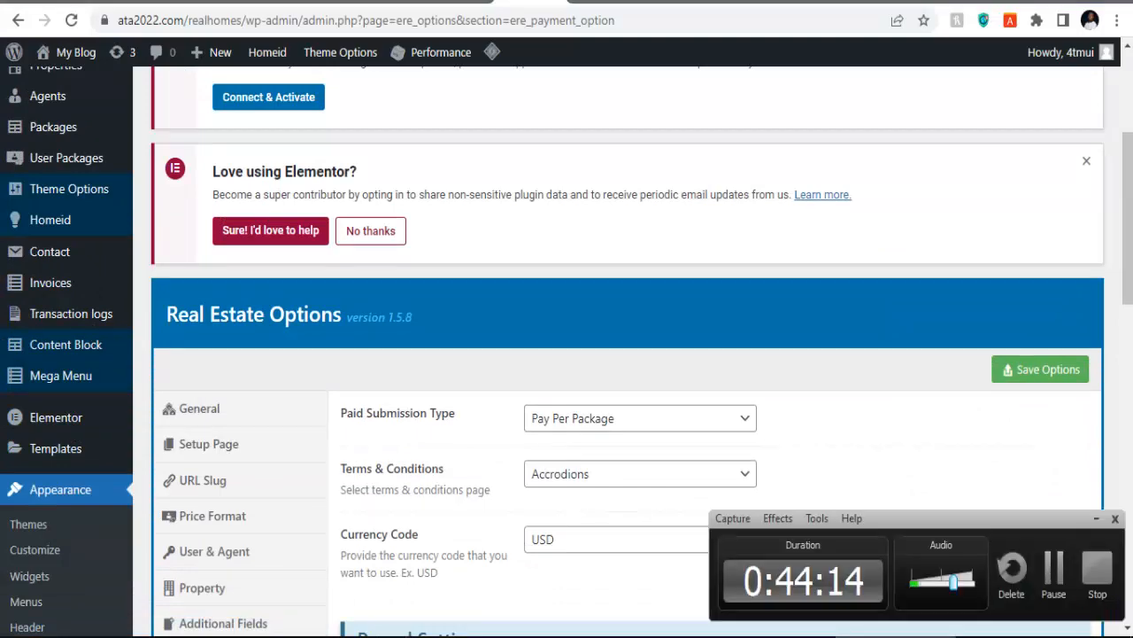
click(868, 637)
scroll(222, 412, down, 3)
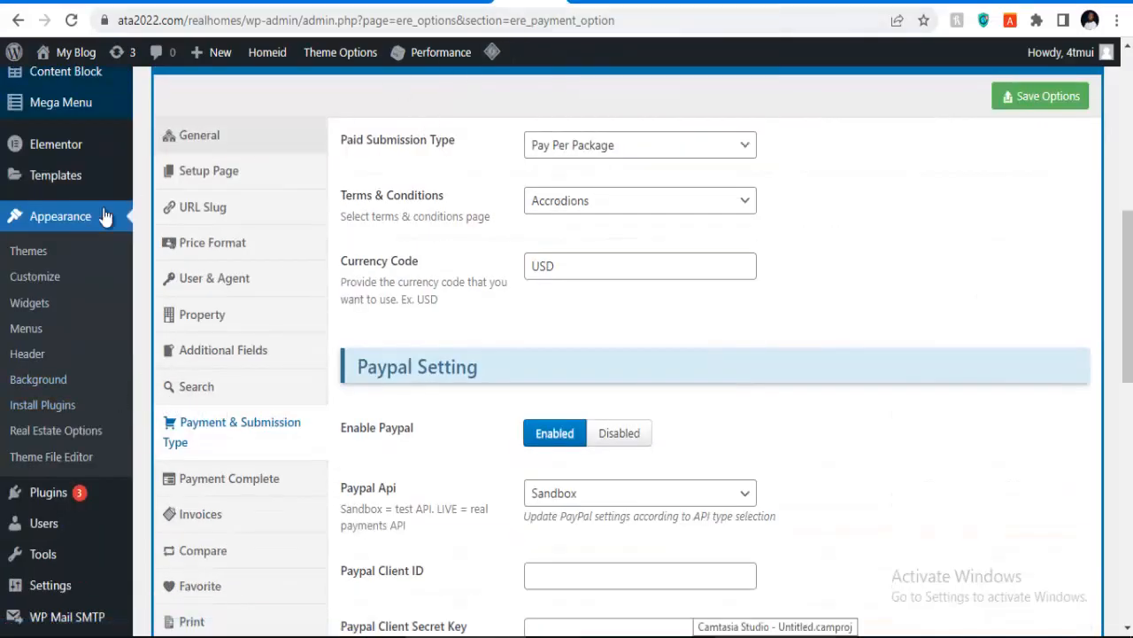
Step: Launch Appearance > Customize in a new browser tab and switch to it while it loads
right_click(33, 281)
click(56, 292)
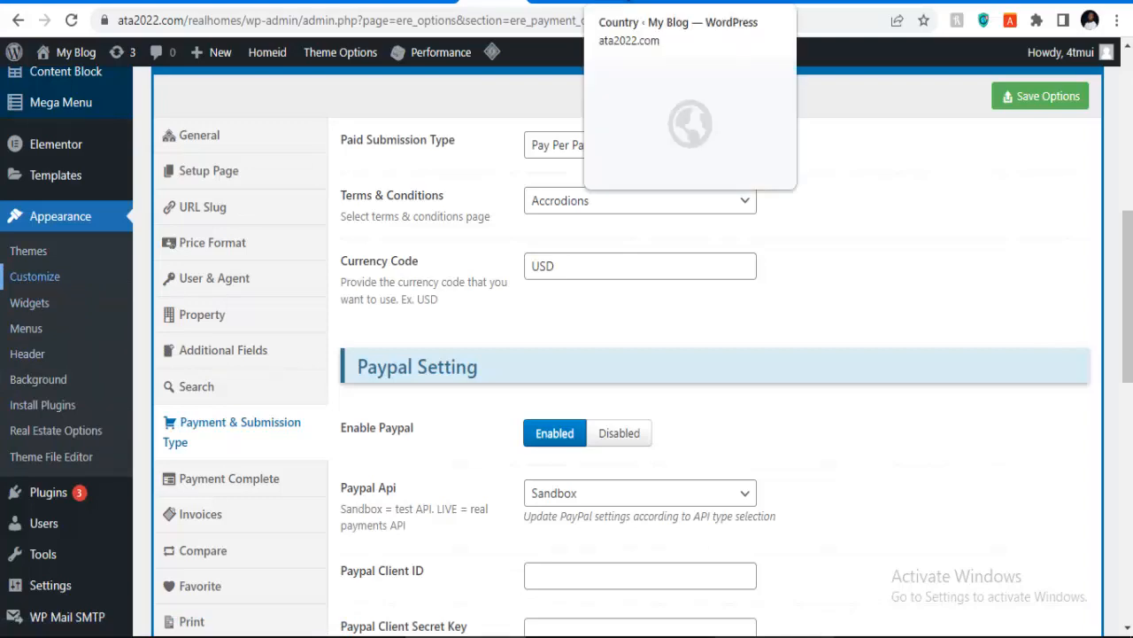
click(653, 3)
click(645, 2)
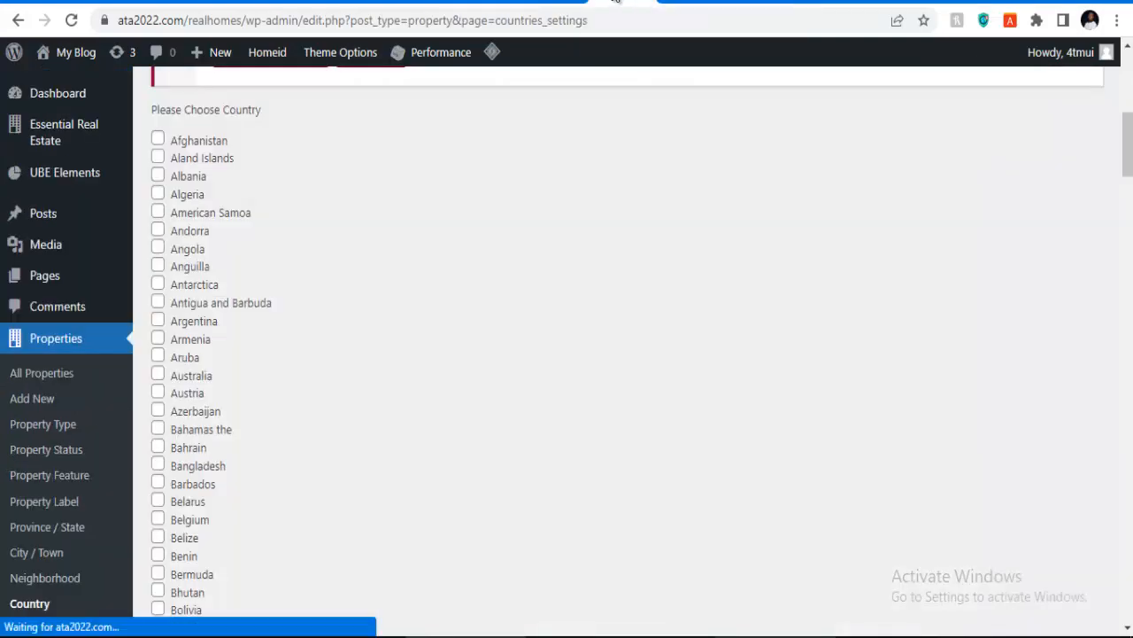
click(572, 1)
click(605, 3)
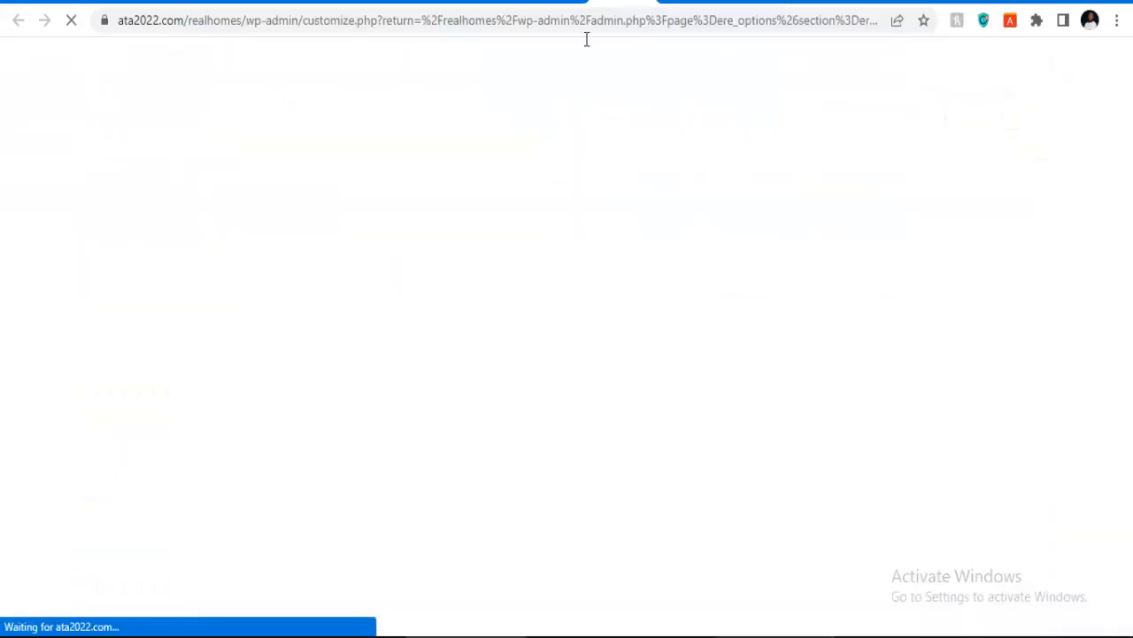
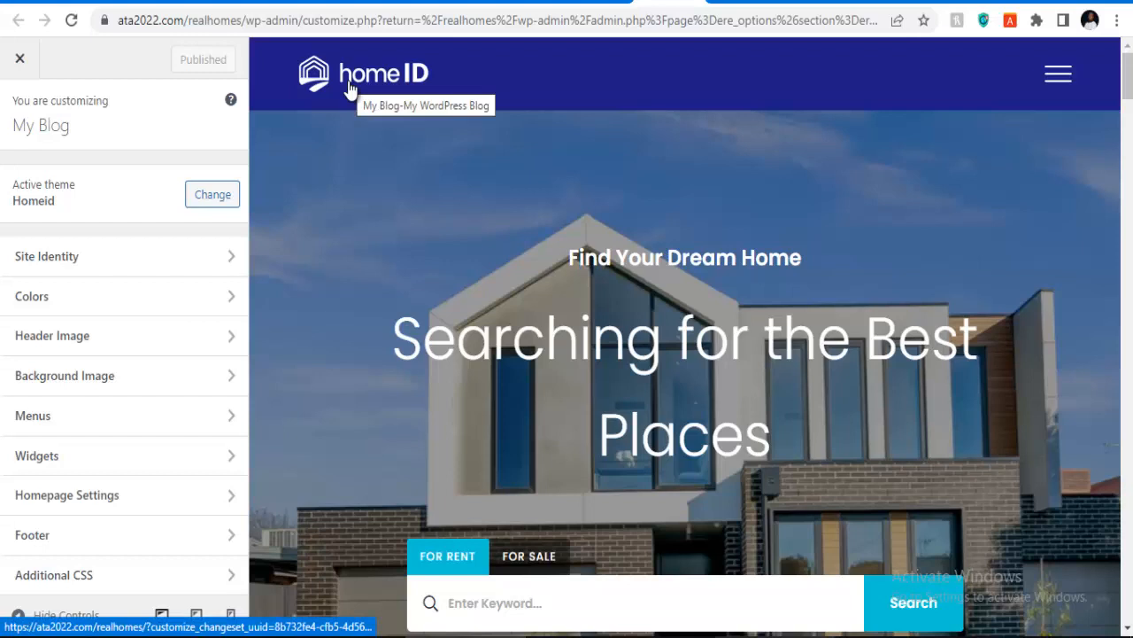
Step: In Site Identity, replace the site title My Blog with Touch Home
click(76, 256)
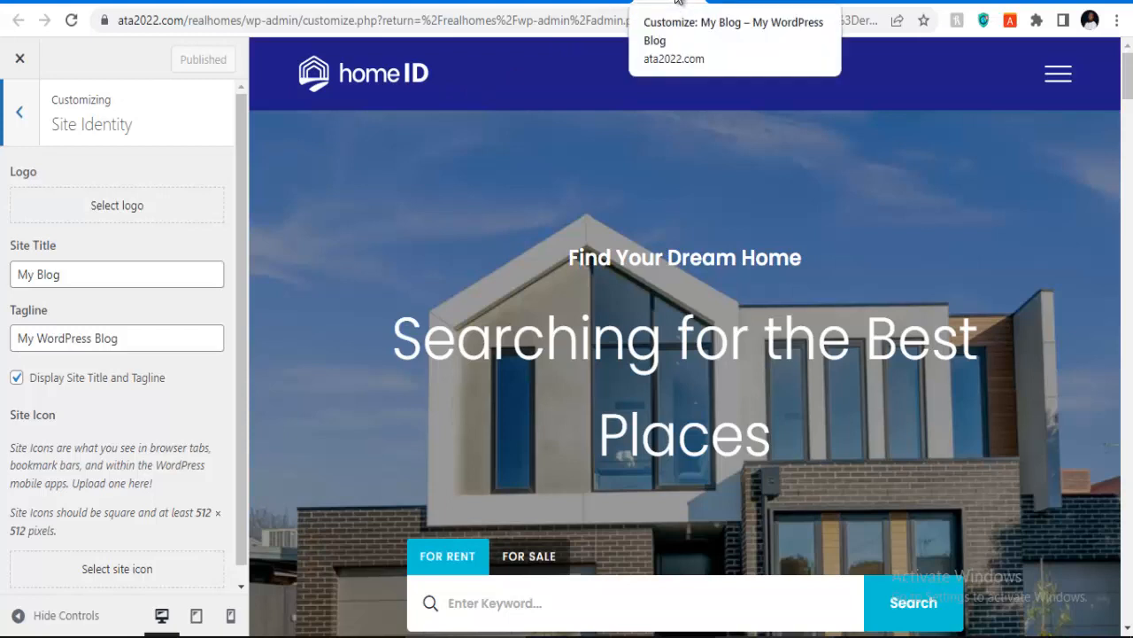
drag(129, 267, 4, 270)
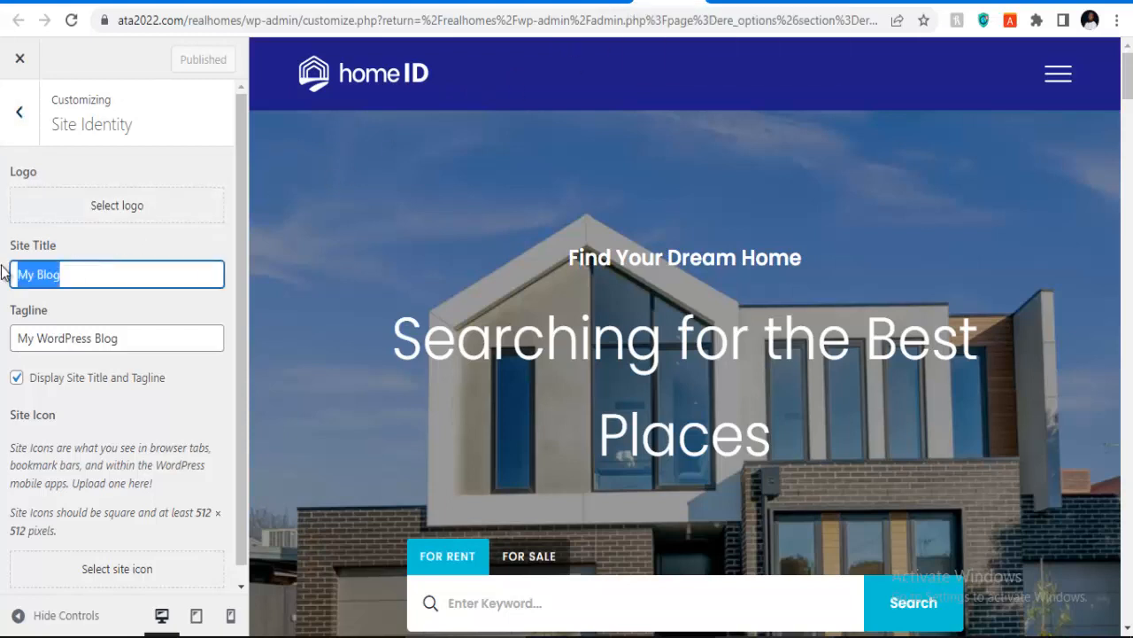
key(BackSpace)
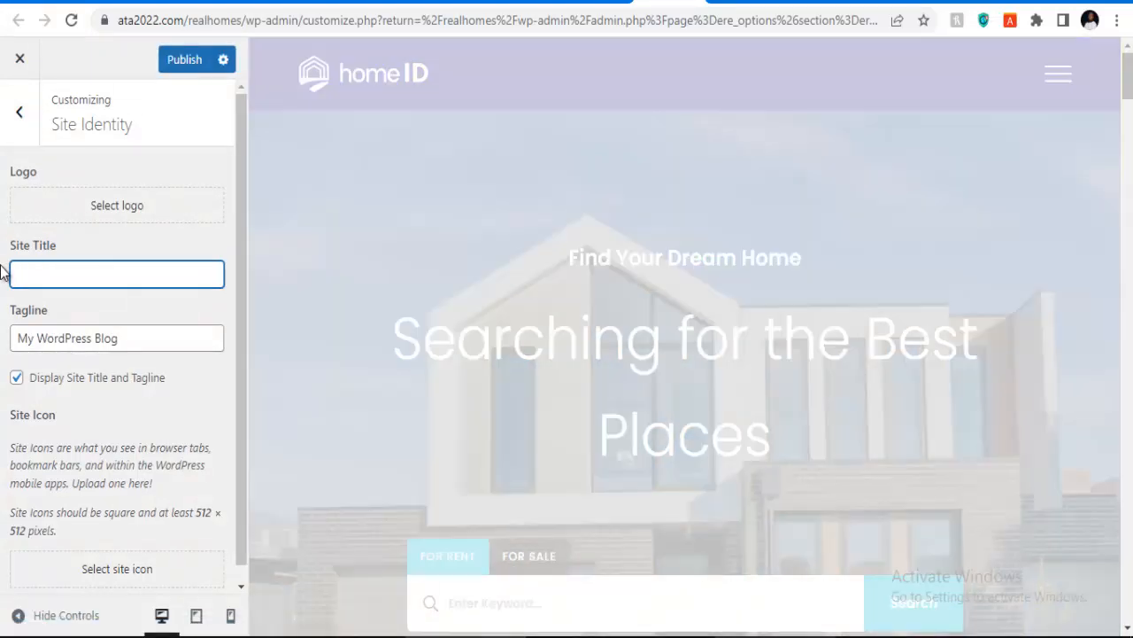
text(Tough)
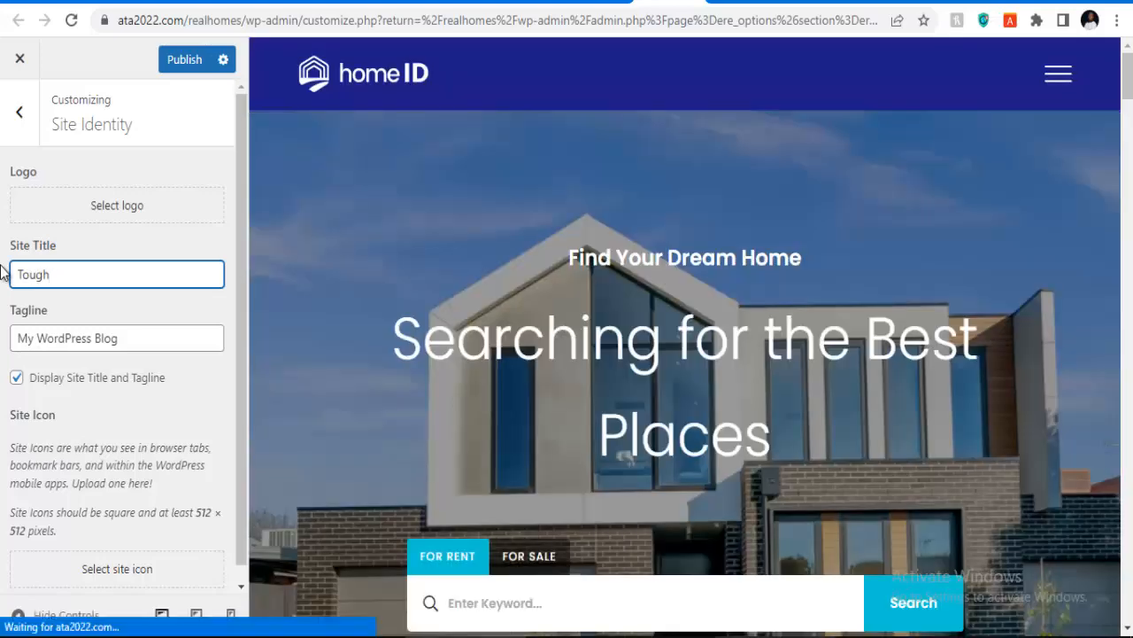
key(BackSpace)
key(BackSpace)
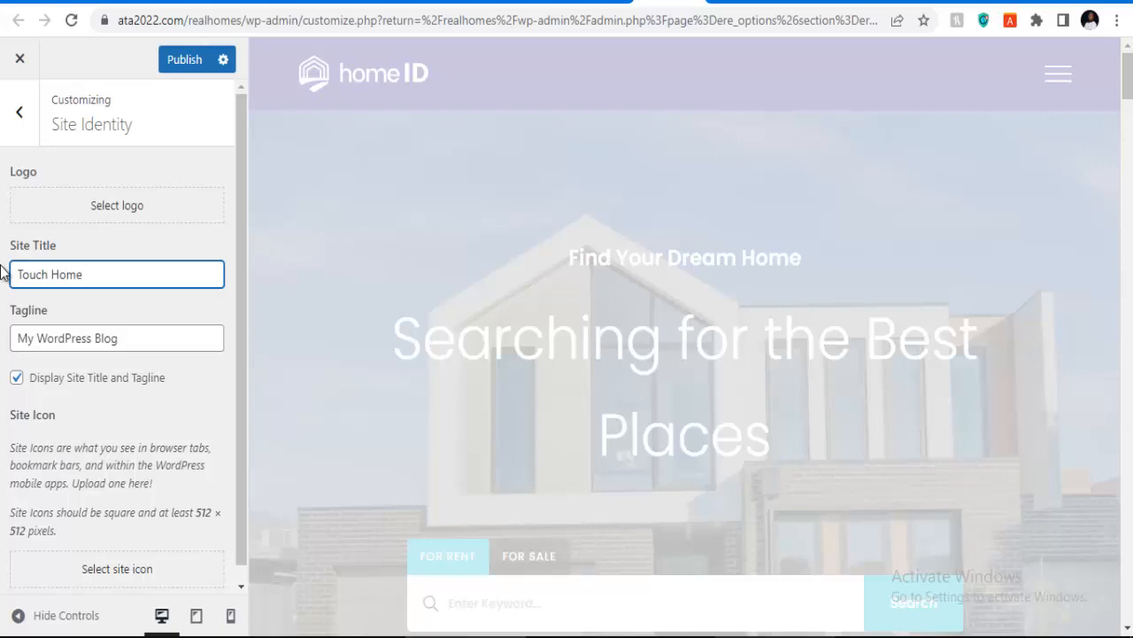
Step: Change the tagline to Quality and Affordable Homes and publish
click(174, 343)
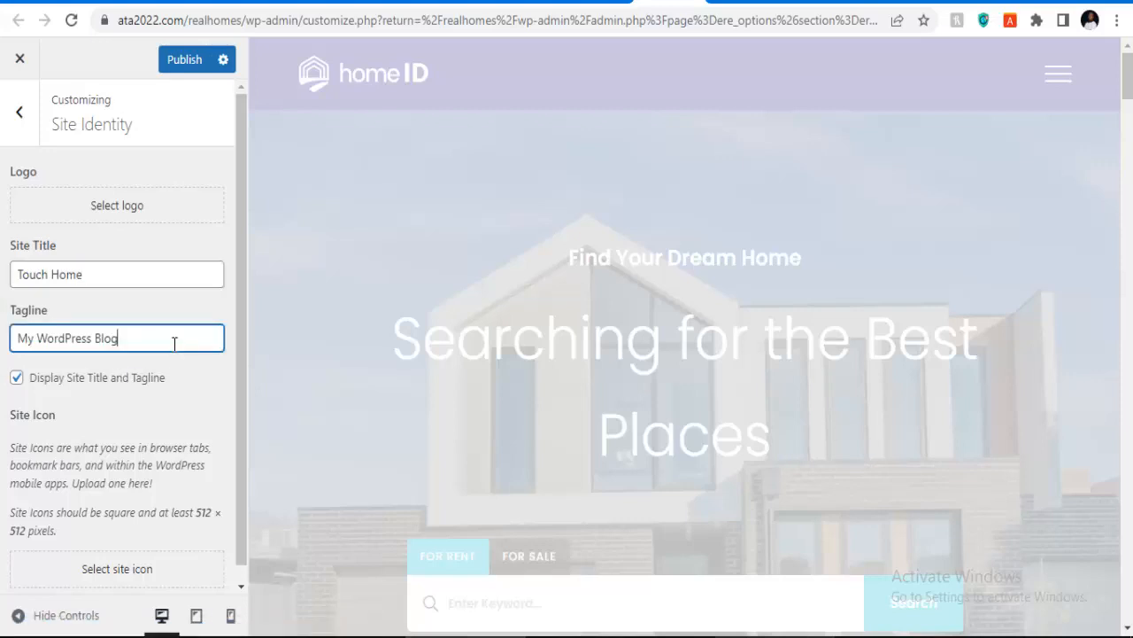
key(ctrl+a)
key(BackSpace)
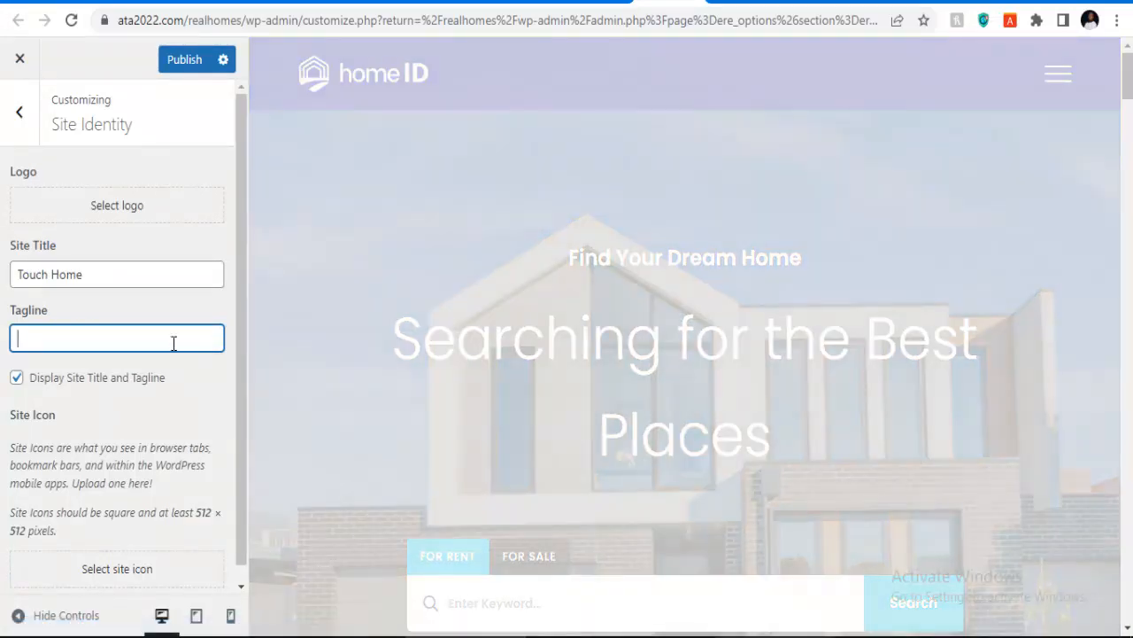
text(Quality a)
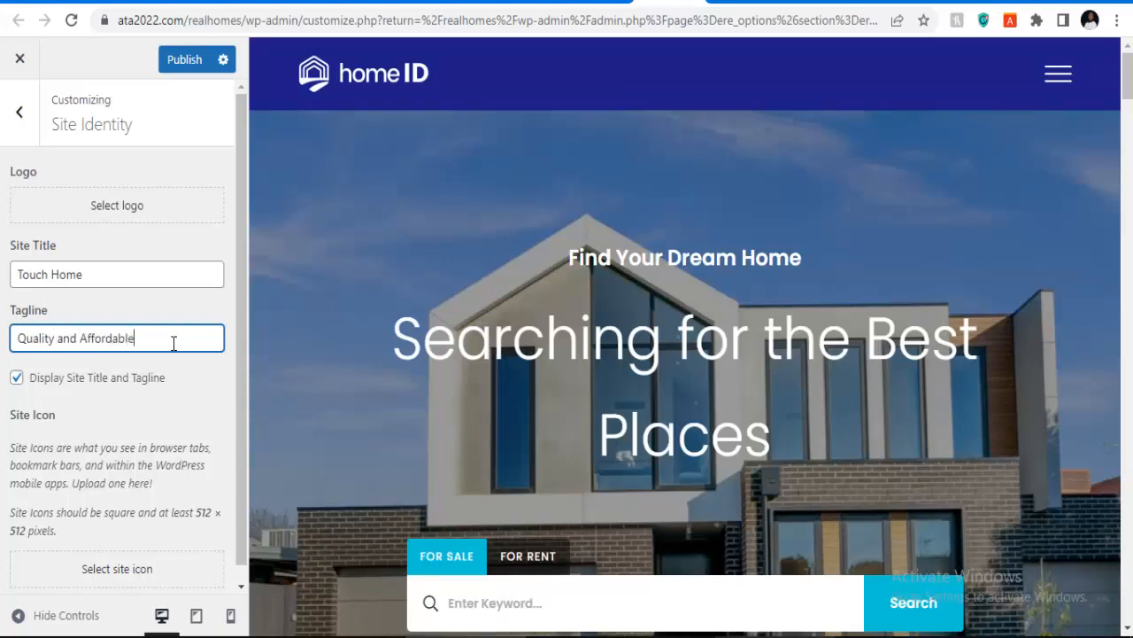
text(nd Affordable Homes)
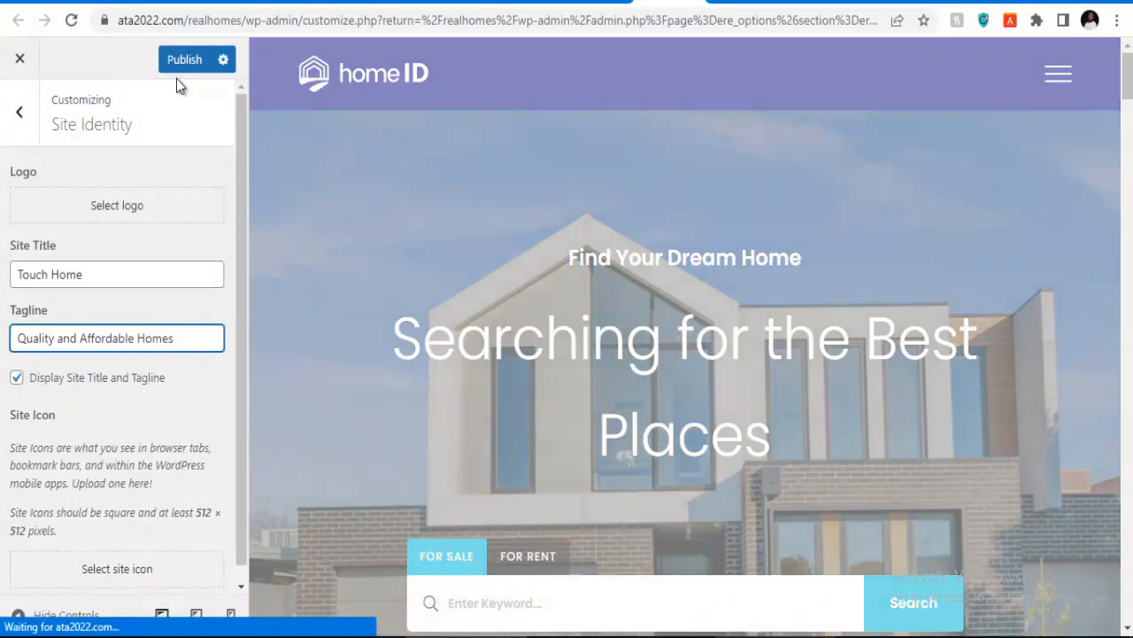
click(188, 73)
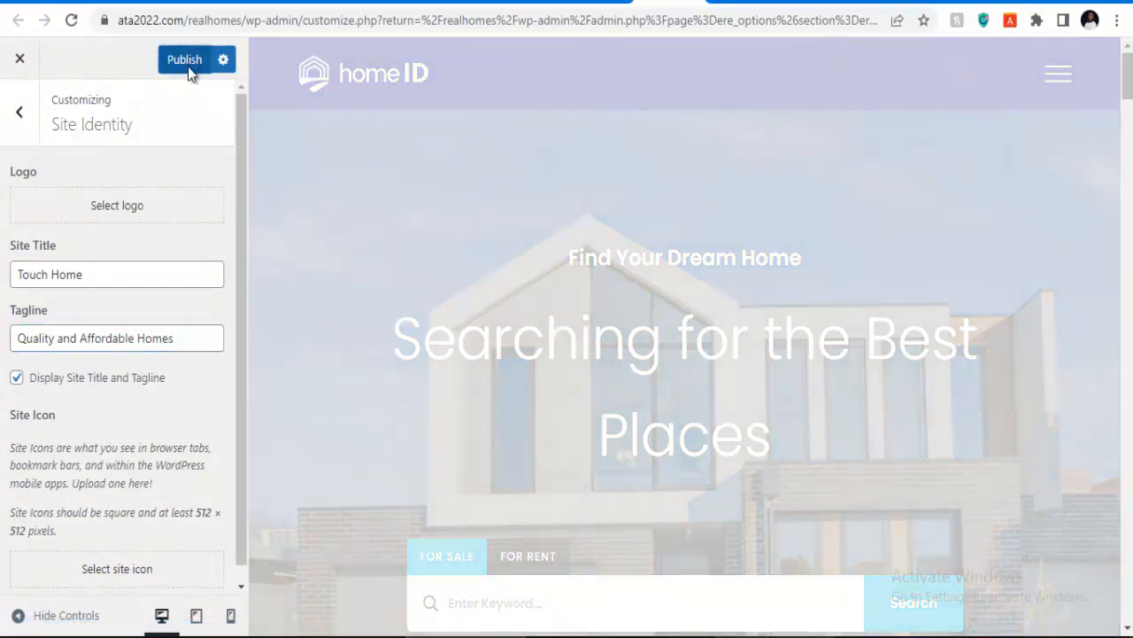
scroll(139, 339, down, 1)
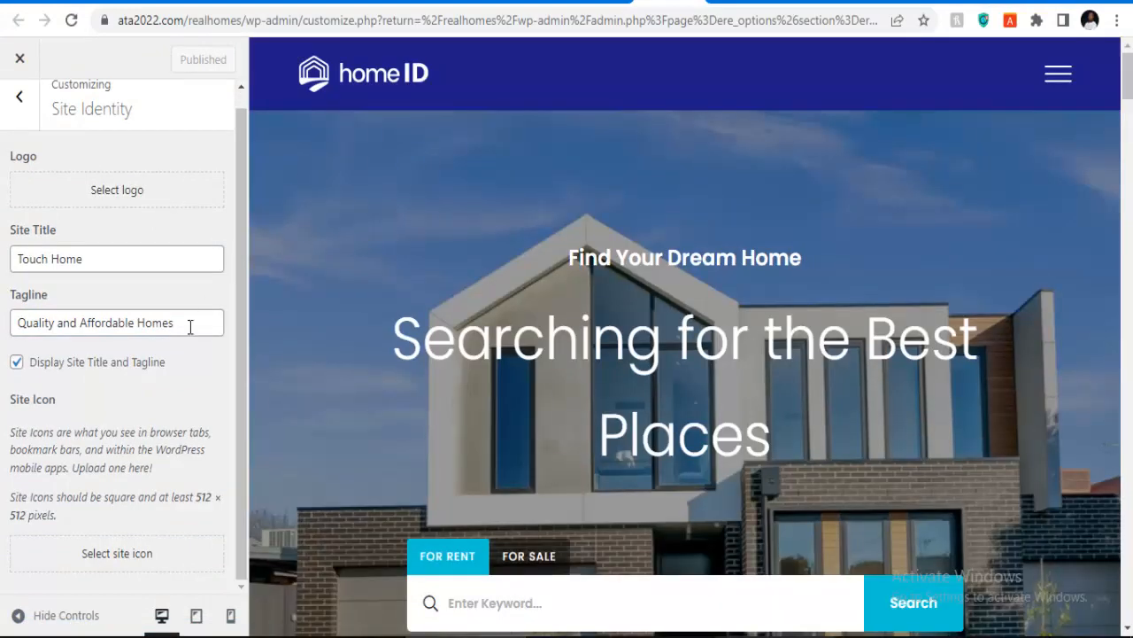
Step: Set cropped-favicon-1.png as the site icon, publish, and return to the main customizer list
click(108, 562)
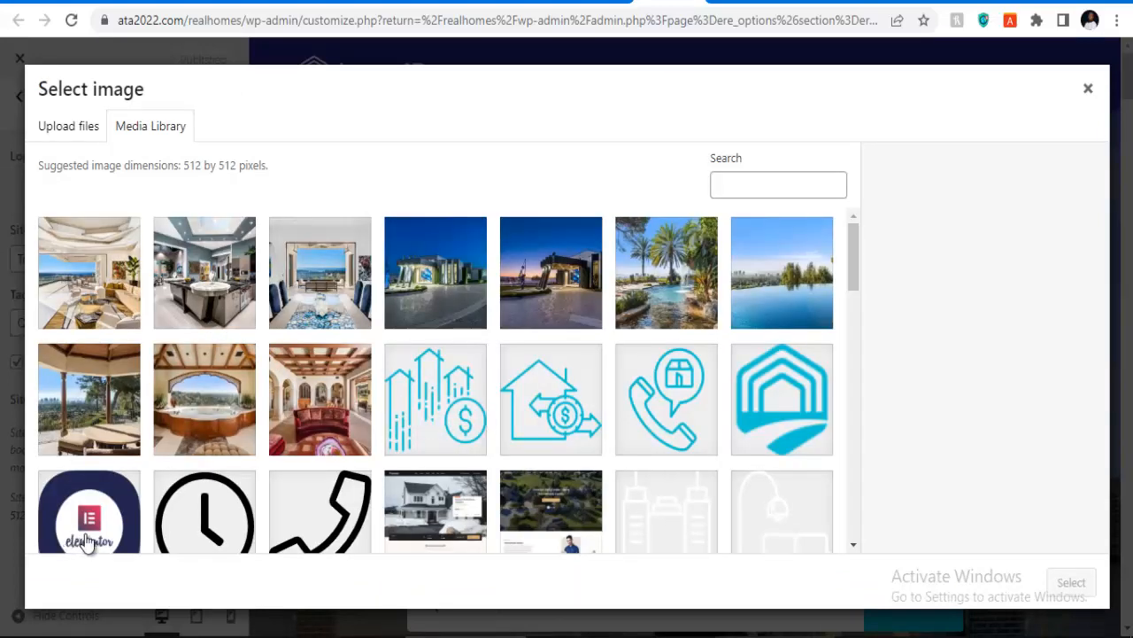
click(801, 404)
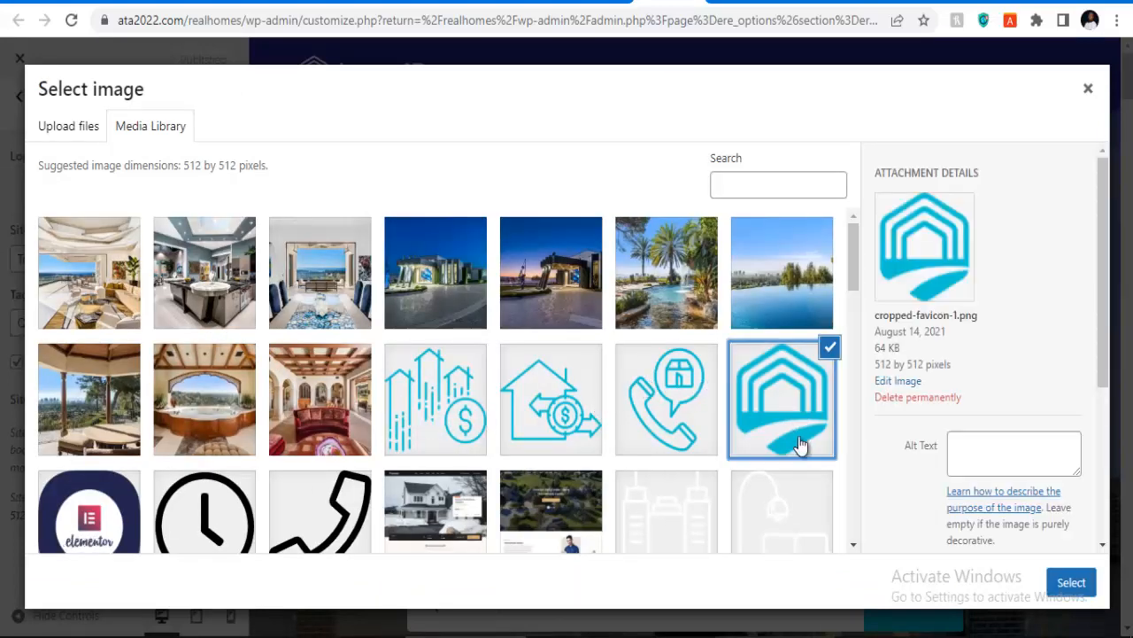
click(1062, 582)
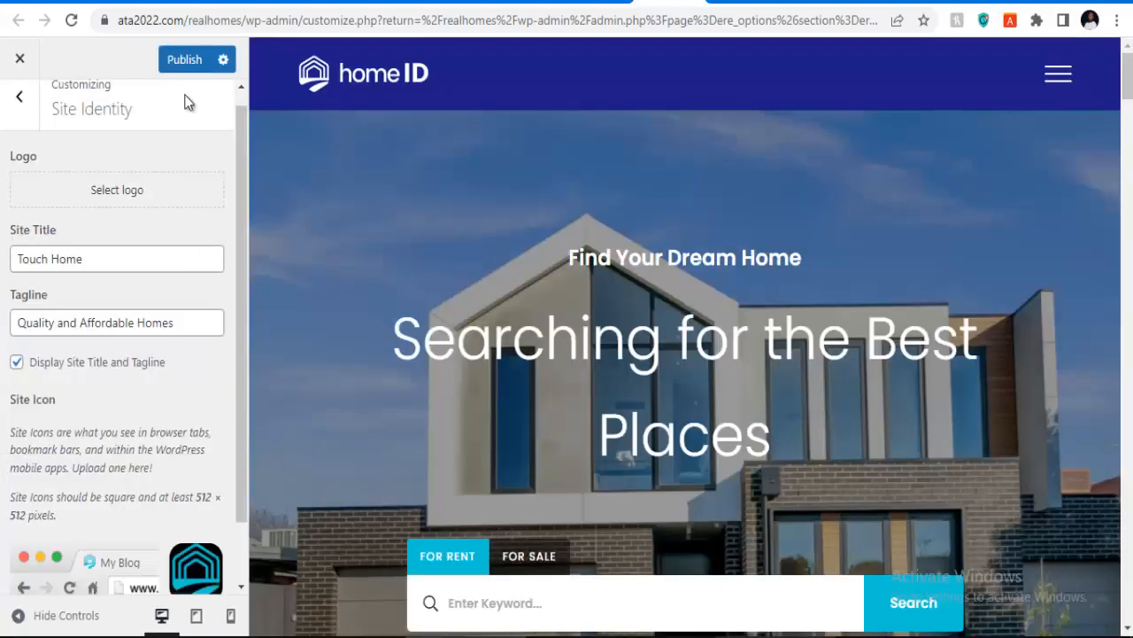
click(188, 64)
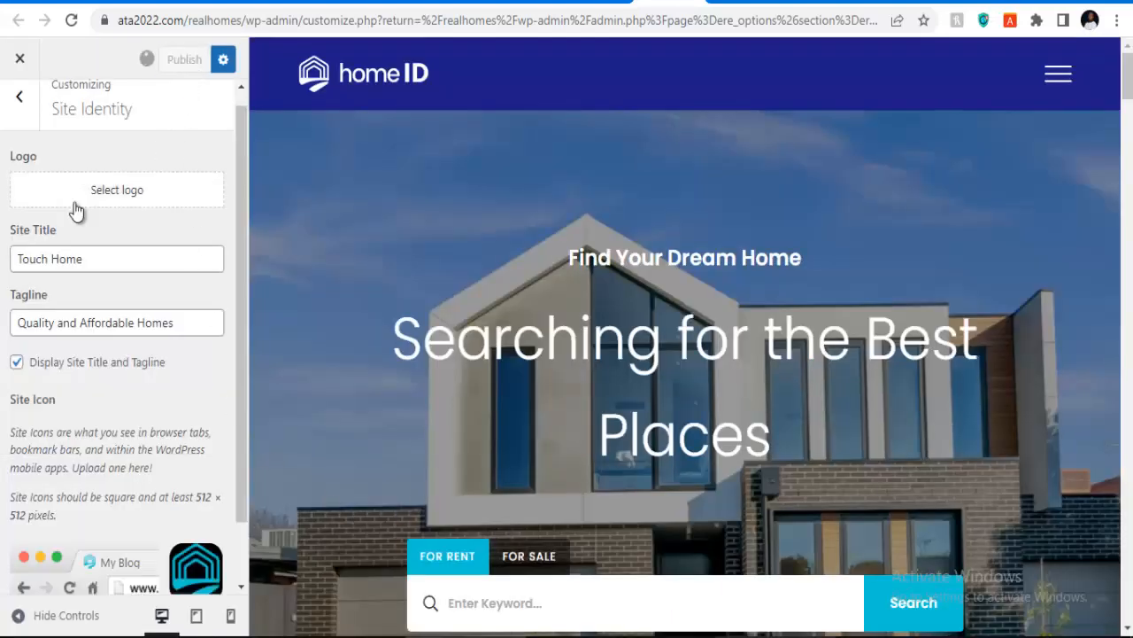
scroll(156, 560, down, 1)
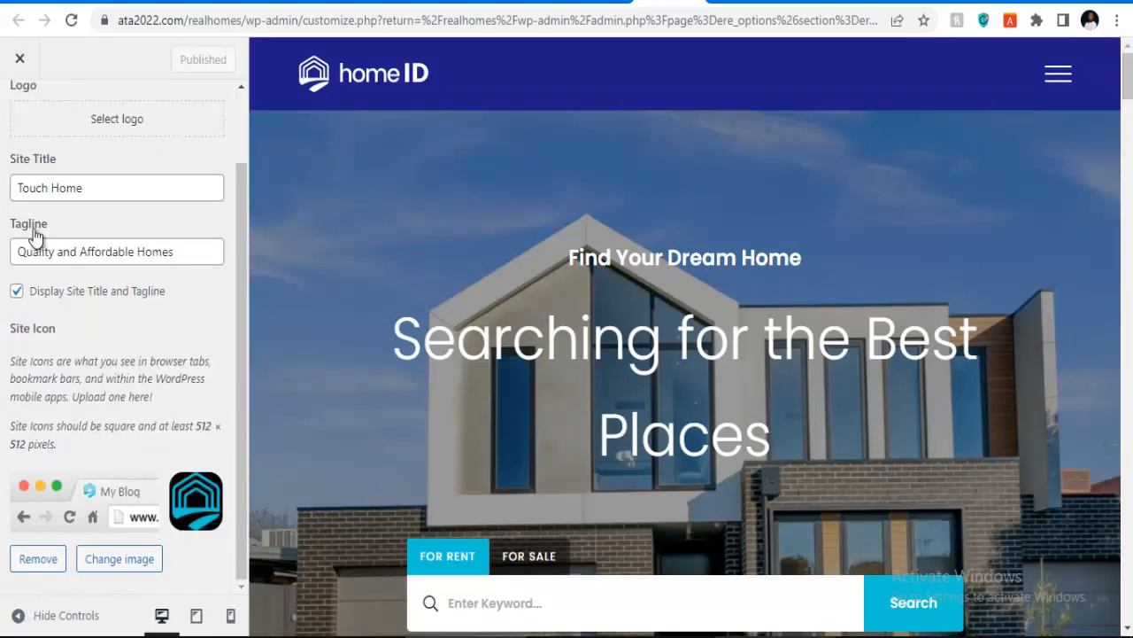
scroll(31, 146, up, 1)
click(20, 113)
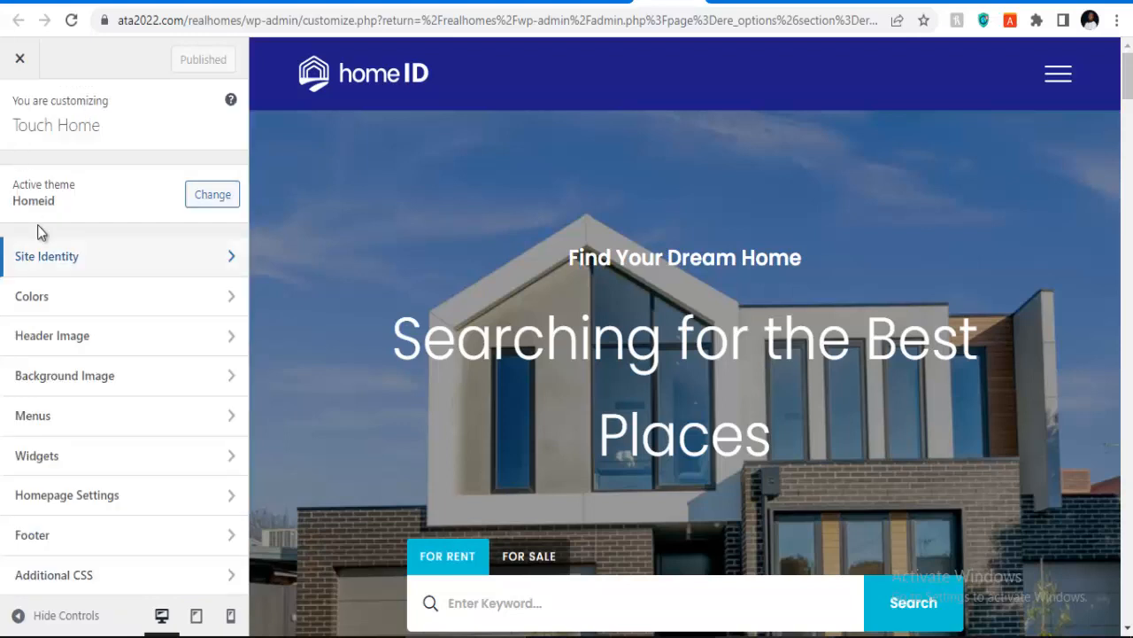
click(85, 305)
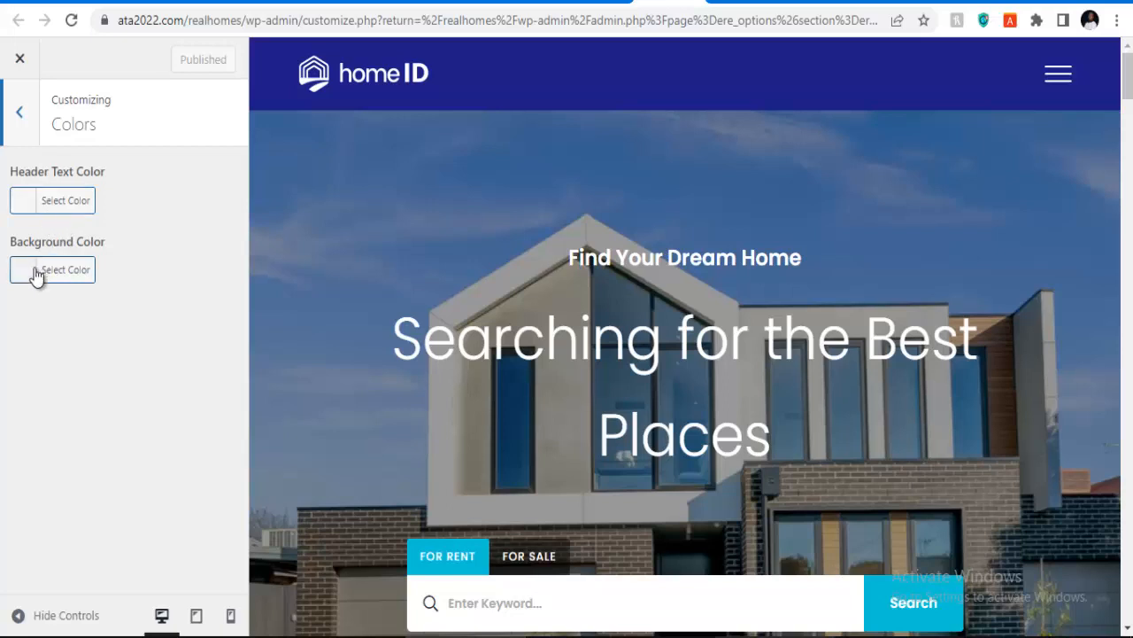
click(27, 212)
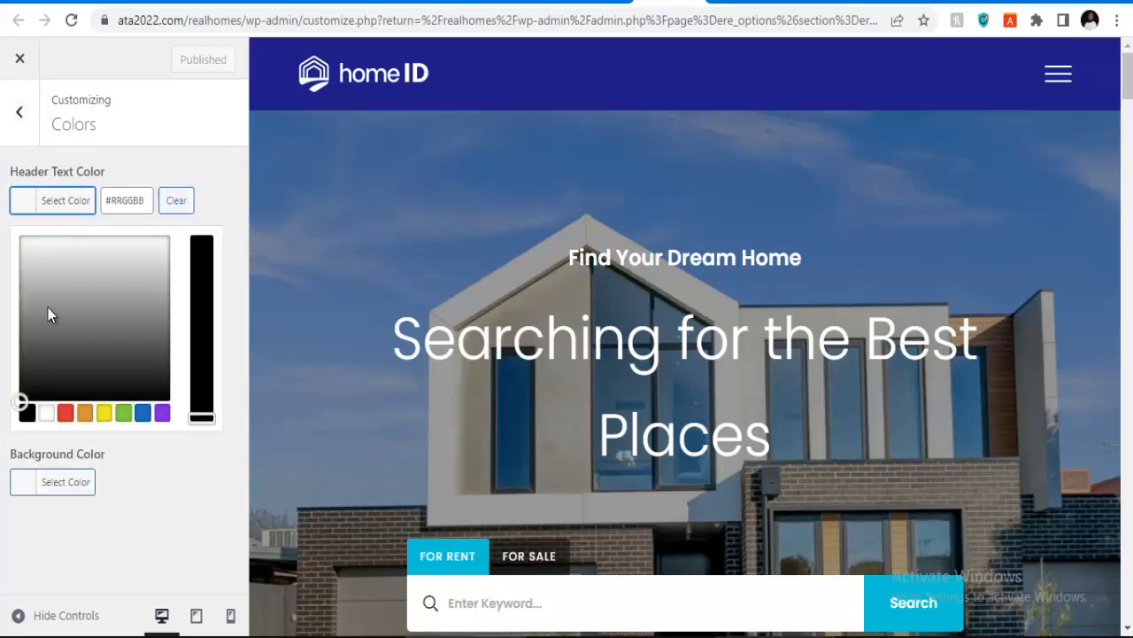
click(64, 414)
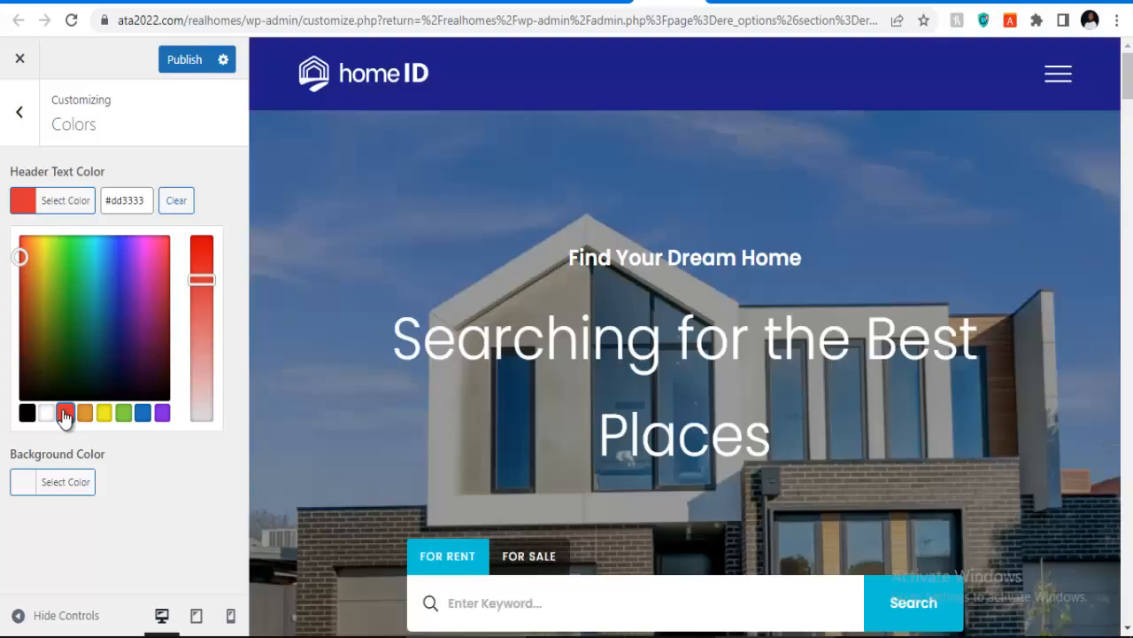
scroll(465, 415, down, 10)
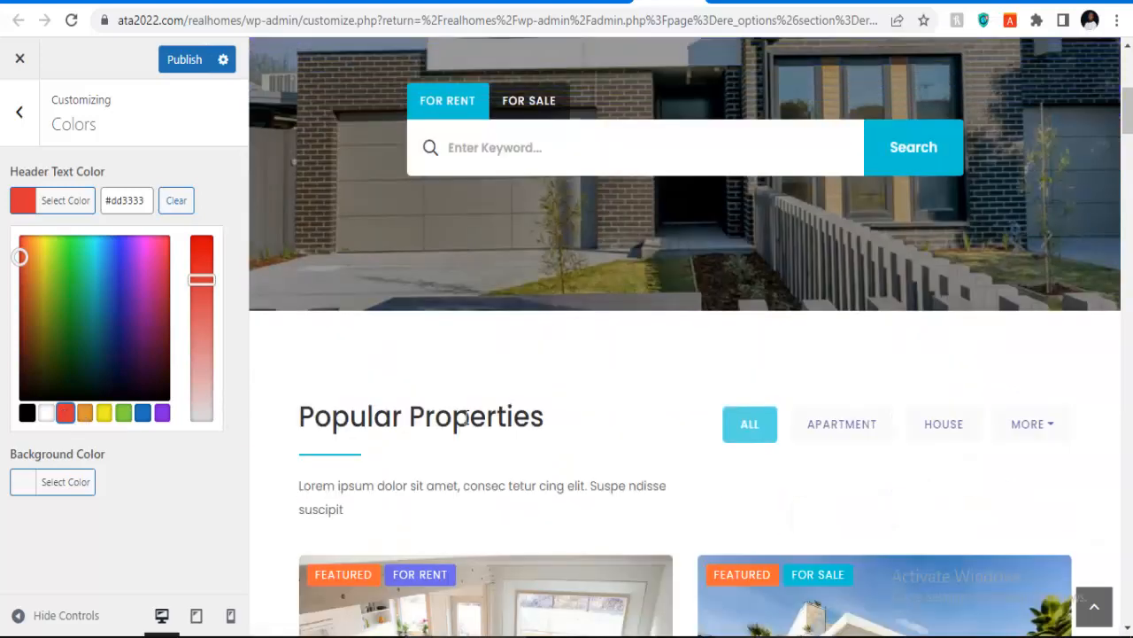
scroll(463, 430, up, 5)
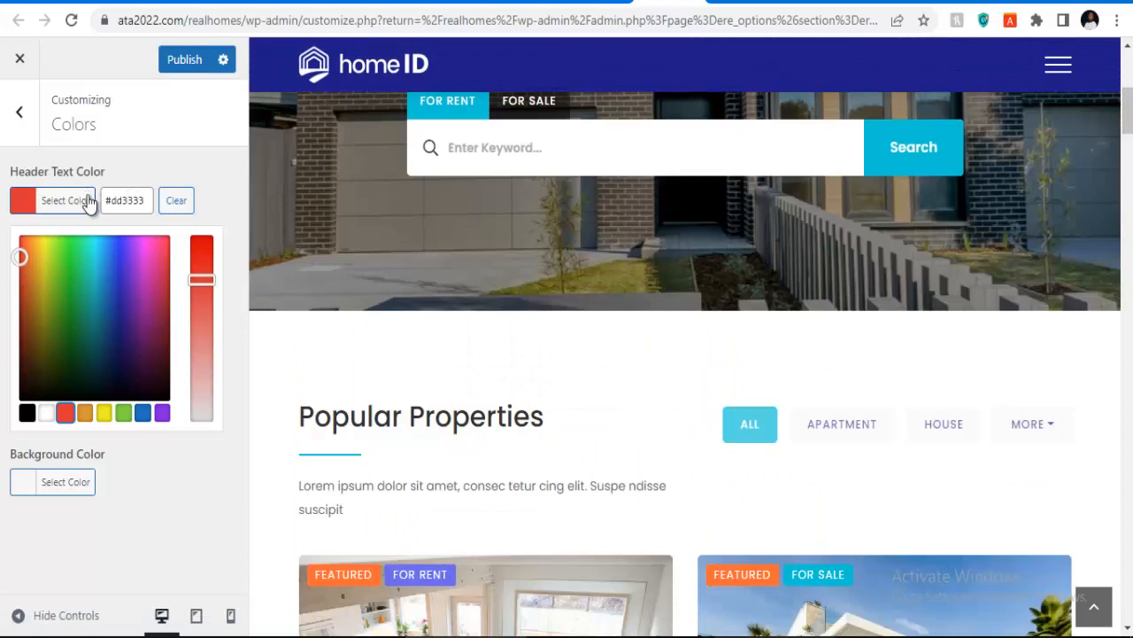
click(170, 204)
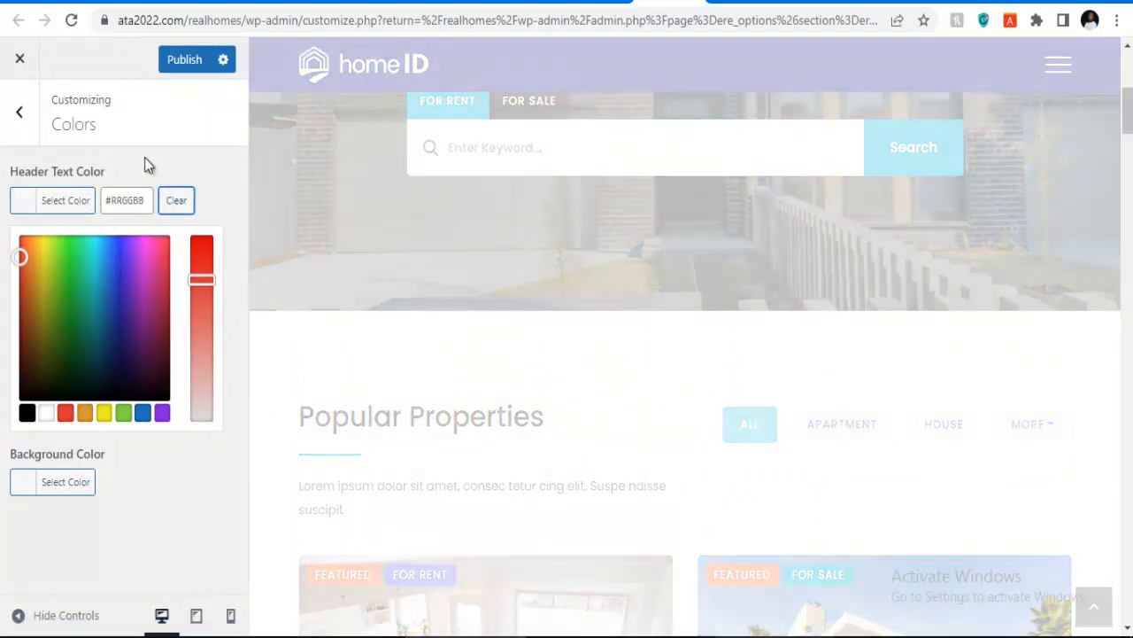
click(146, 163)
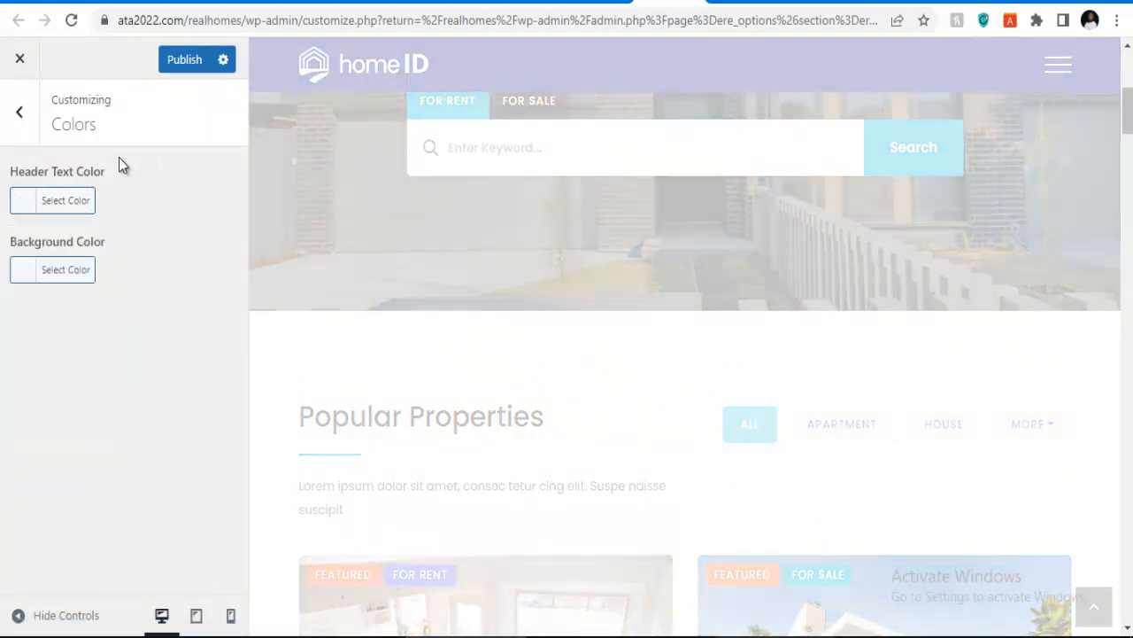
click(20, 111)
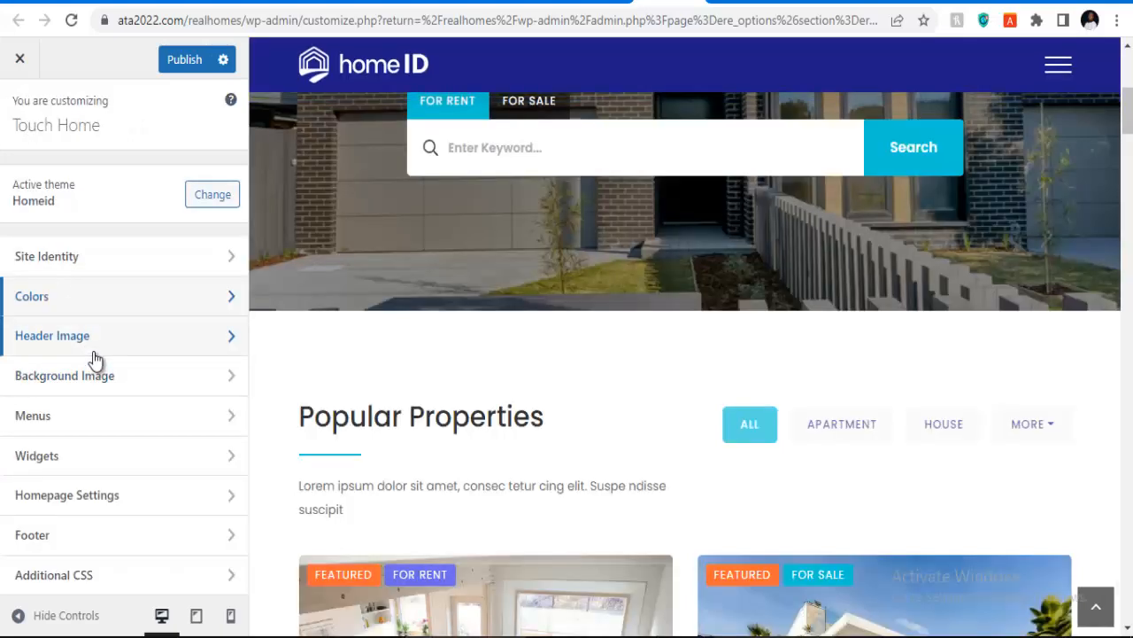
Step: Check the Header Image, Background Image, Menus, Widgets and Homepage Settings panels; the homepage stays Home 02
click(94, 352)
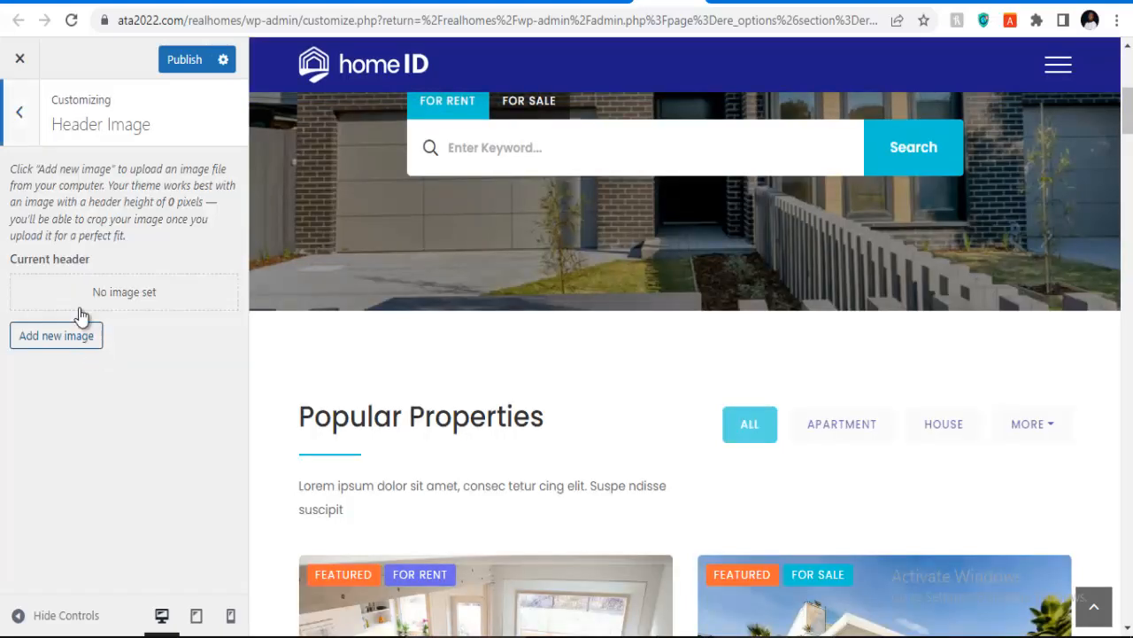
click(27, 132)
click(79, 369)
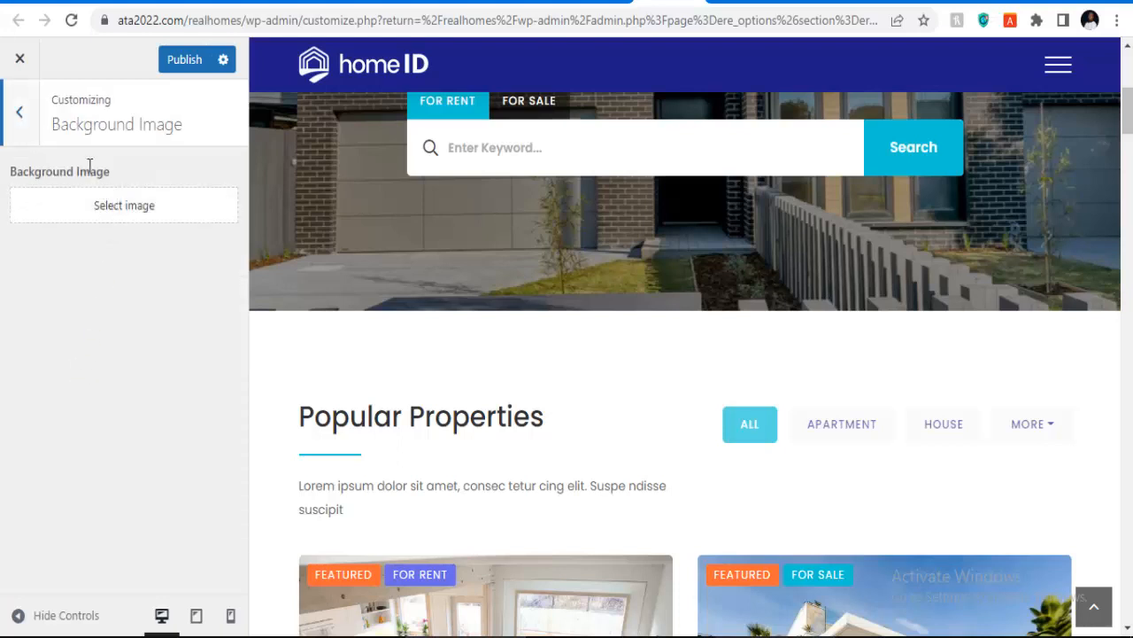
click(22, 140)
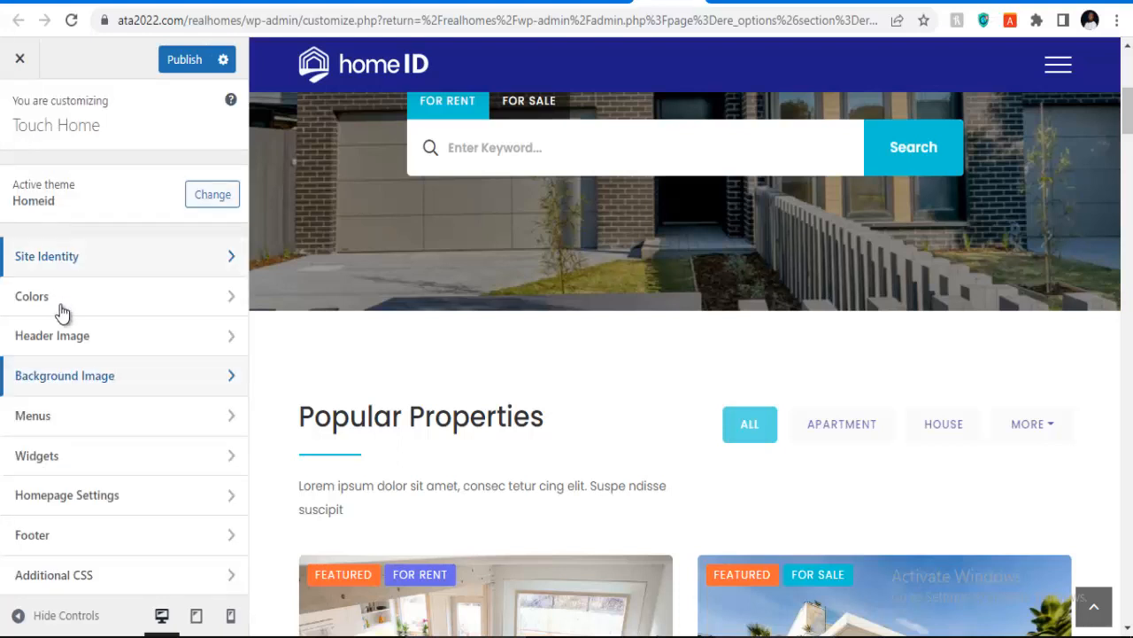
click(75, 412)
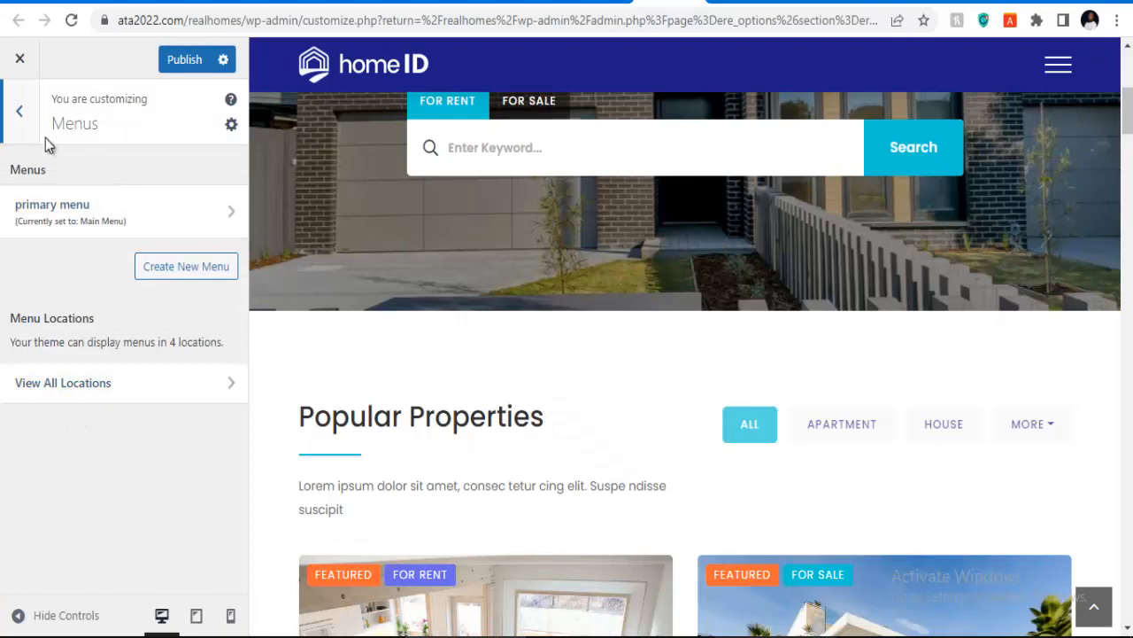
click(21, 116)
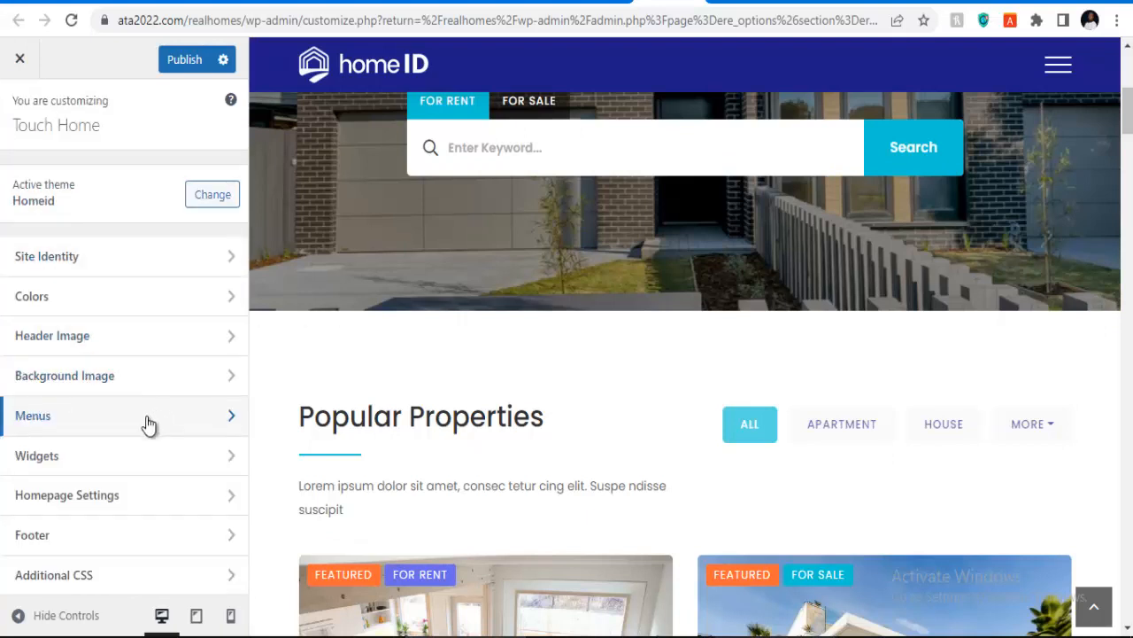
click(88, 453)
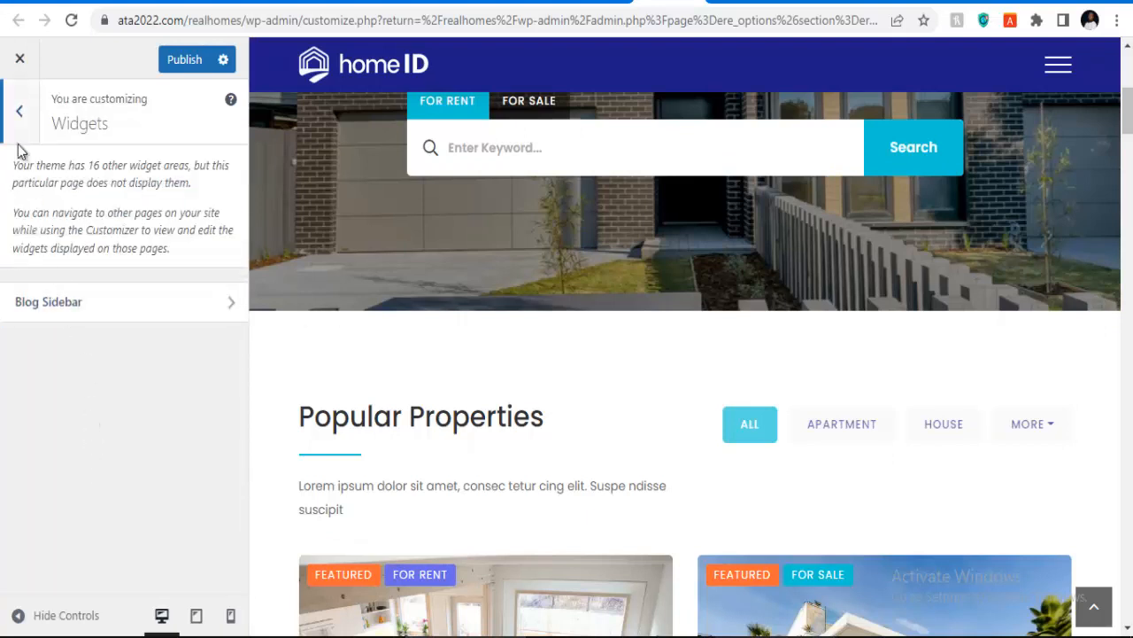
click(19, 111)
click(56, 501)
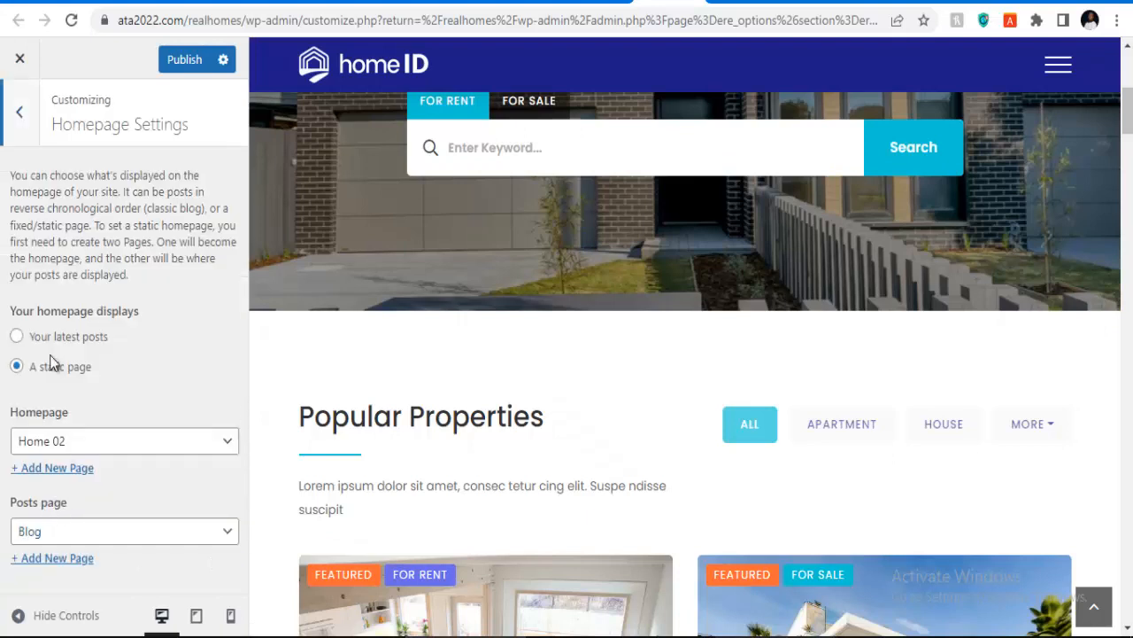
click(20, 115)
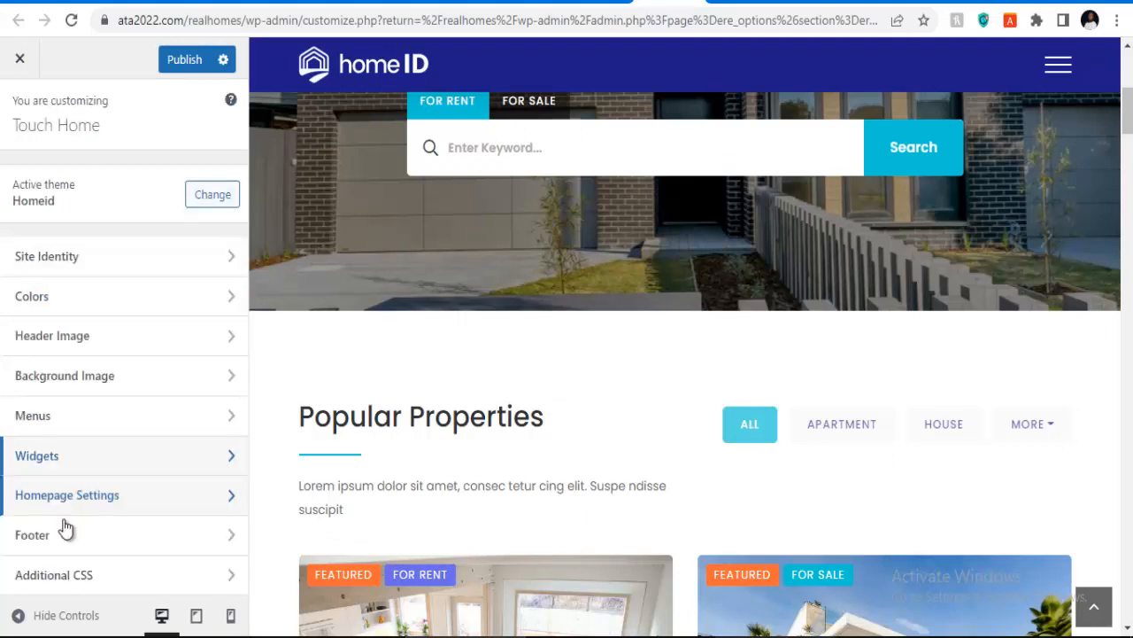
Step: Look through the Footer settings panel, then return to the section list
click(70, 539)
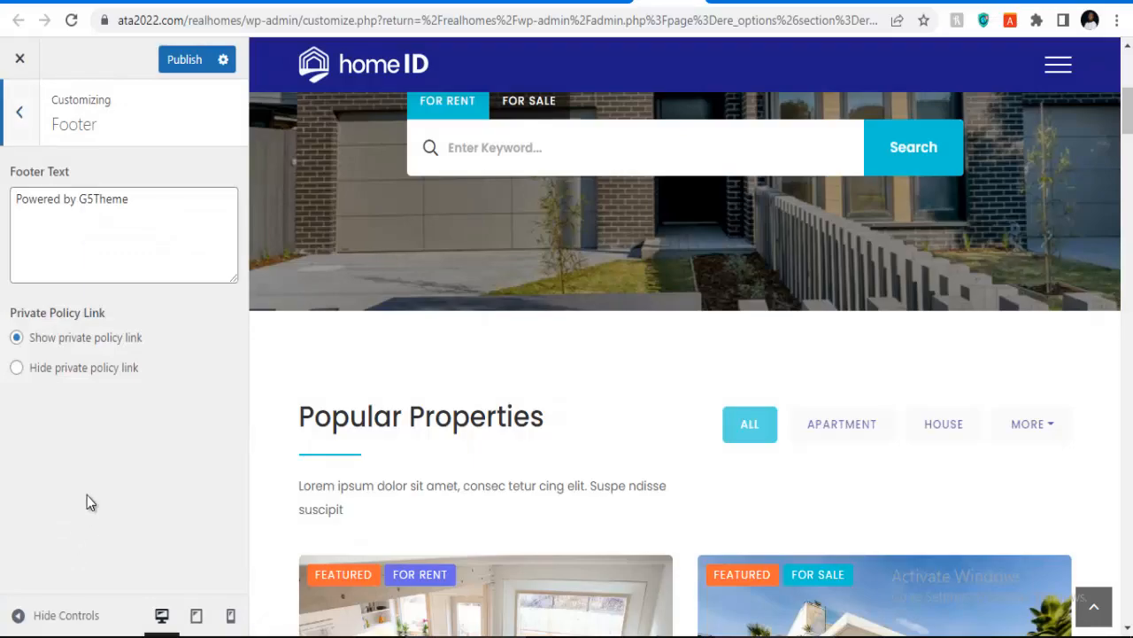
scroll(590, 529, down, 20)
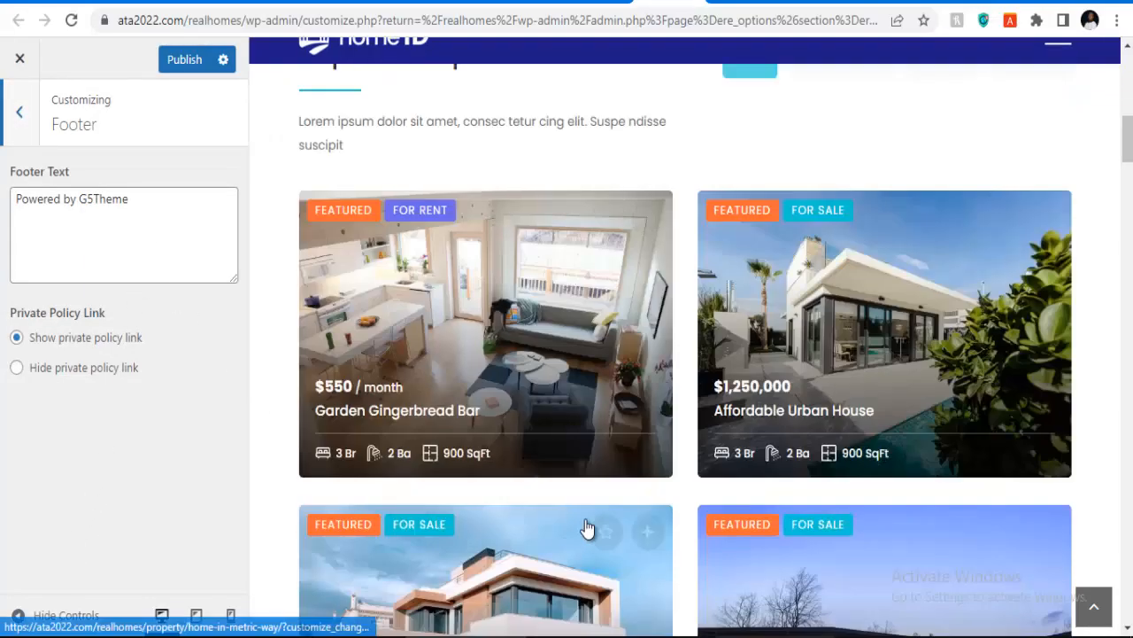
scroll(591, 521, down, 20)
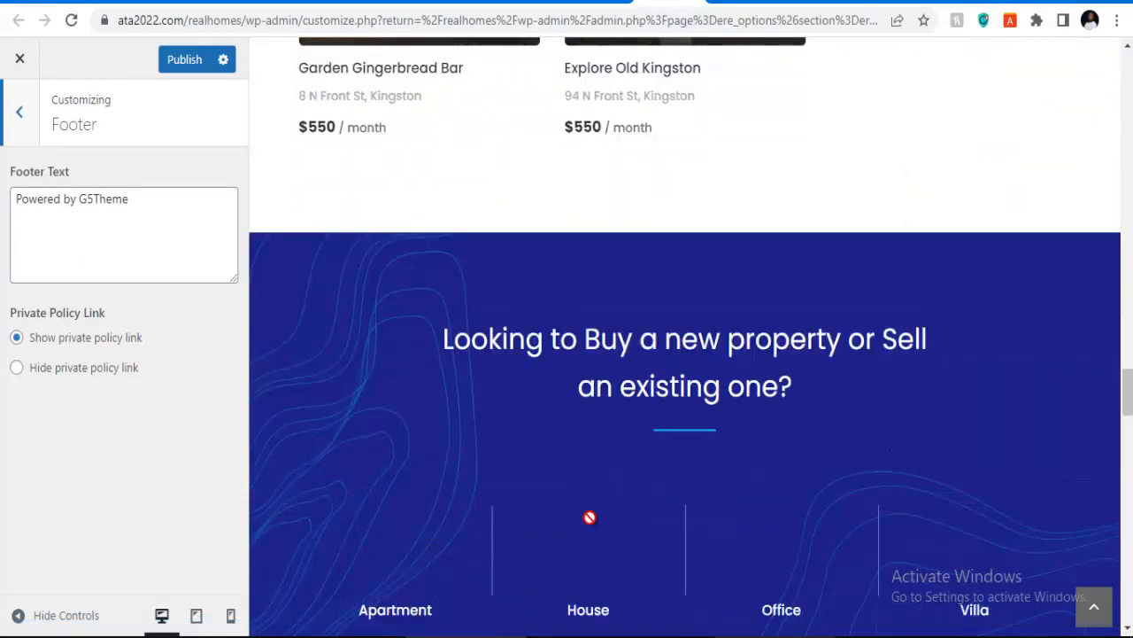
scroll(591, 522, down, 3)
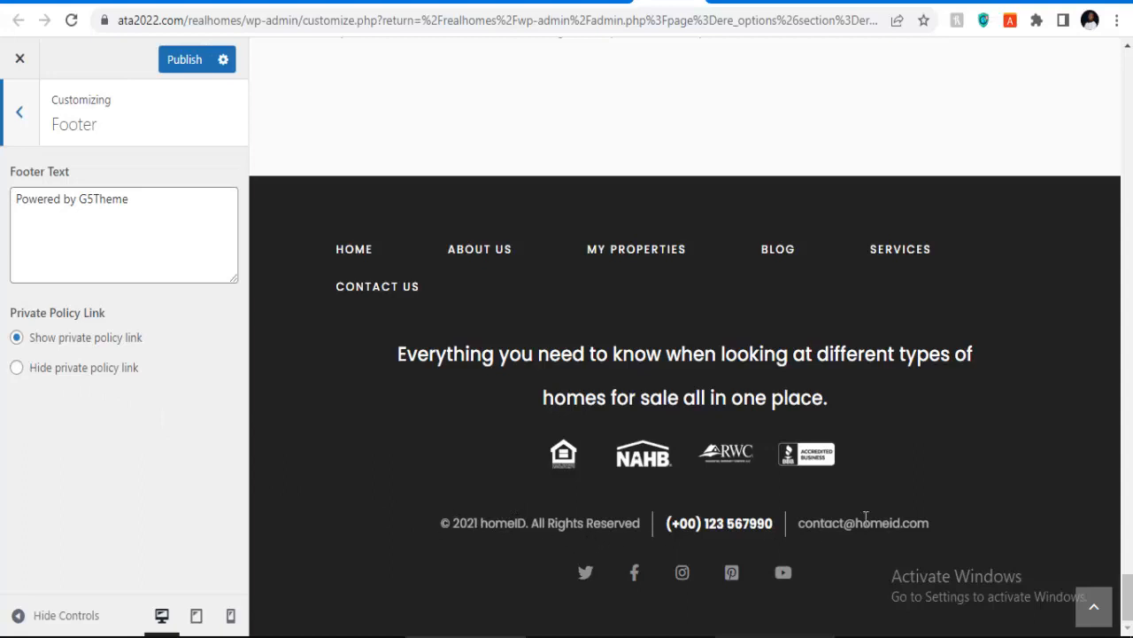
click(20, 112)
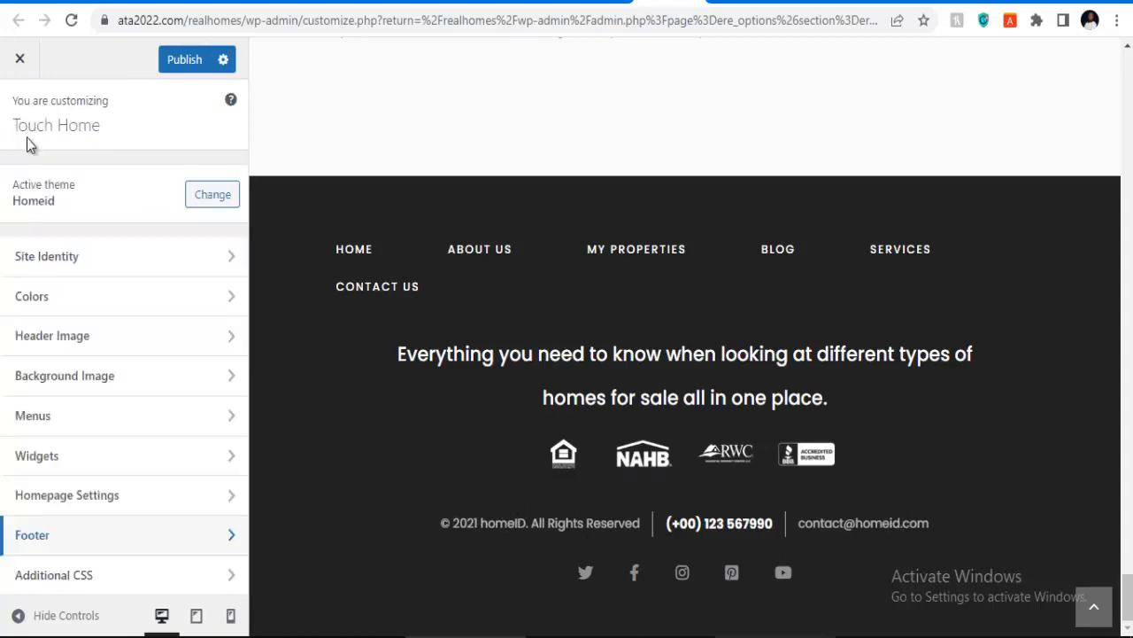
Step: Delete the 'Powered by G5Theme' footer text and publish the change
click(53, 542)
drag(141, 203, 3, 177)
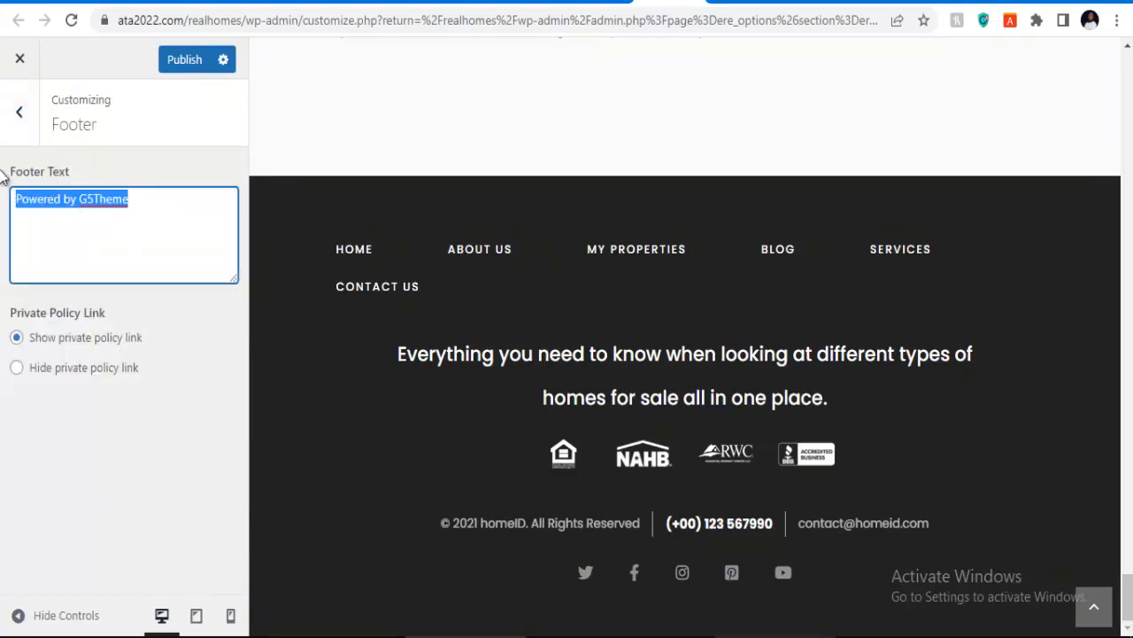
key(BackSpace)
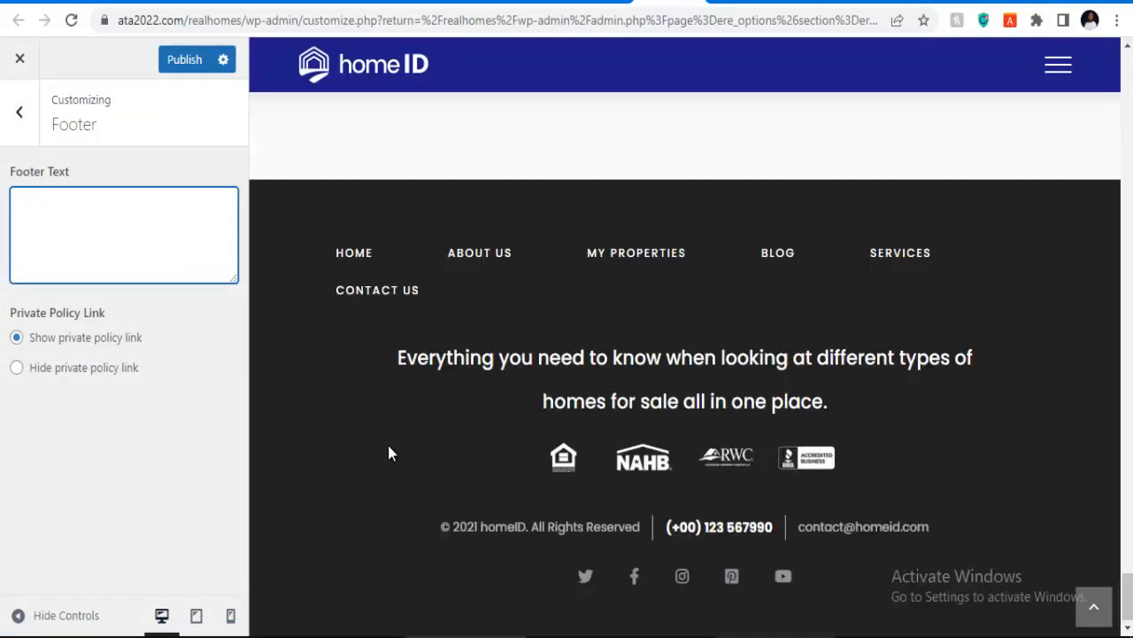
click(170, 64)
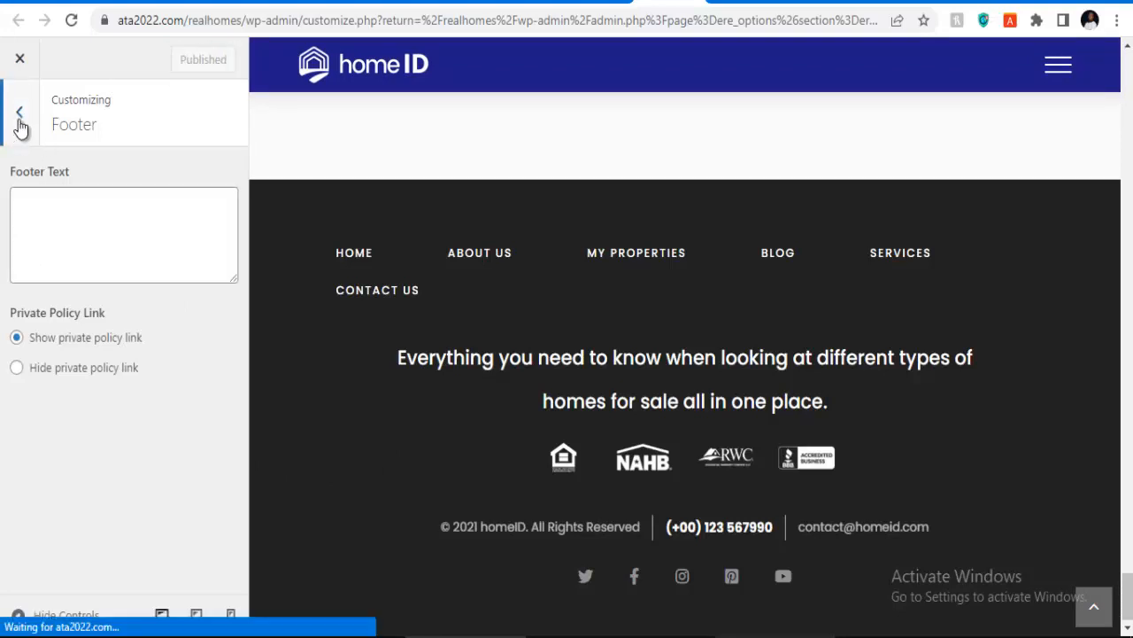
click(20, 116)
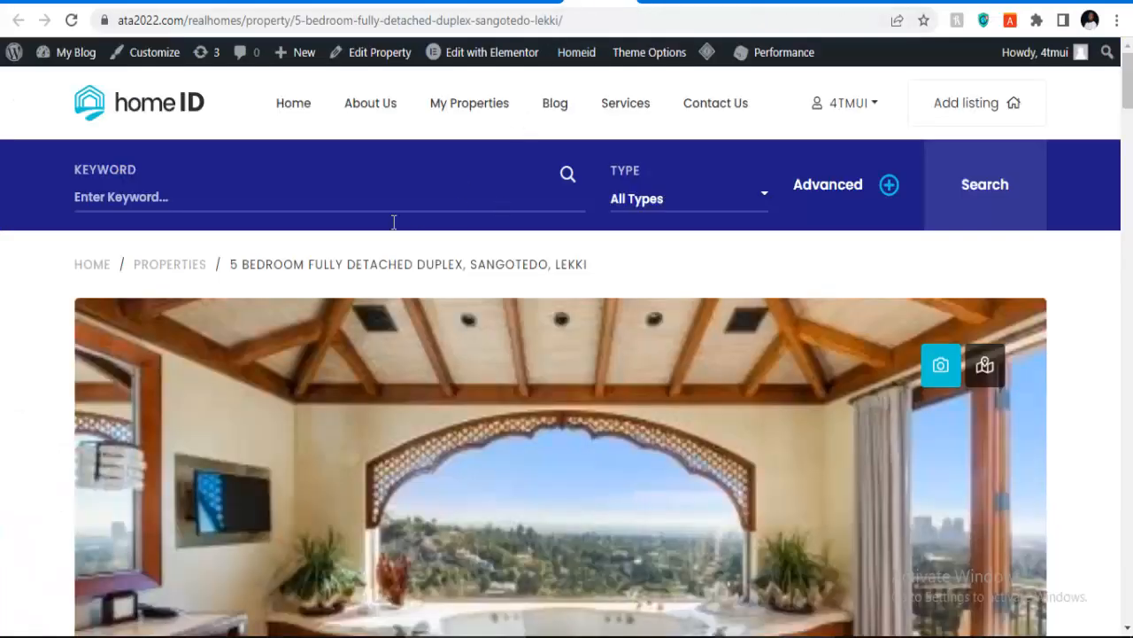
Step: Open the Touch Home homepage from the admin bar in a new tab and switch to it
mouse_move(435, 51)
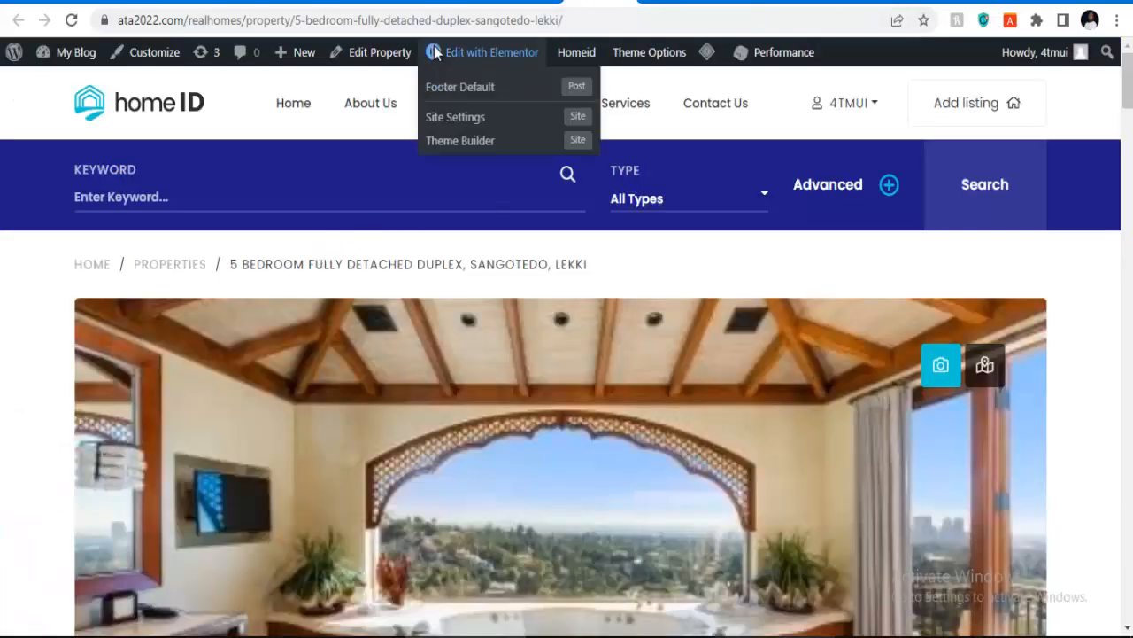
mouse_move(569, 64)
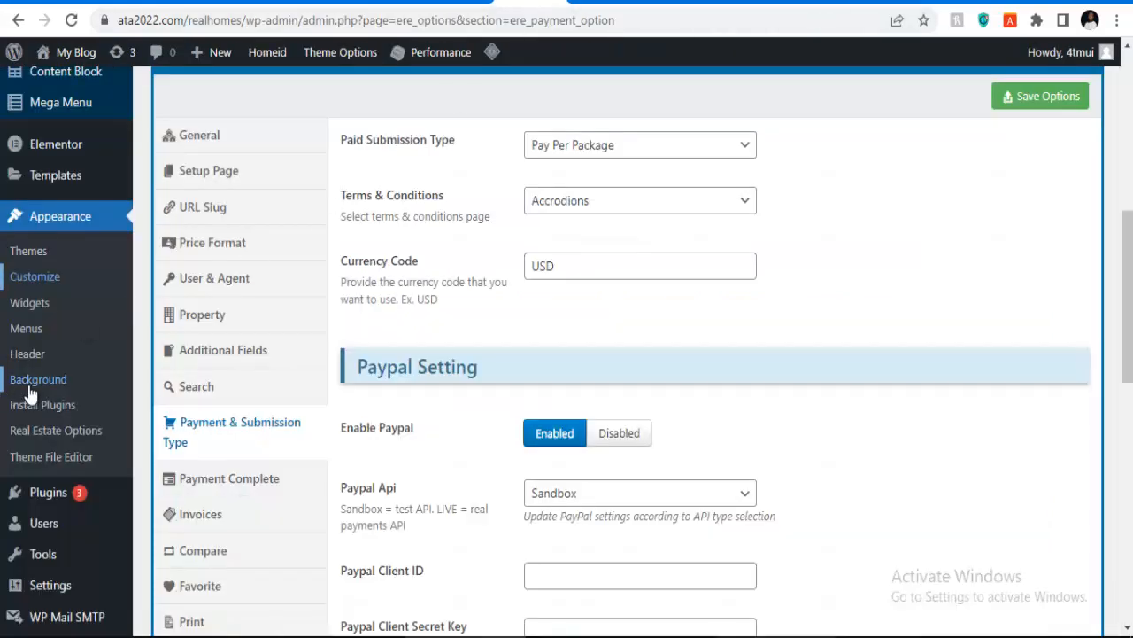
scroll(29, 389, down, 3)
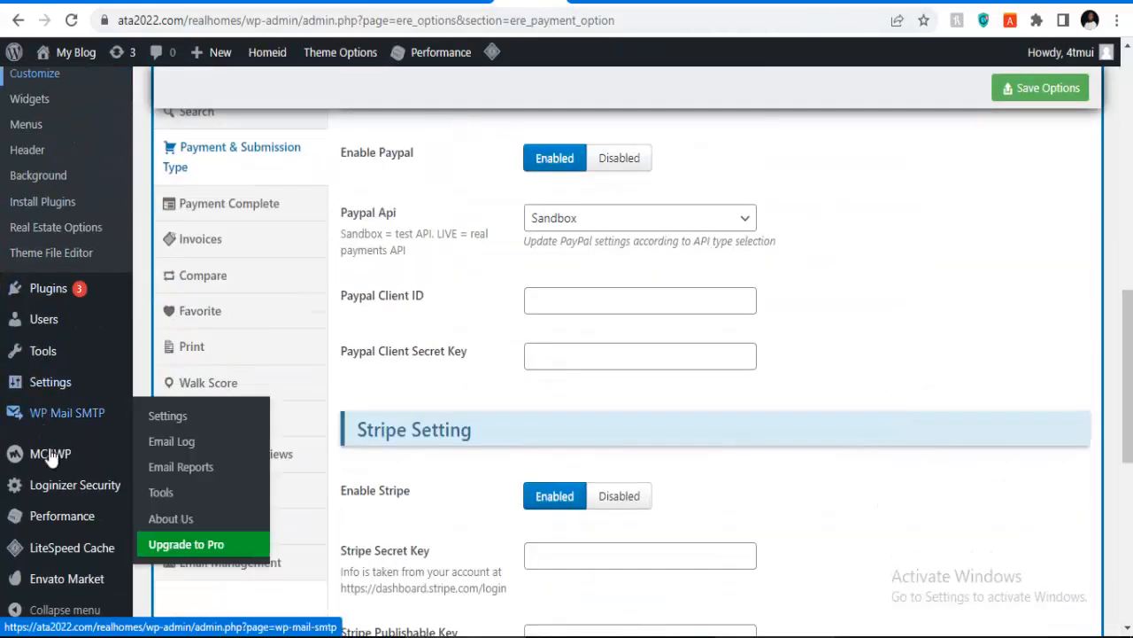
mouse_move(57, 310)
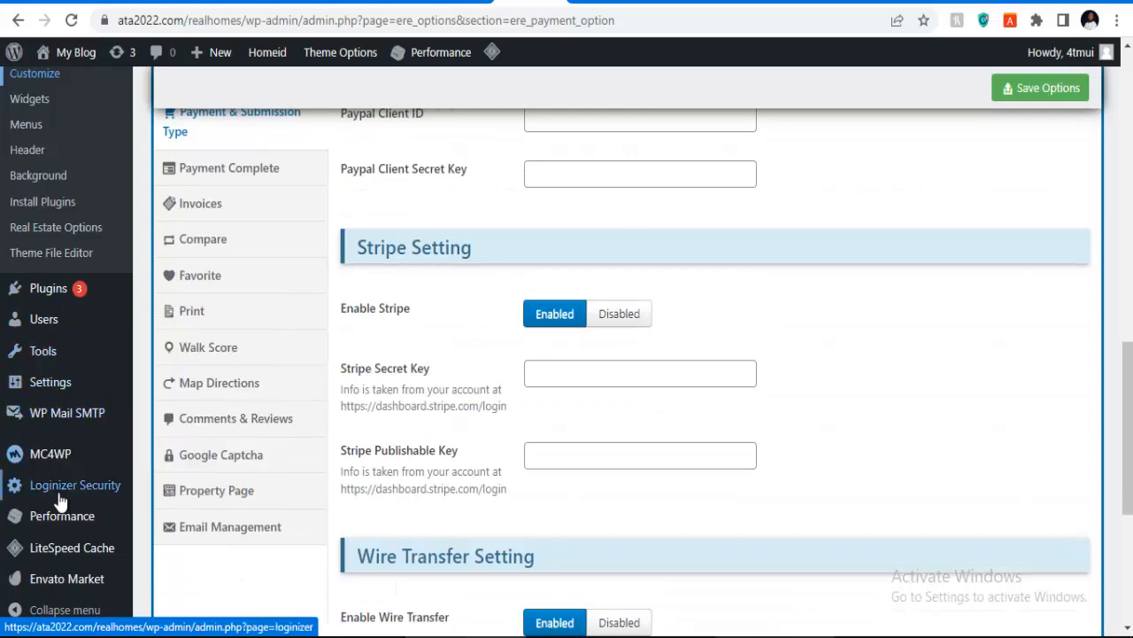
scroll(53, 531, down, 1)
scroll(49, 453, up, 5)
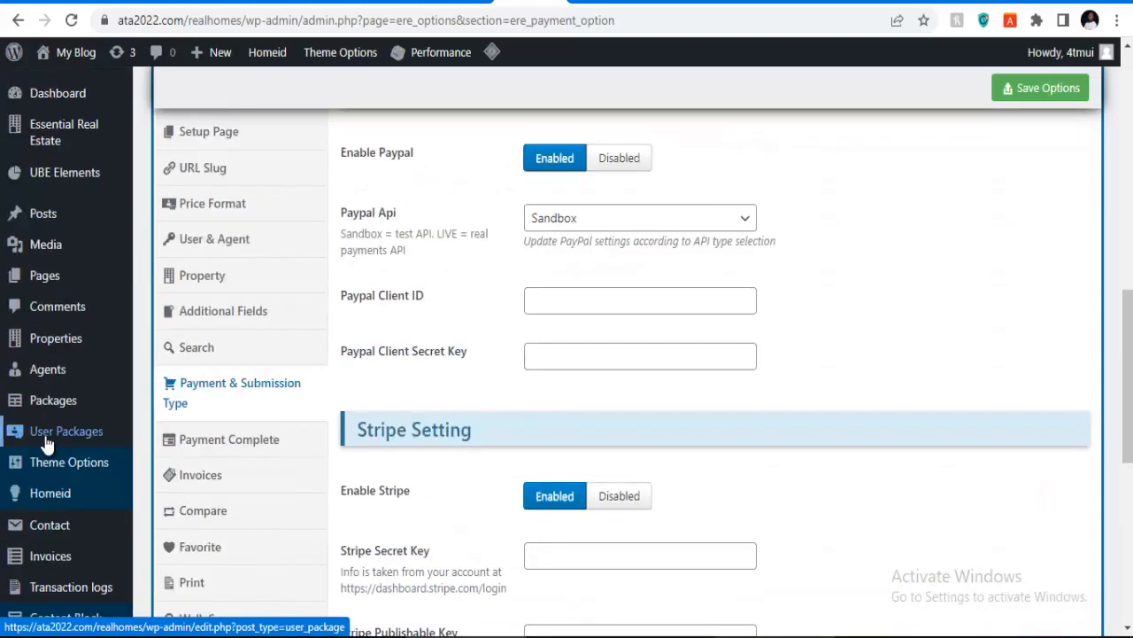
mouse_move(62, 478)
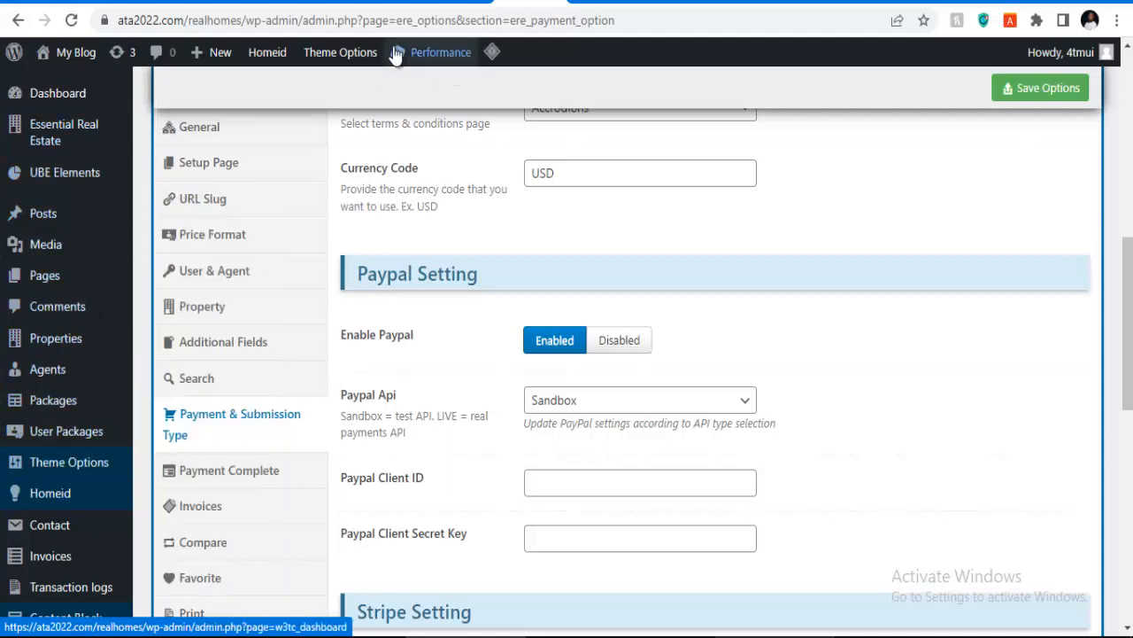
right_click(58, 52)
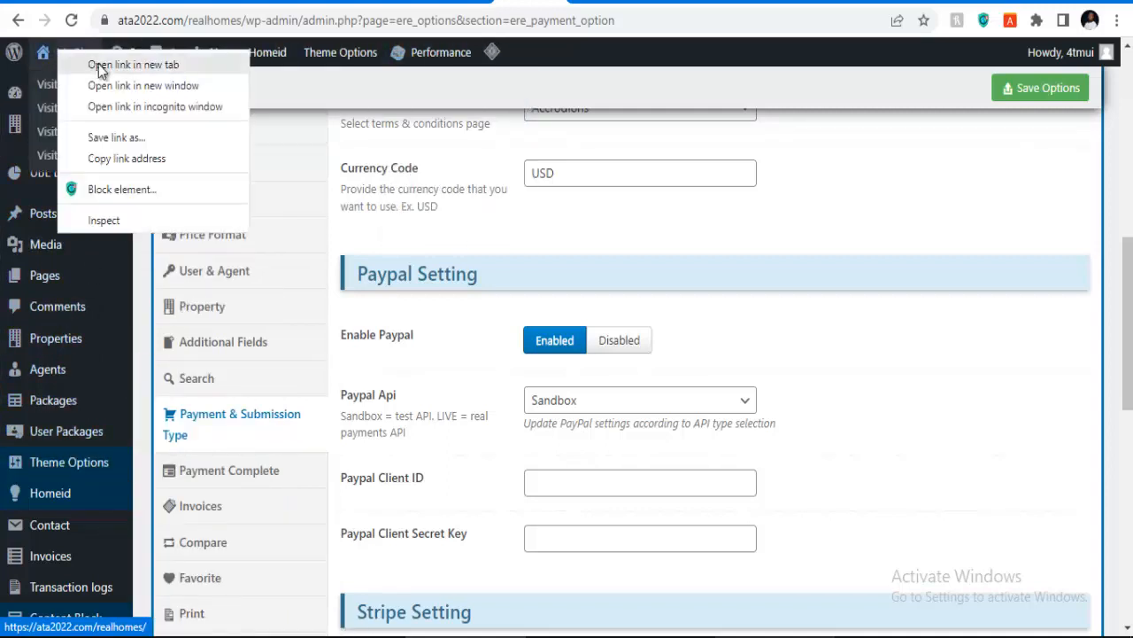
click(124, 64)
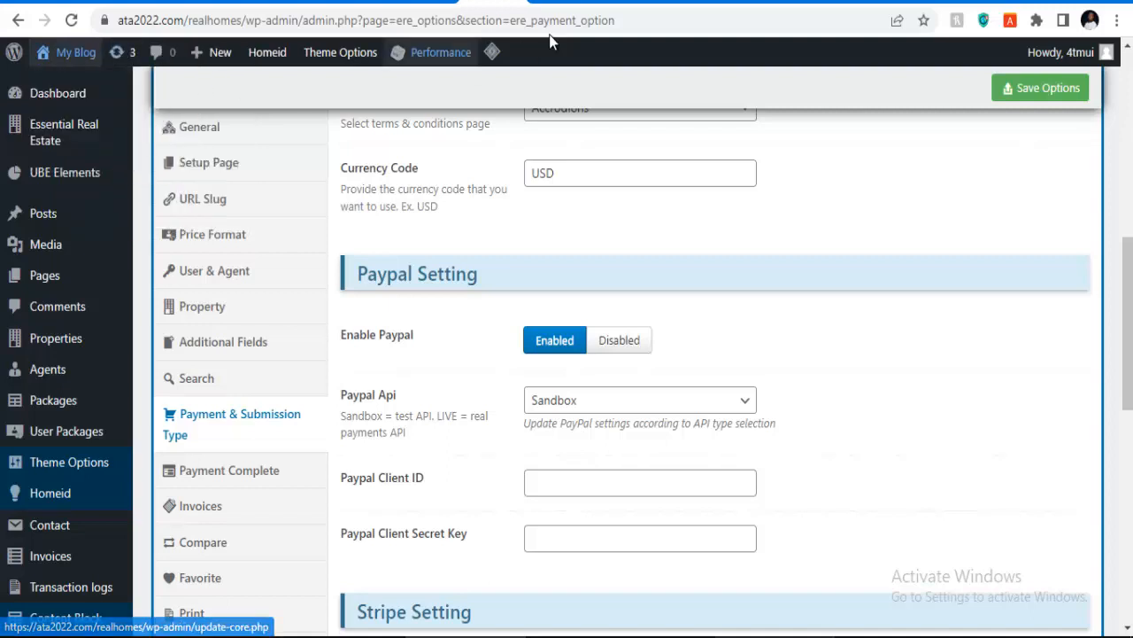
click(682, 2)
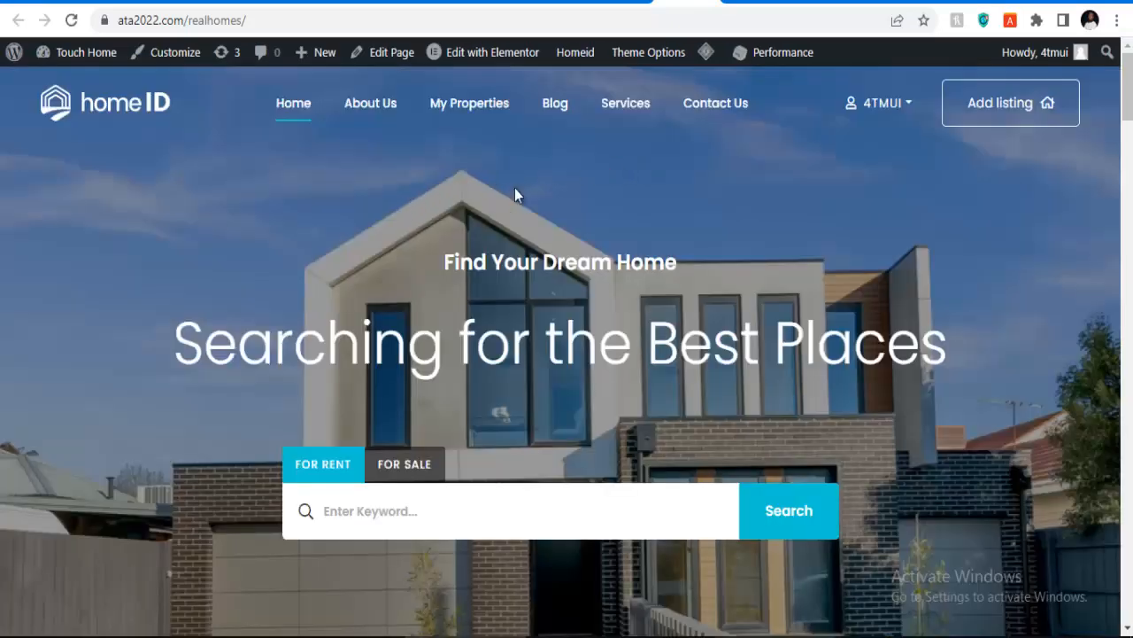
Step: Load the homepage in the Elementor editor and scroll down the page
click(495, 55)
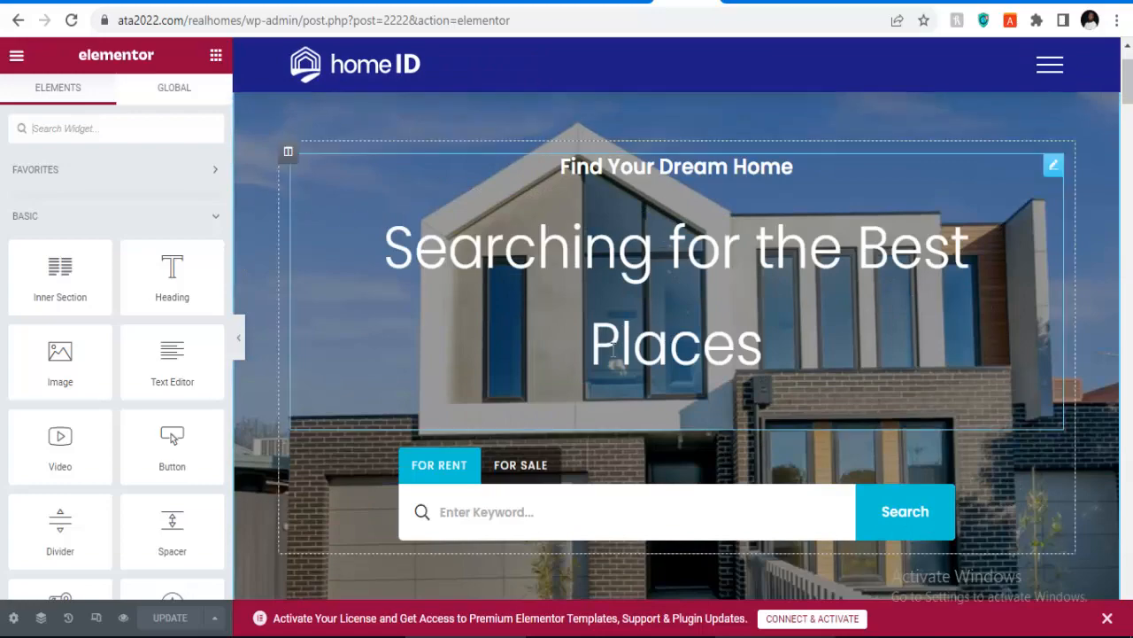
scroll(620, 319, down, 6)
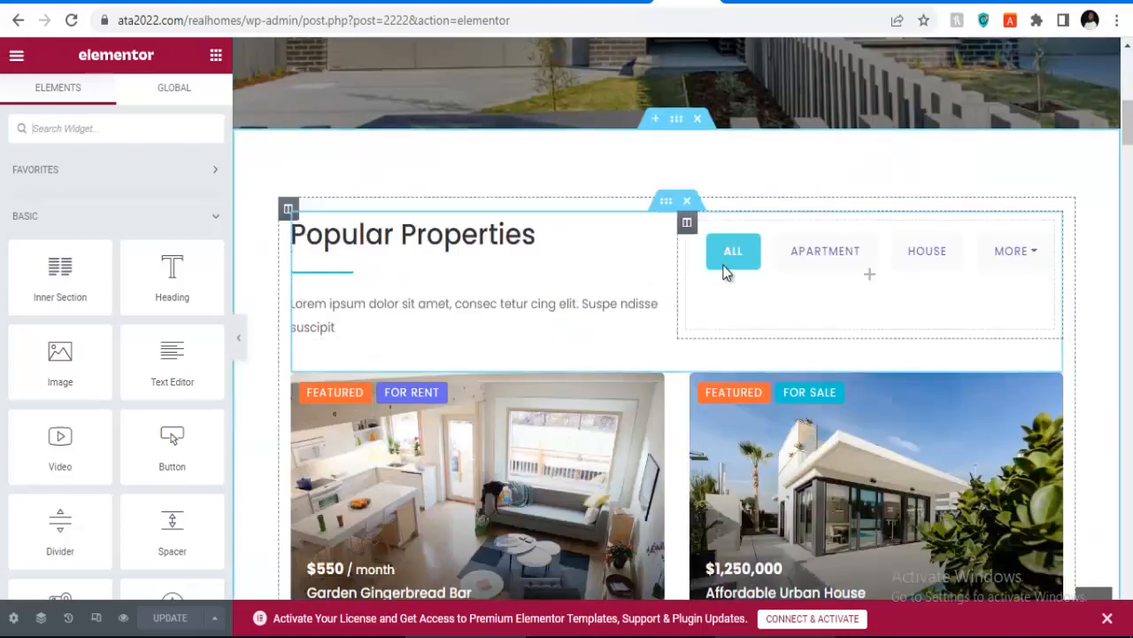
scroll(872, 288, down, 9)
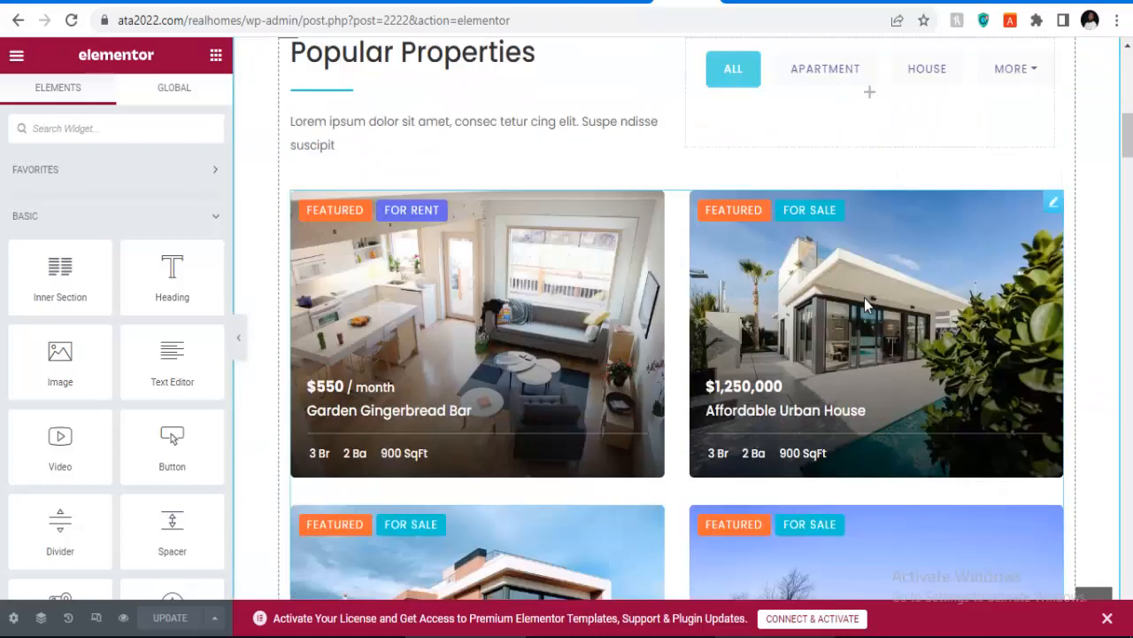
scroll(696, 327, down, 5)
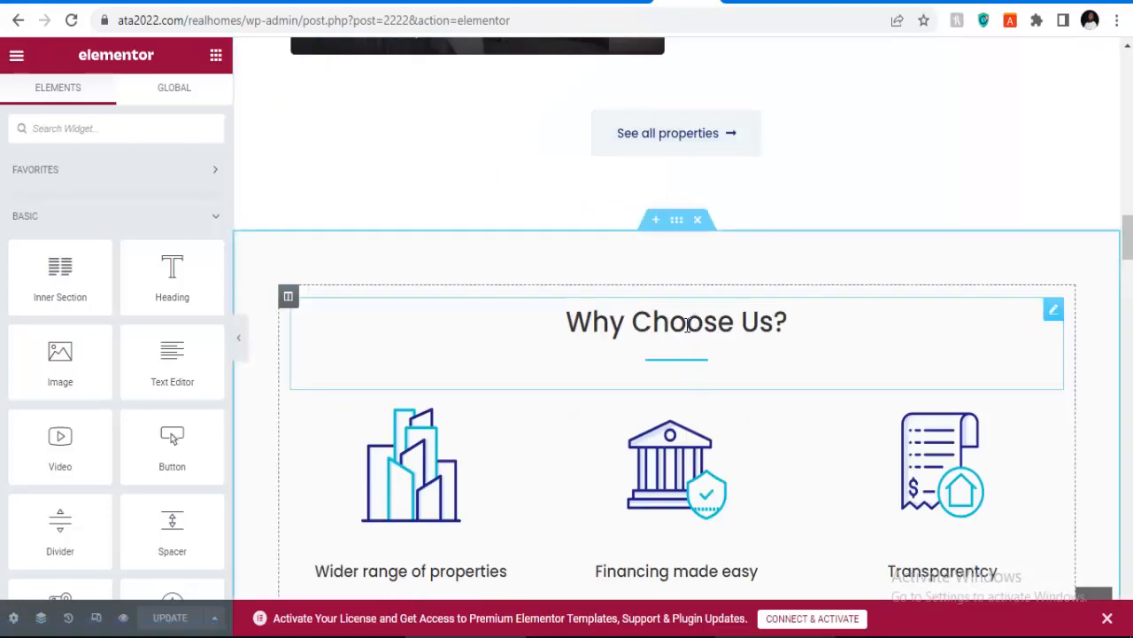
Step: Inspect the Why Choose Us heading and feature image boxes against the reference property site
click(687, 324)
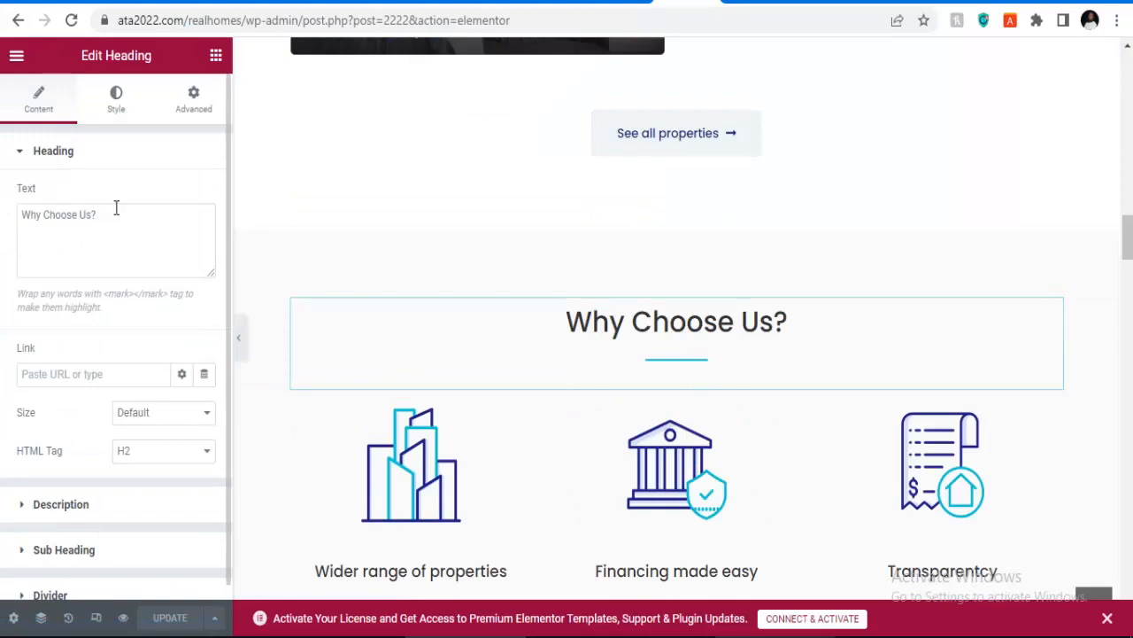
drag(116, 213, 5, 215)
scroll(392, 338, down, 3)
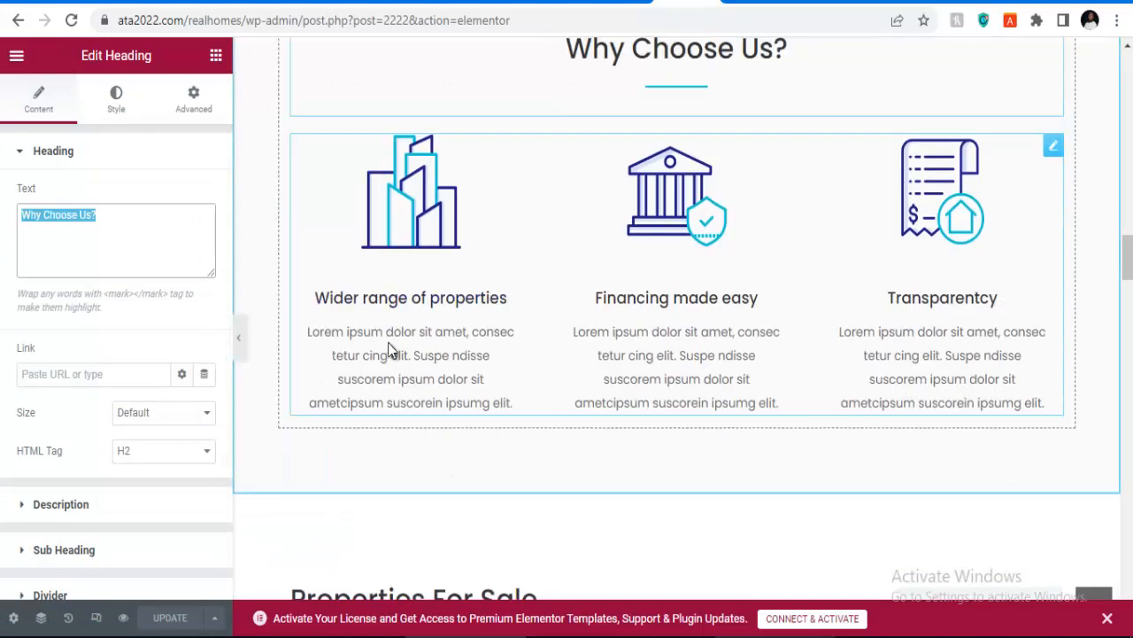
click(390, 341)
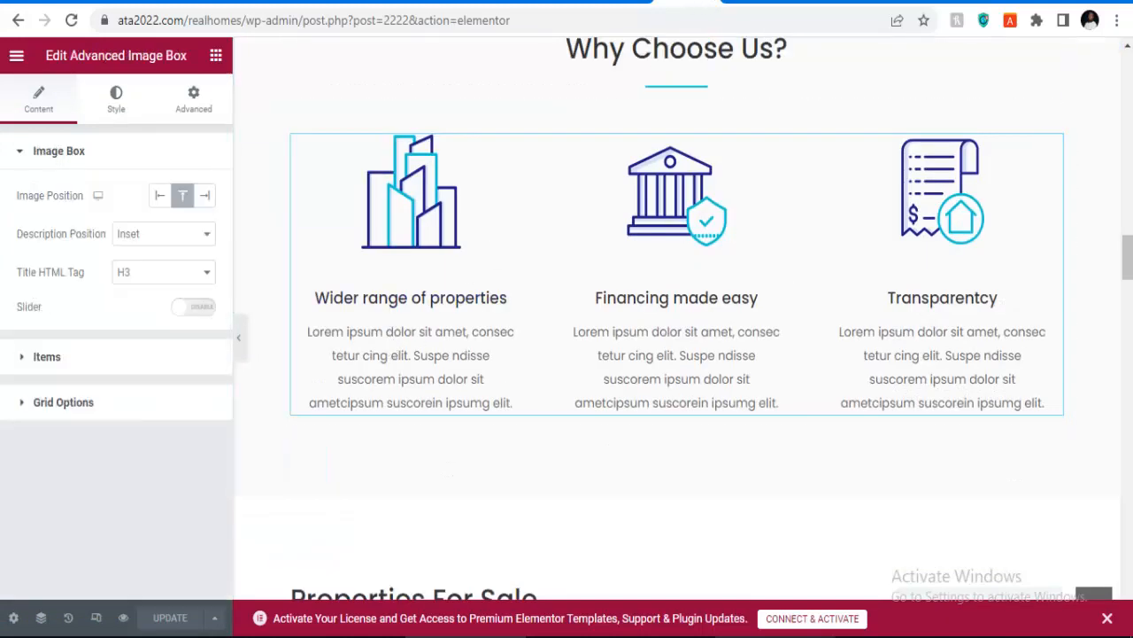
click(733, 8)
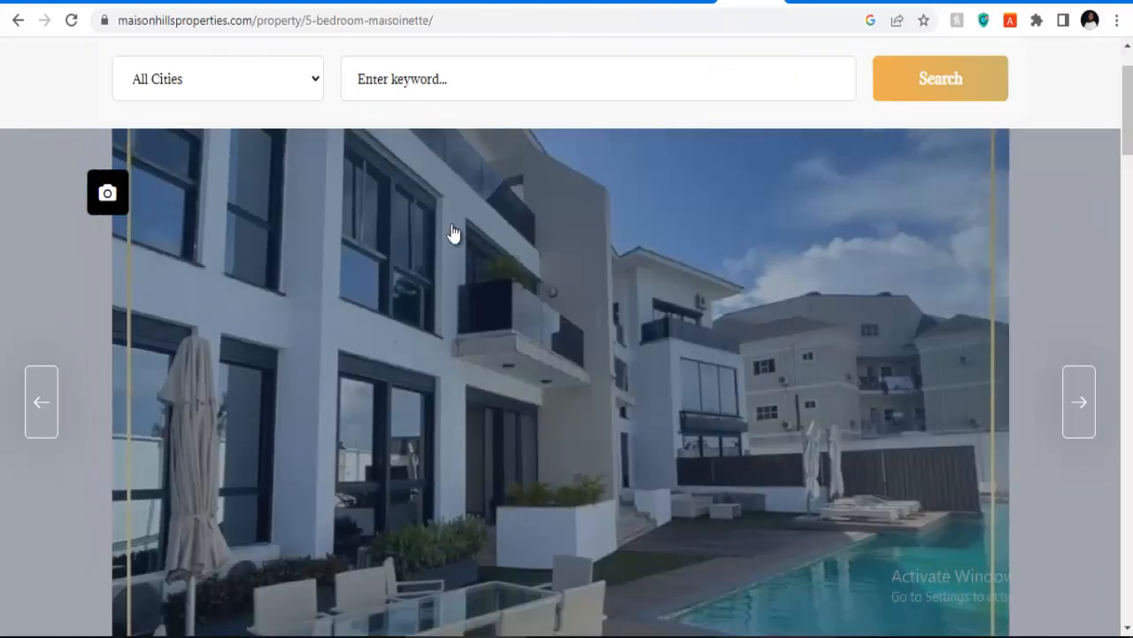
scroll(354, 177, up, 1)
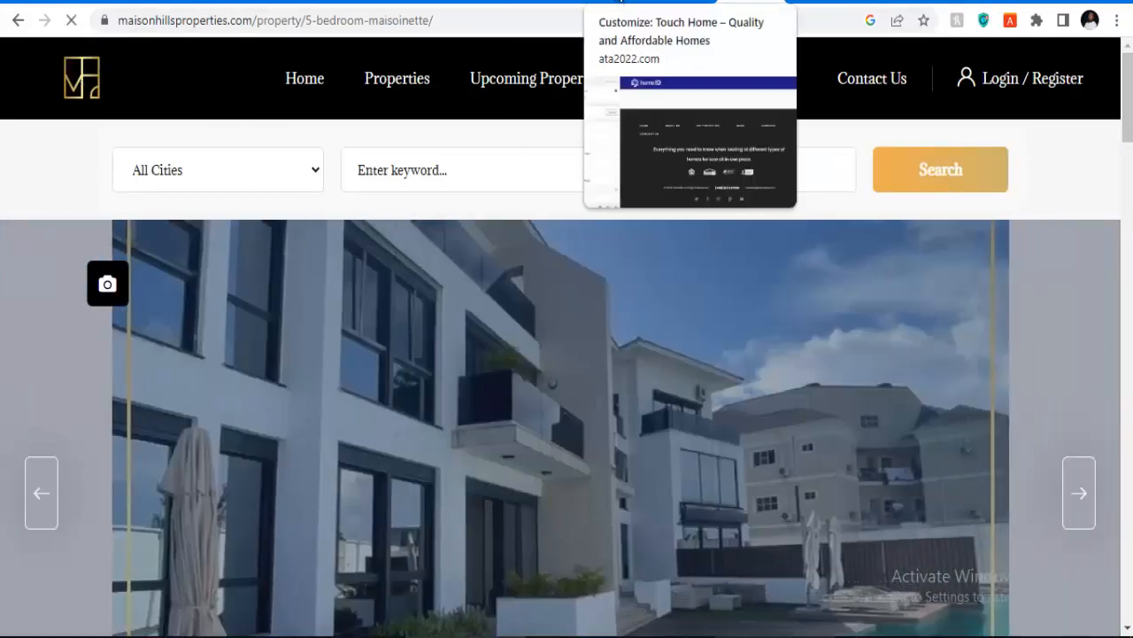
click(686, 9)
Step: Scroll down to the dark footer and open its template for editing
scroll(441, 368, down, 3)
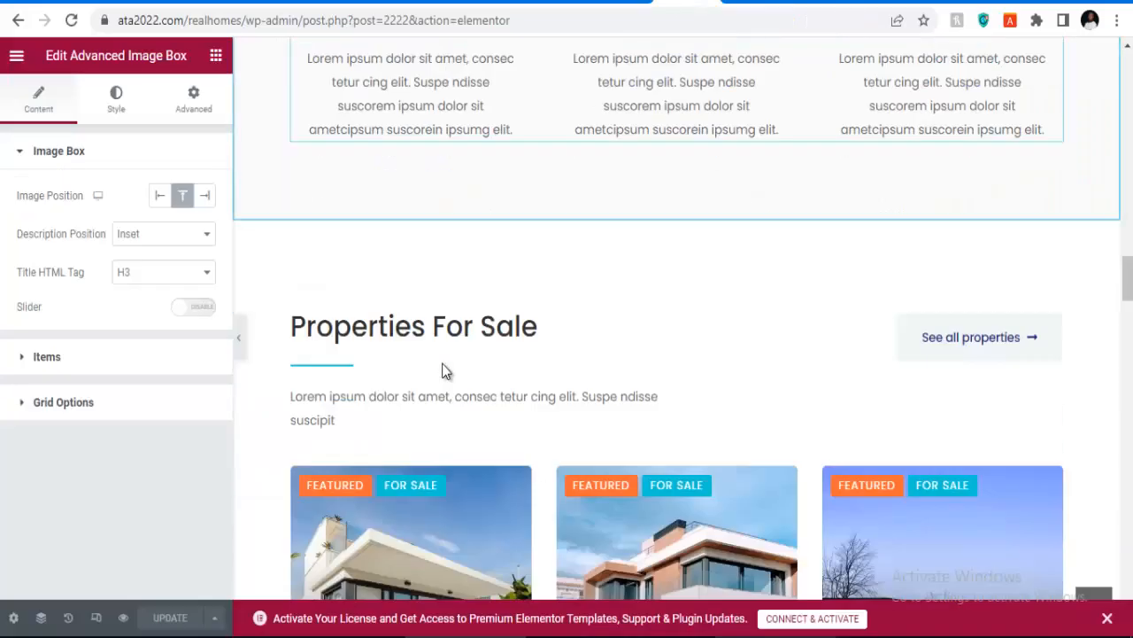
scroll(646, 326, down, 10)
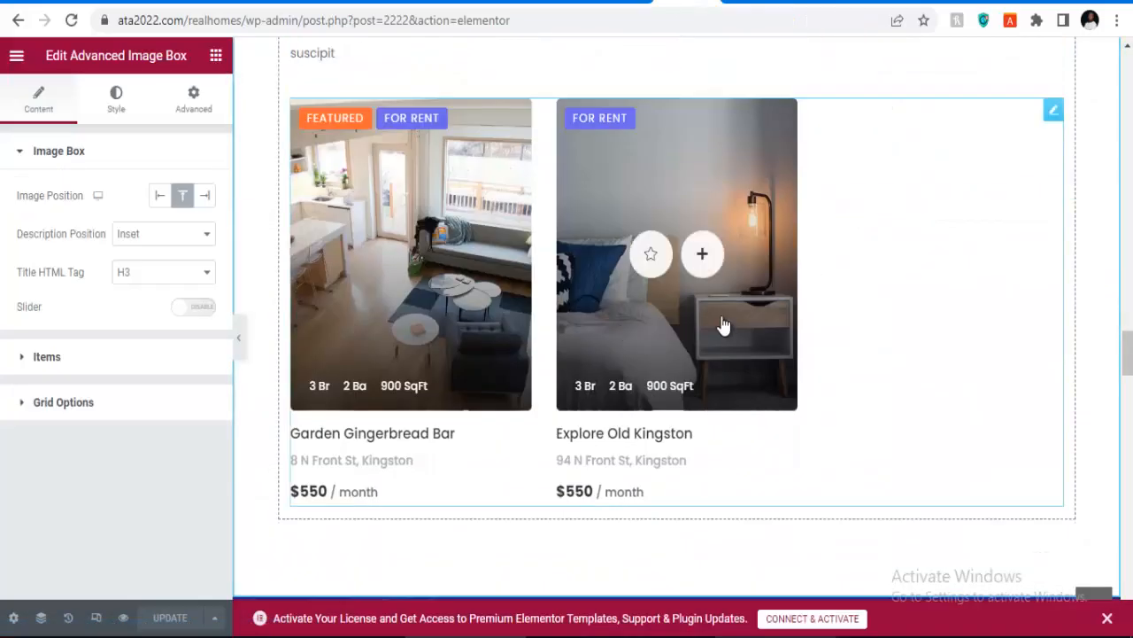
scroll(703, 253, down, 10)
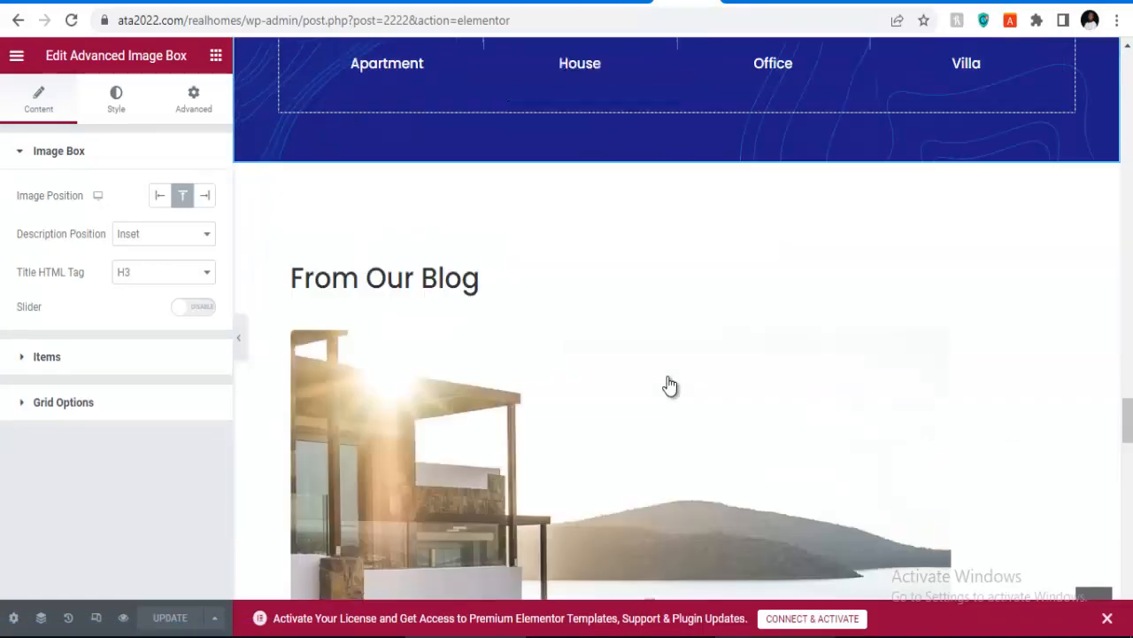
scroll(669, 385, down, 15)
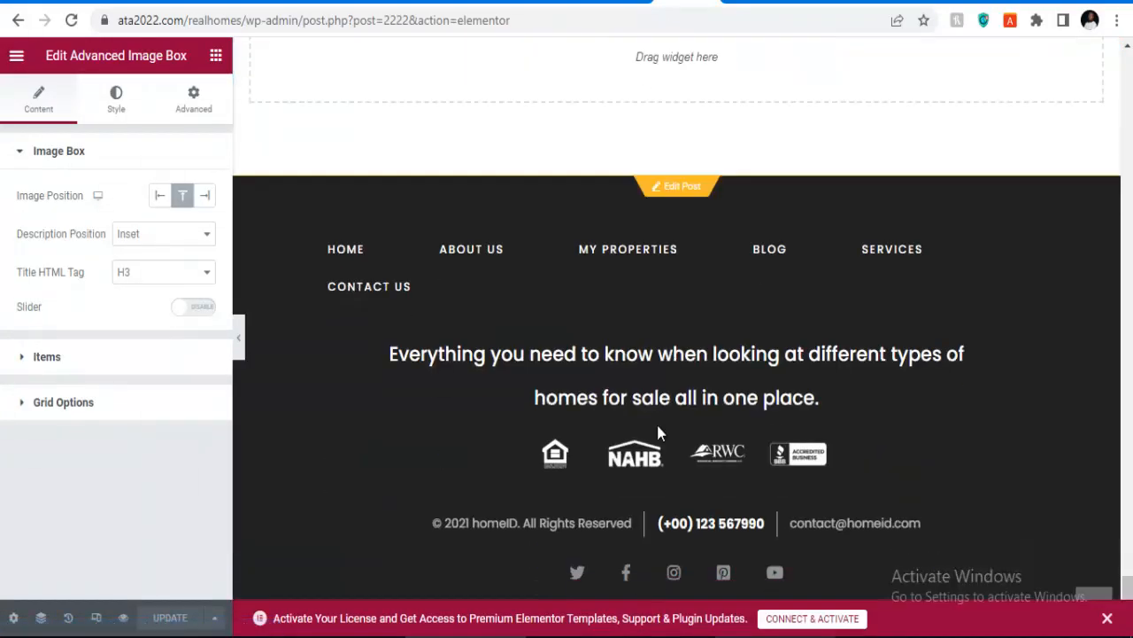
click(675, 187)
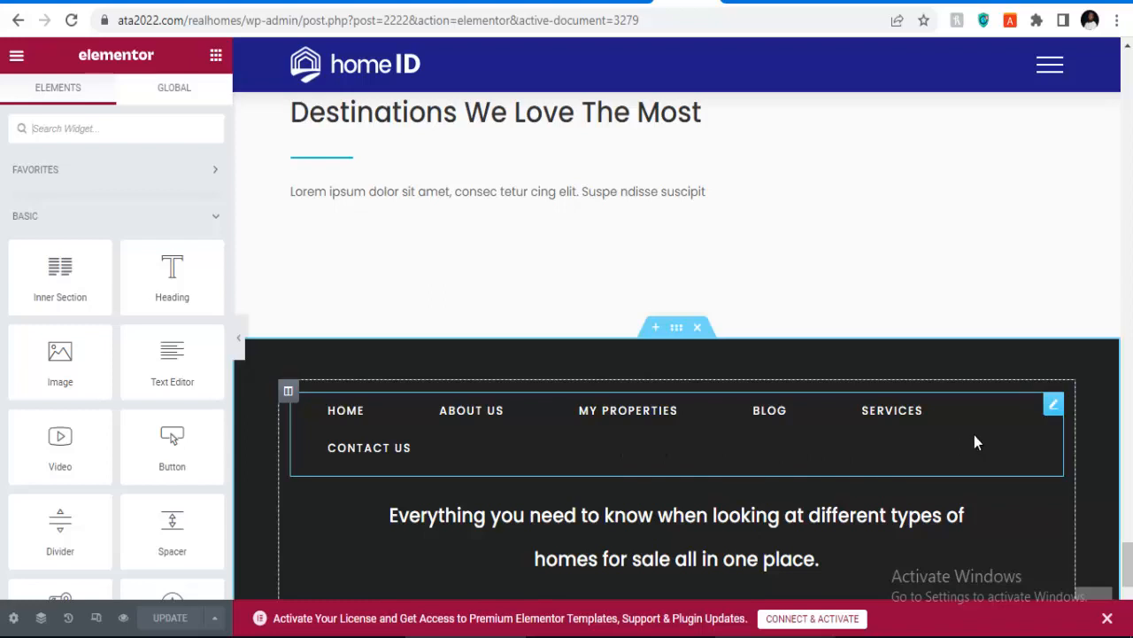
Step: Delete the footer navigation links and select the copyright text widget
right_click(1054, 413)
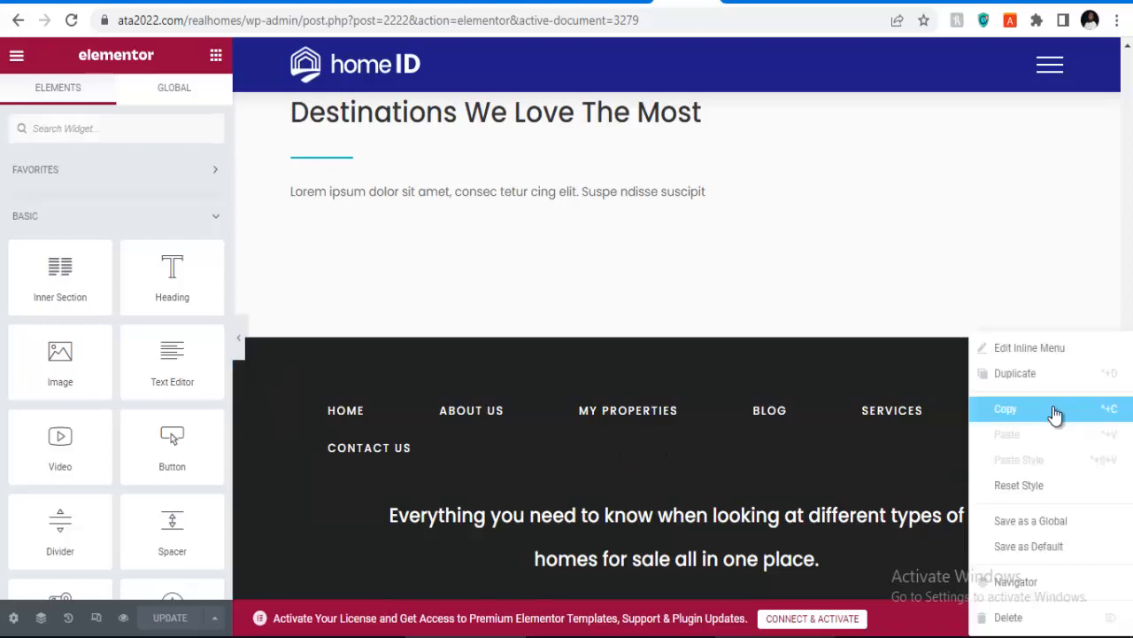
click(1013, 616)
scroll(866, 540, down, 2)
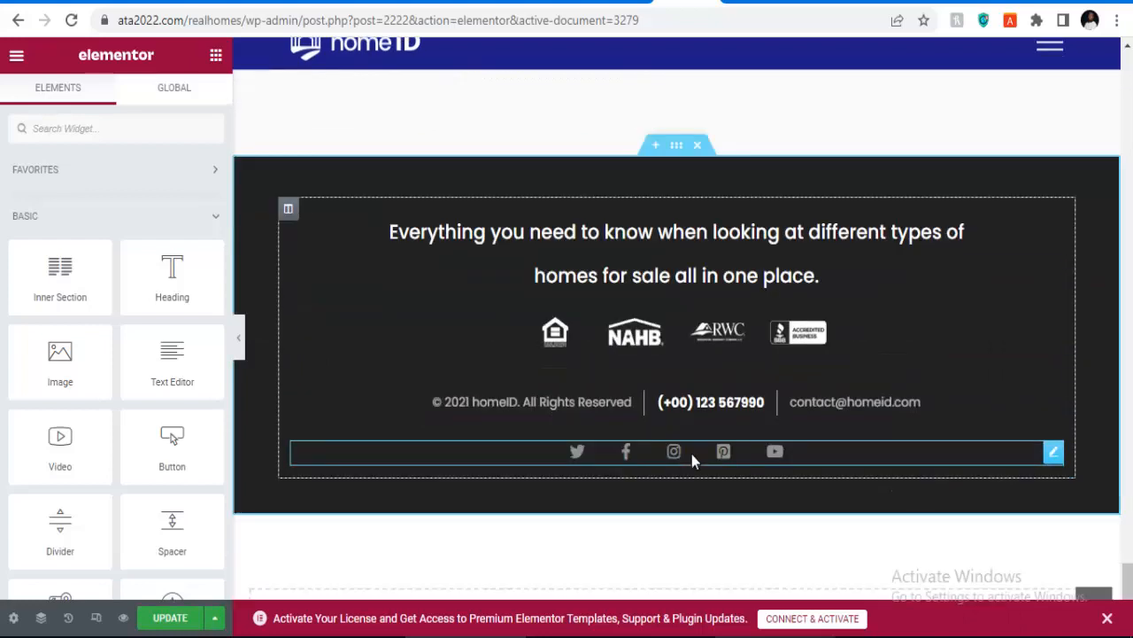
click(563, 405)
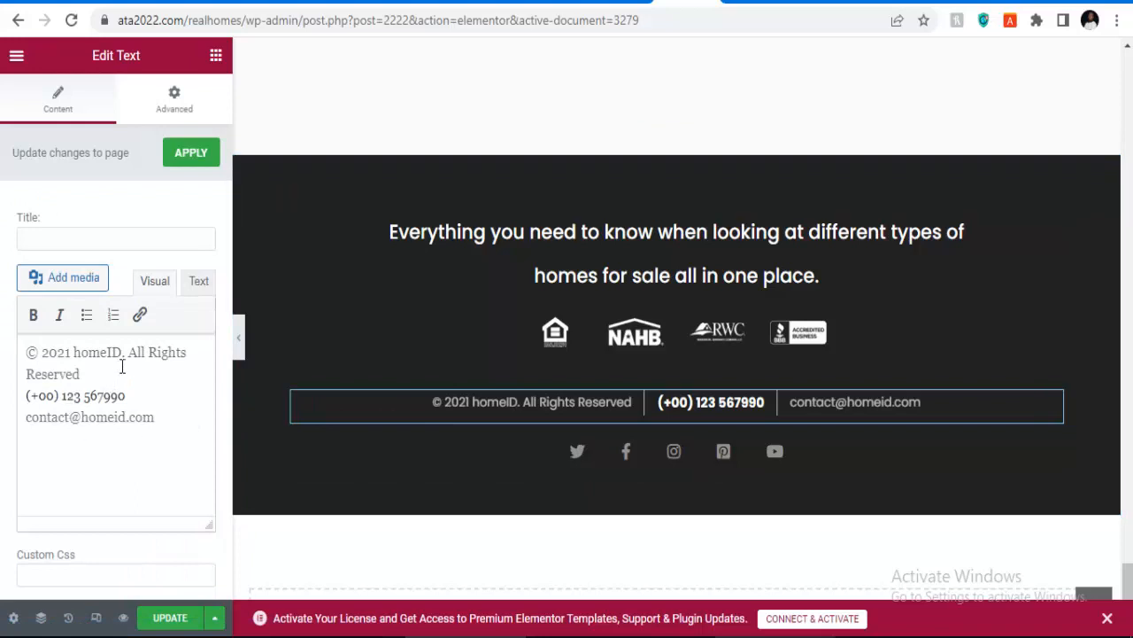
click(123, 353)
Step: Delete the row of association logos from the footer
scroll(622, 224, up, 3)
scroll(622, 223, up, 3)
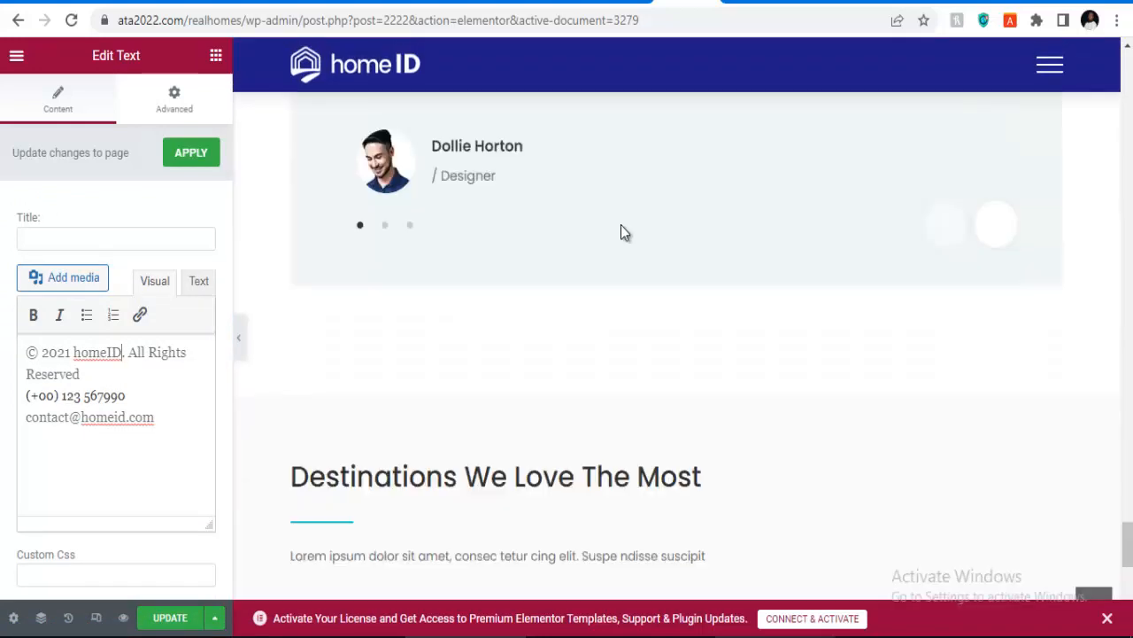
scroll(620, 233, down, 8)
scroll(712, 246, up, 3)
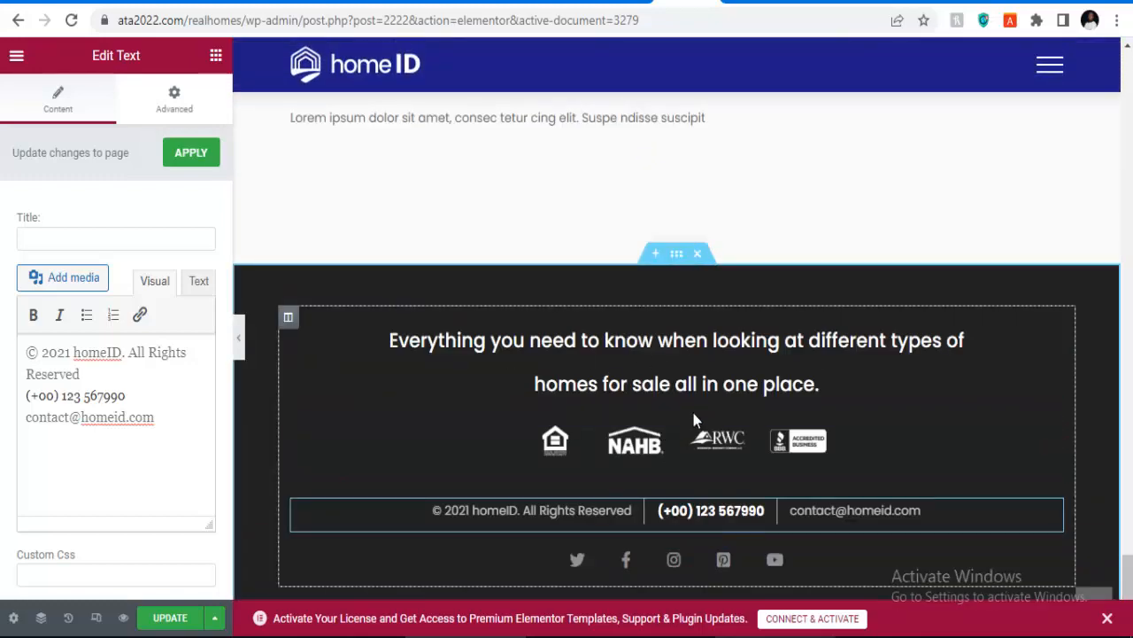
scroll(683, 389, down, 1)
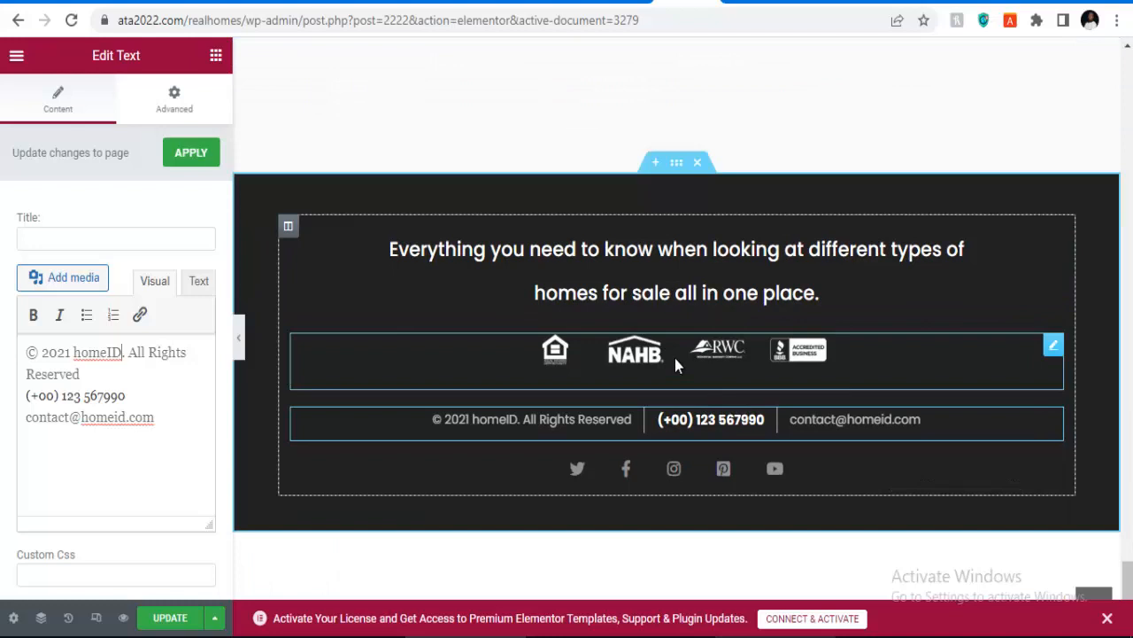
right_click(1053, 353)
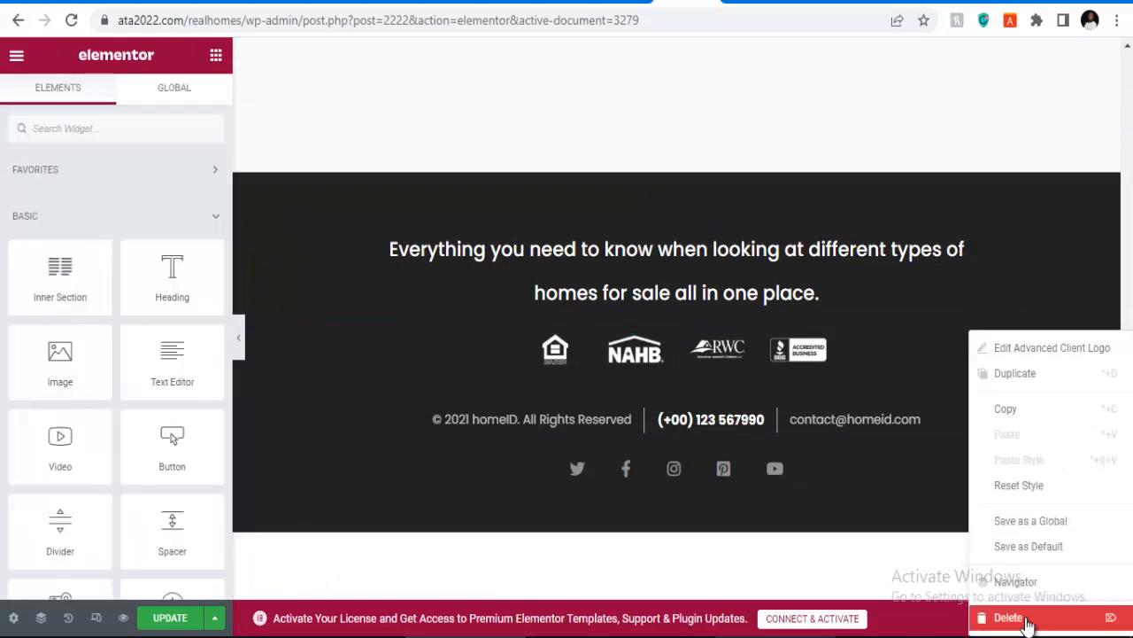
click(1026, 617)
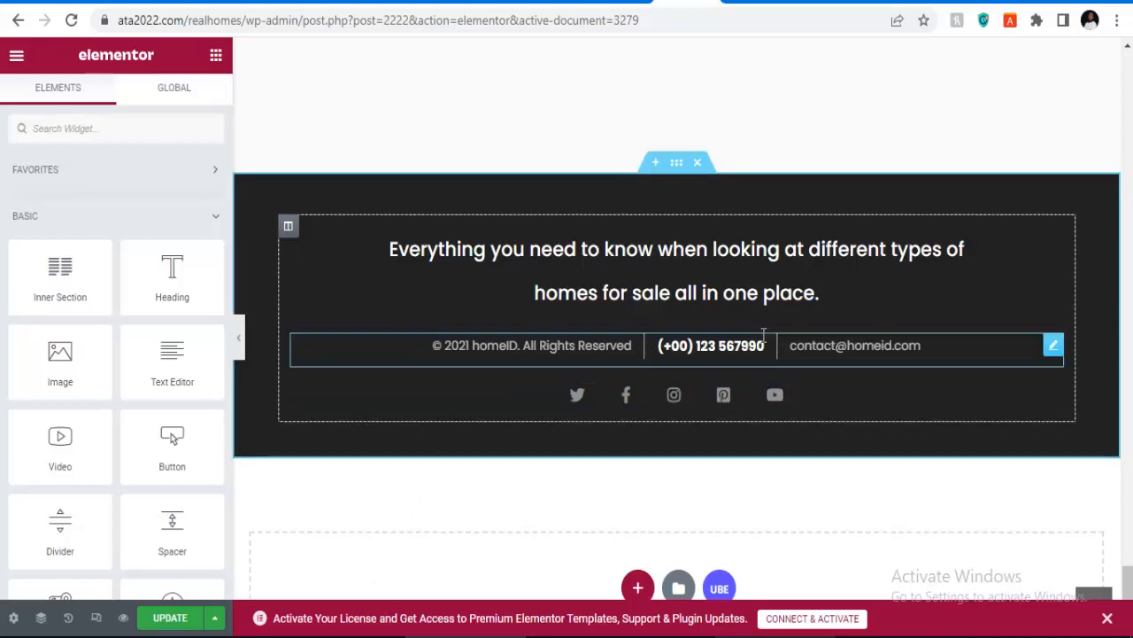
Step: Change the copyright line to © 2023 Touch Home, replacing homeID
click(509, 353)
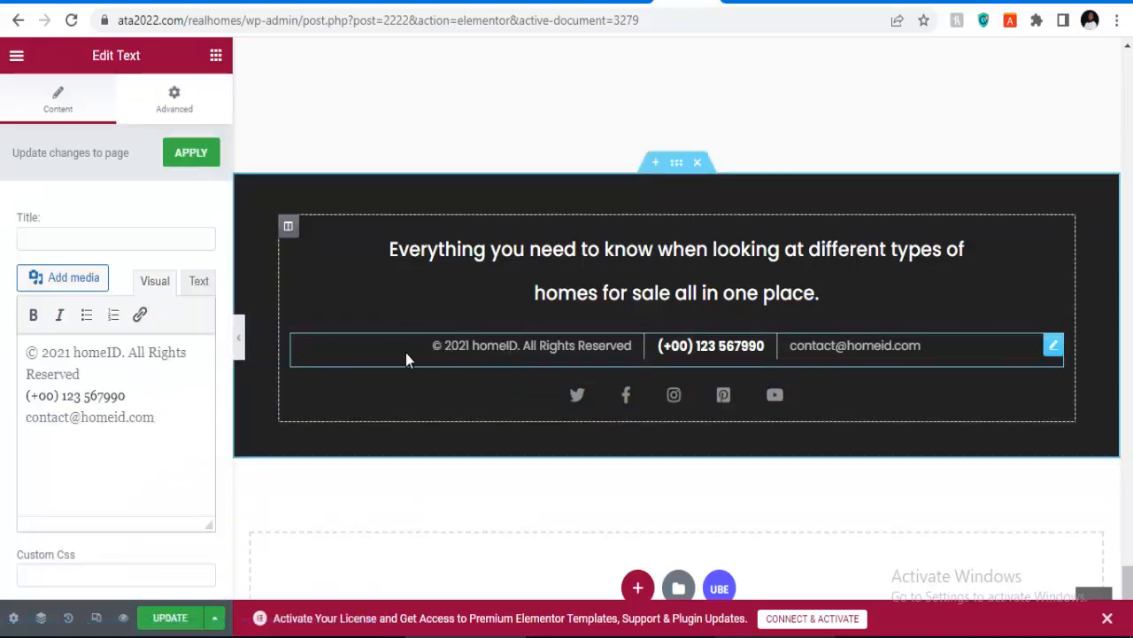
click(72, 352)
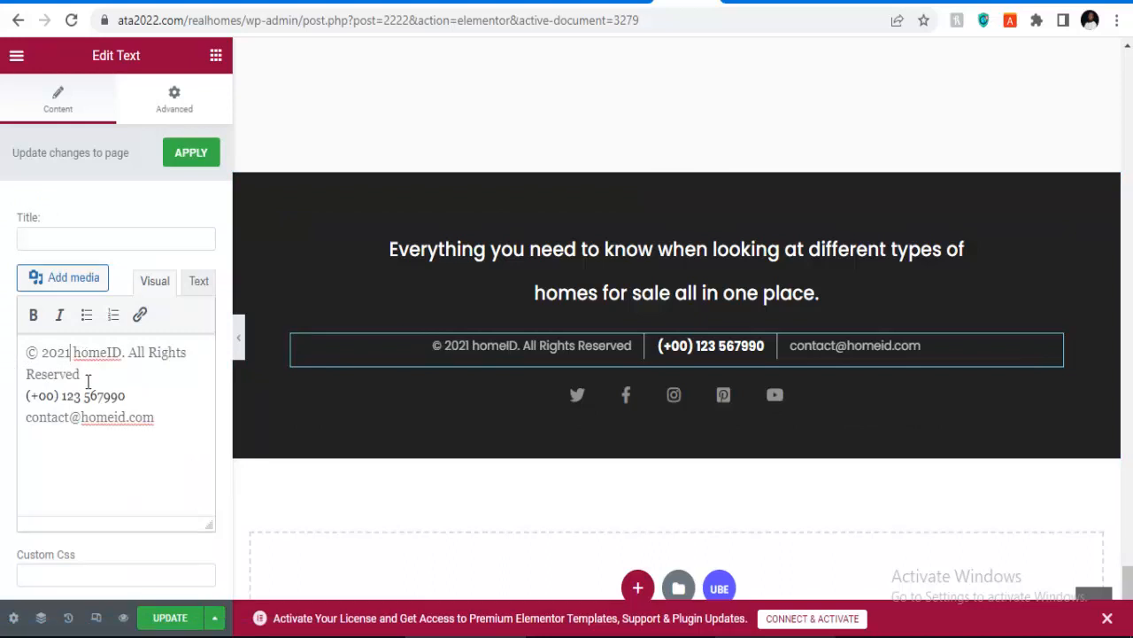
key(BackSpace)
text(2)
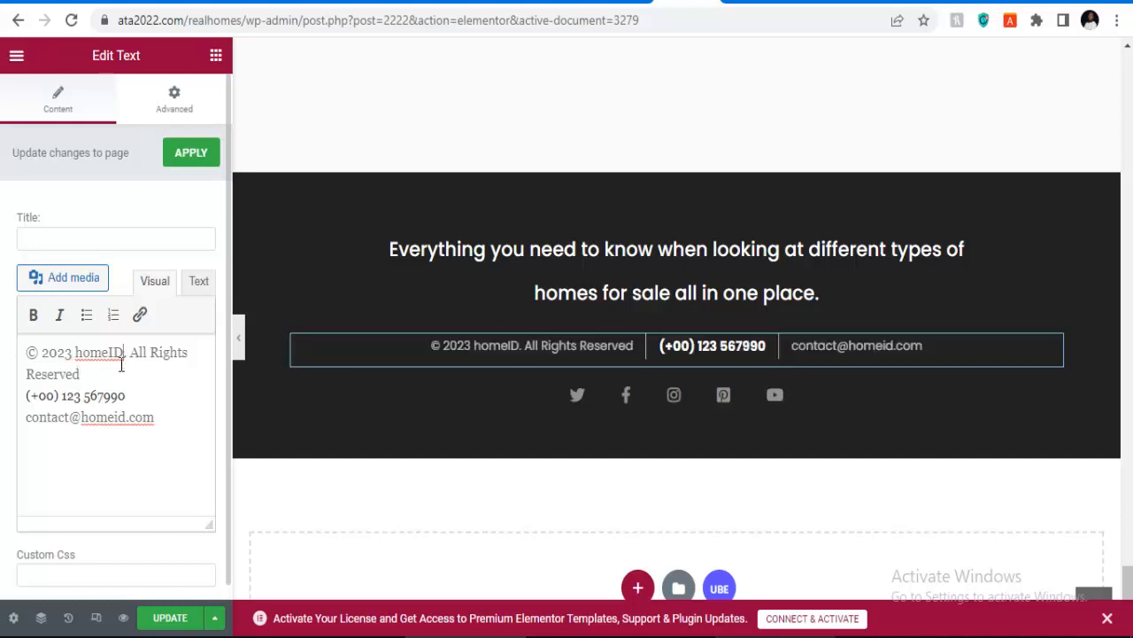
key(shift+Left)
key(shift+Left)
key(shift+Left)
key(shift+Left)
key(shift+Left)
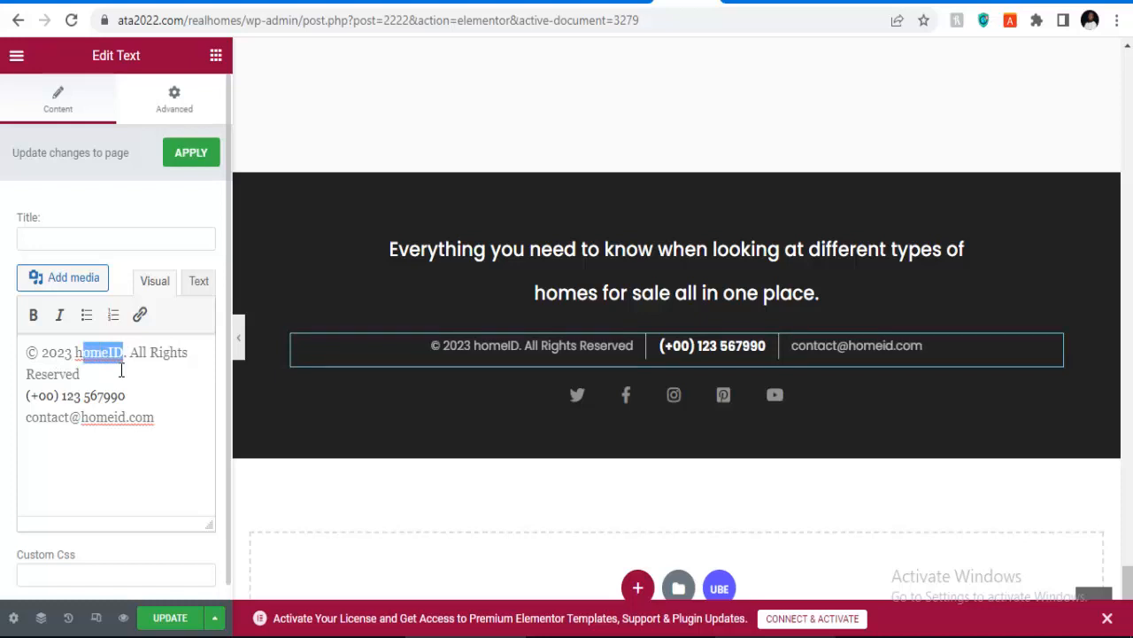
key(shift+Left)
text(Touvo)
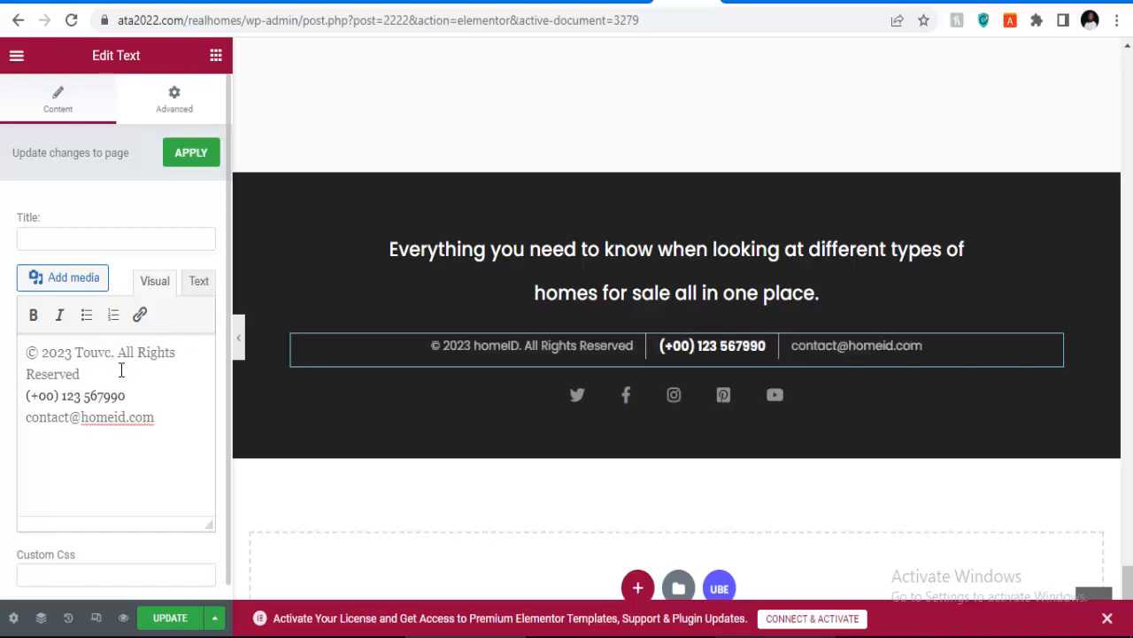
key(BackSpace)
key(BackSpace)
key(BackSpace)
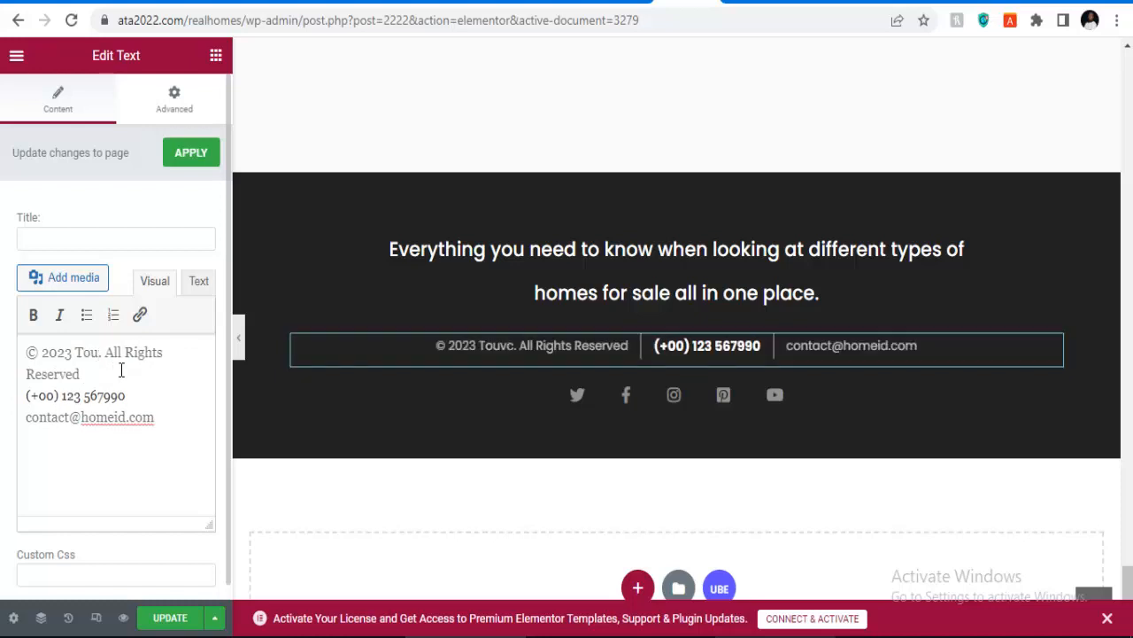
text(ch Home)
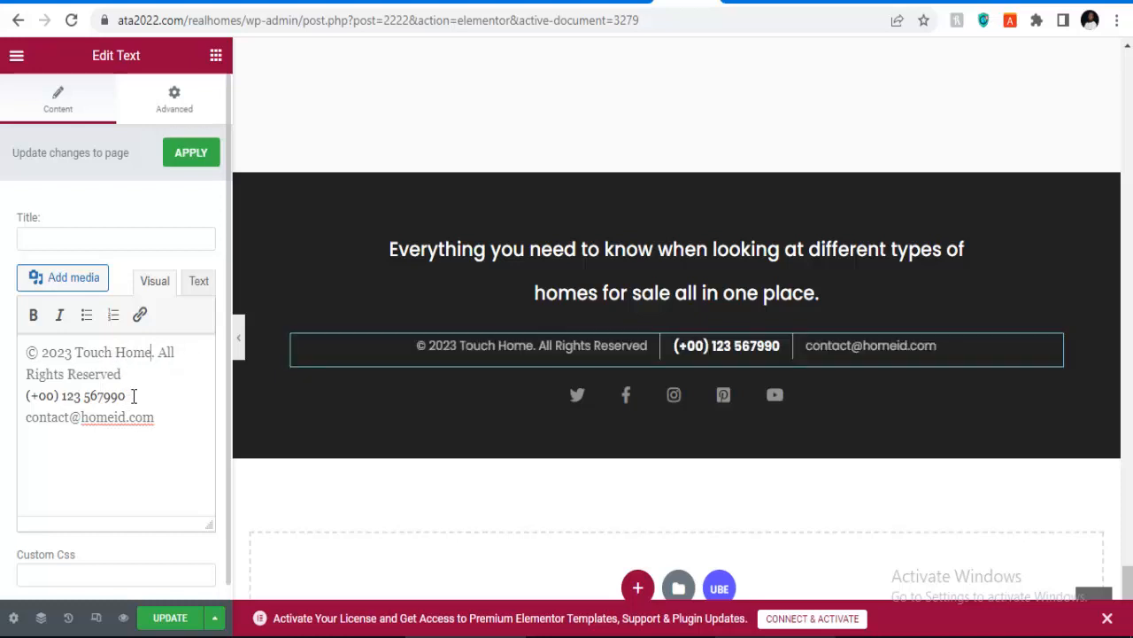
Step: Replace the footer phone number with the new one and apply the text
drag(126, 395, 31, 395)
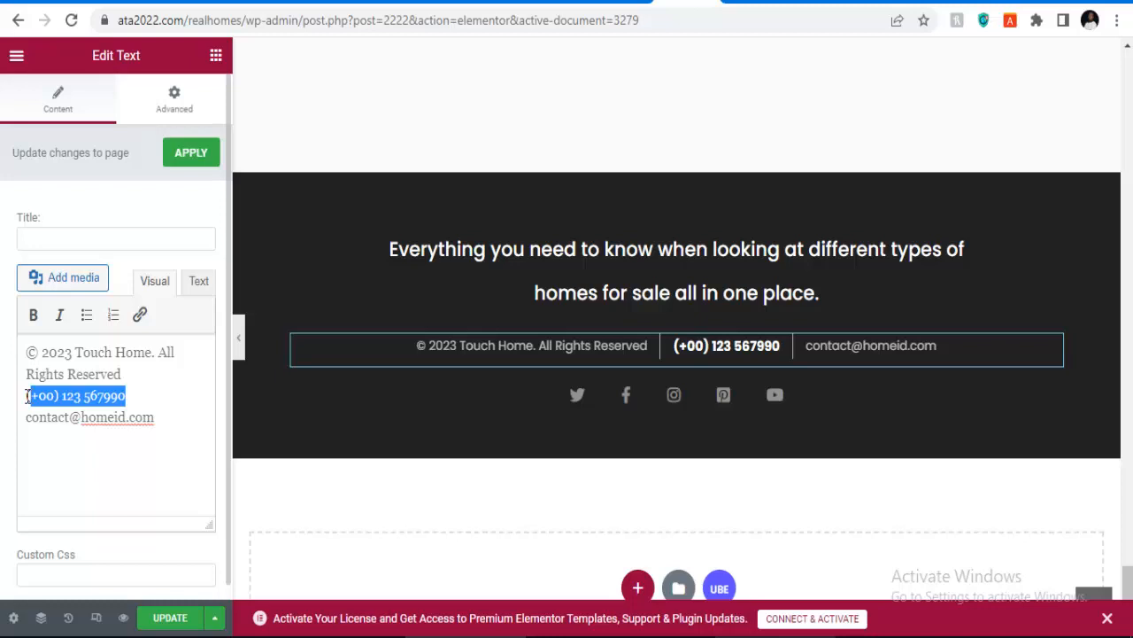
key(BackSpace)
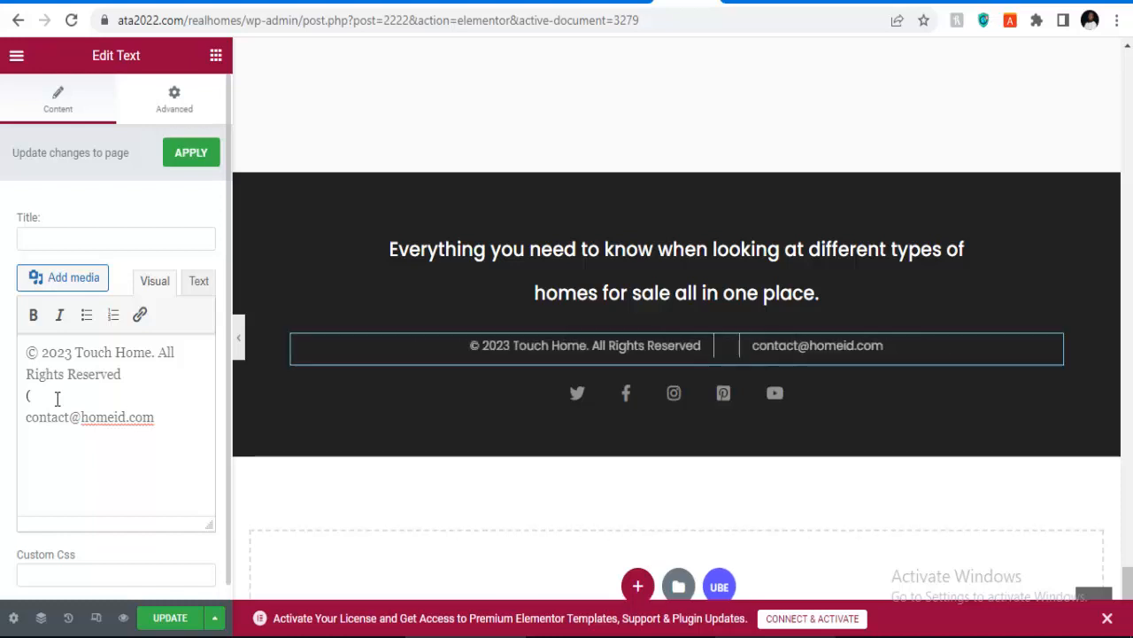
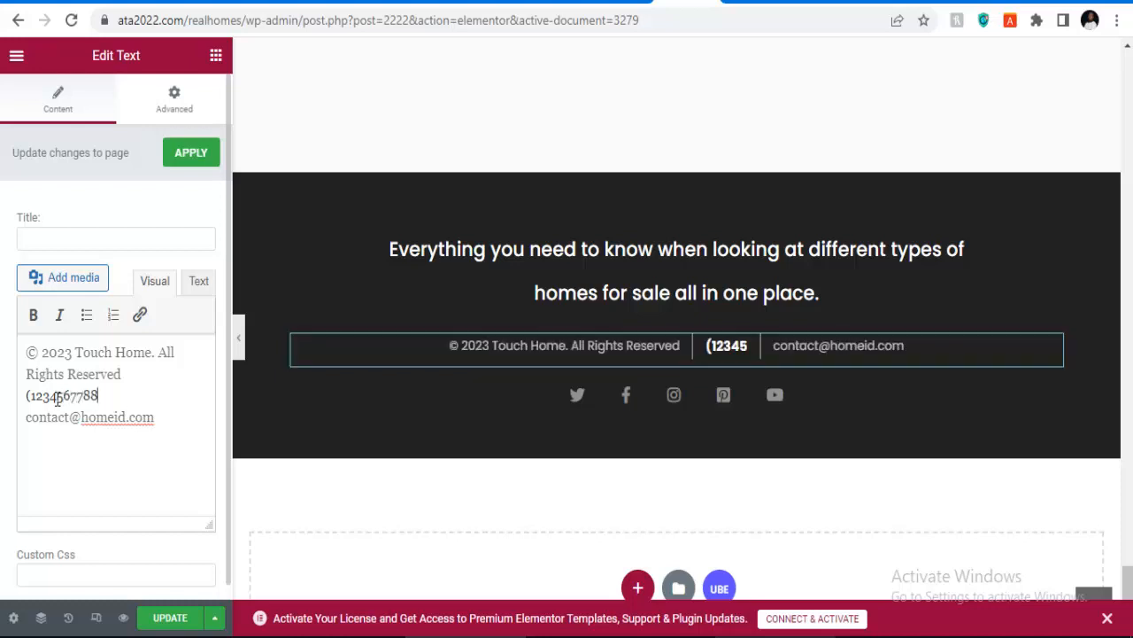
click(211, 156)
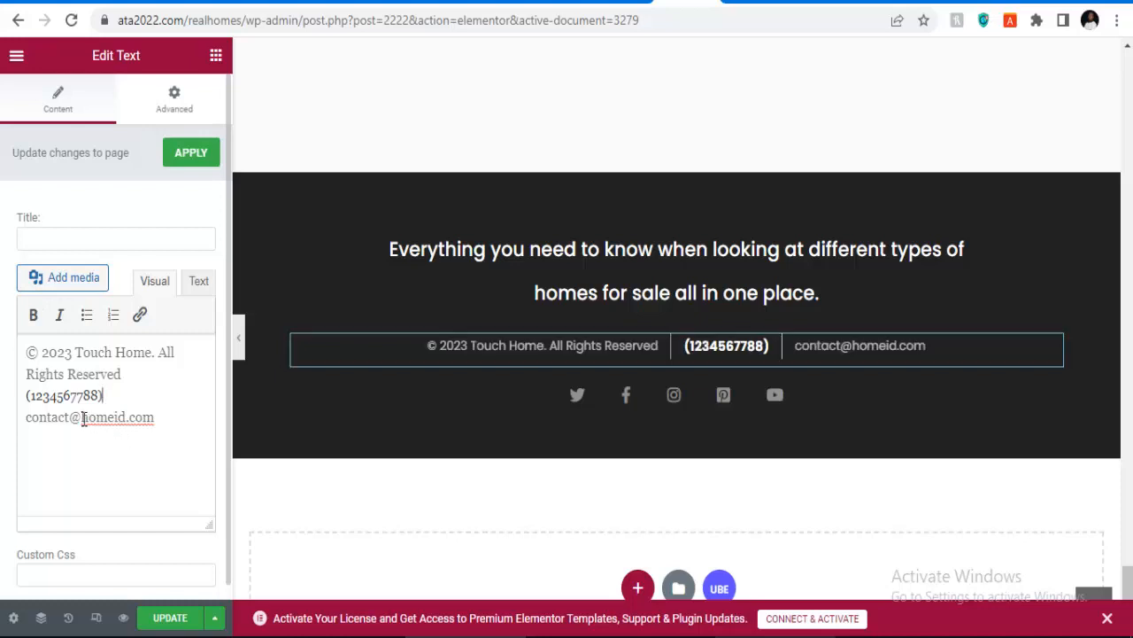
Step: Replace the e-mail address's domain with the Touch Home domain
drag(112, 417, 164, 421)
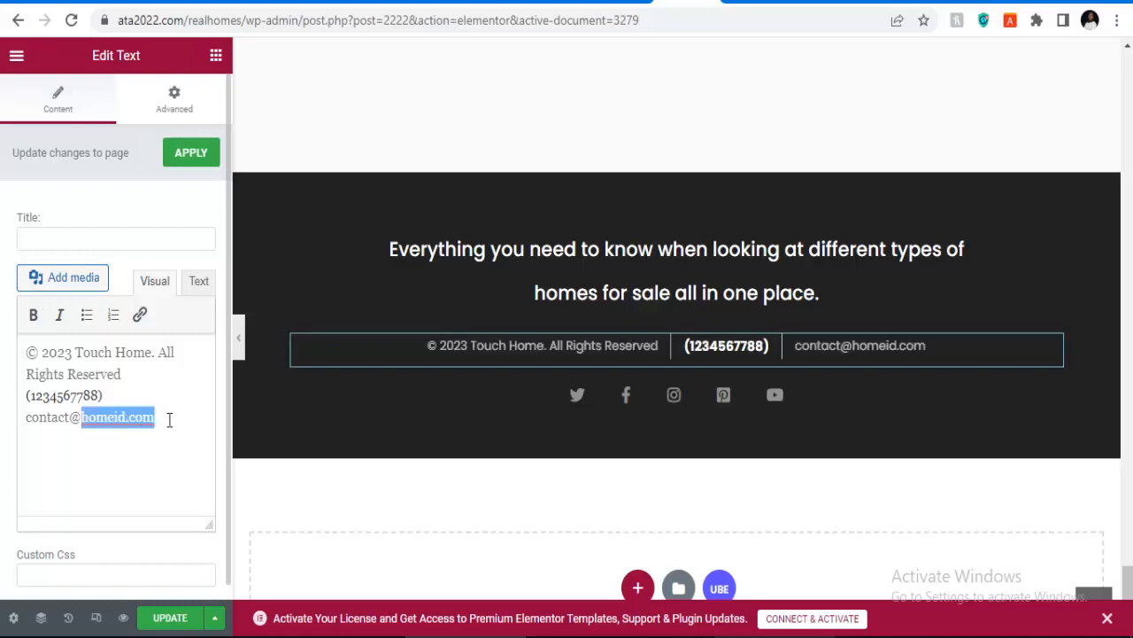
key(BackSpace)
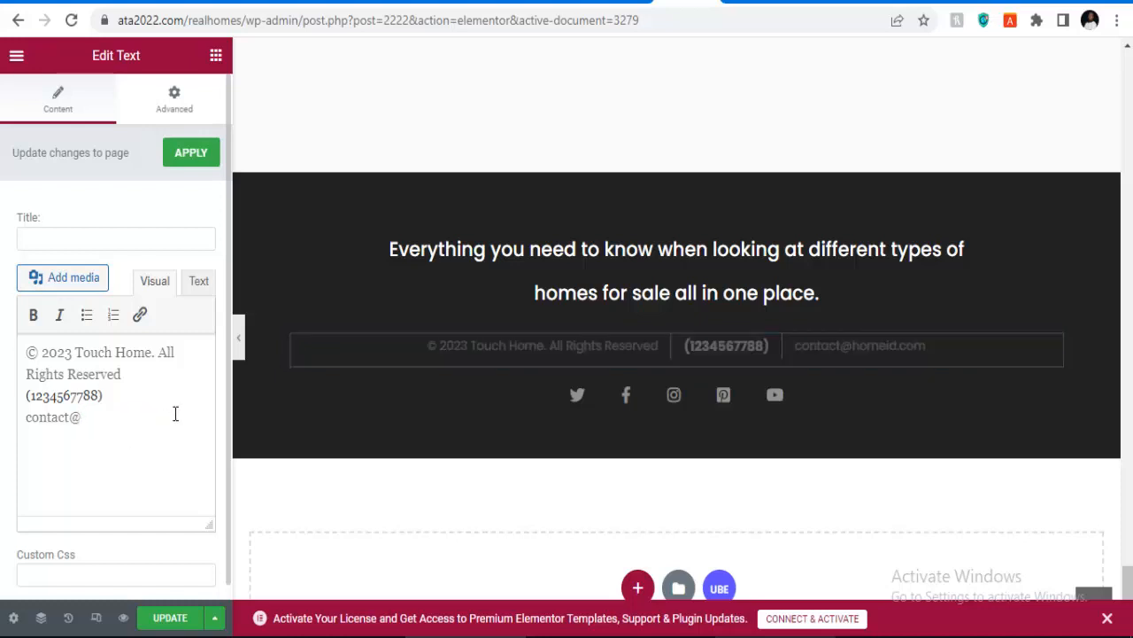
text(e)
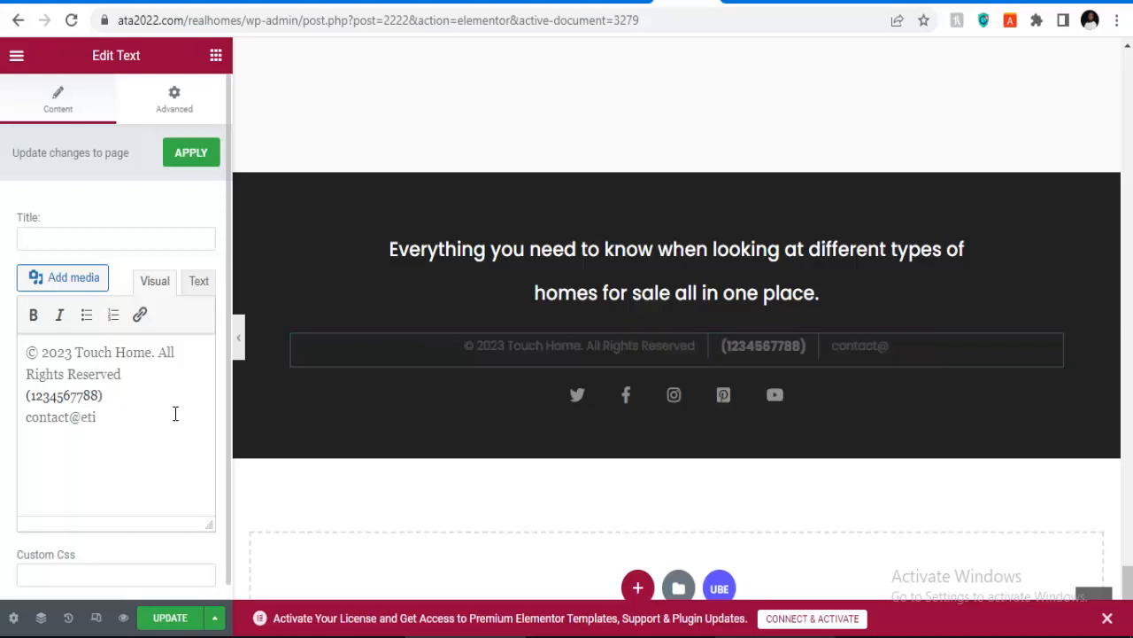
key(BackSpace)
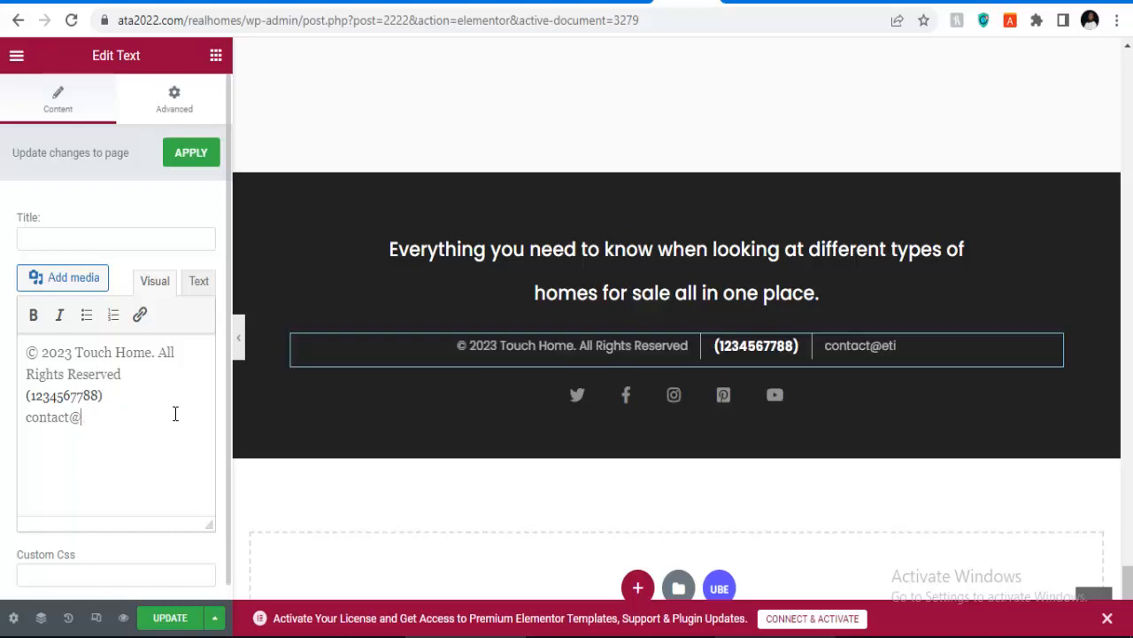
text(touch)
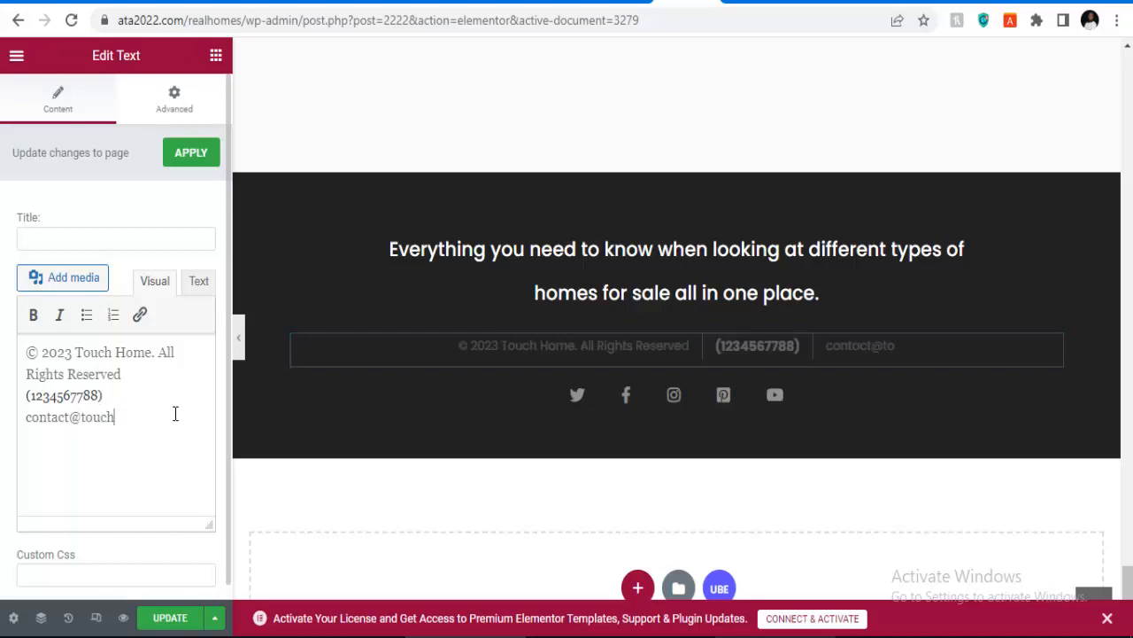
text(home)
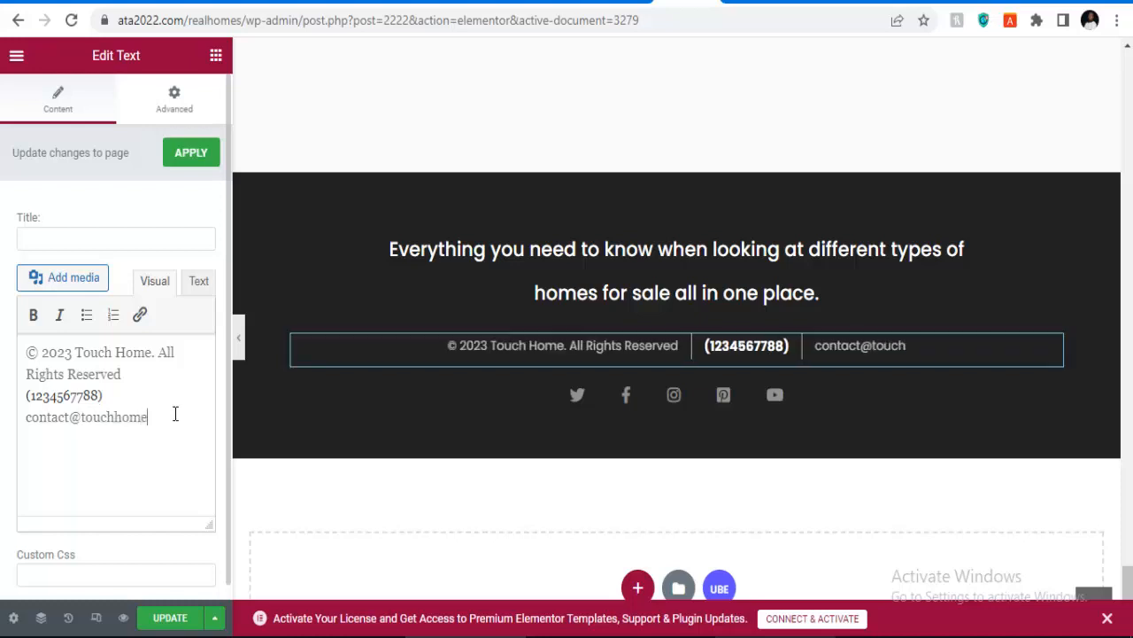
text(.com)
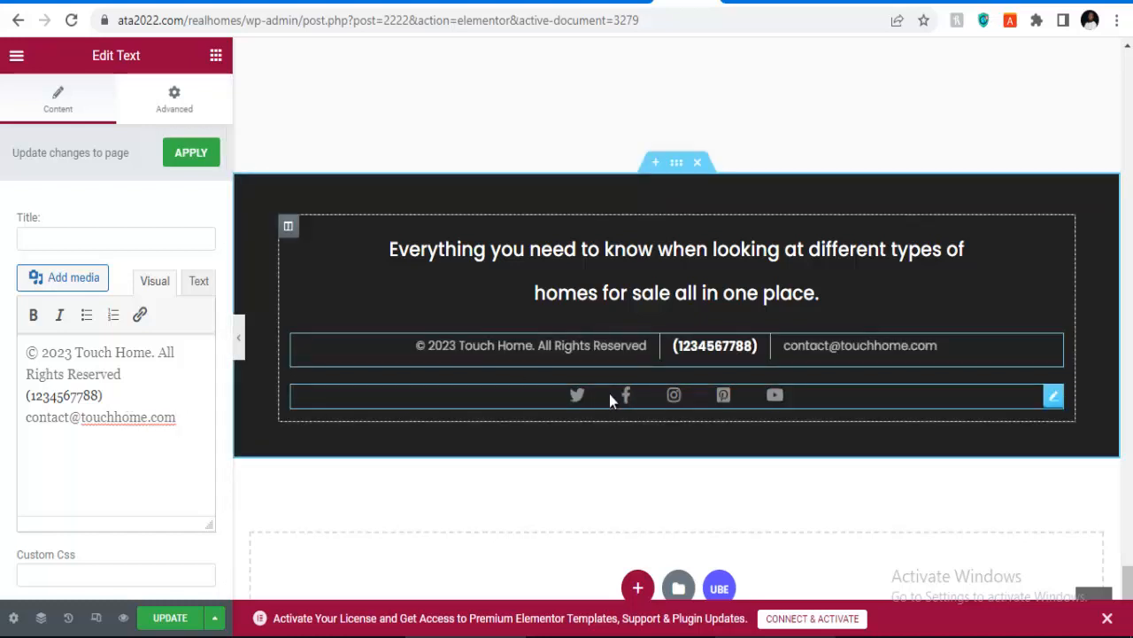
Step: Set the Twitter social icon's link to #
click(535, 402)
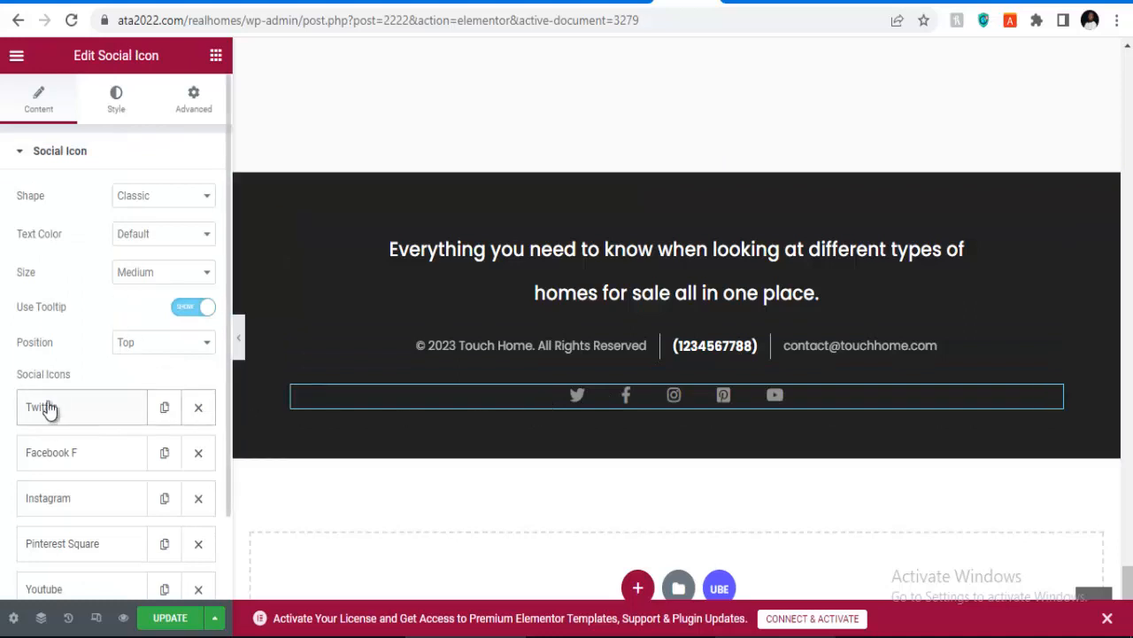
scroll(49, 408, down, 1)
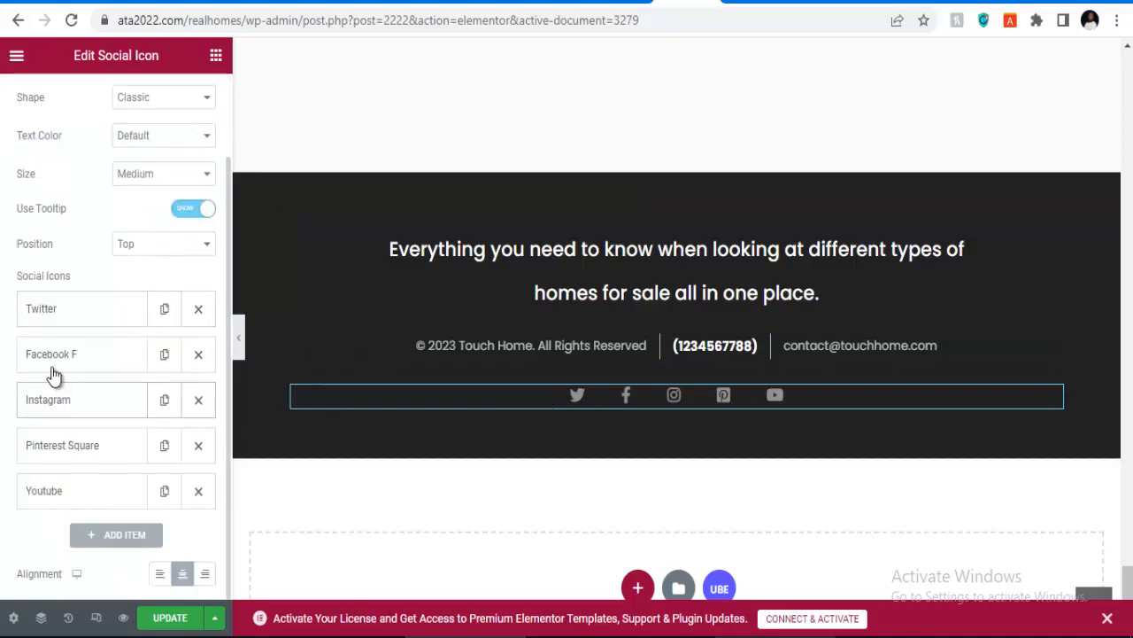
click(69, 316)
scroll(70, 476, down, 1)
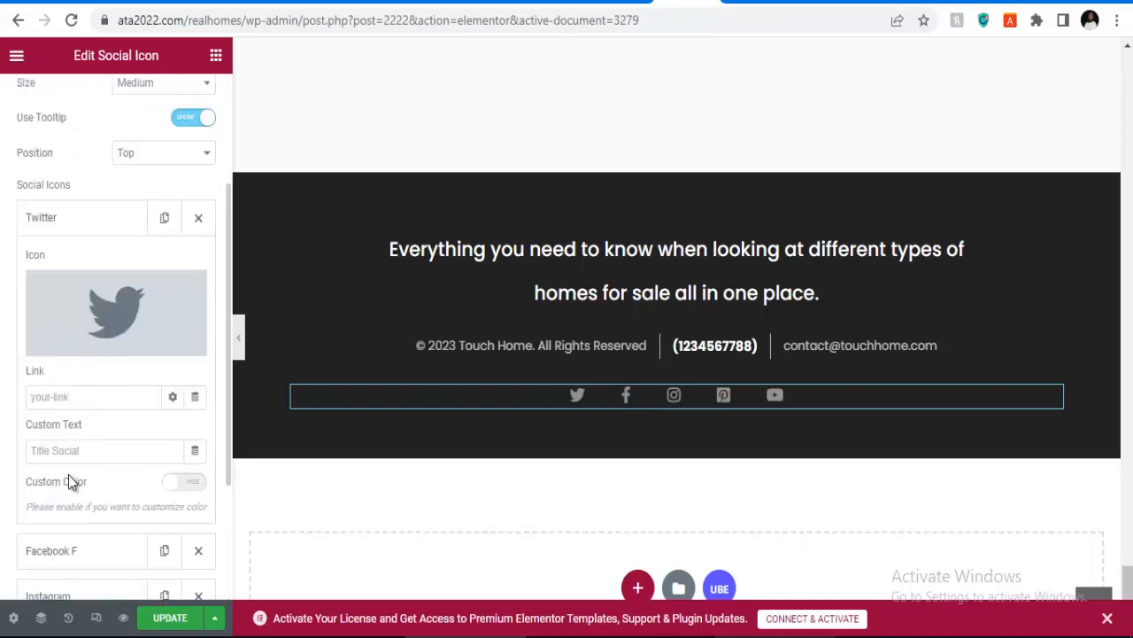
click(68, 398)
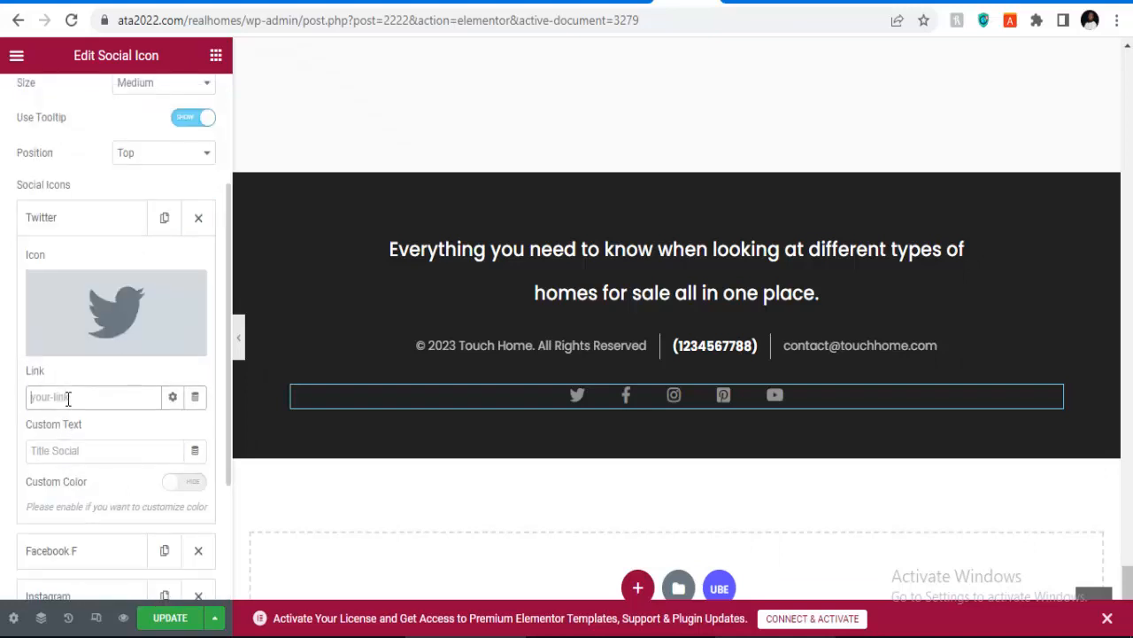
text(#)
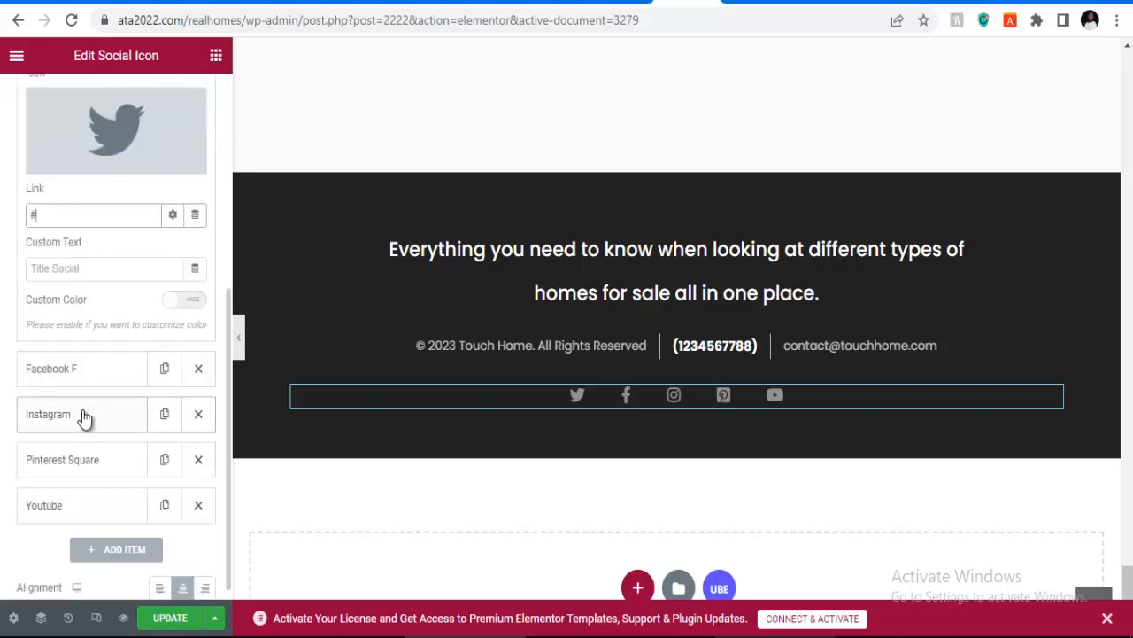
Step: Review the Facebook, Instagram, Pinterest and YouTube icons, then save the footer with Update
click(79, 372)
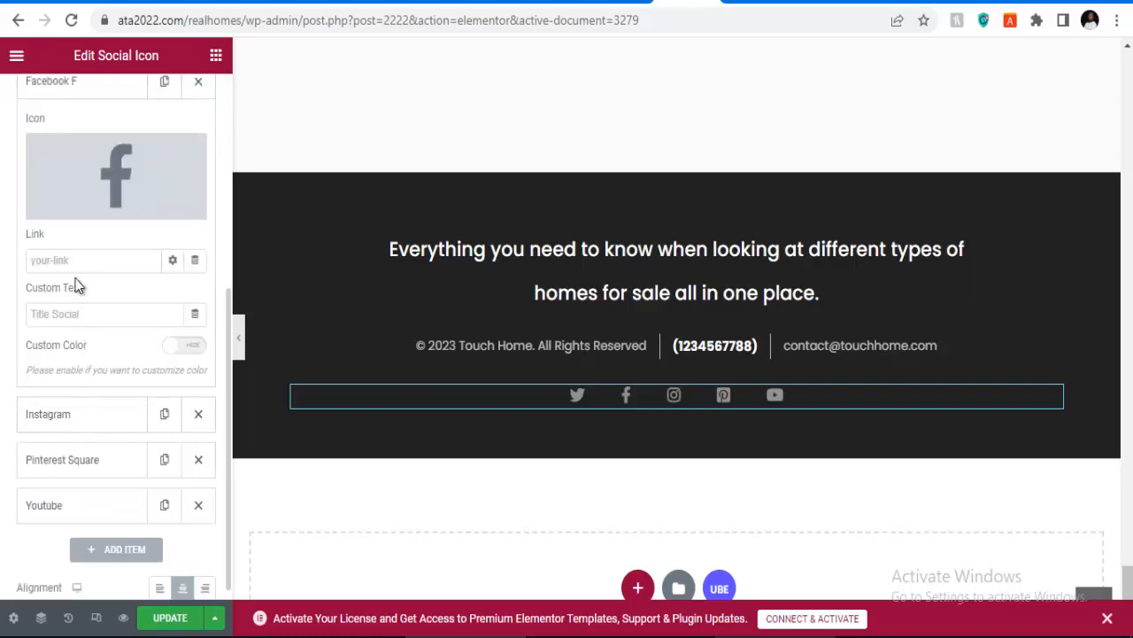
click(78, 413)
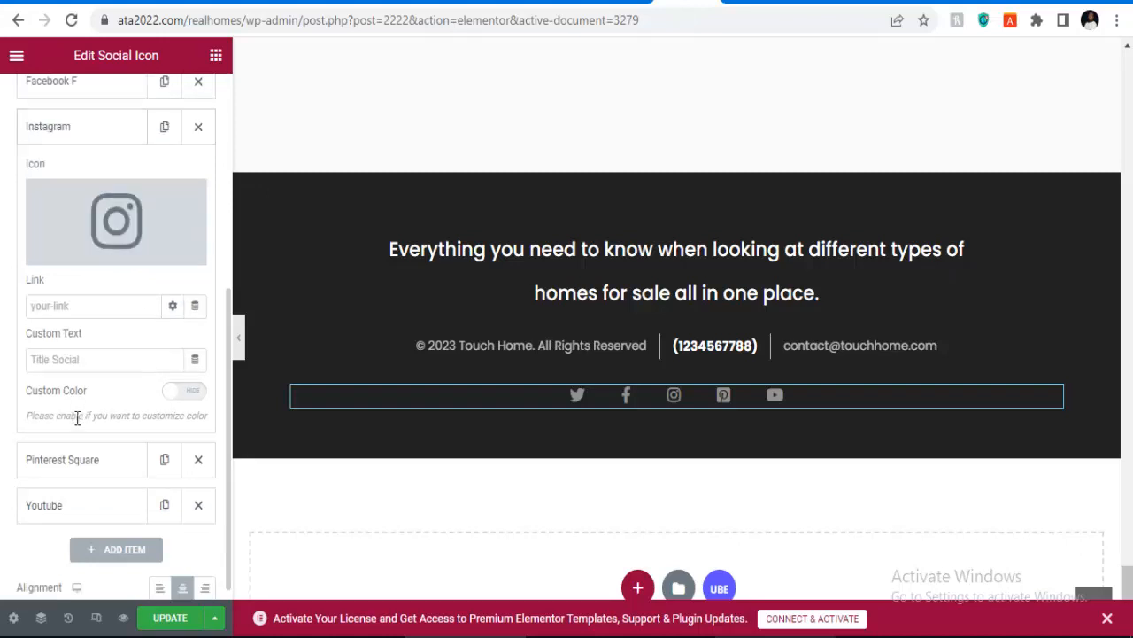
click(77, 459)
click(71, 505)
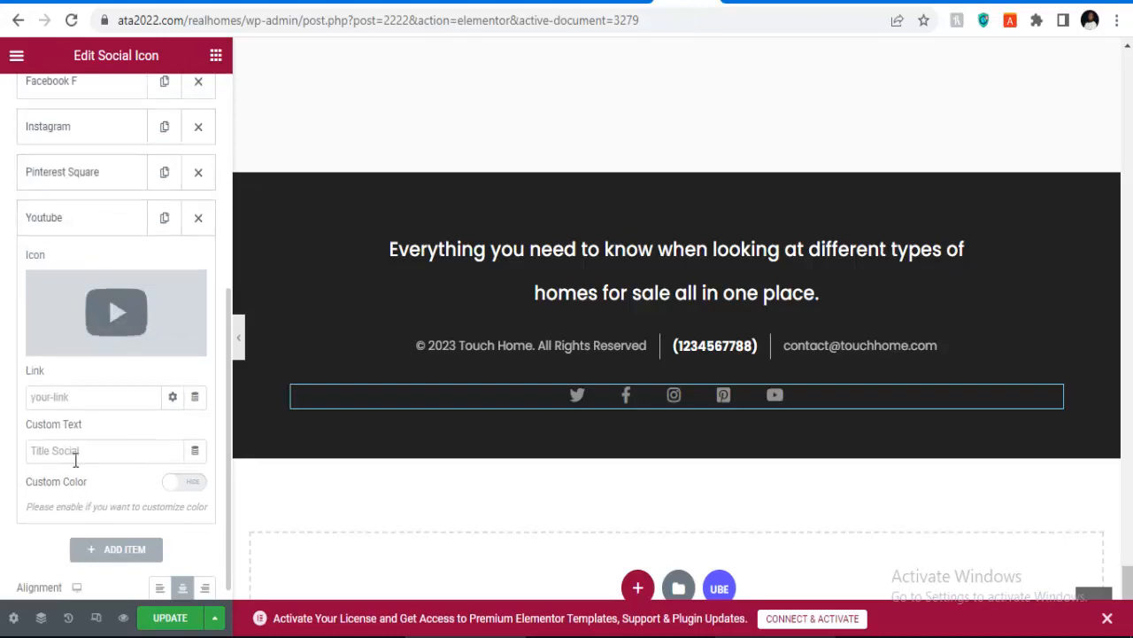
scroll(93, 491, up, 3)
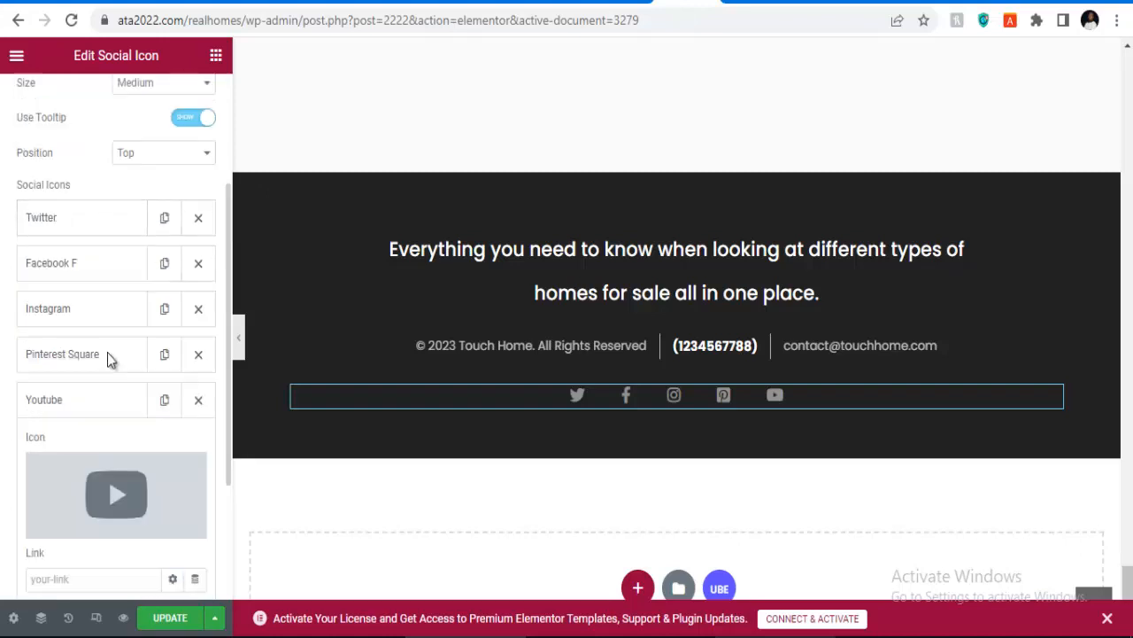
click(166, 618)
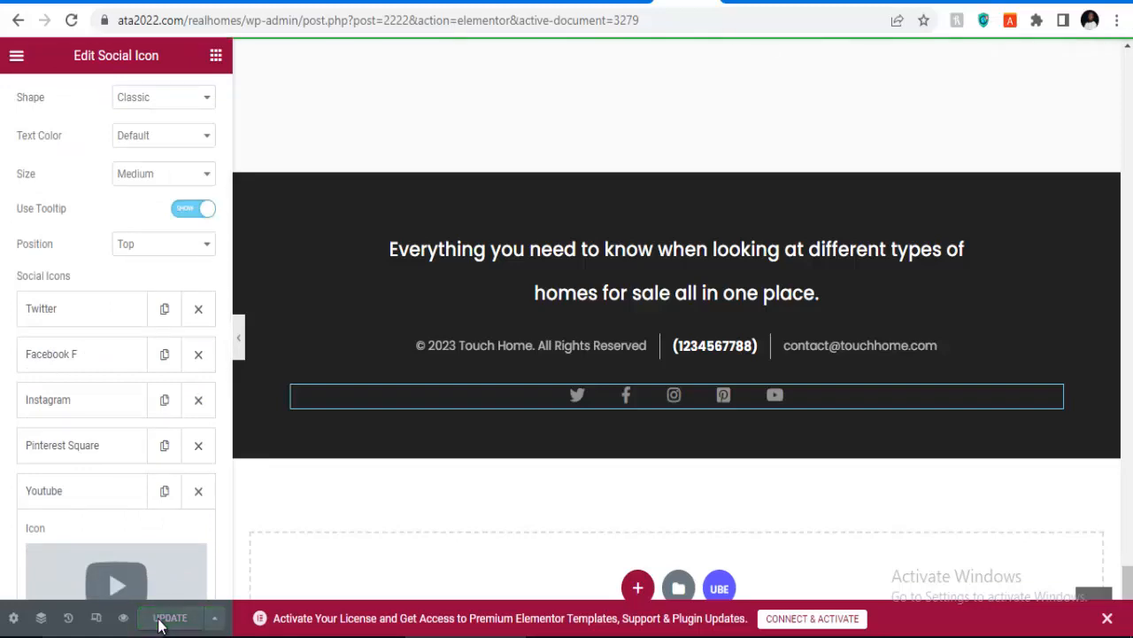
Step: Switch from the footer template to editing the home page, browsing down to Why Choose Us
scroll(522, 363, up, 15)
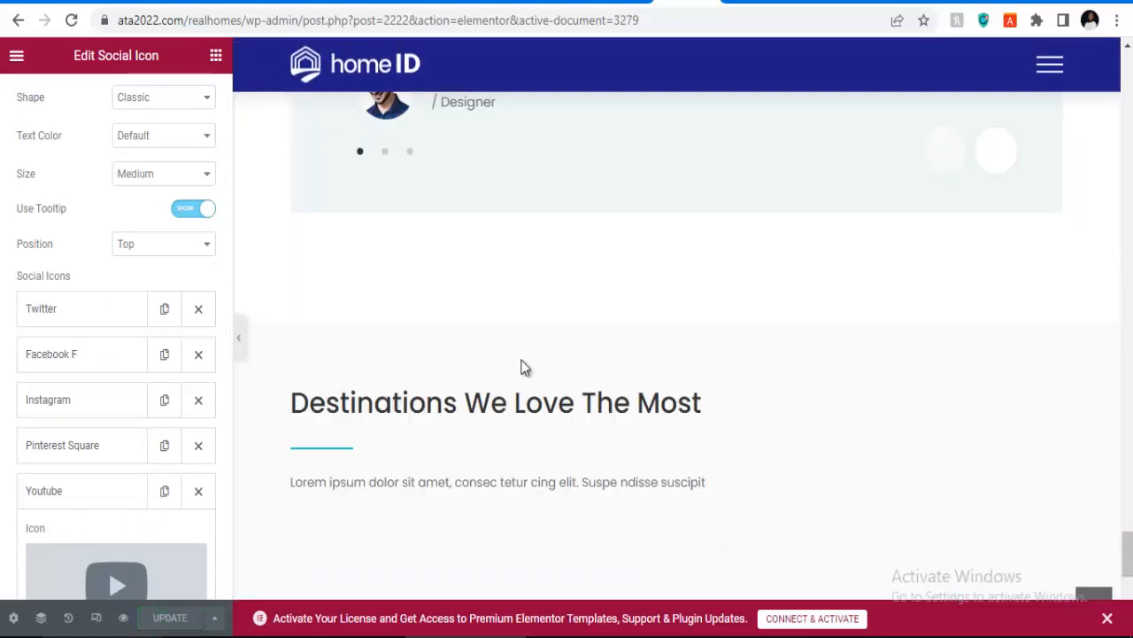
scroll(620, 355, up, 15)
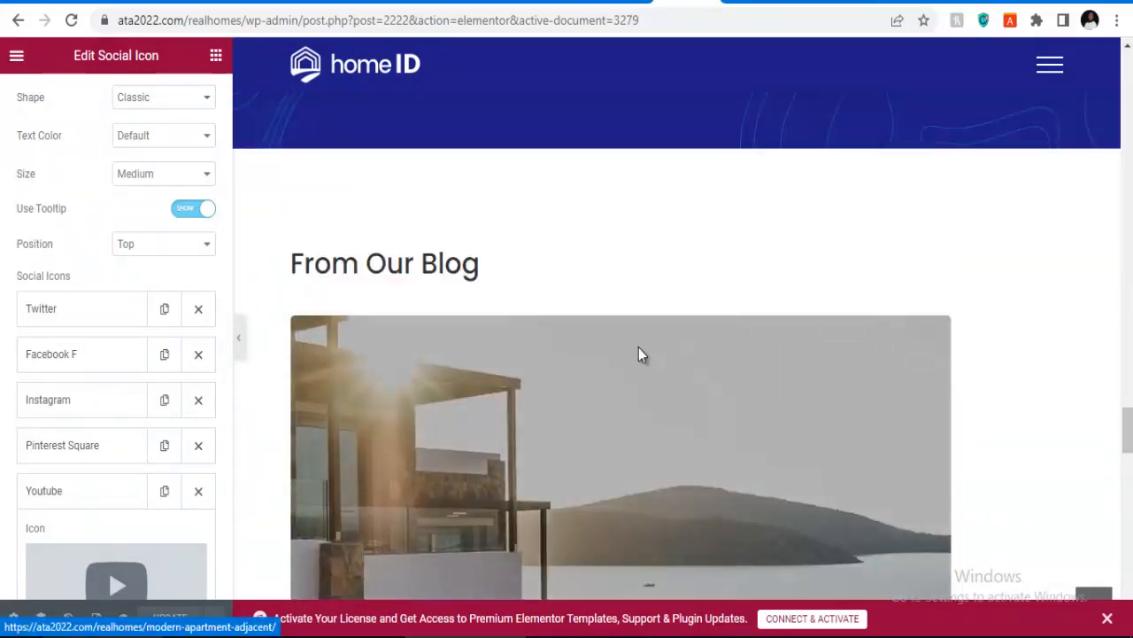
scroll(644, 361, up, 15)
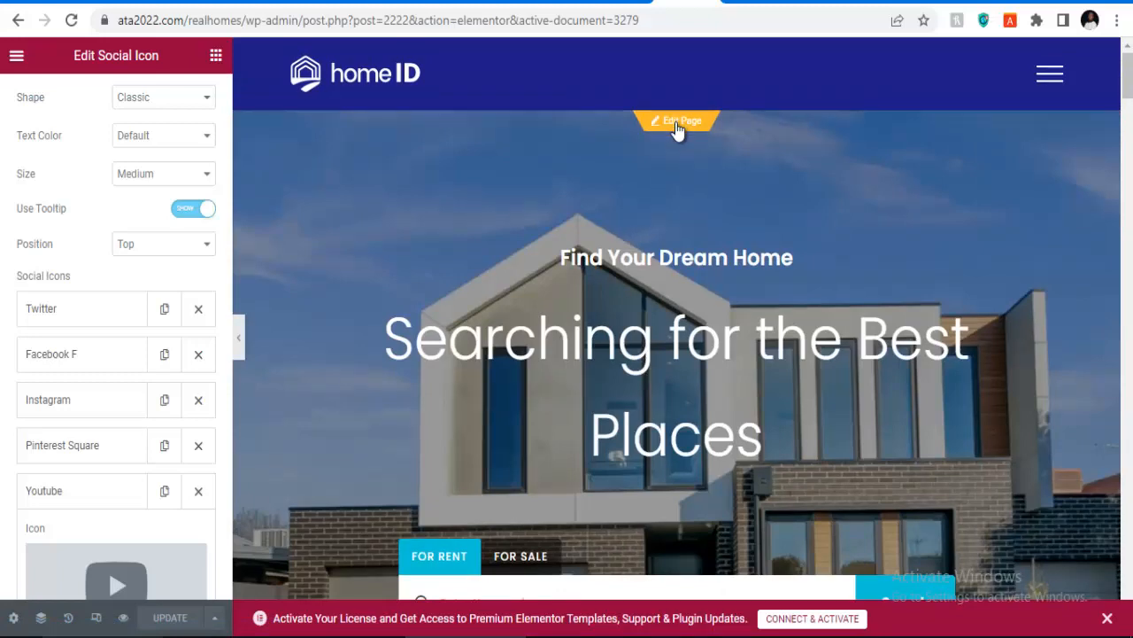
click(675, 122)
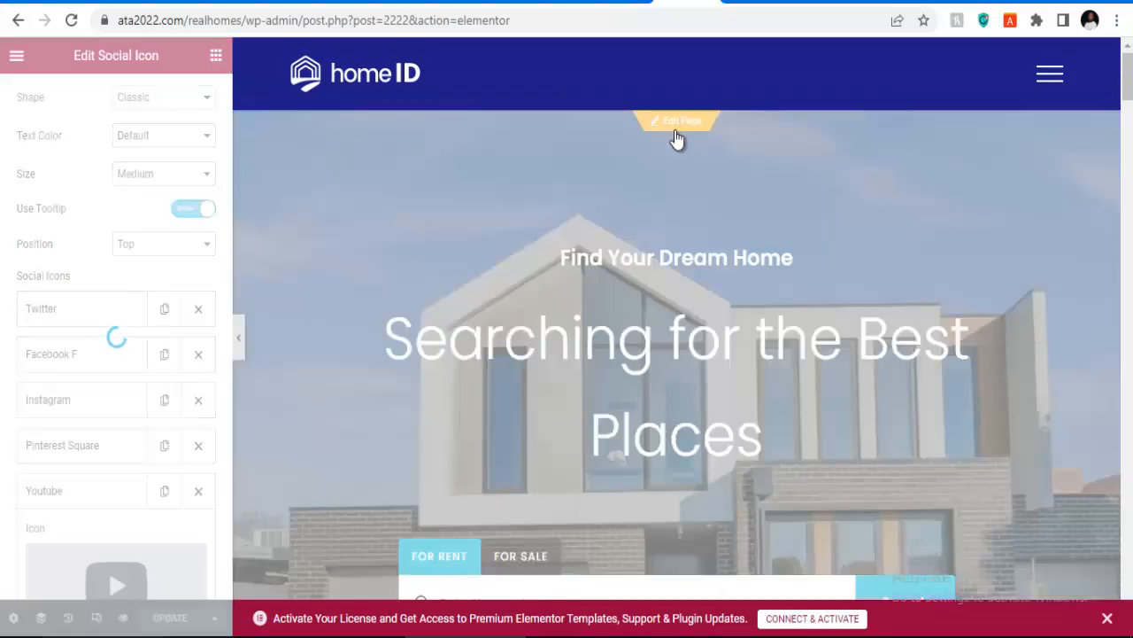
scroll(682, 212, down, 10)
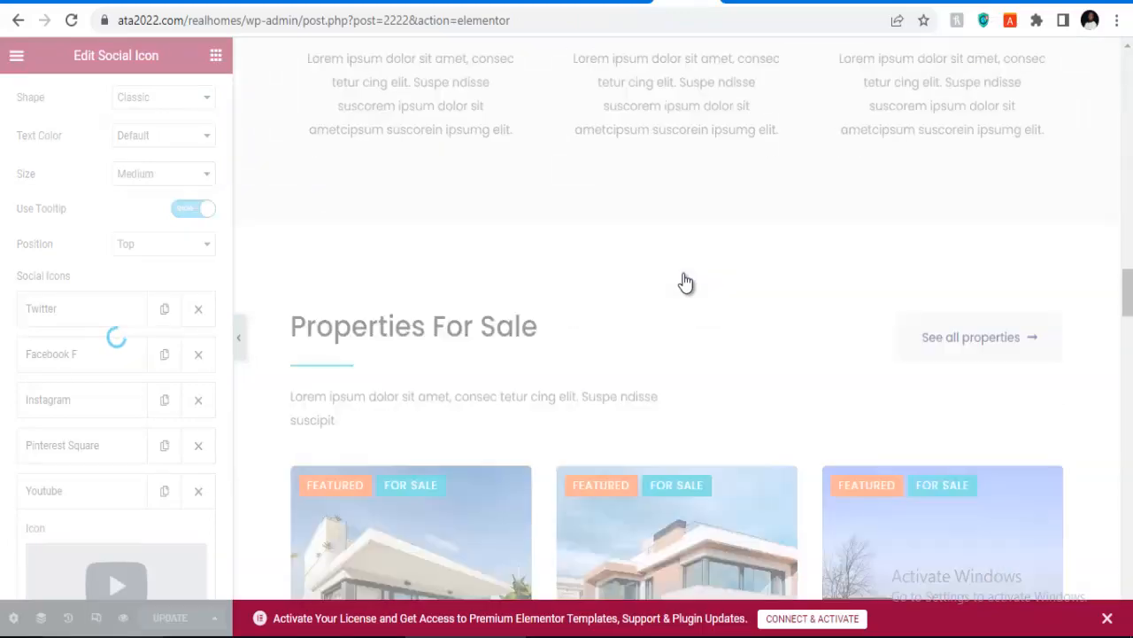
scroll(686, 282, down, 10)
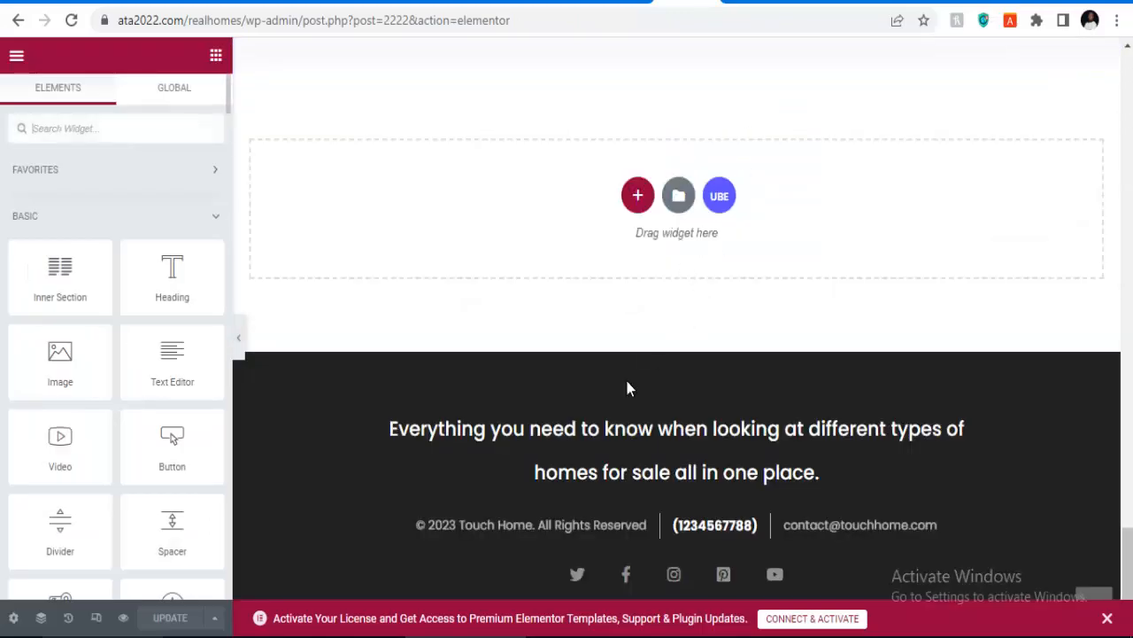
scroll(627, 388, up, 20)
scroll(631, 458, down, 3)
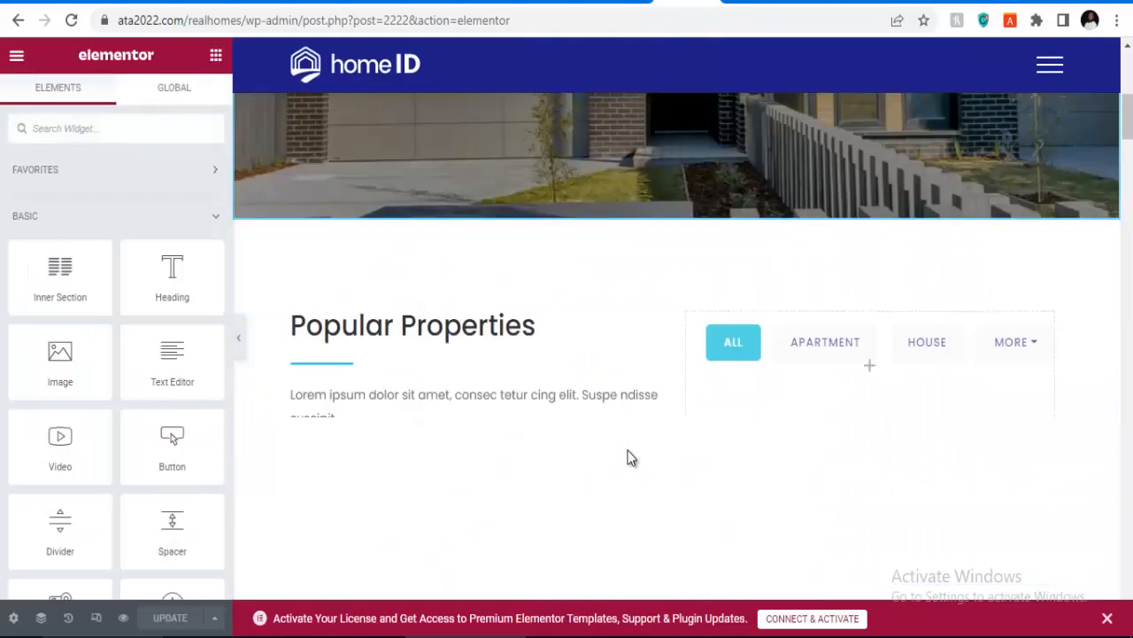
scroll(629, 455, down, 15)
scroll(552, 447, up, 3)
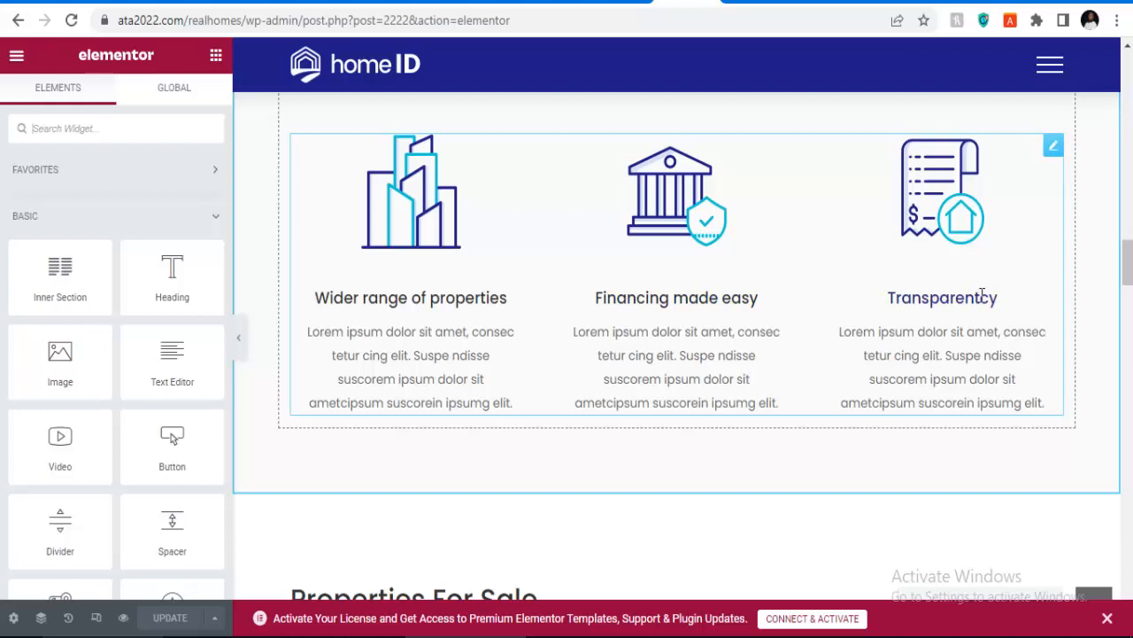
Step: Correct the third feature box title from 'Transparentcy' to 'Transparency'
click(984, 317)
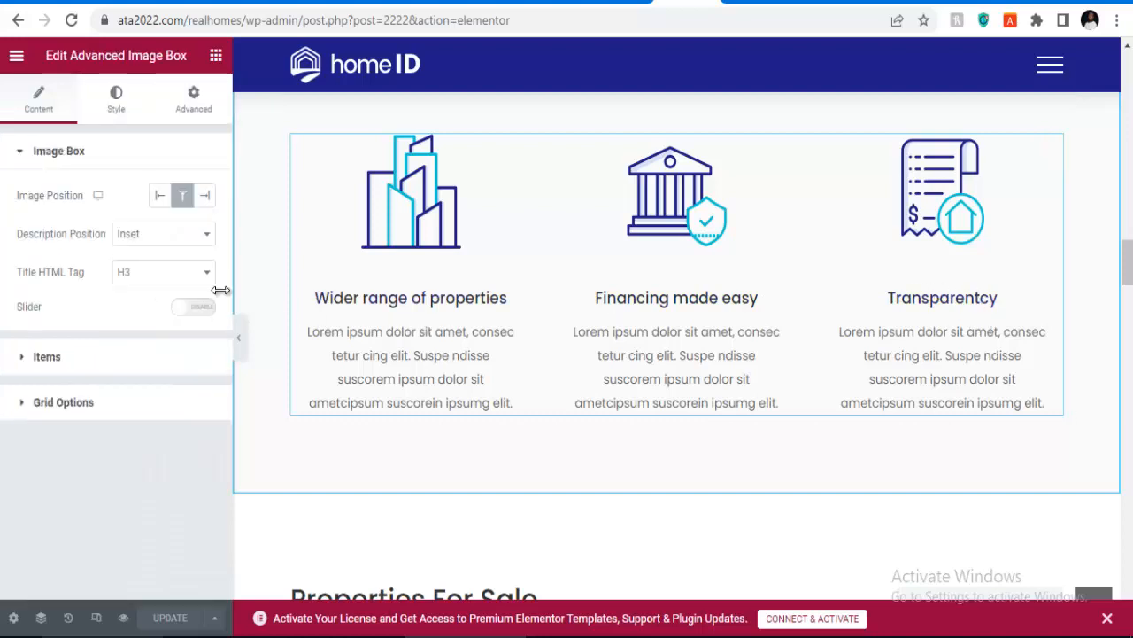
click(108, 363)
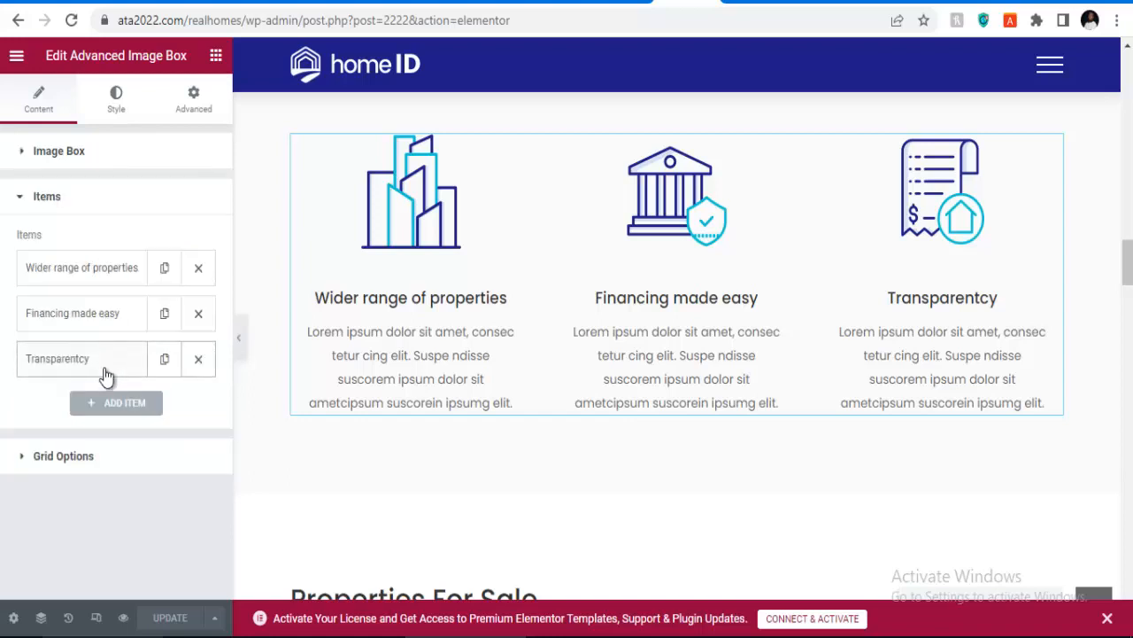
click(108, 363)
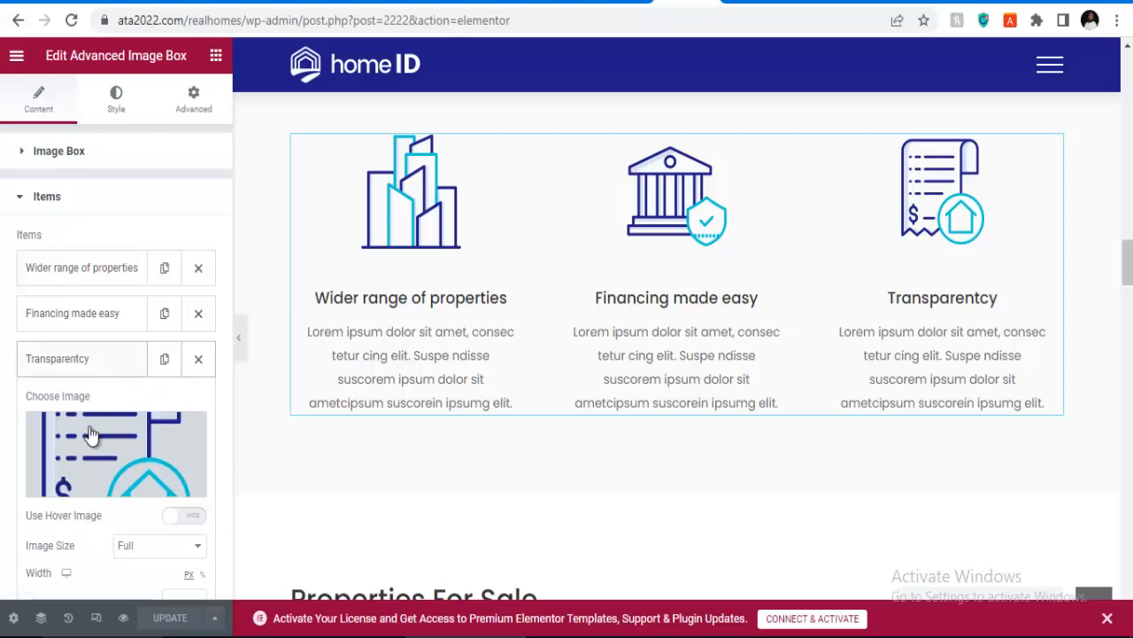
scroll(92, 435, down, 2)
click(104, 470)
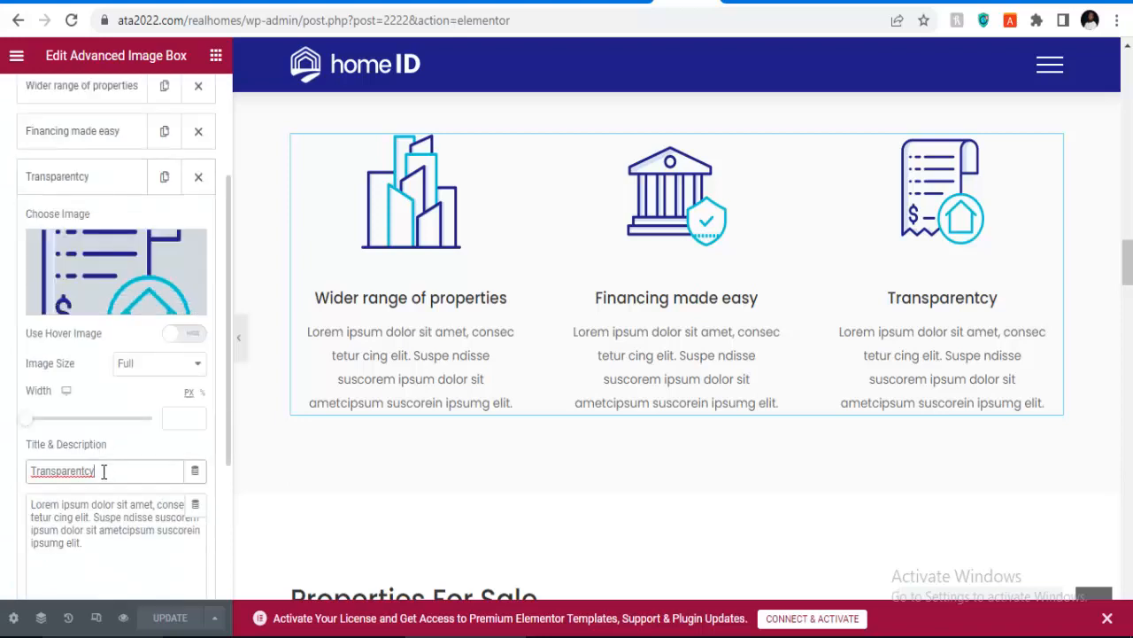
key(BackSpace)
key(BackSpace)
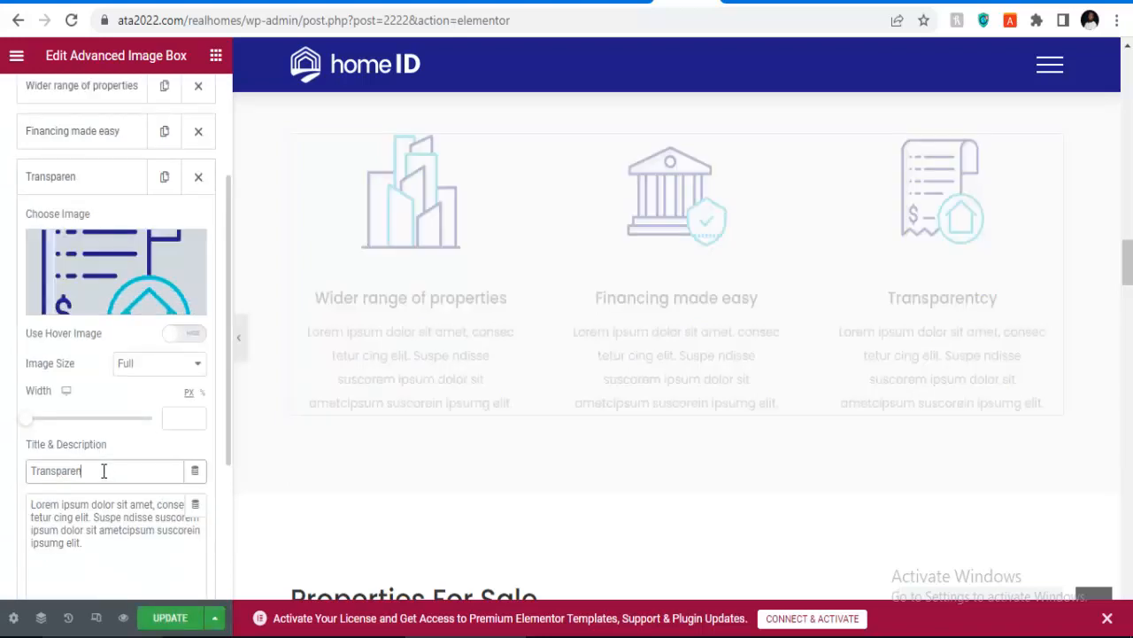
text(cy)
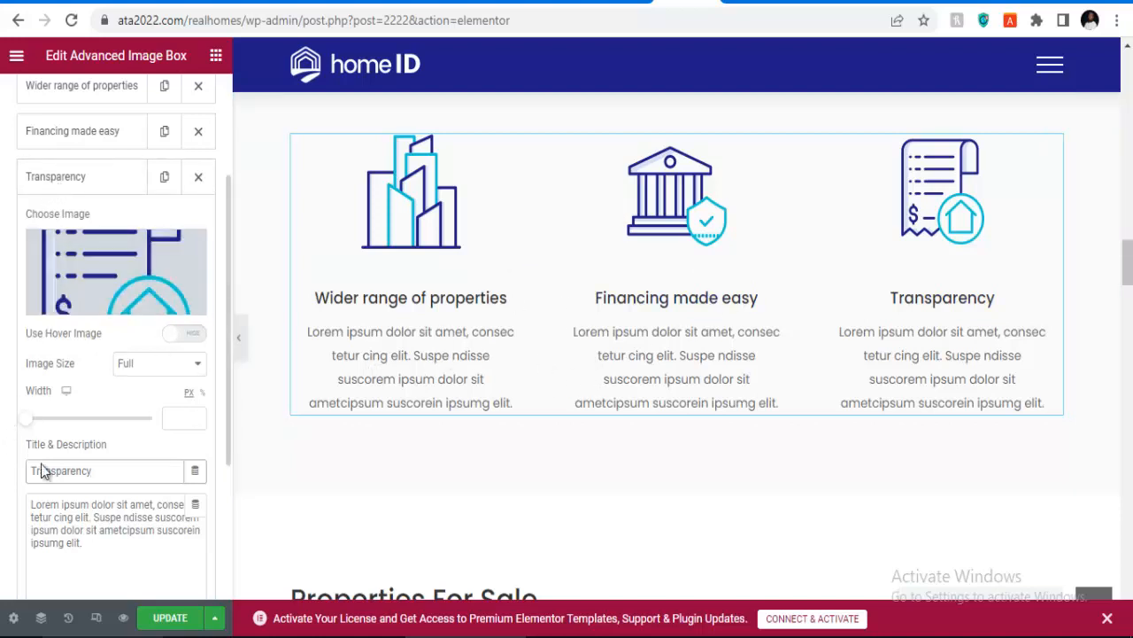
Step: Save the homepage with the corrected feature box title
click(100, 142)
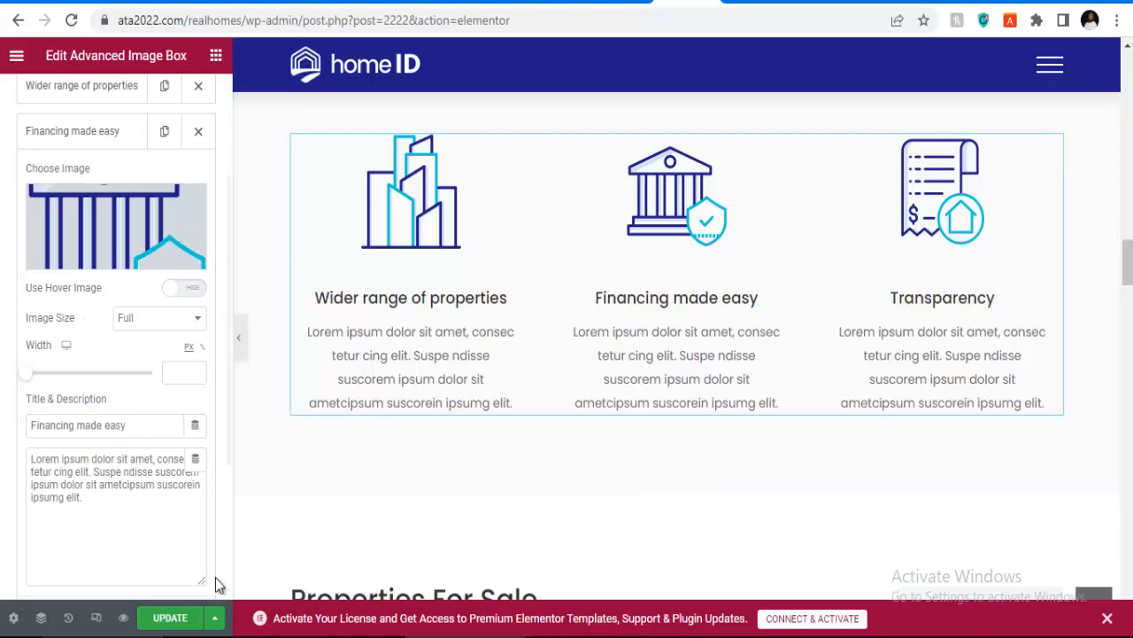
click(175, 619)
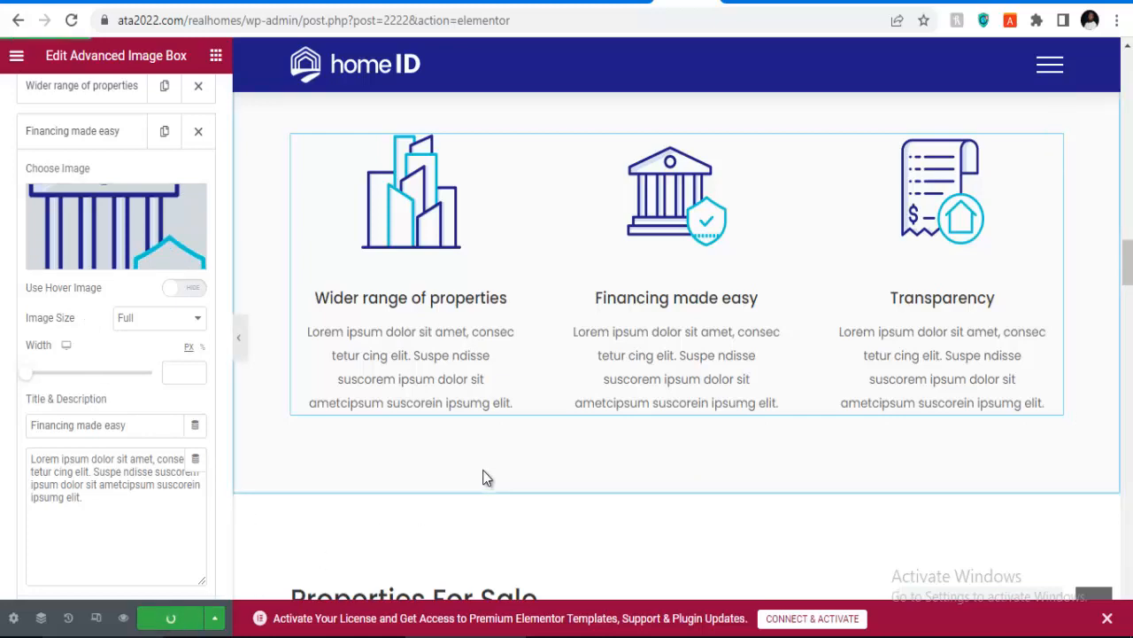
scroll(483, 476, up, 5)
scroll(483, 476, up, 10)
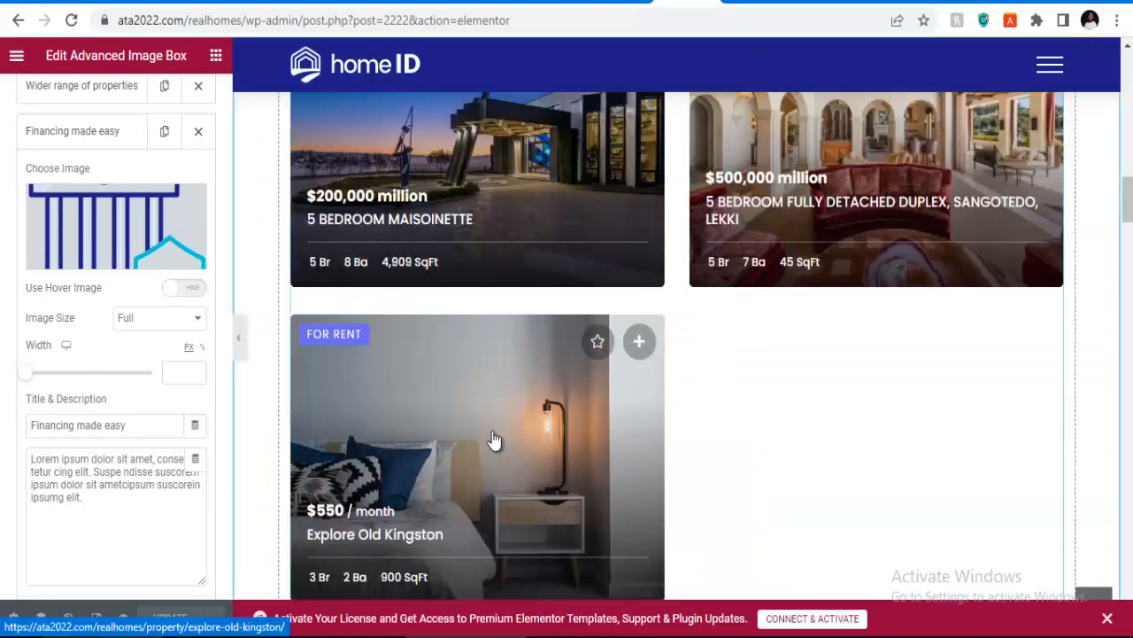
scroll(493, 432, up, 5)
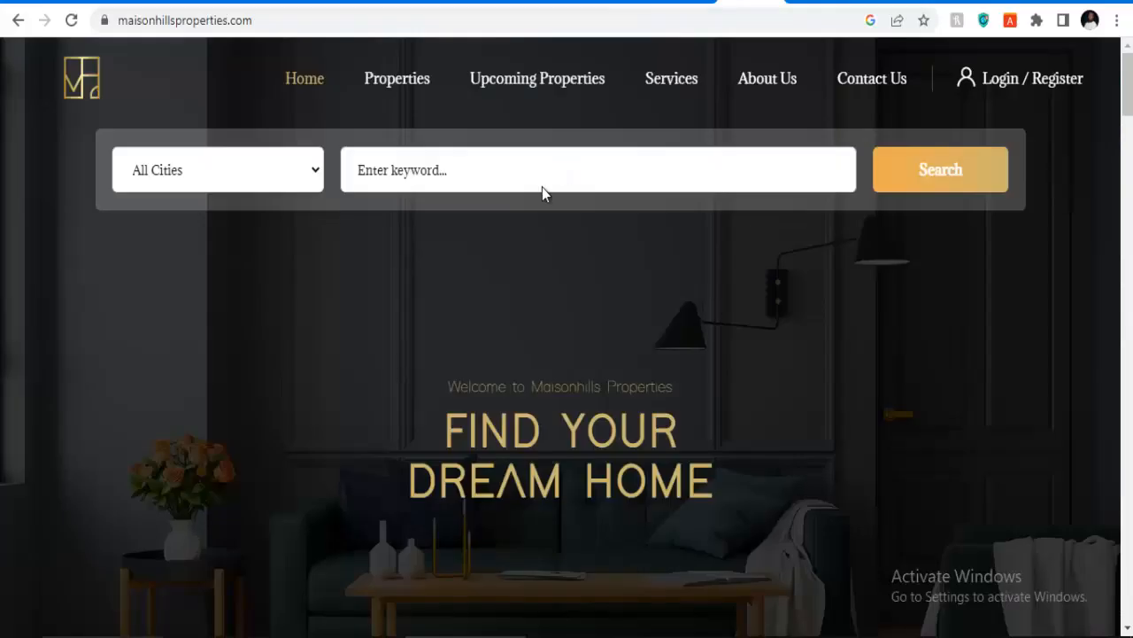
Step: Browse the reference site's services carousel and select its 'We provide full service at every step' subtitle
scroll(459, 363, down, 12)
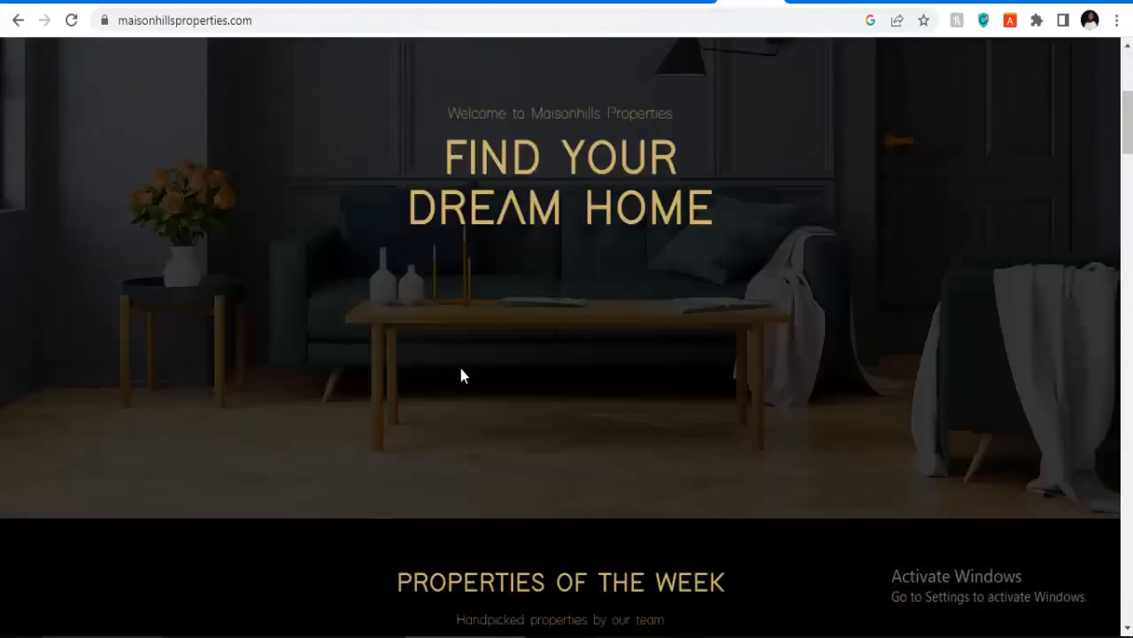
scroll(461, 369, down, 12)
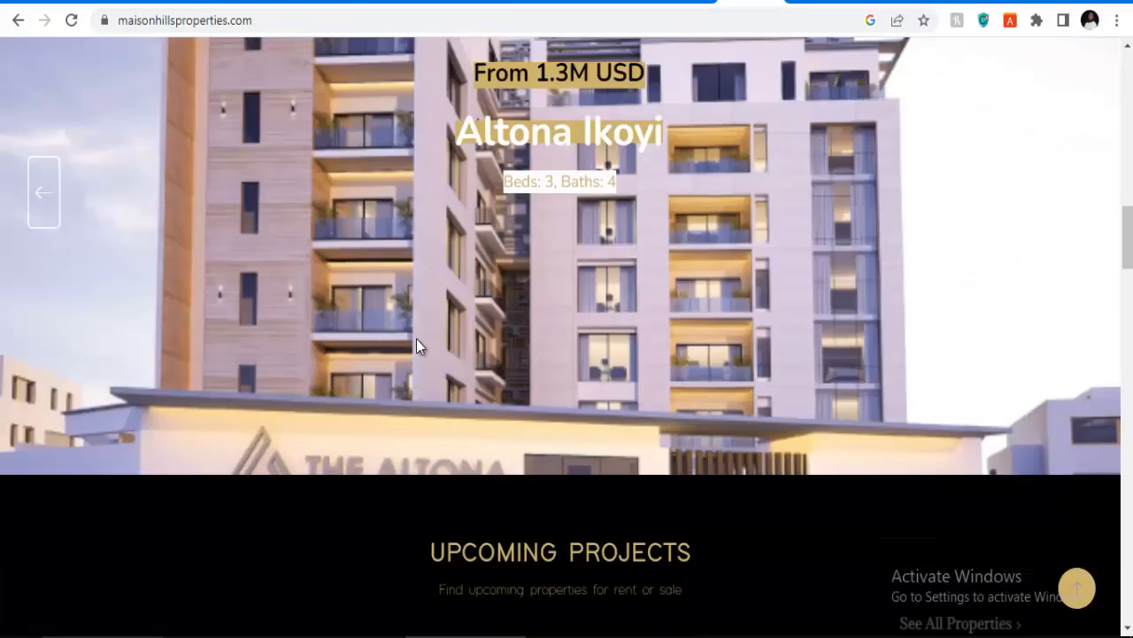
scroll(521, 373, down, 14)
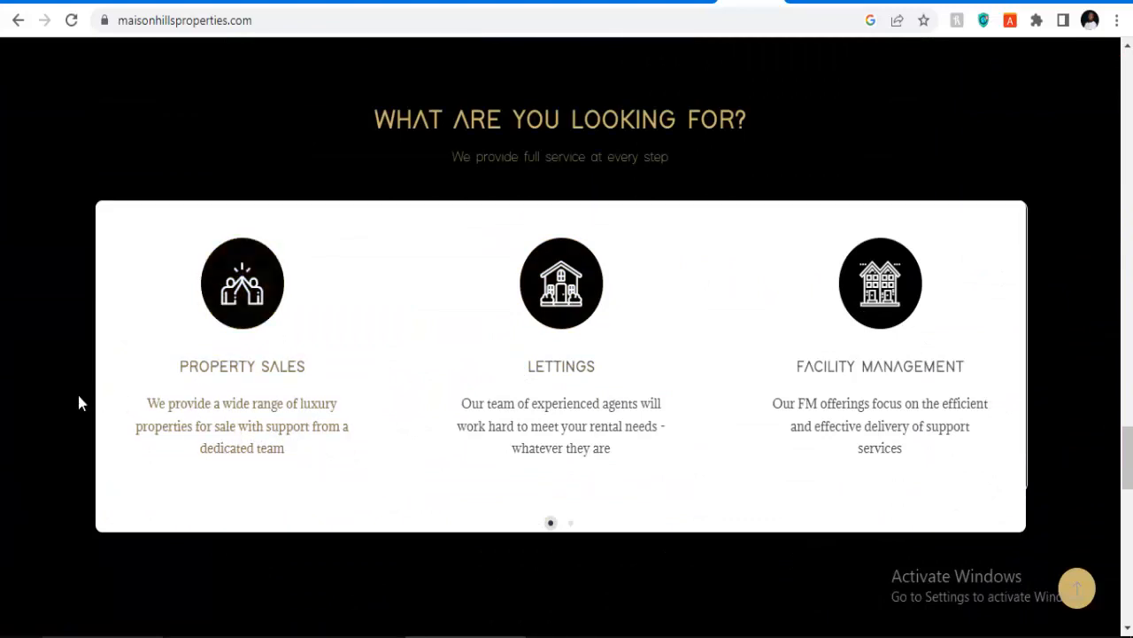
drag(314, 456, 197, 486)
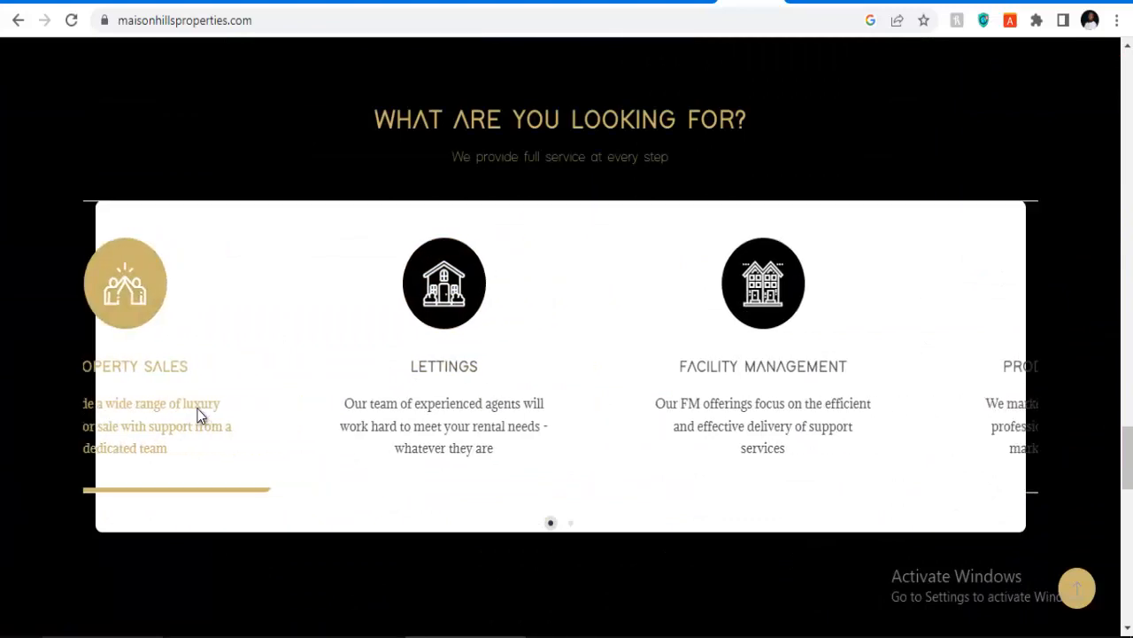
drag(379, 443, 228, 447)
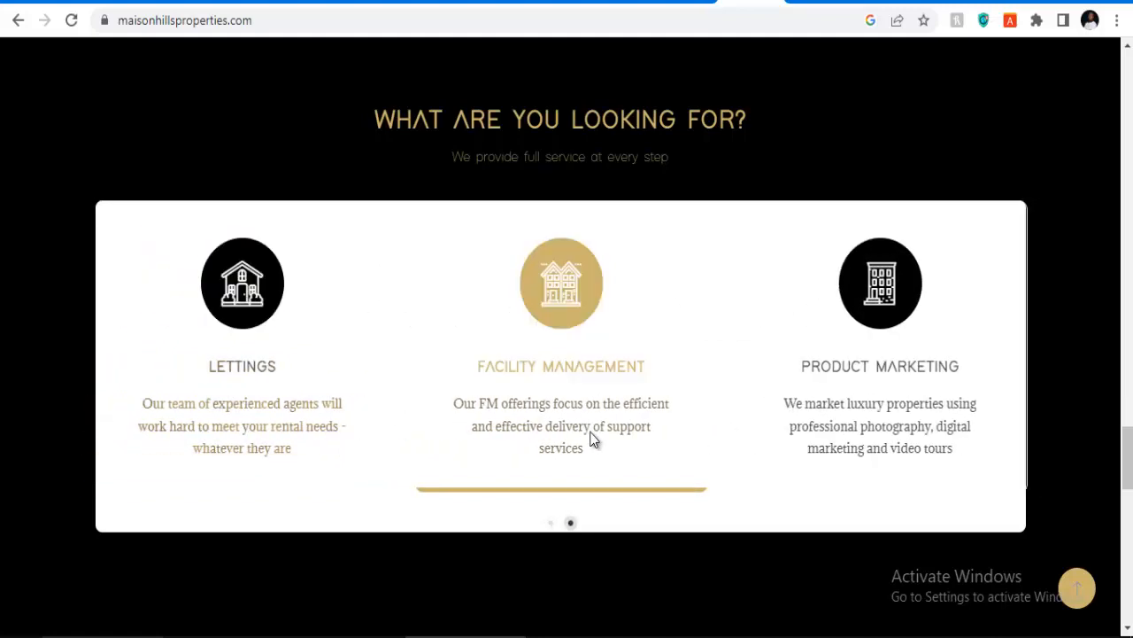
drag(383, 415, 577, 399)
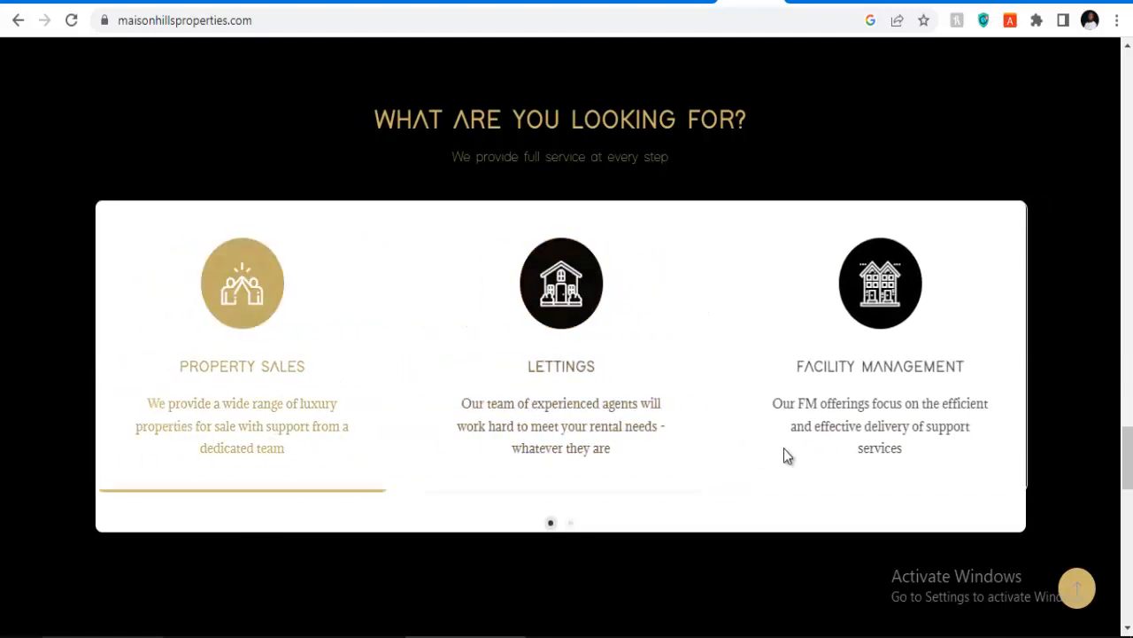
drag(784, 448, 478, 445)
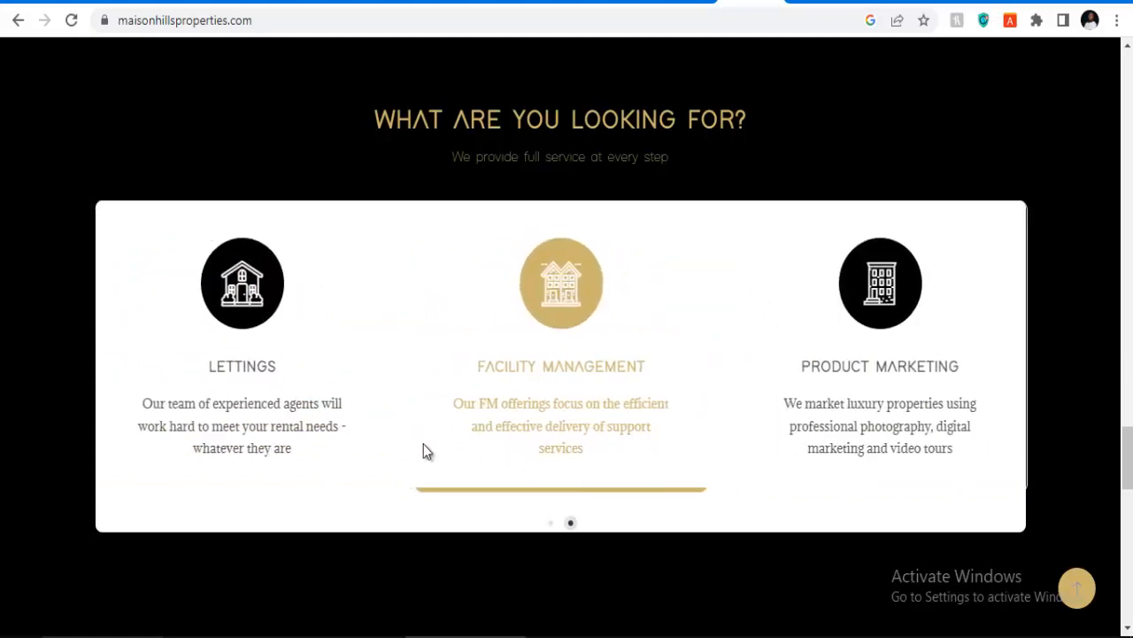
drag(76, 193, 477, 409)
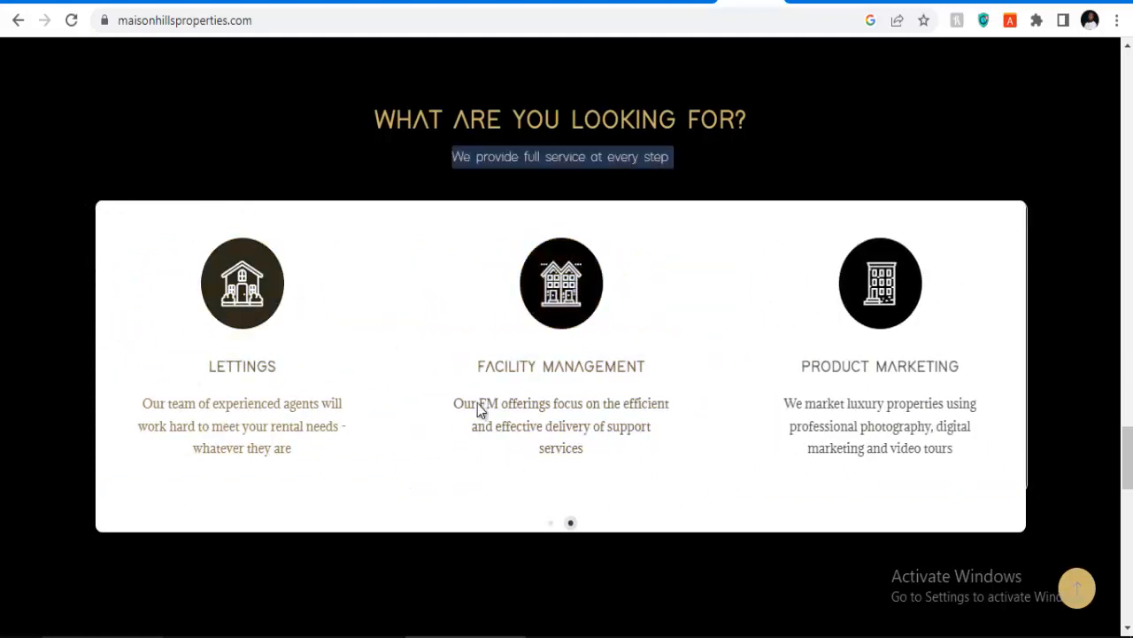
scroll(549, 557, down, 3)
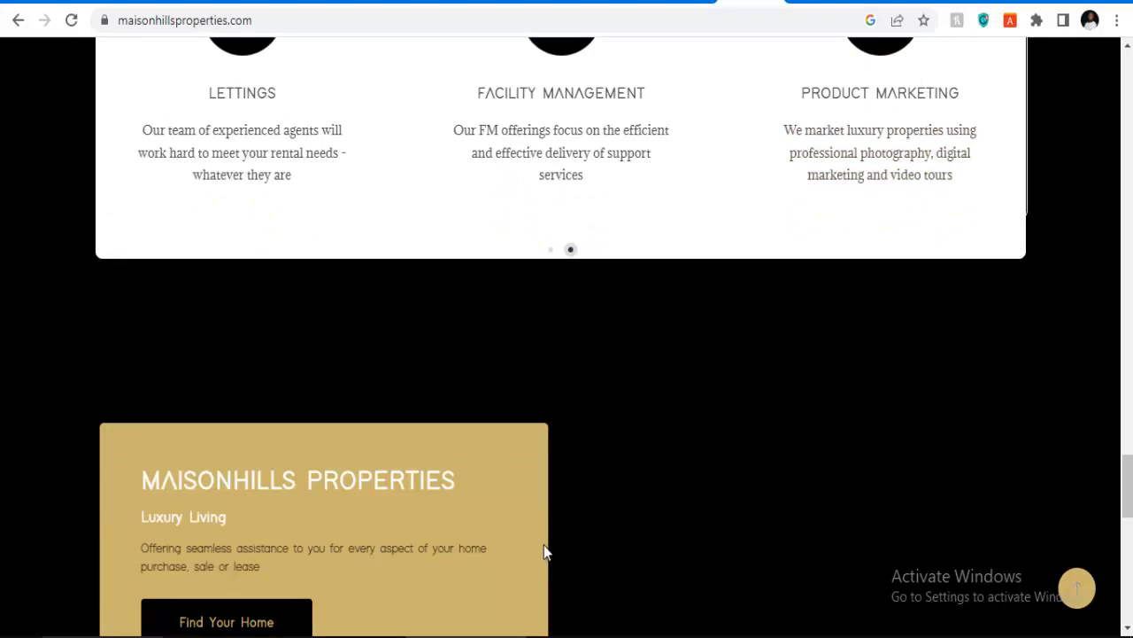
scroll(430, 462, down, 3)
scroll(430, 462, up, 3)
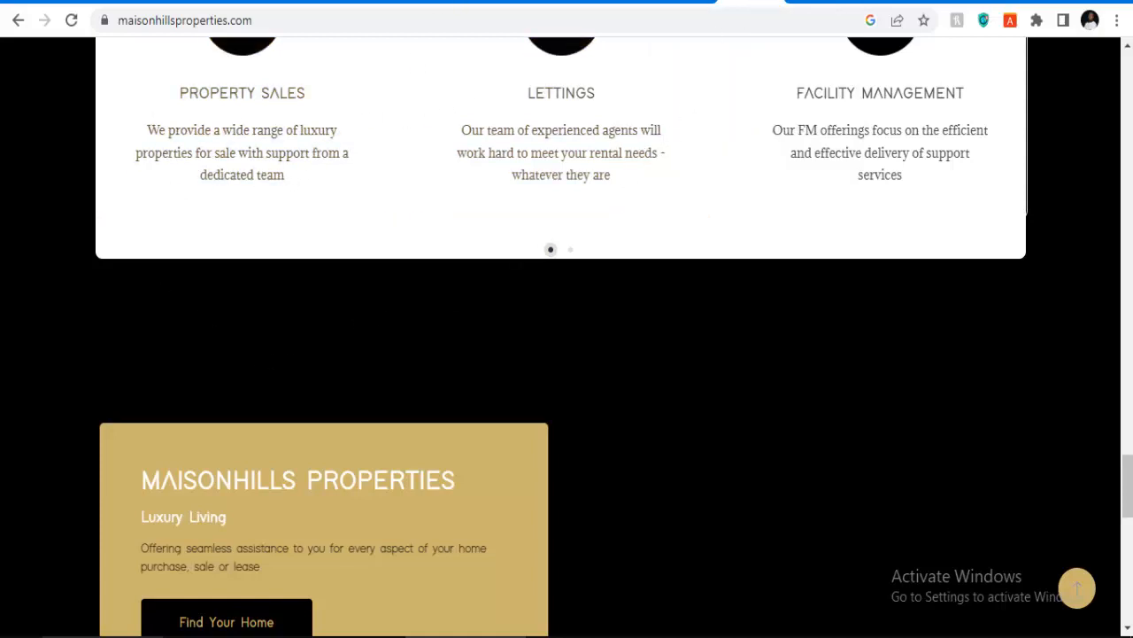
Step: Copy the mission paragraph from the Medorf Solutions Our Services page
click(813, 1)
scroll(529, 336, up, 12)
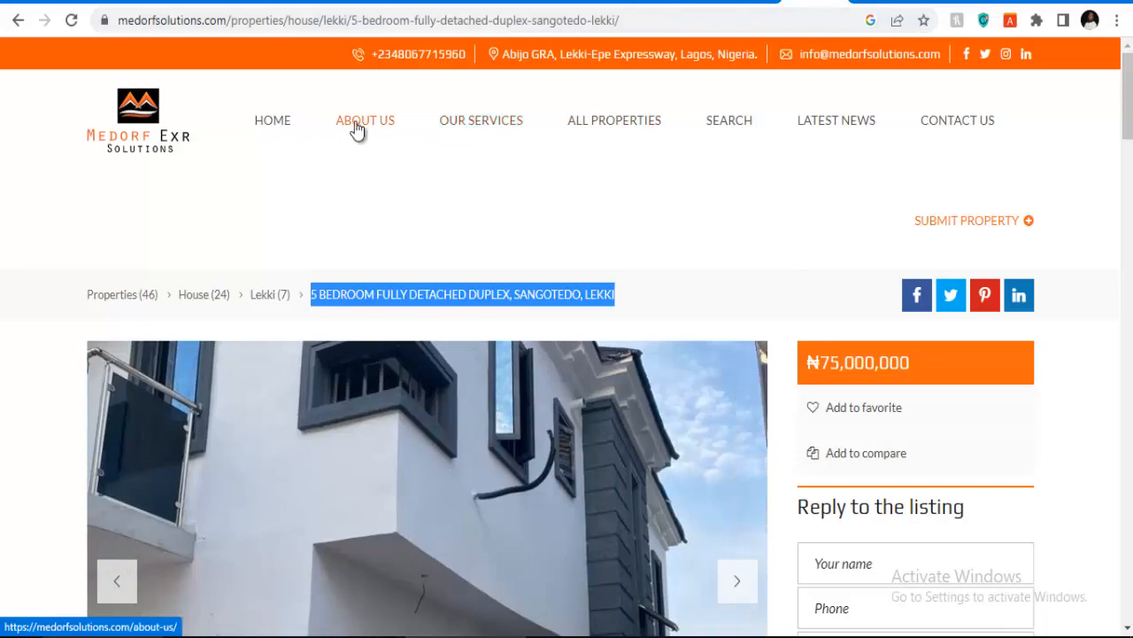
click(481, 119)
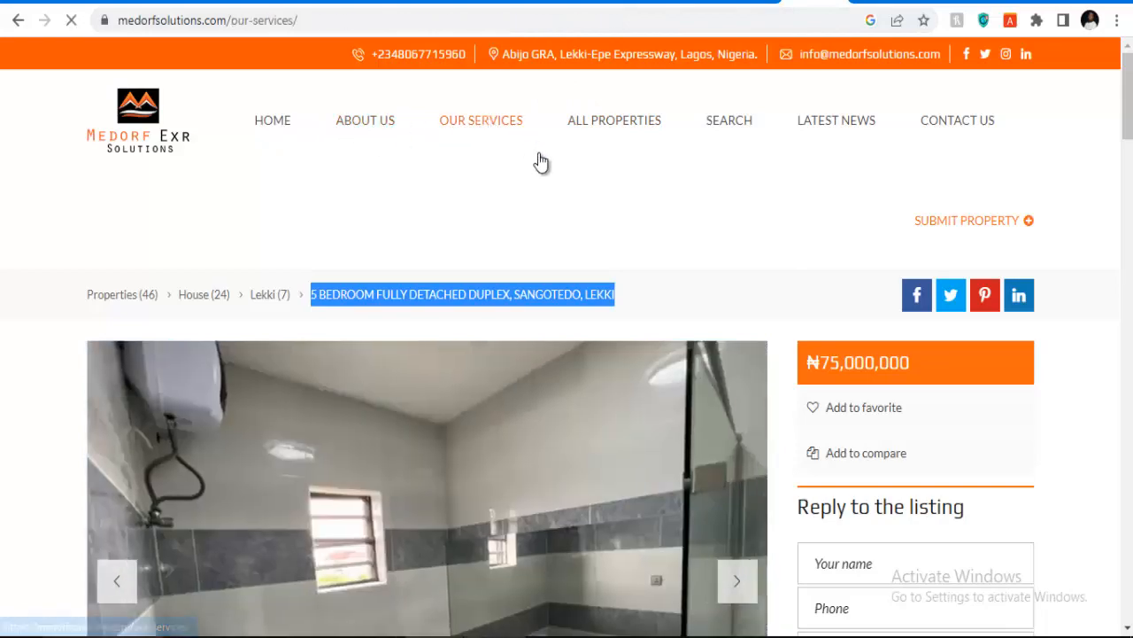
scroll(538, 161, down, 4)
scroll(539, 155, down, 3)
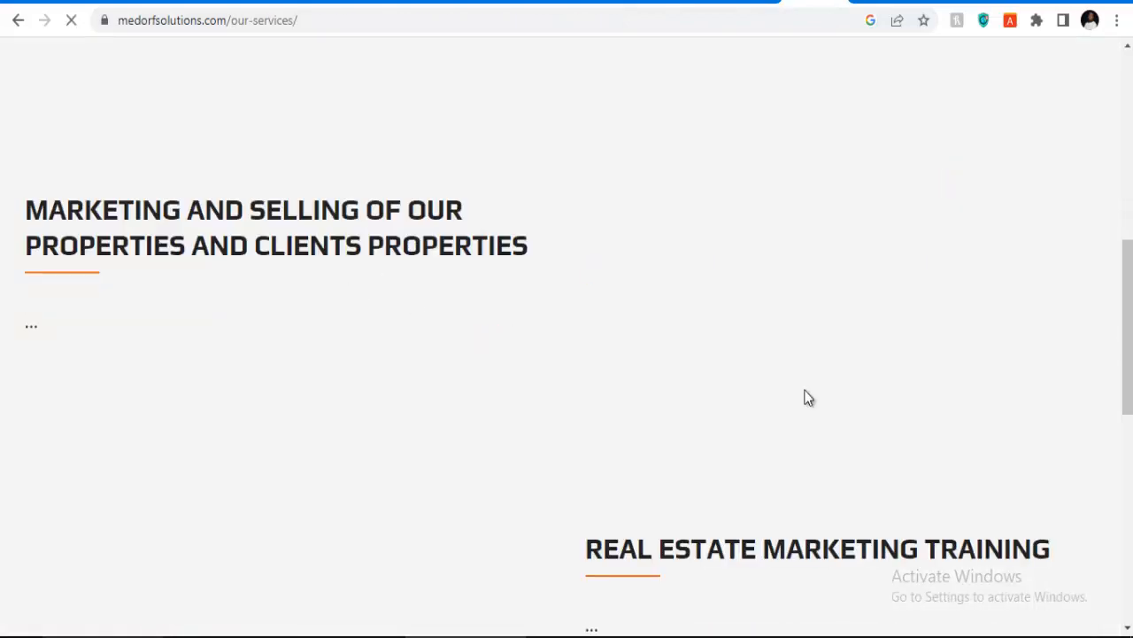
scroll(806, 396, up, 6)
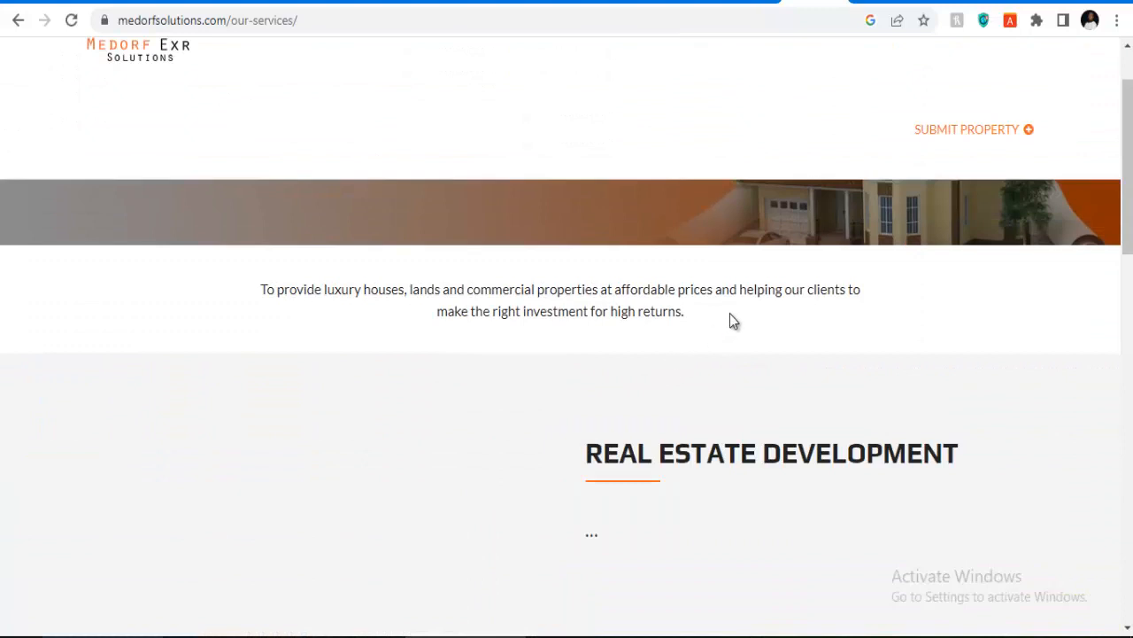
drag(730, 315, 237, 283)
right_click(326, 288)
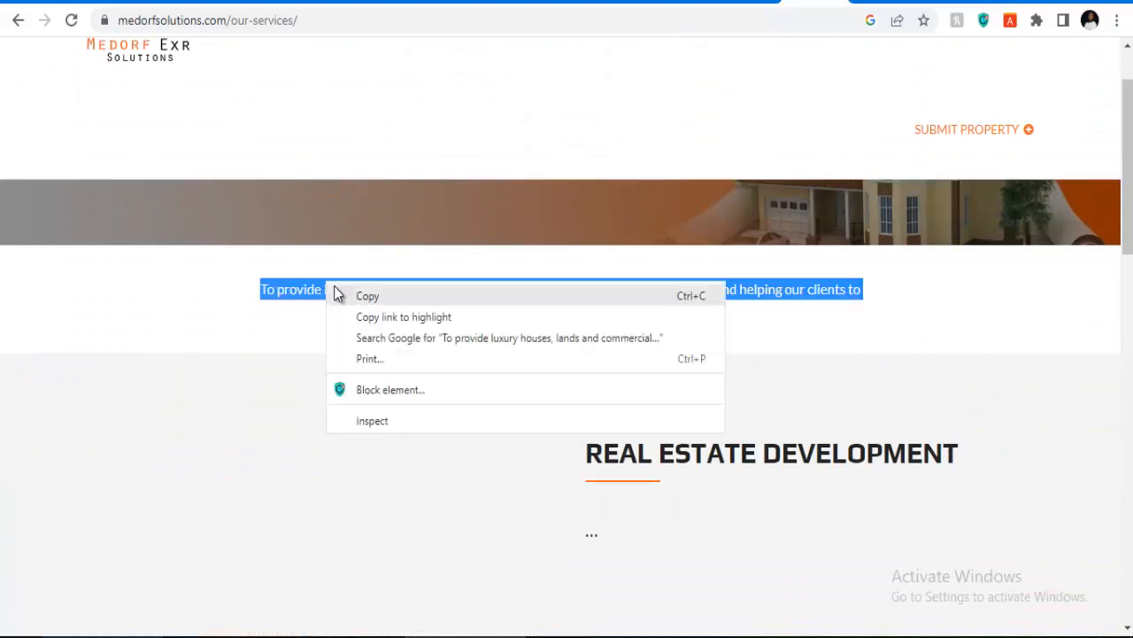
click(336, 293)
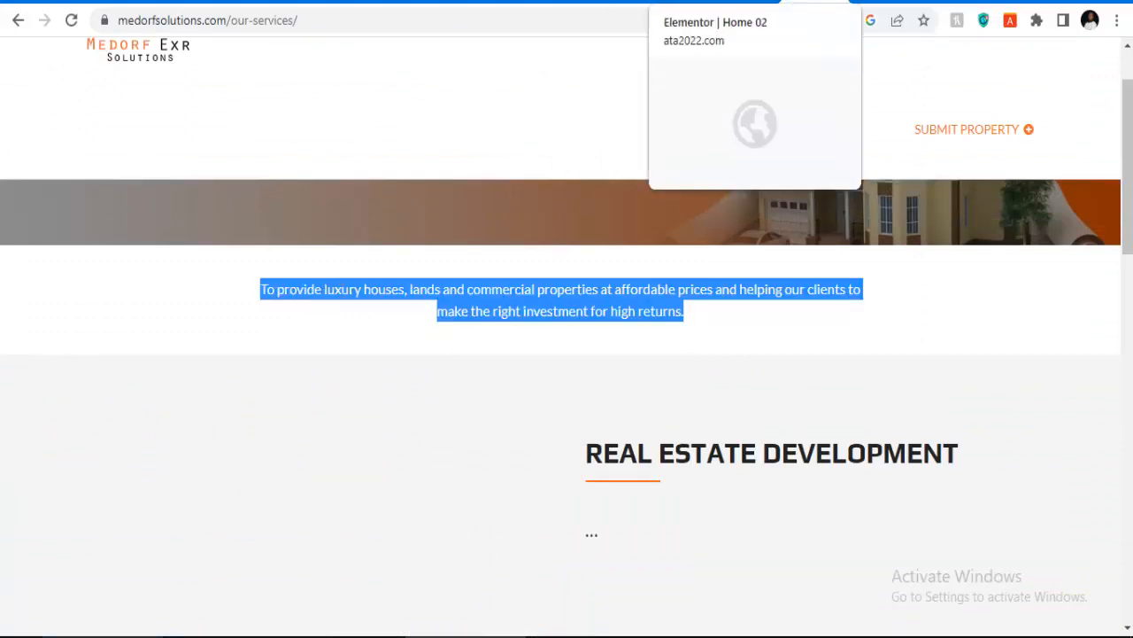
click(687, 1)
Step: Paste the copied mission text over the Wider range of properties card's placeholder description
scroll(440, 405, down, 1)
scroll(456, 397, down, 7)
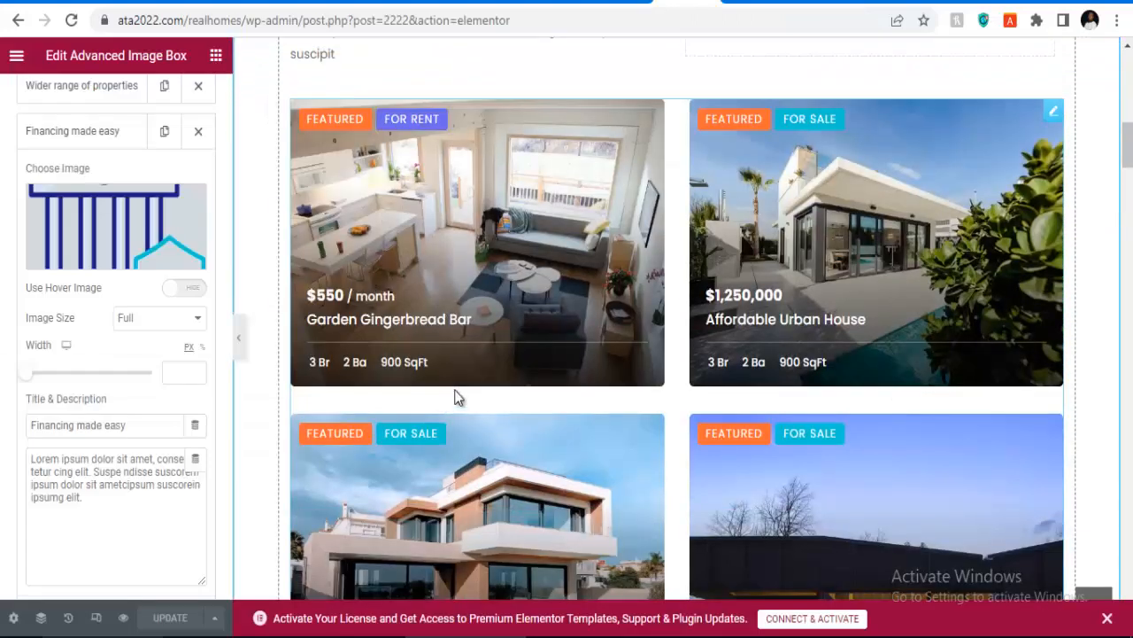
scroll(455, 397, up, 4)
scroll(458, 395, up, 8)
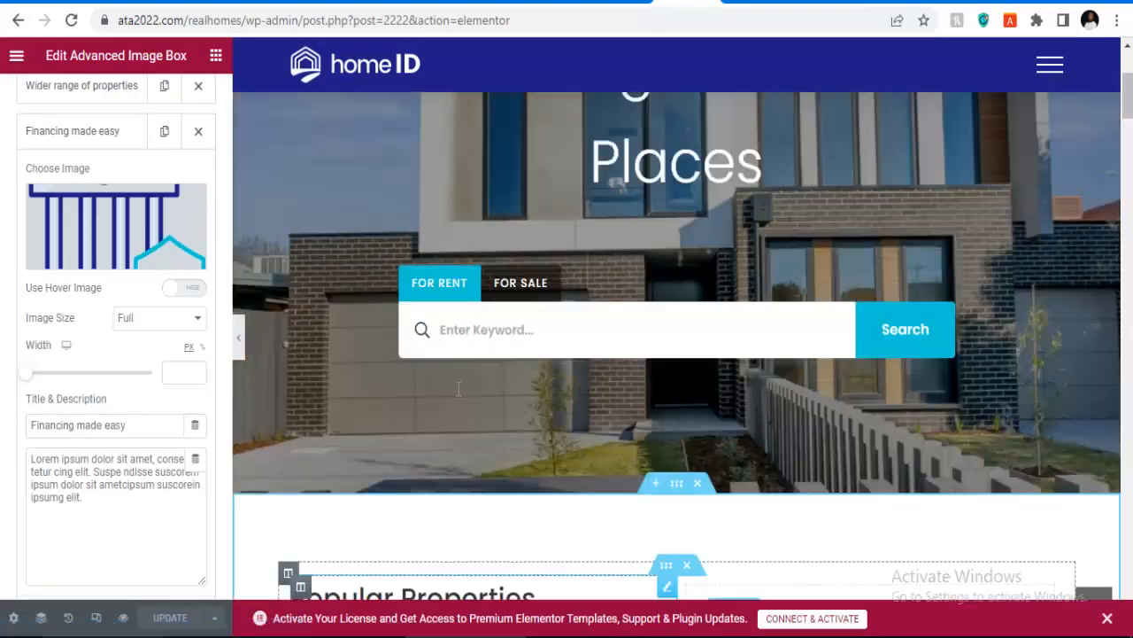
scroll(458, 392, down, 20)
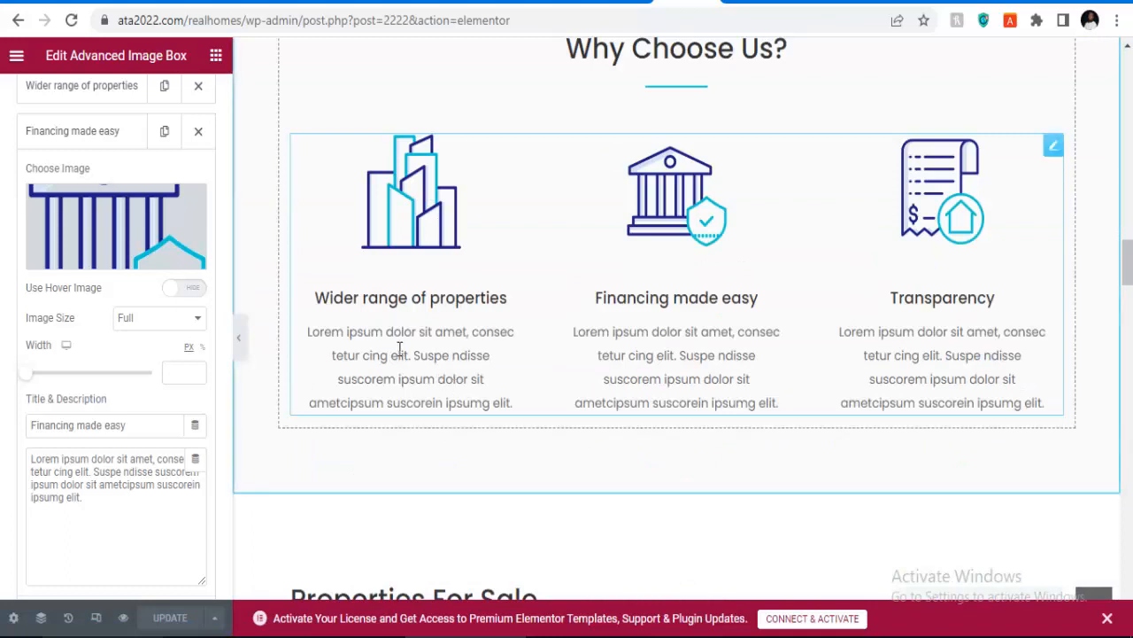
click(80, 93)
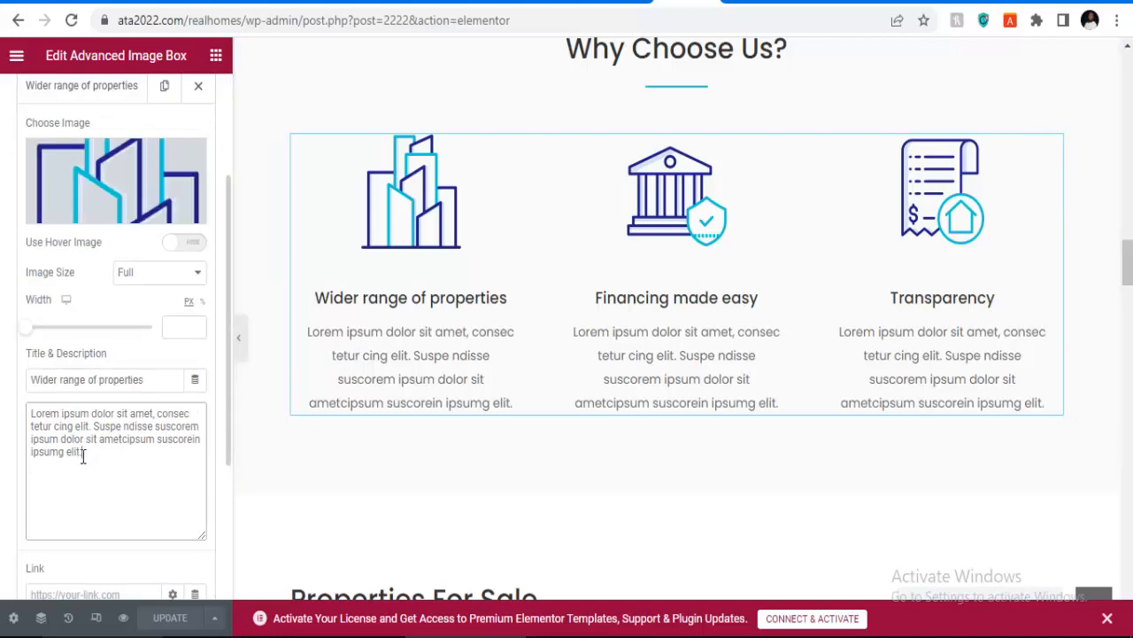
drag(82, 451, 28, 412)
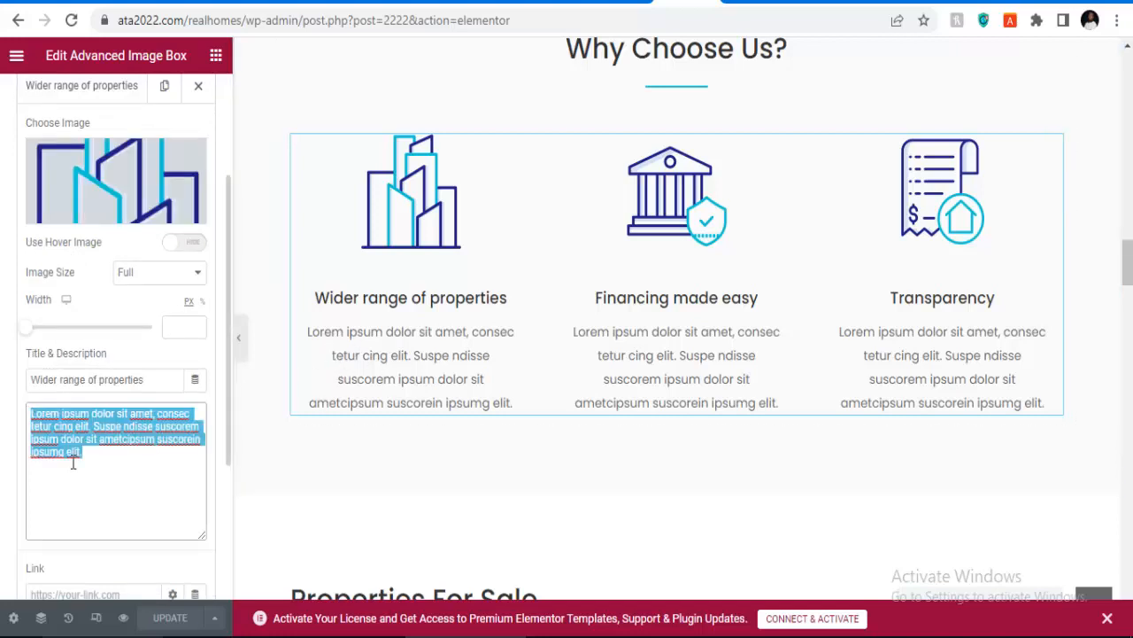
key(ctrl+v)
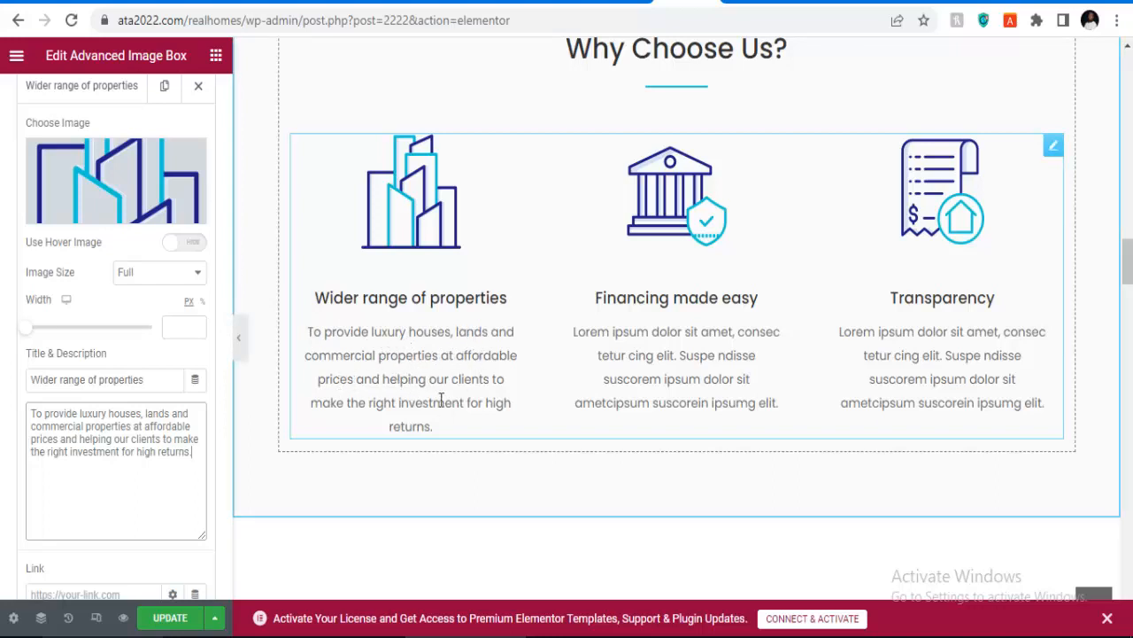
scroll(518, 327, up, 2)
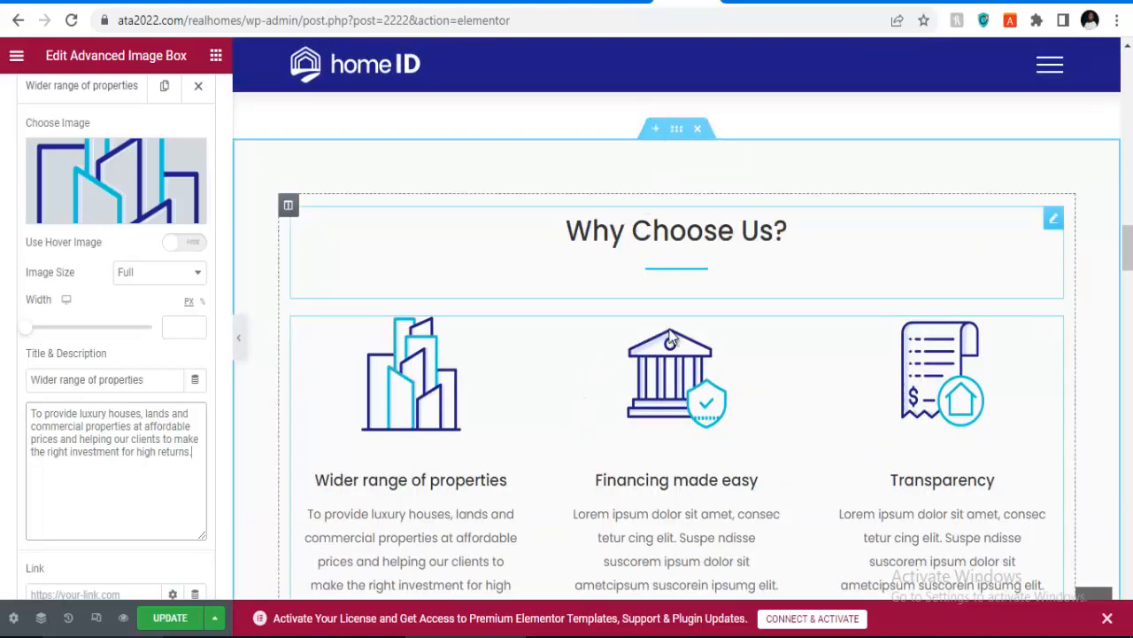
scroll(480, 430, down, 1)
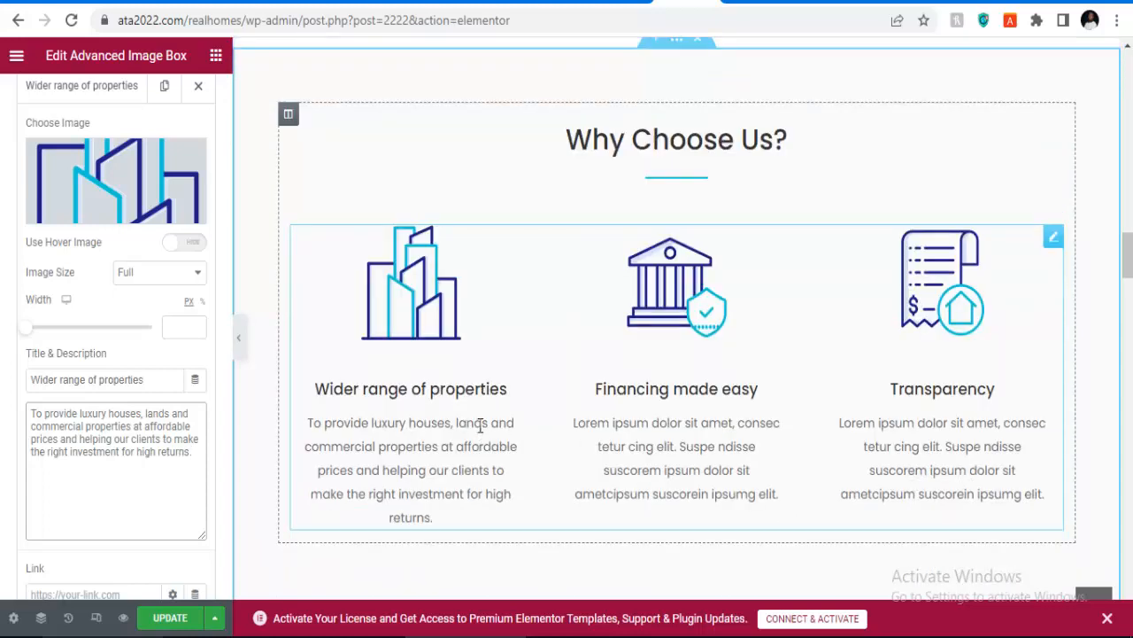
scroll(479, 427, up, 3)
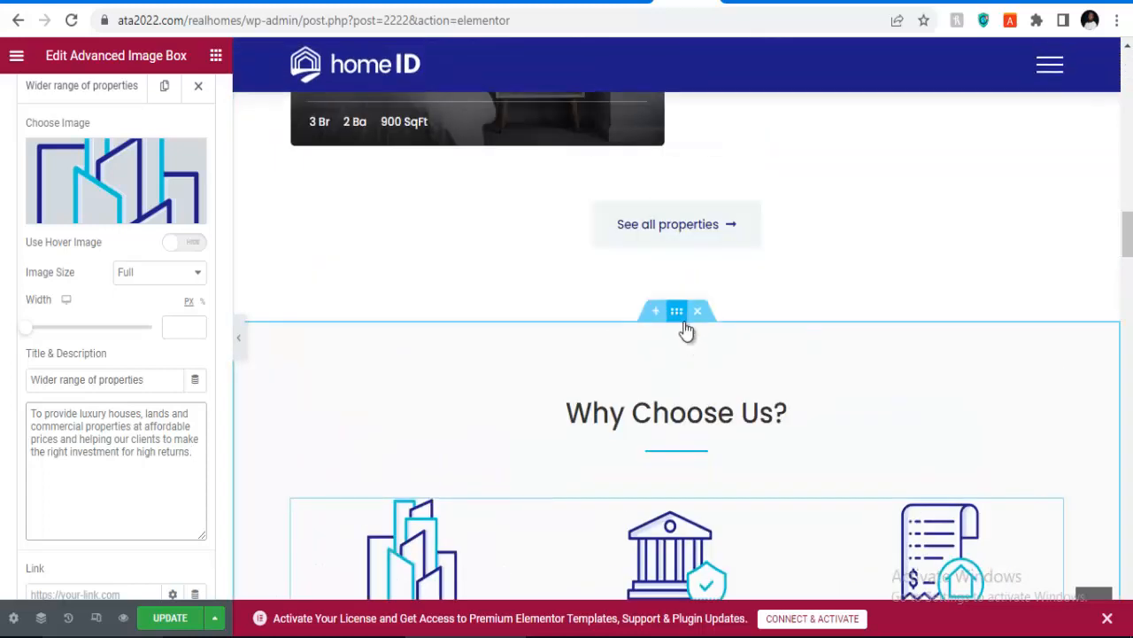
click(676, 316)
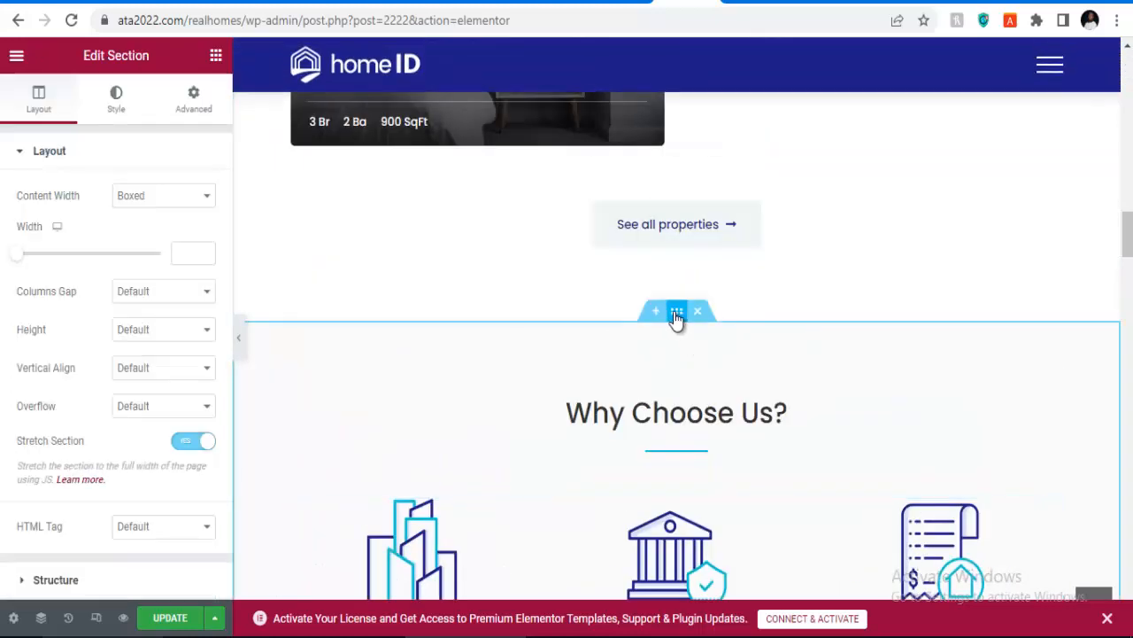
Step: Set the Why Choose Us section's classic background colour to muted red-brown #A46969
click(118, 104)
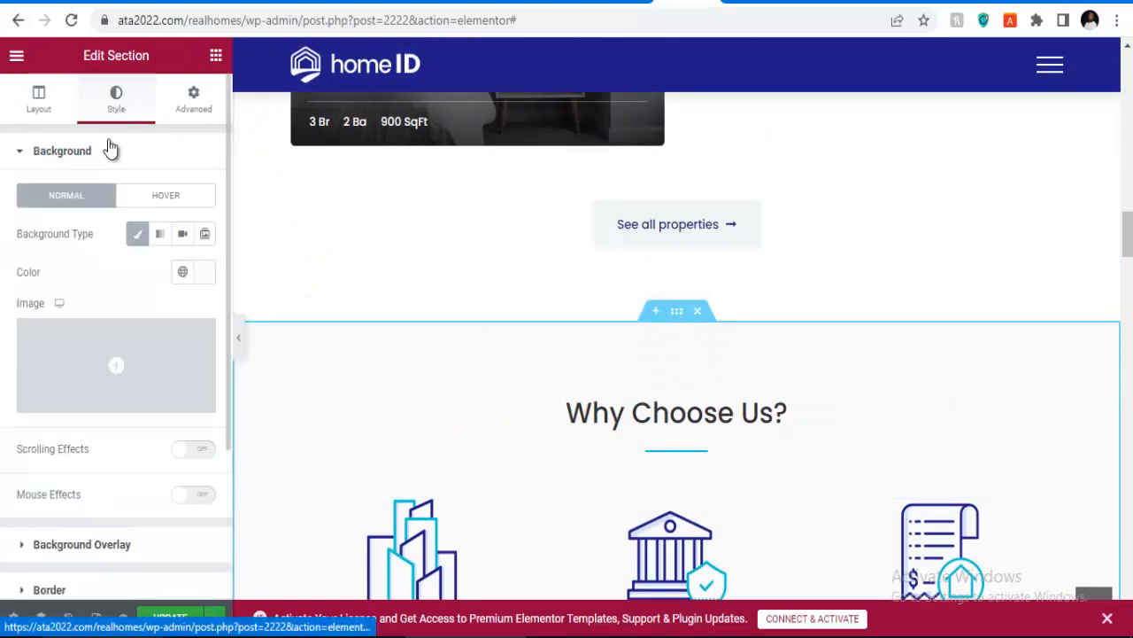
click(135, 235)
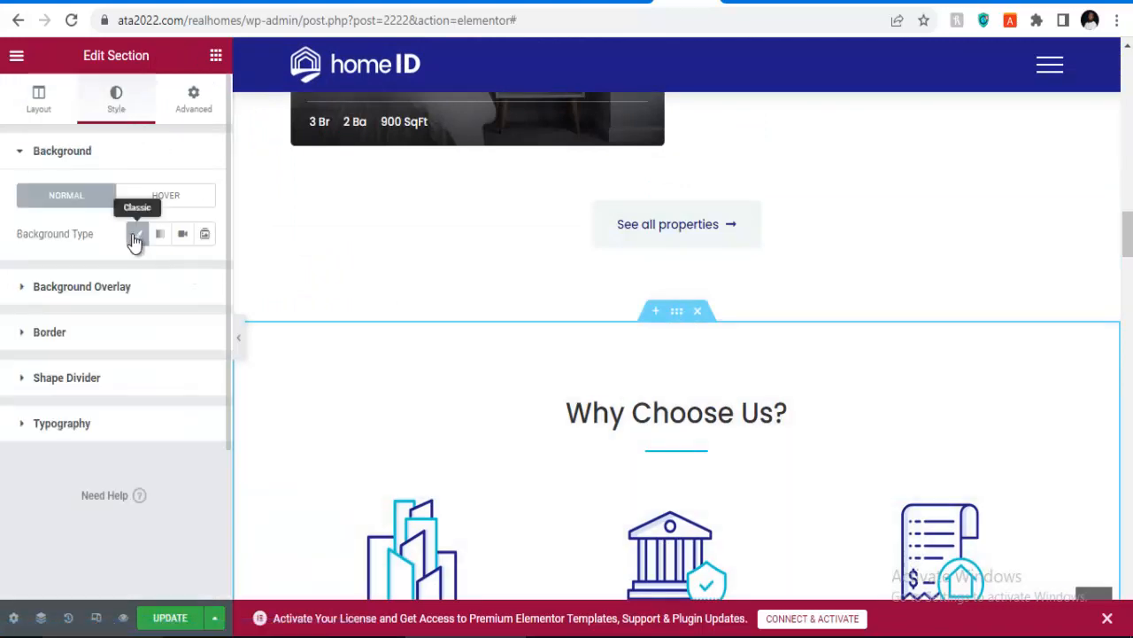
click(141, 238)
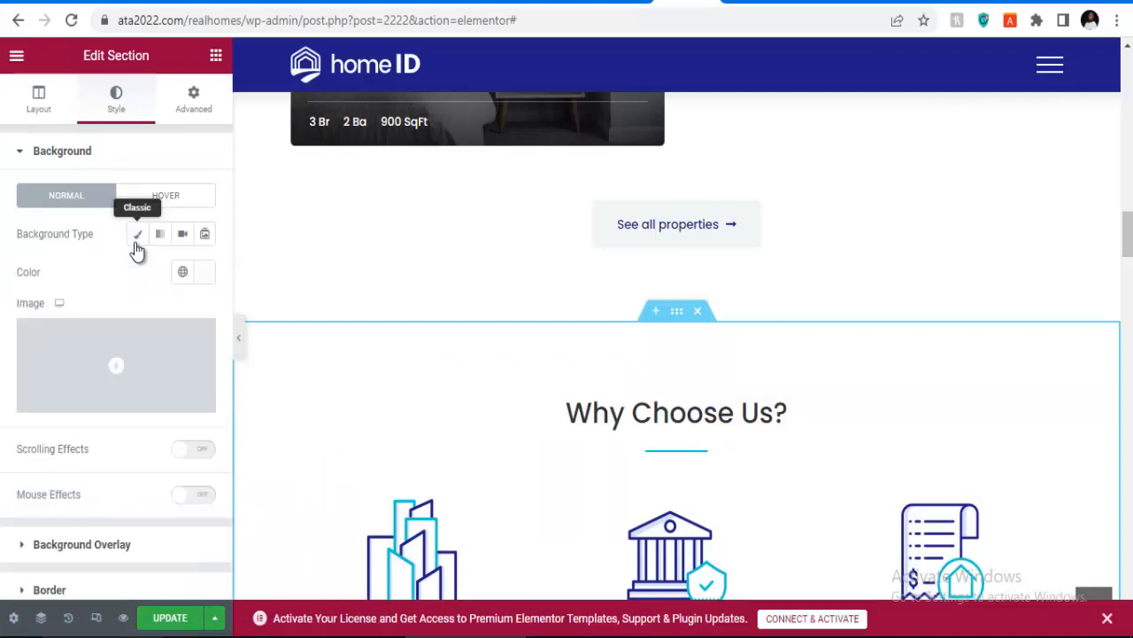
click(204, 274)
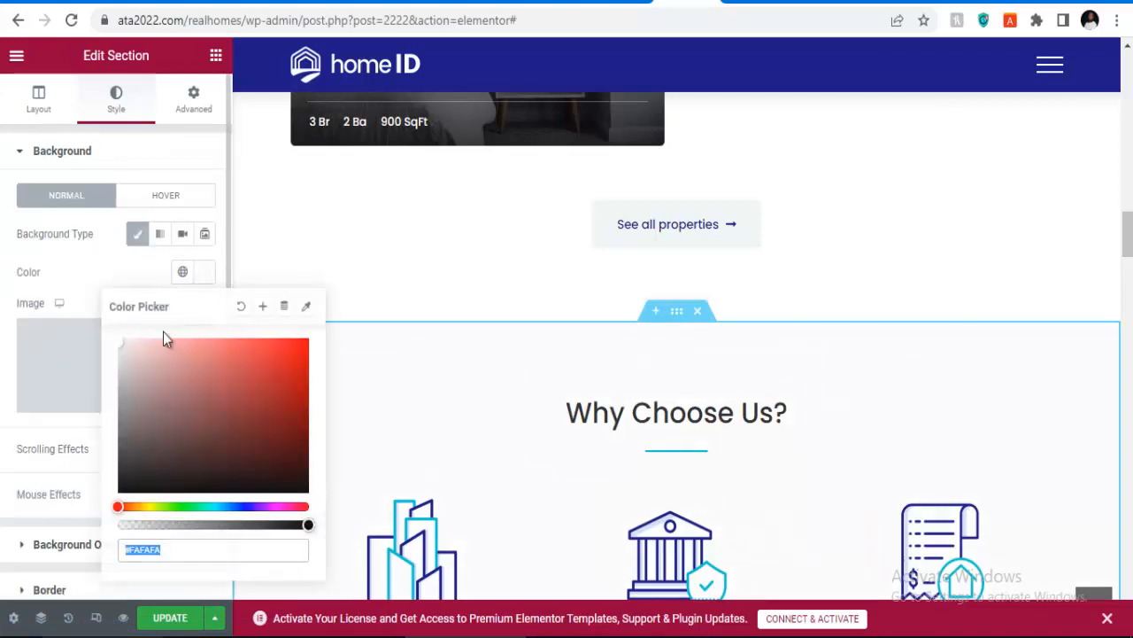
click(182, 394)
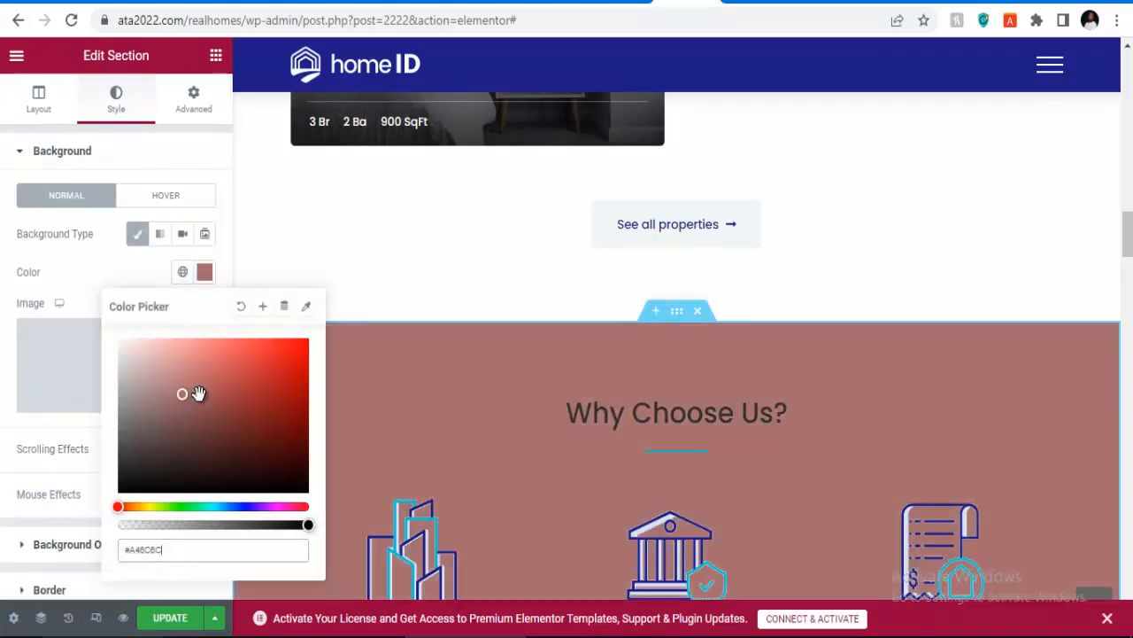
mouse_move(196, 393)
mouse_down()
mouse_move(301, 372)
mouse_move(281, 423)
mouse_move(210, 430)
mouse_move(185, 392)
mouse_up()
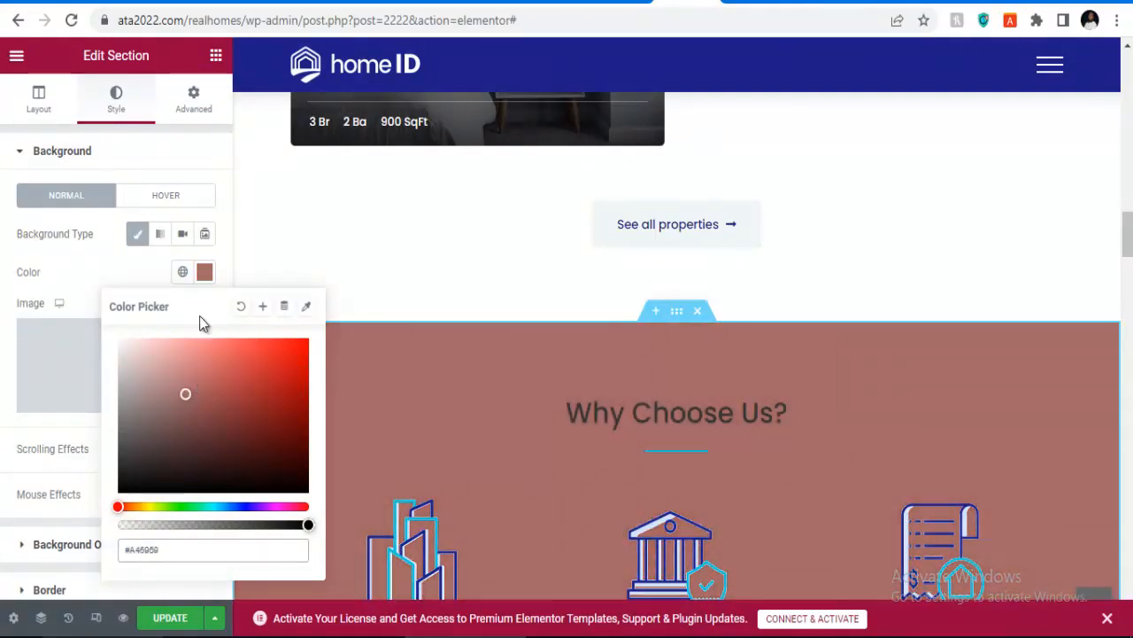
click(190, 156)
scroll(564, 487, down, 3)
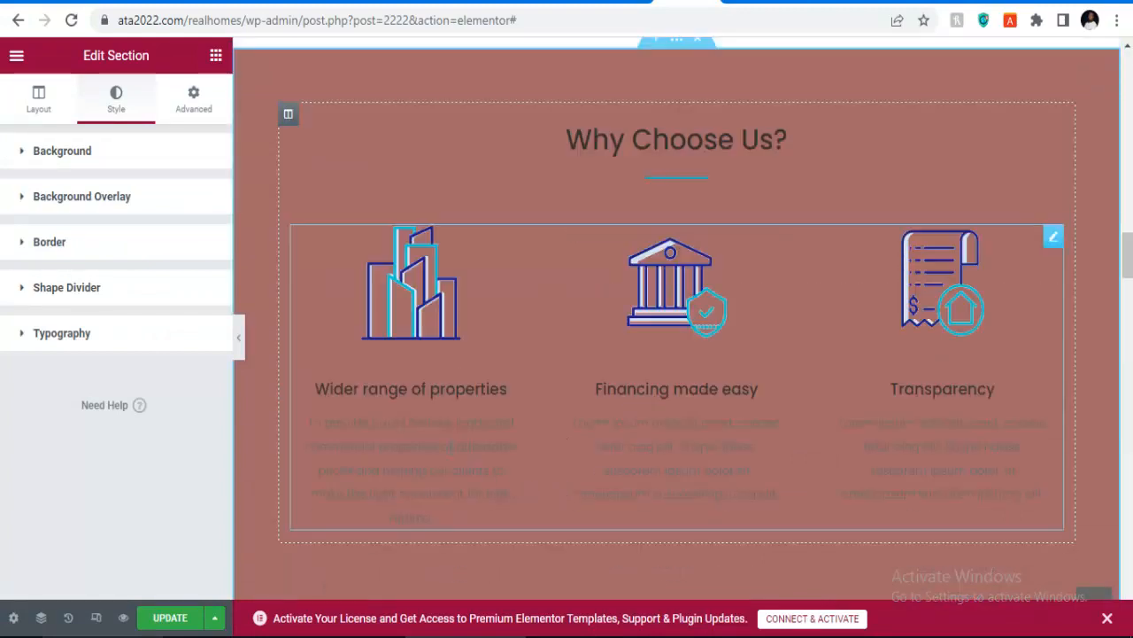
click(421, 432)
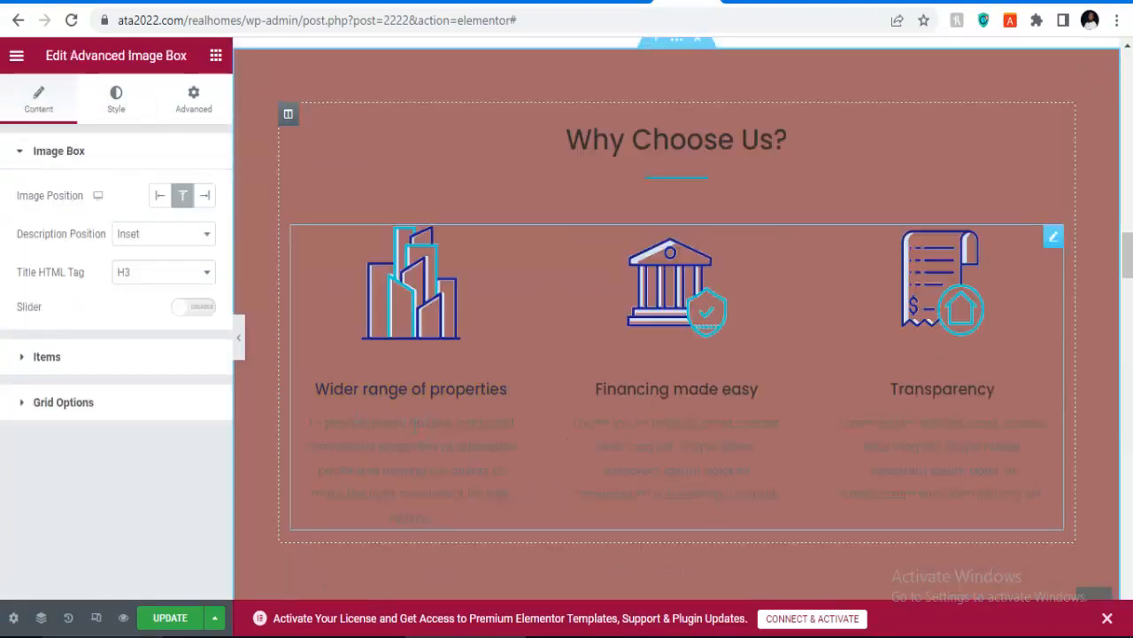
Step: Lighten the feature box title colour to near white
click(116, 121)
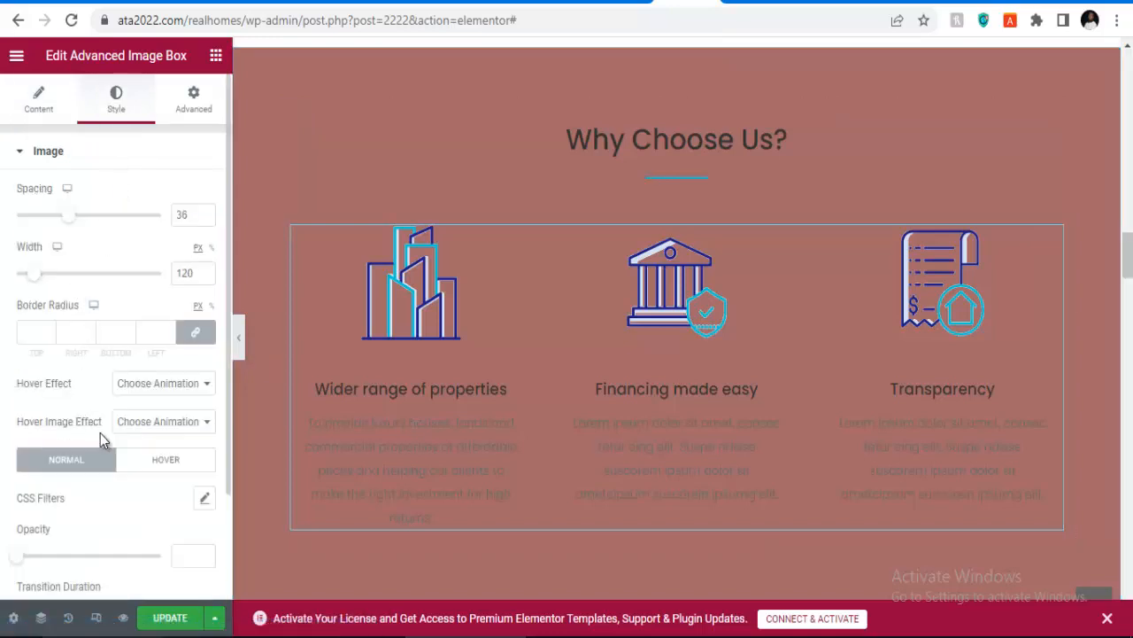
scroll(111, 460, down, 2)
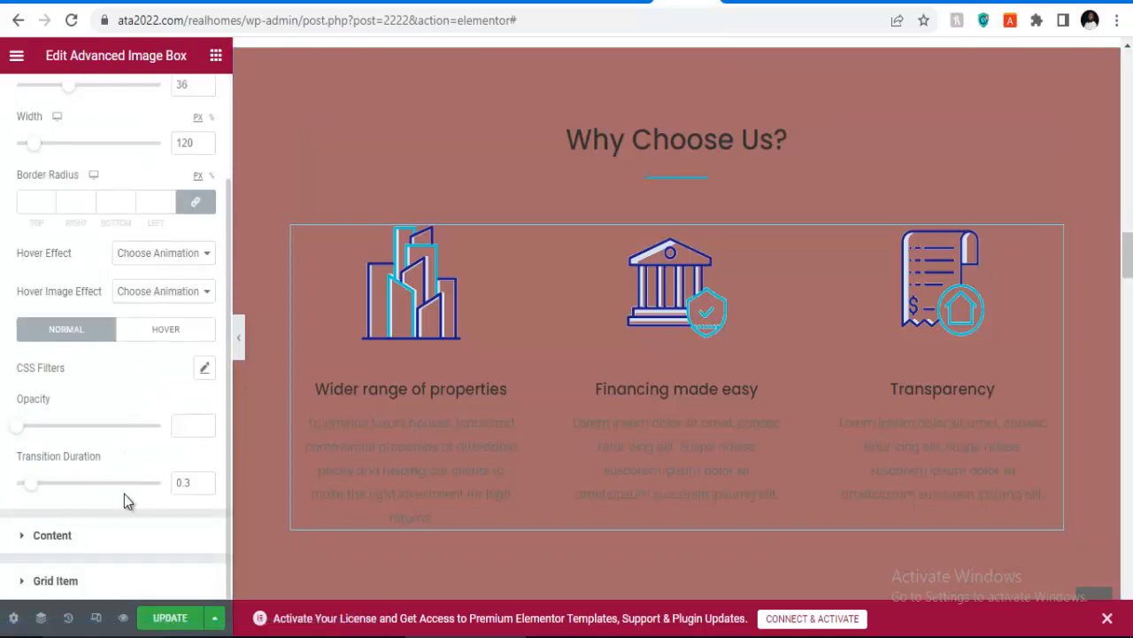
click(76, 537)
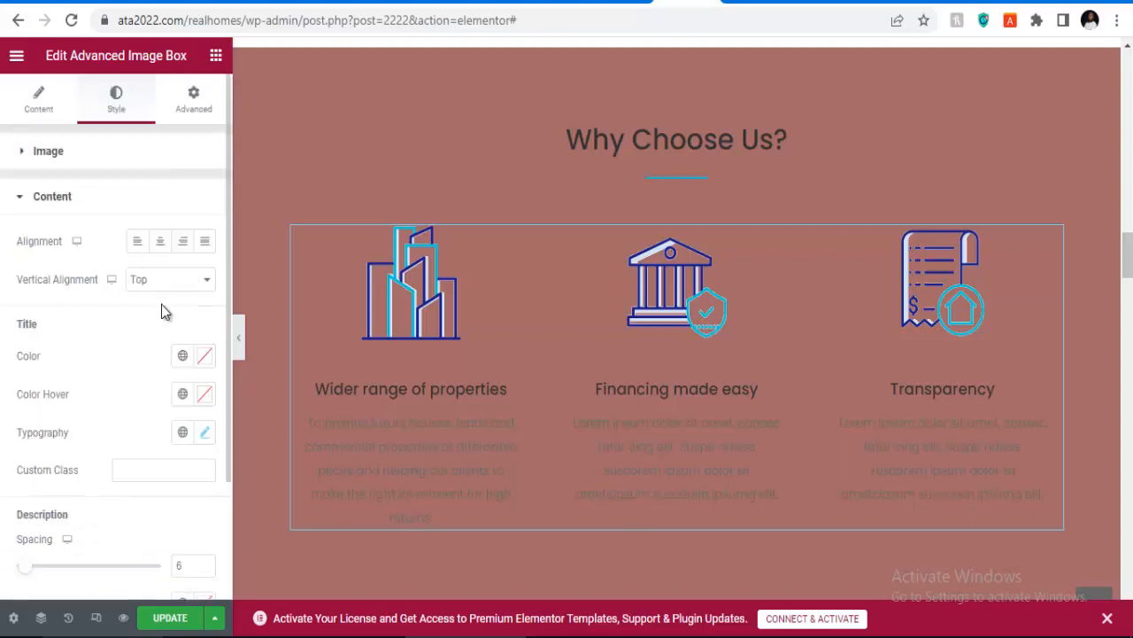
click(205, 357)
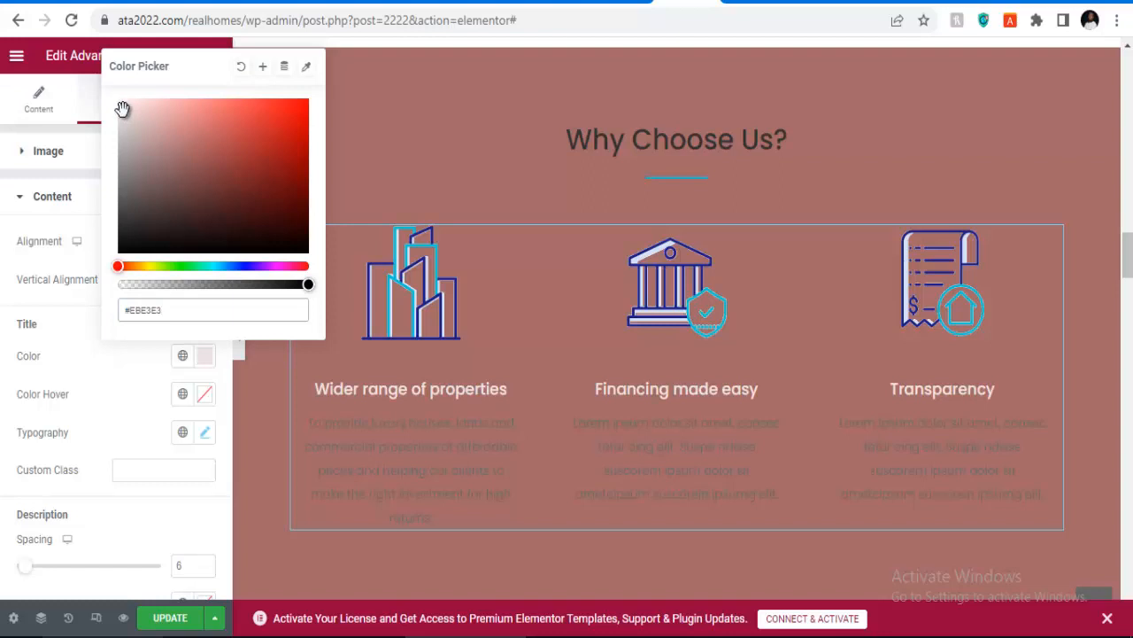
drag(124, 118, 119, 101)
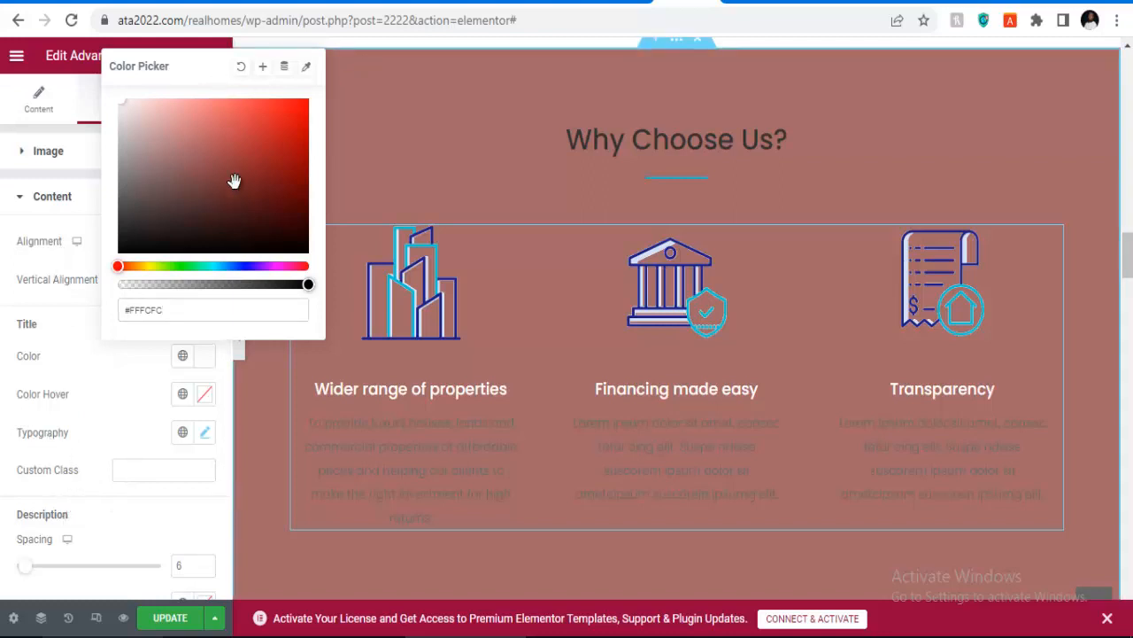
scroll(113, 372, down, 2)
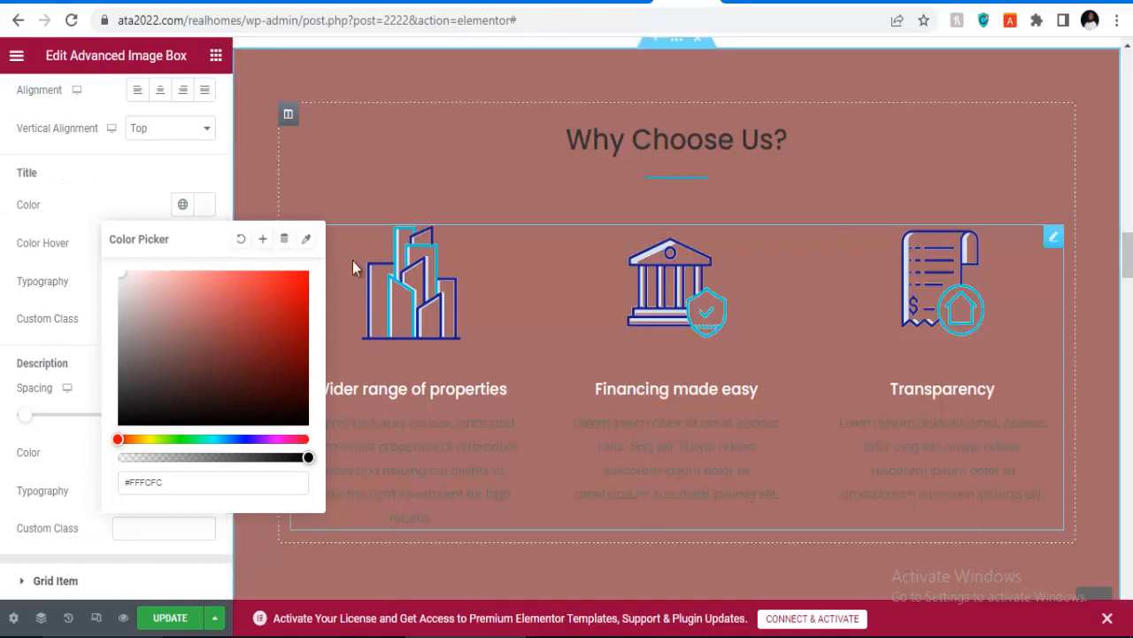
click(169, 178)
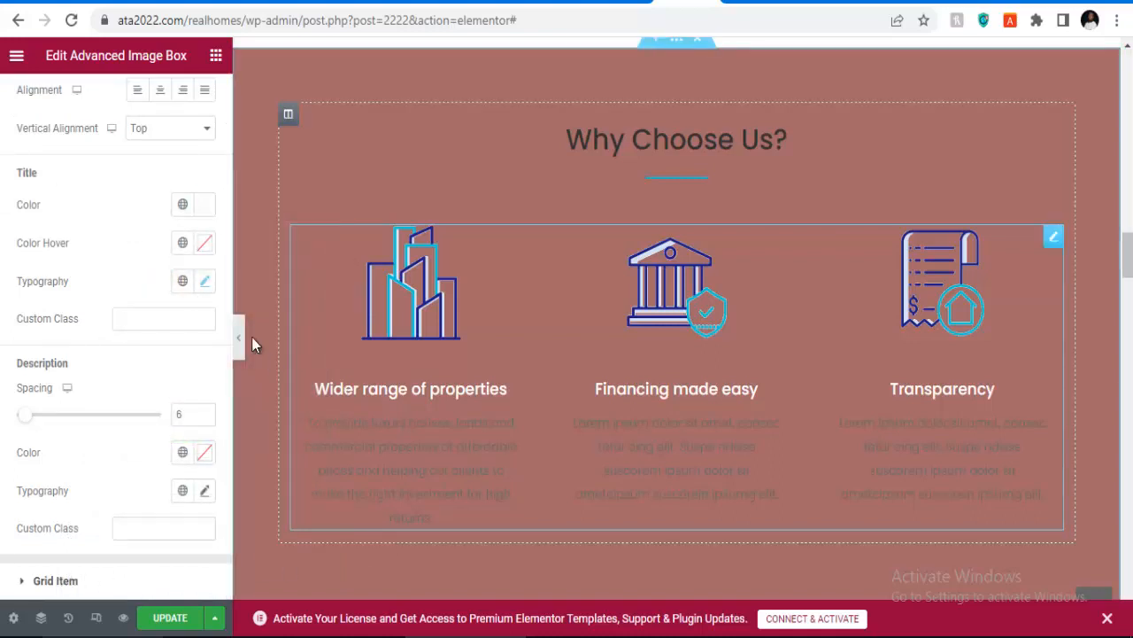
Step: Set the feature box description colour to #FEFEFE and save the page
scroll(177, 249, up, 2)
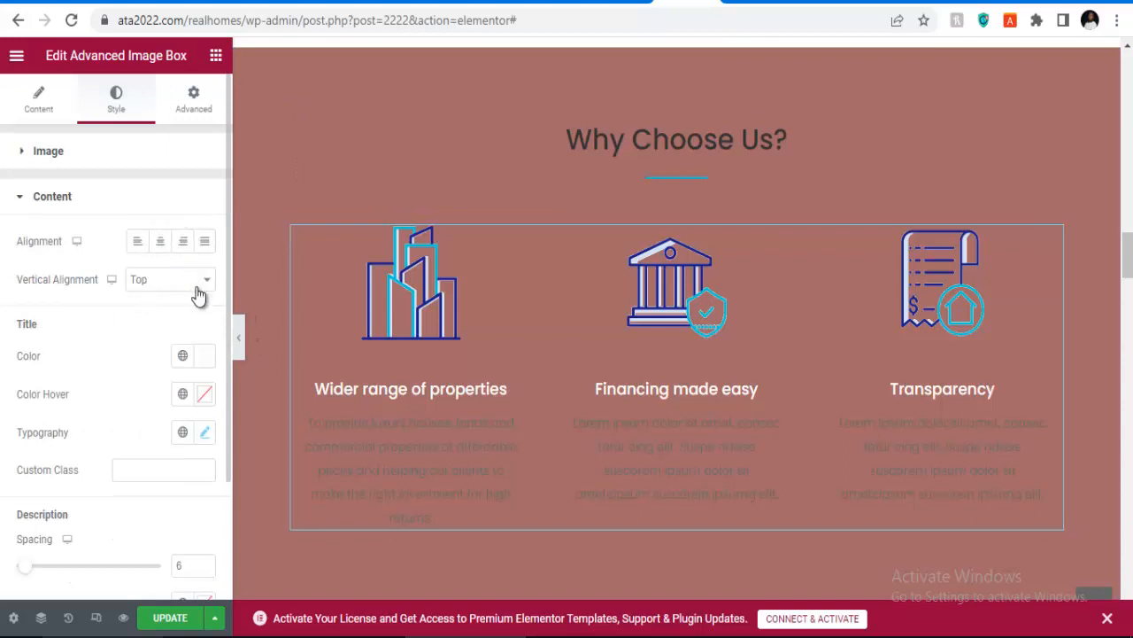
scroll(204, 408, down, 2)
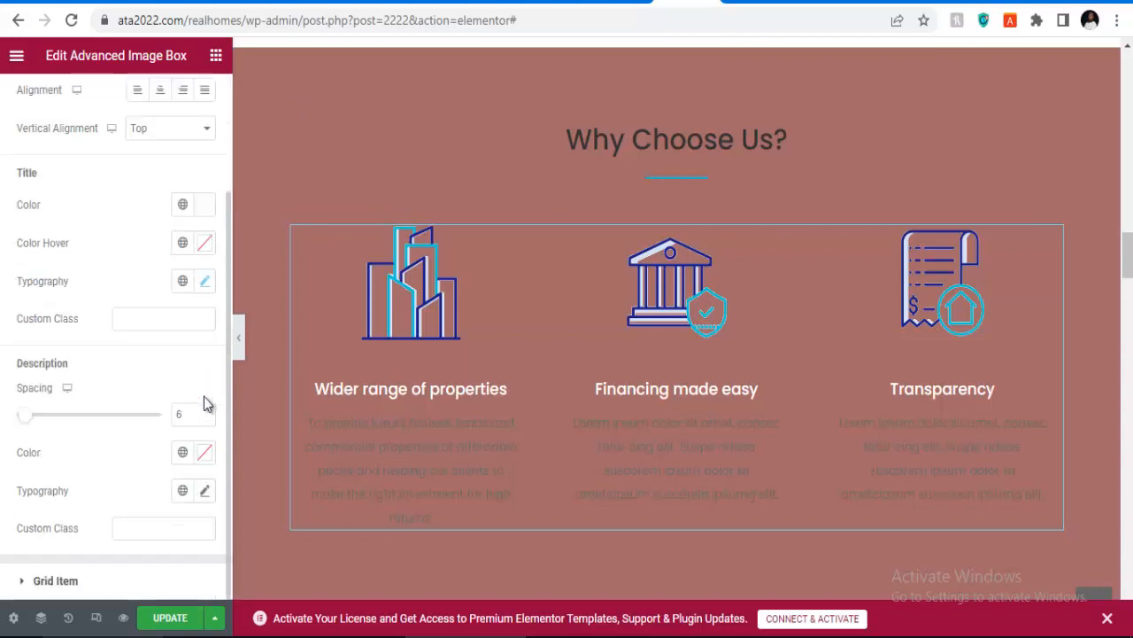
click(205, 457)
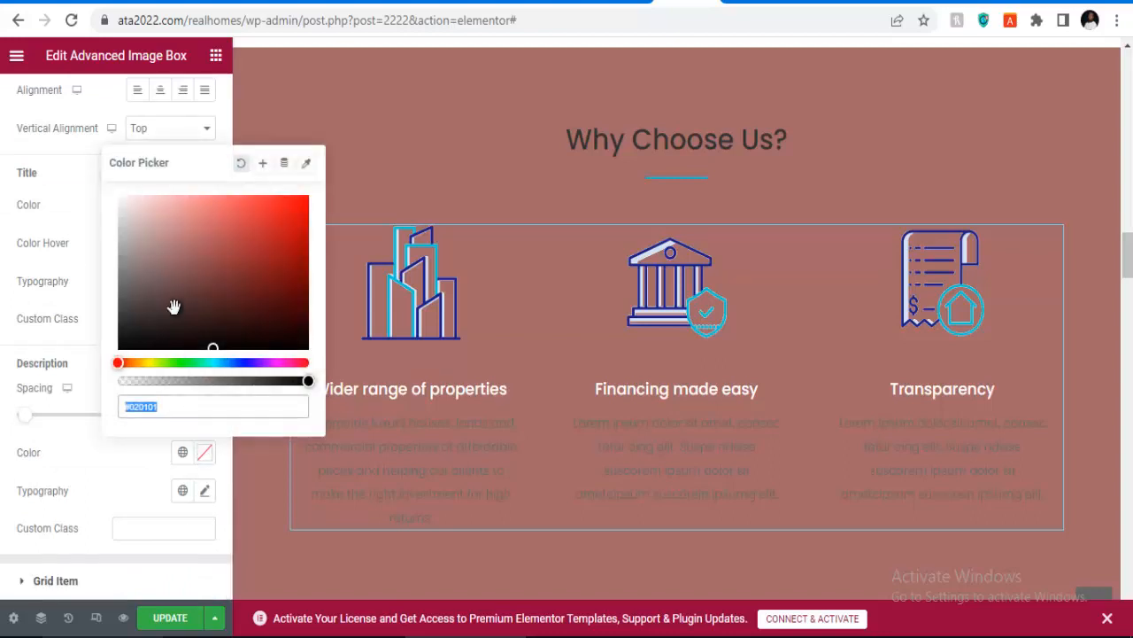
drag(173, 306, 107, 196)
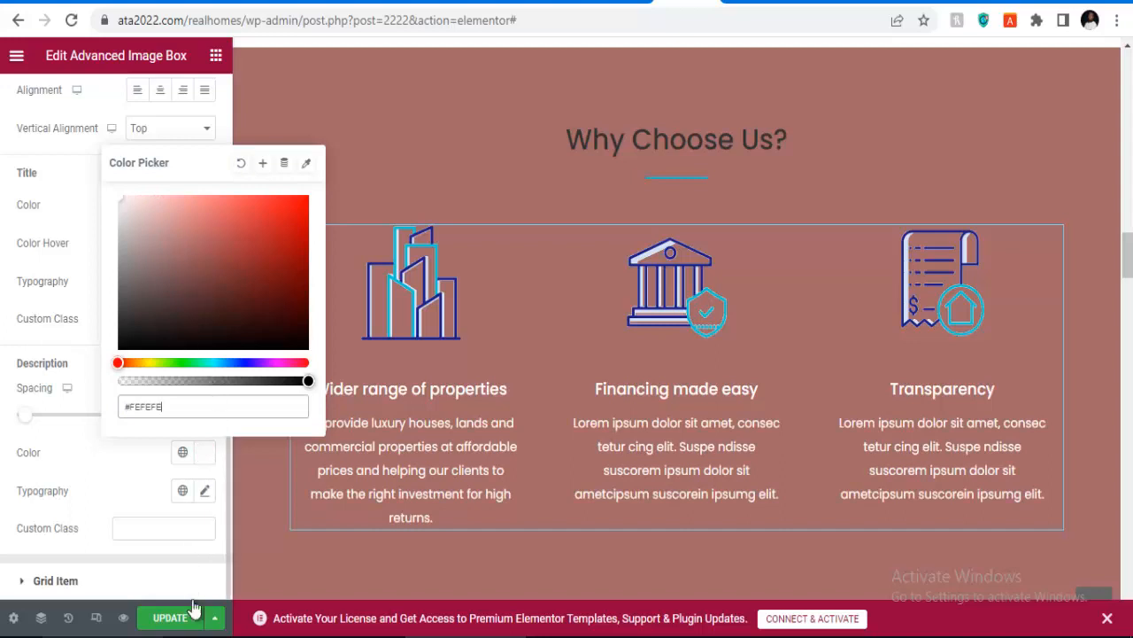
click(168, 615)
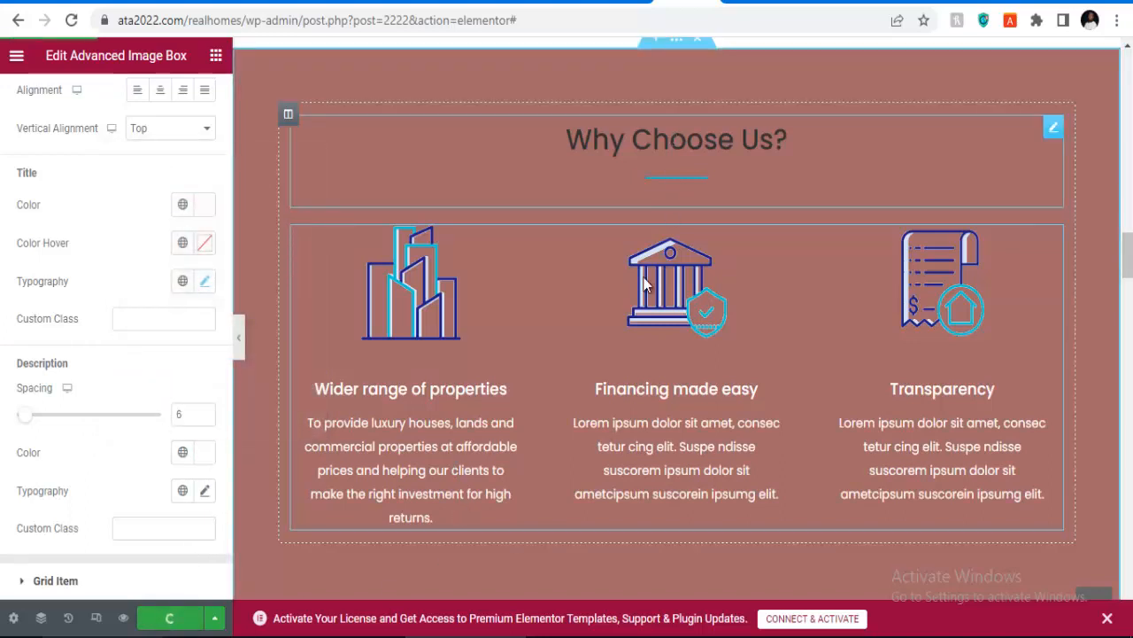
scroll(637, 258, up, 2)
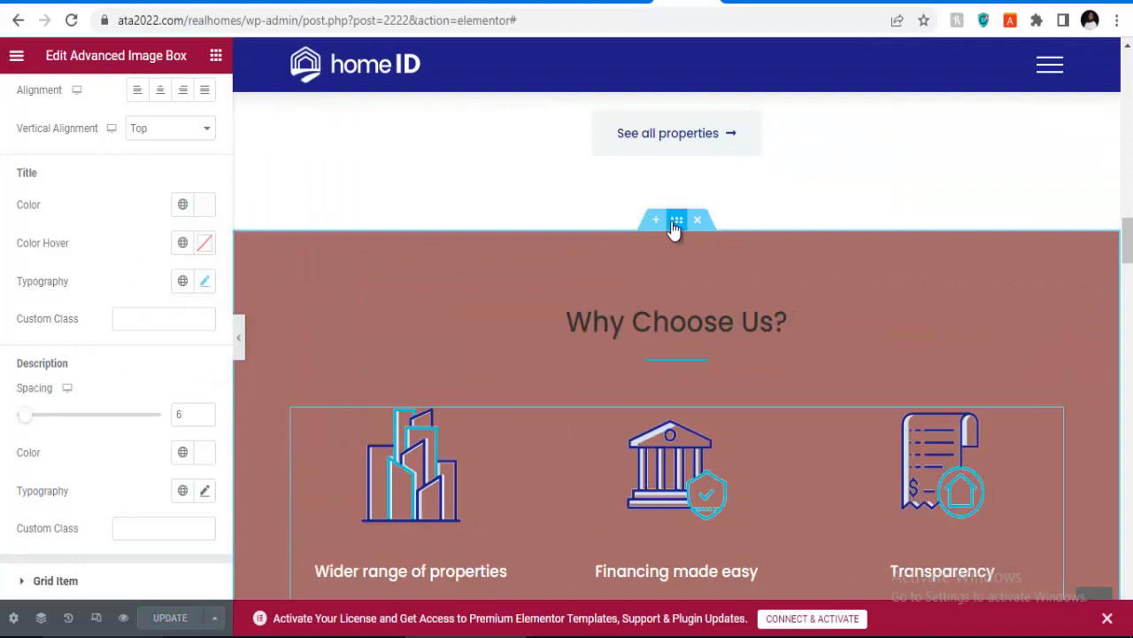
Step: Brighten the Why Choose Us section background colour to coral red #CE5C5C
click(559, 296)
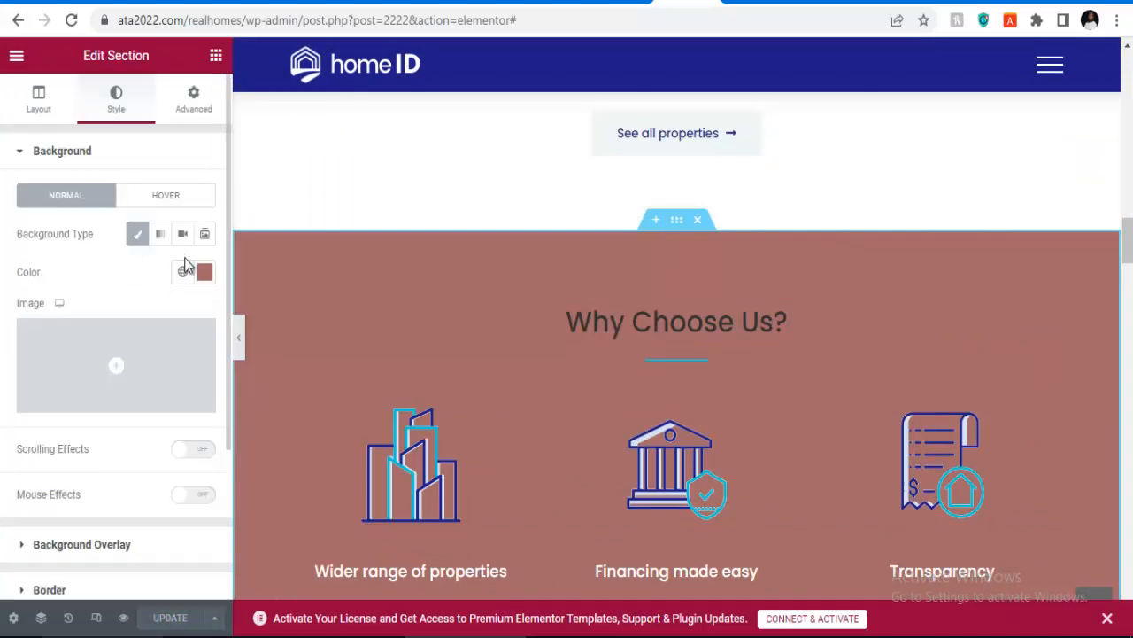
click(204, 273)
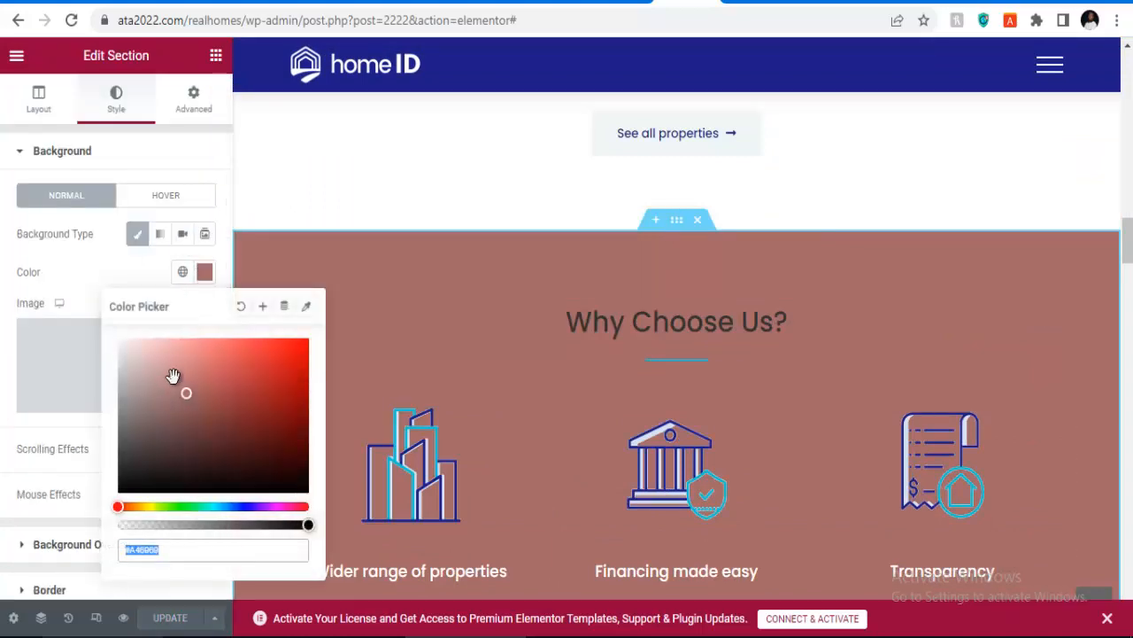
drag(185, 393, 185, 443)
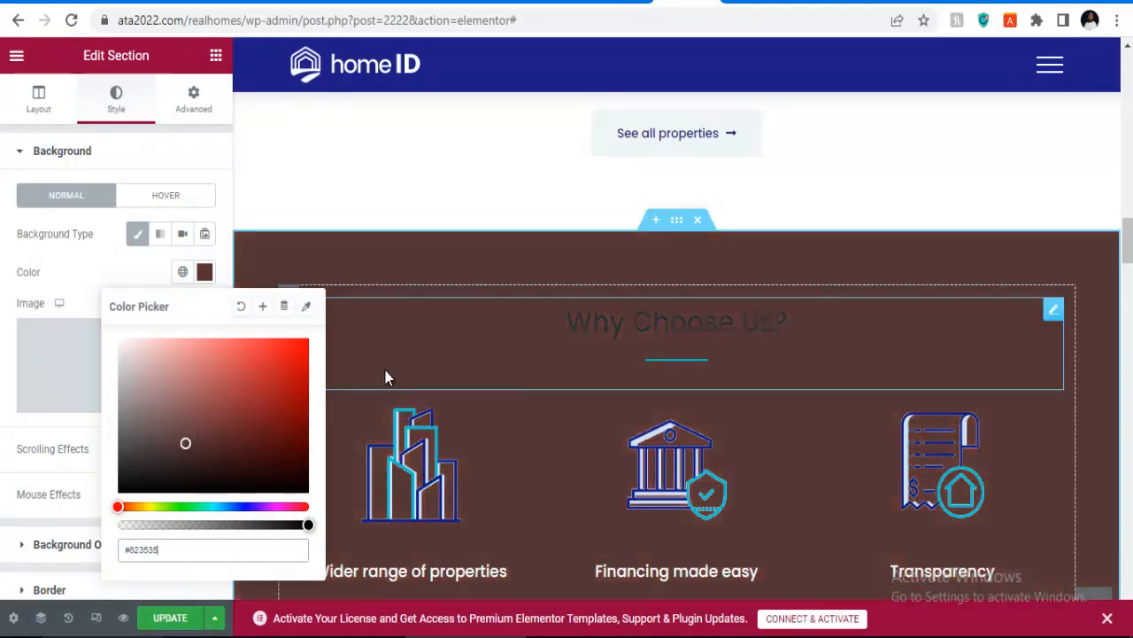
scroll(385, 370, down, 4)
scroll(562, 314, up, 2)
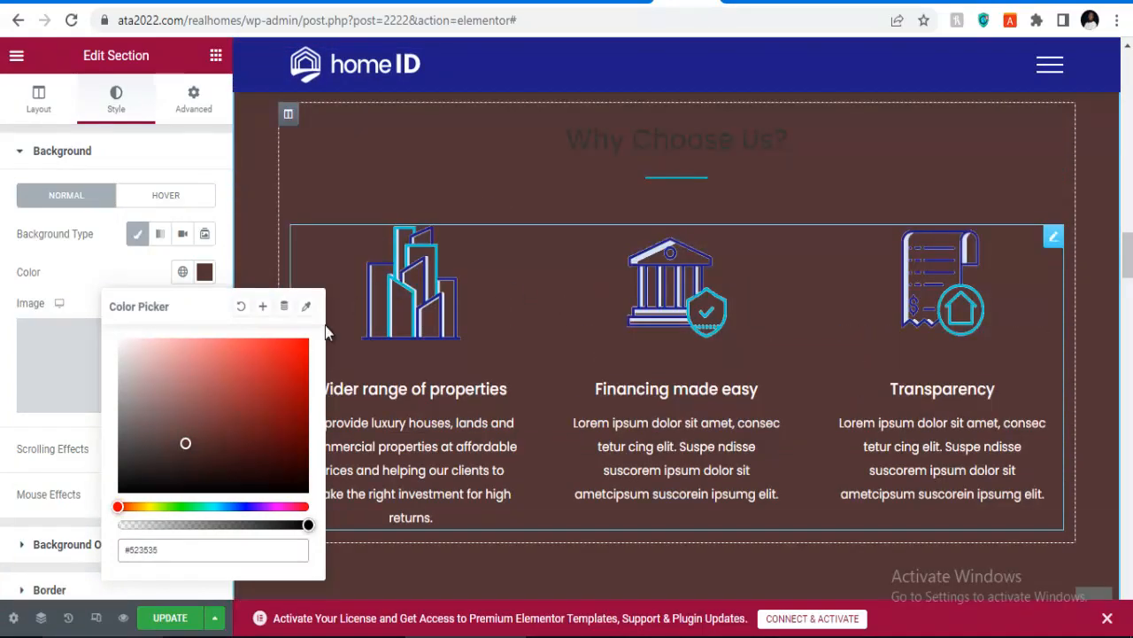
drag(183, 444, 222, 368)
scroll(471, 280, down, 1)
scroll(472, 277, down, 1)
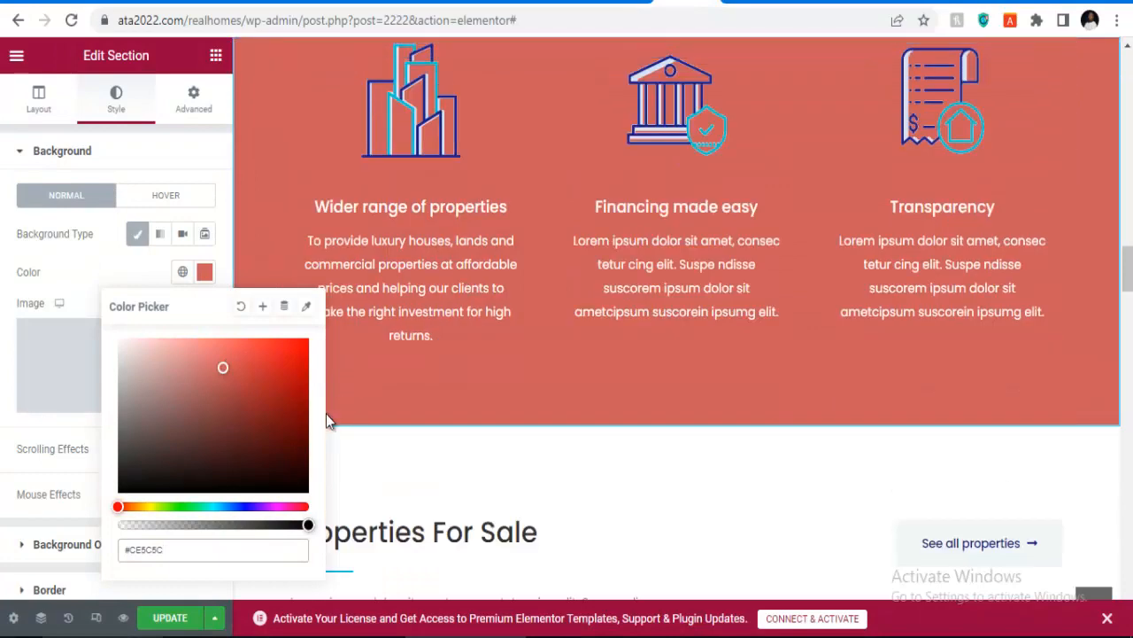
Step: Save the page with the recoloured Why Choose Us section
click(162, 624)
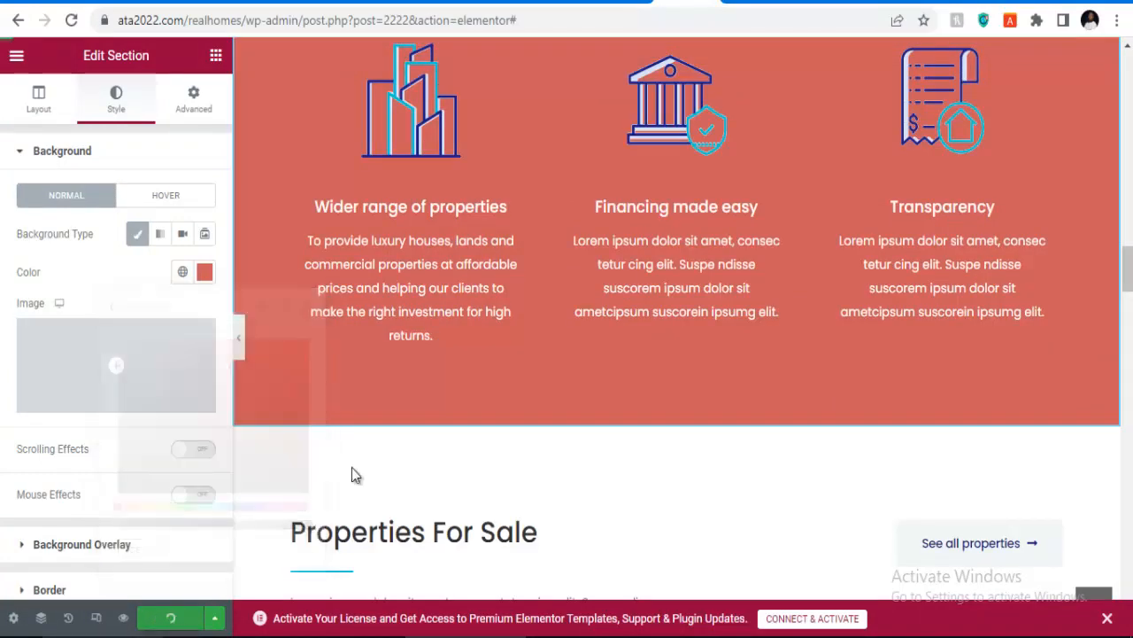
scroll(505, 373, down, 5)
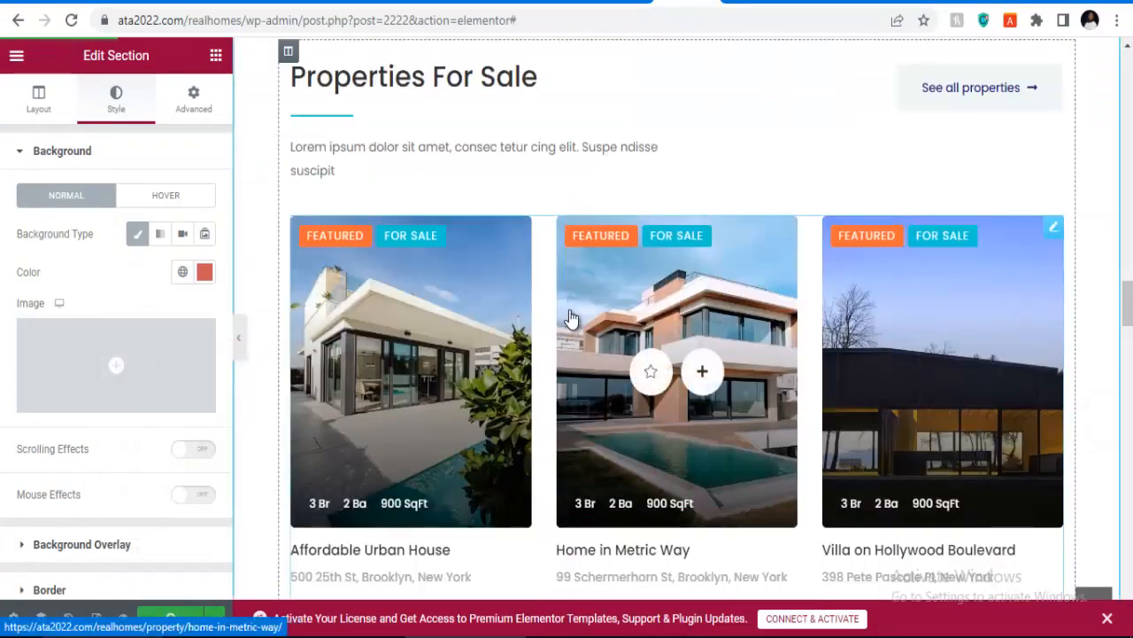
scroll(574, 239, up, 11)
scroll(575, 239, up, 12)
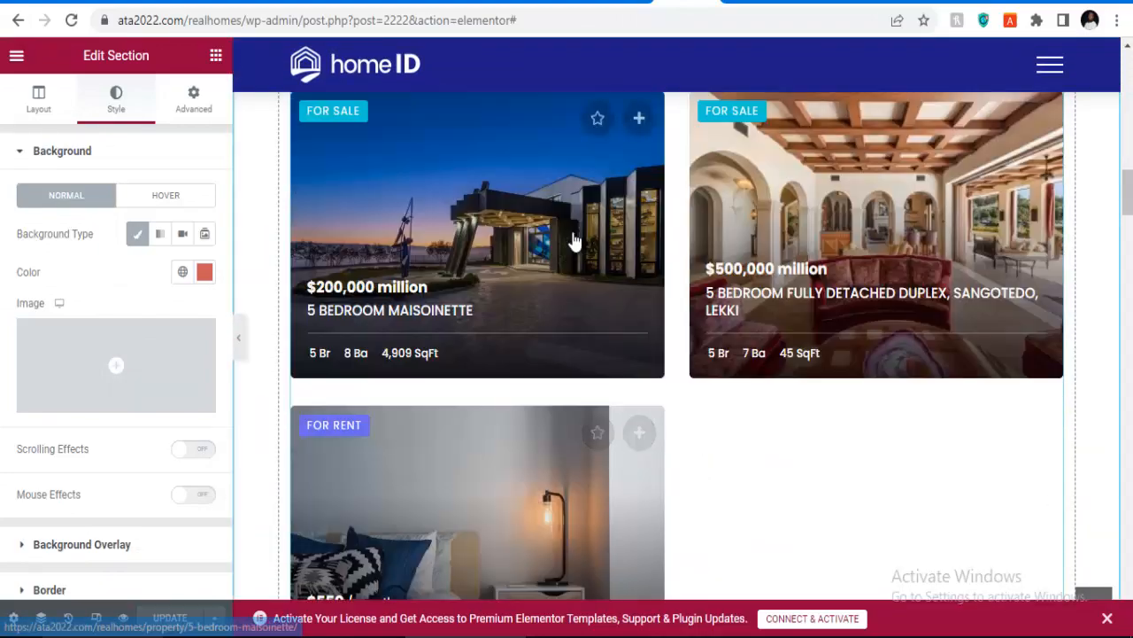
Step: Add a new single-column section near the bottom of the page
scroll(574, 239, down, 14)
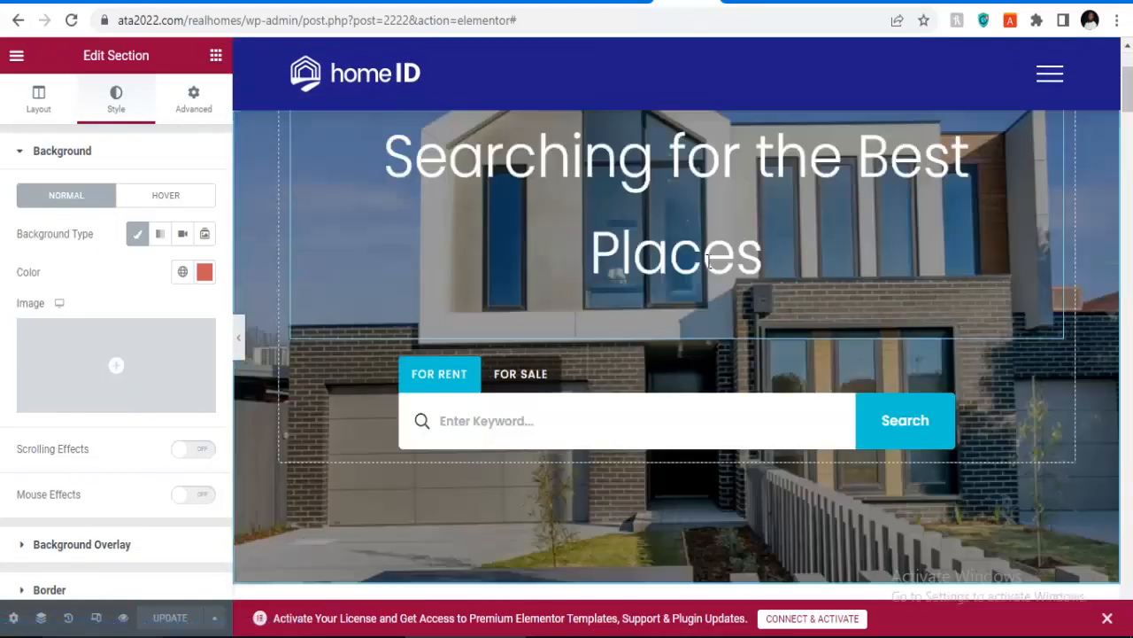
scroll(507, 256, down, 15)
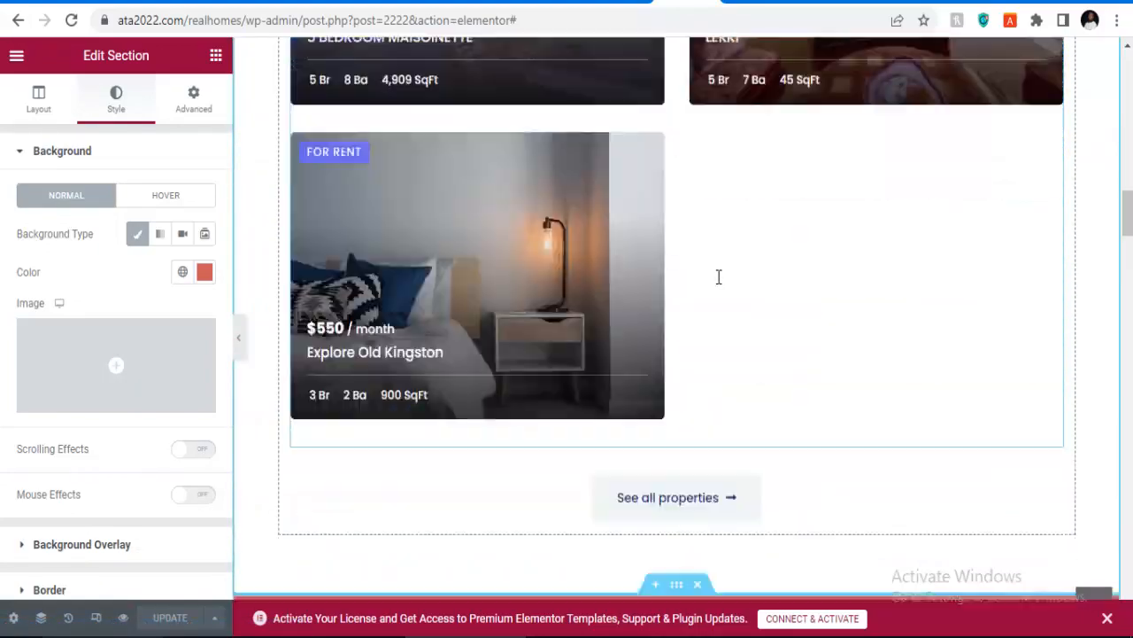
scroll(781, 368, down, 15)
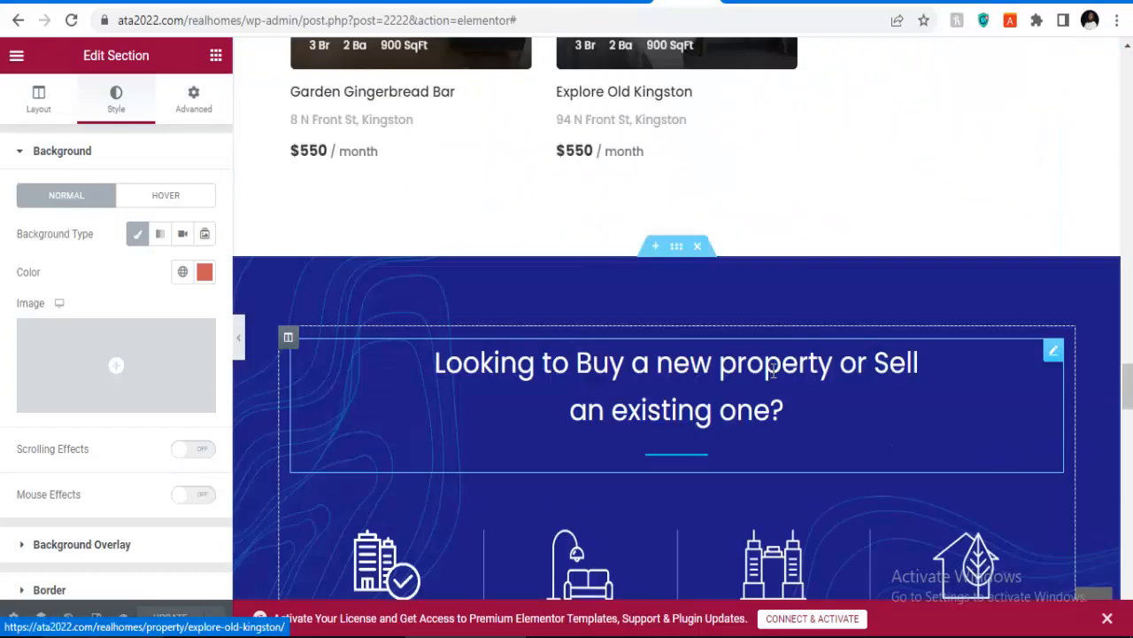
scroll(693, 368, down, 4)
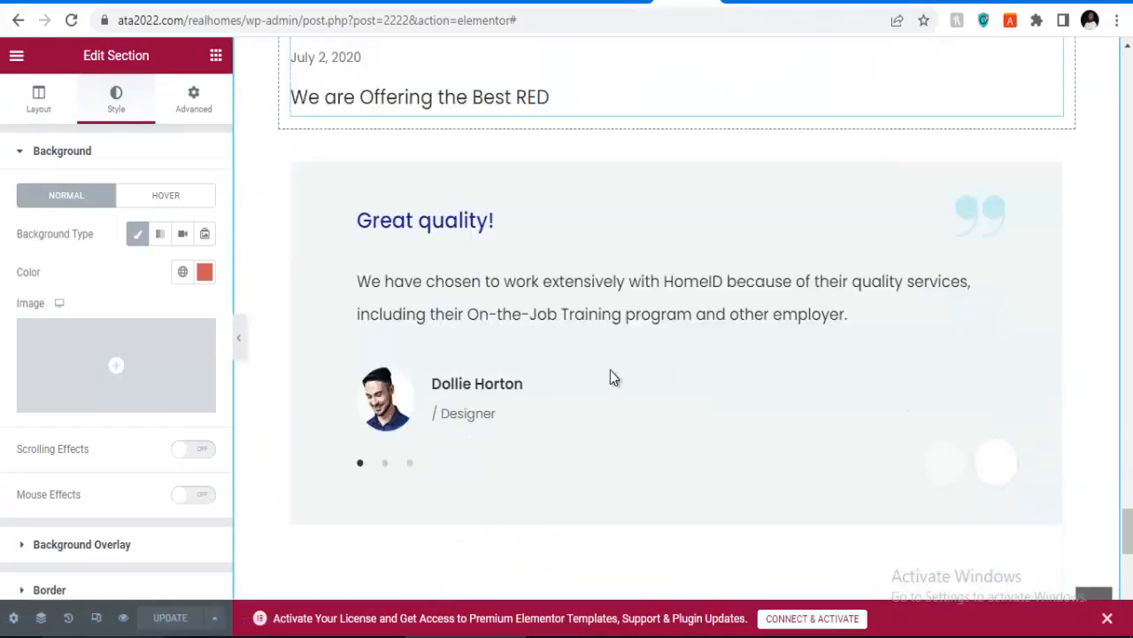
scroll(610, 372, up, 7)
scroll(577, 368, down, 1)
scroll(577, 363, down, 8)
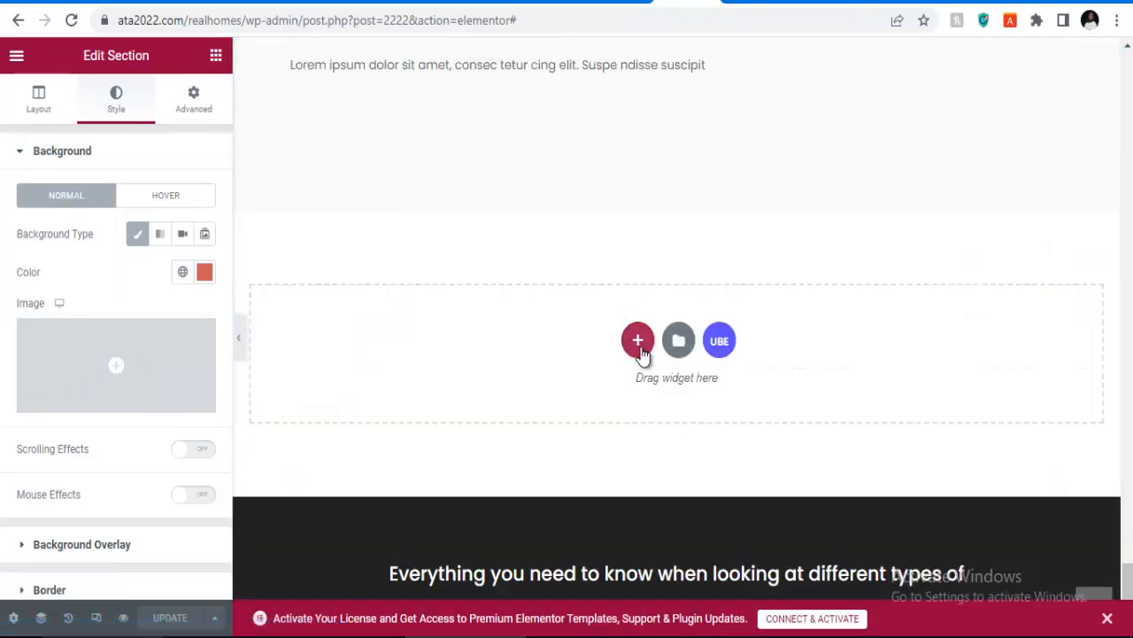
click(634, 343)
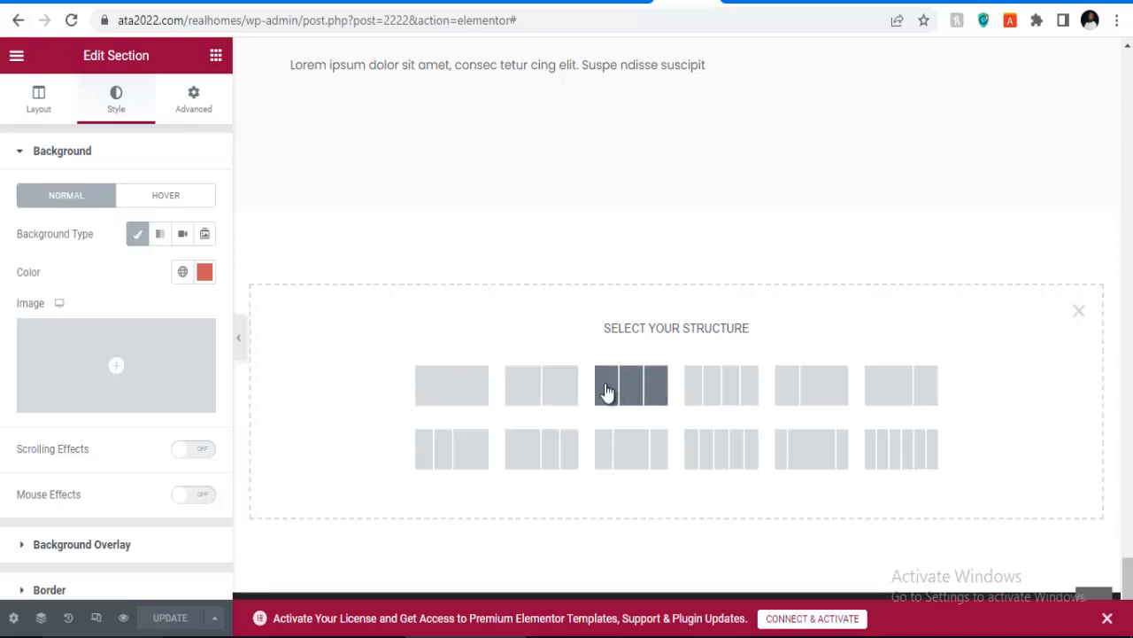
click(450, 386)
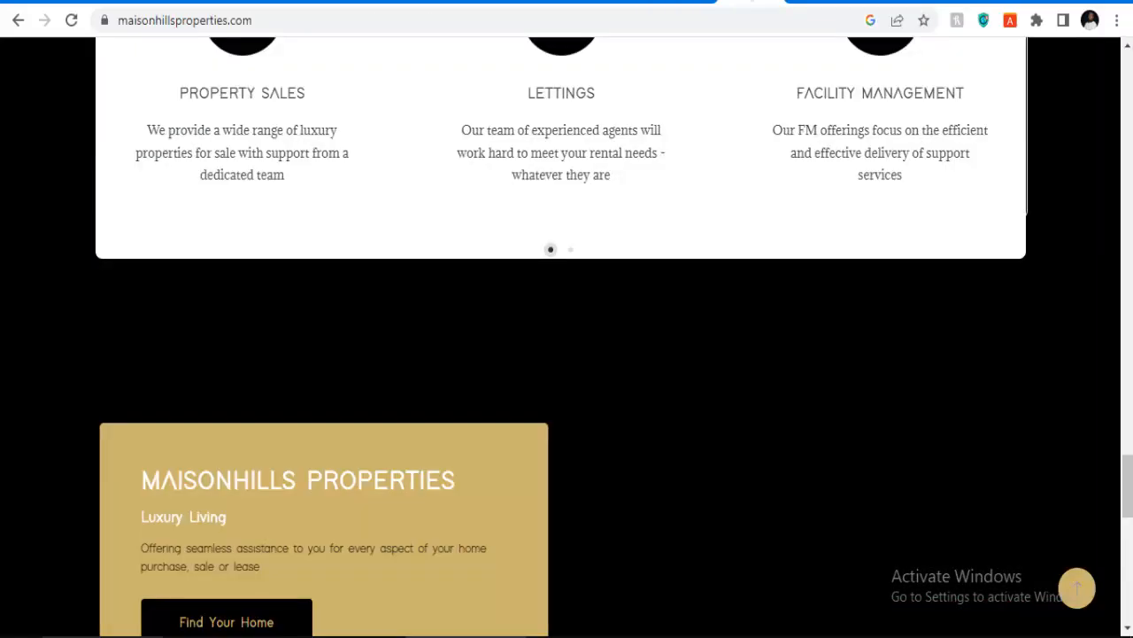
Step: Copy the 'WHO WE WORK WITH' heading and best-companies subtitle from the Maisonhills site
scroll(469, 301, up, 15)
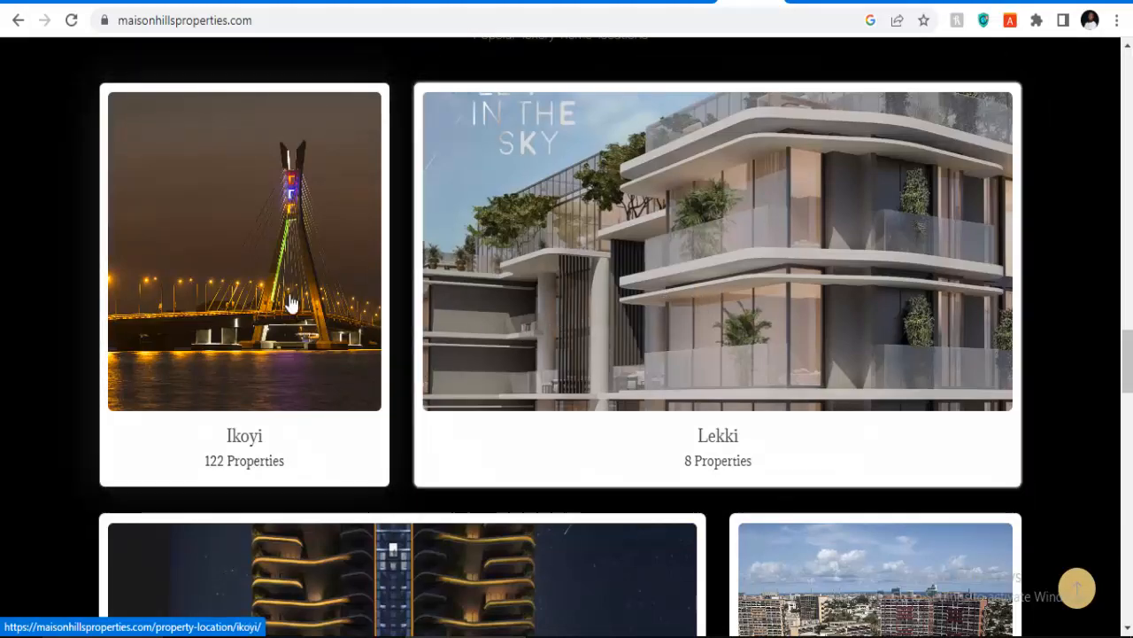
scroll(350, 318, down, 5)
scroll(463, 301, up, 5)
scroll(458, 296, down, 9)
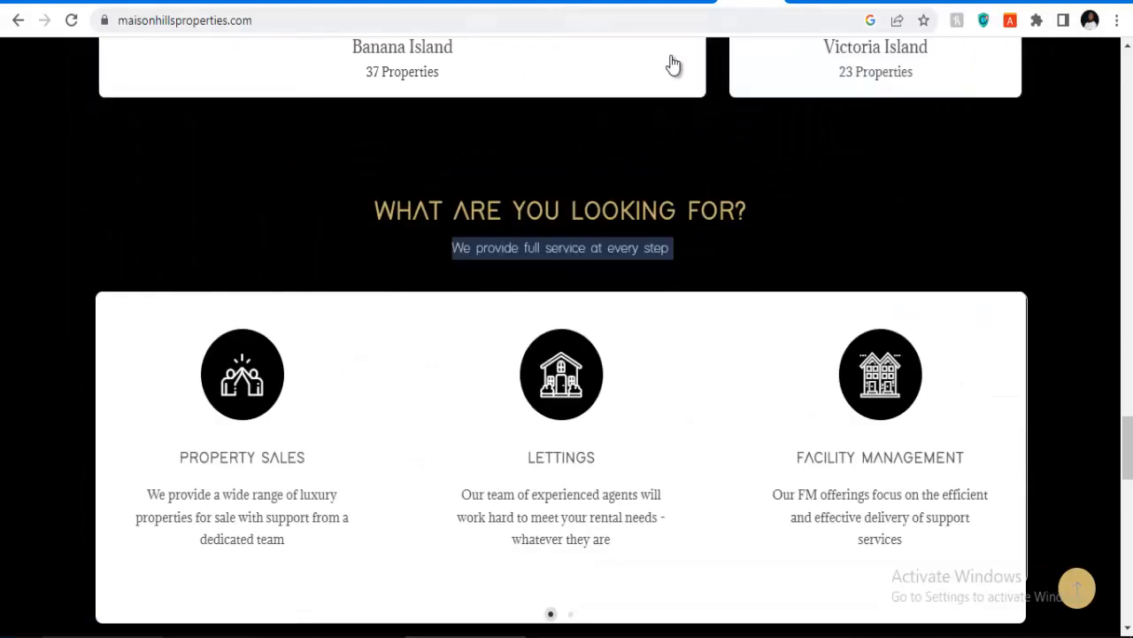
scroll(664, 132, down, 4)
scroll(651, 199, down, 6)
scroll(640, 236, up, 3)
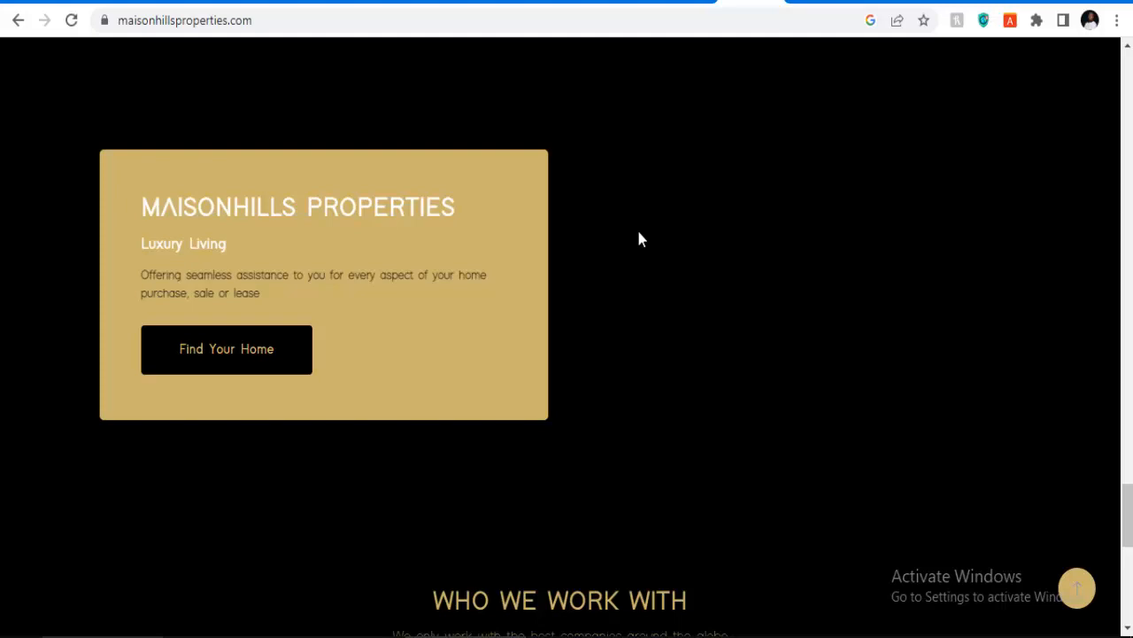
scroll(634, 252, down, 4)
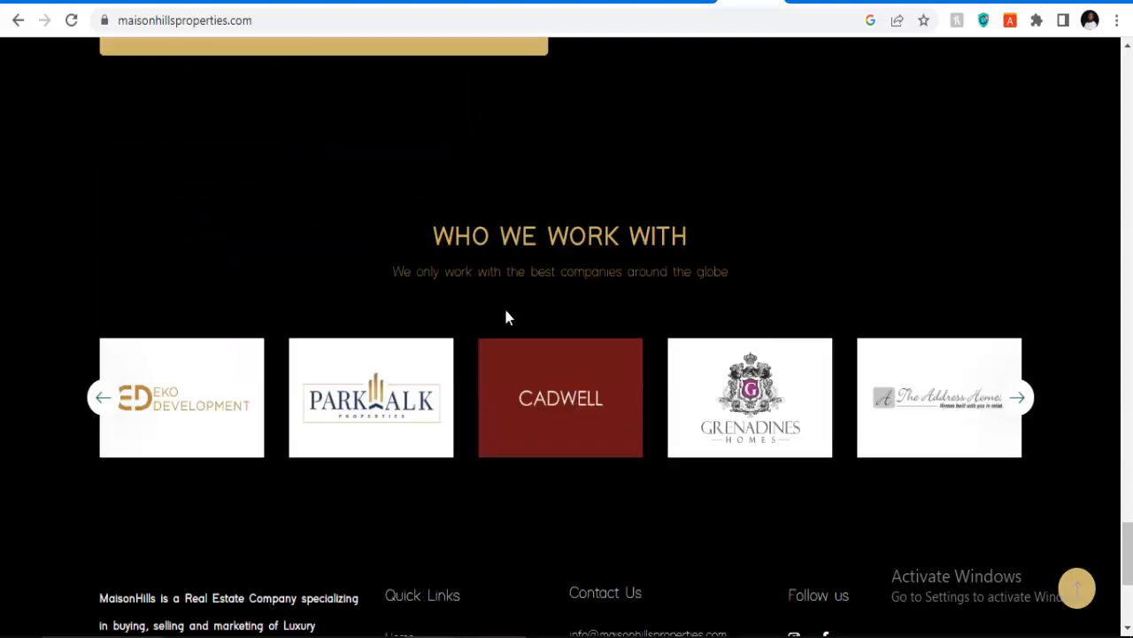
drag(515, 237, 633, 269)
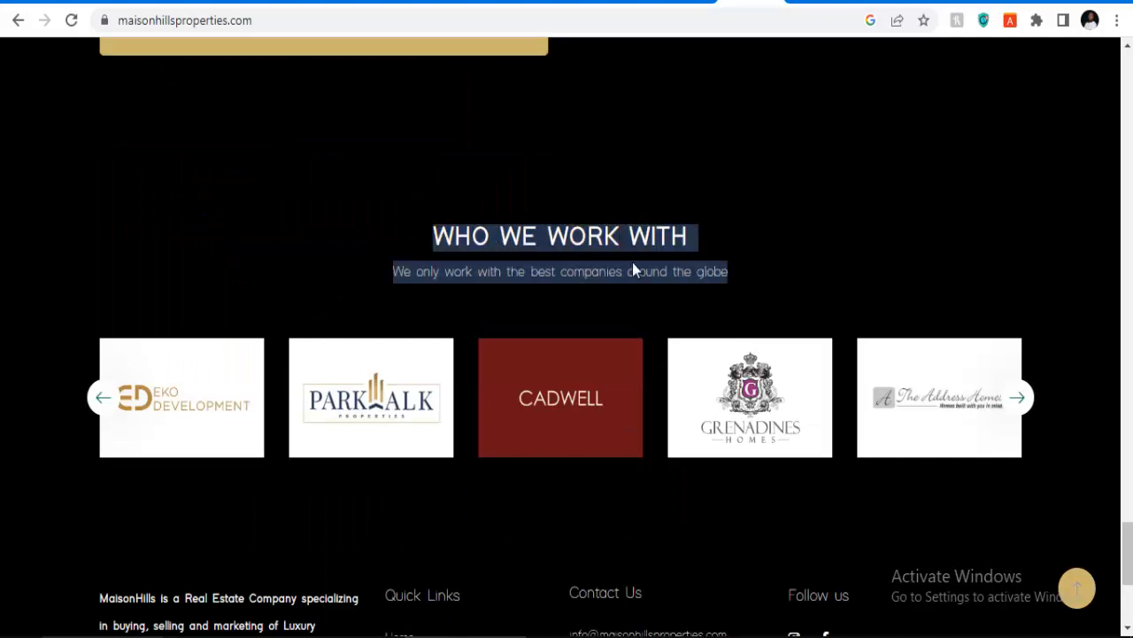
right_click(577, 244)
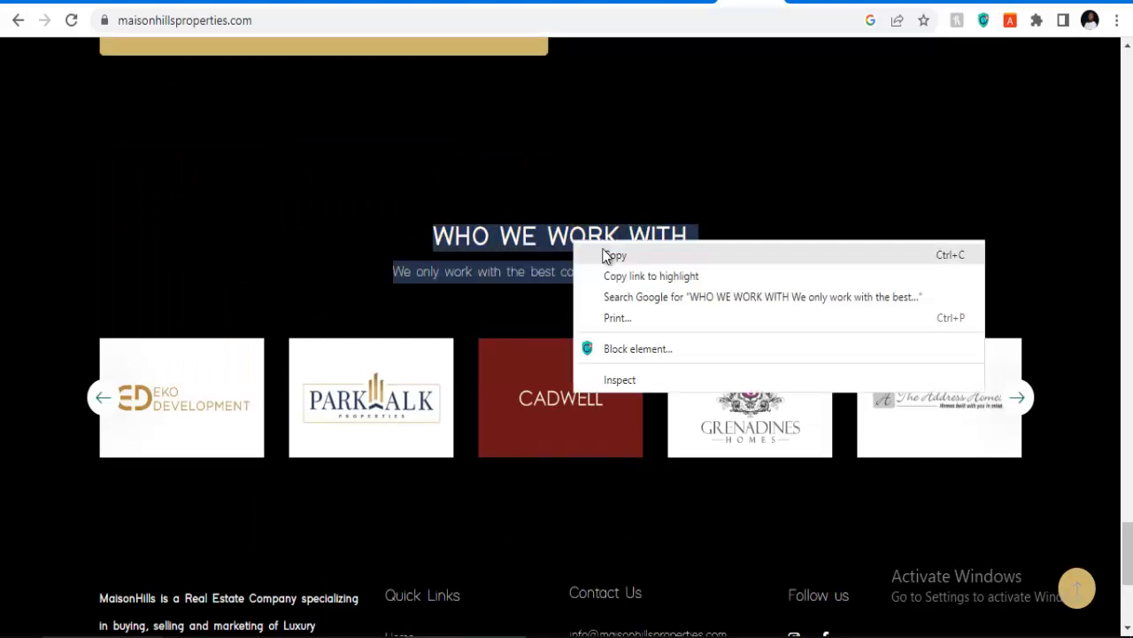
click(602, 257)
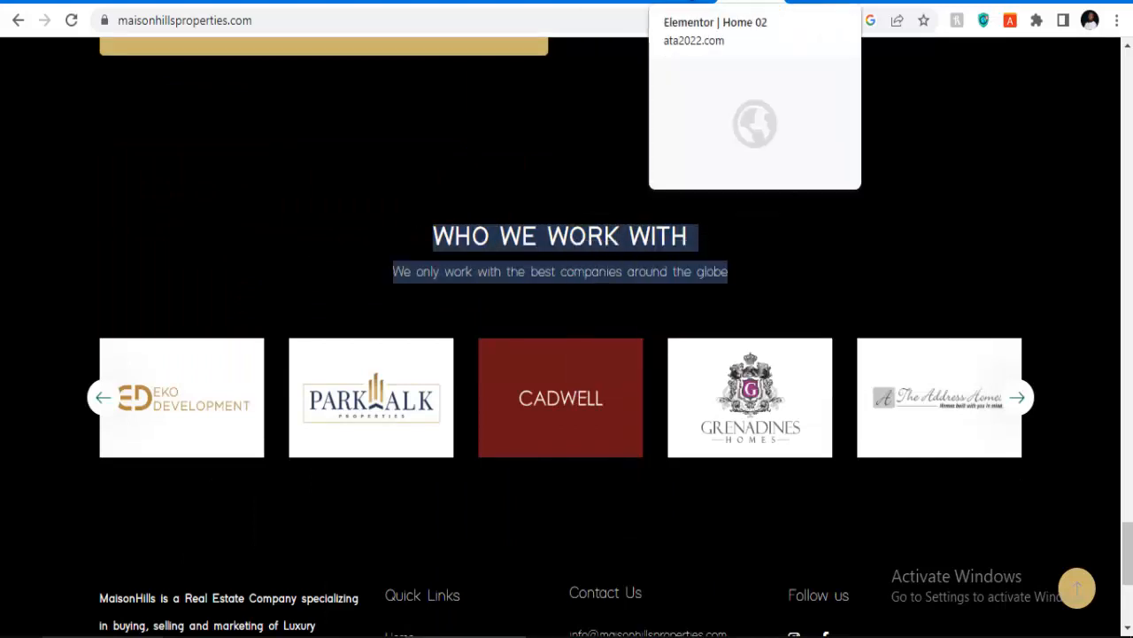
click(677, 2)
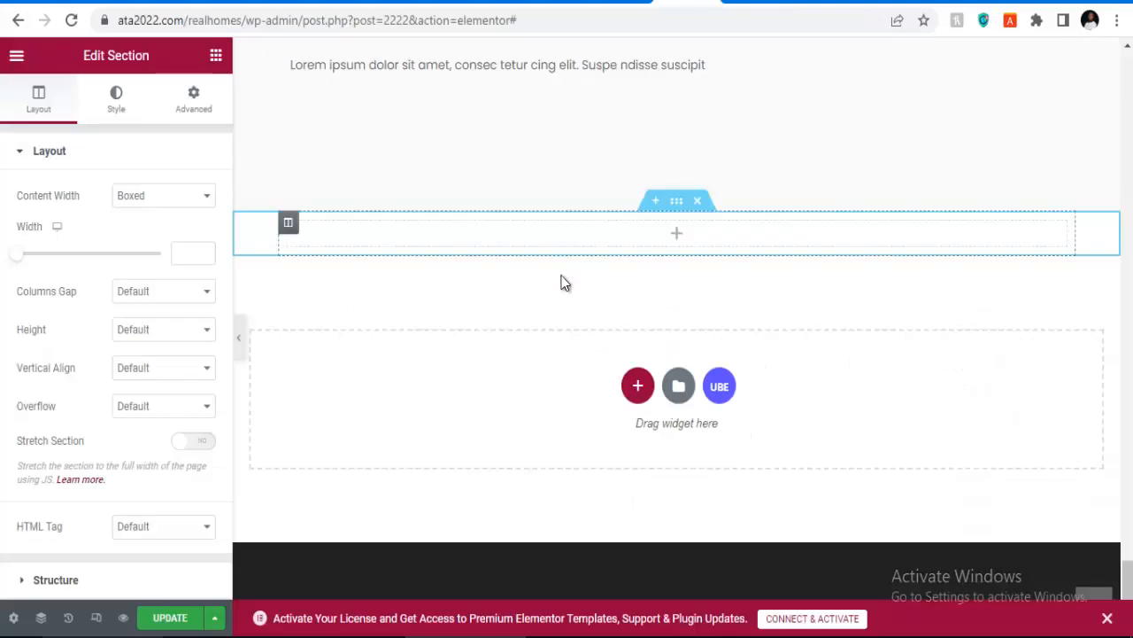
Step: Add a centred 'WHO WE WORK WITH' heading with a Text Editor widget beneath it
click(510, 249)
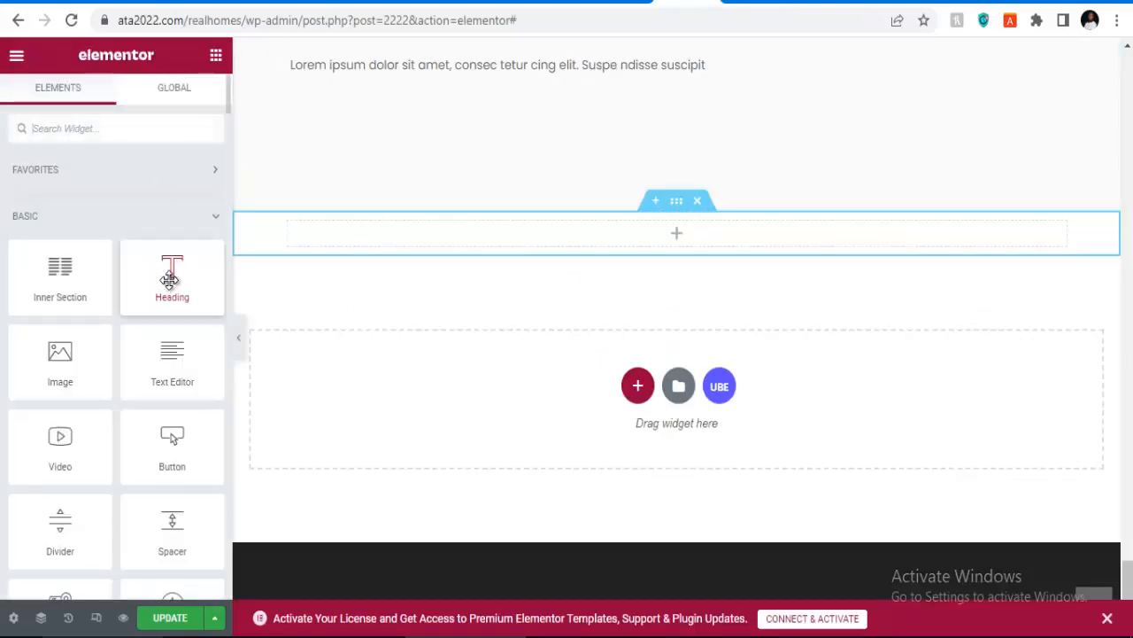
drag(169, 280, 452, 243)
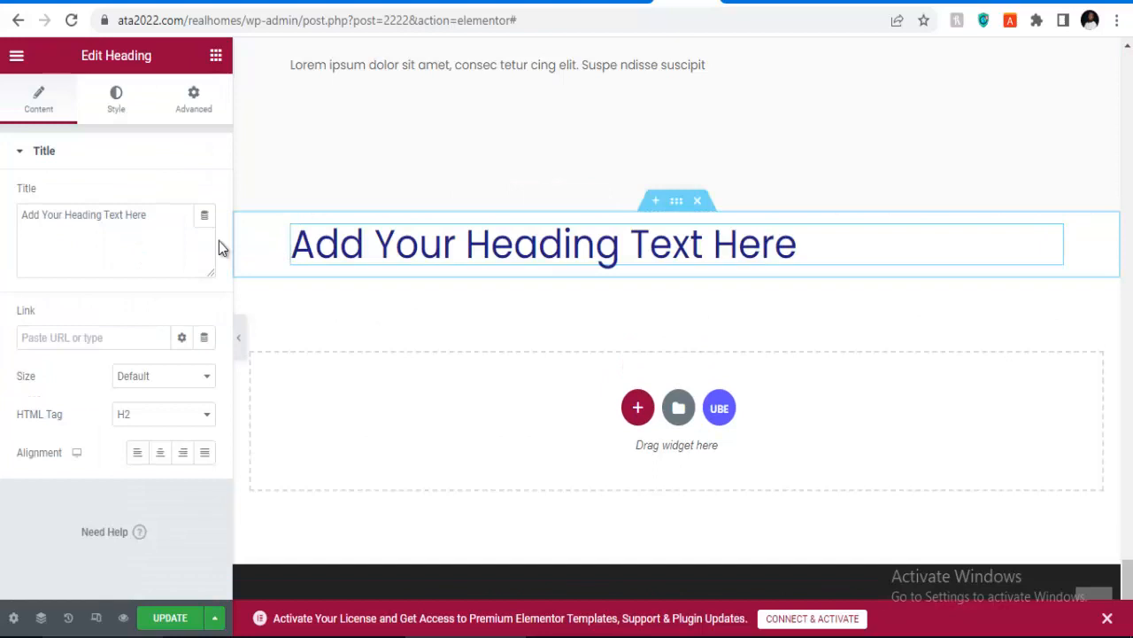
click(148, 221)
key(ctrl+a)
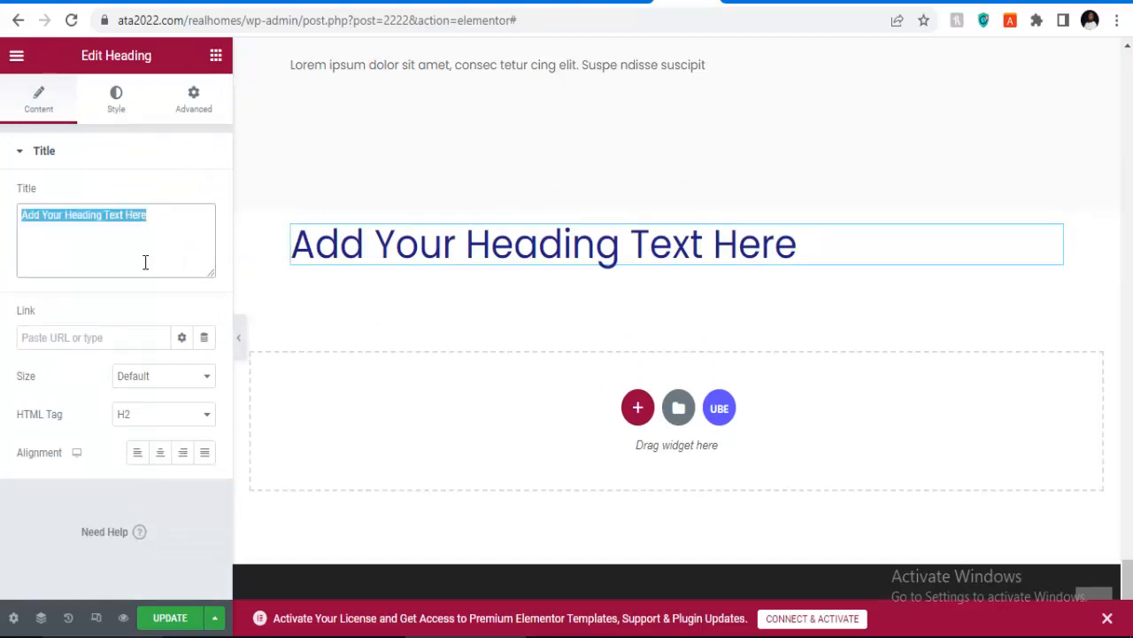
key(ctrl+v)
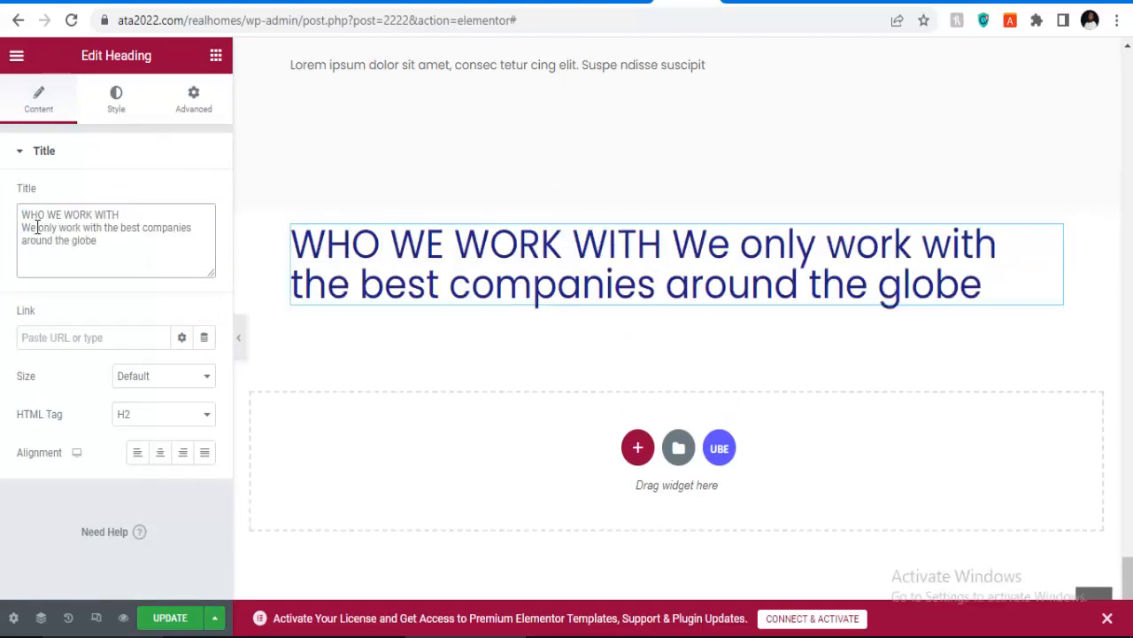
drag(24, 227, 152, 241)
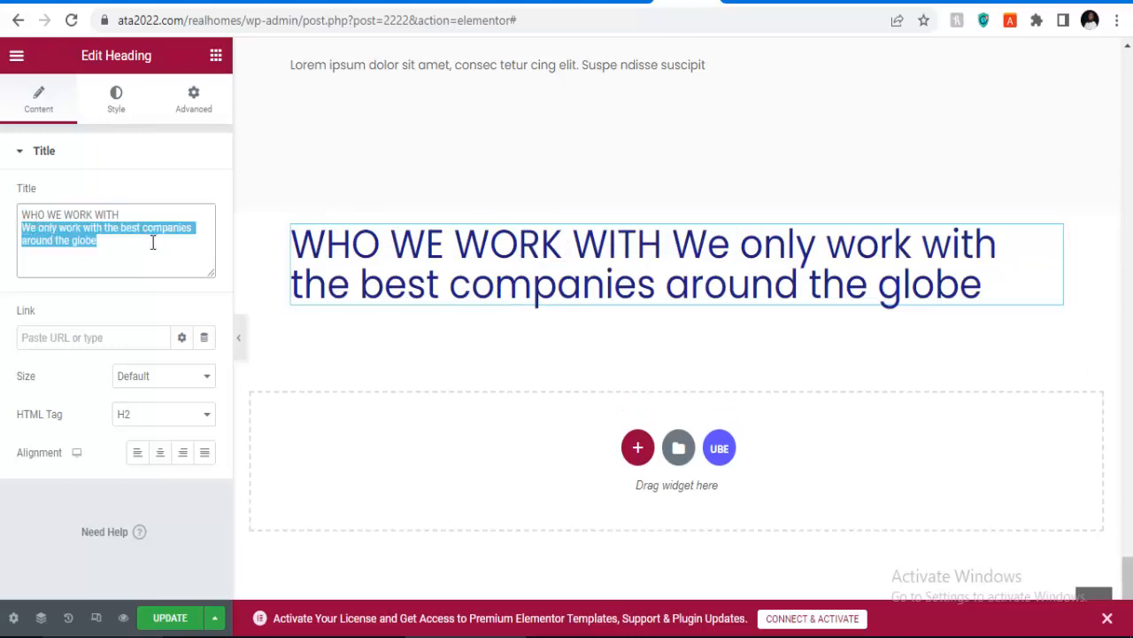
key(BackSpace)
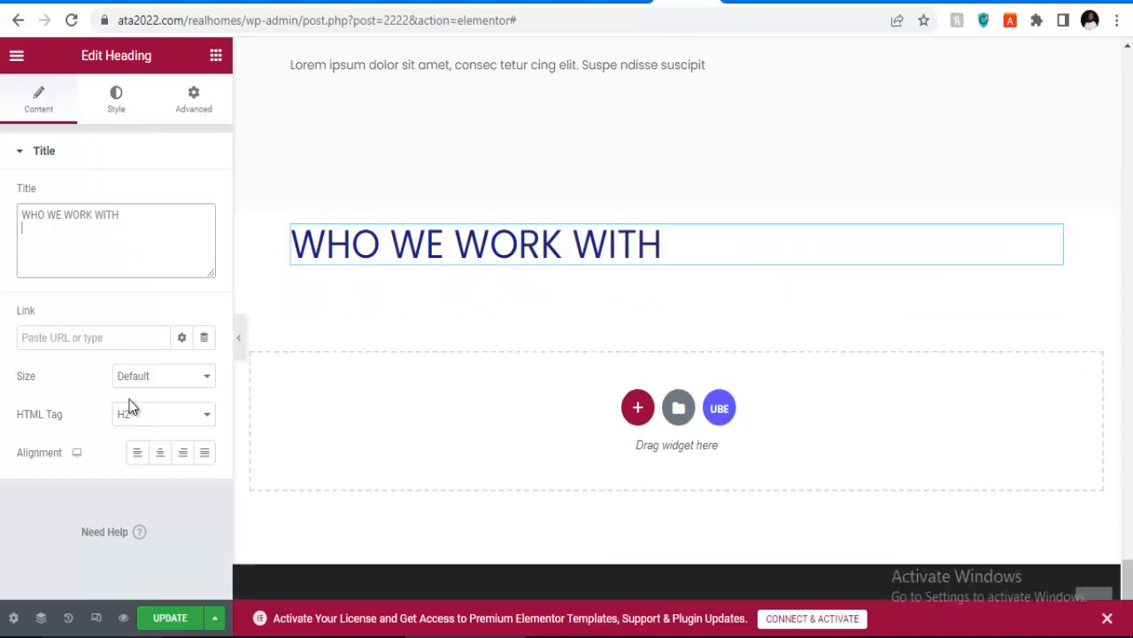
click(160, 462)
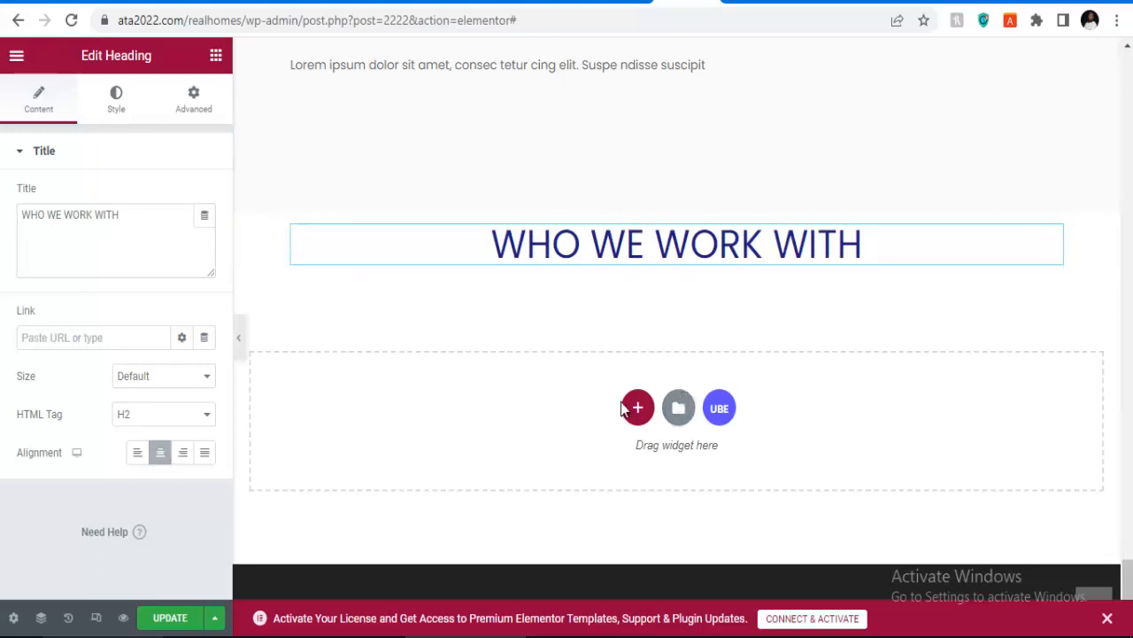
click(216, 56)
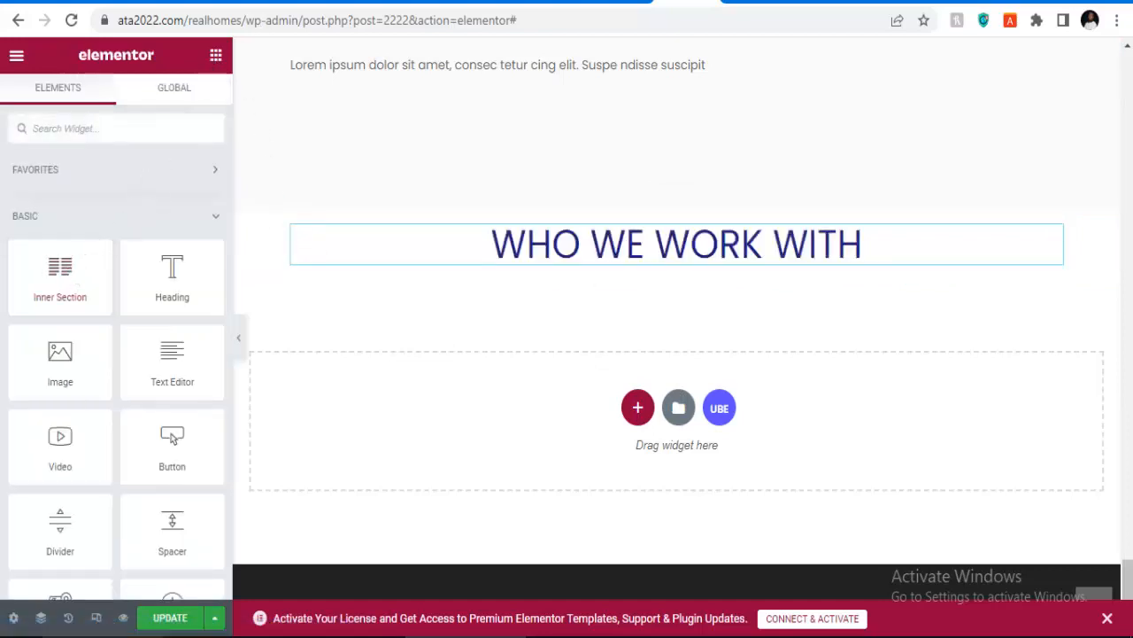
drag(171, 370, 549, 298)
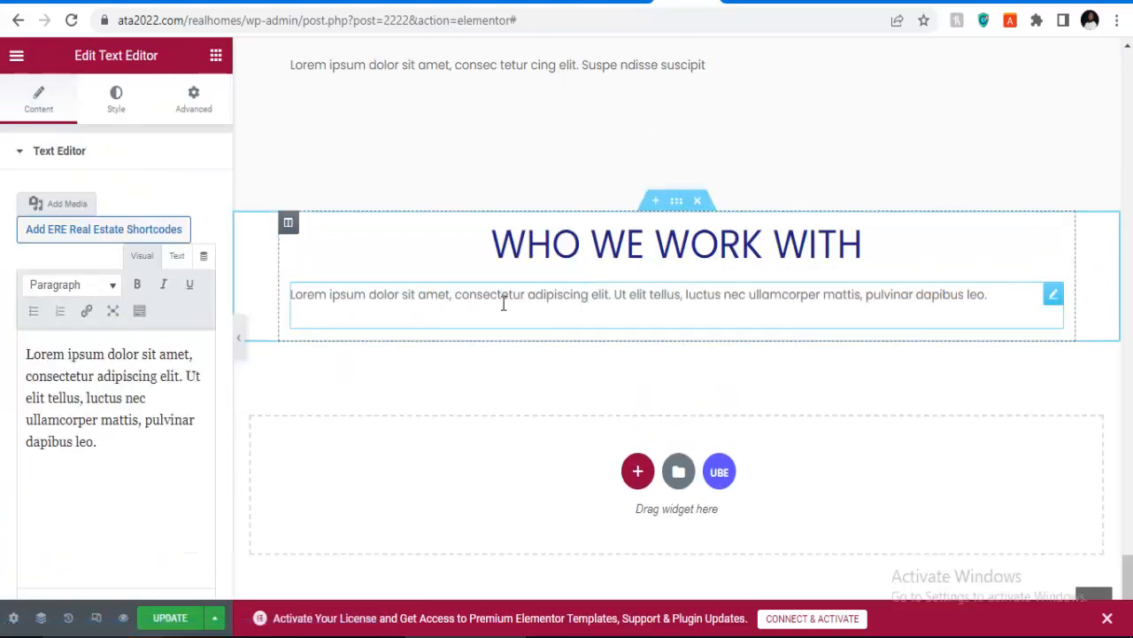
Step: Replace the text block with the best-companies tagline, centred at size 30, and save
click(42, 391)
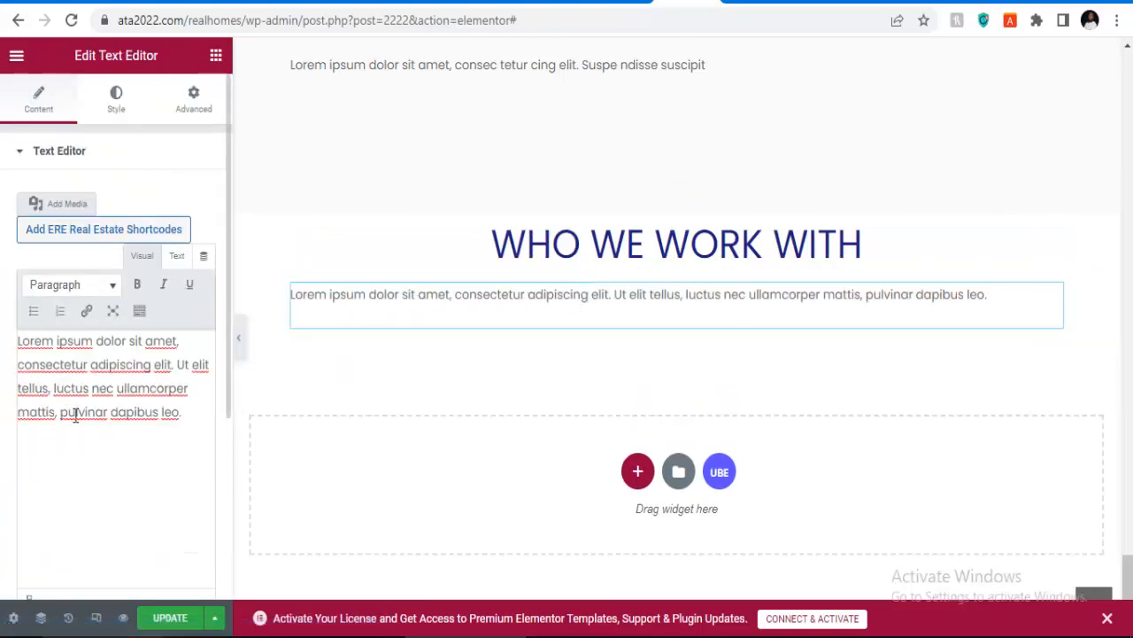
key(ctrl+a)
key(ctrl+v)
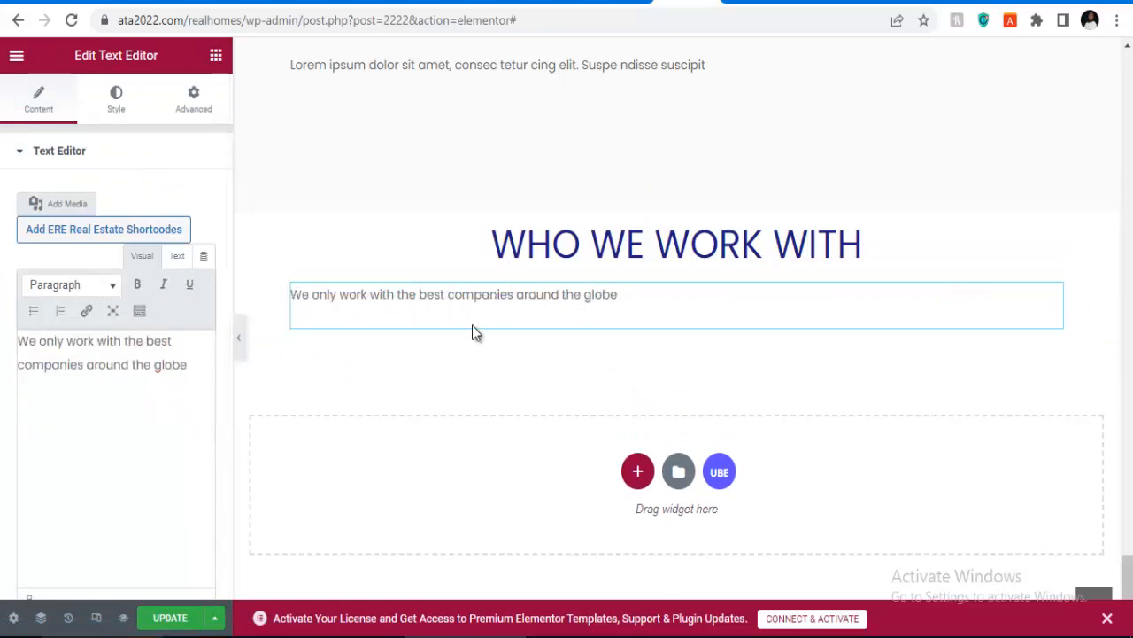
click(113, 117)
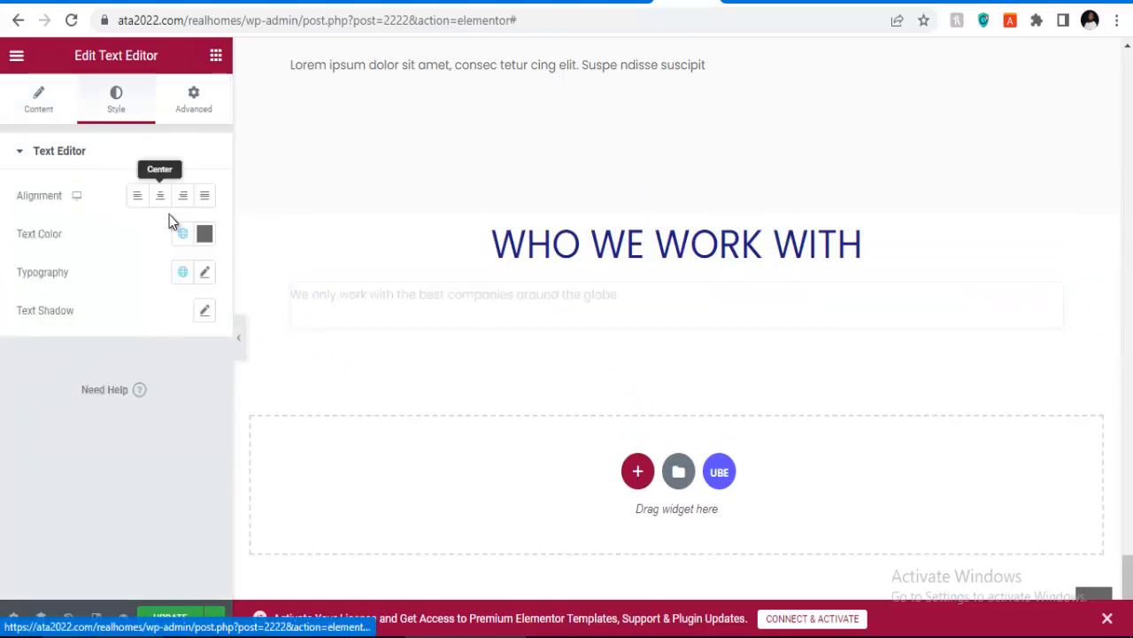
click(160, 195)
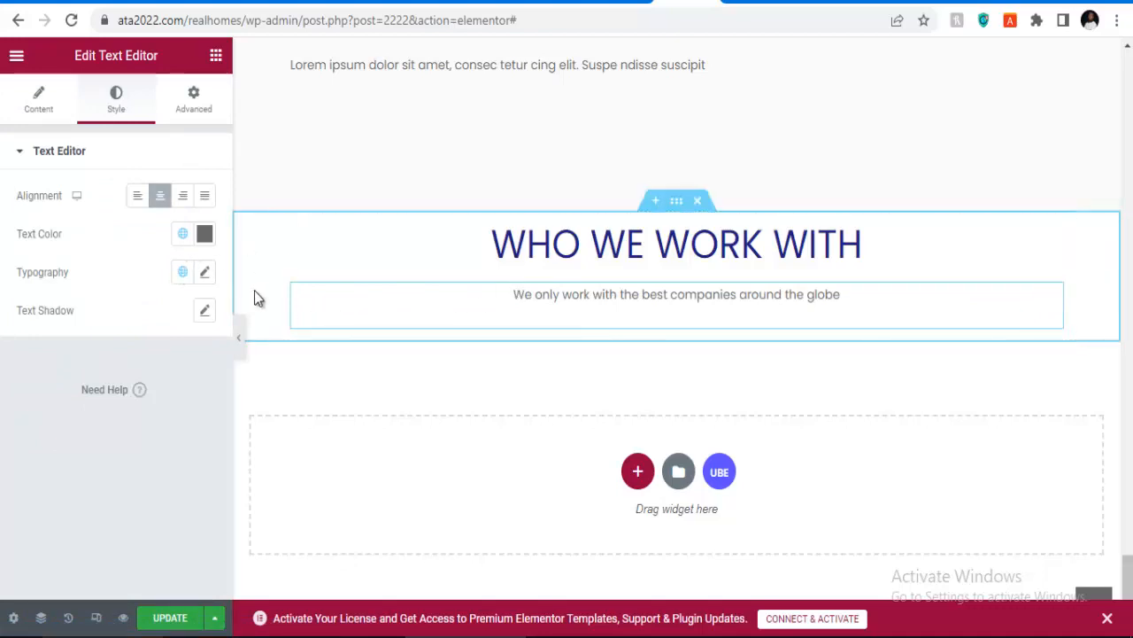
click(204, 274)
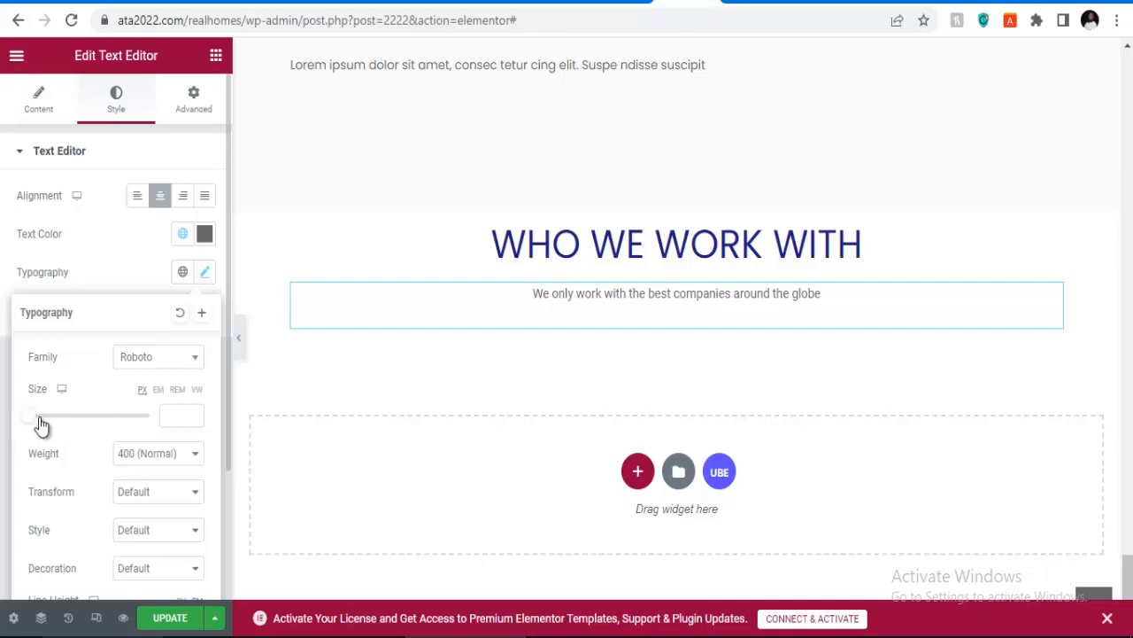
drag(33, 422, 48, 423)
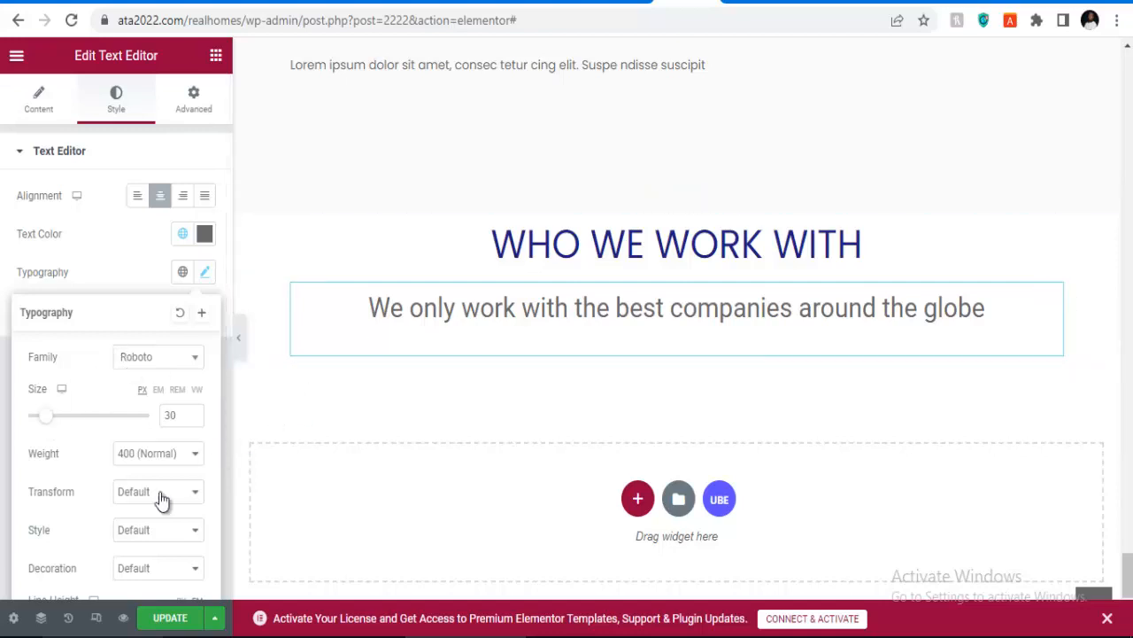
click(177, 617)
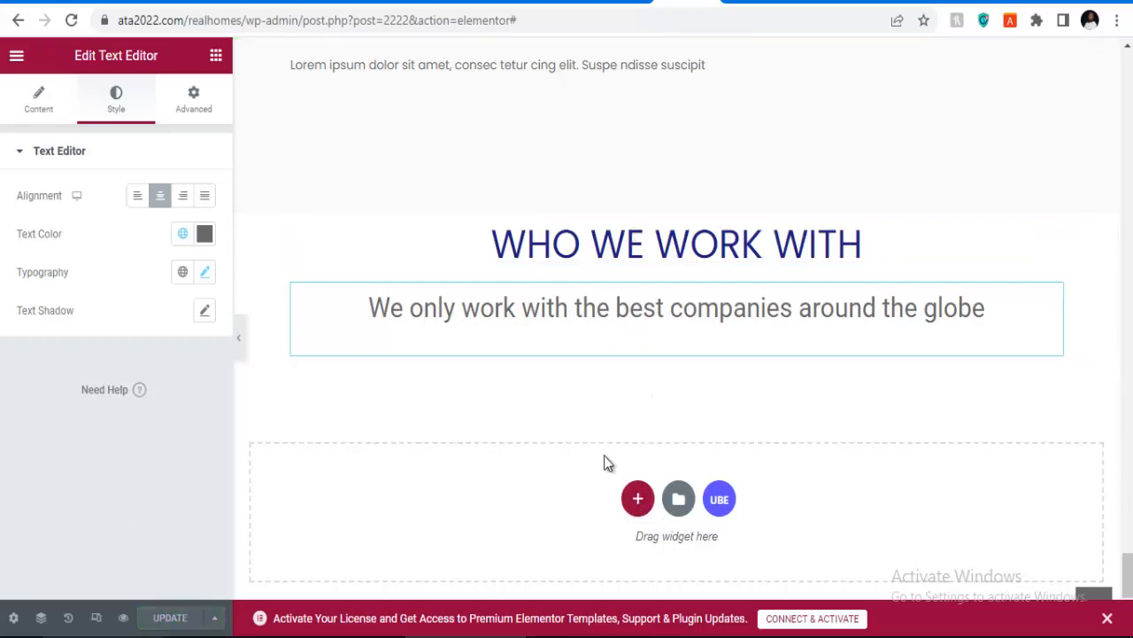
click(635, 499)
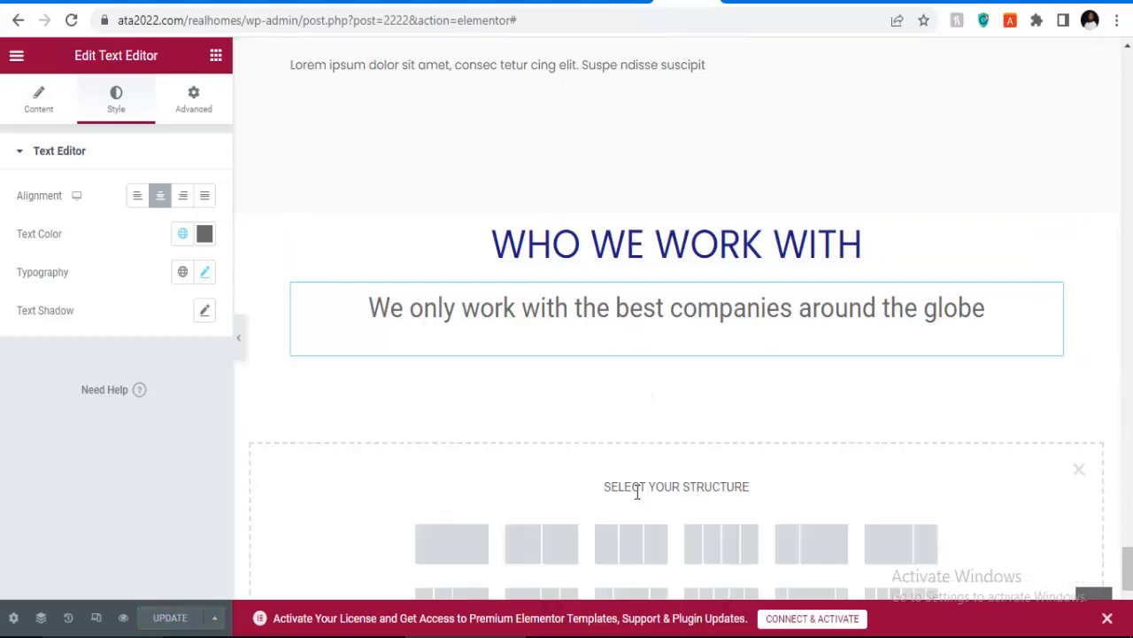
Step: Add a single-column section below the tagline and search the widgets for 'image c'
click(452, 542)
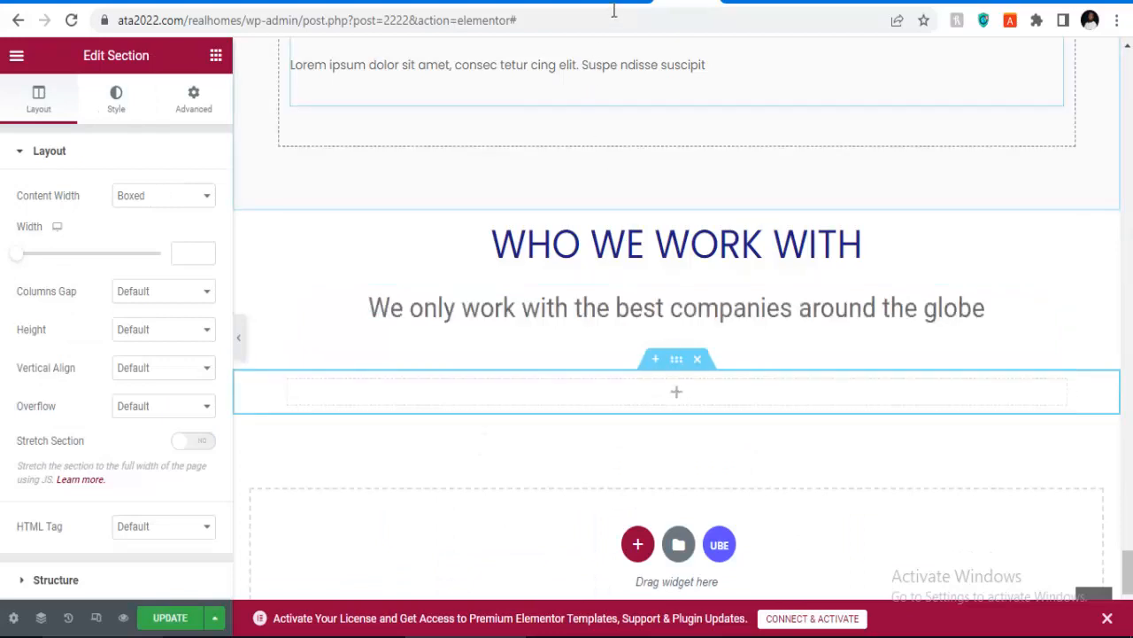
click(751, 6)
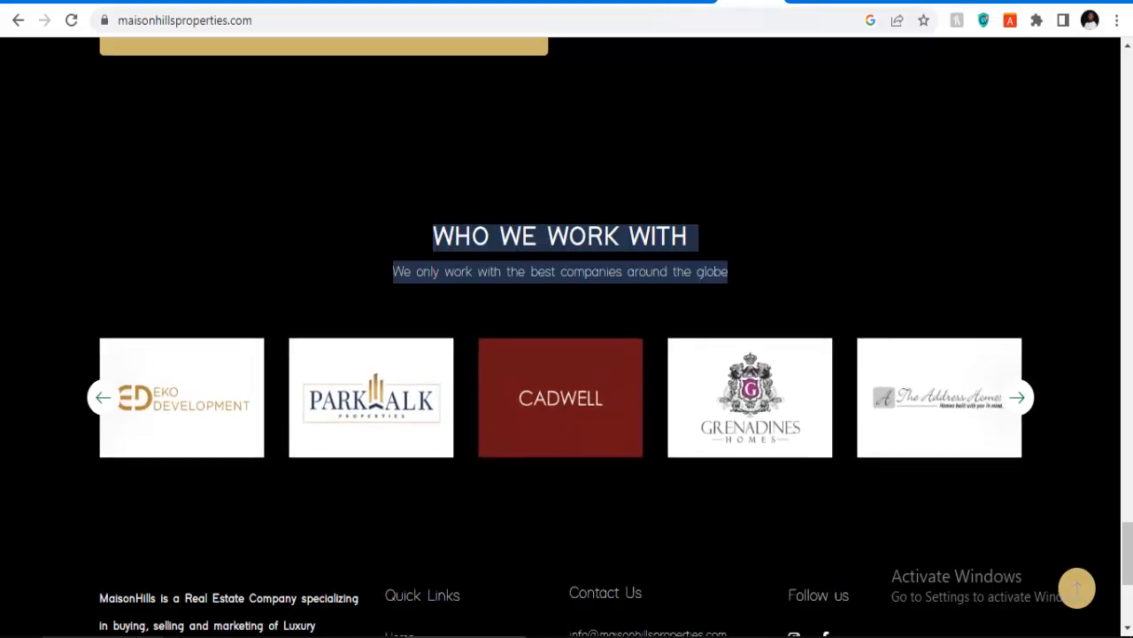
click(681, 6)
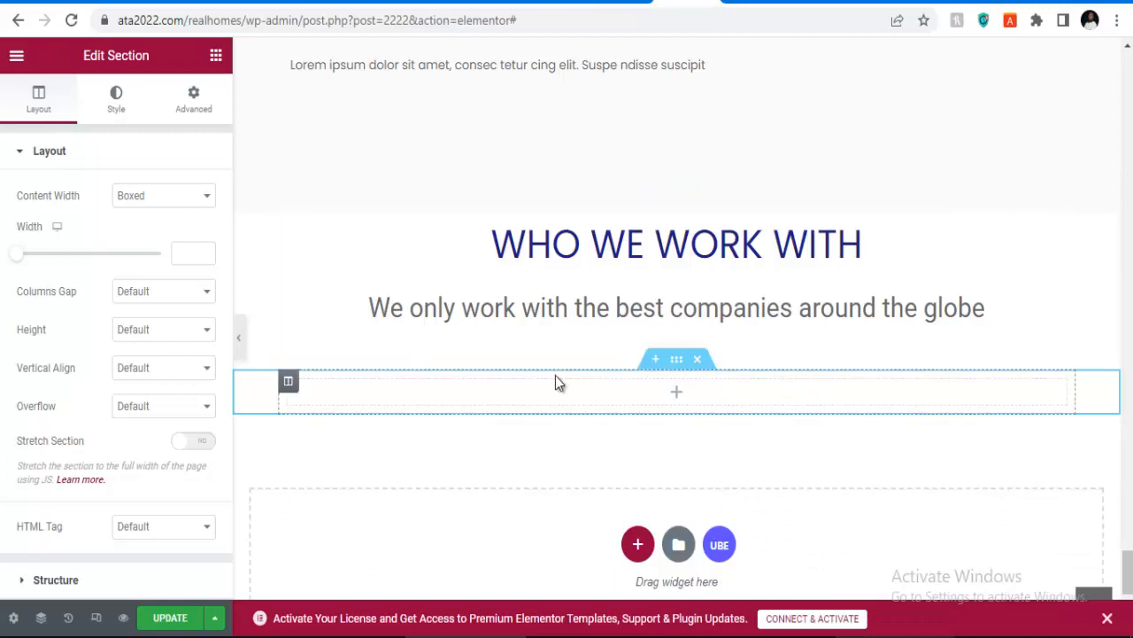
click(643, 397)
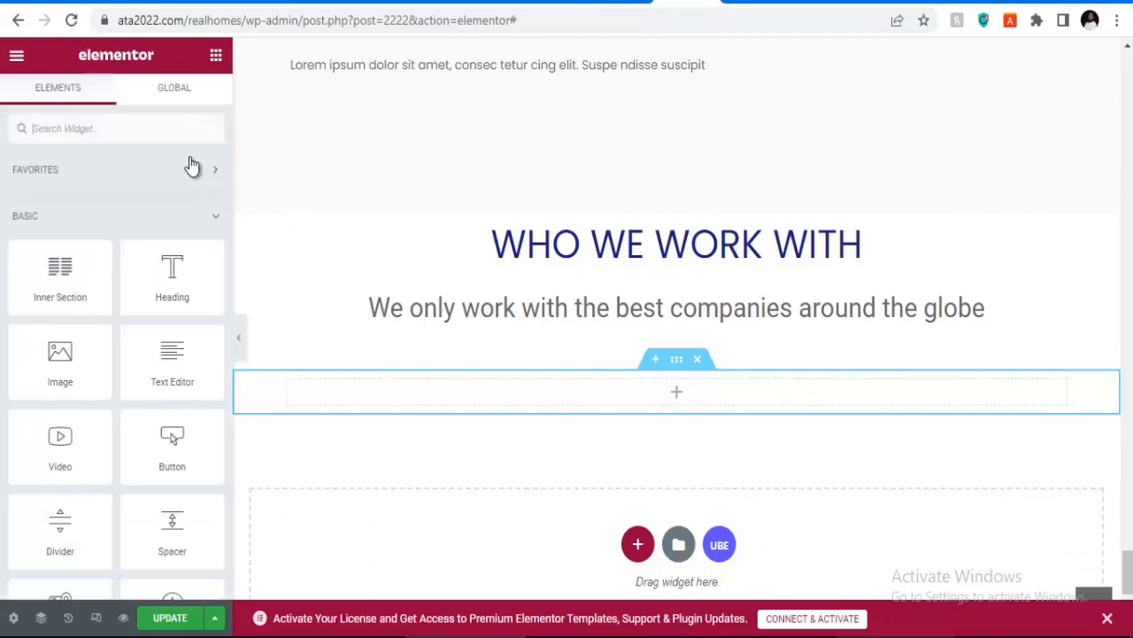
click(171, 130)
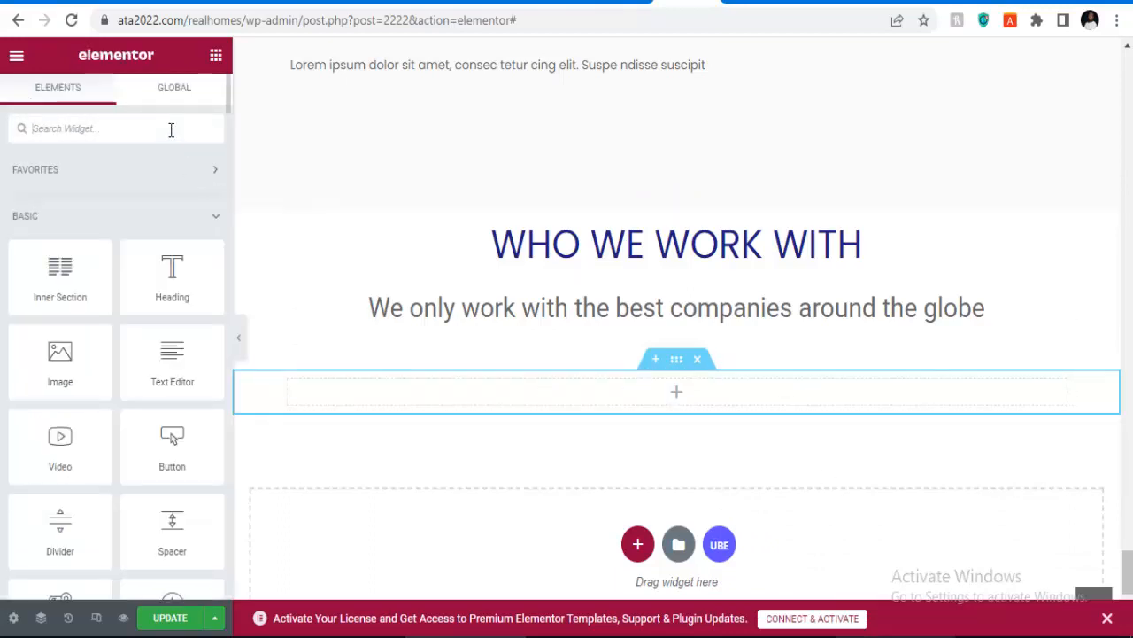
text(image)
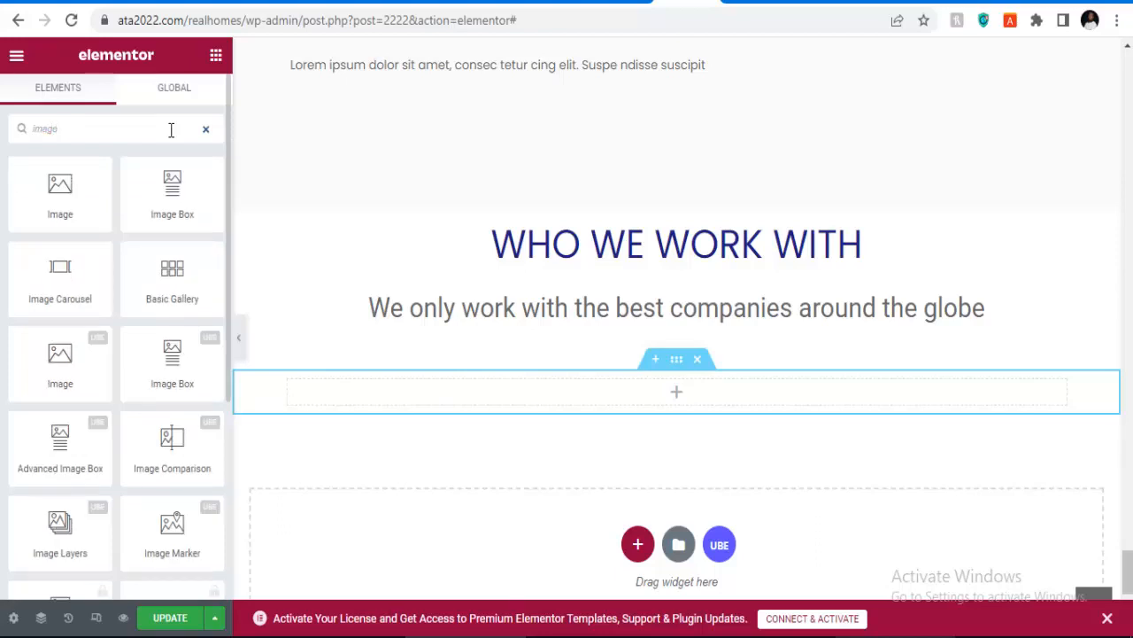
text(c)
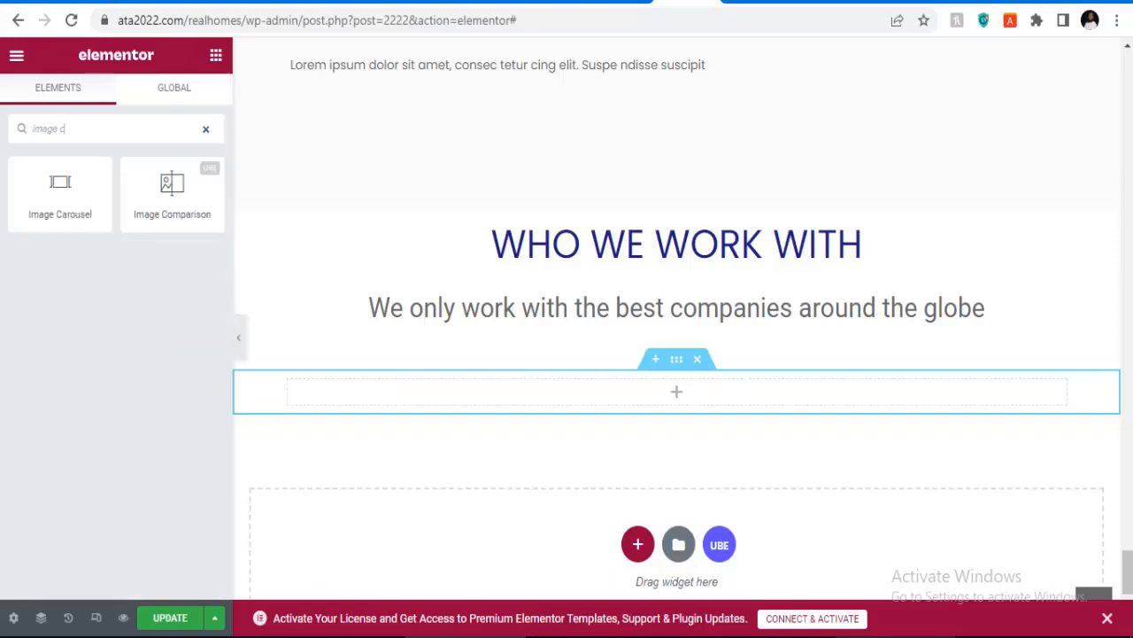
Step: Drop an Image Carousel into the new section with a gallery of five property photos
drag(59, 191, 641, 393)
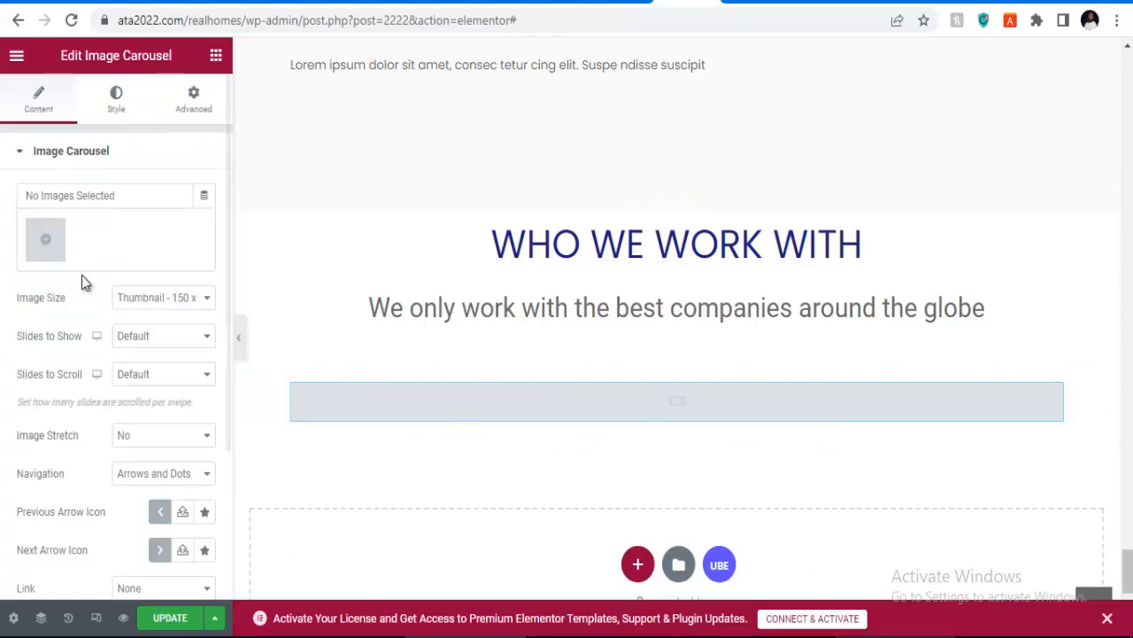
click(45, 241)
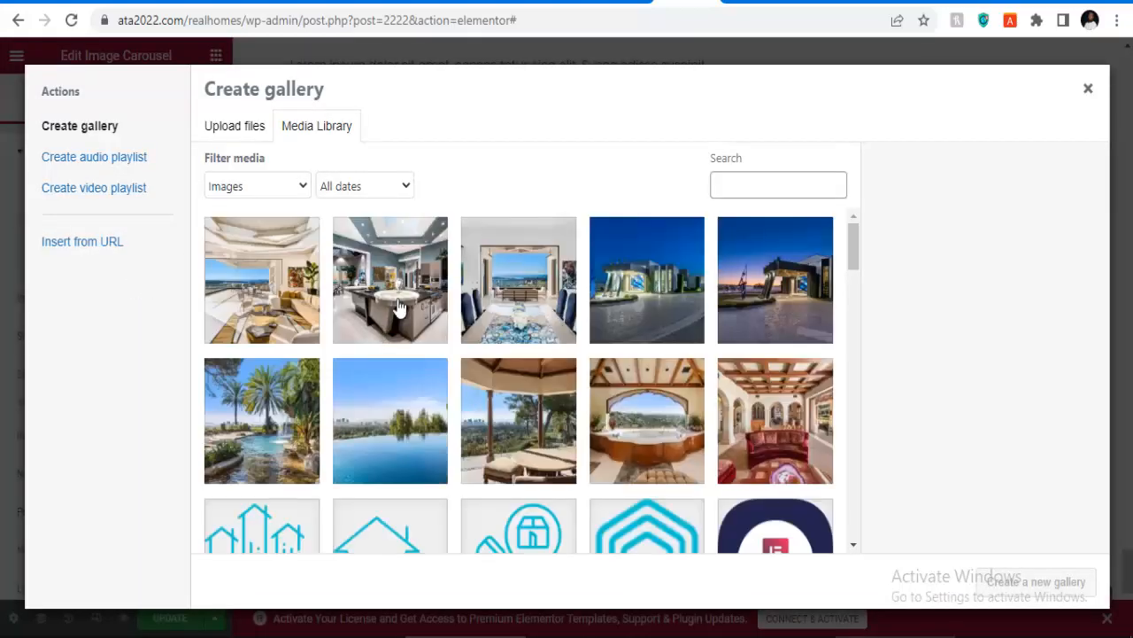
click(260, 309)
click(415, 294)
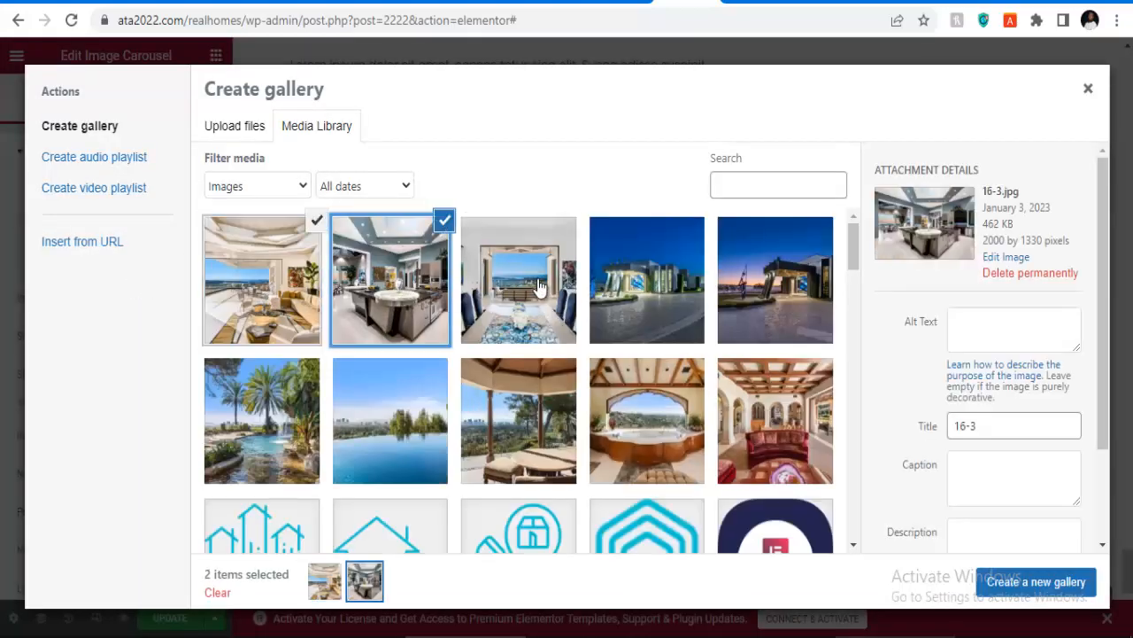
click(522, 281)
click(607, 275)
click(747, 281)
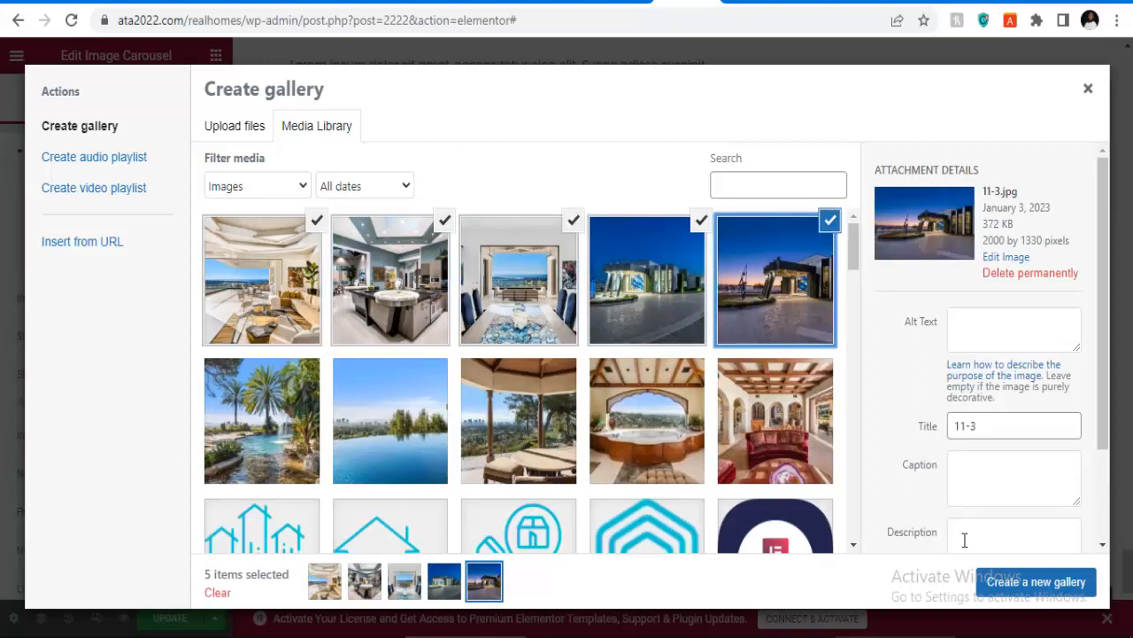
click(999, 583)
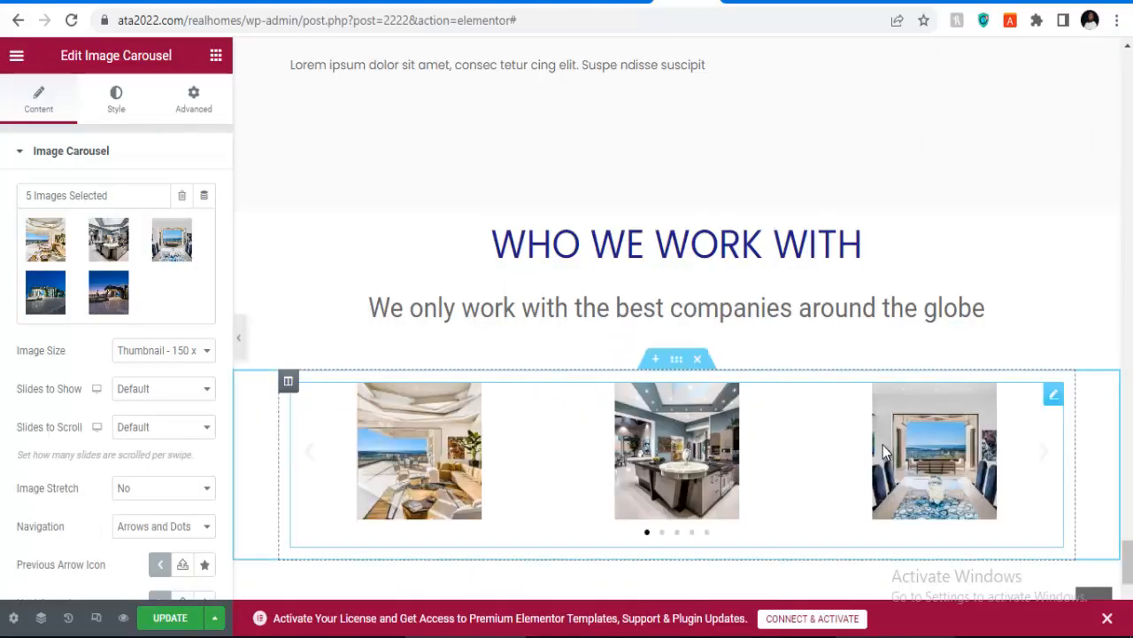
Step: Update the page to save the new carousel section
scroll(883, 444, down, 3)
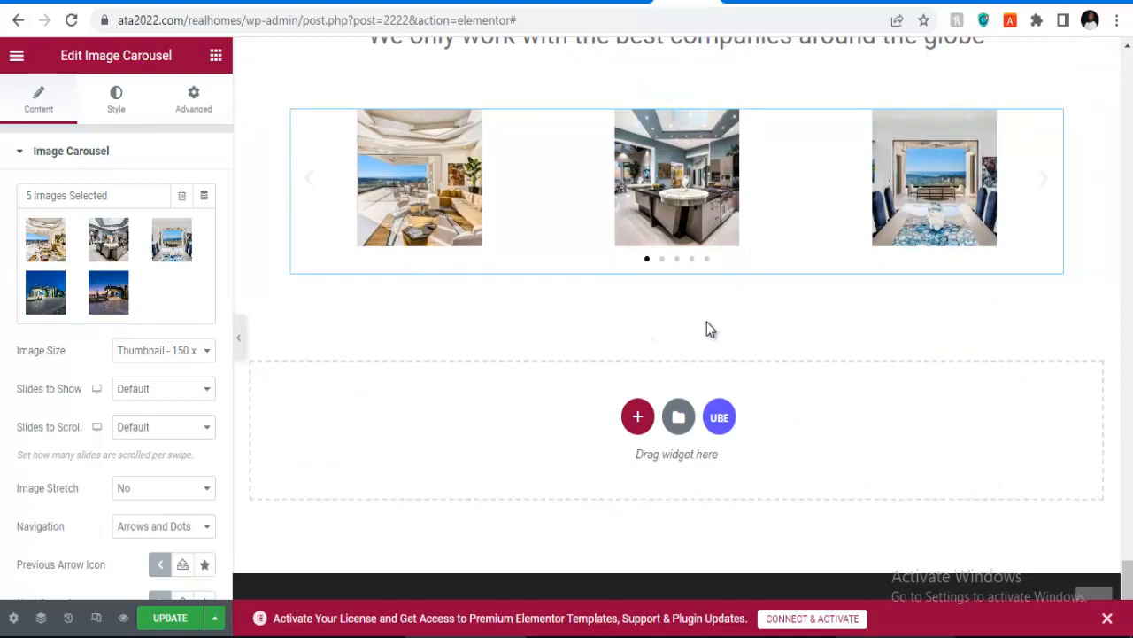
click(169, 617)
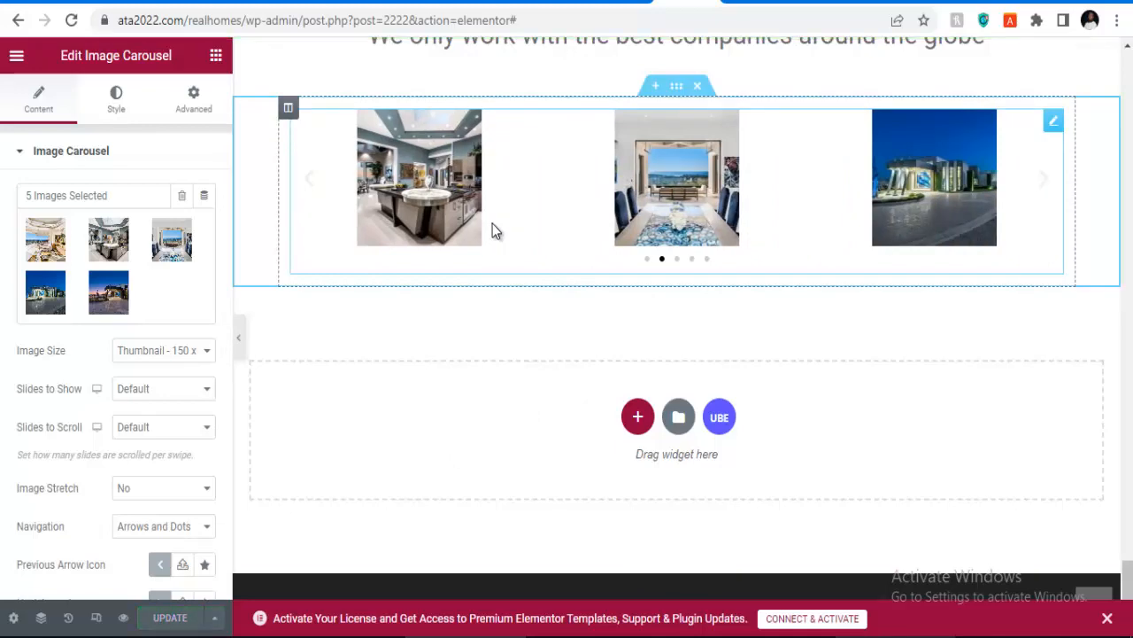
scroll(653, 292, up, 8)
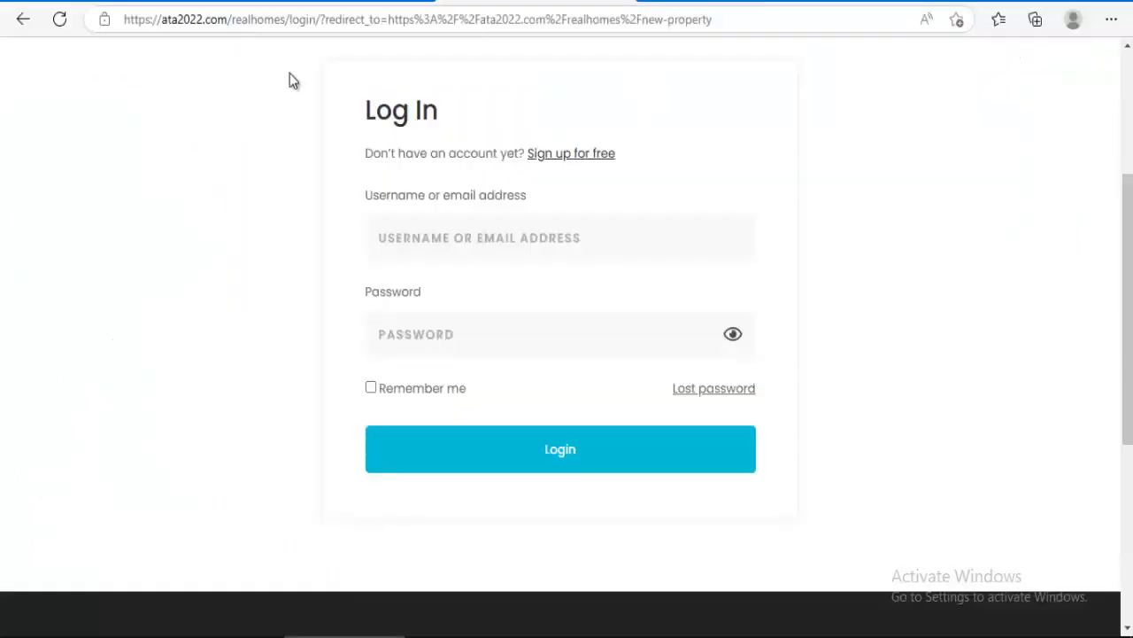
Step: Go to the live home page and scroll down to check the Who We Work With carousel above the footer
scroll(203, 165, up, 3)
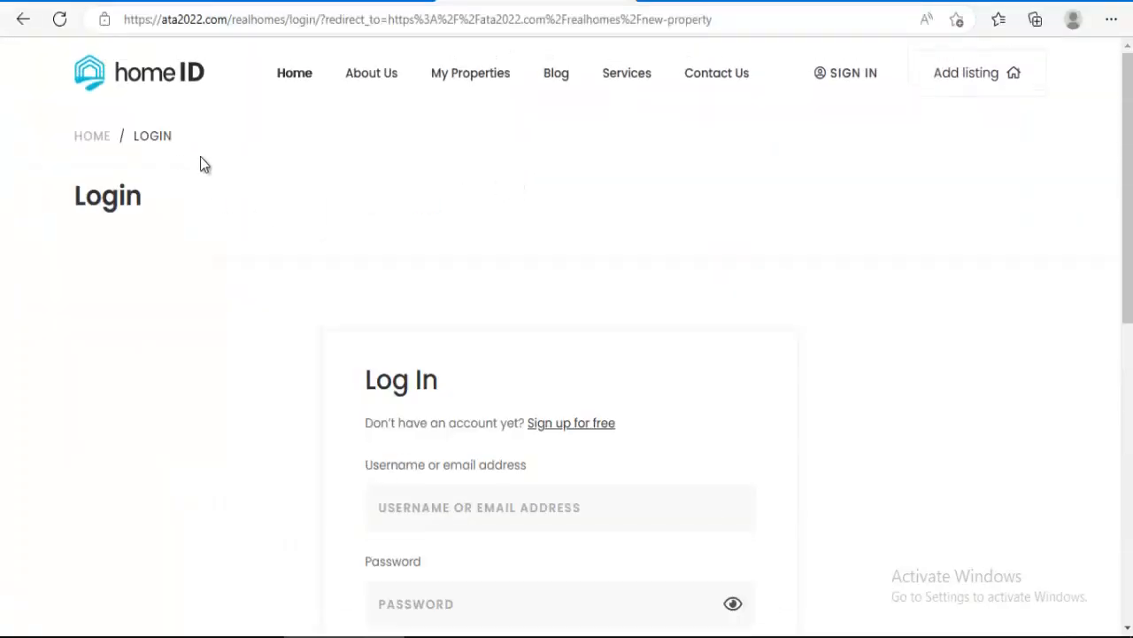
click(142, 84)
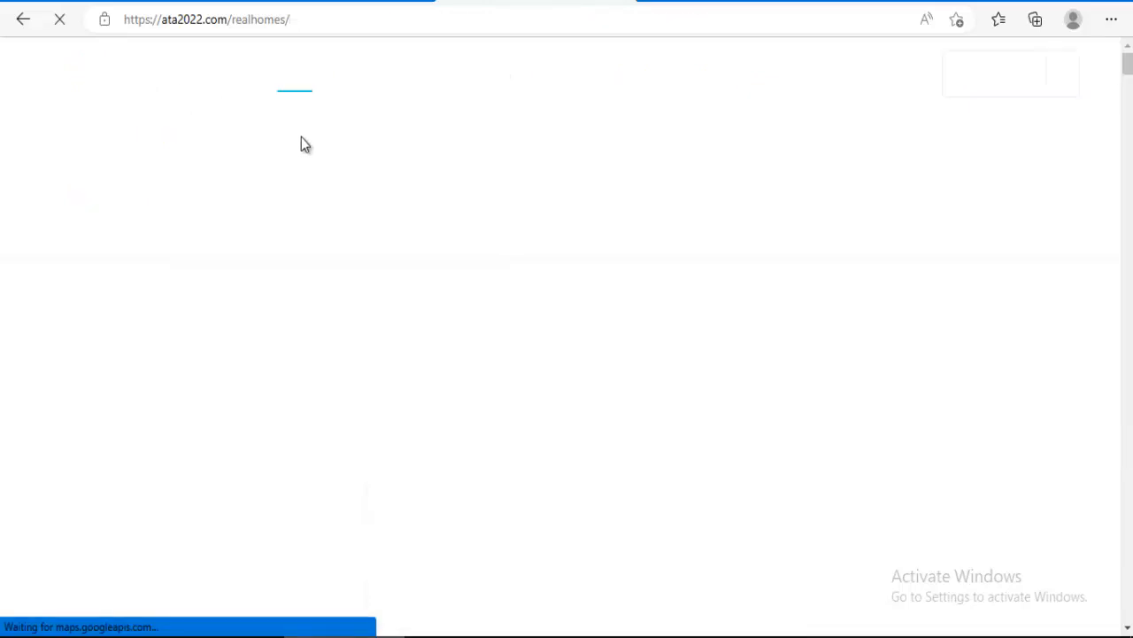
scroll(559, 192, down, 8)
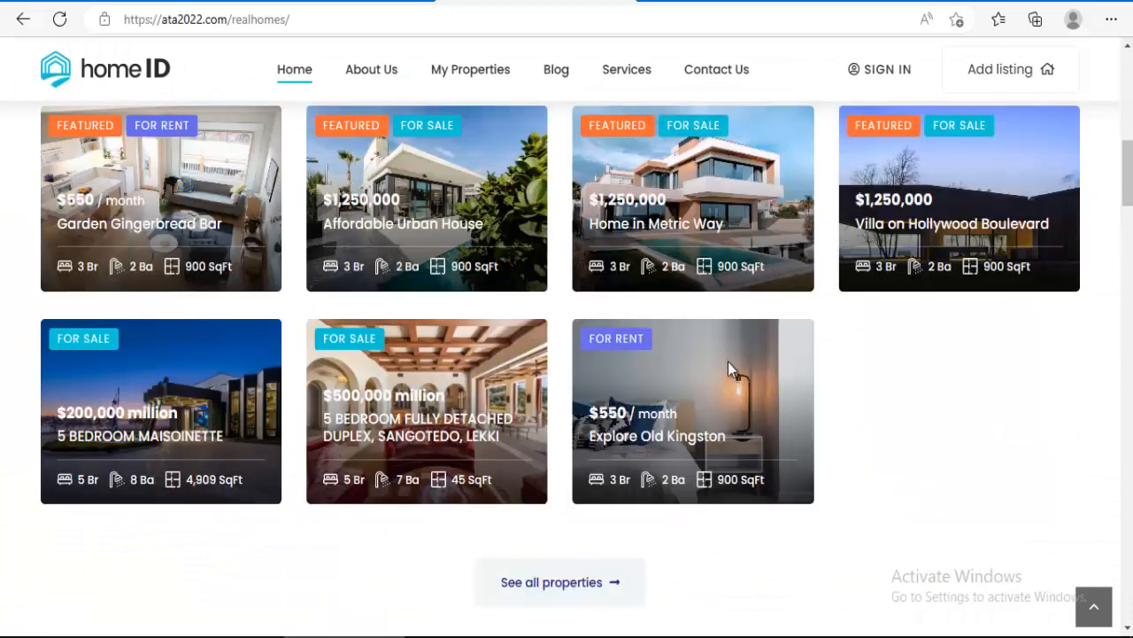
scroll(540, 236, down, 10)
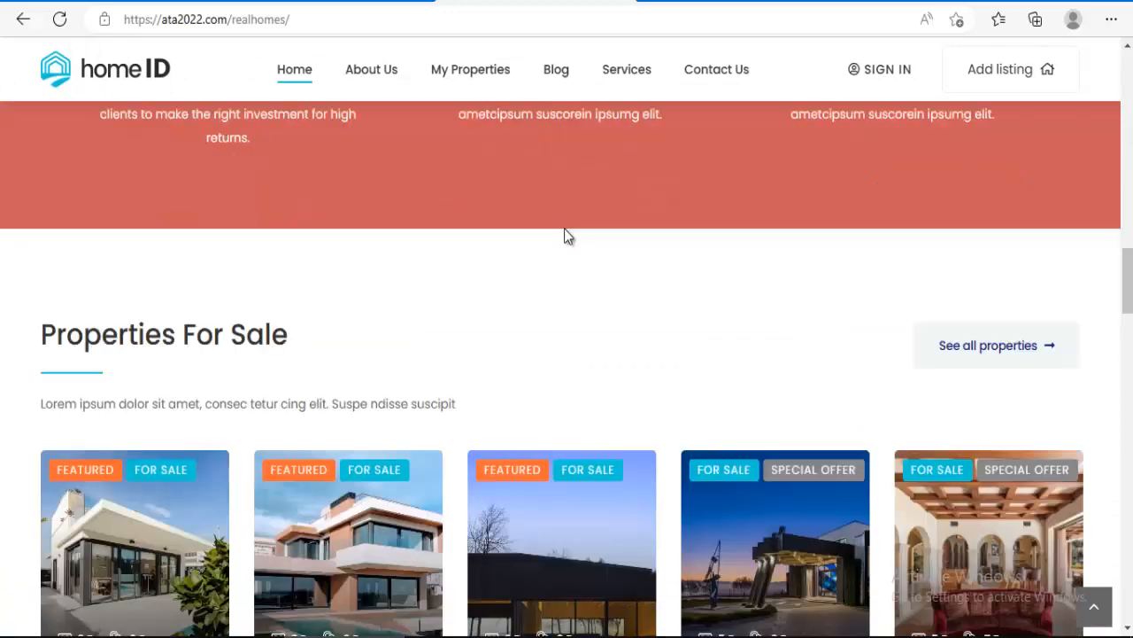
scroll(565, 235, up, 5)
scroll(602, 271, up, 3)
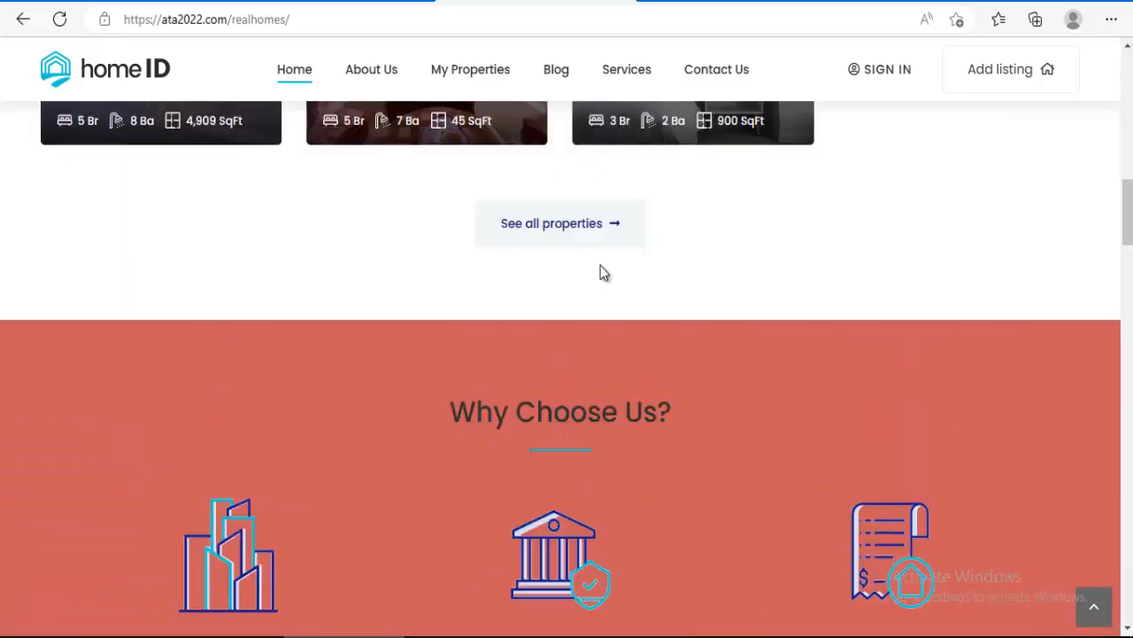
scroll(602, 271, down, 15)
scroll(600, 272, down, 15)
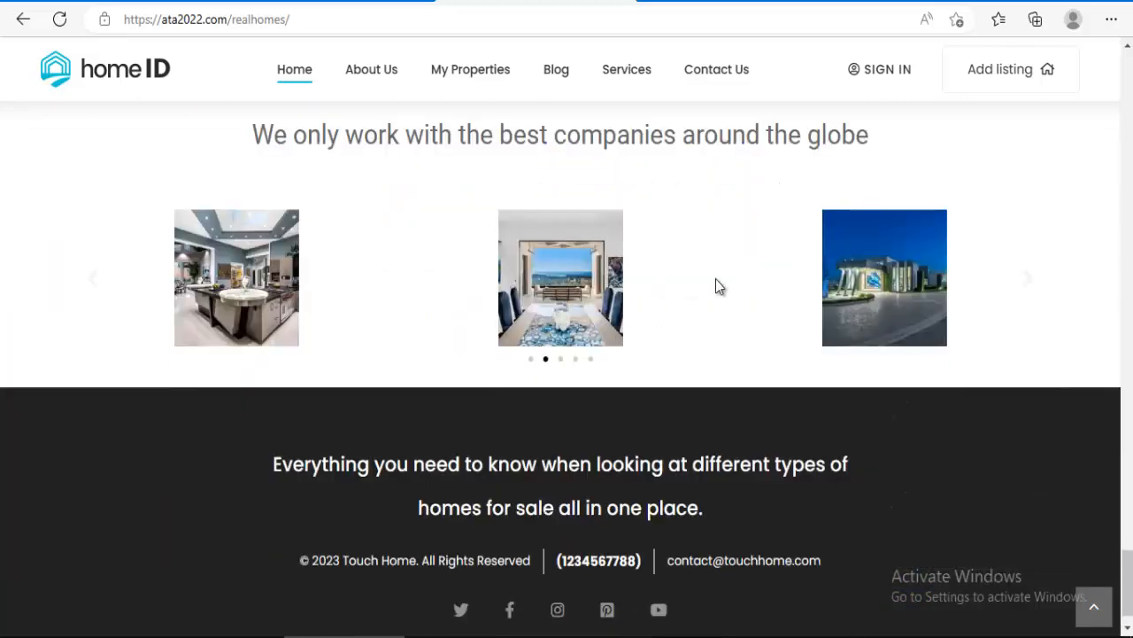
scroll(527, 288, up, 6)
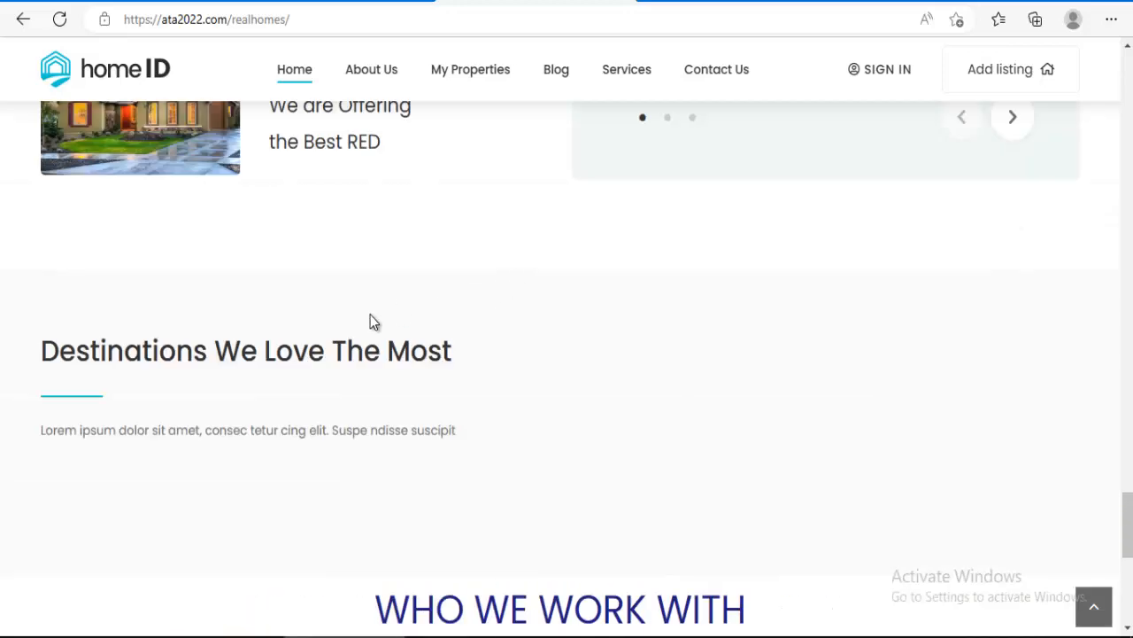
scroll(436, 341, up, 3)
scroll(447, 508, down, 7)
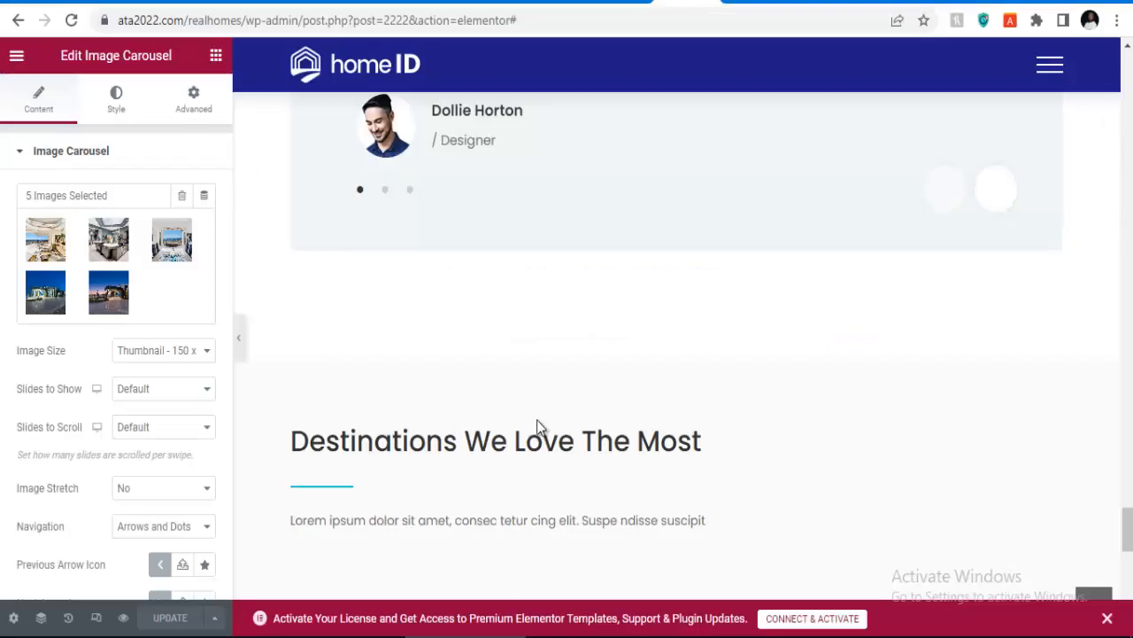
scroll(537, 419, up, 3)
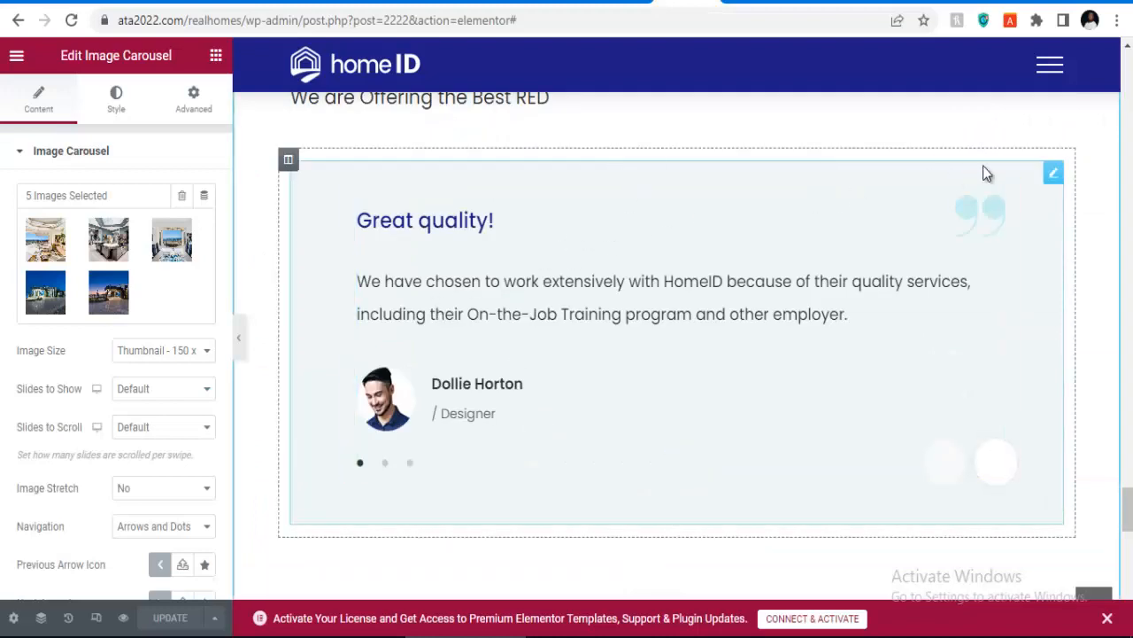
Step: Delete the testimonial slider widget and the leftover empty column
right_click(1054, 177)
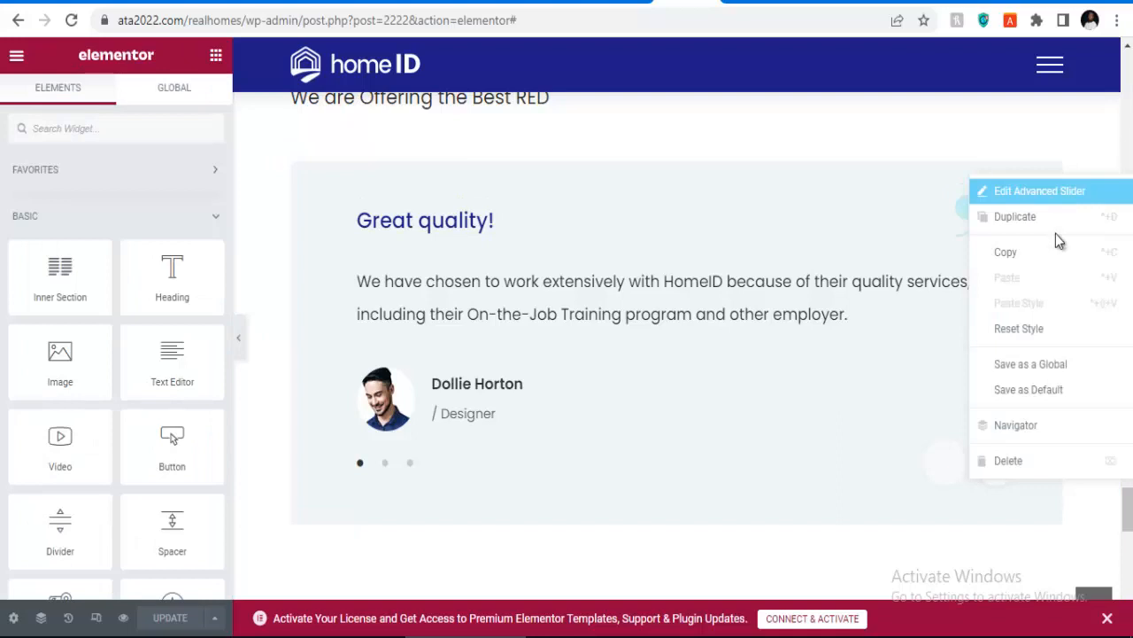
click(1021, 466)
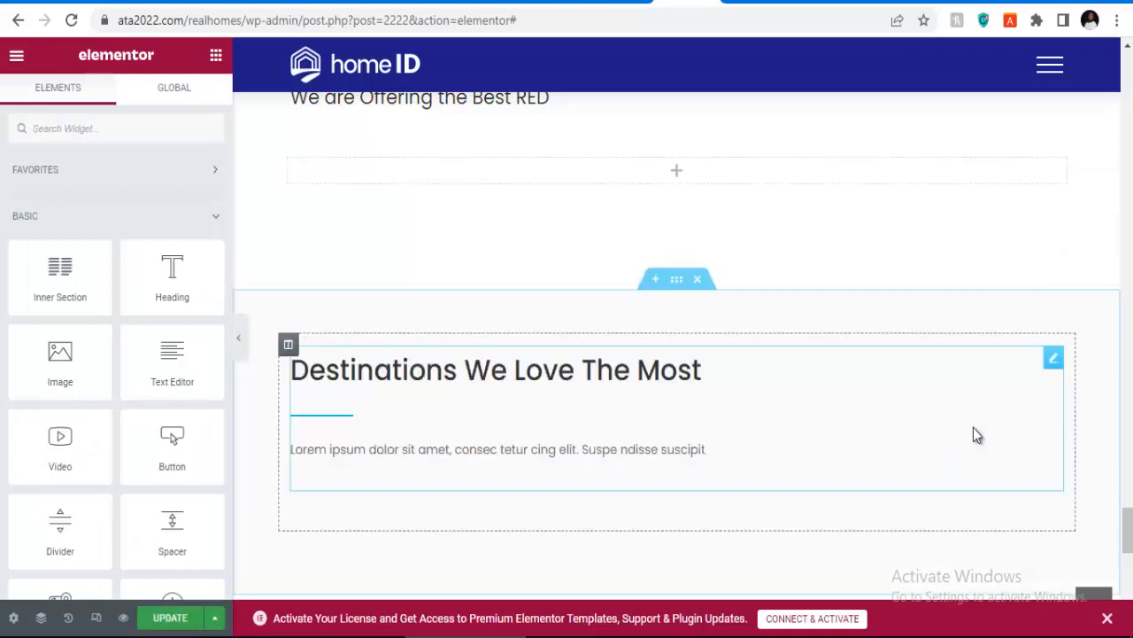
right_click(724, 177)
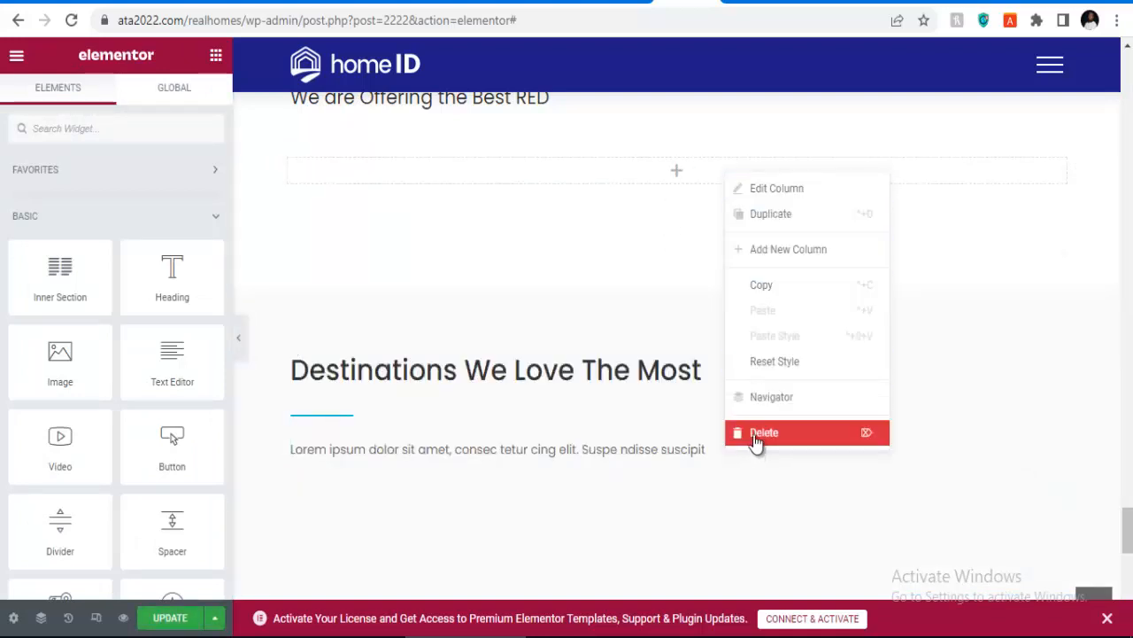
click(753, 437)
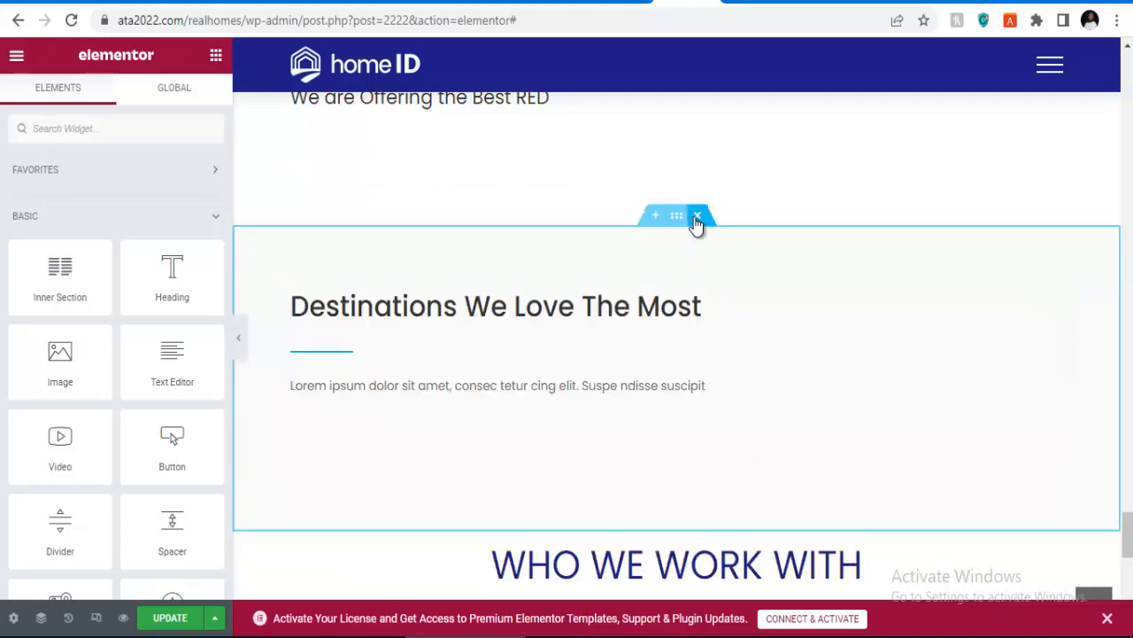
Step: Remove the Destinations We Love The Most and From Our Blog sections
click(698, 217)
scroll(592, 430, up, 10)
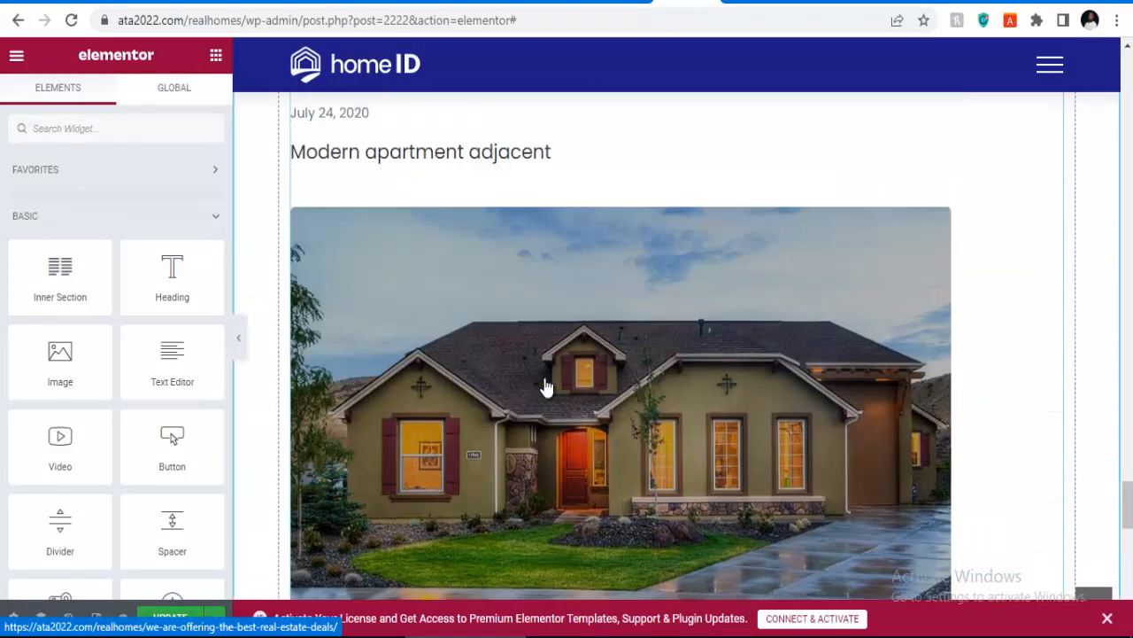
scroll(546, 387, up, 8)
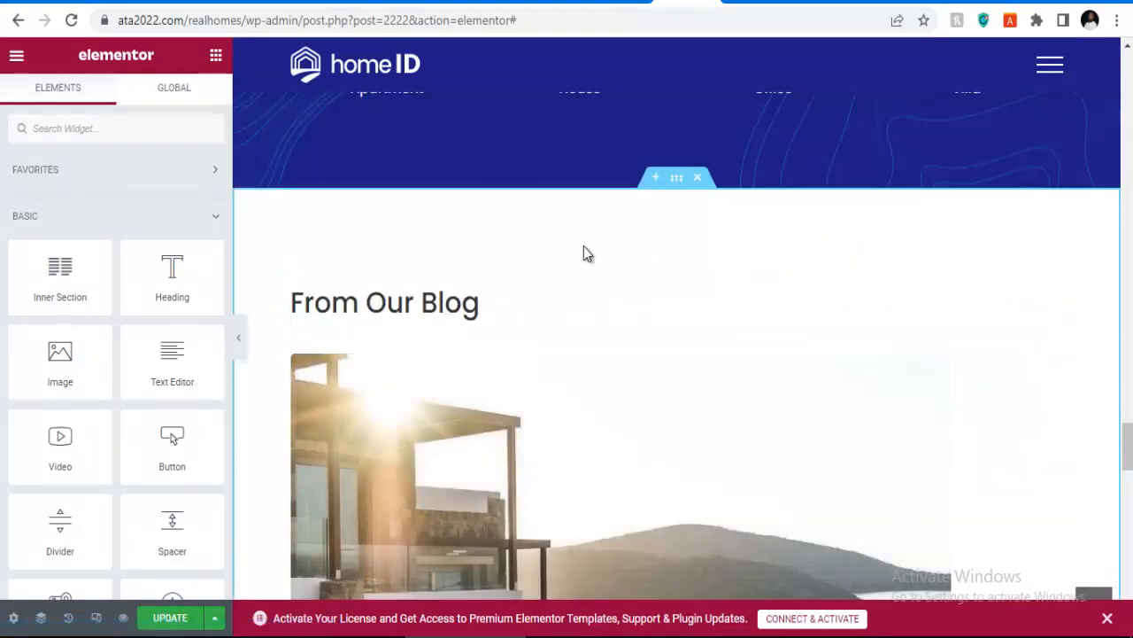
scroll(588, 256, down, 2)
scroll(591, 258, up, 2)
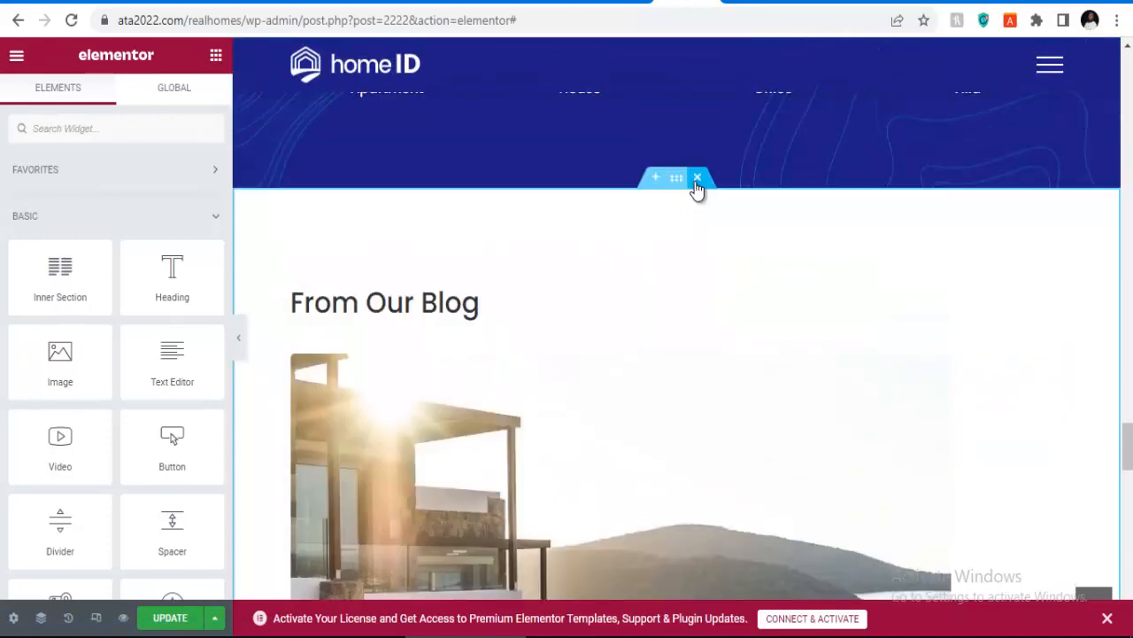
click(697, 178)
scroll(666, 297, up, 5)
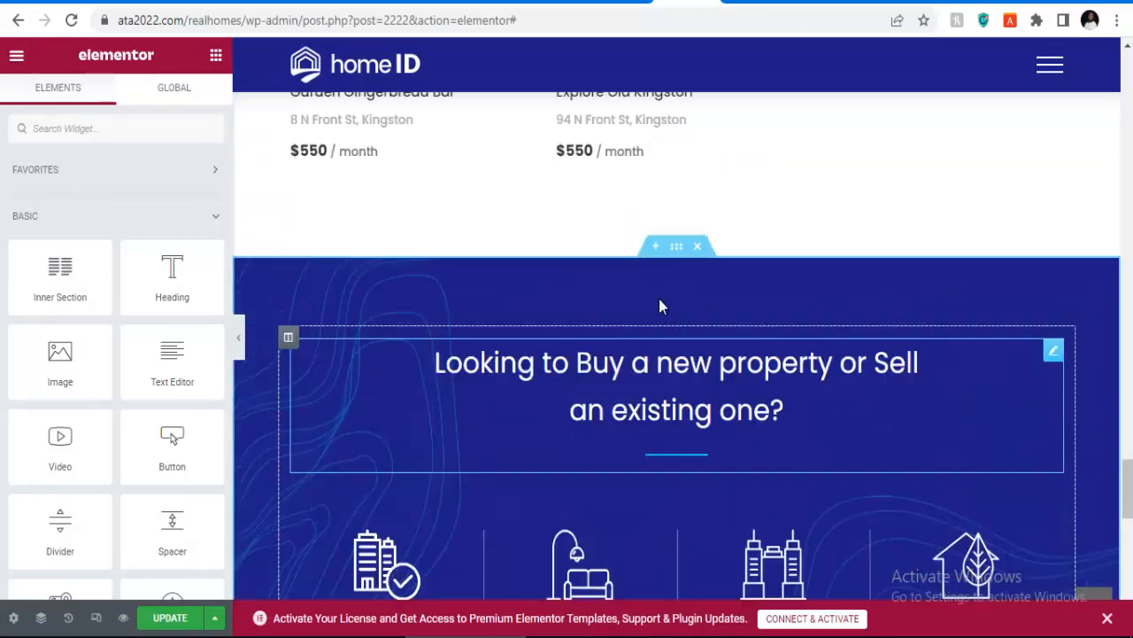
scroll(661, 306, down, 6)
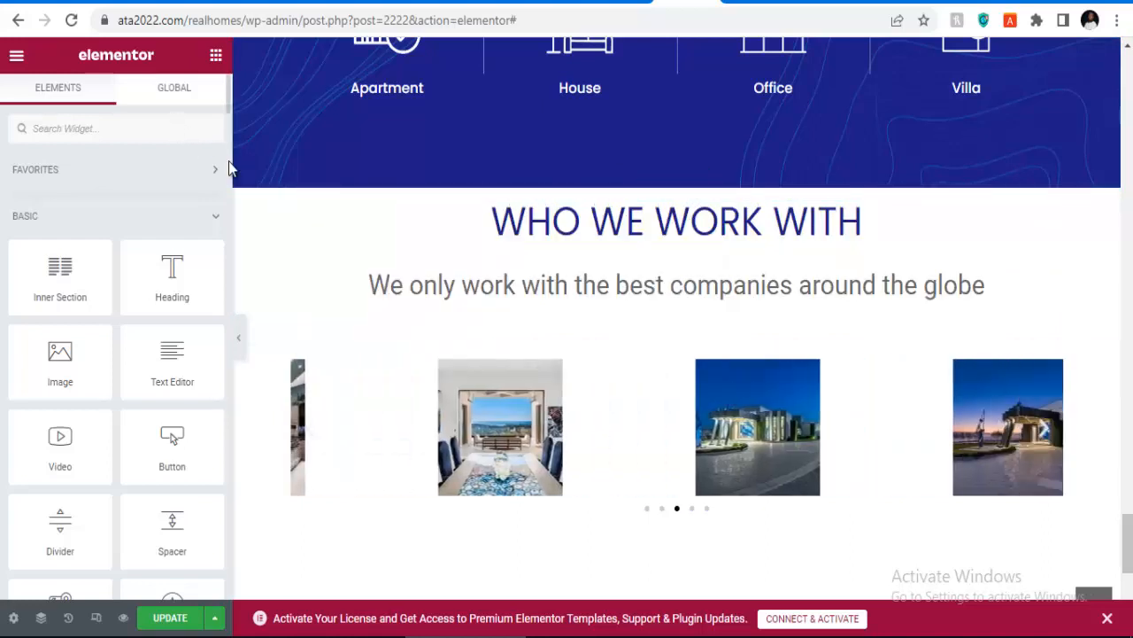
Step: Raise the WHO WE WORK WITH section's top margin to 30 px in its Advanced settings
click(673, 186)
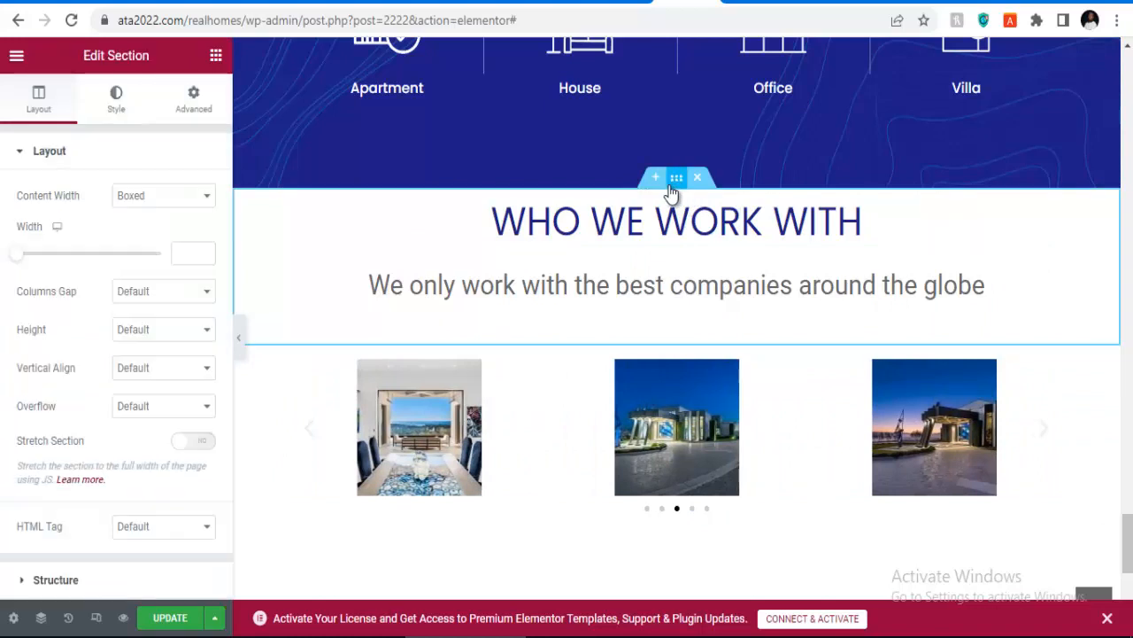
click(194, 100)
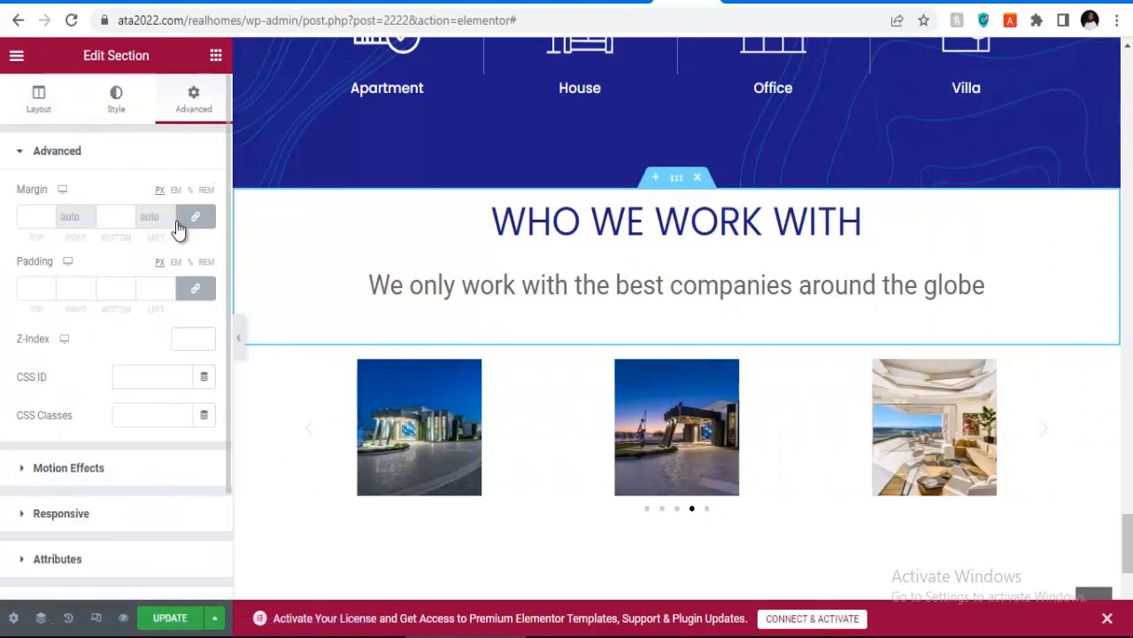
click(49, 216)
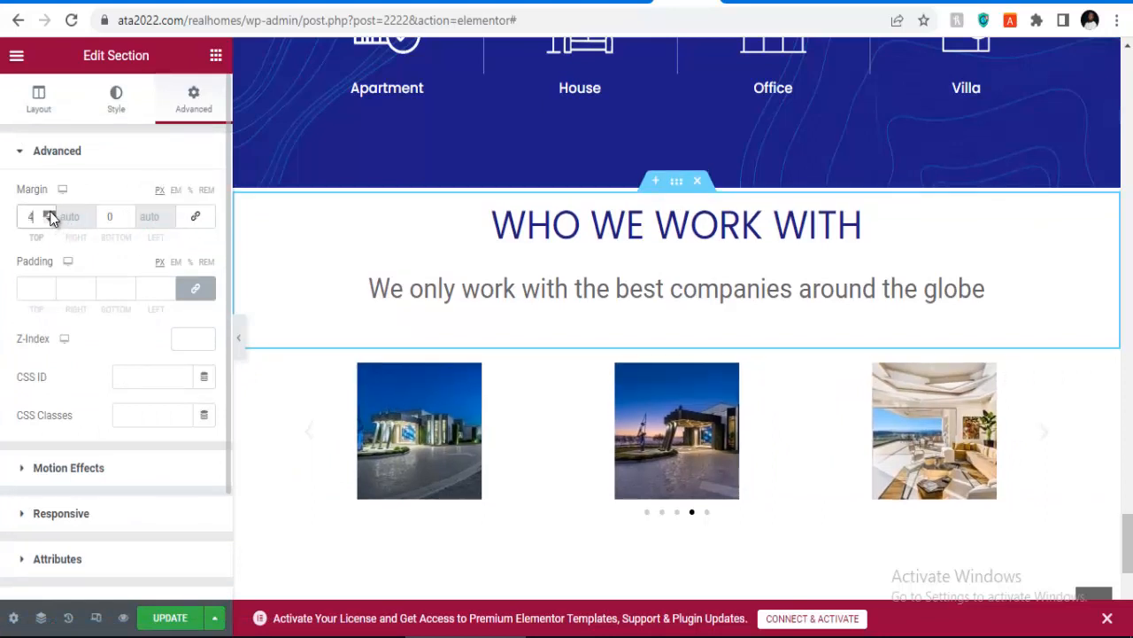
click(49, 215)
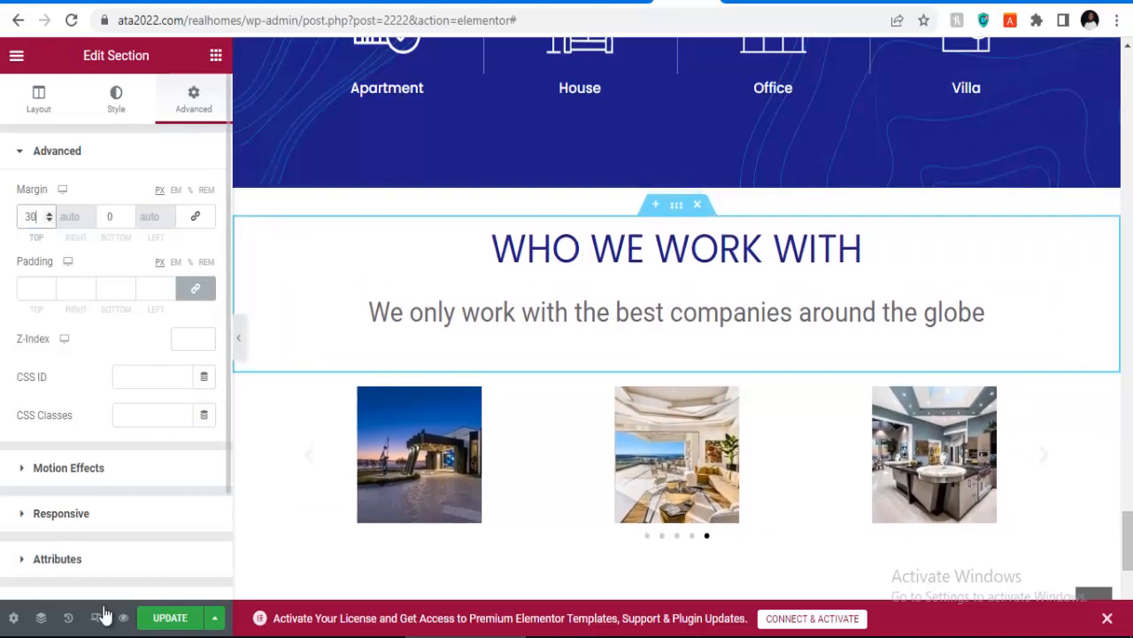
scroll(706, 334, up, 3)
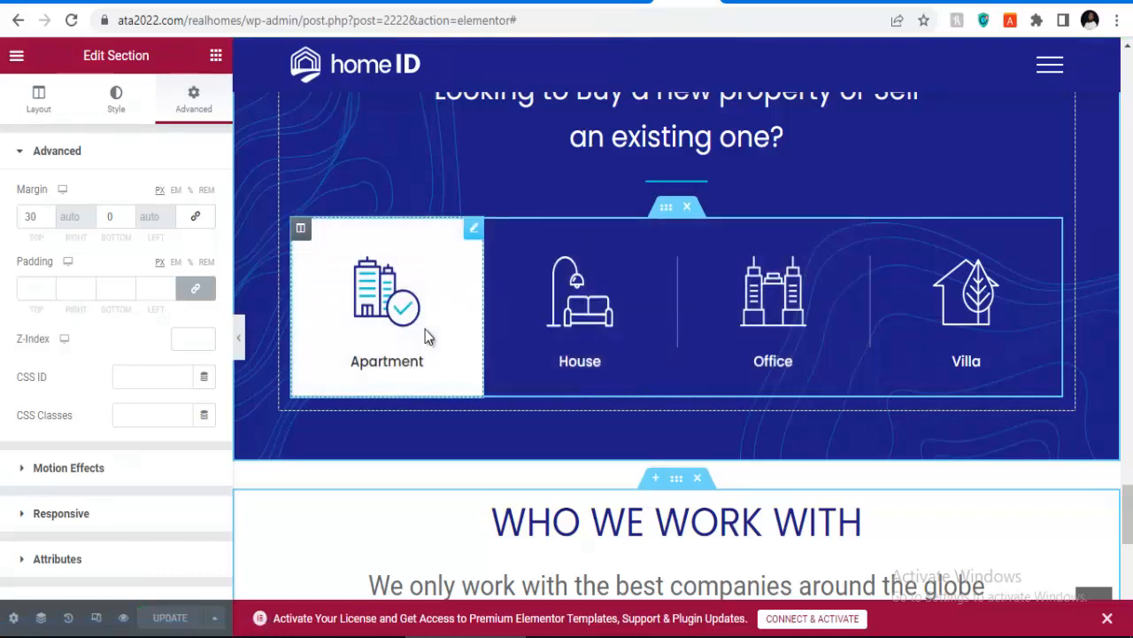
Step: Inspect the Apartment property-type box settings and scroll through the page
click(425, 330)
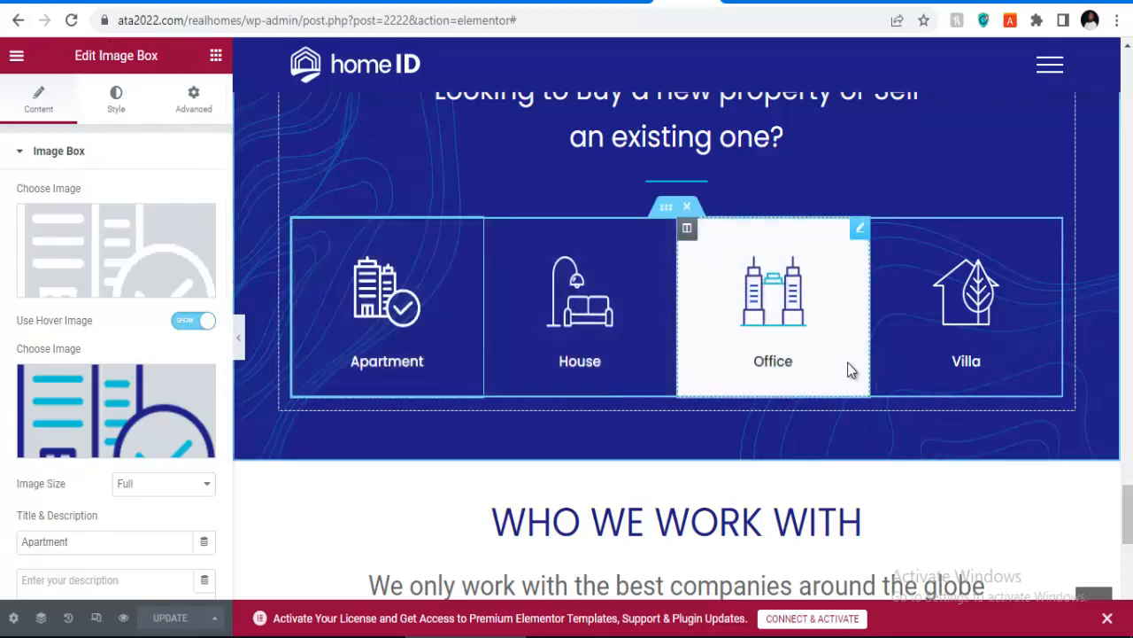
scroll(835, 304, up, 3)
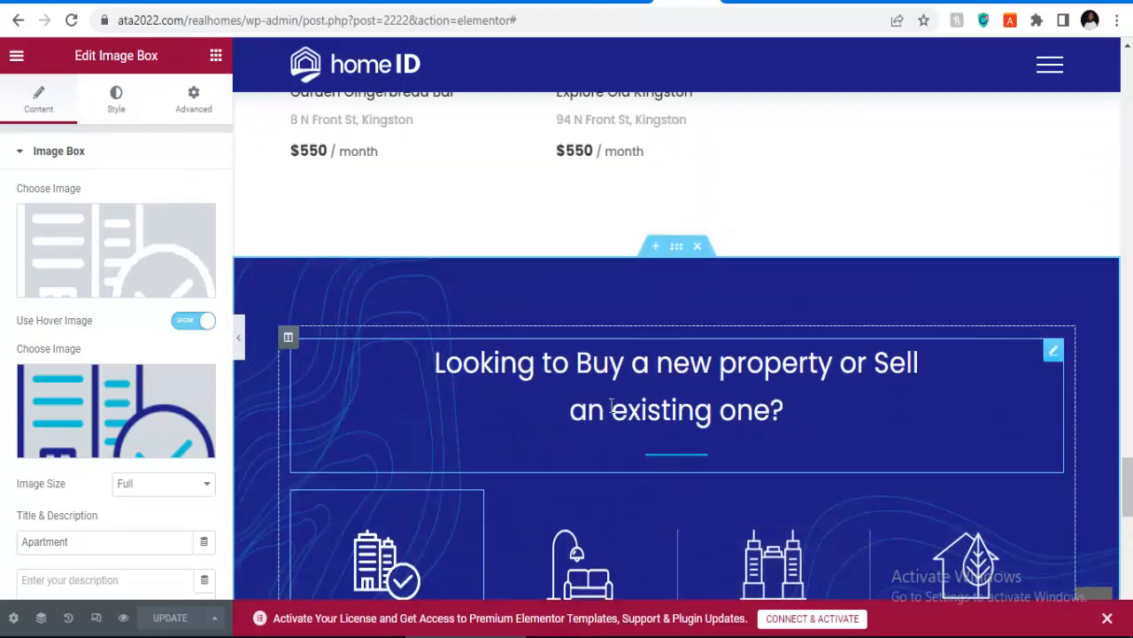
scroll(584, 395, down, 1)
scroll(583, 395, down, 1)
scroll(583, 396, up, 2)
scroll(590, 374, down, 3)
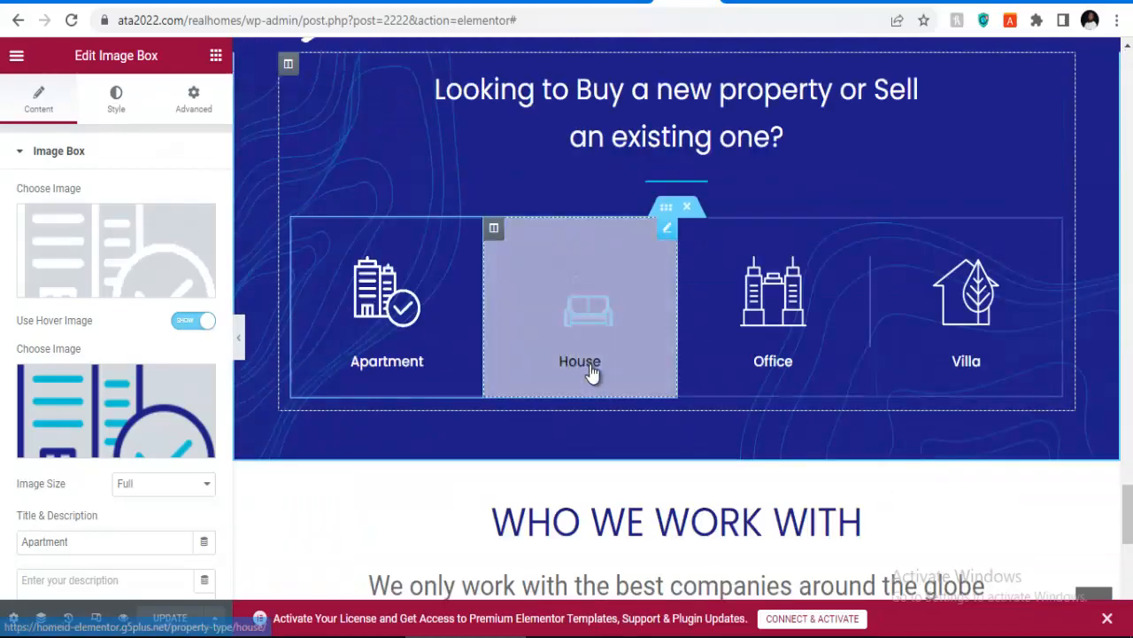
scroll(708, 334, up, 3)
scroll(709, 337, up, 8)
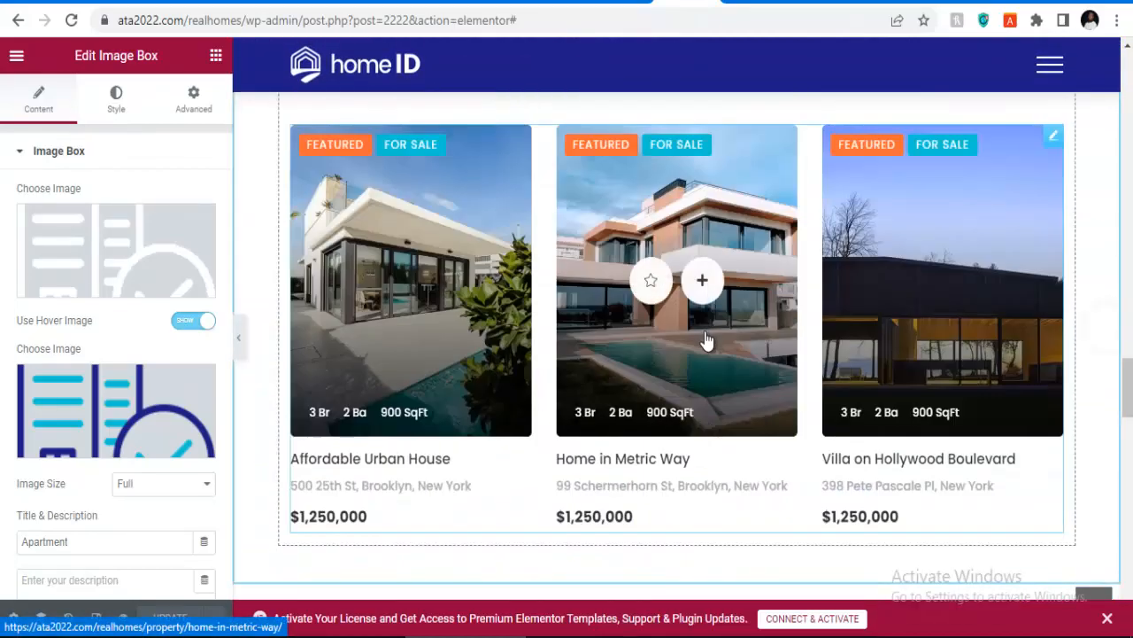
scroll(686, 295, down, 3)
scroll(680, 306, up, 10)
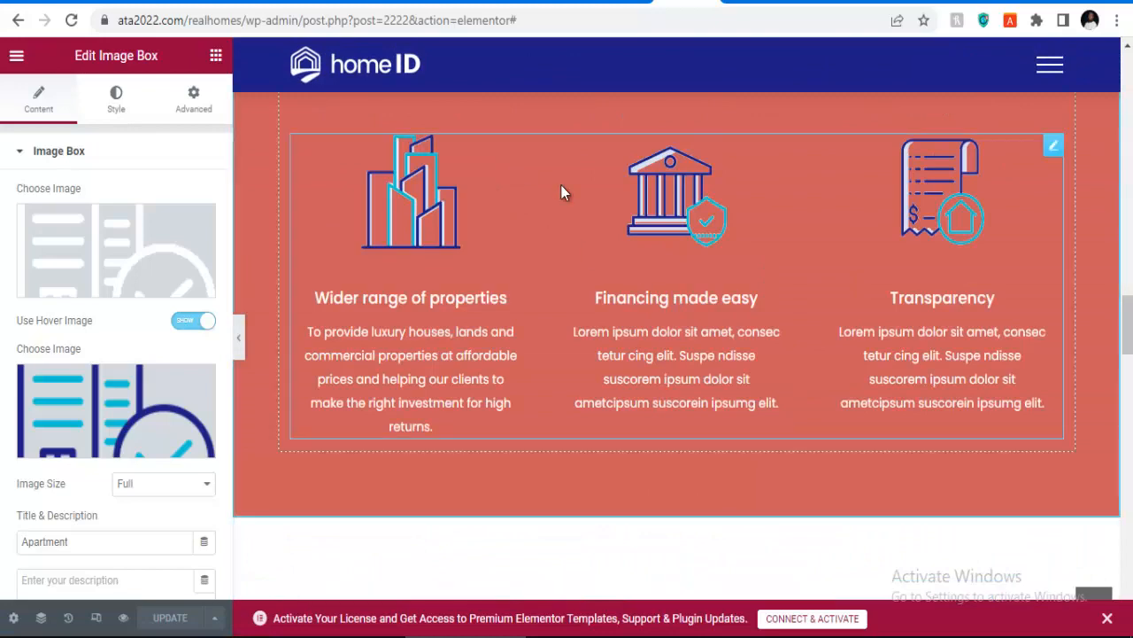
scroll(505, 242, up, 12)
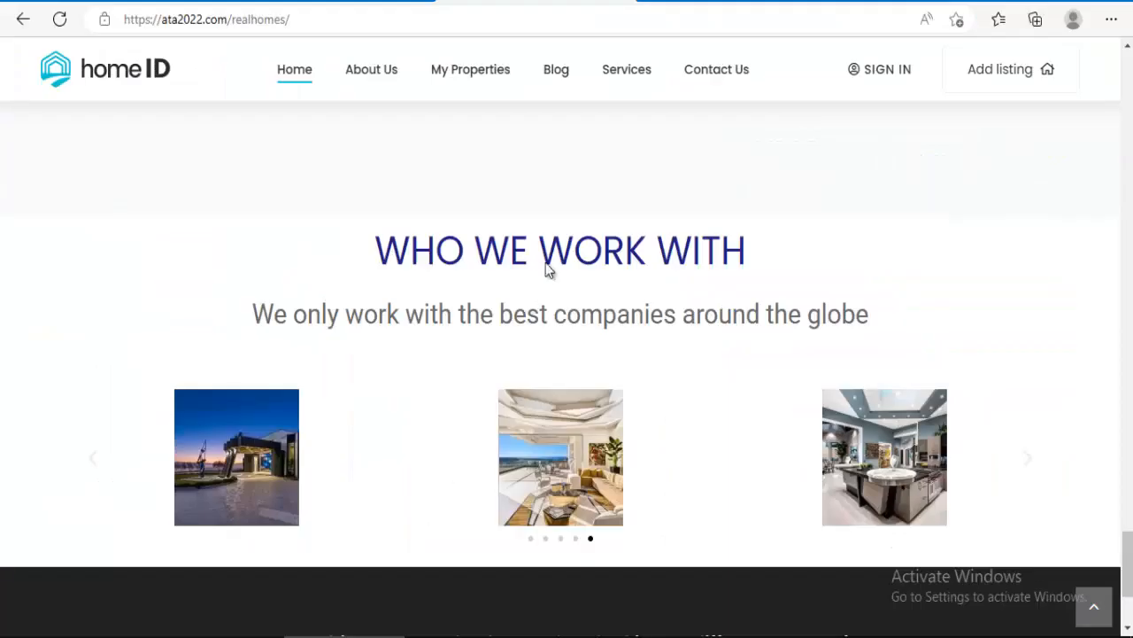
Step: Glance at the live site's Blog page, then open and scroll the Services page
click(635, 78)
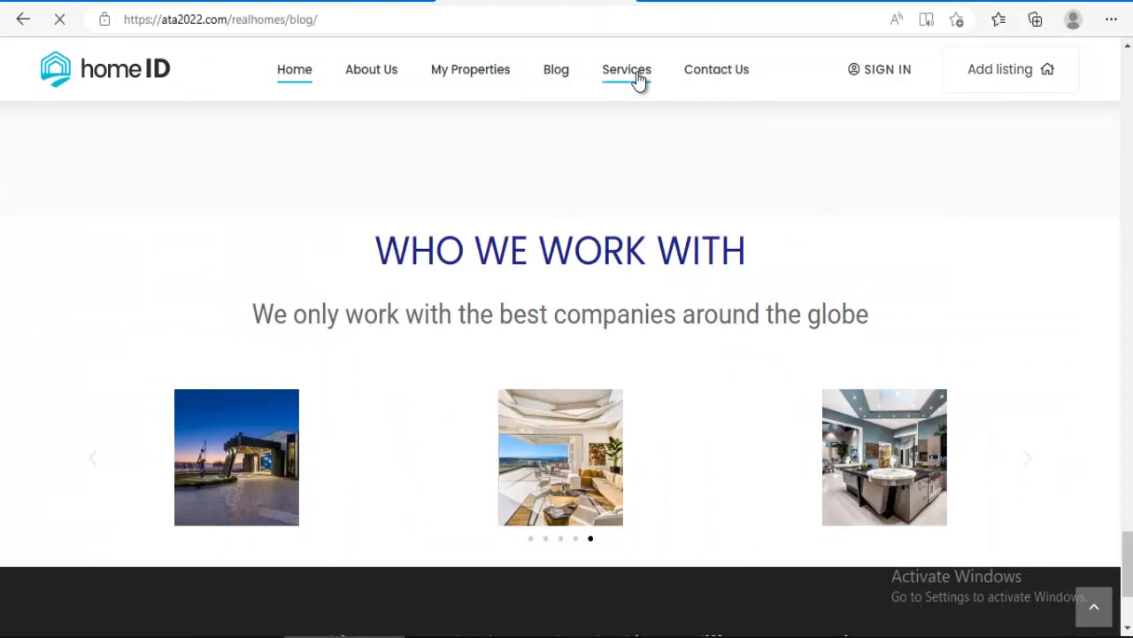
scroll(470, 342, down, 5)
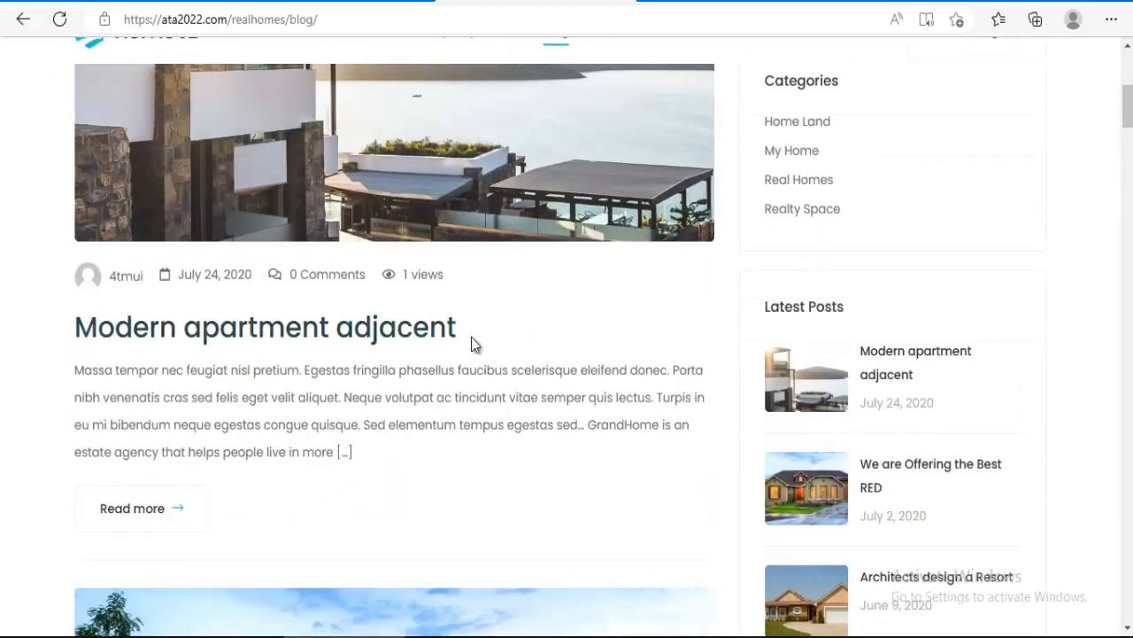
scroll(545, 266, up, 4)
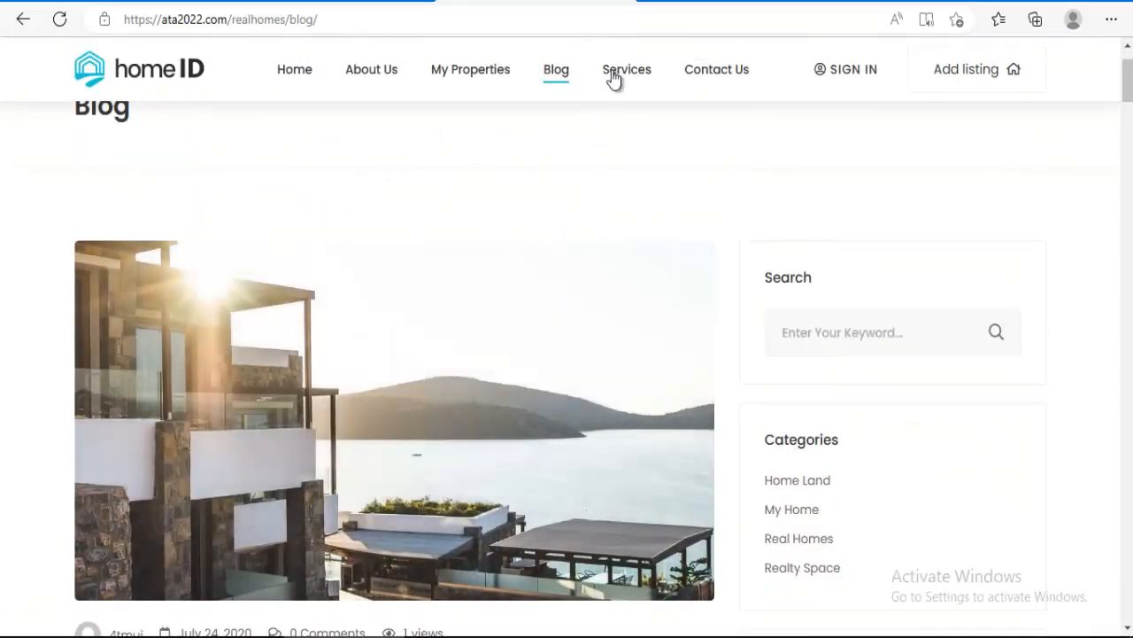
click(618, 78)
scroll(584, 256, down, 8)
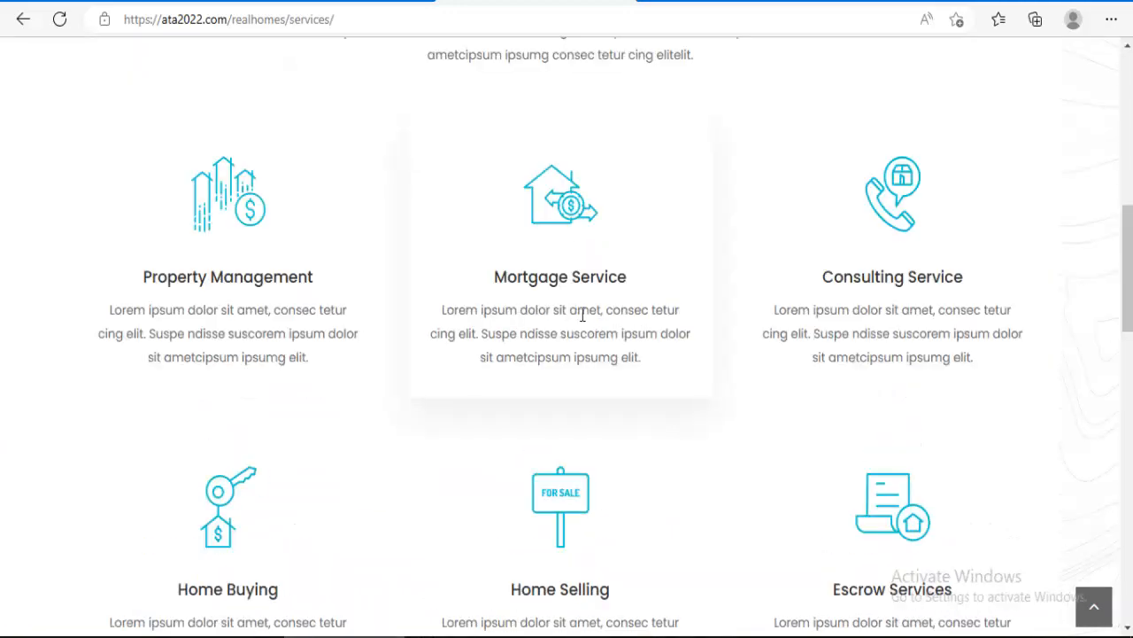
scroll(583, 316, down, 6)
scroll(587, 306, up, 6)
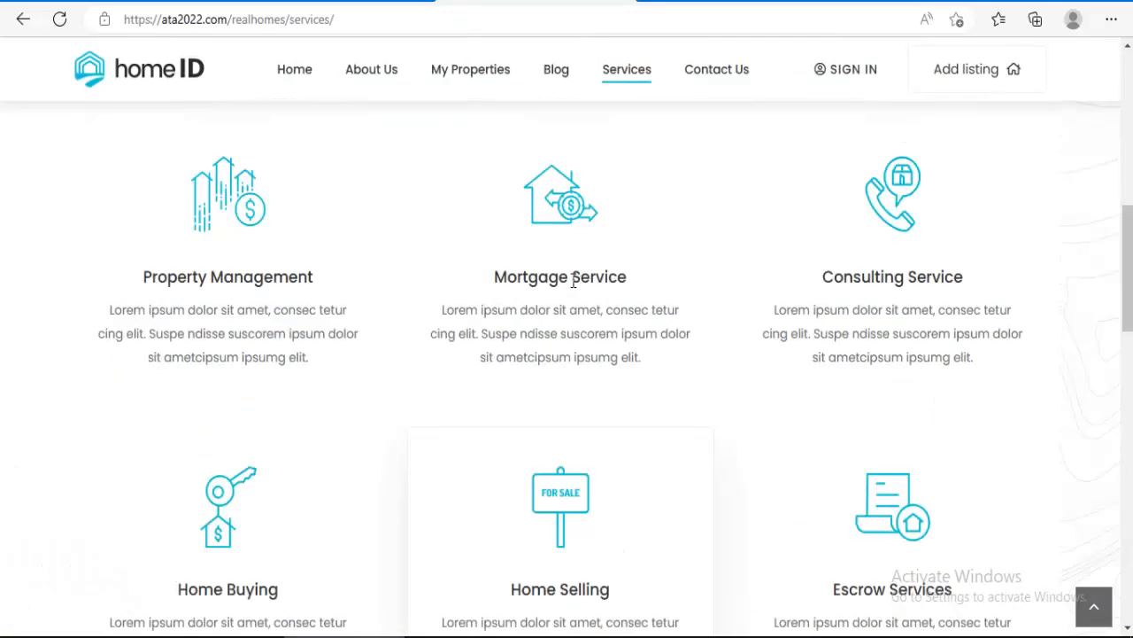
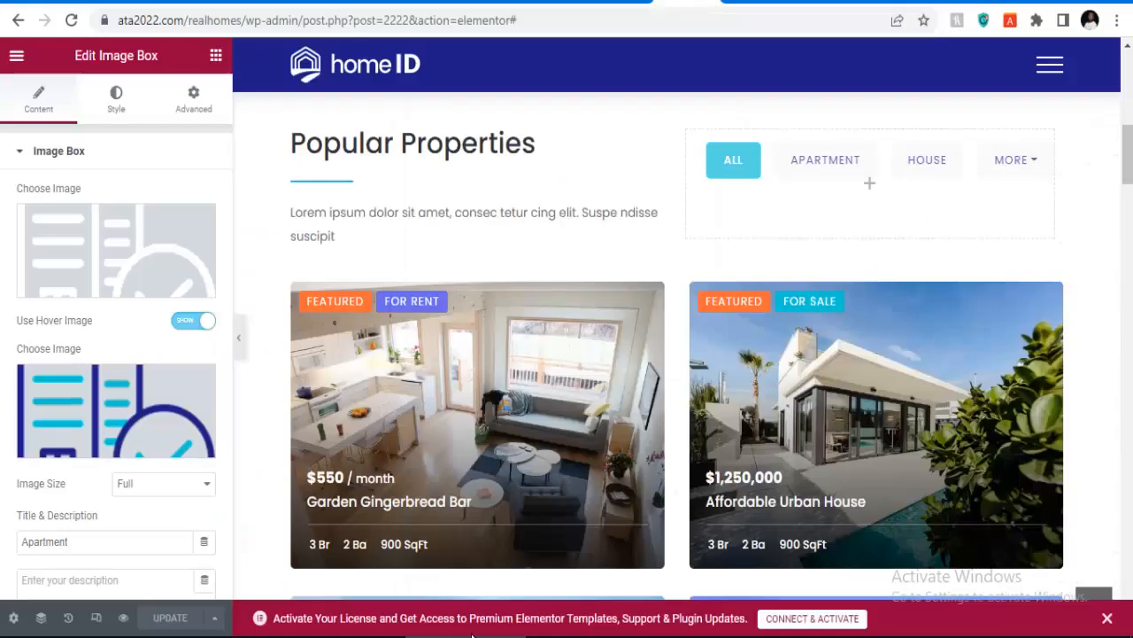
Step: Go to the Dashboard and open Theme Options > Header, showing General settings with a 1200px breakpoint
scroll(470, 316, up, 8)
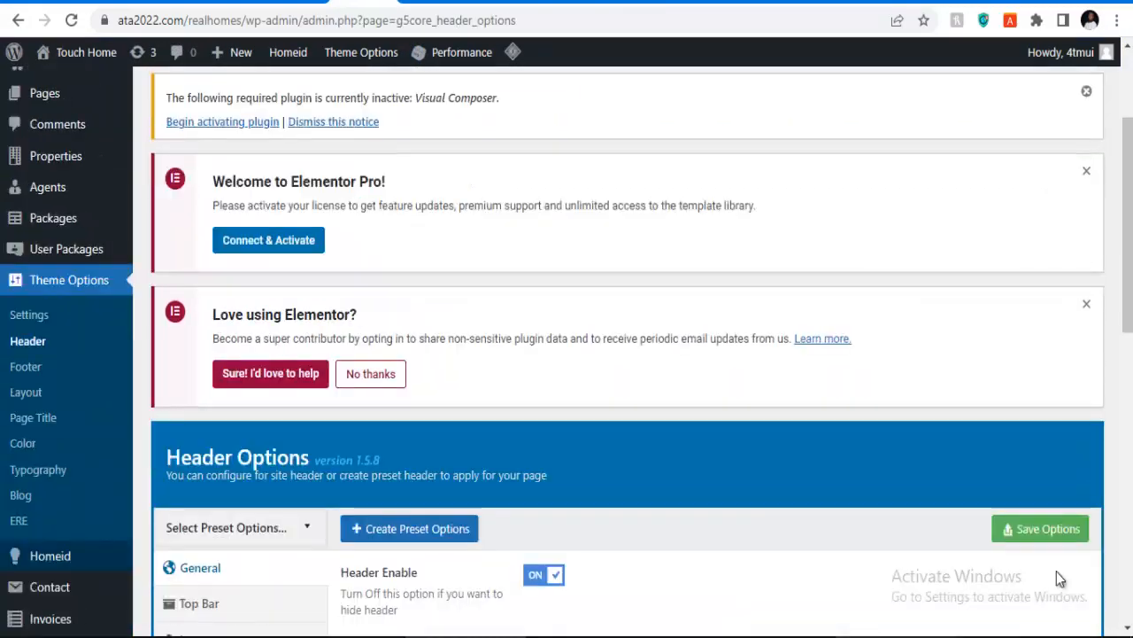
scroll(1057, 571, down, 10)
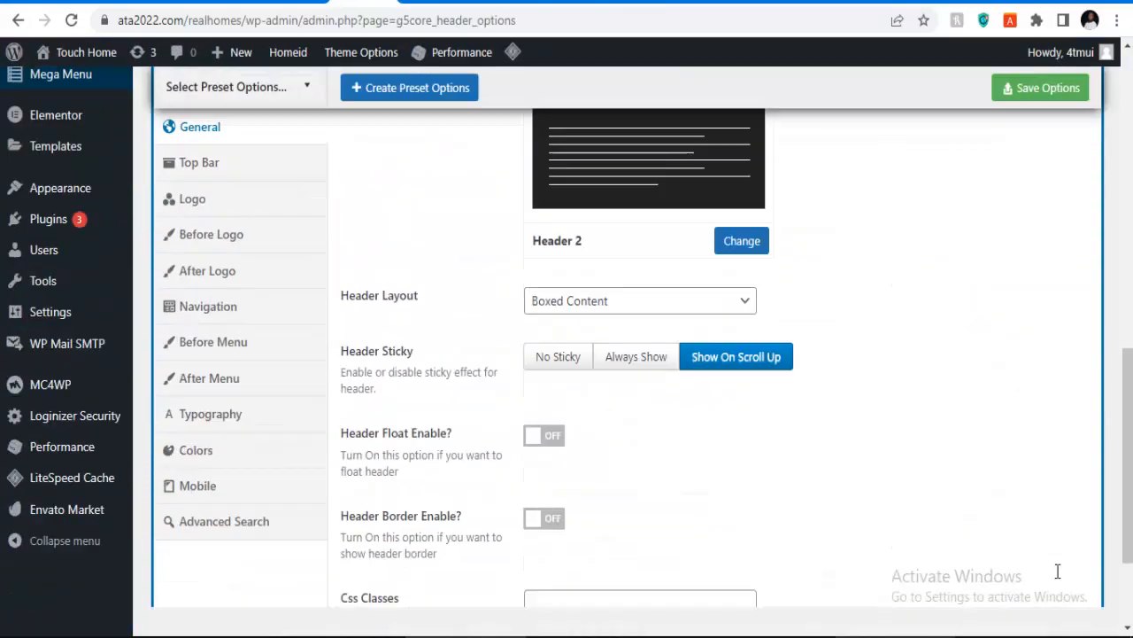
scroll(1057, 571, down, 2)
scroll(1057, 571, up, 15)
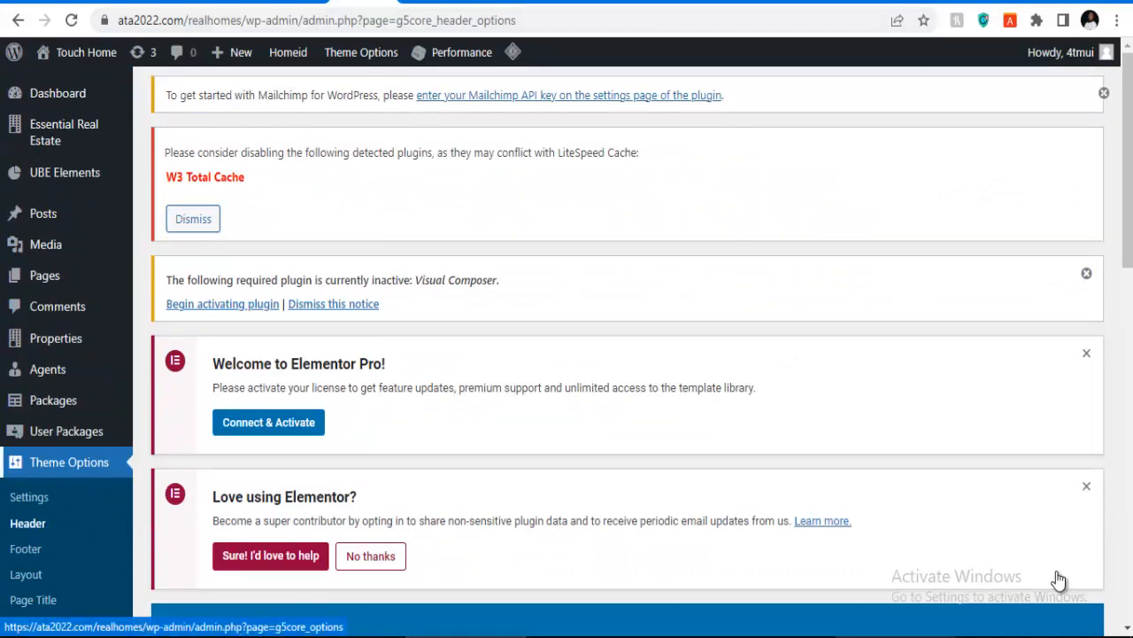
click(57, 93)
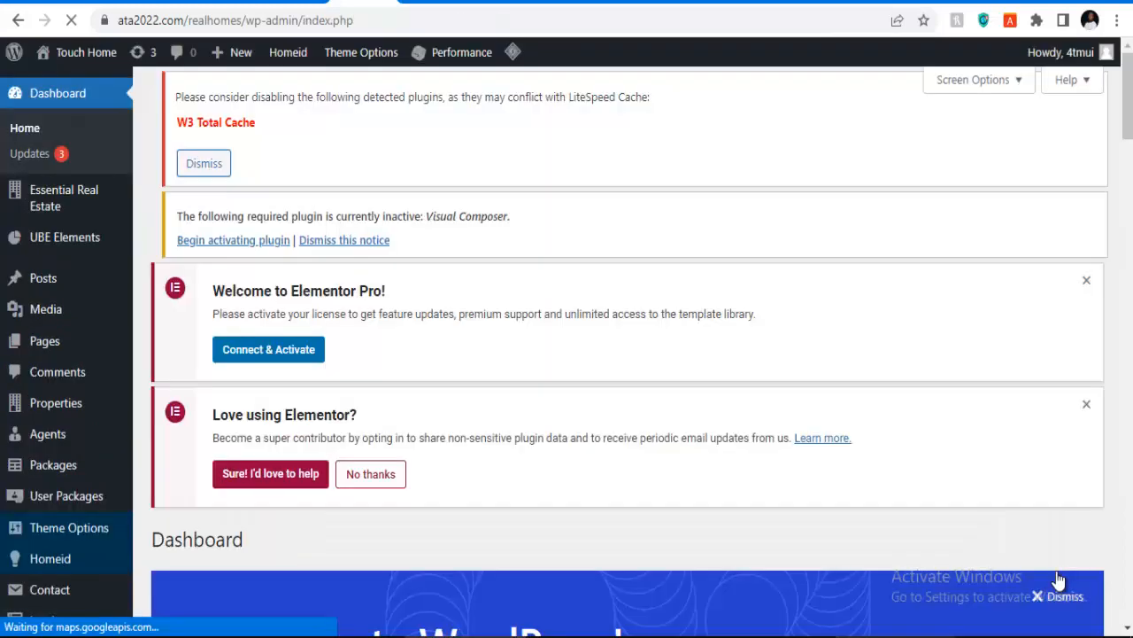
scroll(44, 177, down, 3)
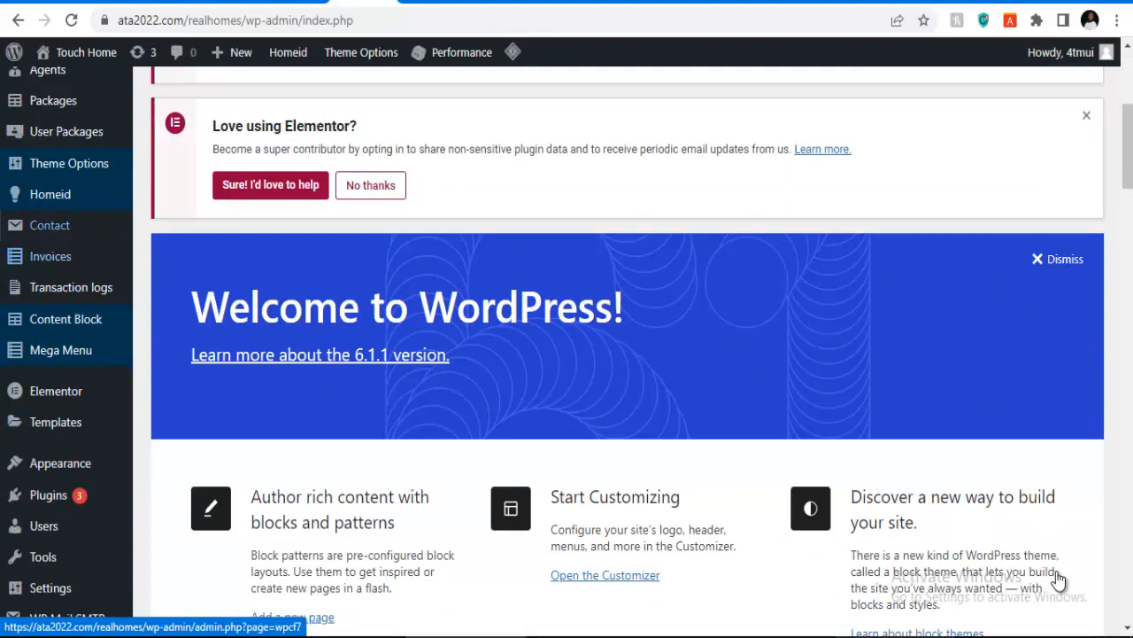
scroll(62, 195, up, 1)
mouse_move(69, 255)
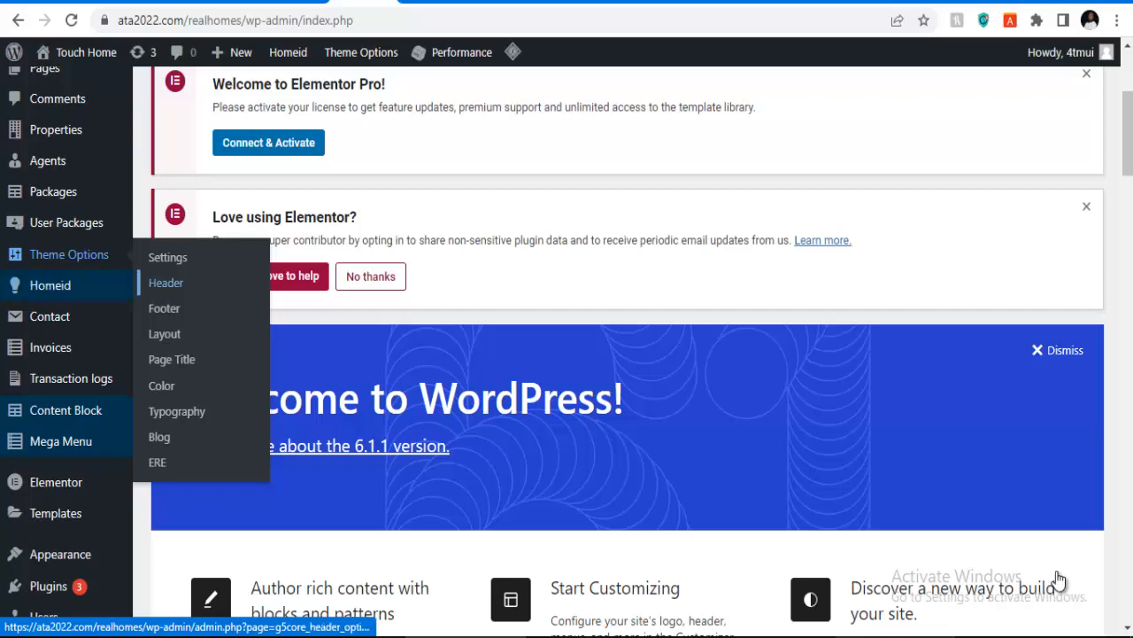
click(165, 282)
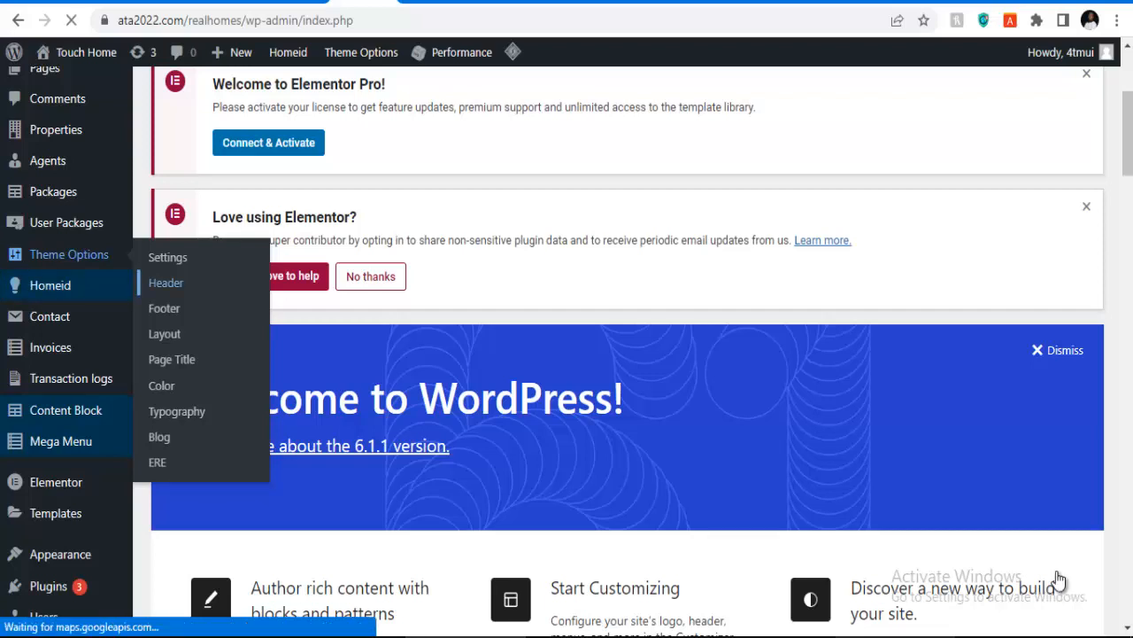
scroll(1060, 578, down, 3)
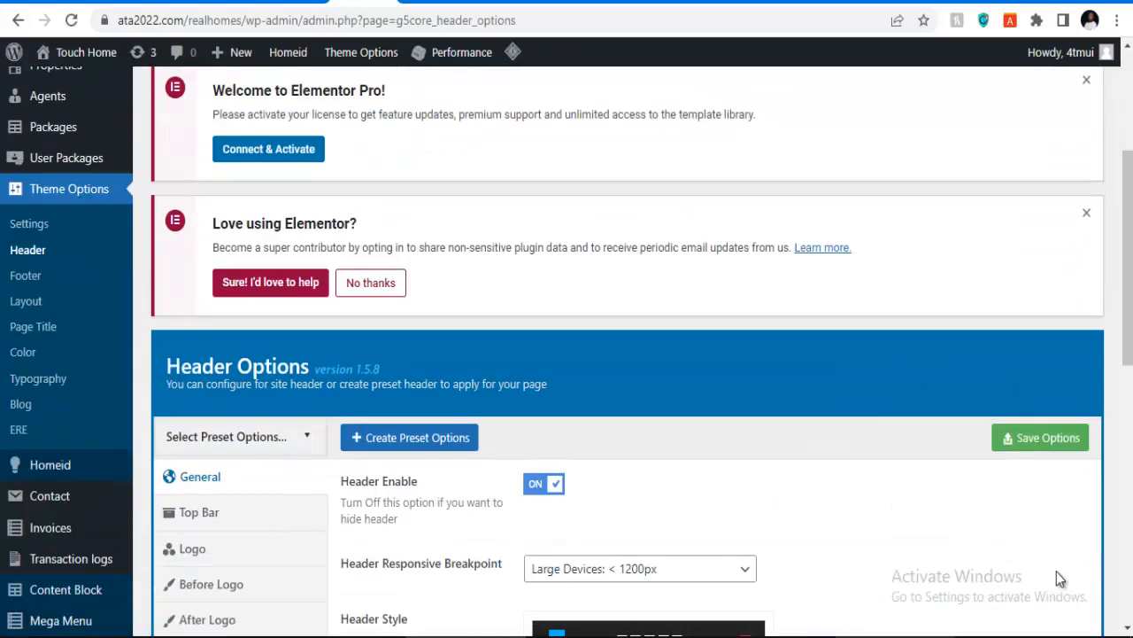
Step: Switch the header Top Bar on and save the Header Options
scroll(1057, 577, down, 3)
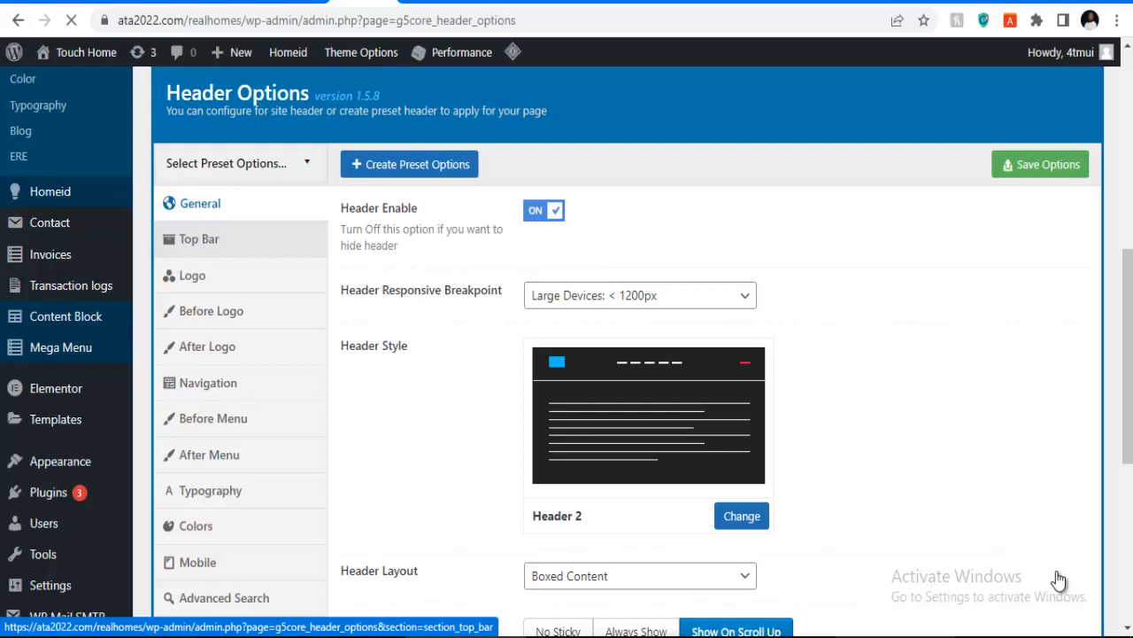
scroll(1058, 579, down, 4)
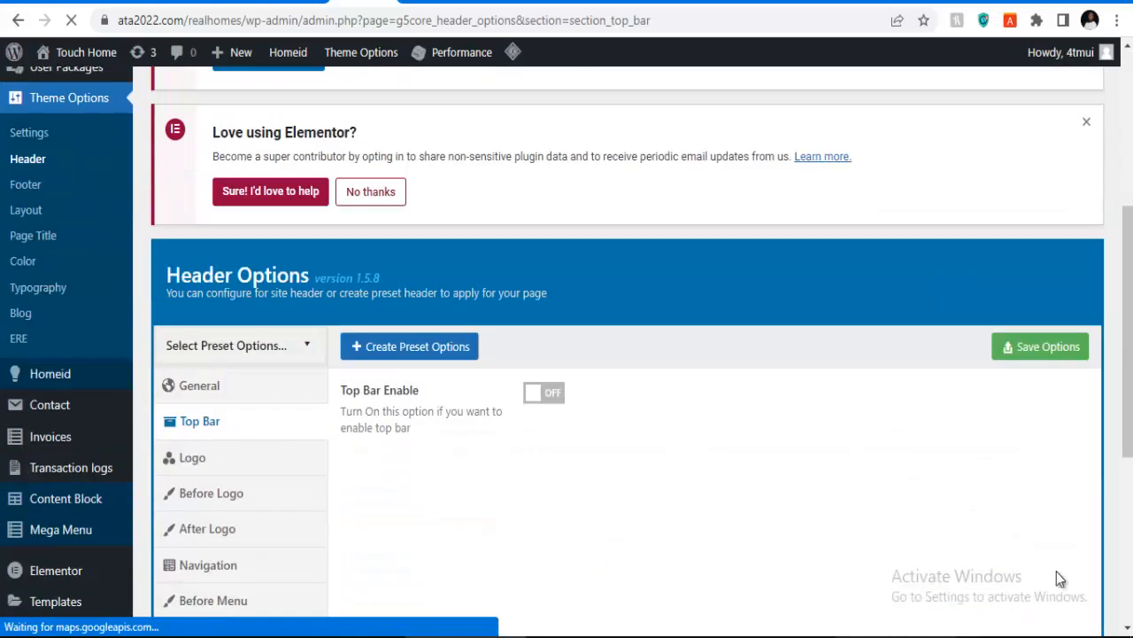
scroll(1060, 578, down, 2)
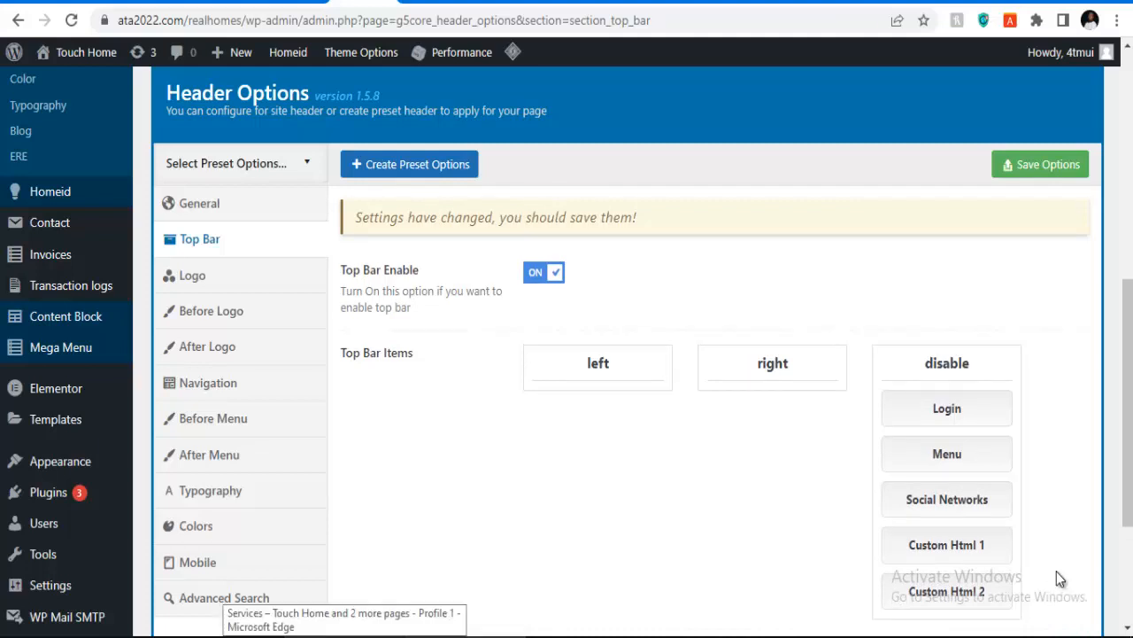
click(1041, 164)
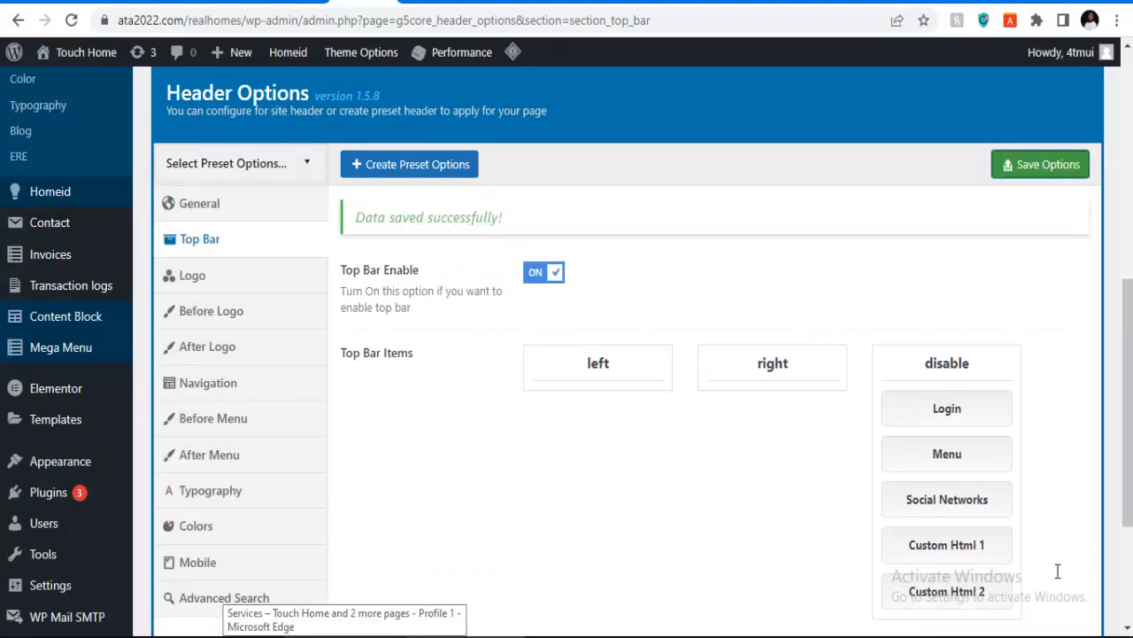
click(192, 276)
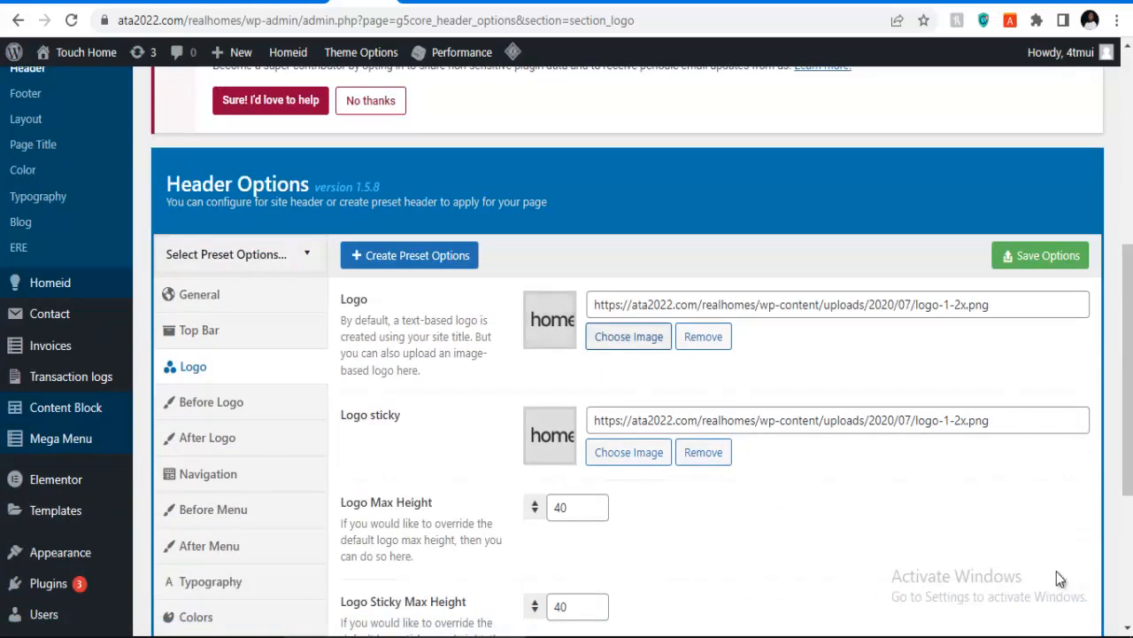
Step: Upload pacific-favv.png from the logo folder and set it as the main header logo
scroll(1059, 578, down, 2)
scroll(1059, 578, up, 3)
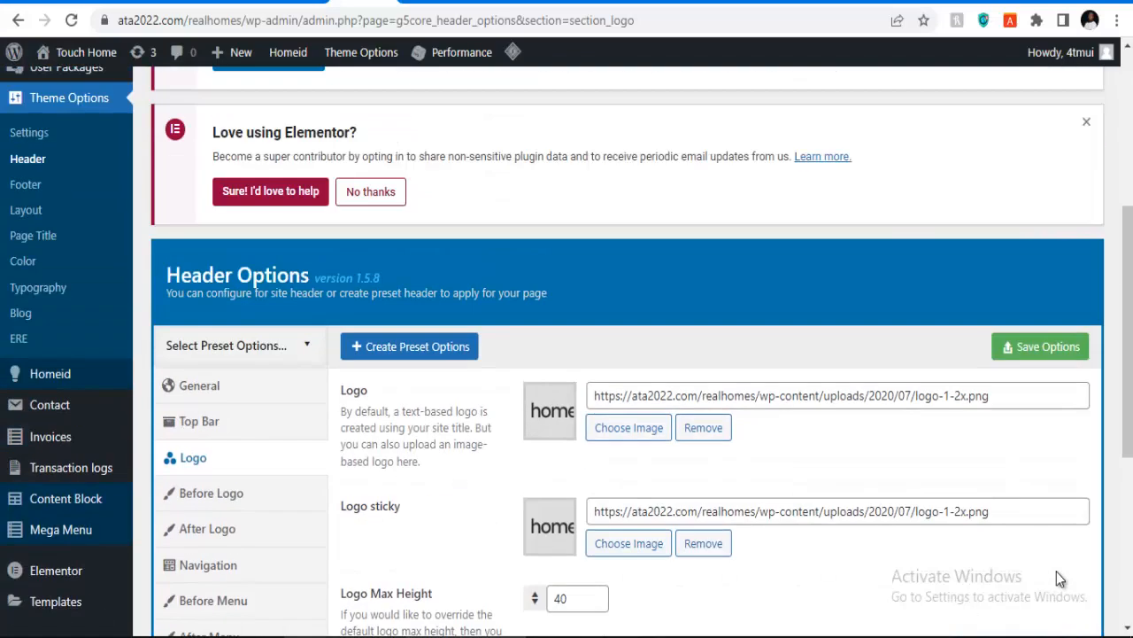
click(628, 427)
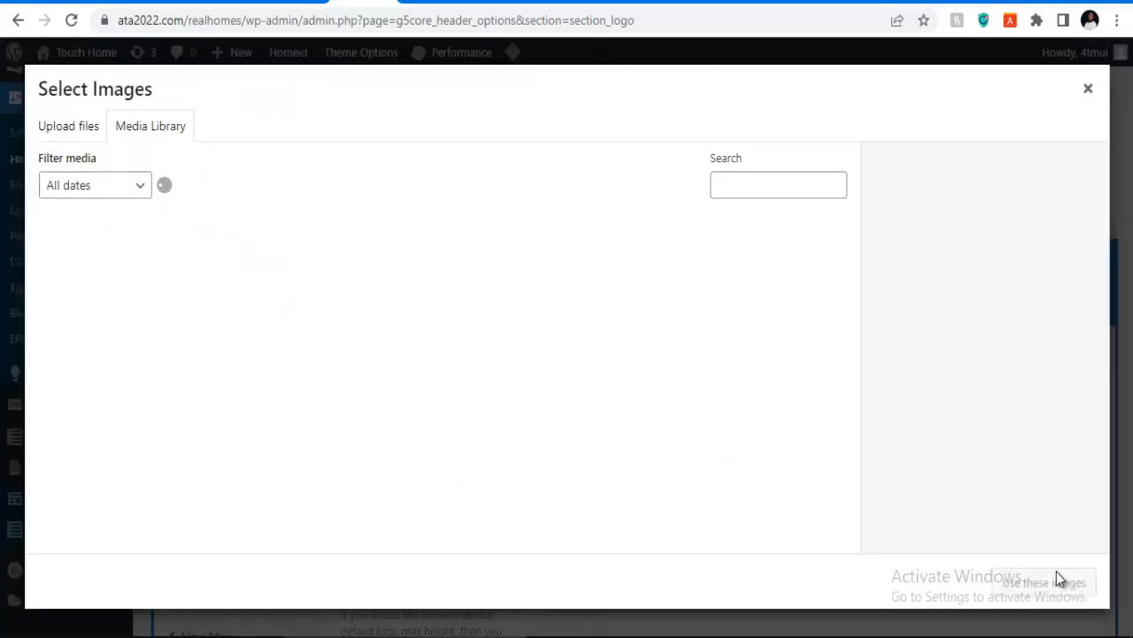
click(68, 126)
click(566, 364)
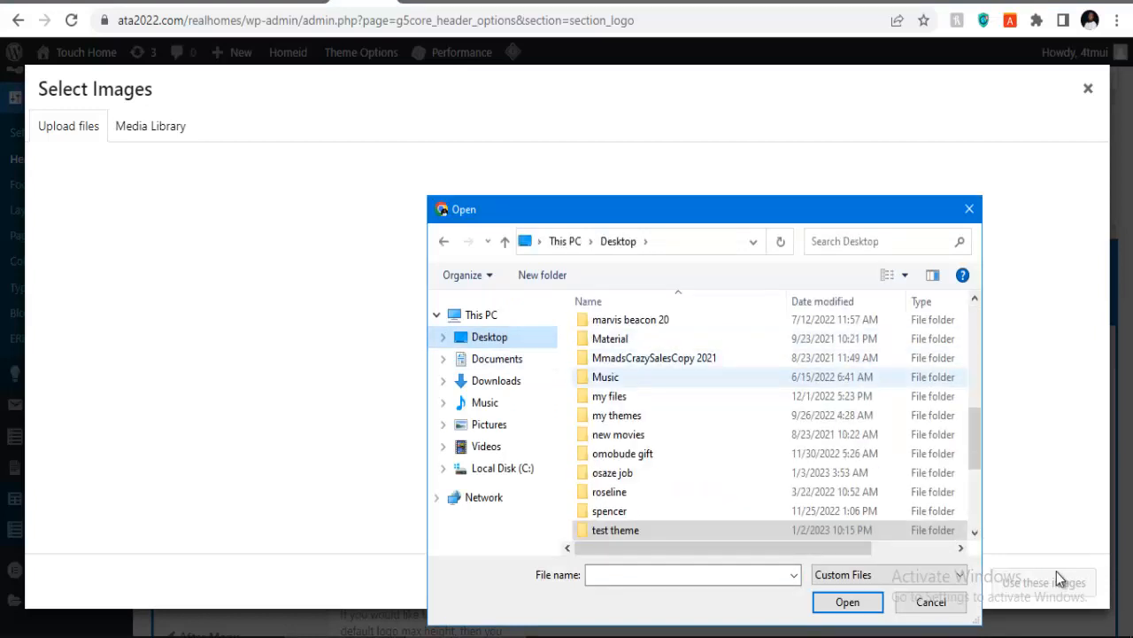
scroll(690, 369, up, 3)
scroll(673, 369, up, 1)
scroll(673, 376, down, 2)
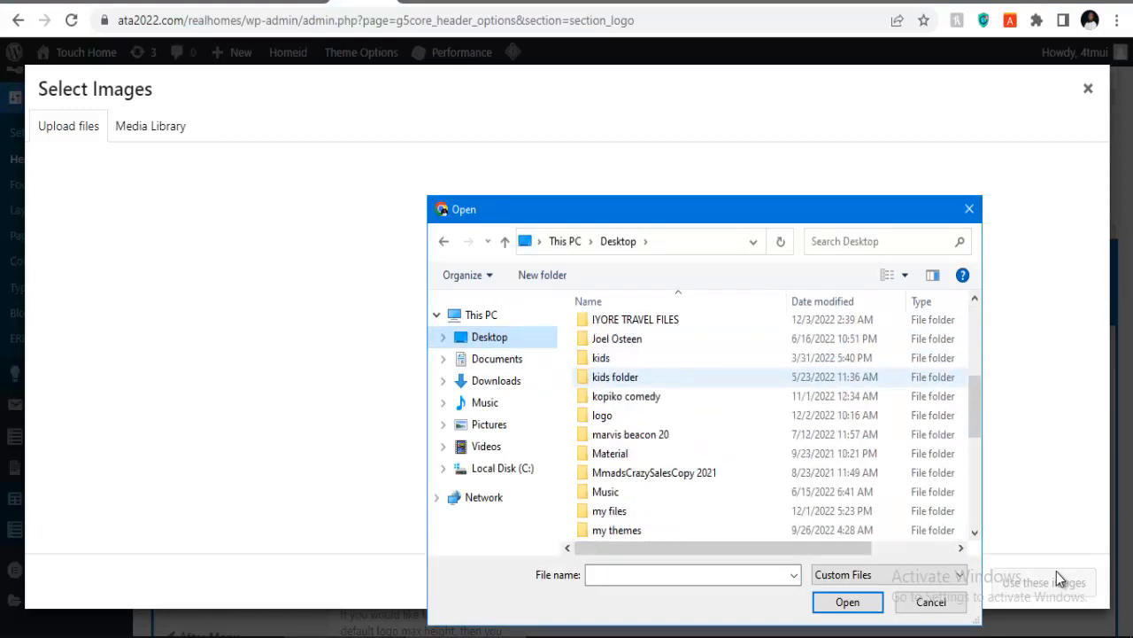
double_click(602, 416)
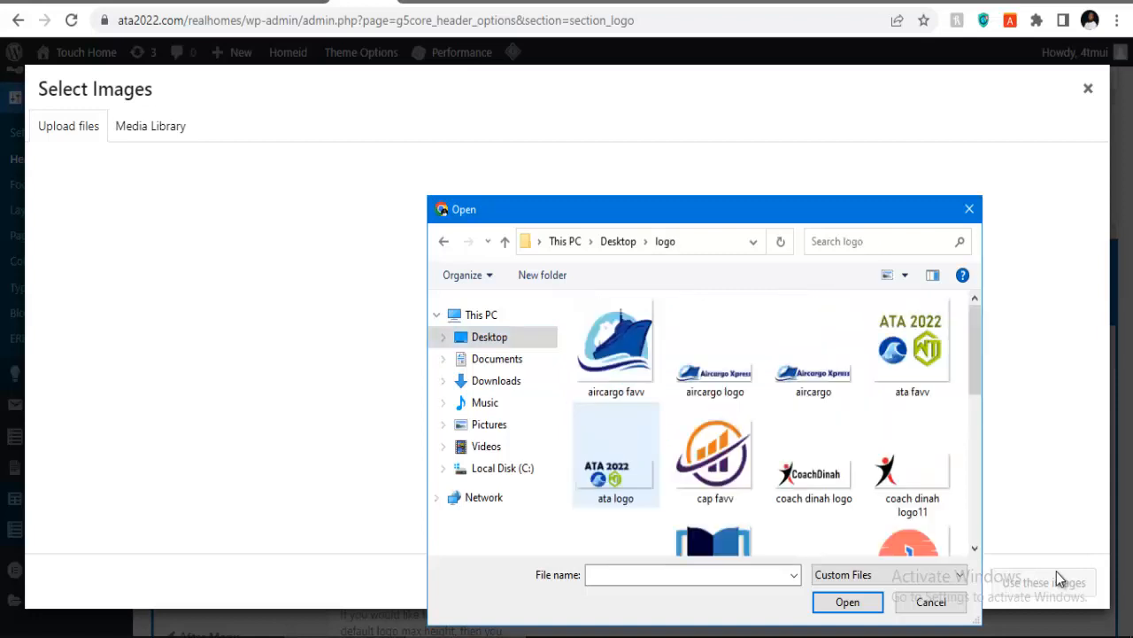
scroll(814, 372, down, 2)
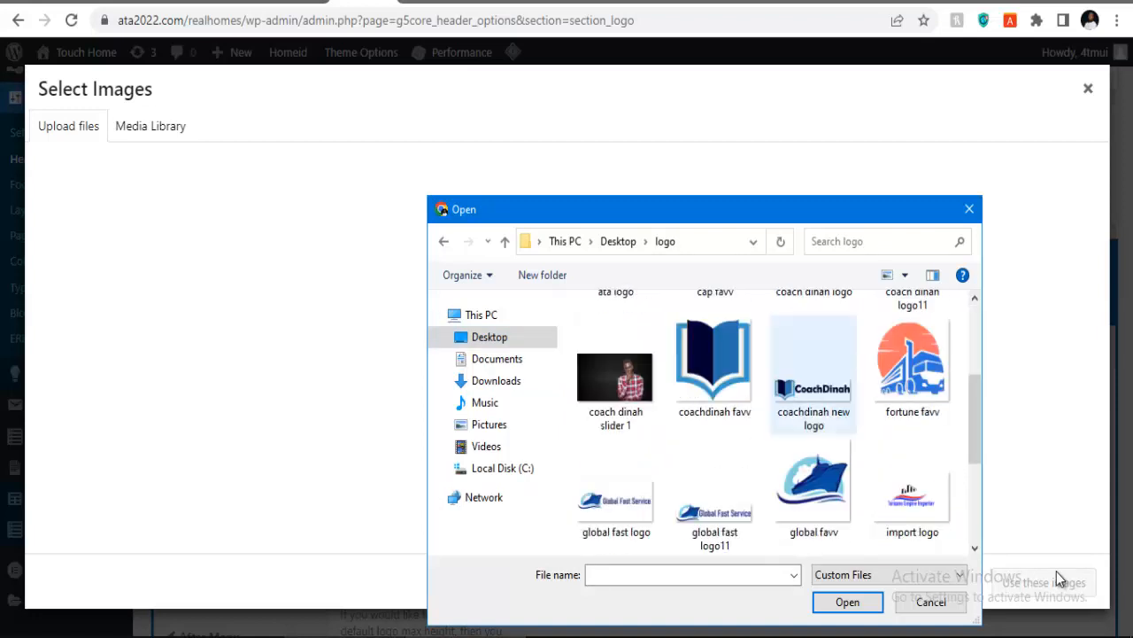
scroll(813, 487, down, 2)
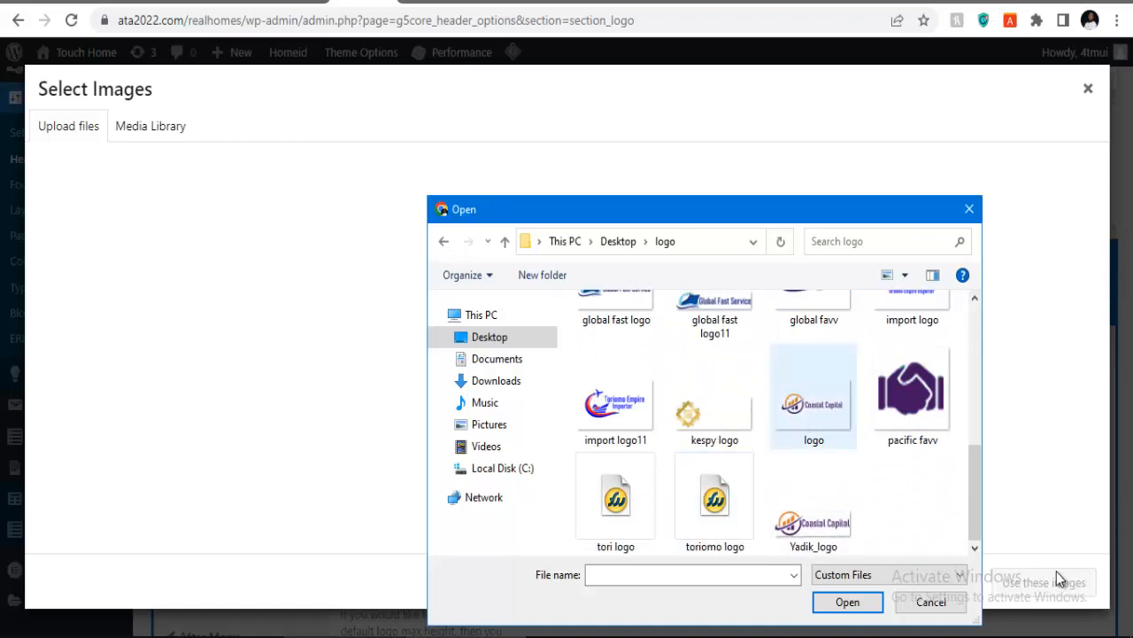
click(912, 396)
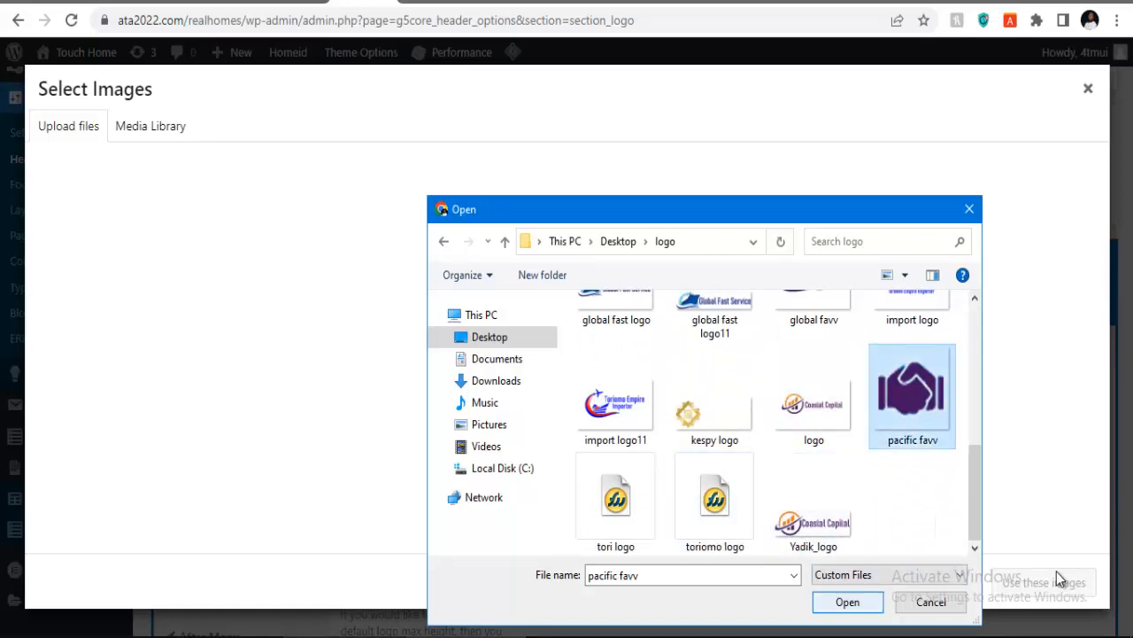
click(847, 602)
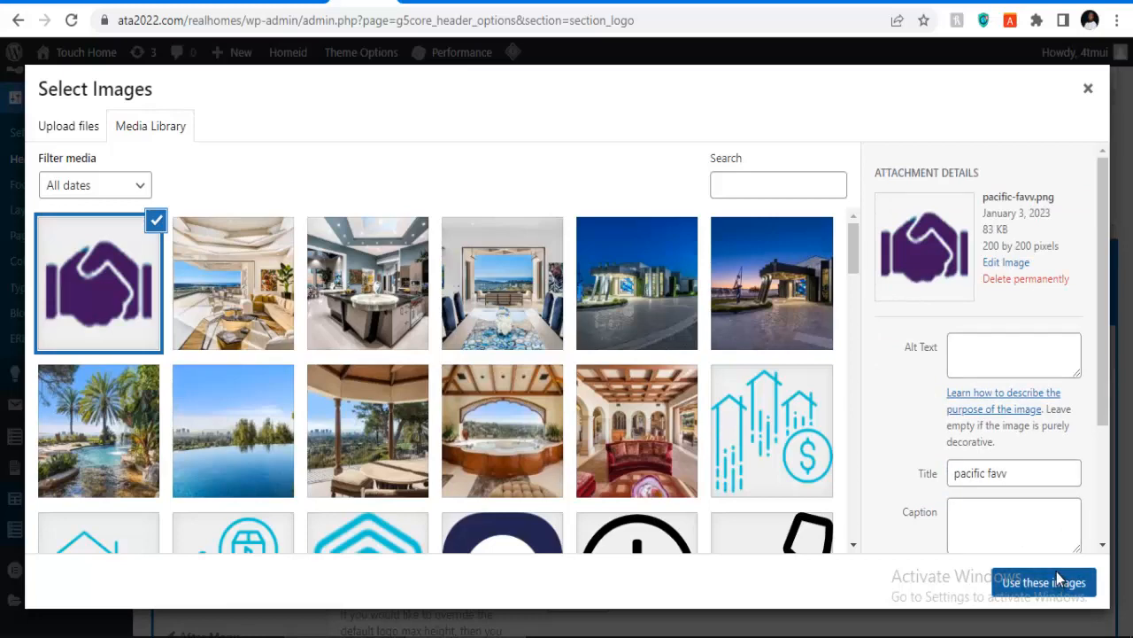
click(1044, 582)
Step: Use pacific-favv.png as the sticky logo too and save the logo settings
scroll(1059, 580, down, 2)
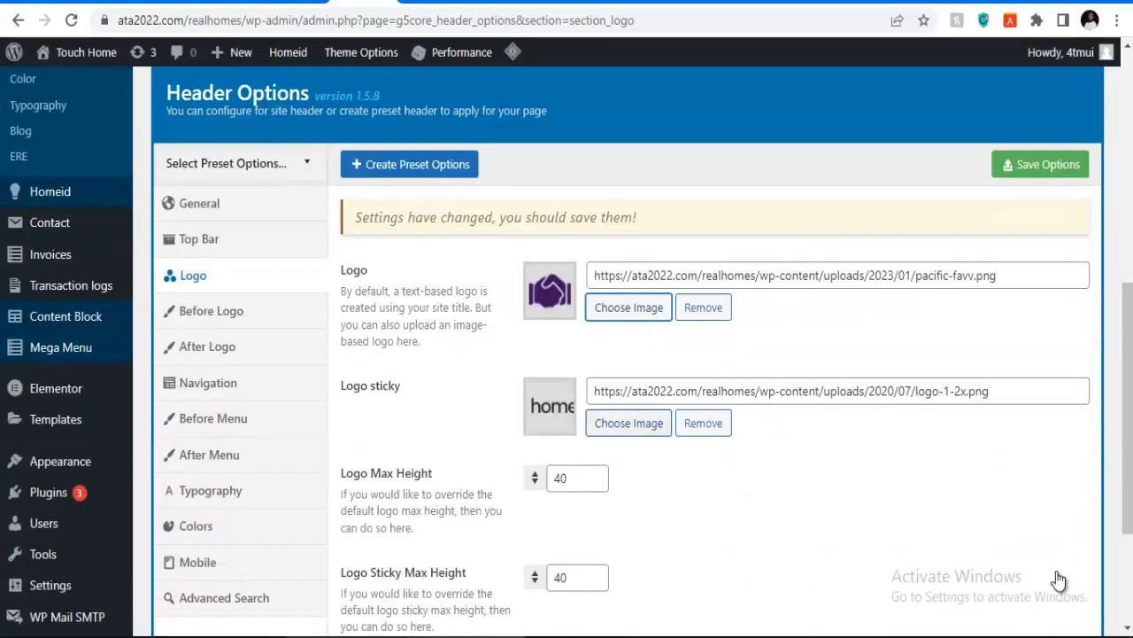
click(629, 423)
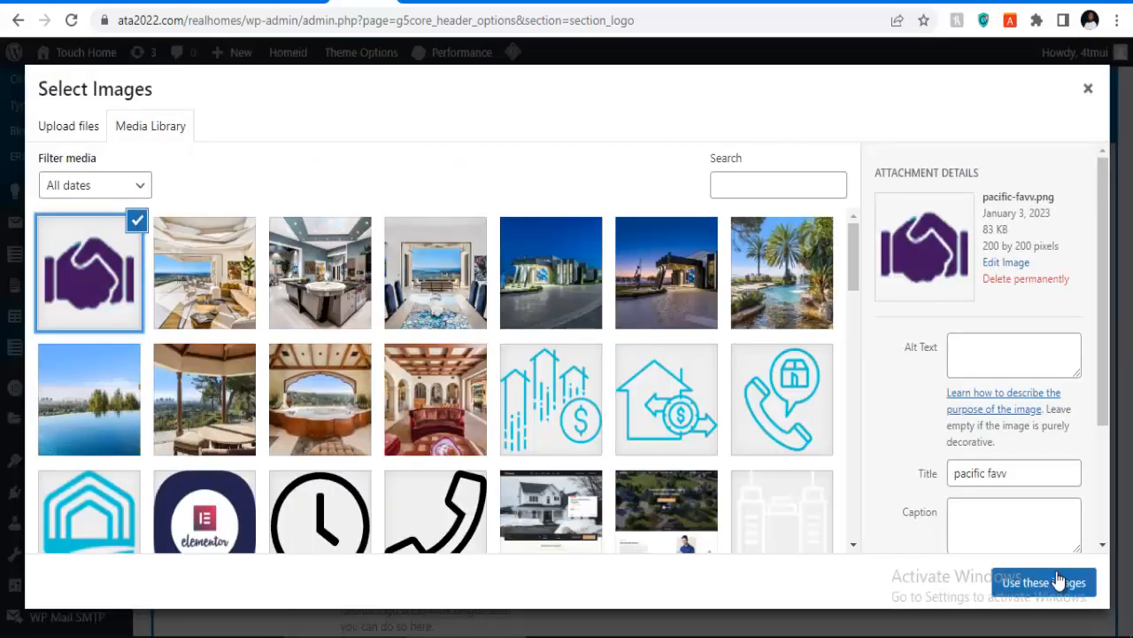
click(1043, 581)
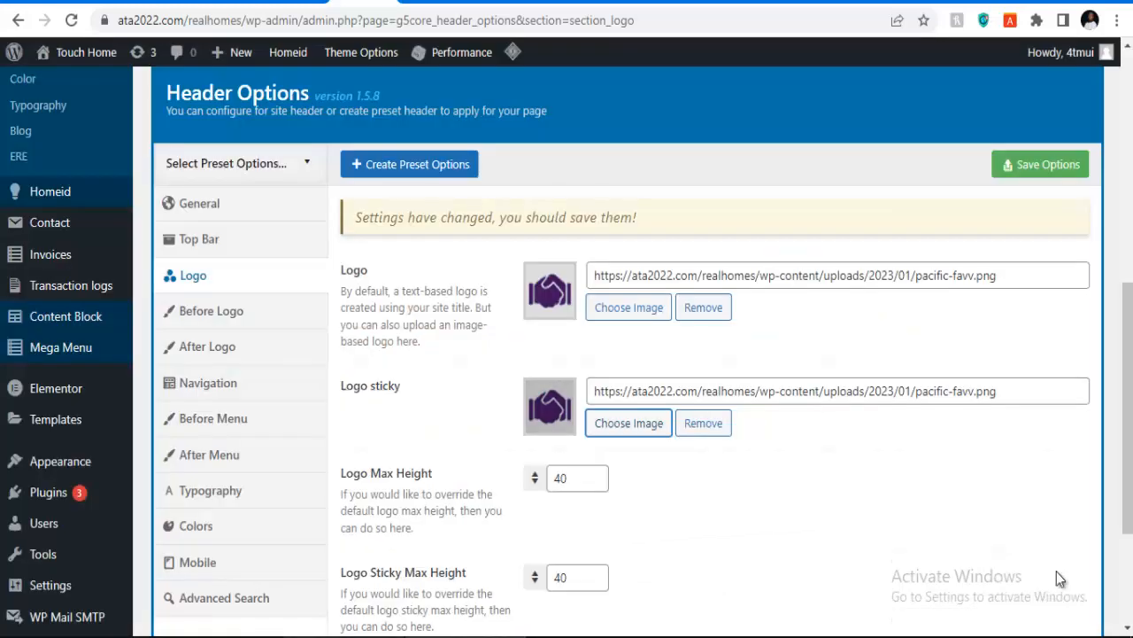
scroll(1059, 580, down, 2)
scroll(1059, 579, up, 3)
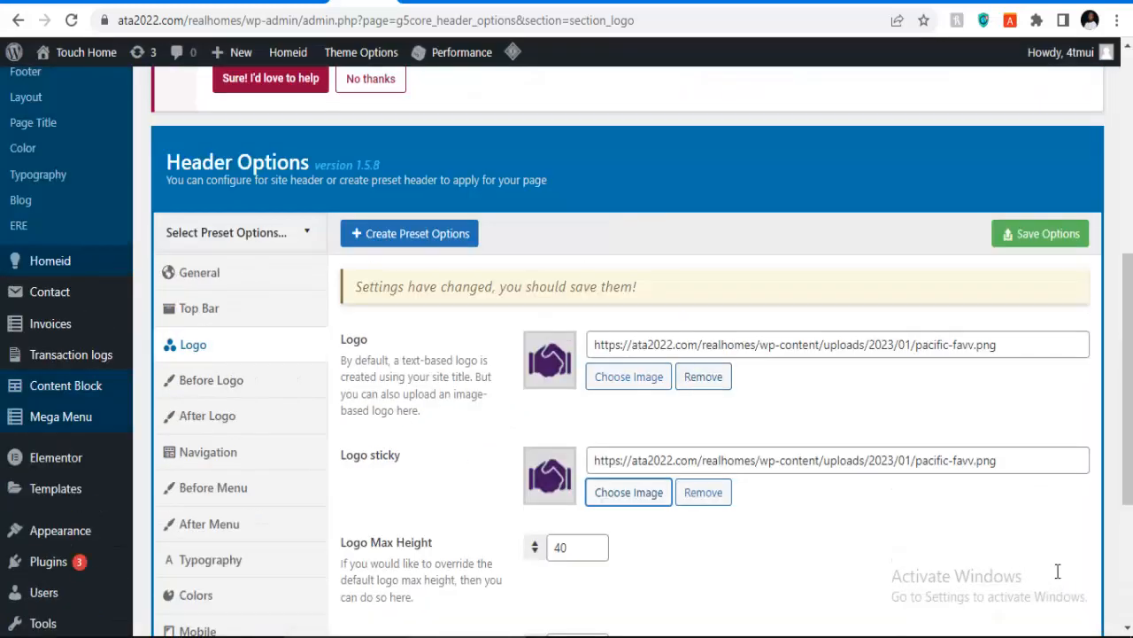
key(ctrl+s)
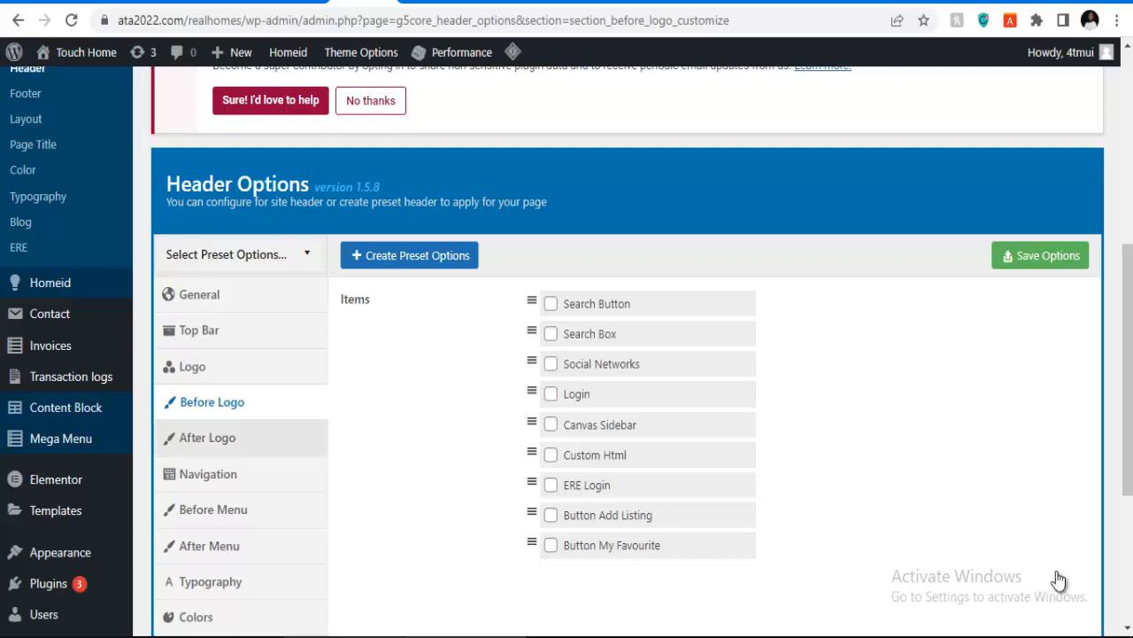
Step: Look through the After Logo and Navigation header settings
click(208, 438)
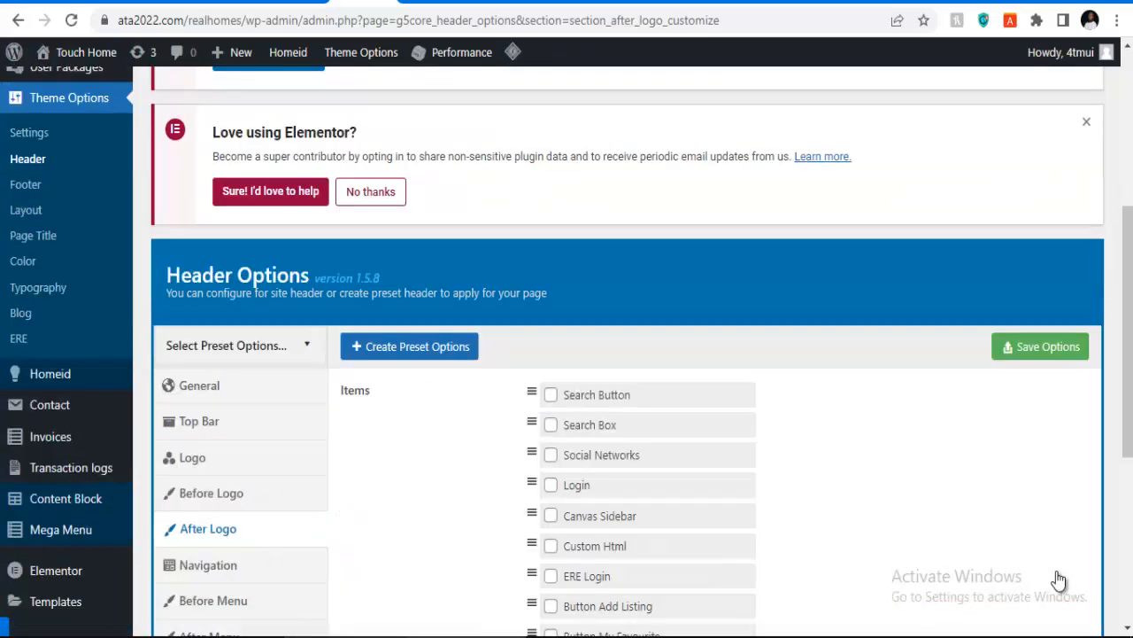
scroll(1058, 580, down, 3)
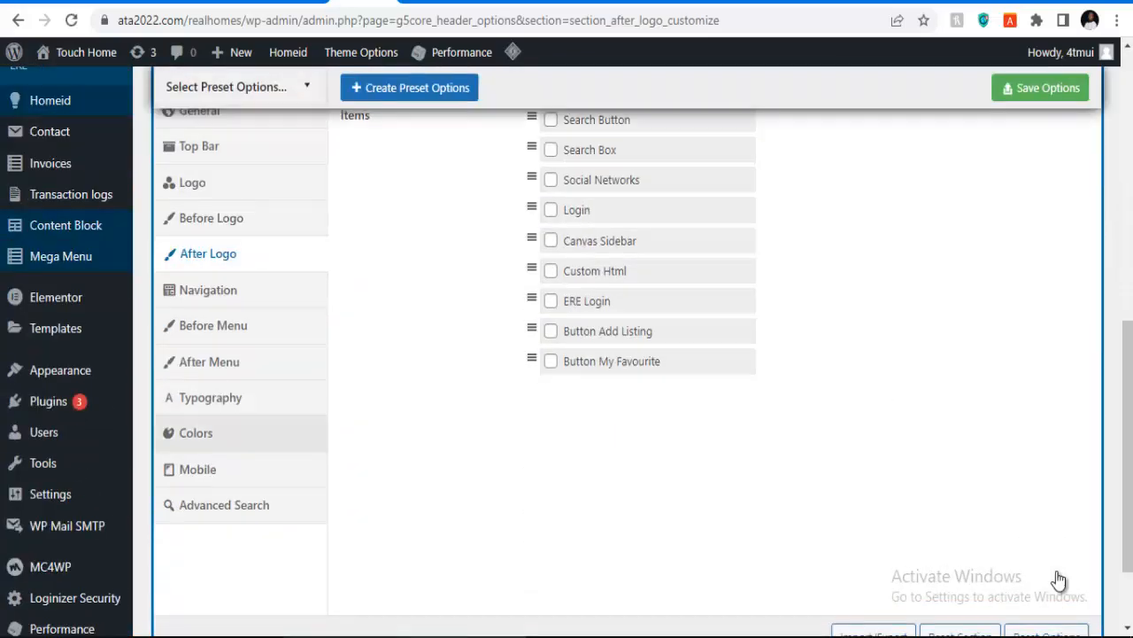
click(208, 290)
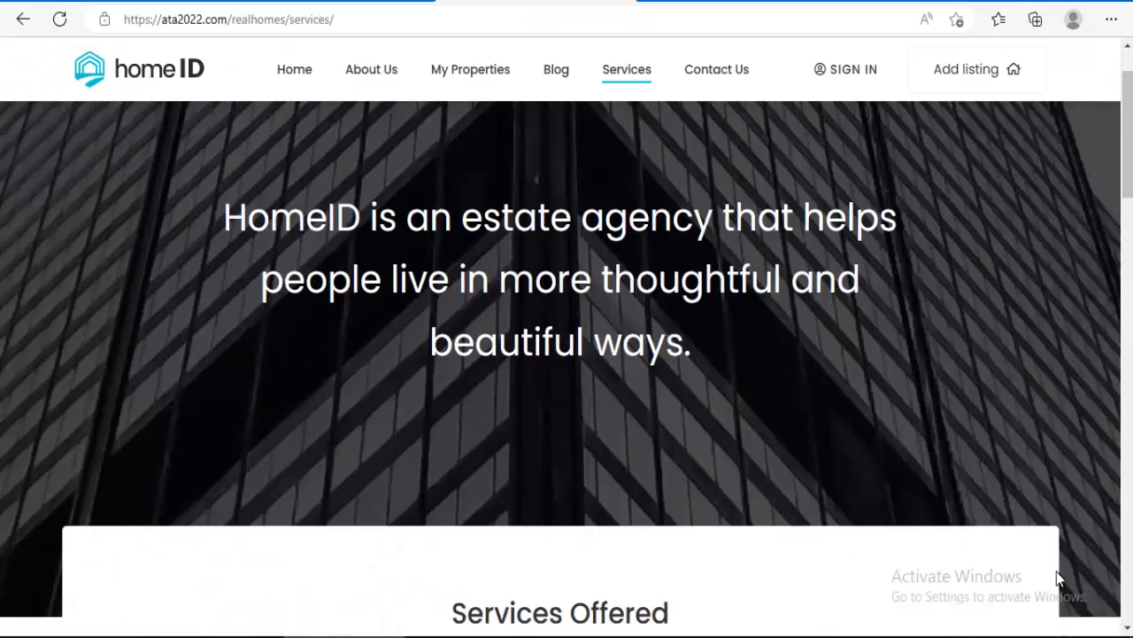
Step: Reload the live Services page, then load the site's homepage to check the new header
click(59, 19)
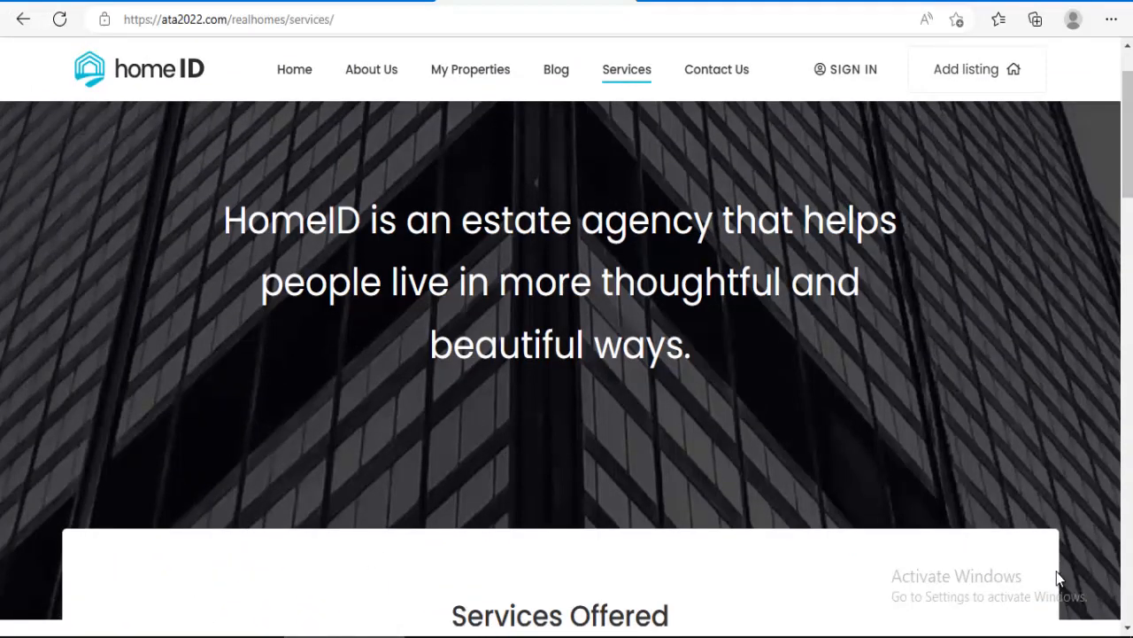
click(139, 69)
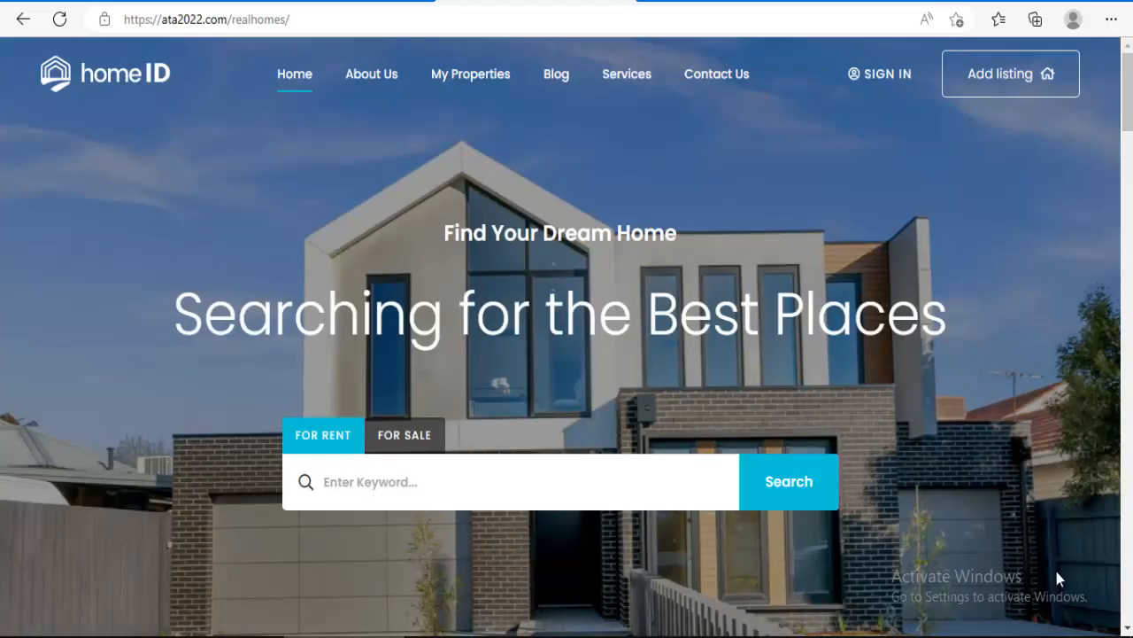
click(110, 71)
scroll(1060, 578, down, 3)
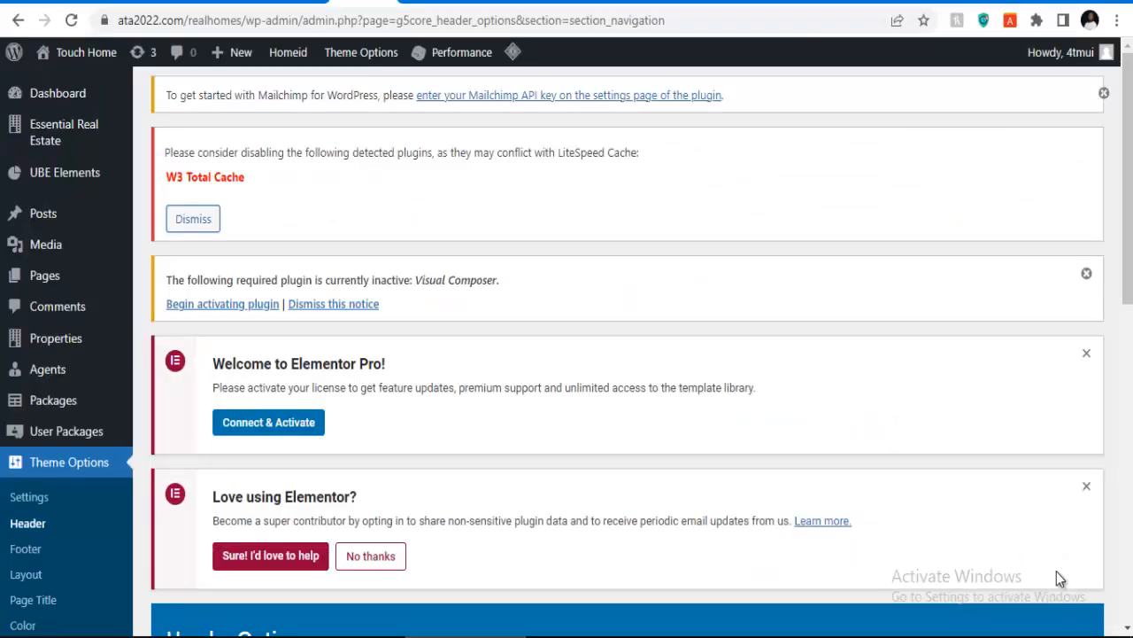
Step: Open the live site from Visit Site in a new tab, view it, then return to Header Options
scroll(1060, 578, down, 7)
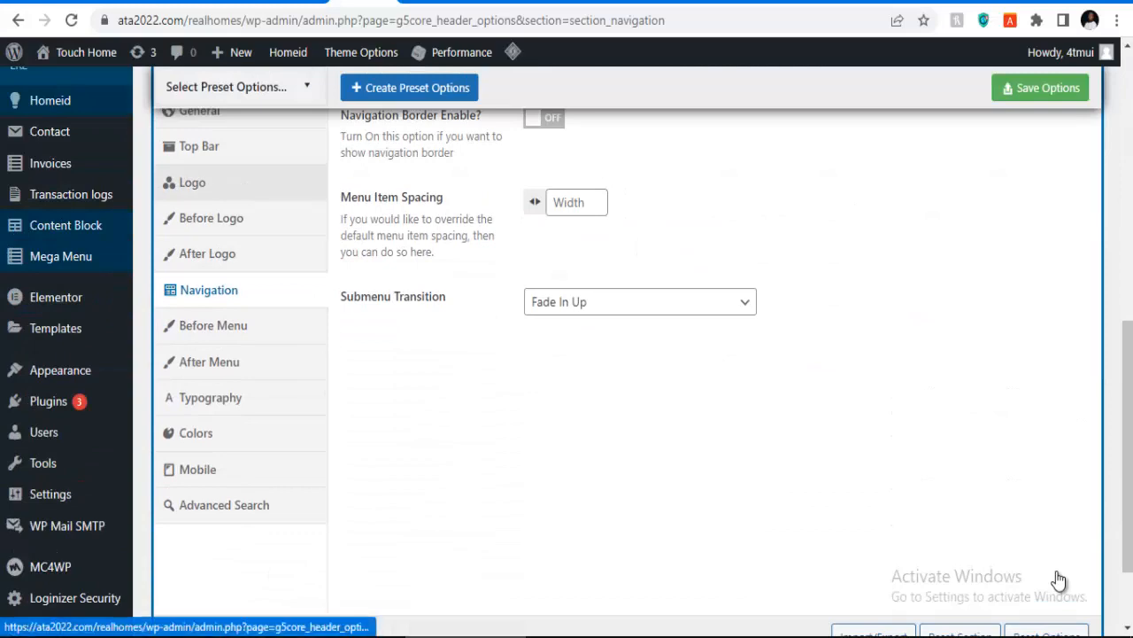
click(192, 182)
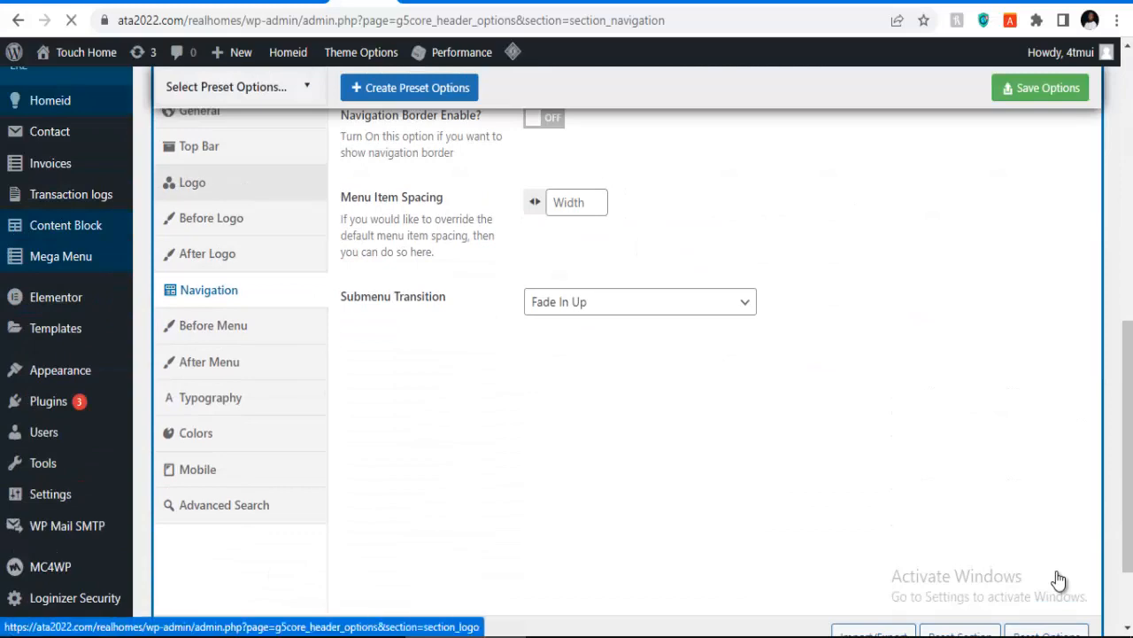
scroll(1060, 578, down, 1)
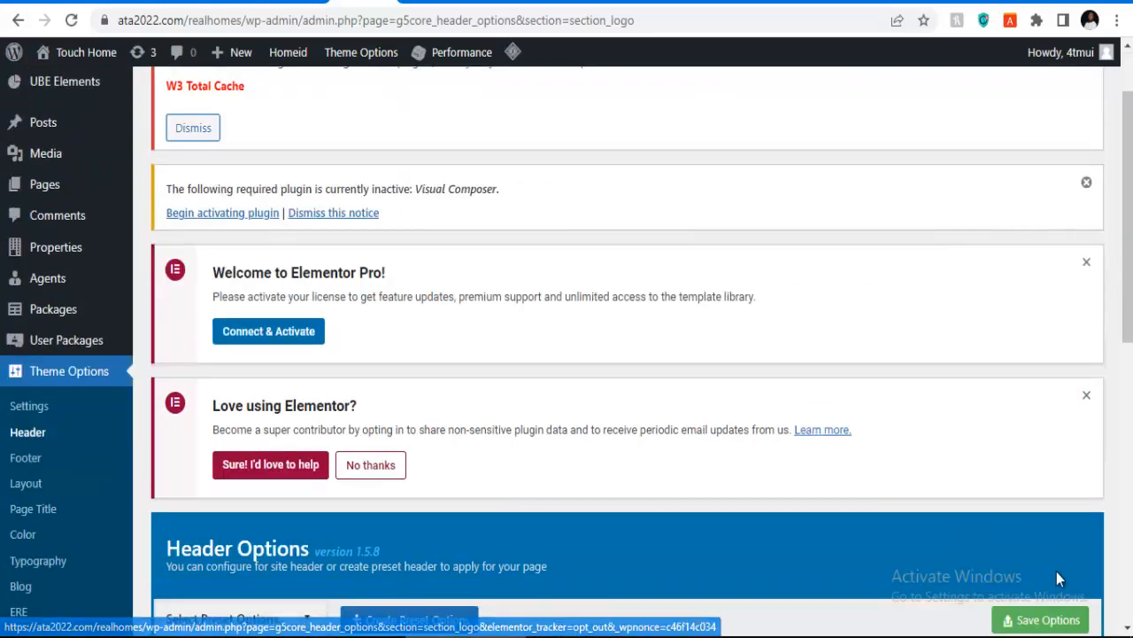
mouse_move(85, 53)
right_click(71, 82)
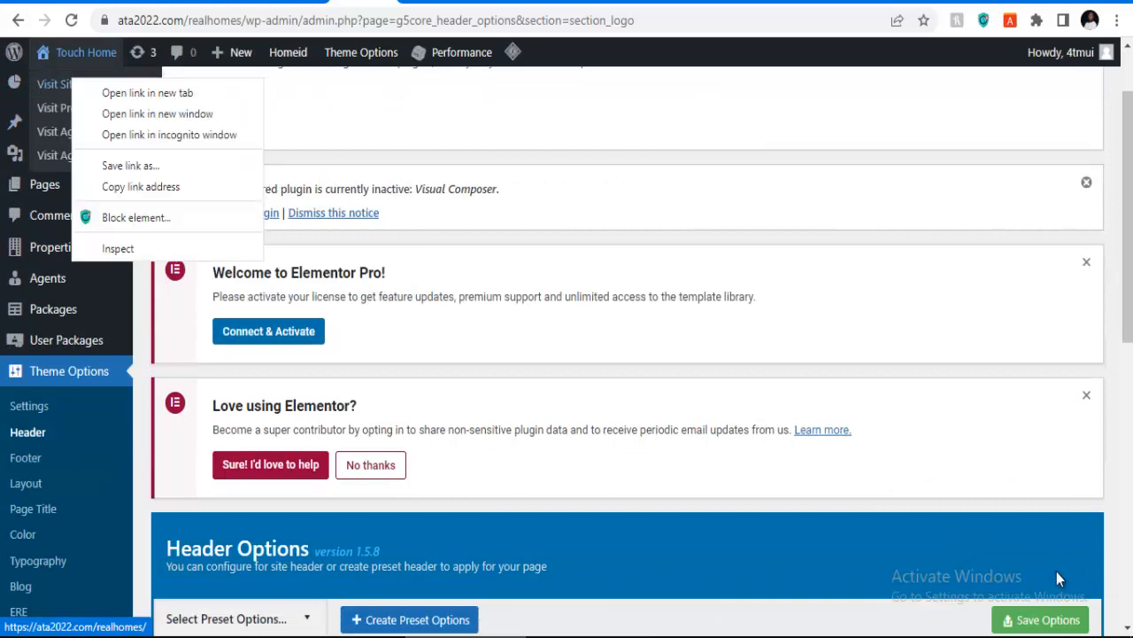
click(147, 91)
click(402, 2)
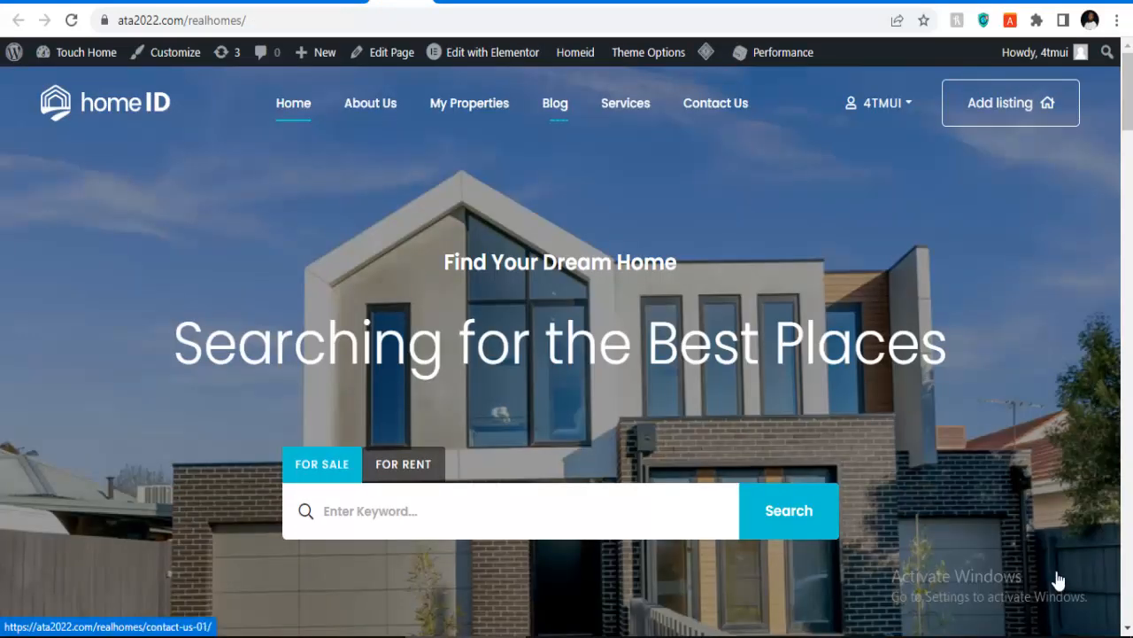
click(340, 2)
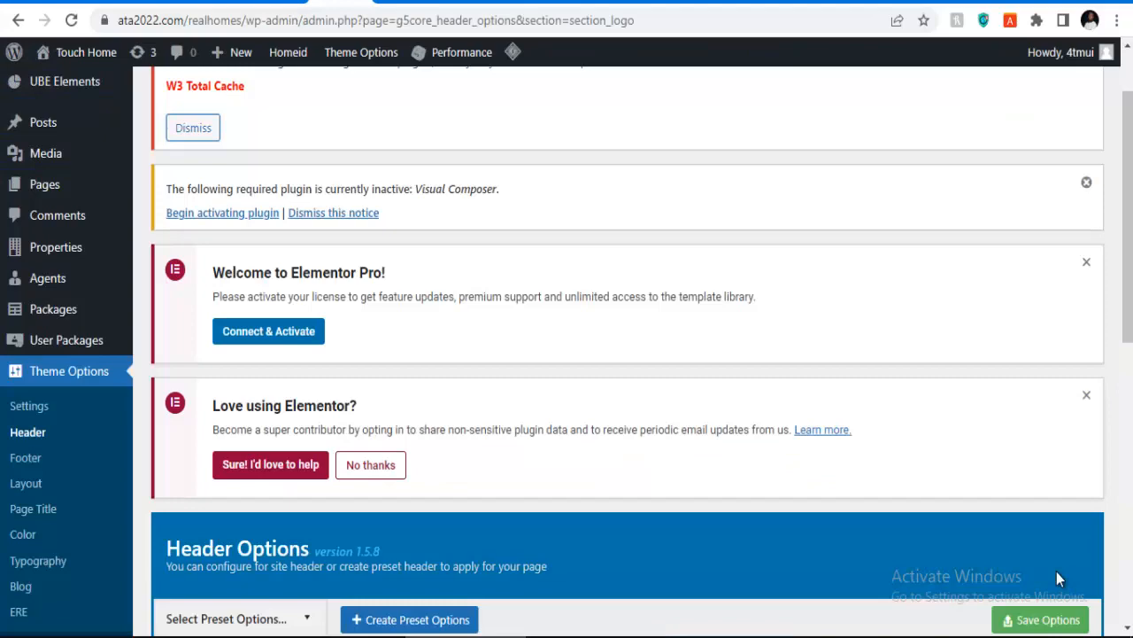
Step: Step through the header Navigation, Typography and Colors sections
scroll(1058, 579, down, 4)
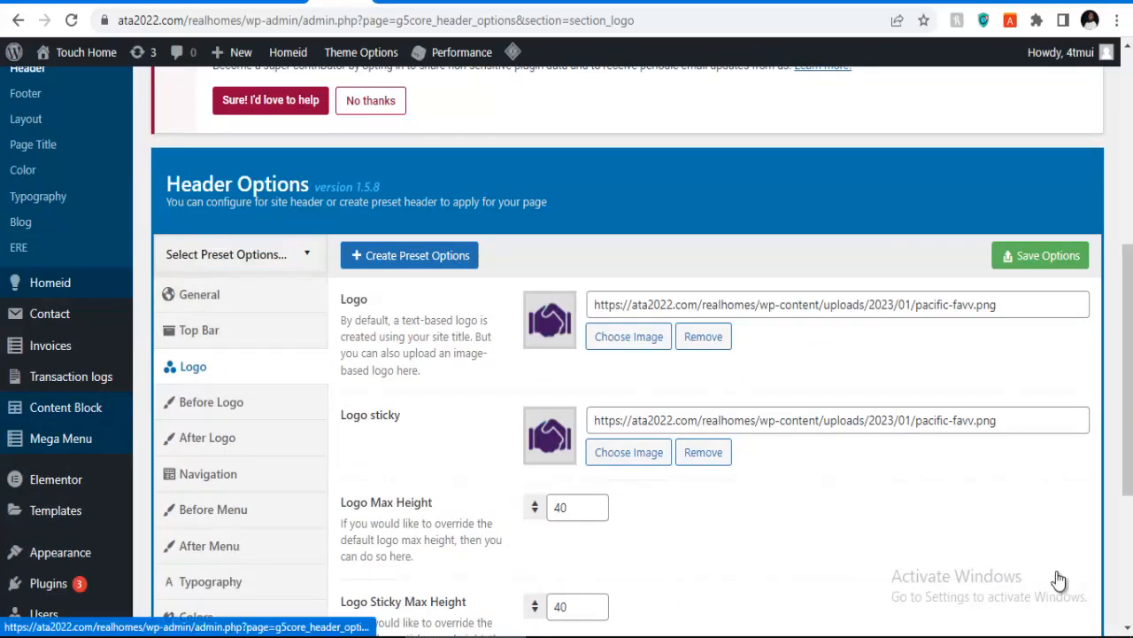
scroll(1058, 578, down, 1)
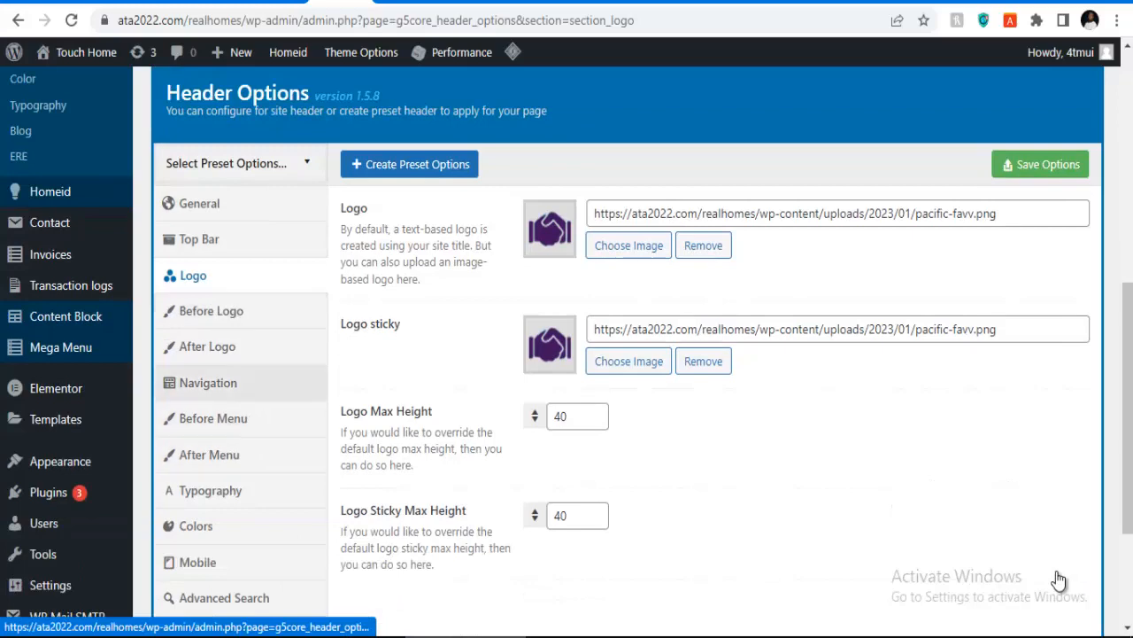
click(208, 383)
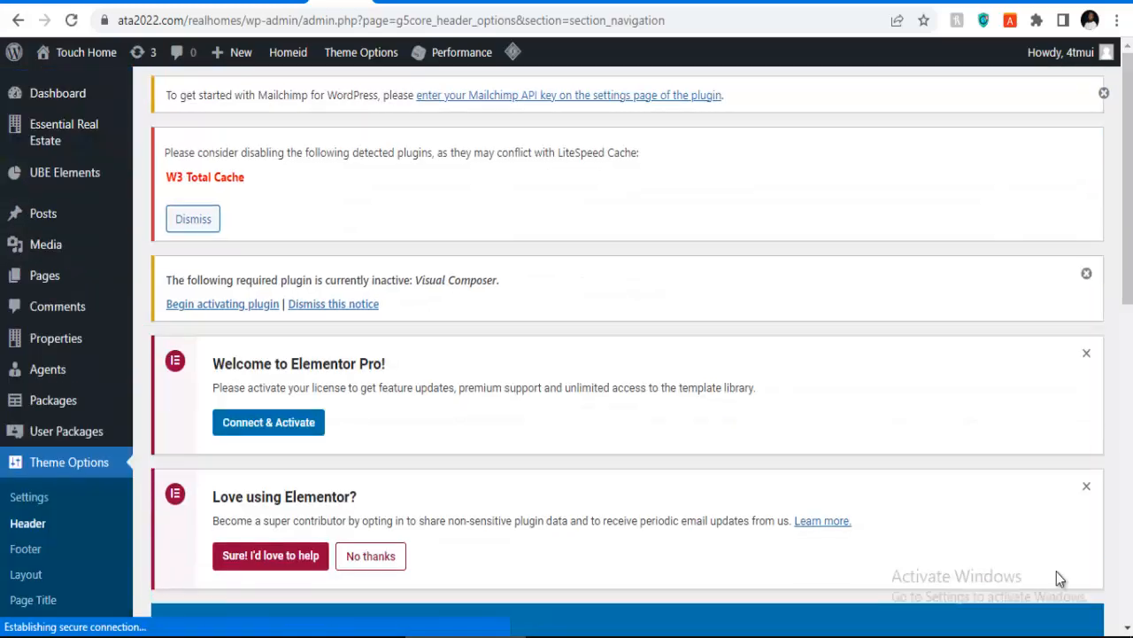
scroll(1059, 578, down, 5)
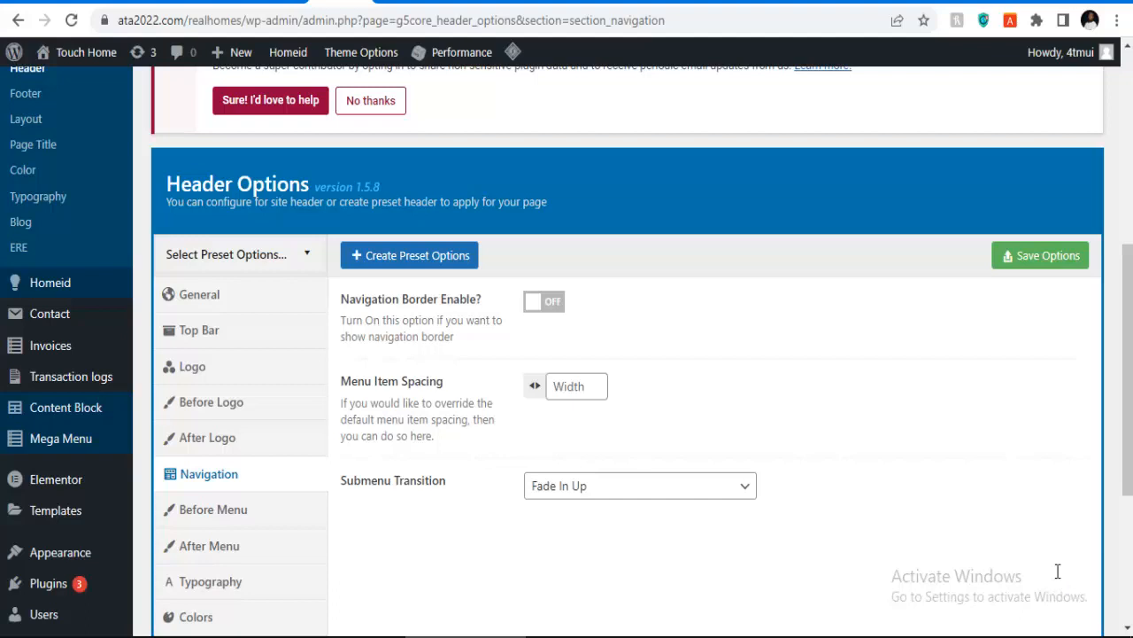
scroll(1058, 571, down, 2)
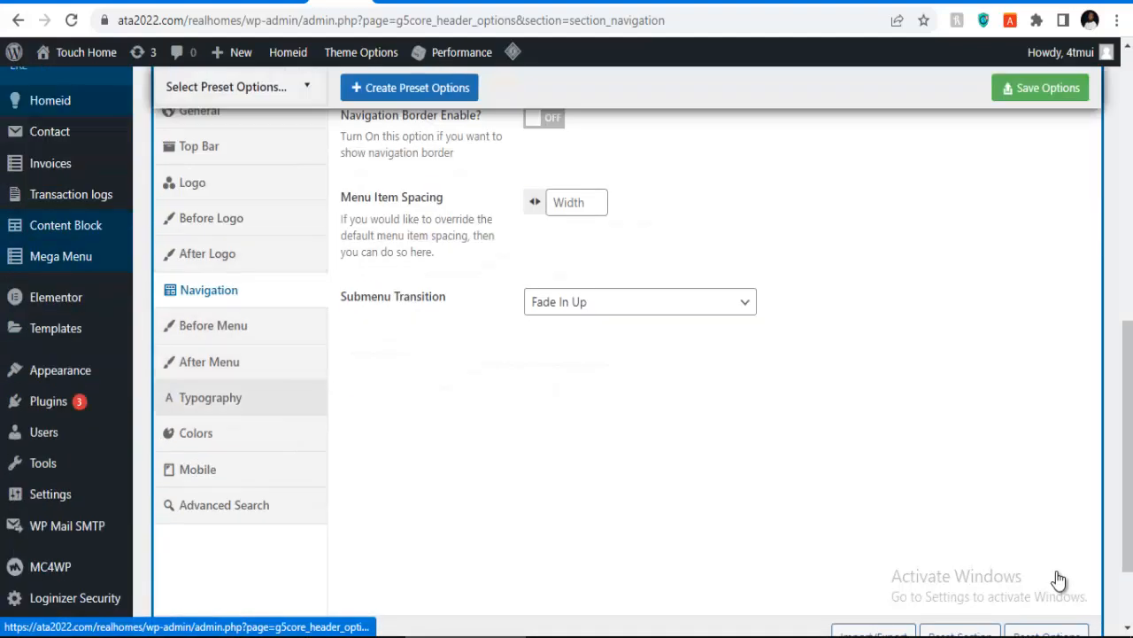
click(209, 398)
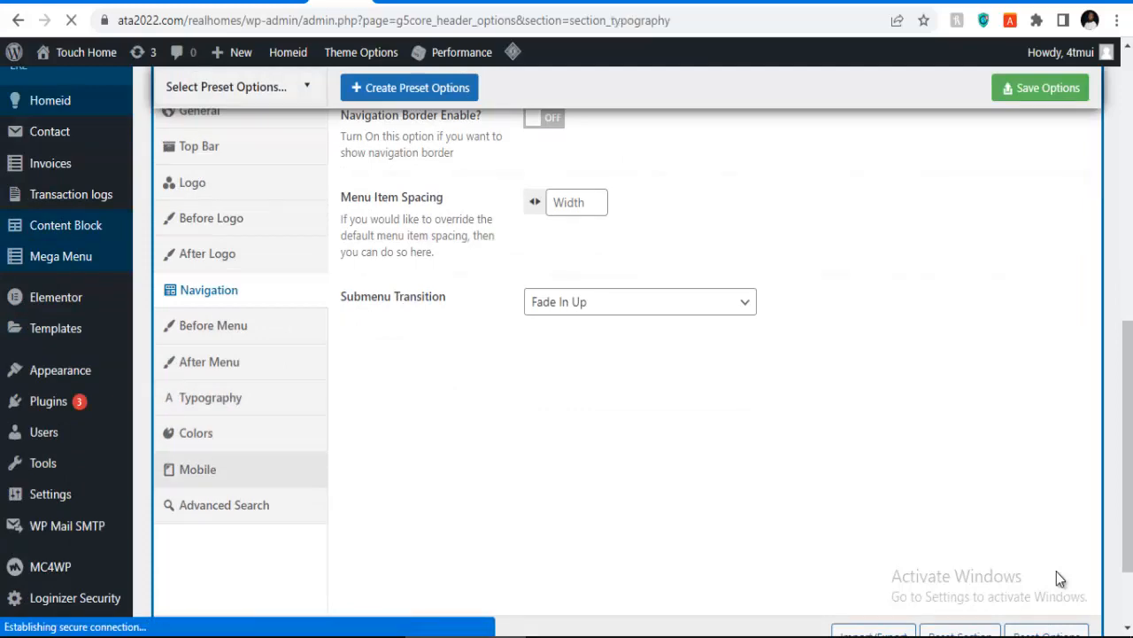
scroll(1058, 578, down, 4)
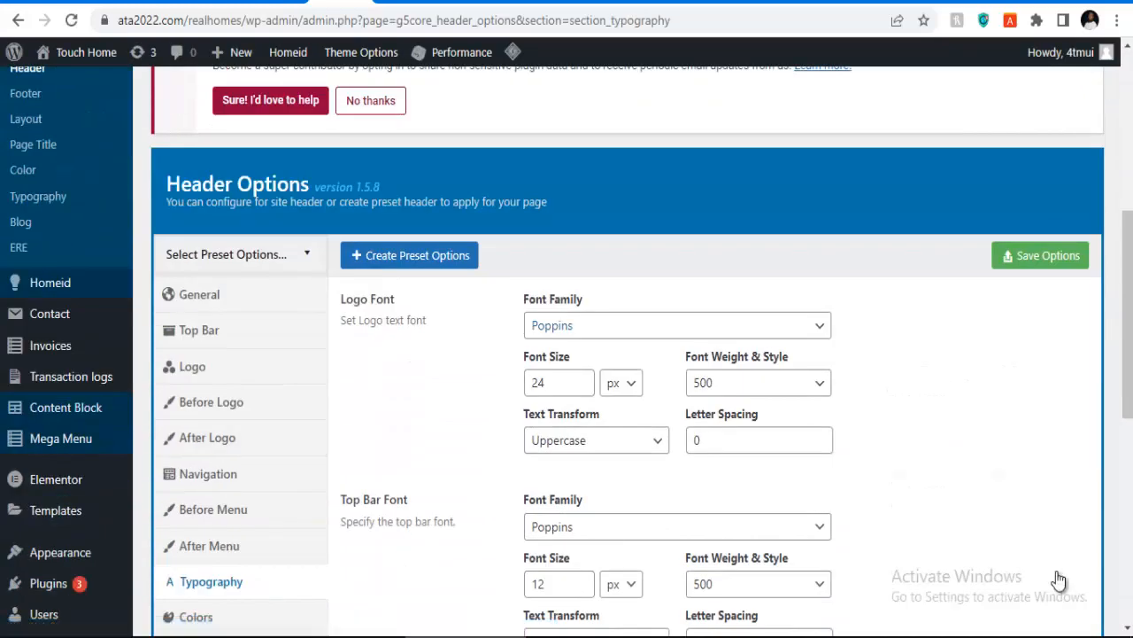
scroll(1059, 580, down, 2)
scroll(1060, 578, down, 4)
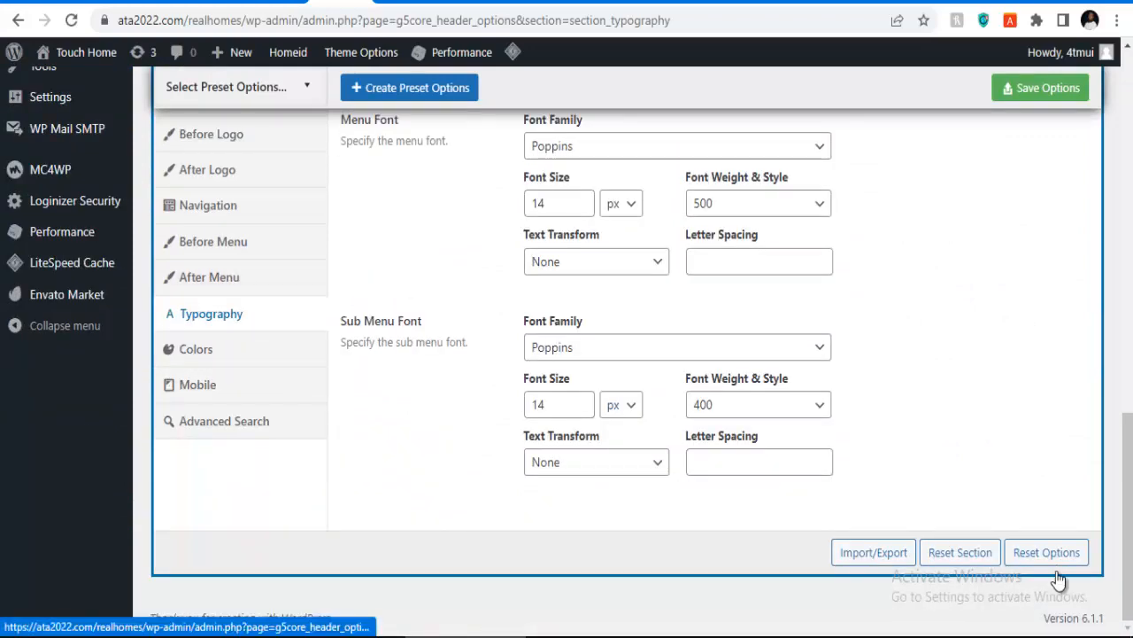
click(196, 349)
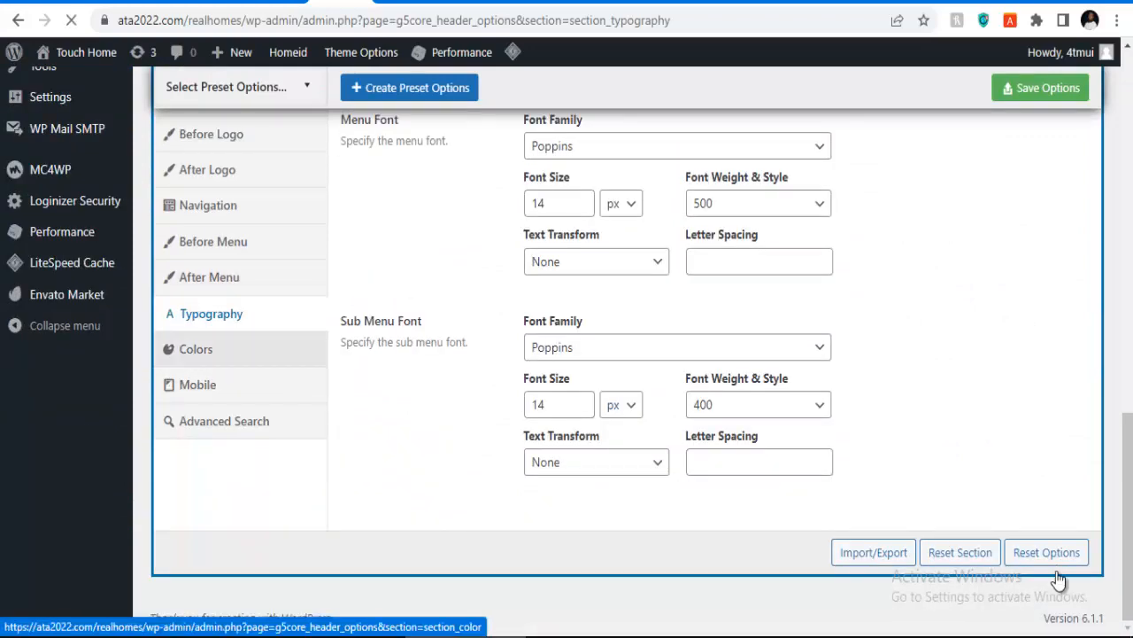
scroll(1059, 580, down, 5)
Step: Set the header and sticky header text hover colours to red (#dd3333)
scroll(1060, 579, down, 1)
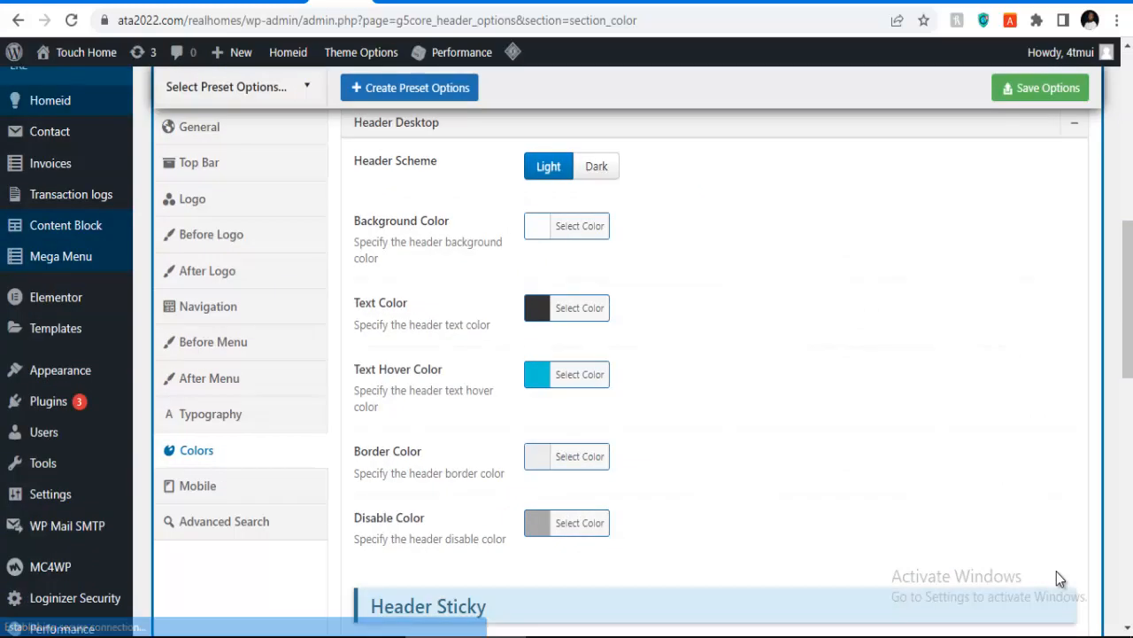
scroll(1060, 578, down, 5)
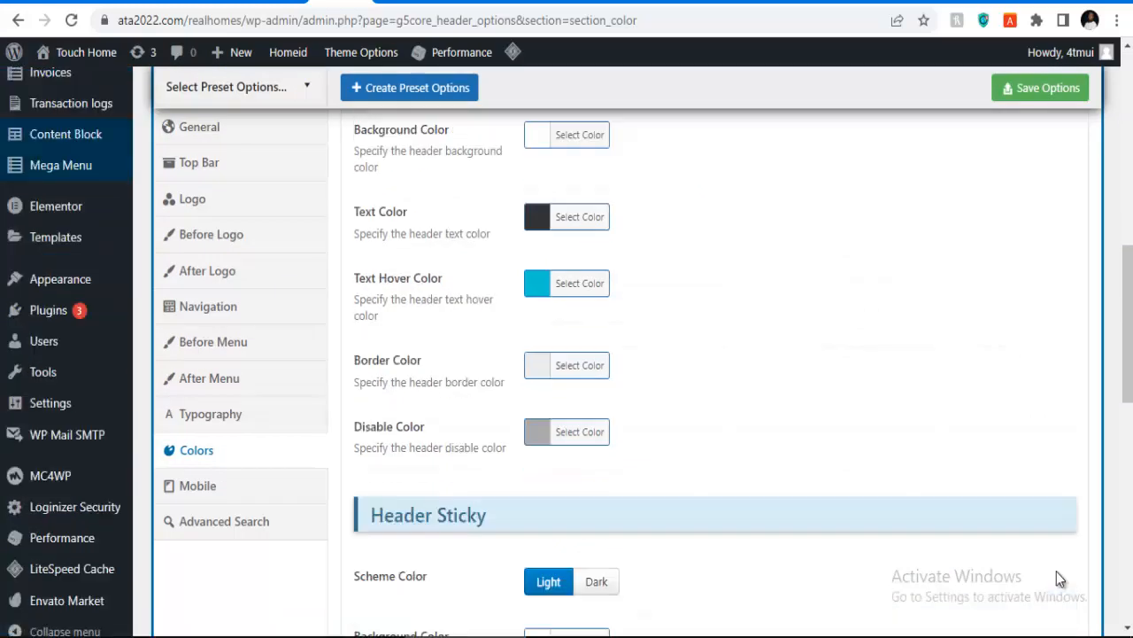
scroll(1060, 578, up, 7)
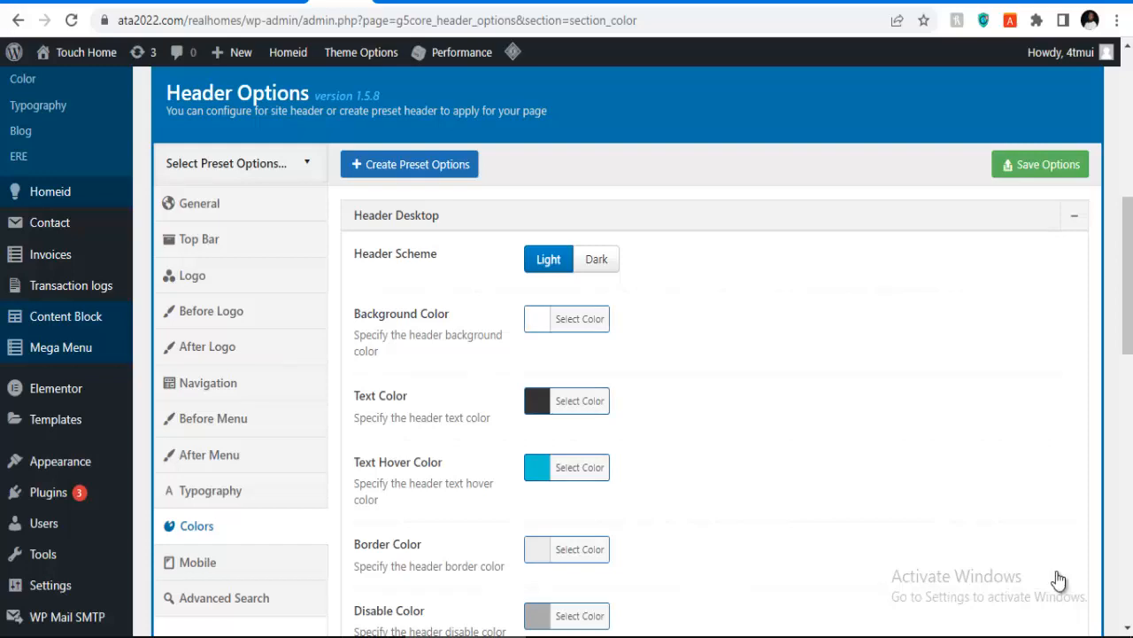
scroll(1059, 578, down, 4)
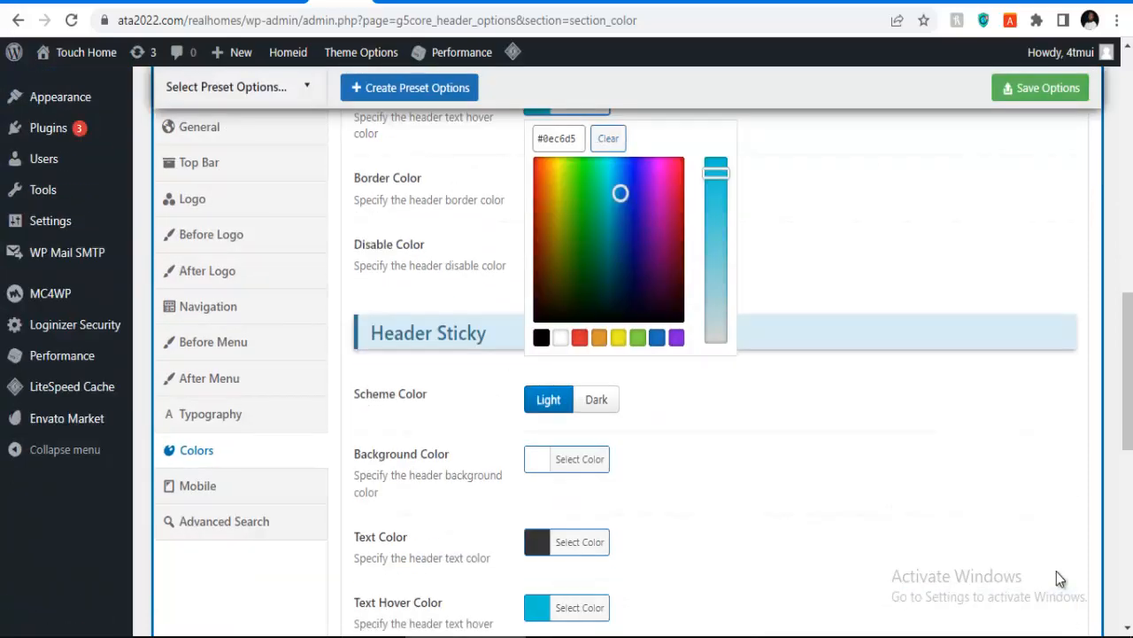
click(580, 337)
scroll(1060, 578, up, 4)
scroll(1060, 578, down, 1)
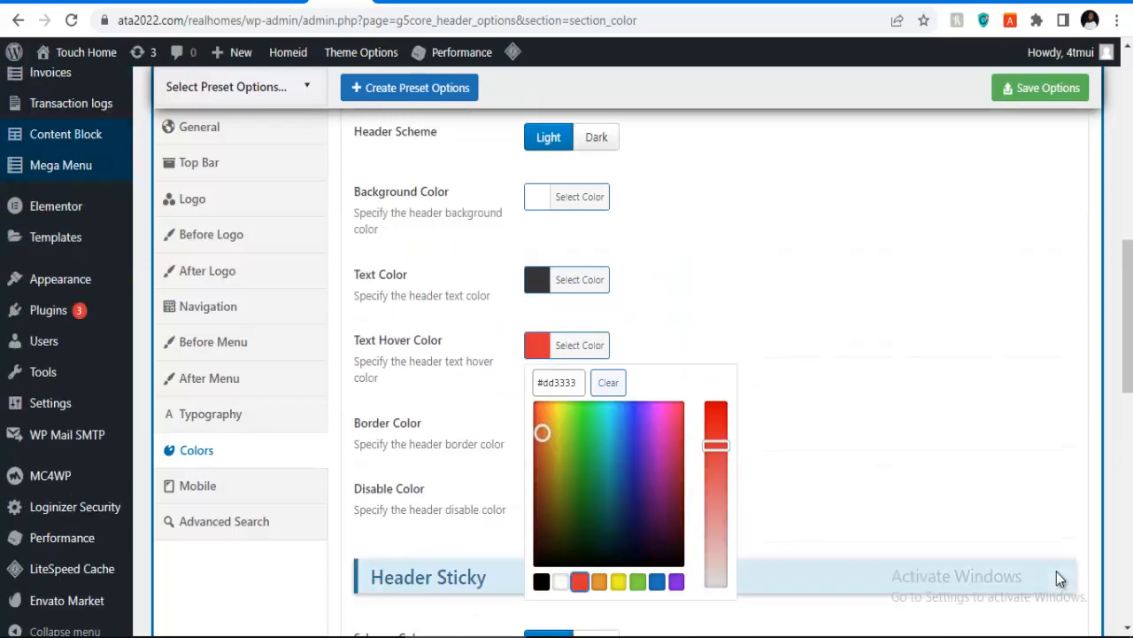
scroll(1060, 579, down, 3)
scroll(1060, 580, down, 2)
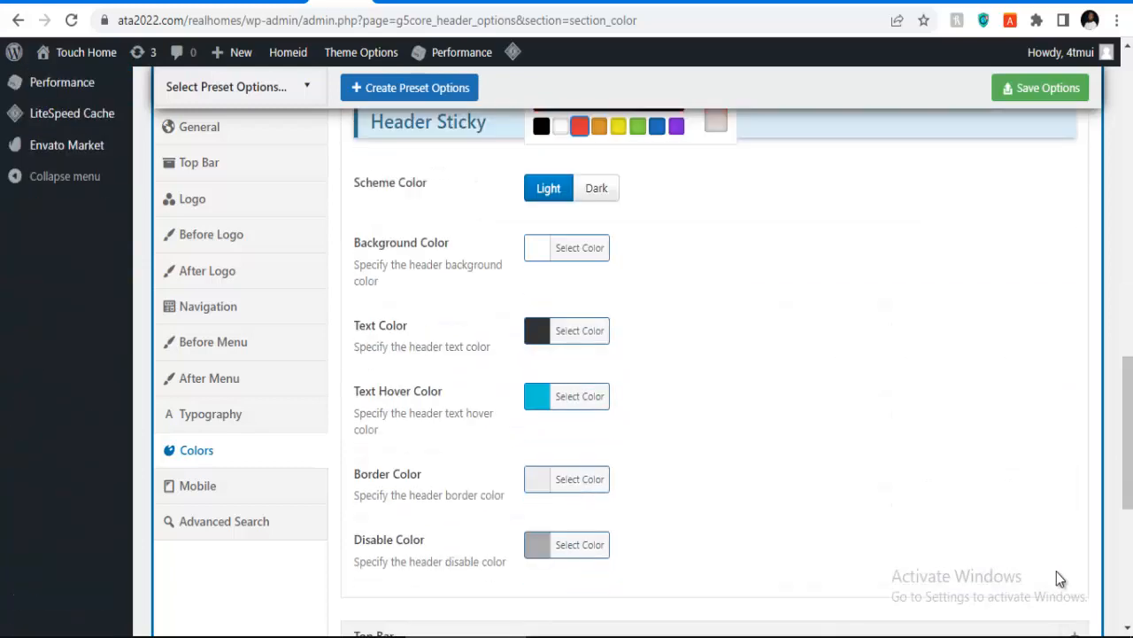
click(579, 396)
scroll(1060, 580, down, 2)
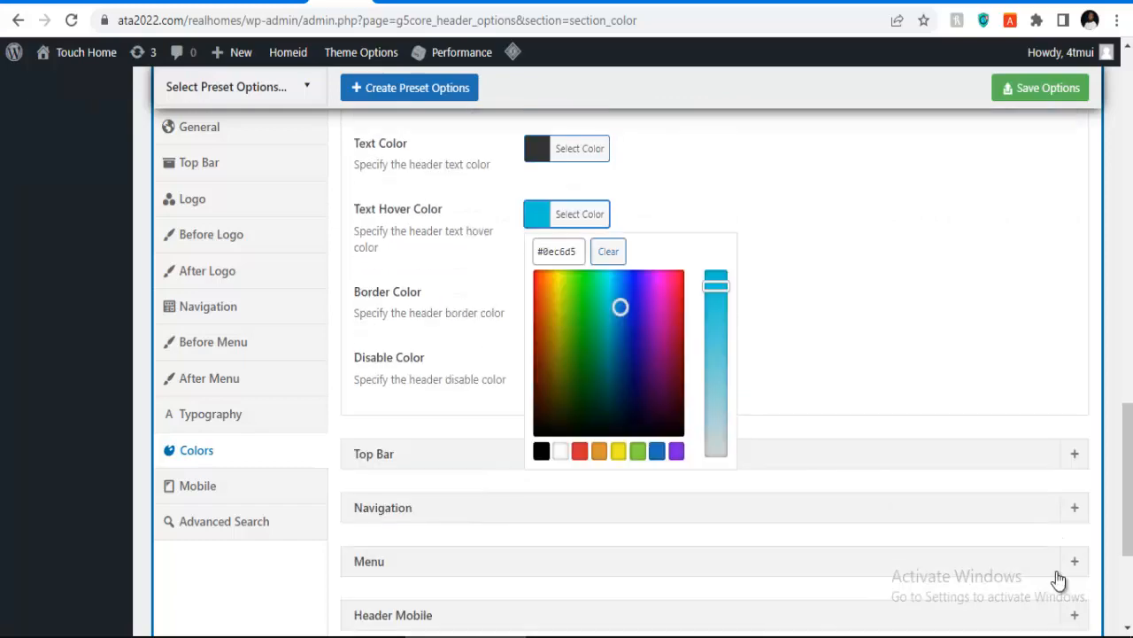
click(579, 451)
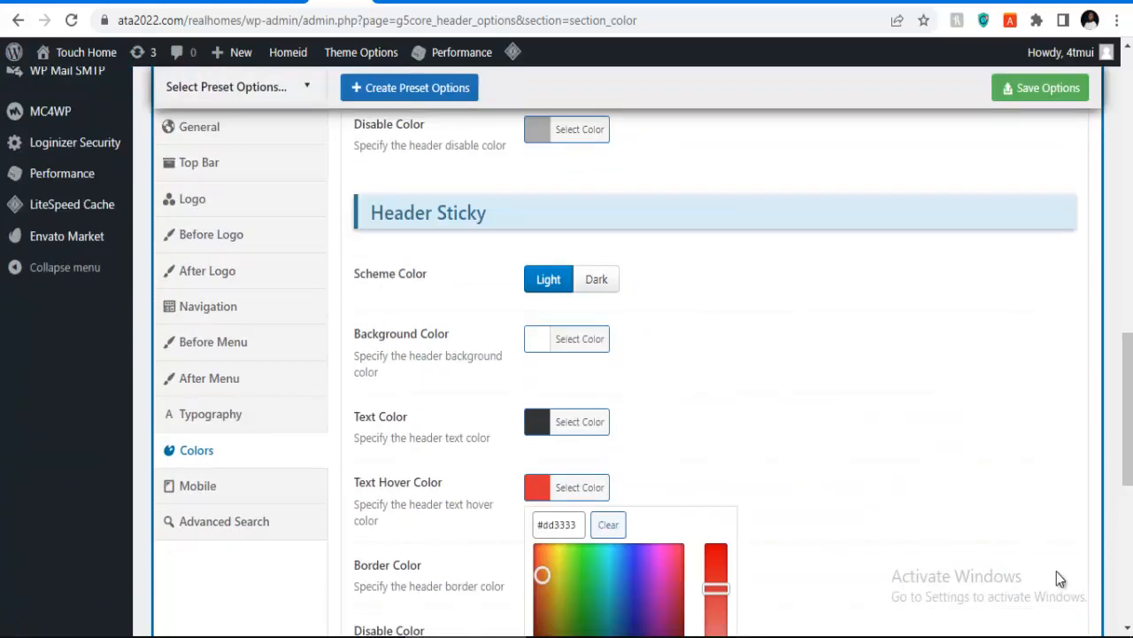
Step: Review the header colour settings and save the header options
scroll(1060, 580, down, 2)
scroll(1060, 579, up, 2)
scroll(1059, 580, up, 8)
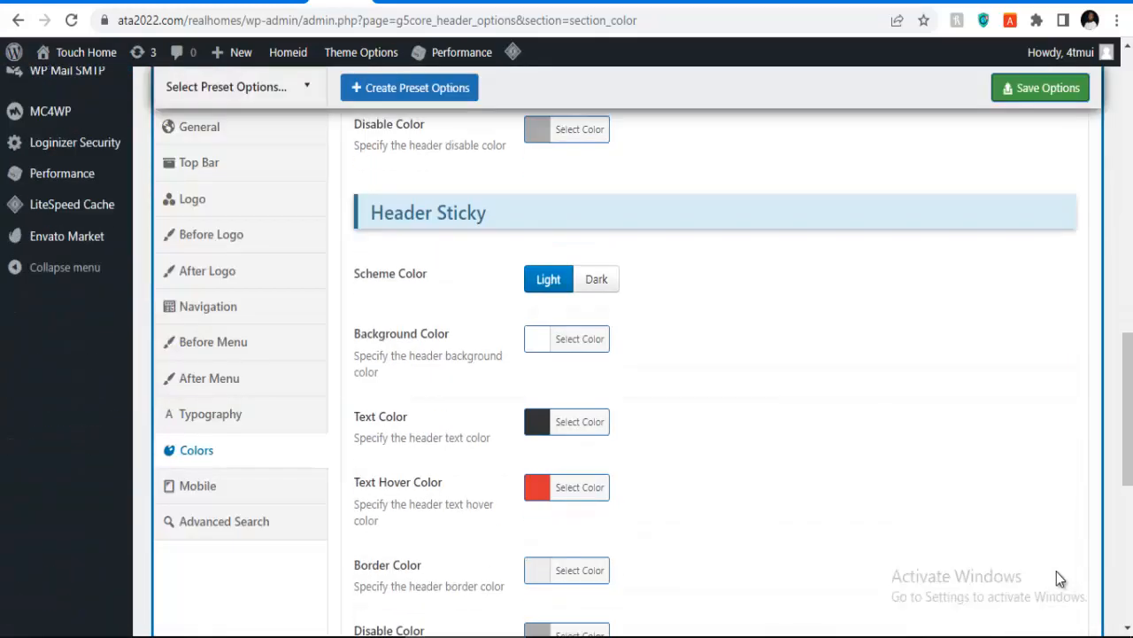
scroll(1060, 579, up, 4)
scroll(1060, 579, up, 2)
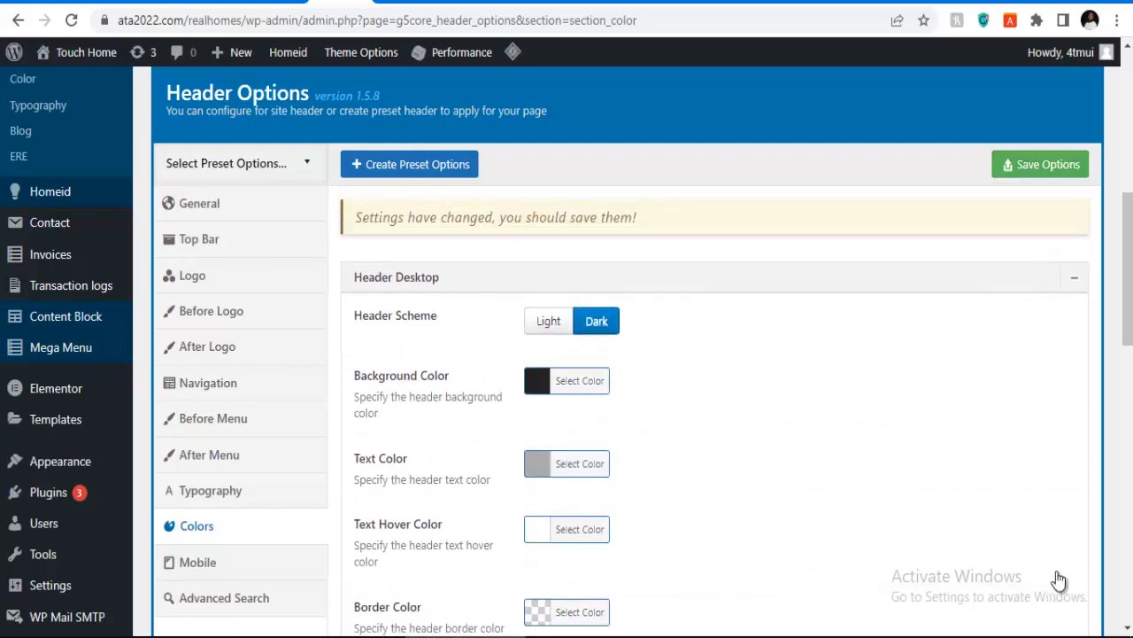
scroll(1059, 580, down, 3)
scroll(1059, 579, down, 3)
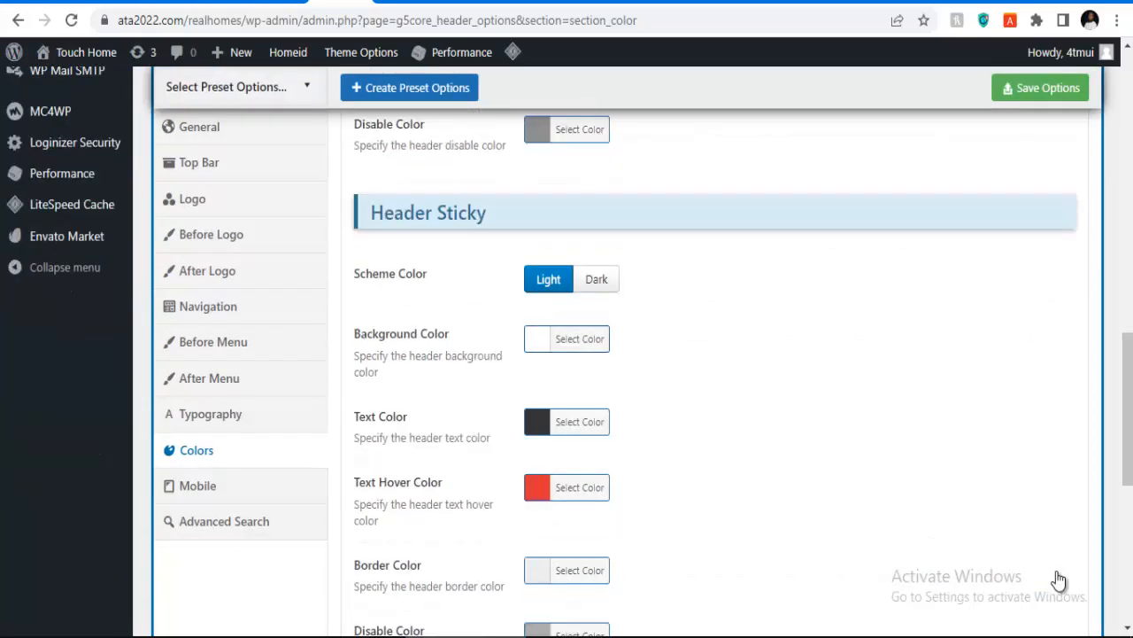
scroll(1060, 579, up, 1)
scroll(1059, 580, up, 2)
key(ctrl+s)
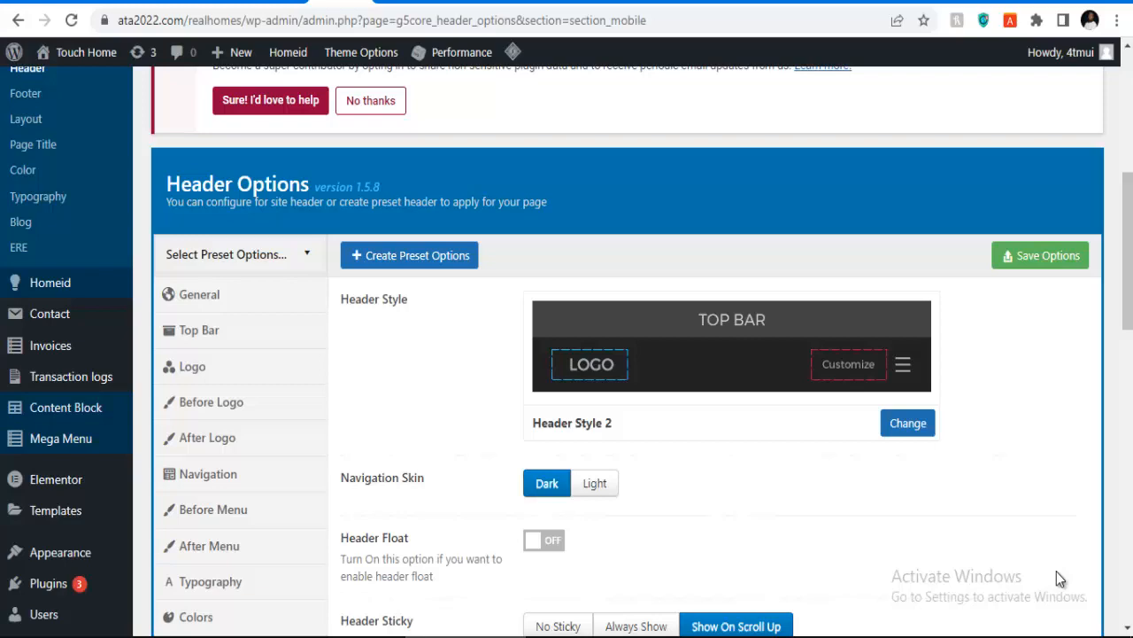
Step: Set pacific-favv.png as both the mobile logo and the sticky mobile logo
scroll(1060, 579, down, 4)
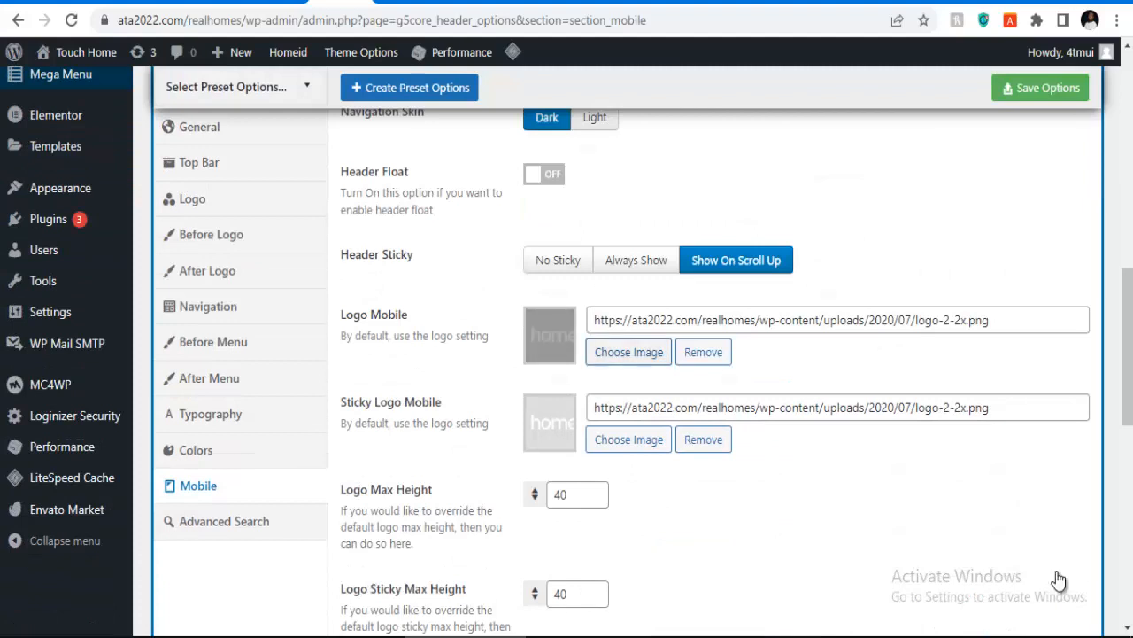
click(629, 351)
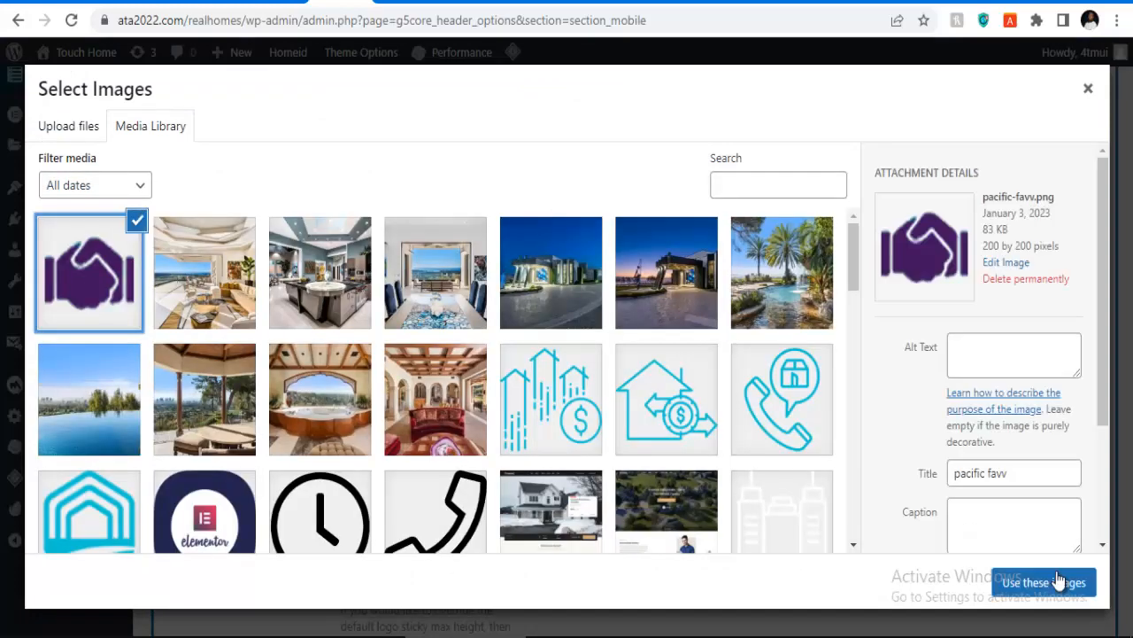
click(1058, 578)
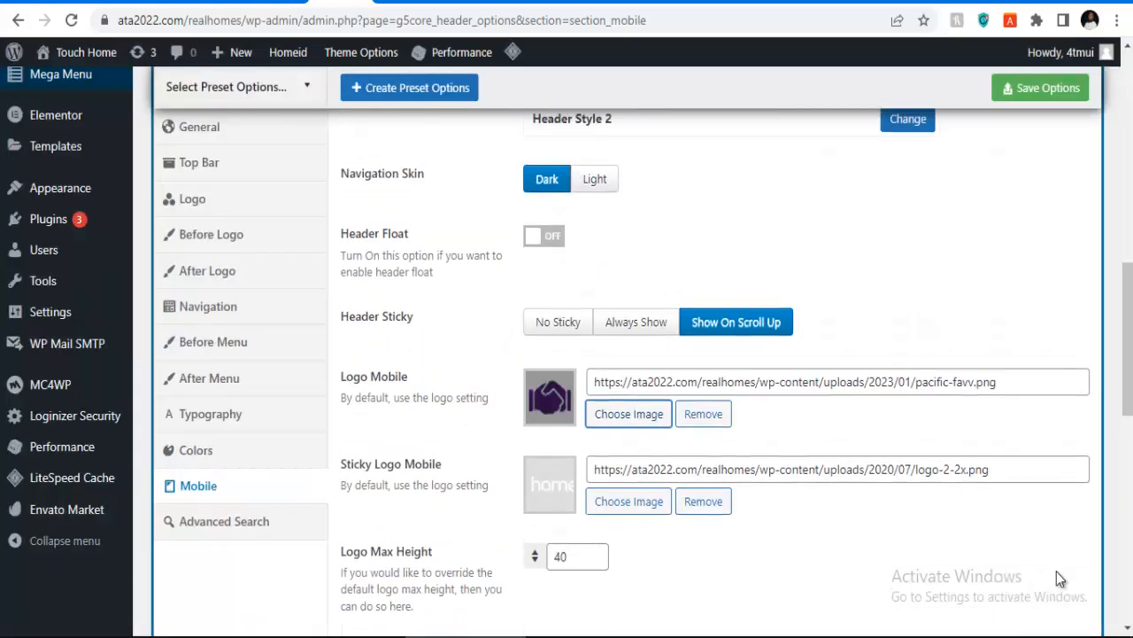
click(629, 501)
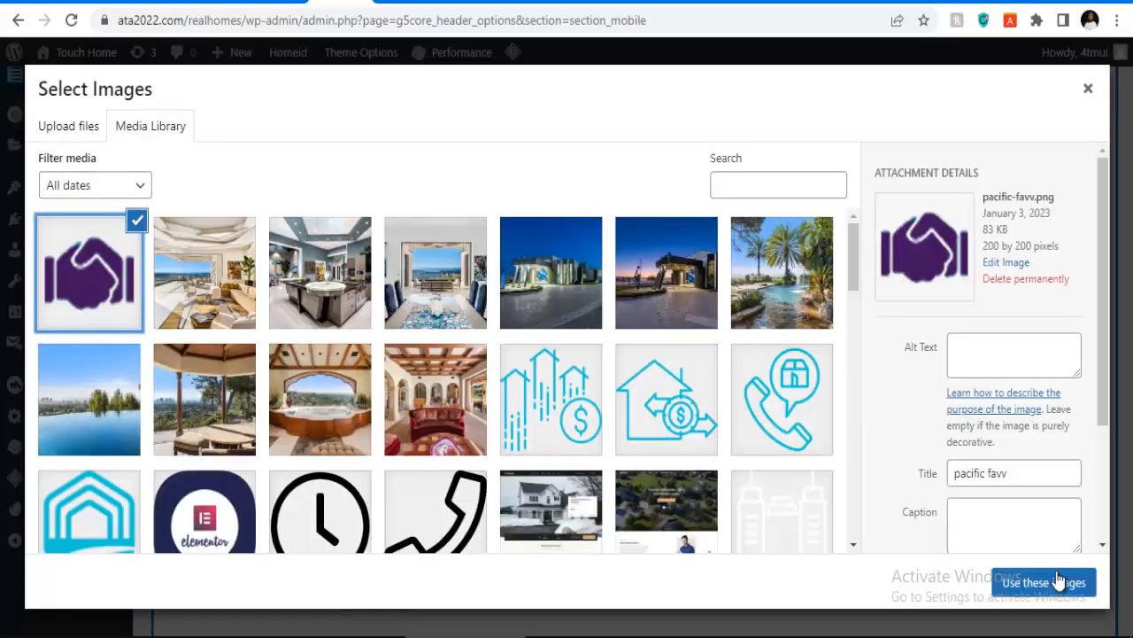
click(1057, 574)
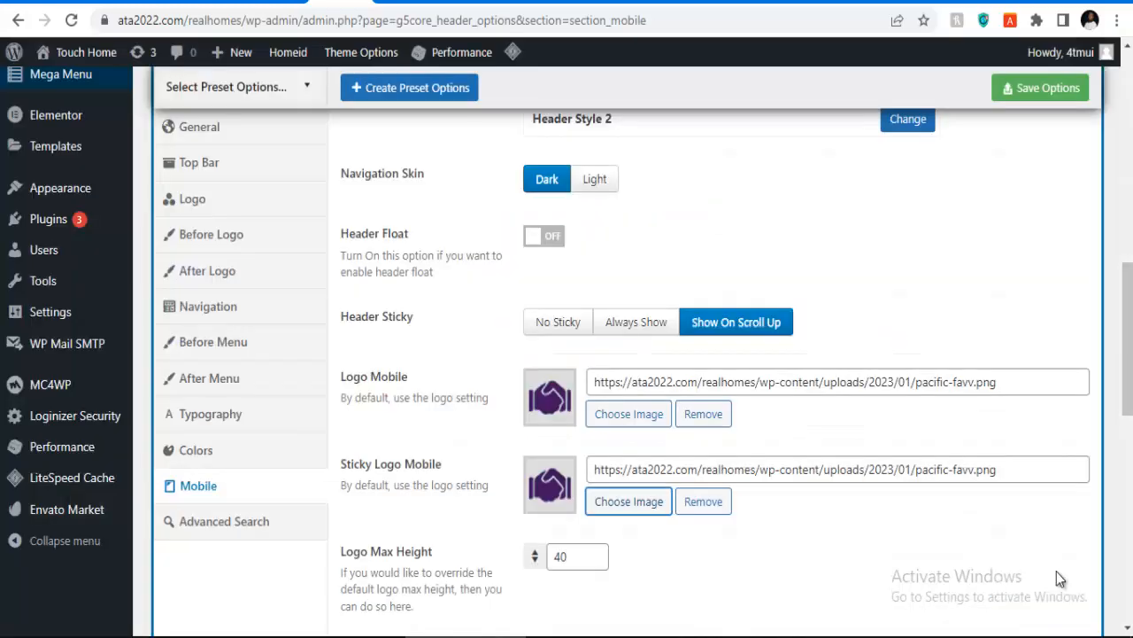
Step: Switch the mobile header to Header Style 1 and save the settings
scroll(1059, 579, up, 2)
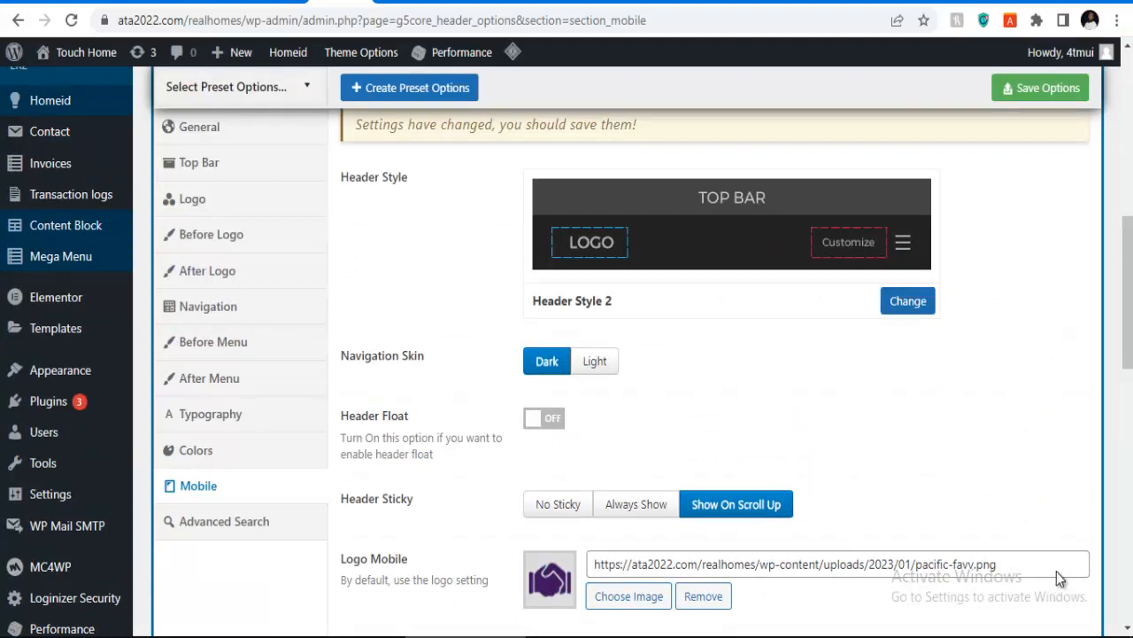
click(908, 301)
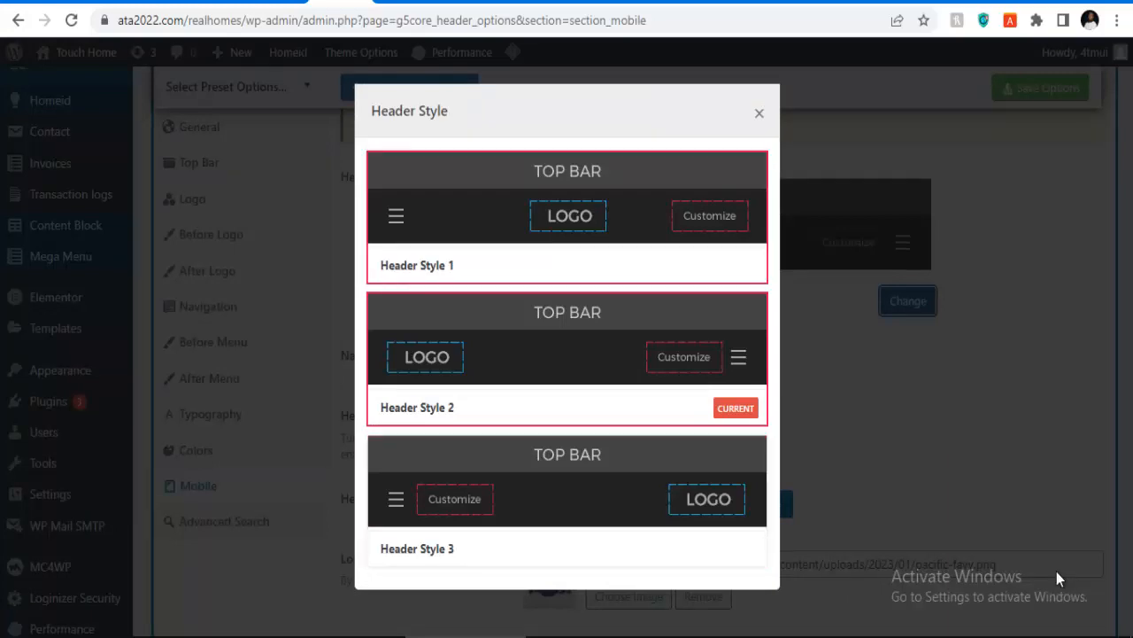
click(568, 217)
scroll(1059, 578, down, 9)
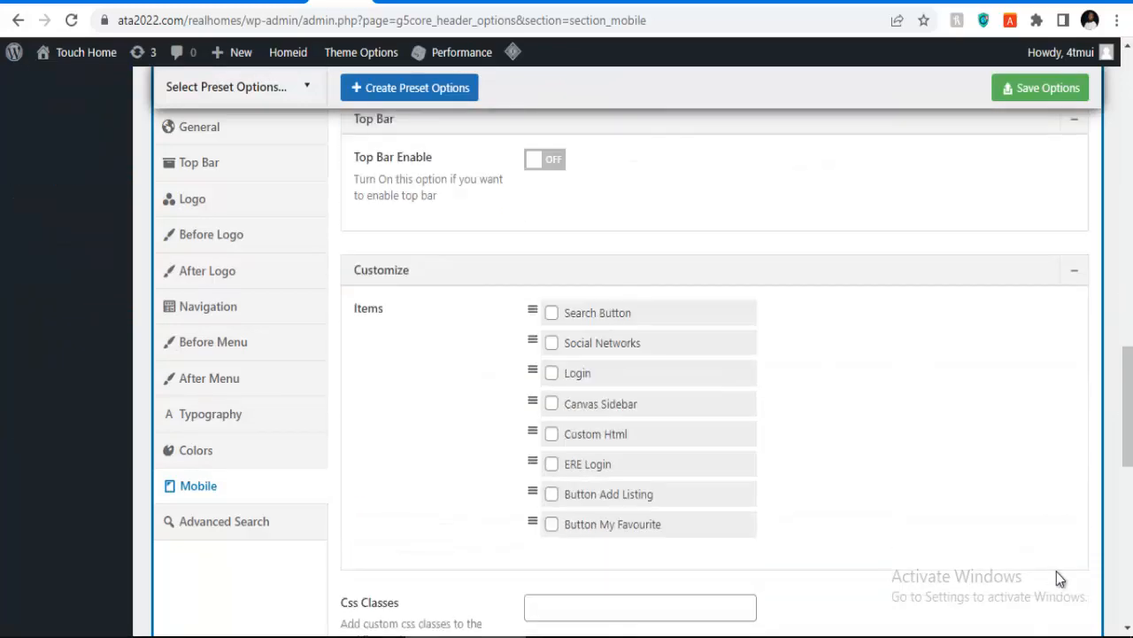
key(ctrl+s)
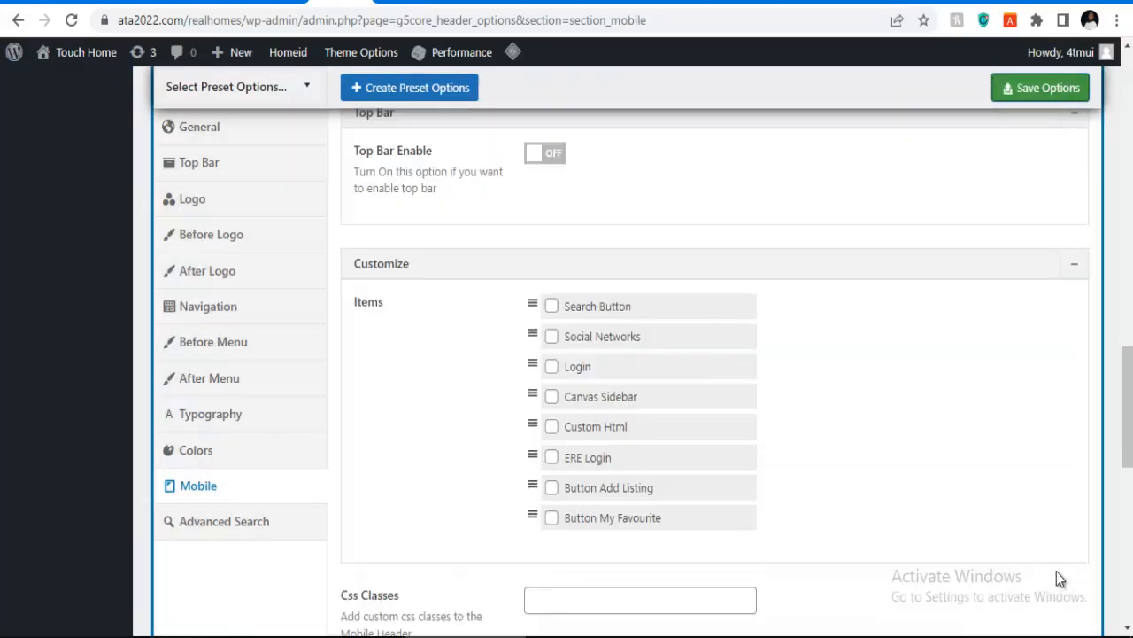
scroll(1058, 574, up, 3)
scroll(1057, 571, up, 10)
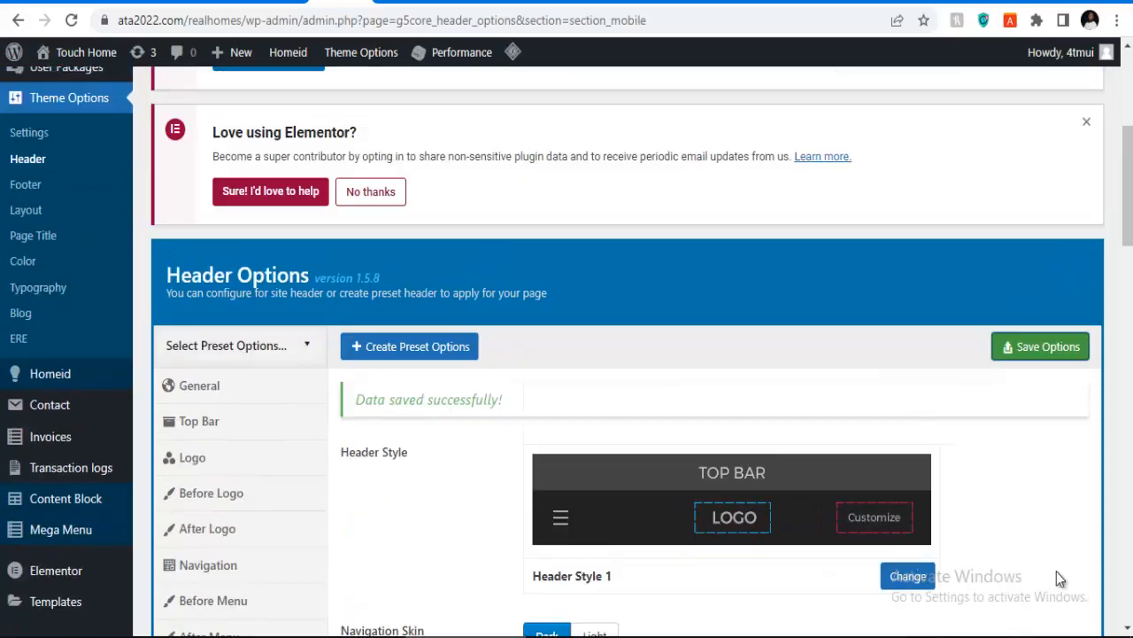
Step: Save the header options twice more and review the Logo and Top Bar settings
key(ctrl+s)
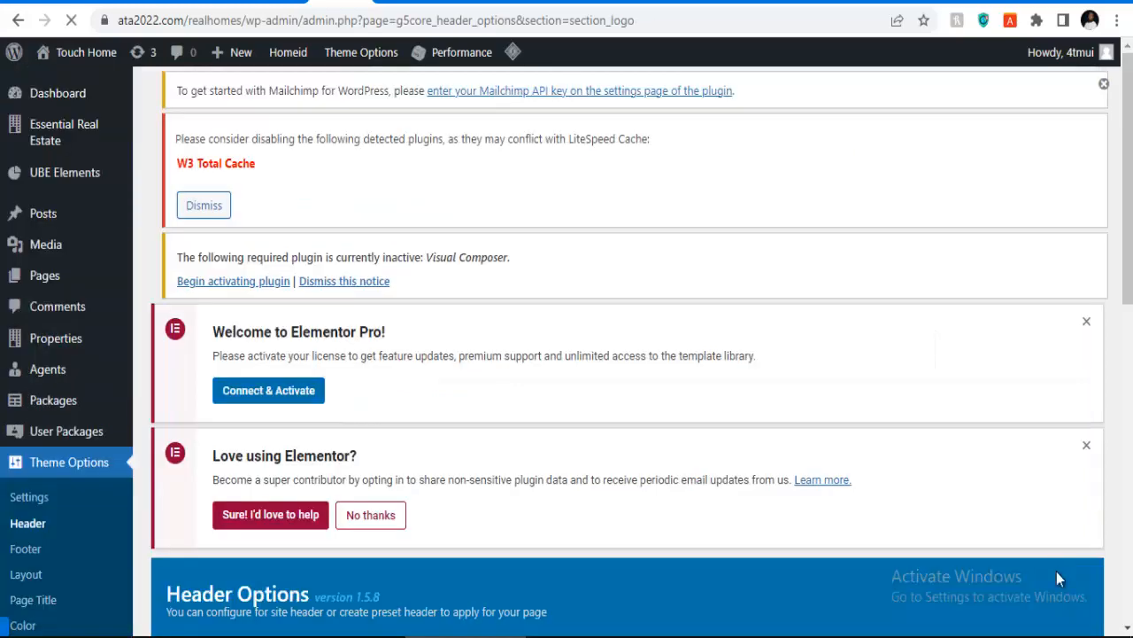
scroll(1058, 578, down, 6)
key(ctrl+s)
scroll(1058, 578, down, 5)
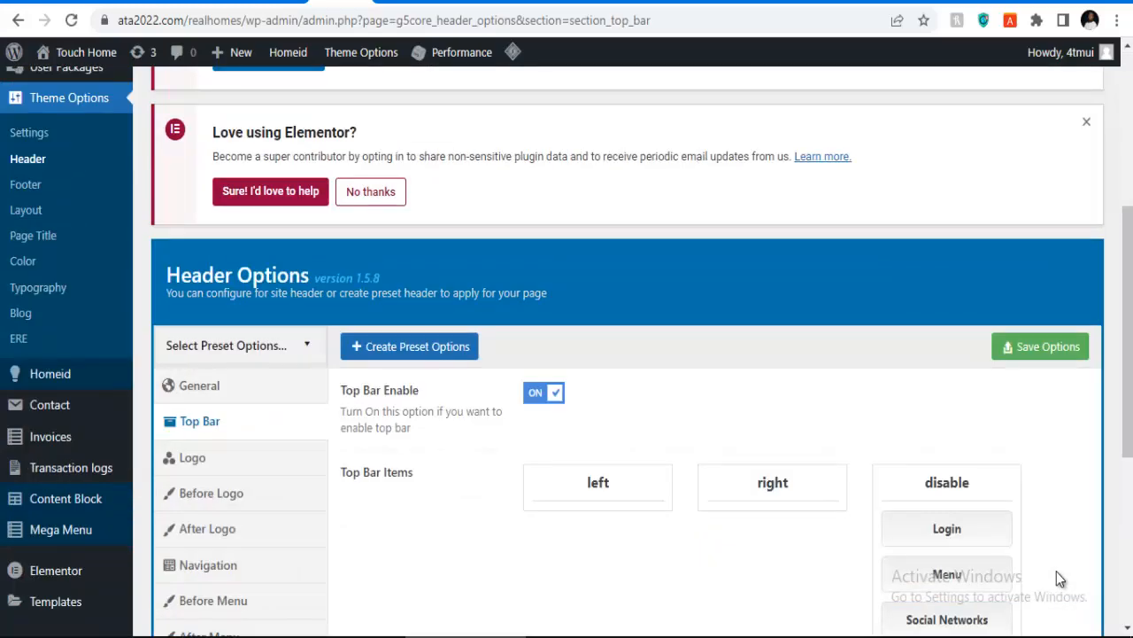
scroll(1059, 578, down, 5)
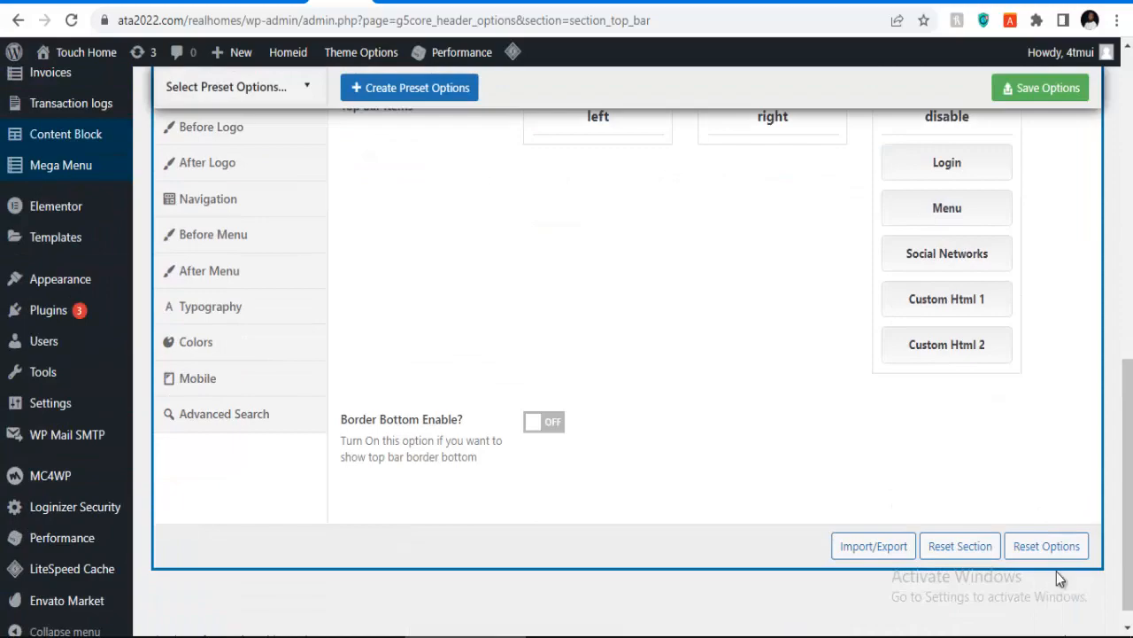
scroll(1058, 575, up, 10)
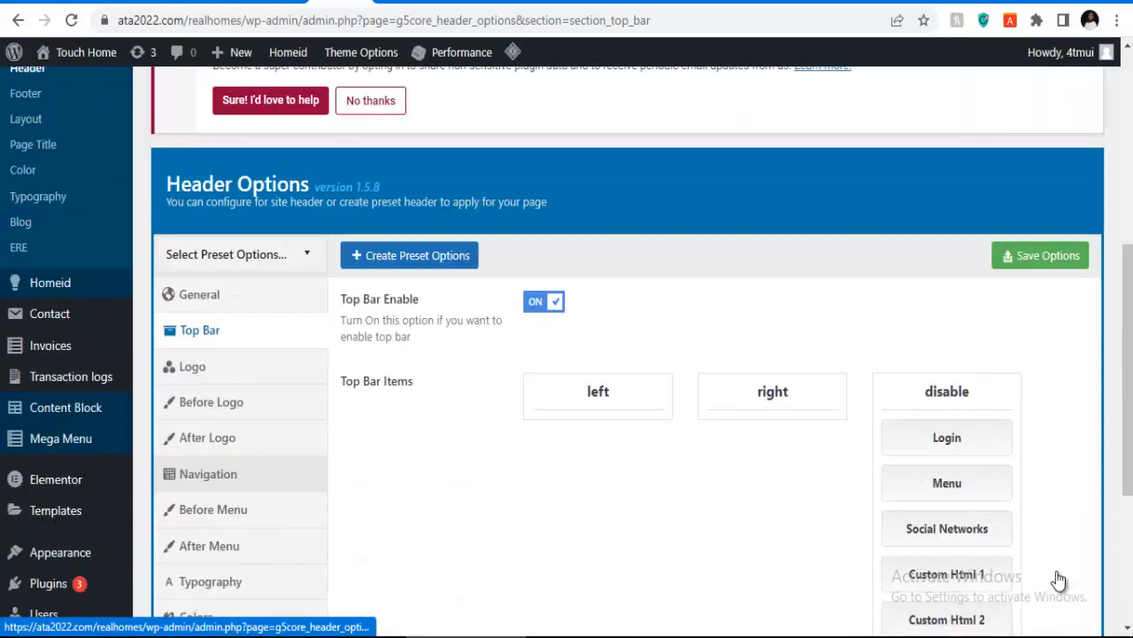
scroll(1061, 578, down, 10)
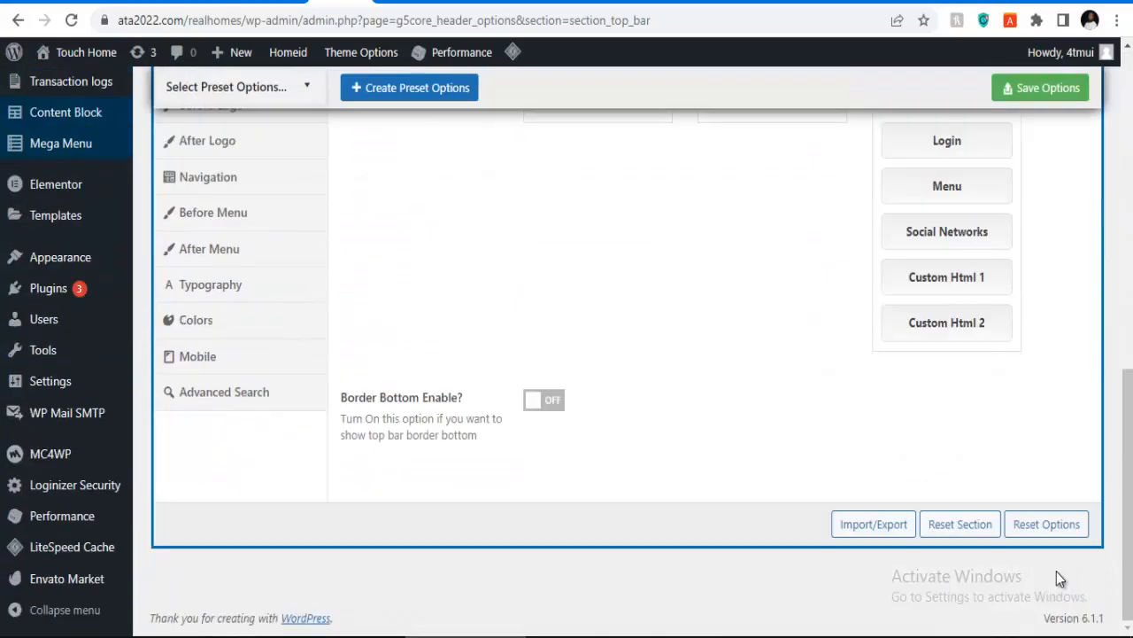
scroll(1058, 578, up, 2)
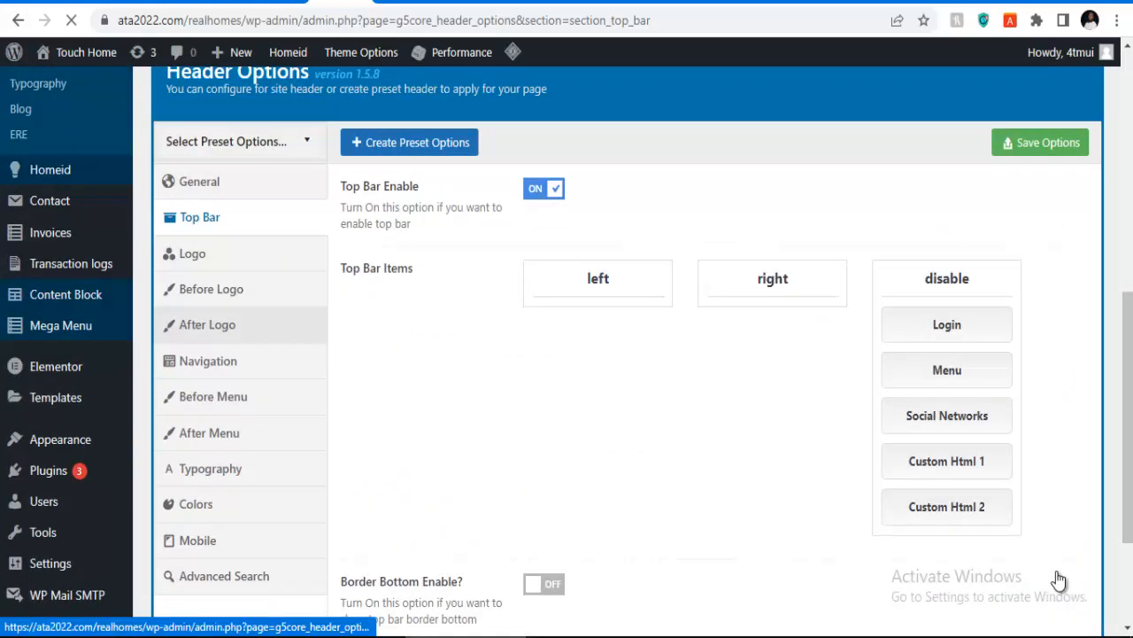
scroll(1060, 578, down, 3)
scroll(1060, 578, down, 4)
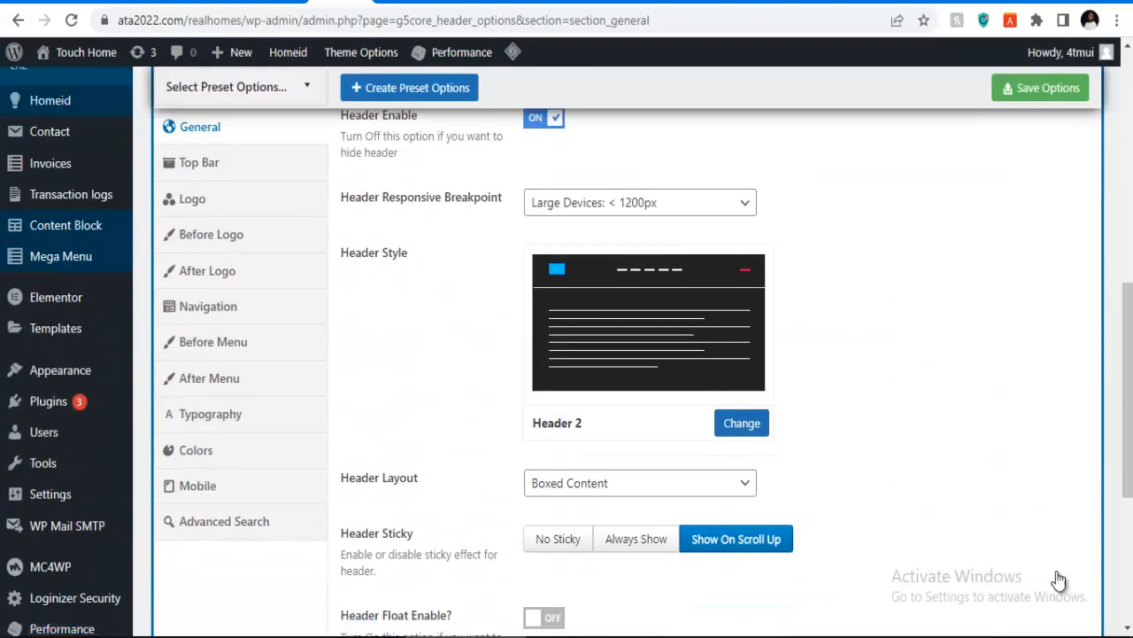
scroll(1060, 580, up, 1)
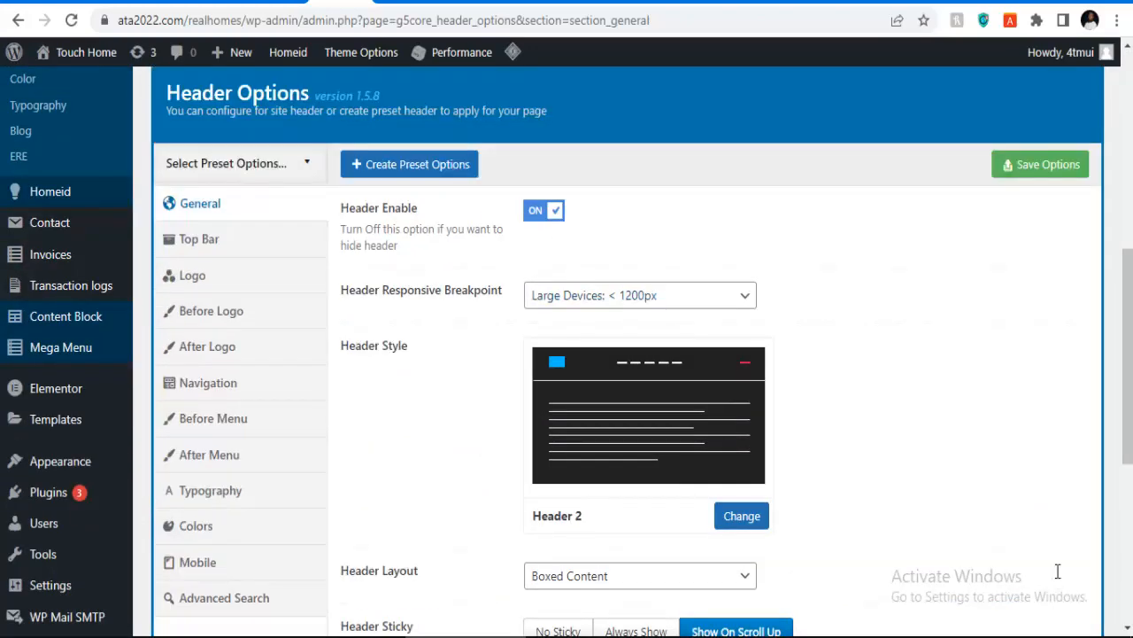
click(570, 296)
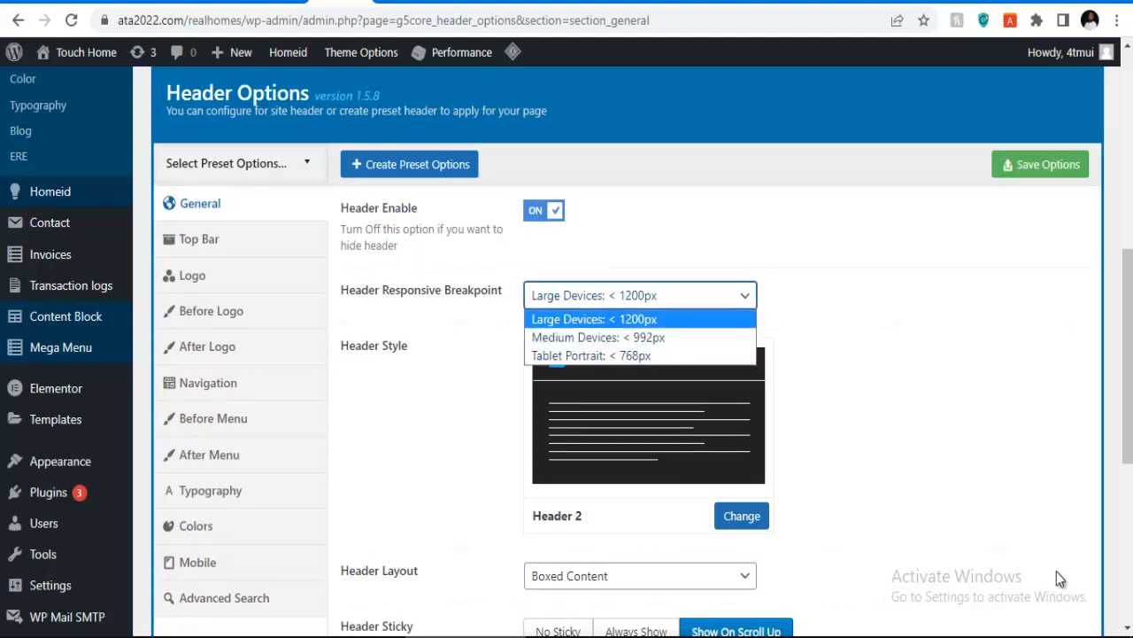
click(597, 337)
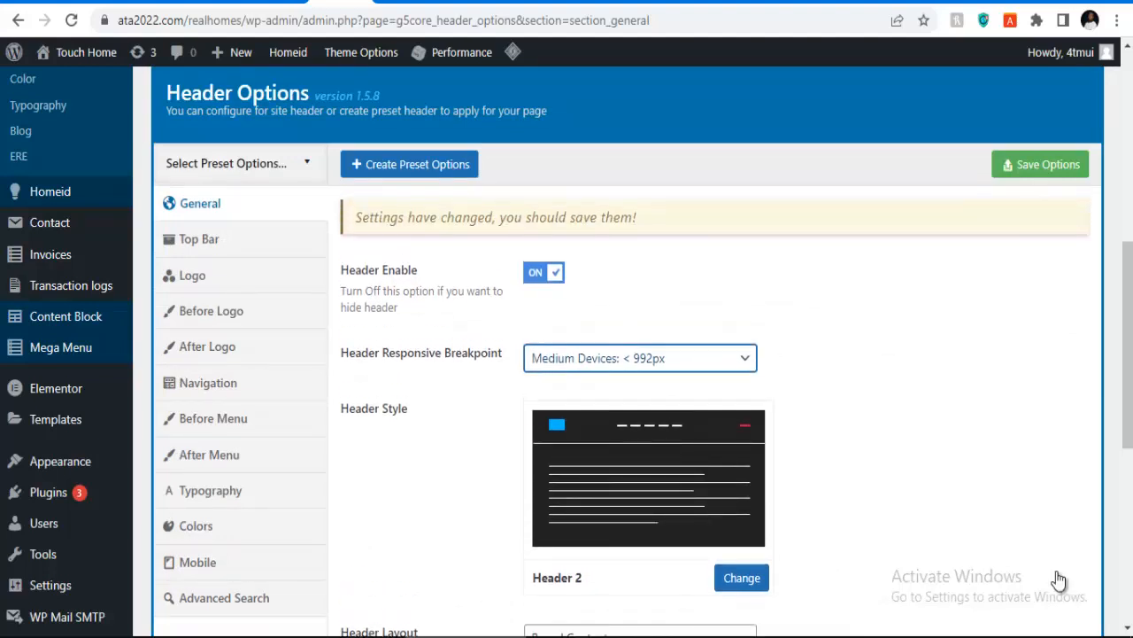
click(640, 358)
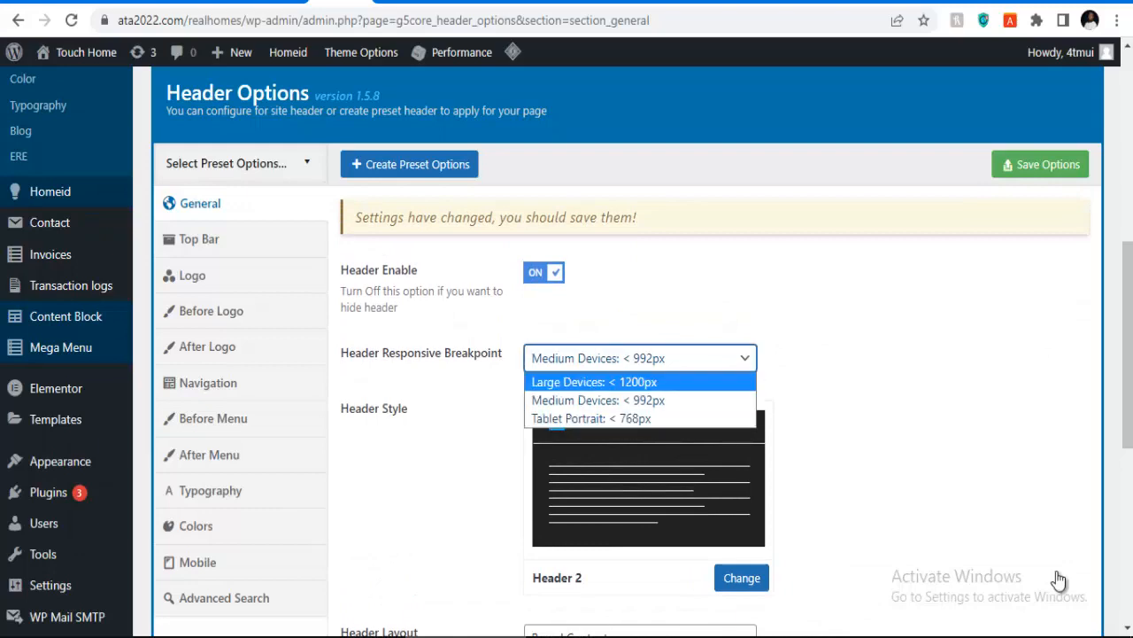
click(585, 381)
scroll(742, 393, down, 2)
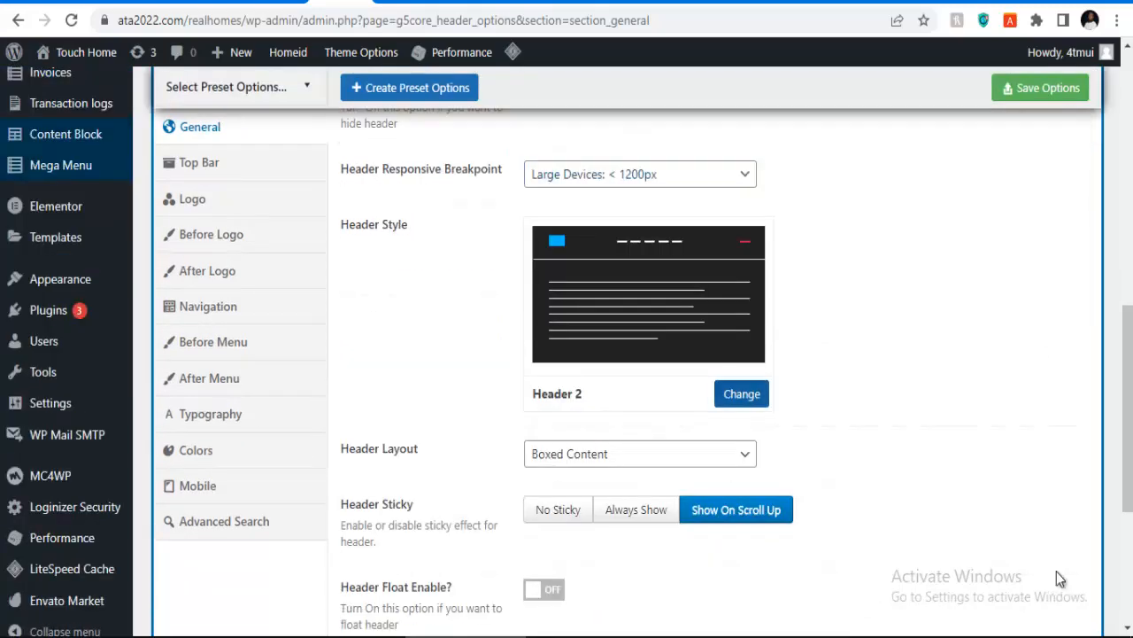
click(742, 393)
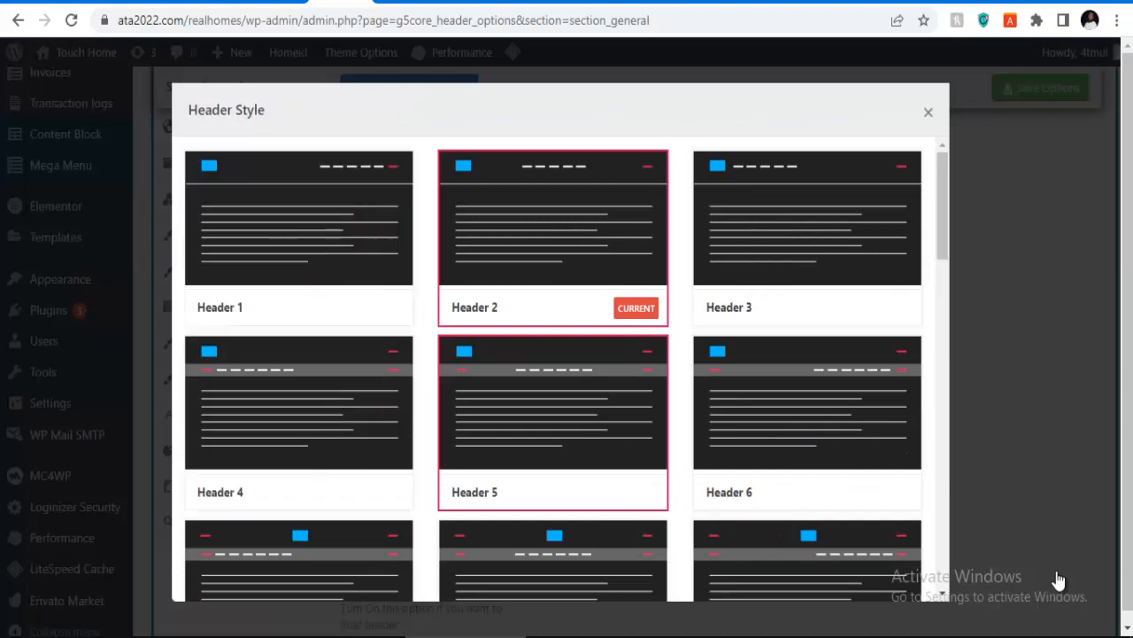
scroll(742, 392, down, 1)
scroll(531, 292, down, 3)
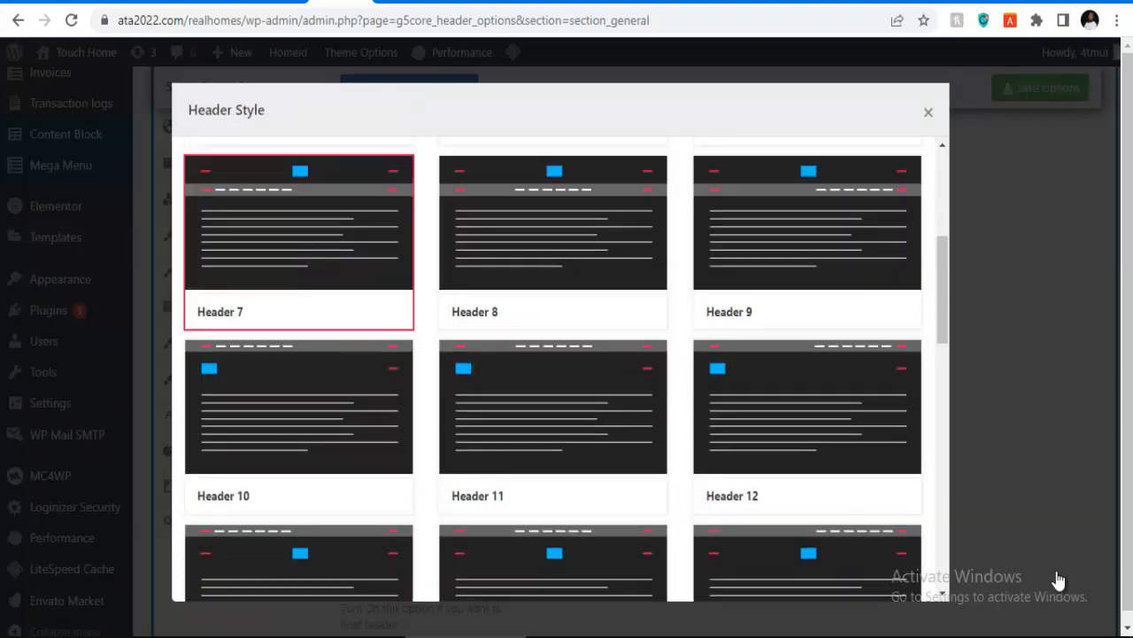
scroll(531, 292, up, 4)
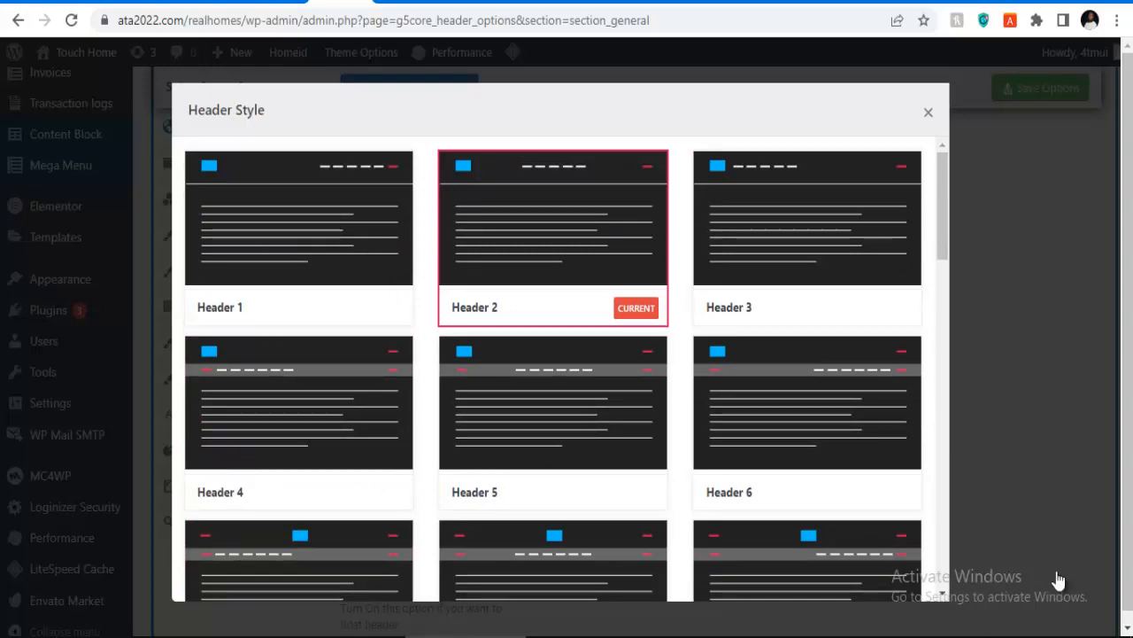
click(1060, 578)
scroll(1060, 578, down, 9)
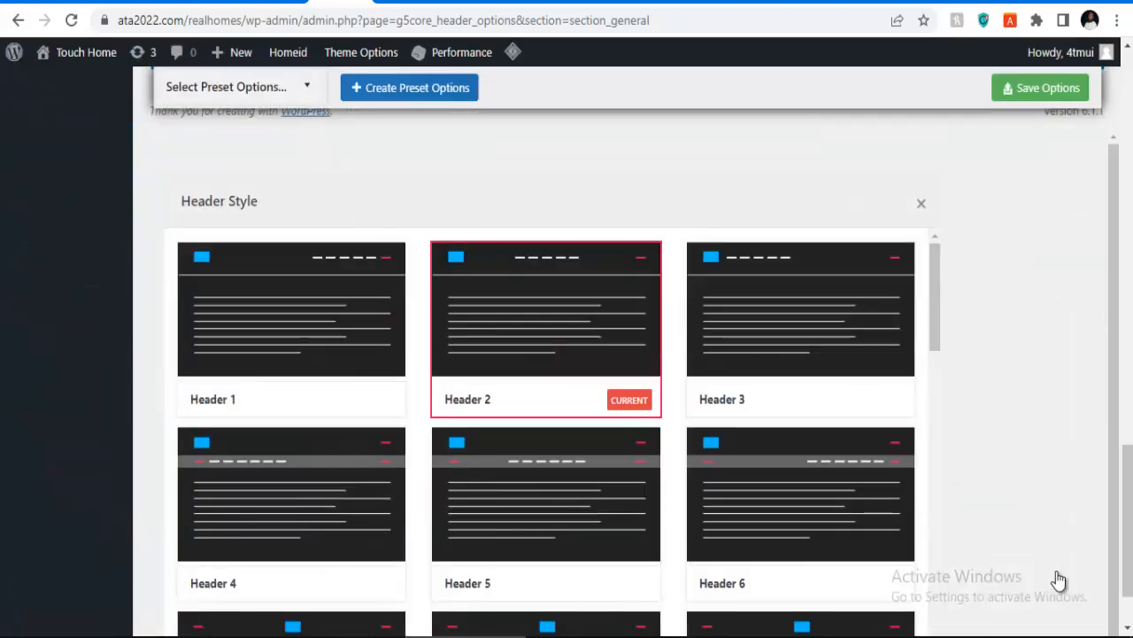
scroll(1060, 578, up, 3)
scroll(1060, 578, up, 10)
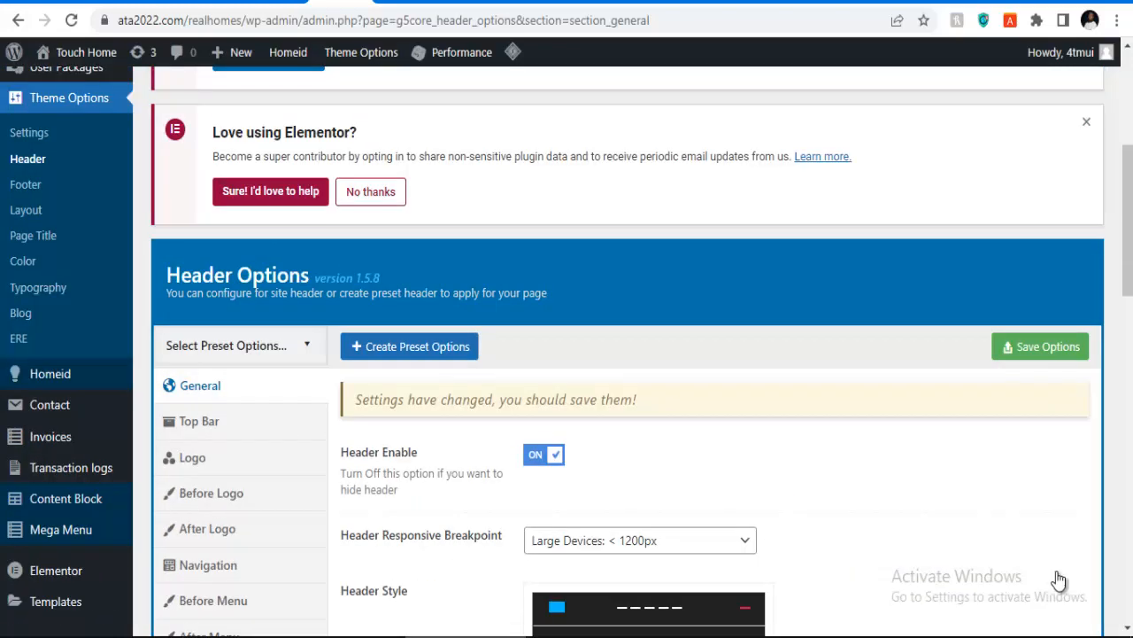
Step: Save the Header Options page's settings
scroll(1060, 579, down, 3)
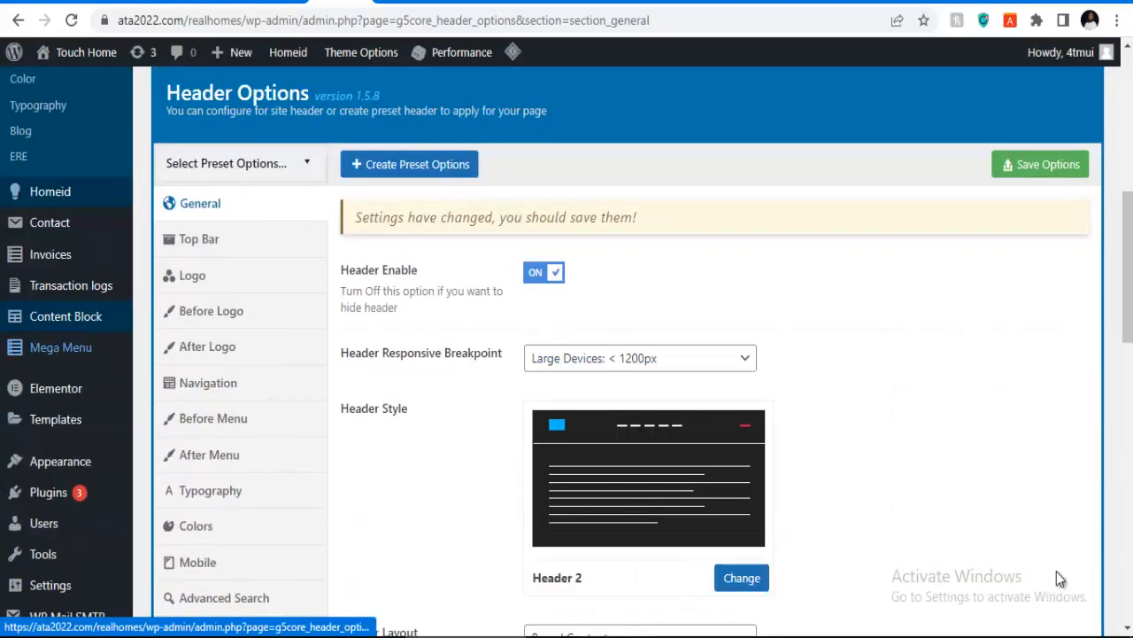
click(1040, 165)
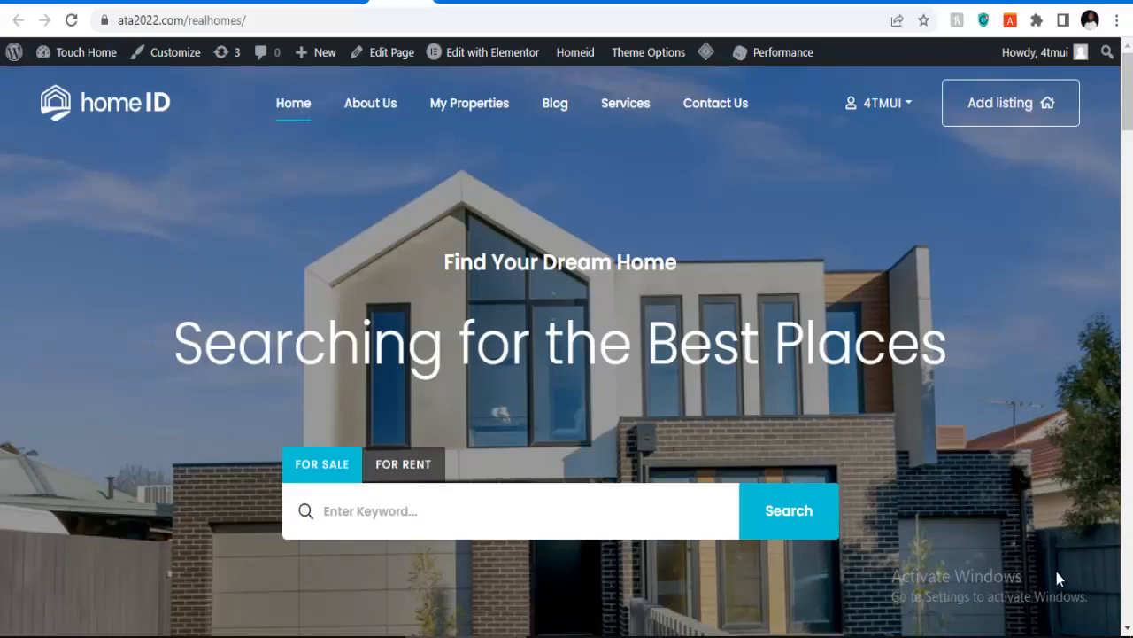
Step: Scroll the live homepage down to the footer and back up to review its sections
scroll(1058, 578, down, 2)
scroll(1058, 579, down, 8)
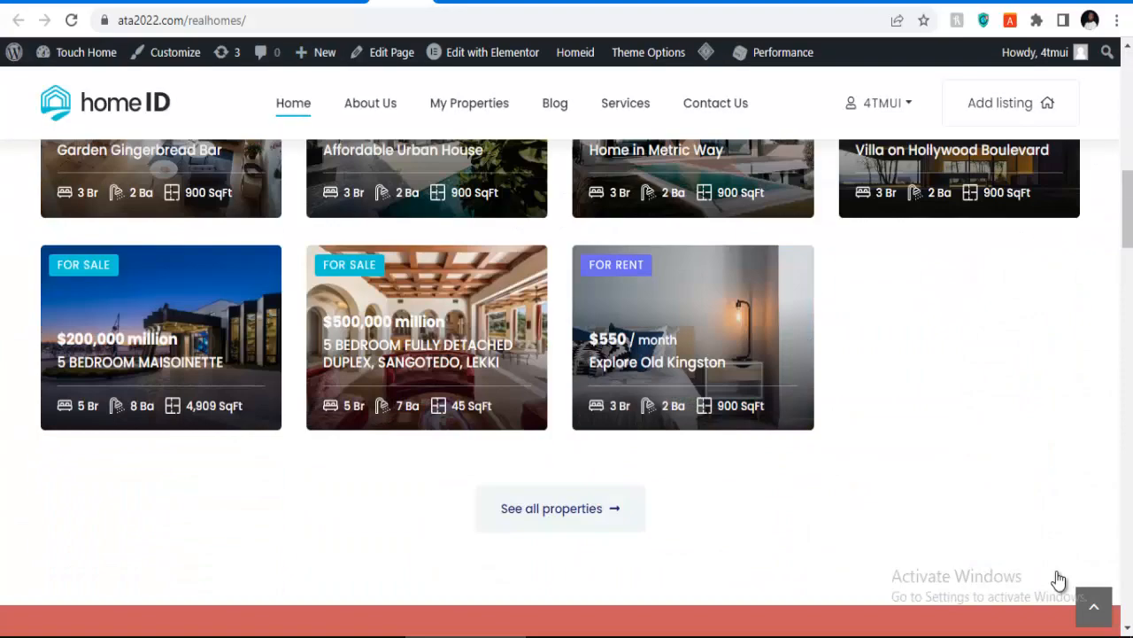
scroll(1058, 578, down, 18)
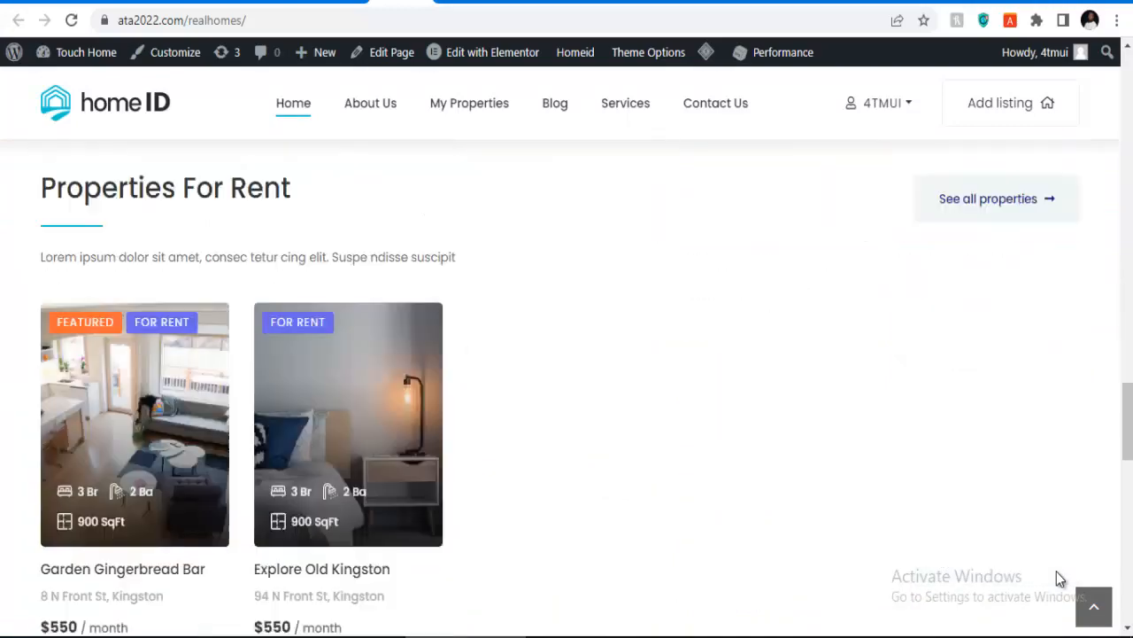
scroll(1058, 578, down, 6)
scroll(1058, 578, down, 5)
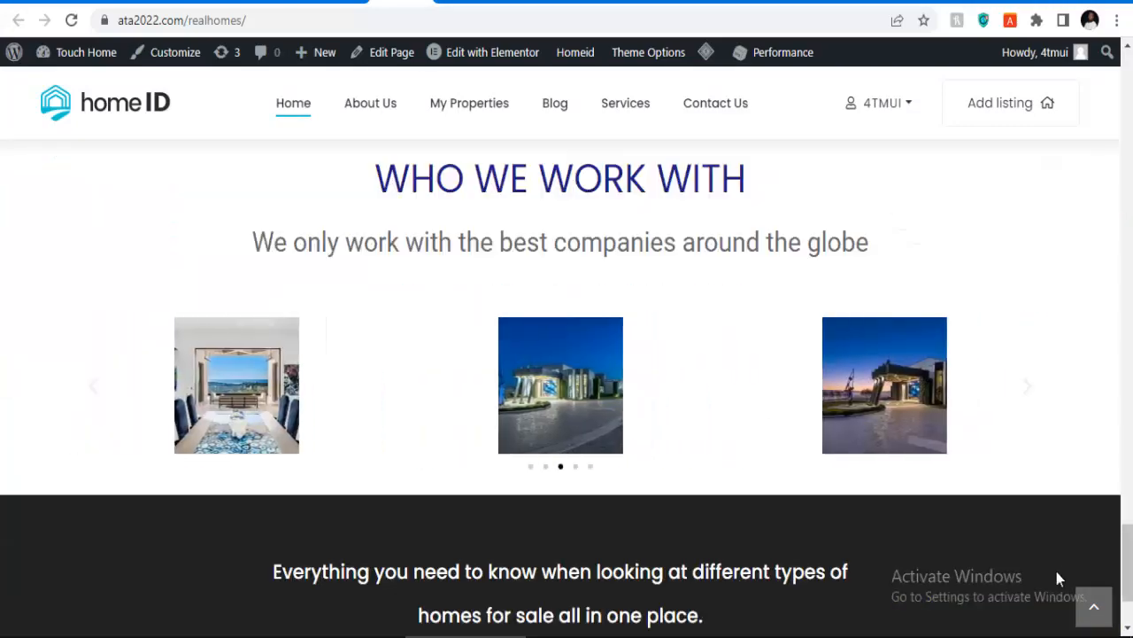
scroll(1059, 578, down, 2)
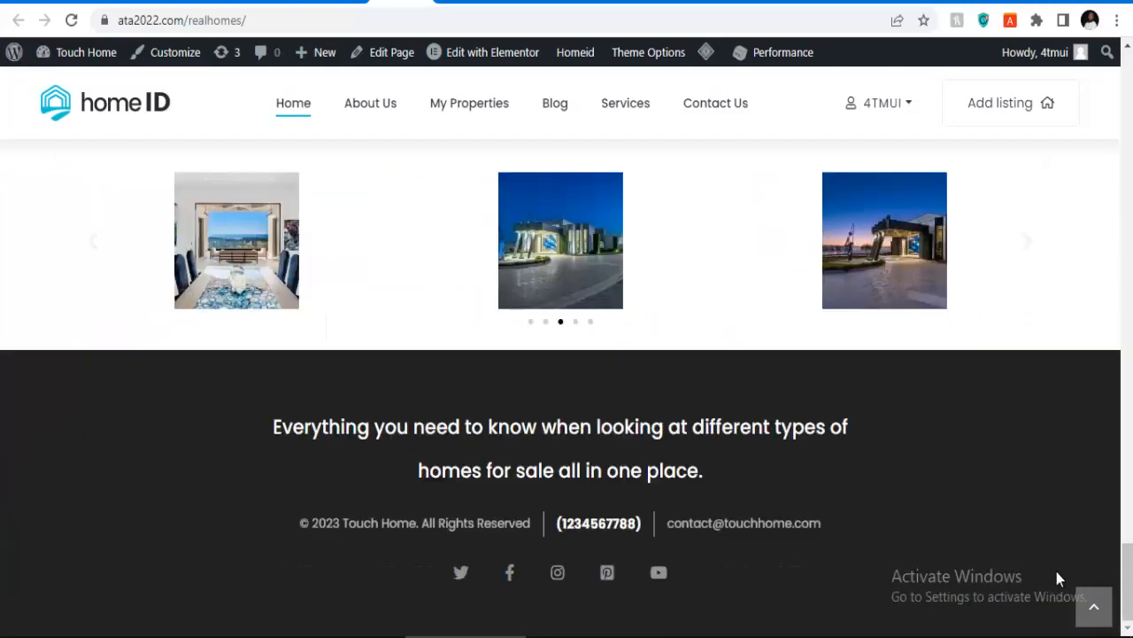
scroll(1058, 579, up, 15)
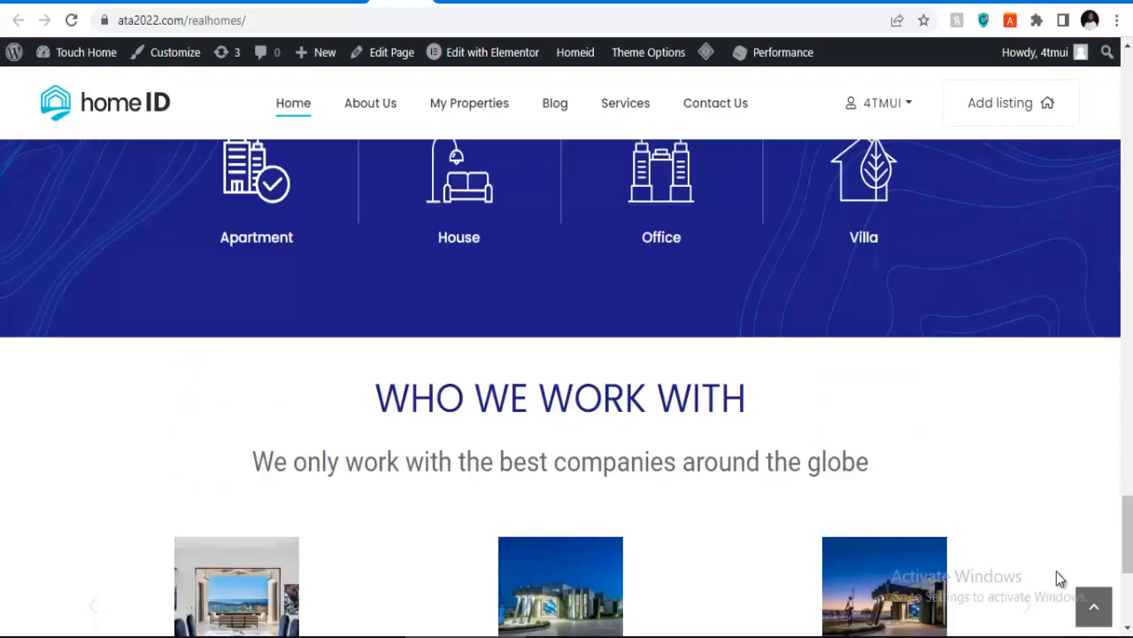
scroll(1058, 578, up, 10)
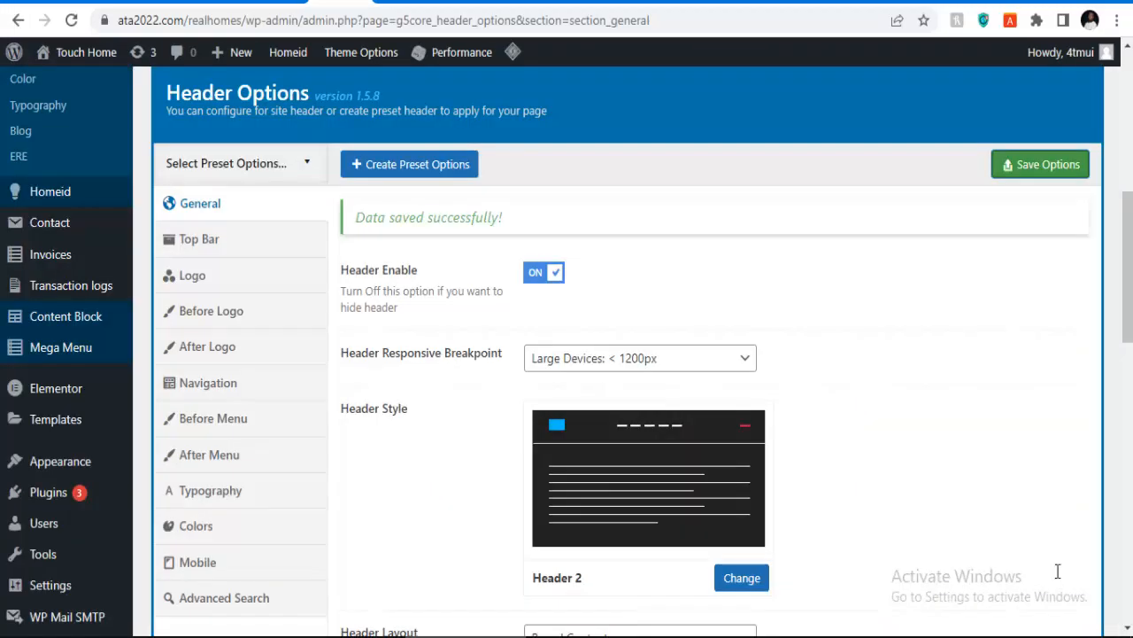
Step: Review the saved Header Options page, then return to the live Touch Home homepage
scroll(1058, 571, down, 10)
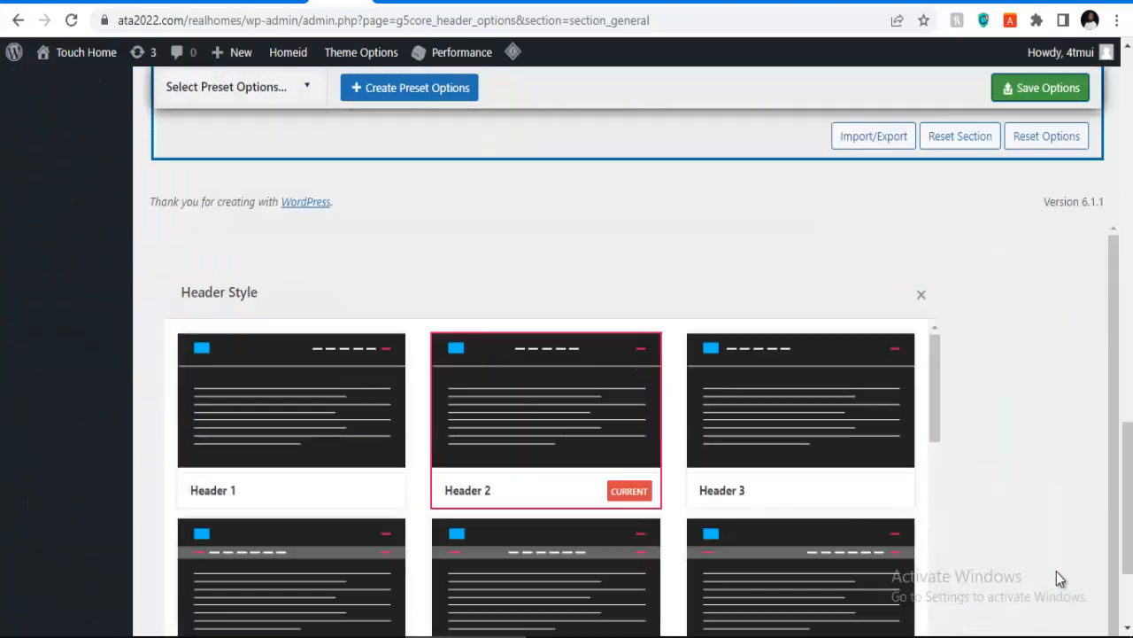
scroll(1058, 578, up, 10)
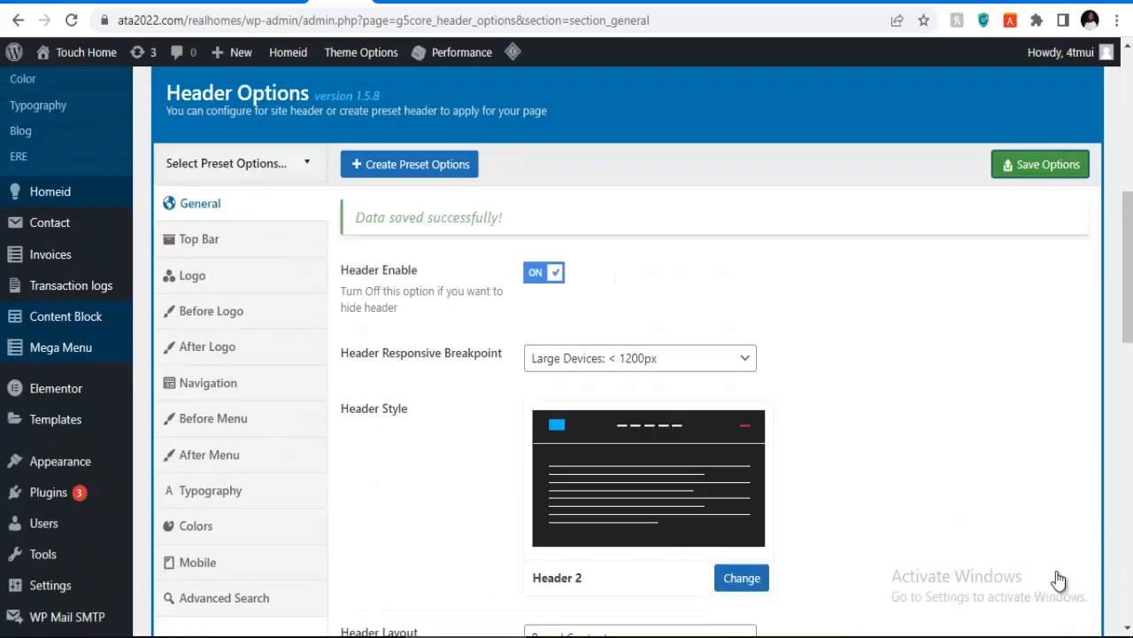
scroll(1059, 579, up, 3)
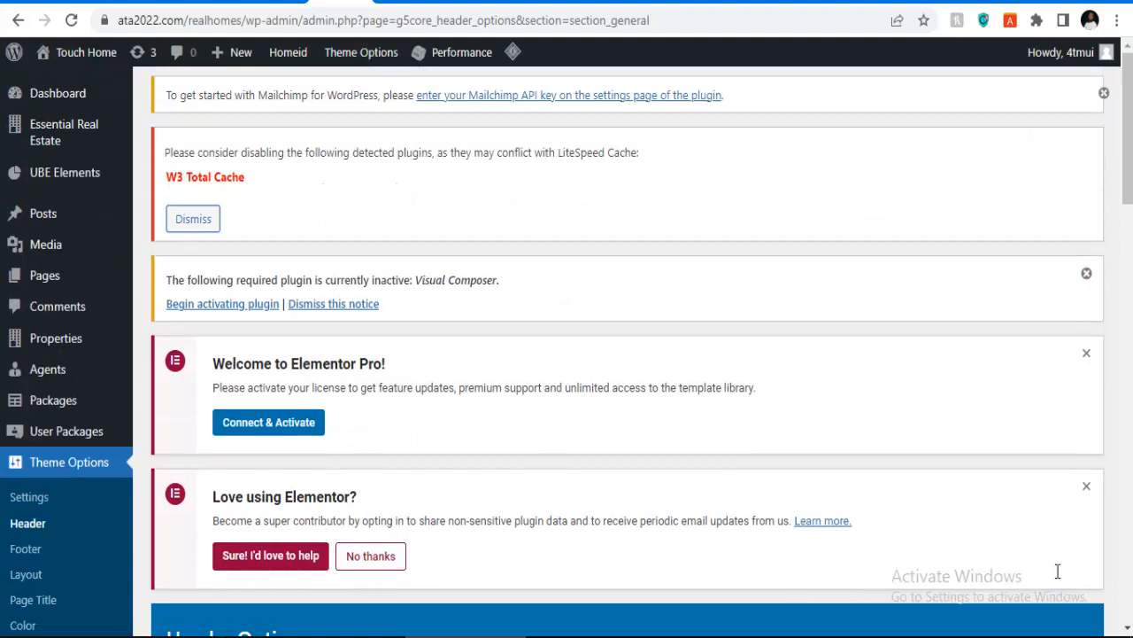
key(ctrl+Tab)
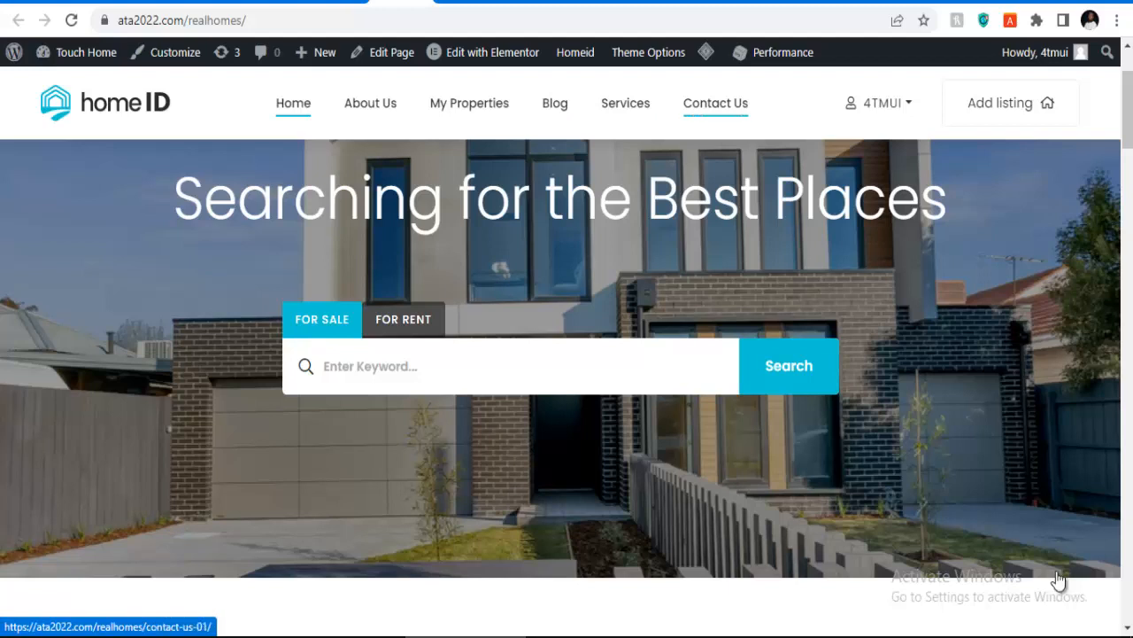
Step: Look over the Contact Us page, then launch 'Edit with Elementor' from the admin bar
click(715, 104)
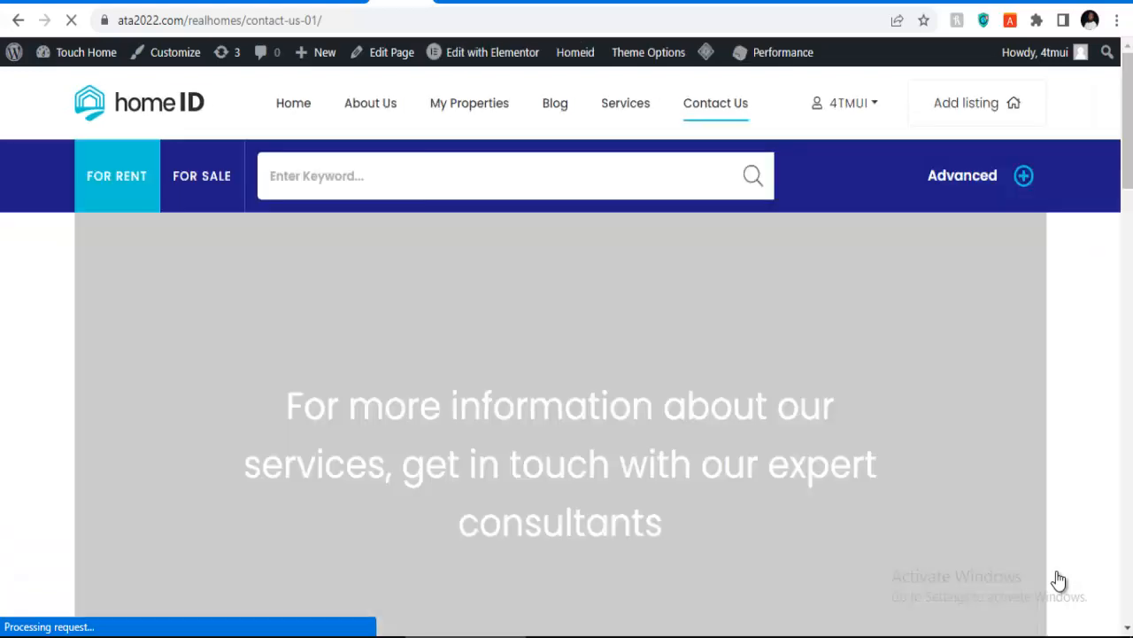
scroll(1058, 572, down, 6)
scroll(1058, 572, down, 10)
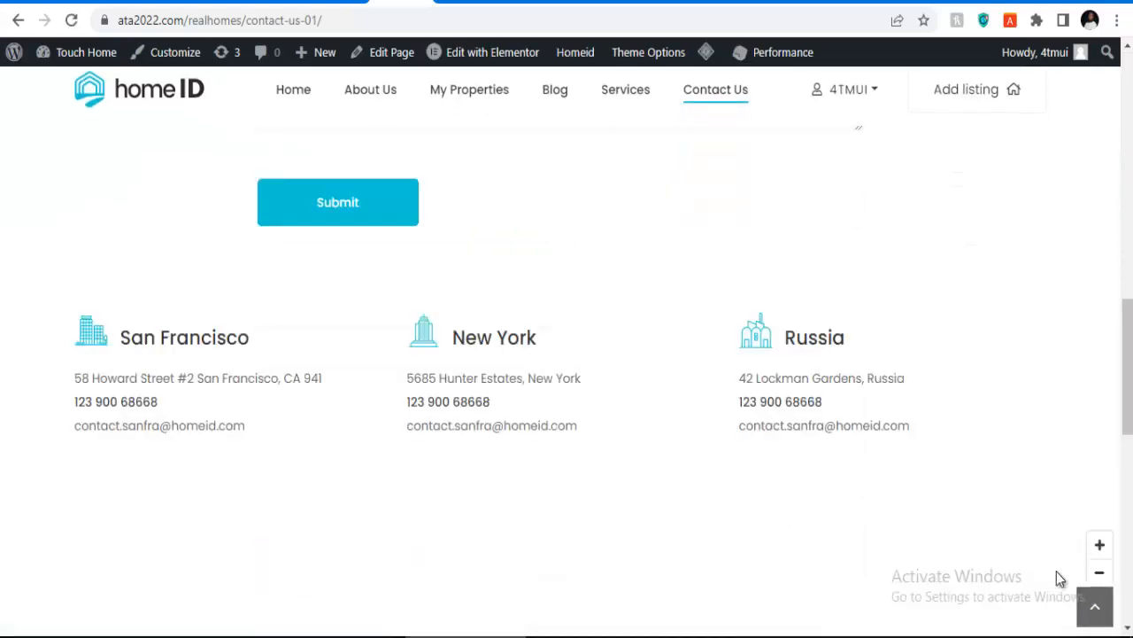
scroll(1056, 568, down, 2)
scroll(1058, 571, up, 3)
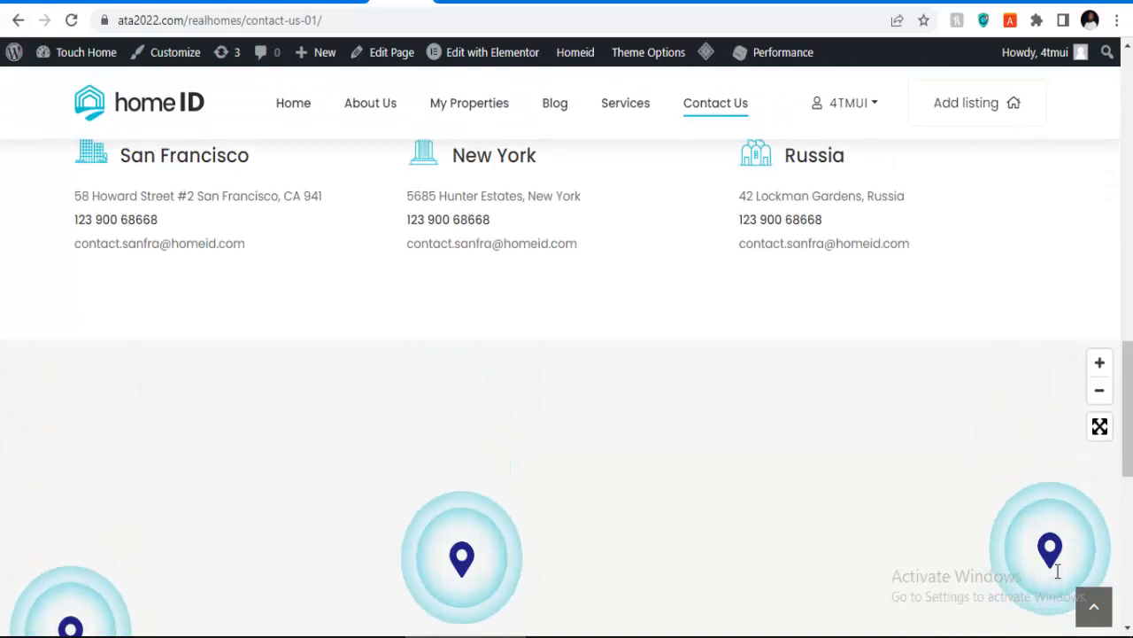
scroll(1060, 578, up, 2)
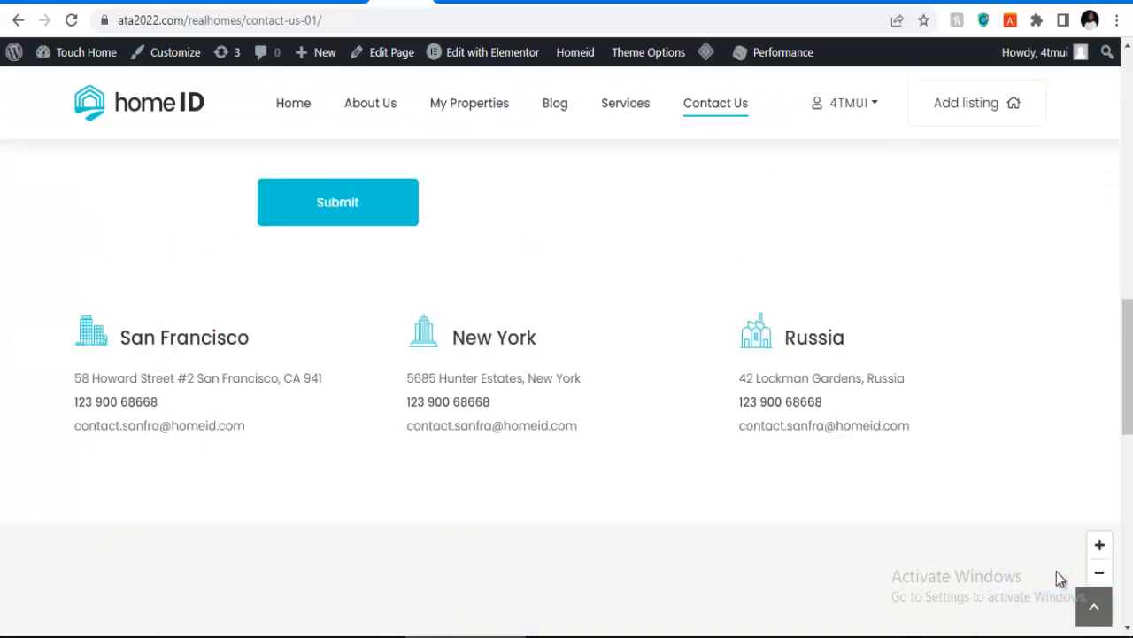
scroll(1060, 577, up, 8)
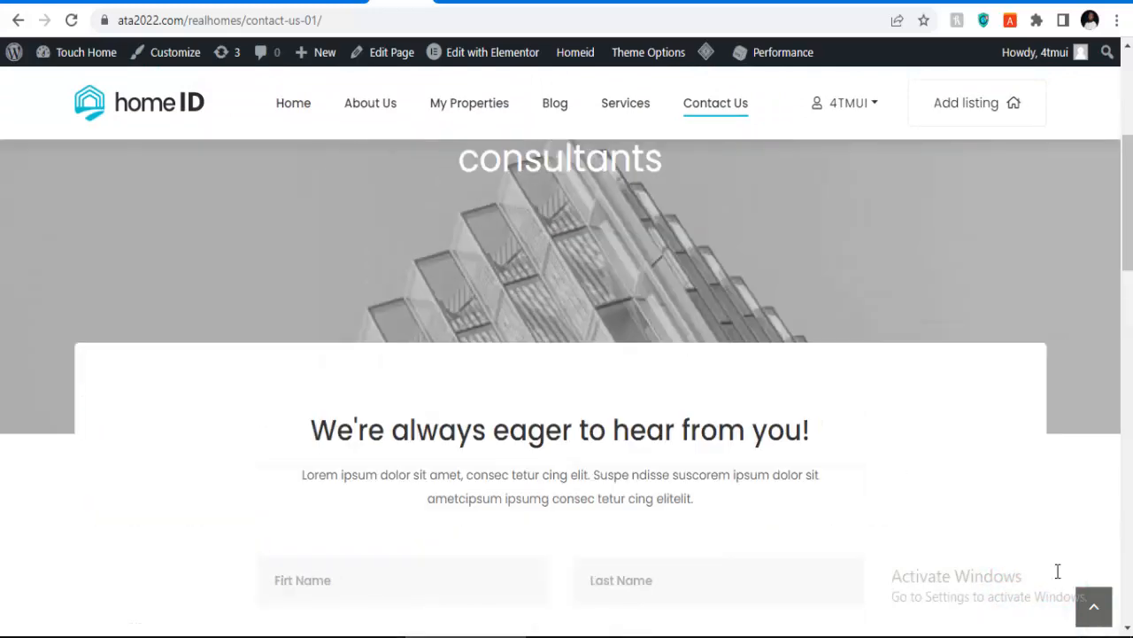
click(493, 52)
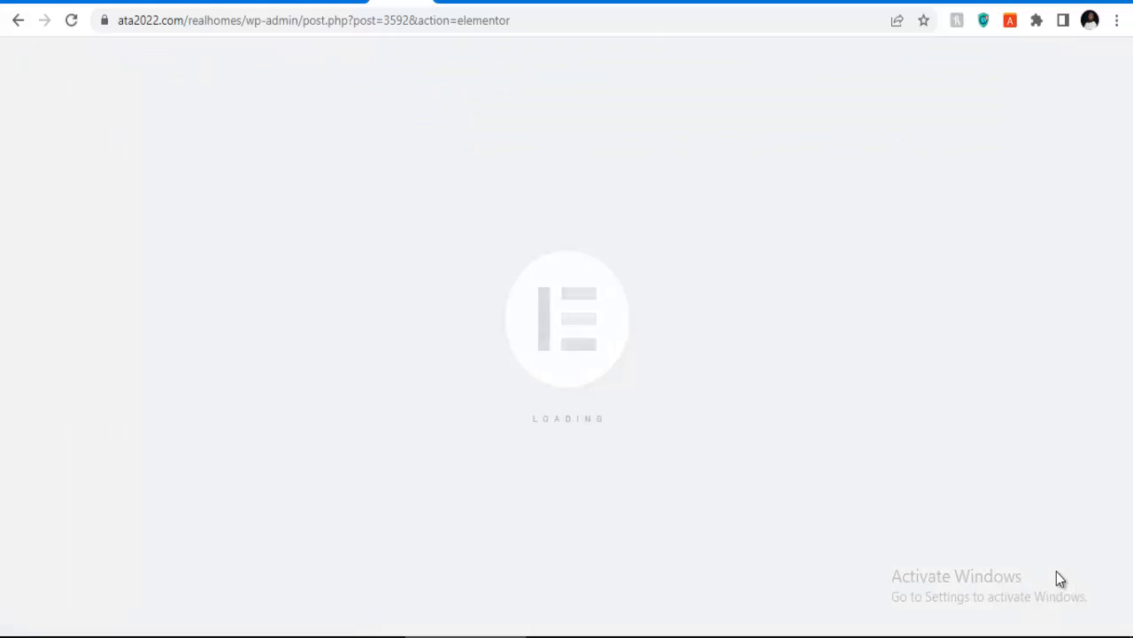
Step: Select the office-addresses Advanced Image Box, expand Items and open the San Francisco entry
scroll(1060, 578, down, 4)
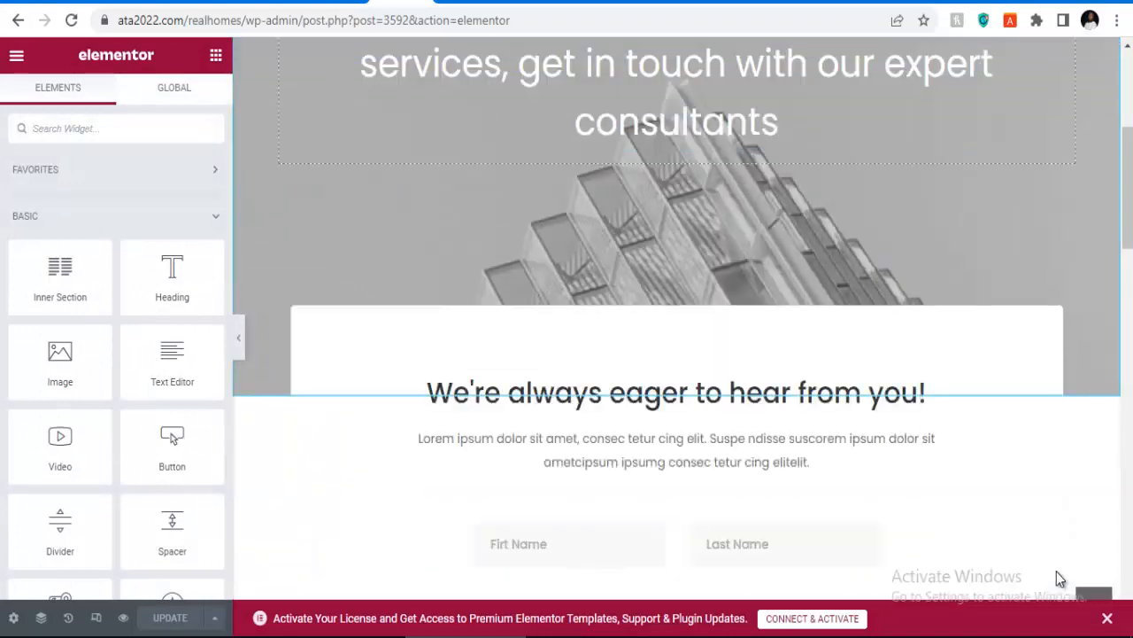
scroll(1059, 578, up, 2)
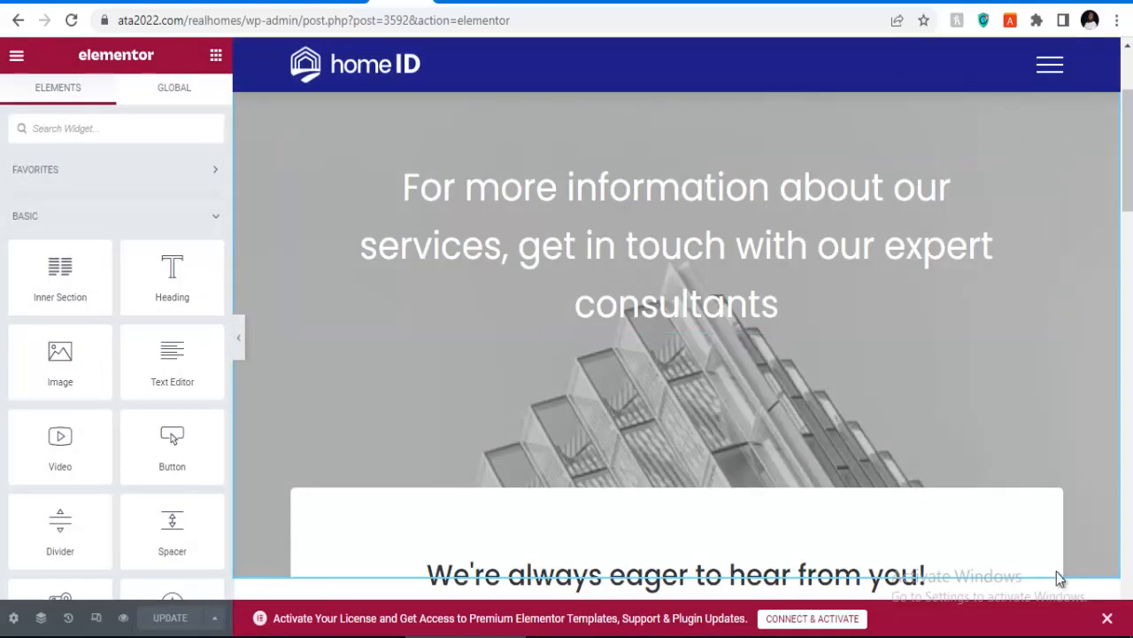
scroll(1060, 578, down, 5)
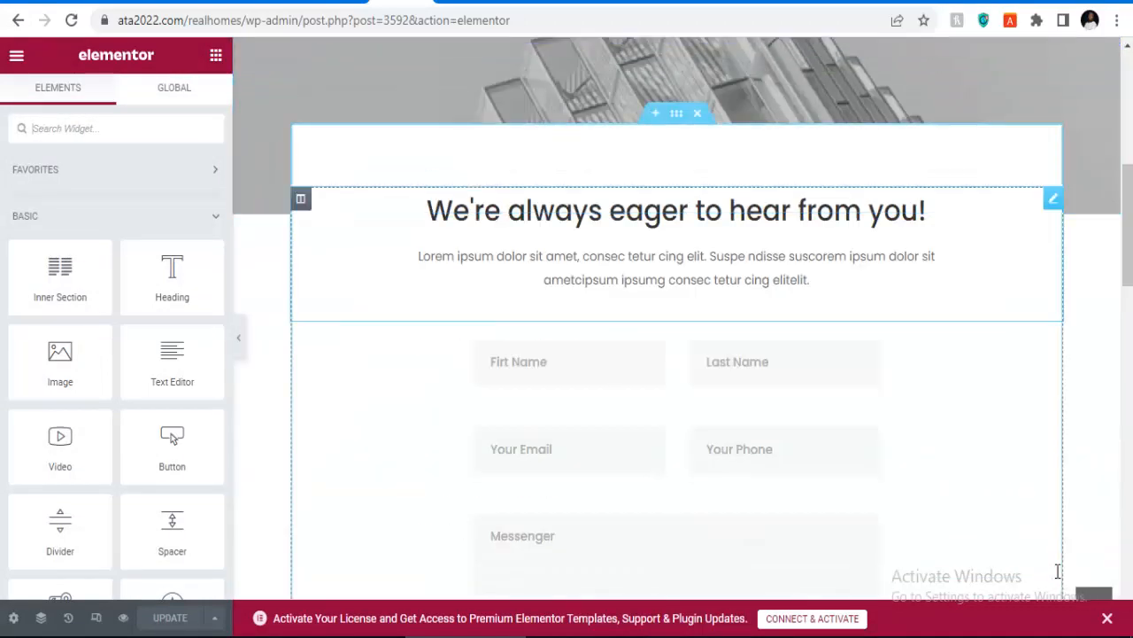
scroll(1058, 571, down, 6)
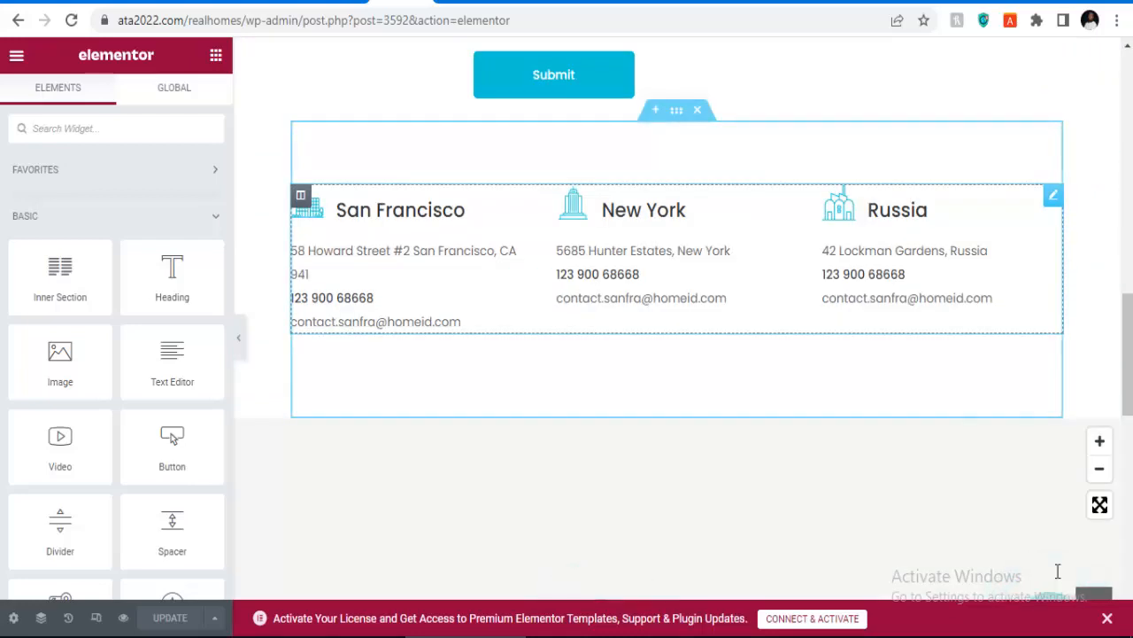
click(1057, 573)
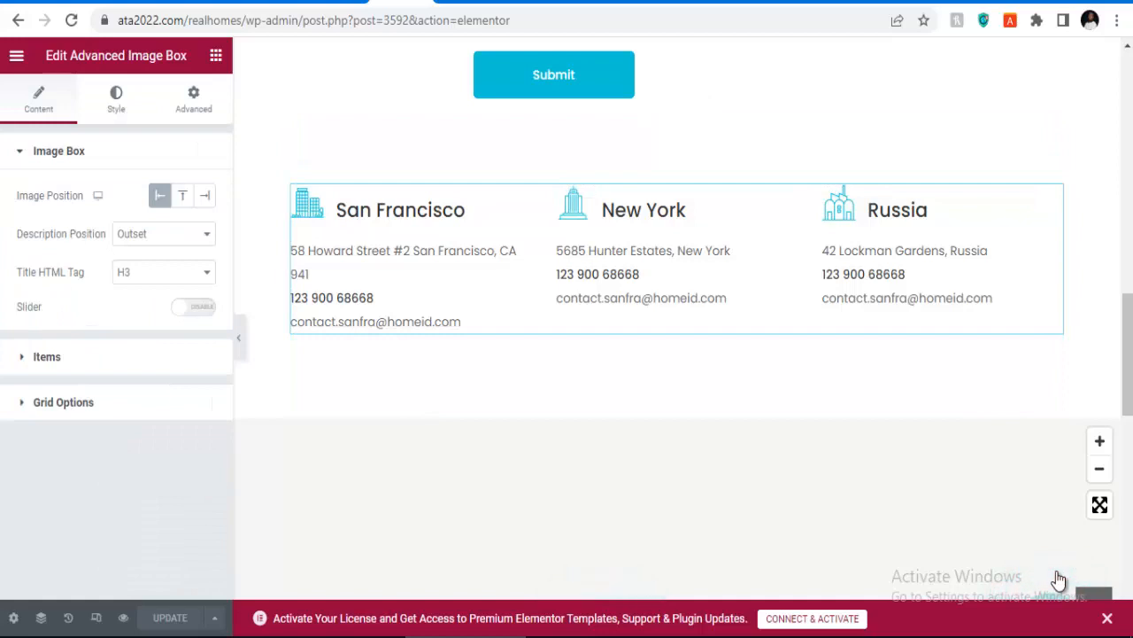
click(47, 357)
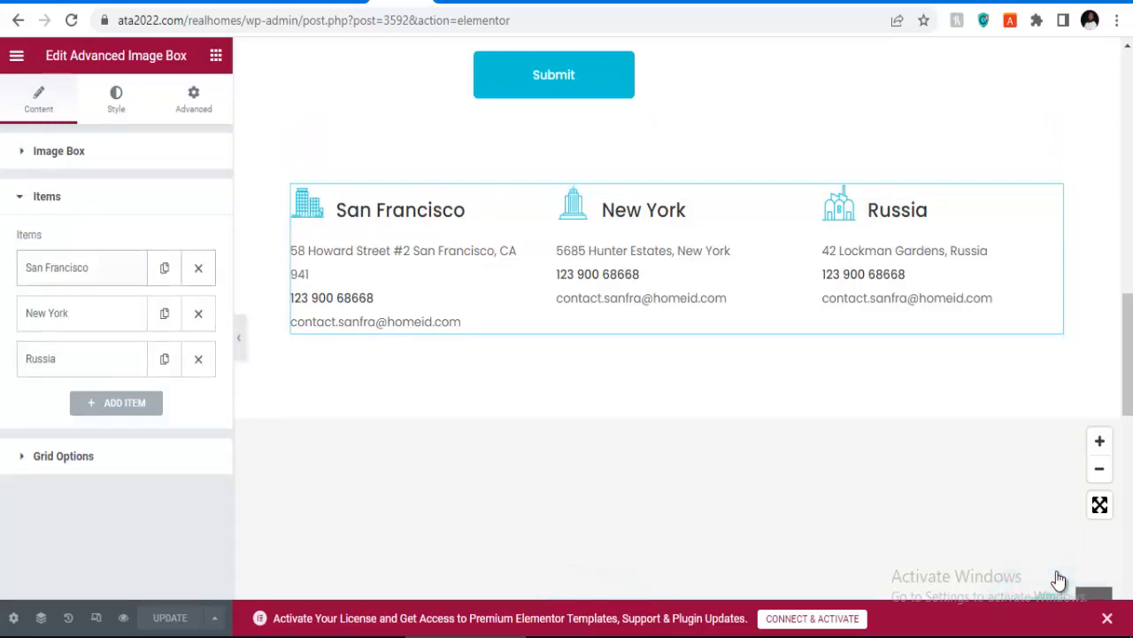
click(58, 267)
scroll(115, 354, down, 4)
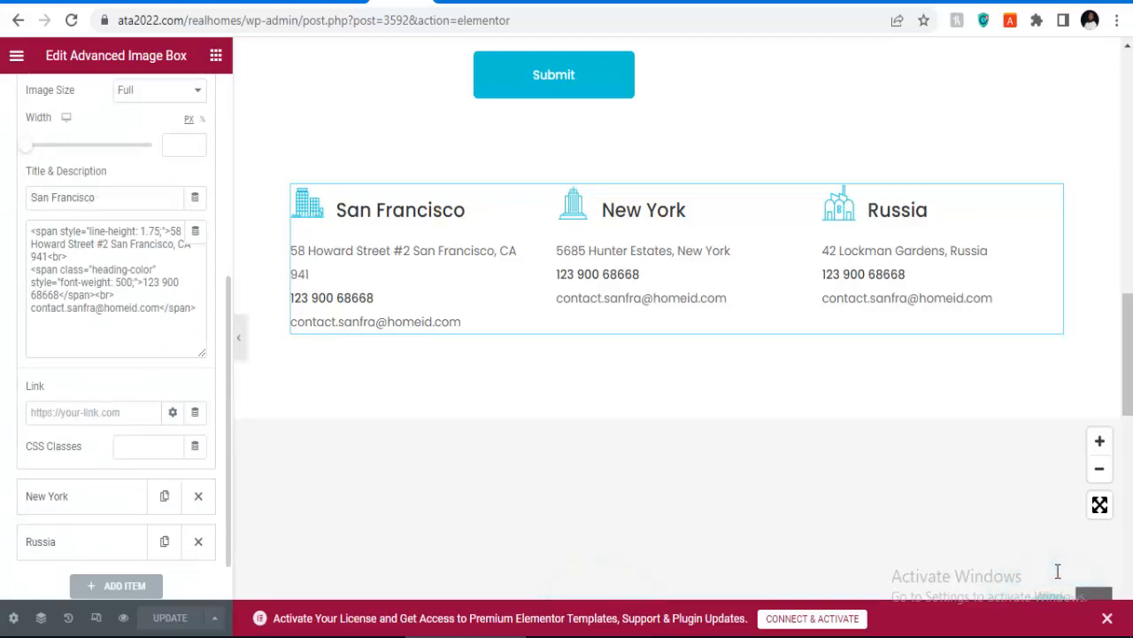
scroll(115, 354, down, 1)
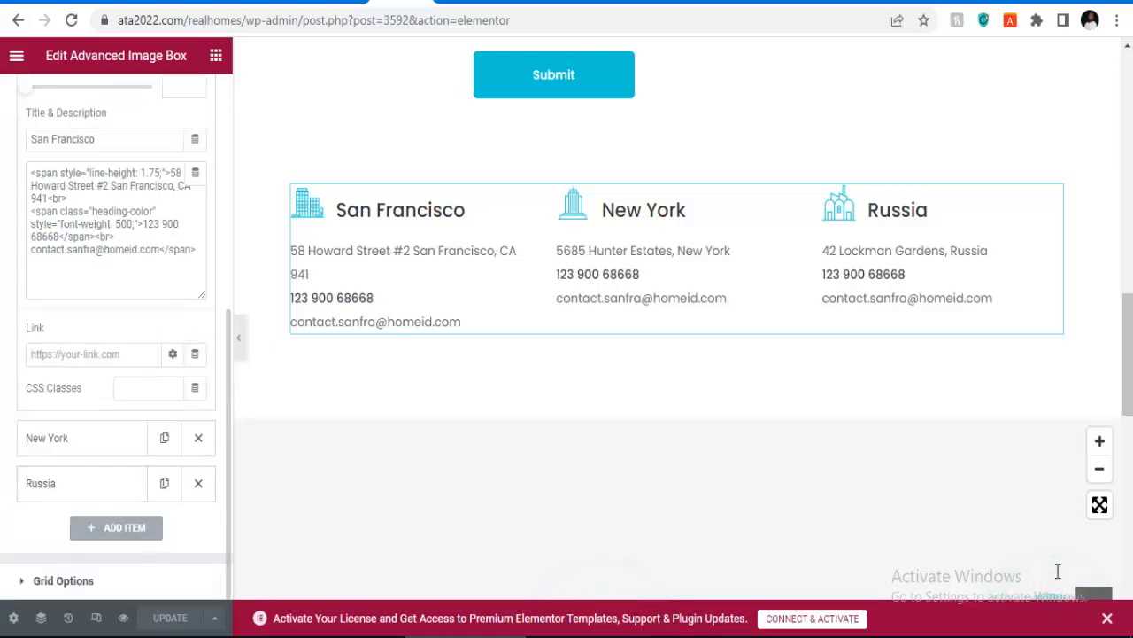
click(162, 224)
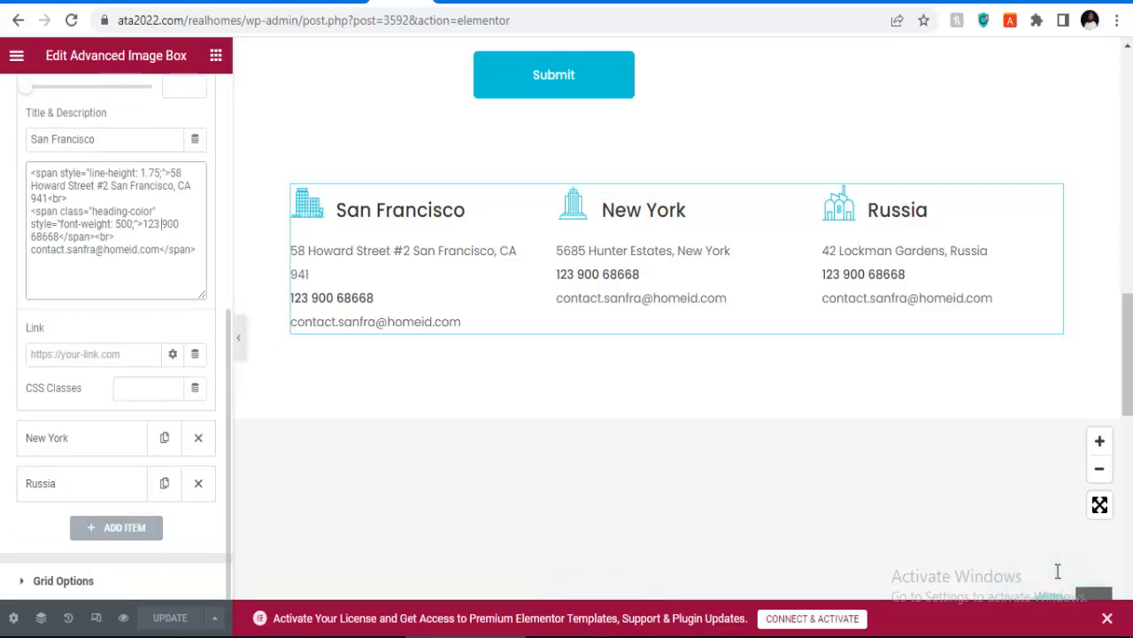
key(BackSpace)
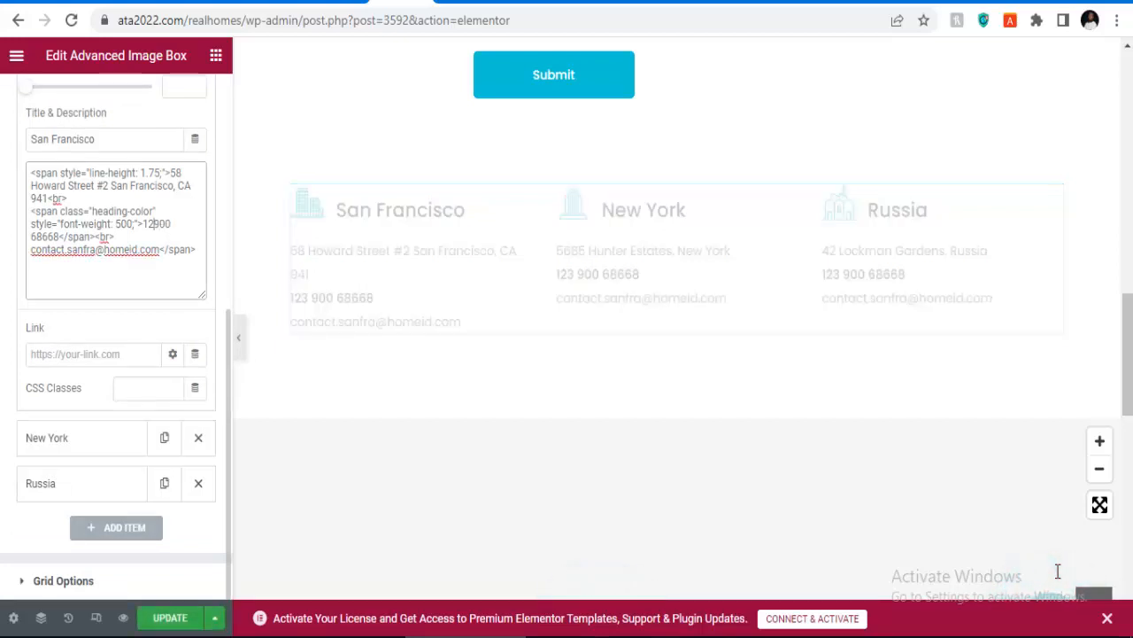
text(67)
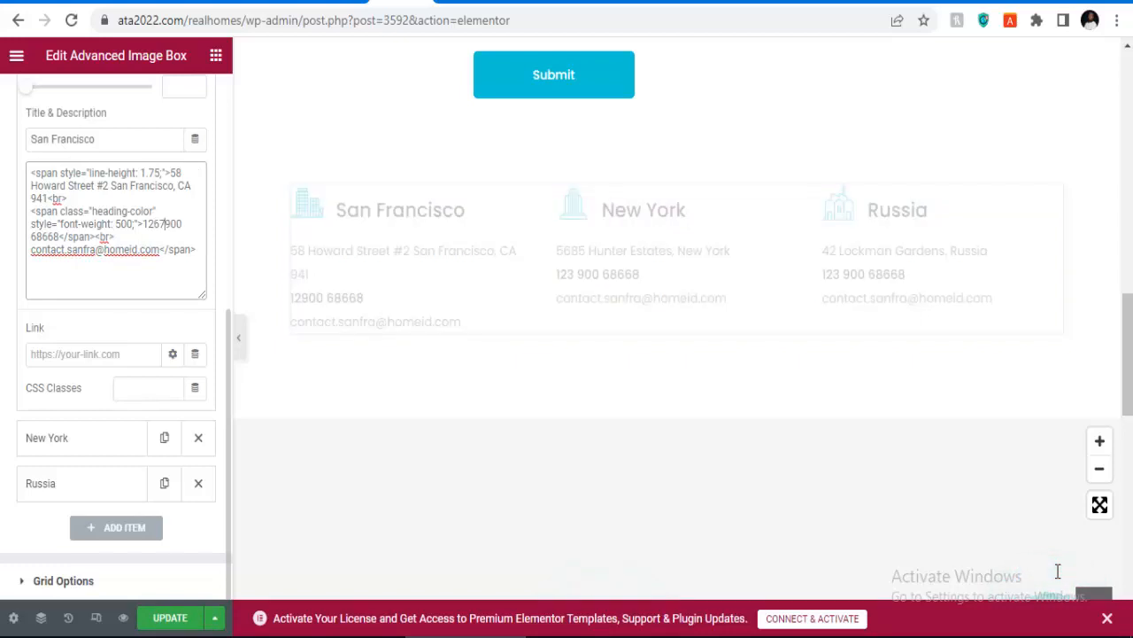
text(6)
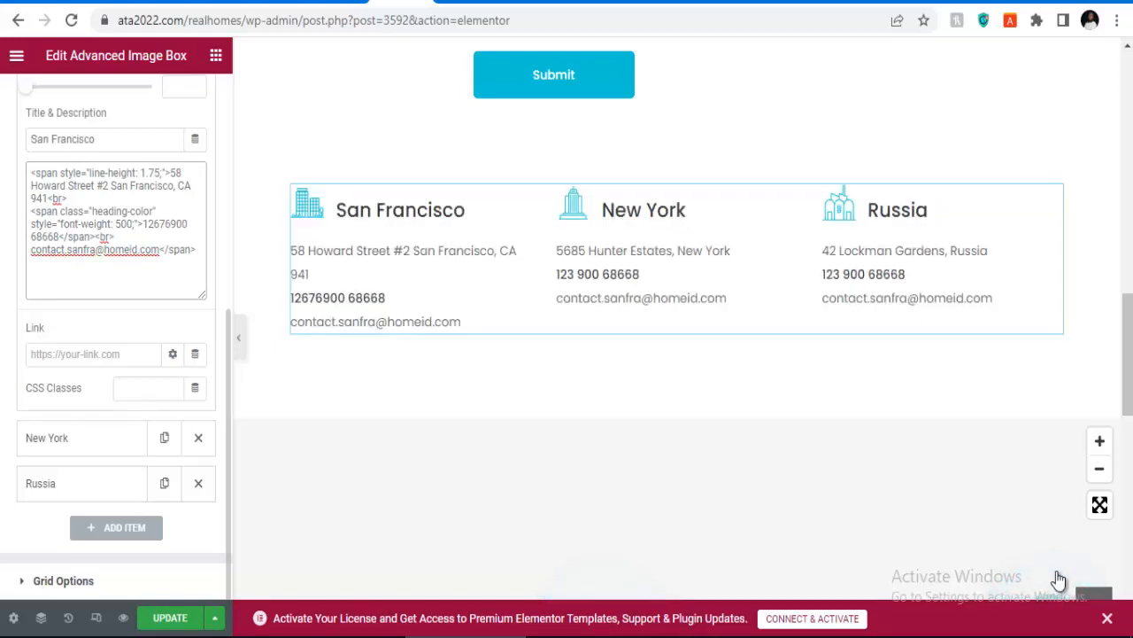
key(ctrl+s)
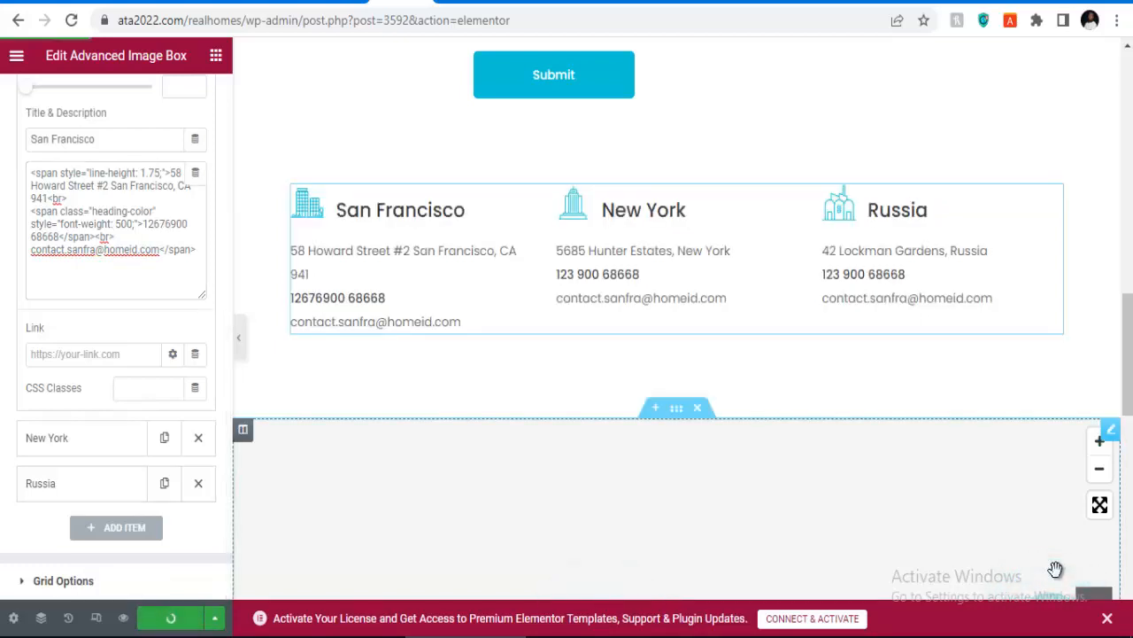
Step: Scroll back to the top and open, then close, the slide-out navigation menu
scroll(1056, 568, up, 6)
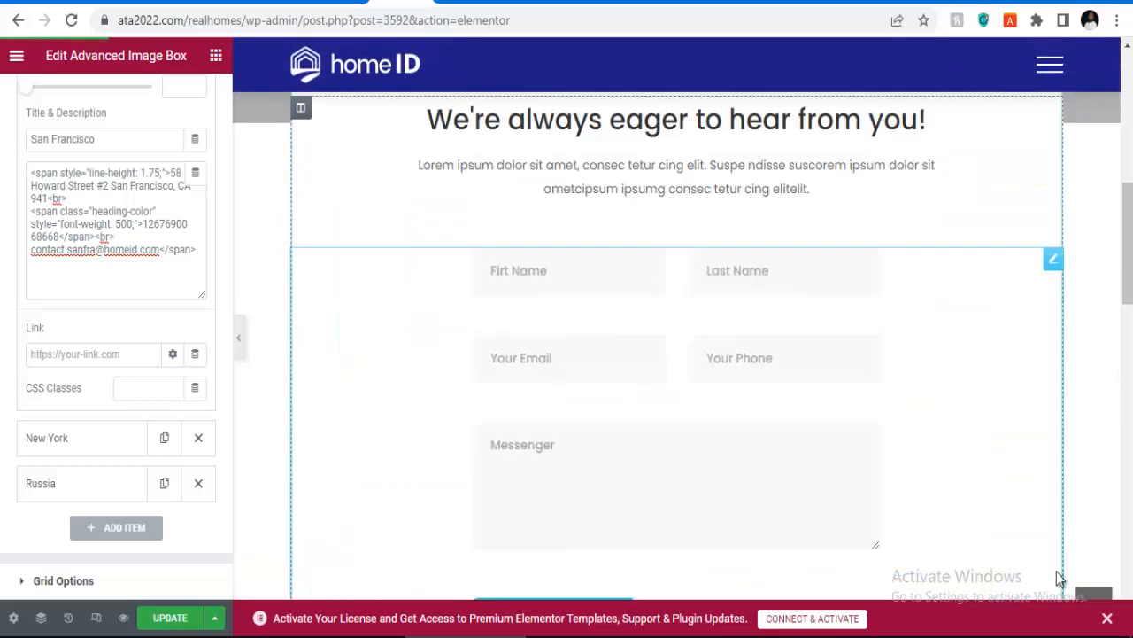
scroll(1060, 579, up, 5)
scroll(1060, 579, up, 1)
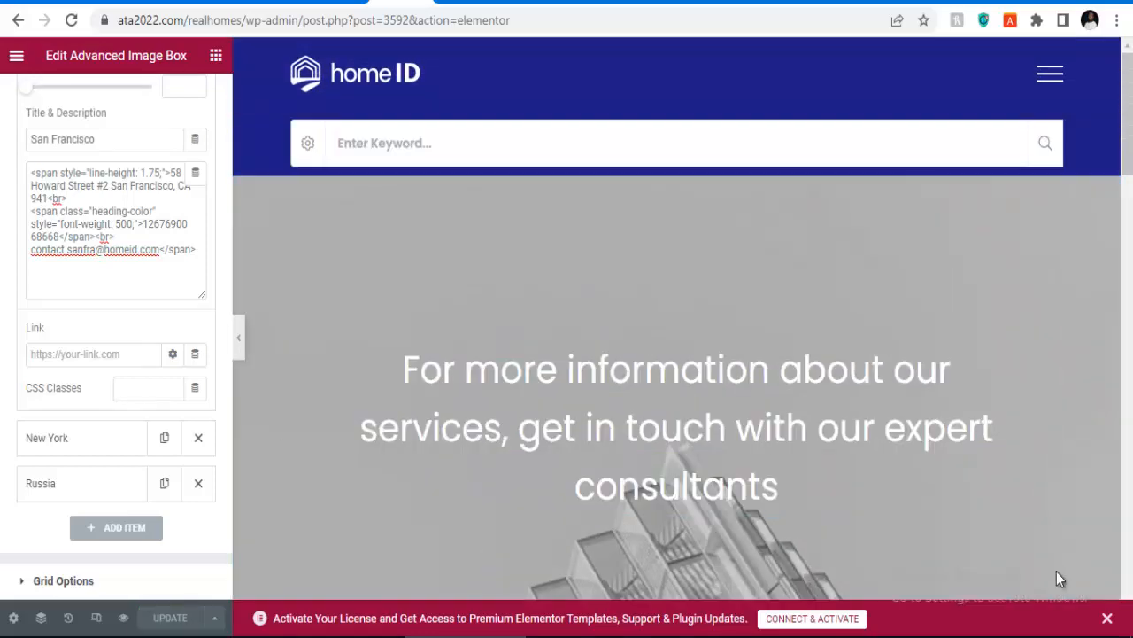
click(1056, 572)
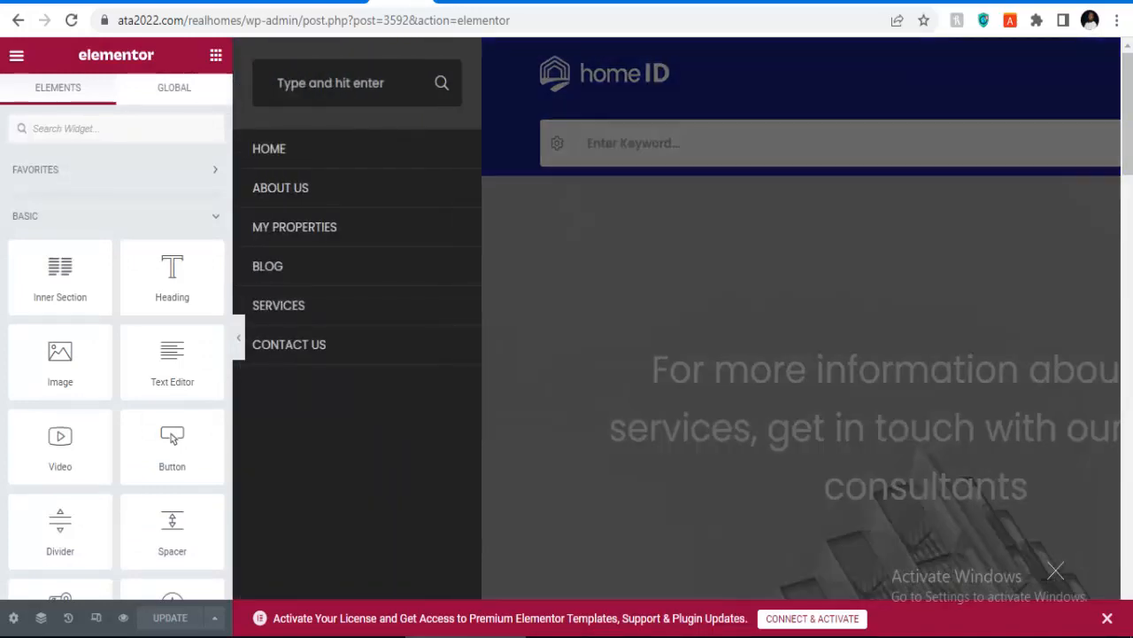
click(1056, 572)
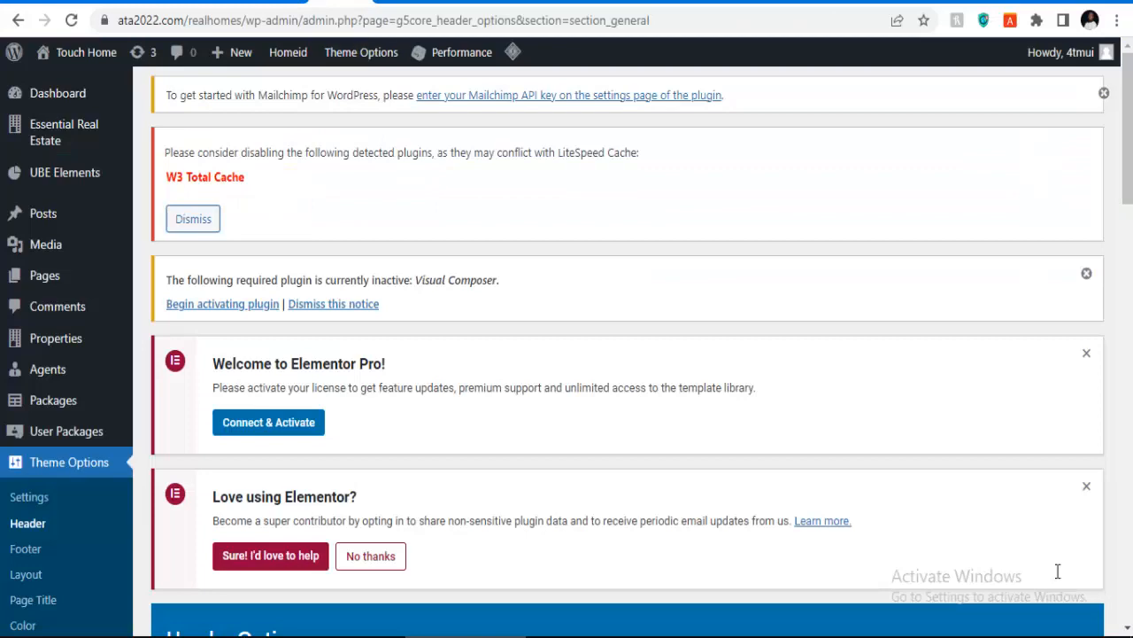
scroll(1060, 578, down, 5)
scroll(1060, 578, down, 1)
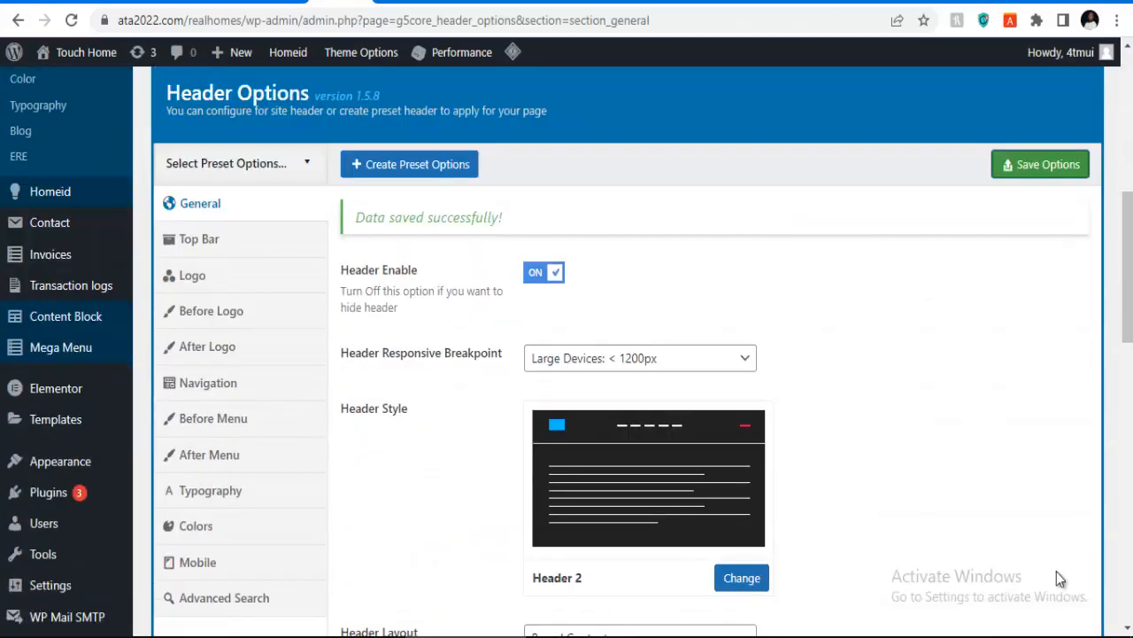
scroll(1060, 579, down, 4)
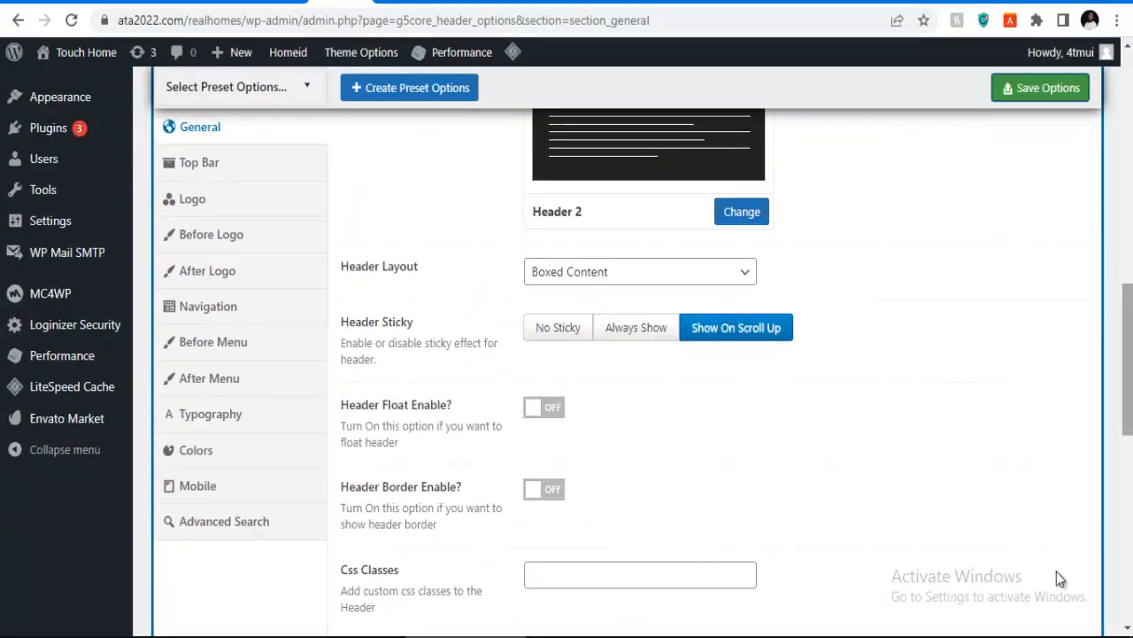
scroll(1059, 578, up, 10)
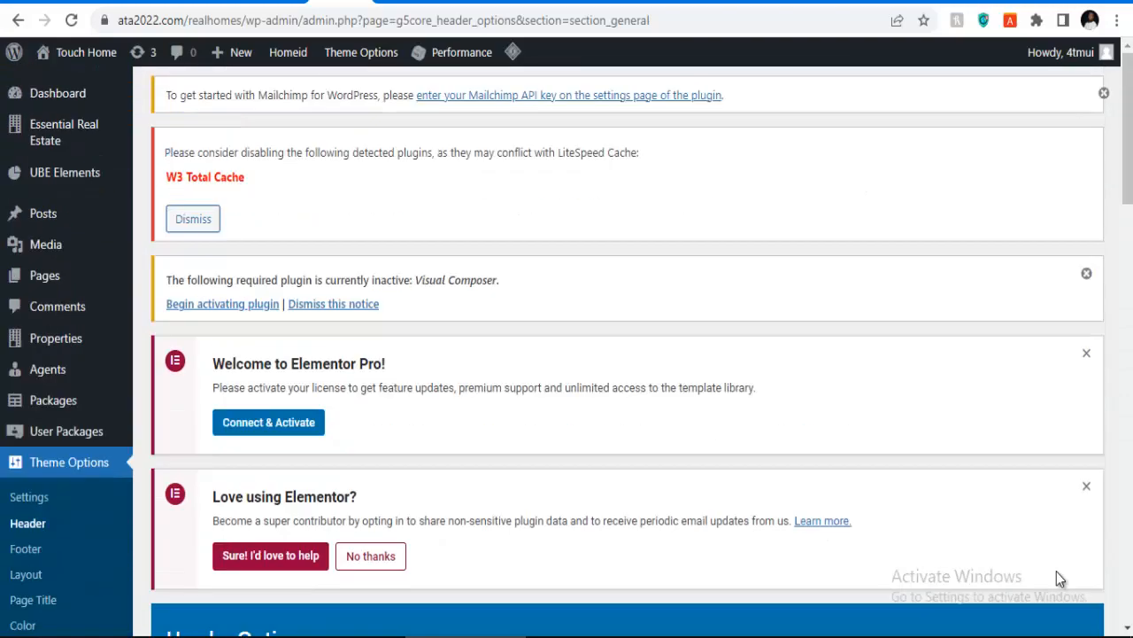
scroll(1060, 578, down, 10)
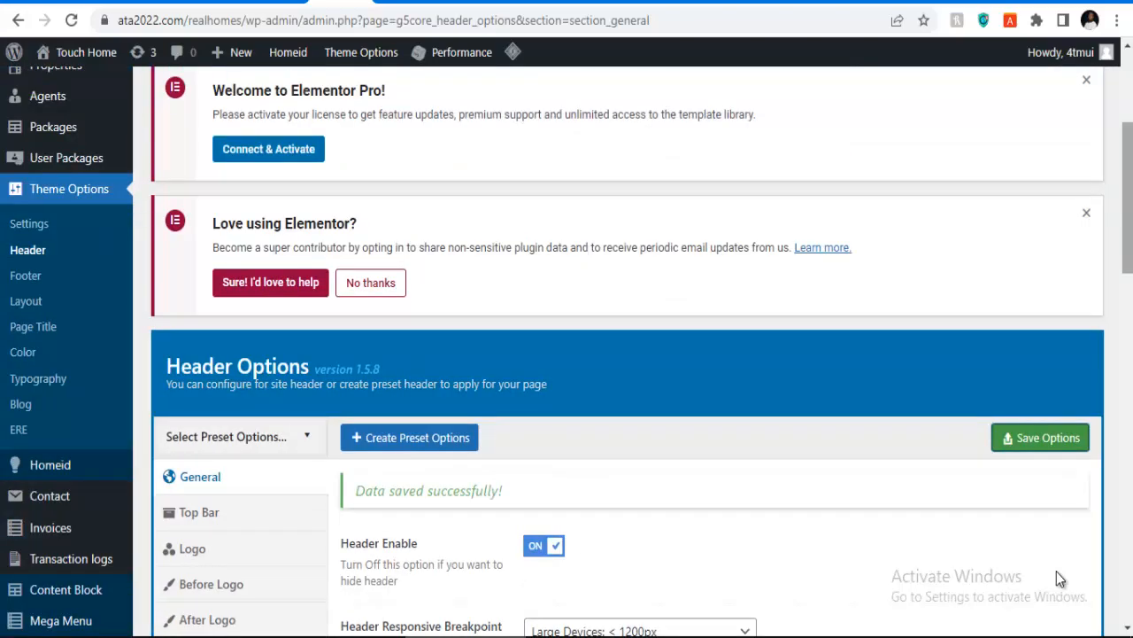
scroll(1060, 579, down, 3)
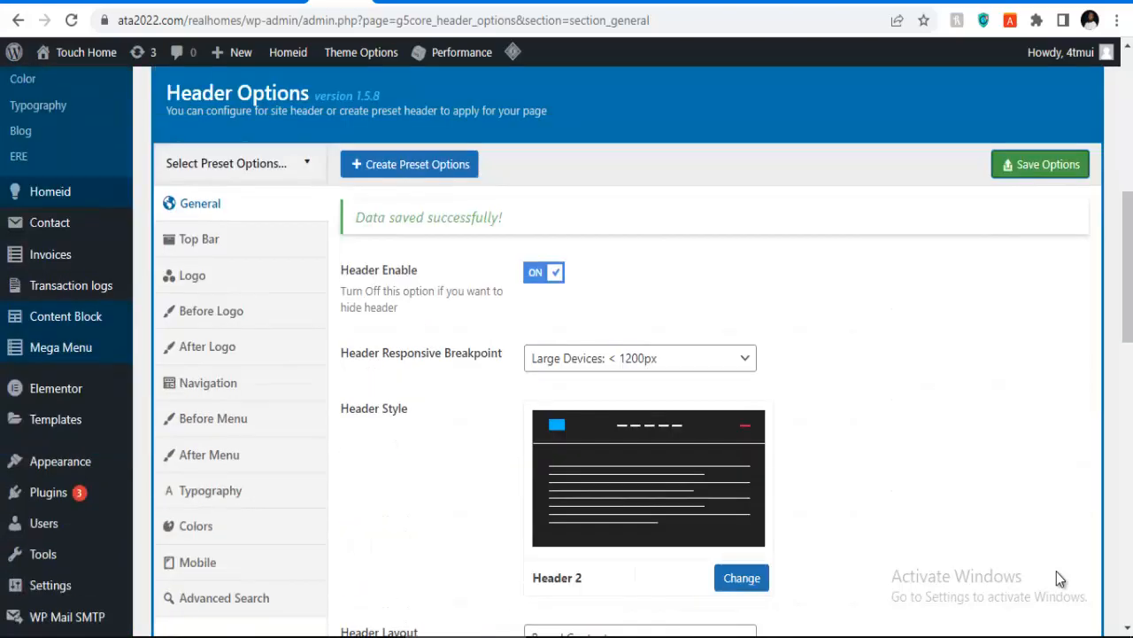
mouse_move(56, 389)
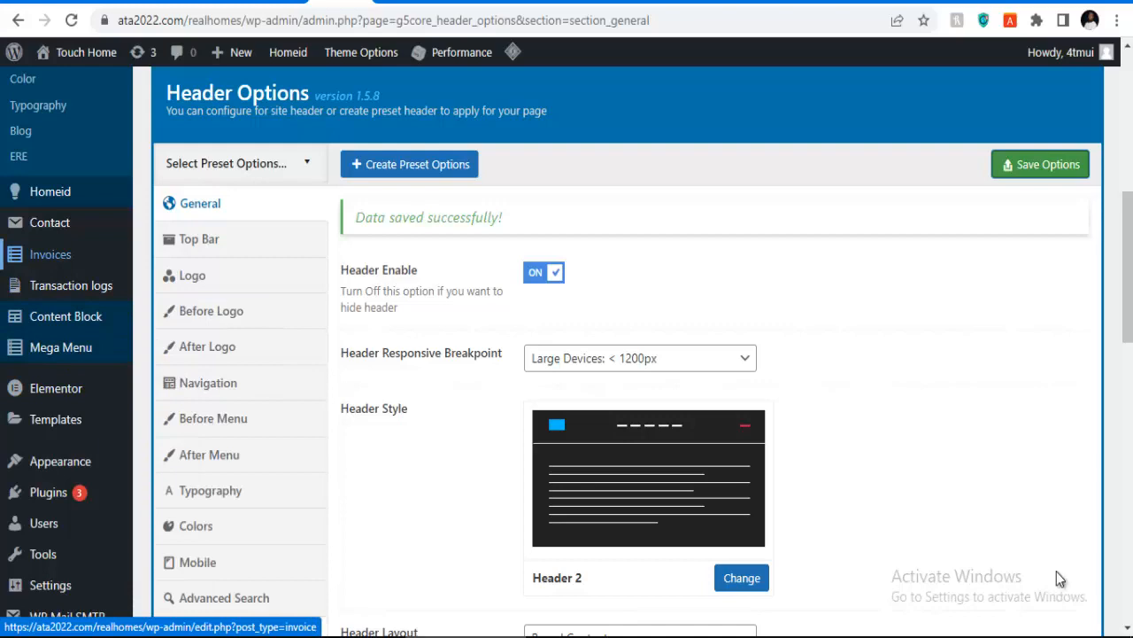
scroll(1060, 579, up, 5)
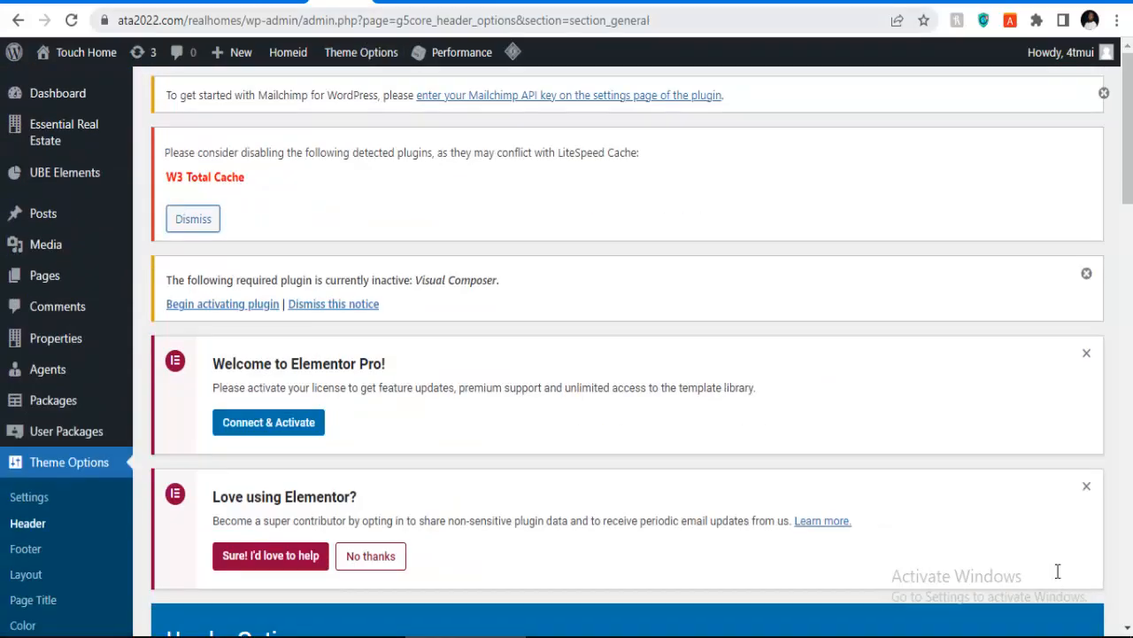